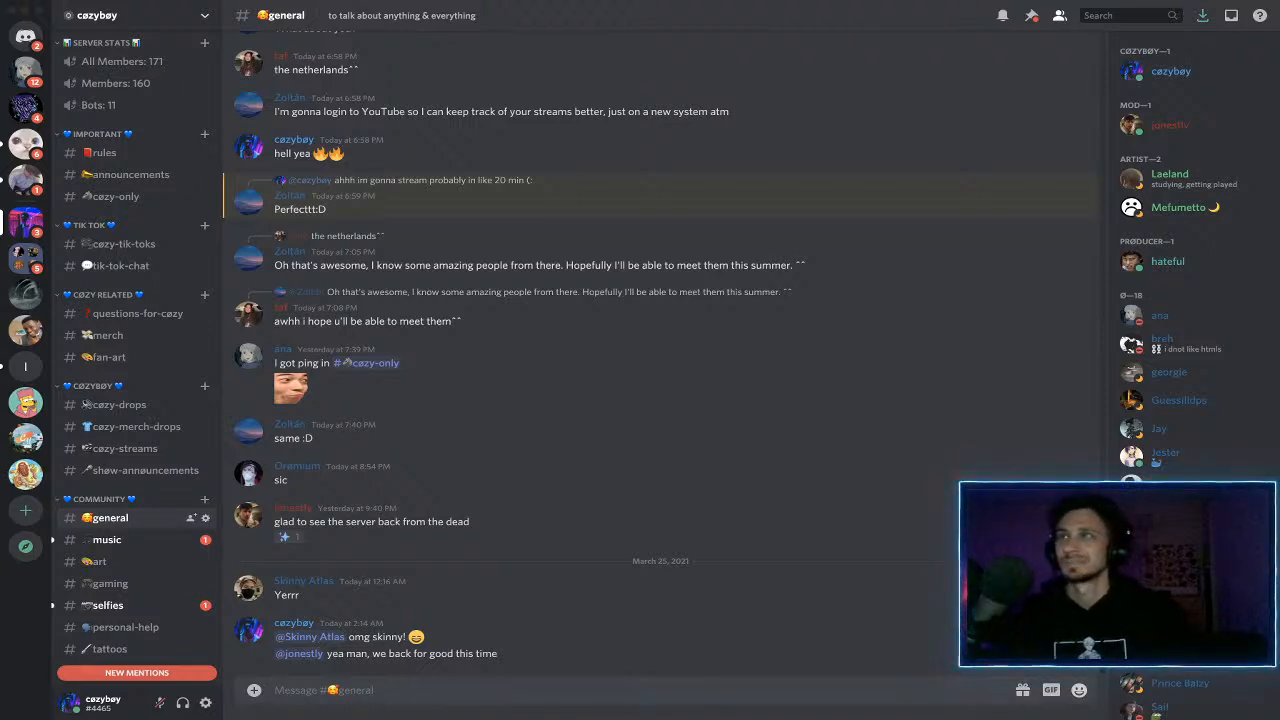
- Launch Final Cut Pro and continue past the soothe2 and Gullfoss licence expiration warnings
key(ctrl+Left)
key(ctrl+Left)
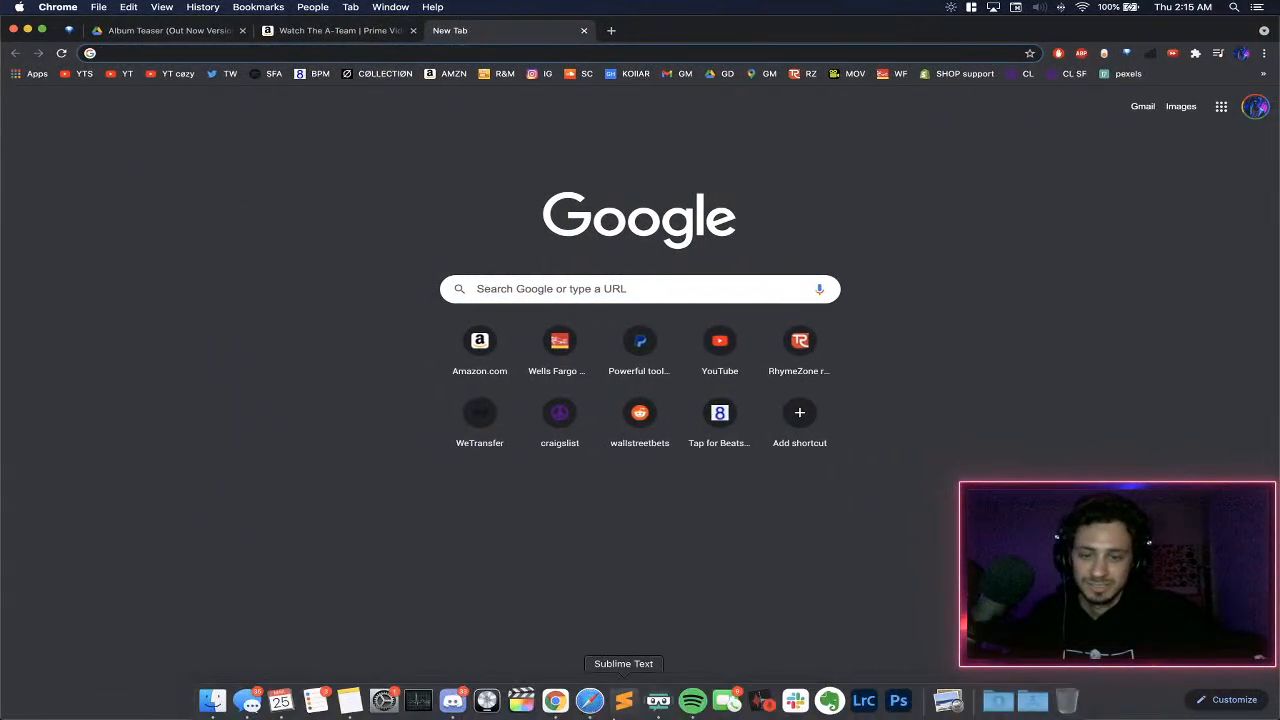
click(519, 704)
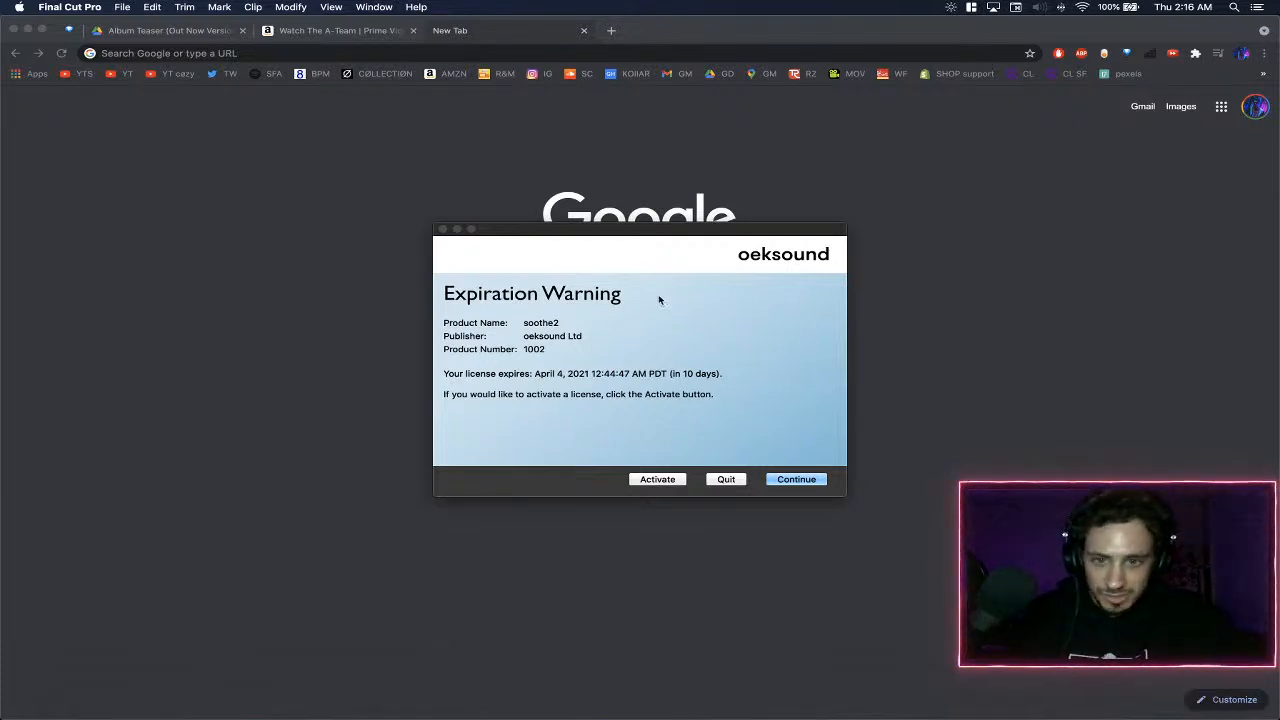
click(797, 479)
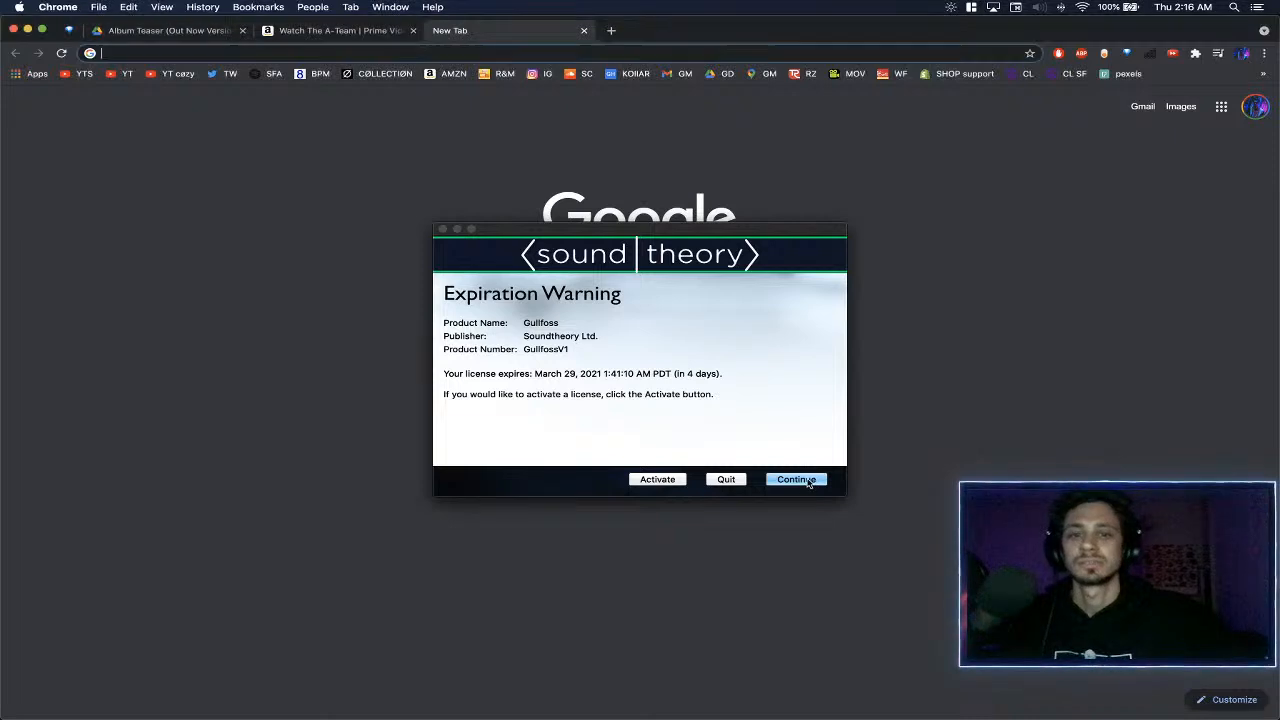
click(808, 481)
click(800, 481)
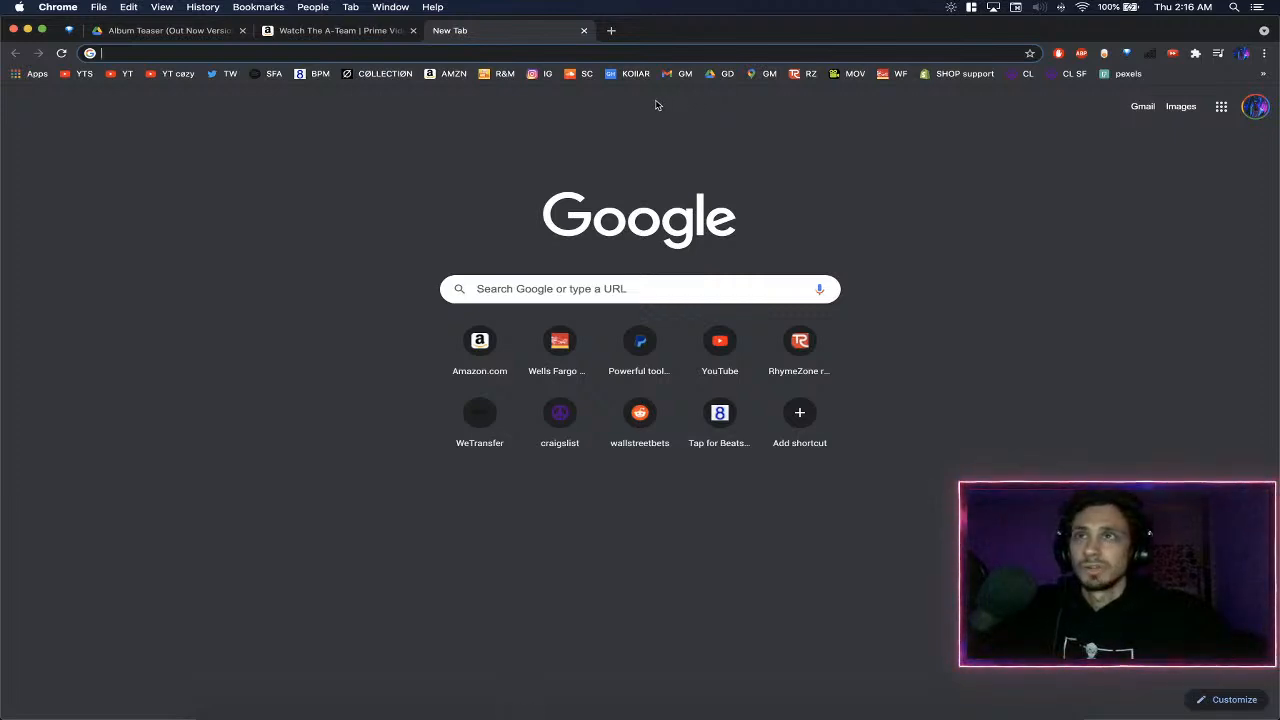
- Bring the Final Cut Pro window to the front and dismiss its What's New screen
mouse_move(1015, 716)
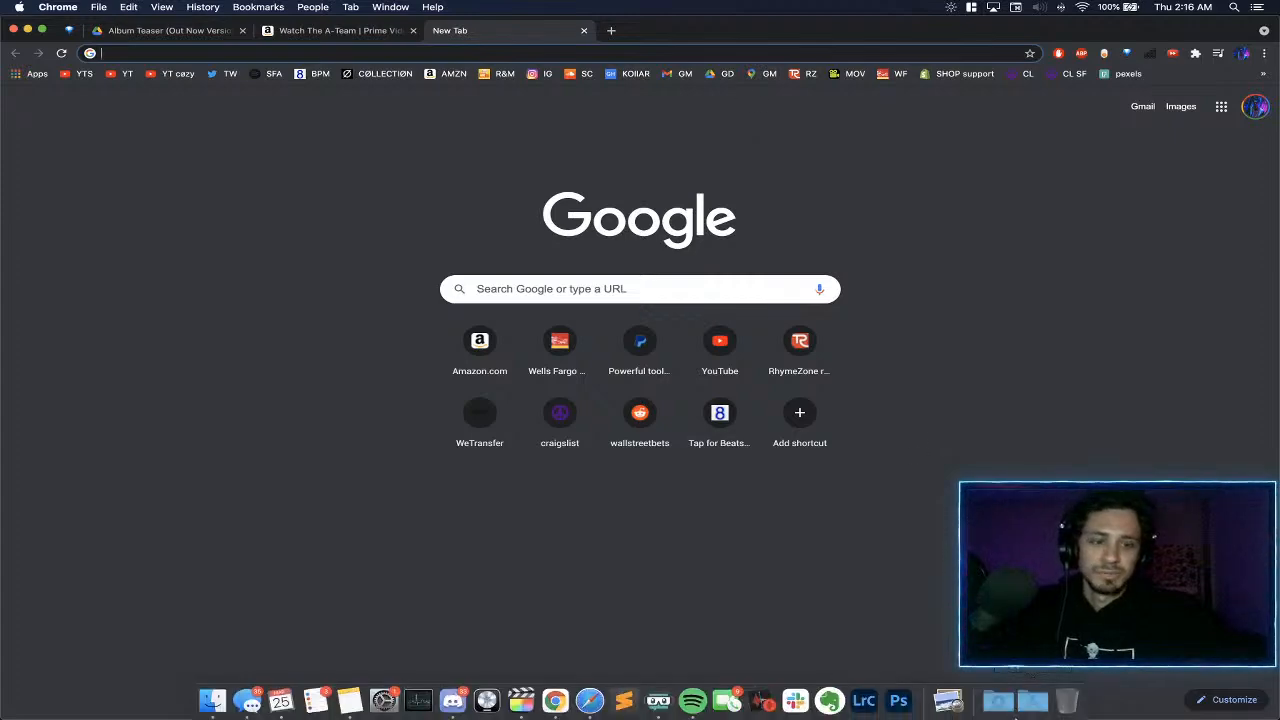
key(ctrl+Left)
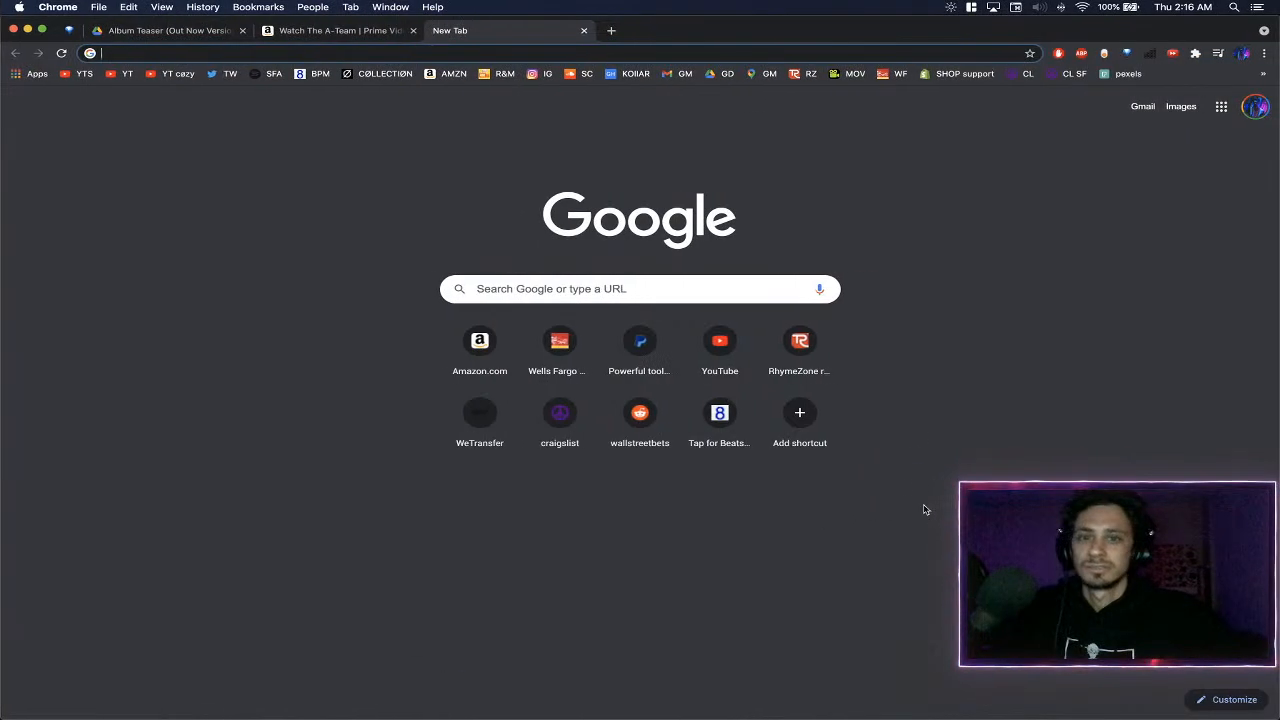
key(ctrl+Up)
click(446, 277)
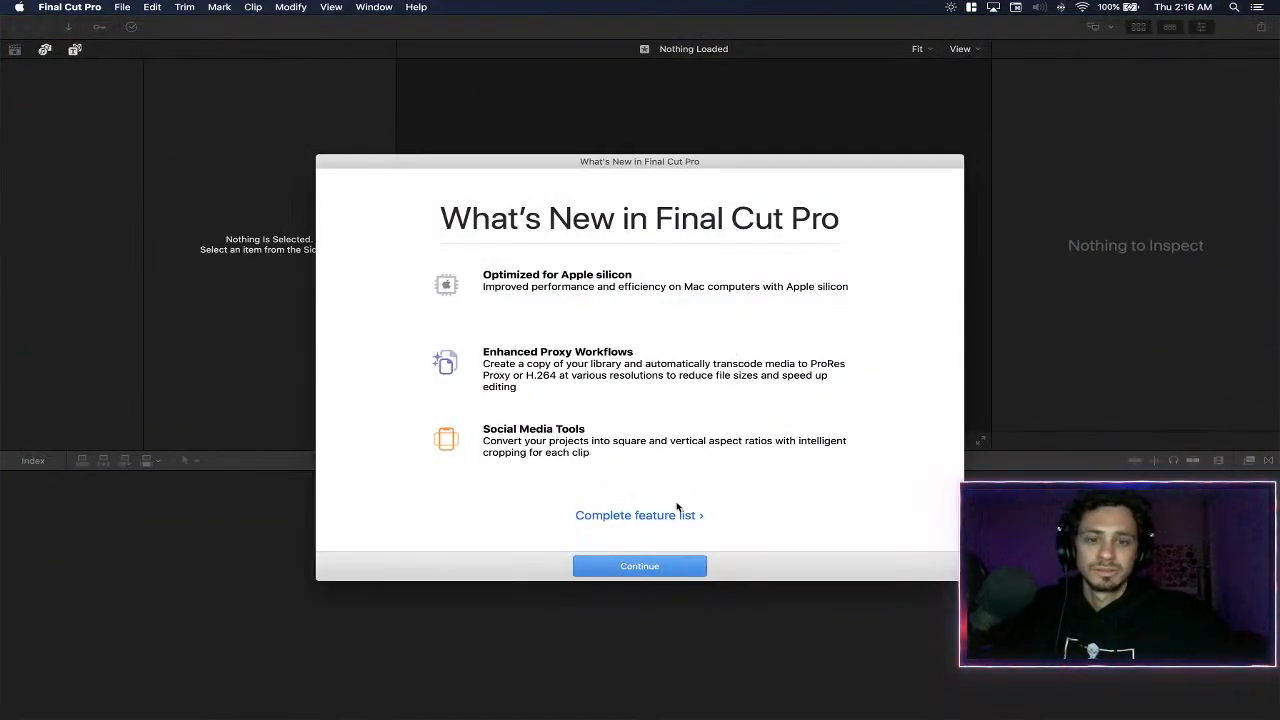
click(640, 566)
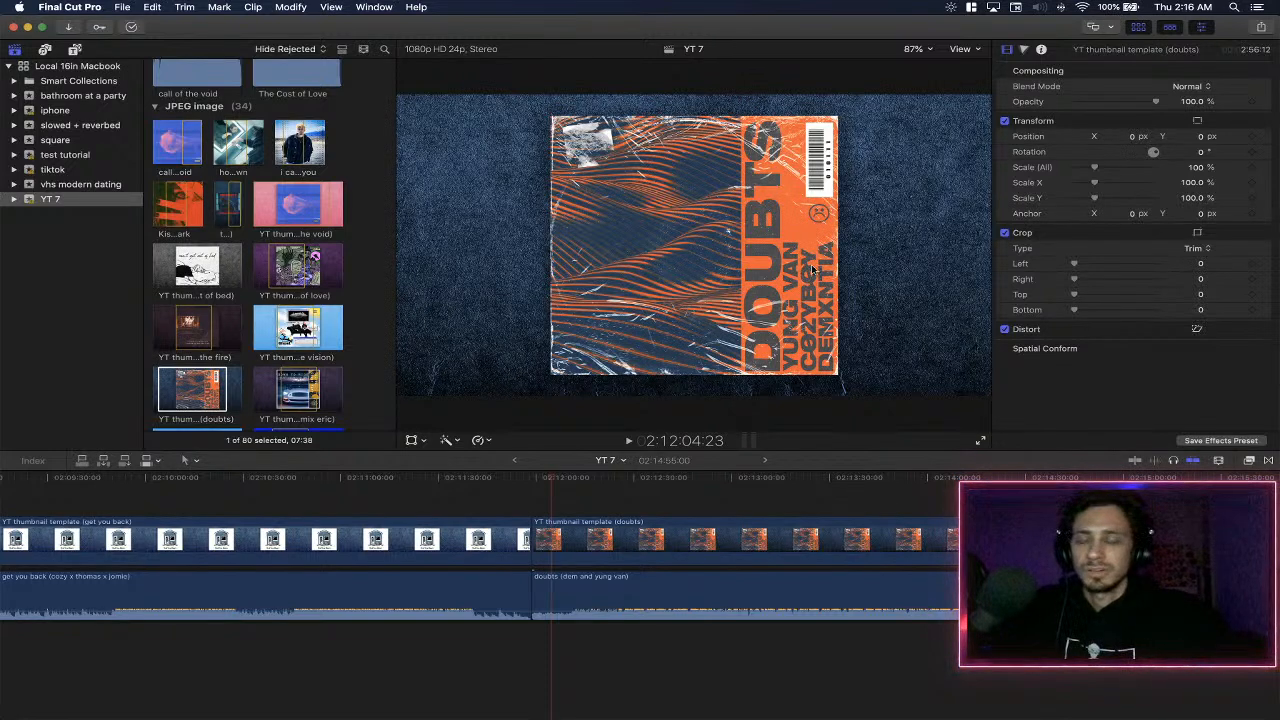
- Switch to Discord and open the server's announcements channel
key(ctrl+Right)
key(ctrl+Right)
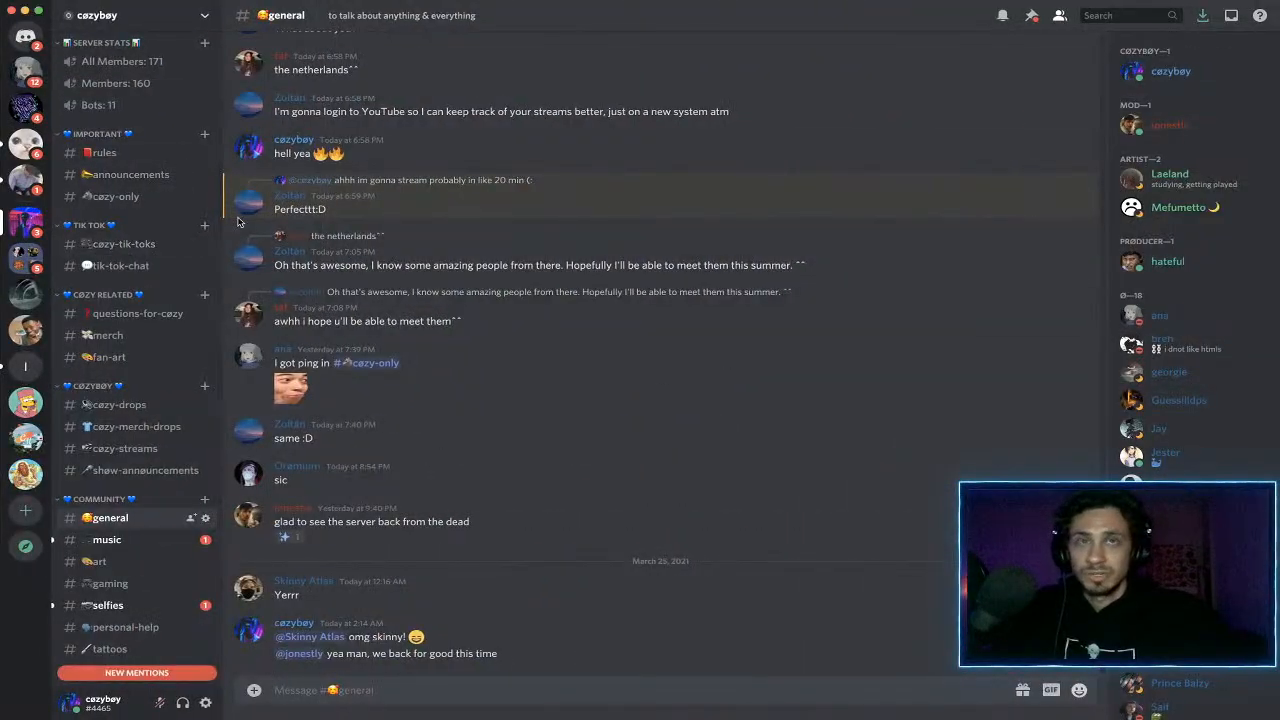
scroll(127, 330, up, 3)
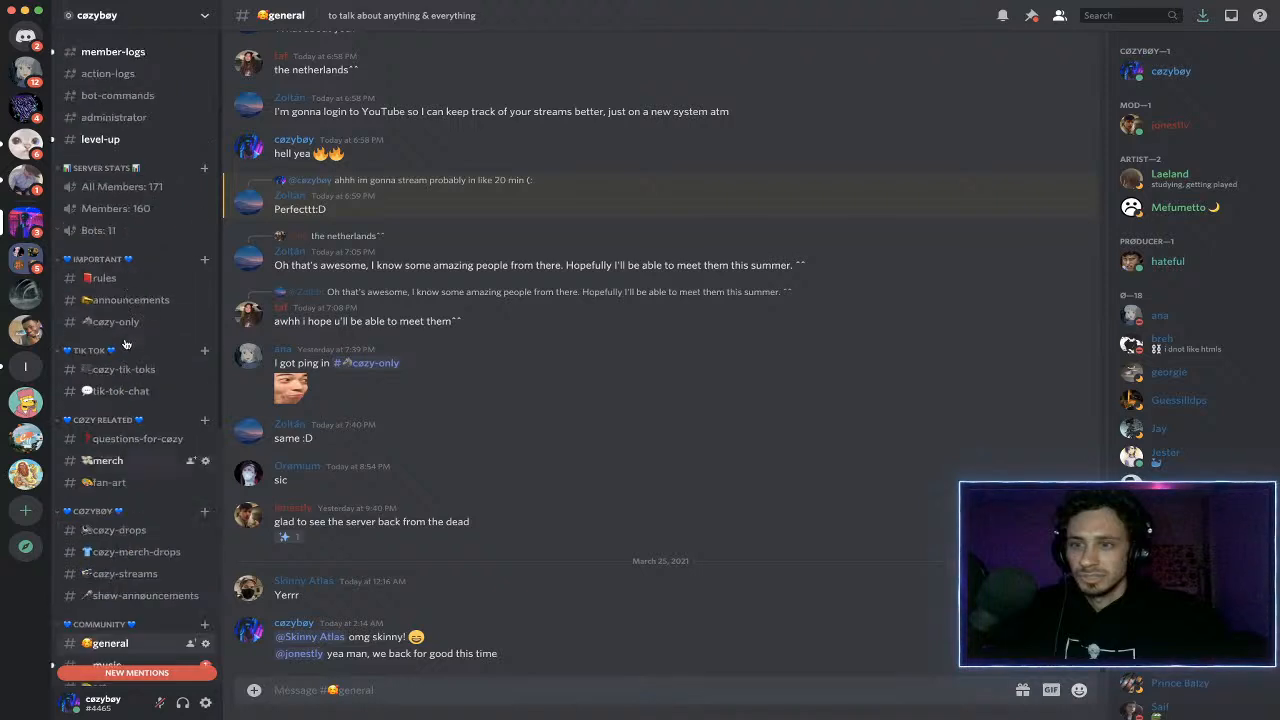
scroll(135, 427, down, 1)
scroll(135, 427, down, 2)
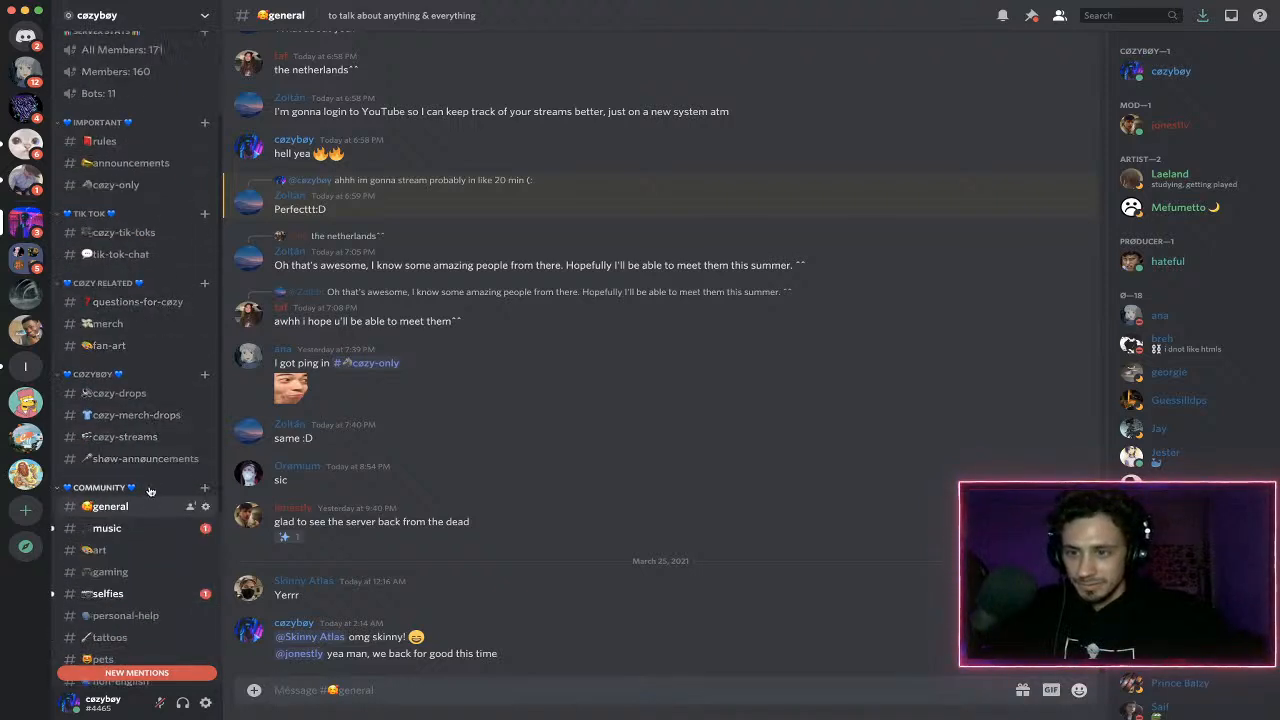
scroll(148, 460, up, 3)
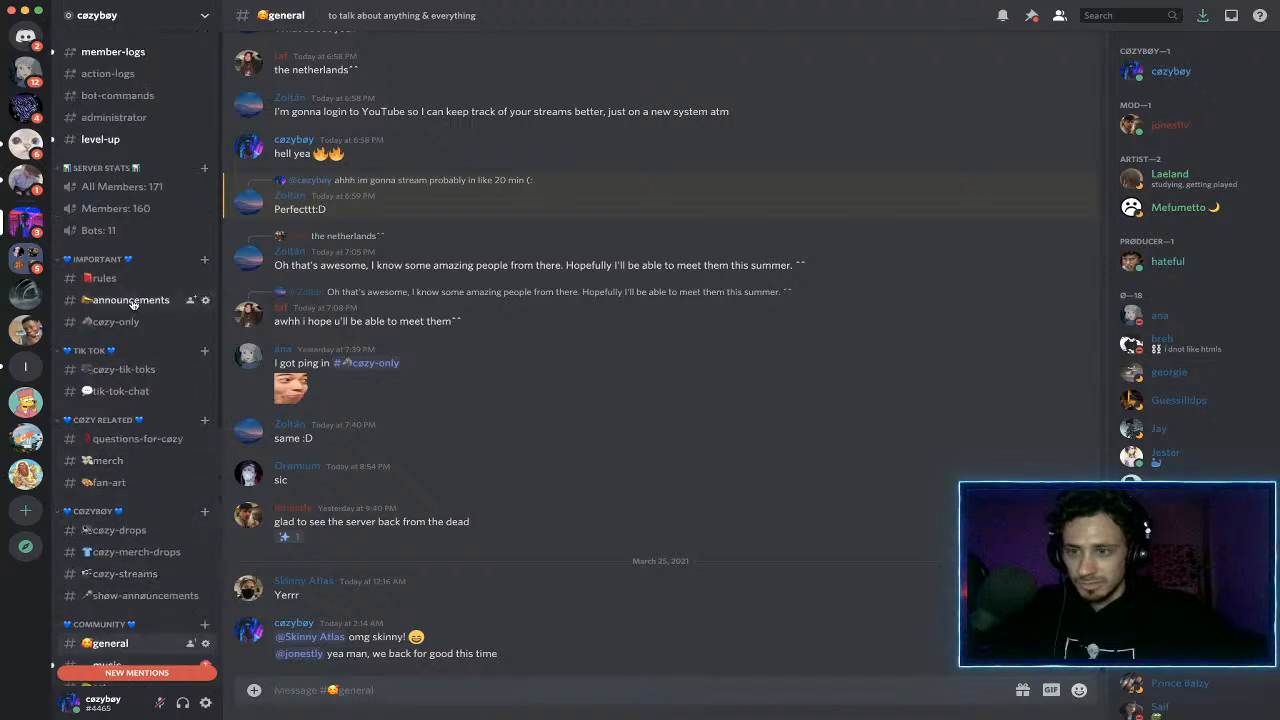
click(130, 300)
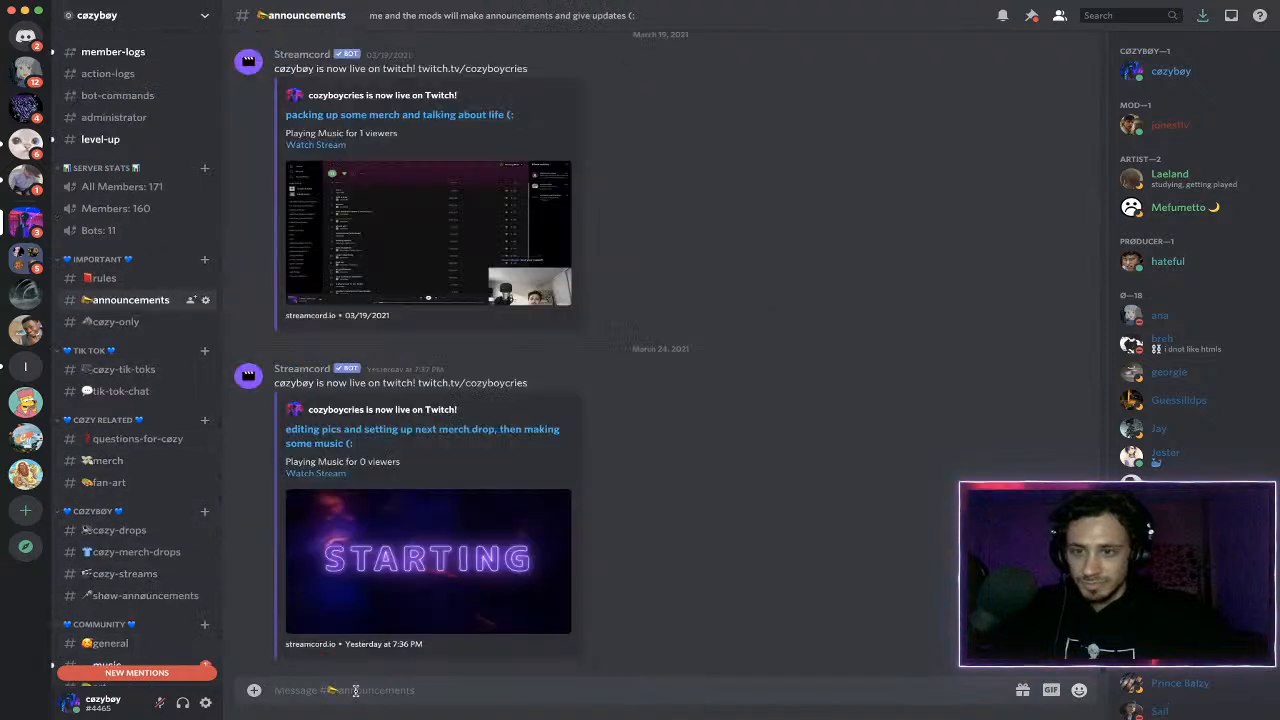
click(352, 690)
text(@every)
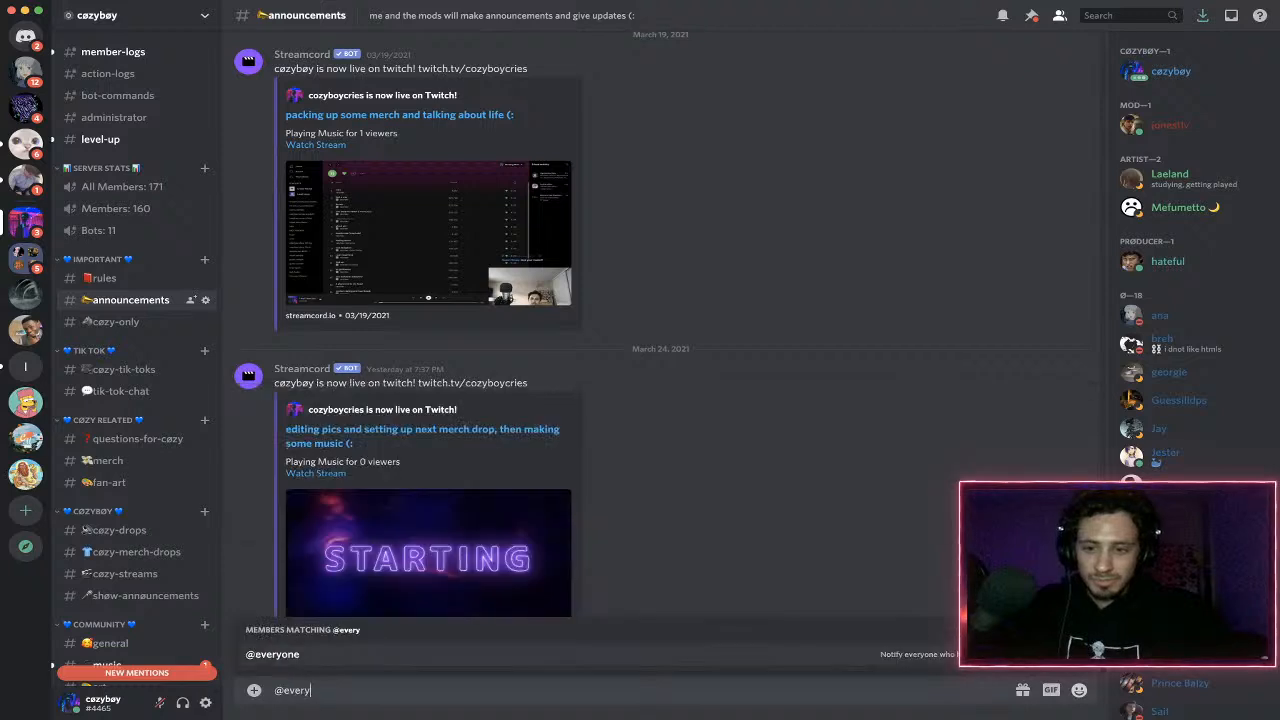
text(one live on twitch again on my late night shit (:)
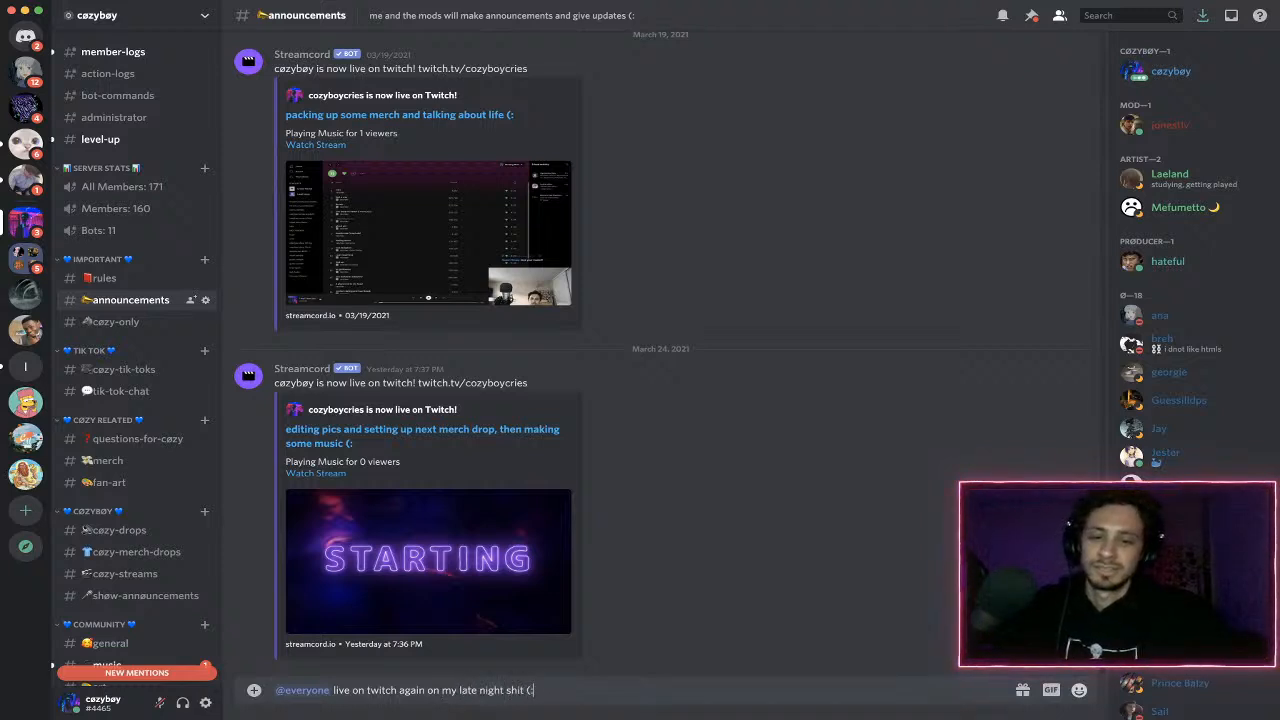
key(Return)
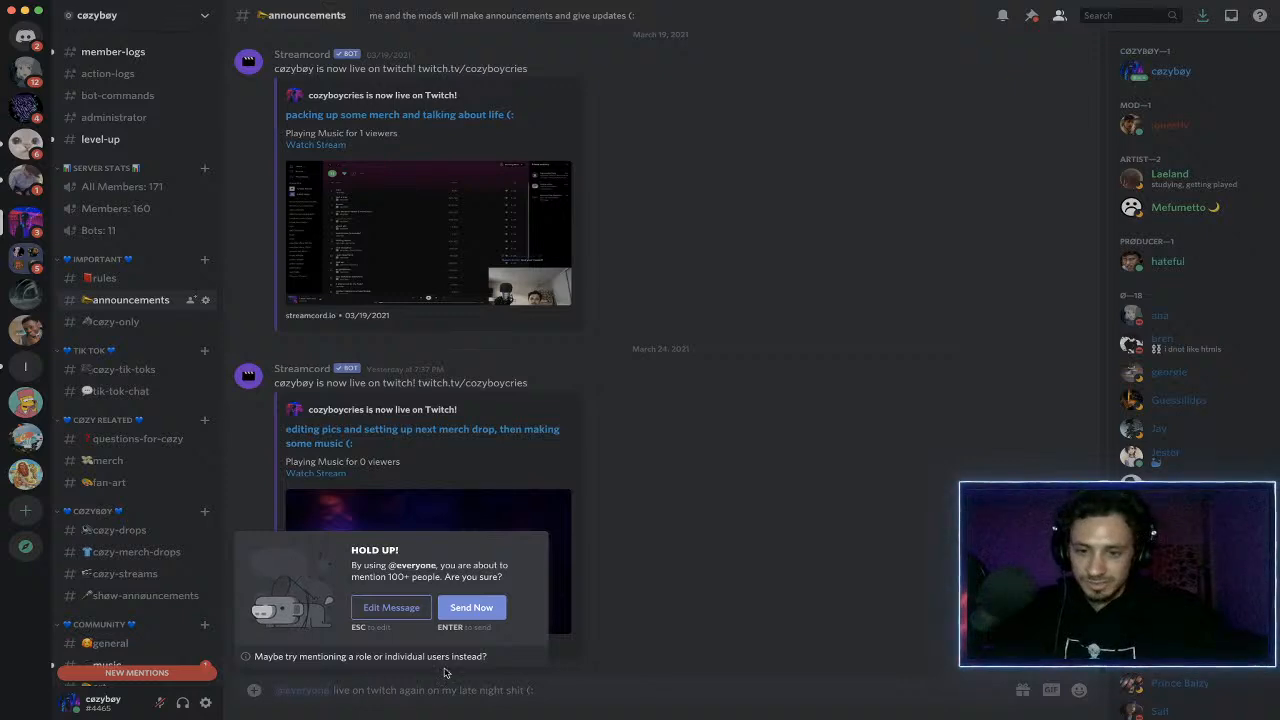
click(471, 612)
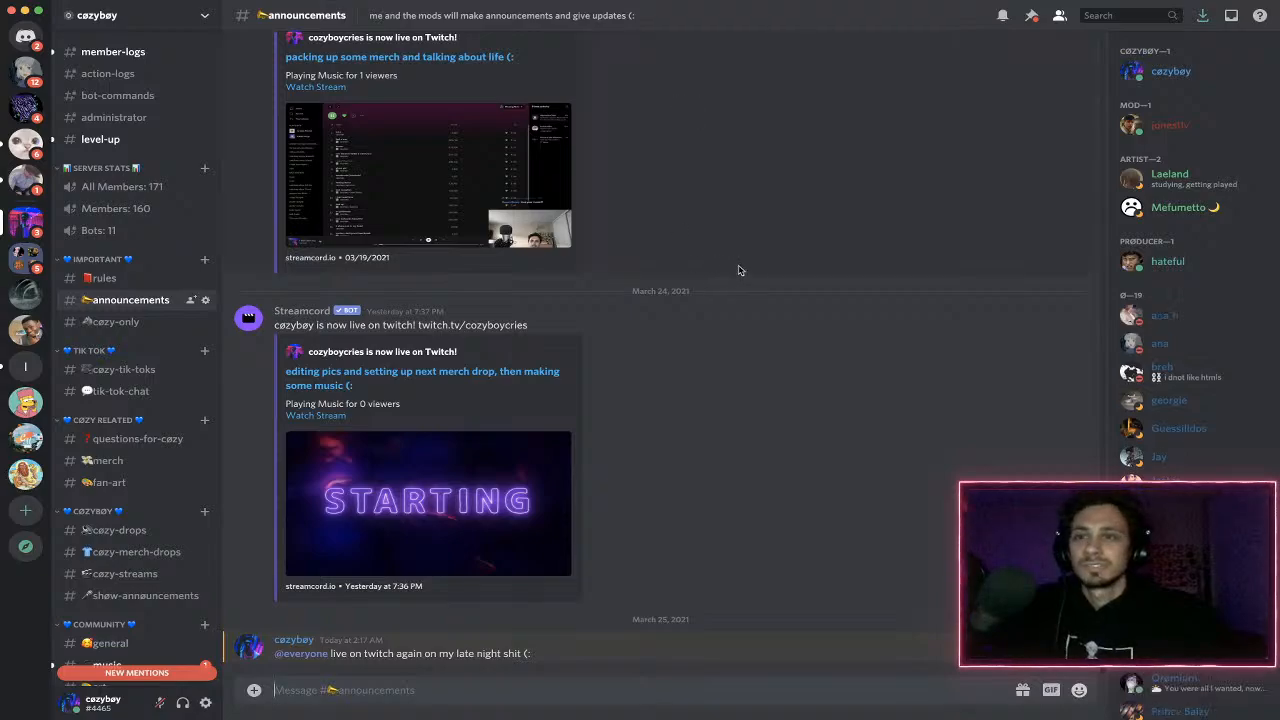
- Switch back to Final Cut Pro with the YT 7 event active in the library
key(ctrl+Left)
key(ctrl+Left)
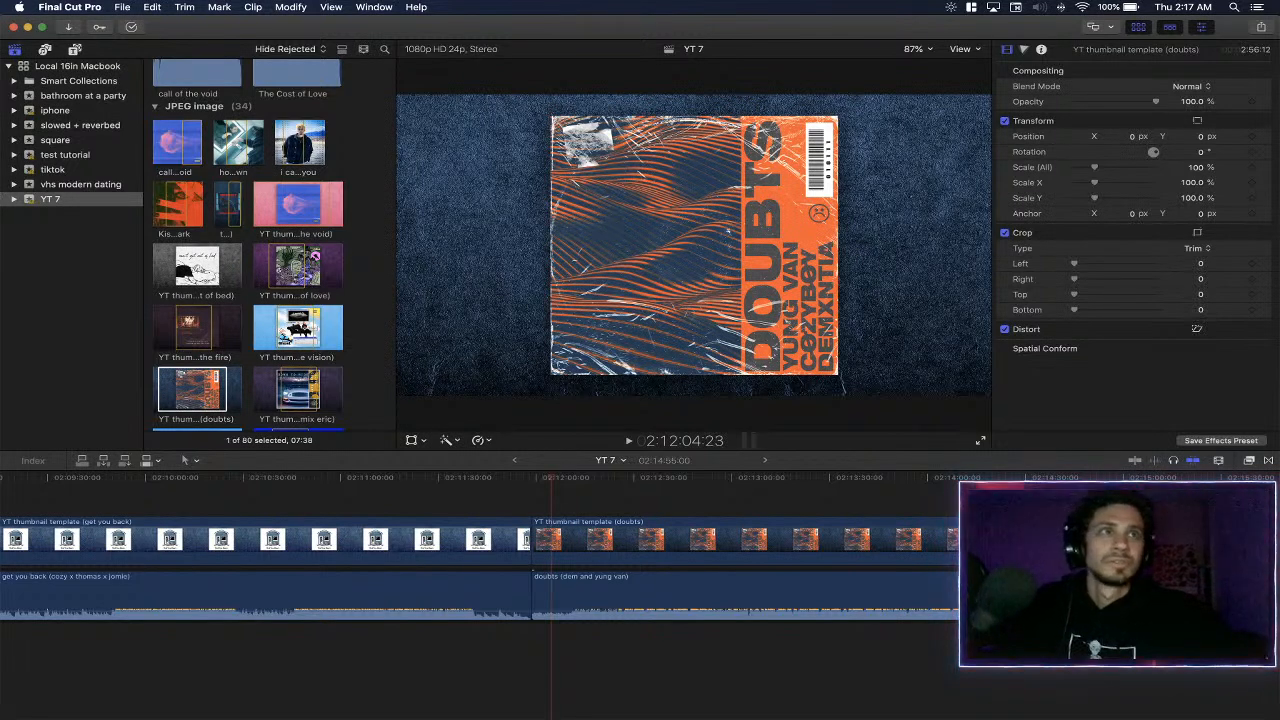
key(super+i)
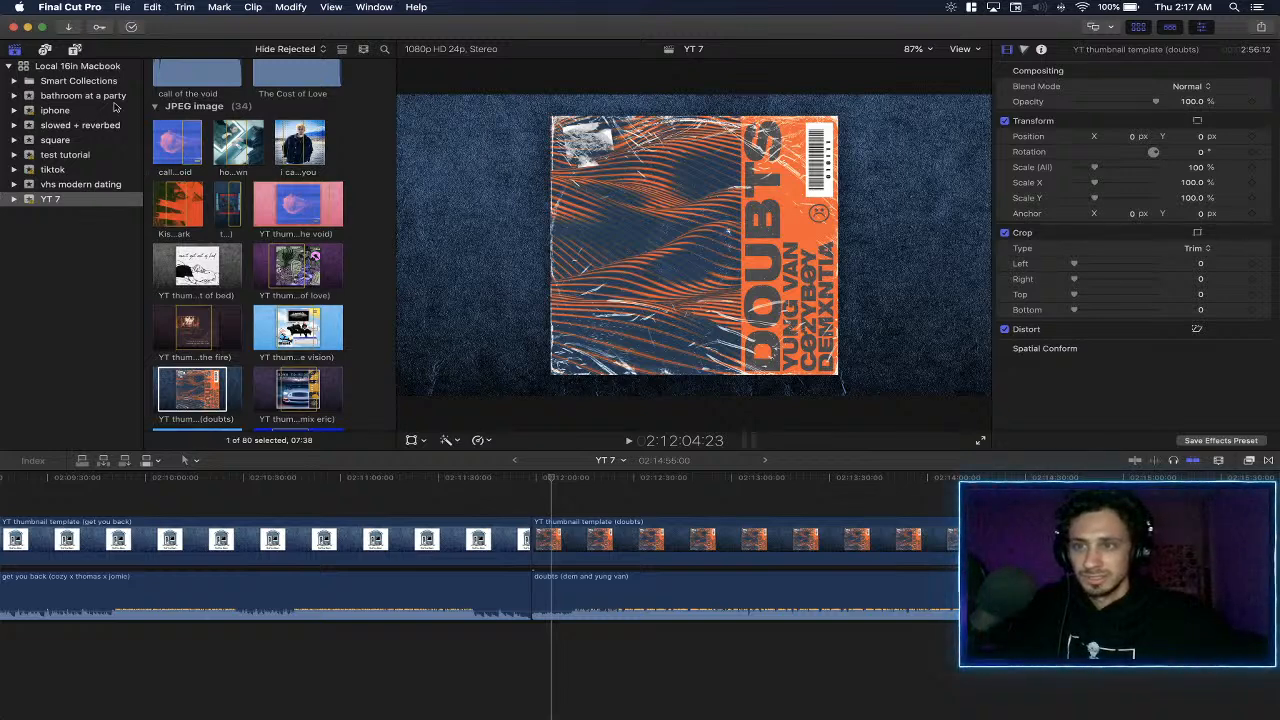
click(97, 242)
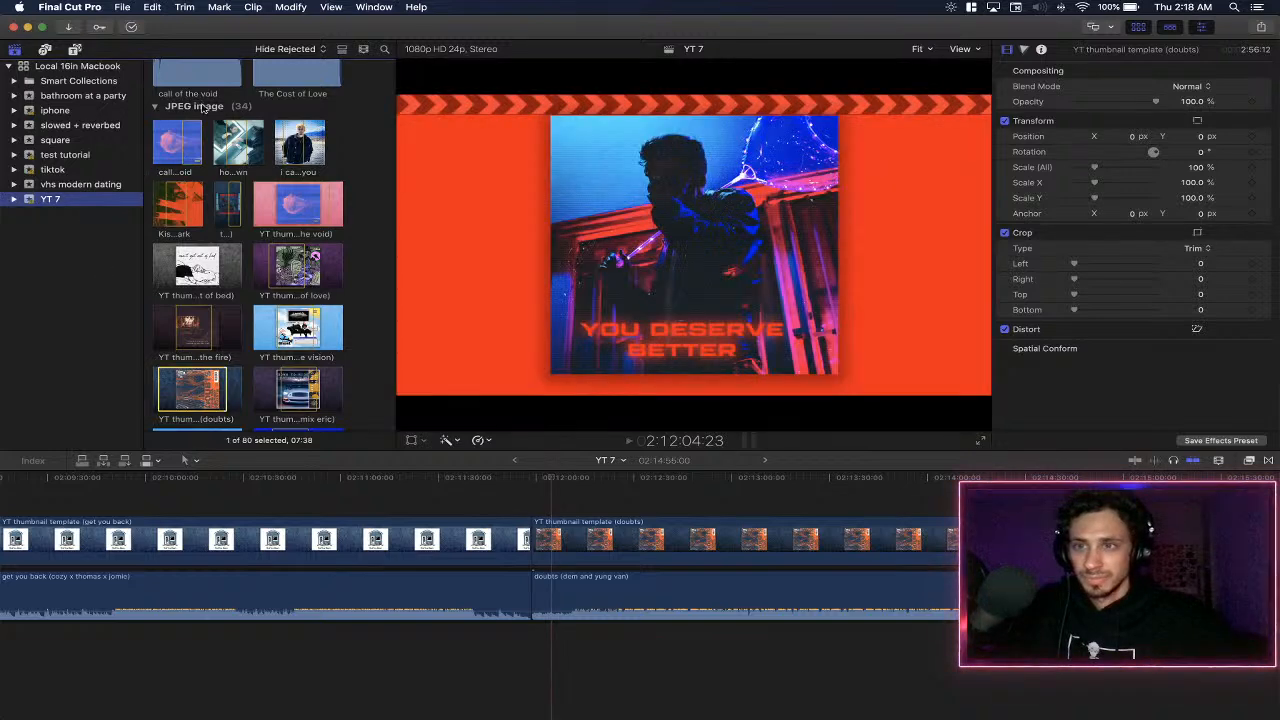
key(ctrl+Up)
click(857, 430)
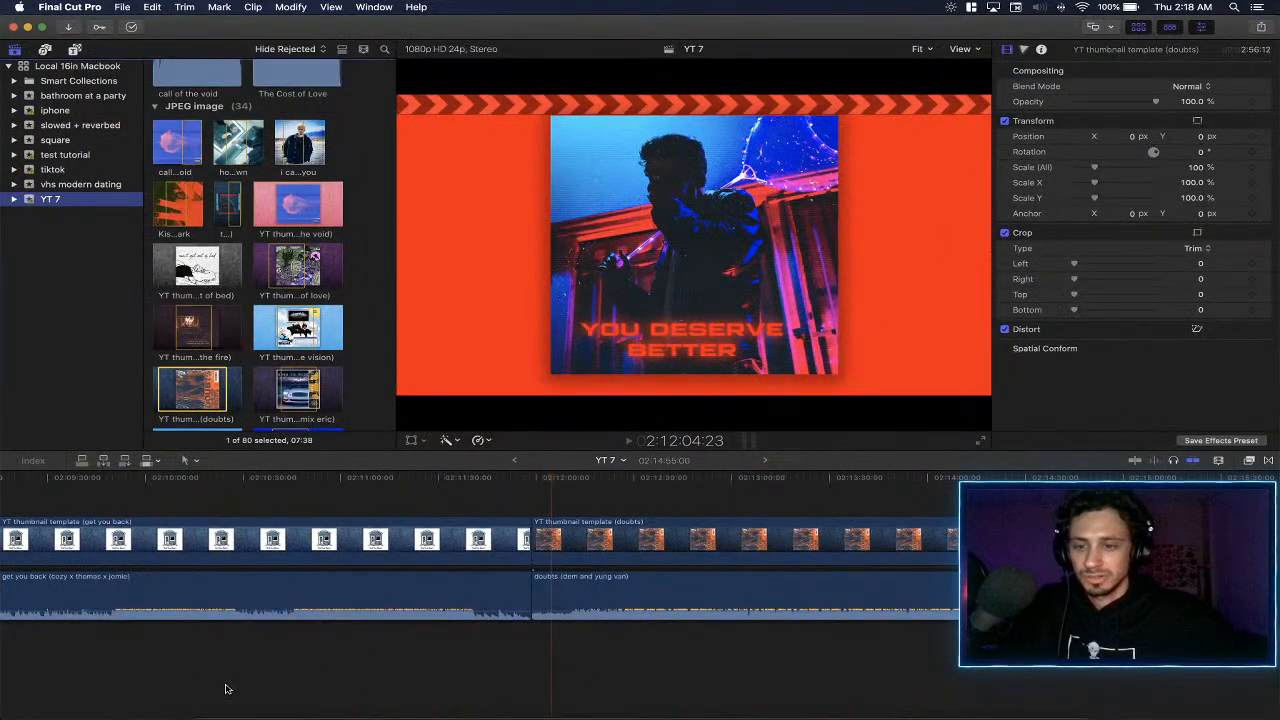
- Open a new Finder window beside the Final Cut Pro project and add a second tab to it
right_click(212, 712)
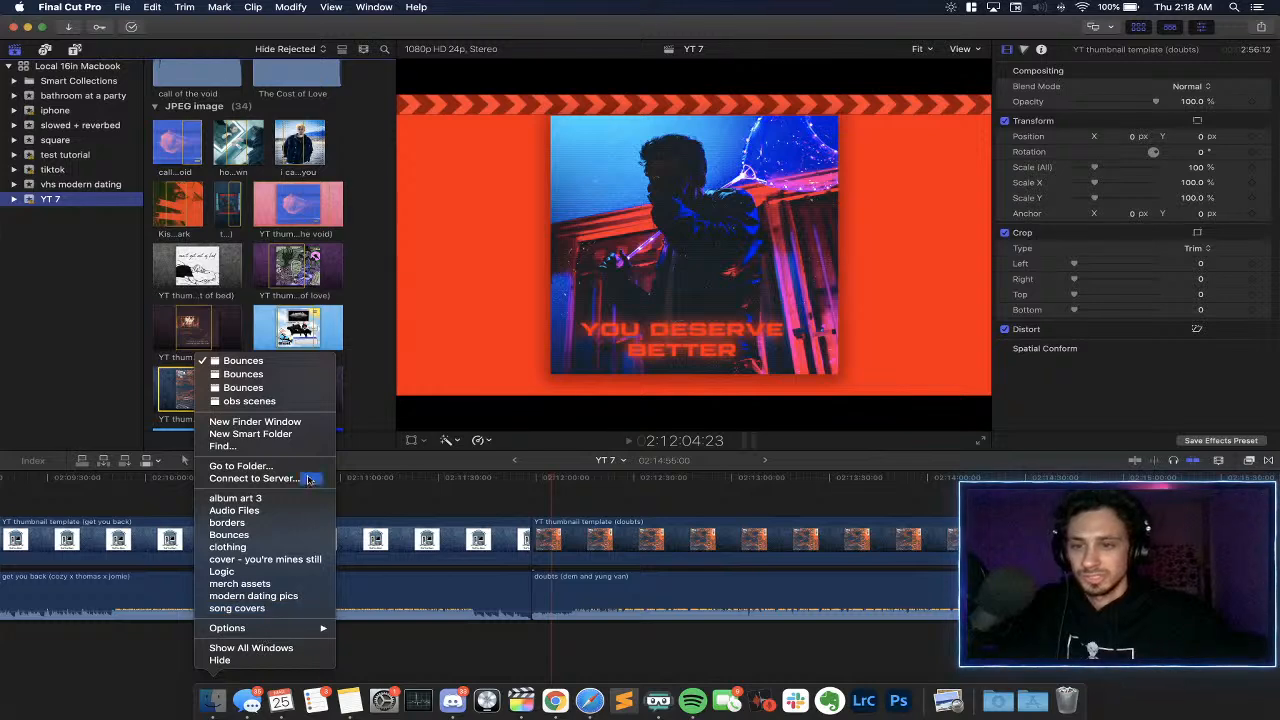
click(270, 422)
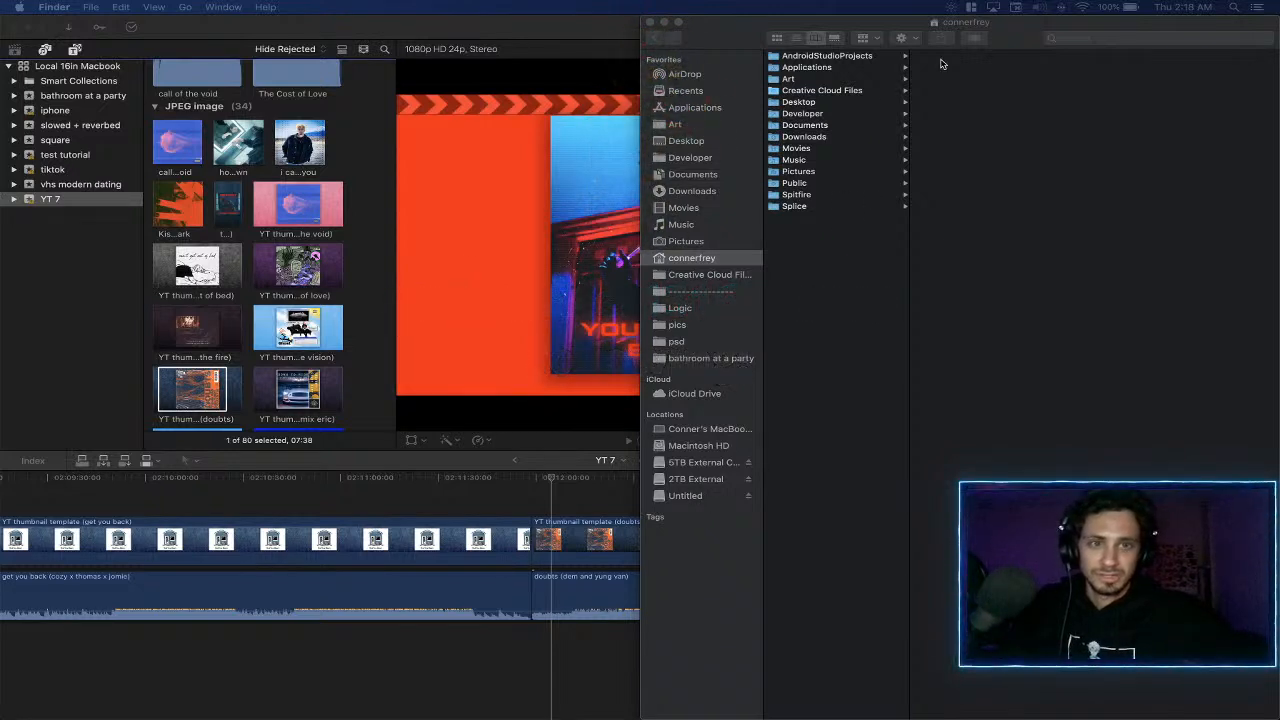
click(1010, 30)
key(super+t)
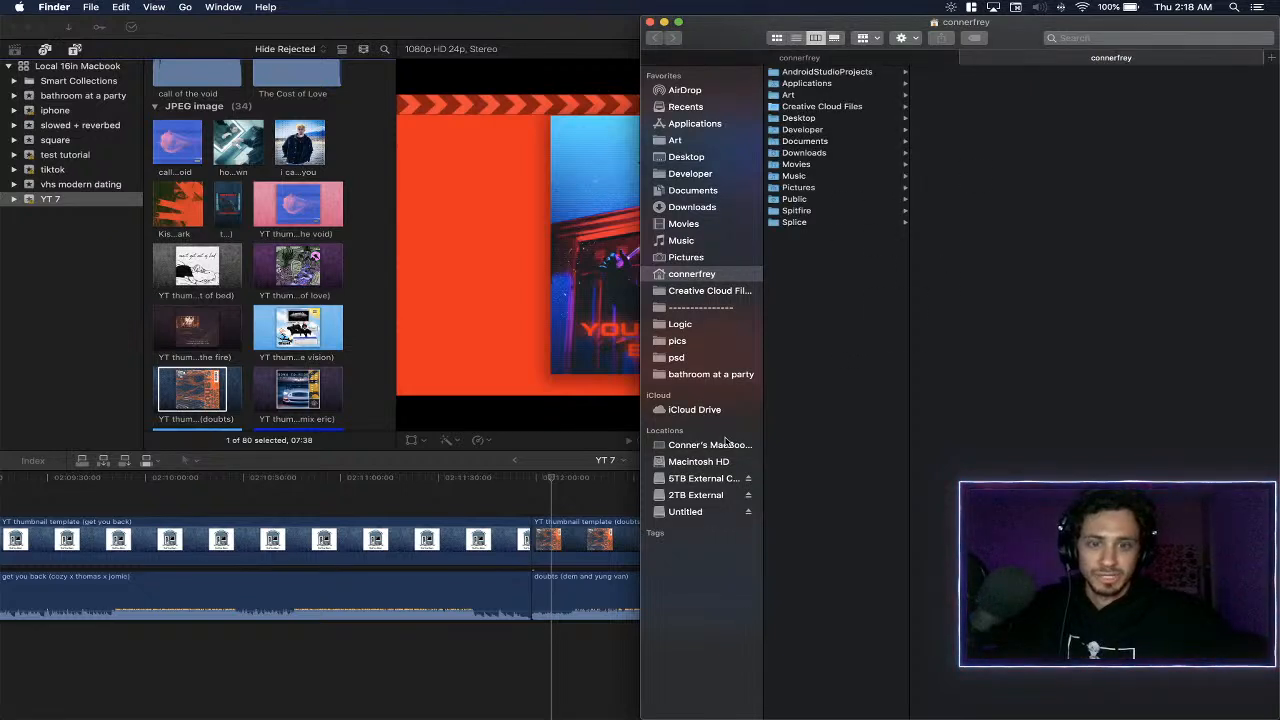
- Browse the Untitled drive to the PRIVATE/M4ROOT/CLIP folder that holds the camera's video clips
click(712, 511)
click(828, 74)
click(831, 84)
click(877, 72)
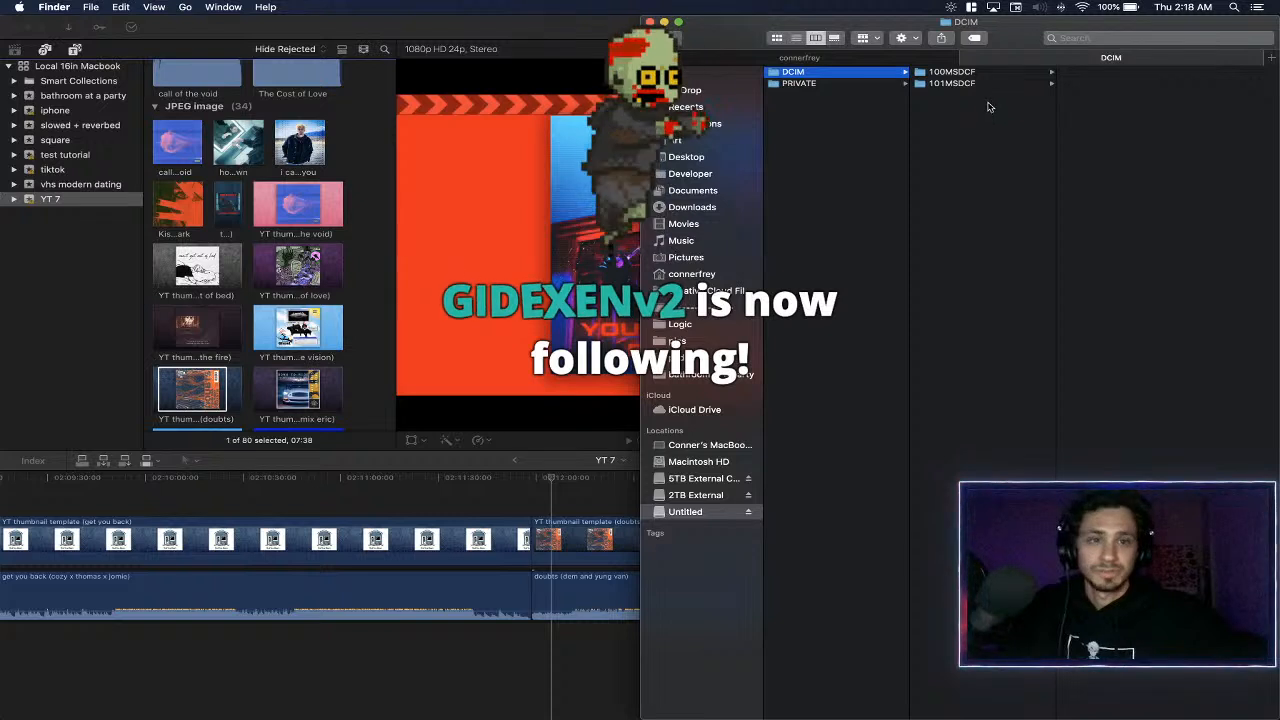
click(955, 84)
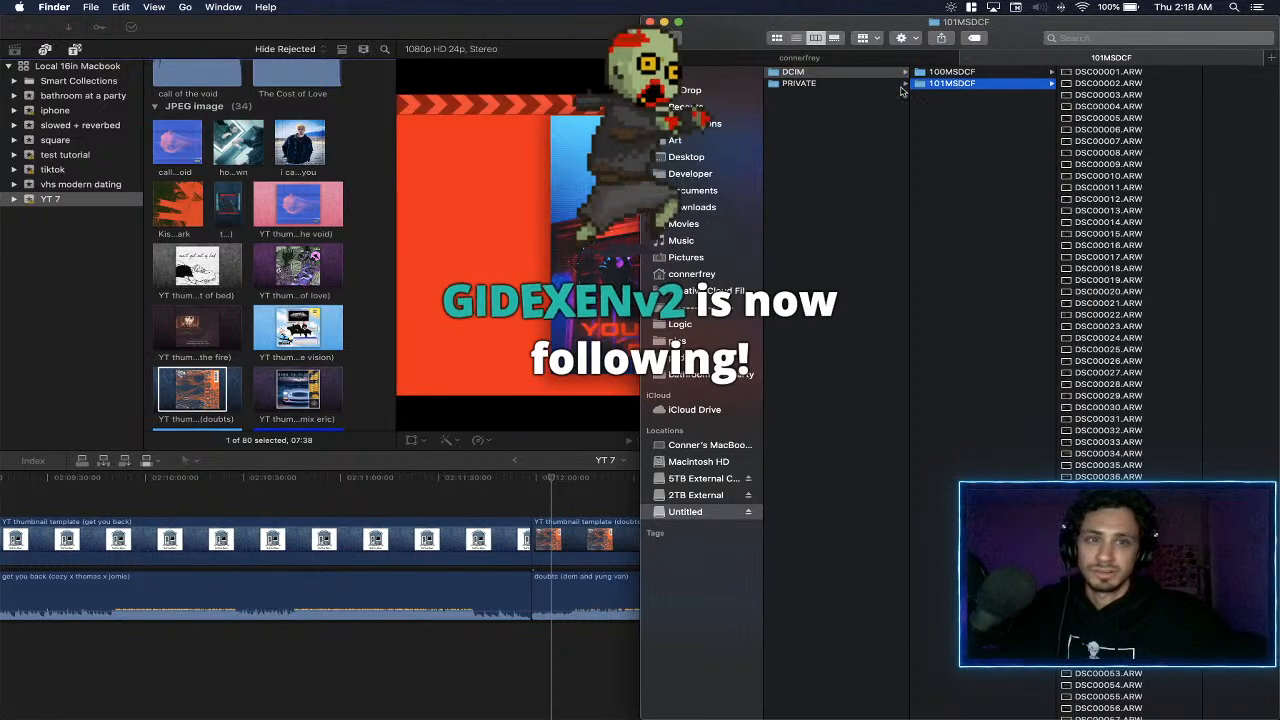
click(799, 83)
click(946, 83)
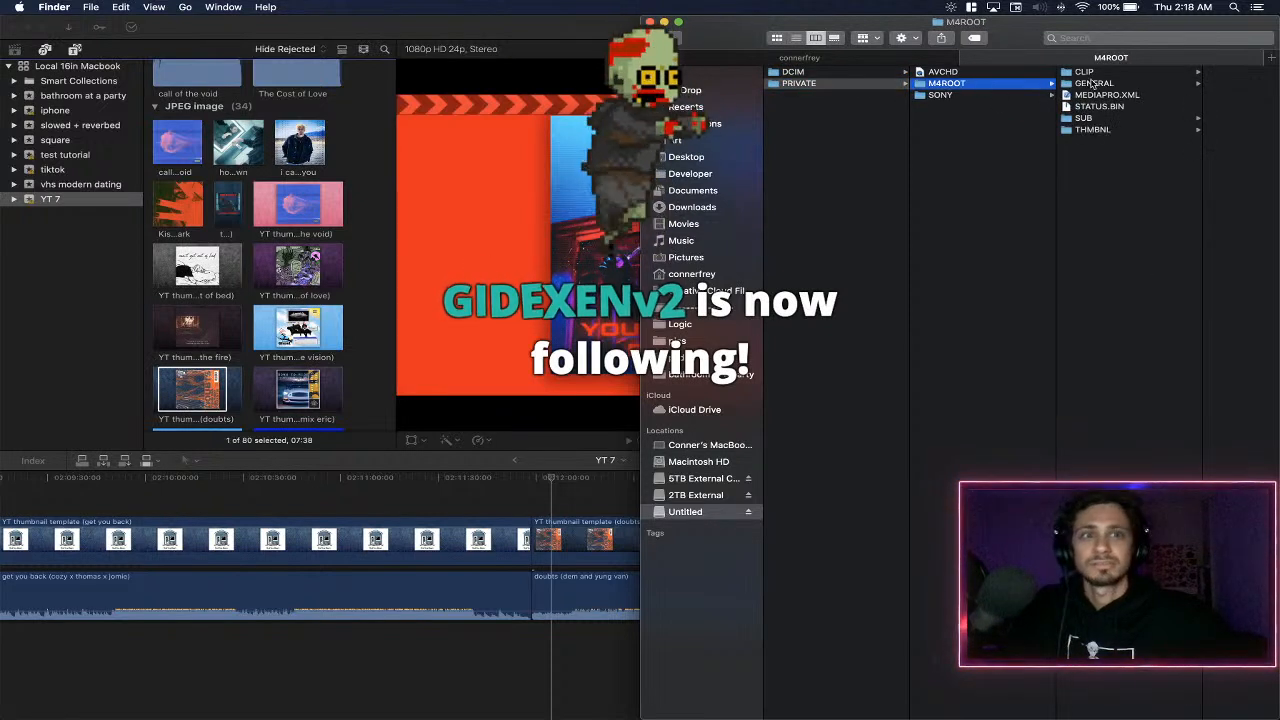
click(1085, 73)
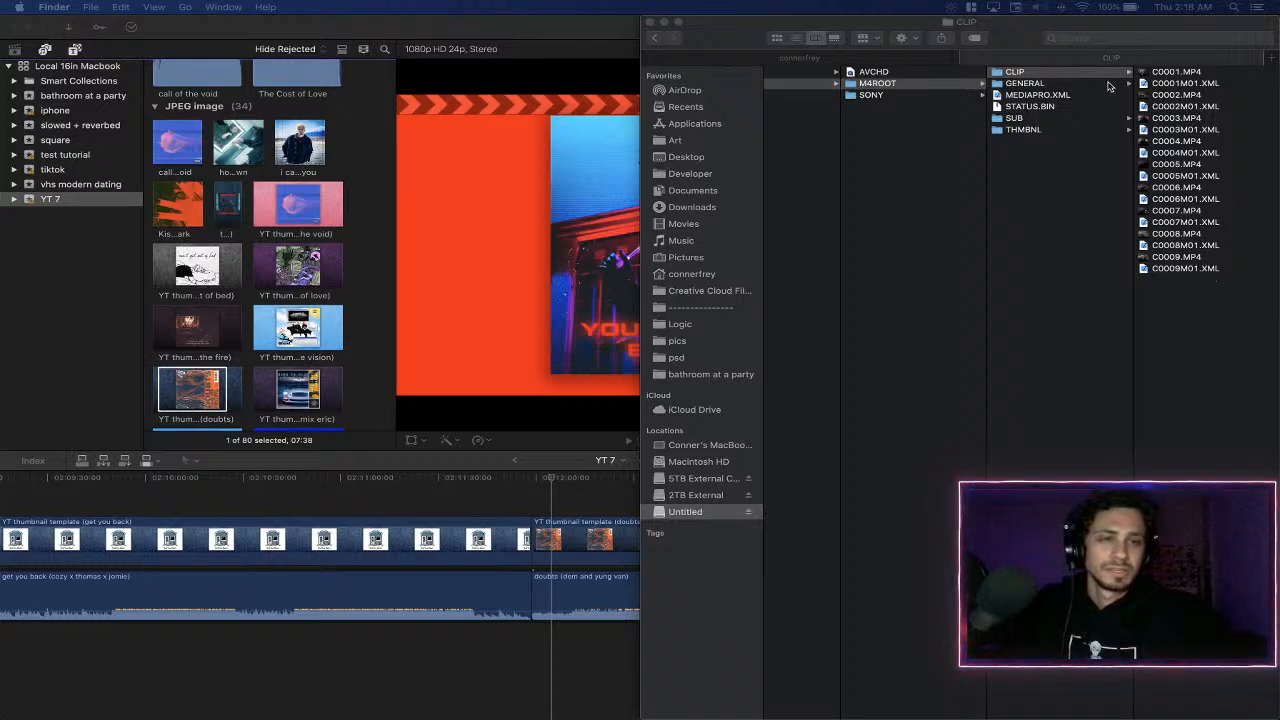
- Group the CLIP folder's files by kind
click(846, 28)
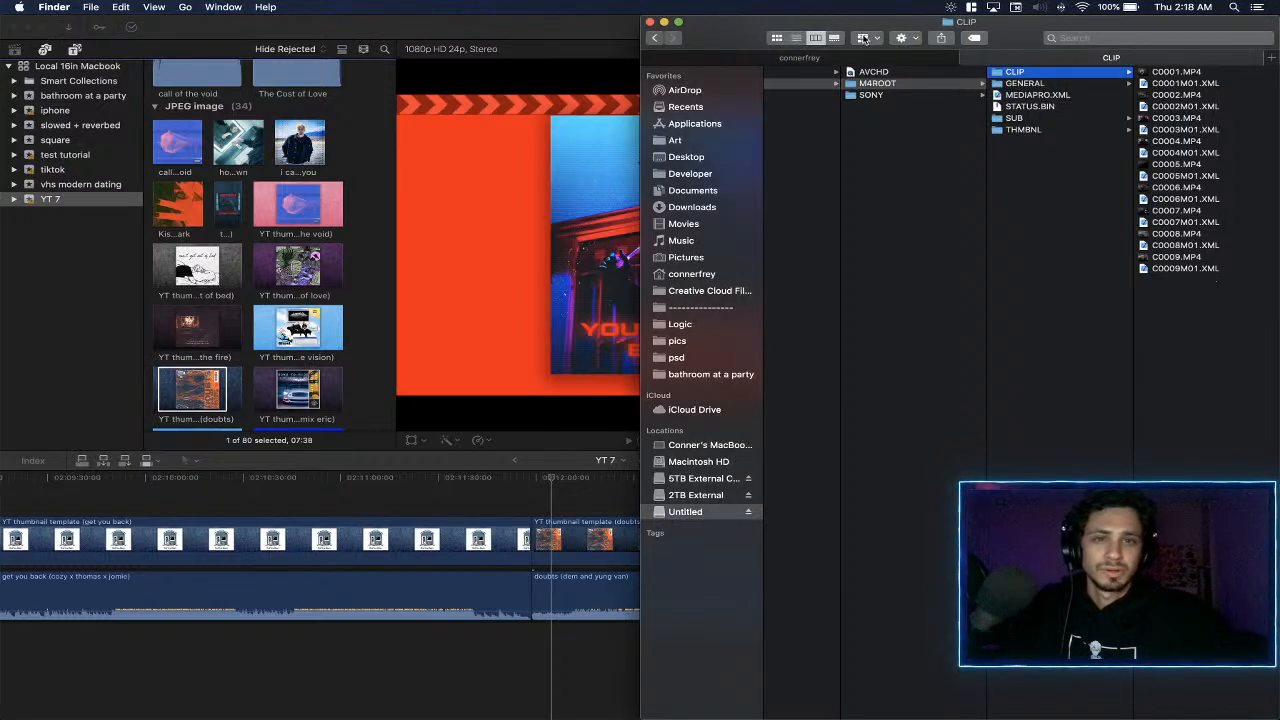
click(864, 38)
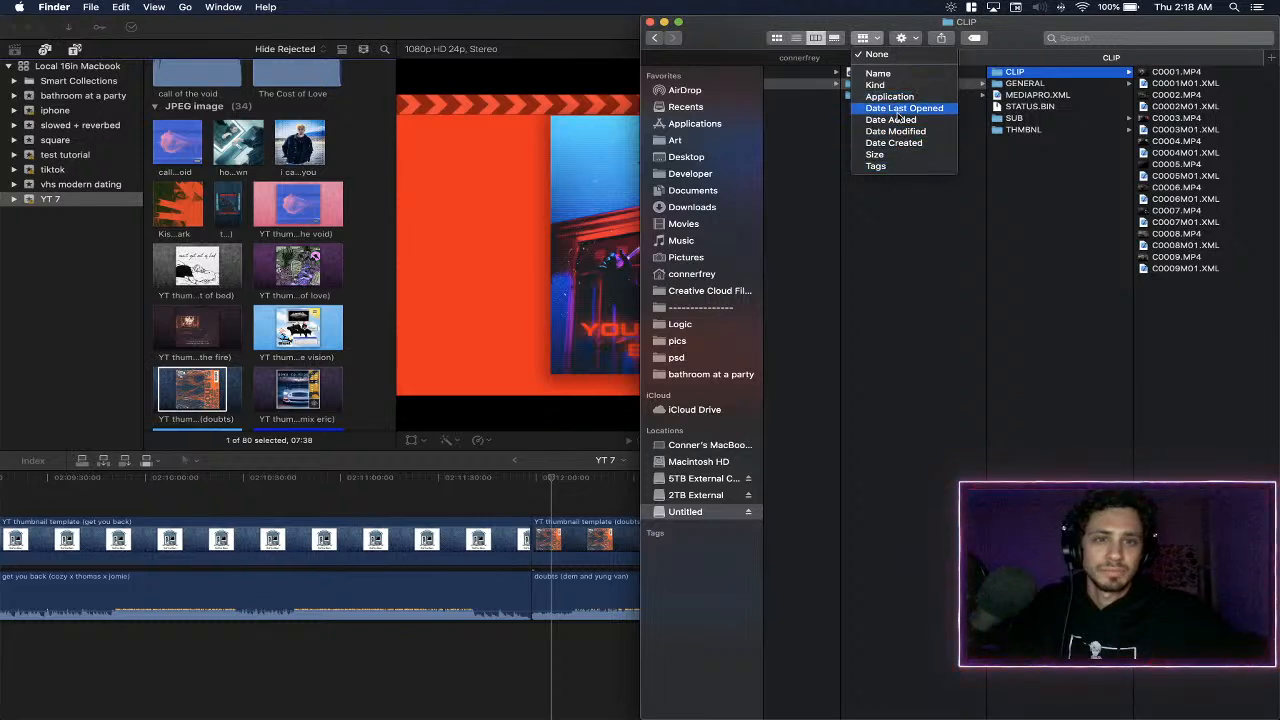
click(898, 87)
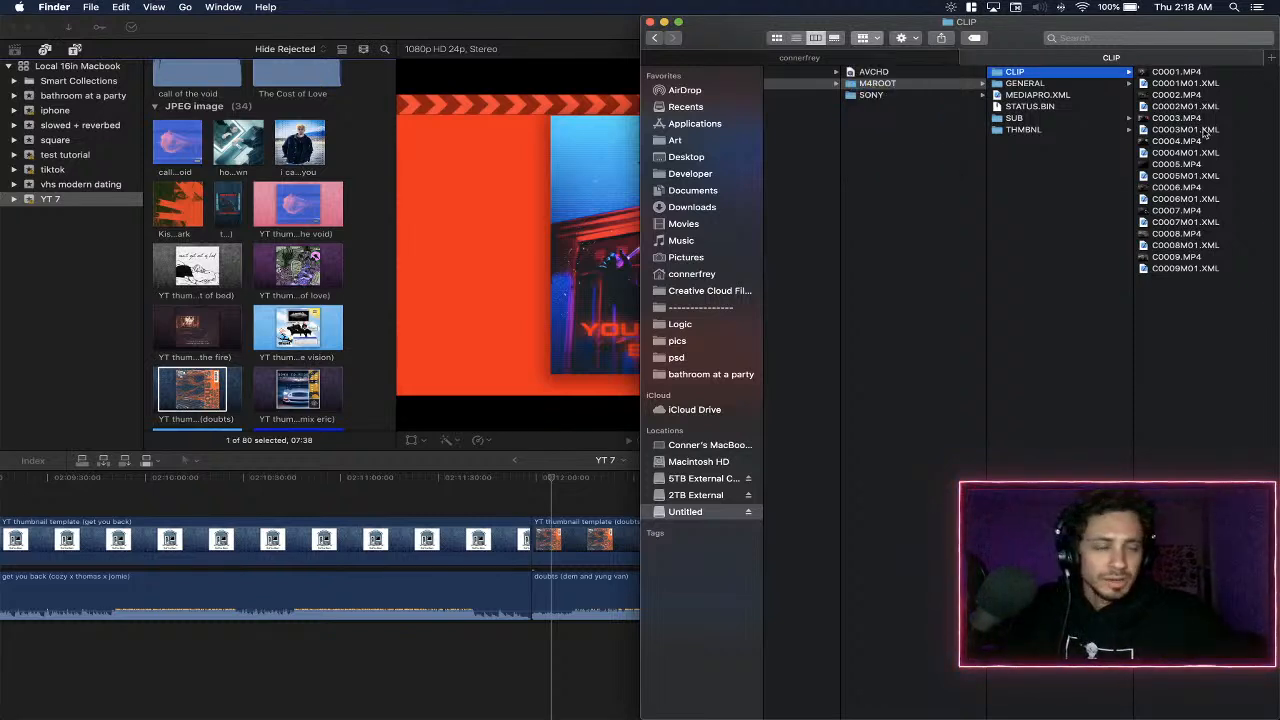
click(1206, 87)
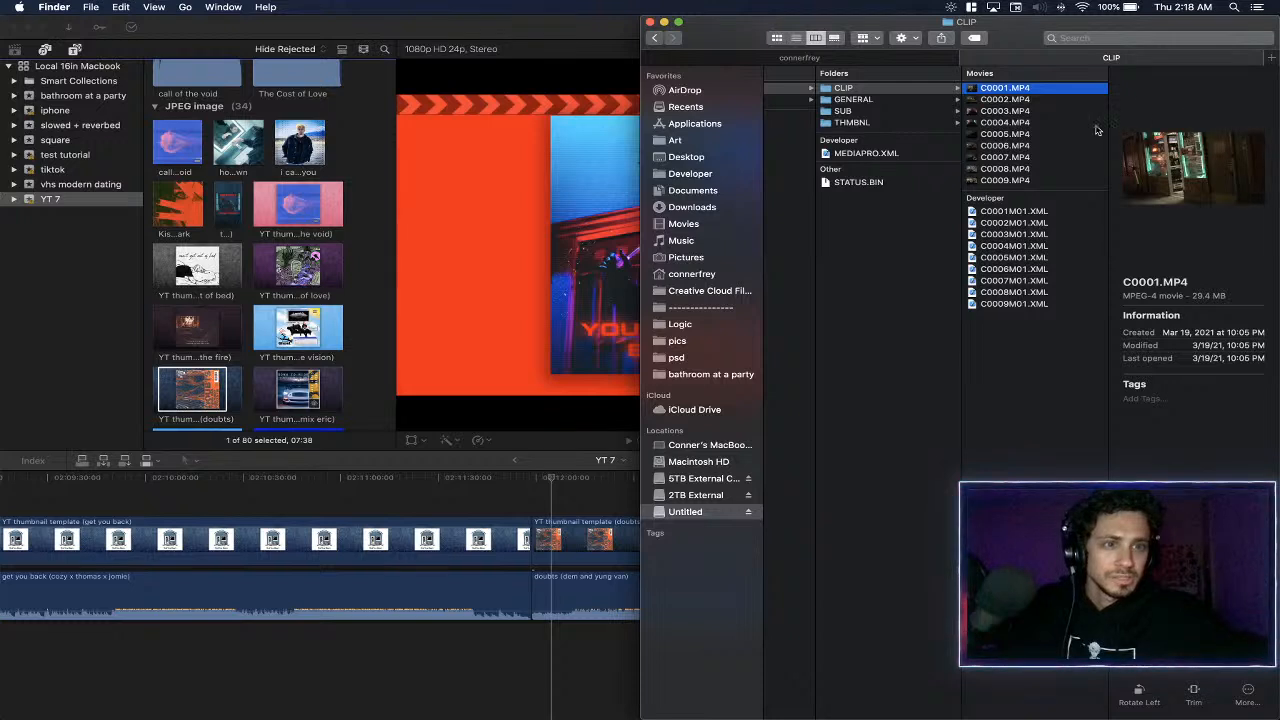
click(1017, 170)
key(super+a)
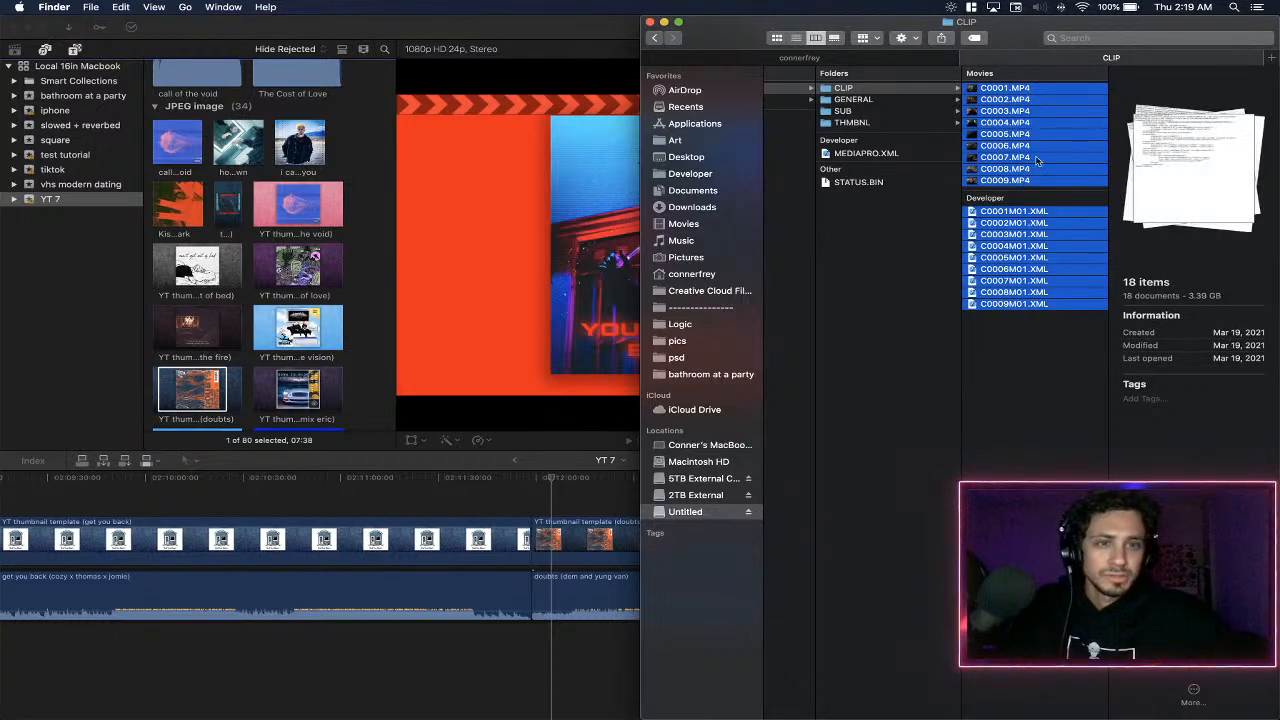
click(1030, 257)
- Select the movie clips C0001.MP4 to C0007.MP4 and C0009.MP4 in the CLIP folder, leaving out C0008.MP4
click(1025, 180)
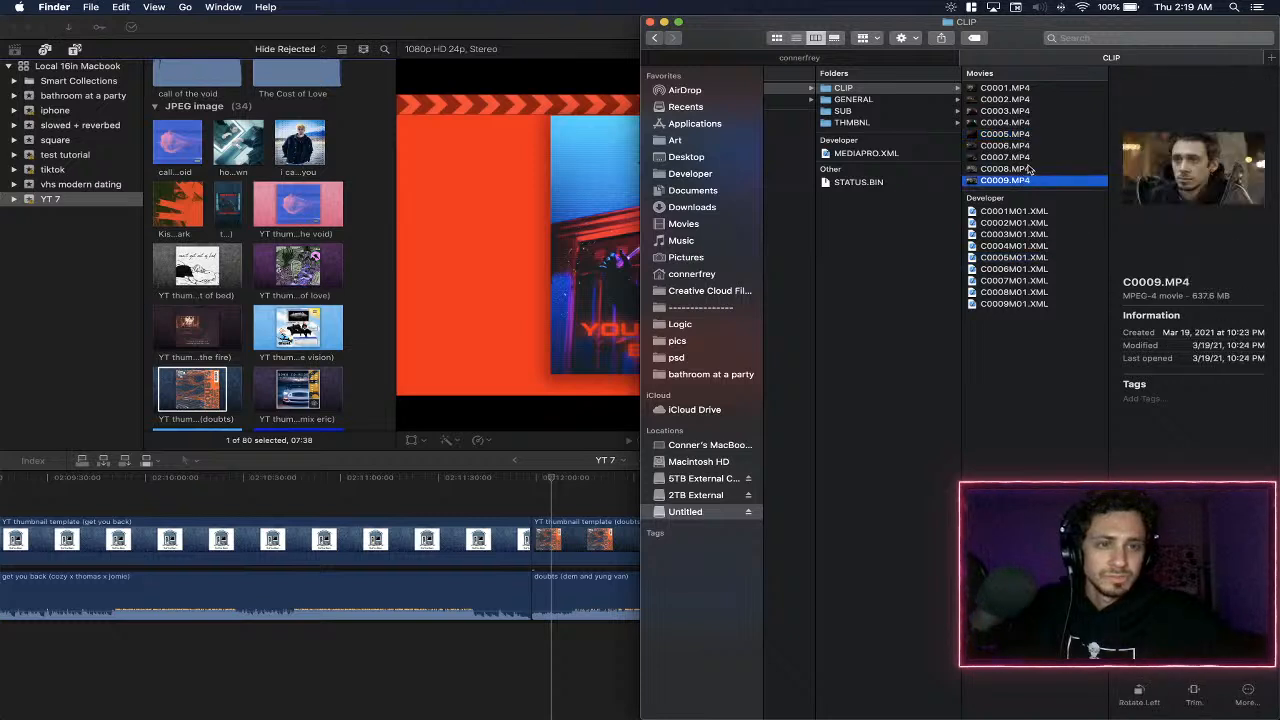
super+click(1030, 159)
super+click(1029, 148)
super+click(1030, 134)
super+click(1029, 122)
super+click(1029, 111)
super+click(1027, 99)
super+click(1028, 88)
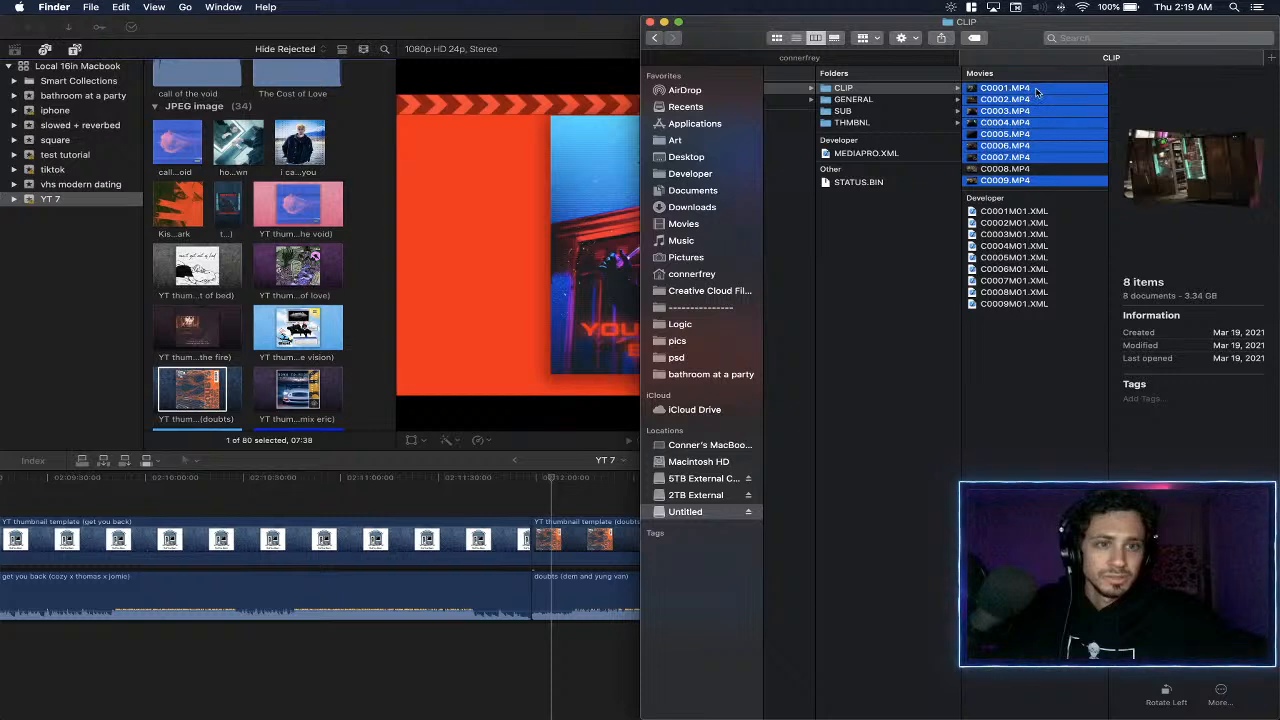
- In the other Finder tab, browse the 5TB external drive to the VIDEO SONY 5TB/2021 folder
click(850, 58)
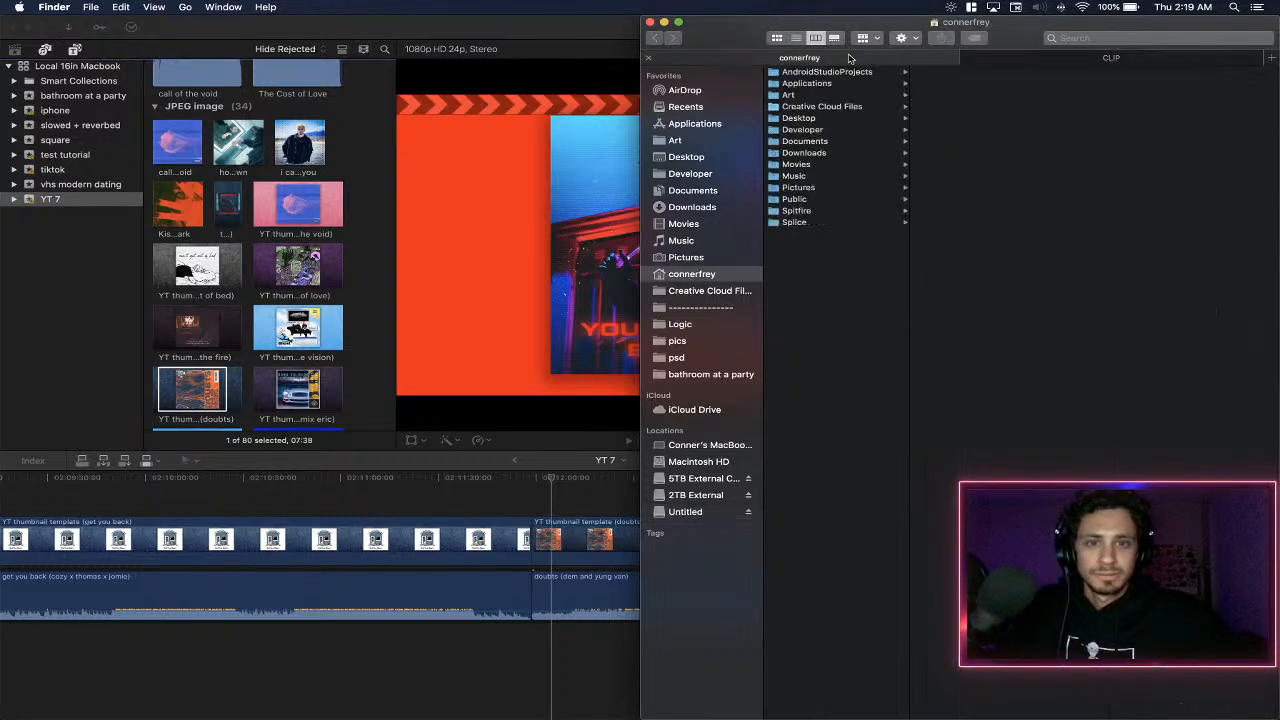
click(688, 479)
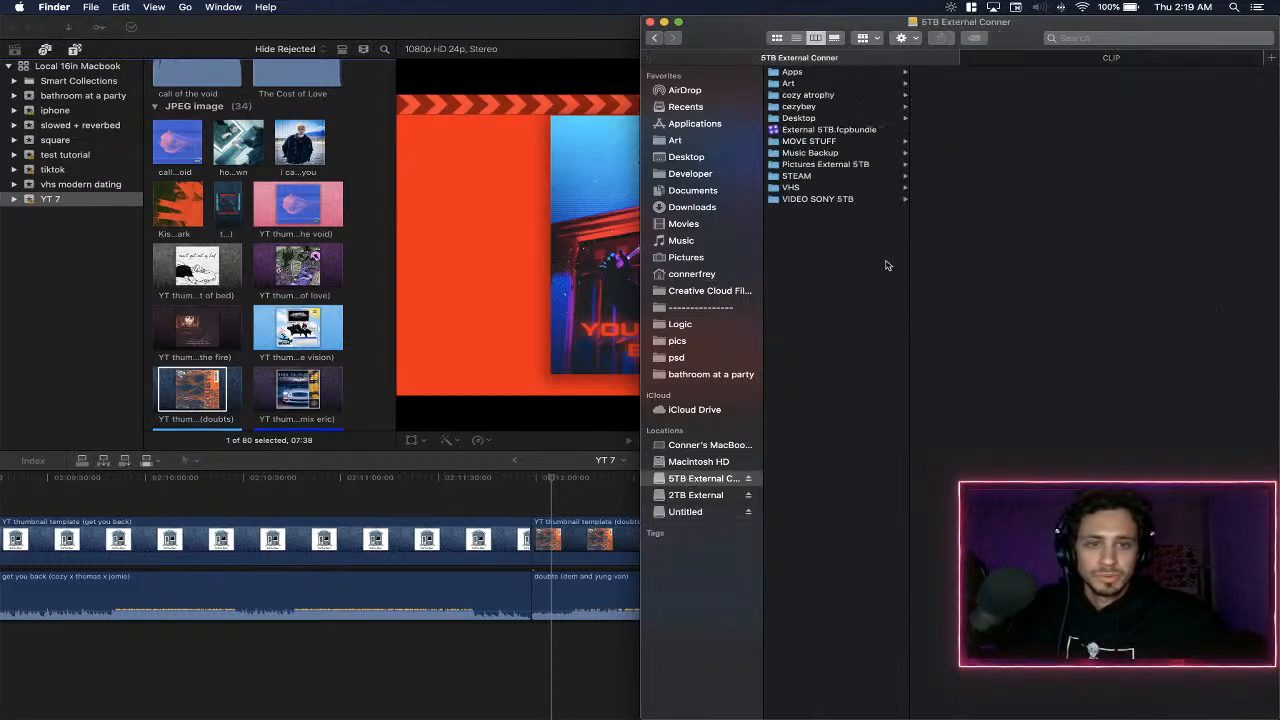
click(822, 106)
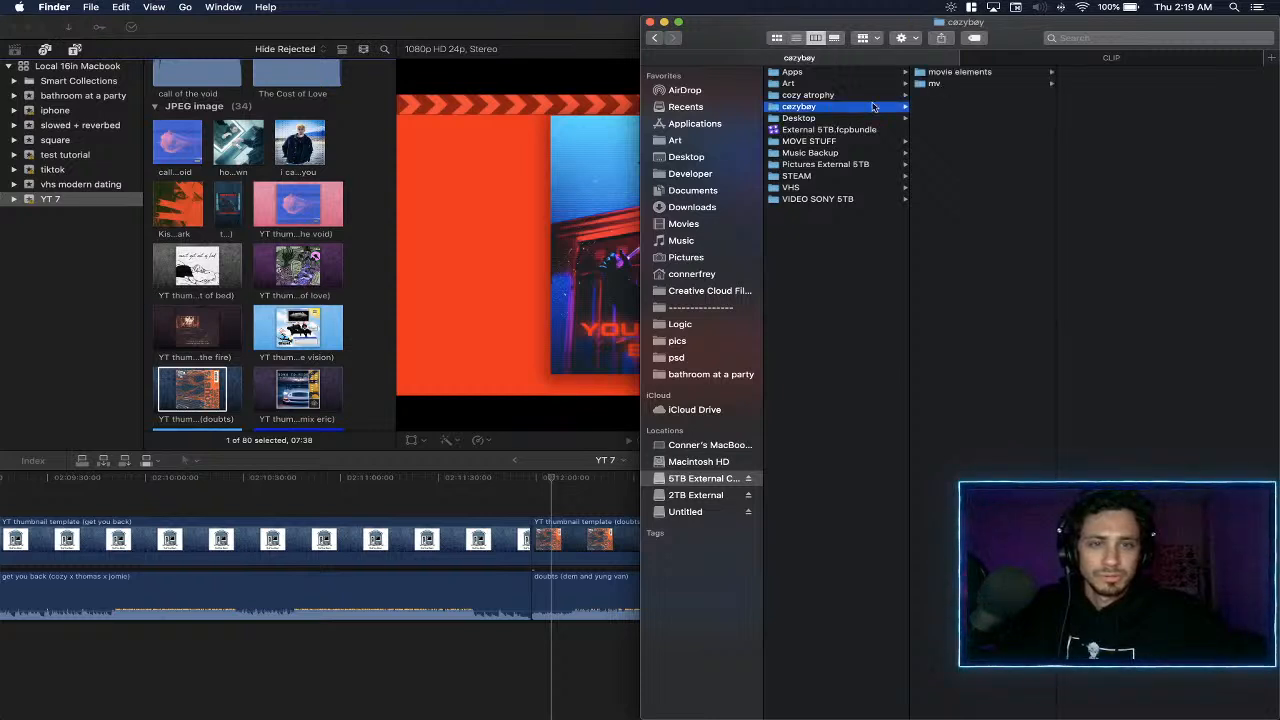
click(806, 198)
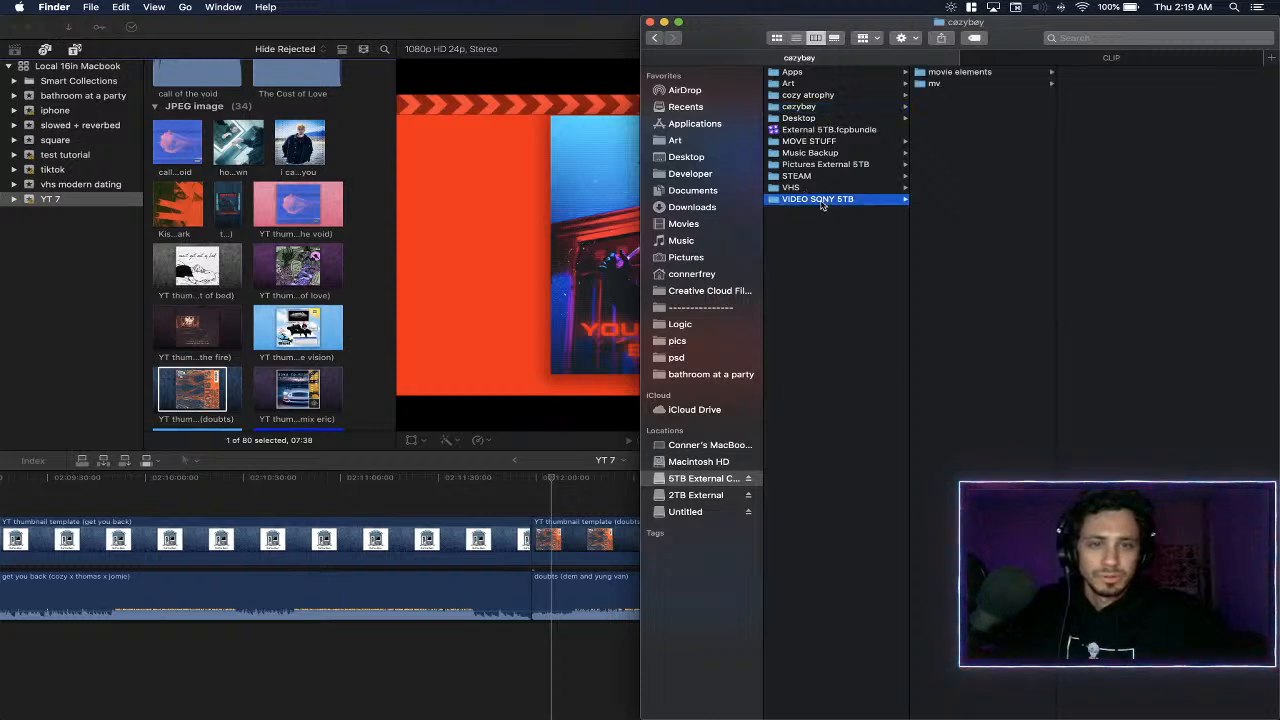
click(985, 83)
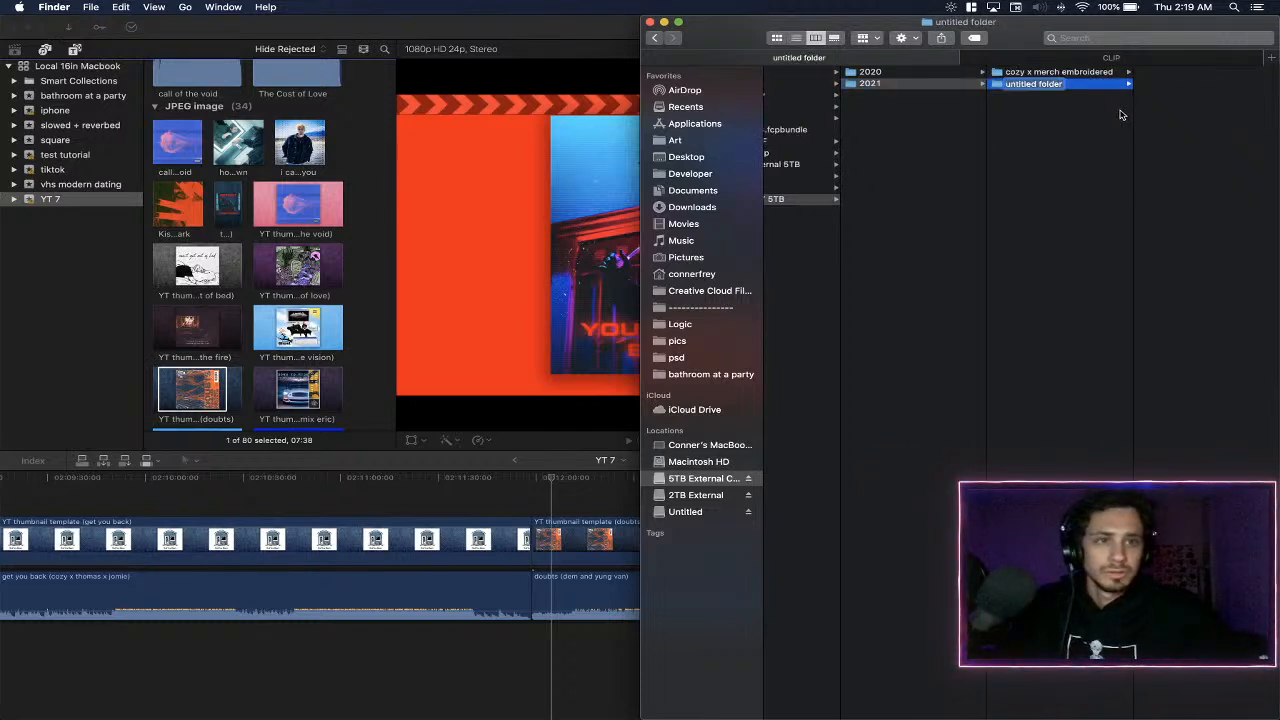
- Delete the new untitled folder inside the 2021 folder
click(1096, 117)
click(1075, 87)
key(super+BackSpace)
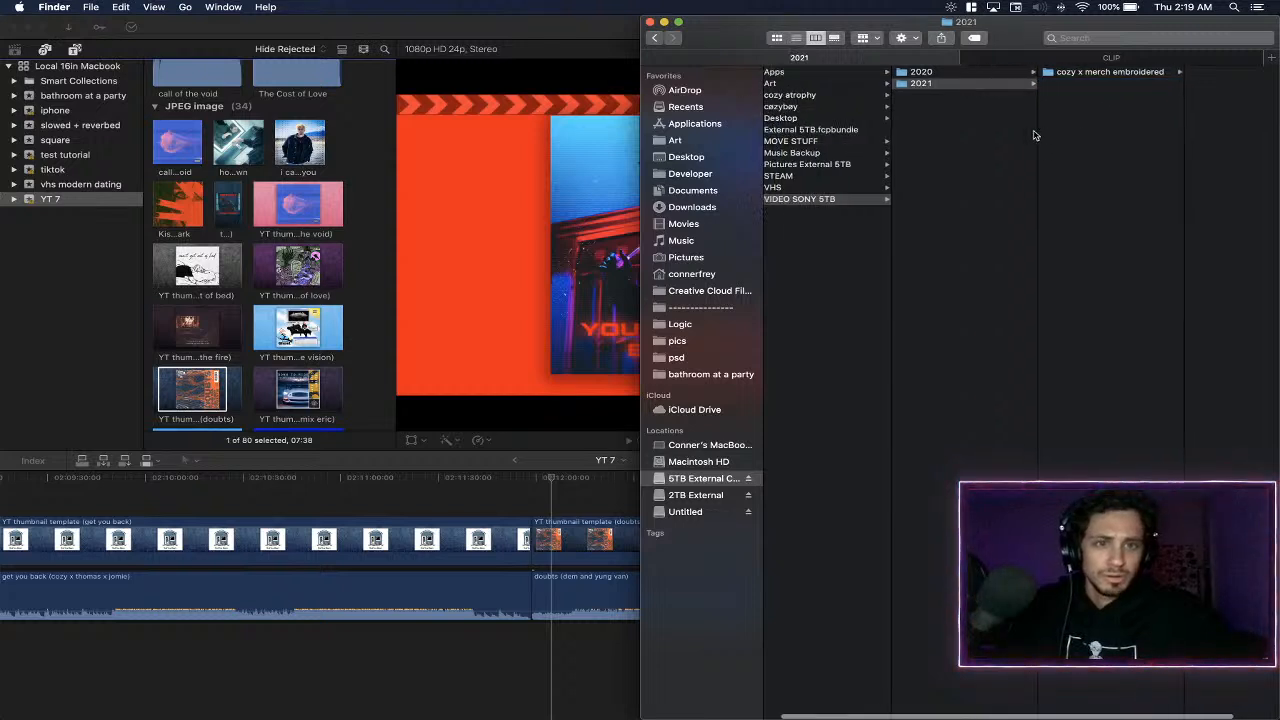
- Open the cozy x merch embroidered folder, check the C0009 and C0008 clips, and delete C0008.MP4
click(1122, 72)
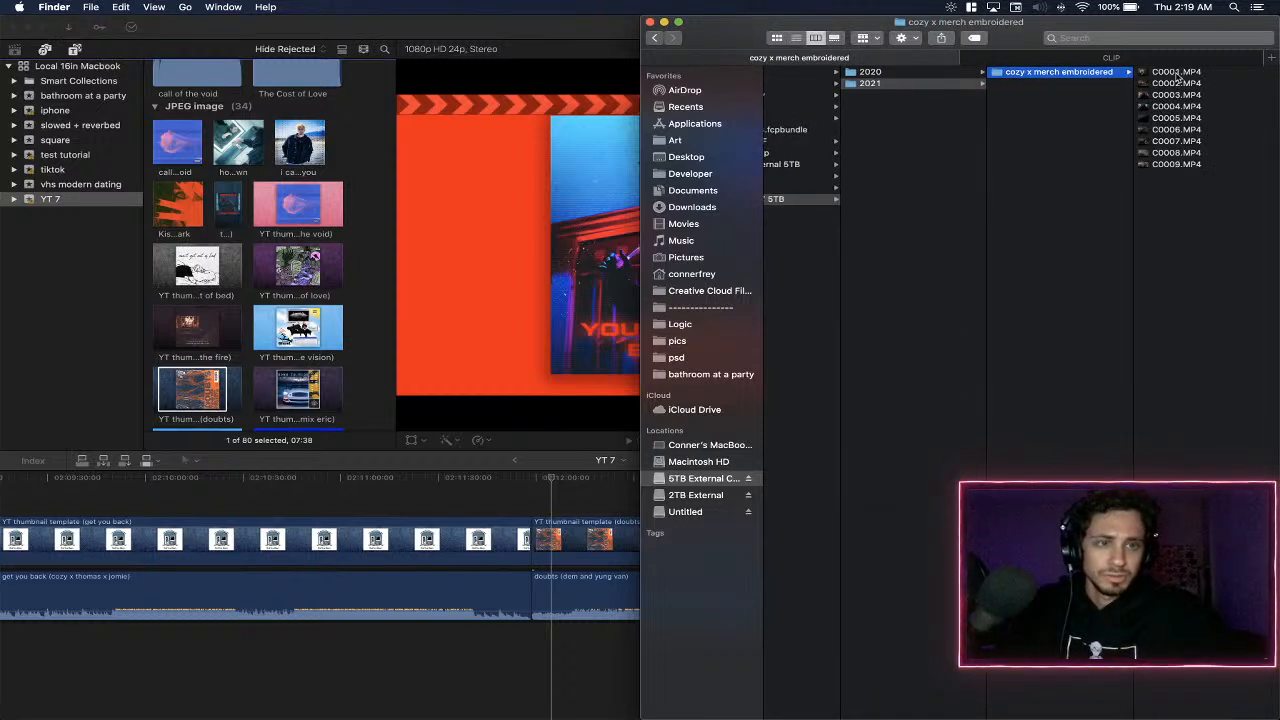
click(1186, 155)
click(1015, 166)
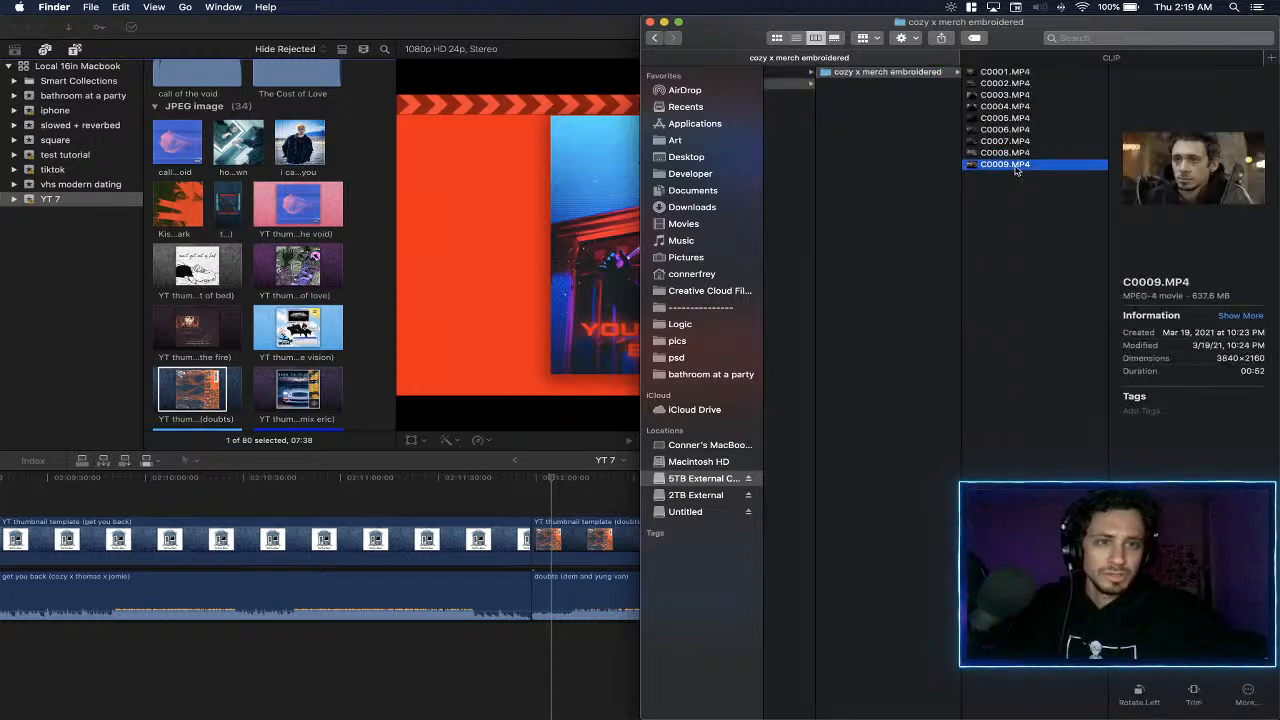
click(1006, 154)
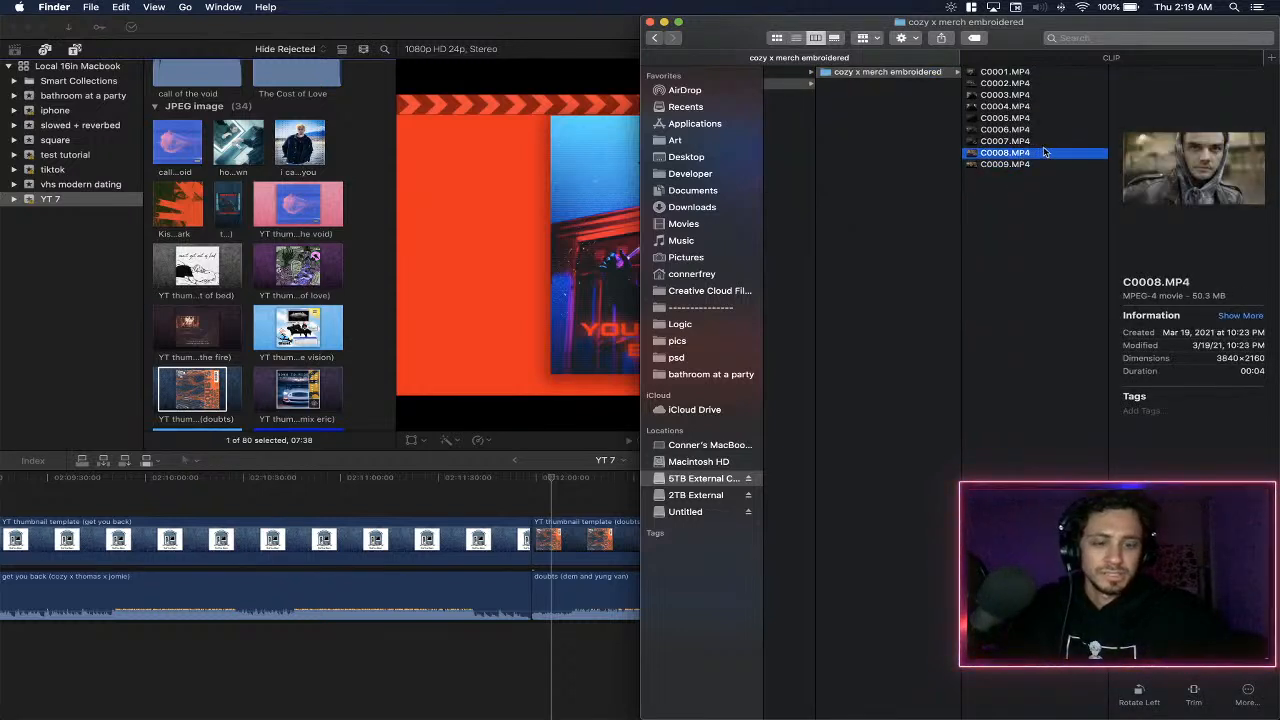
scroll(1219, 104, left, 5)
scroll(1219, 104, right, 5)
- Close the CLIP tab and the Finder window to return to the Final Cut Pro workspace
click(1139, 60)
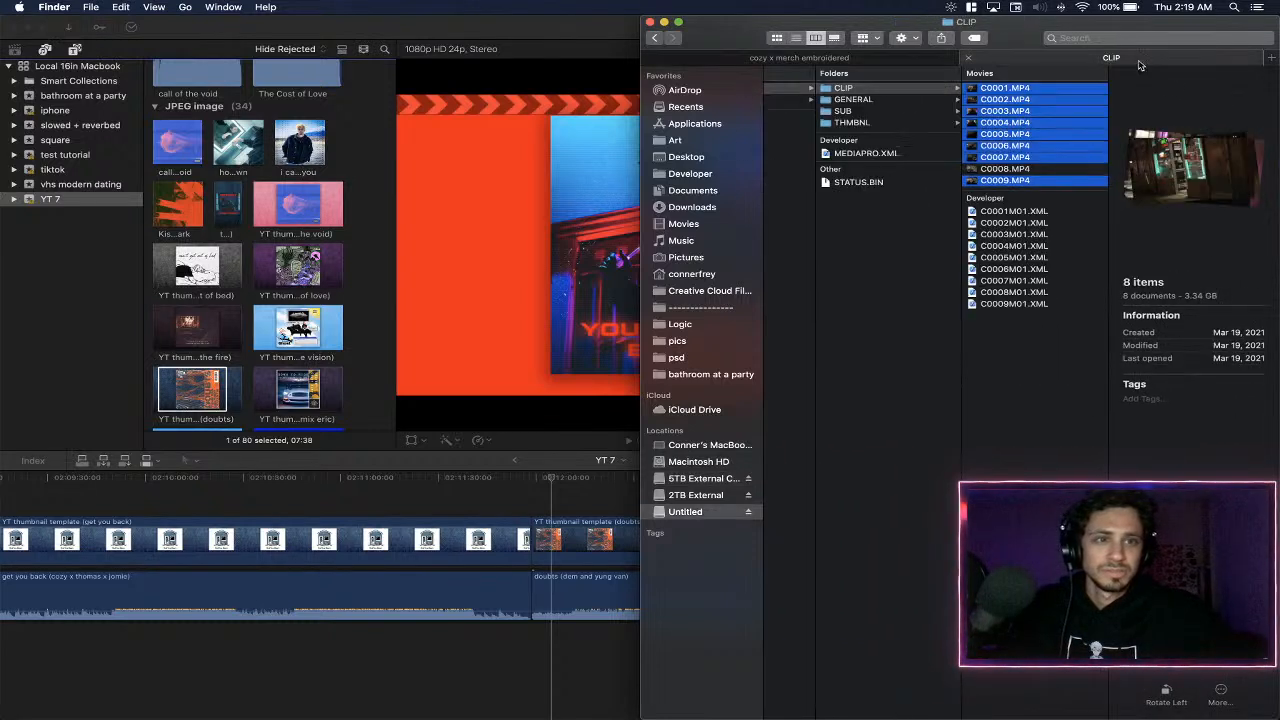
click(968, 60)
click(649, 21)
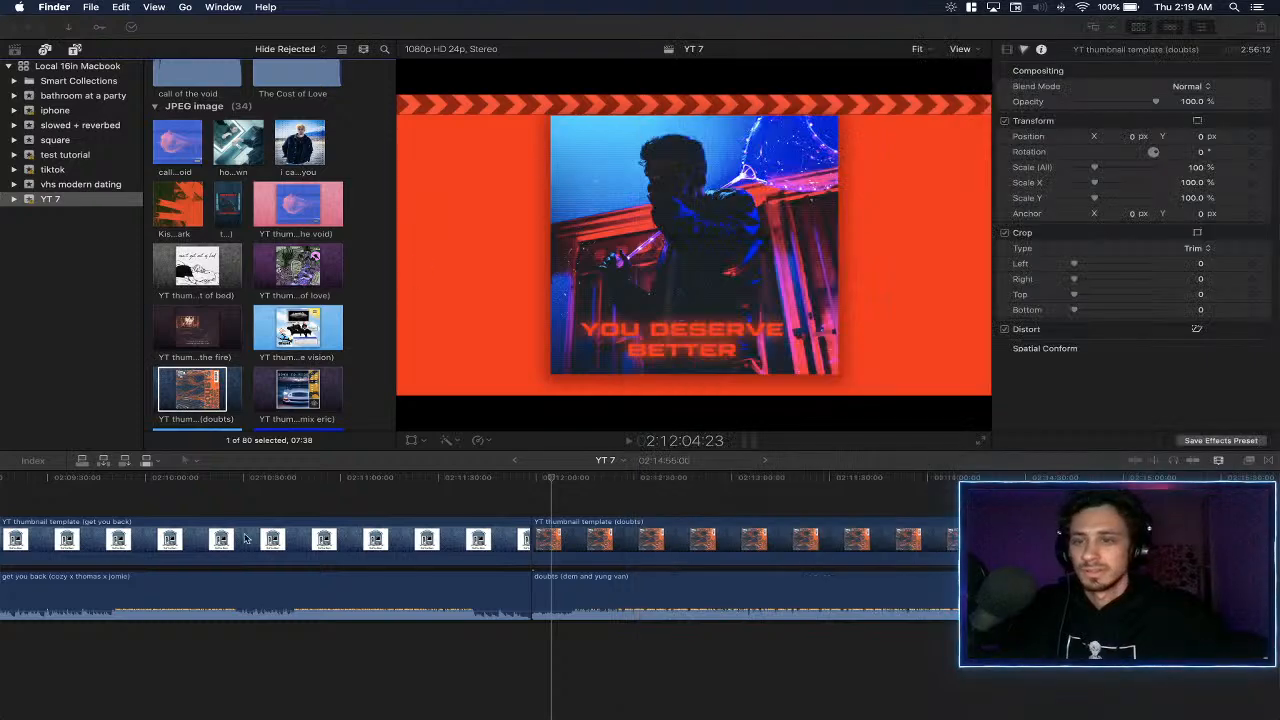
- Create an event named "cozy embroidered merch" in the Local 16in Macbook library, with a new 1080p HD, 23.98p project
click(55, 272)
click(121, 7)
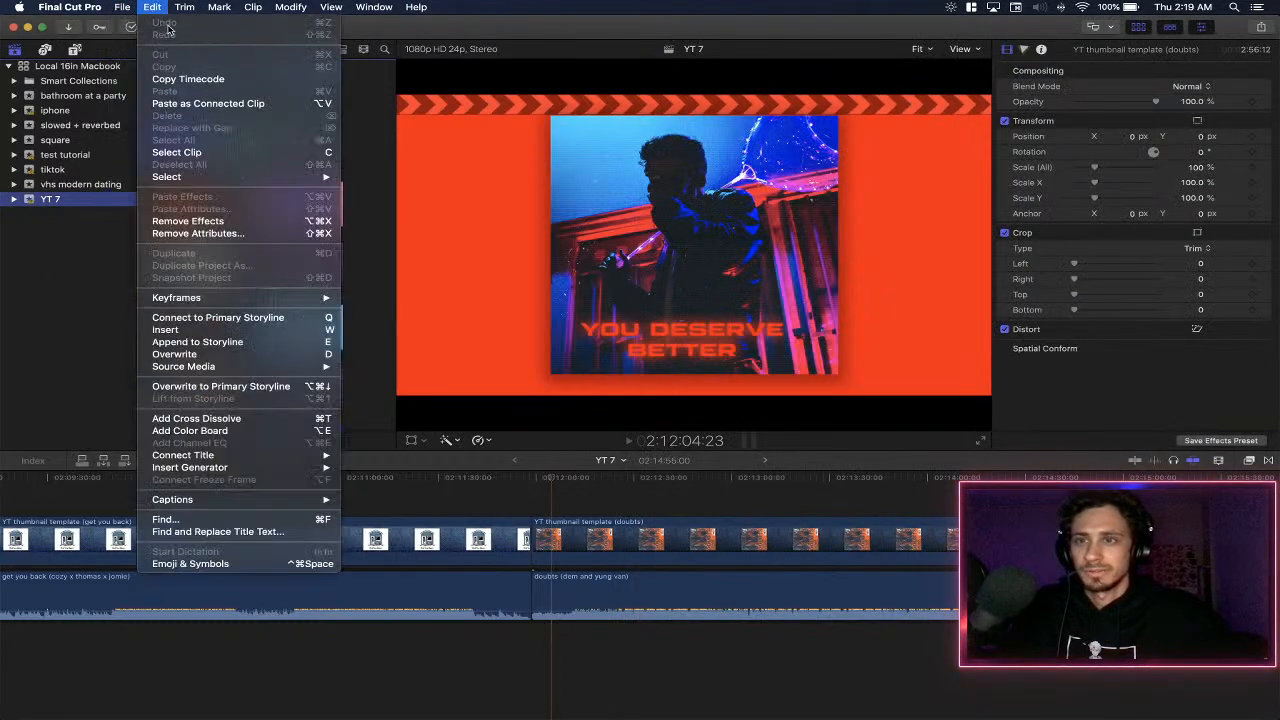
mouse_move(205, 23)
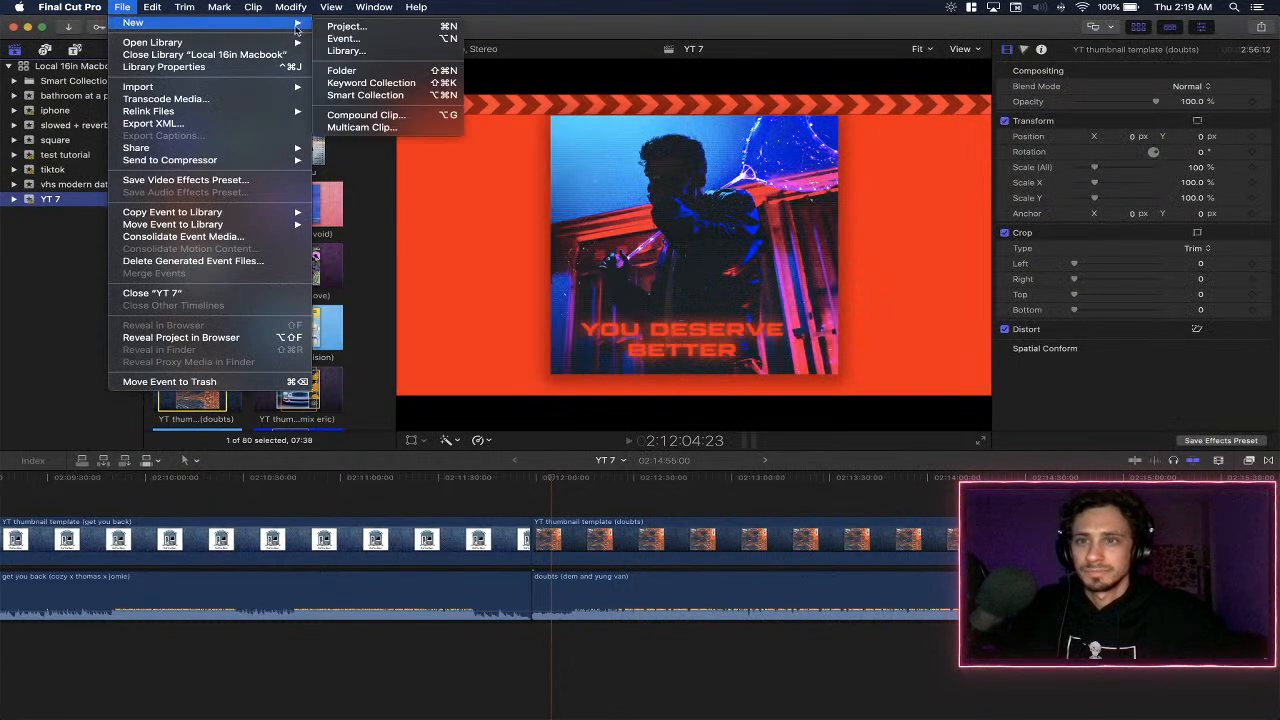
click(376, 39)
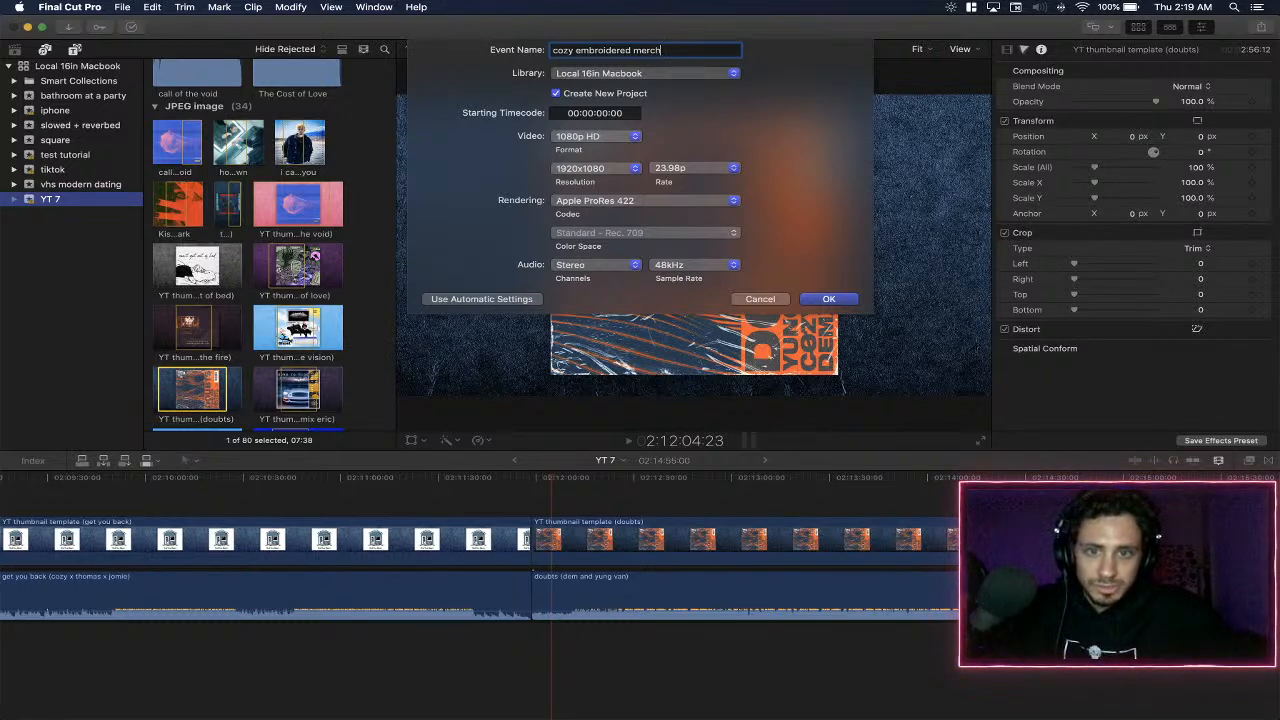
key(Return)
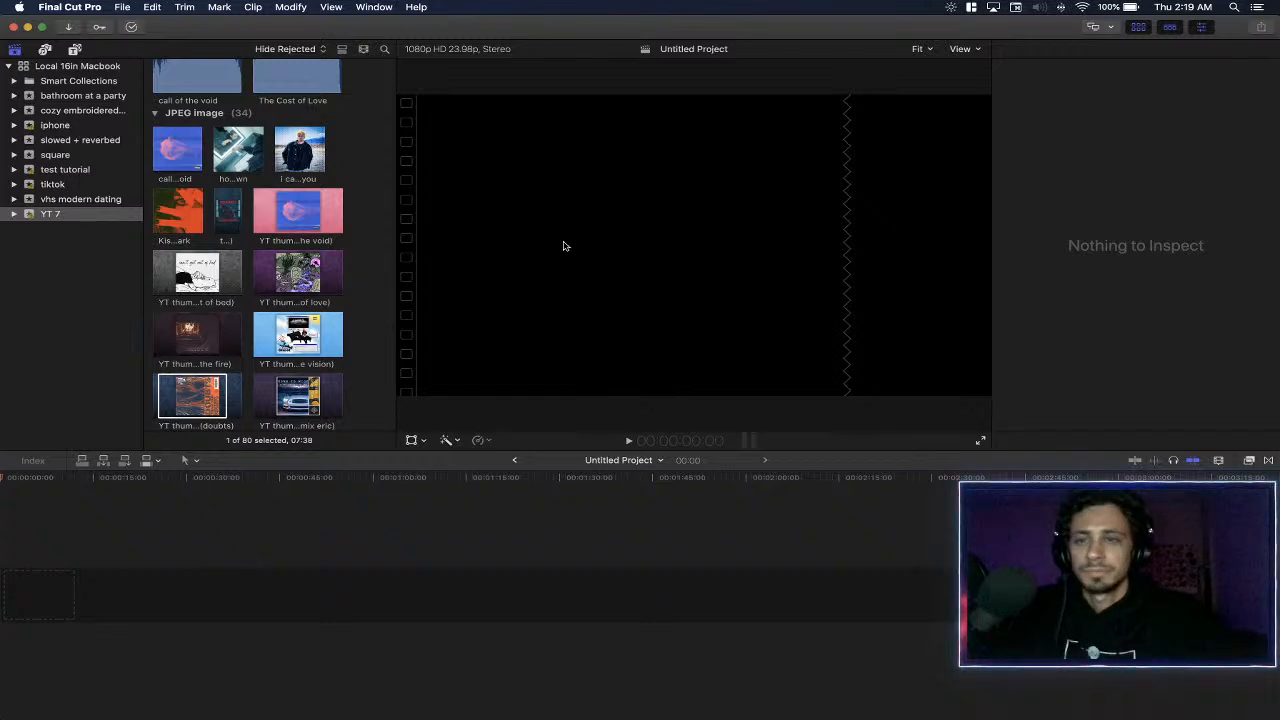
scroll(271, 185, up, 3)
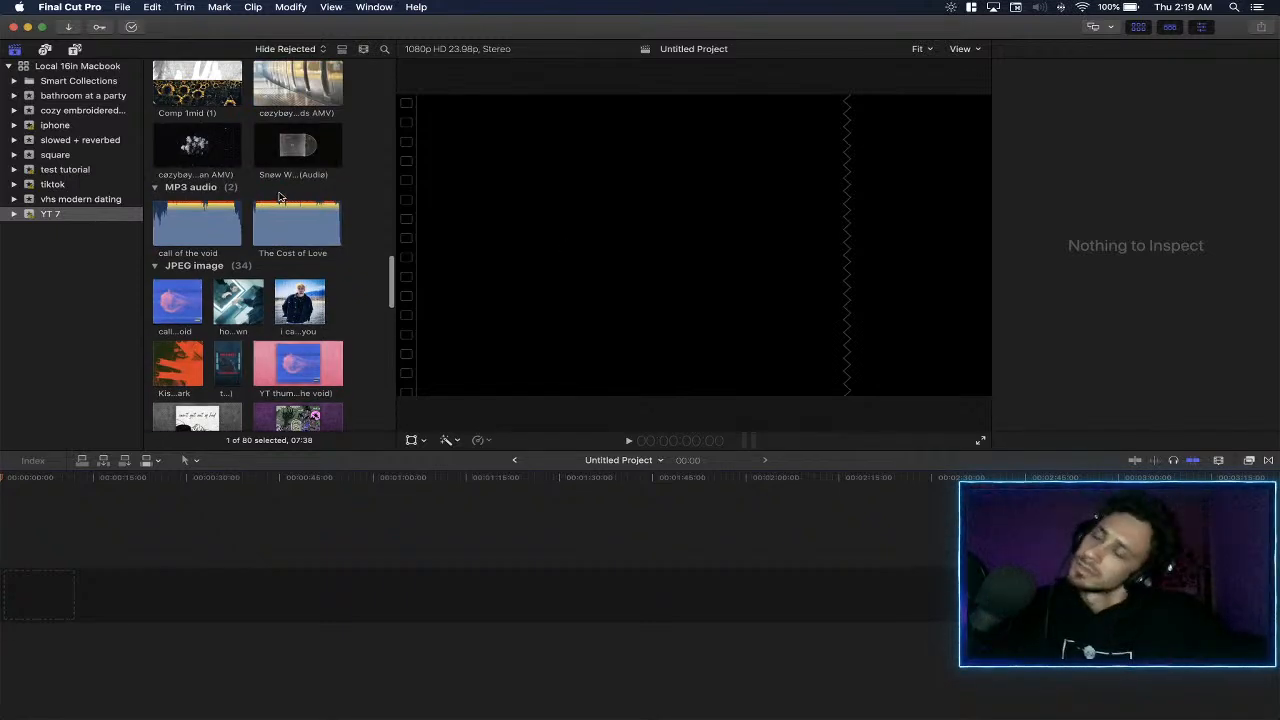
scroll(279, 197, up, 15)
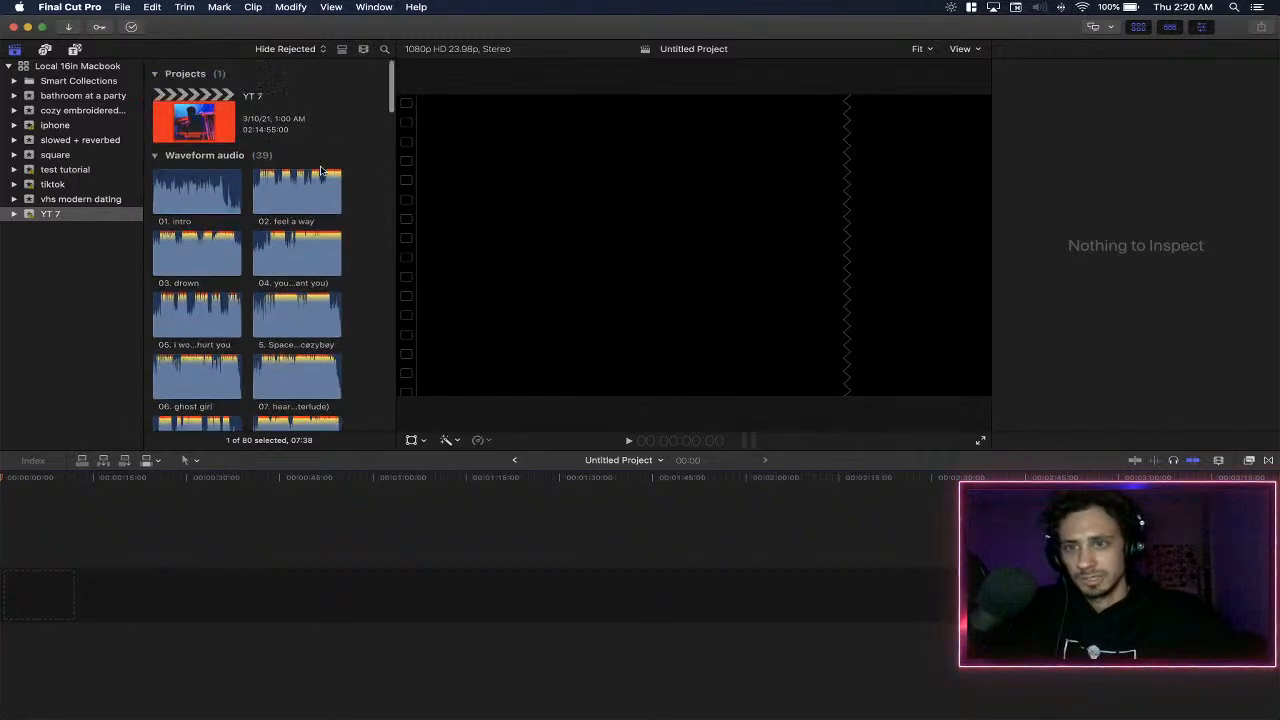
click(93, 212)
click(124, 8)
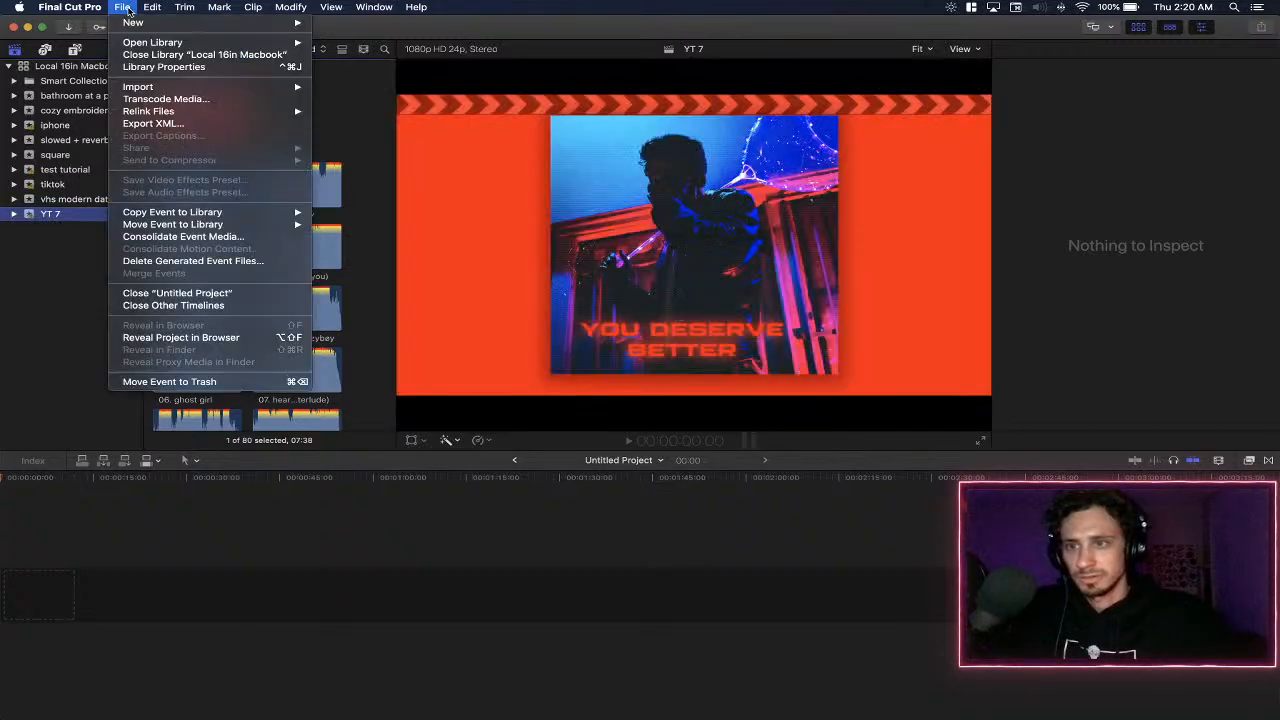
click(70, 219)
- Rename the untitled project in the cozy embroidered merch event to "cozy embroidered merch"
click(83, 95)
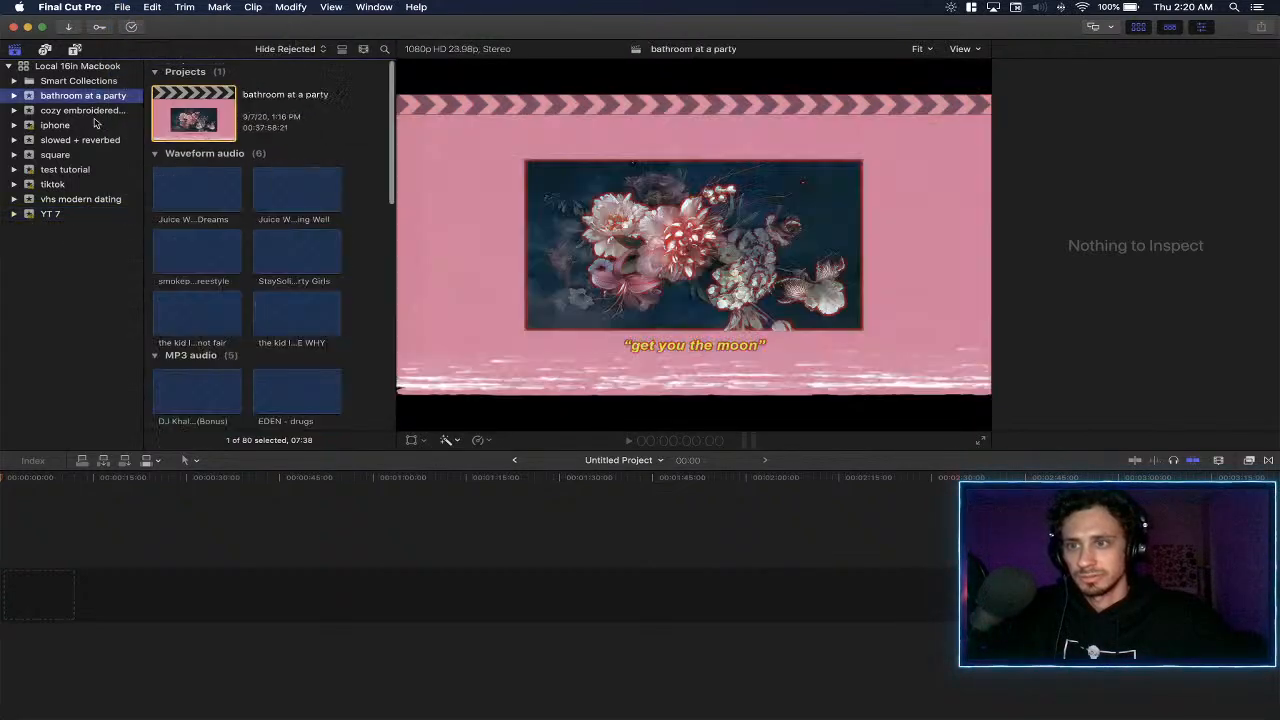
click(82, 110)
click(215, 107)
click(306, 82)
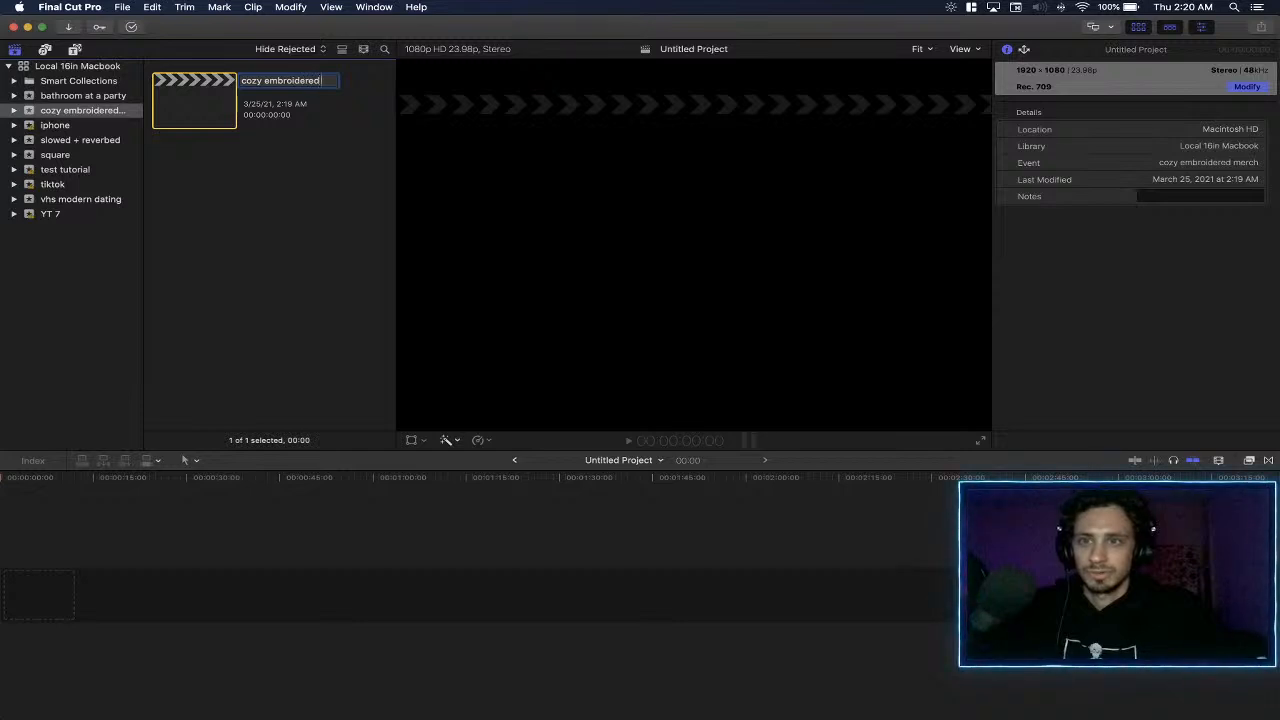
key(Return)
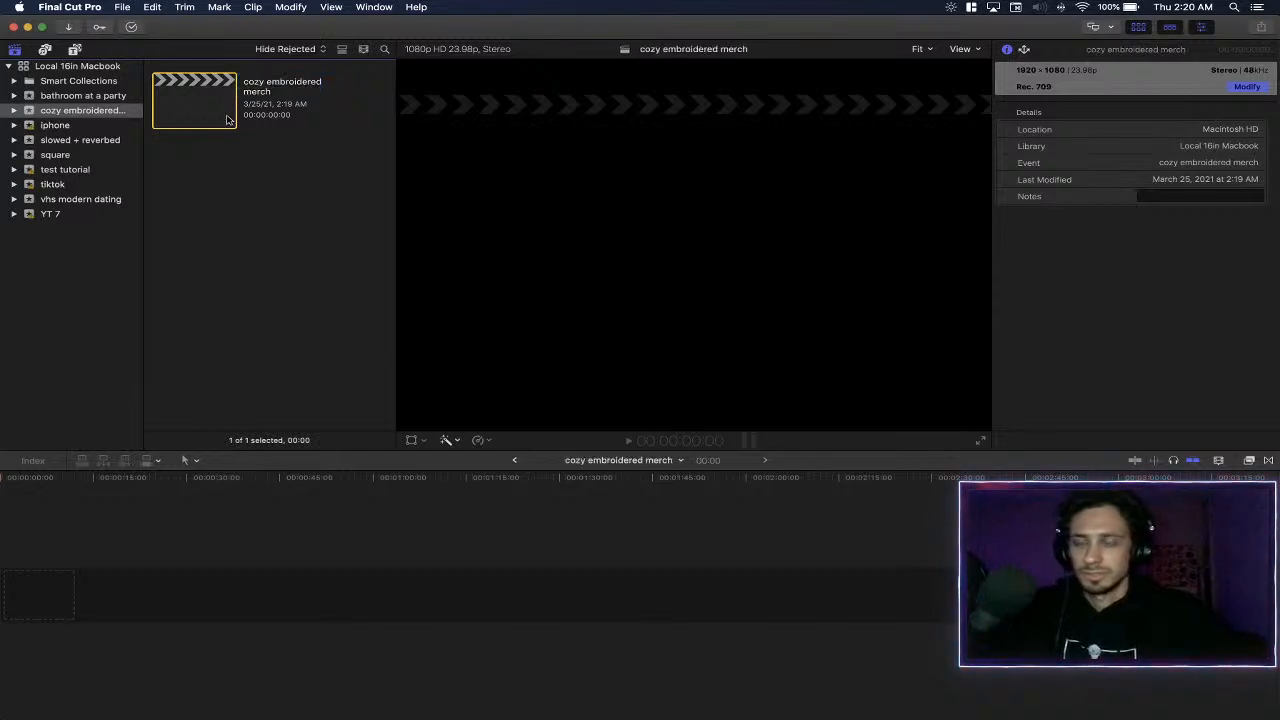
- Start a media import and browse the 5TB external drive to VIDEO SONY 5TB/2021/cozy x merch embroidered
click(122, 7)
click(268, 78)
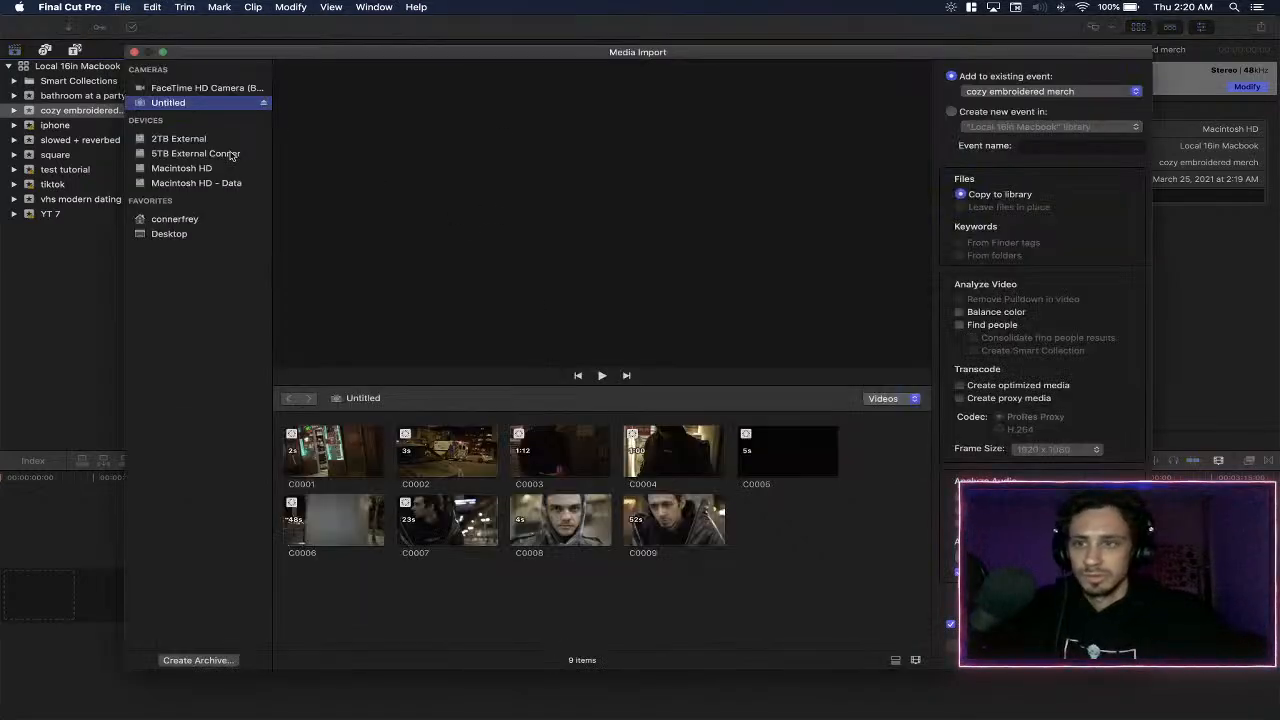
click(201, 153)
scroll(331, 594, down, 5)
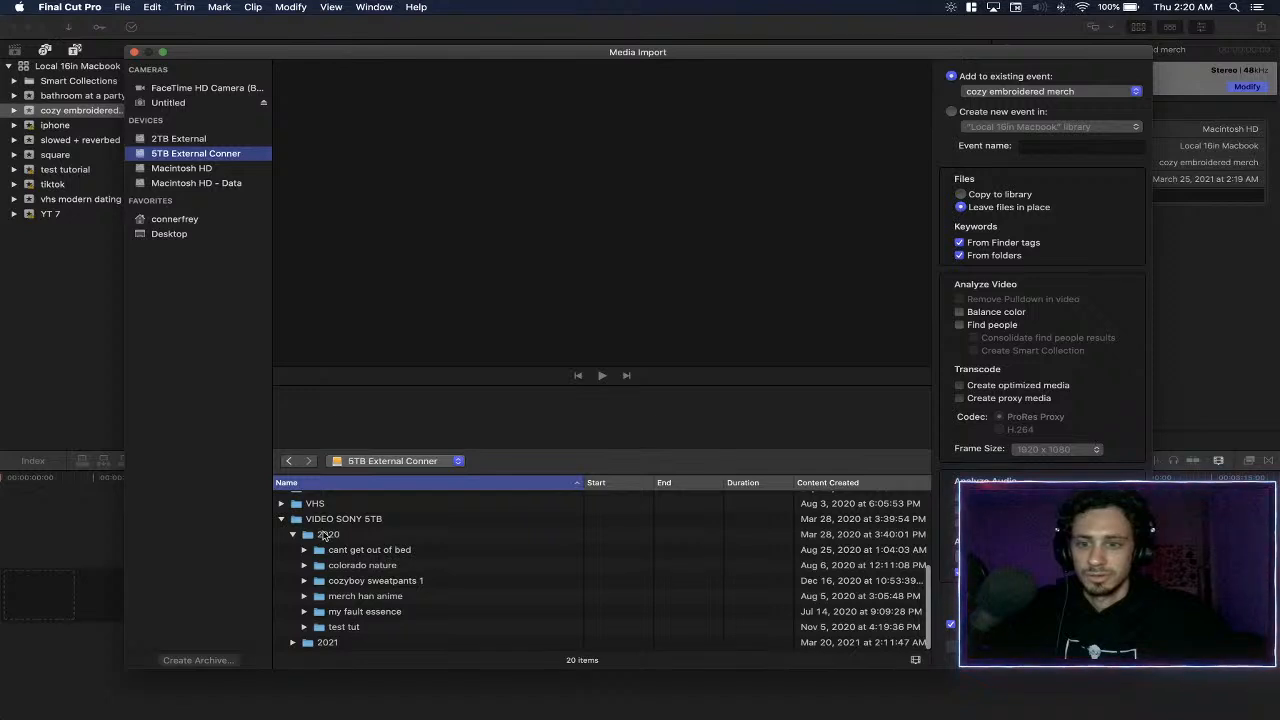
double_click(329, 642)
double_click(449, 500)
- Import all clips in the folder into the cozy embroidered merch event, leaving the files in place
click(488, 575)
key(super+a)
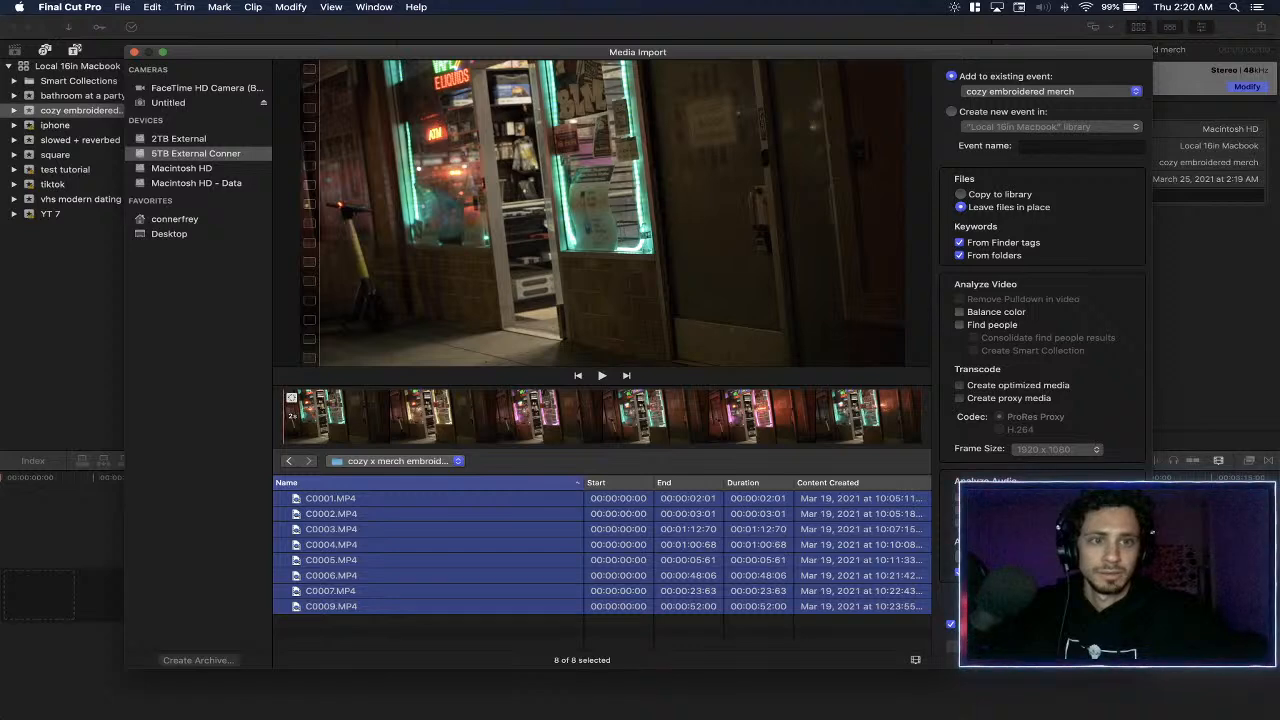
click(1092, 650)
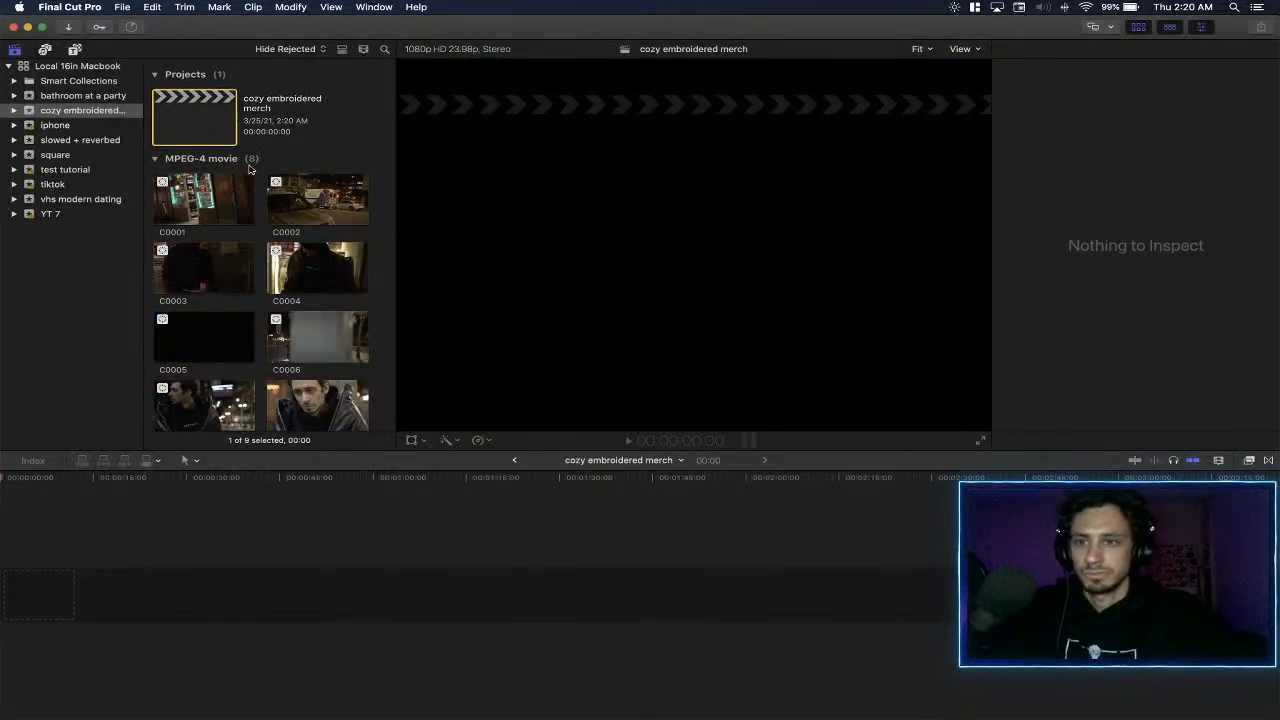
- Select all the imported clips from C0001 to C0009 and add them to the empty project timeline
scroll(249, 170, down, 1)
click(188, 168)
shift+click(314, 382)
drag(229, 183, 79, 604)
- Play the timeline from the beginning and delete the first clip, C0001, from it
click(83, 553)
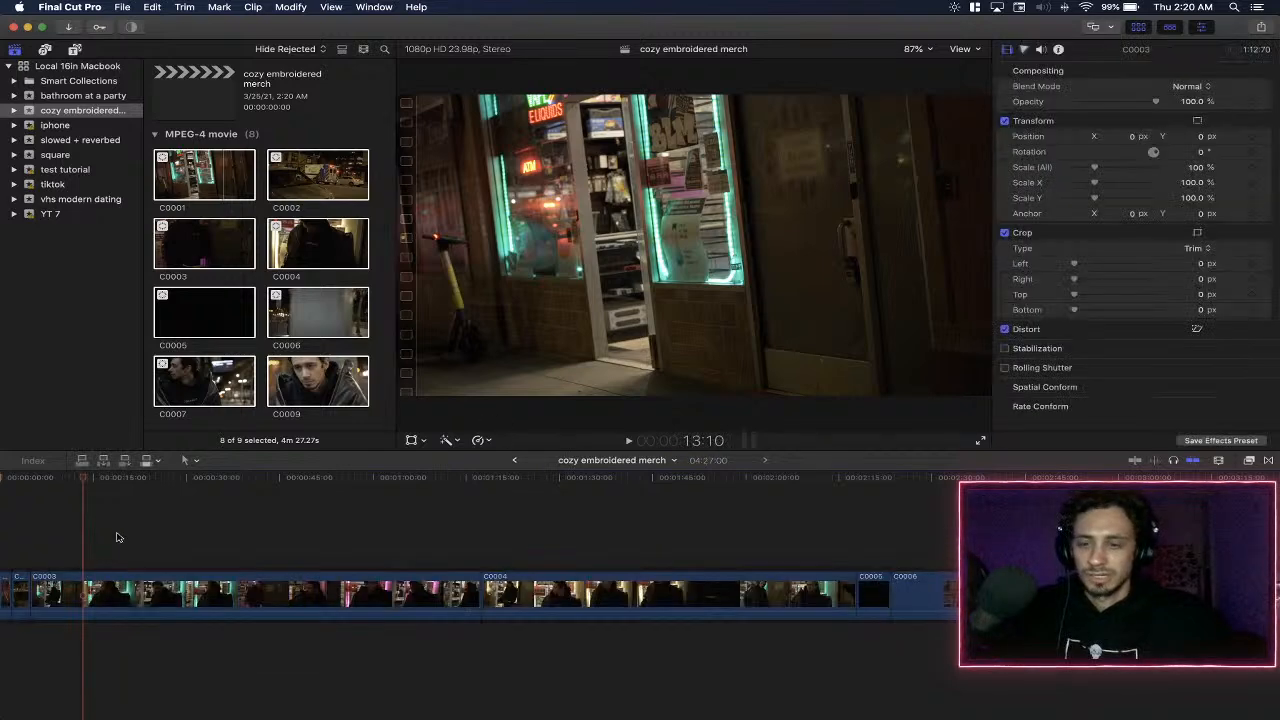
key(super+equal)
key(Home)
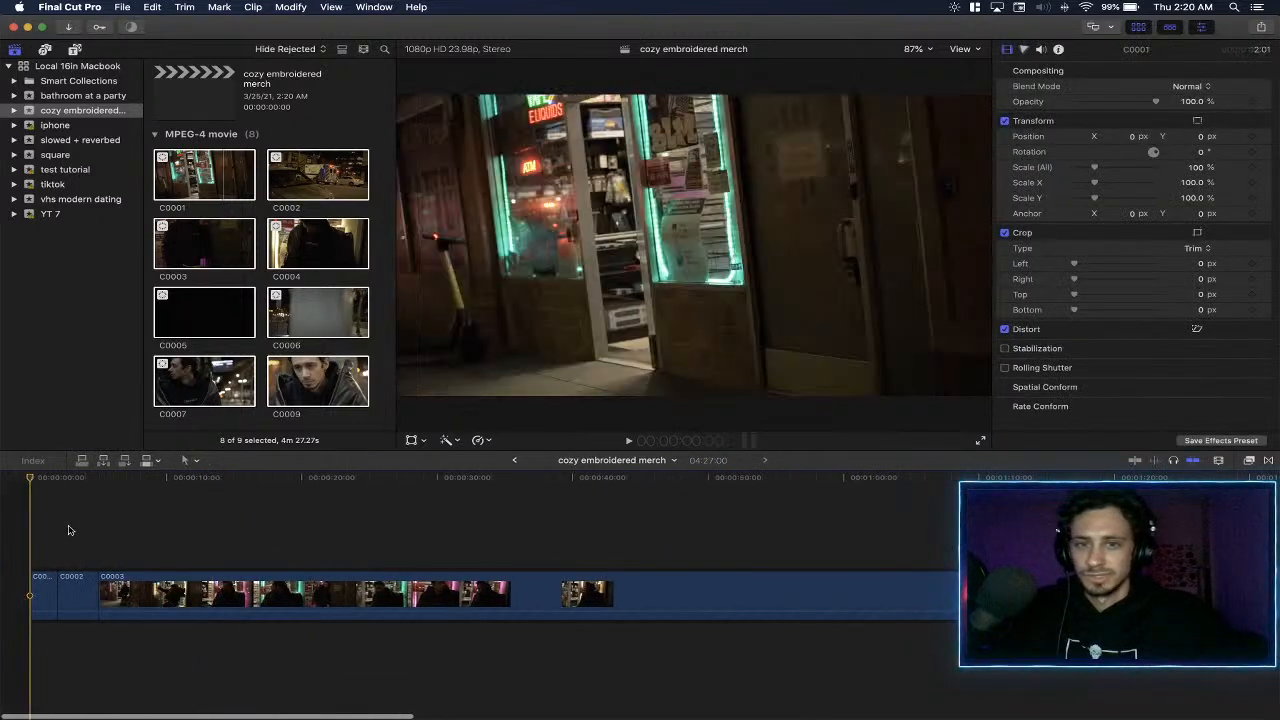
key(space)
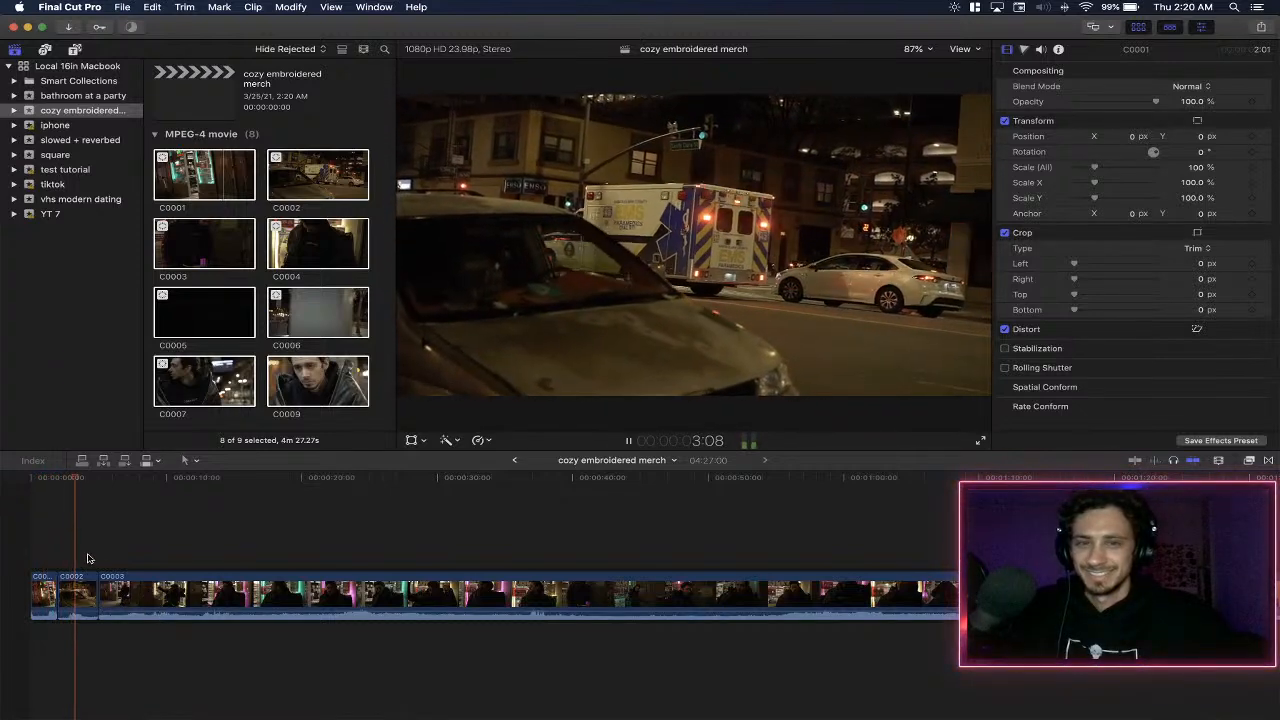
click(42, 596)
key(Delete)
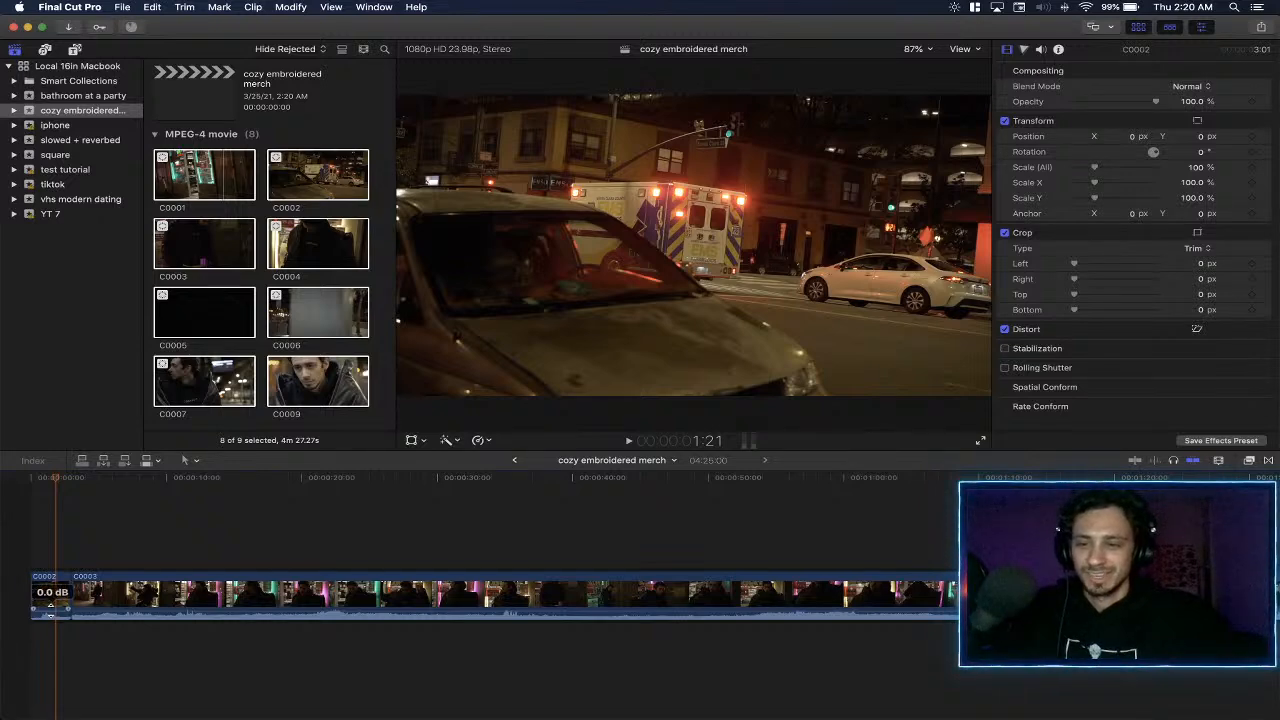
- Play through C0002 into C0003 and lower the C0003 clip's audio volume all the way down
key(space)
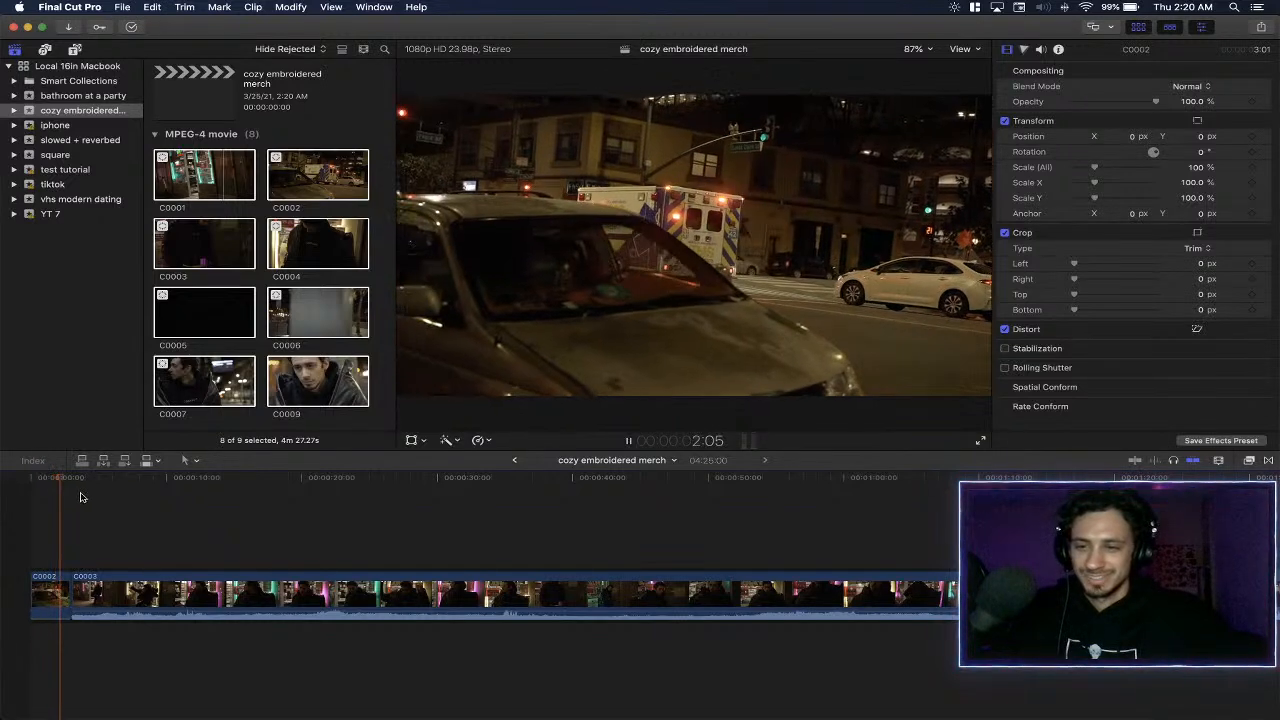
key(space)
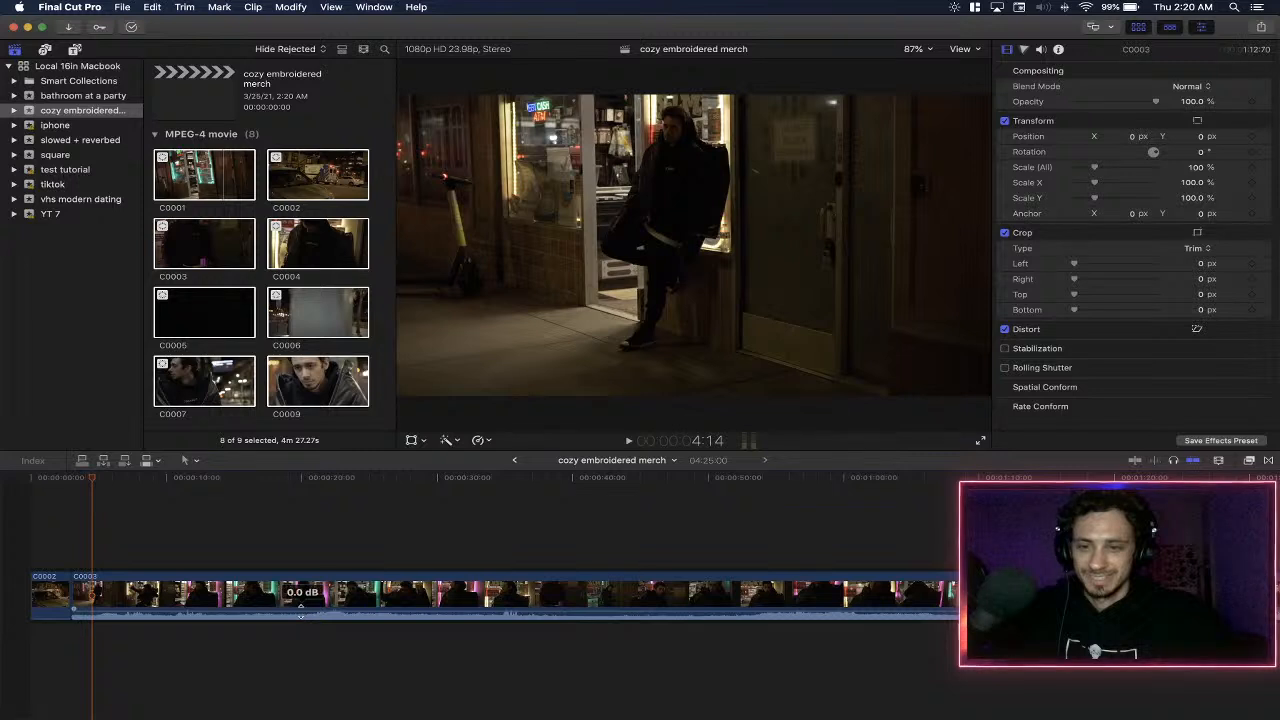
drag(300, 615, 311, 683)
key(XF86MonBrightnessUp)
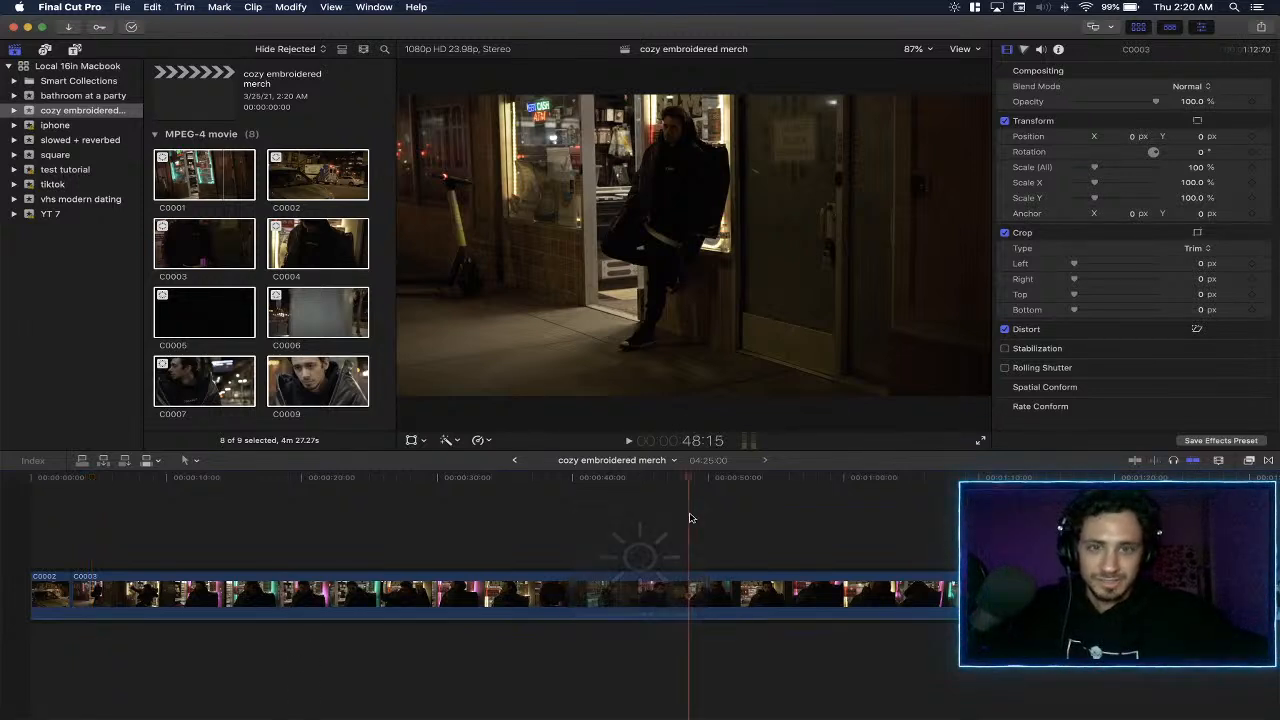
- Examine the clips that follow C0003 along the timeline, through C0004 and C0005
click(797, 525)
scroll(797, 525, right, 4)
click(850, 530)
scroll(850, 530, right, 5)
click(850, 530)
scroll(850, 530, right, 5)
click(850, 530)
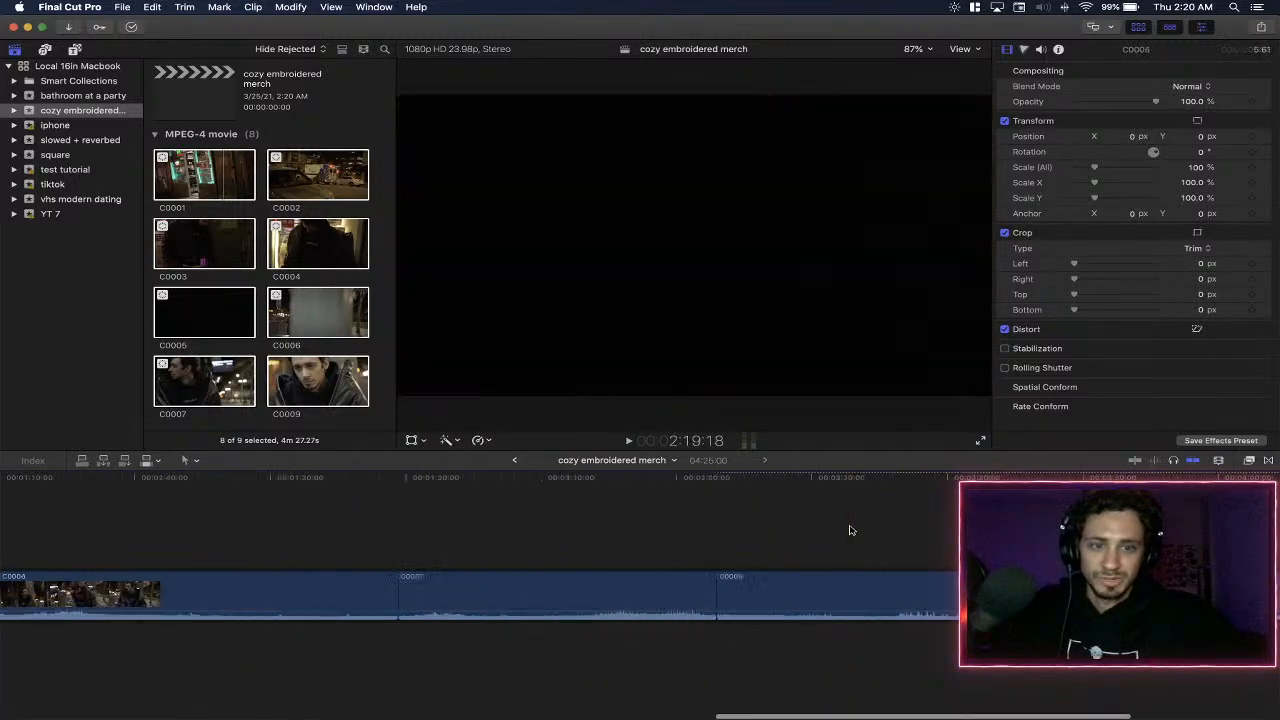
- Play the C0005 clip from its start on the timeline and delete it from the project
scroll(850, 530, left, 10)
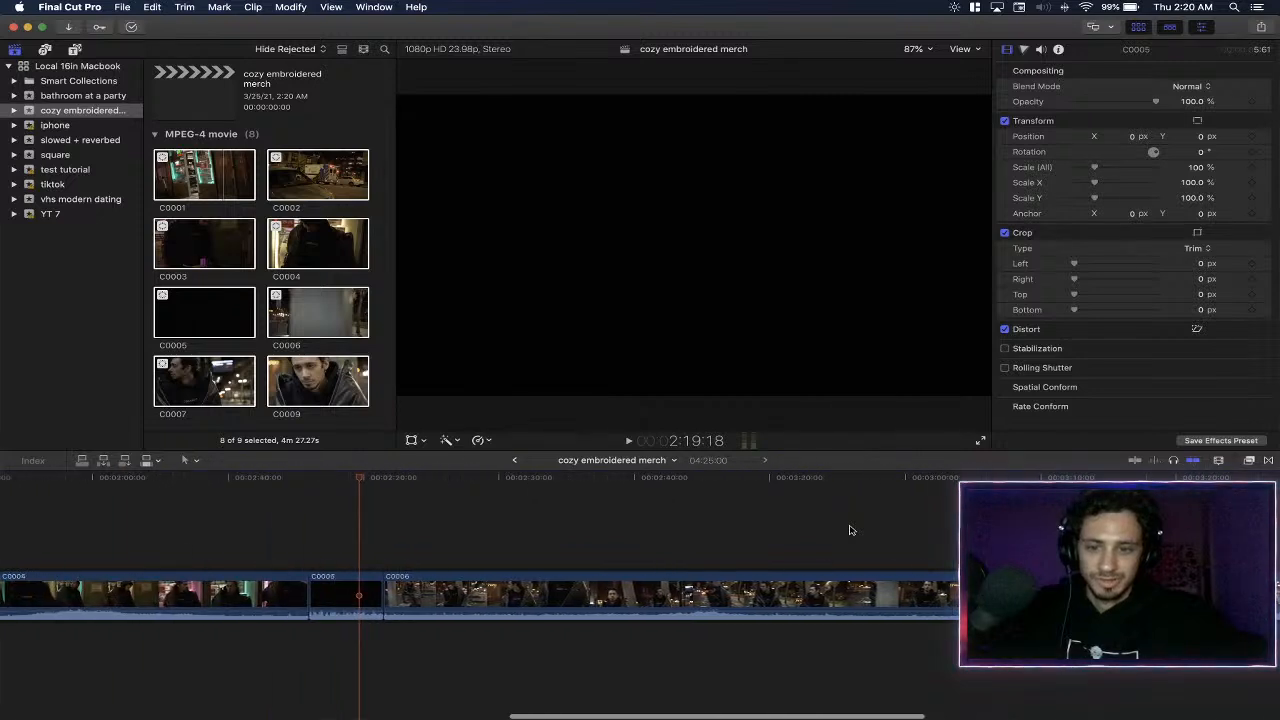
click(403, 507)
click(308, 507)
key(space)
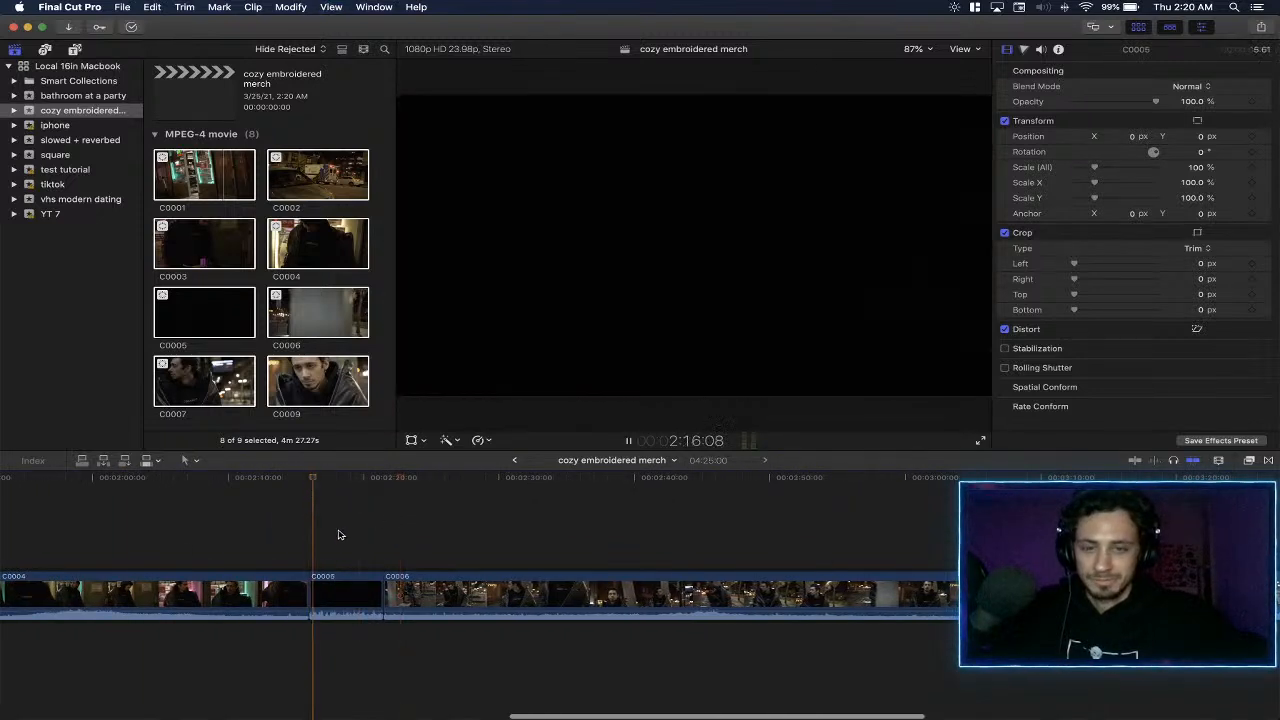
click(345, 595)
key(Delete)
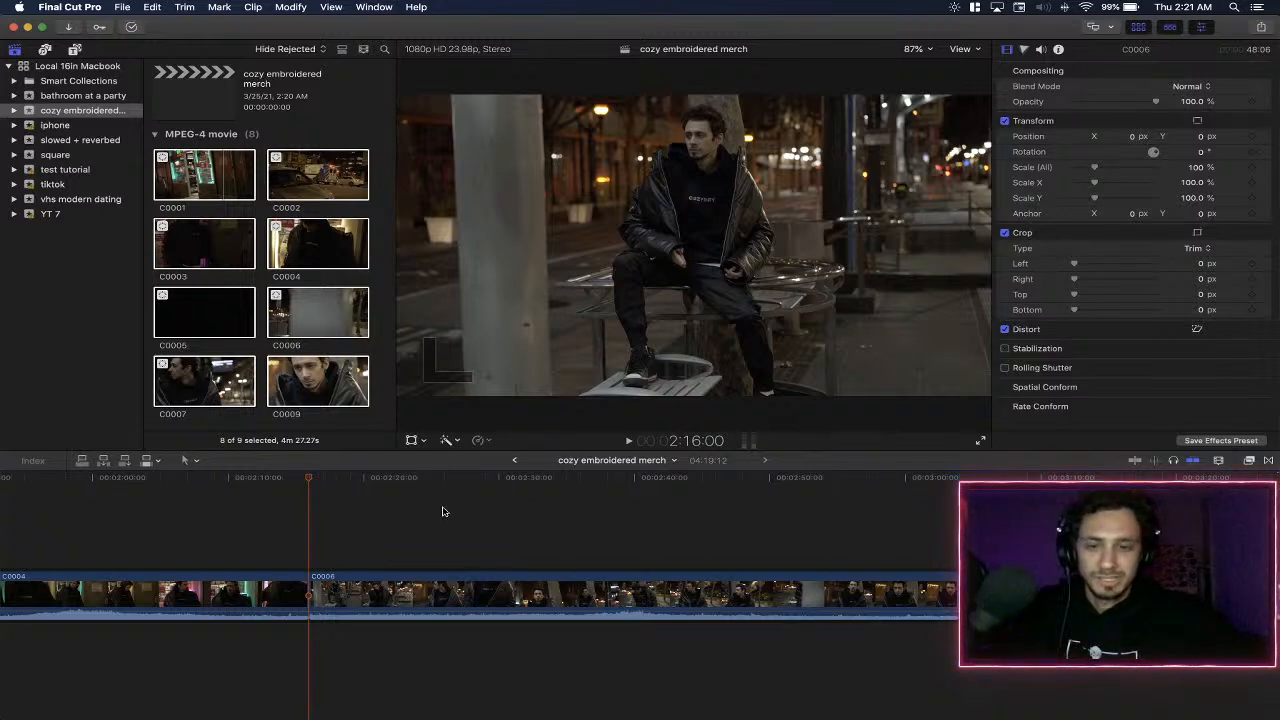
- Lower the audio volume of the C0006 and C0004 clips all the way down while playing C0006
click(323, 501)
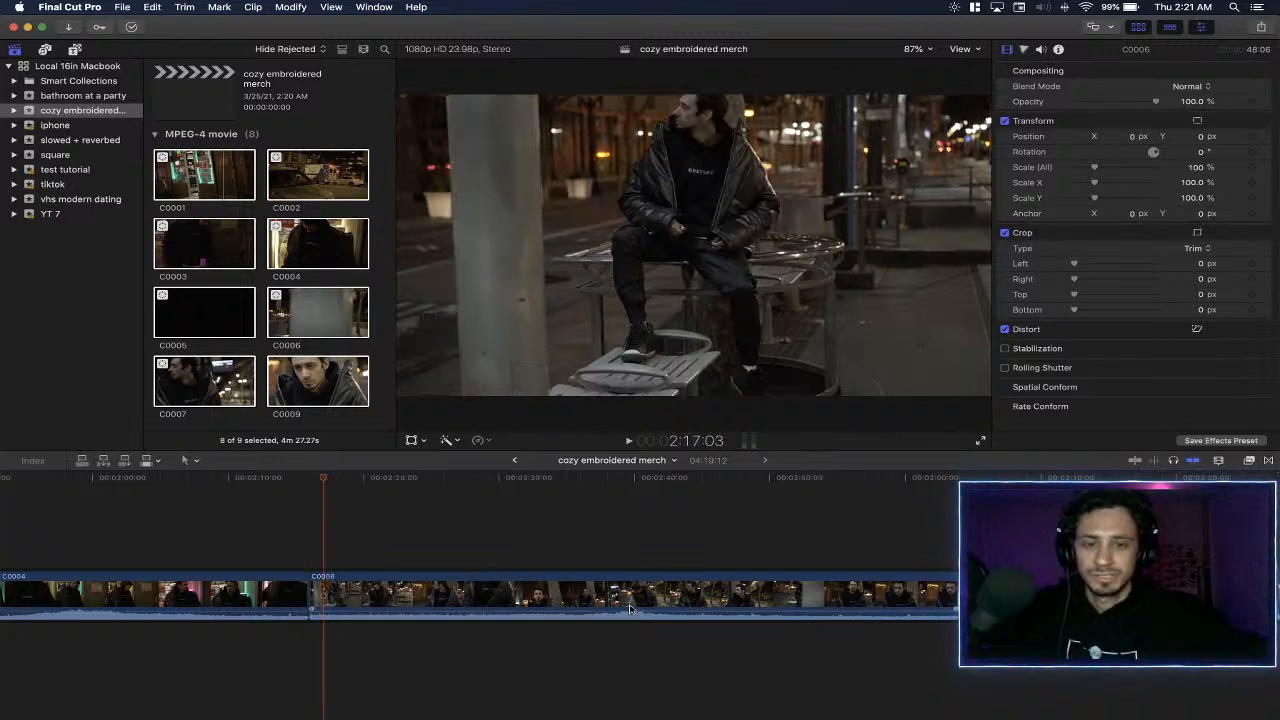
mouse_move(631, 612)
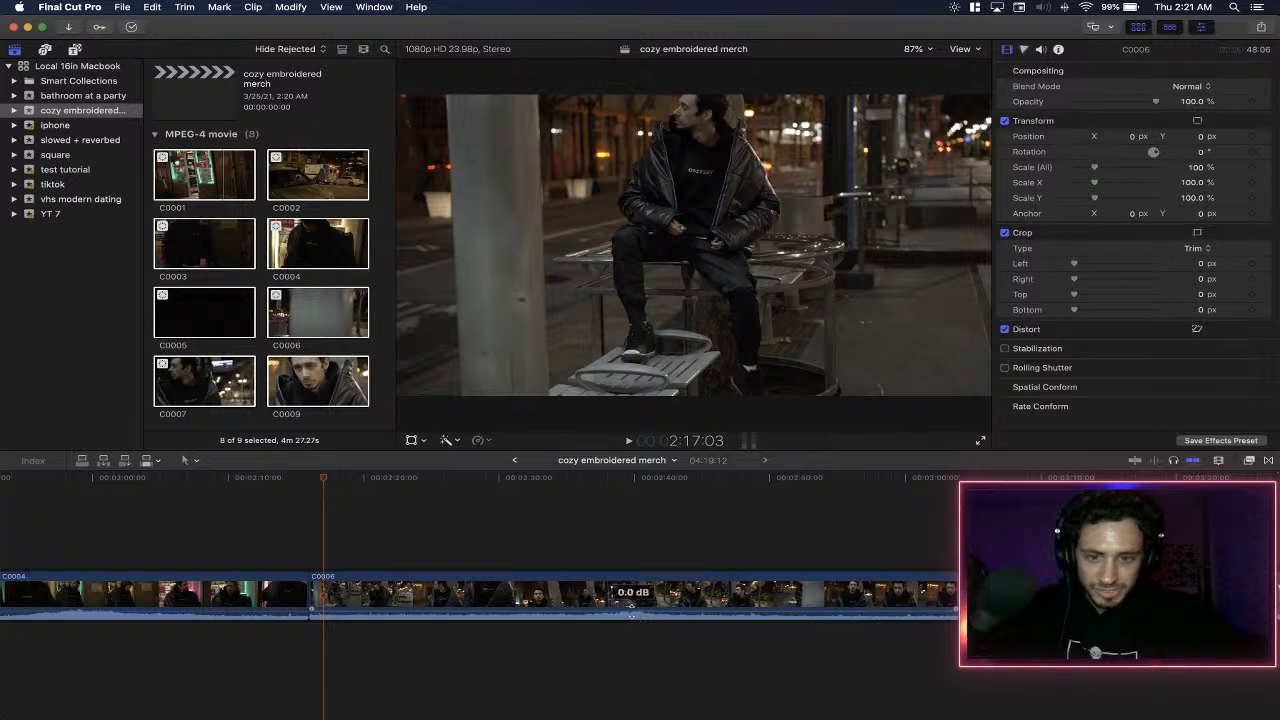
drag(631, 615, 631, 618)
key(space)
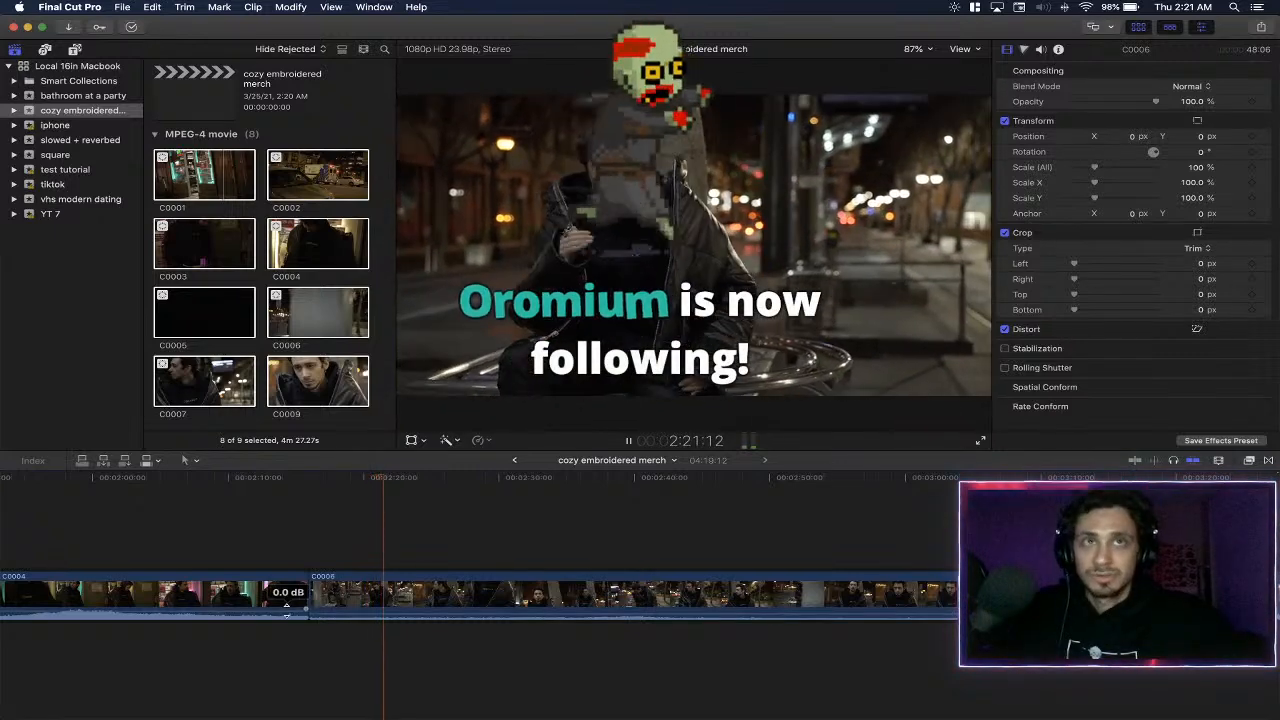
drag(287, 605, 288, 617)
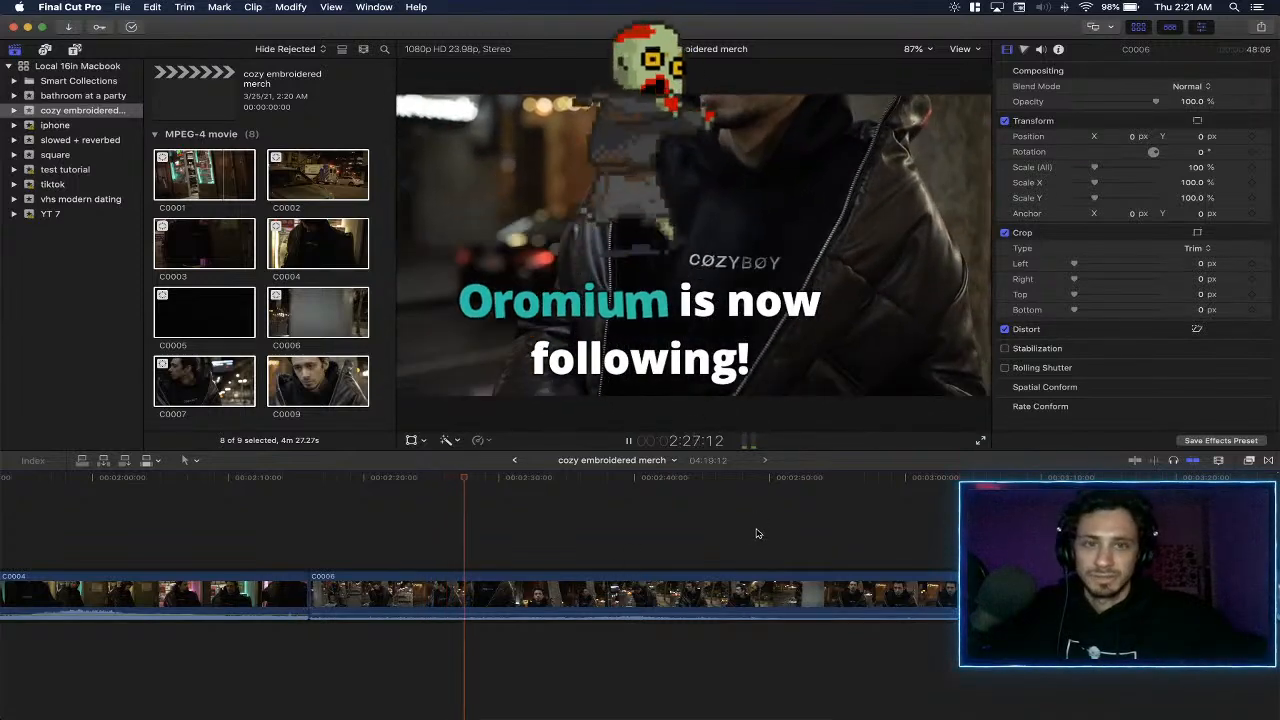
- Play through the C0007 and C0009 clips and lower their audio volume all the way down
scroll(600, 540, right, 4)
click(781, 521)
drag(804, 608, 804, 618)
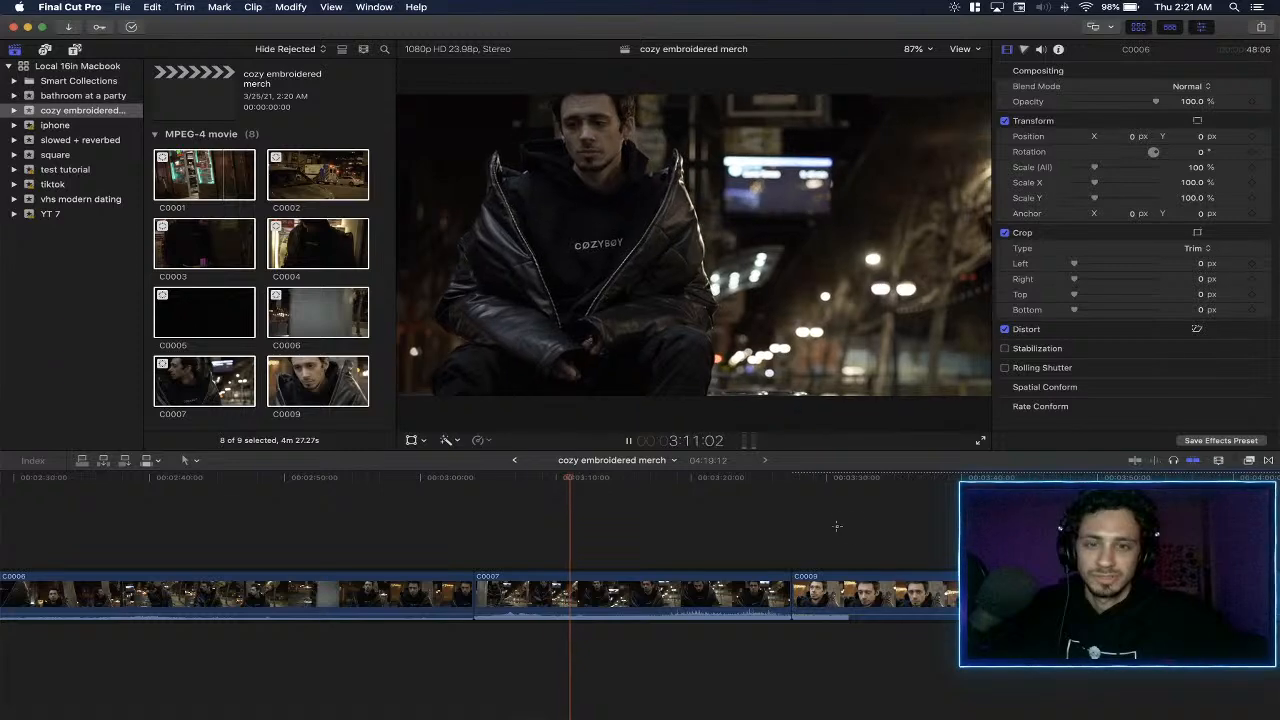
click(875, 512)
click(841, 521)
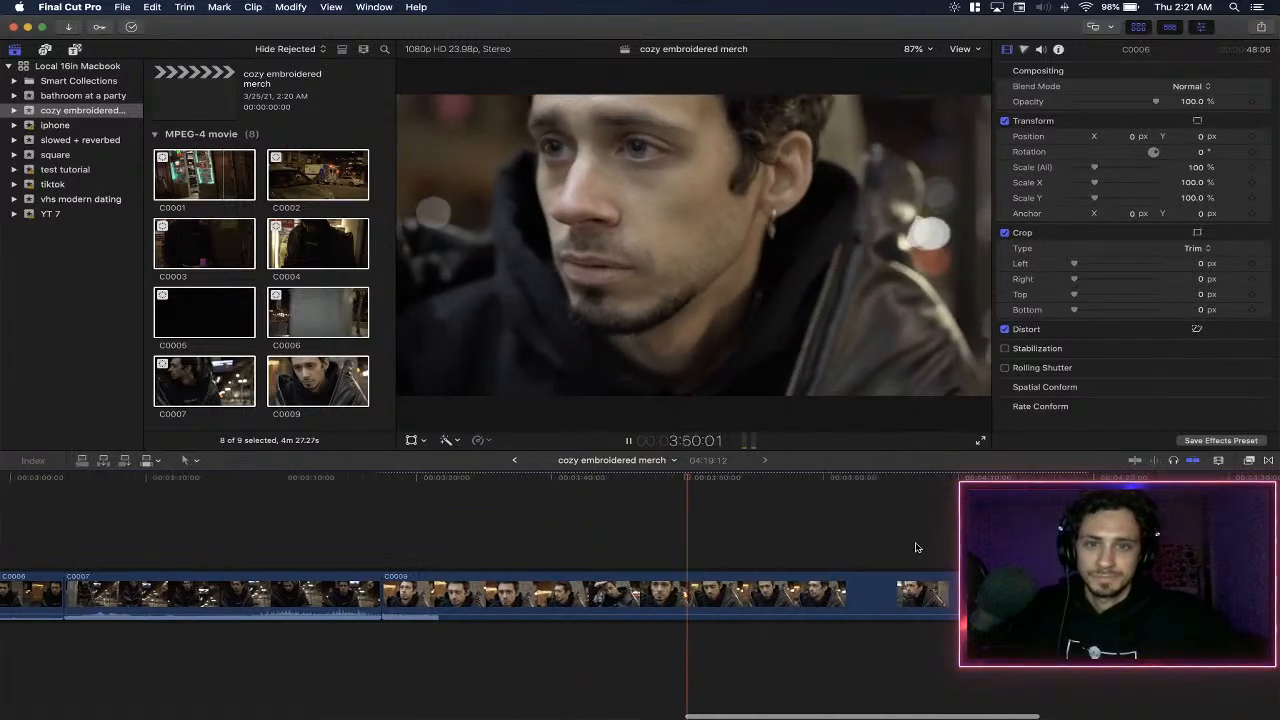
click(881, 520)
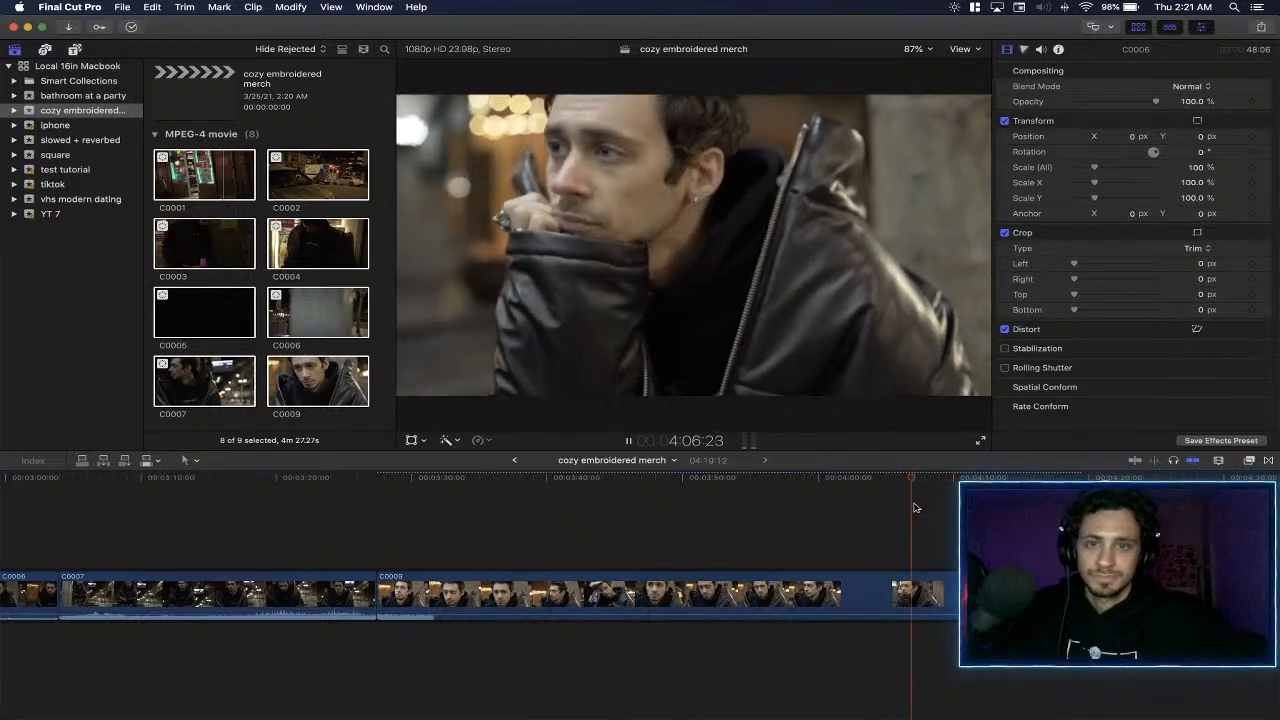
key(super+minus)
key(space)
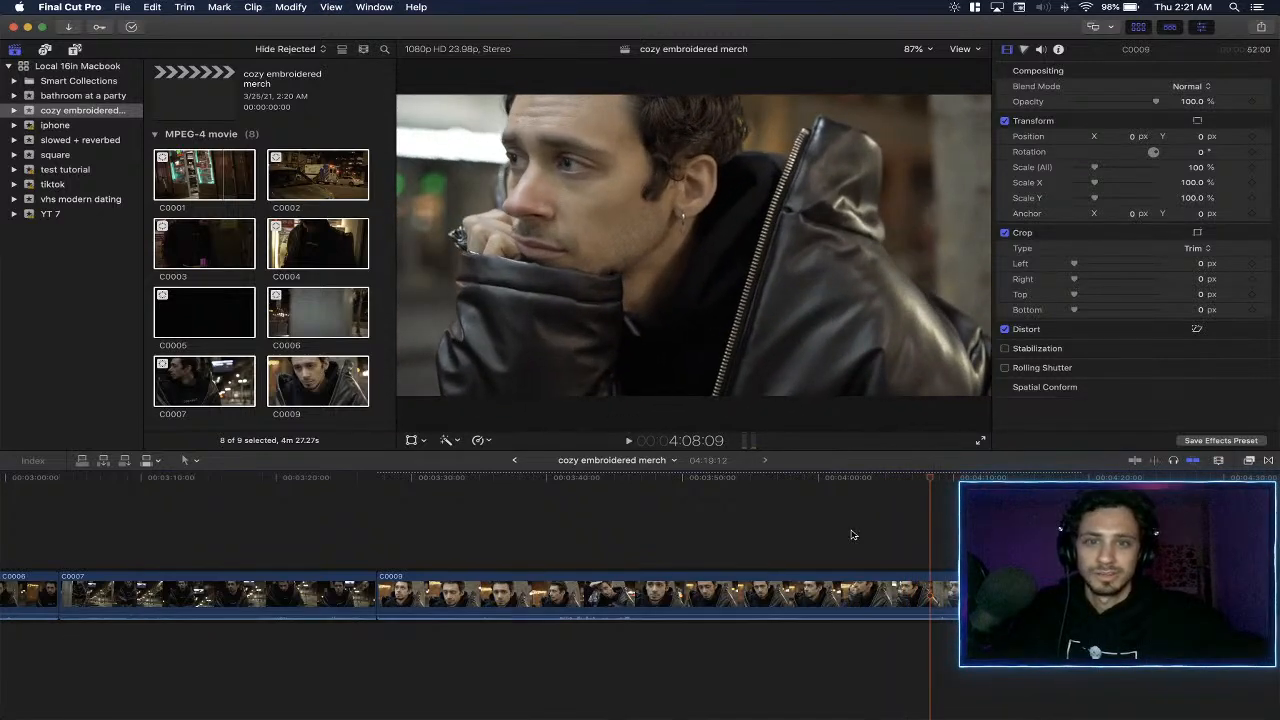
- Return the playhead to the timeline's start and check the audio levels of all clips through C0009
scroll(851, 531, left, 20)
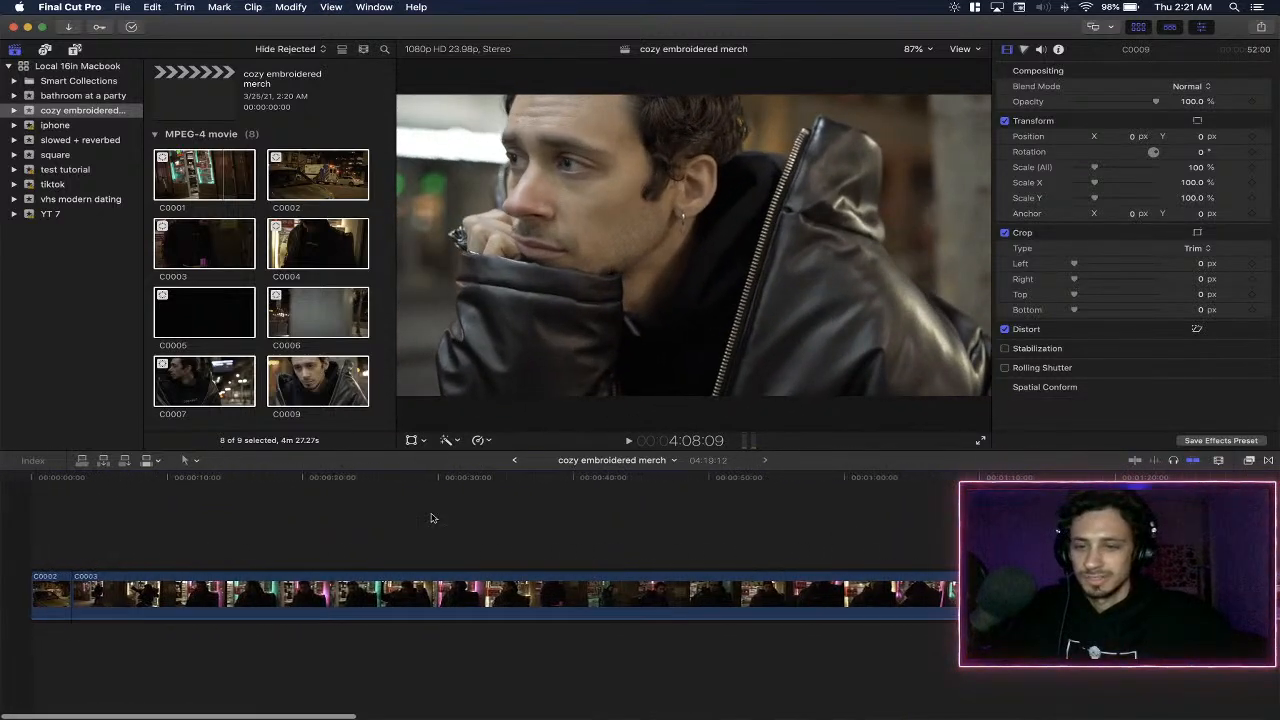
click(32, 500)
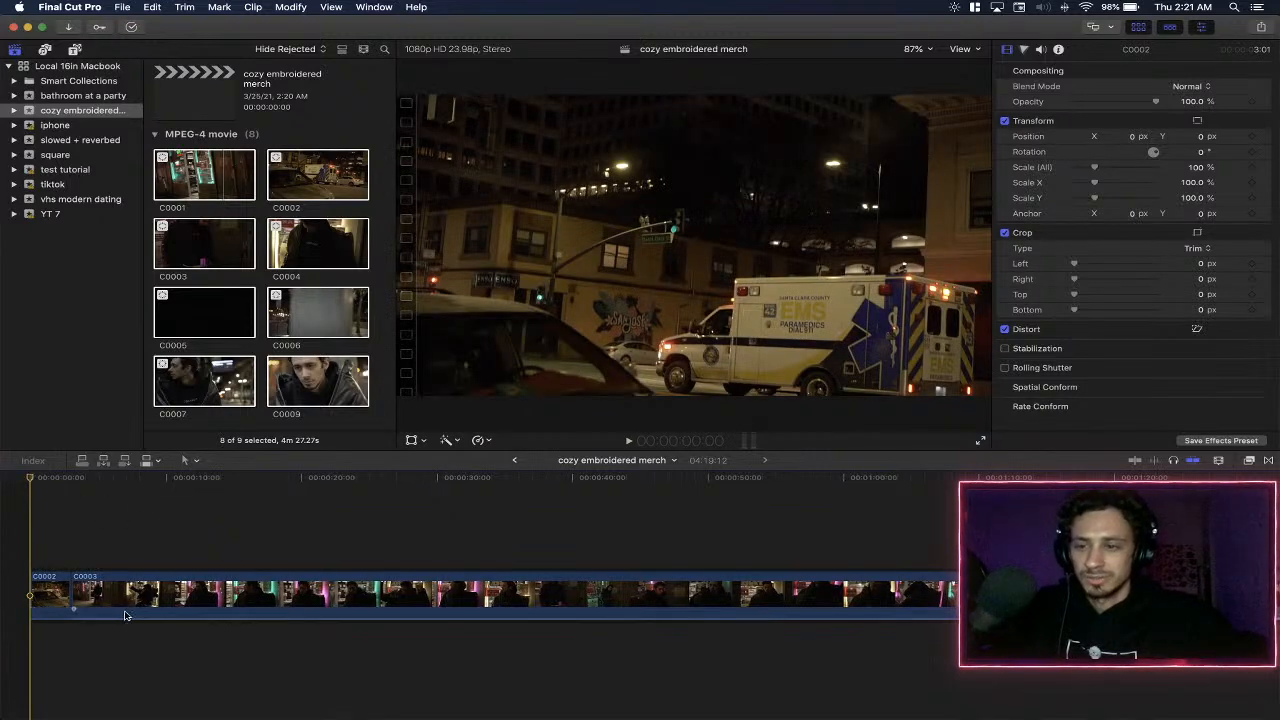
scroll(449, 629, right, 10)
scroll(659, 613, right, 20)
scroll(720, 614, right, 10)
scroll(896, 609, right, 5)
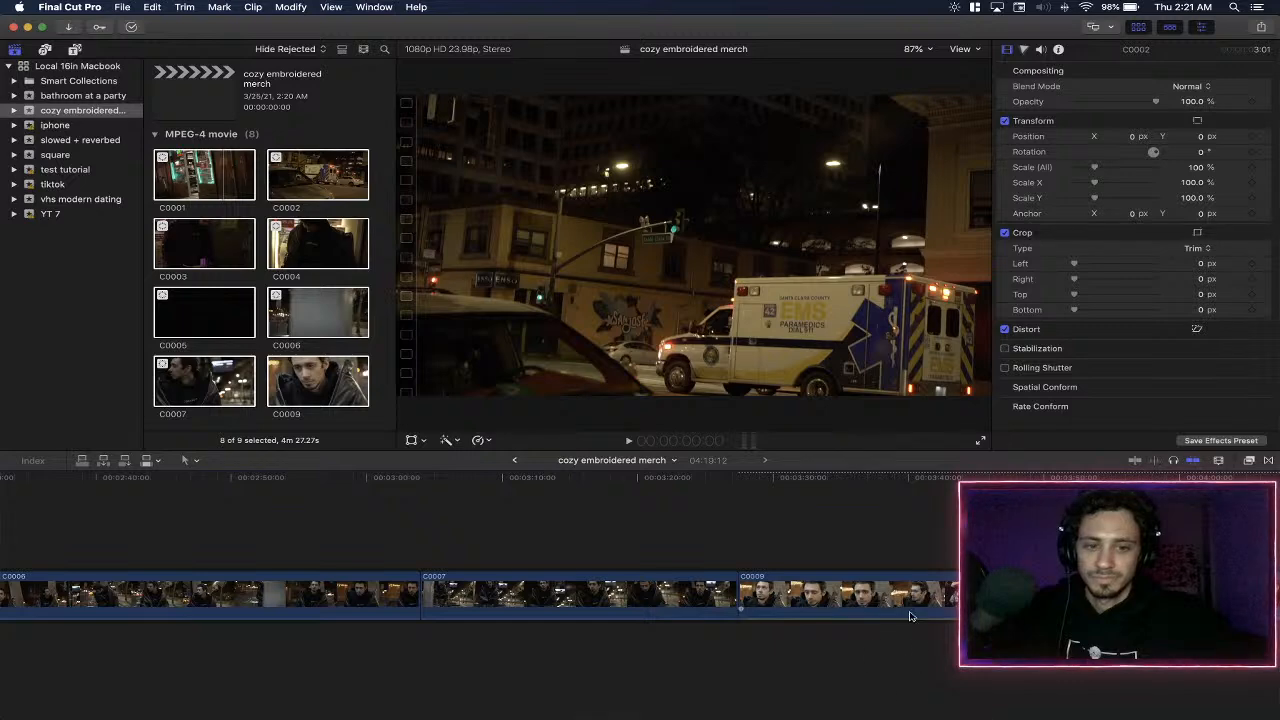
scroll(911, 615, right, 7)
scroll(911, 615, left, 20)
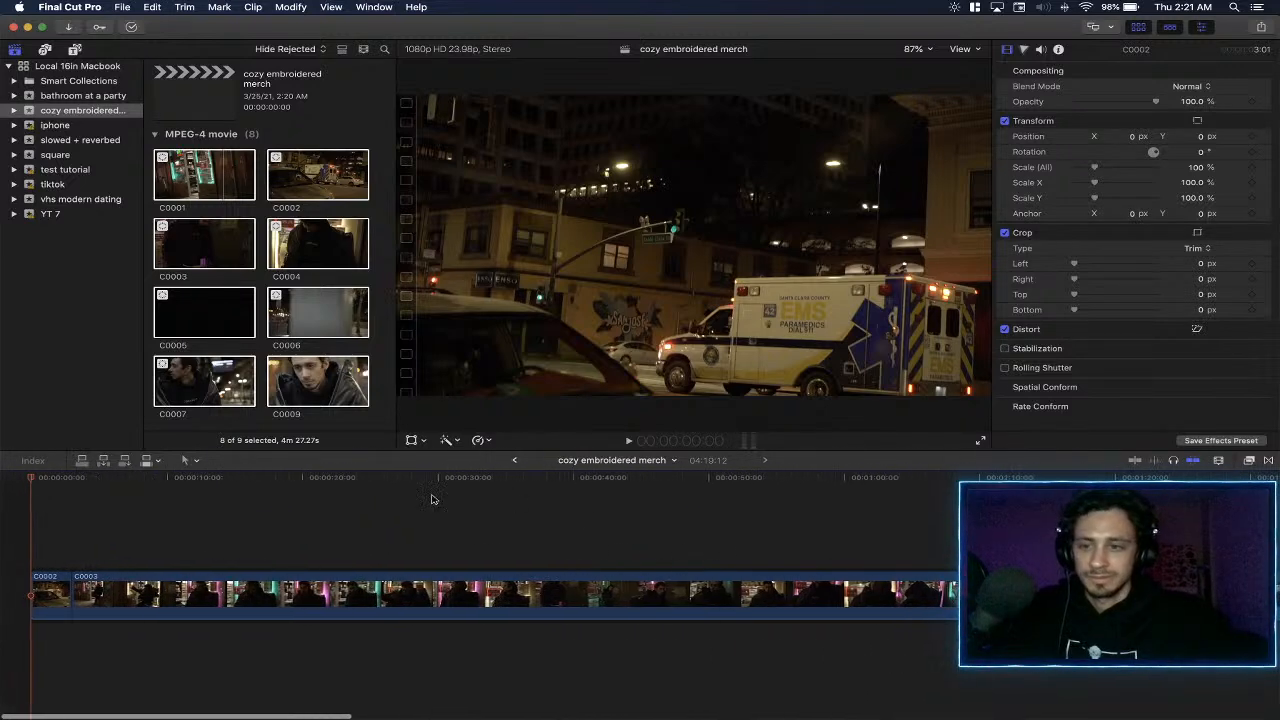
- Trim about 11 frames off the start of the C0002 clip and play the result into C0003
key(space)
key(super+equal)
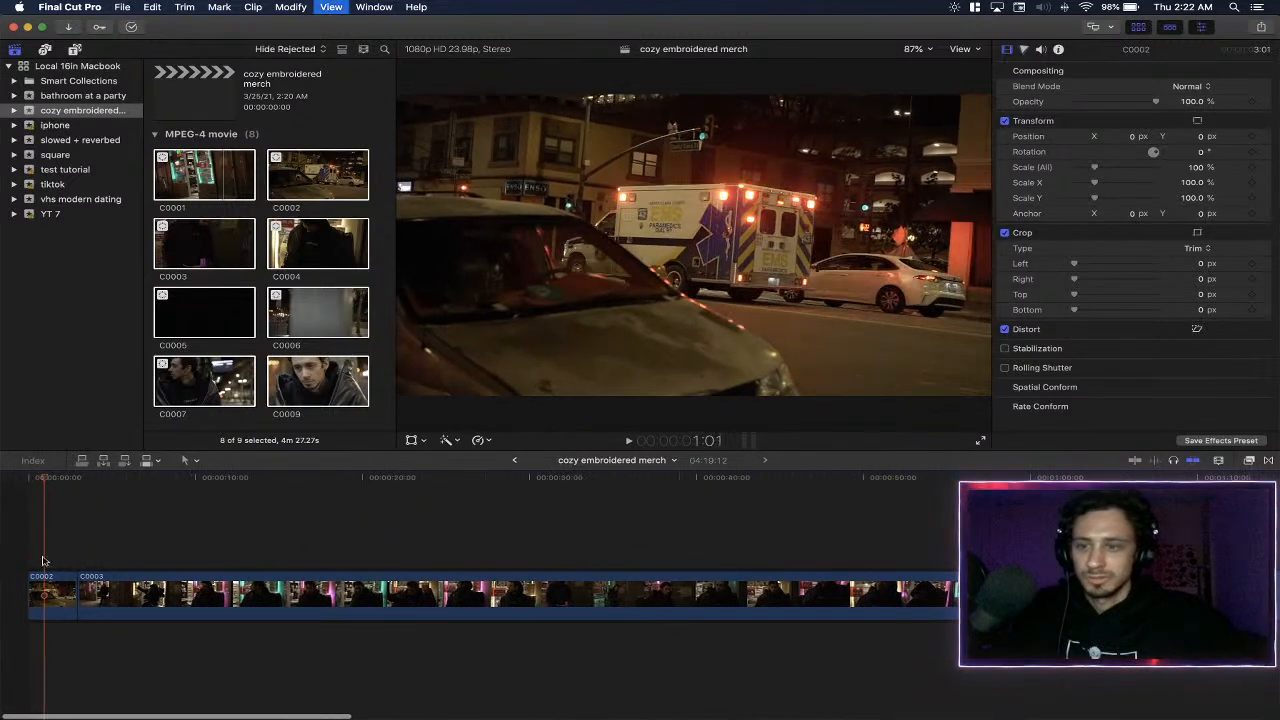
drag(31, 590, 33, 590)
click(30, 588)
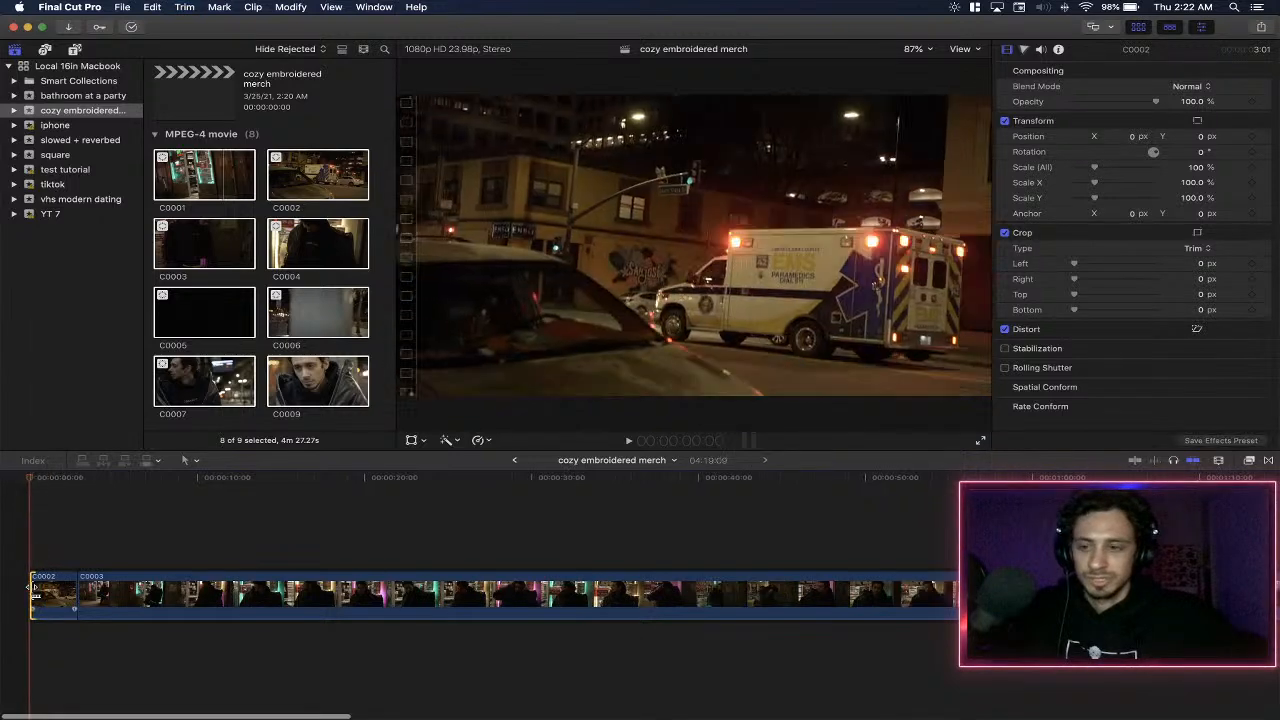
key(period)
key(period)
key(period)
key(period)
key(period)
key(period)
key(period)
key(period)
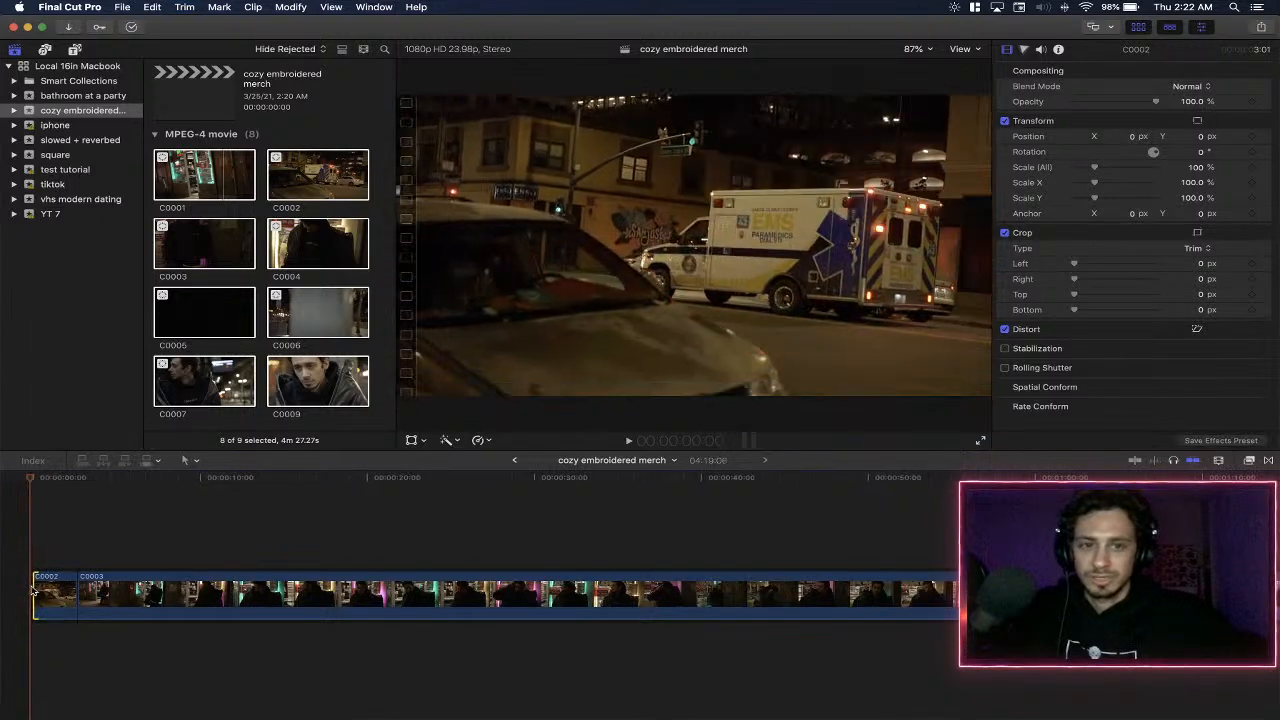
key(space)
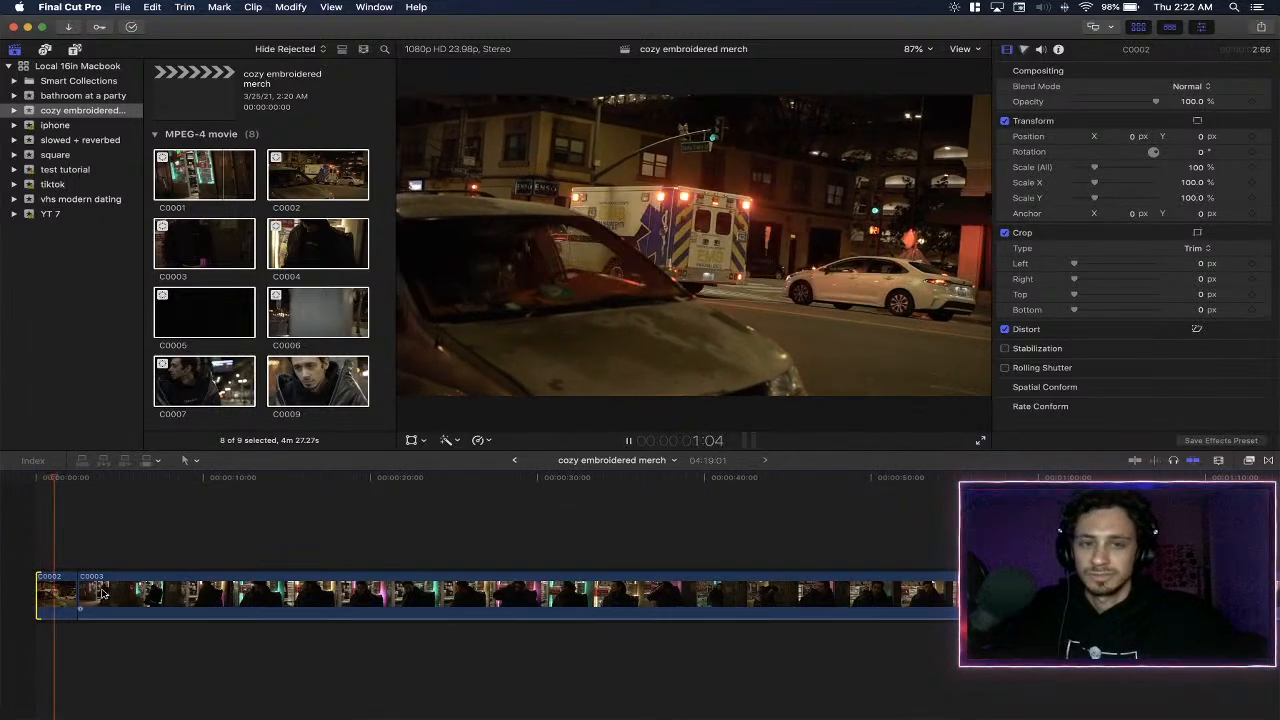
key(space)
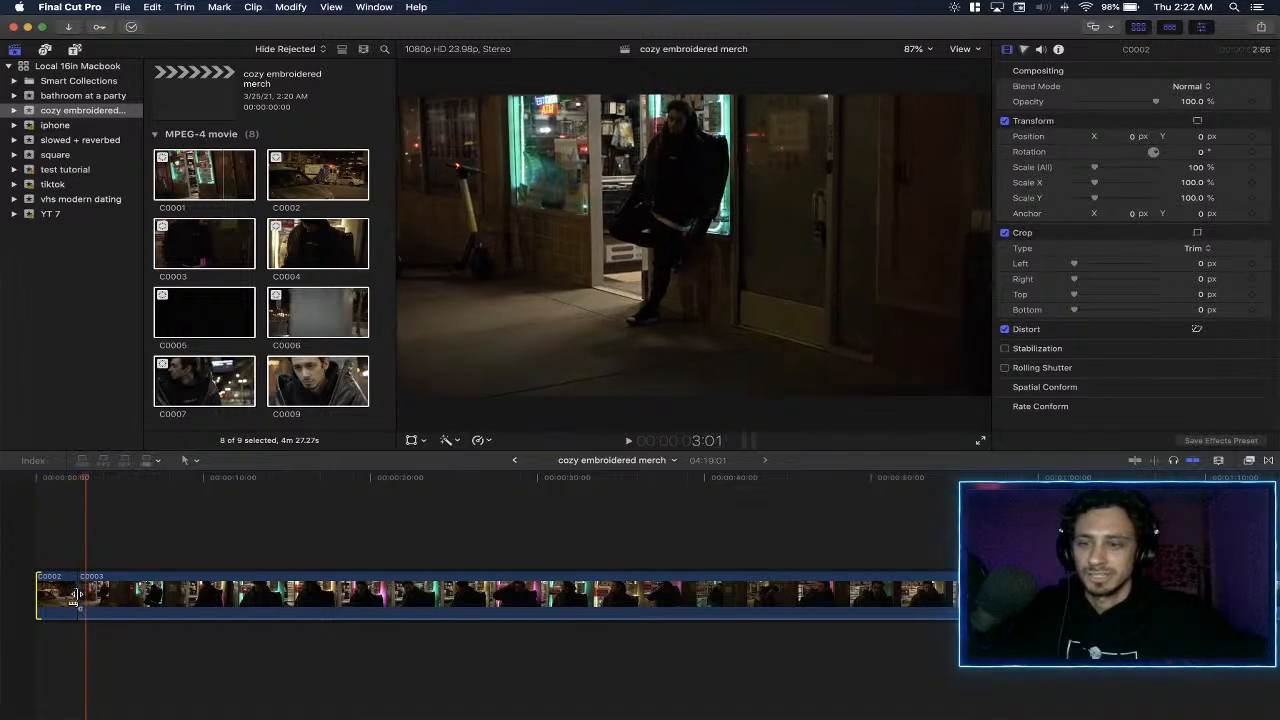
- Trim about 9 frames off the end of the C0002 clip and resume playback
key(period)
key(period)
key(period)
key(period)
key(period)
key(period)
key(period)
key(period)
key(period)
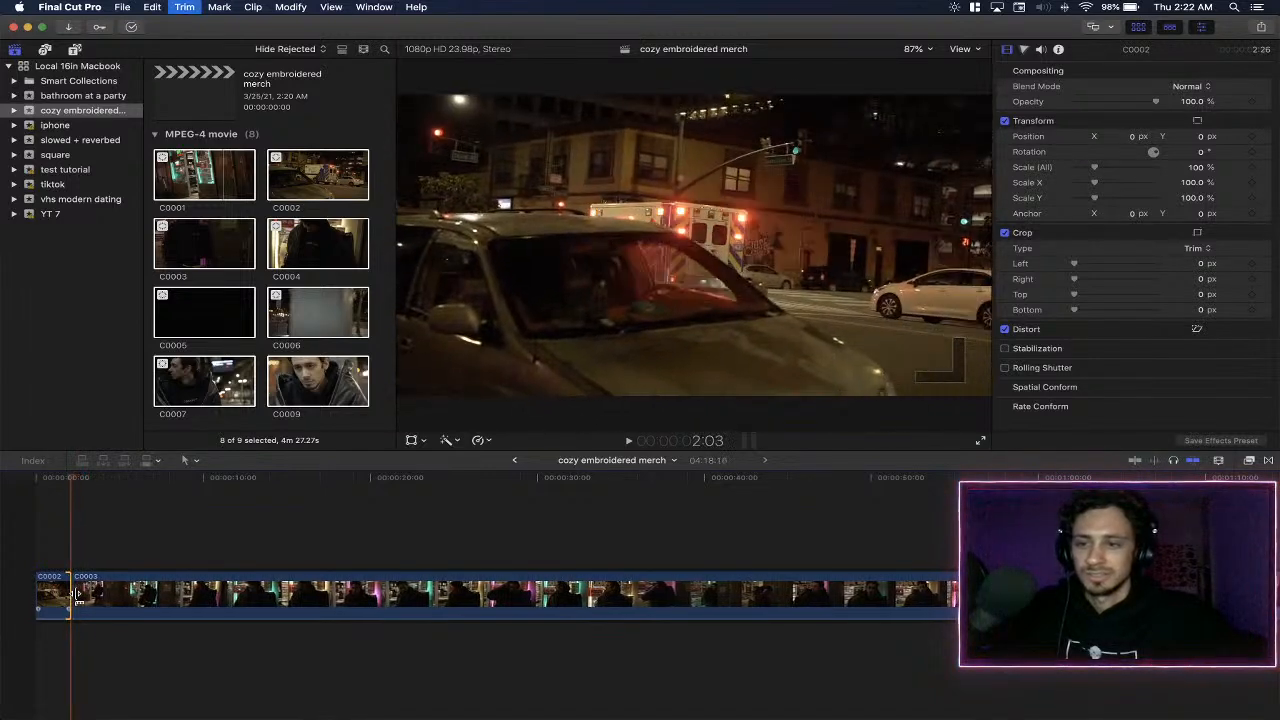
key(space)
- Select the C0003 clip and play its opening several times to examine the shot
click(124, 601)
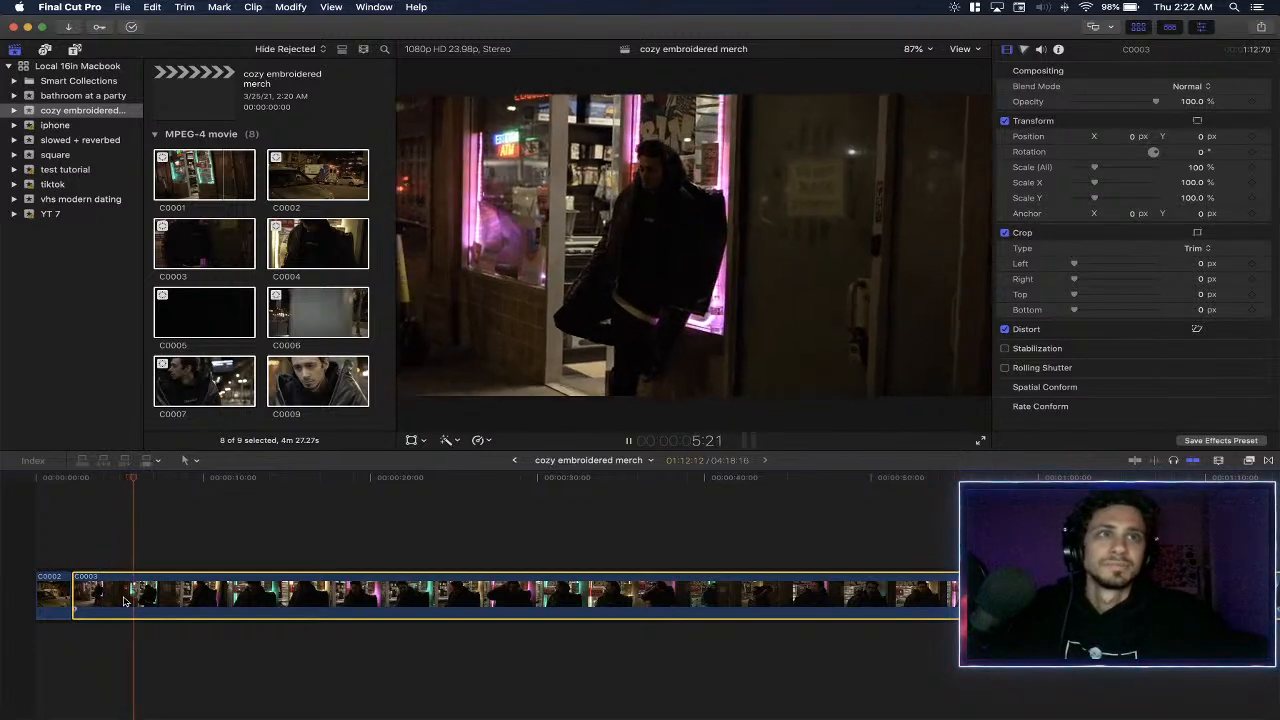
key(space)
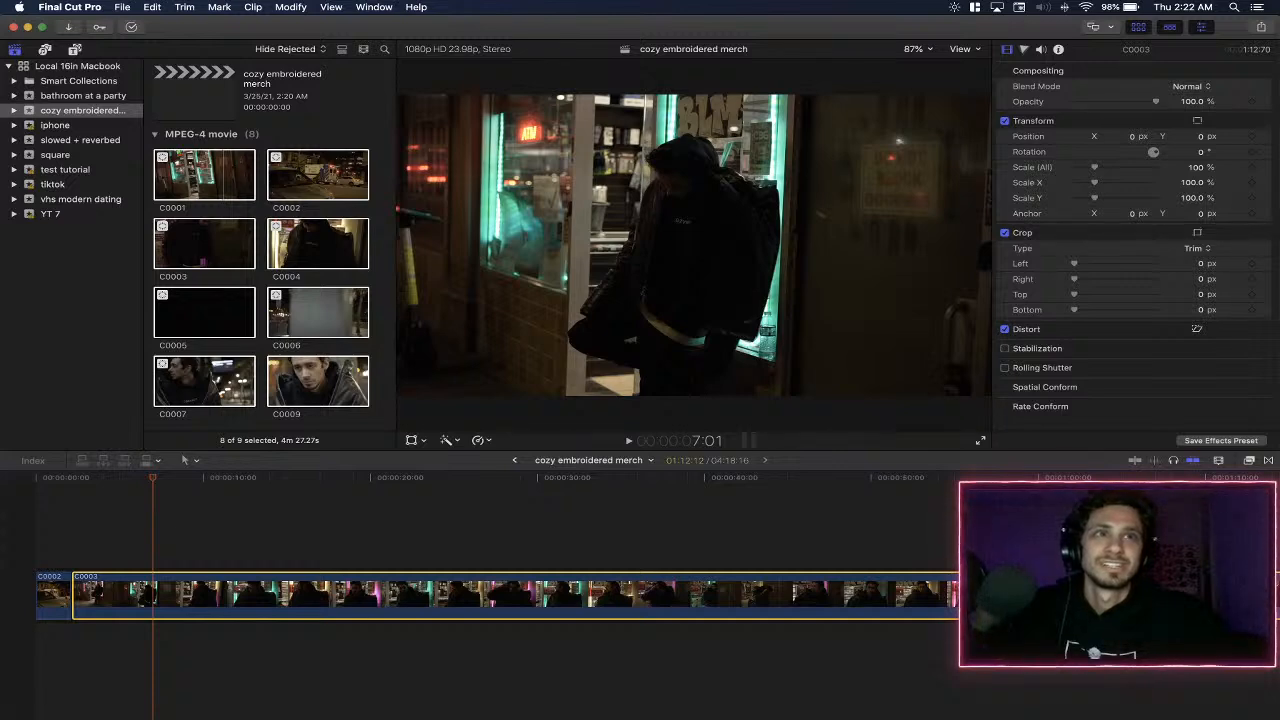
key(super+5)
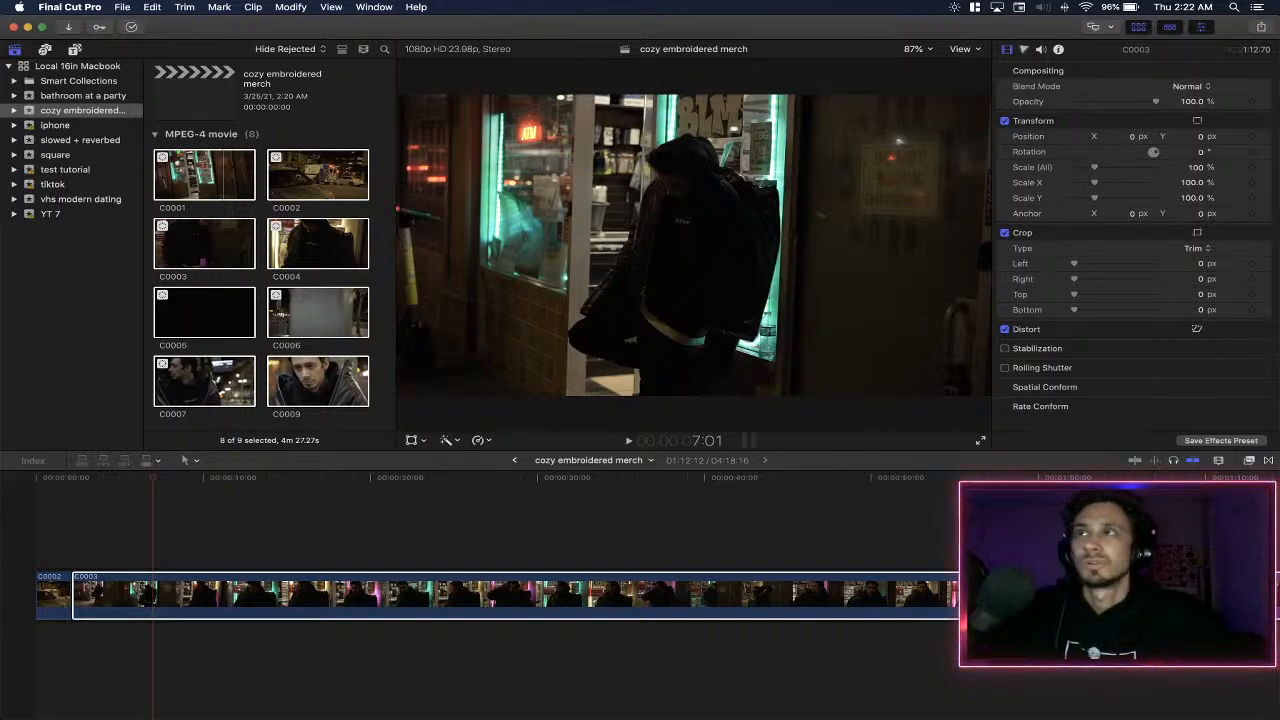
click(84, 479)
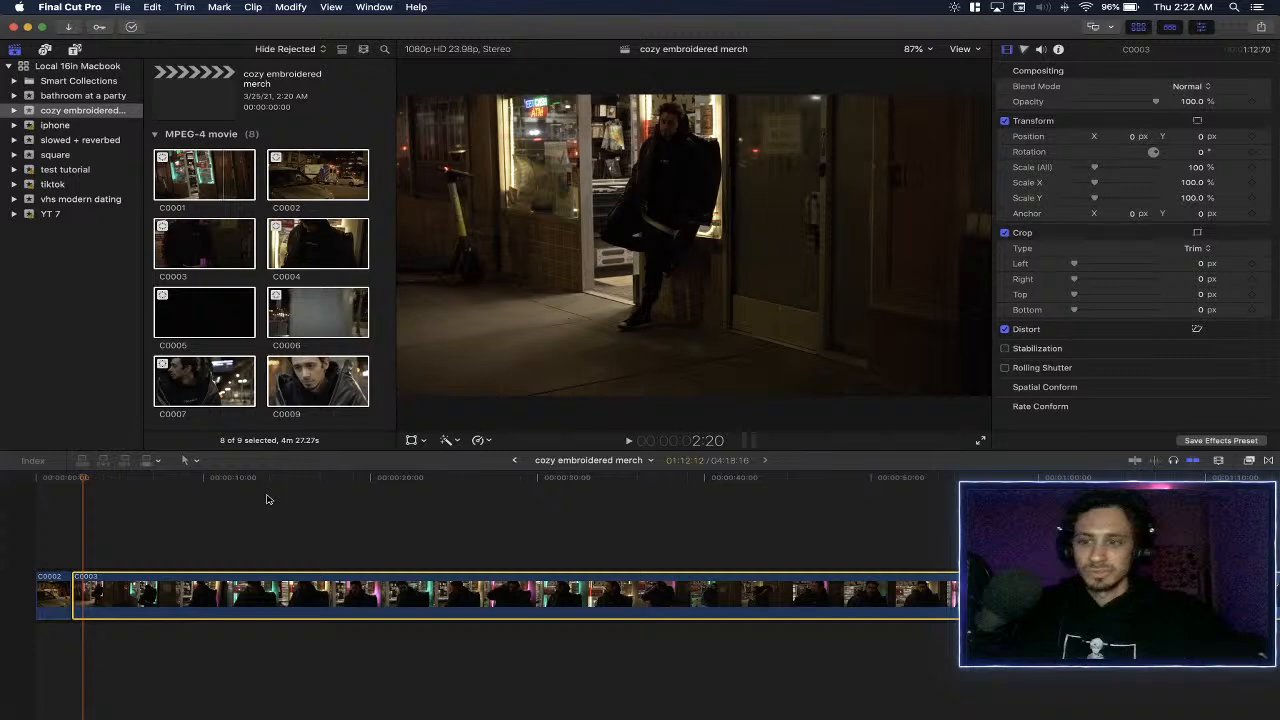
key(space)
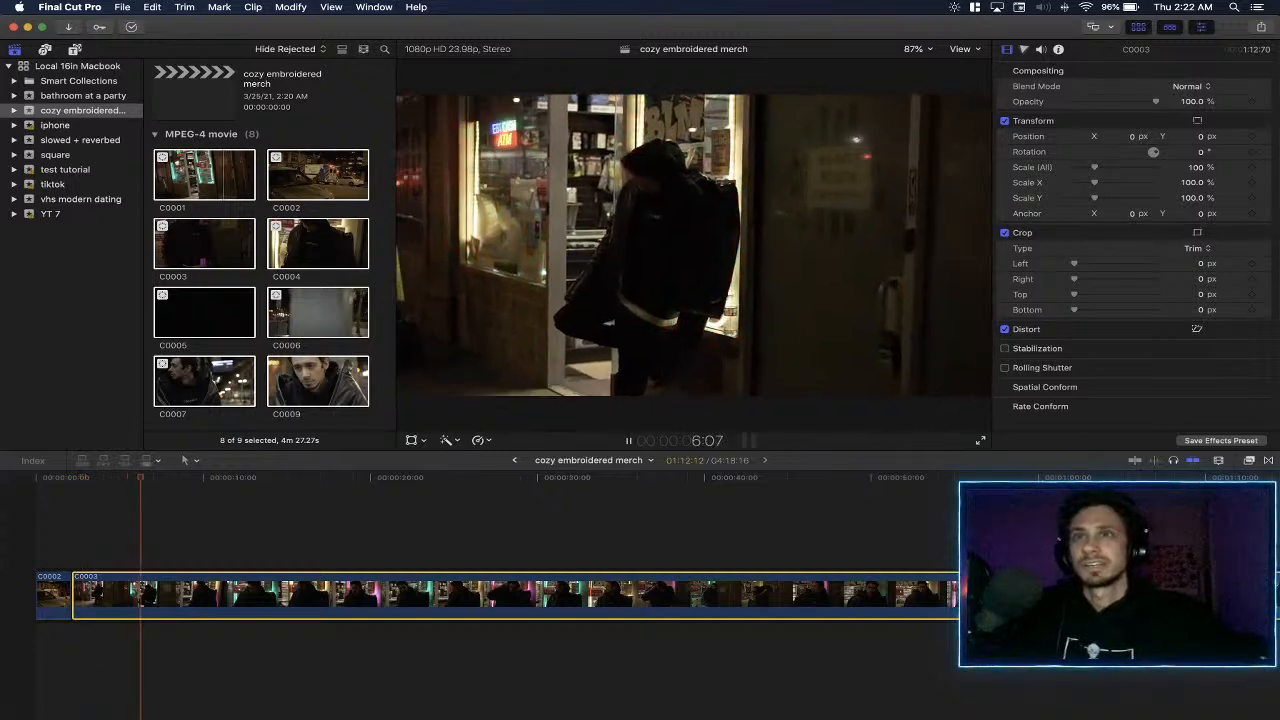
click(80, 495)
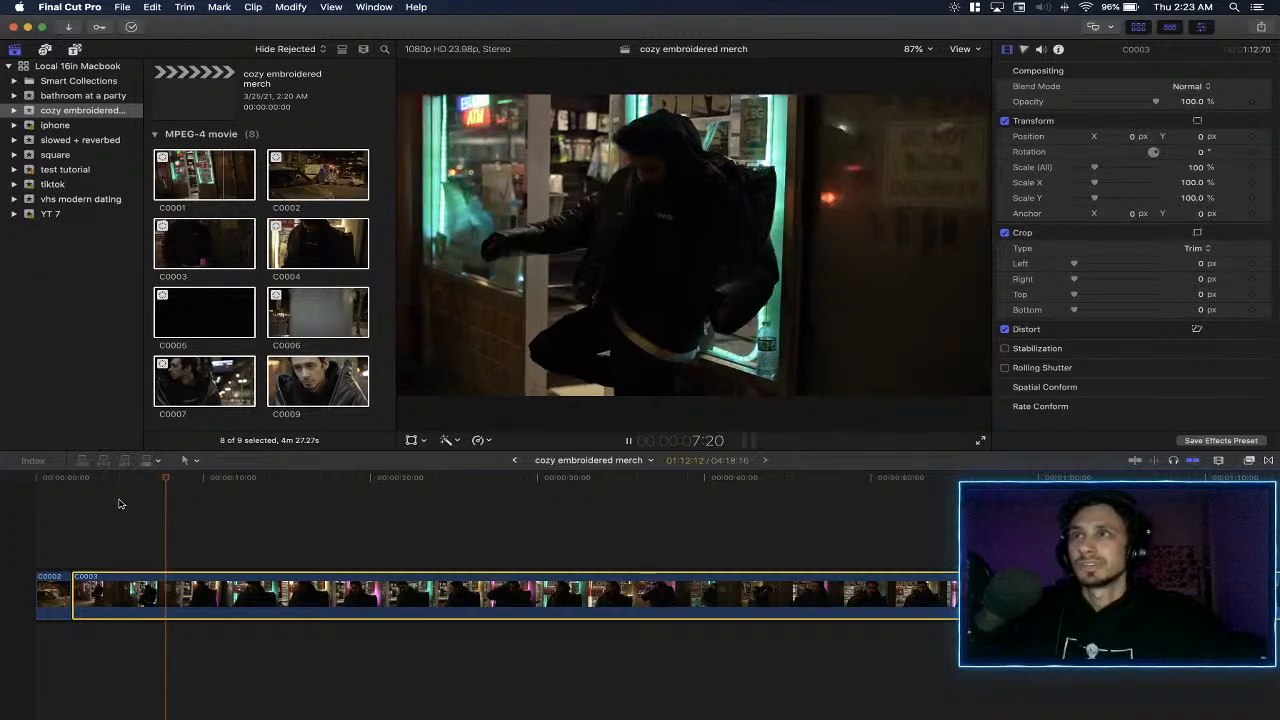
click(71, 480)
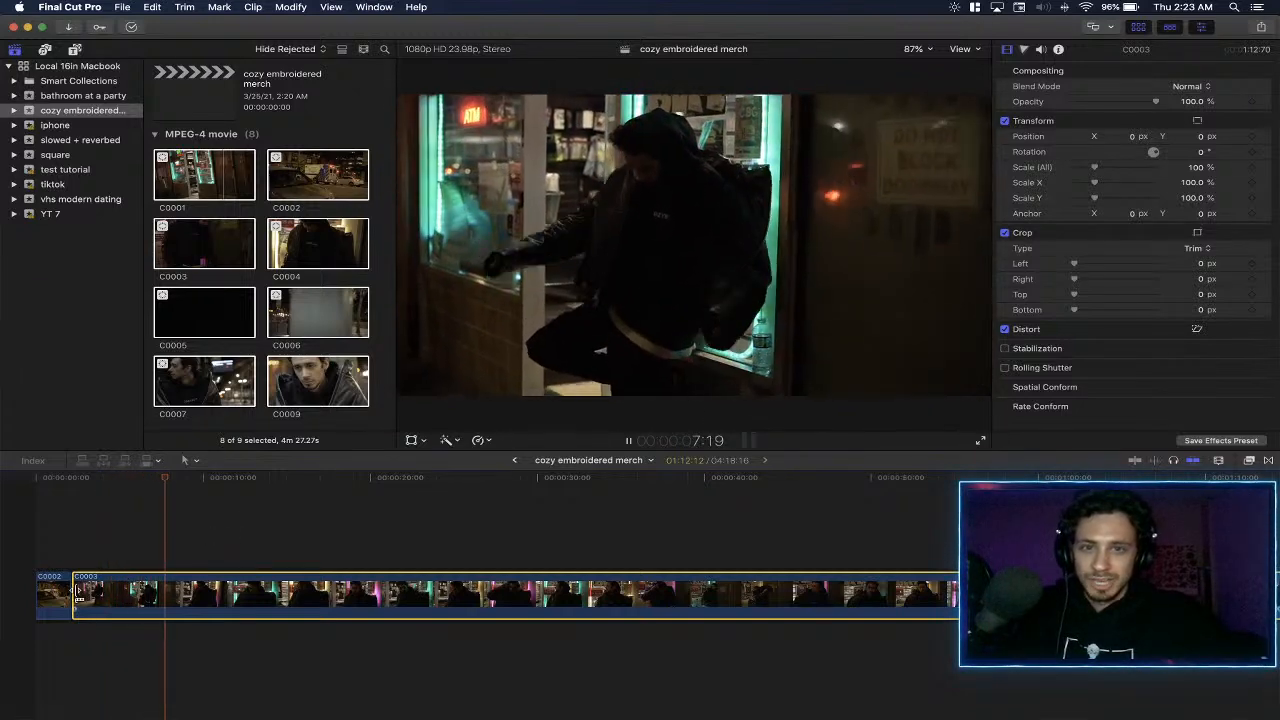
- Slow the C0003 clip down to a custom speed of 20%
drag(77, 590, 175, 595)
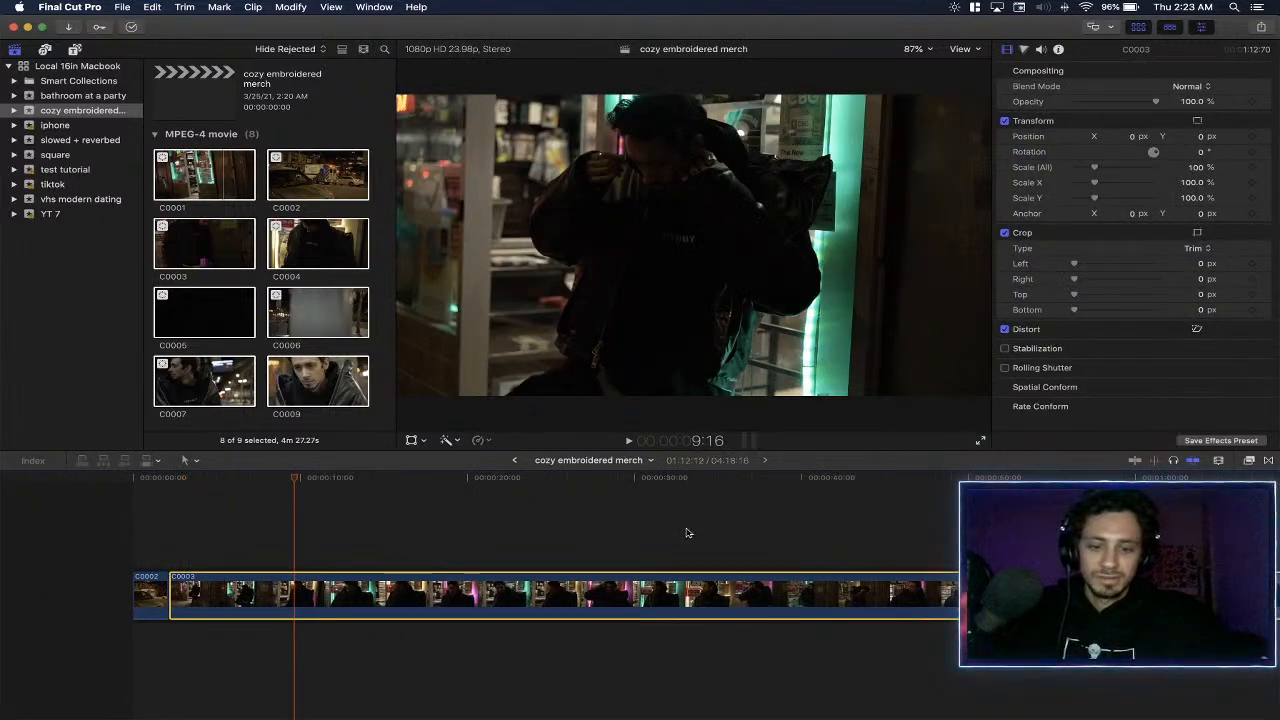
key(super+r)
click(751, 567)
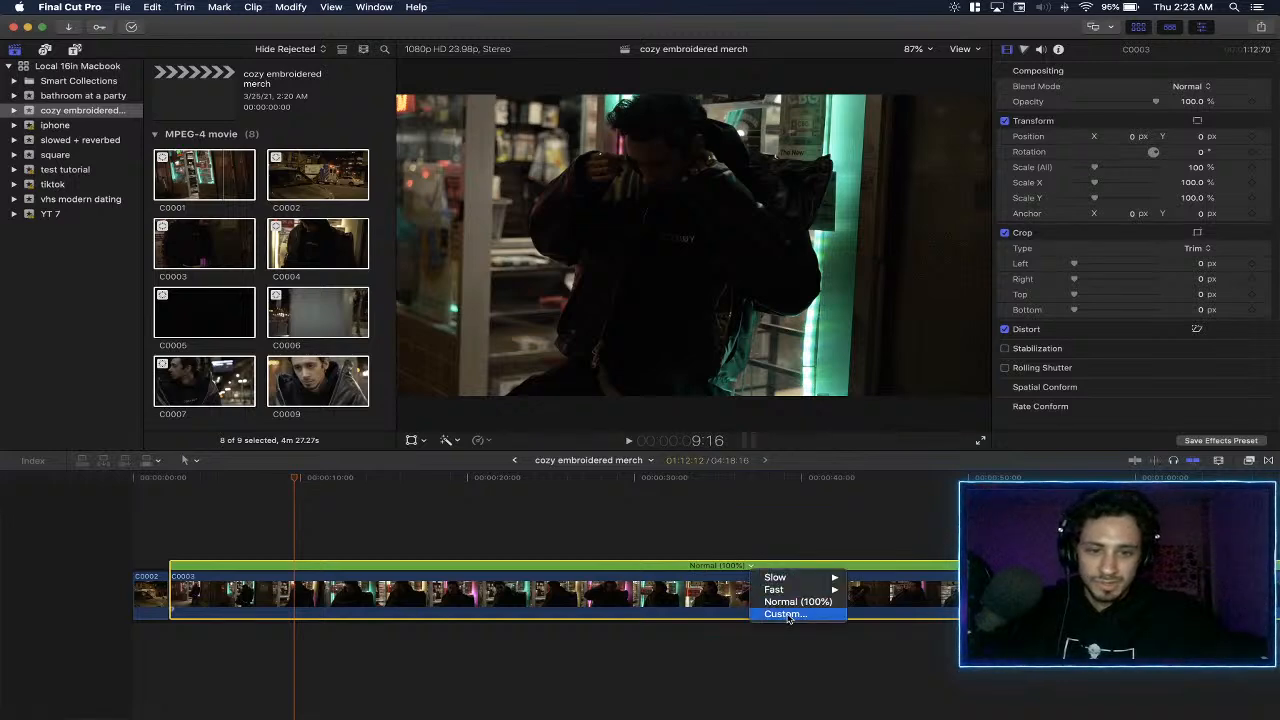
click(790, 619)
text(20)
key(Return)
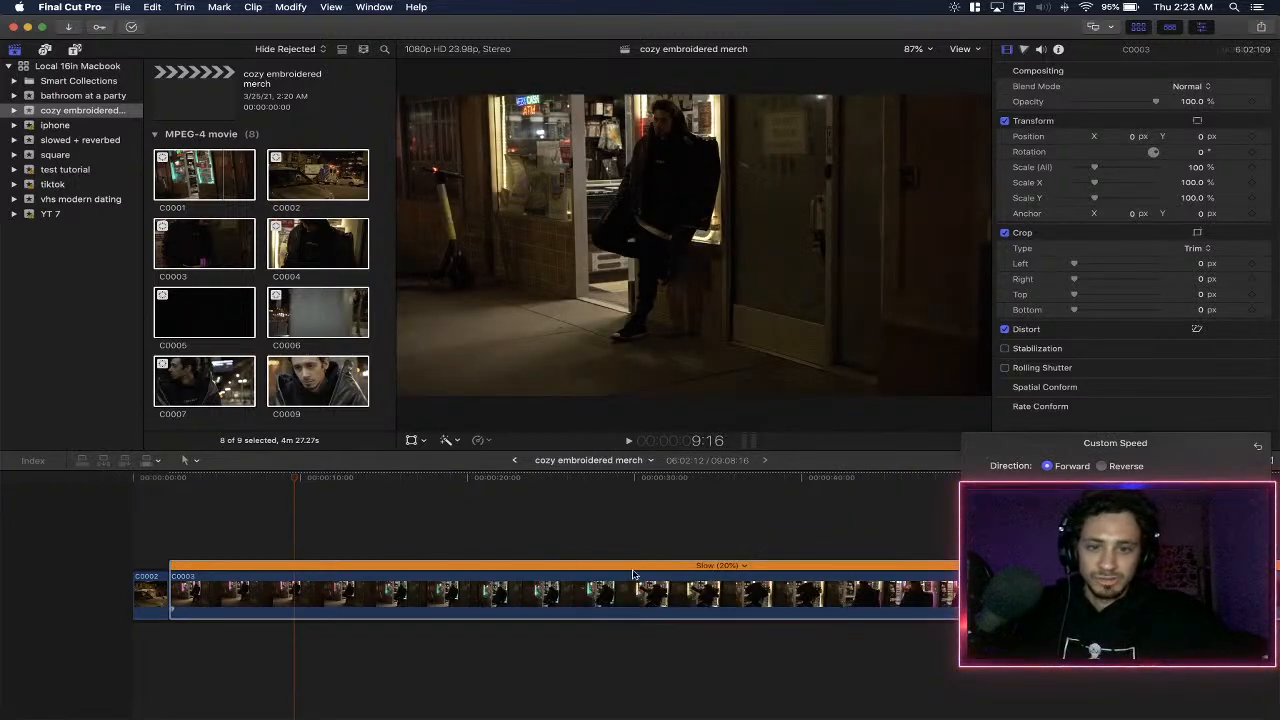
- Play the slowed C0003 clip at several points along the timeline to judge the 20% slow motion
click(408, 517)
key(space)
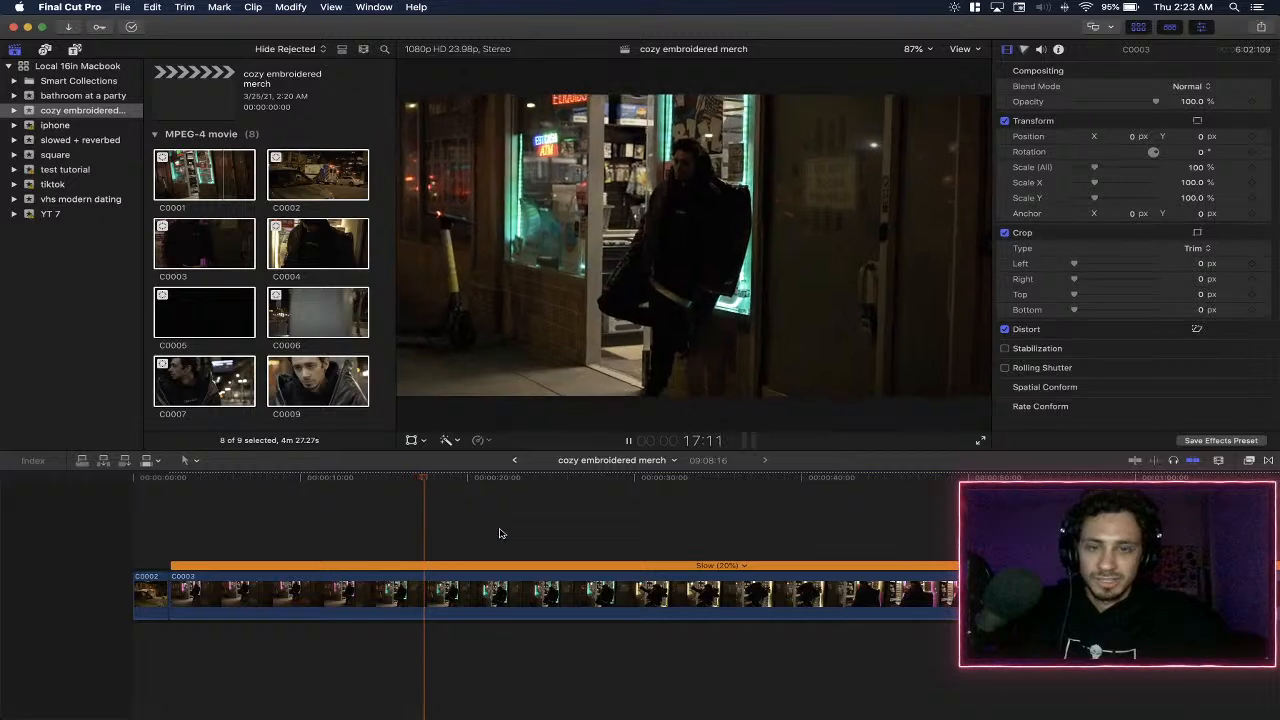
click(559, 523)
scroll(559, 523, right, 6)
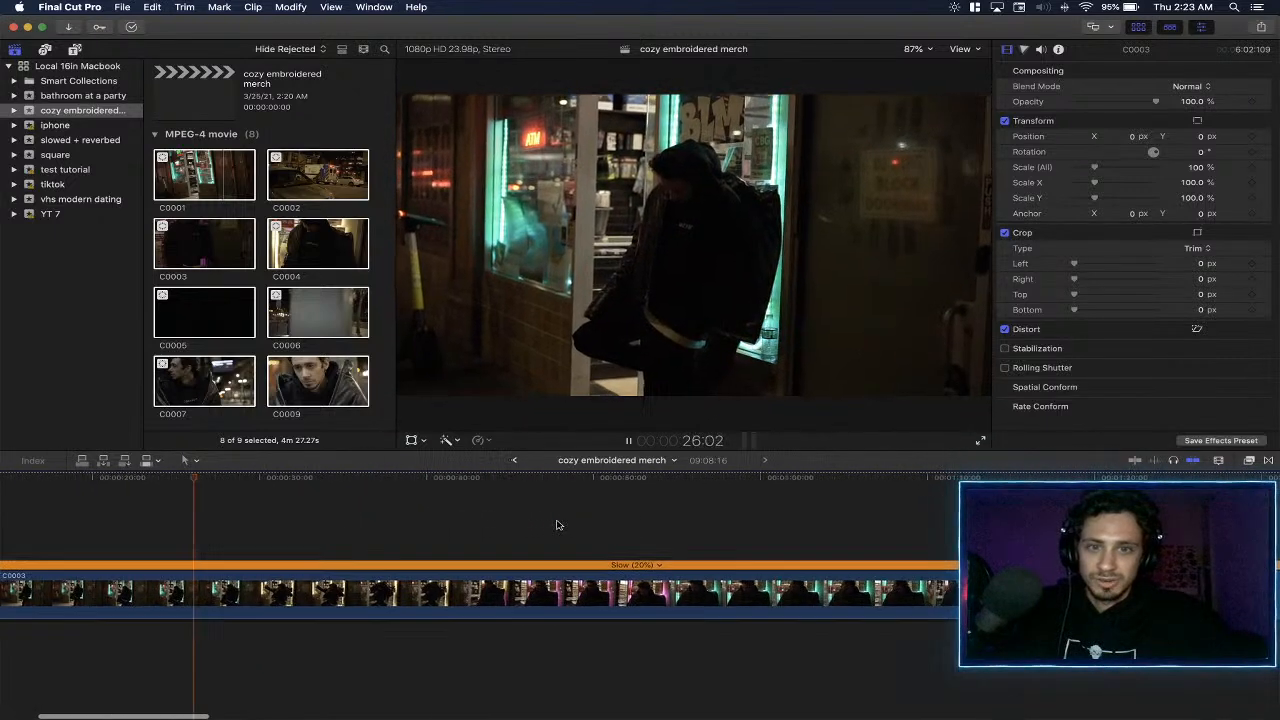
click(536, 522)
scroll(557, 523, right, 3)
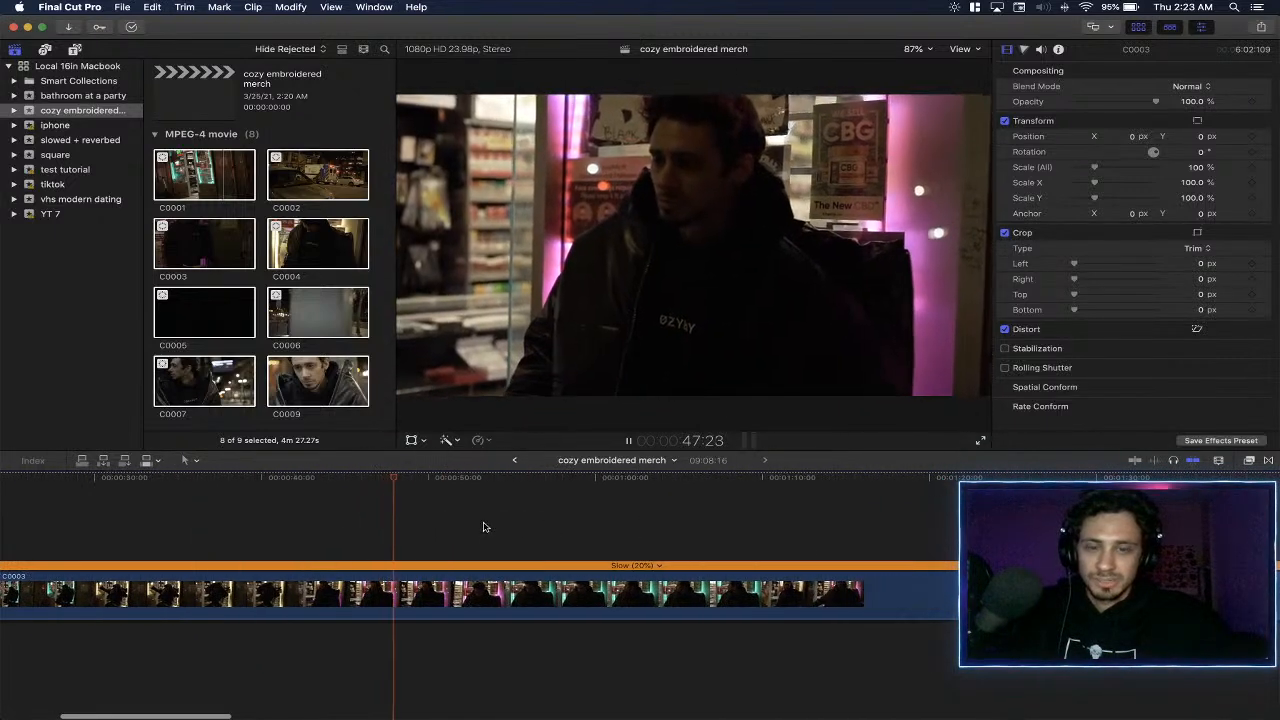
click(303, 521)
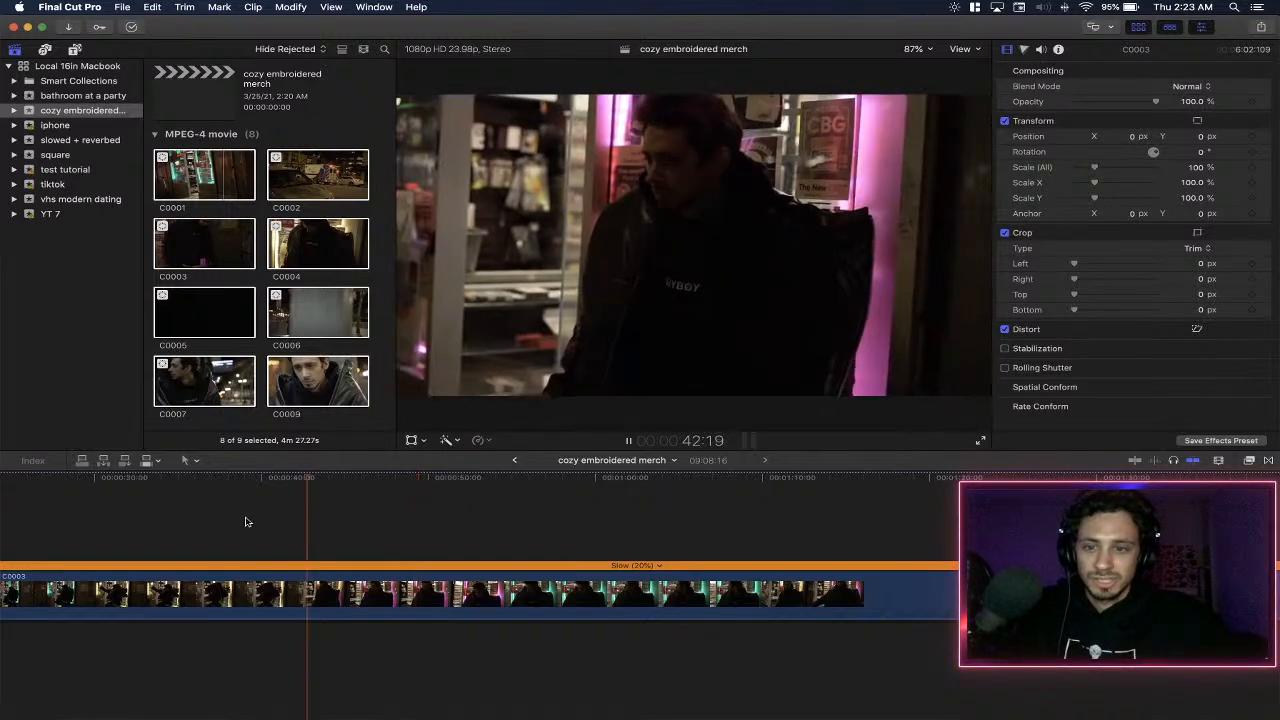
scroll(290, 525, left, 4)
click(357, 531)
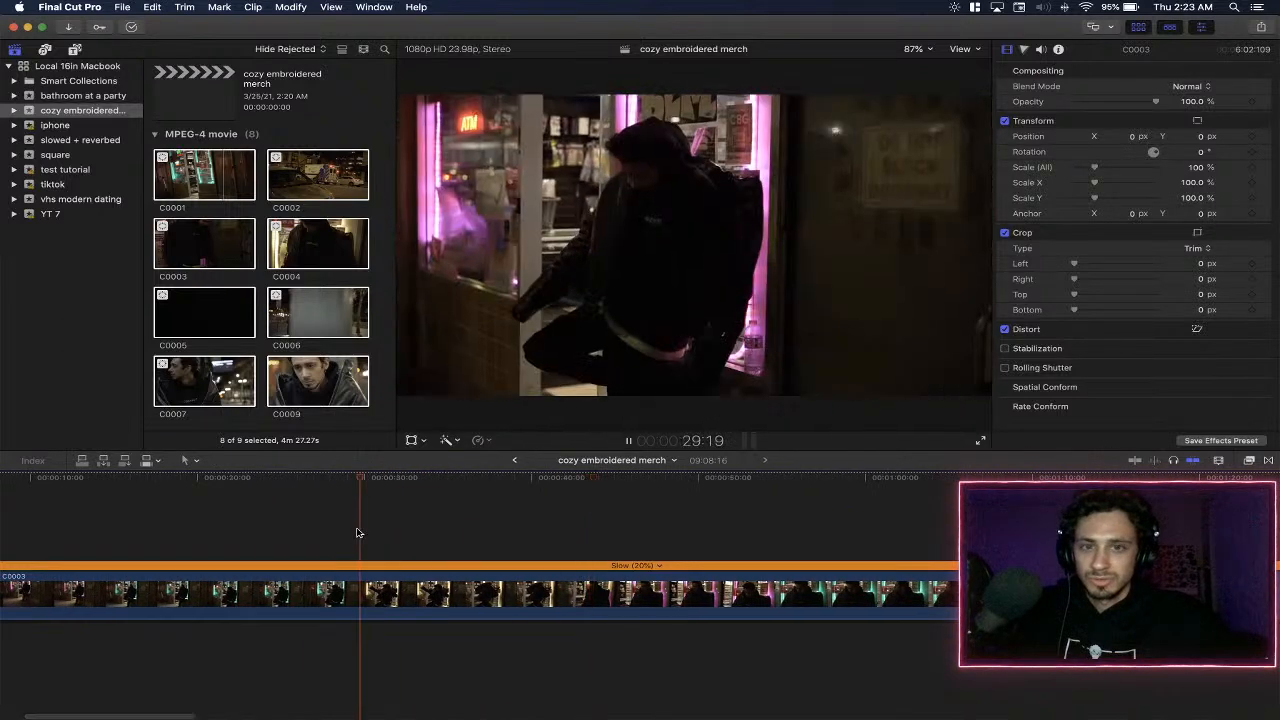
click(249, 521)
scroll(362, 526, right, 1)
click(389, 526)
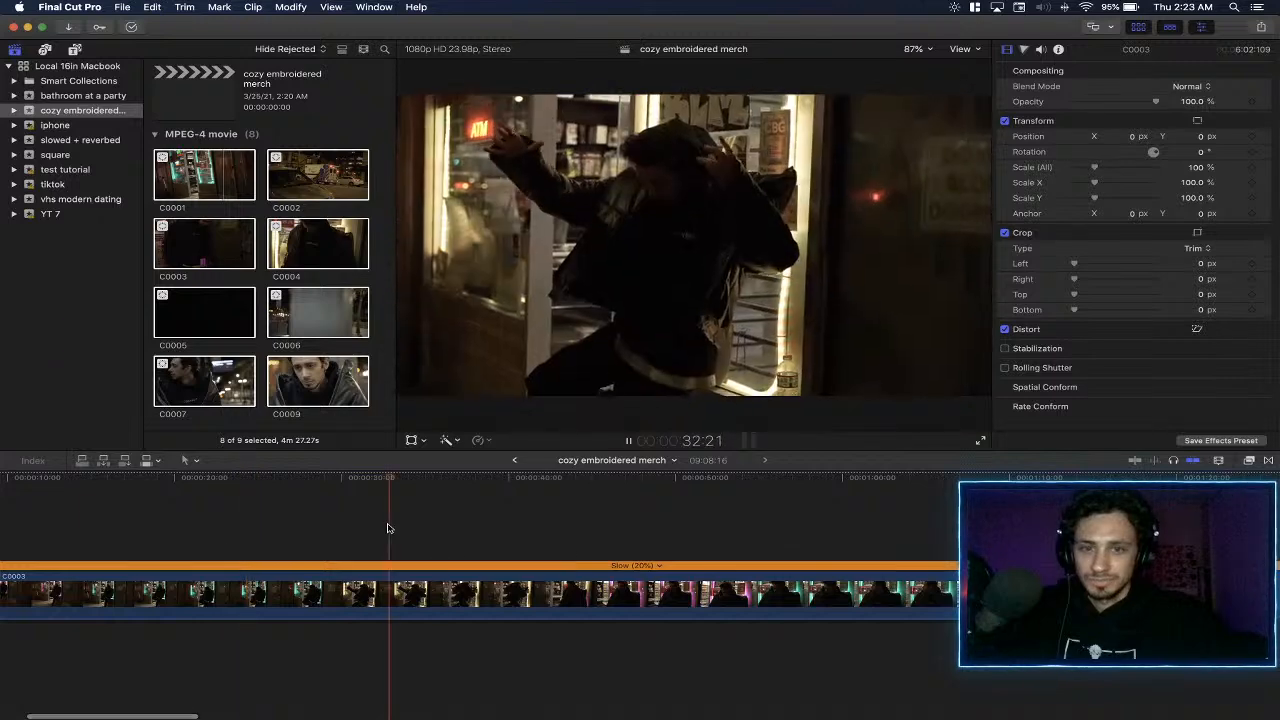
- Undo the 20% slow-down of the C0003 clip and split the clip at about 7:14
key(space)
key(cmd+z)
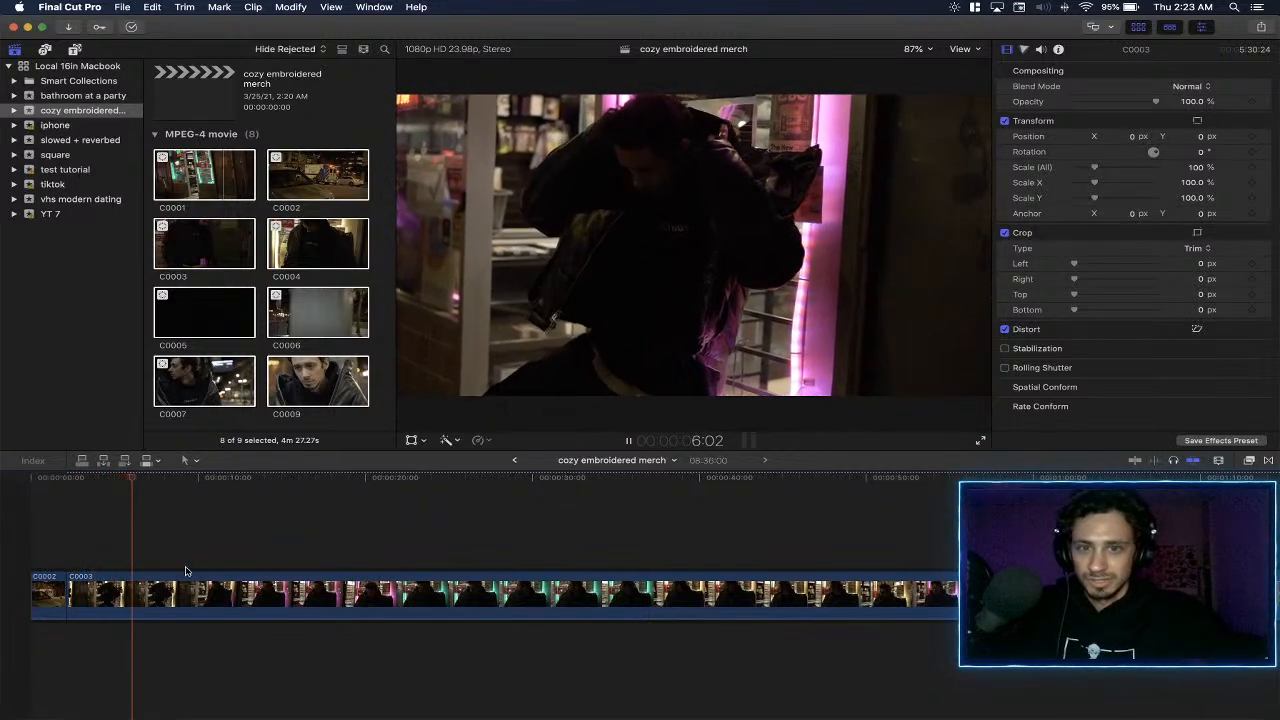
key(b)
click(157, 595)
key(space)
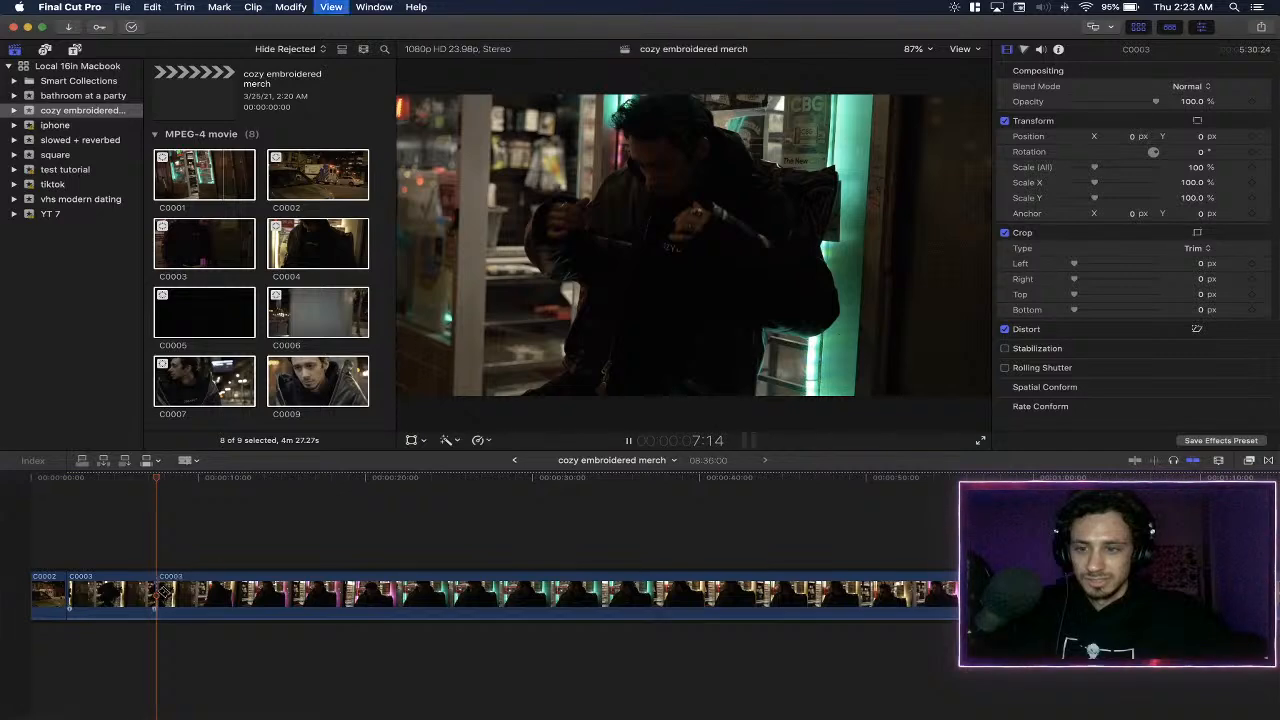
key(a)
- Split the C0003 footage again at about 14 seconds and delete the piece between the two cuts
click(296, 539)
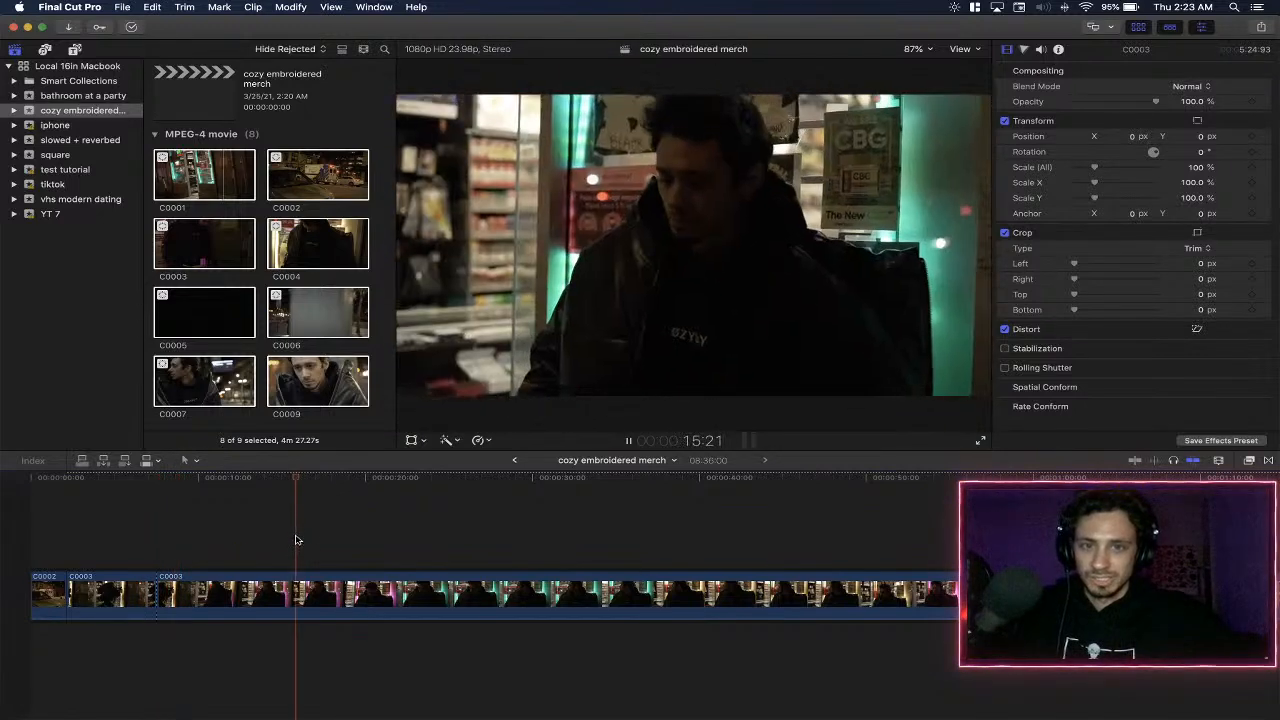
key(space)
key(b)
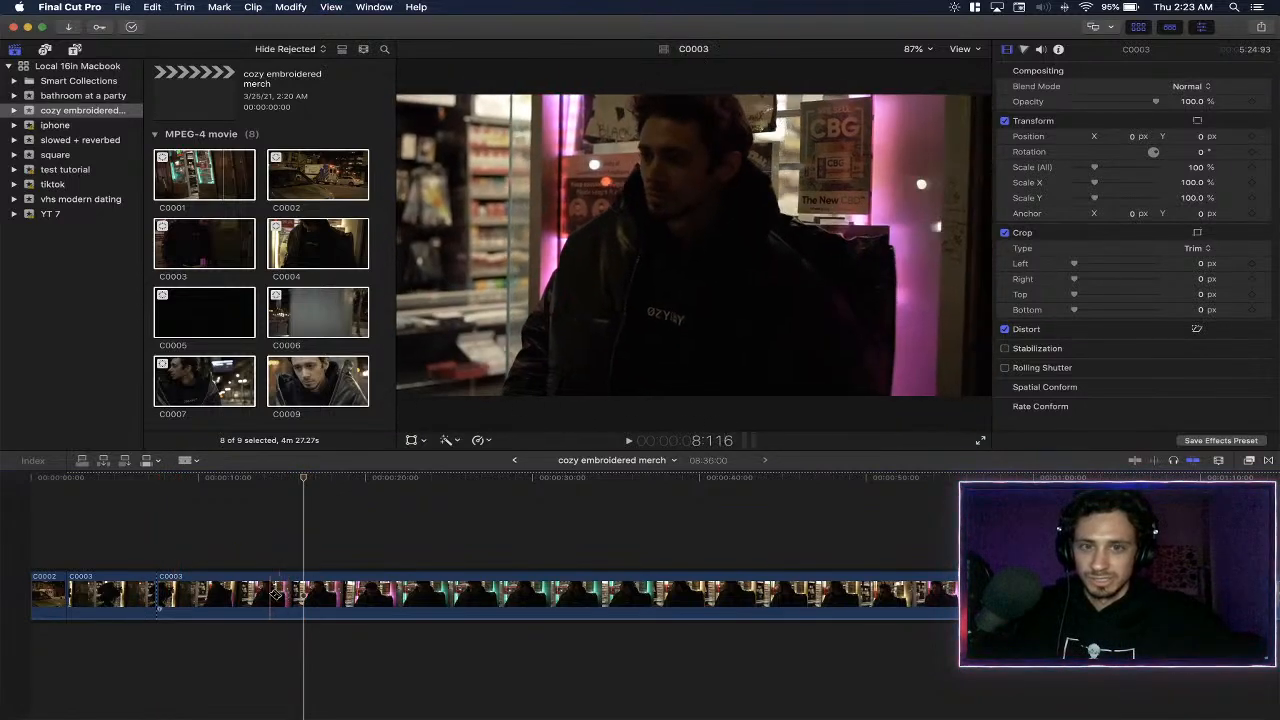
click(268, 595)
key(a)
click(231, 589)
key(Delete)
- Play on from the 7:14 cut and split C0003 at about 12:11
click(160, 535)
key(space)
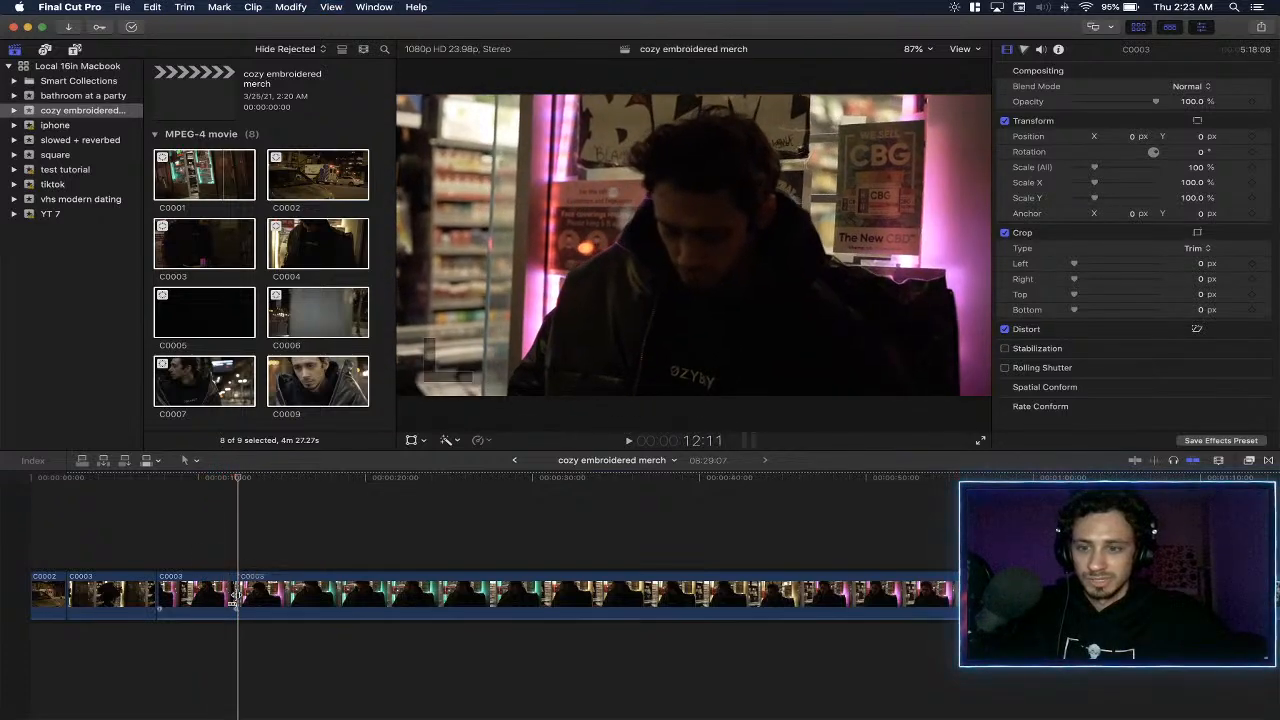
key(super+b)
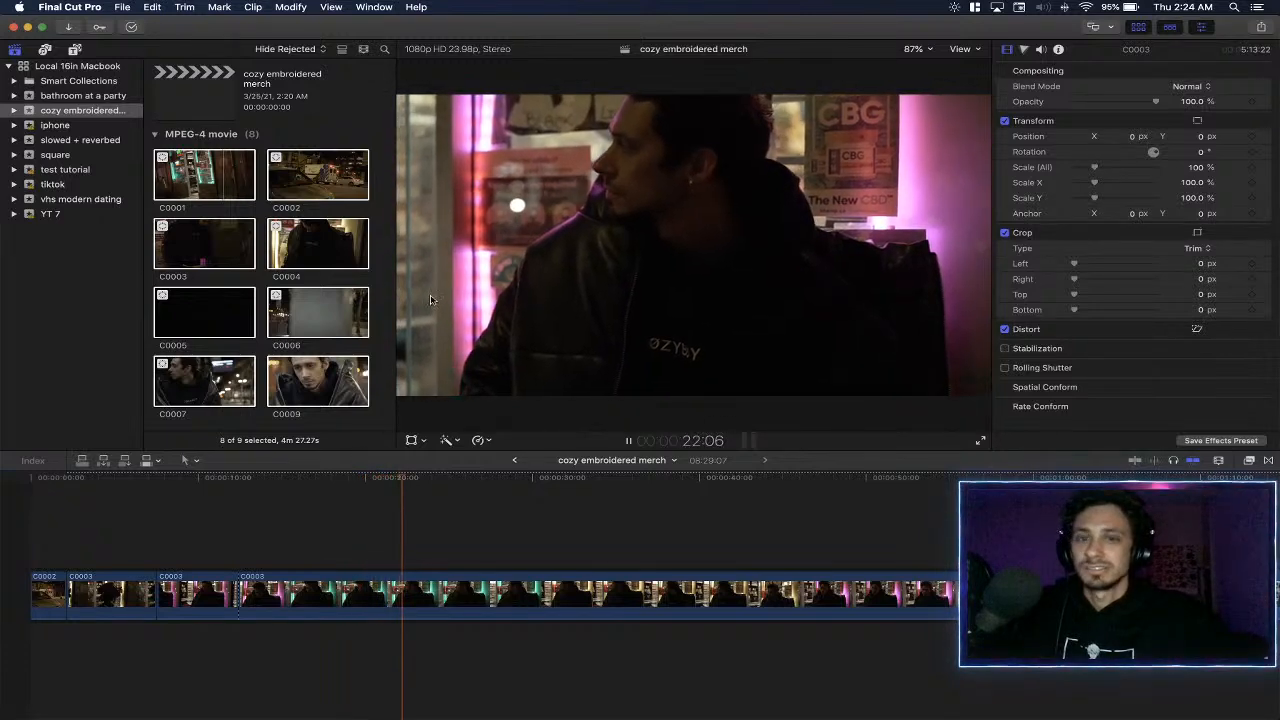
- Split C0003 at about 20:09 and delete the piece between 12:11 and that cut
click(357, 492)
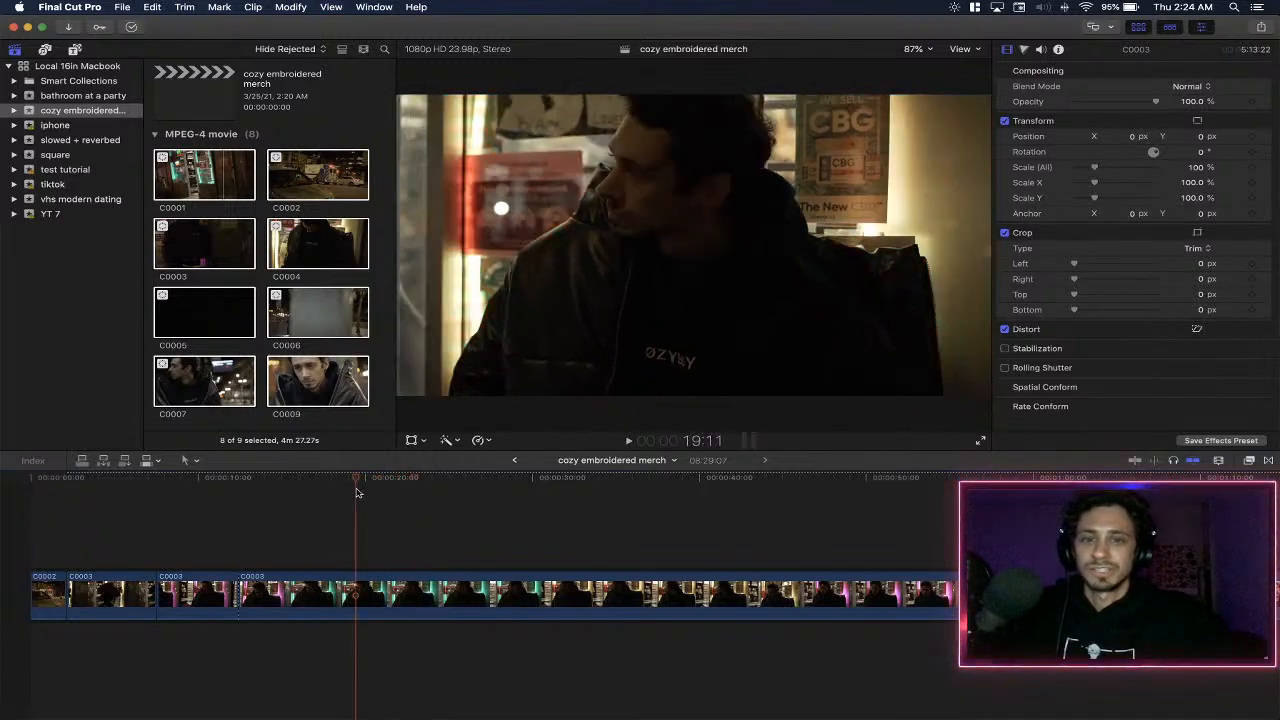
click(303, 488)
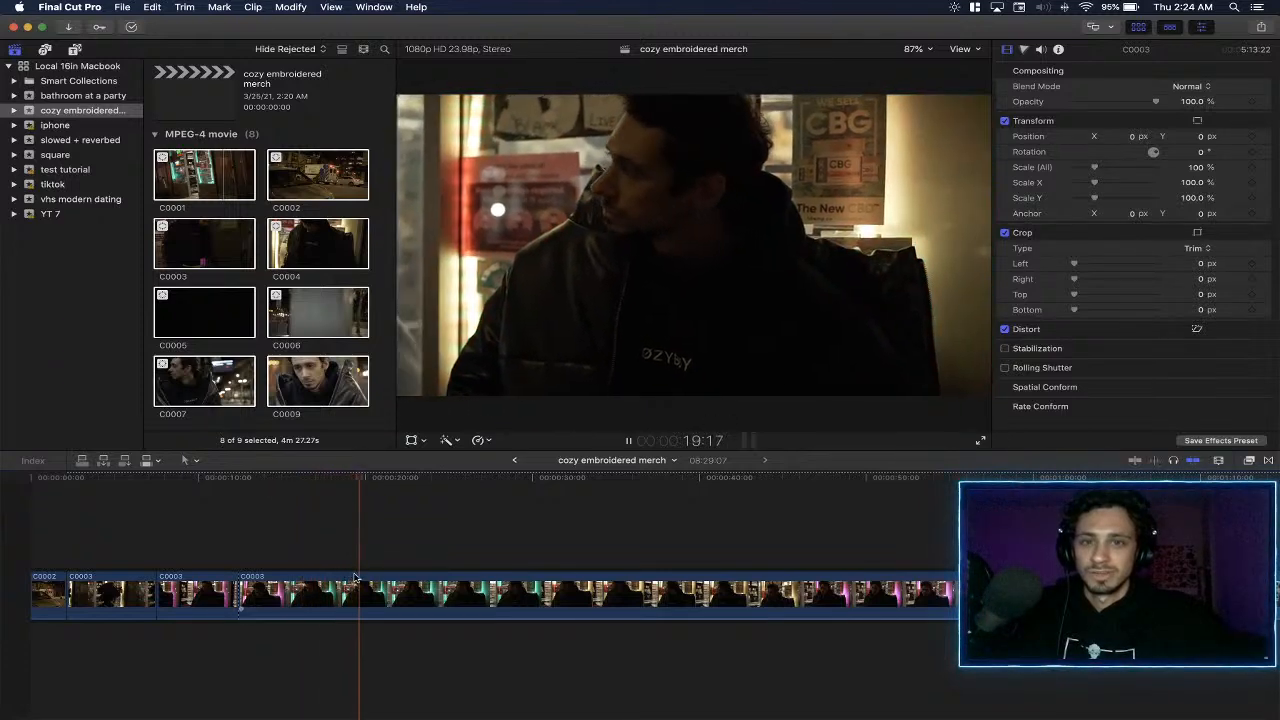
key(space)
key(space)
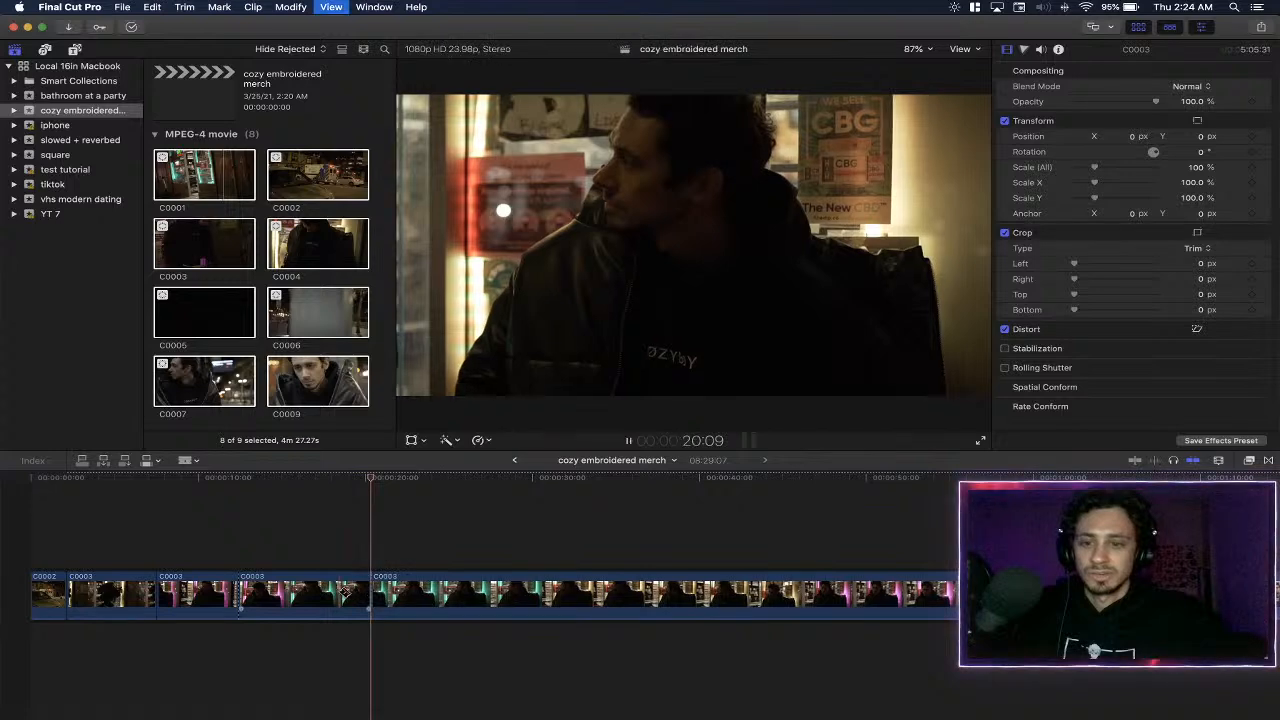
click(308, 595)
key(Delete)
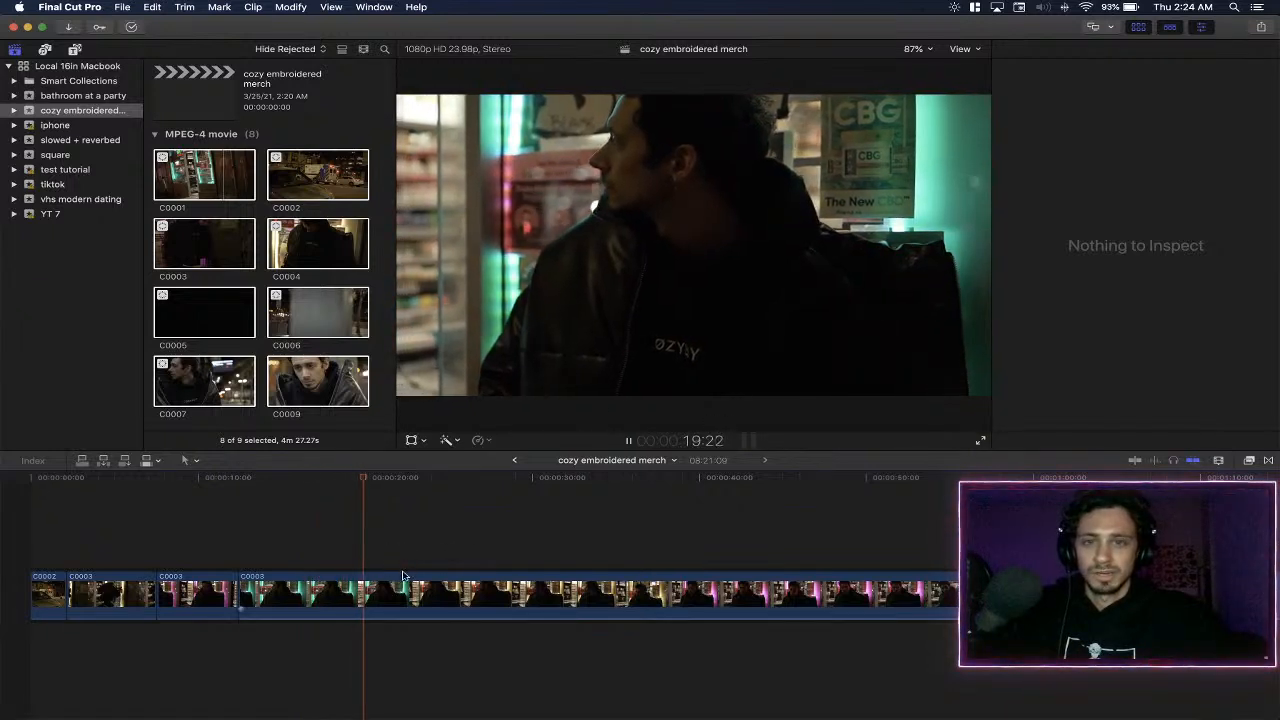
- Split the remaining C0003 footage at about 20.5 seconds and again at about 29 seconds, reviewing the playback in between
key(super+b)
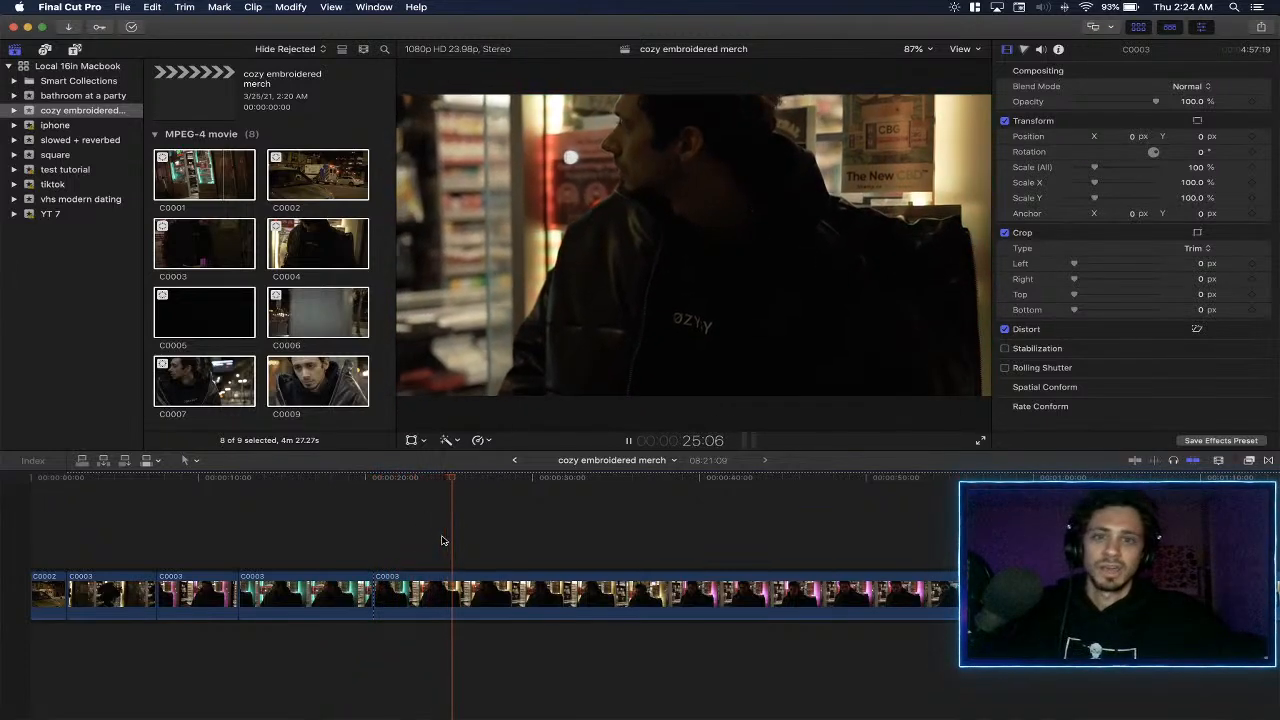
scroll(601, 523, right, 1)
scroll(601, 523, right, 3)
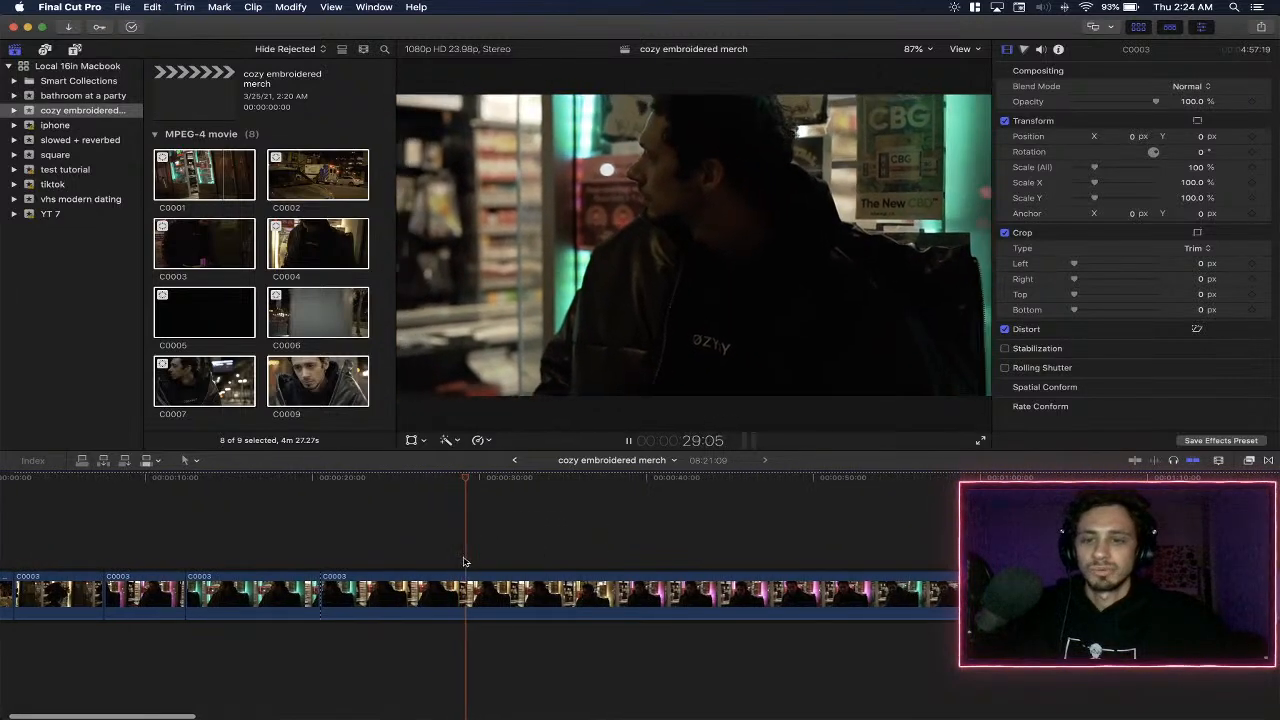
click(331, 515)
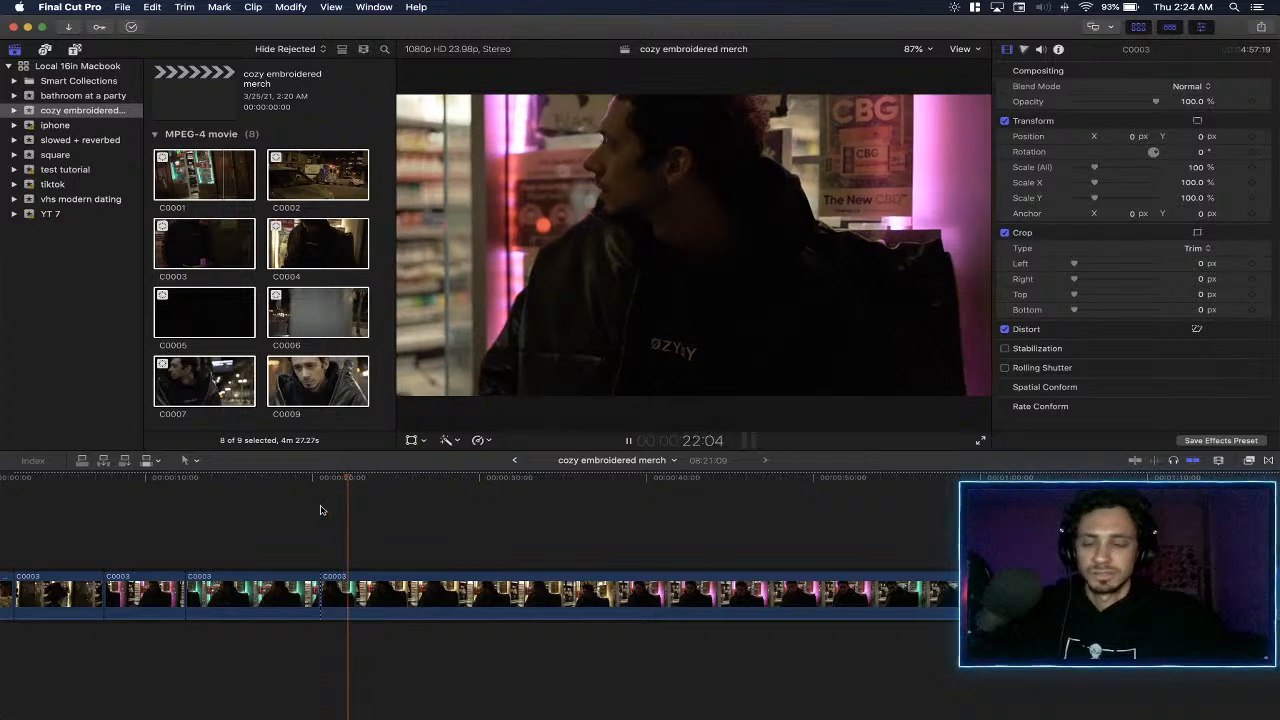
click(320, 510)
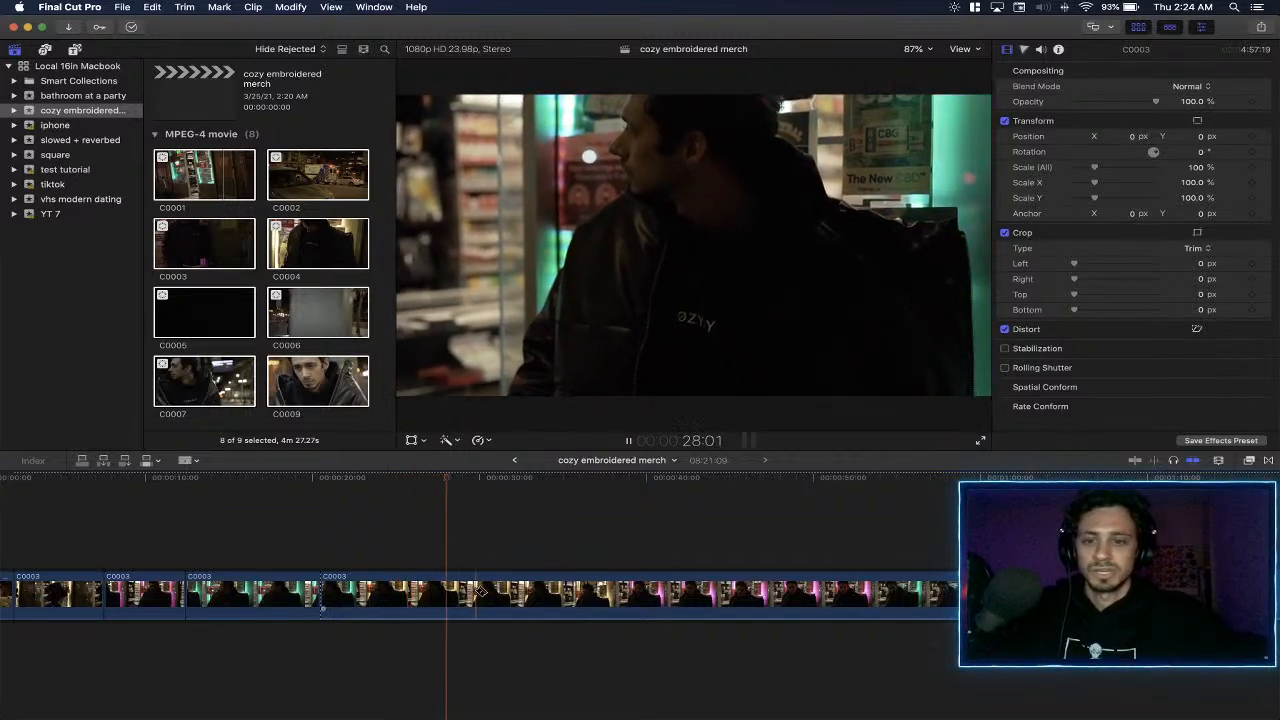
key(super+b)
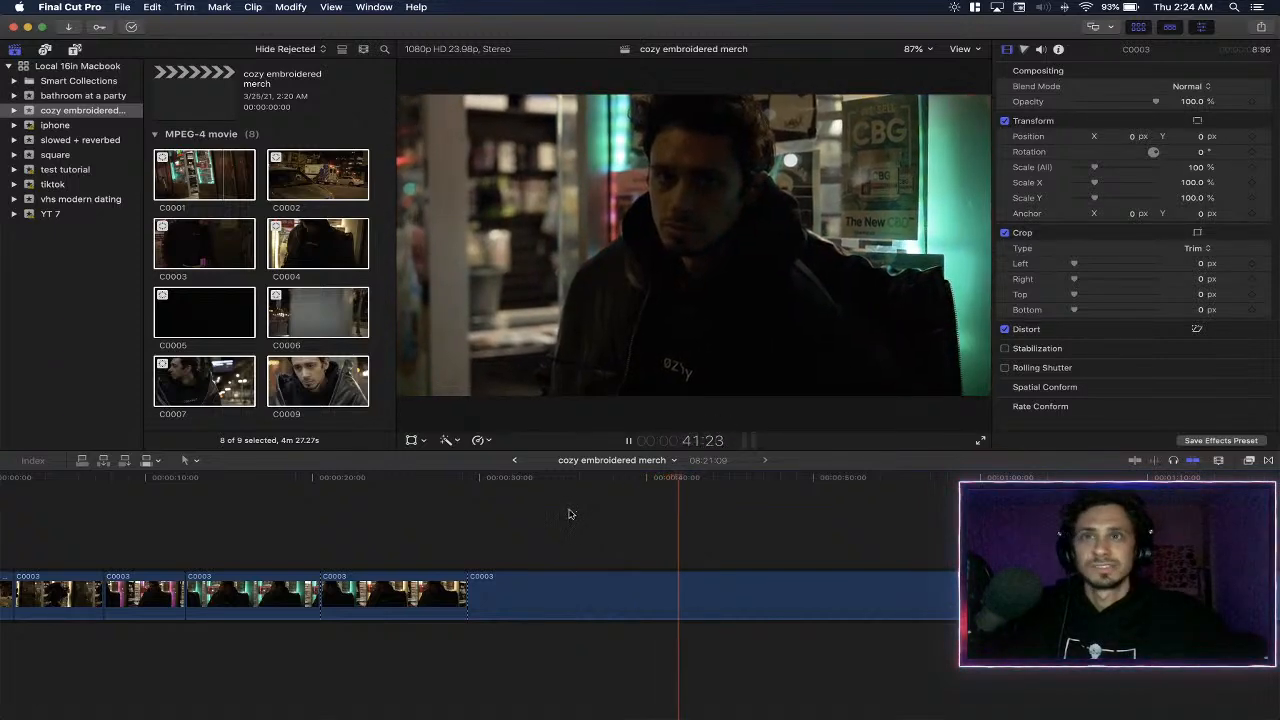
- Skim ahead through C0003, split it at about 1:04:07, and delete the stretch from the 29-second cut up to there
key(space)
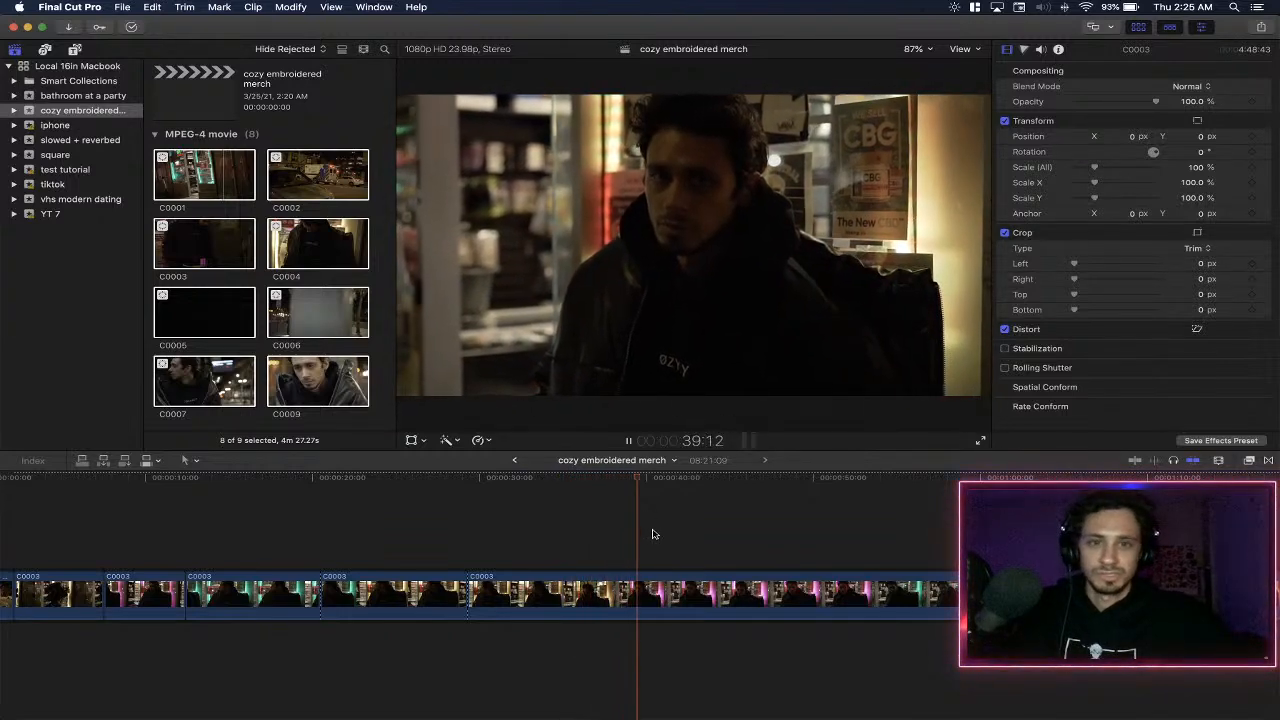
click(706, 520)
scroll(706, 520, right, 5)
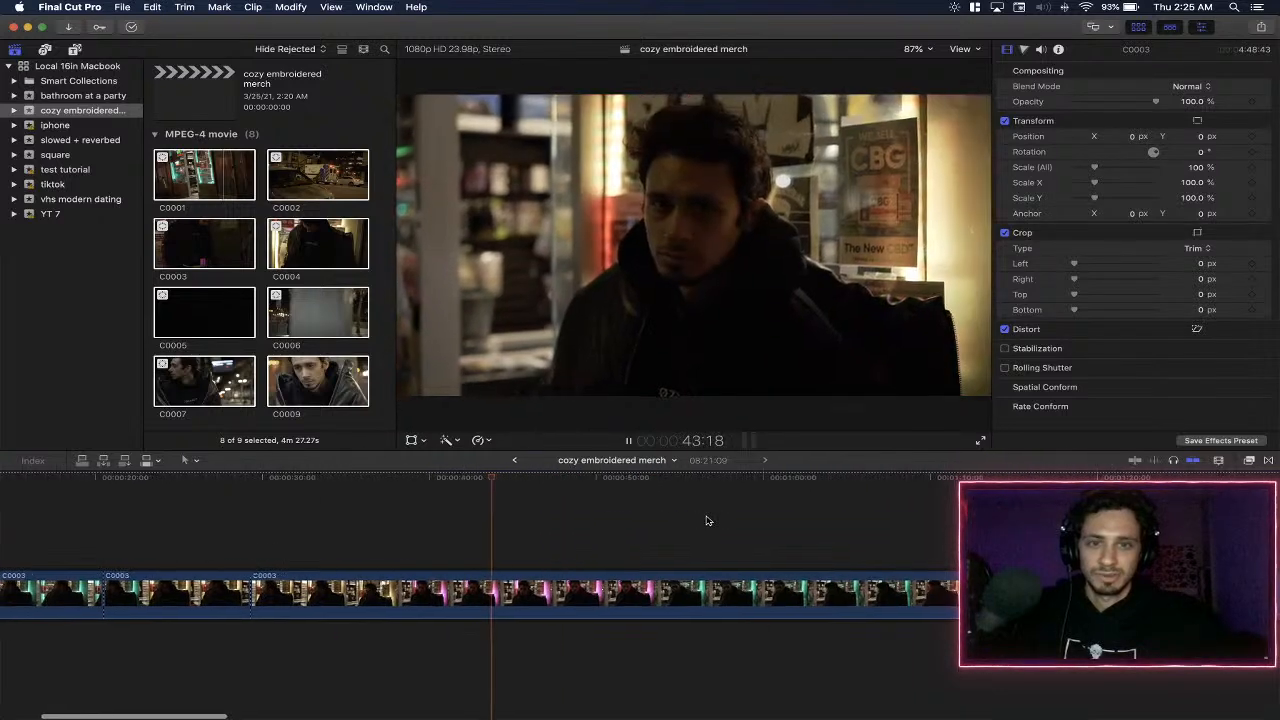
click(645, 520)
scroll(645, 520, right, 3)
scroll(620, 520, right, 4)
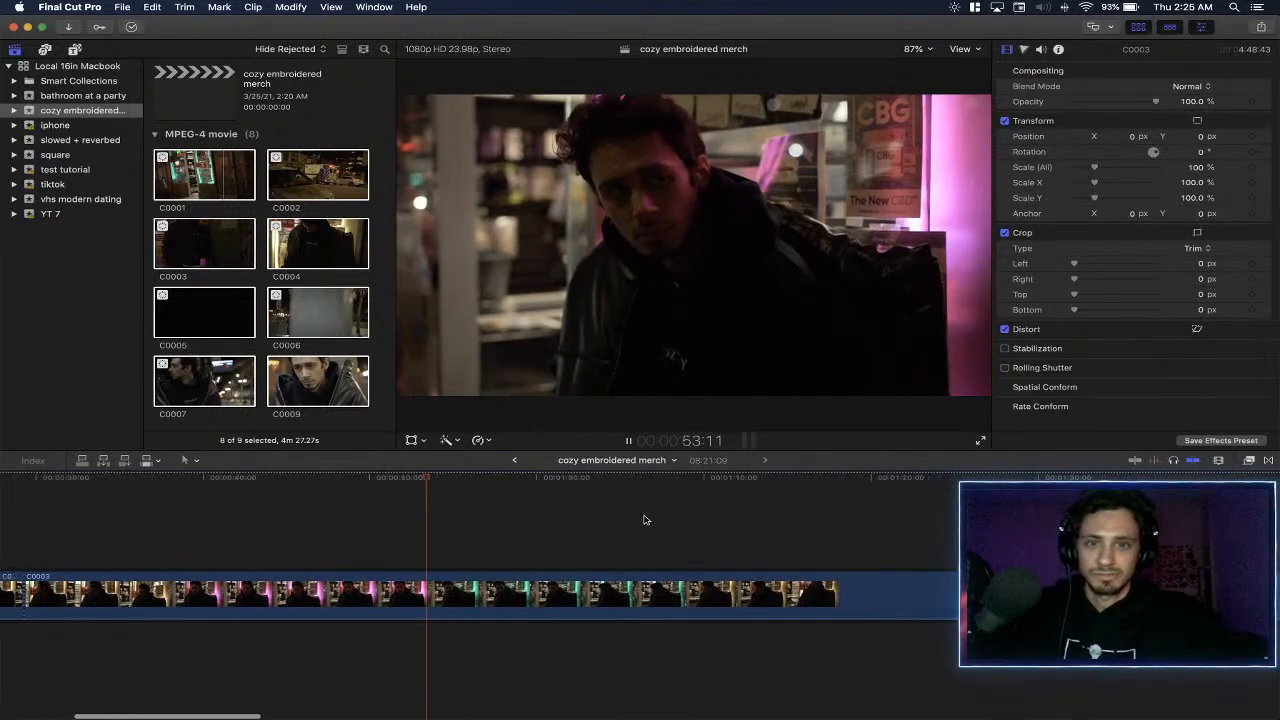
click(572, 520)
scroll(586, 520, right, 3)
key(space)
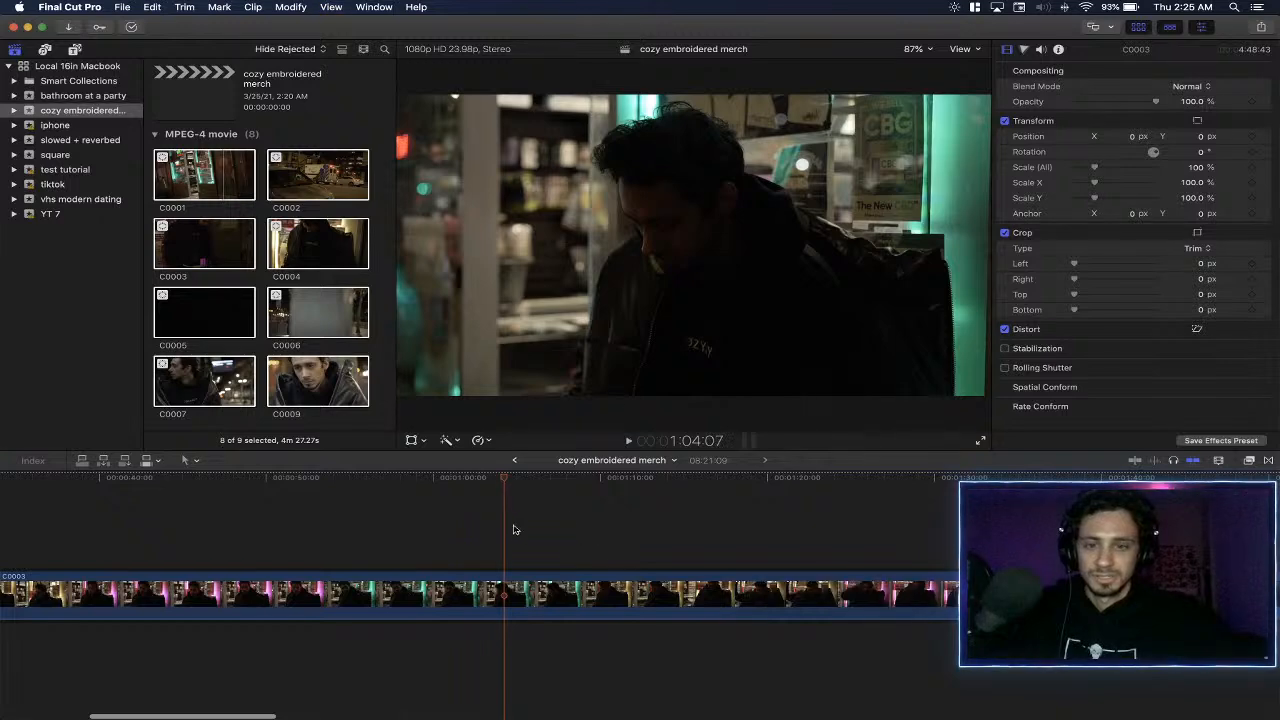
key(space)
click(505, 590)
key(a)
click(474, 588)
key(Delete)
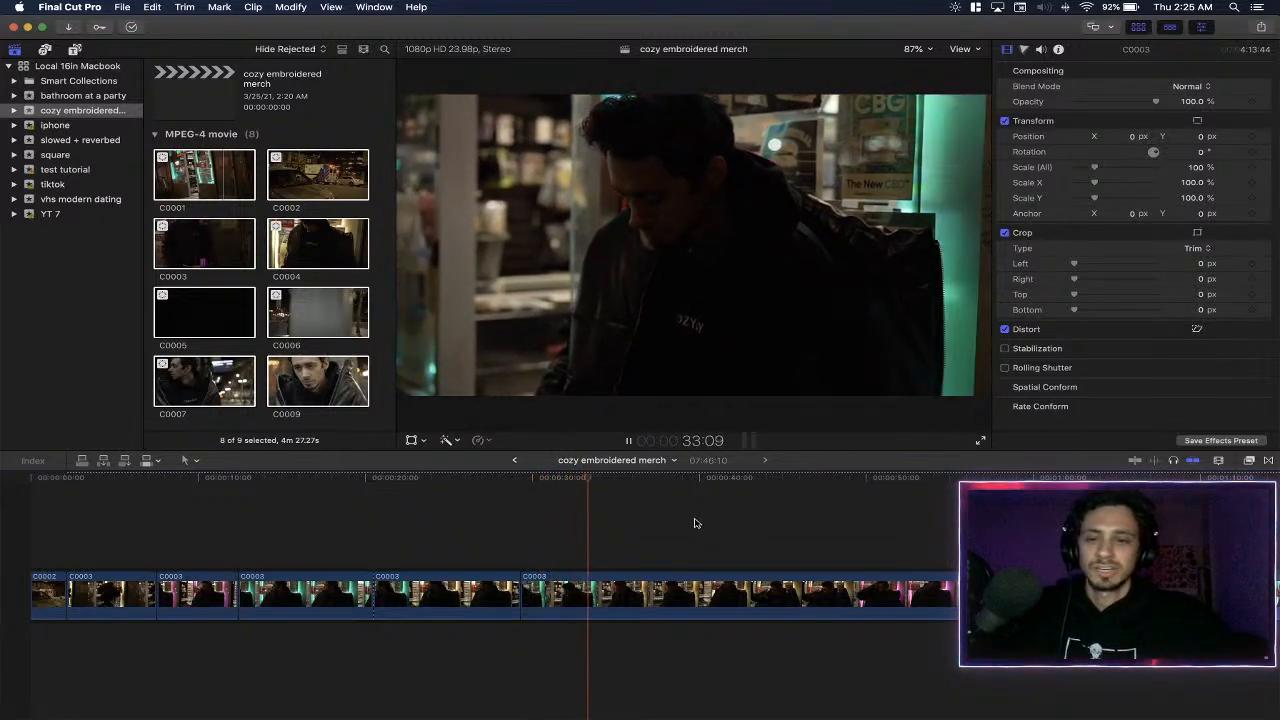
- Play C0003 from the 29-second cut and split it at about 38 seconds
click(524, 480)
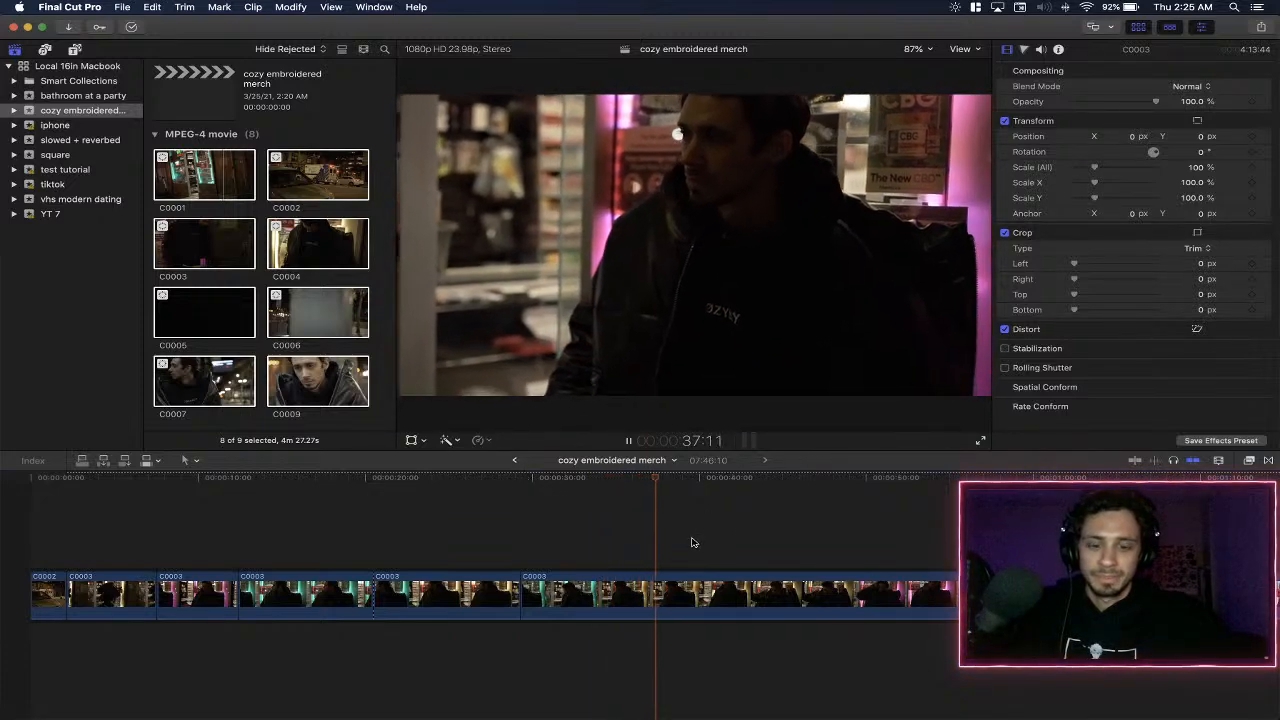
key(space)
key(b)
click(665, 598)
key(space)
key(a)
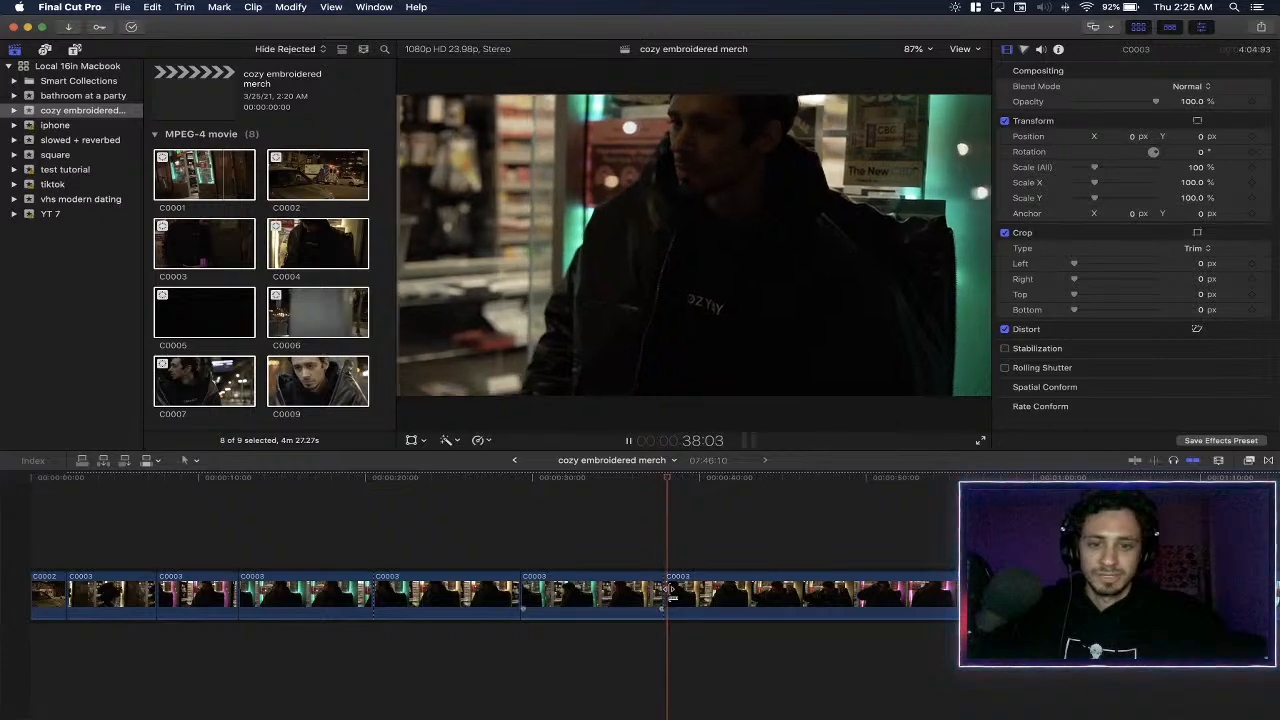
scroll(686, 565, right, 3)
scroll(684, 564, right, 3)
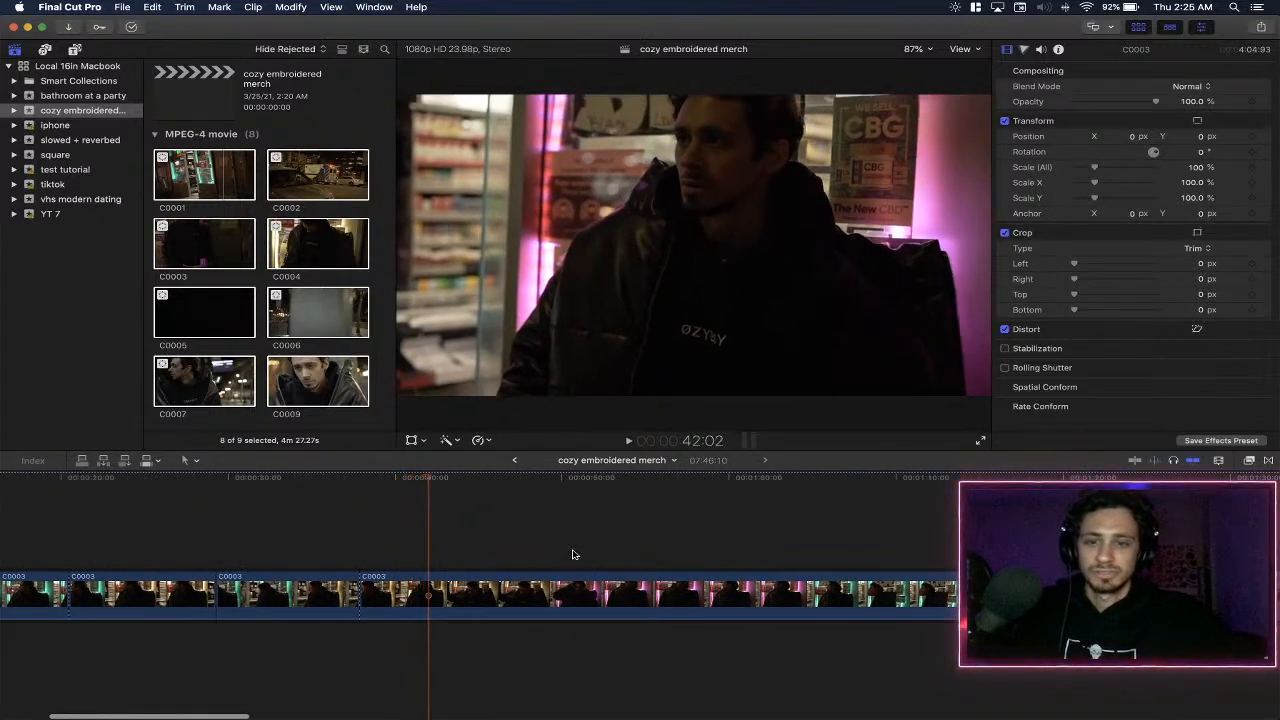
- Switch to Chrome and search Google for images of "id ego superego" in a new window
key(ctrl+Right)
key(super+n)
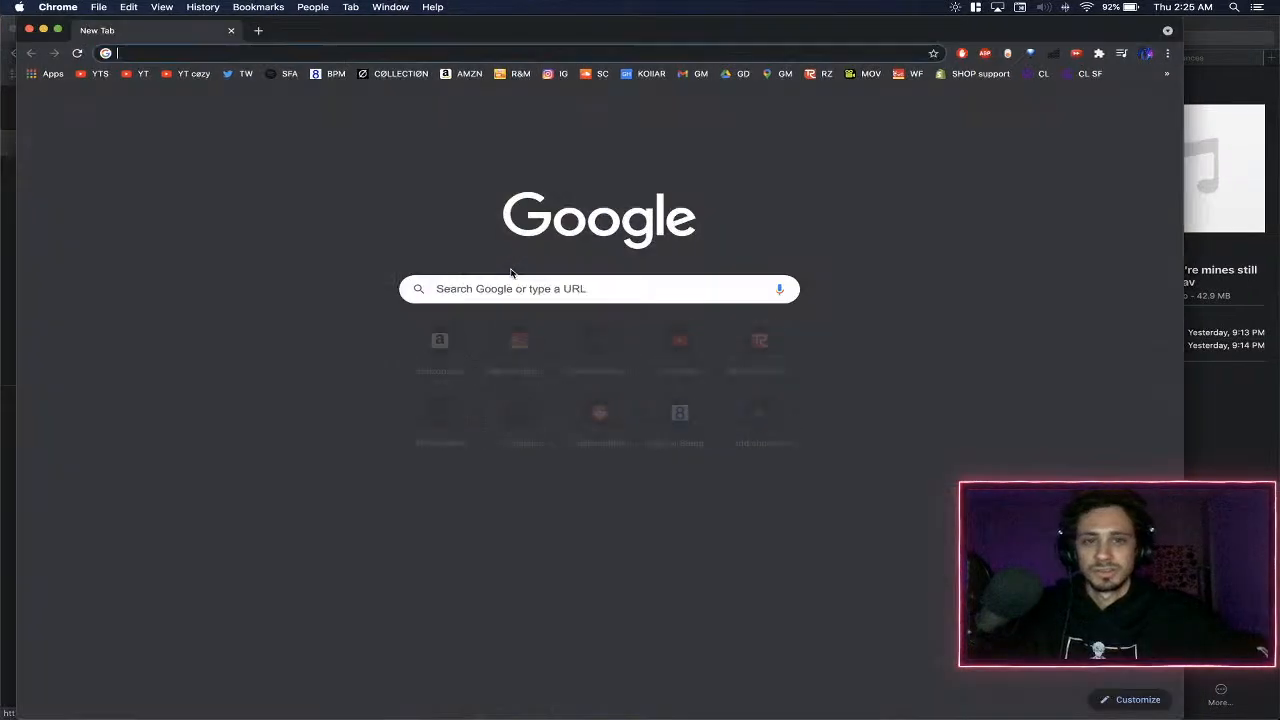
text(id ego)
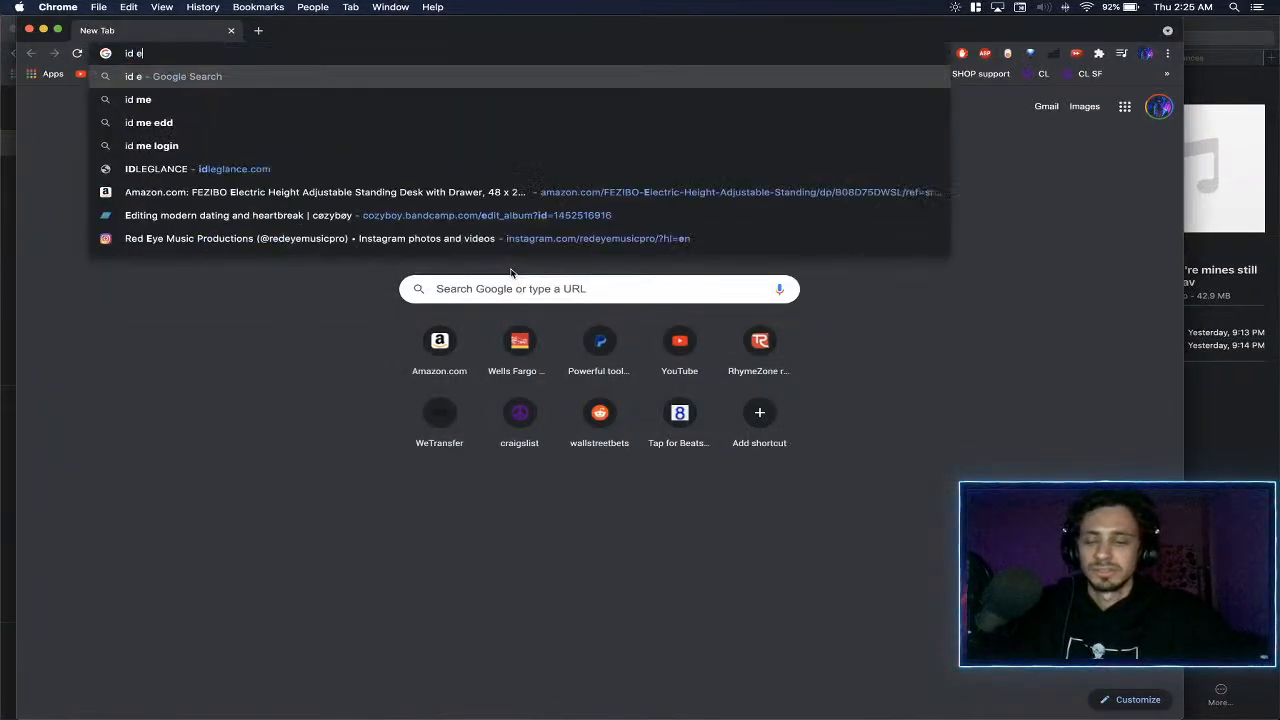
key(Down)
key(Return)
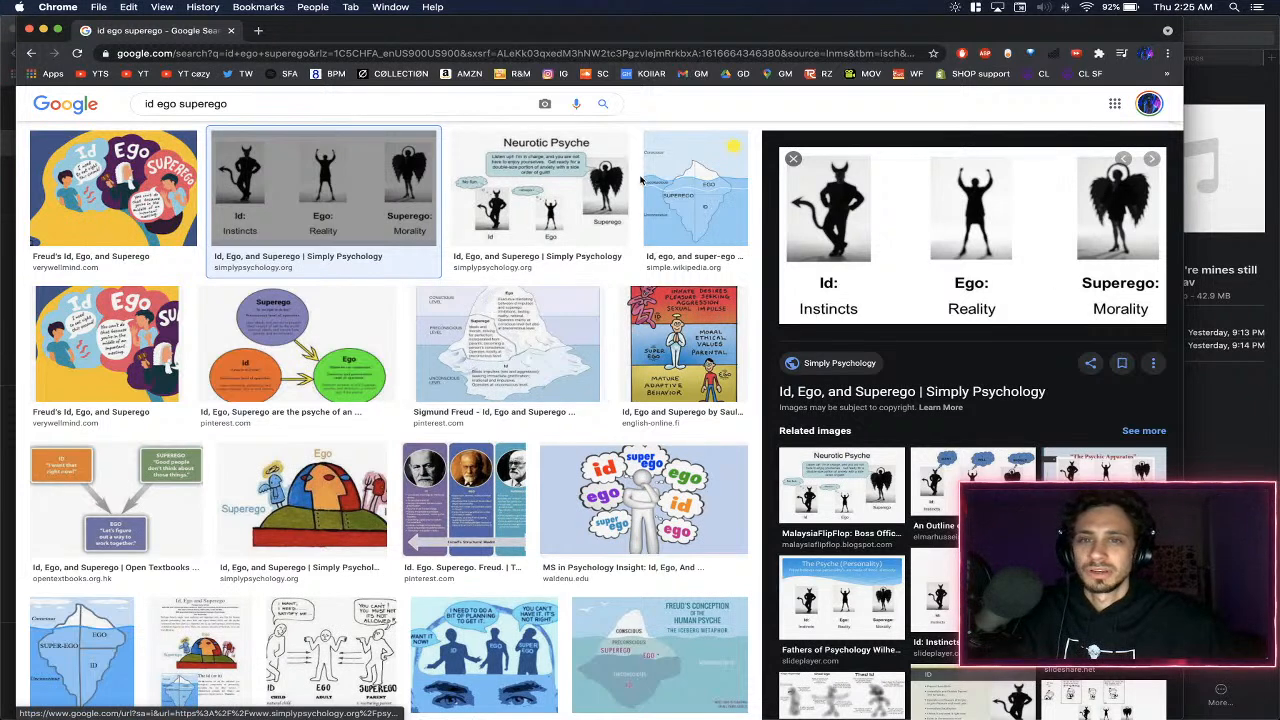
- Preview the "Neurotic Psyche" and iceberg diagrams in the image results and browse further results
click(572, 183)
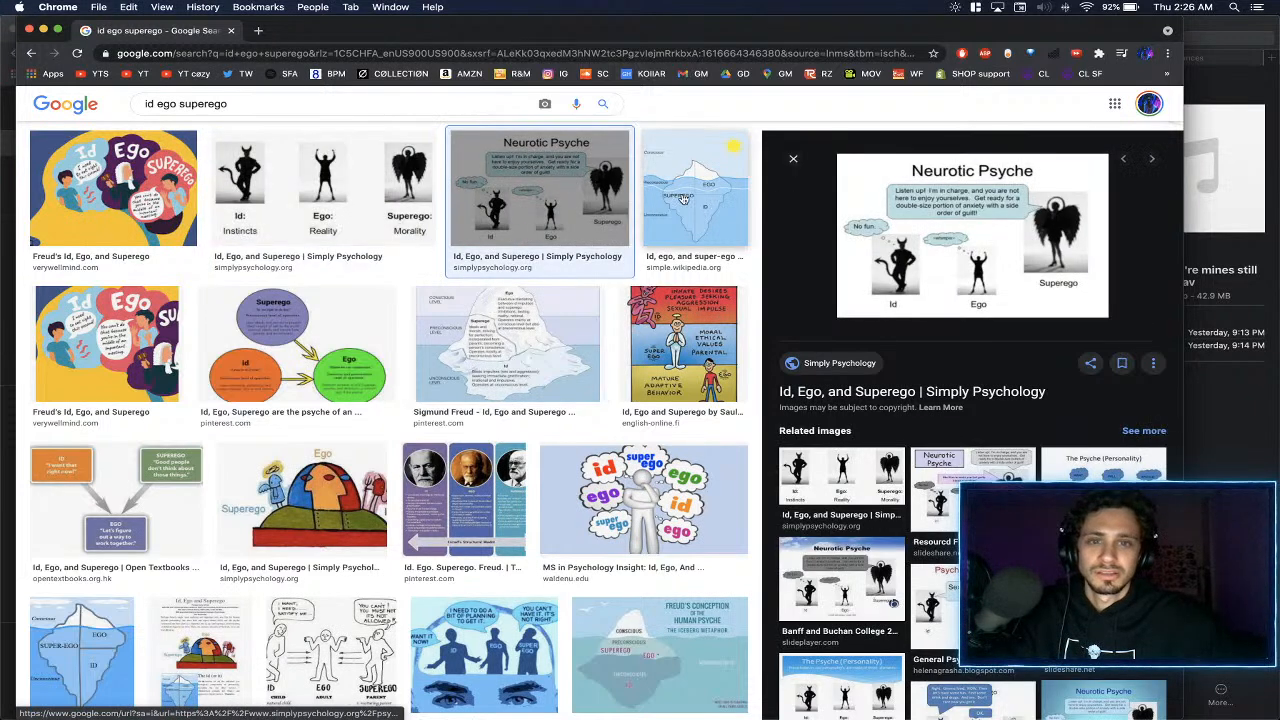
click(695, 187)
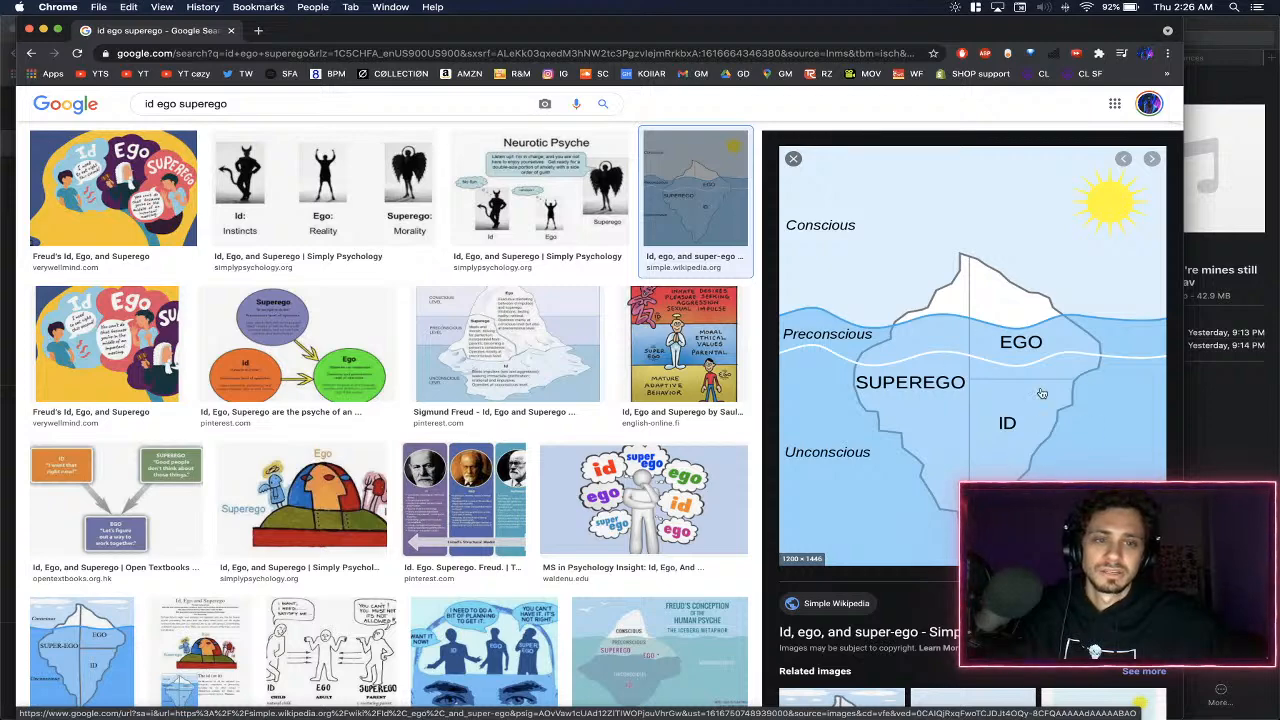
scroll(600, 300, down, 5)
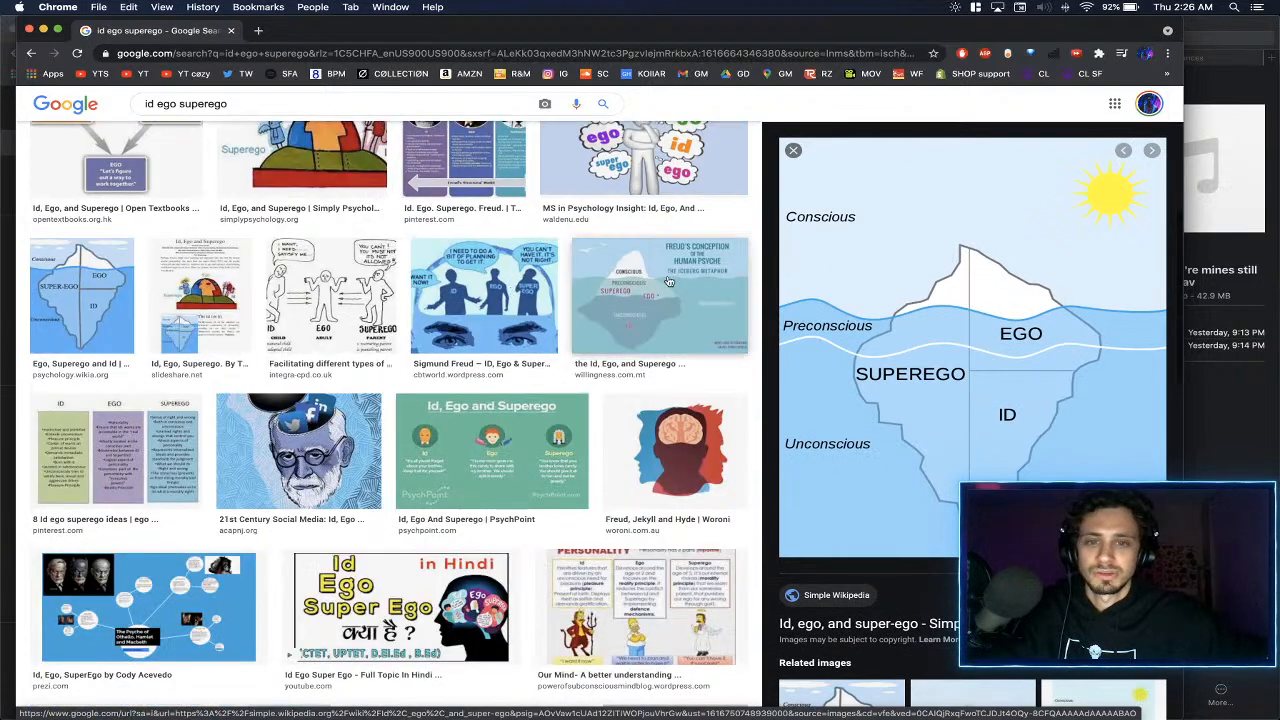
- Preview the Freud iceberg metaphor and the "I want that right now!" id/superego/ego diagram, and browse further image results
click(613, 280)
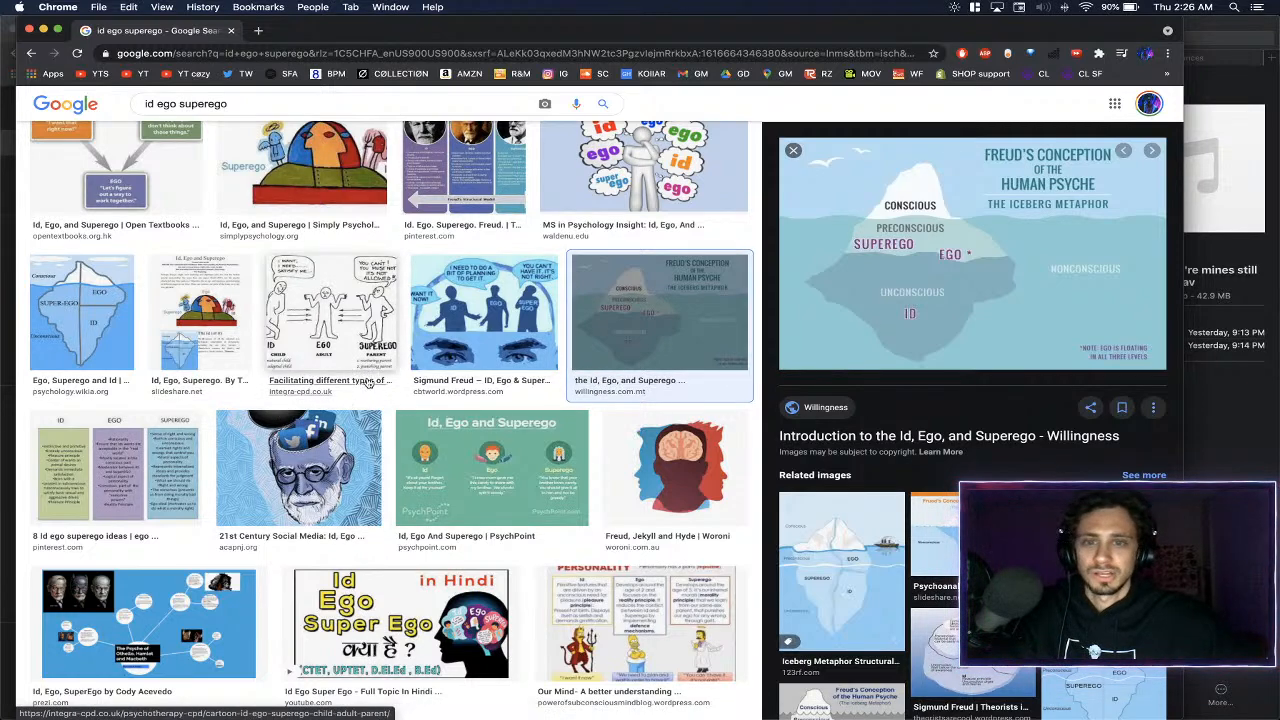
scroll(472, 393, up, 3)
scroll(472, 393, up, 2)
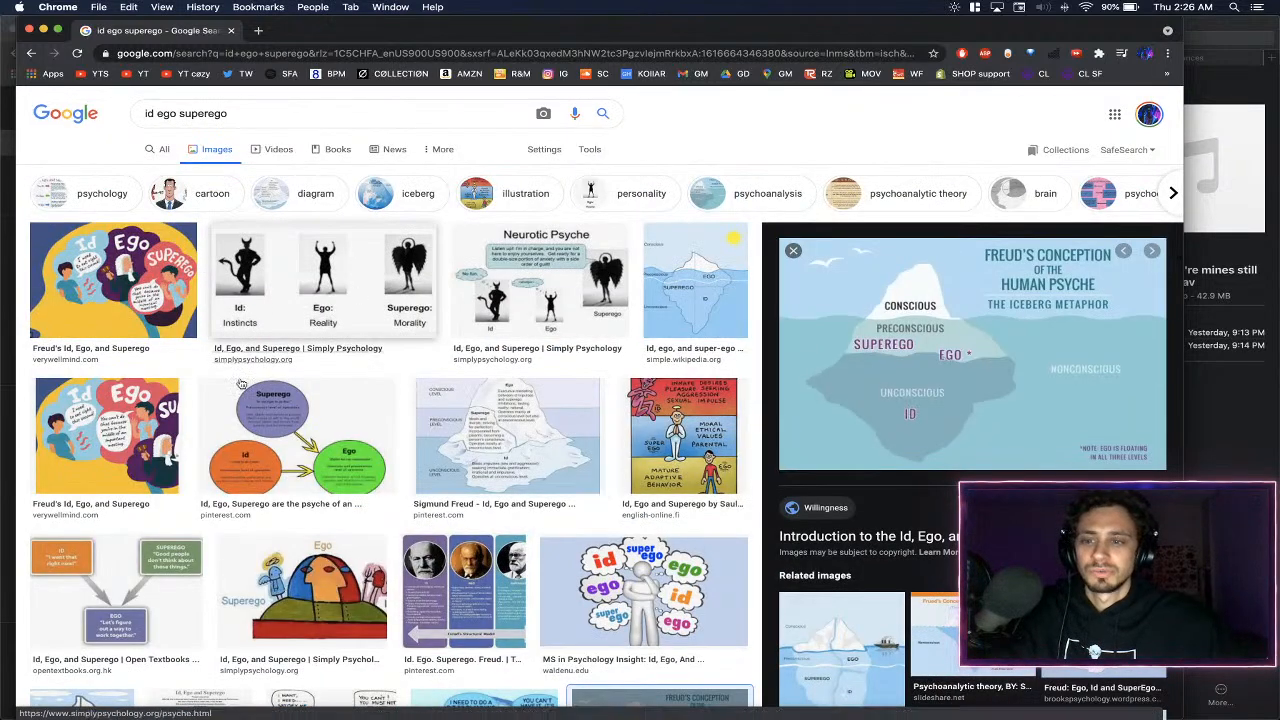
click(115, 590)
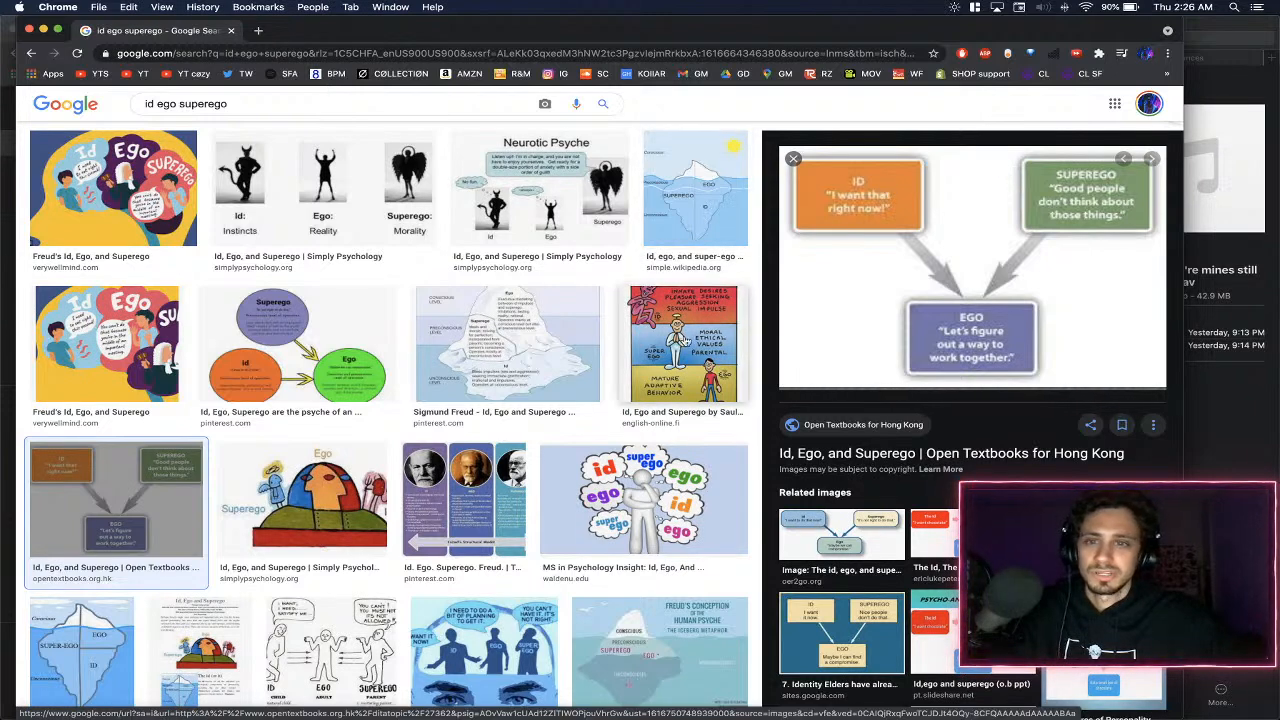
scroll(636, 326, down, 5)
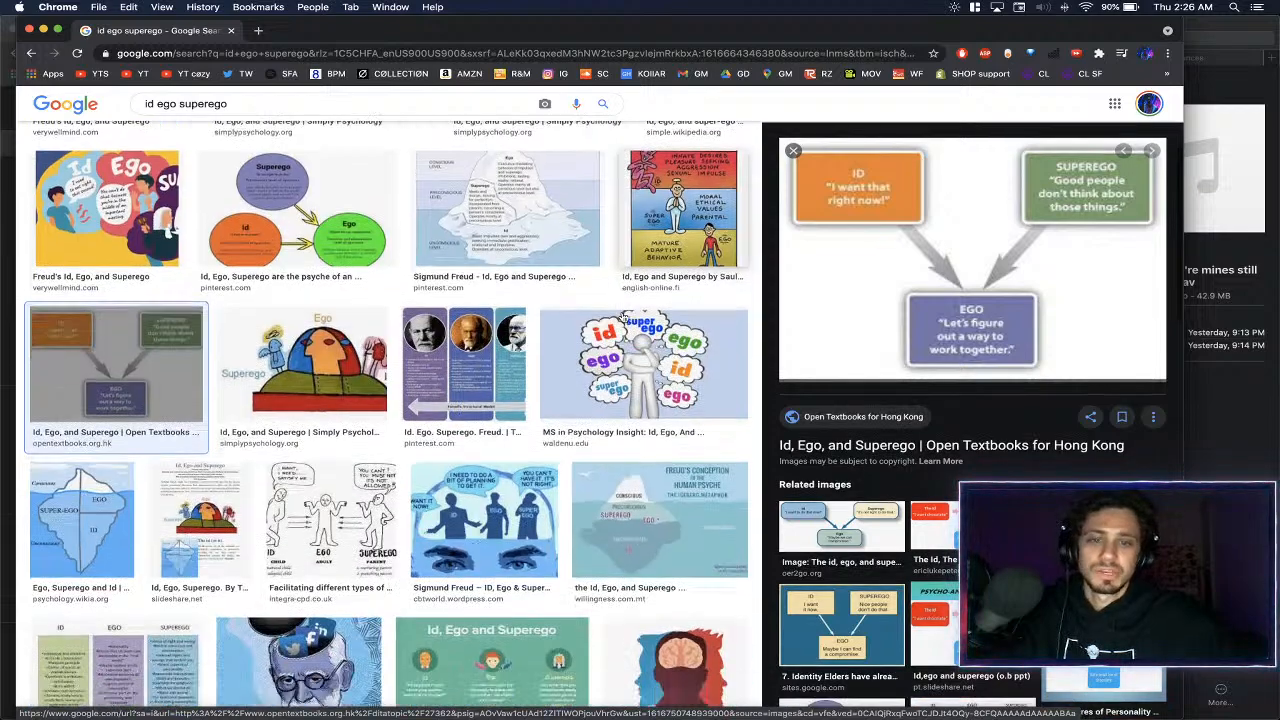
scroll(622, 311, down, 1)
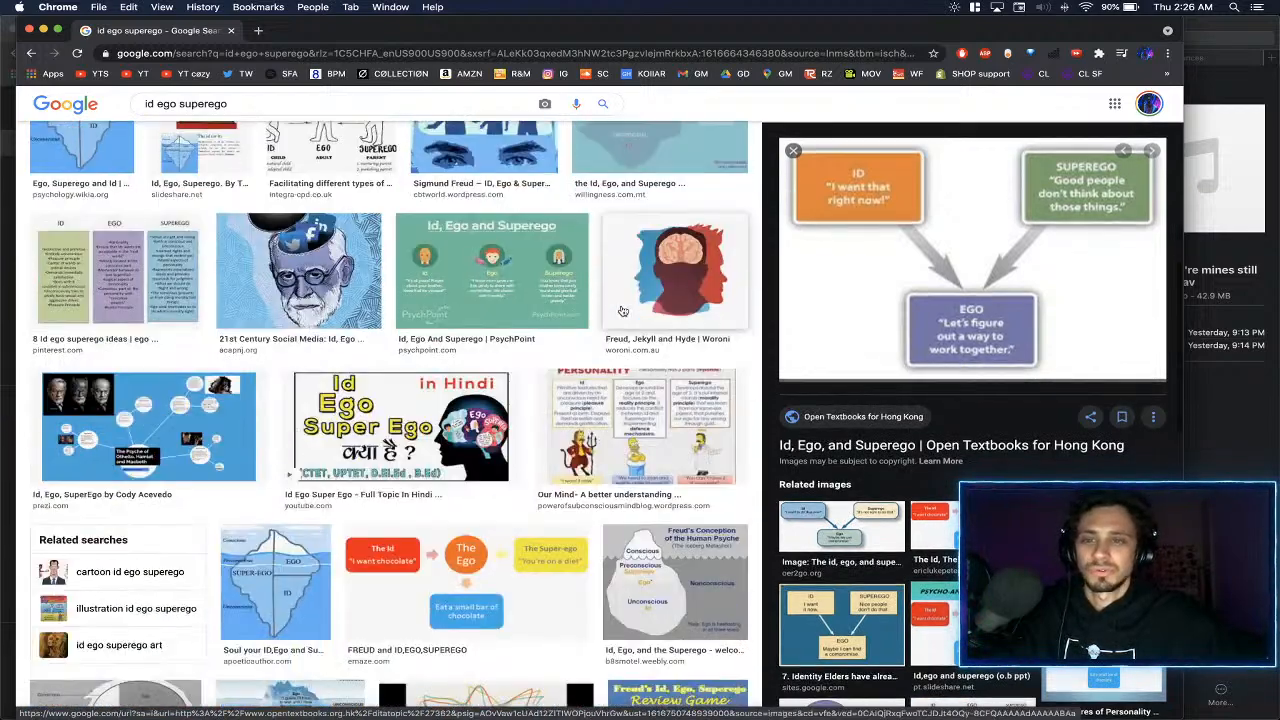
scroll(622, 311, down, 8)
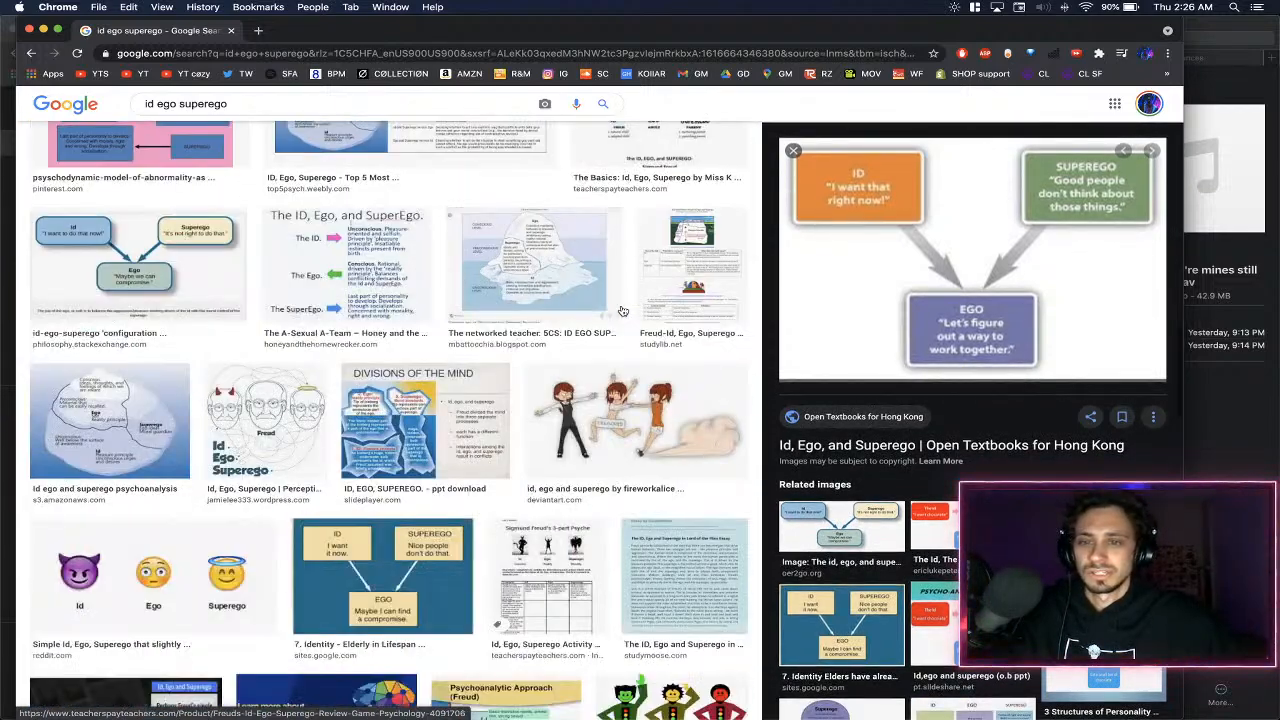
- Preview the emoji version of Id, Ego and Superego from Reddit and look over the surrounding image results
click(150, 575)
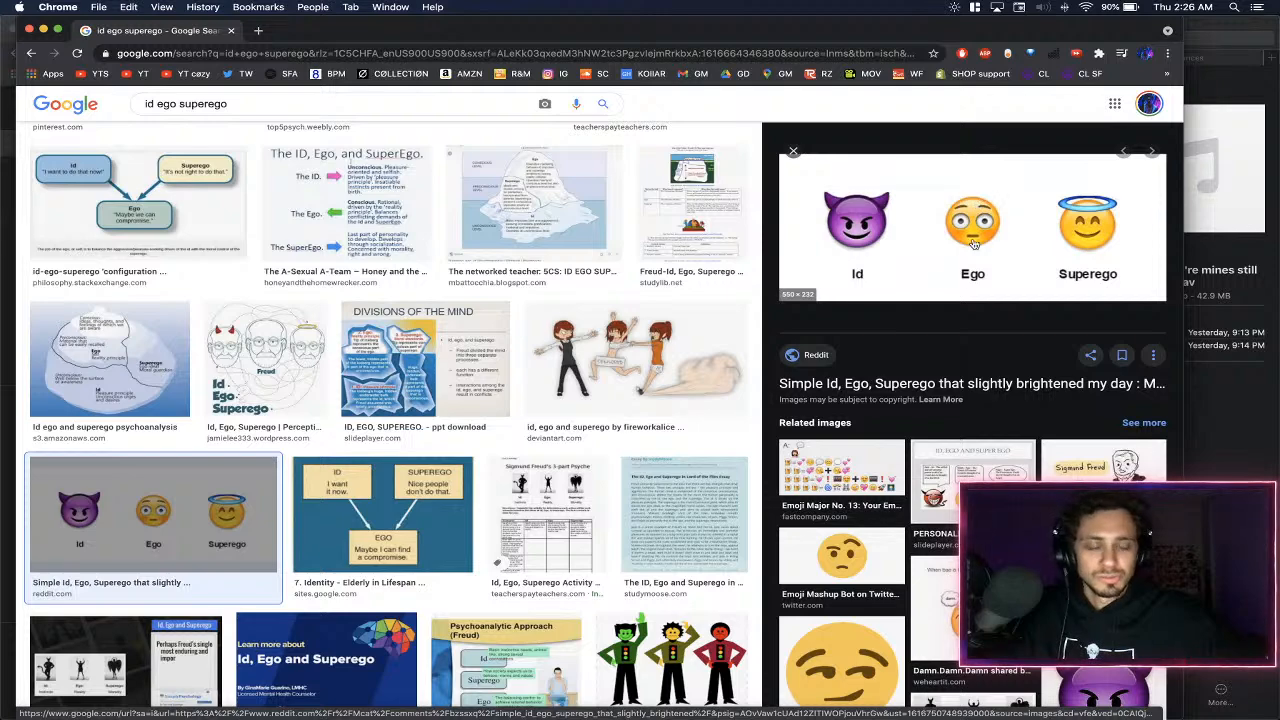
scroll(800, 370, down, 5)
scroll(796, 369, up, 5)
scroll(707, 363, down, 5)
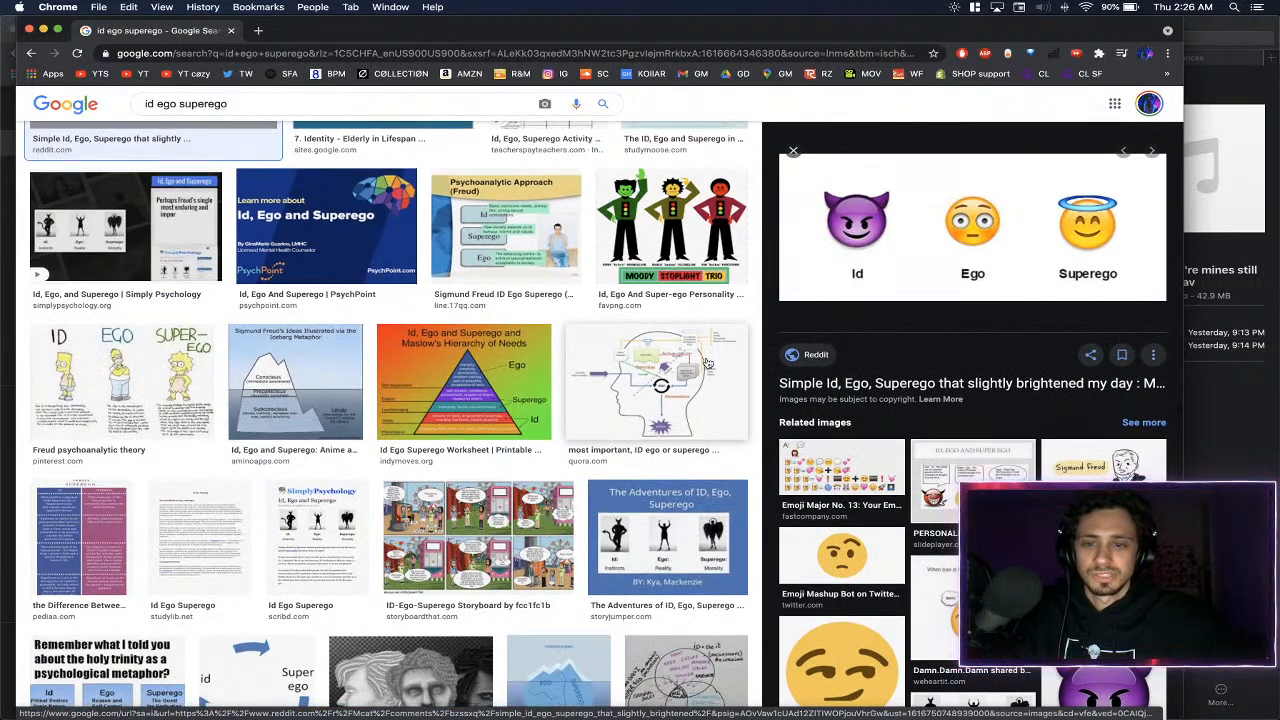
scroll(700, 365, up, 10)
scroll(688, 373, up, 10)
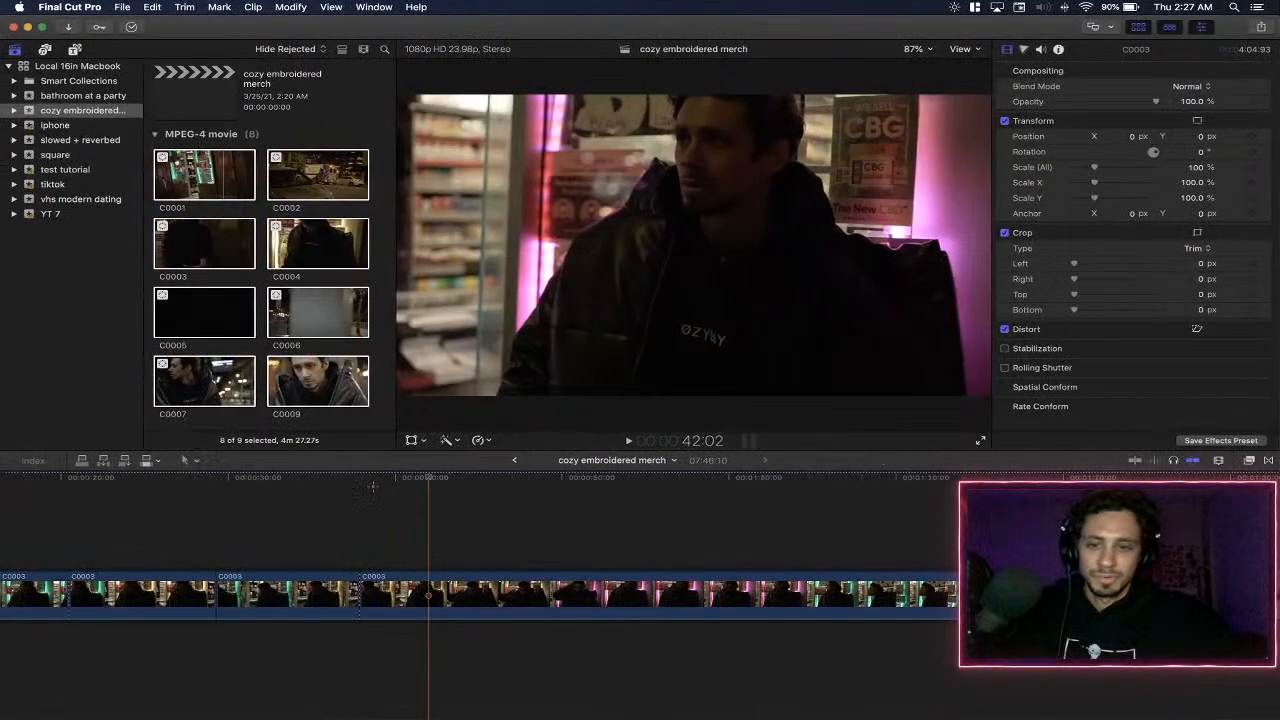
- Switch to Final Cut Pro and review C0003 from about 42 seconds to about 1:32, playing it and skipping ahead
key(space)
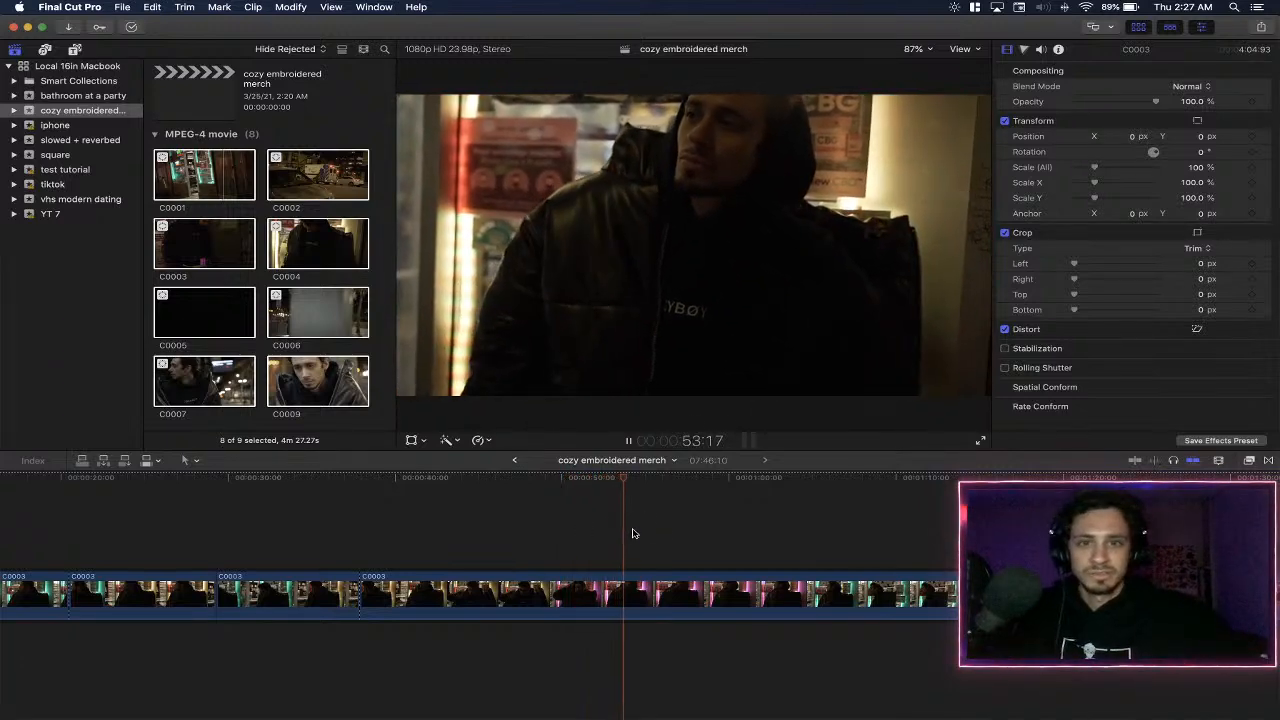
click(568, 487)
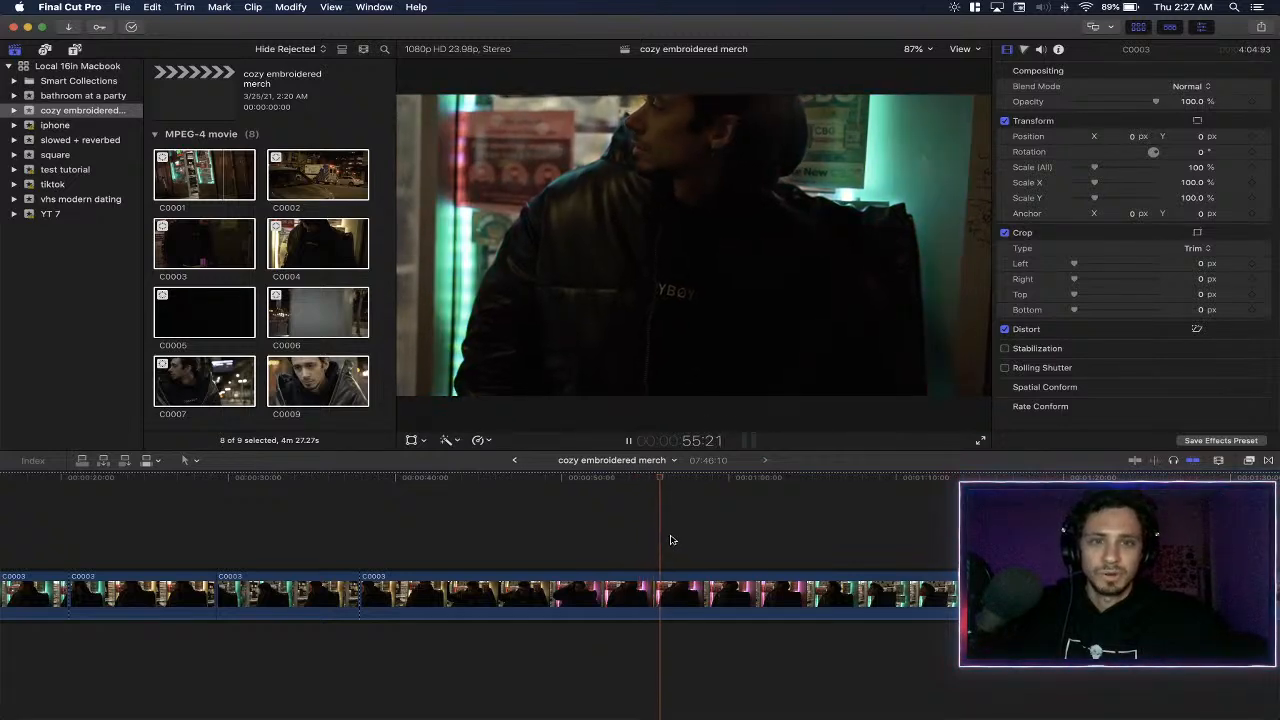
key(space)
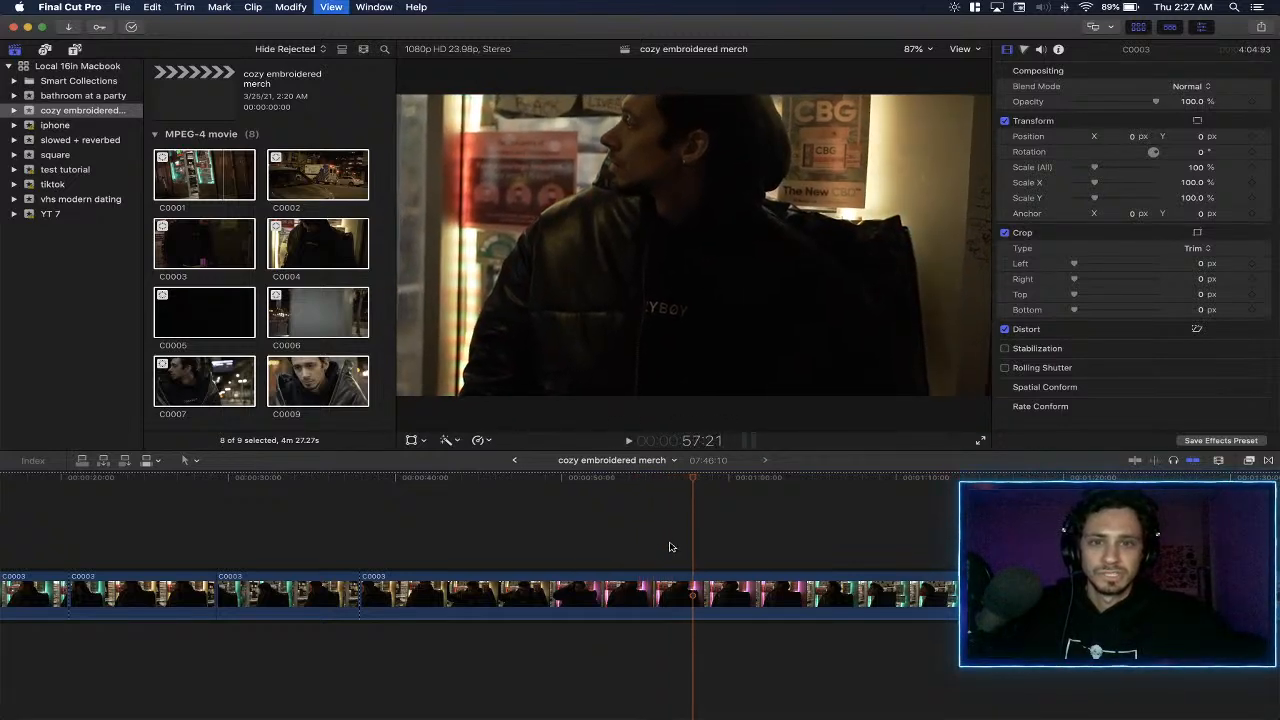
scroll(705, 557, right, 5)
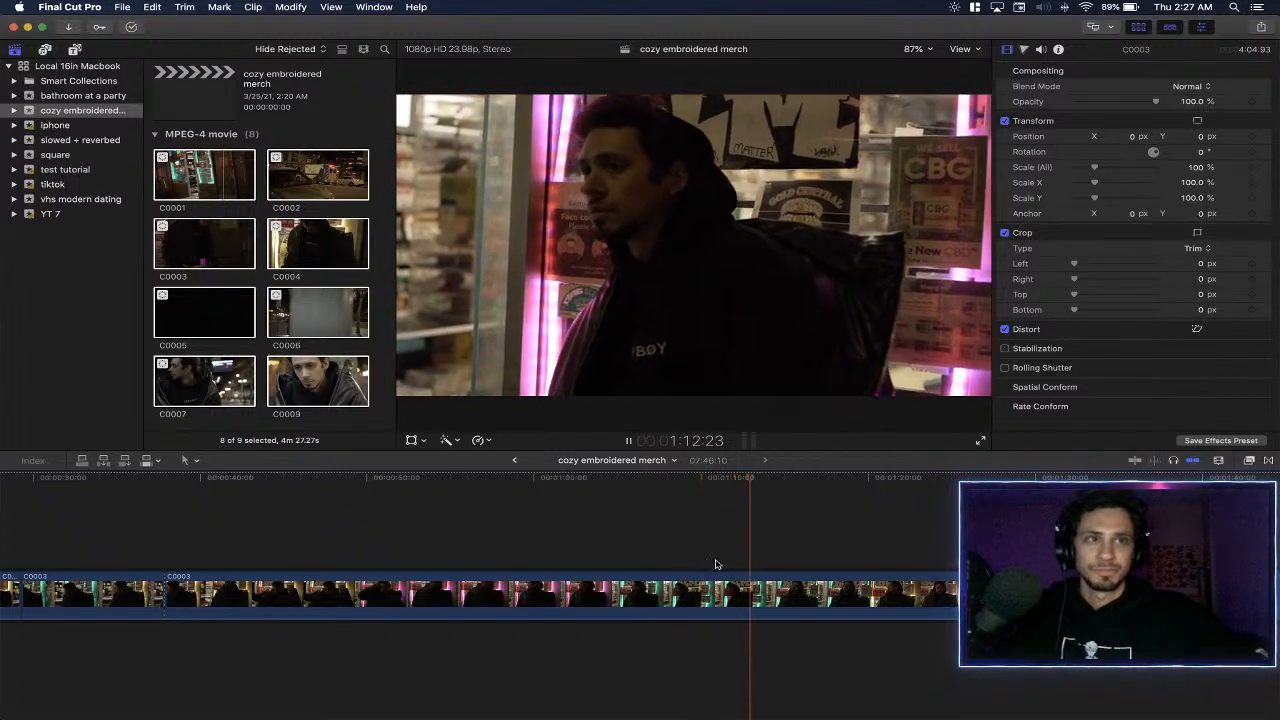
scroll(783, 530, right, 5)
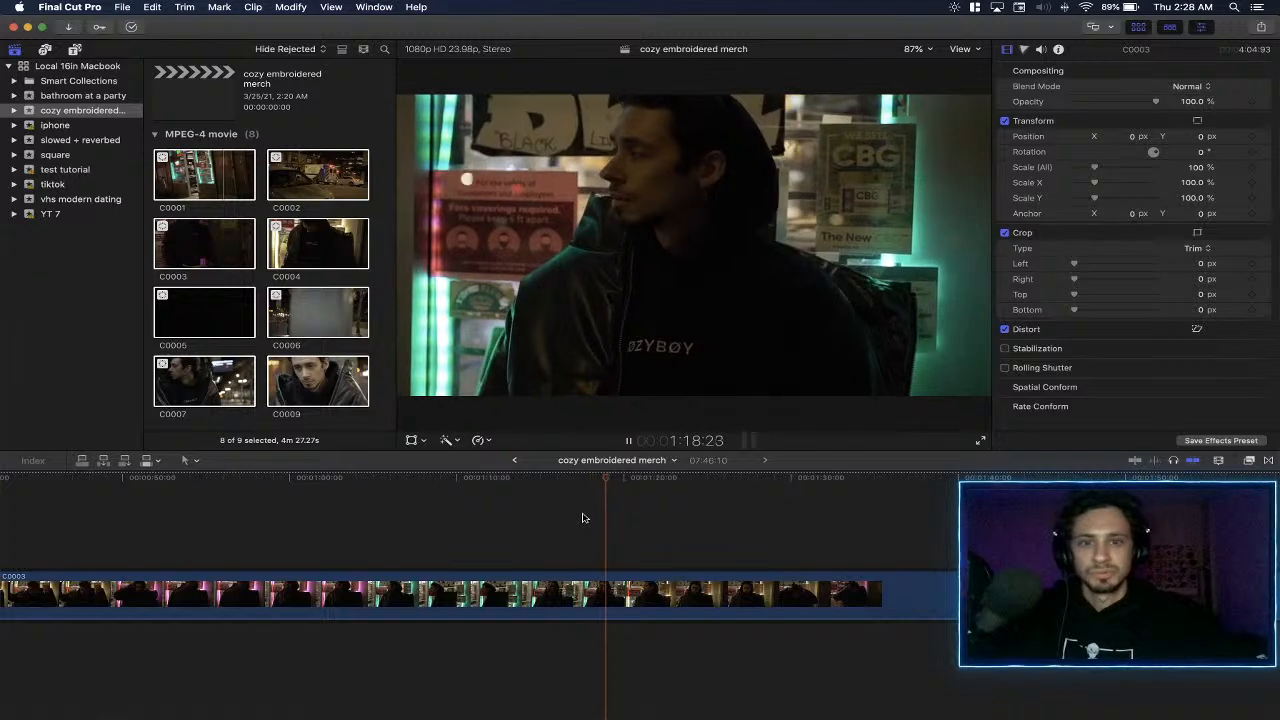
scroll(620, 537, right, 3)
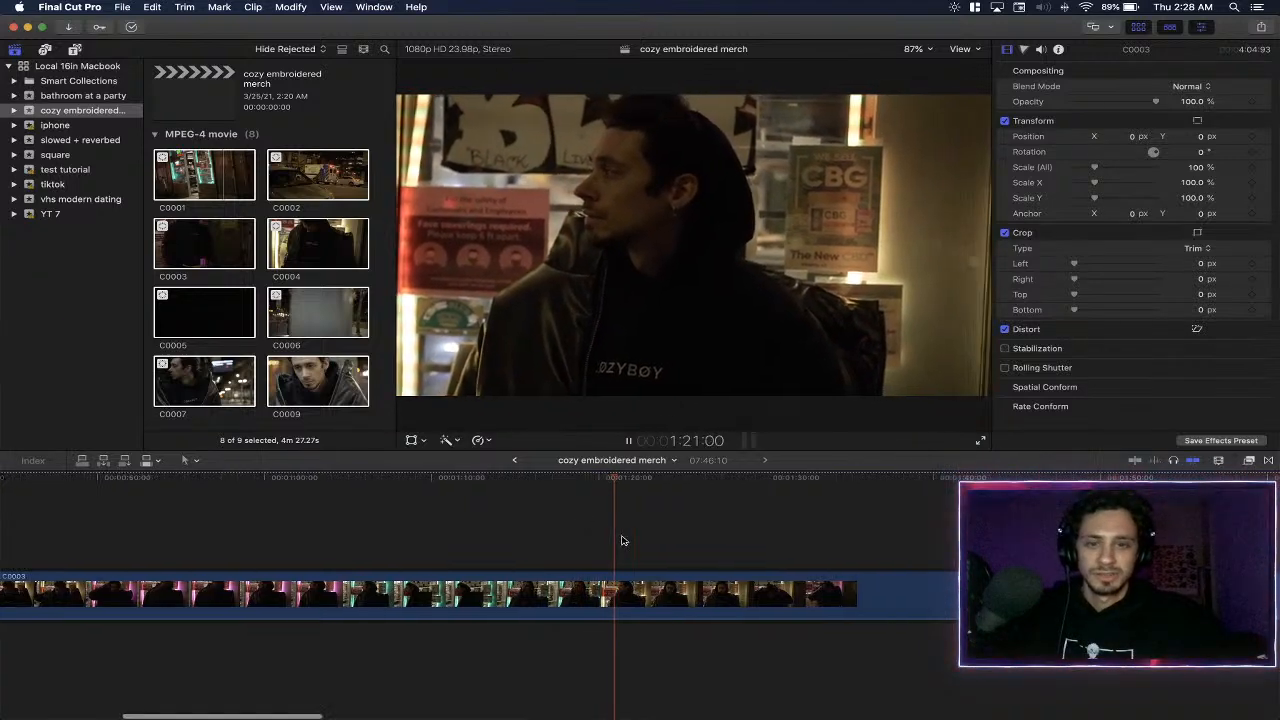
click(672, 516)
scroll(674, 517, right, 15)
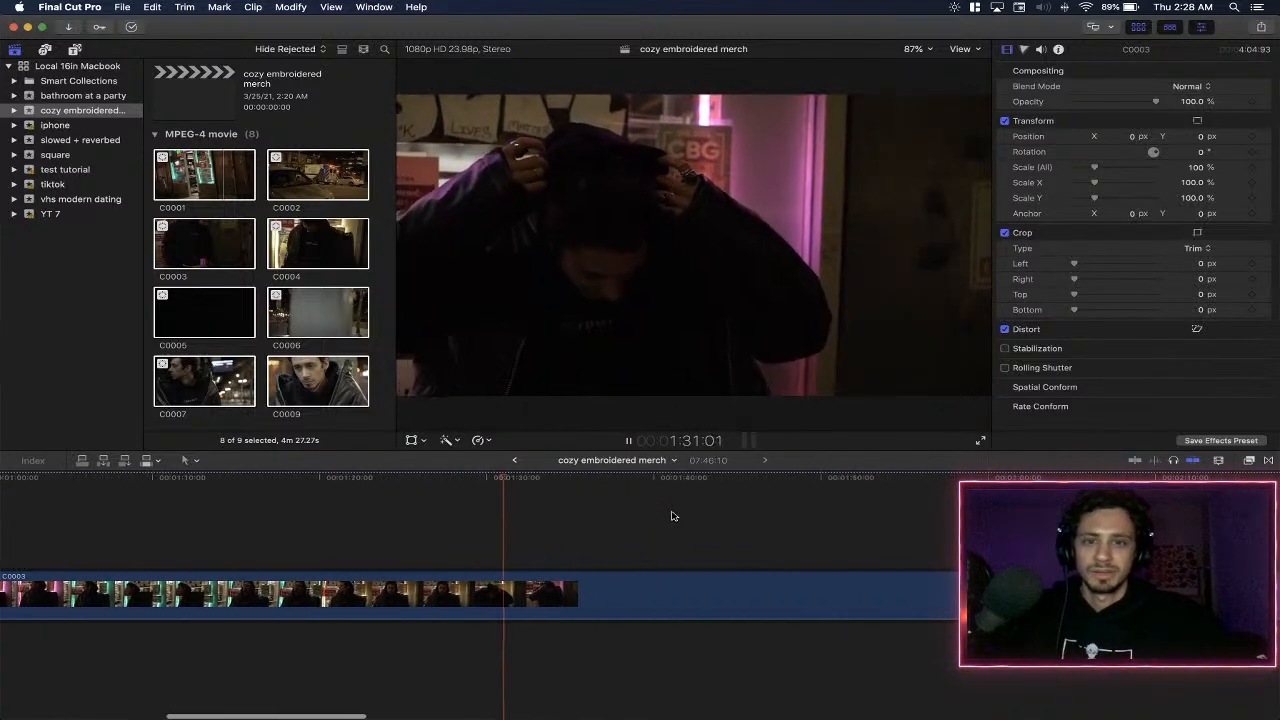
key(super+minus)
key(super+minus)
key(super+minus)
key(space)
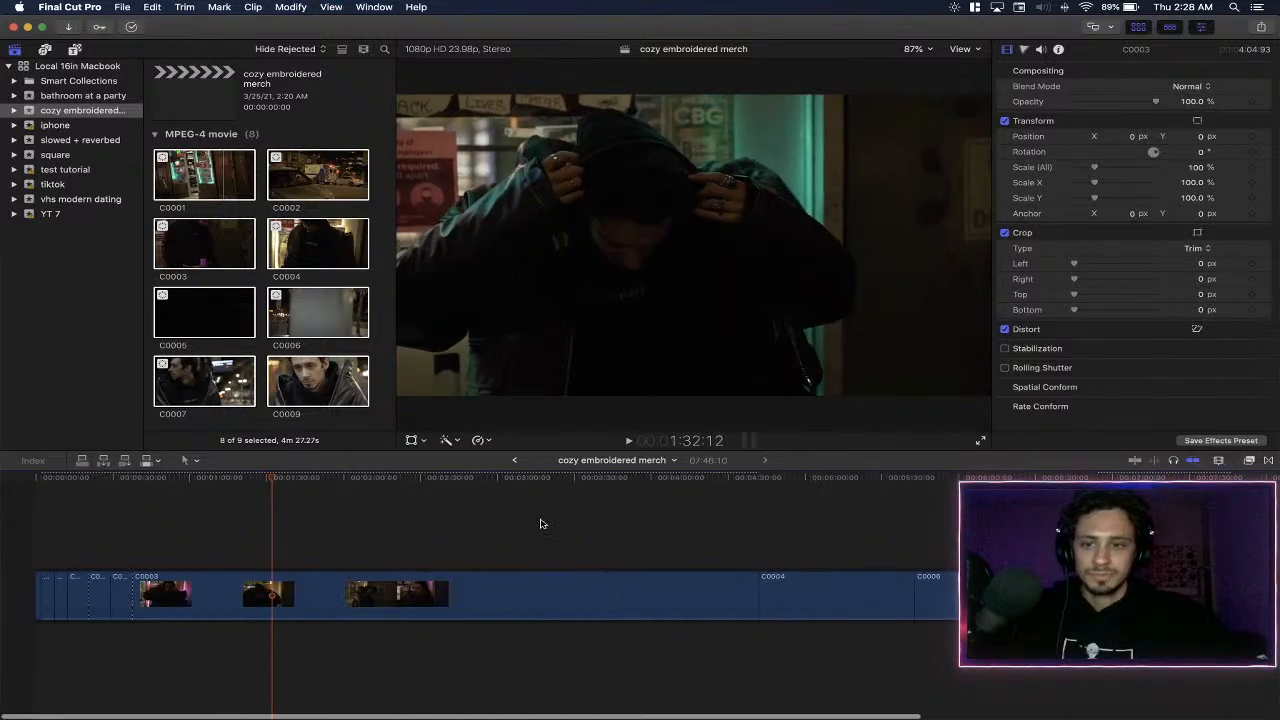
- Slow clip C0004 to a custom speed rate of 20% and place the playhead at the clip's start
click(773, 522)
click(842, 578)
scroll(842, 582, right, 5)
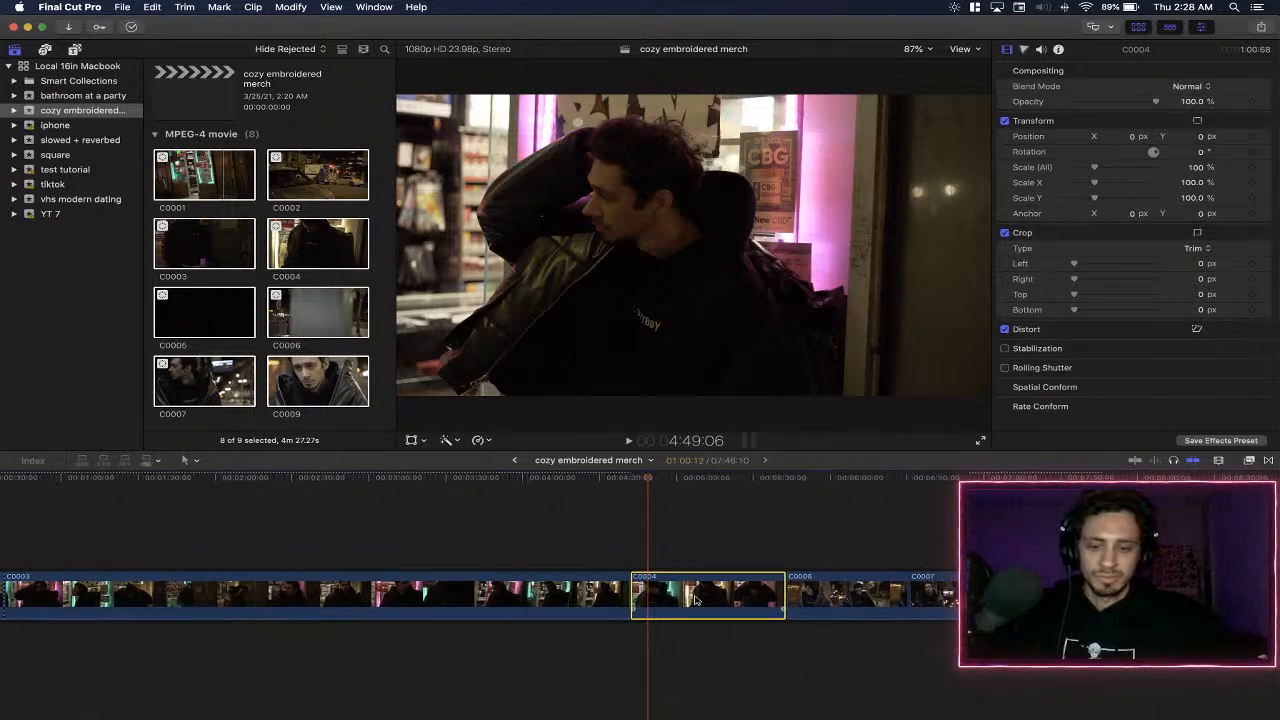
key(super+r)
click(733, 568)
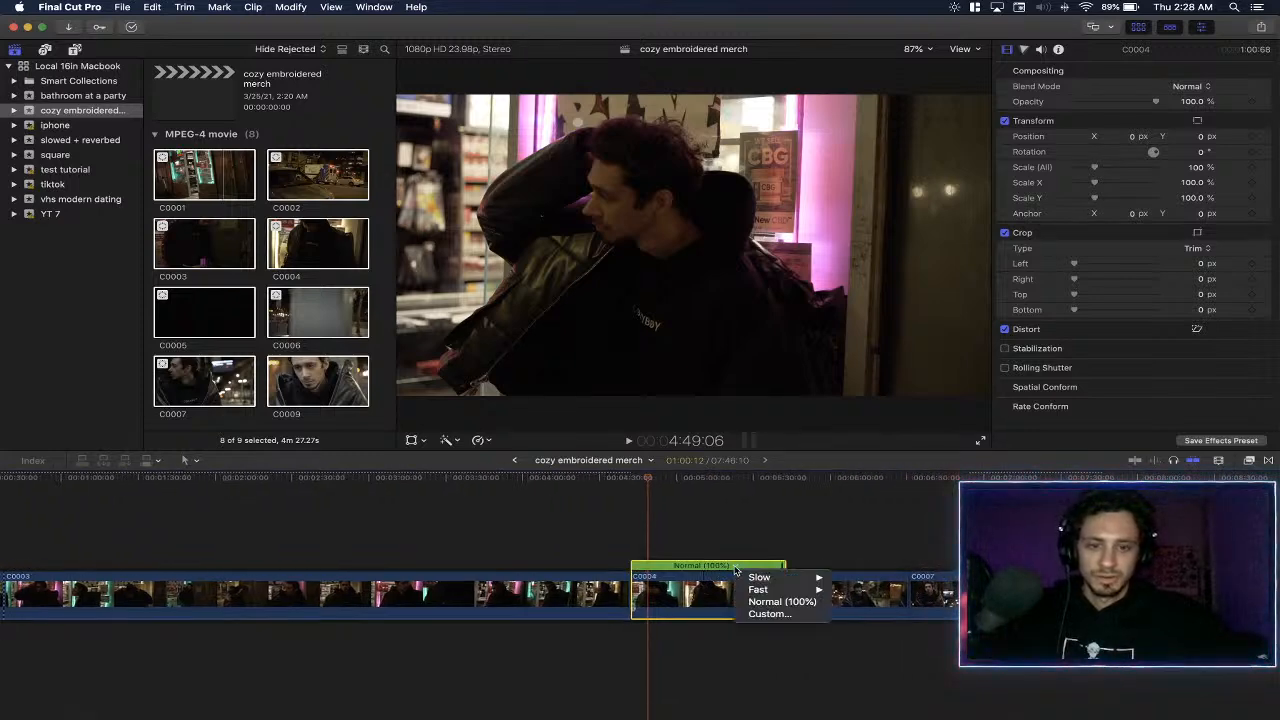
click(783, 614)
text(20)
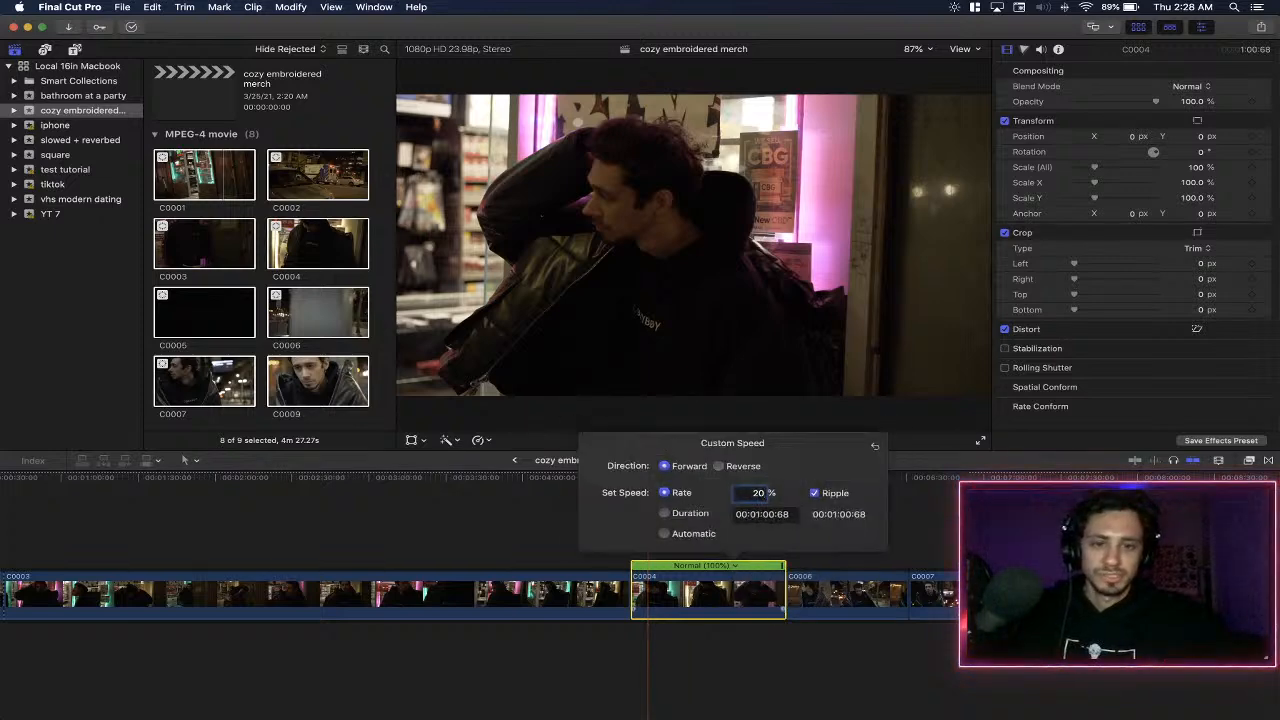
key(Return)
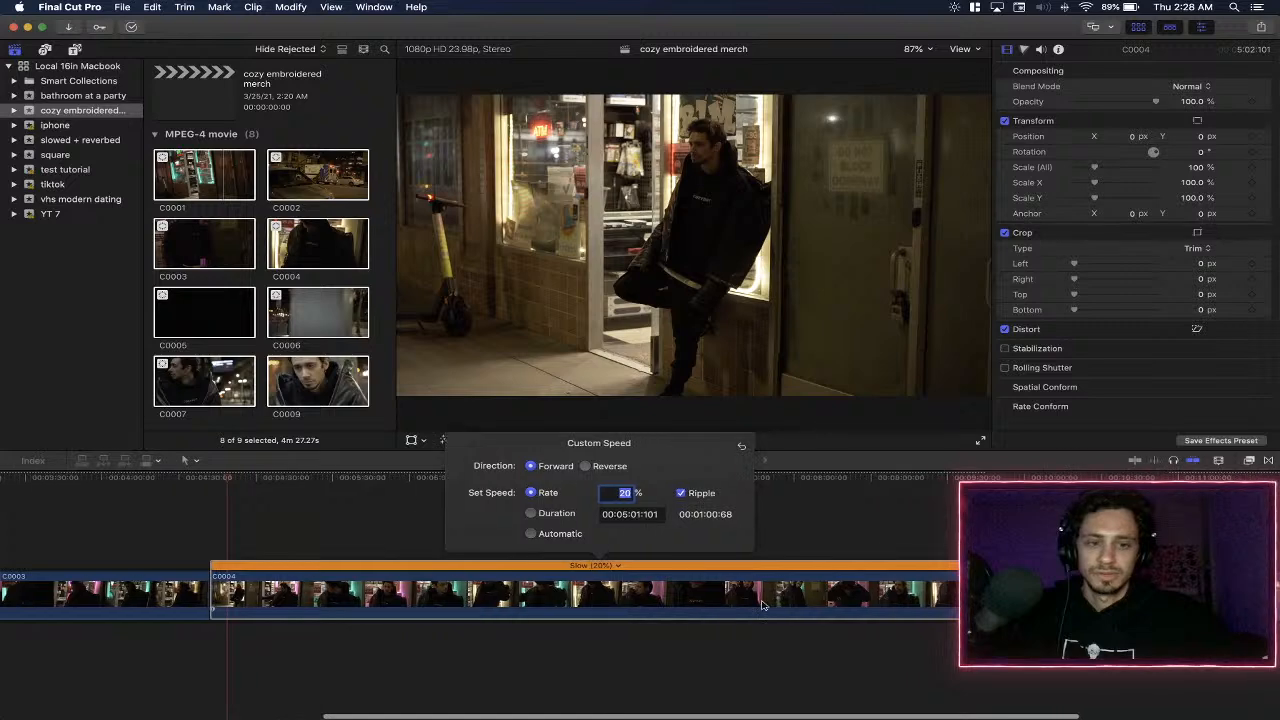
click(273, 482)
key(l)
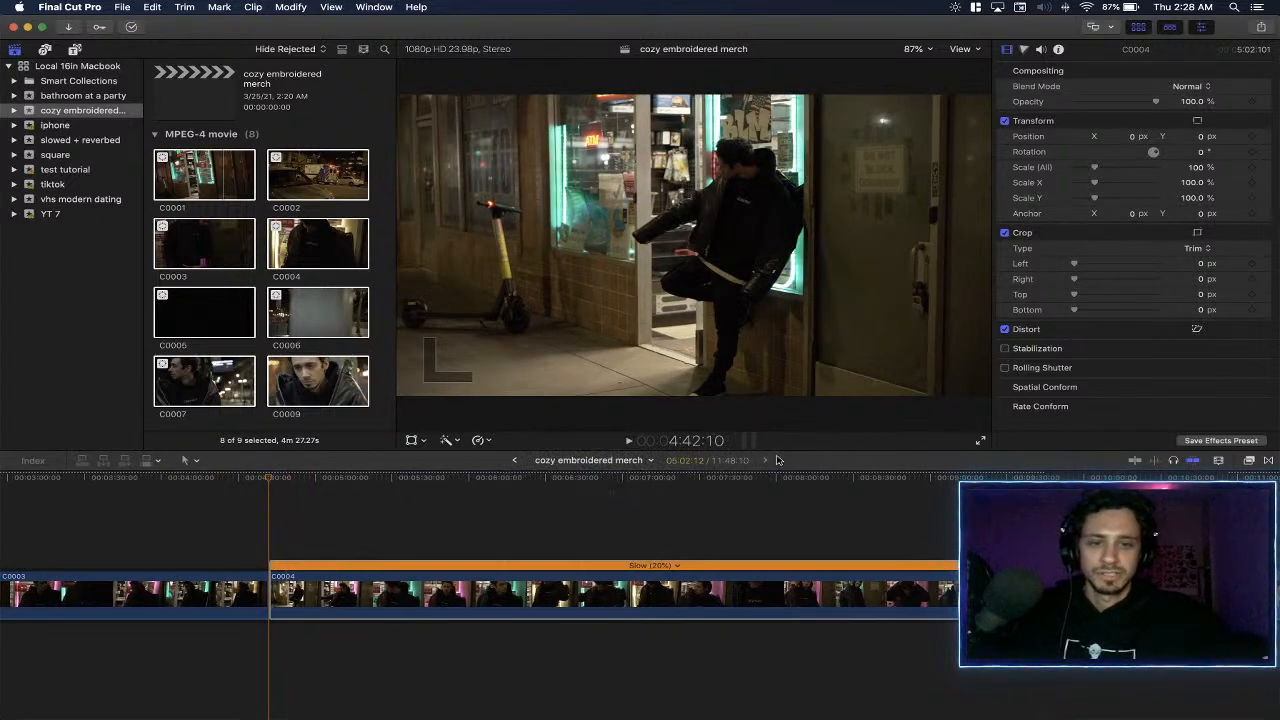
- Hide the media browser, keep the inspector shown, and enlarge the viewer by making the timeline area shorter
click(17, 49)
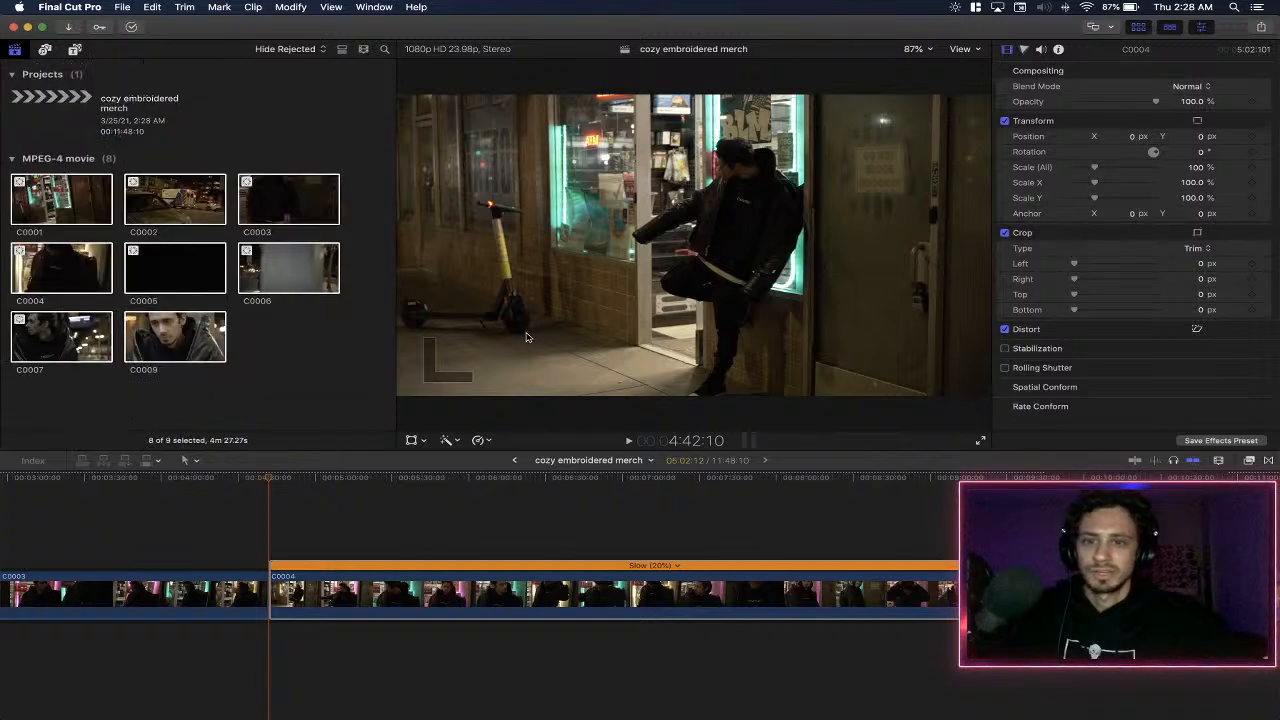
click(14, 50)
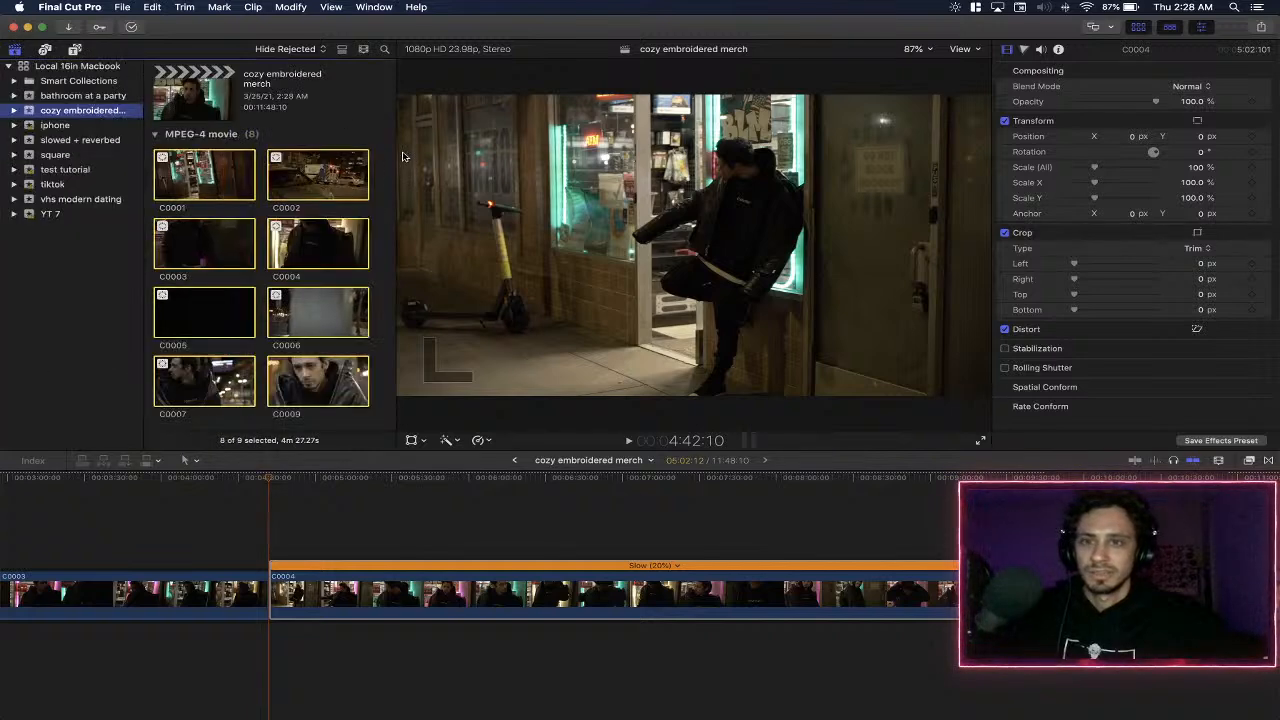
click(1201, 29)
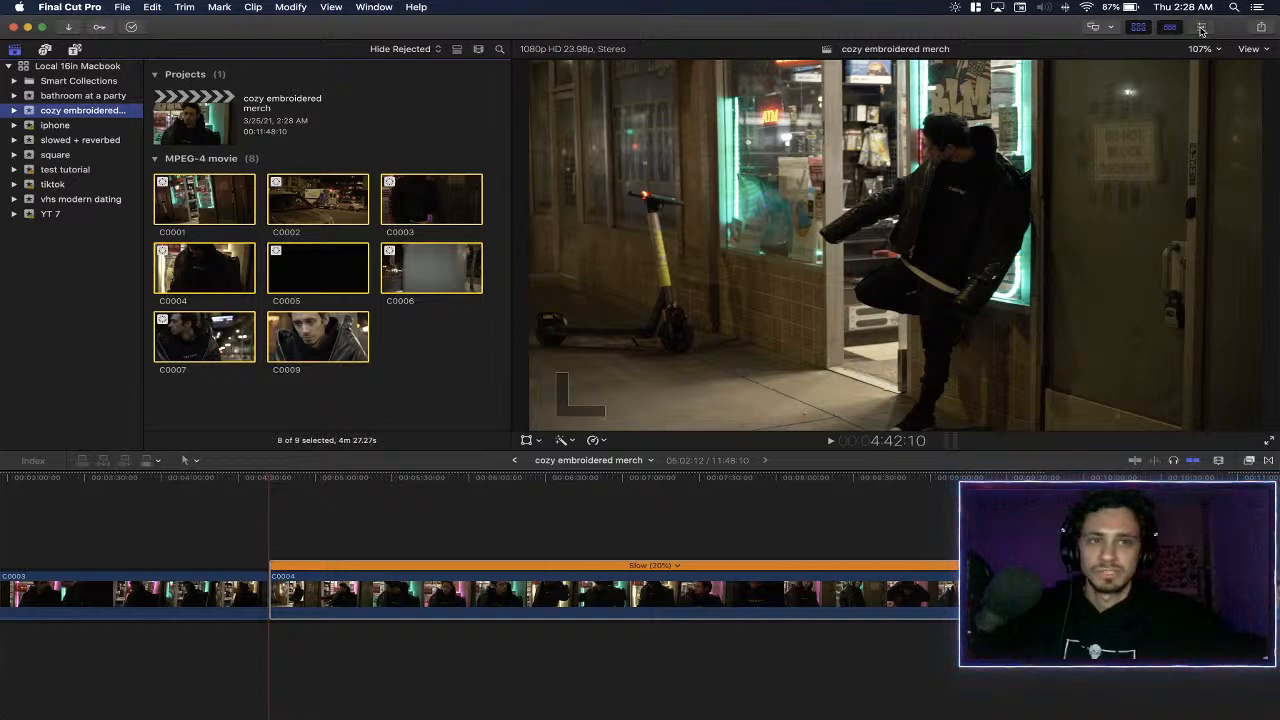
click(1201, 29)
click(1138, 29)
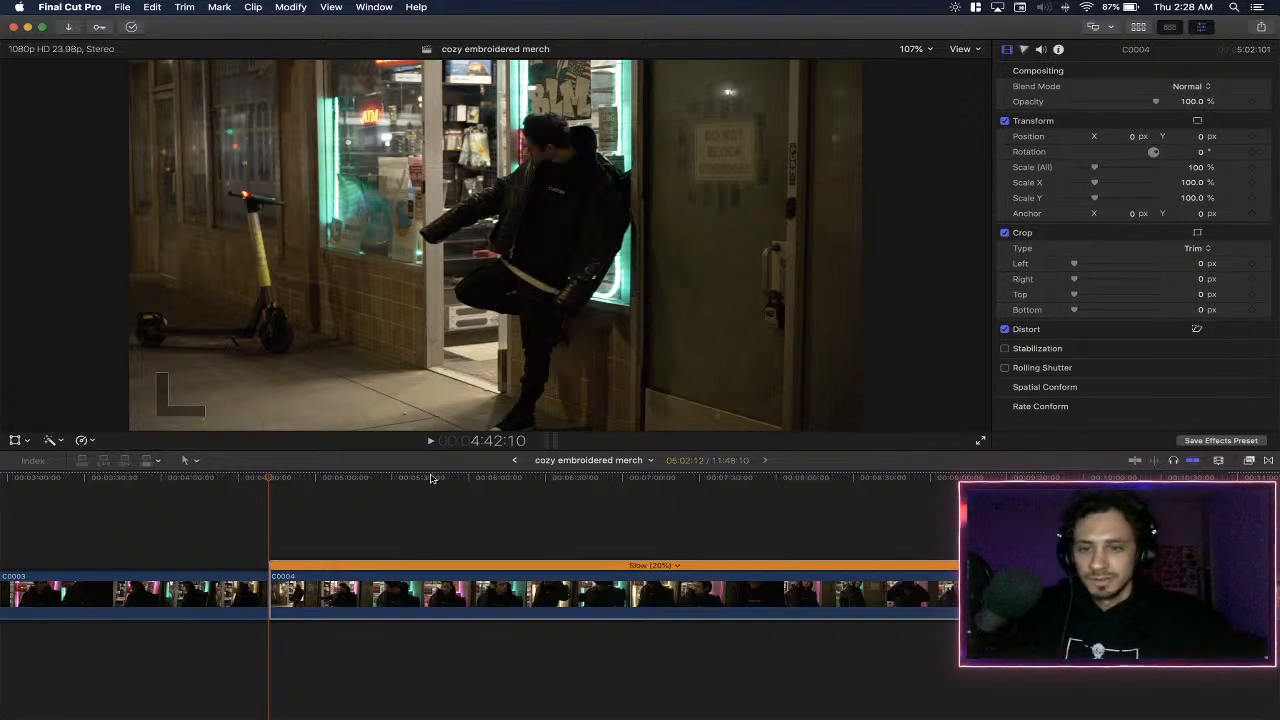
drag(461, 453, 462, 480)
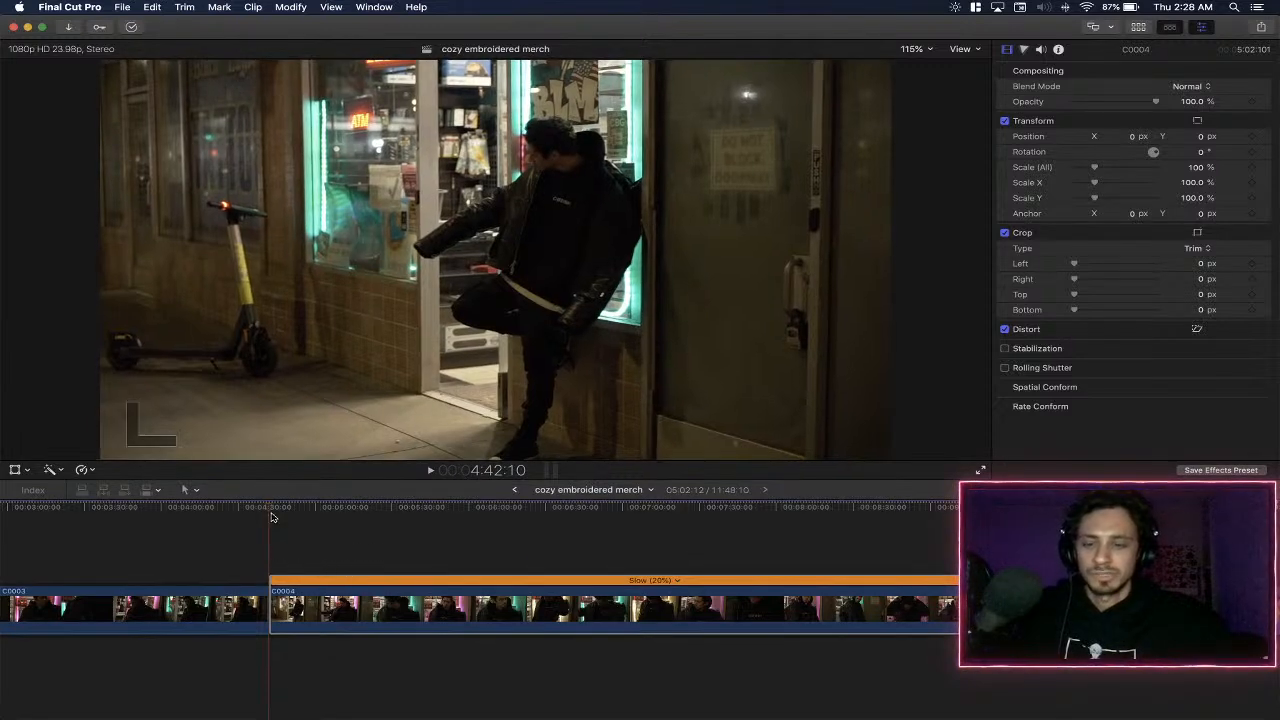
- Play the slowed C0004 from its start at 4:42:10 with the timeline zoomed in
drag(268, 510, 285, 508)
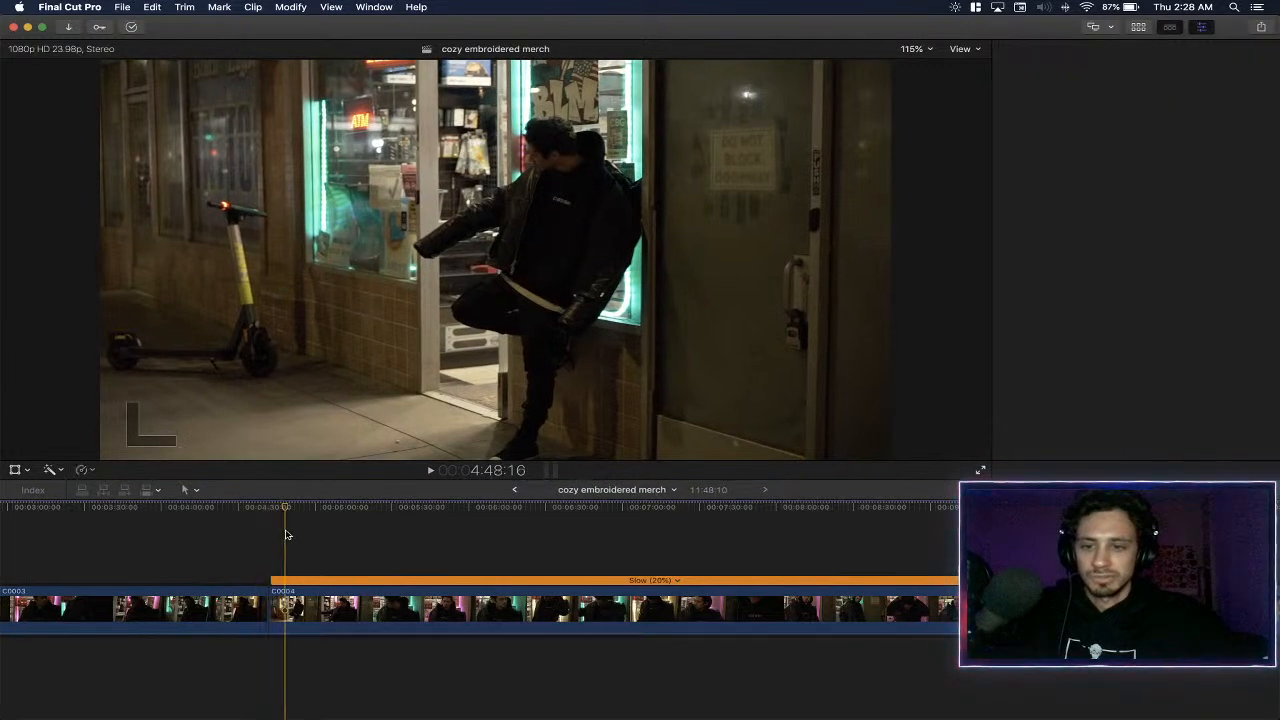
click(267, 512)
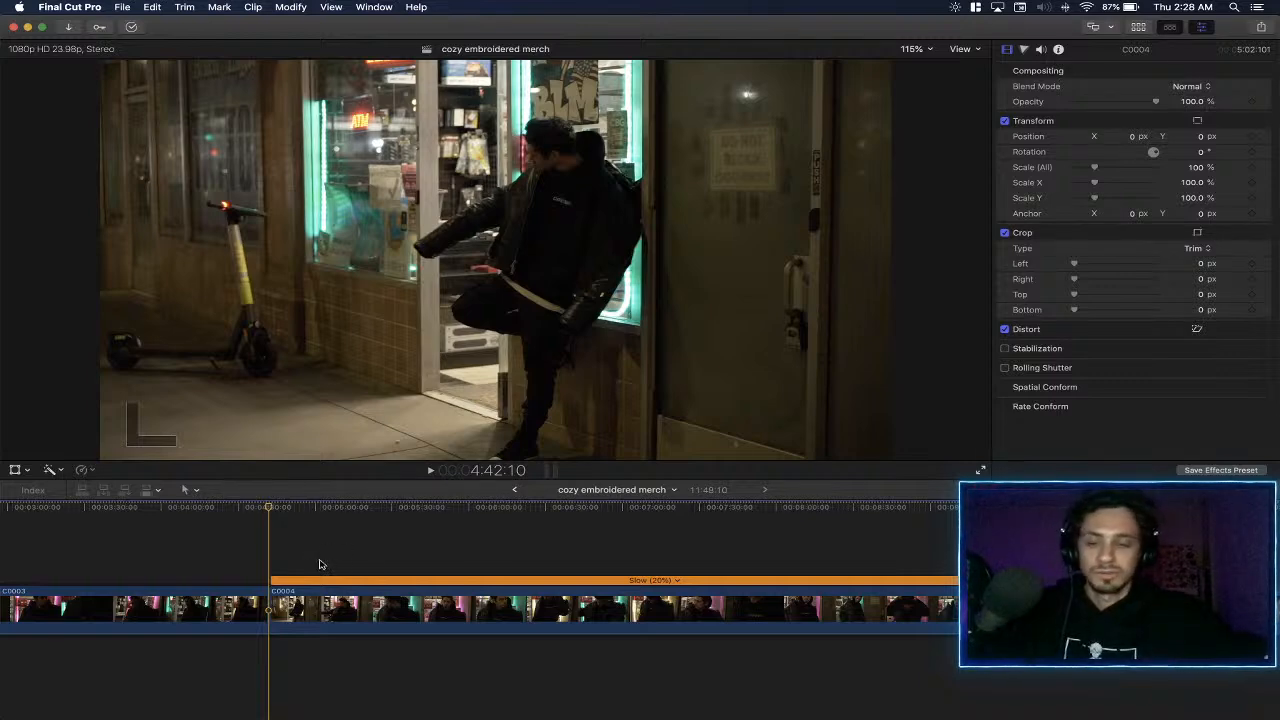
key(super+equal)
key(super+equal)
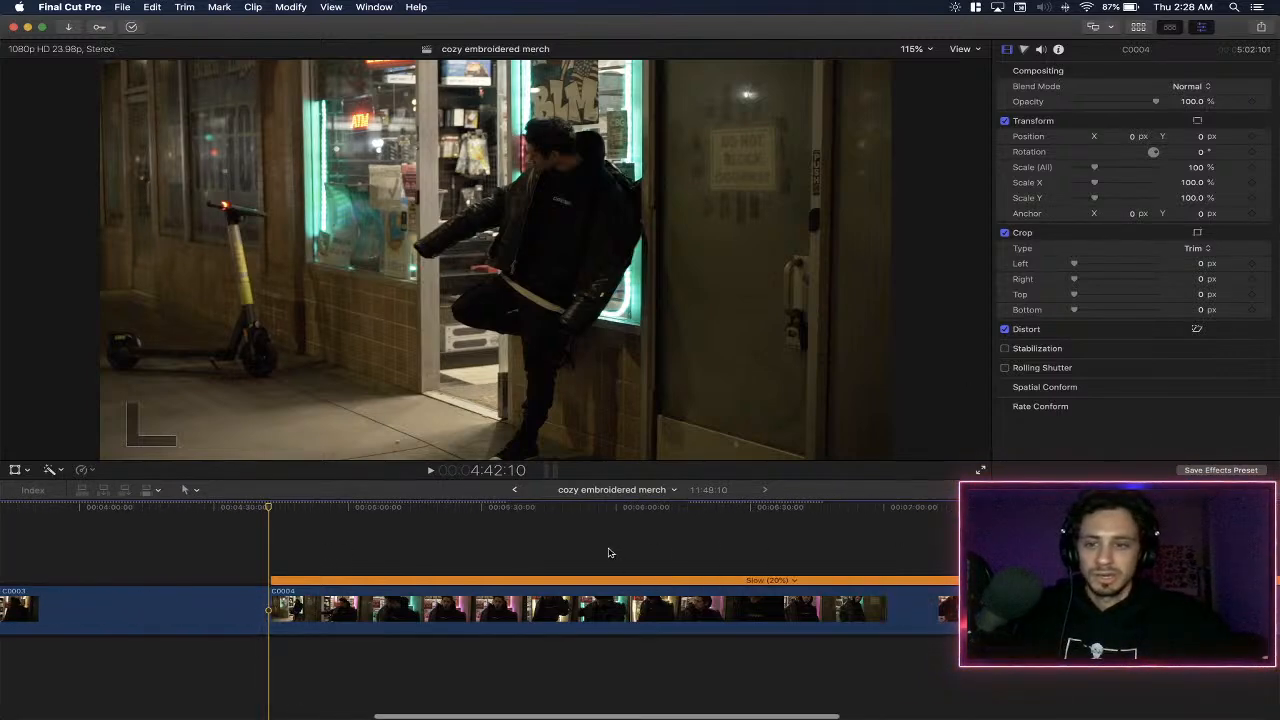
key(space)
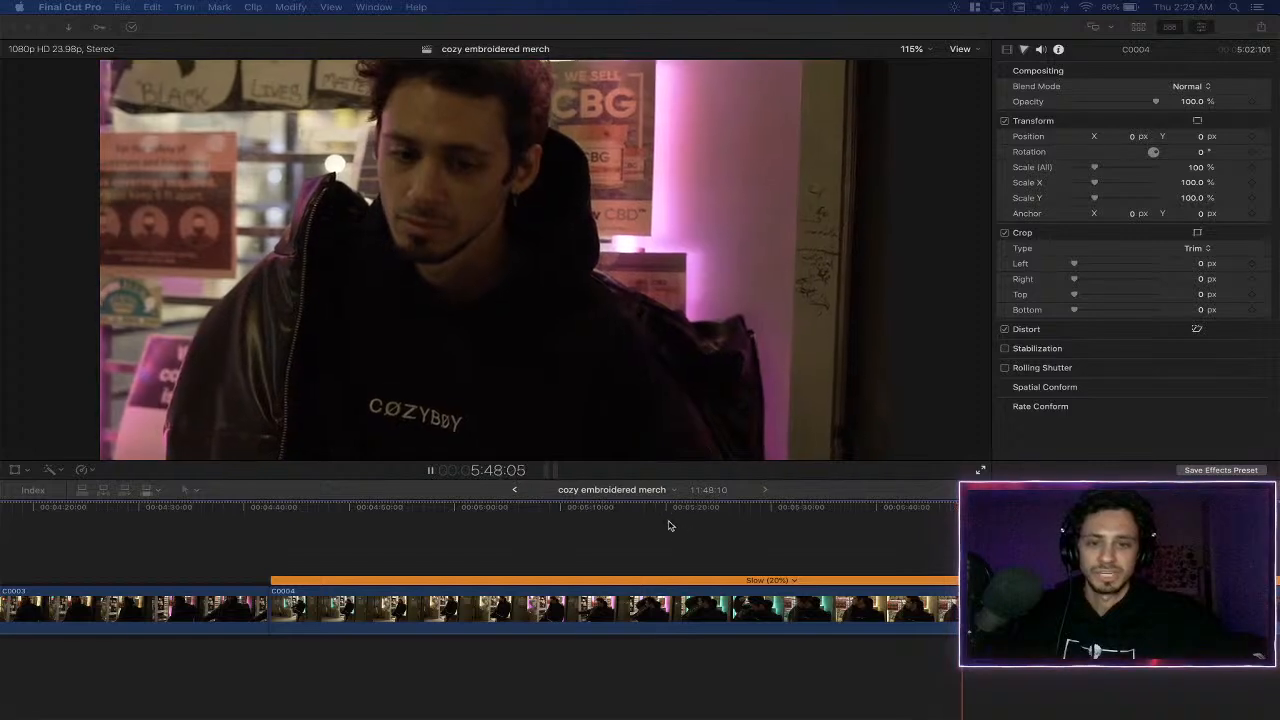
- Replay the slowed C0004 from about 5:07 to about 5:35 to judge the footage
click(651, 514)
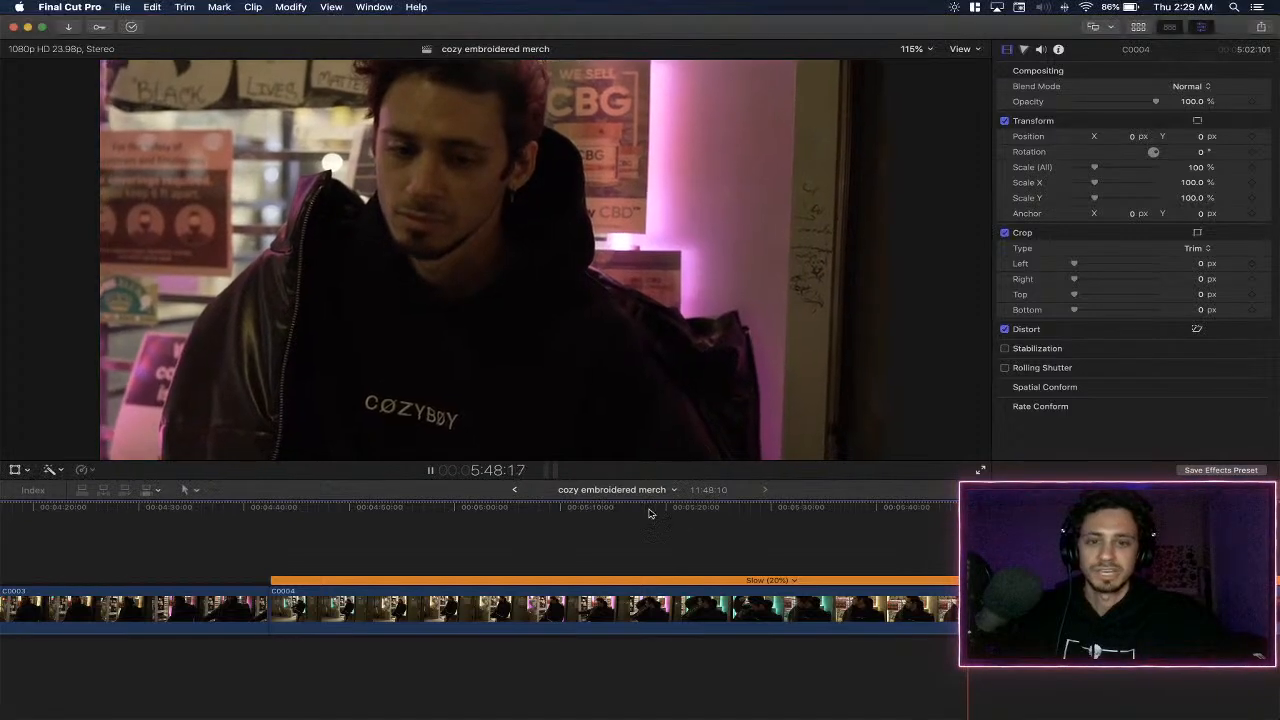
click(560, 510)
scroll(600, 530, right, 3)
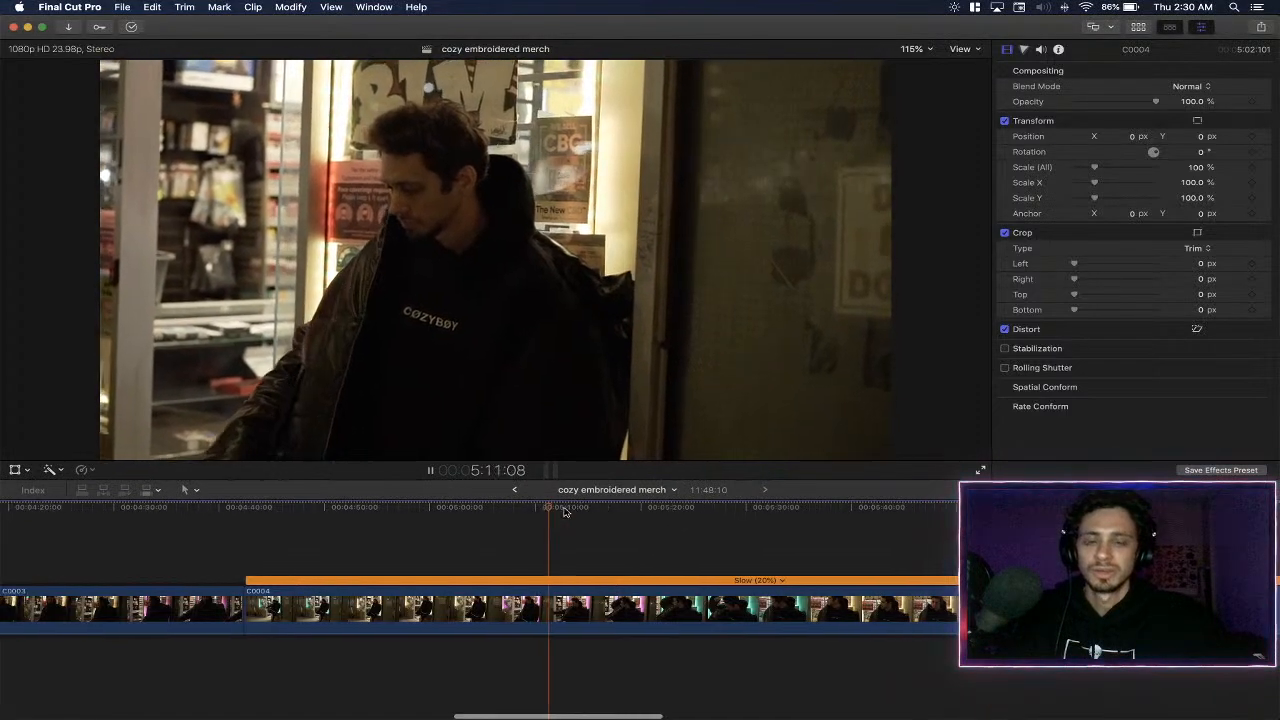
scroll(618, 538, right, 2)
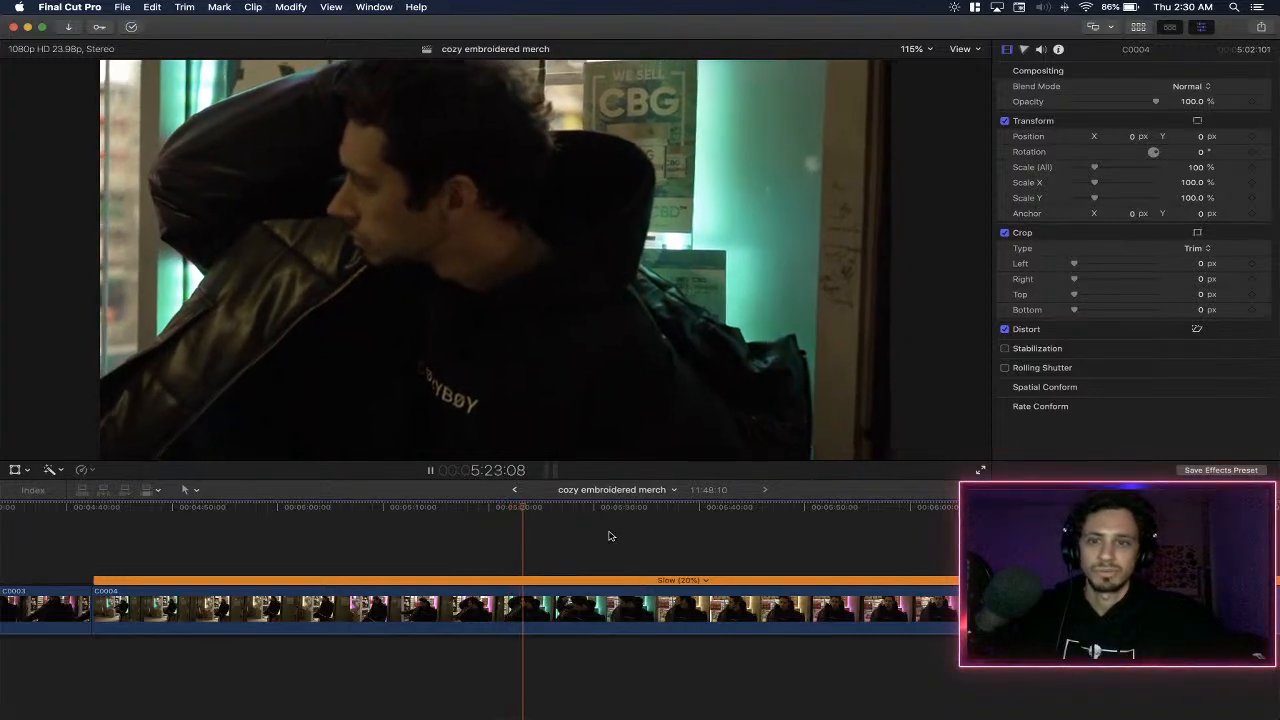
scroll(610, 536, right, 5)
scroll(608, 536, right, 4)
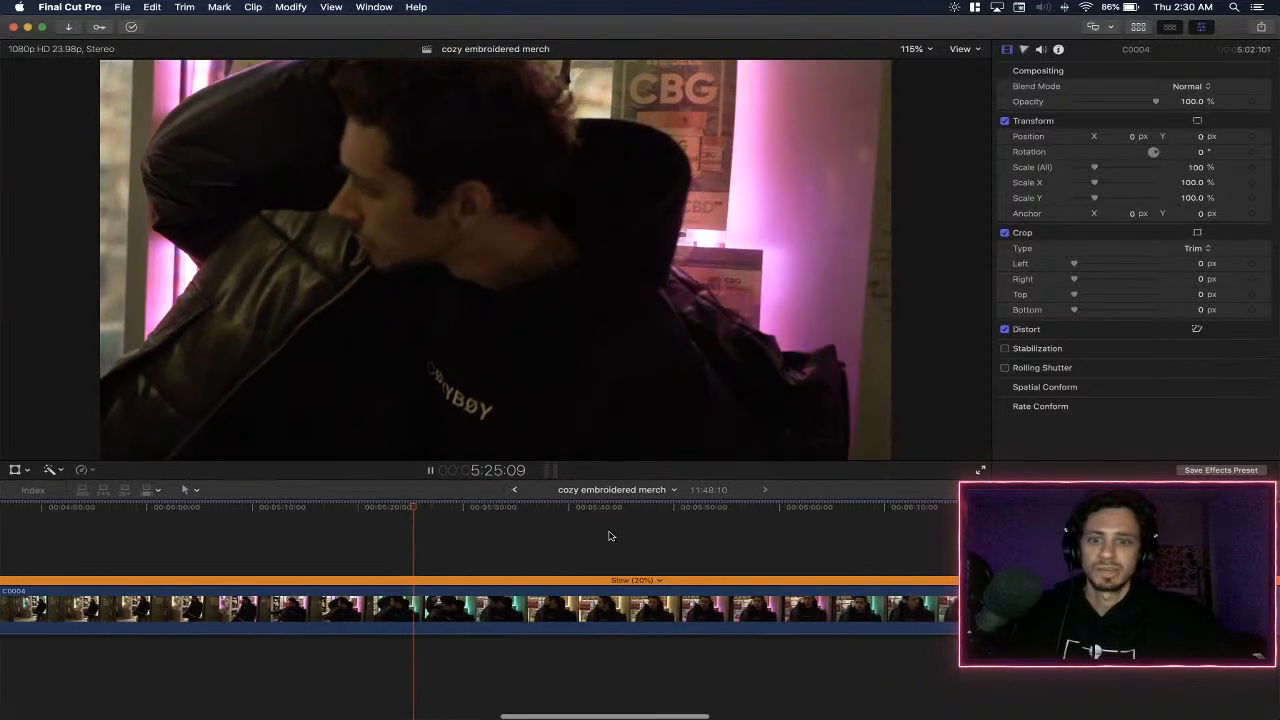
scroll(608, 536, right, 2)
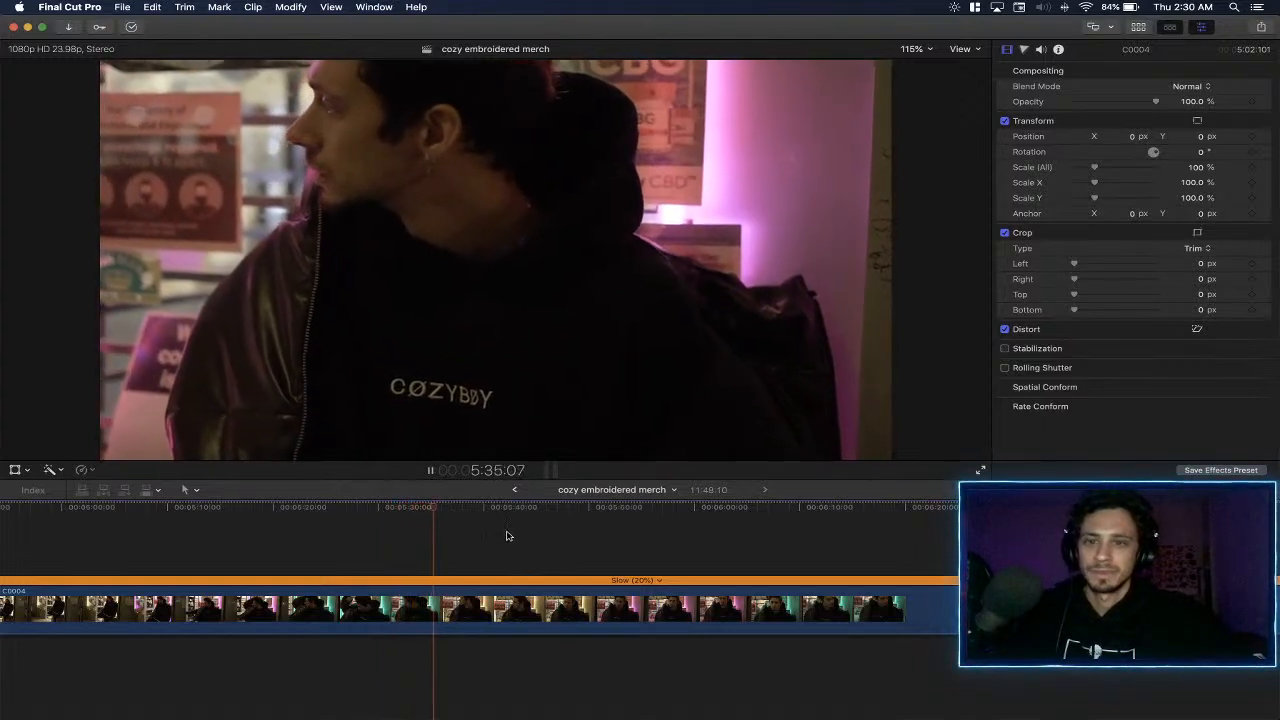
- Review the slowed C0004 between about 5:38 and 5:51, pausing and replaying the stretches around 5:40 and 5:50
click(492, 510)
key(space)
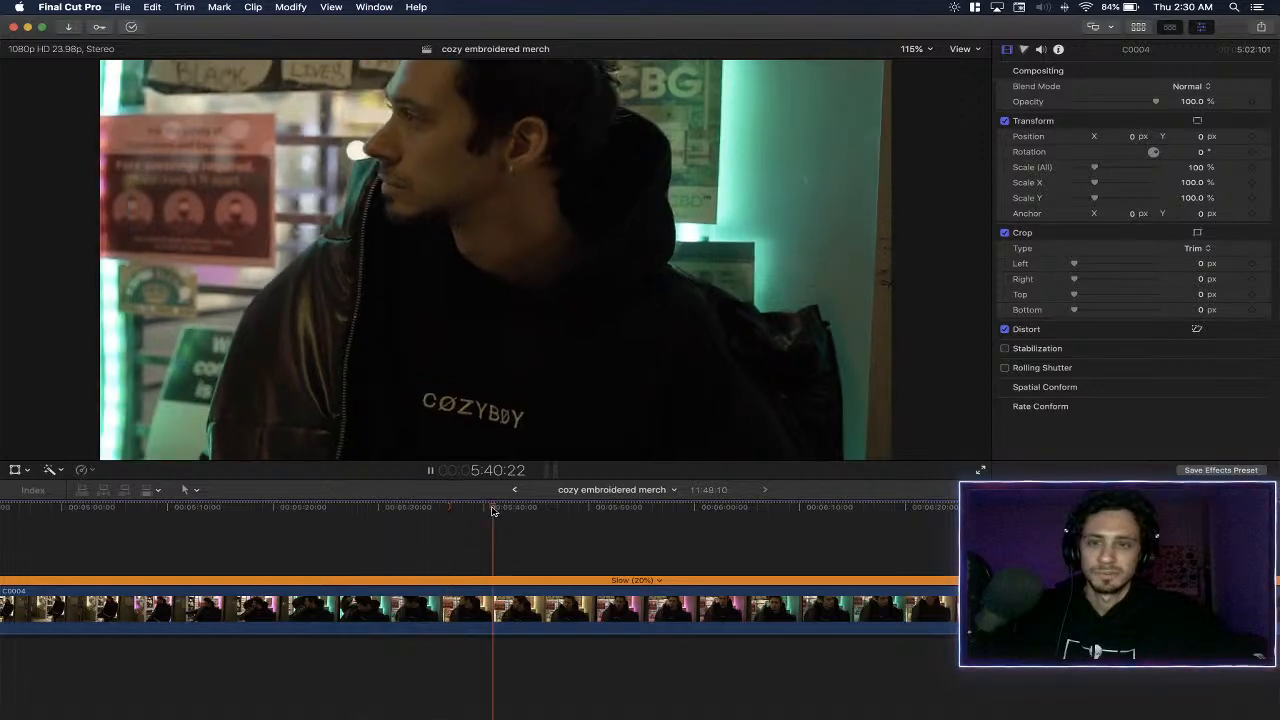
key(space)
click(473, 509)
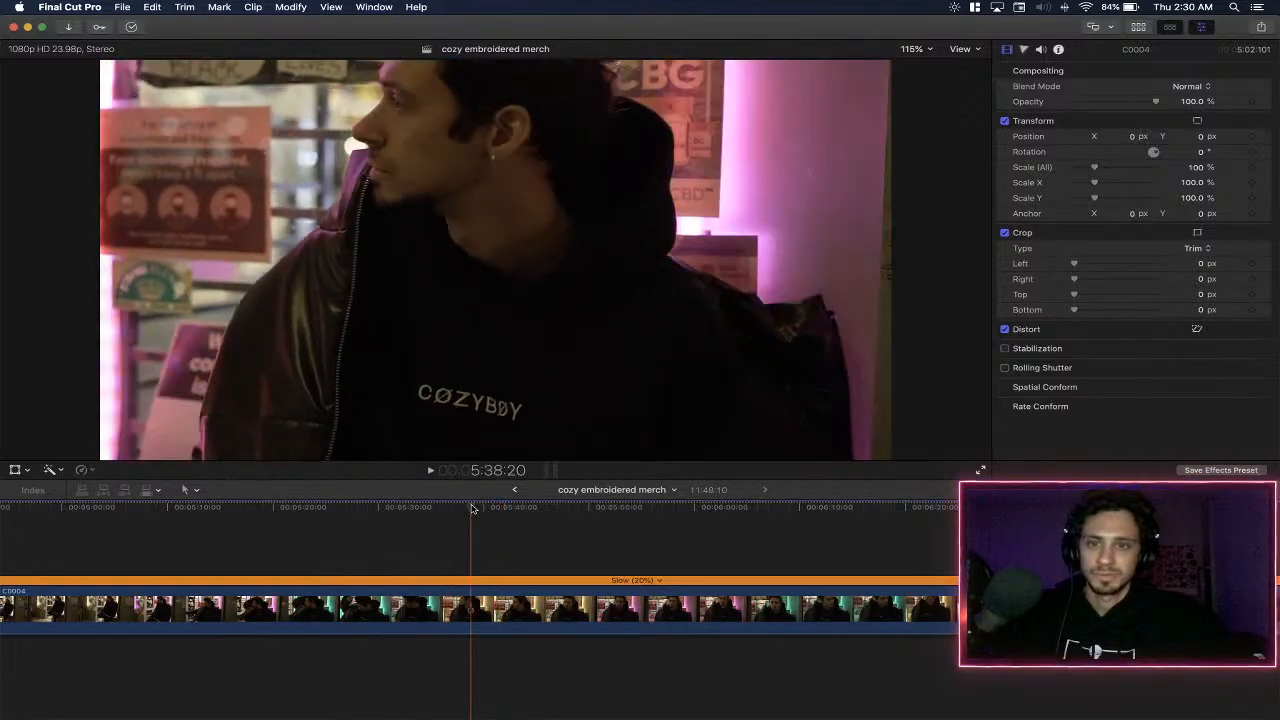
scroll(557, 509, right, 3)
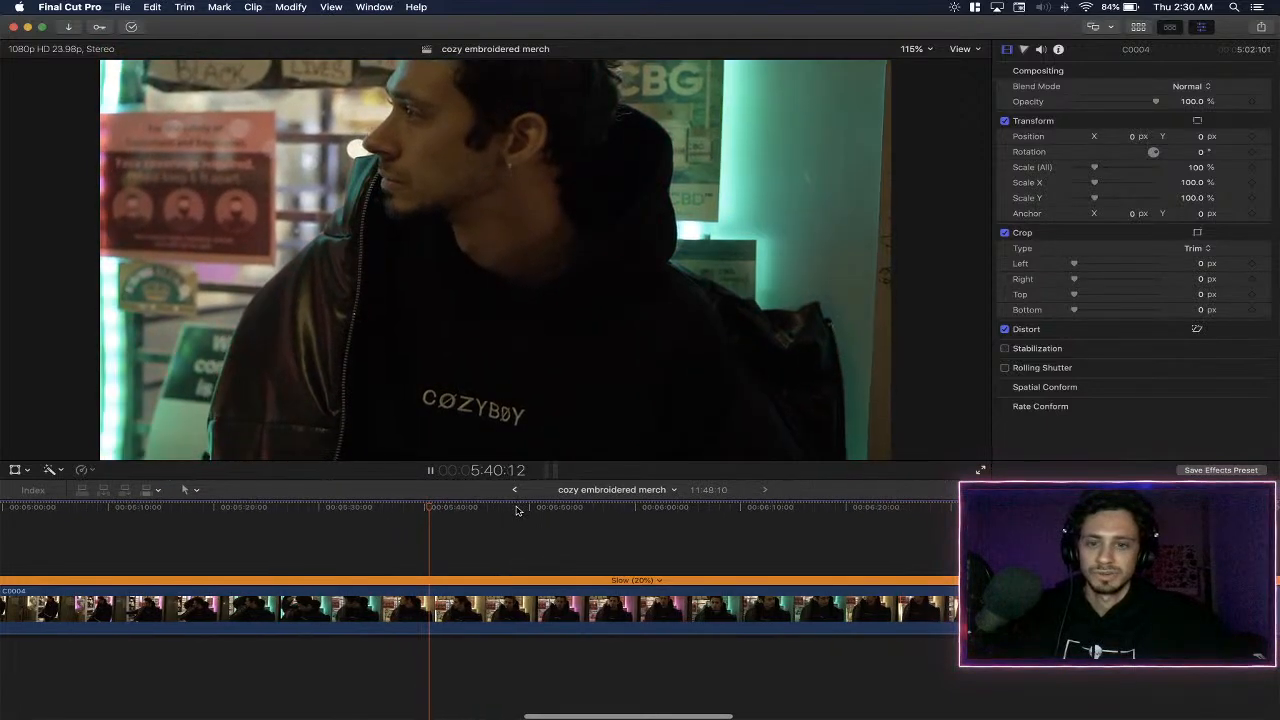
click(521, 509)
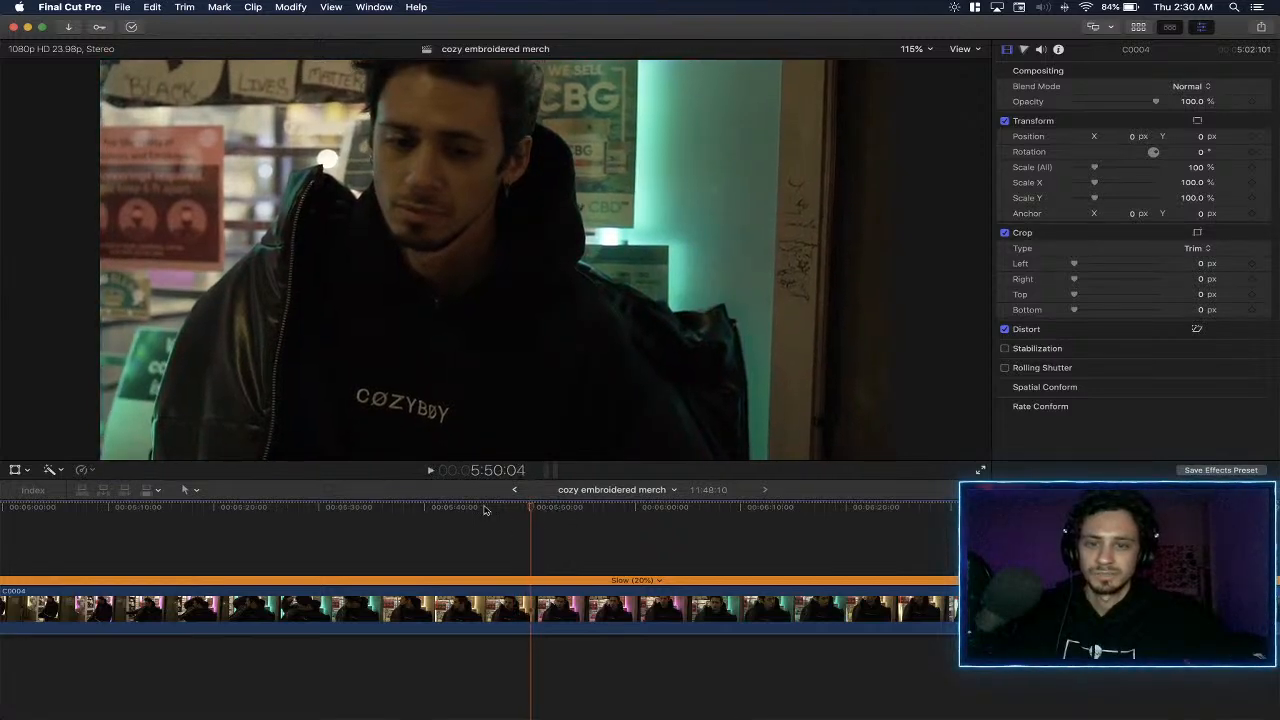
click(484, 510)
key(space)
scroll(506, 520, right, 6)
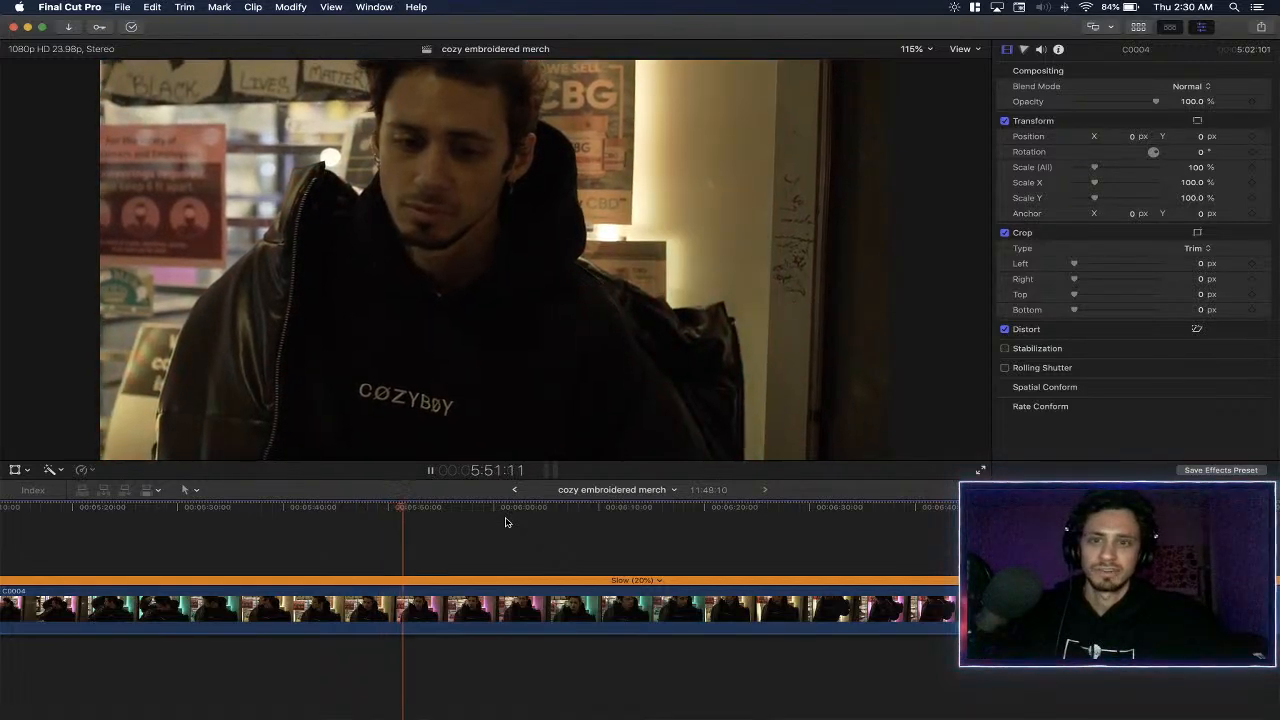
- Review the slowed C0004 from about 6:01 onward and split it at about 6:34
click(489, 511)
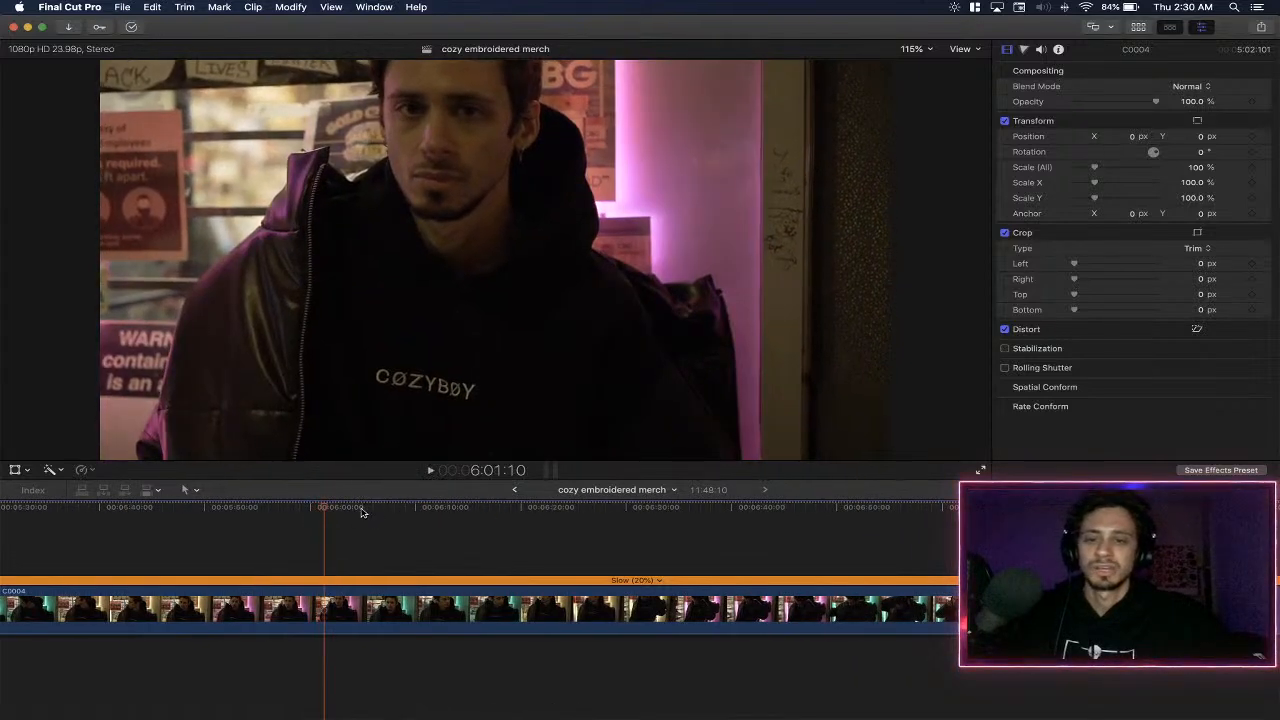
click(362, 511)
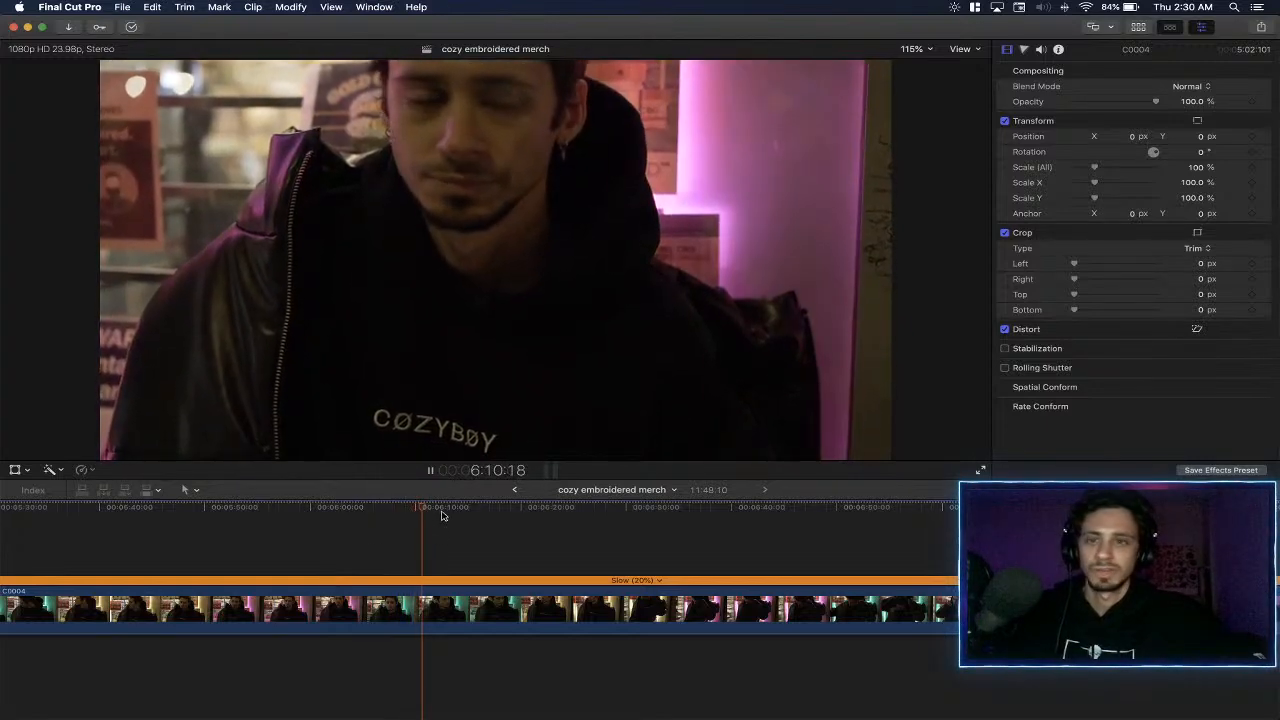
scroll(443, 516, right, 2)
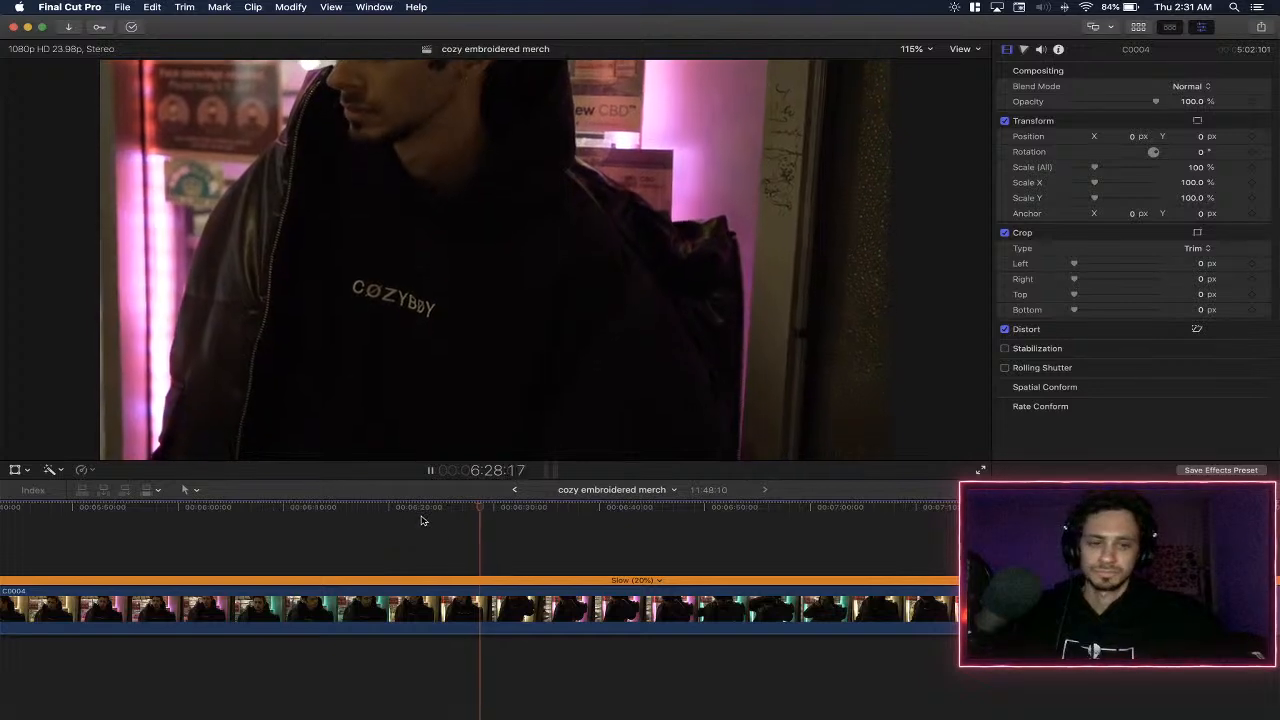
scroll(410, 515, right, 10)
scroll(420, 516, left, 10)
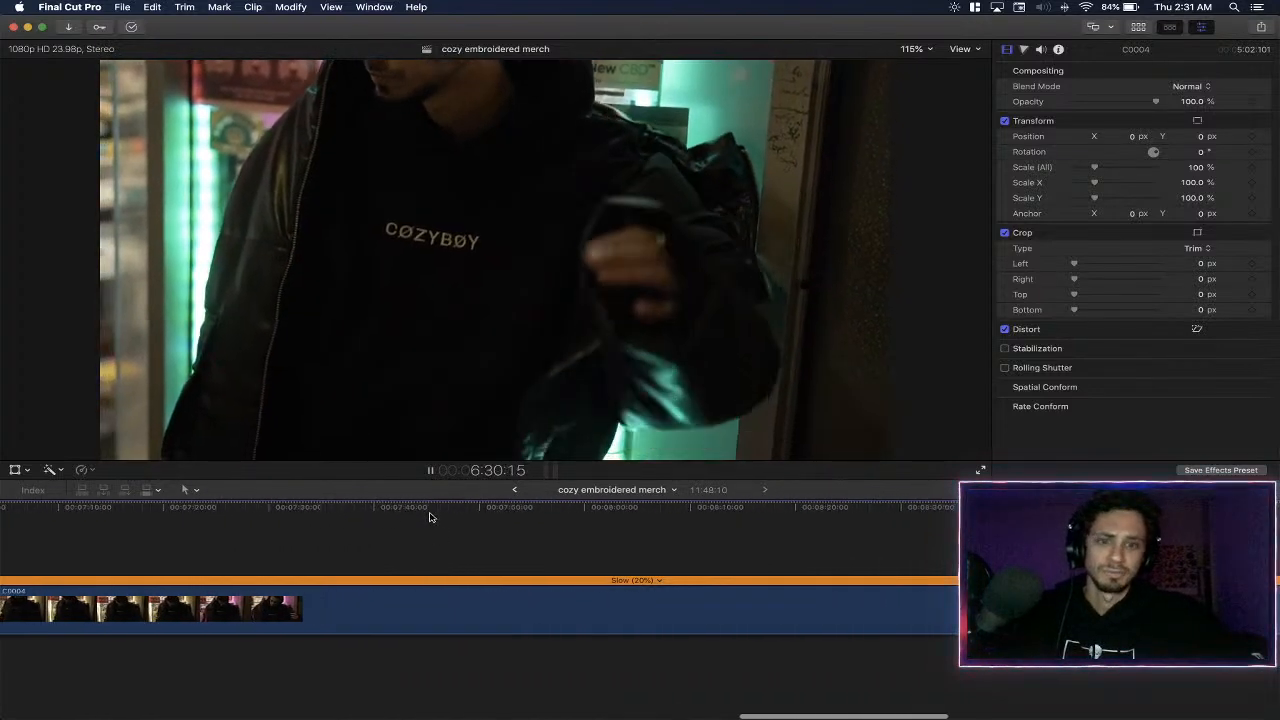
scroll(405, 516, left, 3)
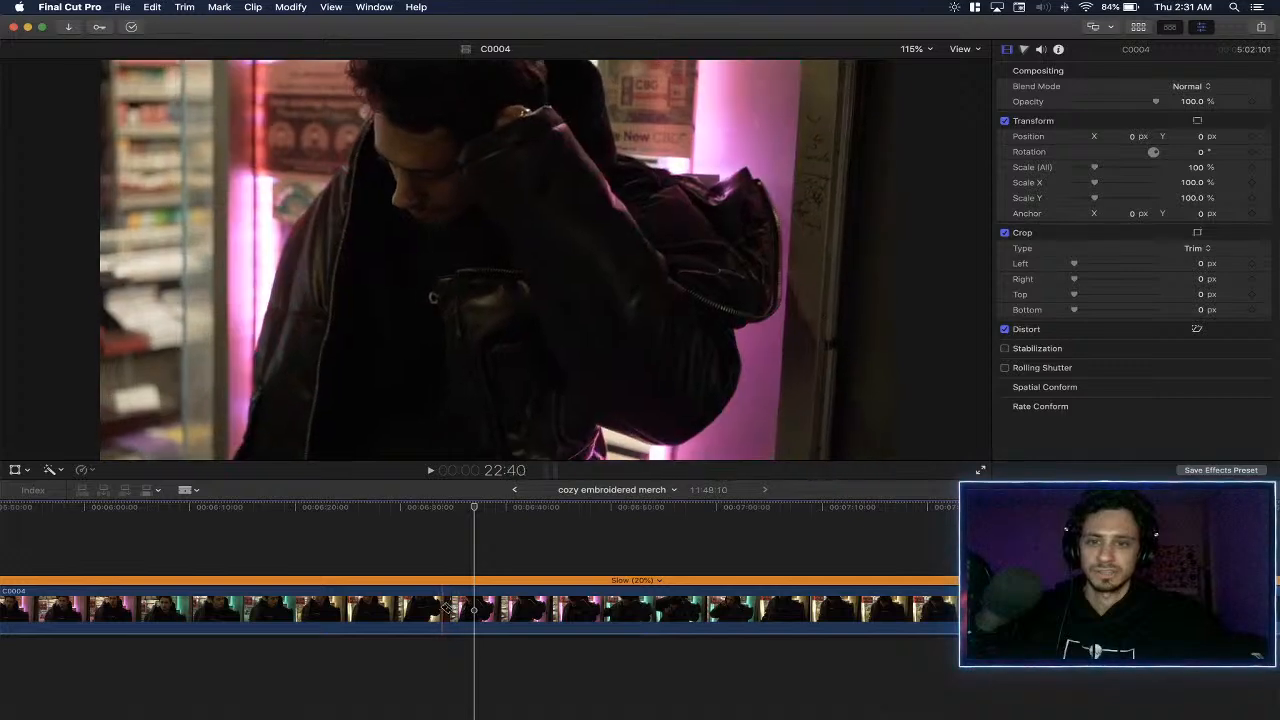
click(449, 608)
key(a)
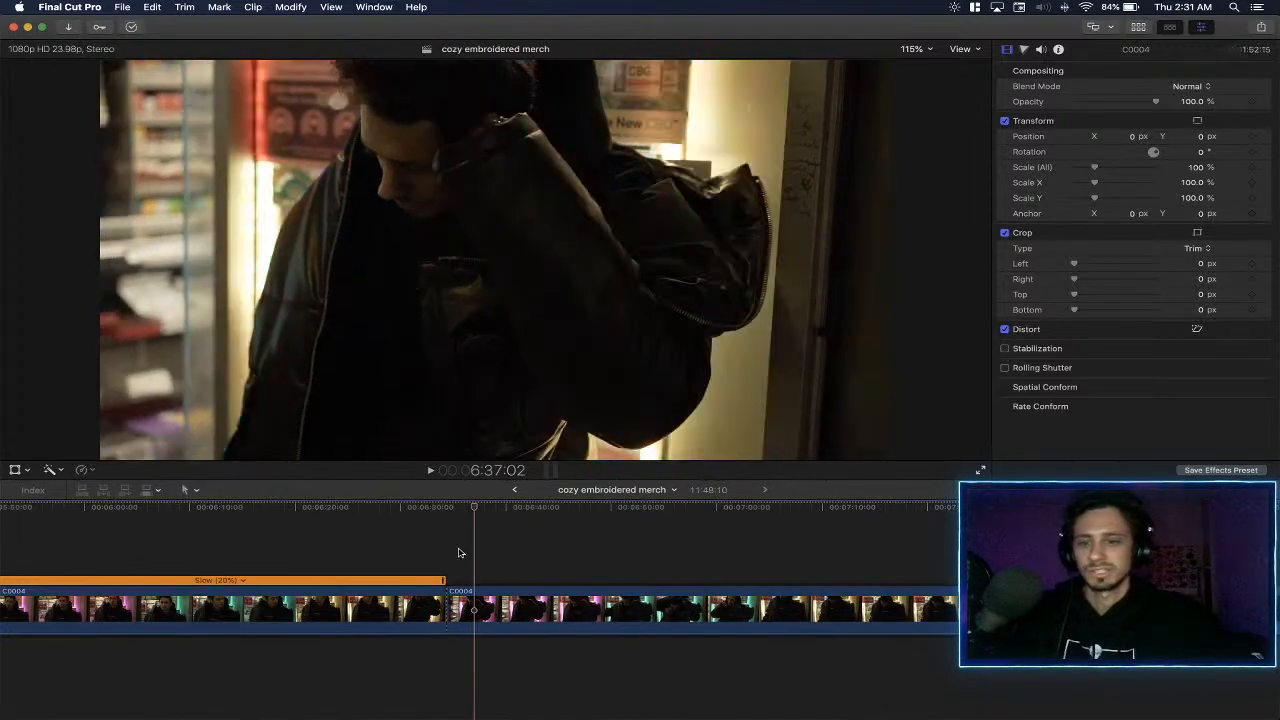
- Play on from the new cut, split C0004 at about 6:50, and place a marker at about 6:38
click(449, 510)
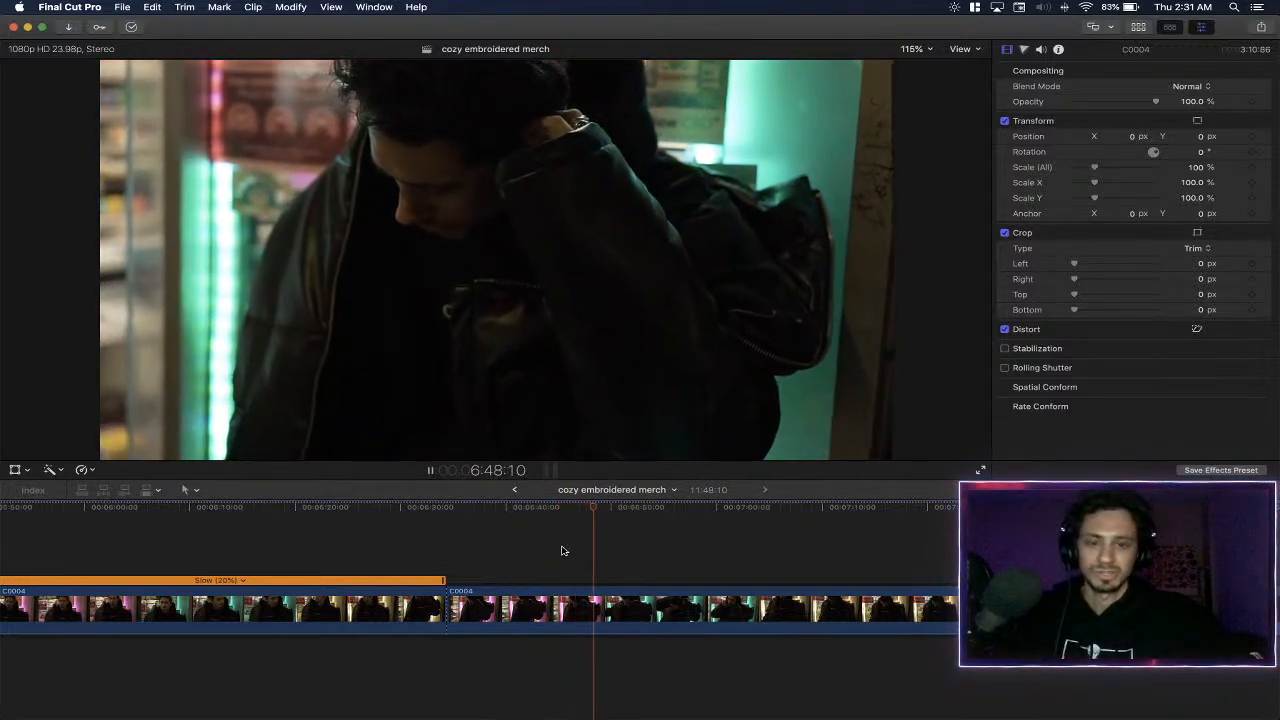
key(b)
click(617, 605)
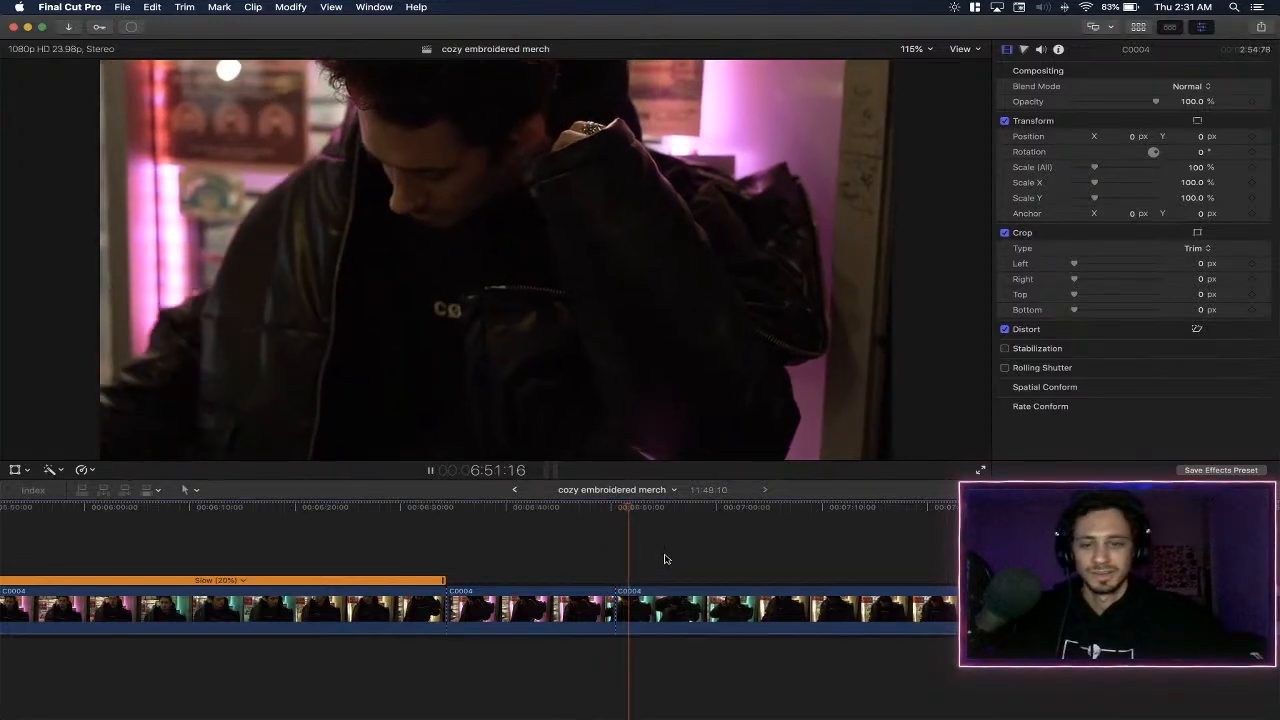
click(489, 537)
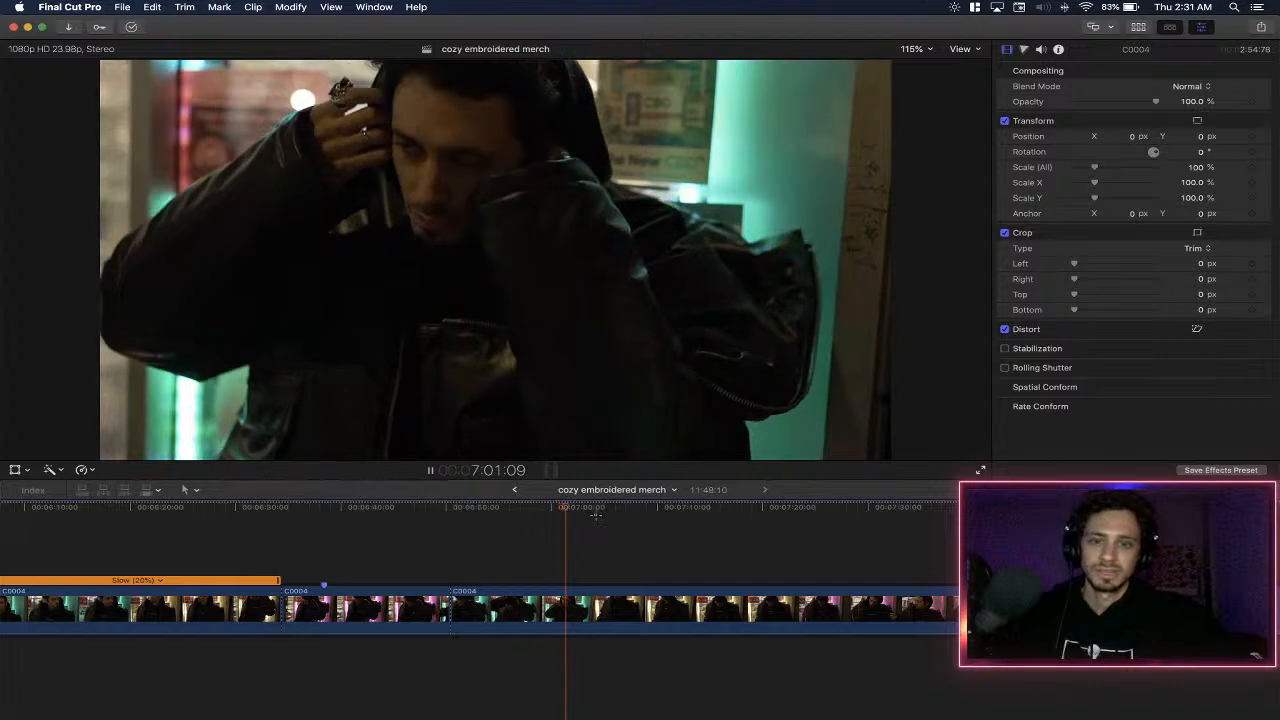
- Play on through C0004 and split it at about 7:12 and again at about 7:23
click(596, 516)
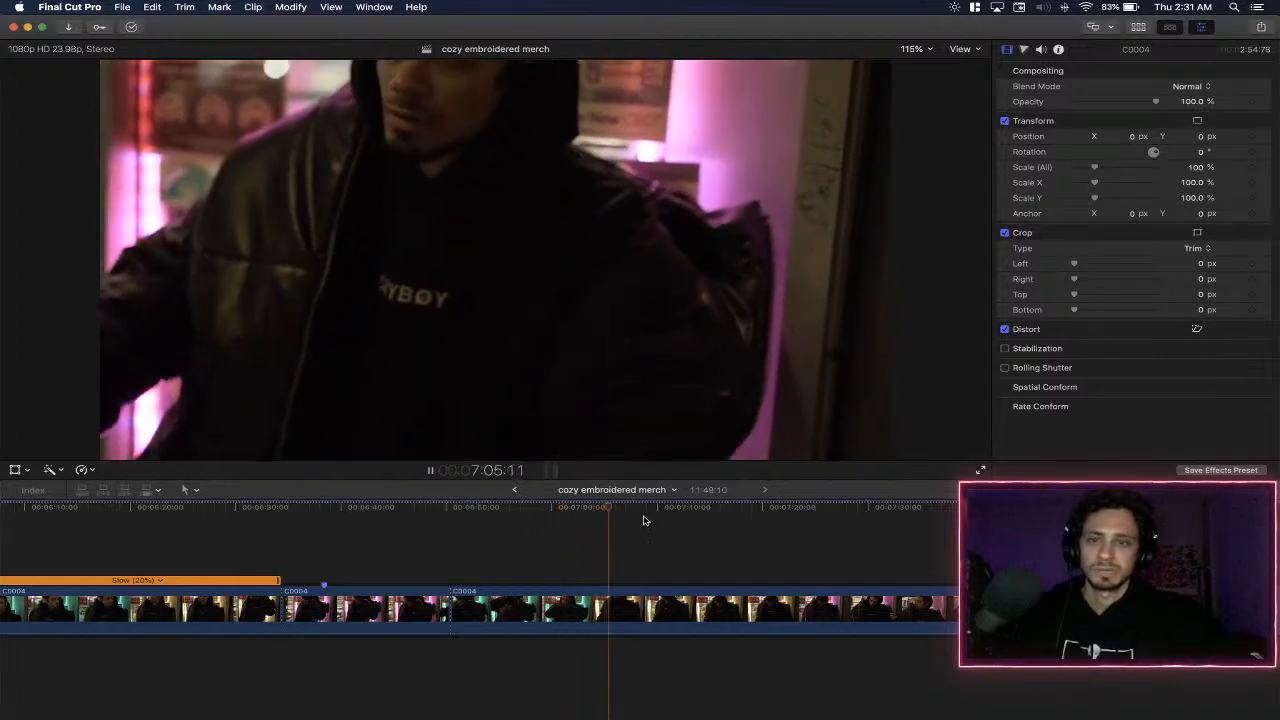
scroll(644, 520, right, 1)
scroll(643, 520, right, 1)
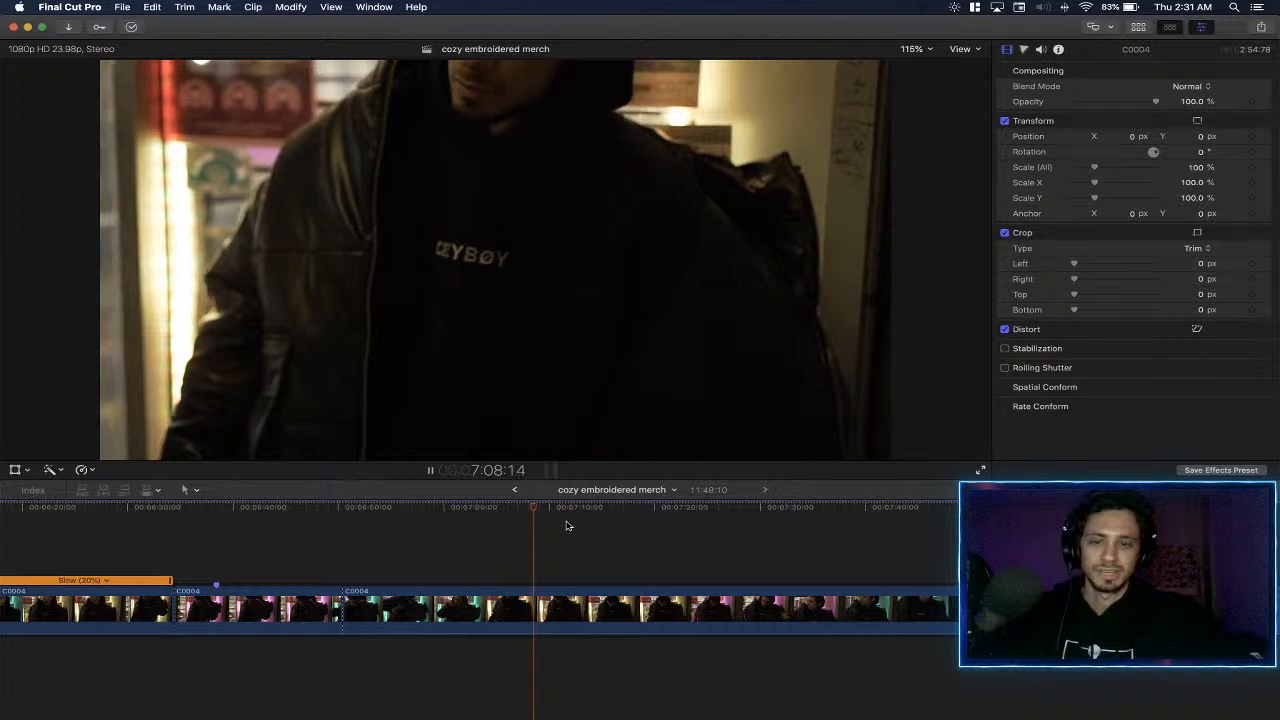
click(576, 522)
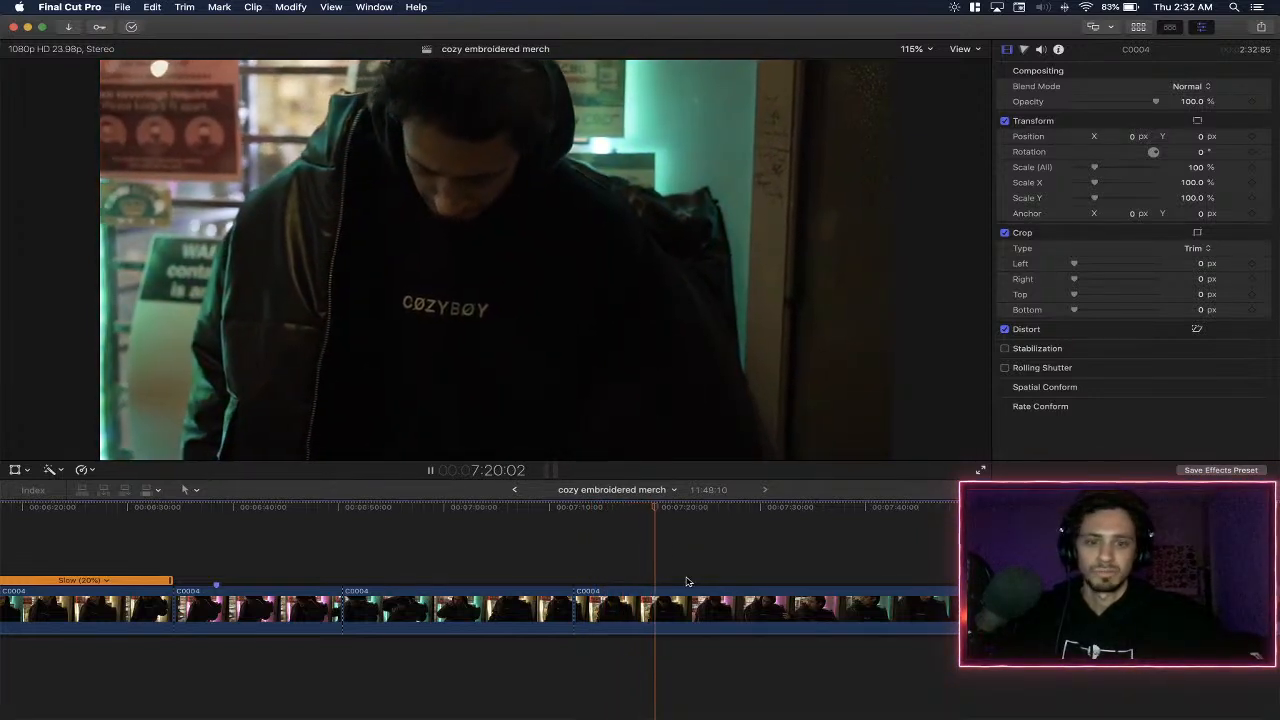
click(386, 555)
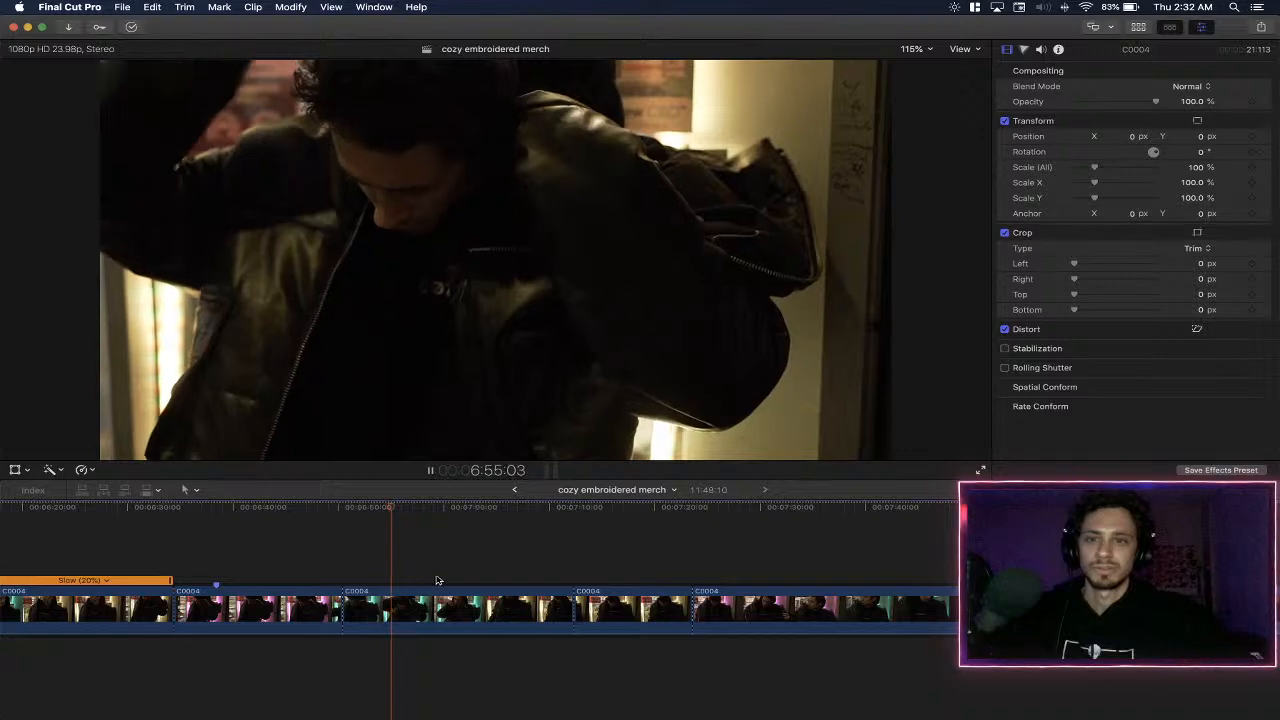
- Skim the C0004 segments around the cuts and delete the segment between about 6:50 and 7:12
click(250, 534)
click(323, 535)
click(355, 535)
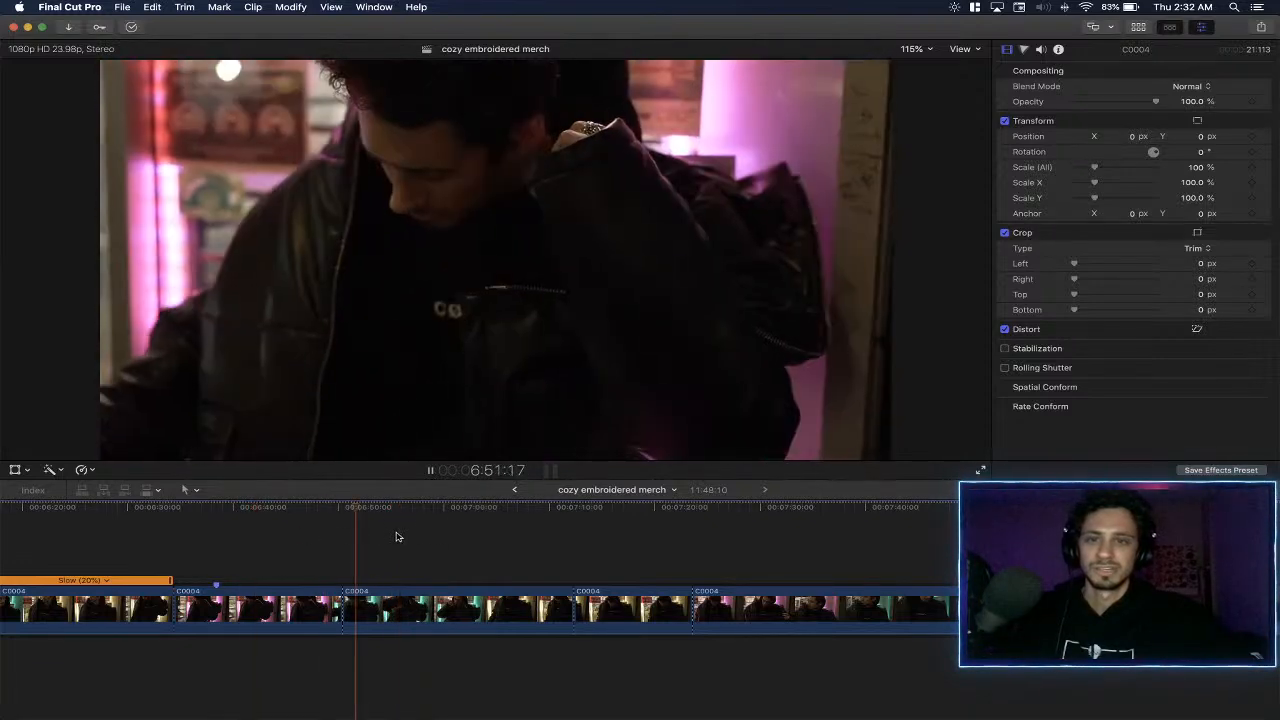
click(432, 537)
click(492, 533)
click(473, 608)
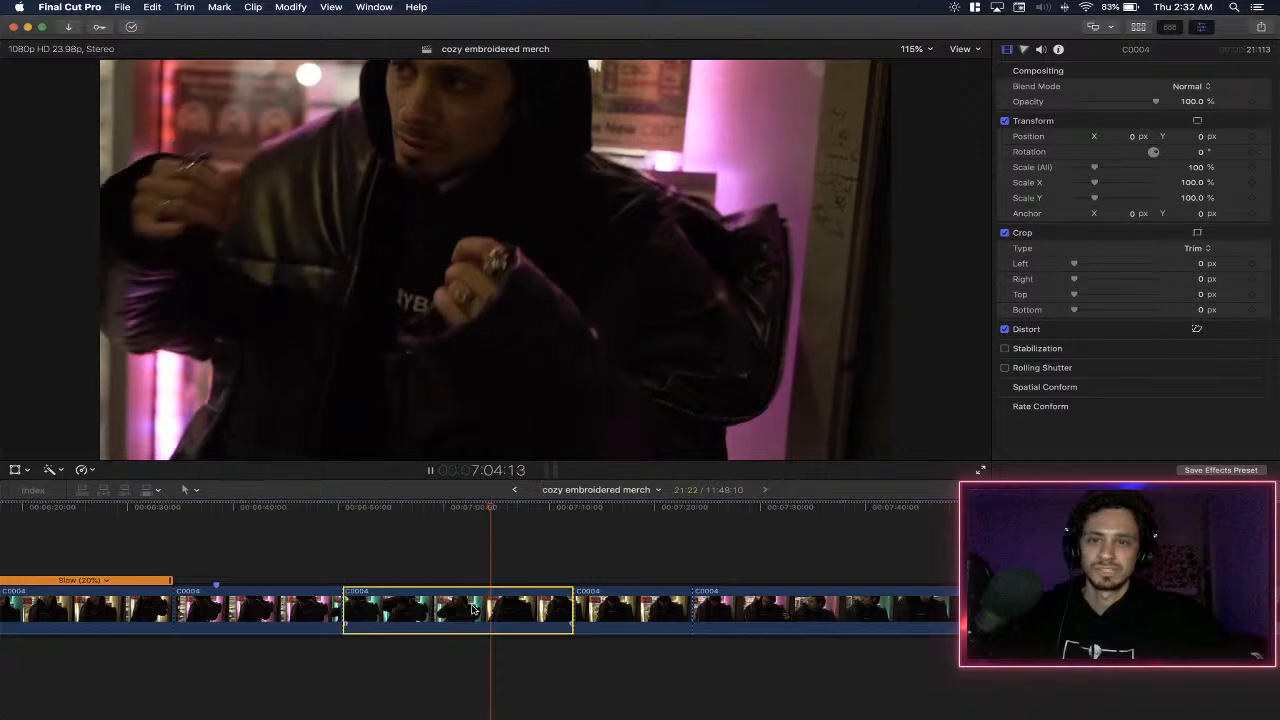
key(BackSpace)
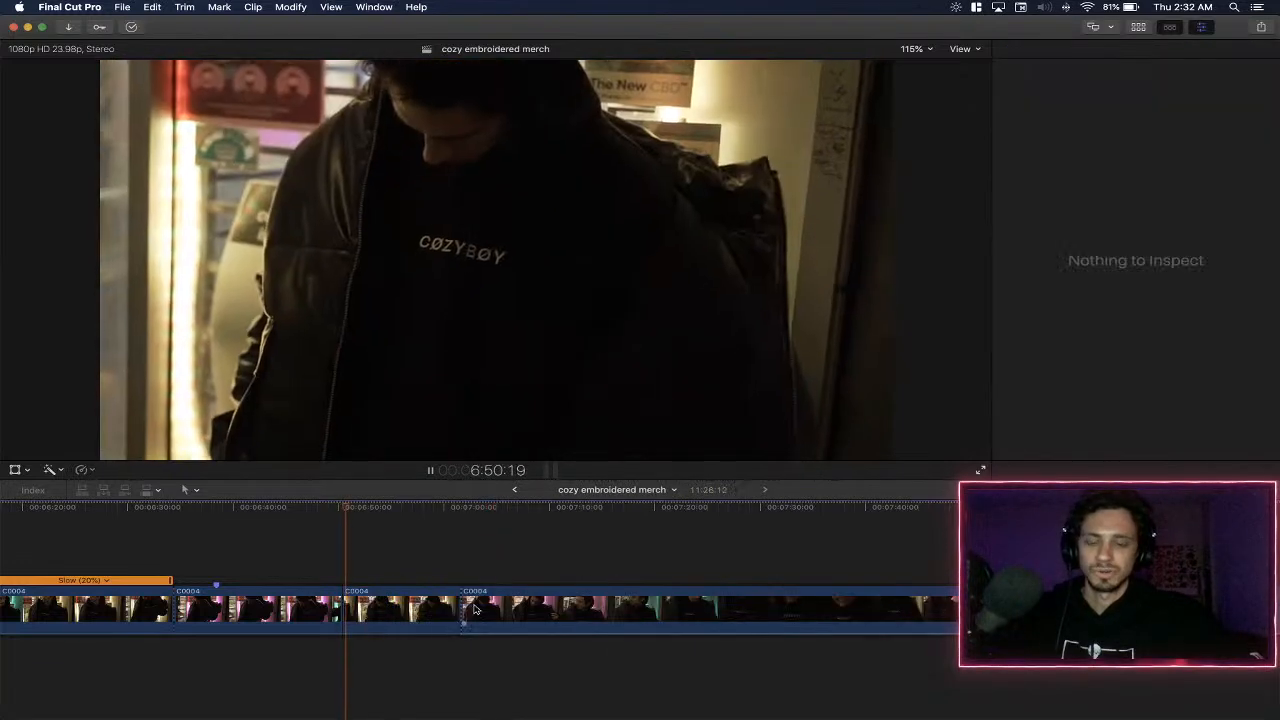
- Play the following C0004 footage from about 7:02 and split it at about 7:12
click(465, 523)
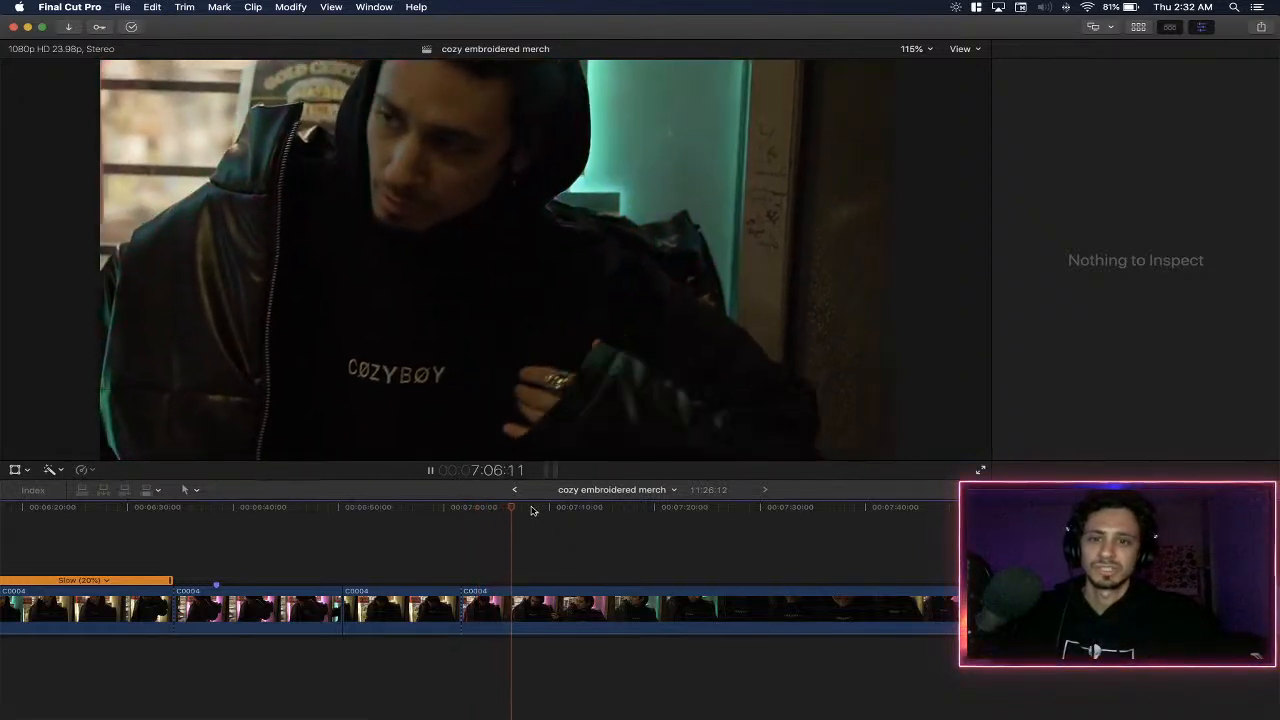
scroll(531, 510, right, 5)
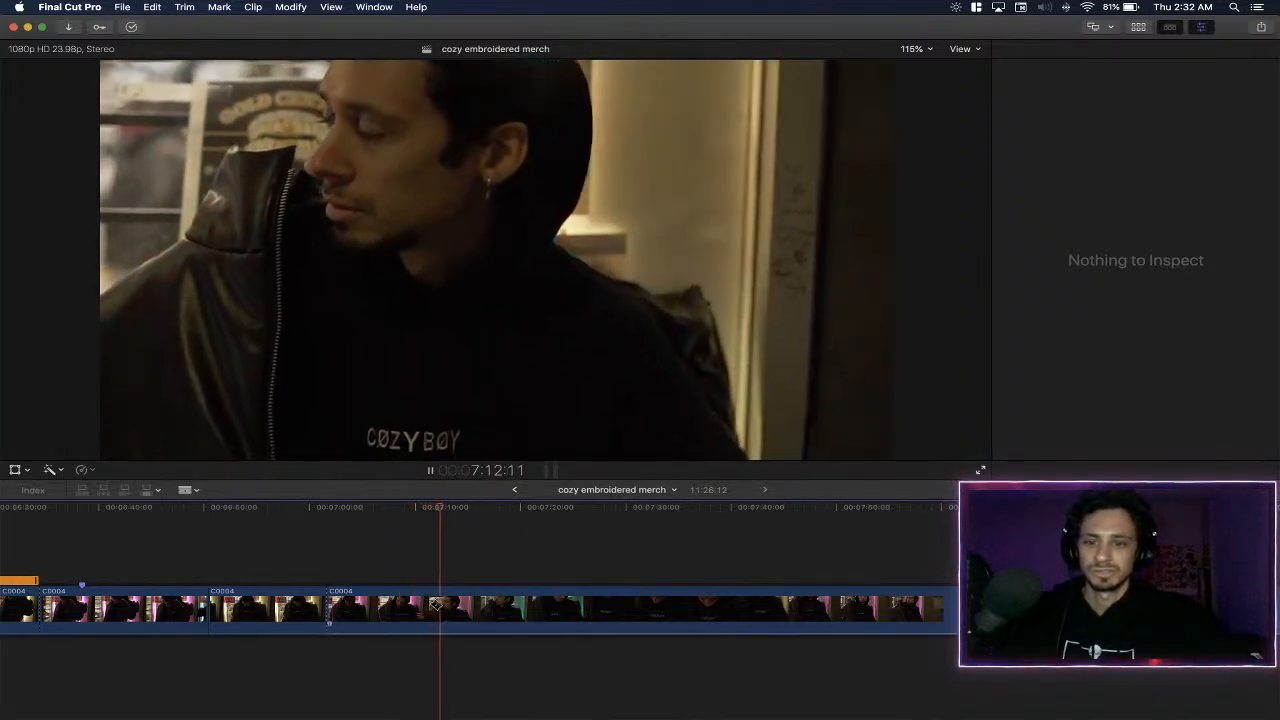
key(super+b)
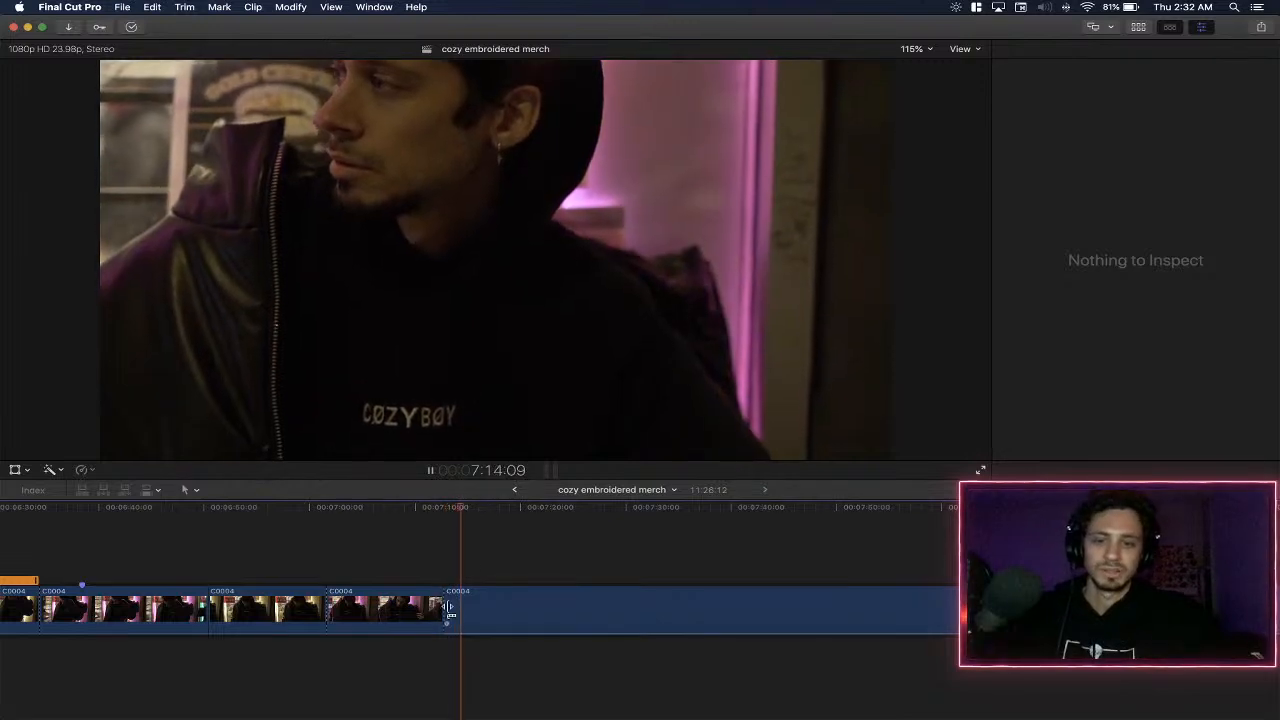
- Review C0004 up to about 7:30, split it at about 7:29, and delete the part back to the 7:12 cut
click(502, 532)
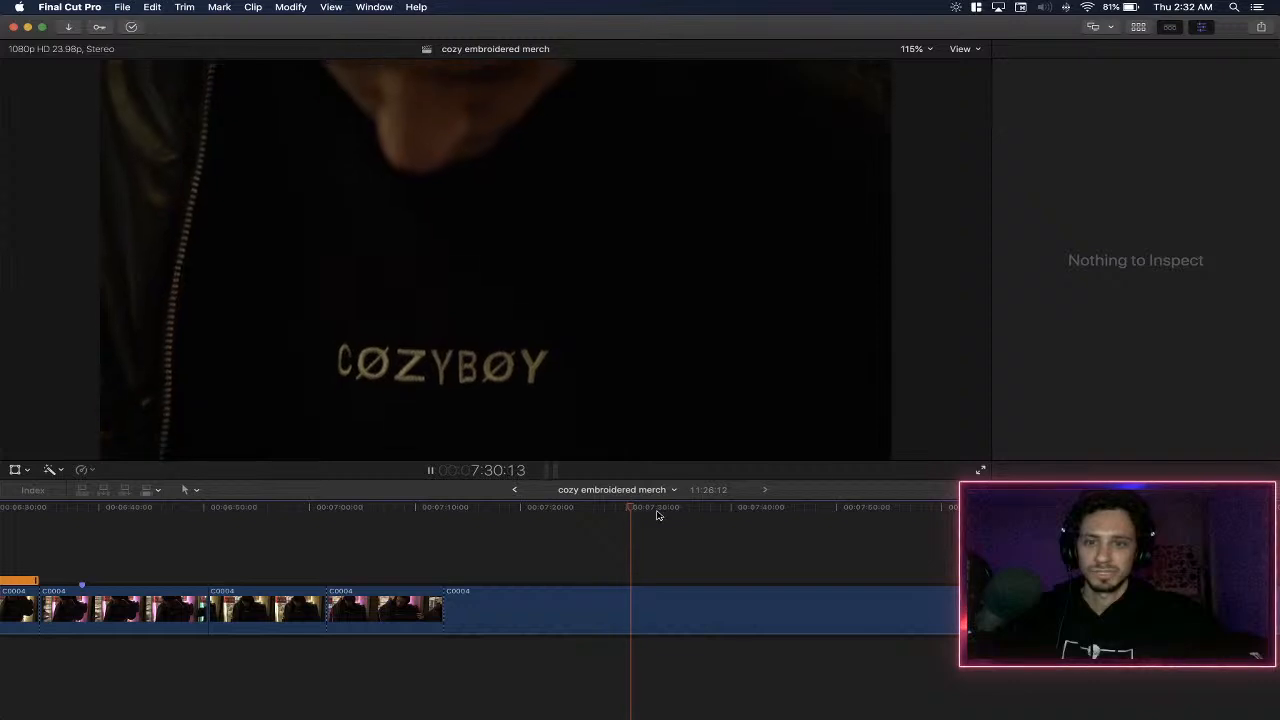
key(space)
click(588, 512)
key(space)
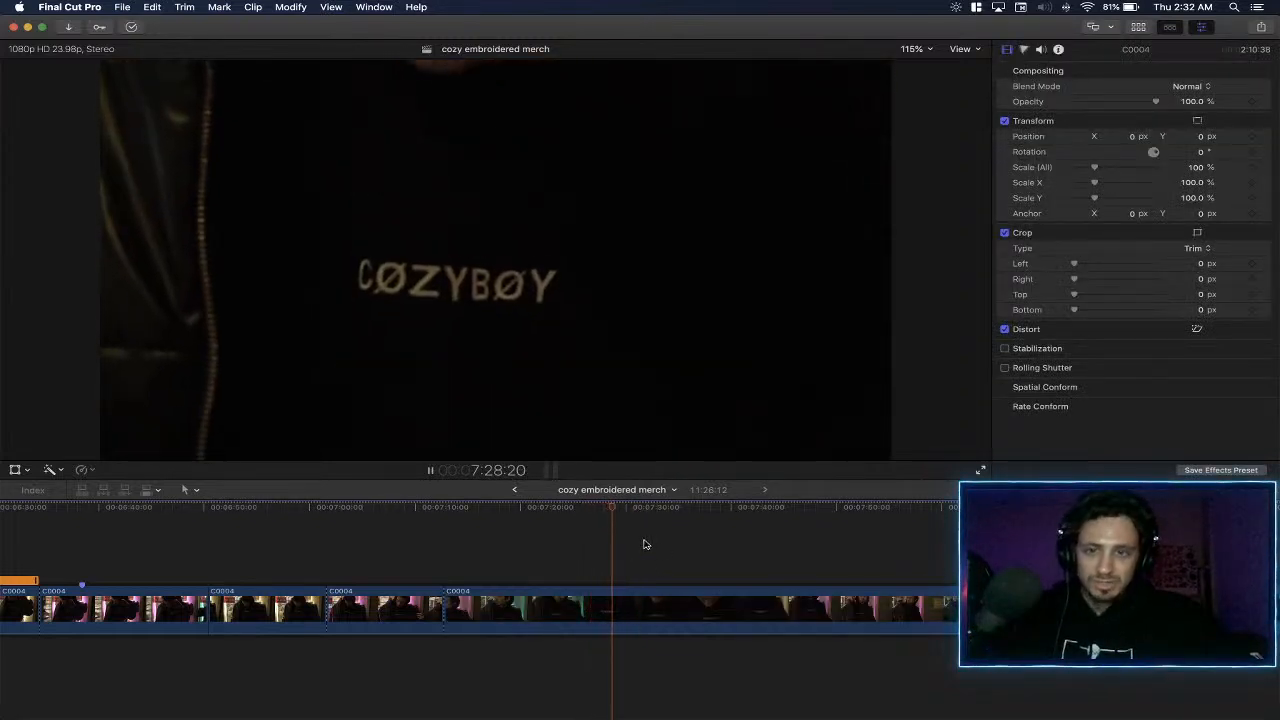
key(space)
key(super+b)
click(507, 601)
key(Delete)
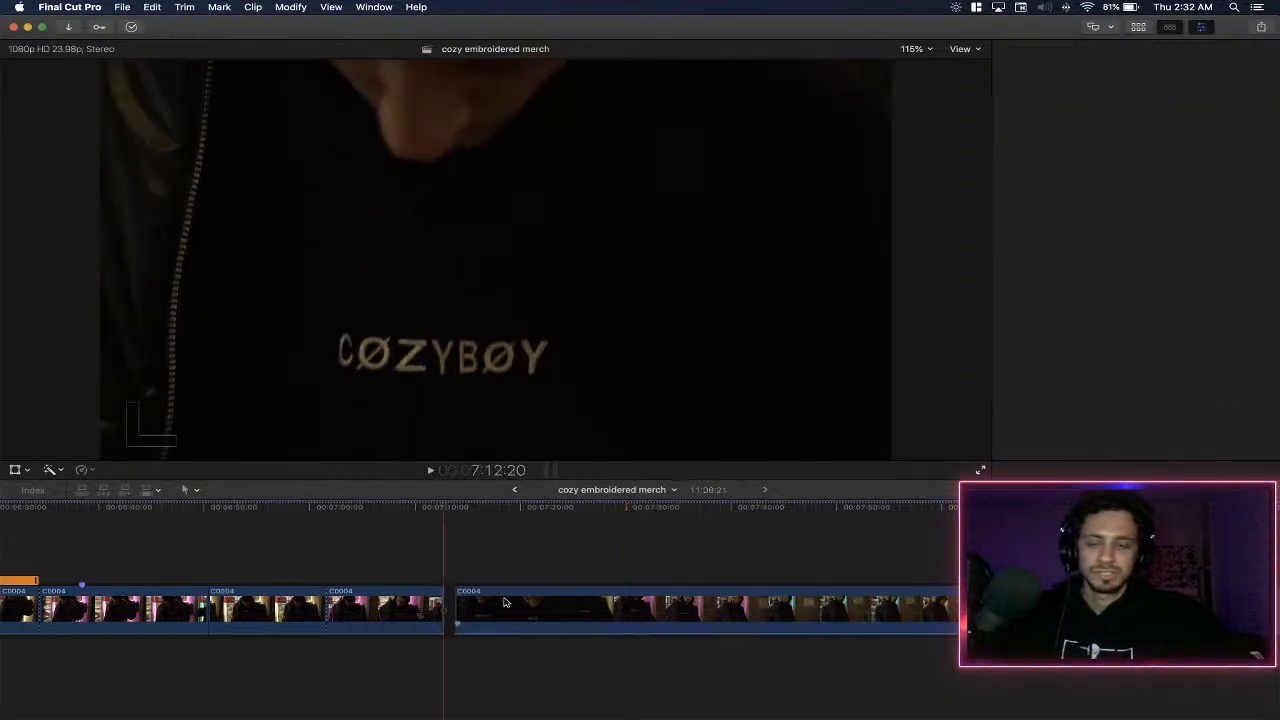
- Play C0004 from the 7:12 cut, split it at about 7:24, and delete the footage between the two cuts
key(space)
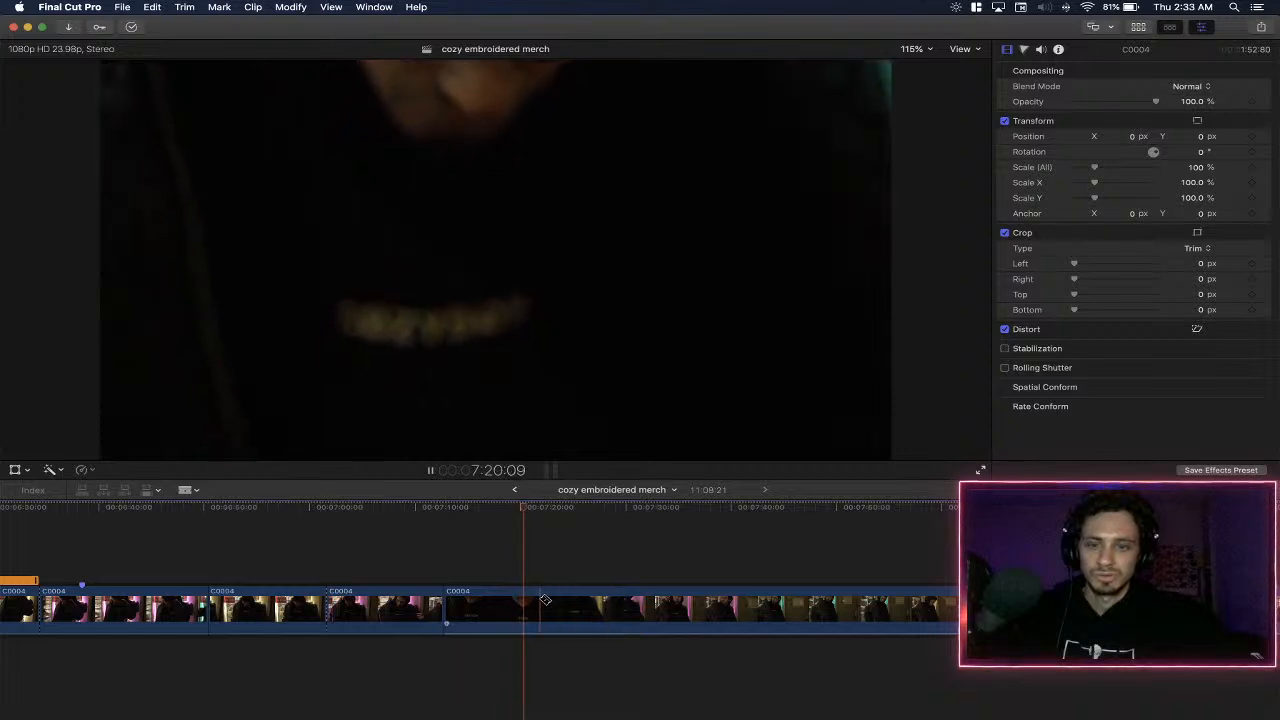
key(space)
key(space)
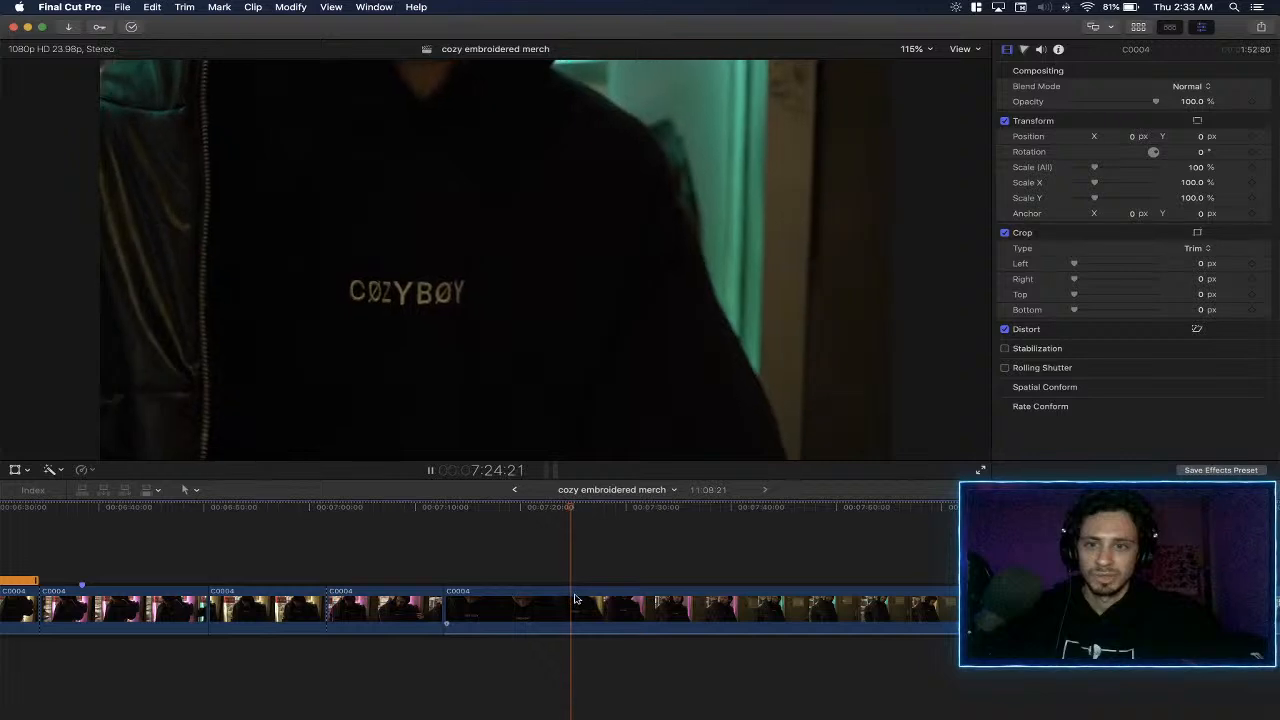
key(space)
click(532, 604)
key(Delete)
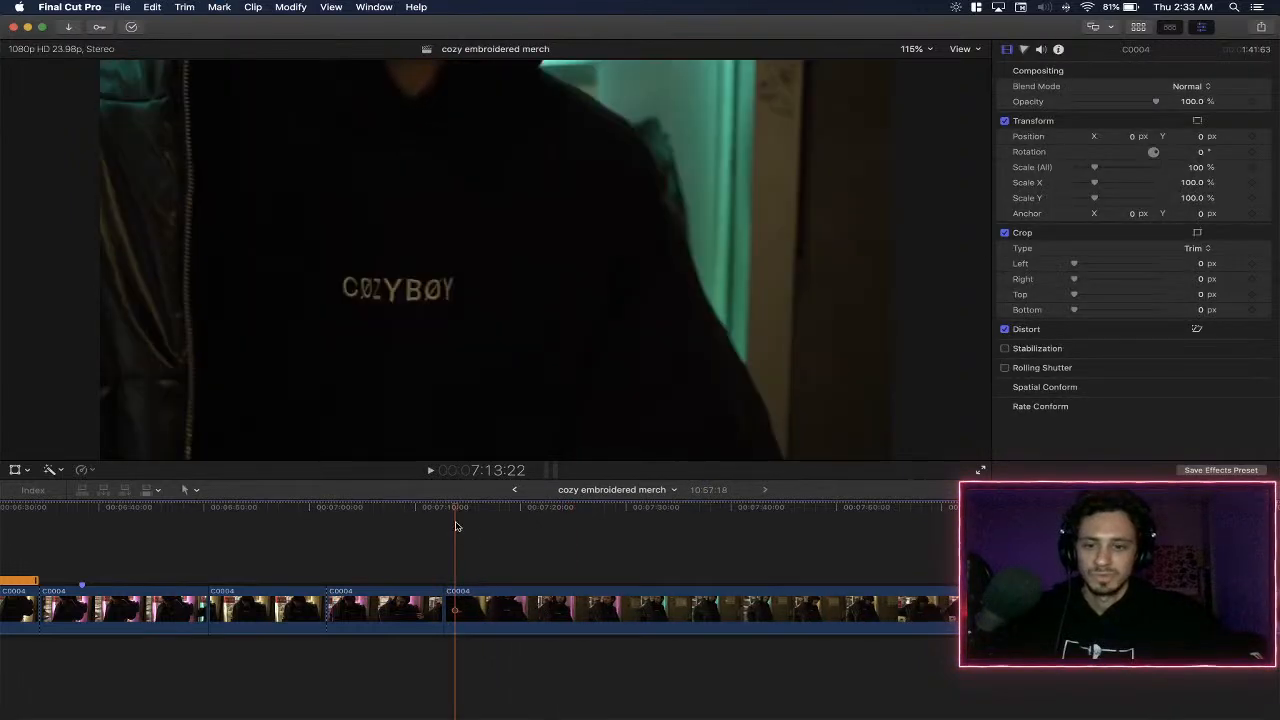
- Play C0004 from about 7:13, split it at about 7:19 and 7:29, and delete the footage between the two cuts
key(space)
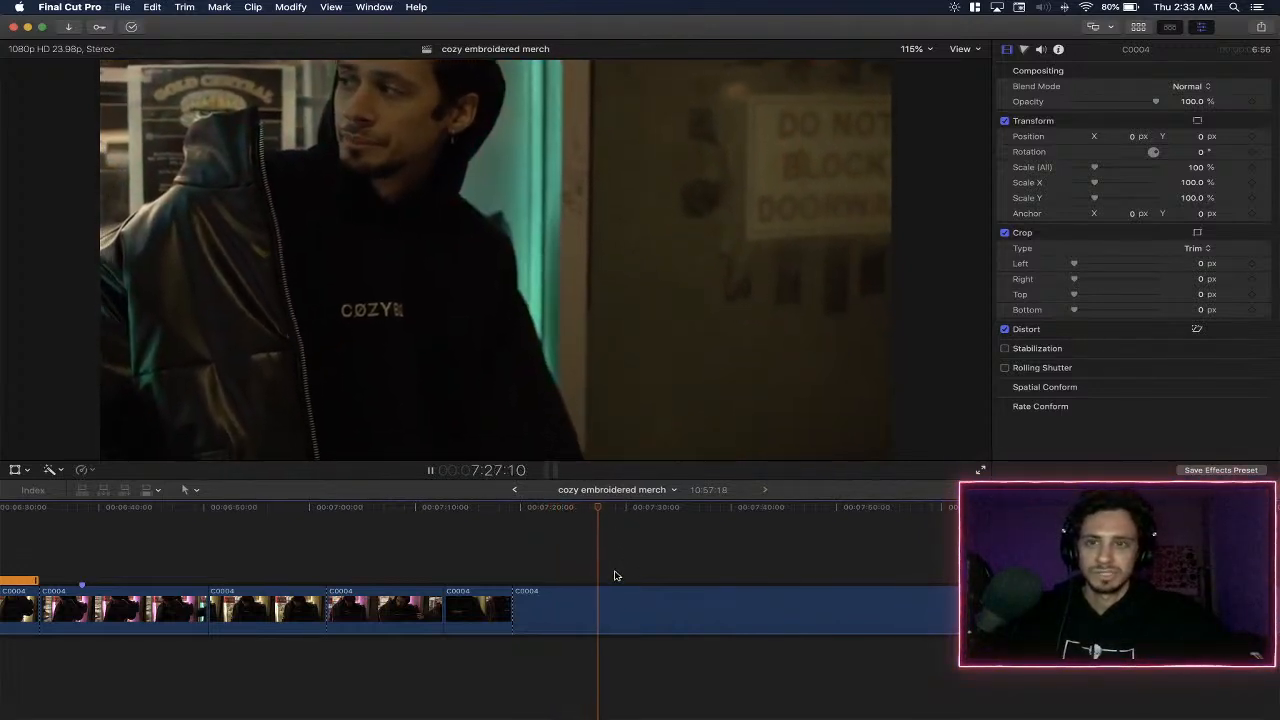
key(space)
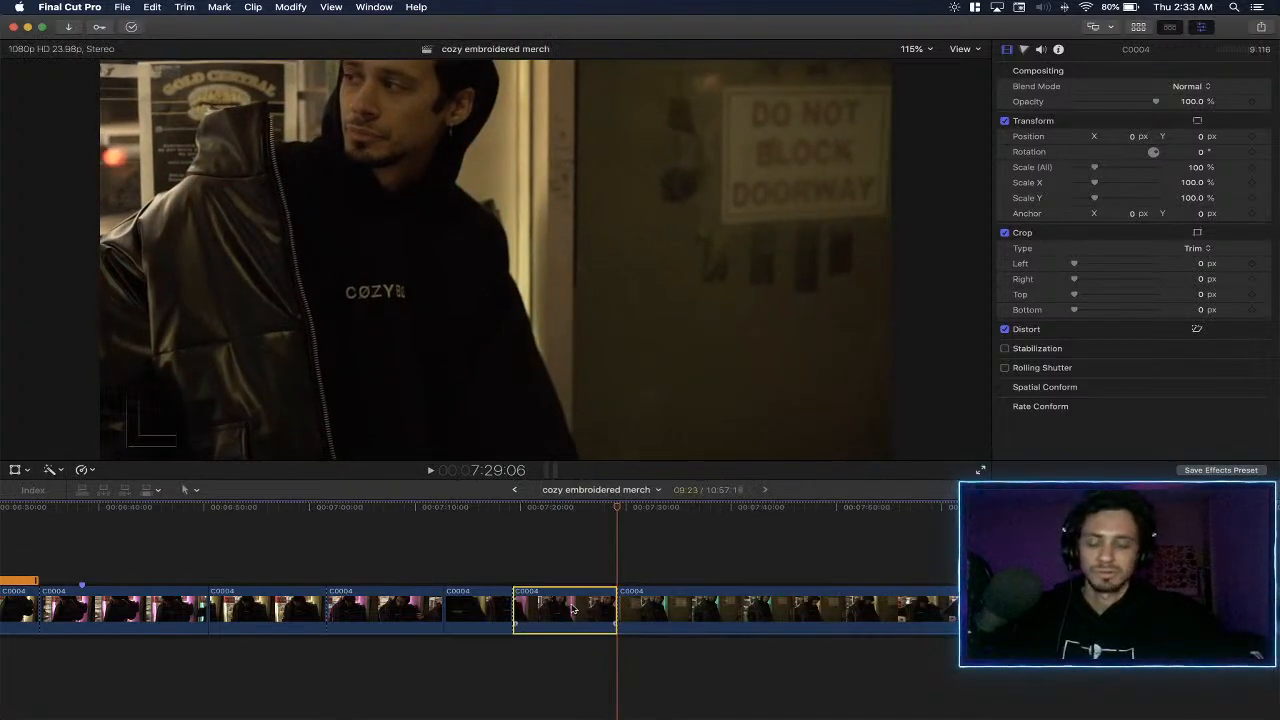
key(Delete)
- Play C0004 from the 7:19 cut and split it at about 7:28
key(space)
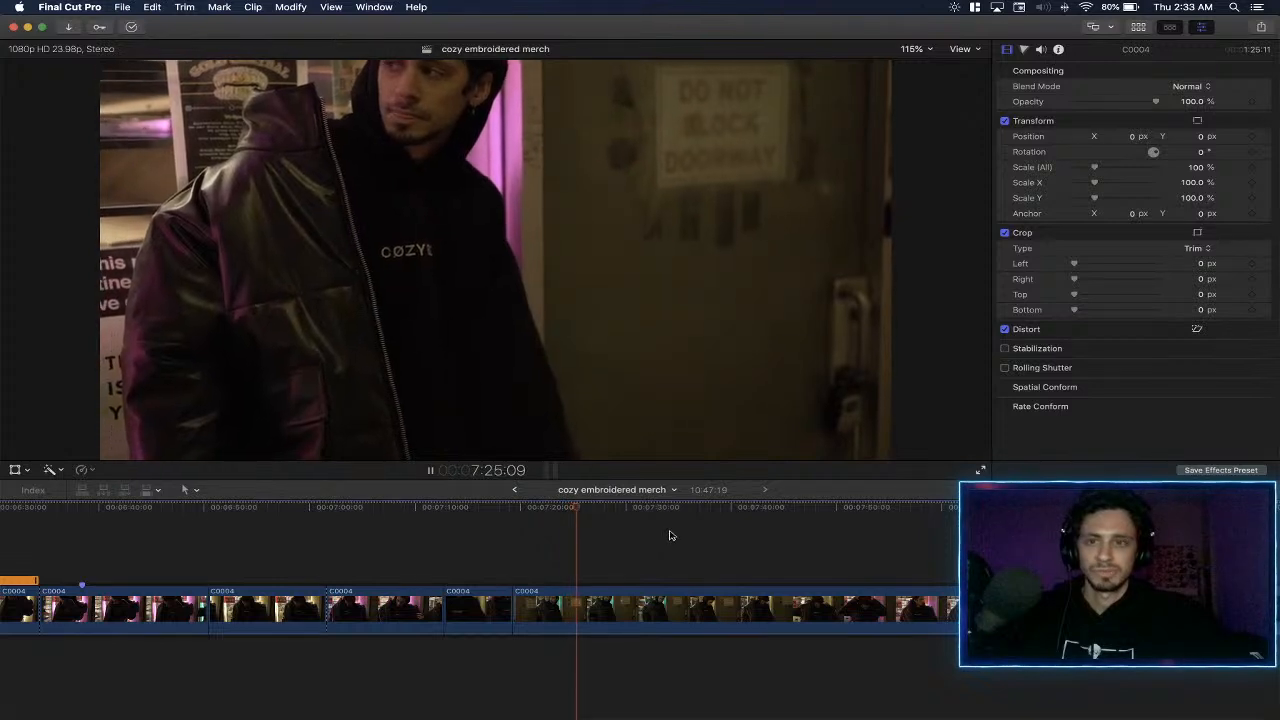
key(b)
click(634, 600)
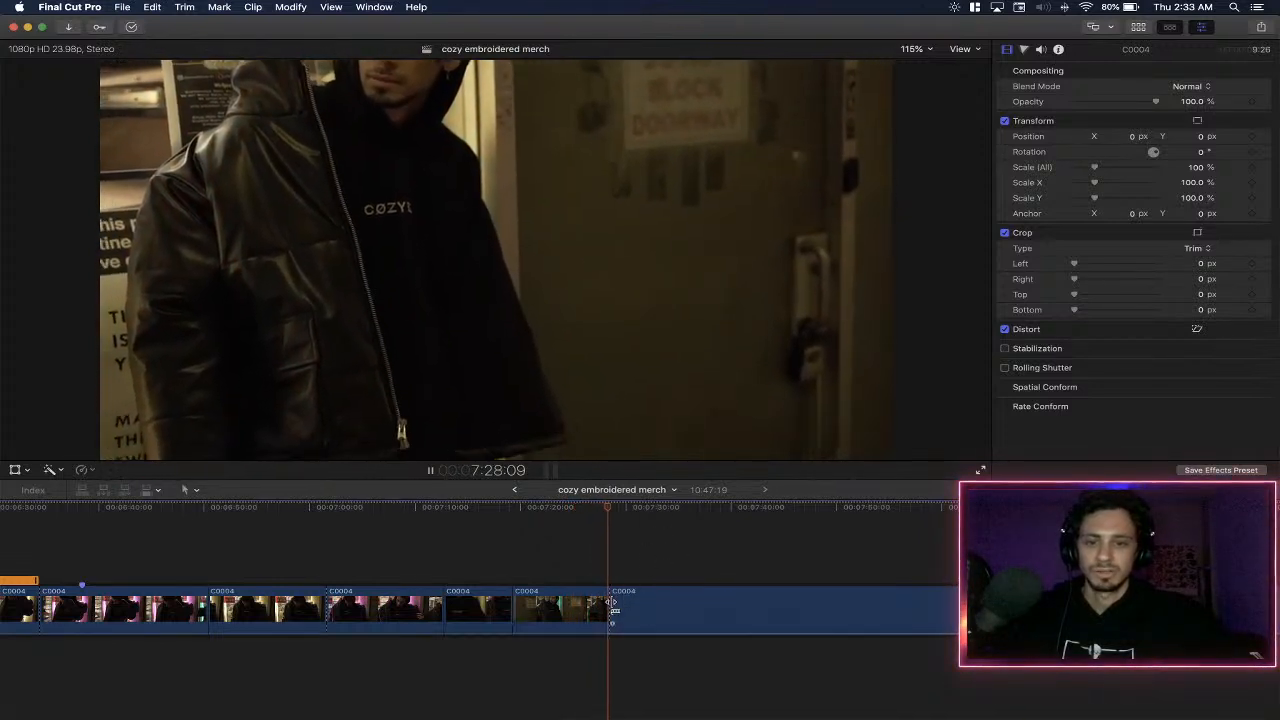
key(a)
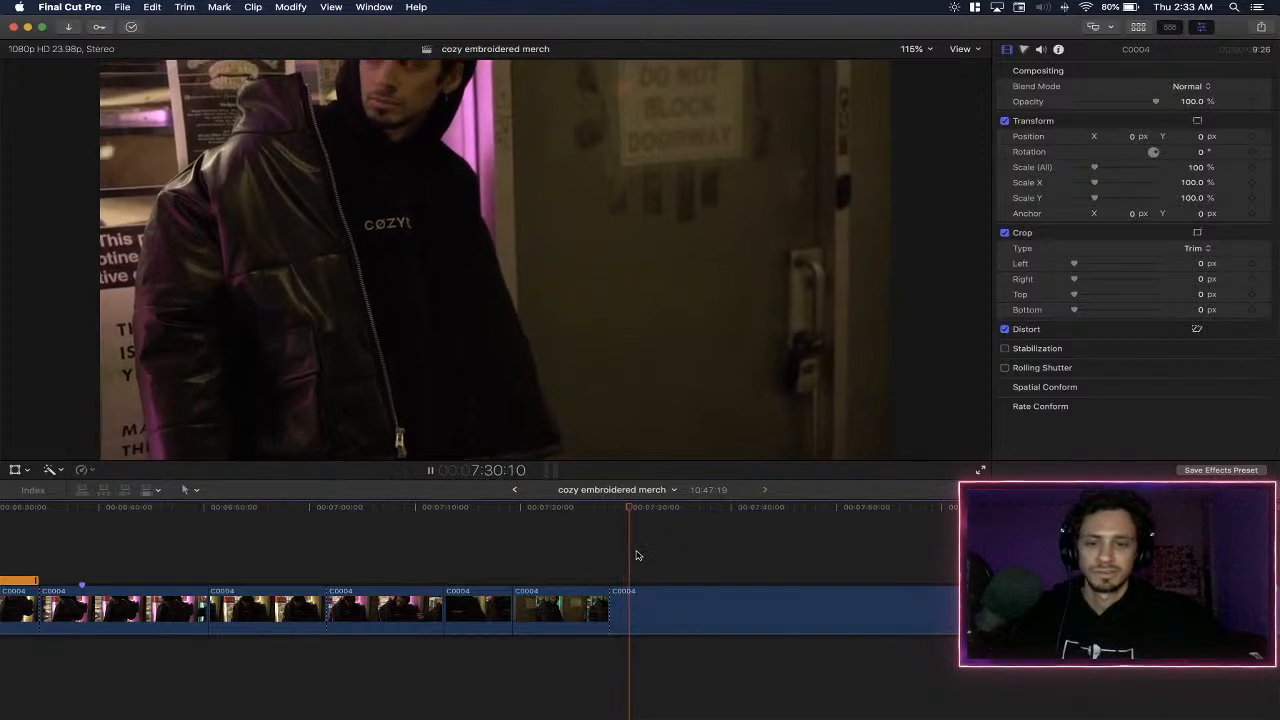
- Review C0004 up to about 7:50, split it there, and delete the footage back to the 7:28 cut
scroll(637, 555, right, 5)
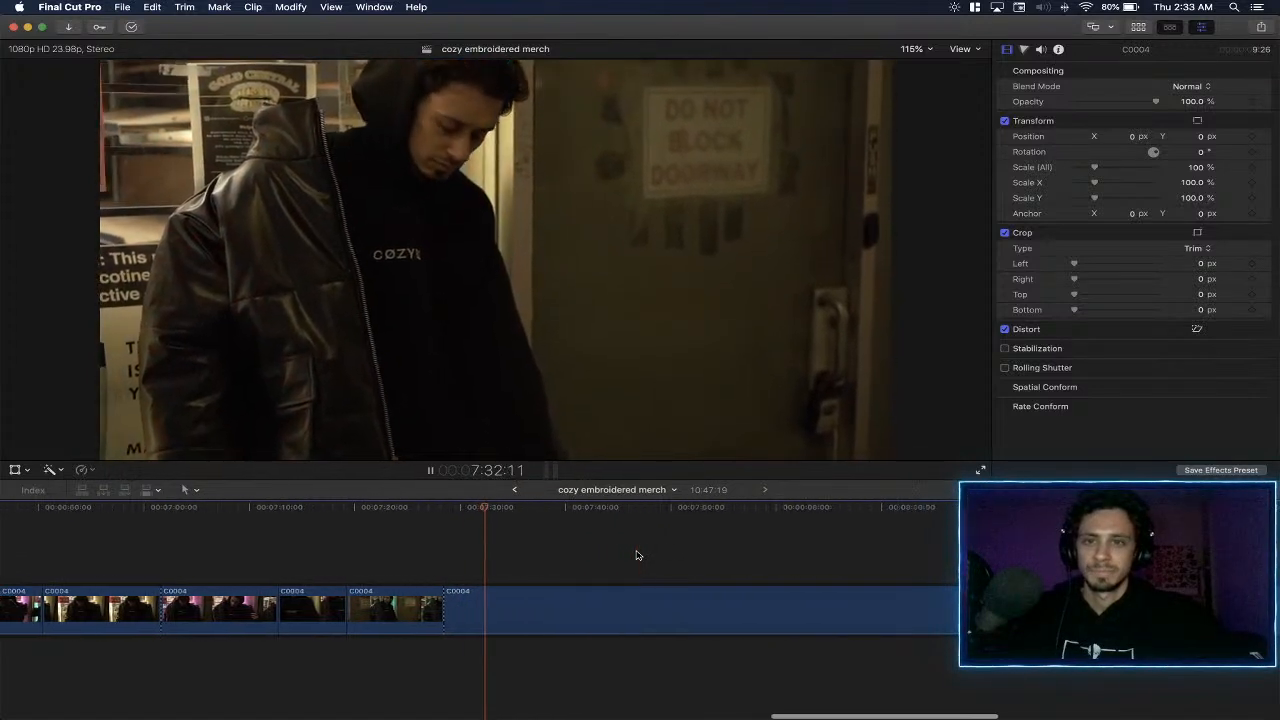
scroll(626, 562, right, 2)
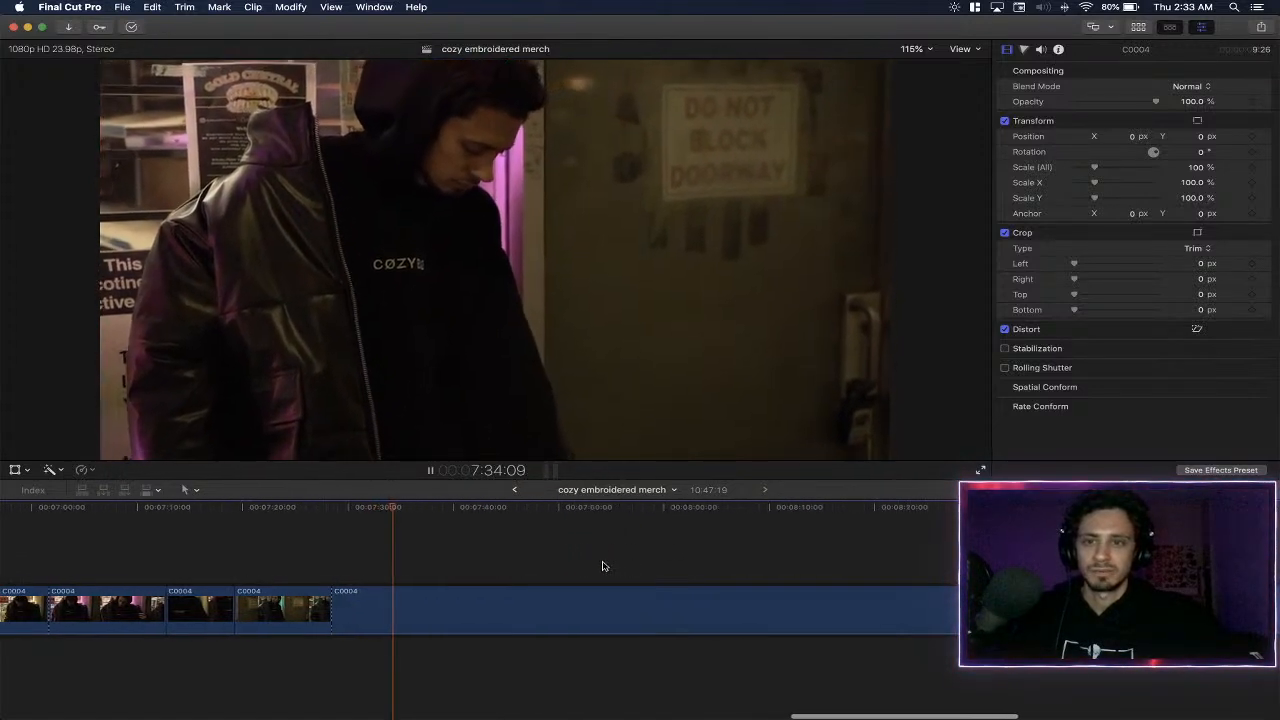
key(space)
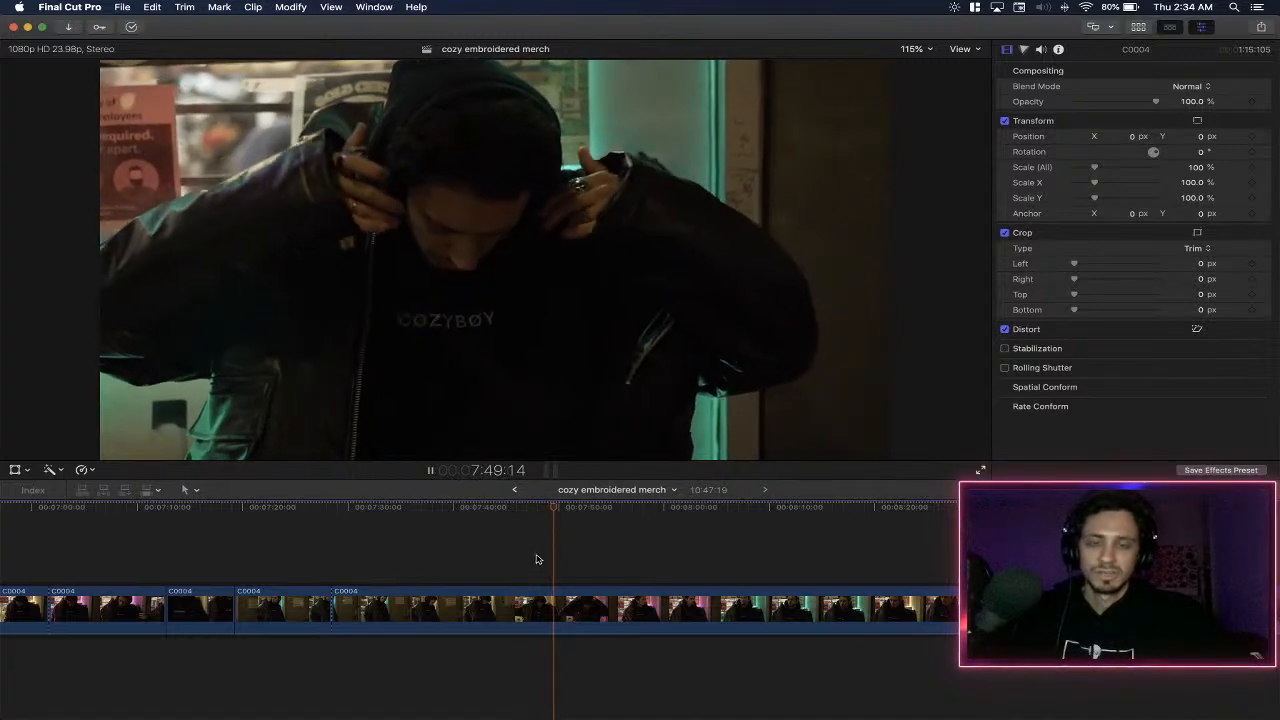
key(space)
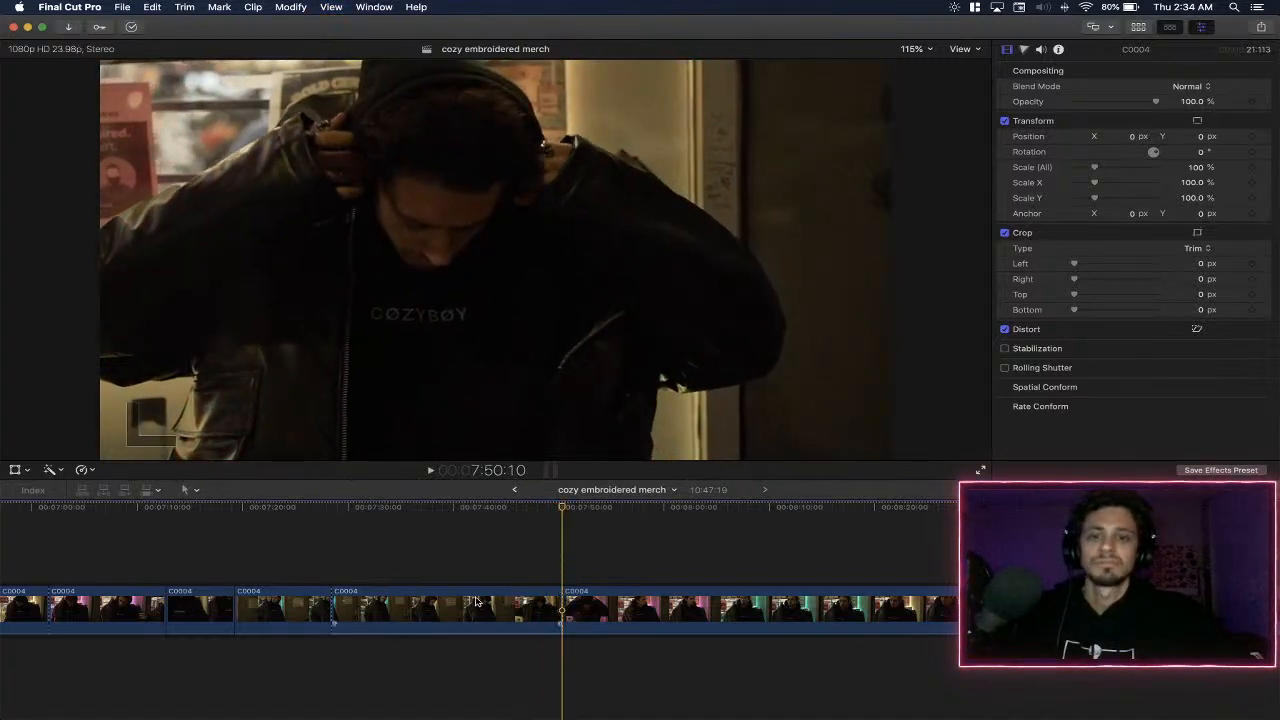
key(BackSpace)
- Play the remaining C0004 footage from the 7:28 cut through to its end at about 8:18
key(space)
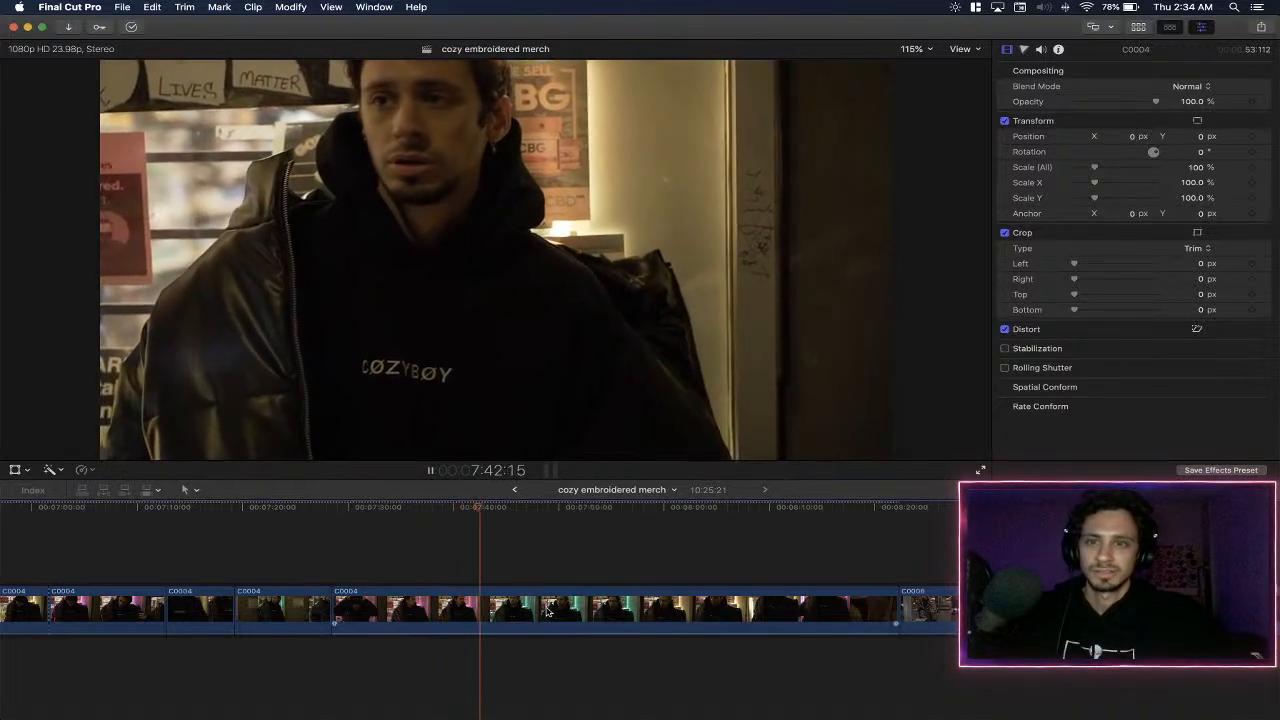
scroll(530, 590, right, 5)
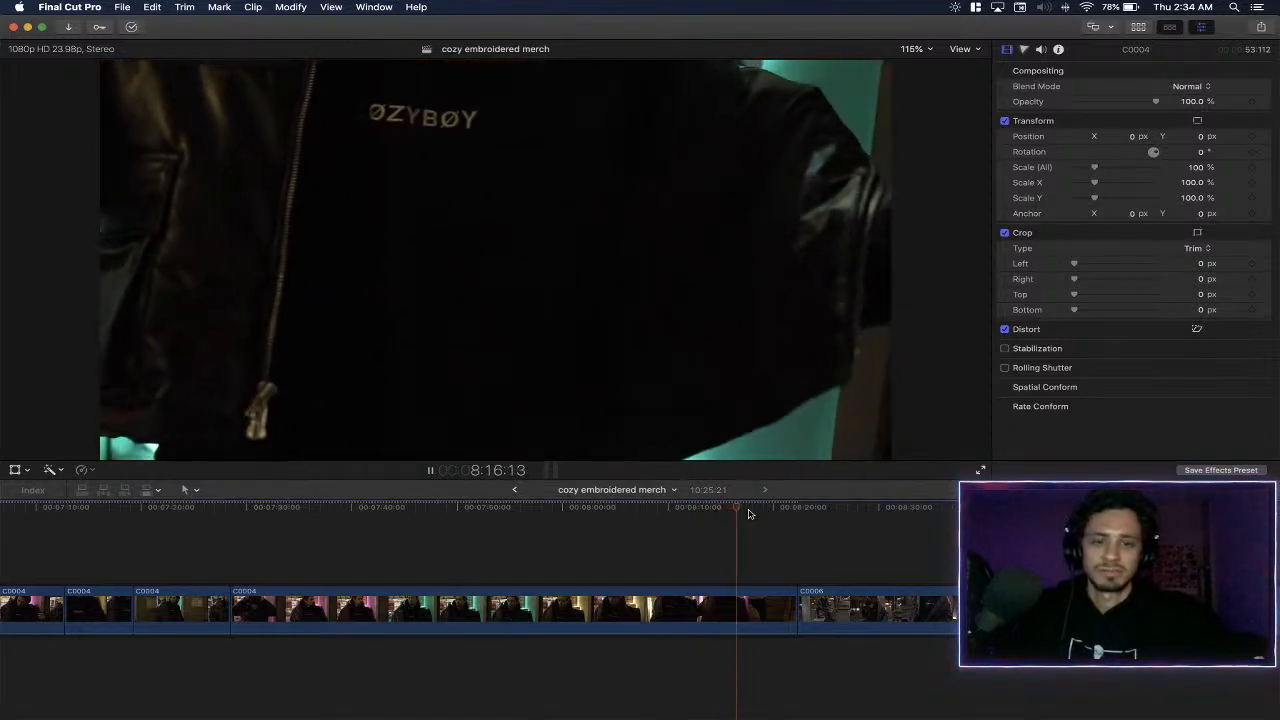
key(space)
- Review the opening clips, trim the end of the C0003 clip back to about 0:25, and trim the start of the following C0003 clip
scroll(730, 540, left, 15)
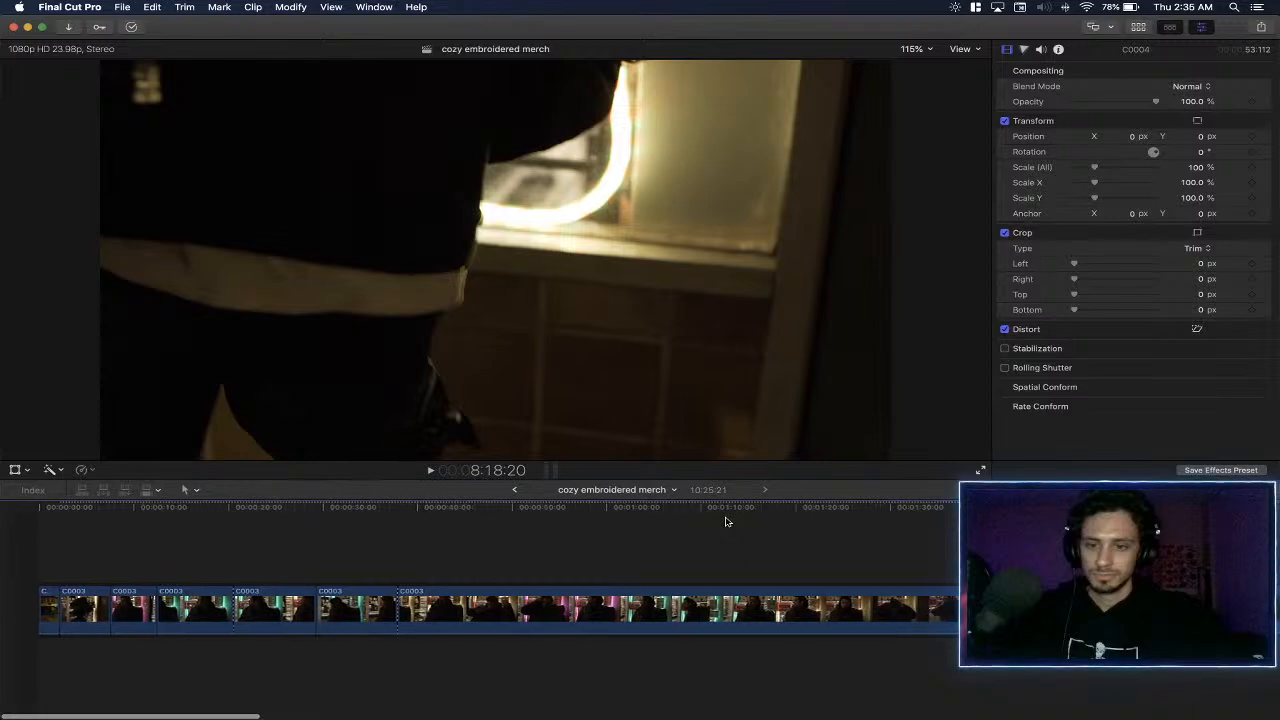
key(space)
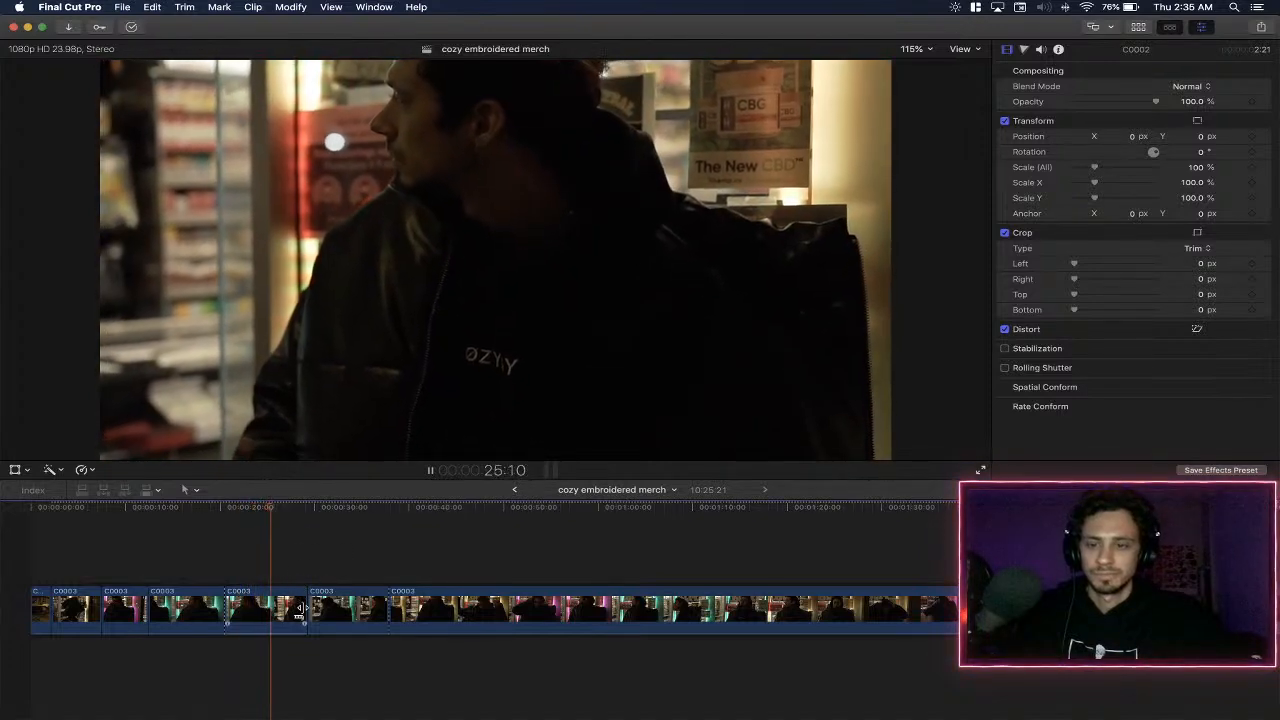
drag(297, 608, 272, 610)
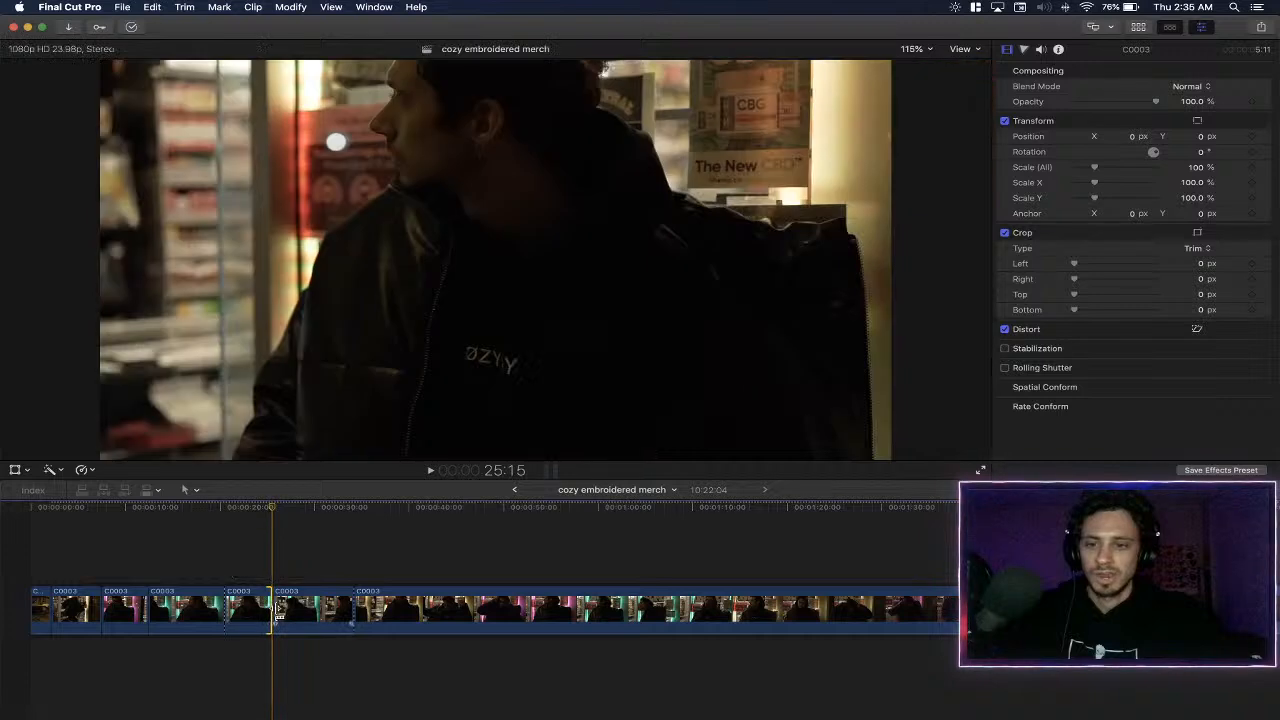
key(space)
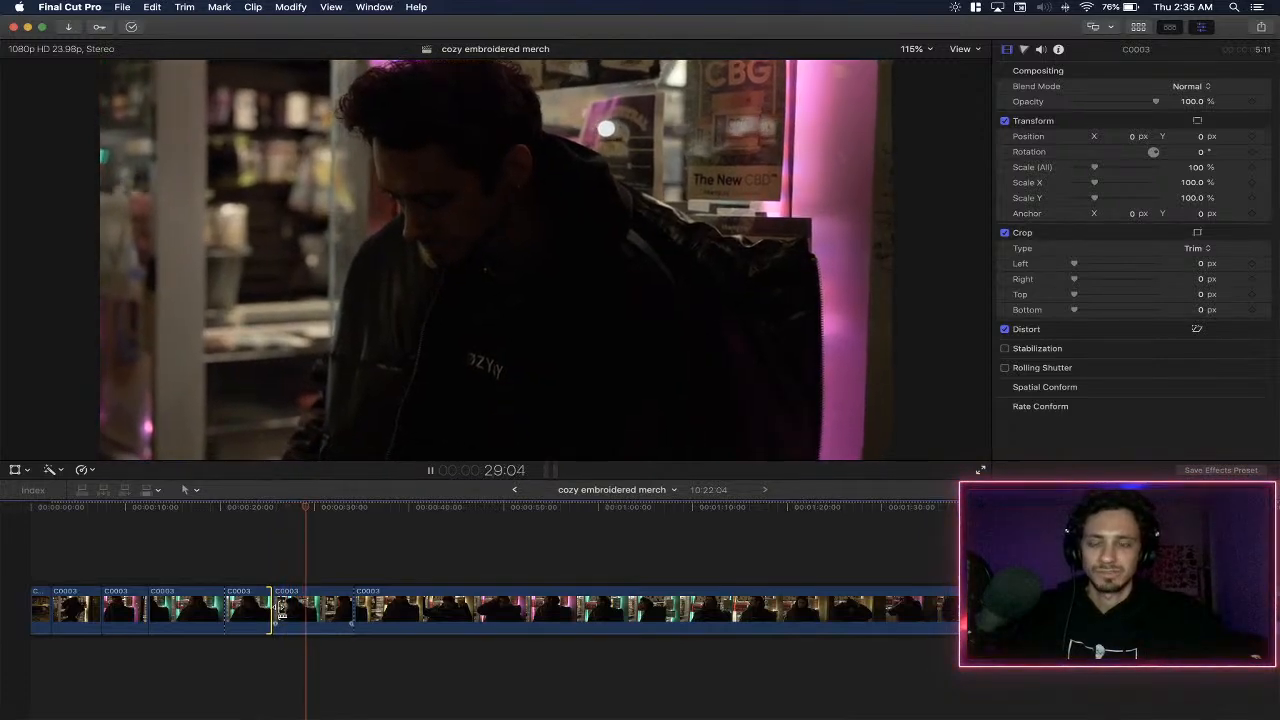
drag(281, 610, 312, 610)
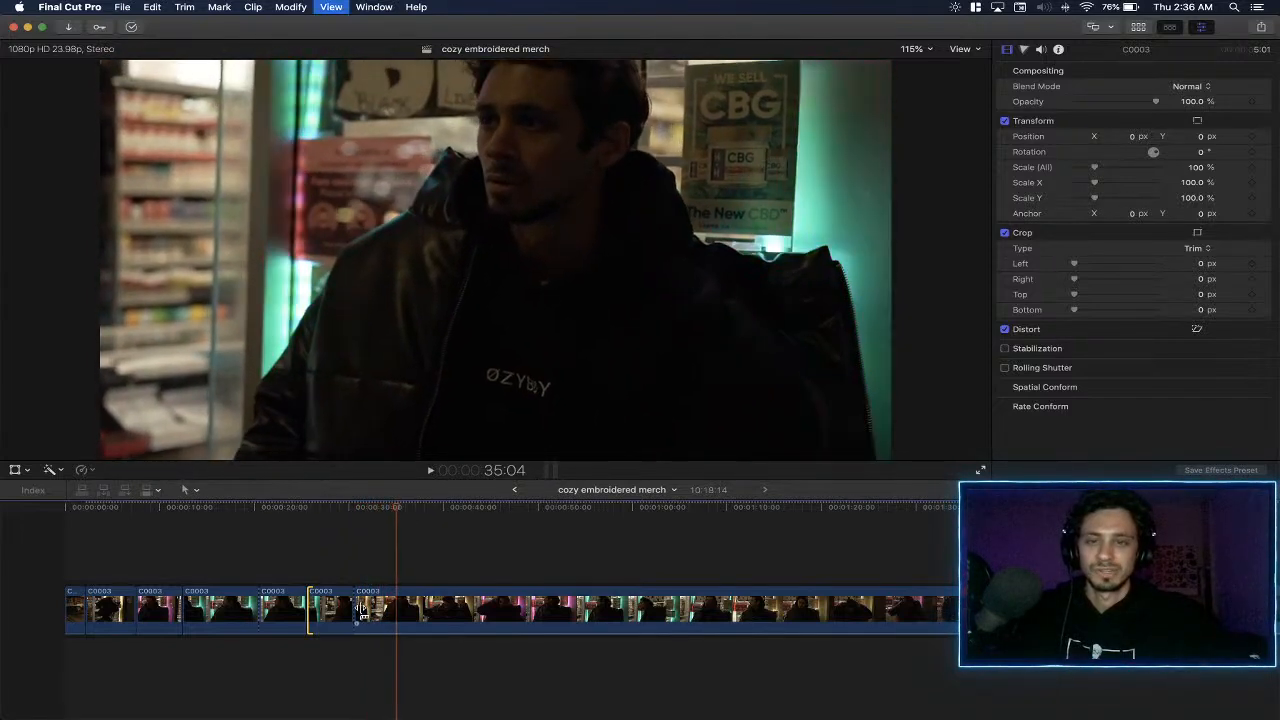
- Trim the start of the long C0003 clip at about 0:30, restoring some of its beginning in small increments
drag(363, 612, 400, 612)
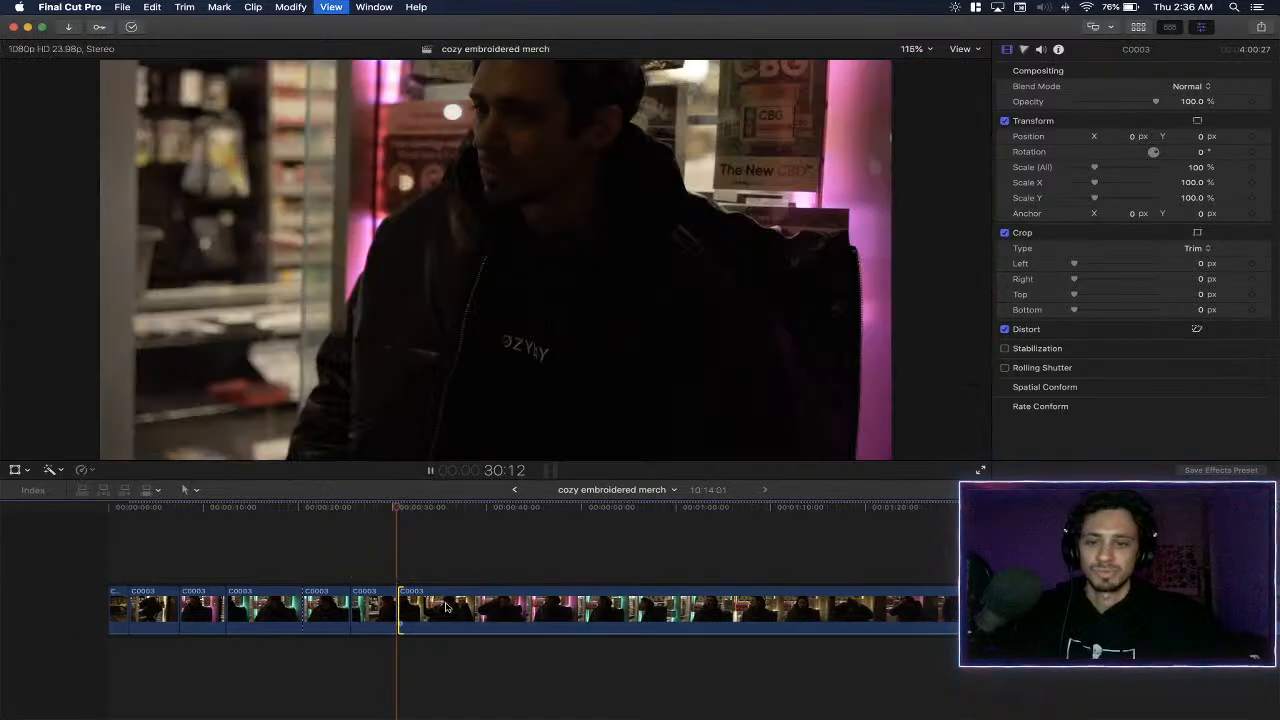
key(space)
key(shift+comma)
key(shift+comma)
key(shift+comma)
key(shift+comma)
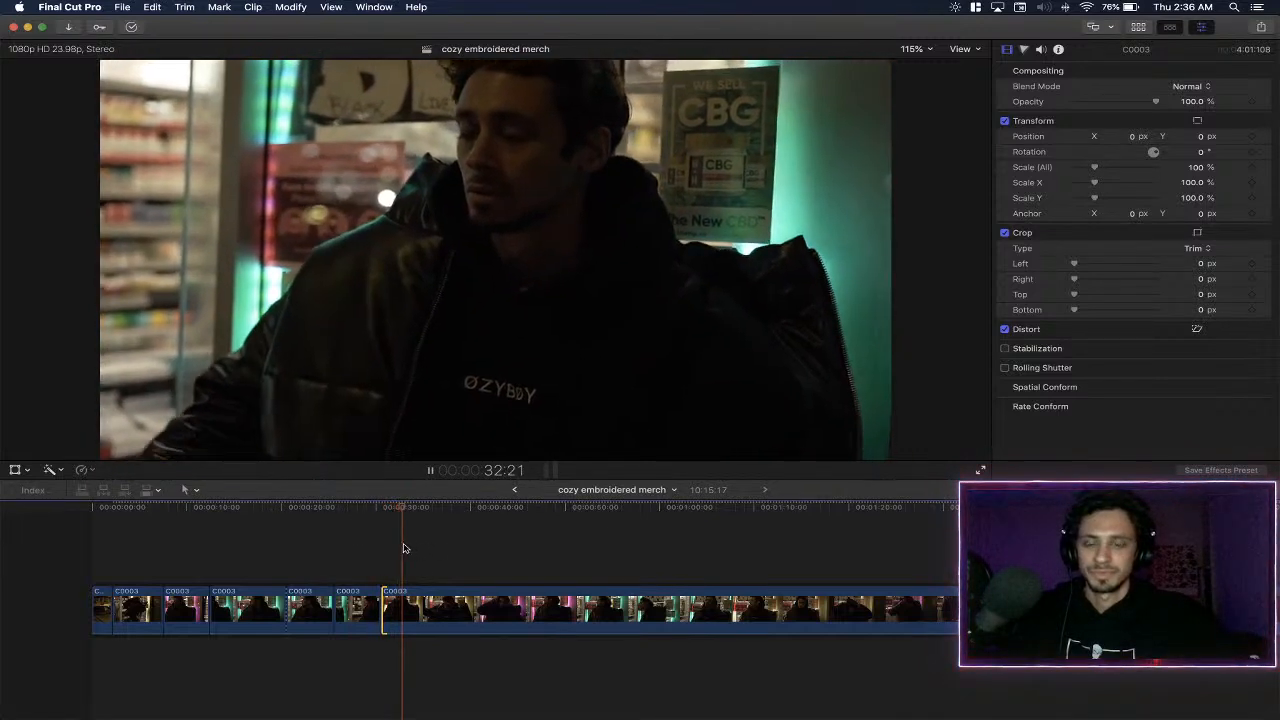
key(shift+comma)
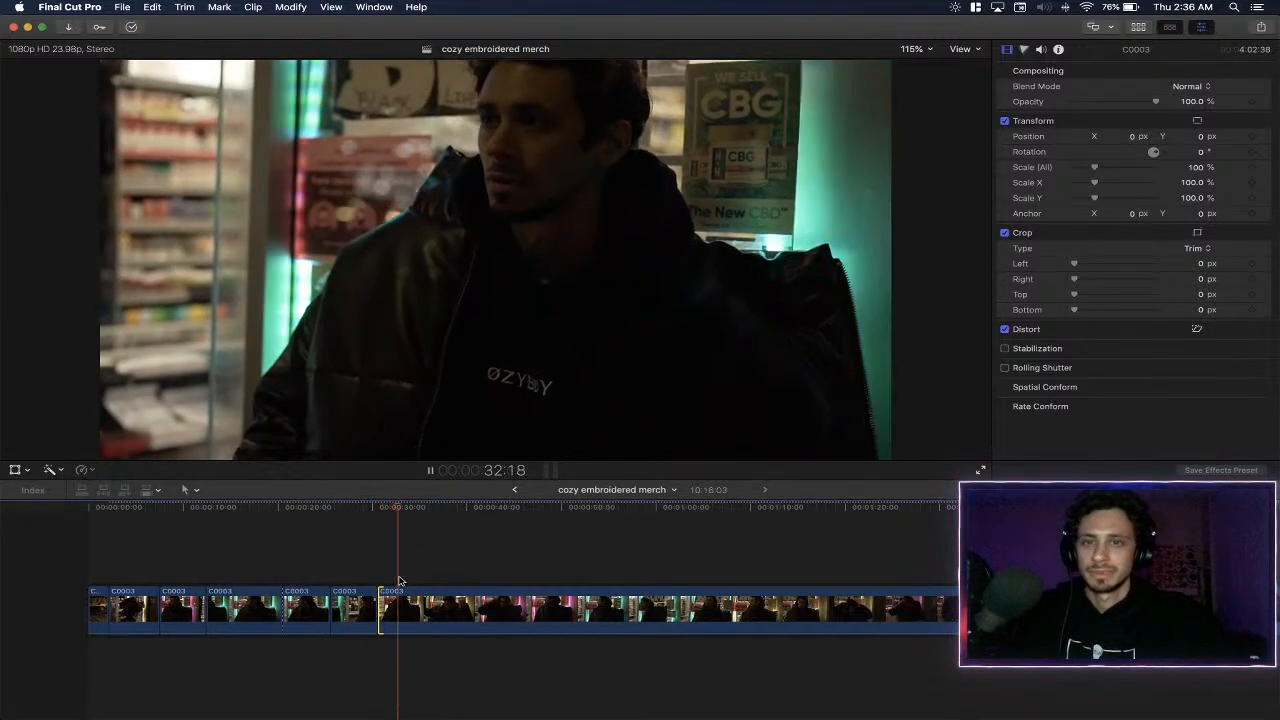
key(shift+comma)
- Play the long C0003 clip, split it at about 0:32, and remove roughly six seconds of footage after the cut
key(space)
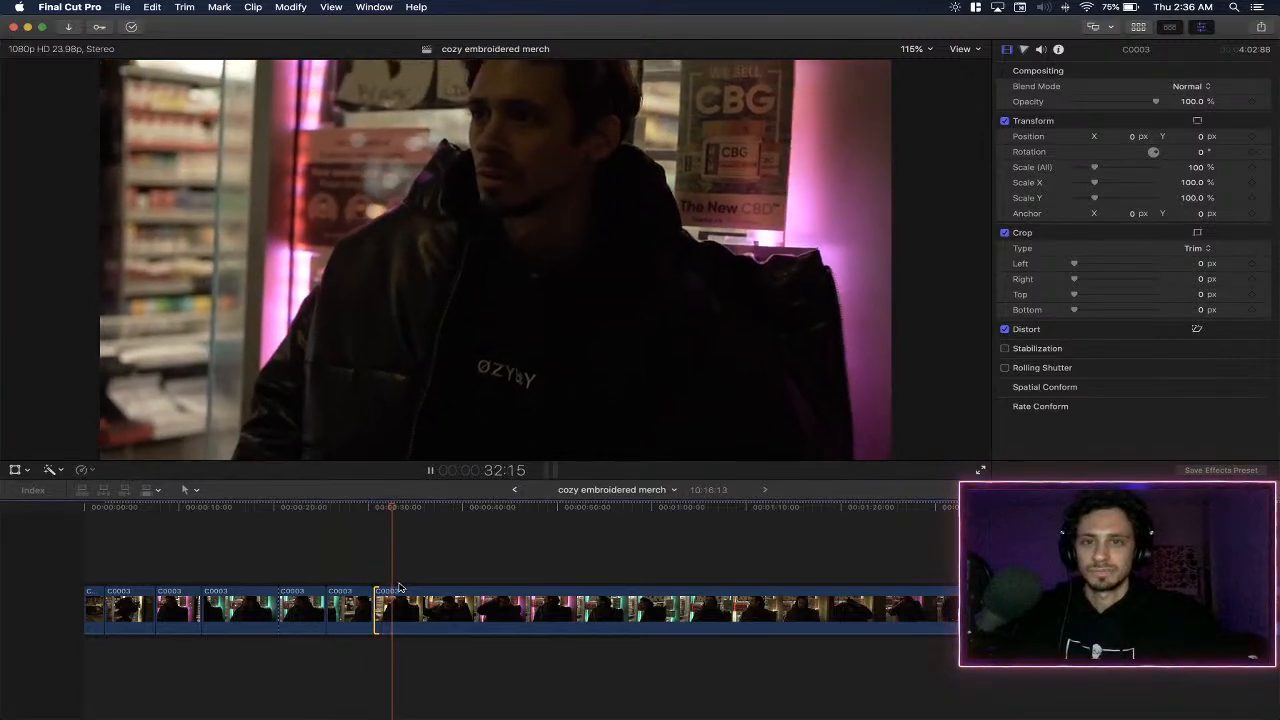
key(super+b)
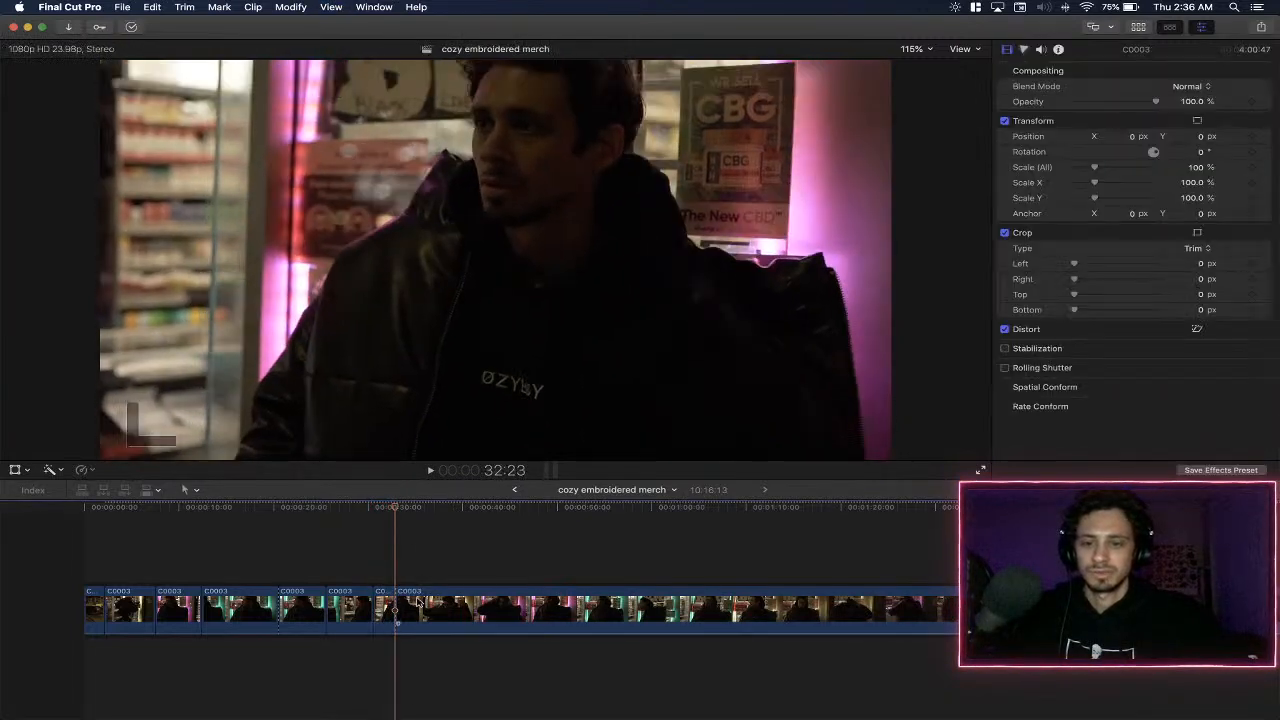
key(space)
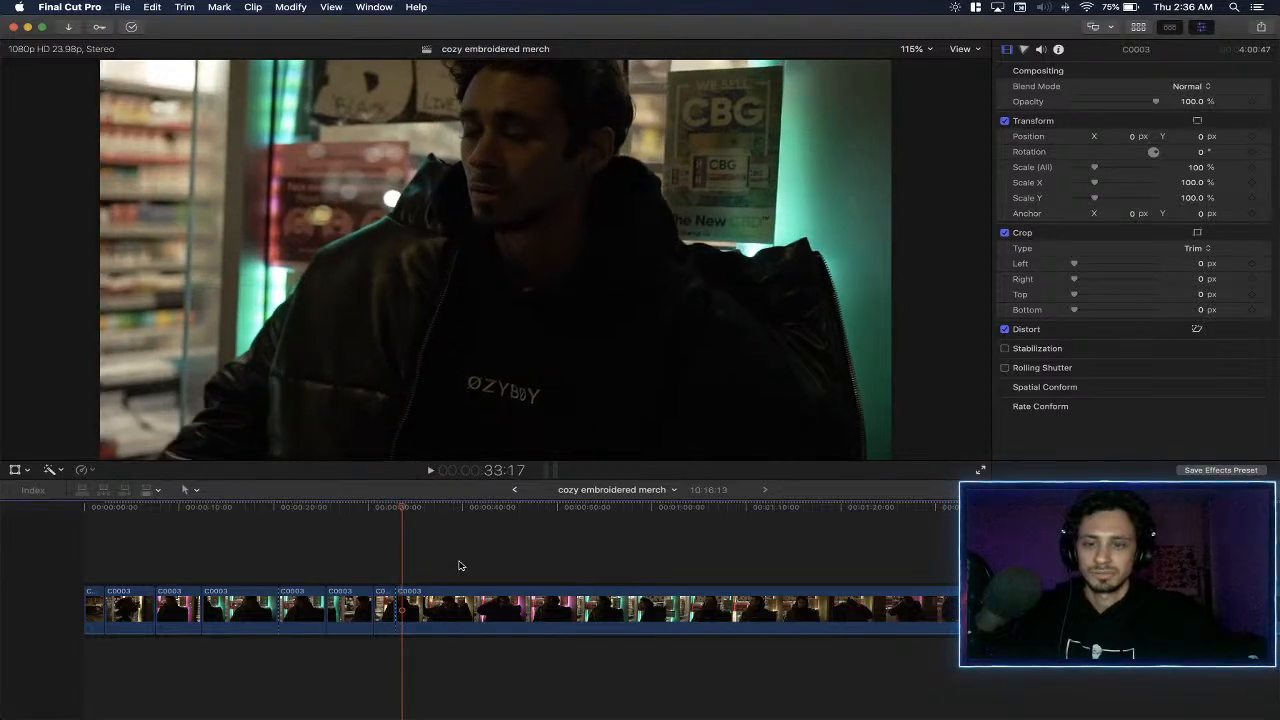
key(alt+[)
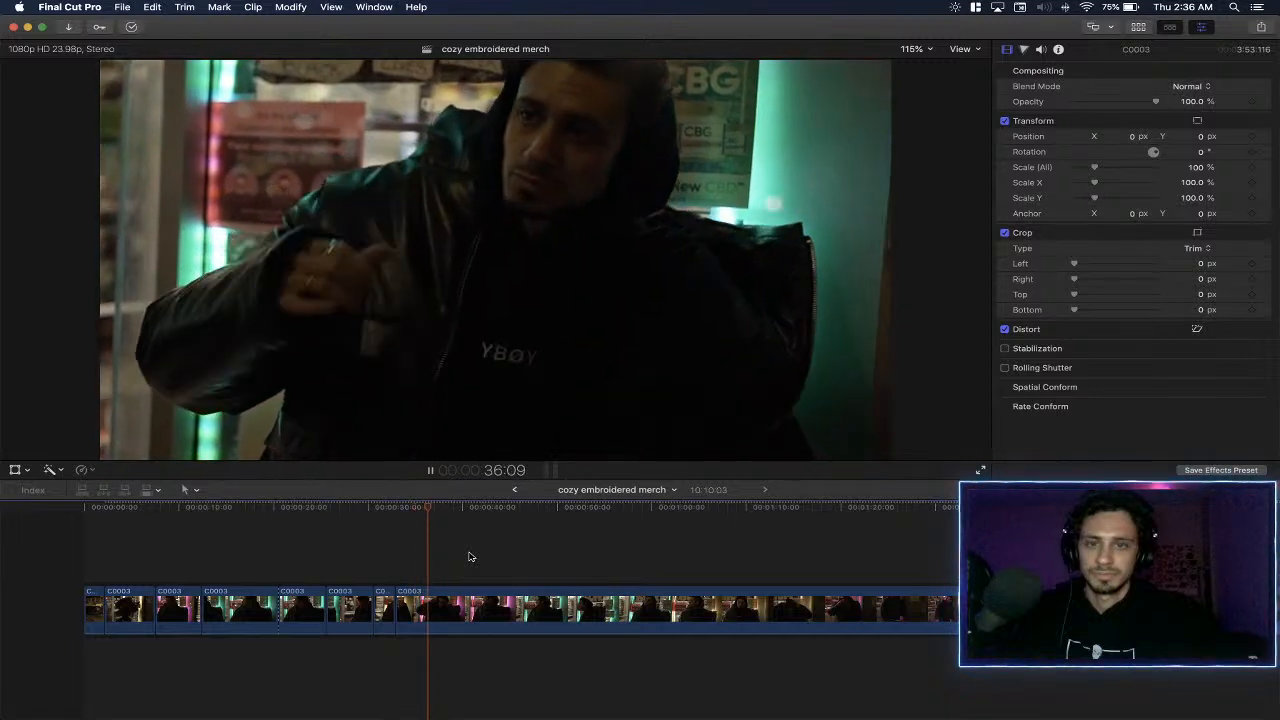
- Split C0003 at about 0:37, review it up to about 0:46, and delete the footage between those points
key(super+b)
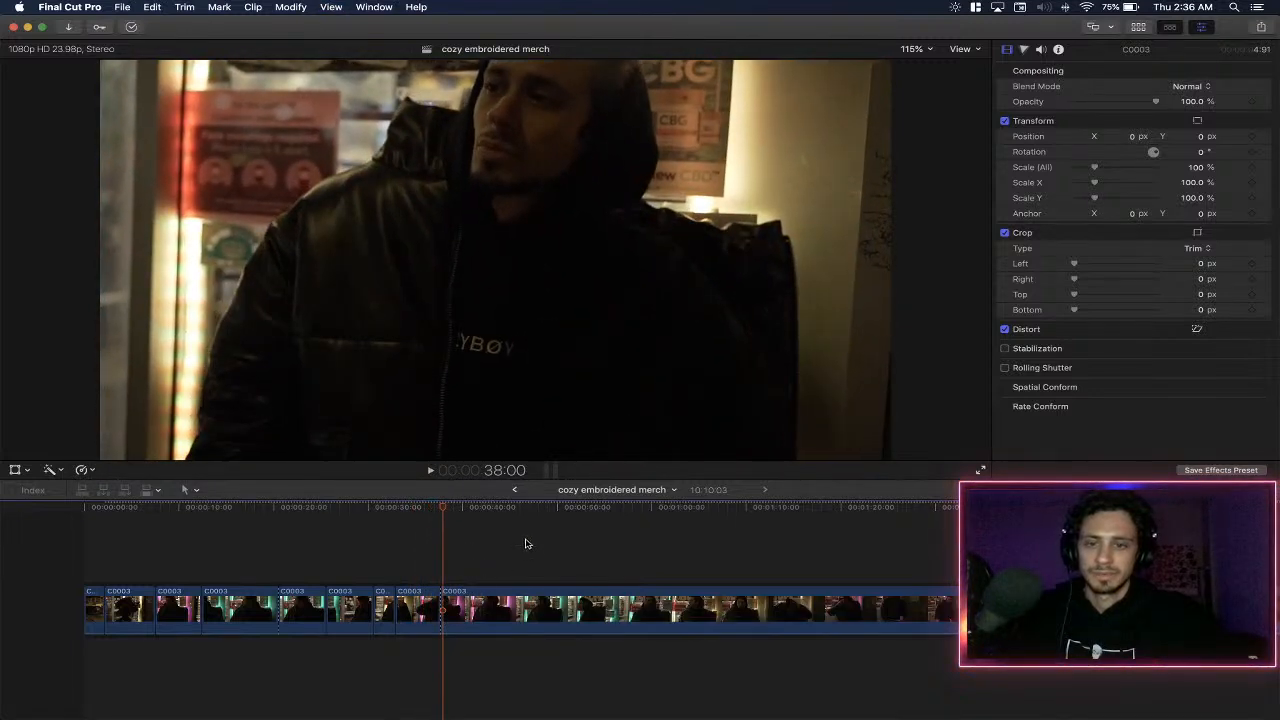
key(space)
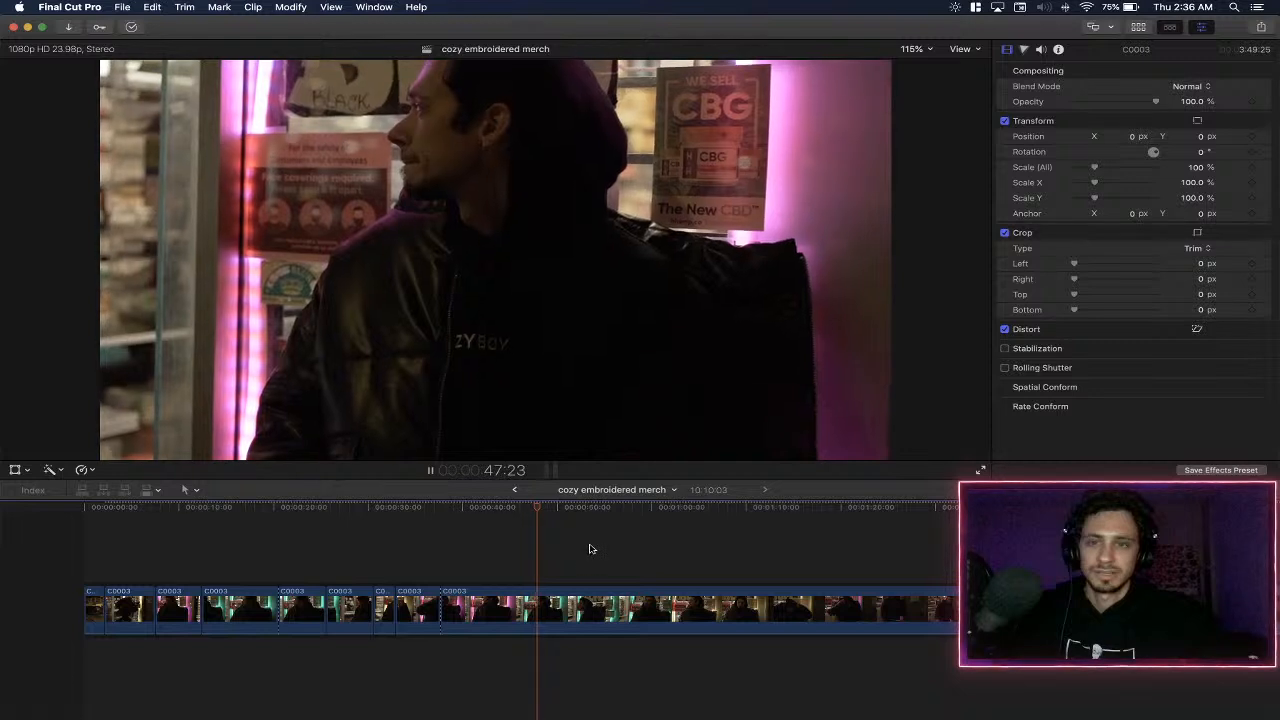
click(496, 608)
key(BackSpace)
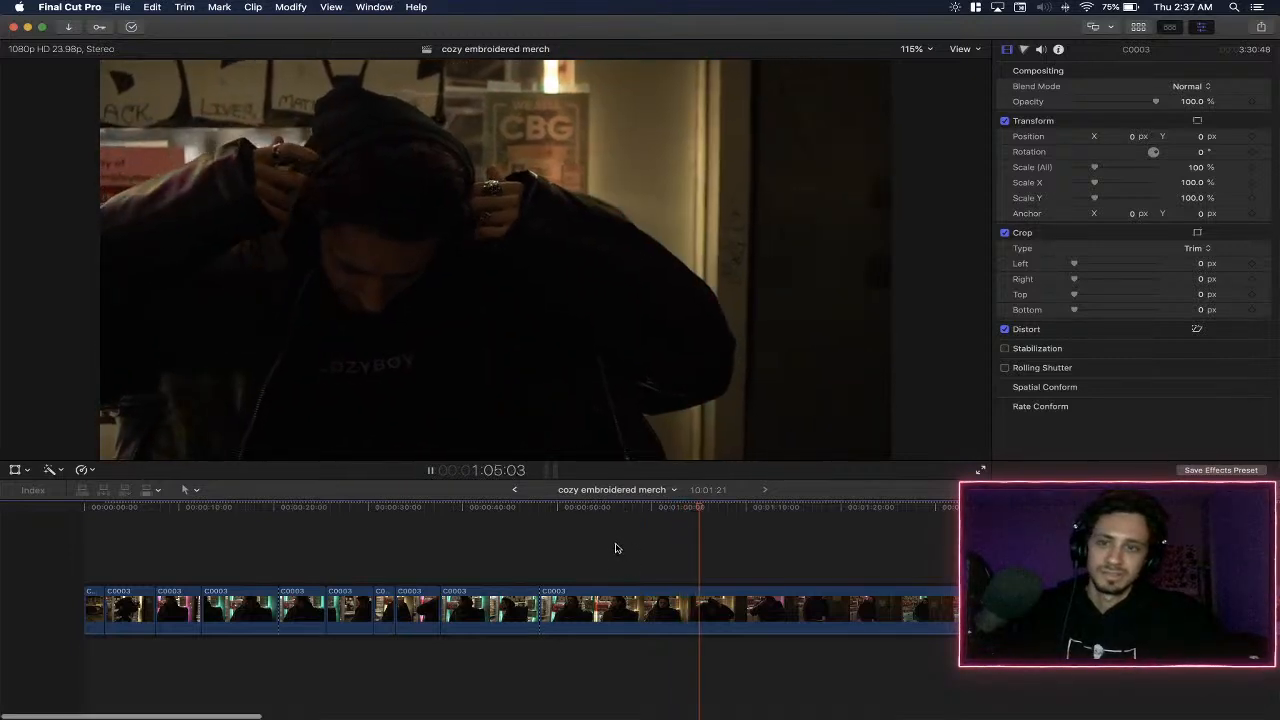
- Review the following C0003 footage past 1:26 and split it at about 1:37 and 1:44
scroll(615, 548, right, 5)
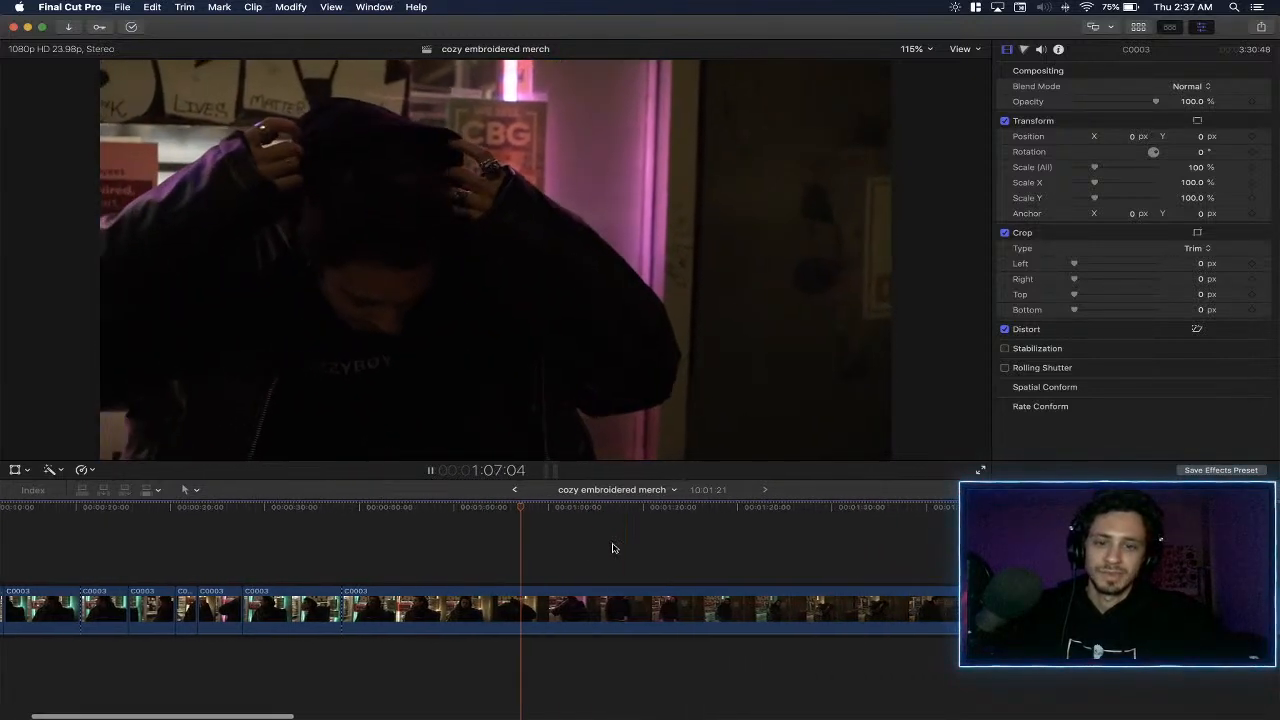
scroll(613, 548, right, 2)
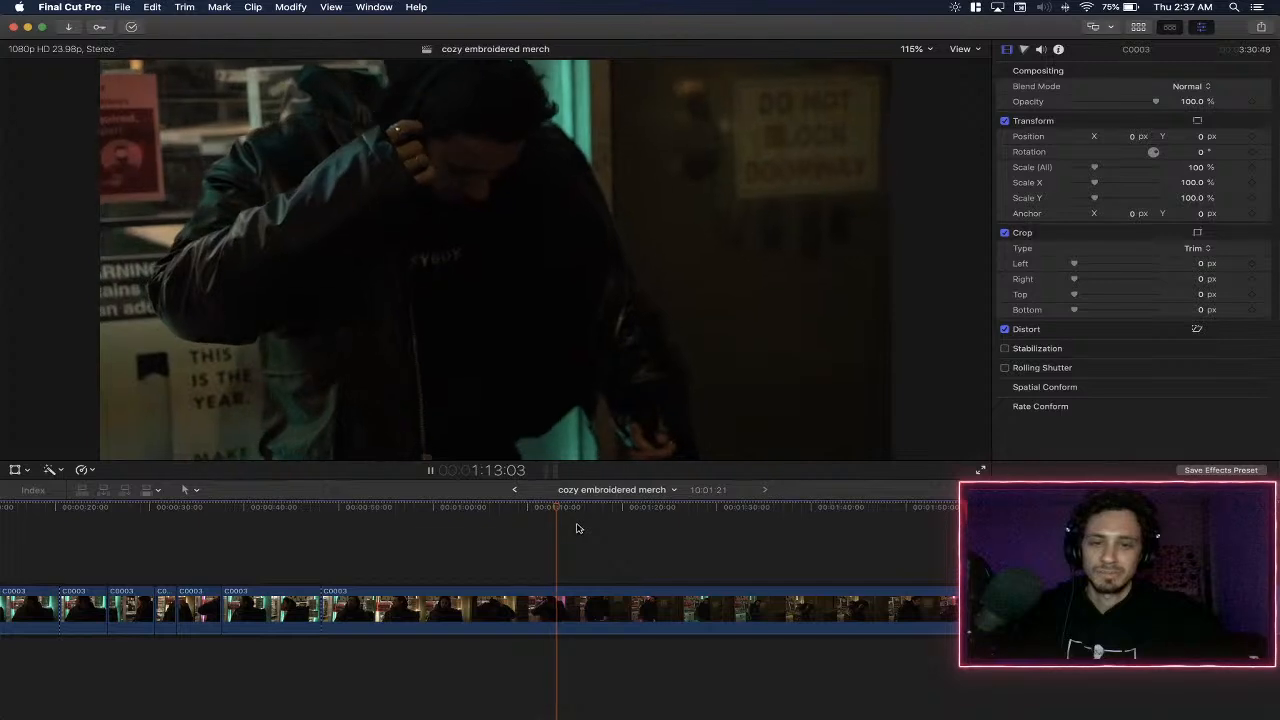
click(632, 508)
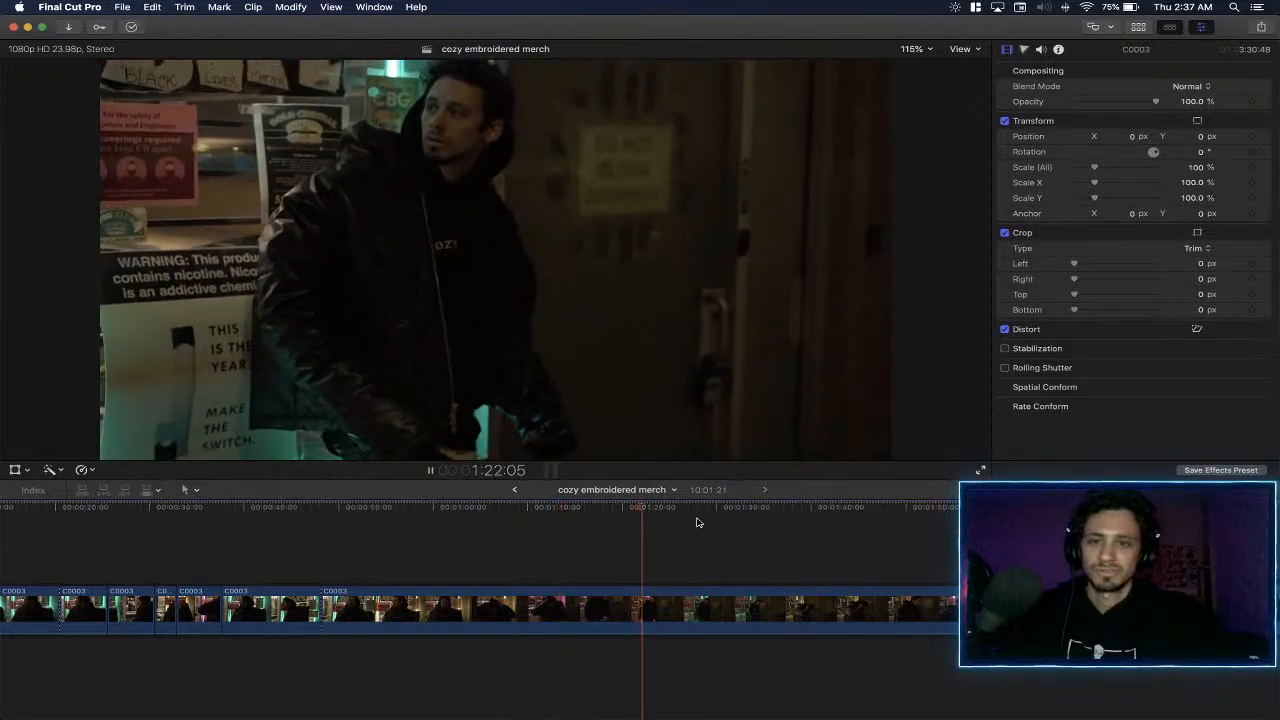
scroll(695, 521, right, 3)
scroll(691, 522, right, 2)
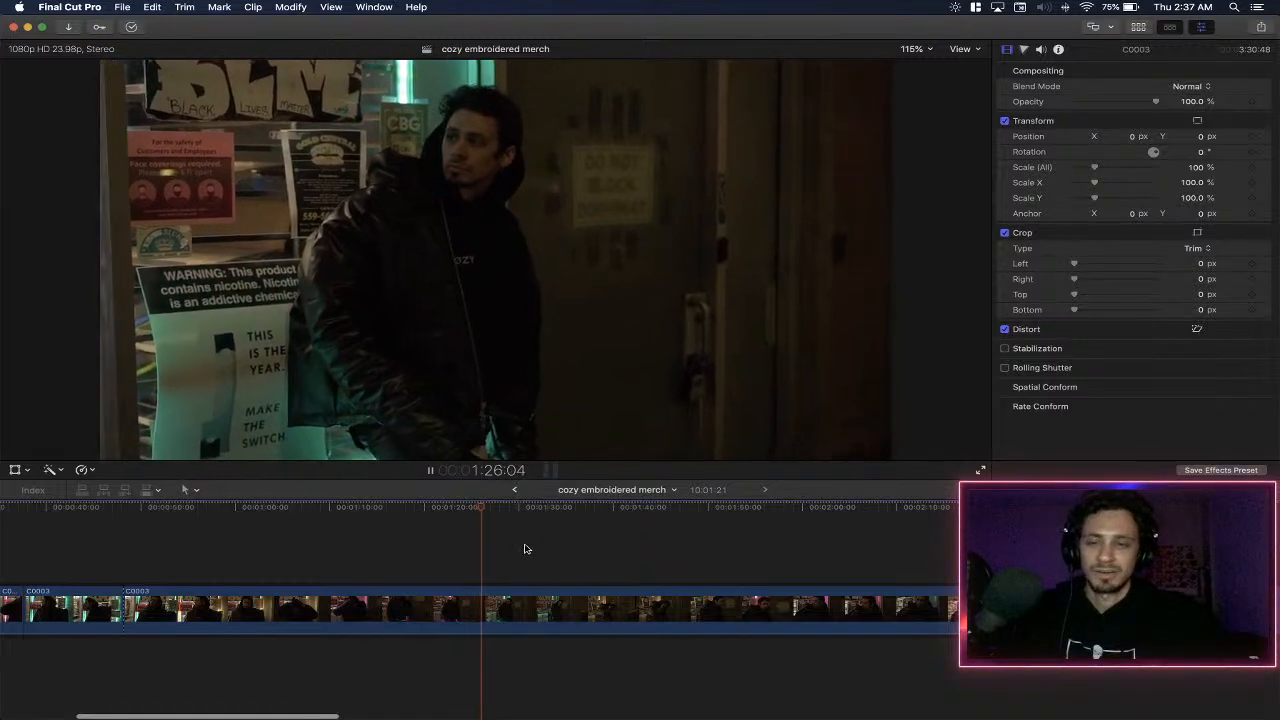
scroll(514, 552, right, 3)
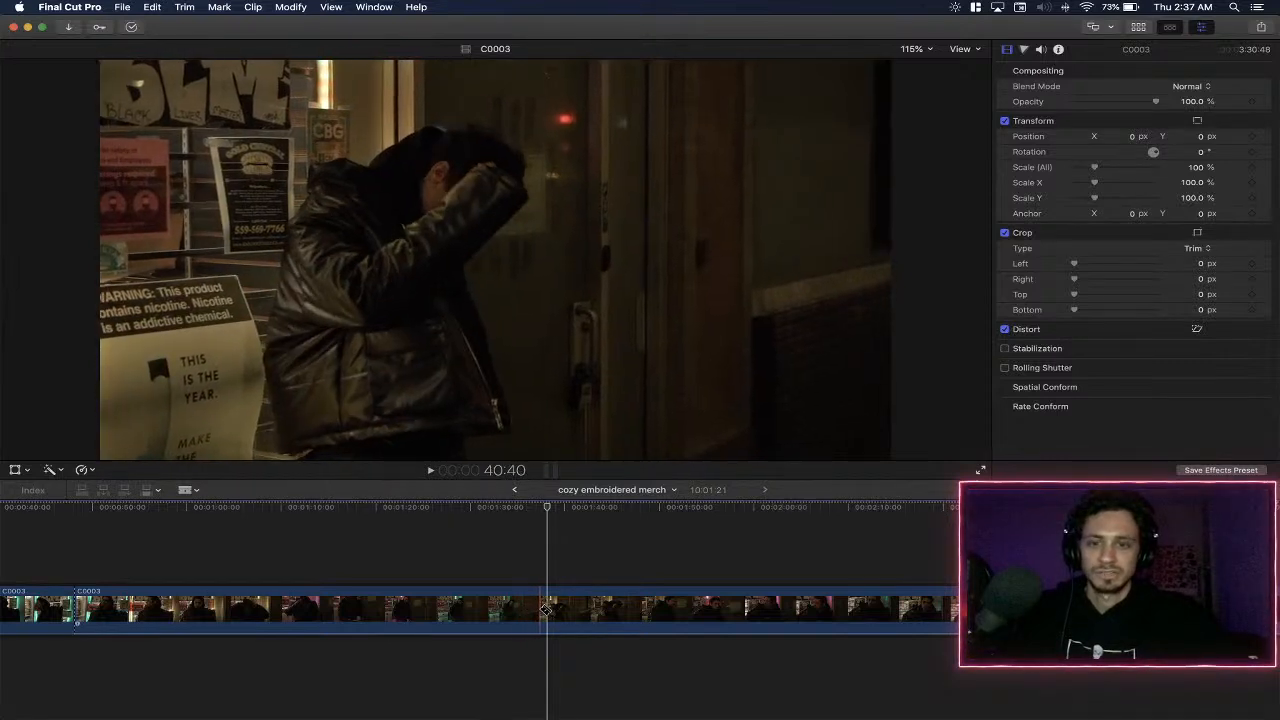
click(545, 610)
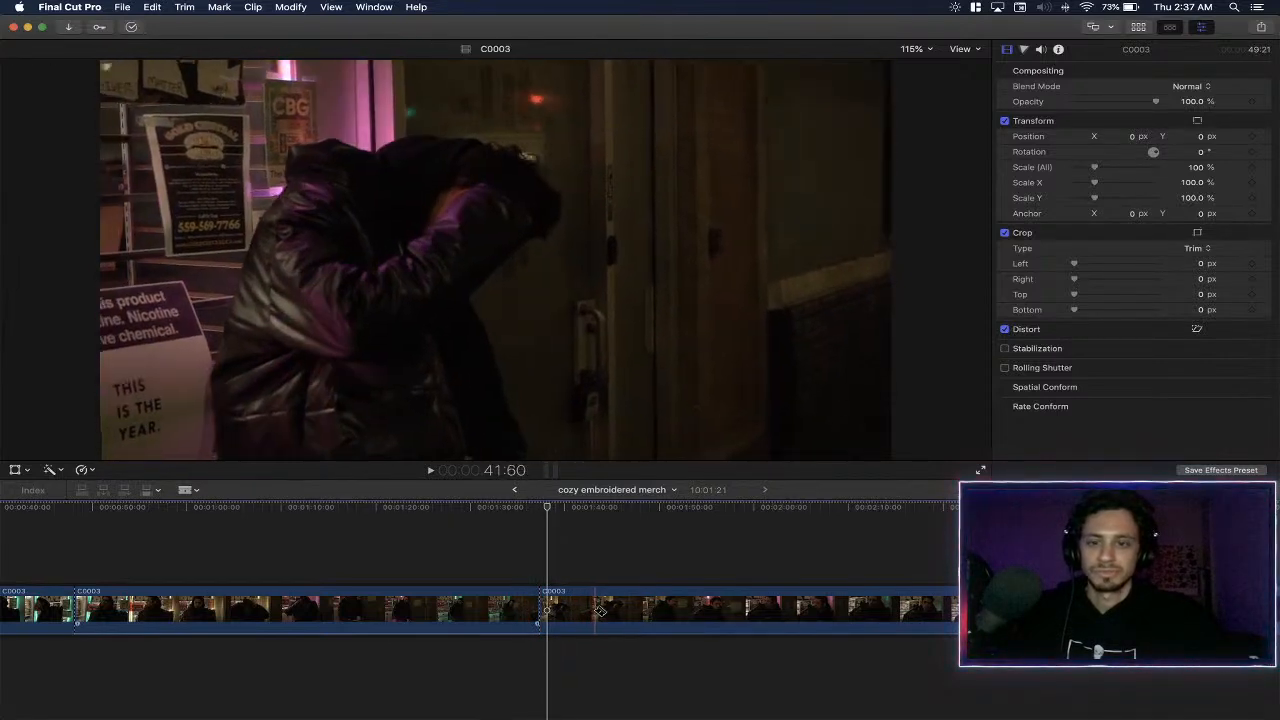
click(600, 611)
key(a)
- Skim the C0003 segment before the 1:37 cut, checking its shots between about 0:56 and 1:29
click(242, 558)
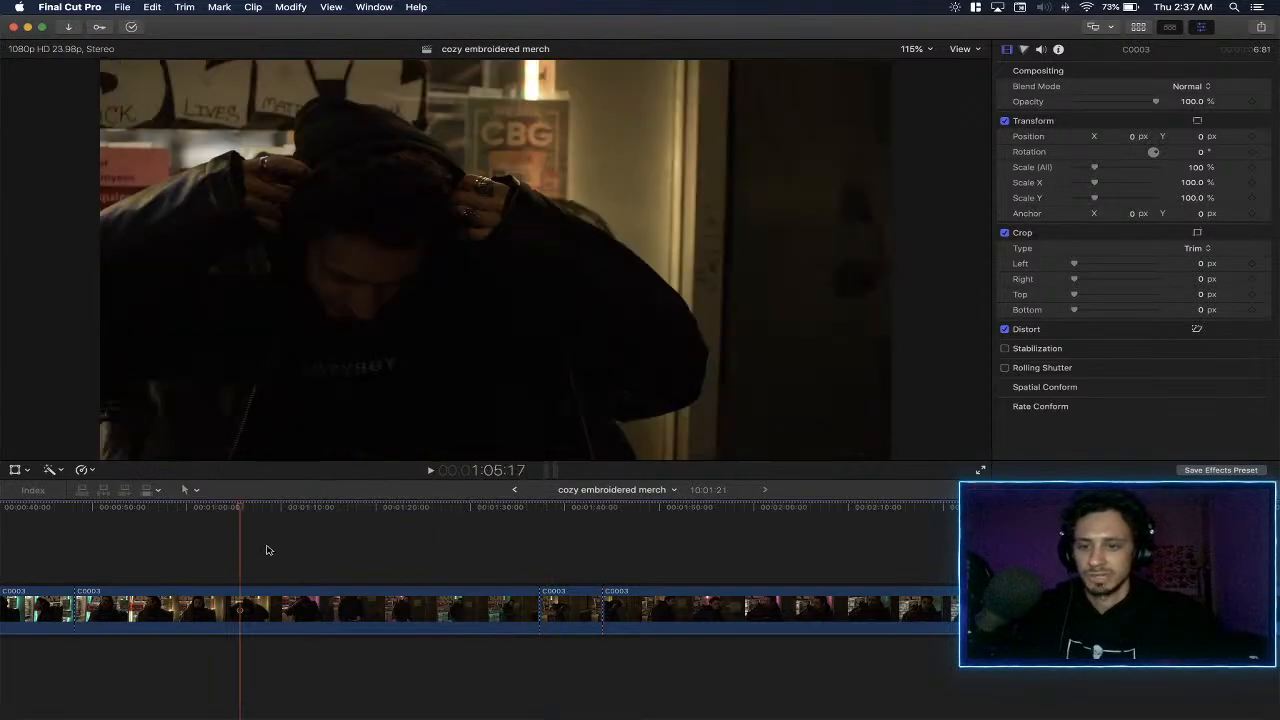
click(339, 537)
click(237, 540)
click(148, 541)
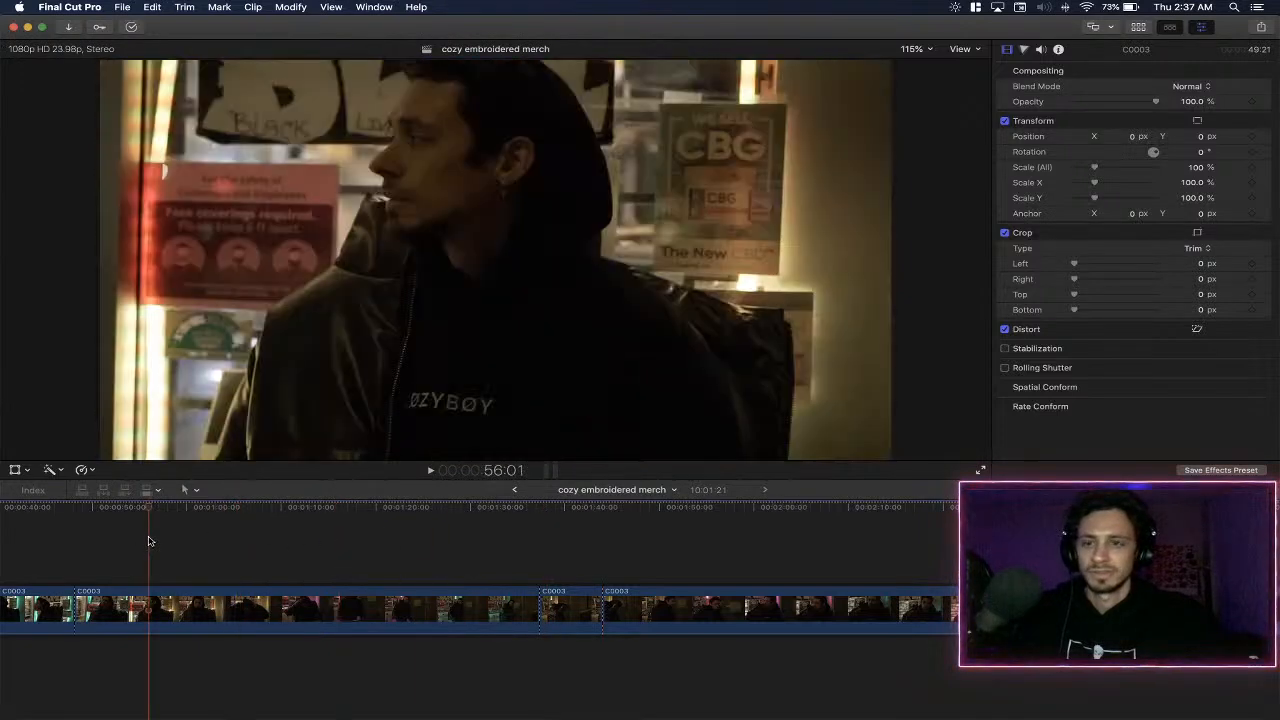
click(360, 542)
click(465, 567)
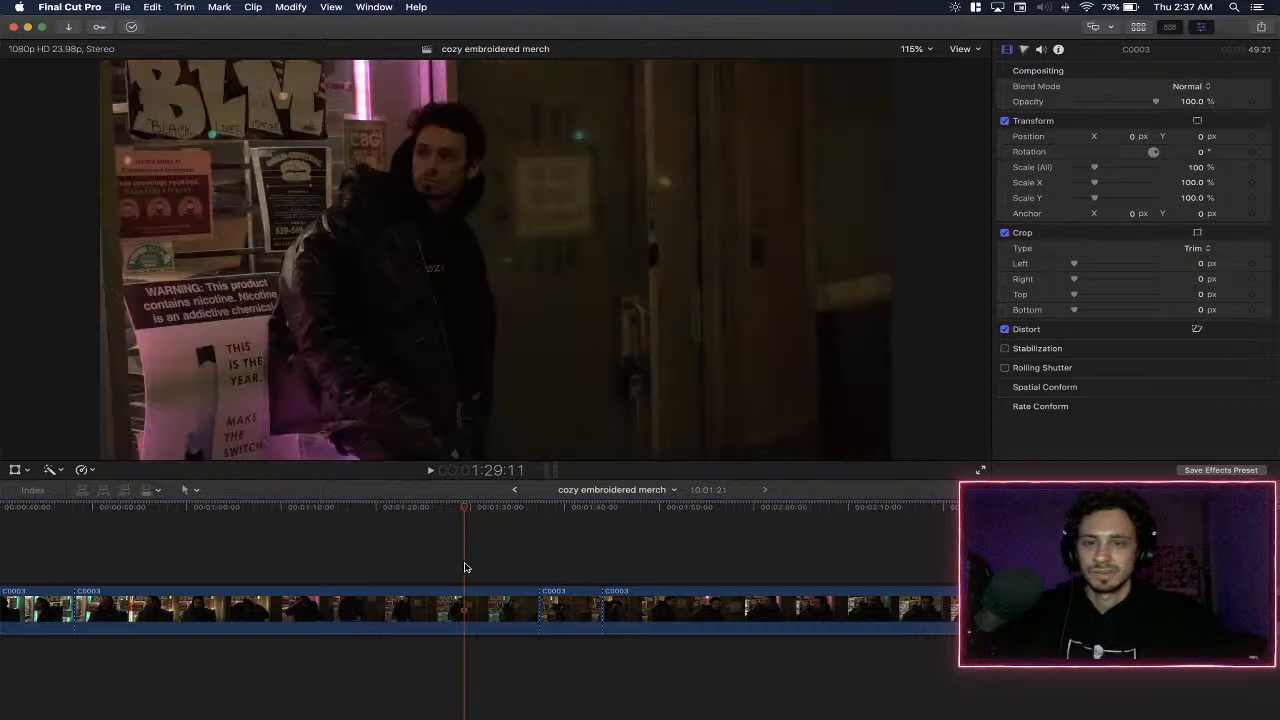
- Delete the C0003 segment between about 0:48 and 1:37 and play on from the join
click(461, 616)
key(Delete)
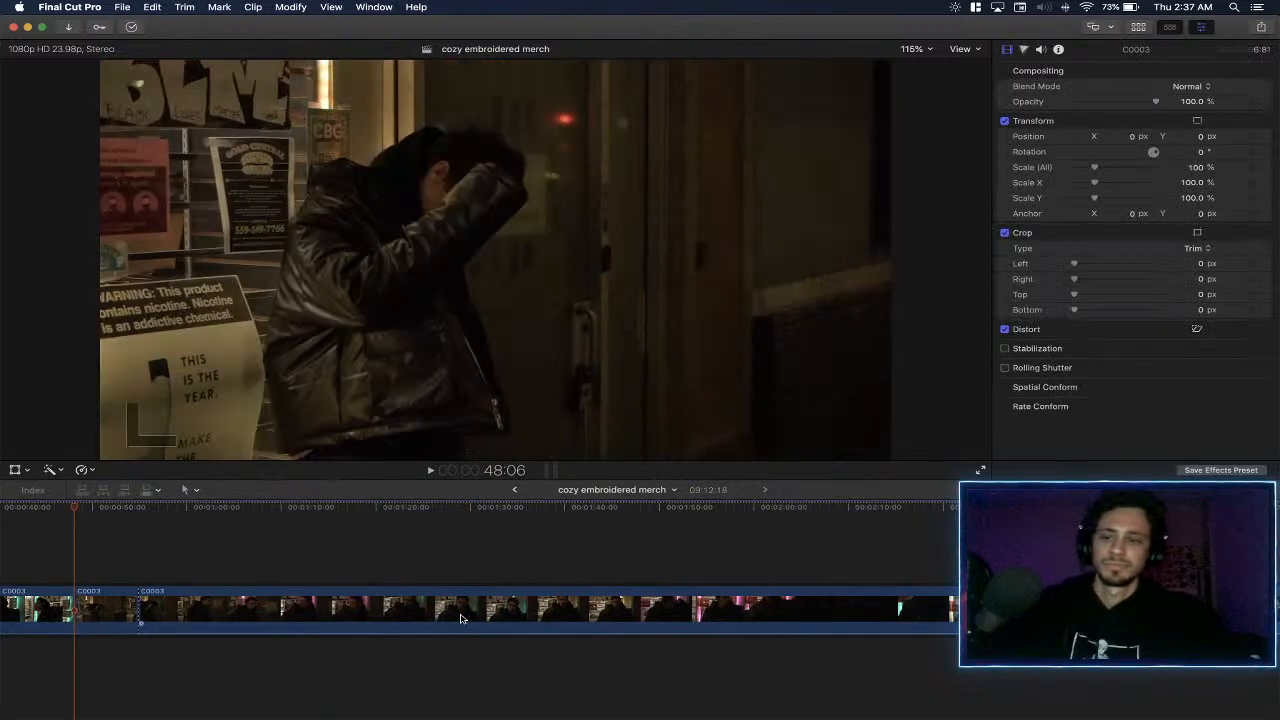
key(space)
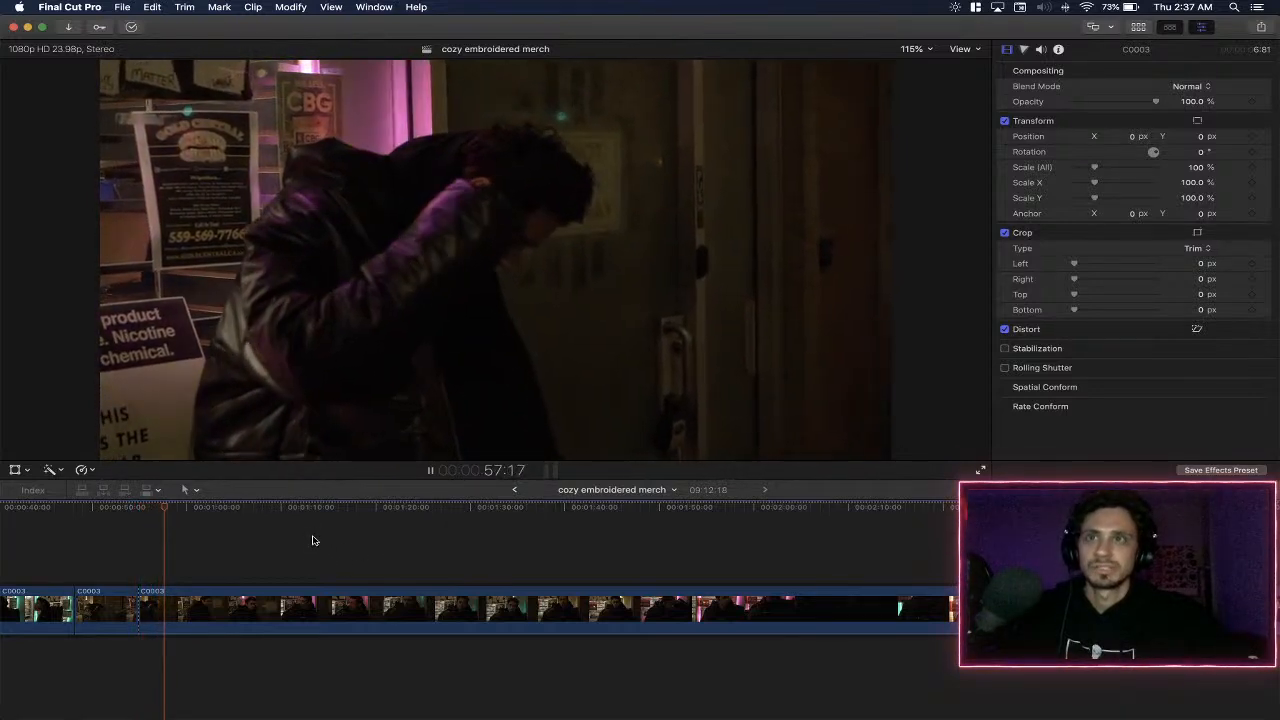
- Review C0003 from about 0:55, split it at about 1:16, and delete the footage between those points
click(244, 548)
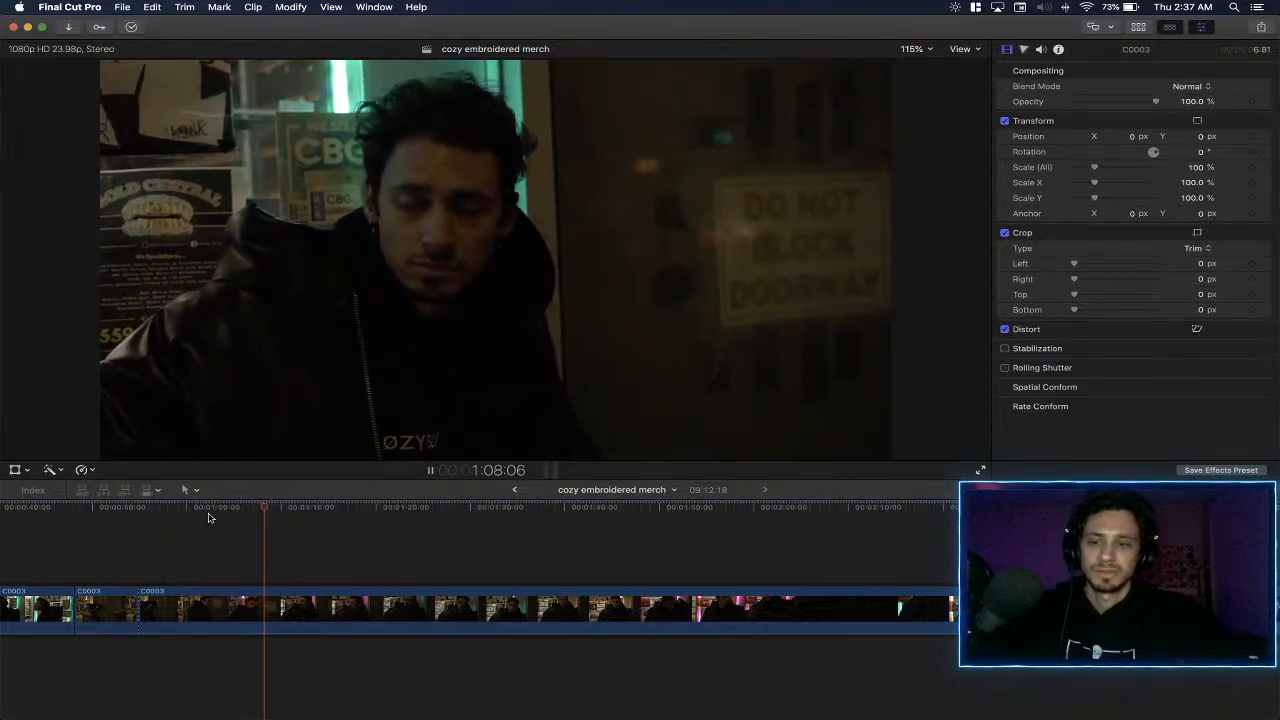
click(154, 515)
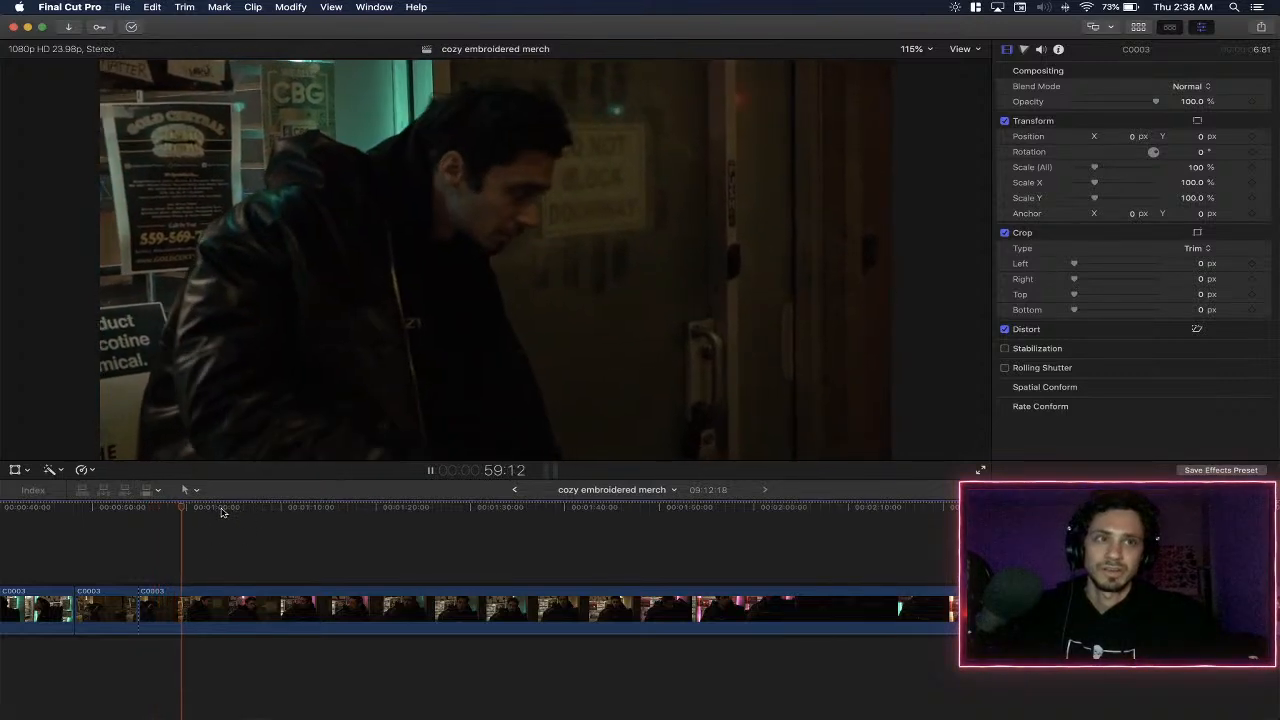
key(space)
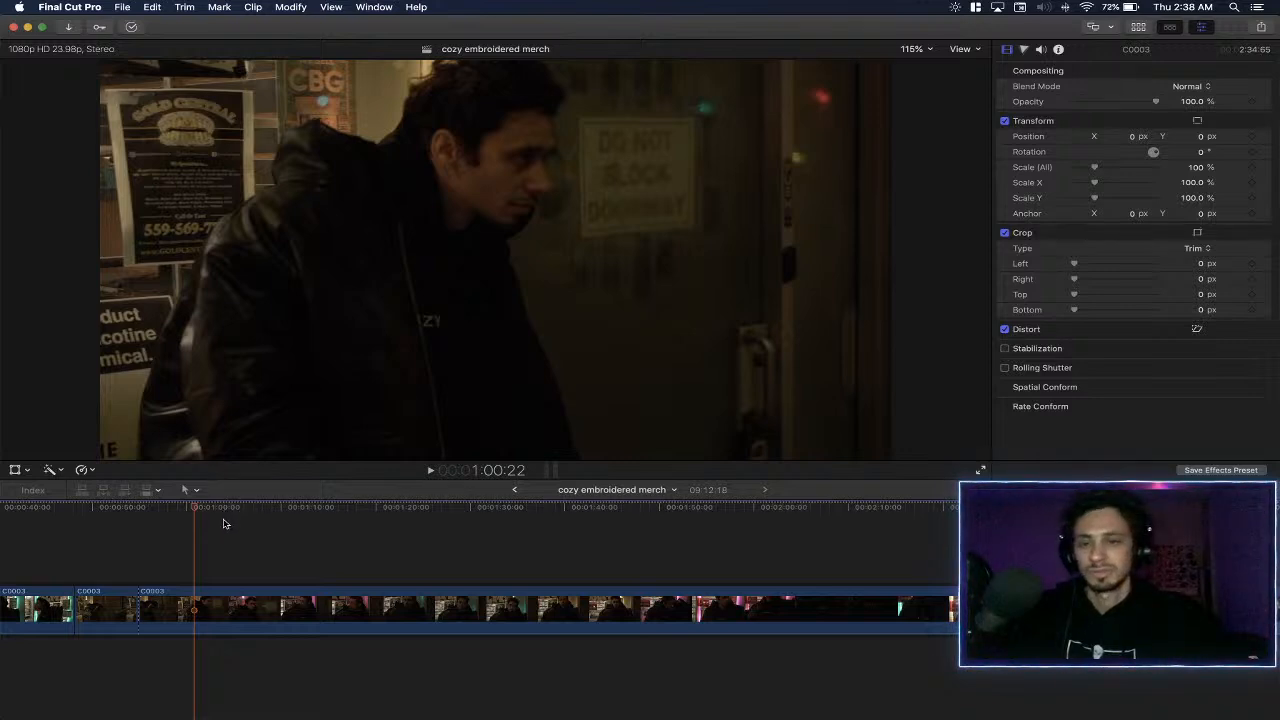
key(space)
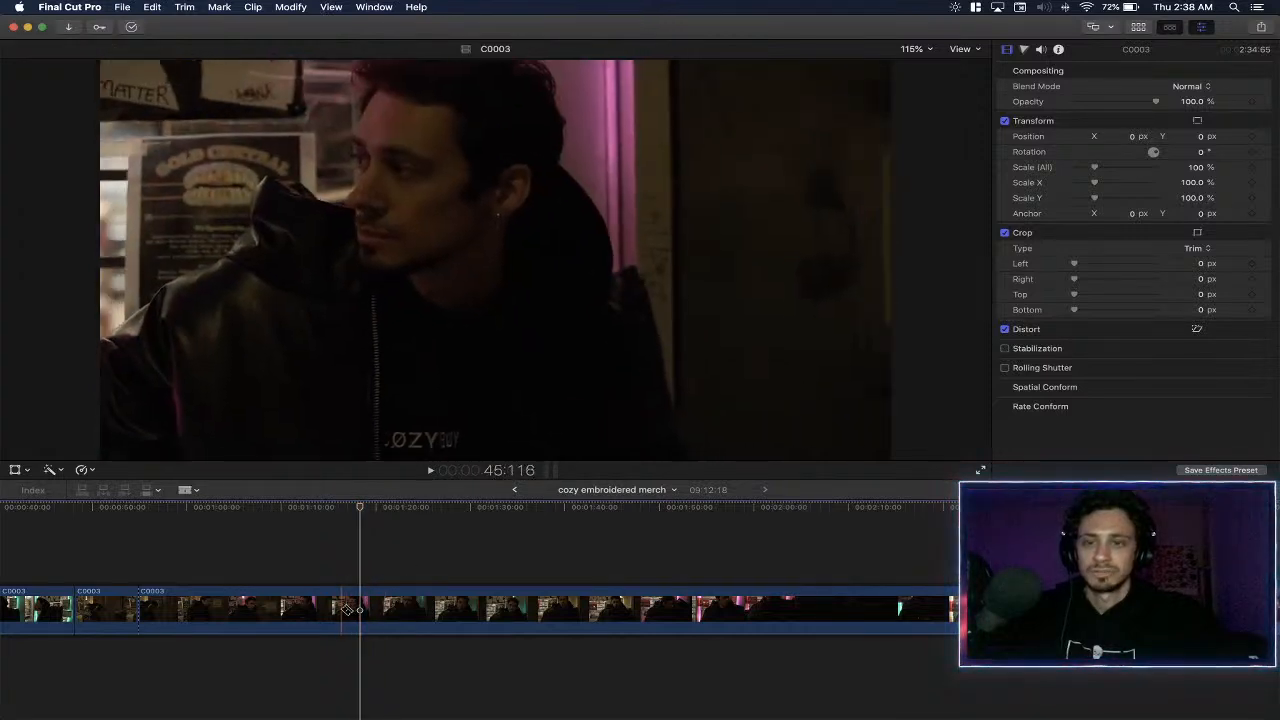
click(266, 611)
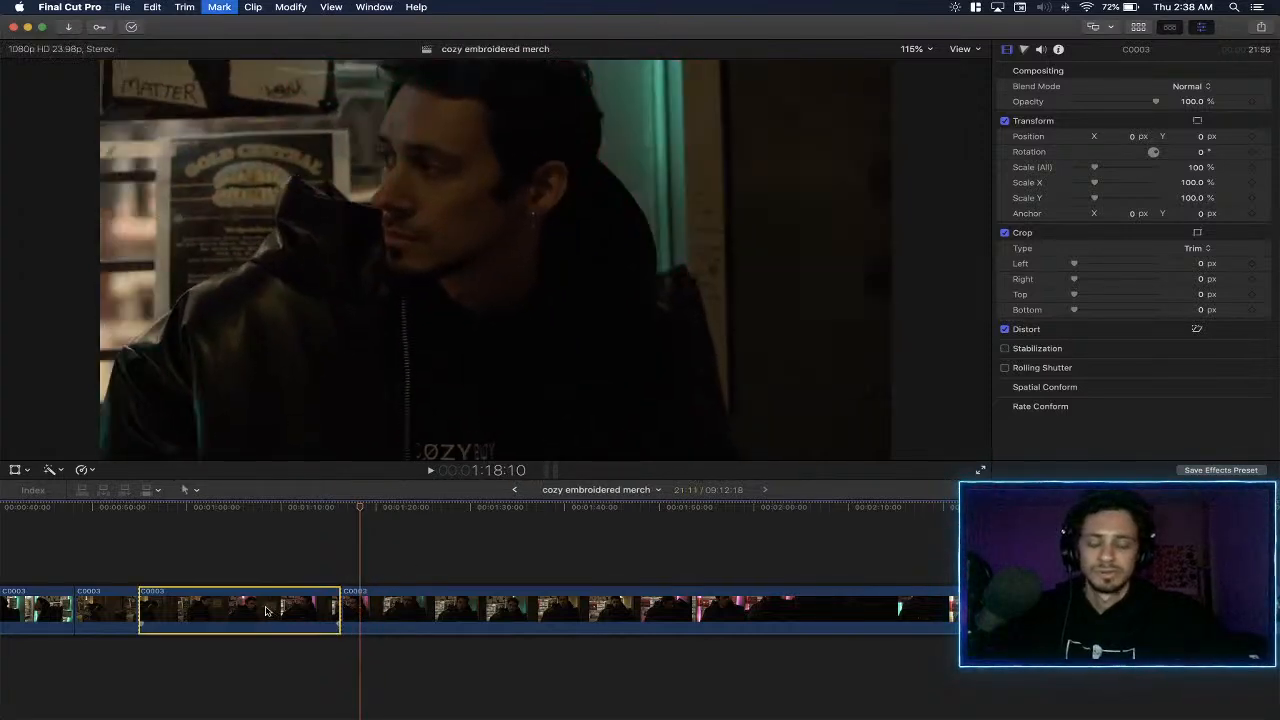
key(Delete)
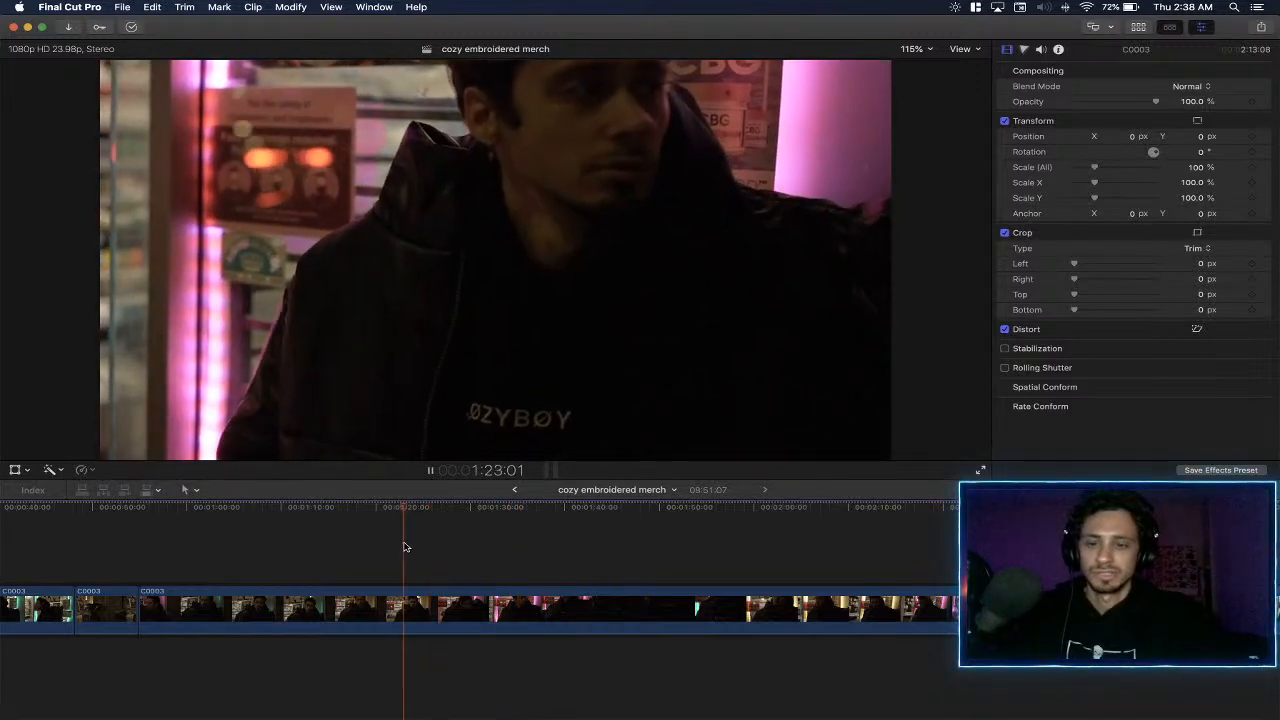
- Skim the remaining C0003 clip, split it at about 1:22, and delete the segment before the cut
click(409, 547)
click(357, 542)
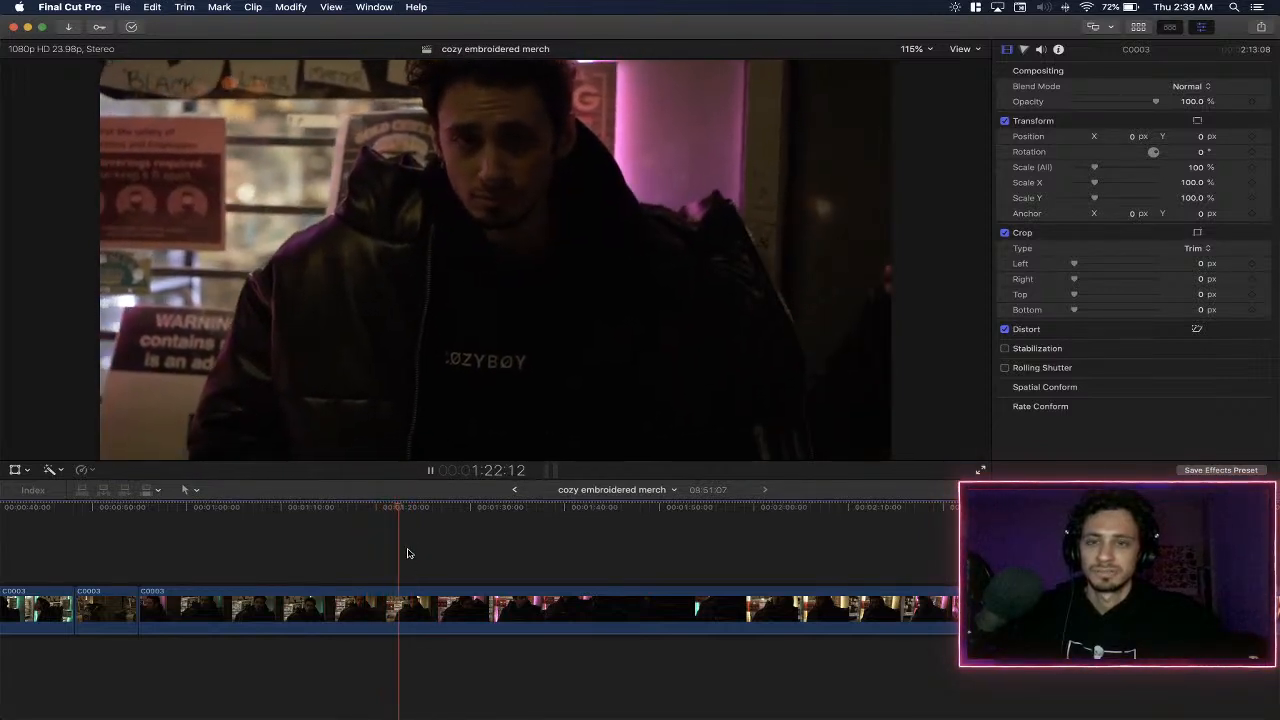
click(392, 608)
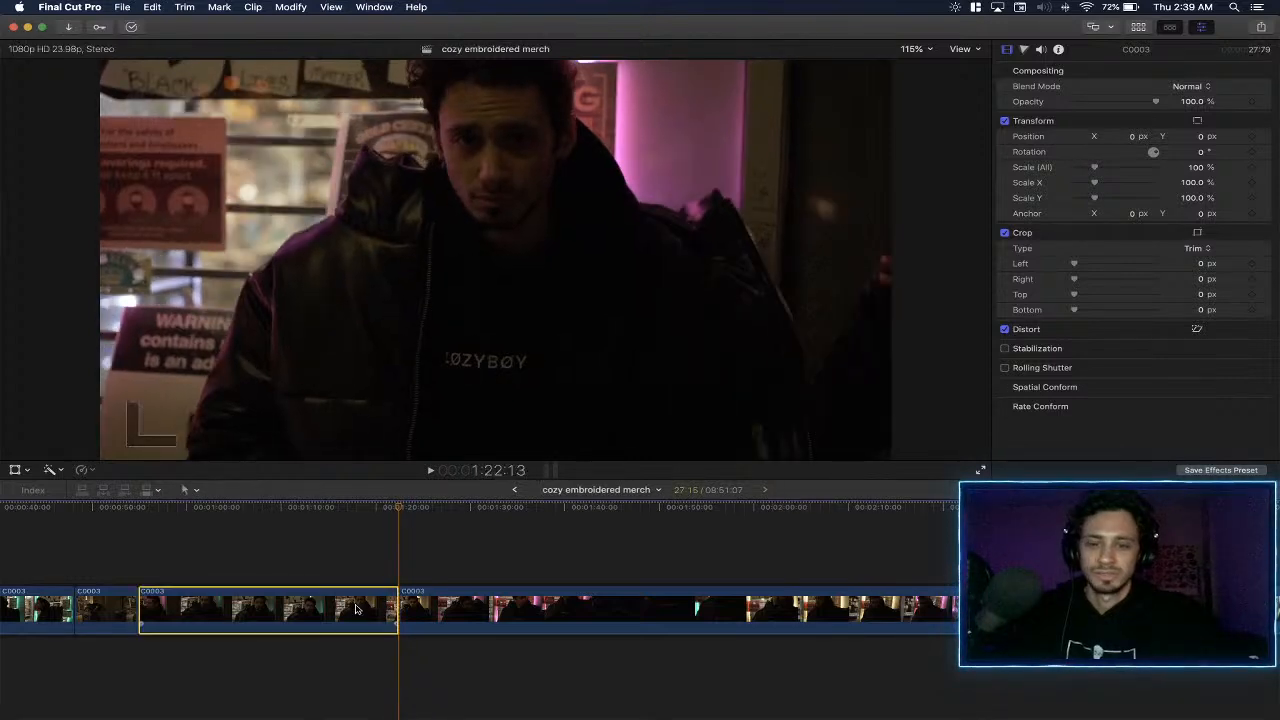
key(BackSpace)
- Play the next C0003 shot from about 0:55 and split the clip at about 1:00
key(space)
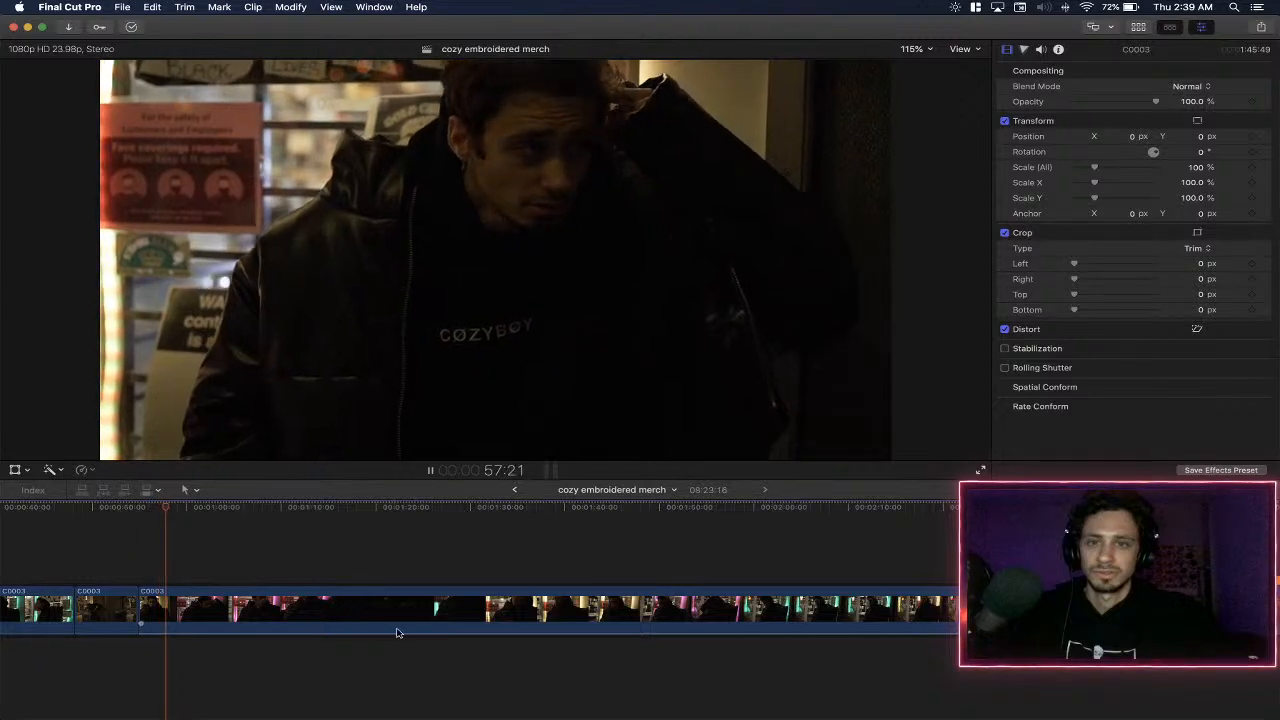
key(b)
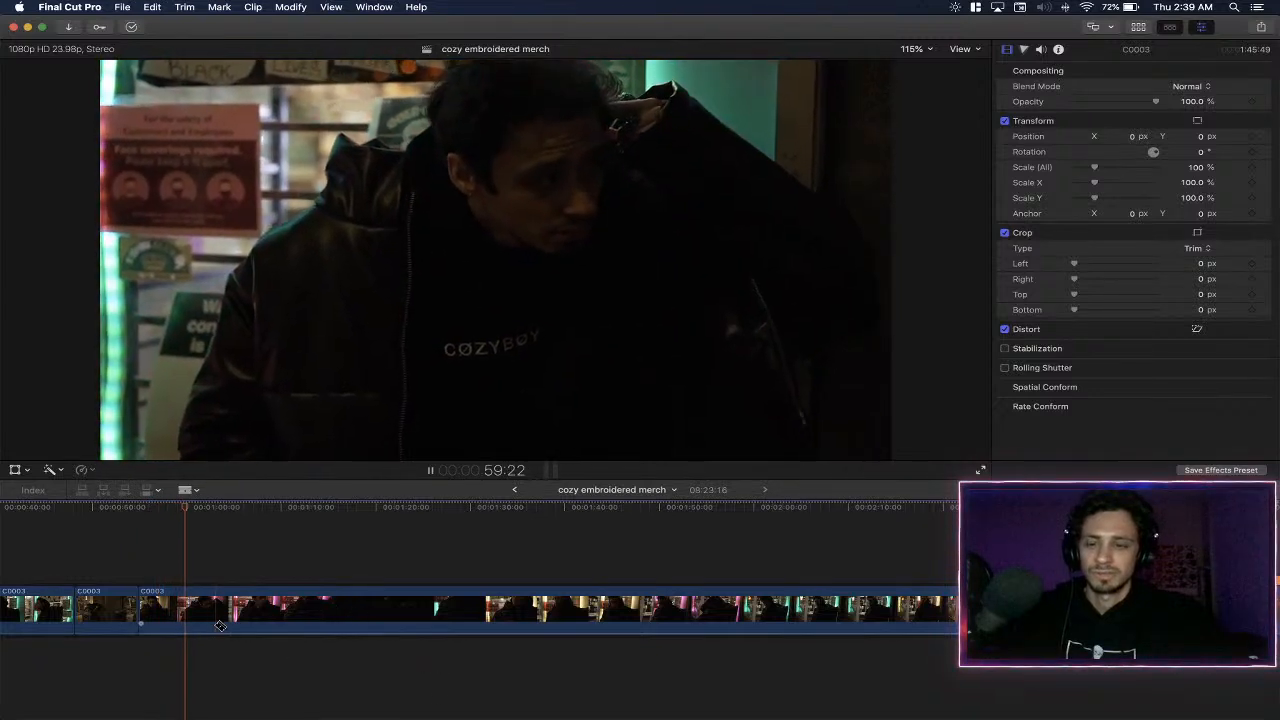
click(192, 615)
key(a)
- Skim C0003 from 1:00 onward, split it at about 1:46, and delete the footage between those points
key(space)
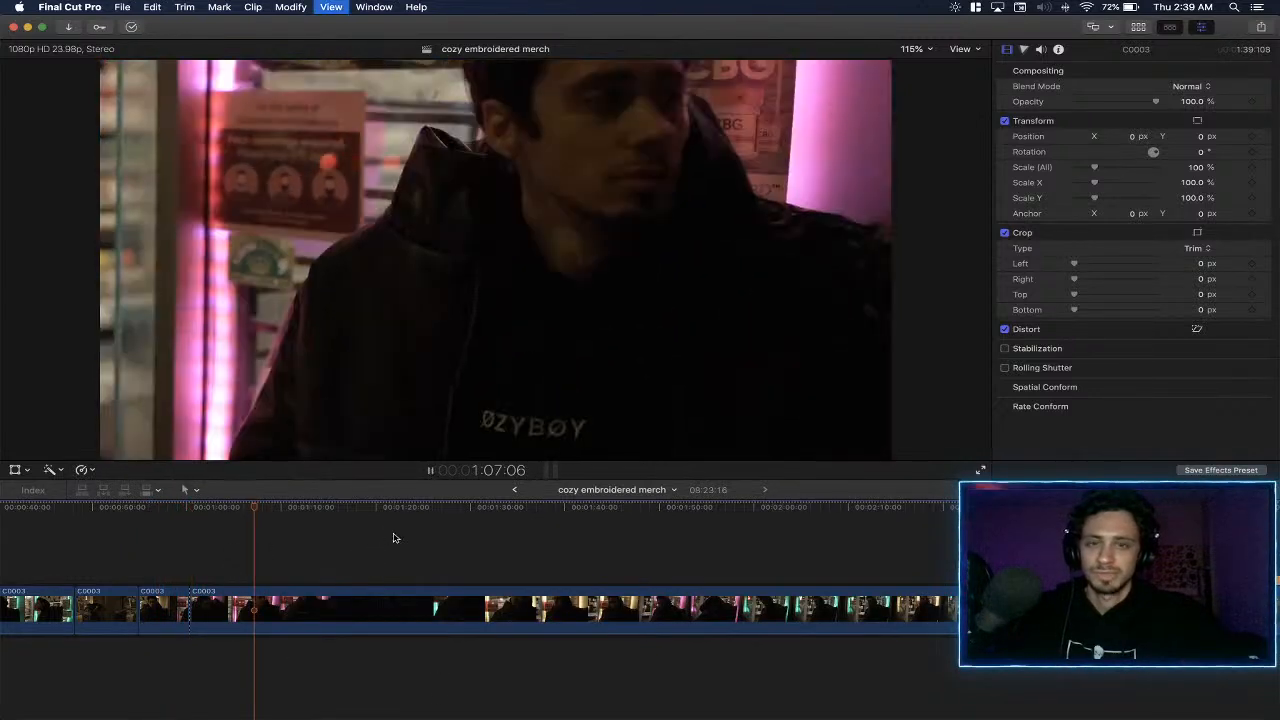
click(391, 537)
click(466, 534)
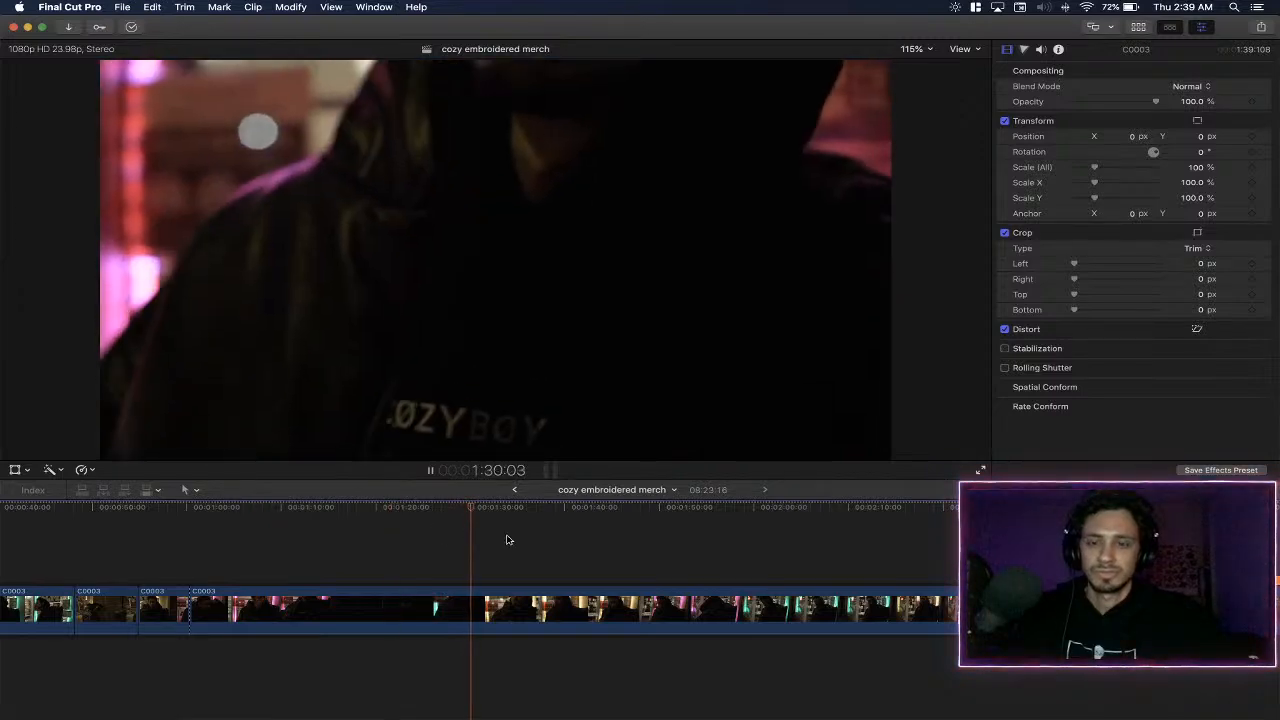
click(508, 537)
click(575, 539)
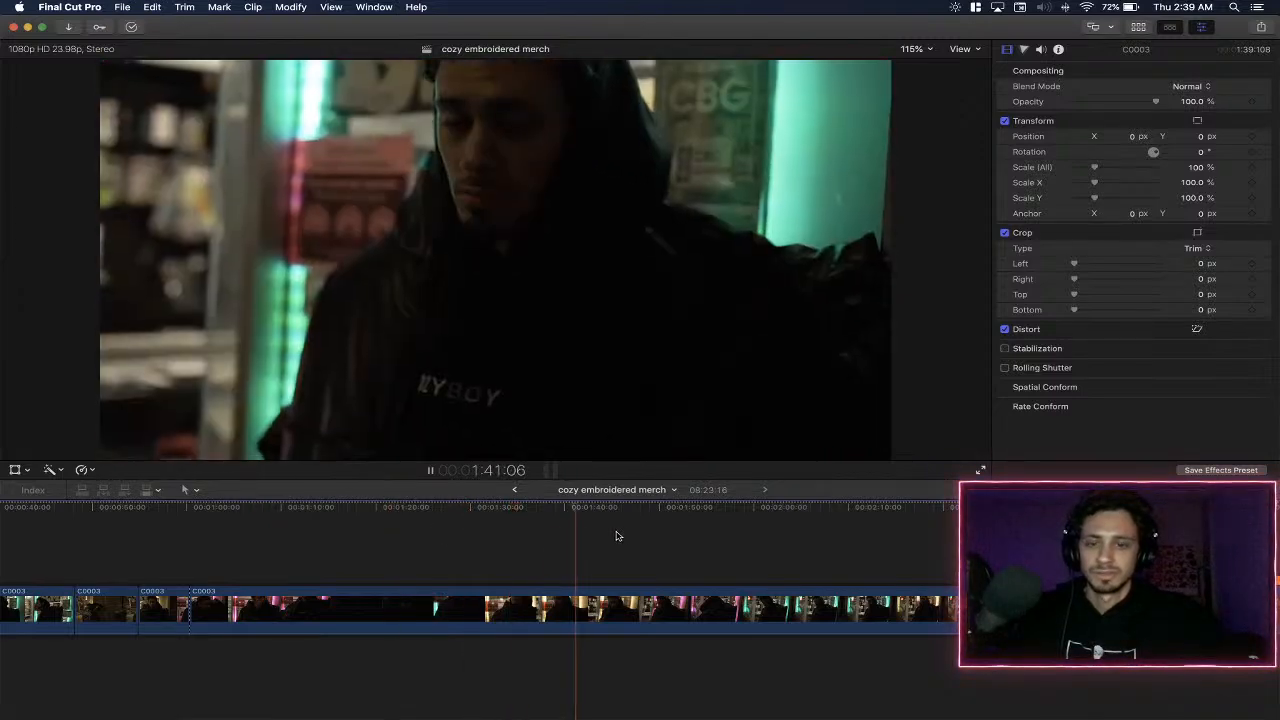
click(620, 532)
key(space)
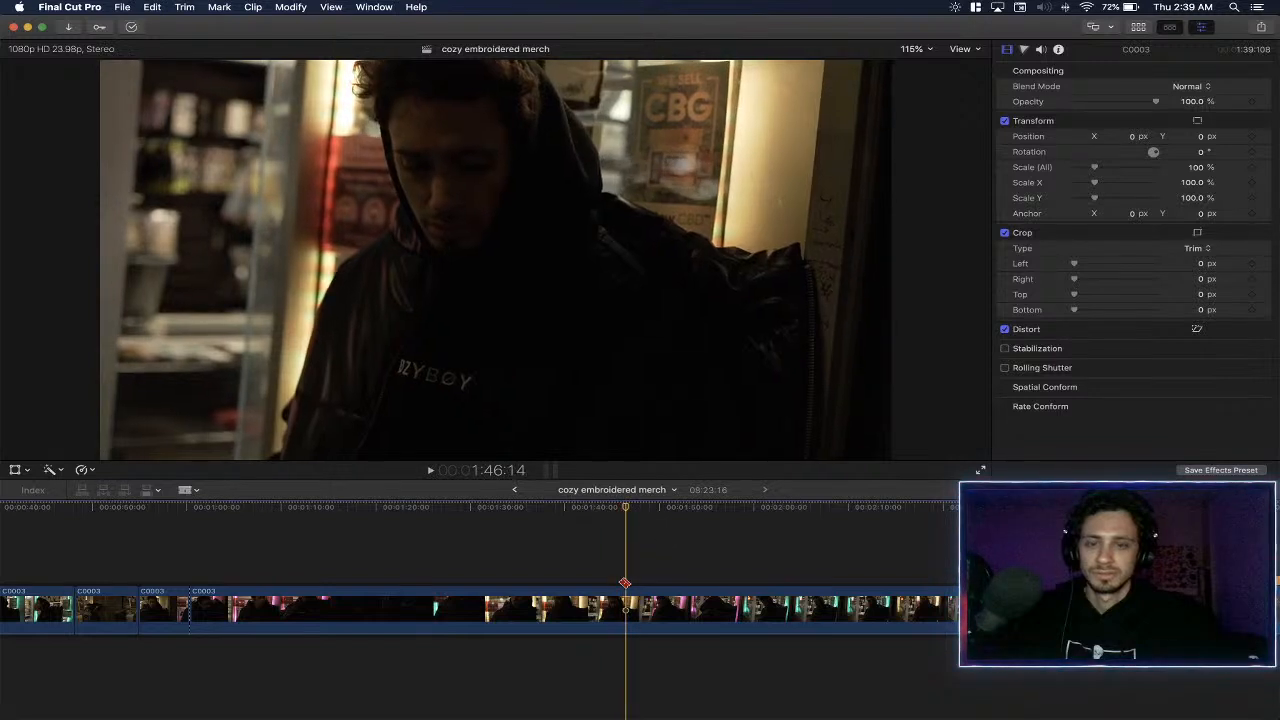
key(super+b)
click(585, 608)
key(Delete)
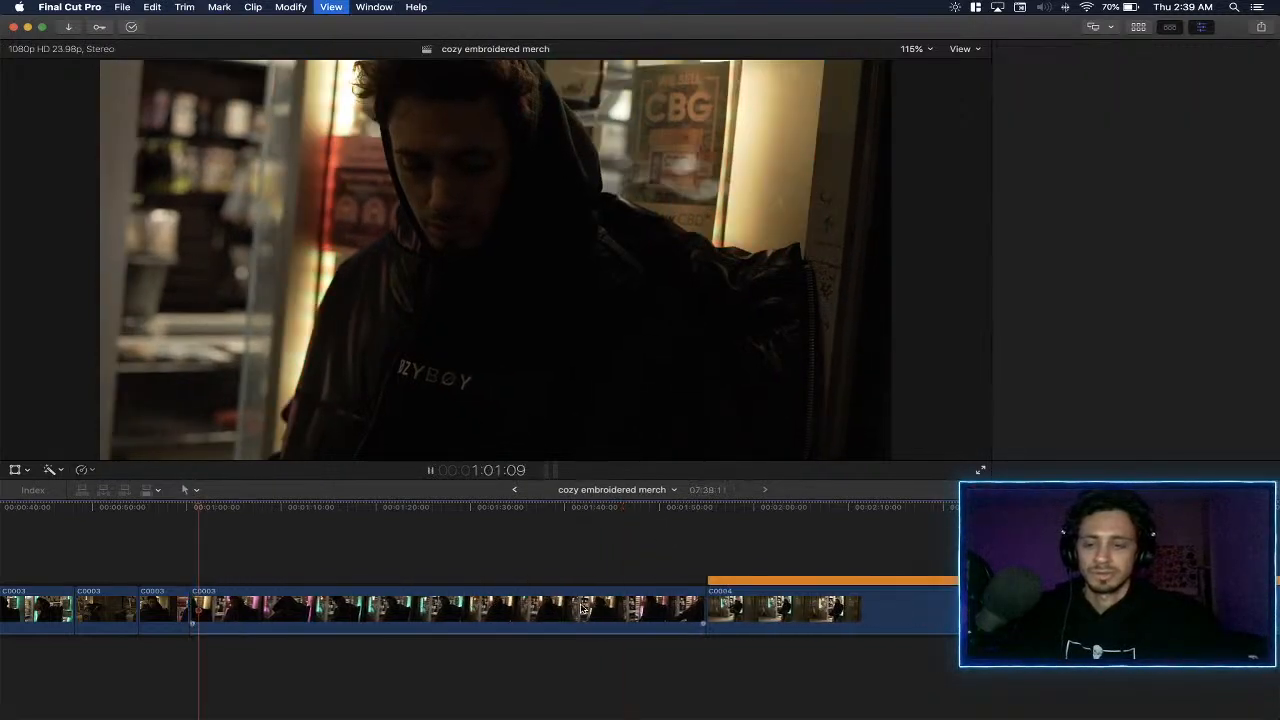
- Play the shortened C0003 clip from about 1:01 and split it at about 1:08
key(super+4)
key(space)
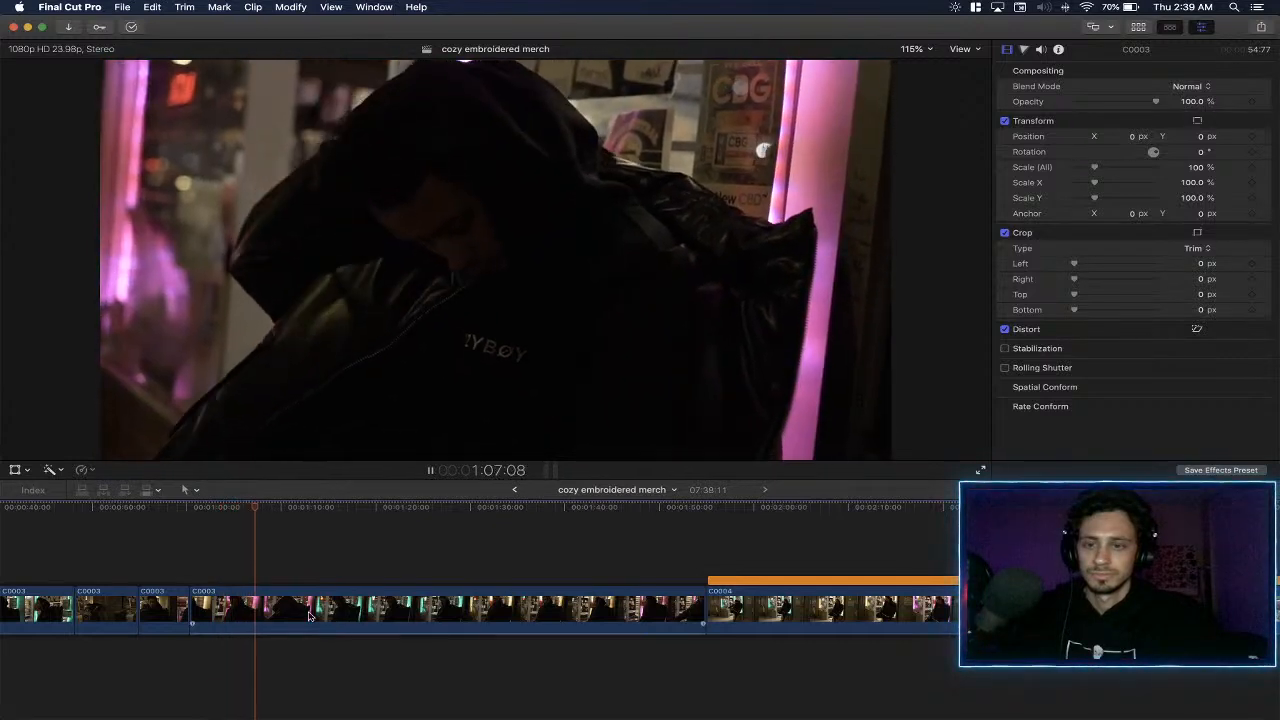
click(266, 610)
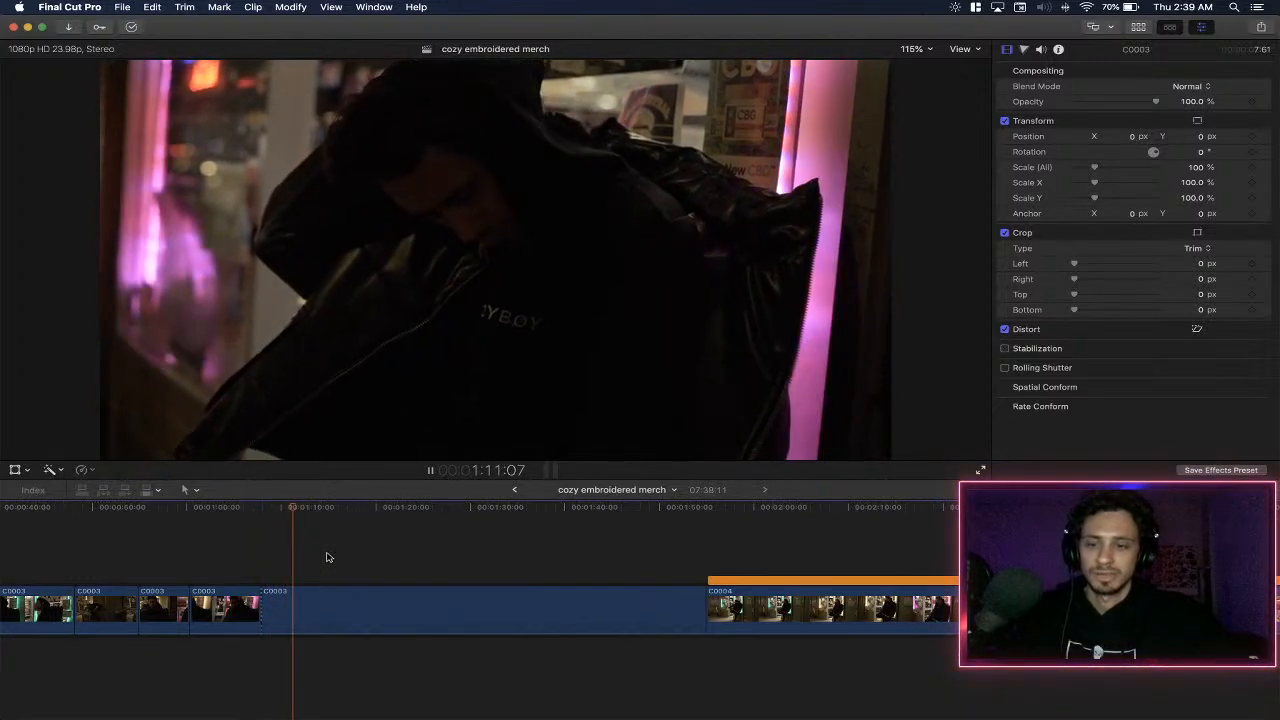
- Skim the last C0003 segment from the 1:08 cut up to C0004, and delete the whole segment
click(399, 537)
click(464, 530)
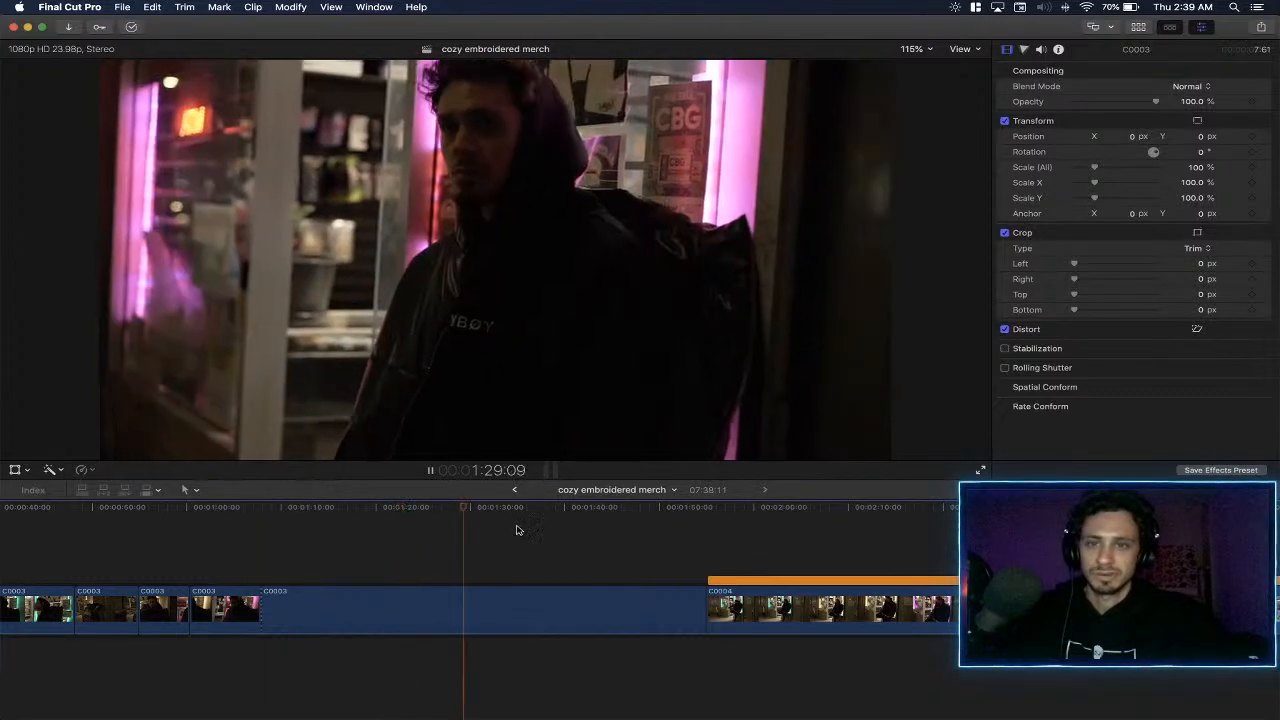
click(517, 530)
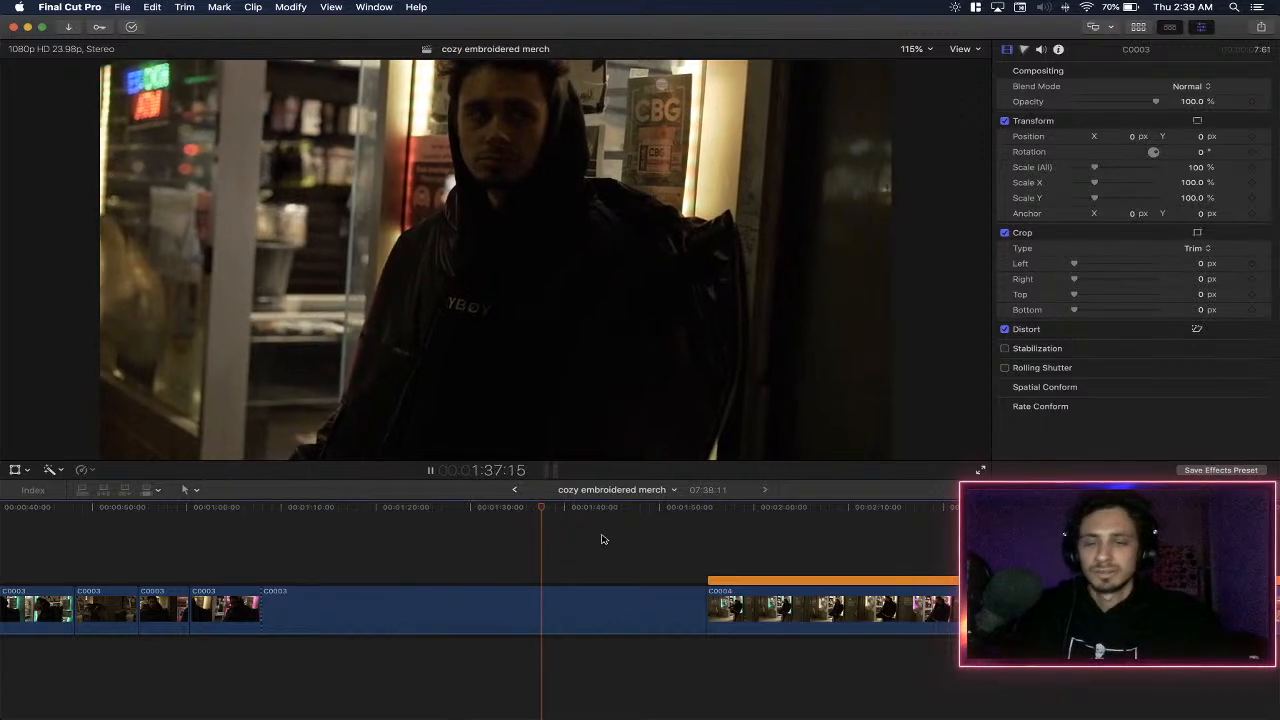
click(609, 537)
click(664, 541)
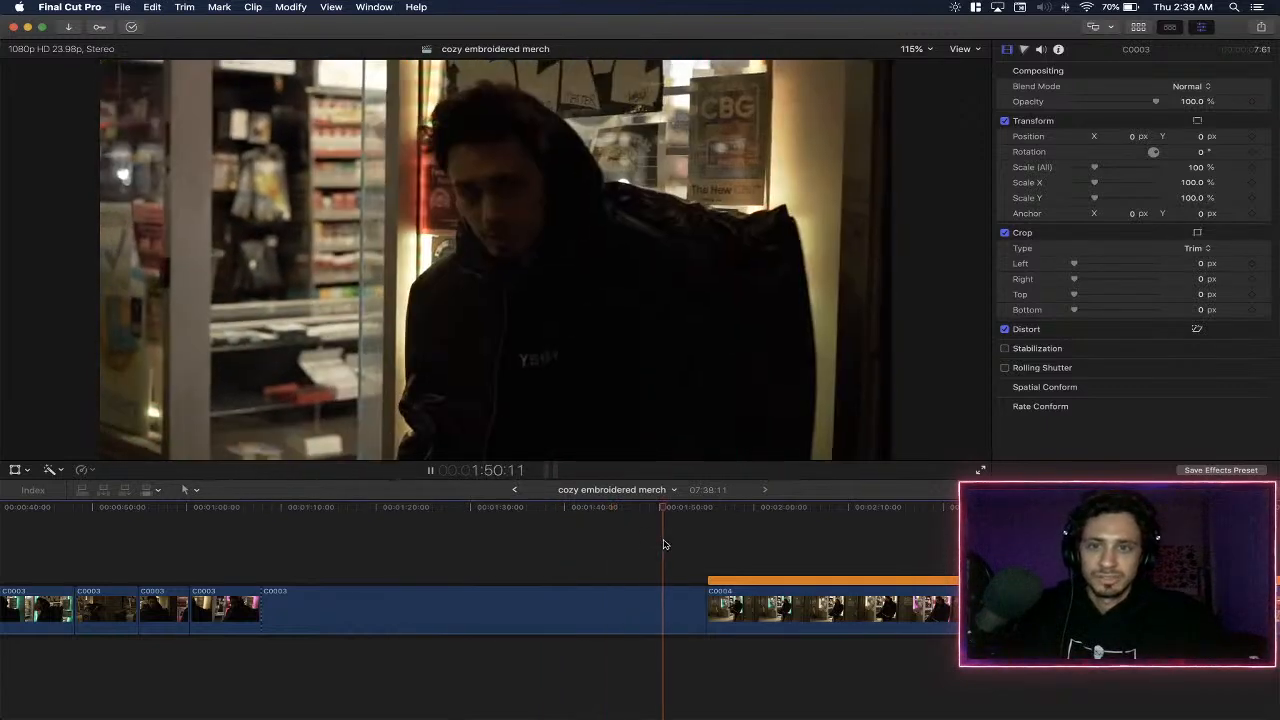
click(550, 619)
key(space)
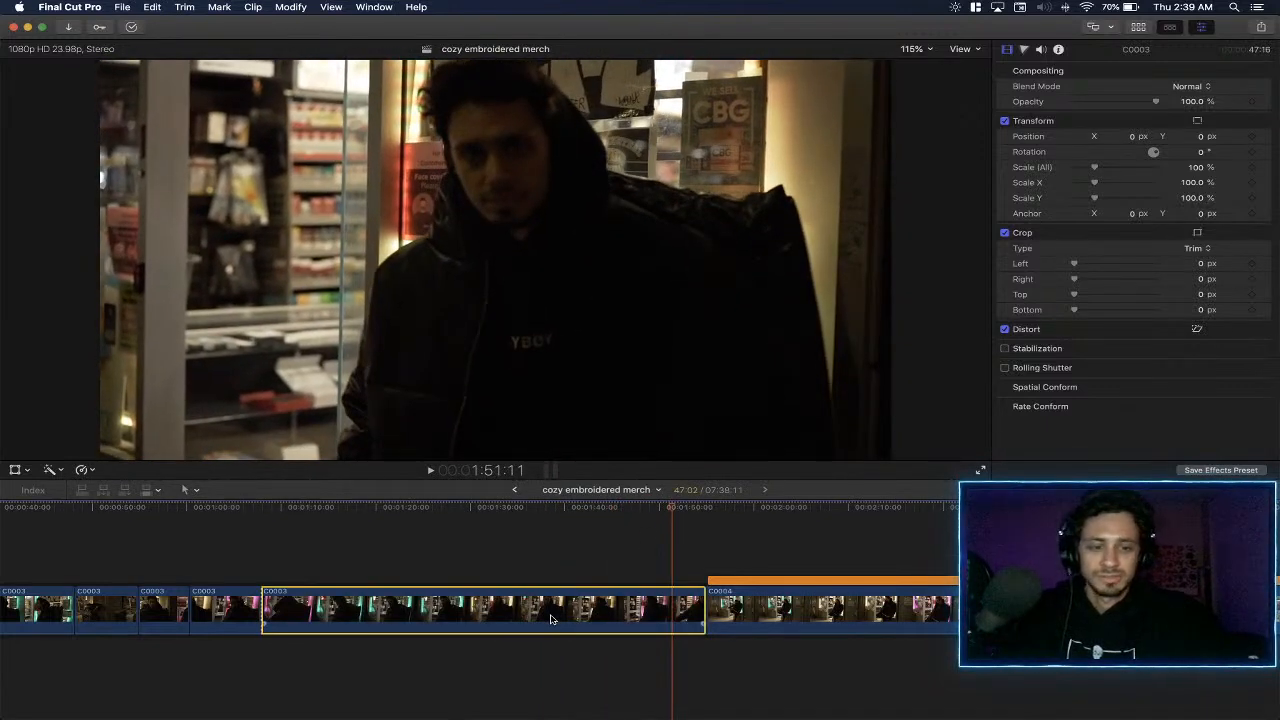
key(Delete)
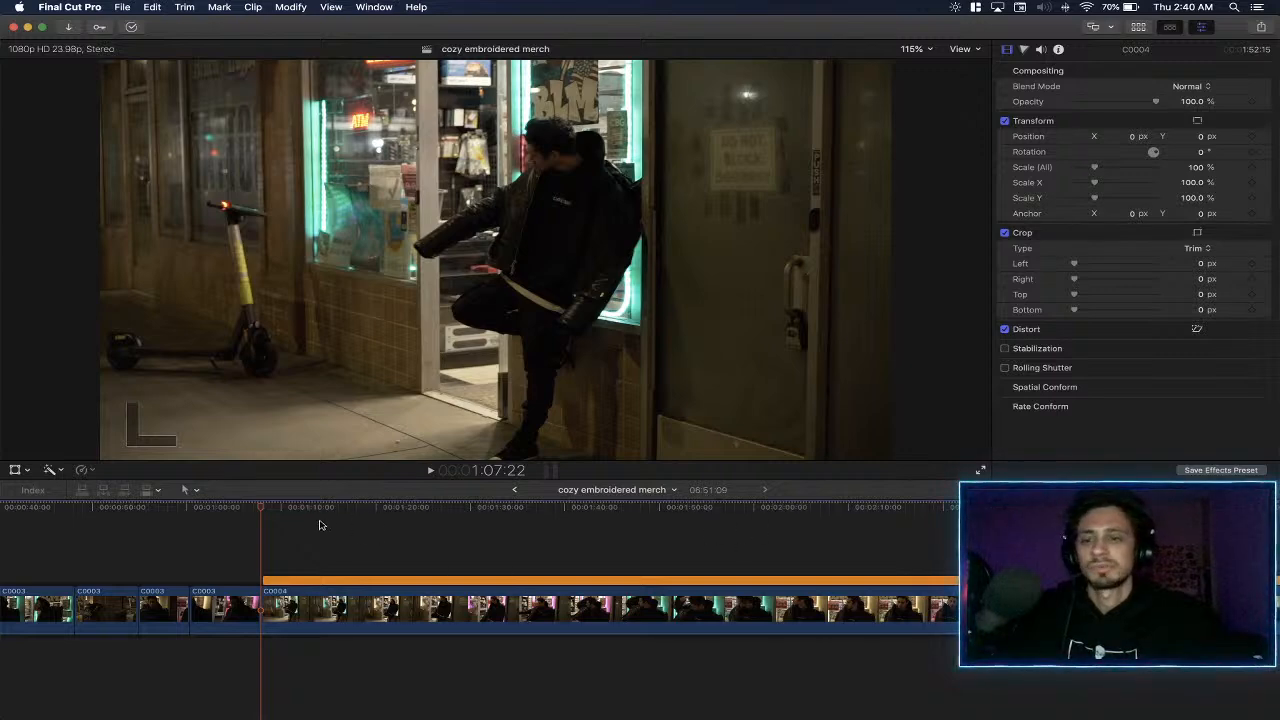
- Trim about three seconds off the start of the slowed C0004 clip and split it at about 1:15
click(280, 520)
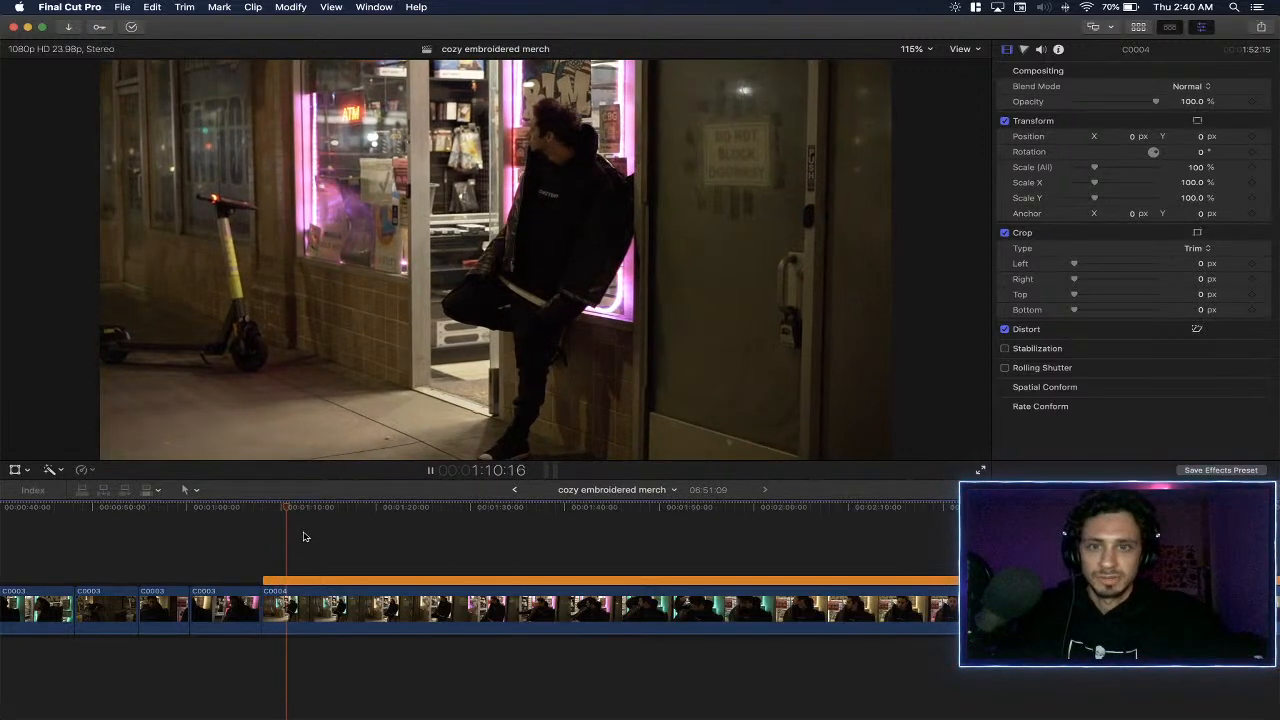
click(267, 528)
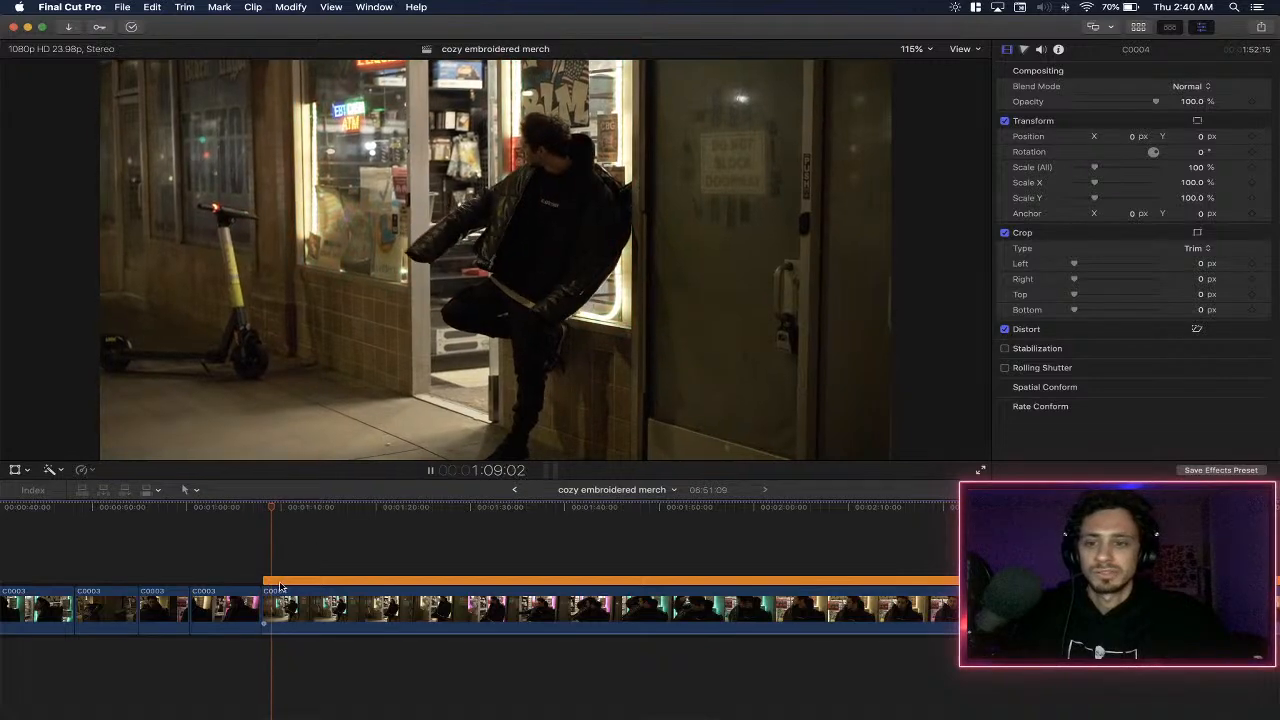
drag(270, 610, 293, 608)
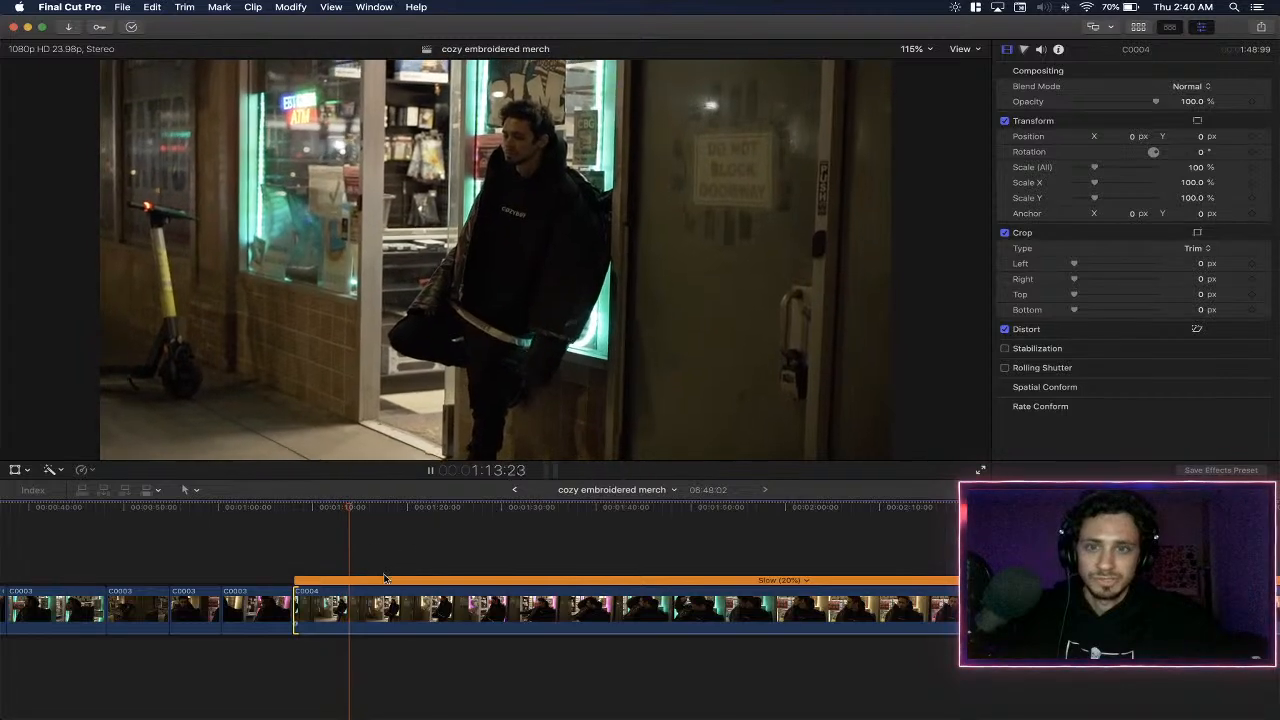
click(364, 607)
key(a)
key(space)
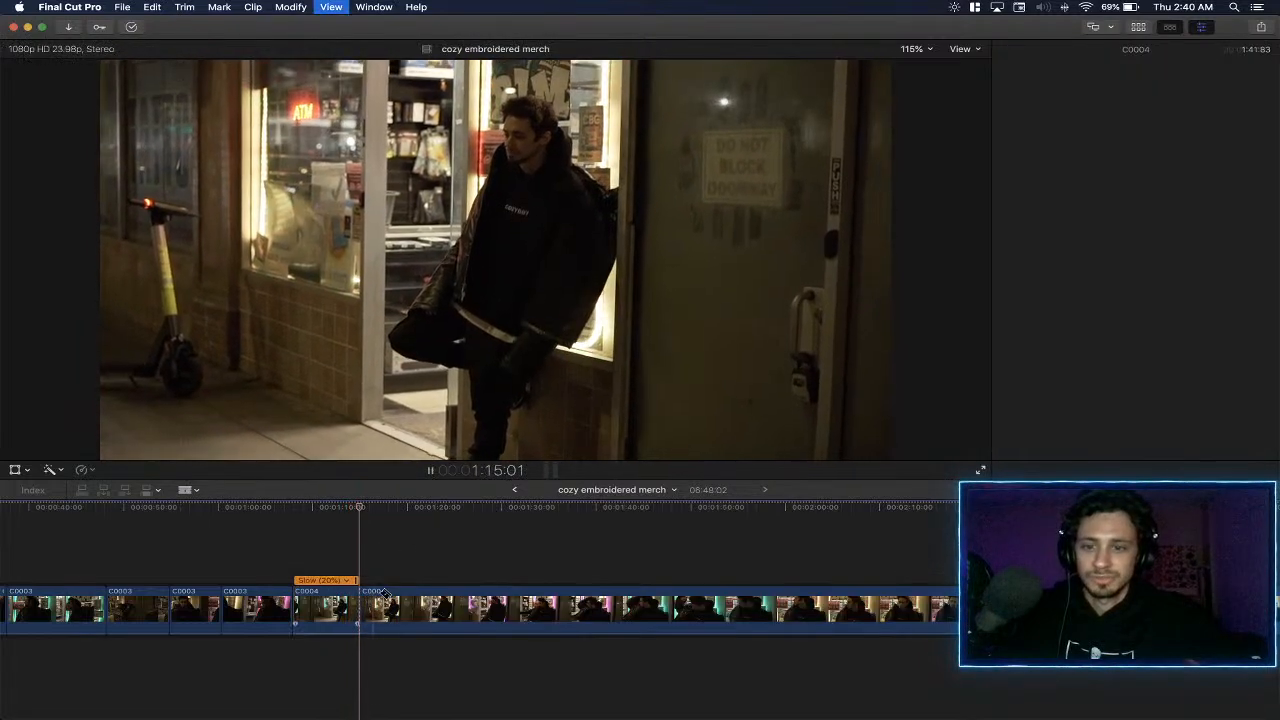
- Skim C0004 past 1:53, split it at about 2:03, and delete the footage between the 1:15 cut and there
click(622, 535)
click(585, 537)
click(721, 536)
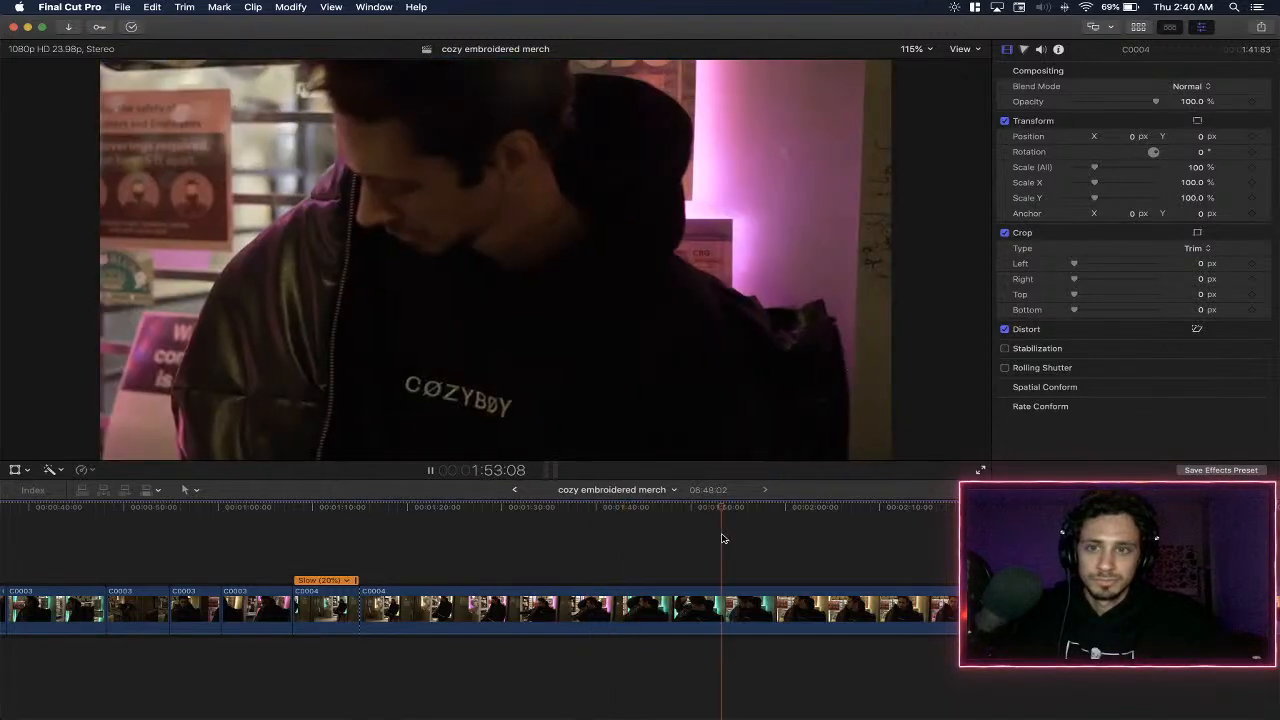
scroll(863, 538, right, 5)
key(space)
key(b)
click(574, 611)
key(a)
click(500, 614)
key(BackSpace)
- Play the C0004 footage following the 1:15 cut and split it at about 1:22
key(space)
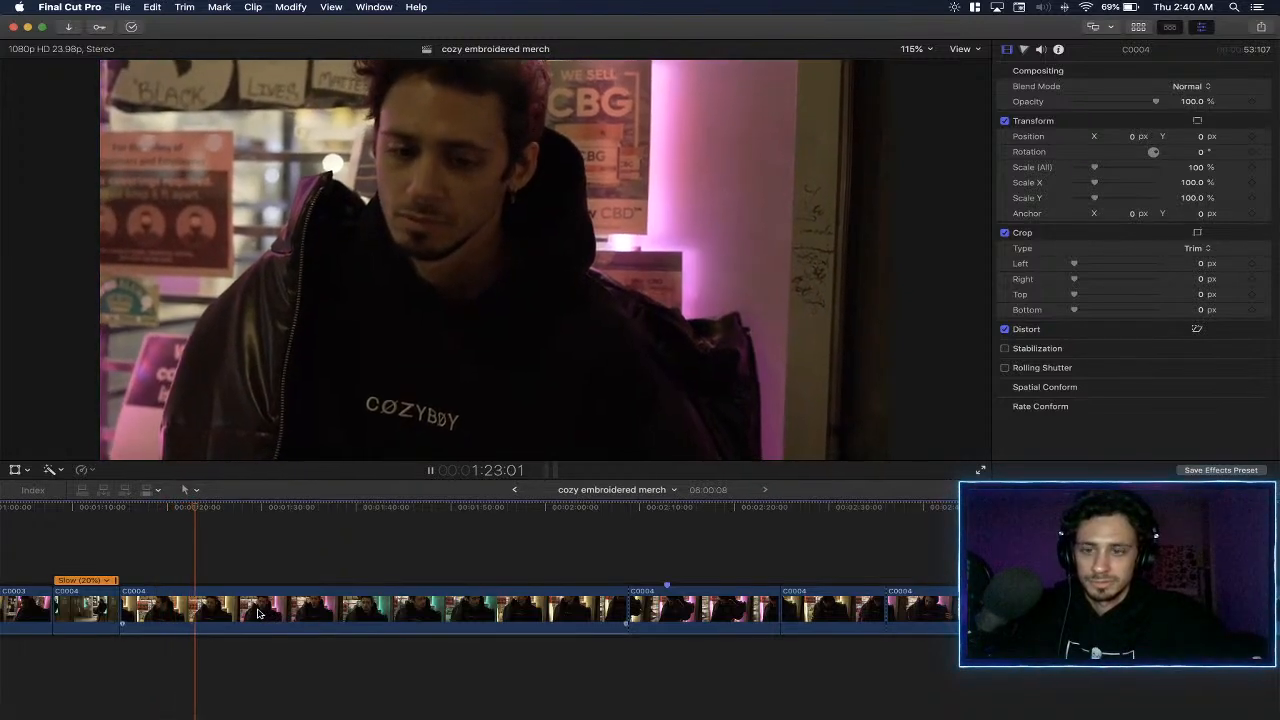
click(167, 551)
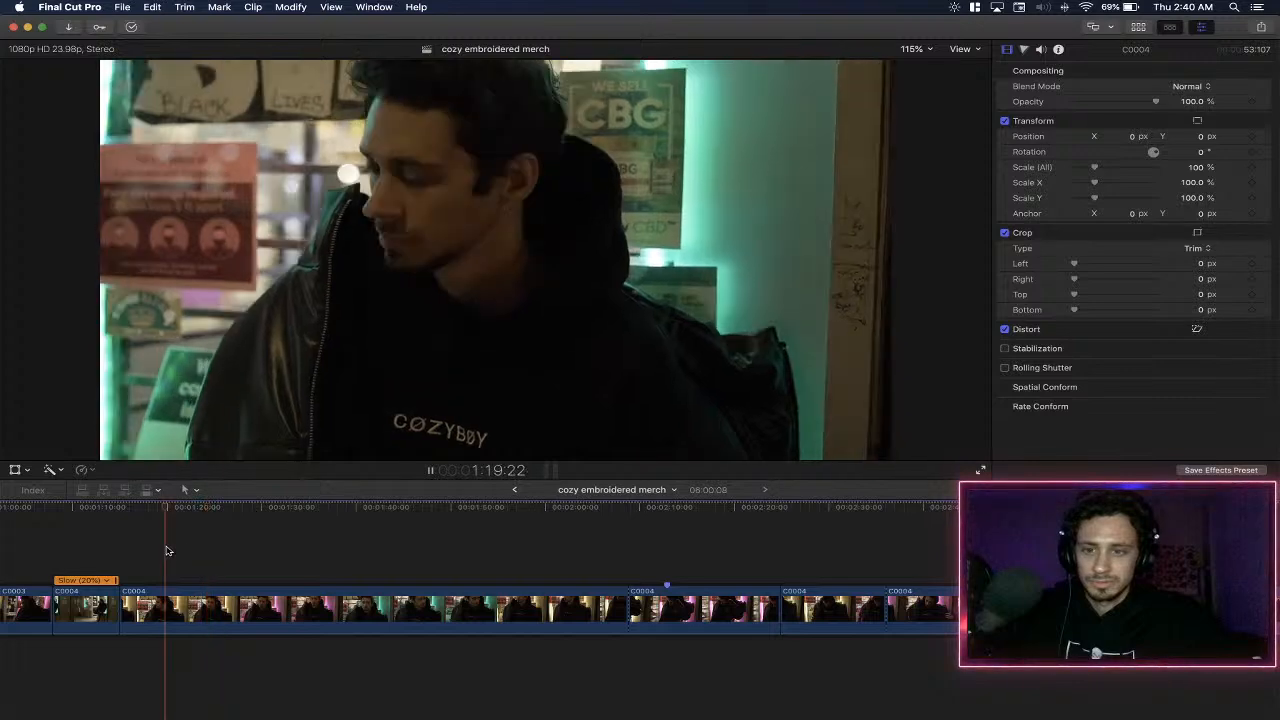
click(190, 601)
key(a)
- Skim the C0004 footage from the 1:22 cut past 2:09, and delete the segment between those two cuts
key(space)
click(432, 531)
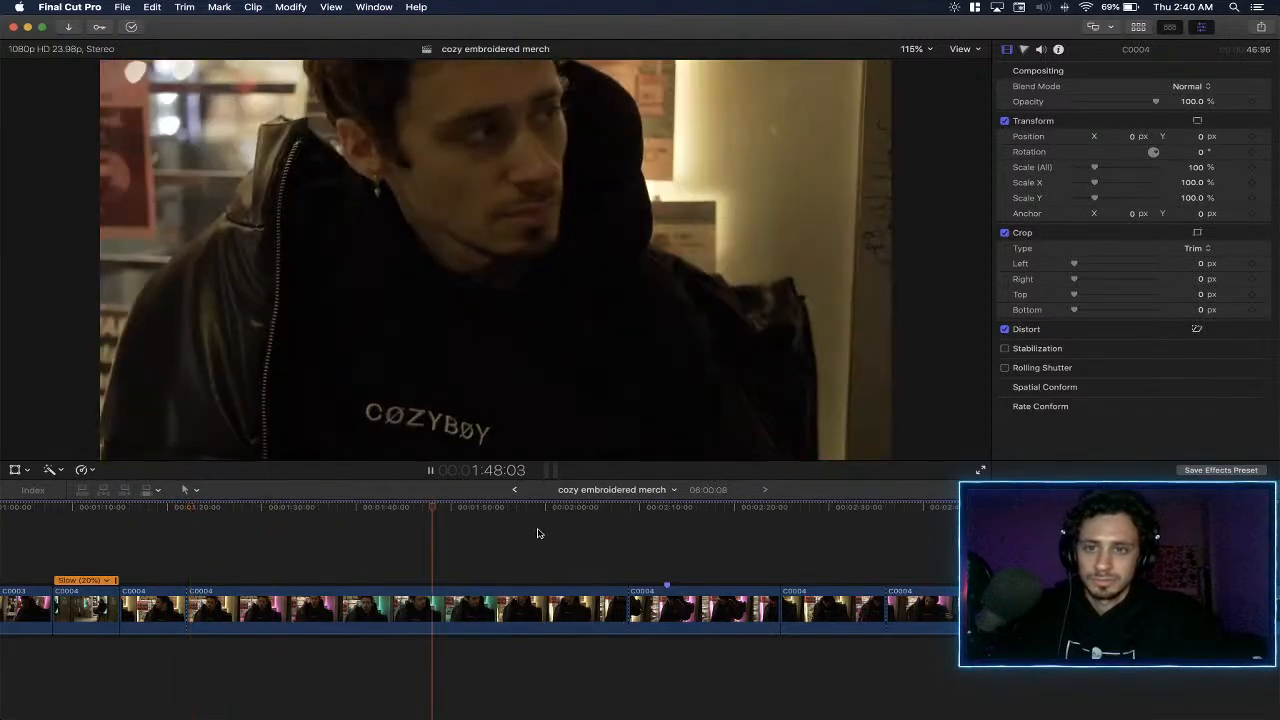
click(540, 531)
click(411, 538)
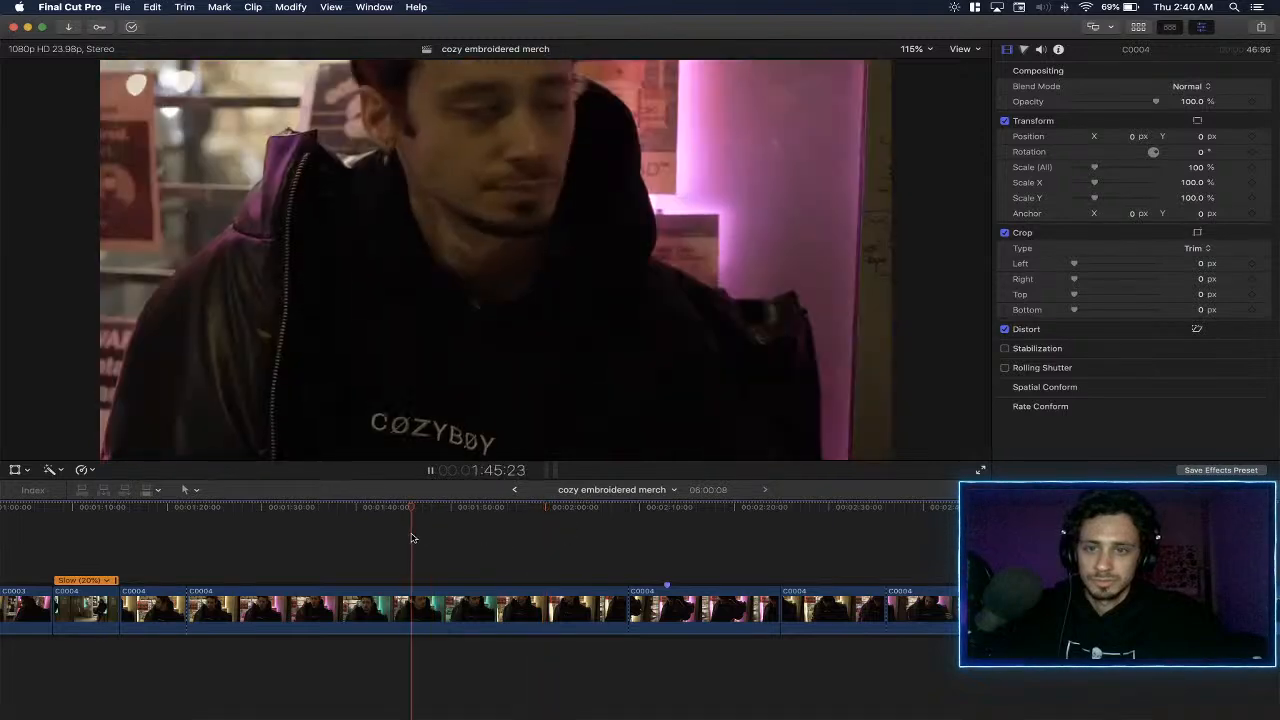
click(564, 539)
click(630, 537)
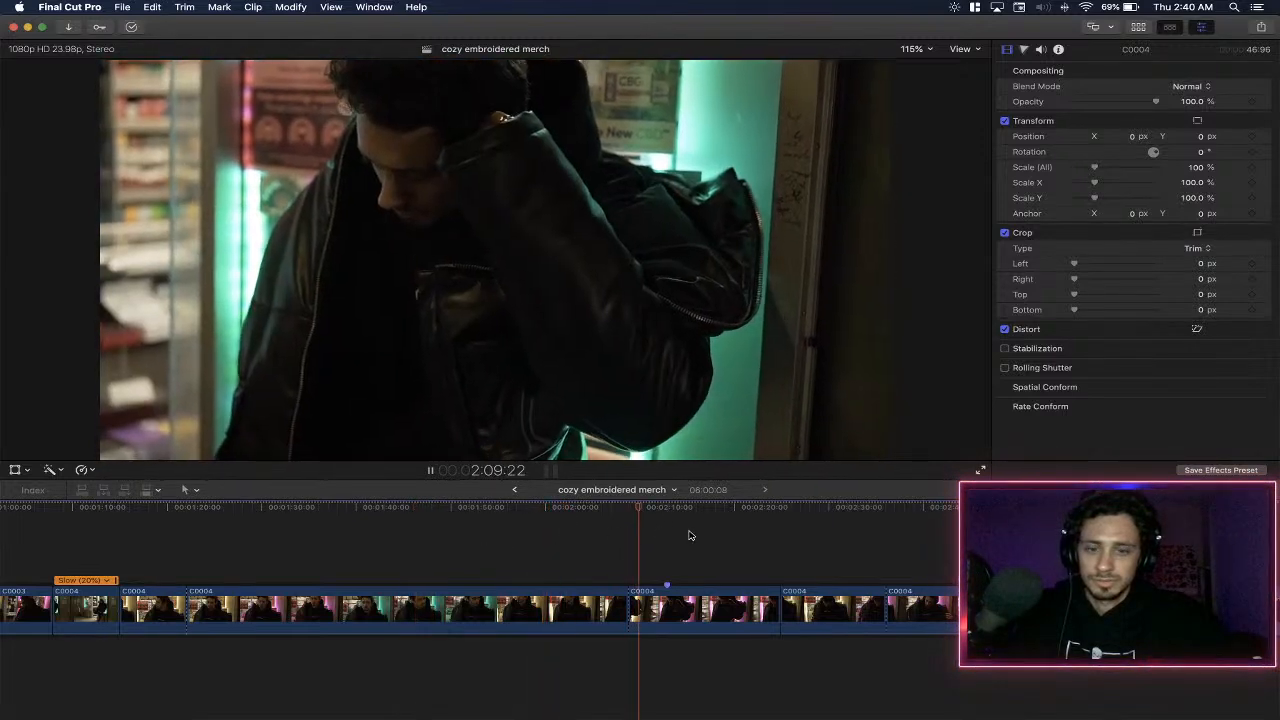
click(689, 535)
scroll(687, 535, right, 4)
click(361, 526)
click(232, 613)
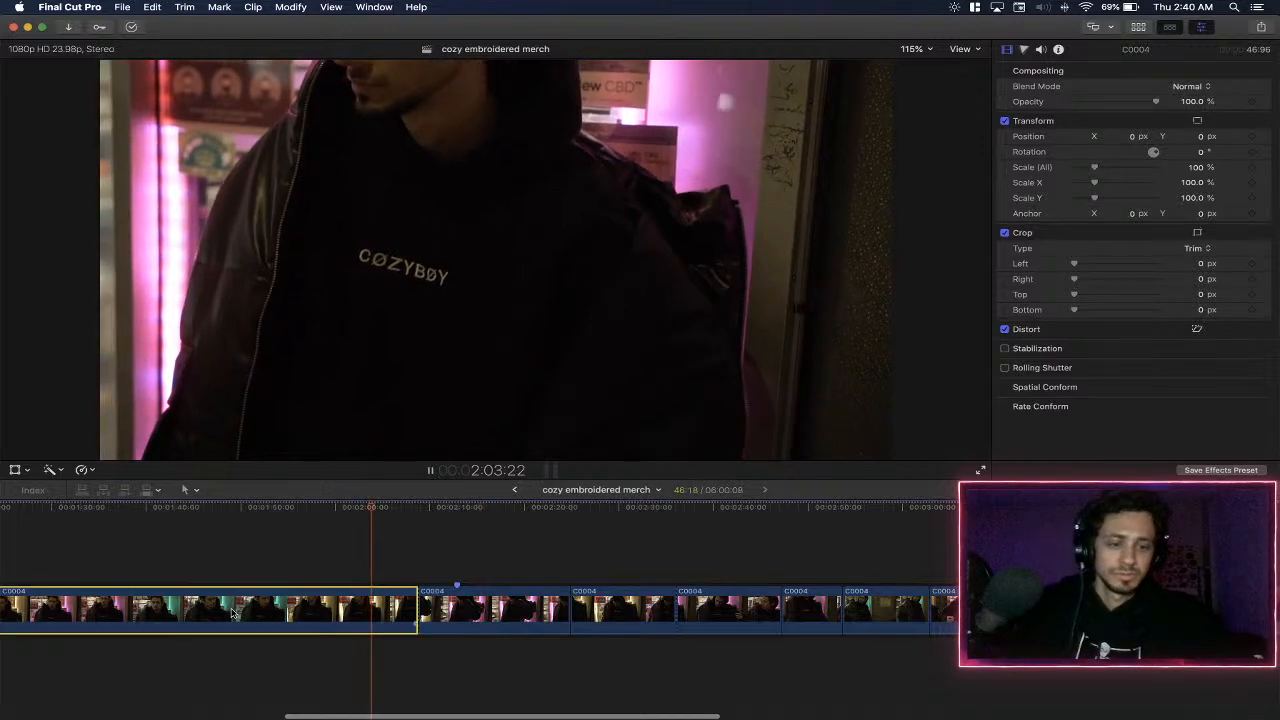
key(Delete)
- Review the last C0004 segment before C0006, replay its opening seconds, and split it at about 2:21
click(701, 527)
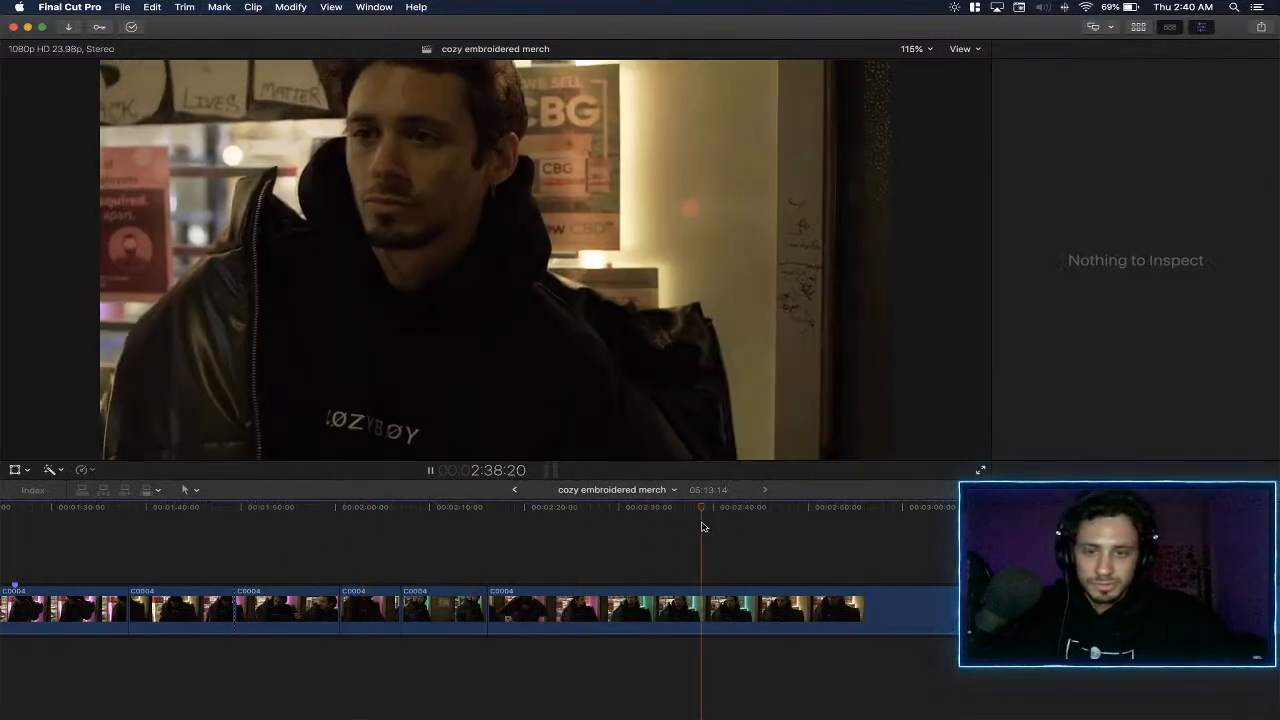
scroll(706, 526, right, 4)
click(595, 520)
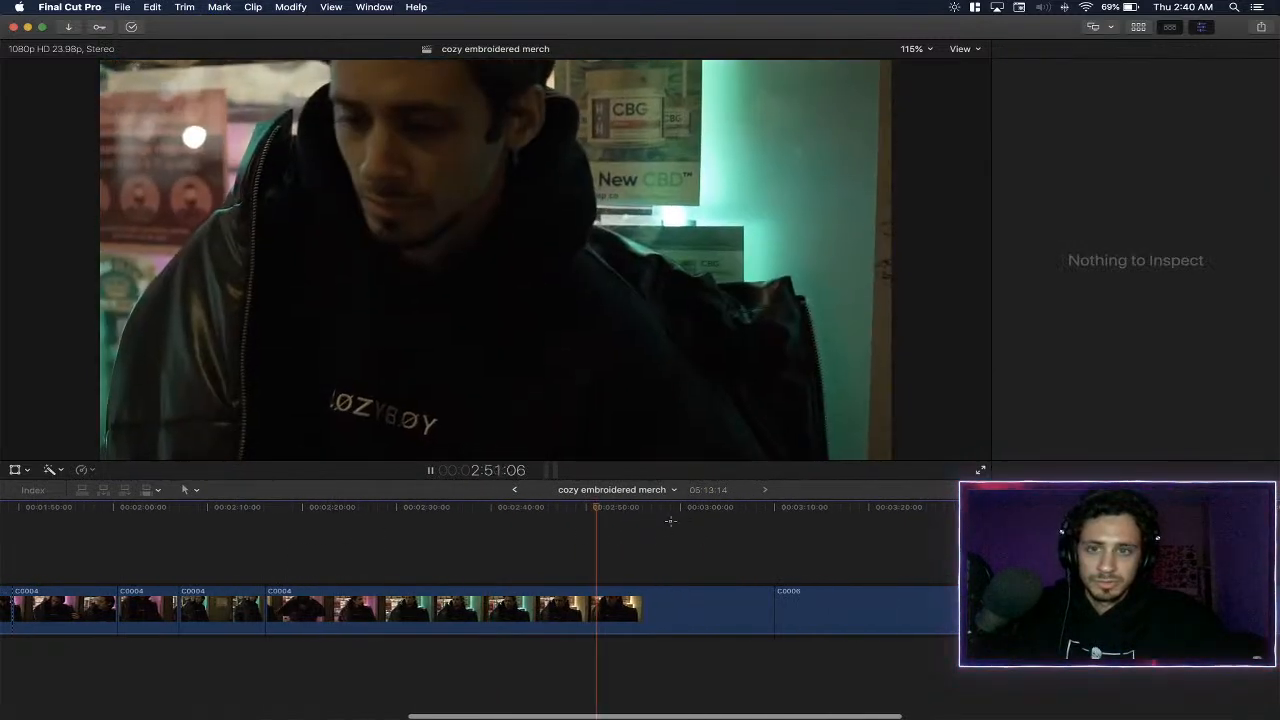
click(670, 525)
click(381, 518)
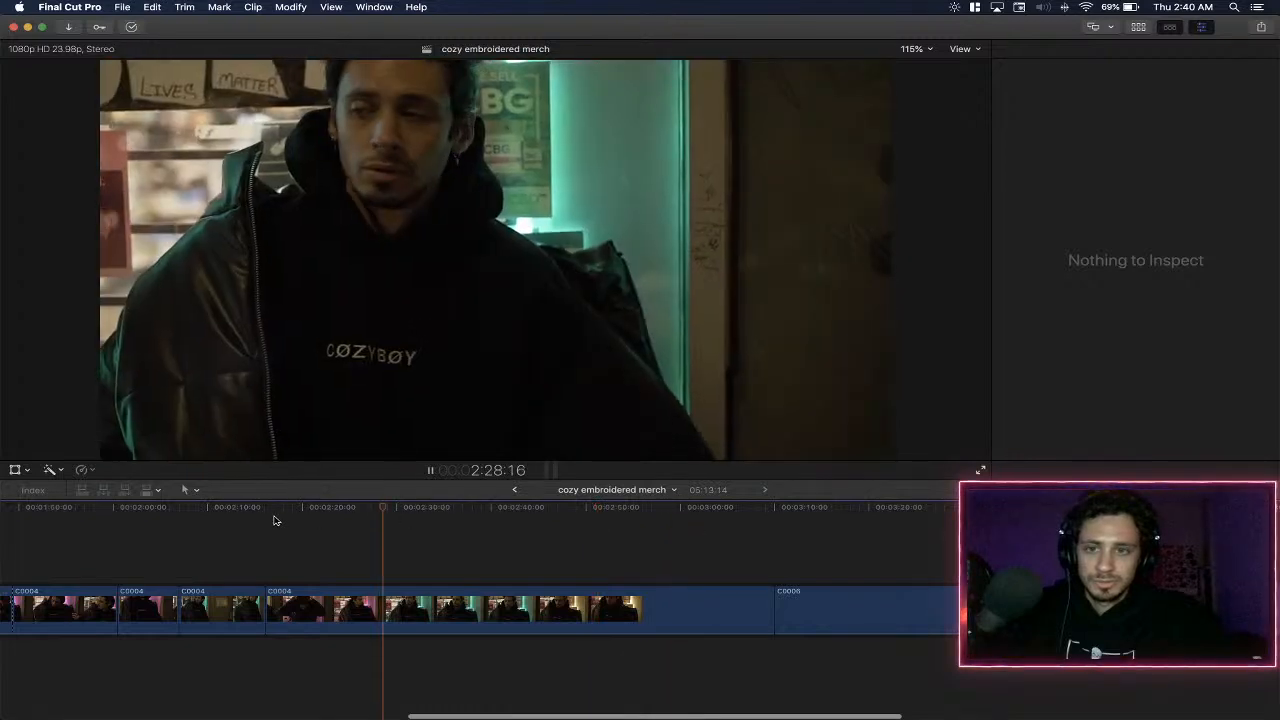
click(276, 519)
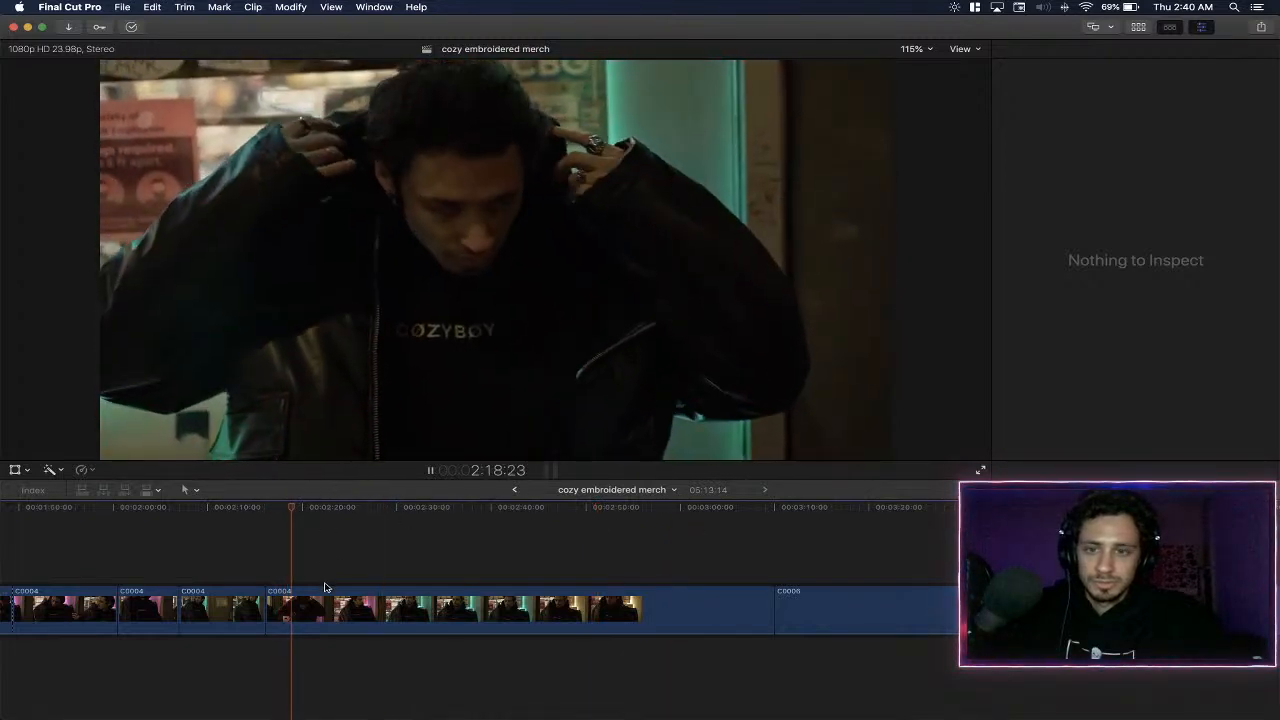
click(254, 528)
click(294, 530)
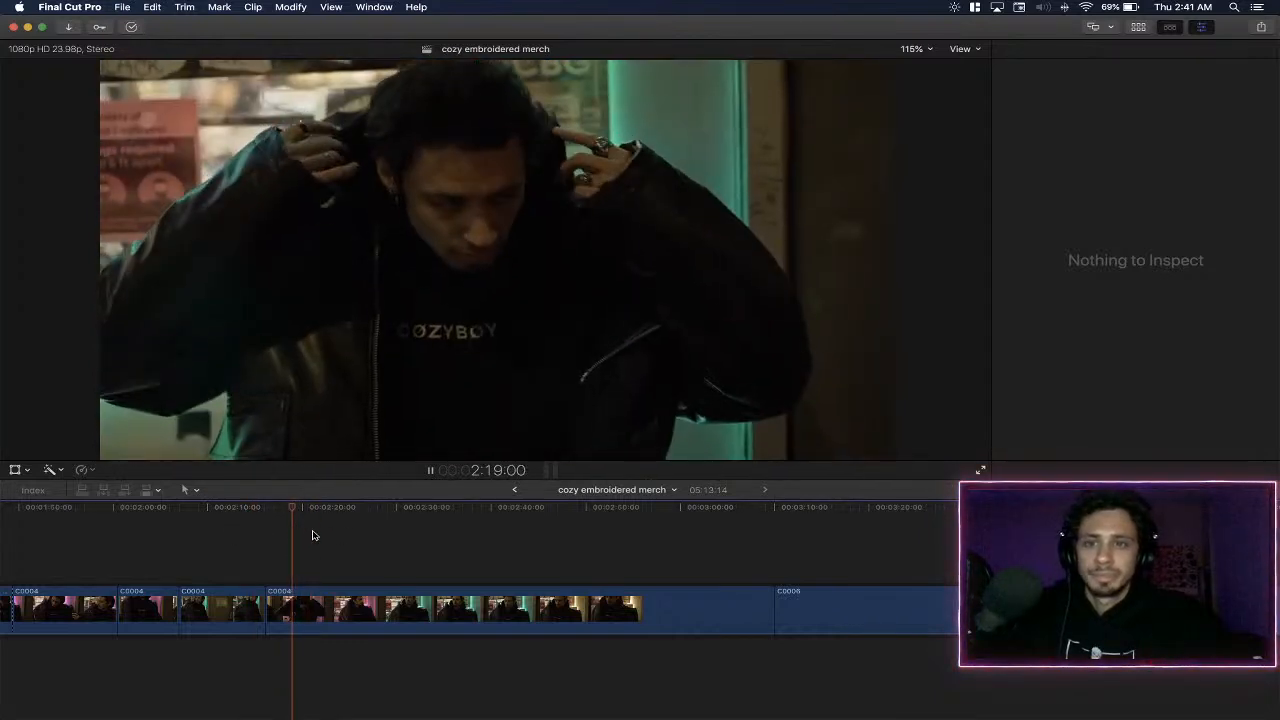
click(329, 538)
click(269, 540)
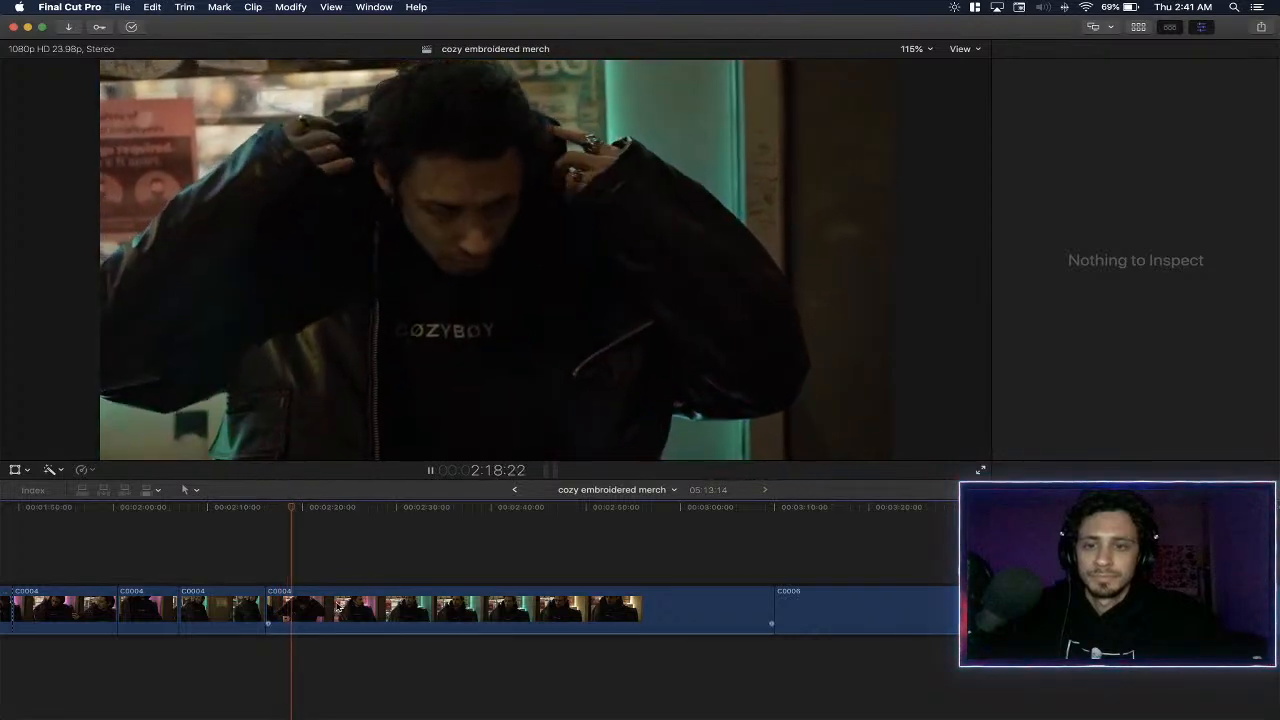
key(space)
click(332, 600)
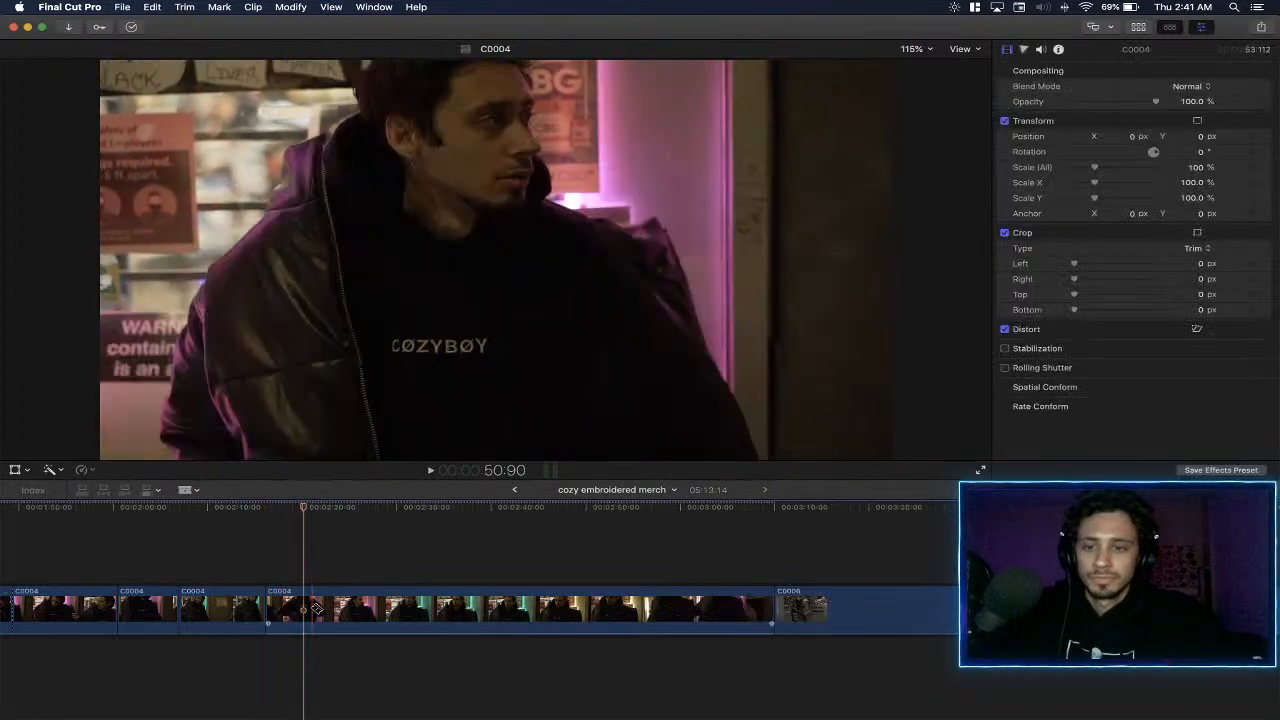
key(space)
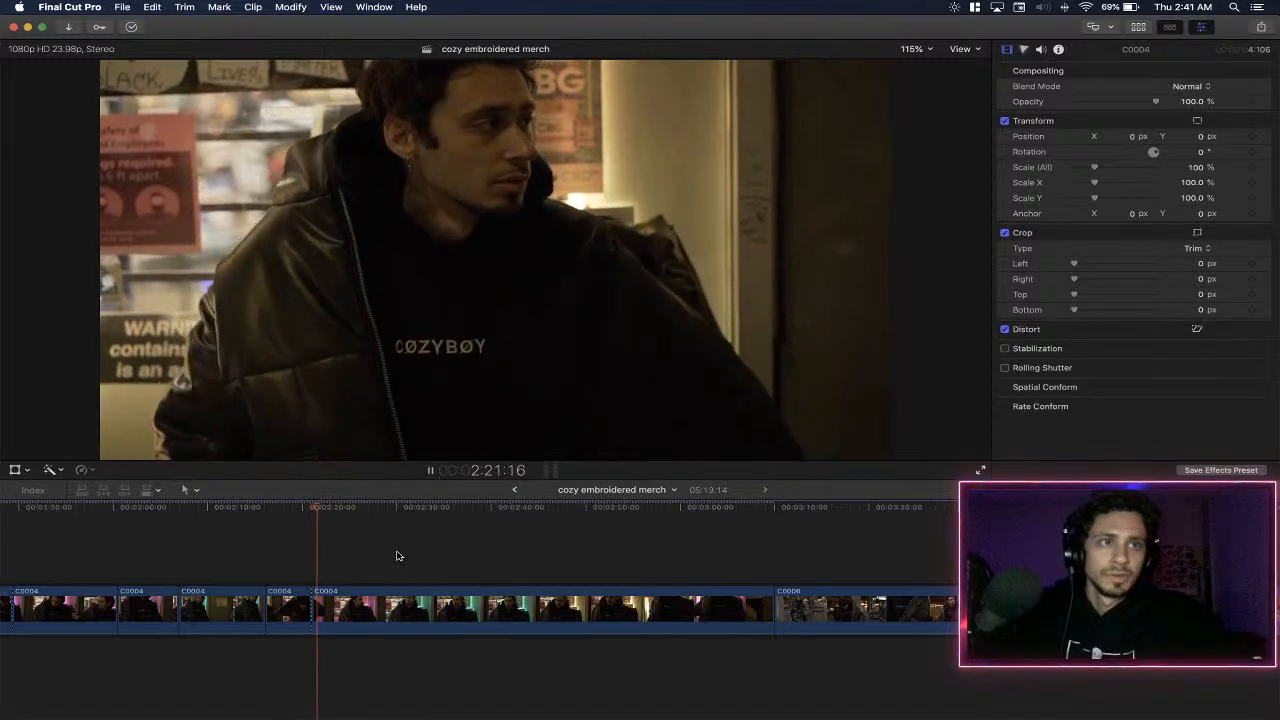
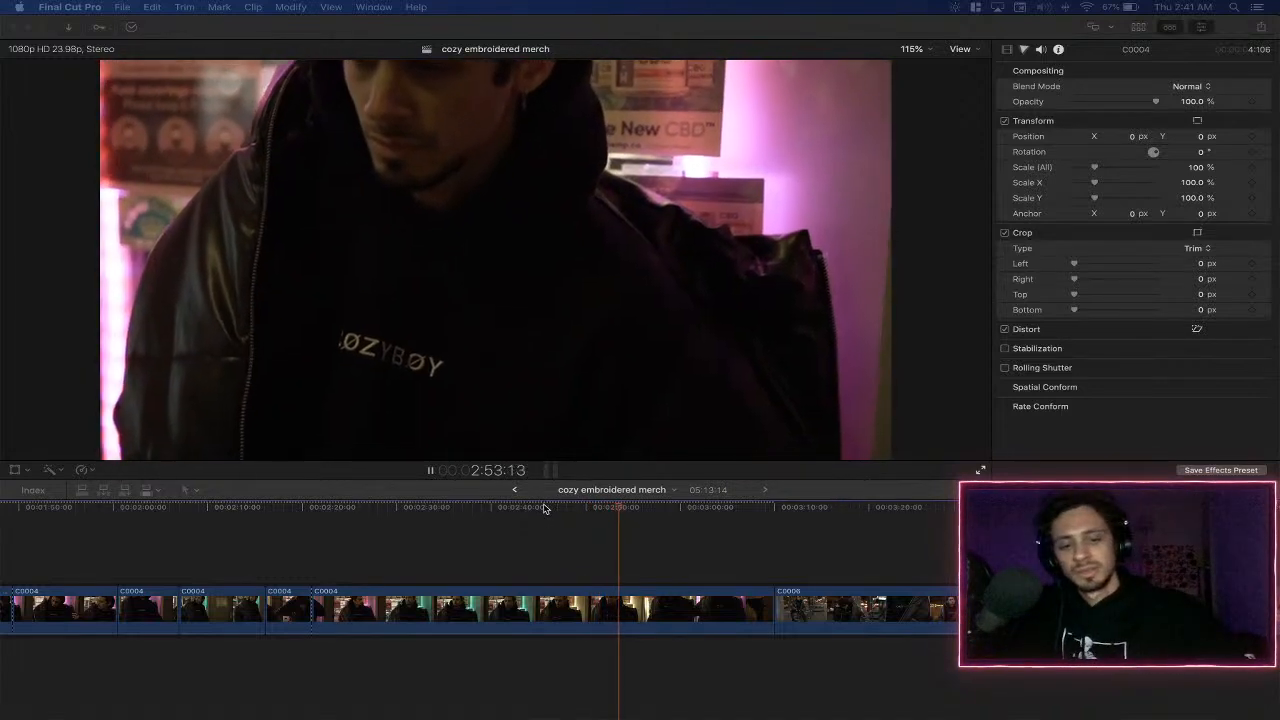
- Review the last long C0004 segment before C0006 past 3:05, and delete that segment
key(F2)
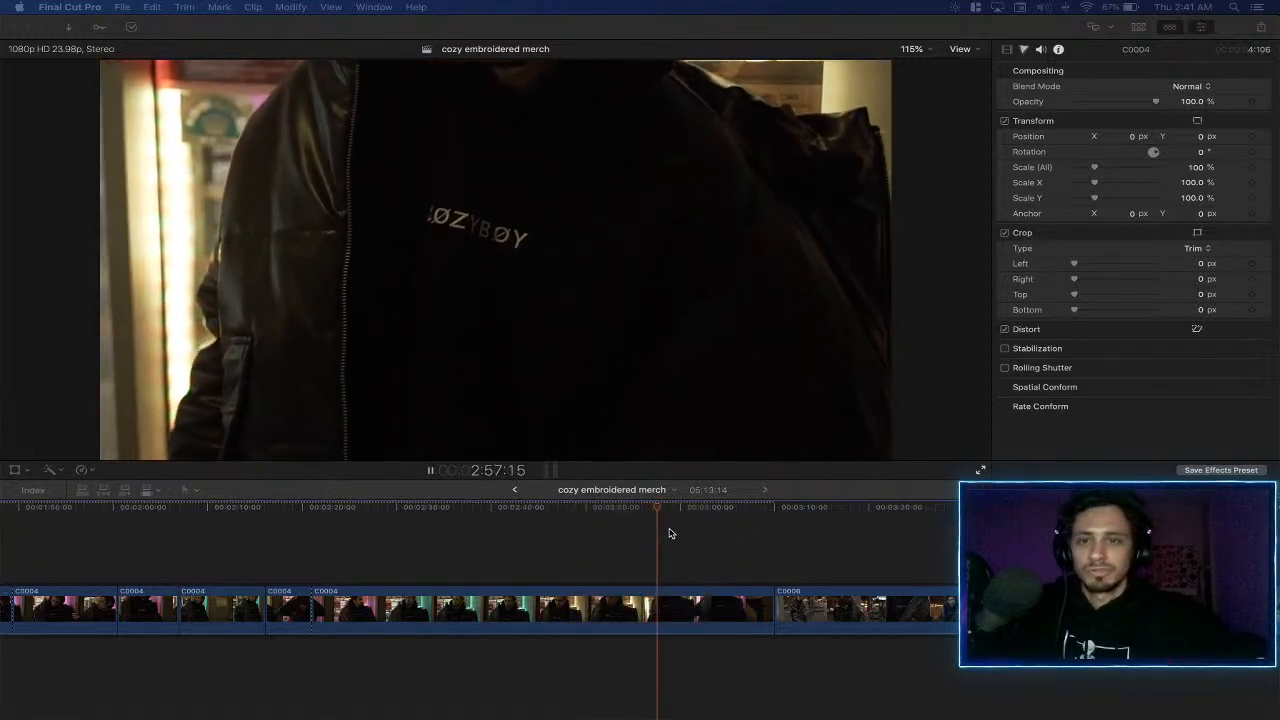
scroll(771, 558, right, 10)
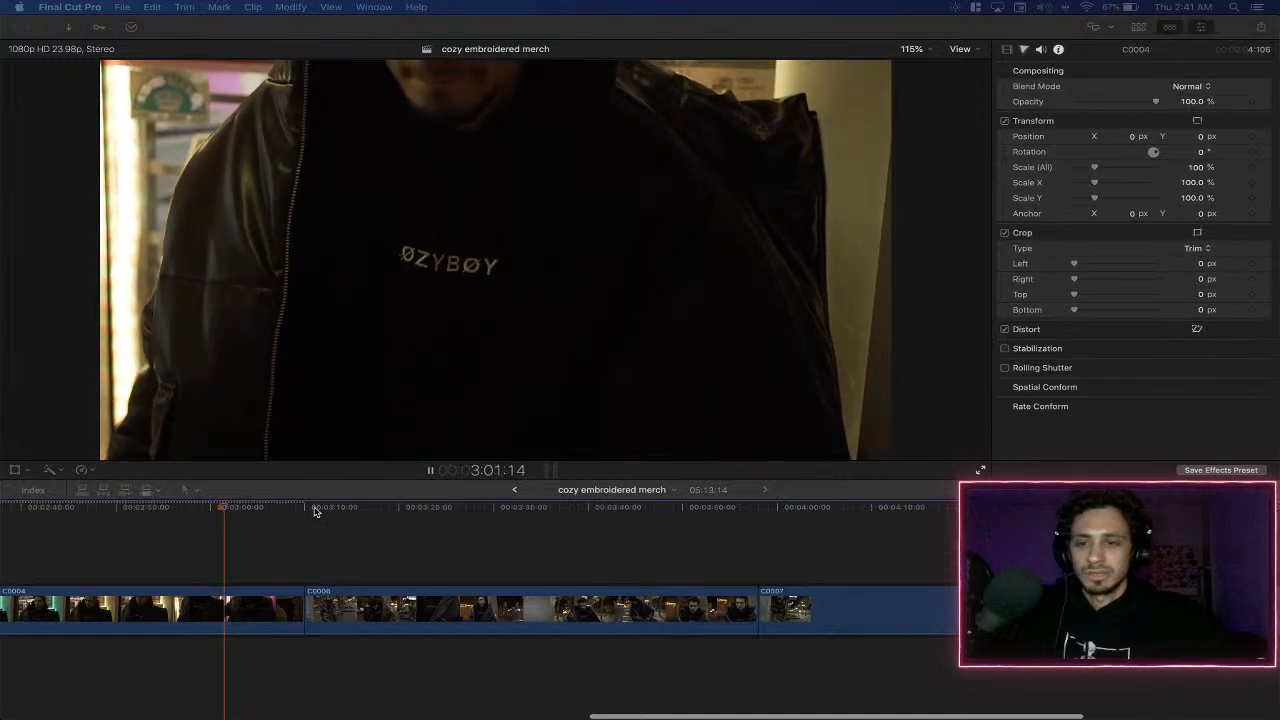
scroll(318, 525, left, 3)
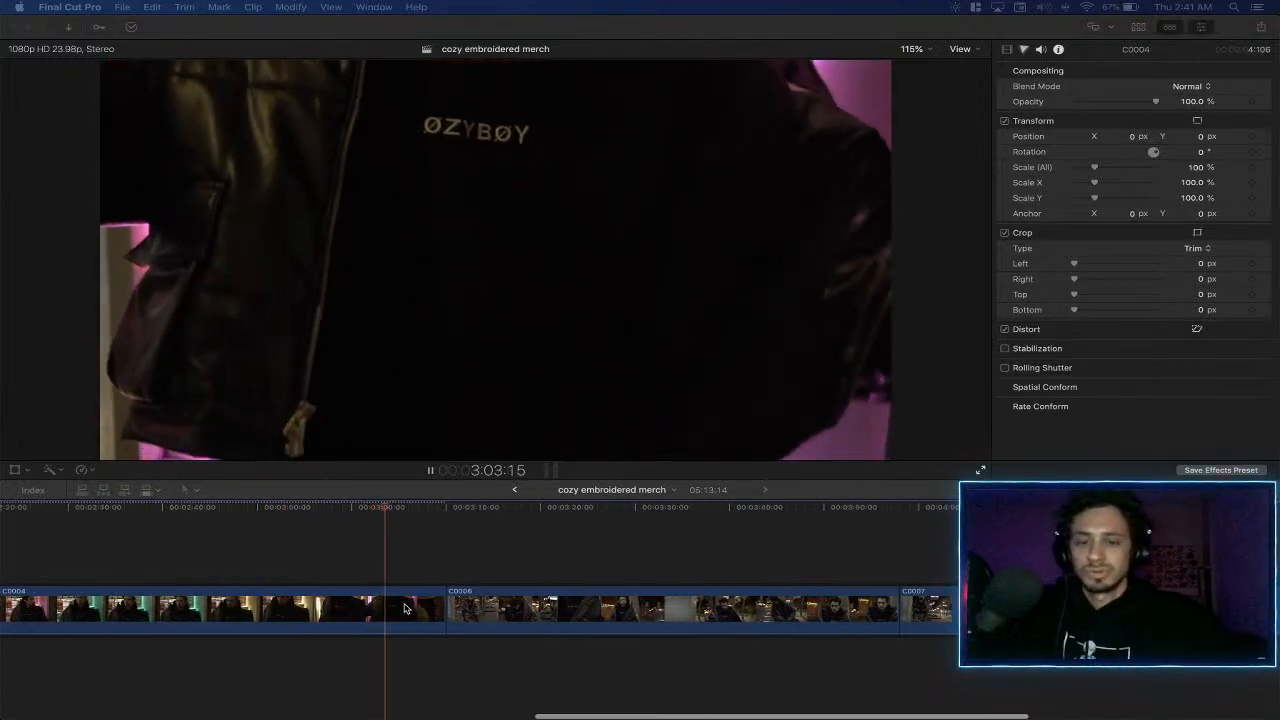
scroll(274, 588, left, 5)
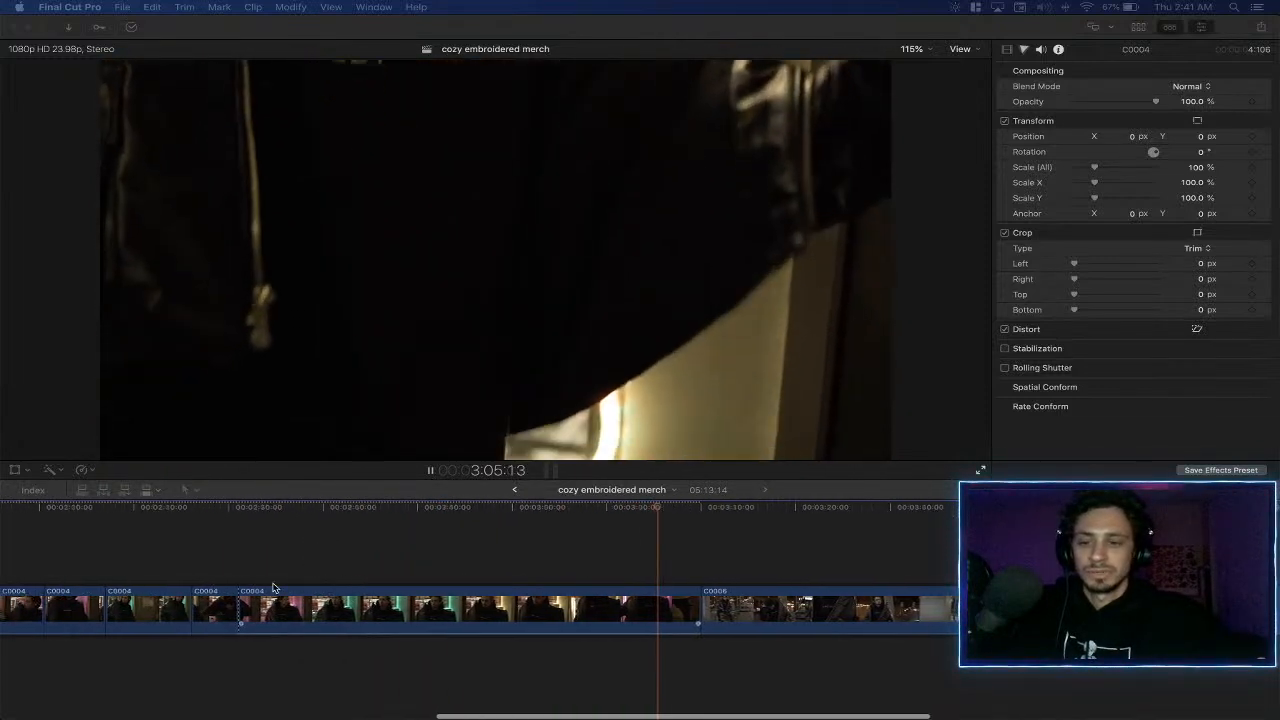
click(314, 537)
click(322, 537)
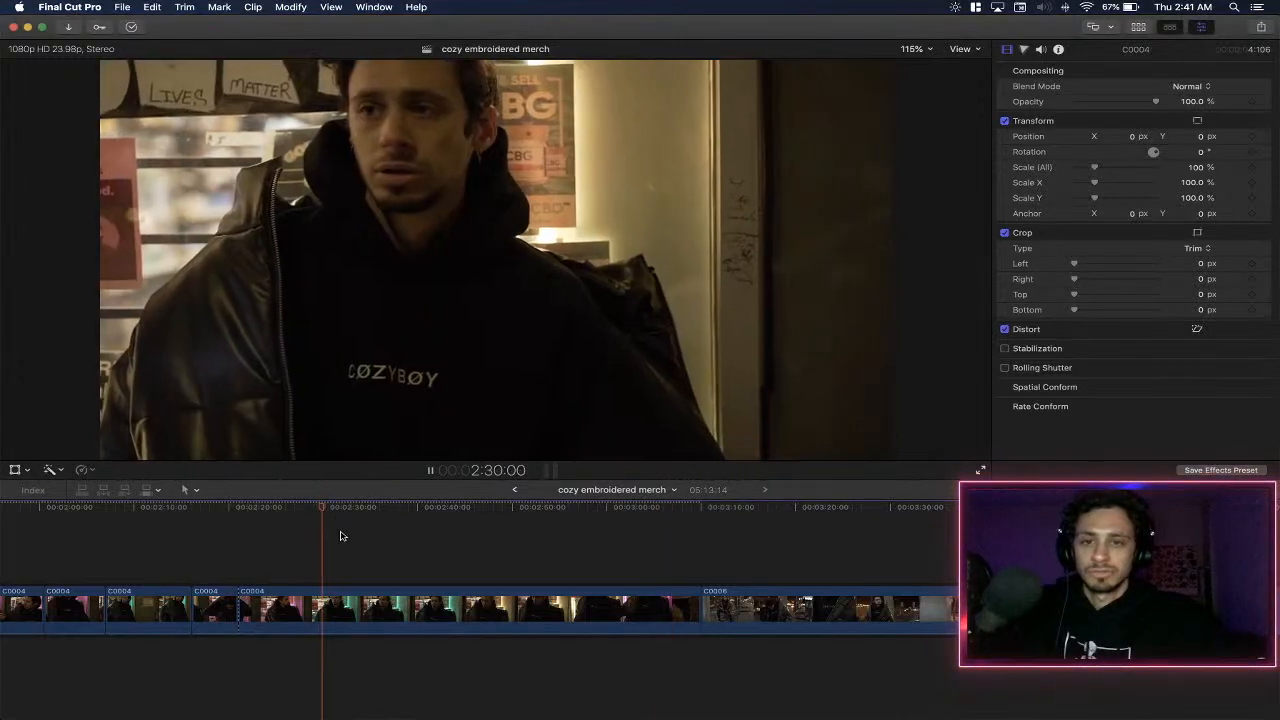
click(539, 536)
key(space)
click(507, 597)
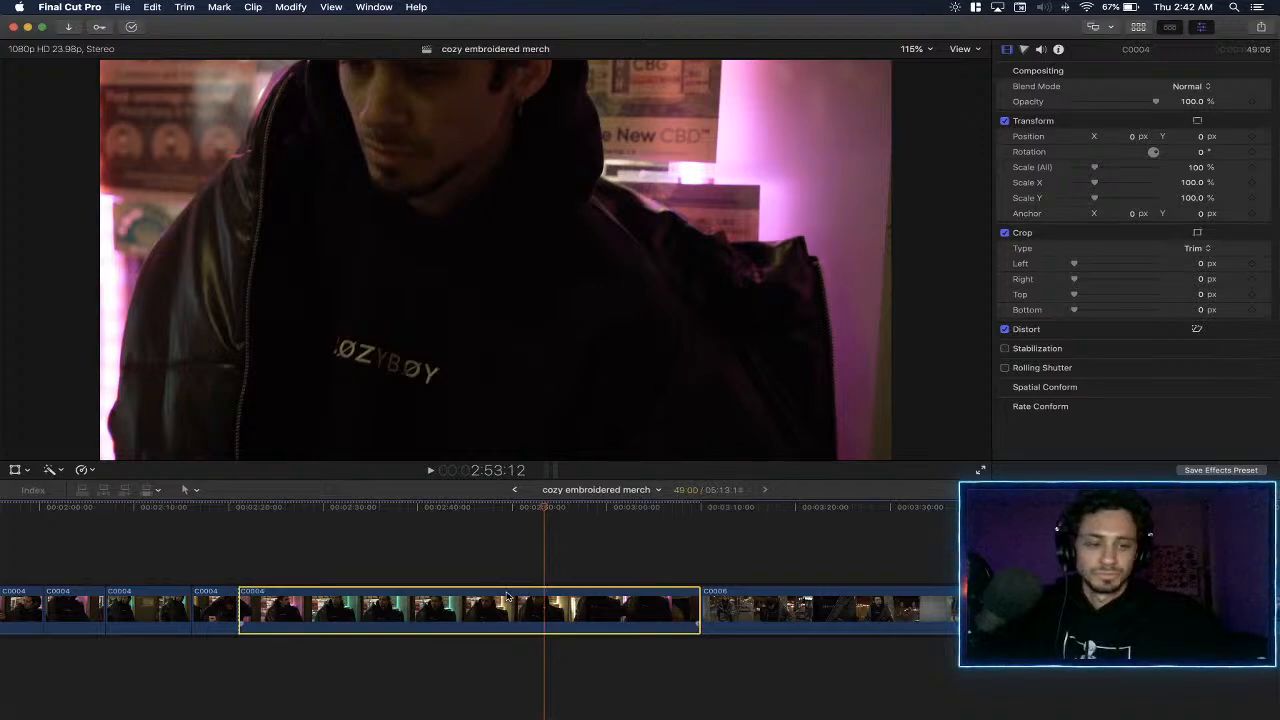
key(BackSpace)
- Play the start of C0006 and set that clip's custom speed rate to 20%
key(space)
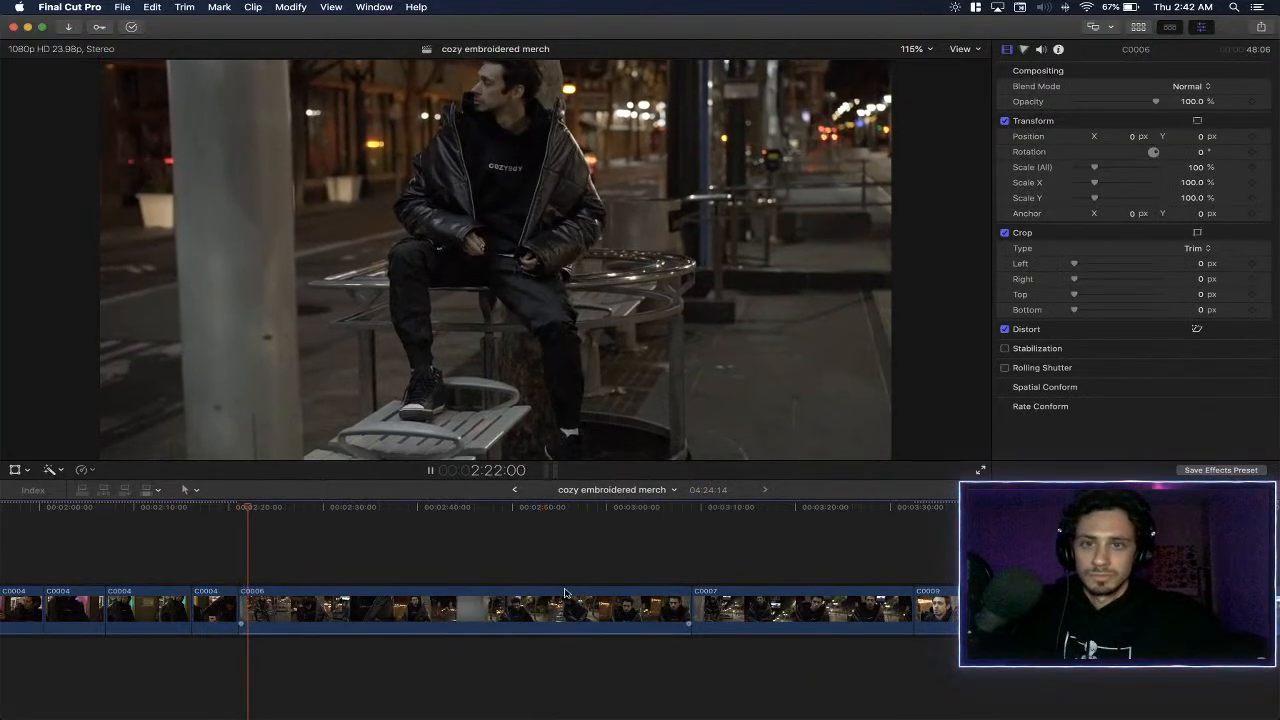
click(517, 613)
key(space)
key(super+r)
click(491, 583)
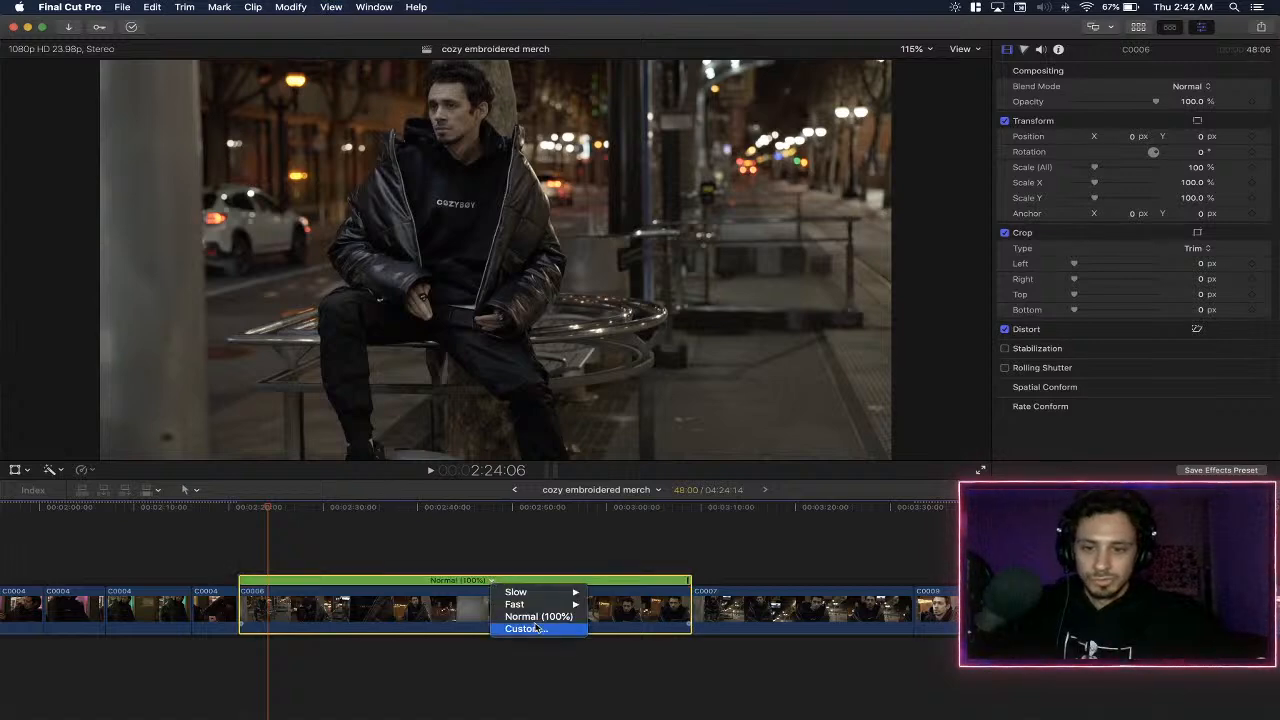
click(505, 629)
text(20)
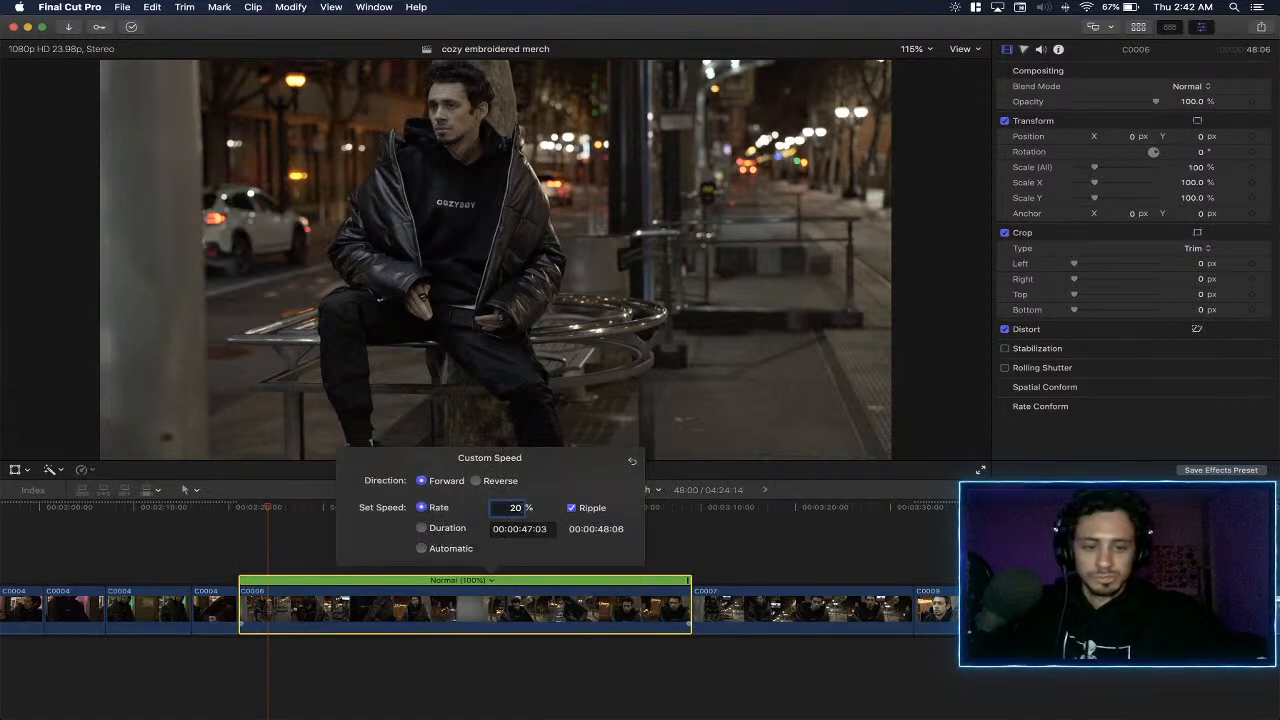
key(Return)
- Preview the slowed C0006 footage past 2:56 and check C0007 at about 6:37
key(space)
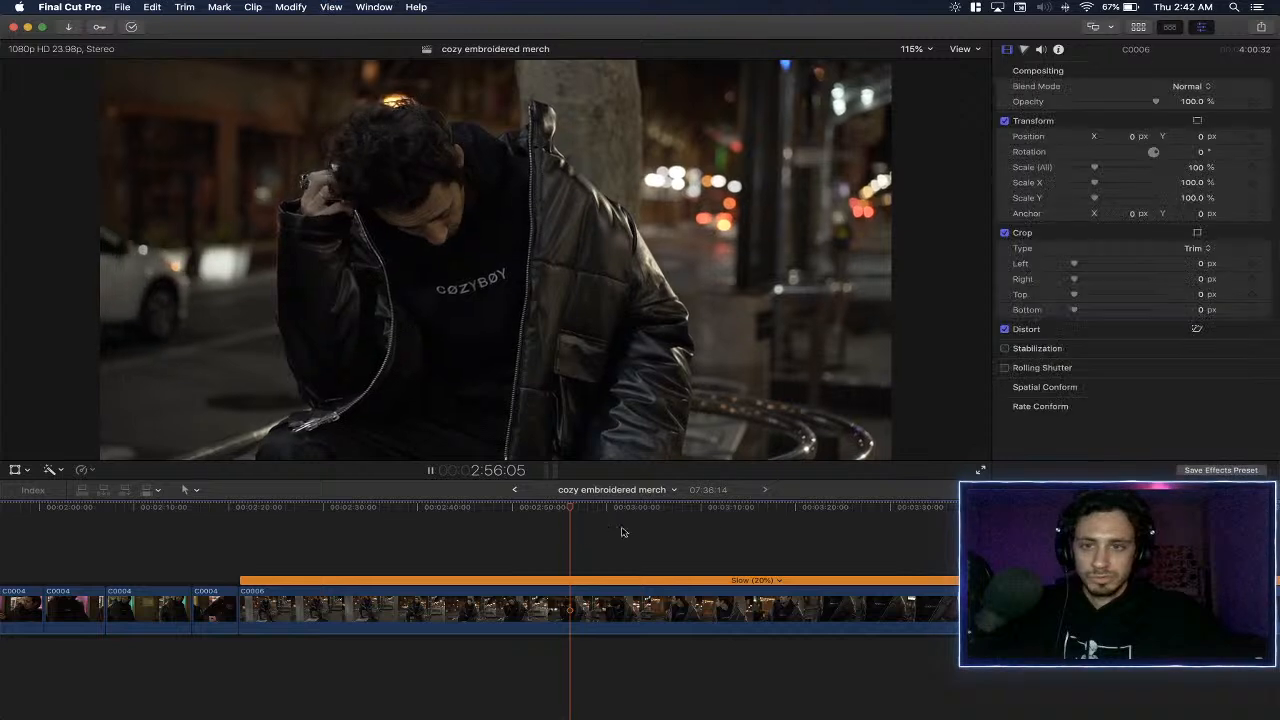
scroll(700, 526, right, 3)
key(super+minus)
key(super+minus)
scroll(699, 526, right, 3)
scroll(700, 526, right, 3)
click(710, 526)
key(space)
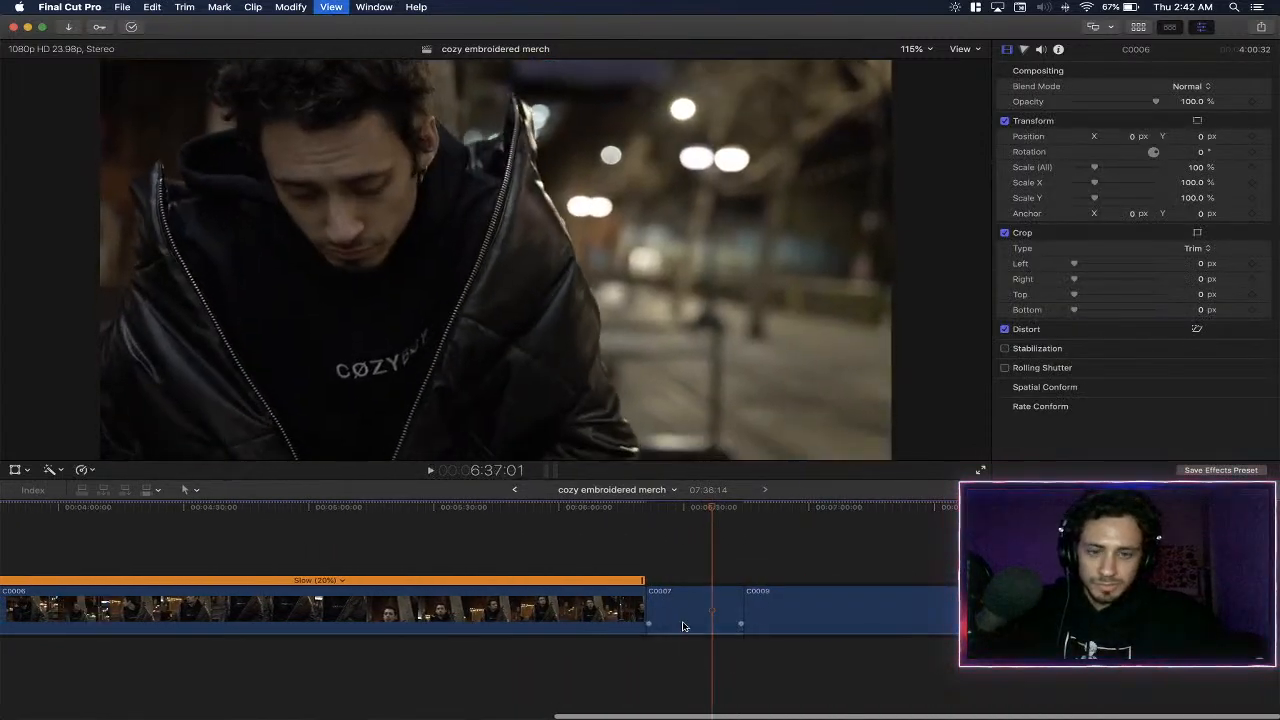
- Set the C0007 clip's custom speed rate to 20%
click(685, 621)
key(super+r)
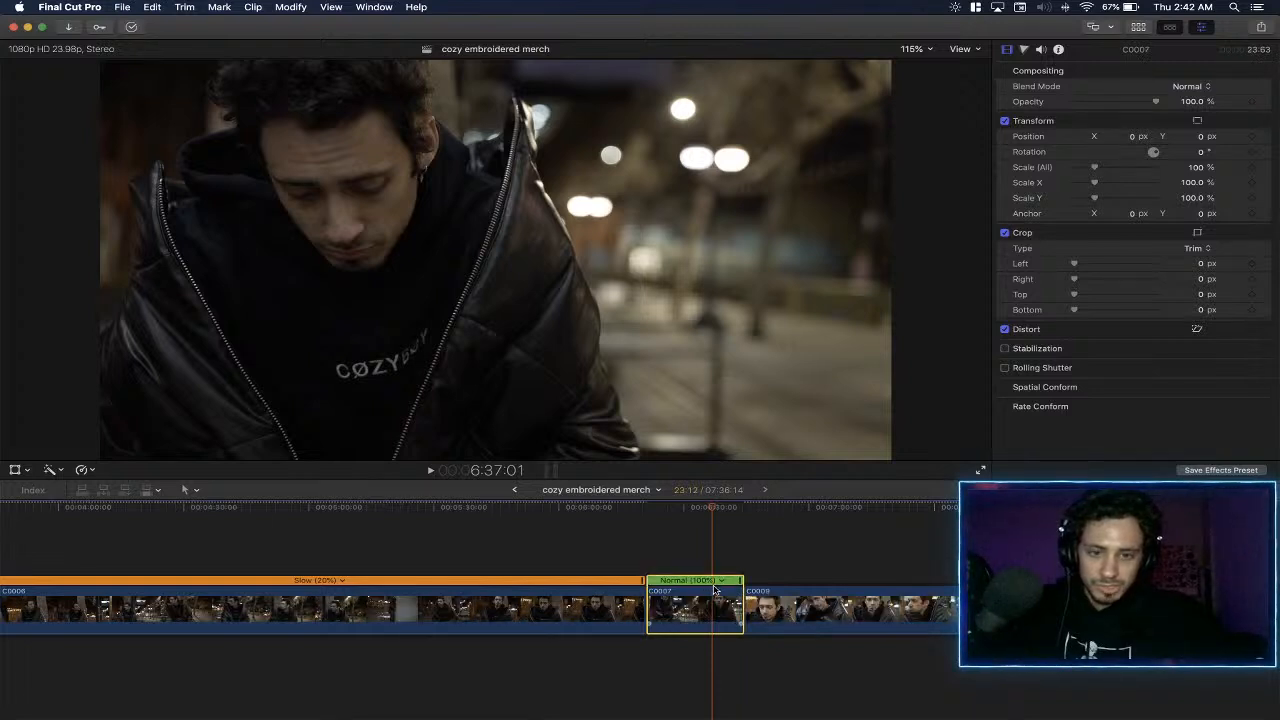
click(720, 584)
click(755, 627)
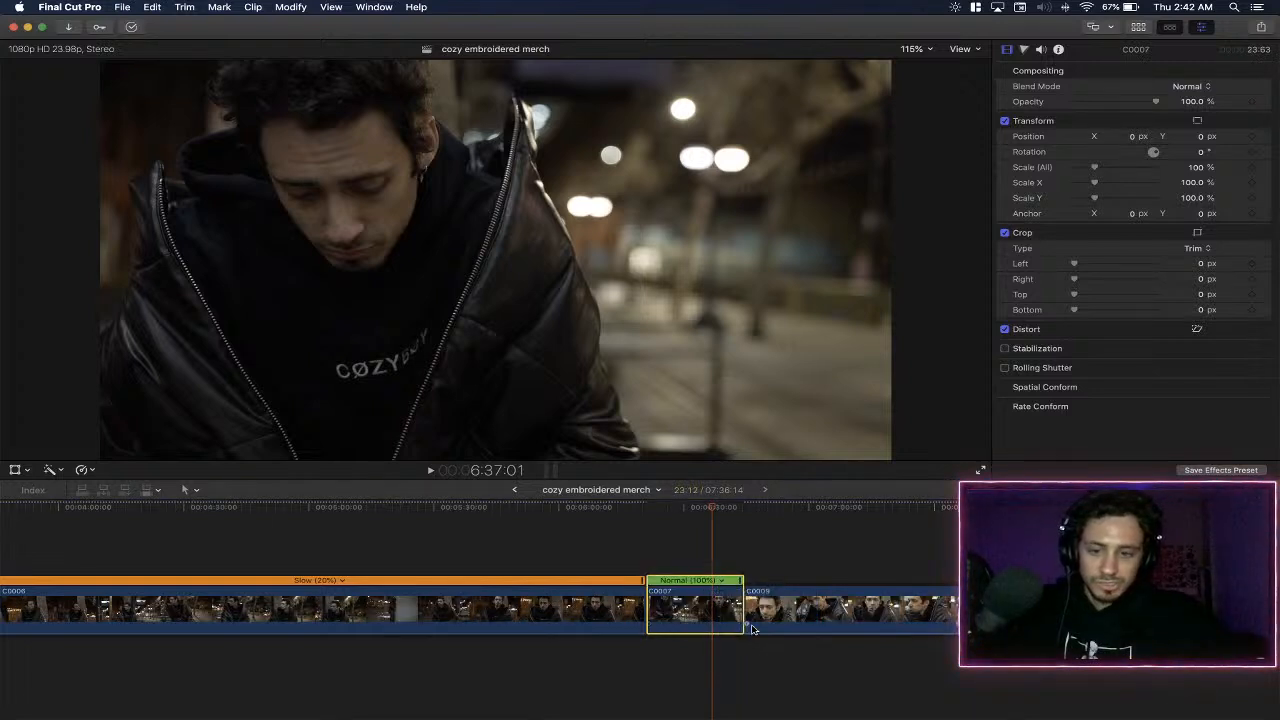
text(20)
key(Return)
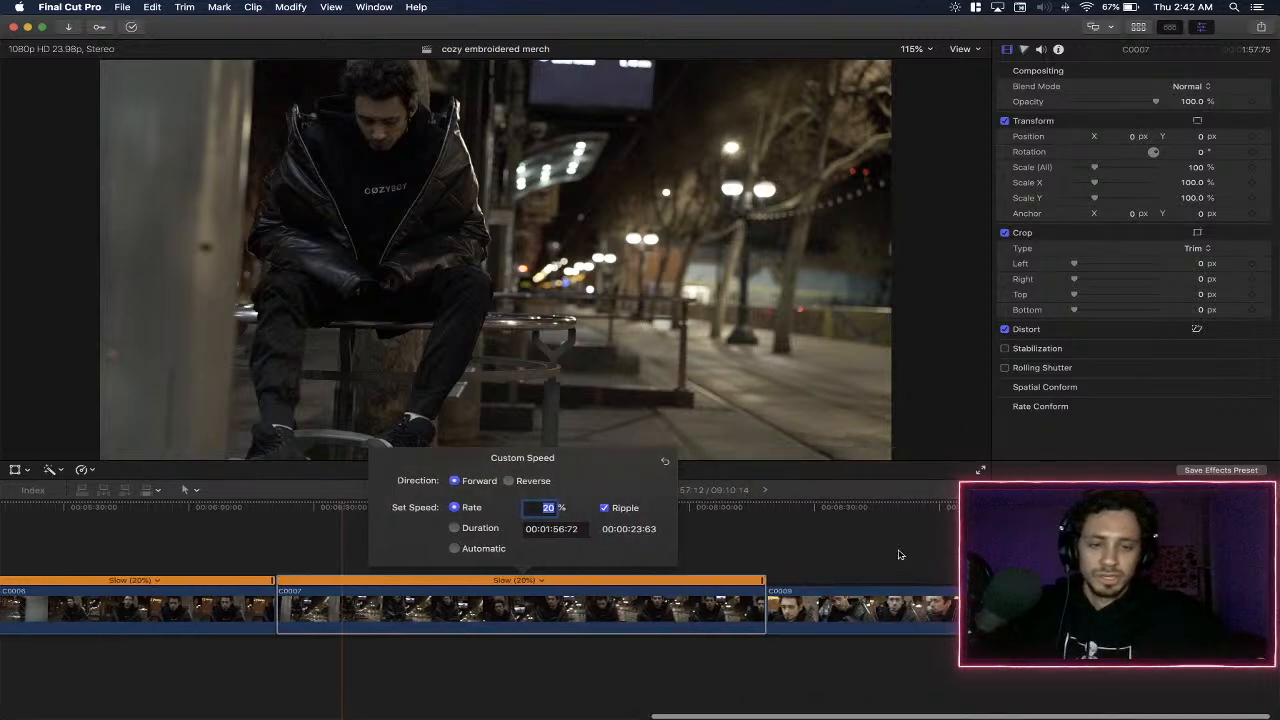
click(734, 548)
- Play the slowed C0007 footage up to about 7:07
scroll(640, 545, left, 1)
click(464, 557)
key(space)
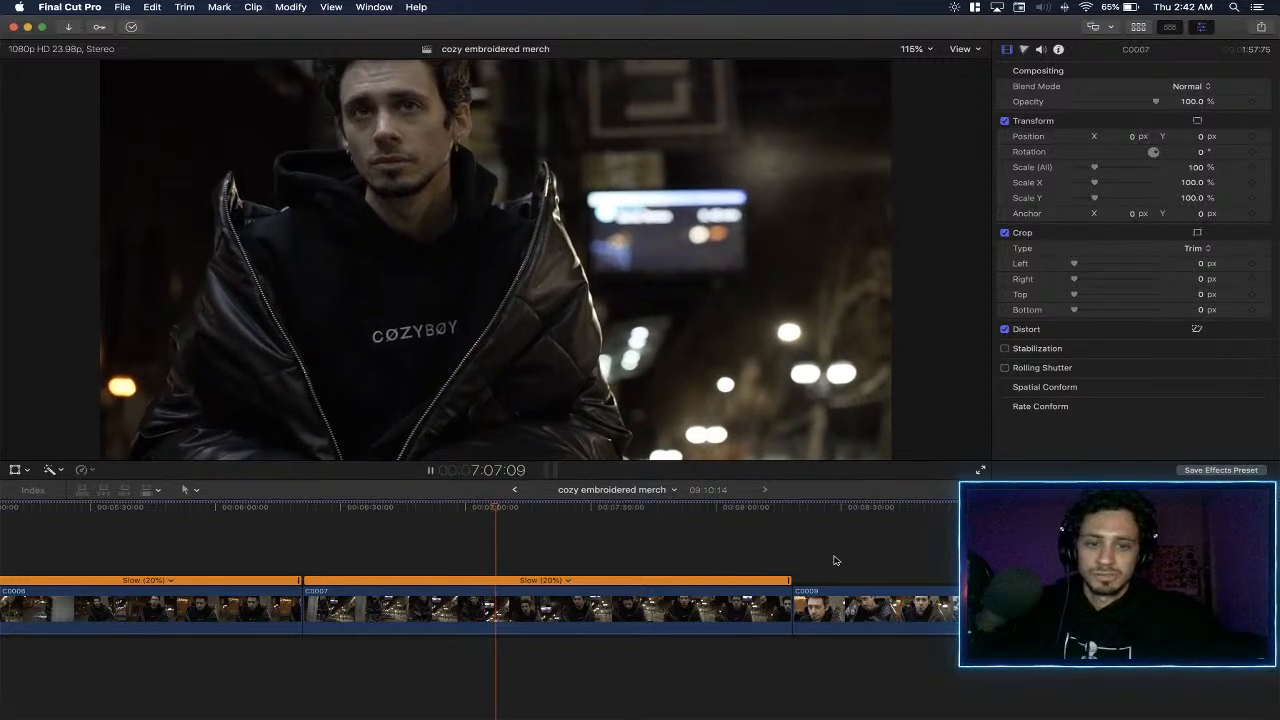
- Try a 20% custom speed on C0009, preview it from about 8:38, and restore the clip's normal speed
click(855, 598)
key(shift+n)
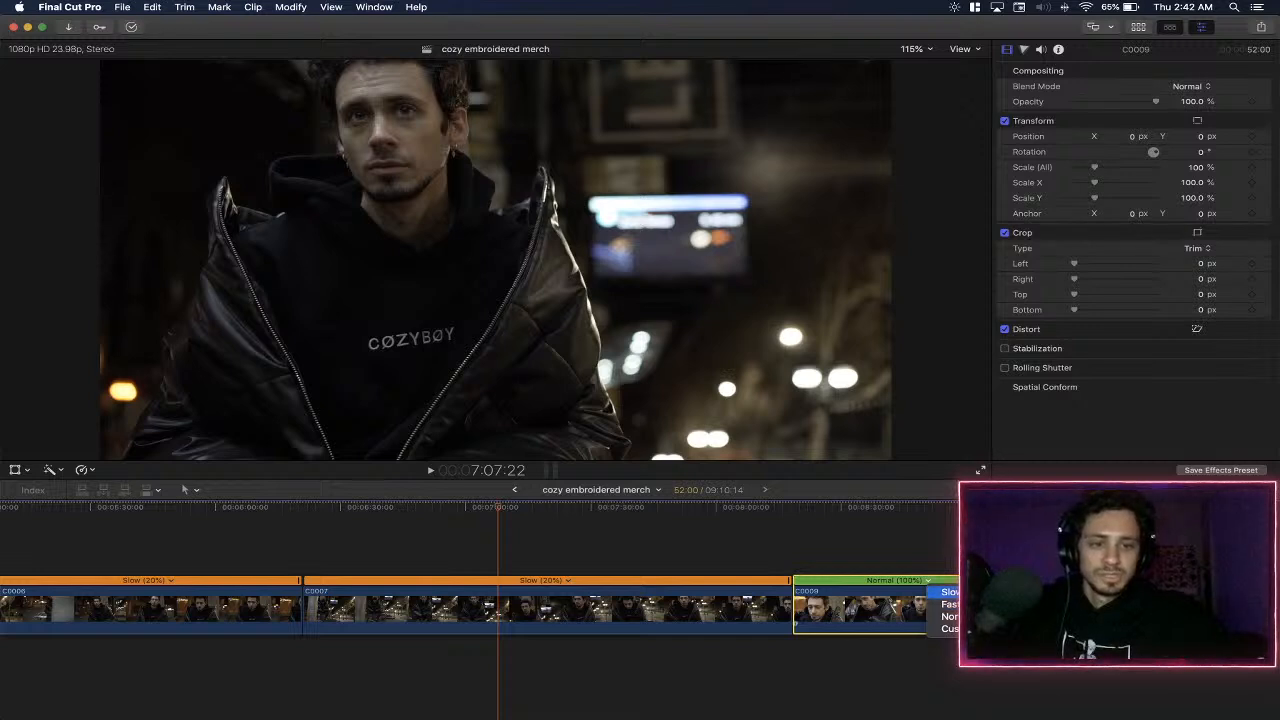
key(ctrl+alt+r)
text(20)
key(Return)
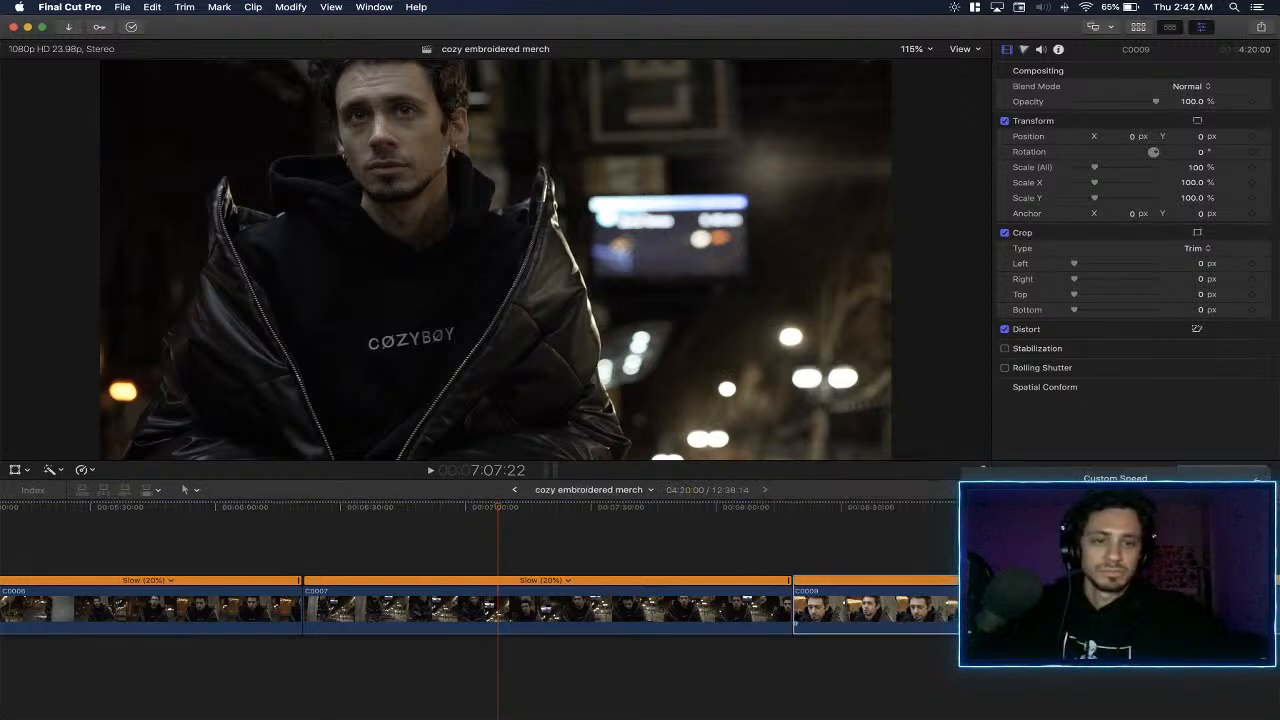
click(878, 531)
key(space)
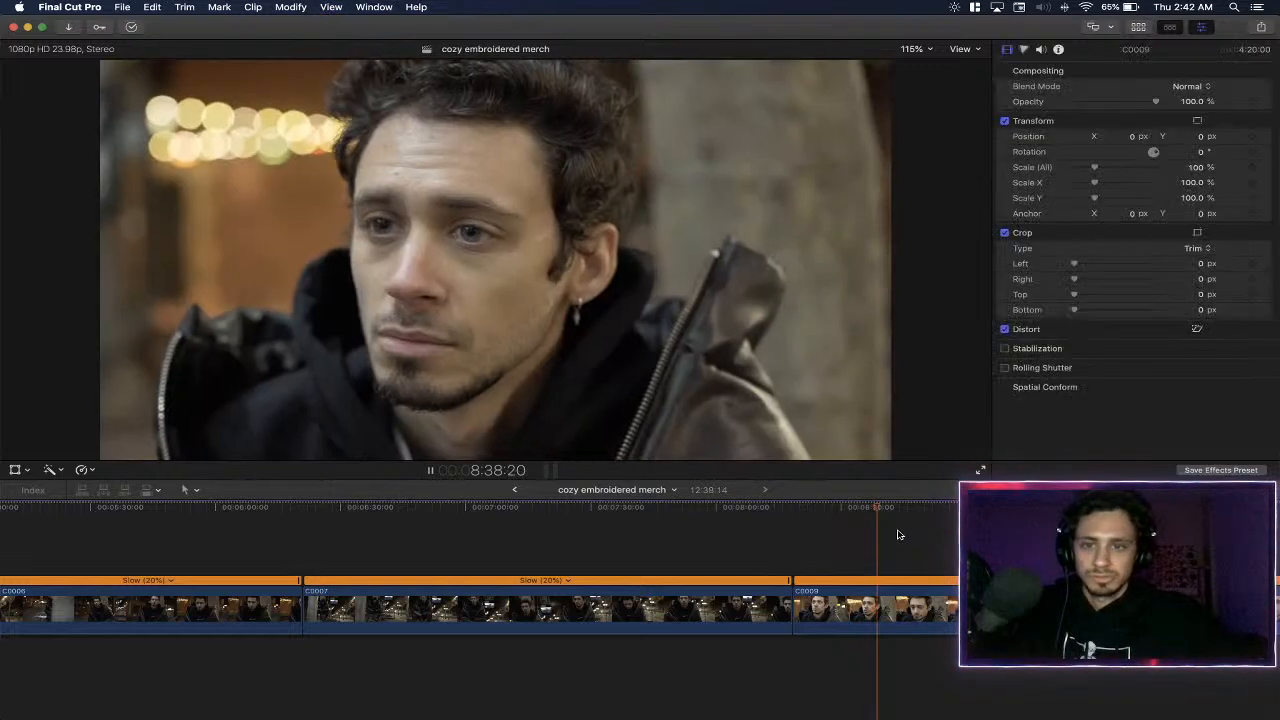
key(shift+n)
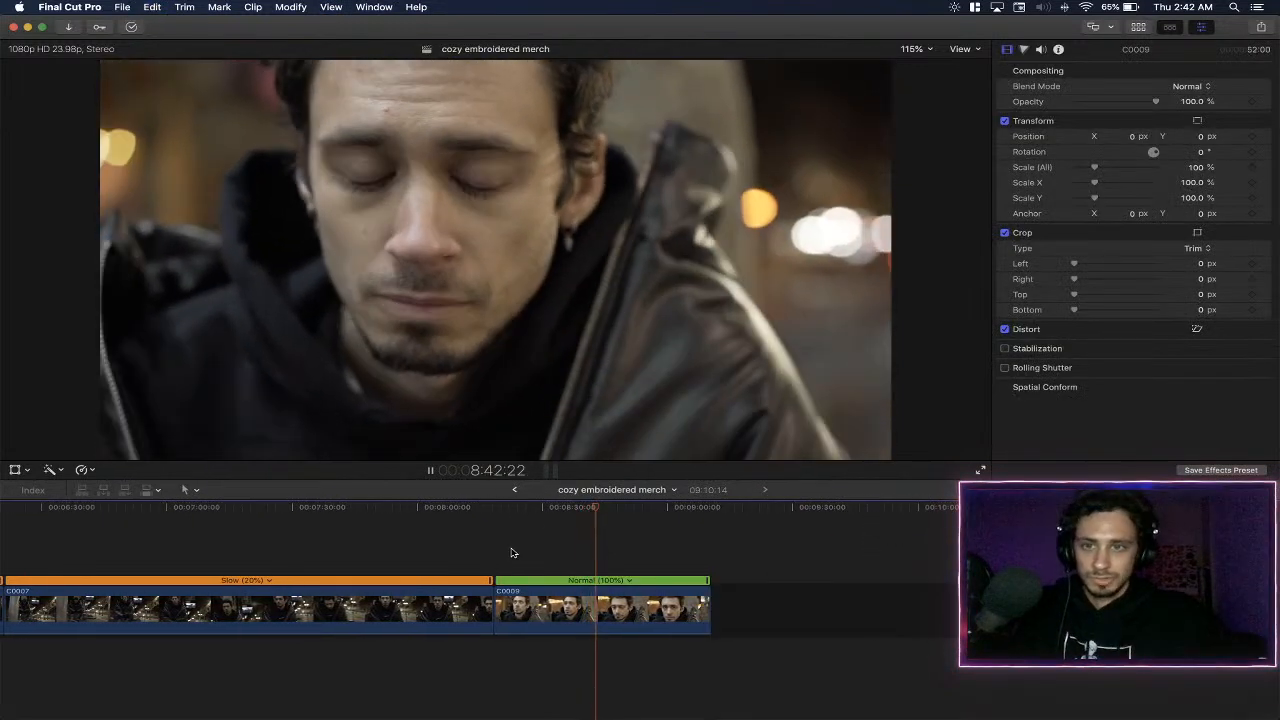
- Review the later part of C0009 around 9:03 and split the clip at about 8:56
click(680, 543)
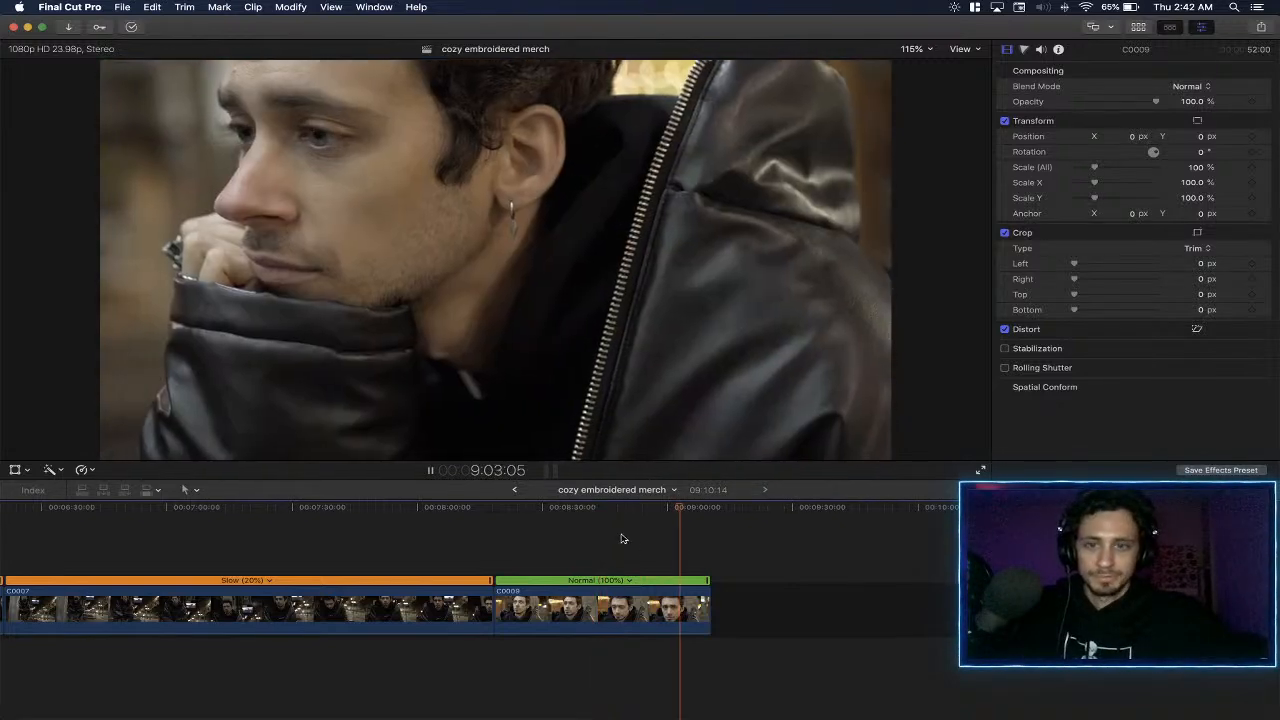
key(space)
click(654, 541)
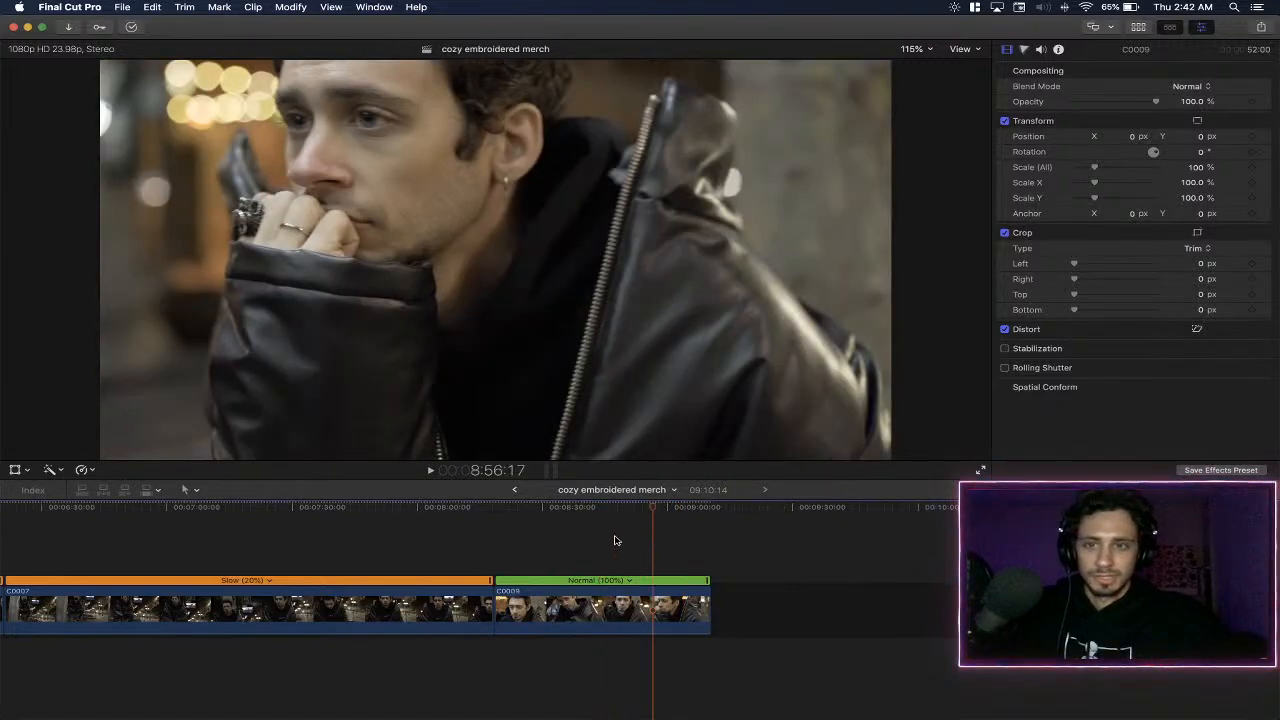
click(615, 540)
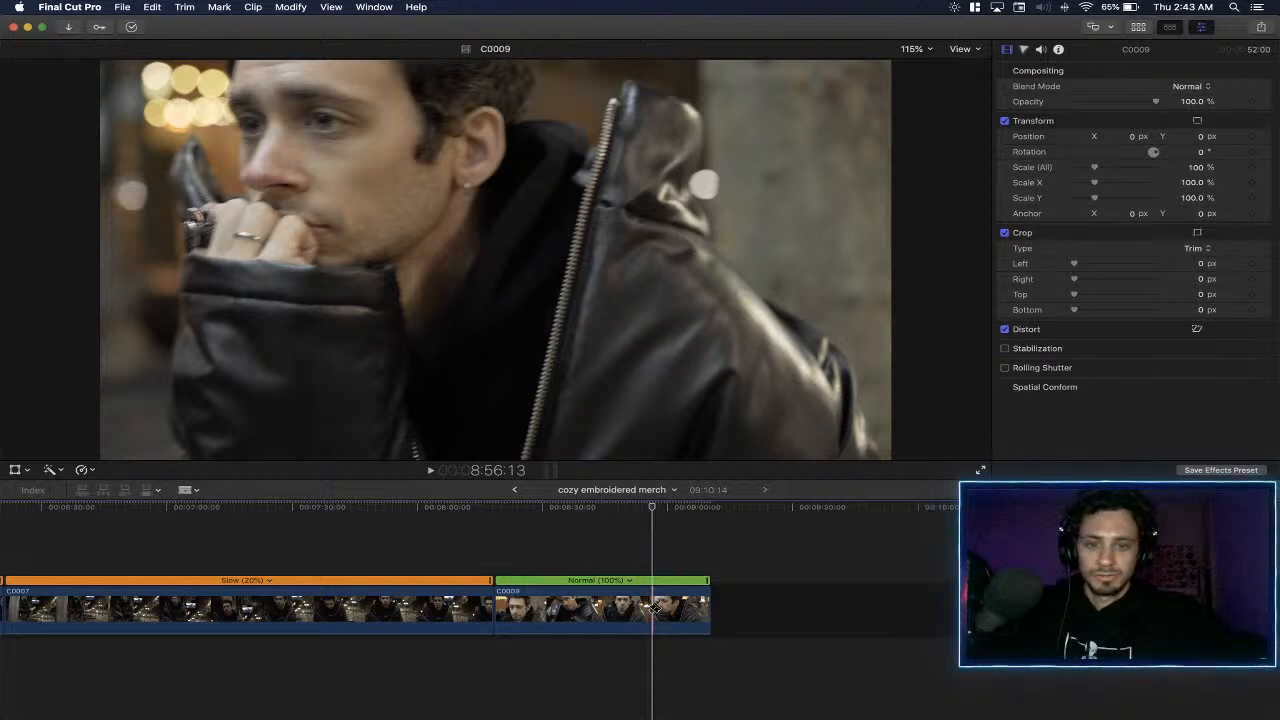
click(655, 608)
key(a)
- Replay the opening seconds of C0009 and split it at about 8:24
key(space)
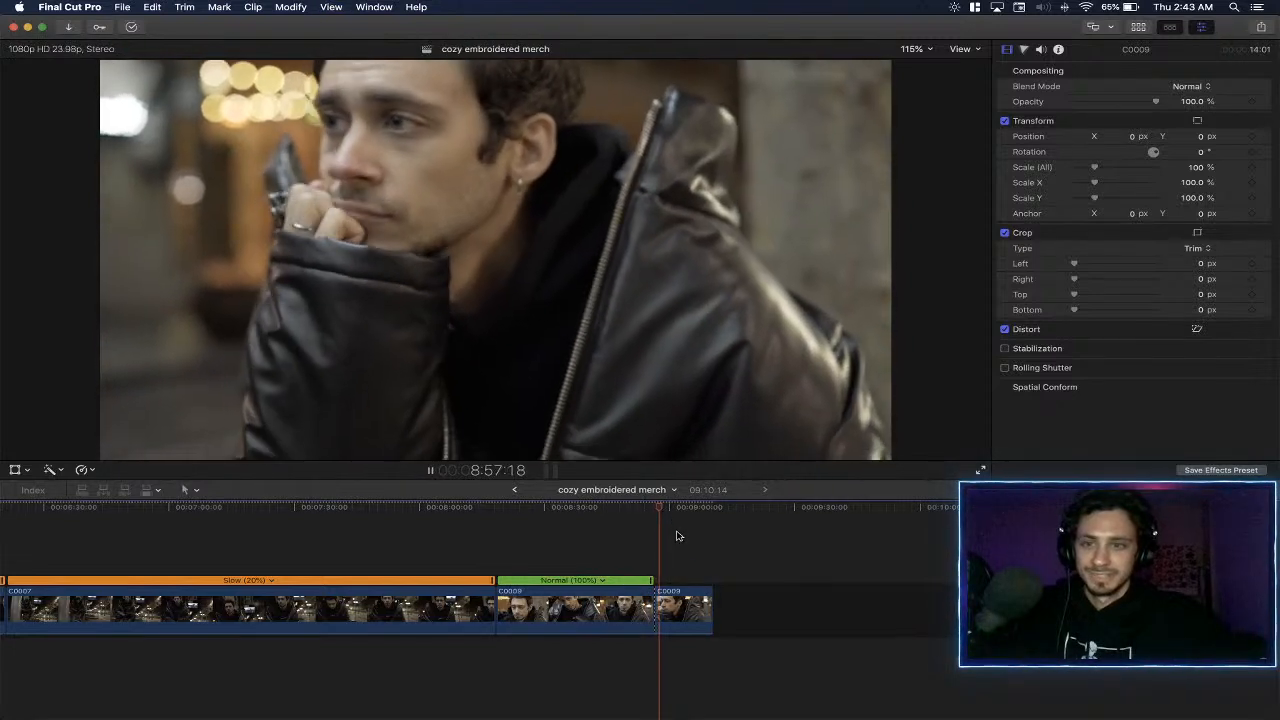
click(496, 547)
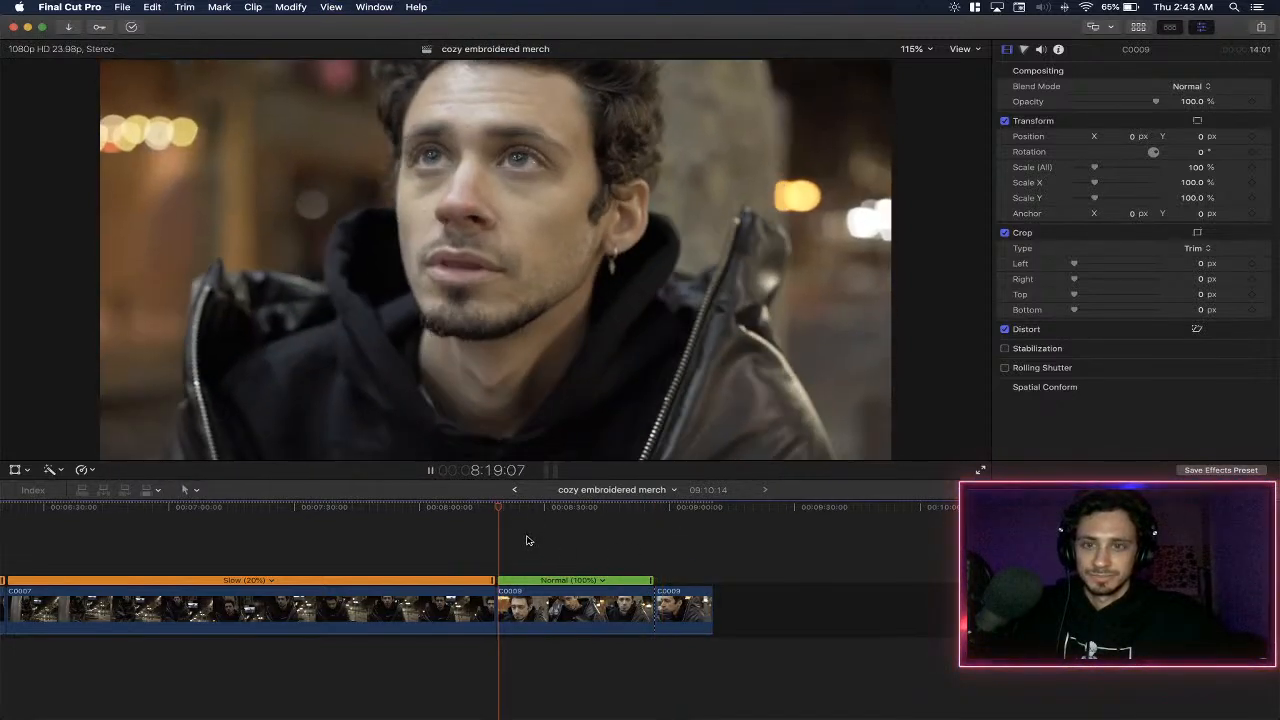
click(497, 538)
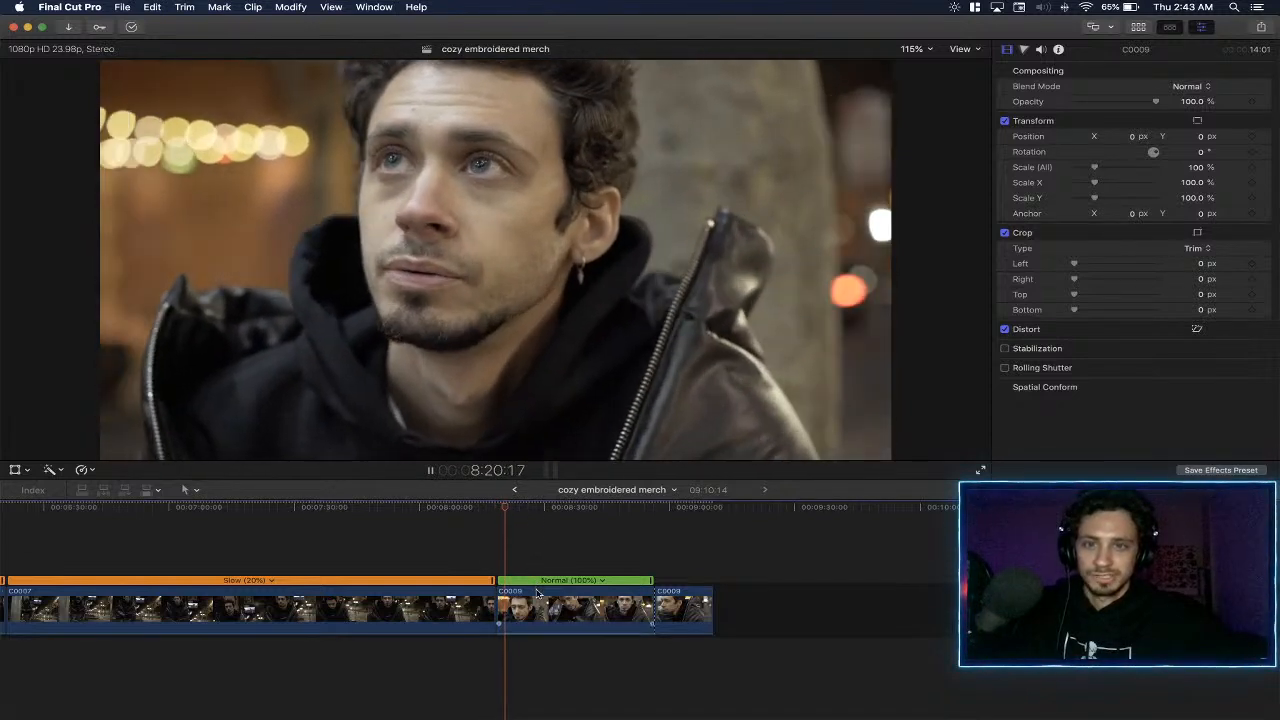
key(space)
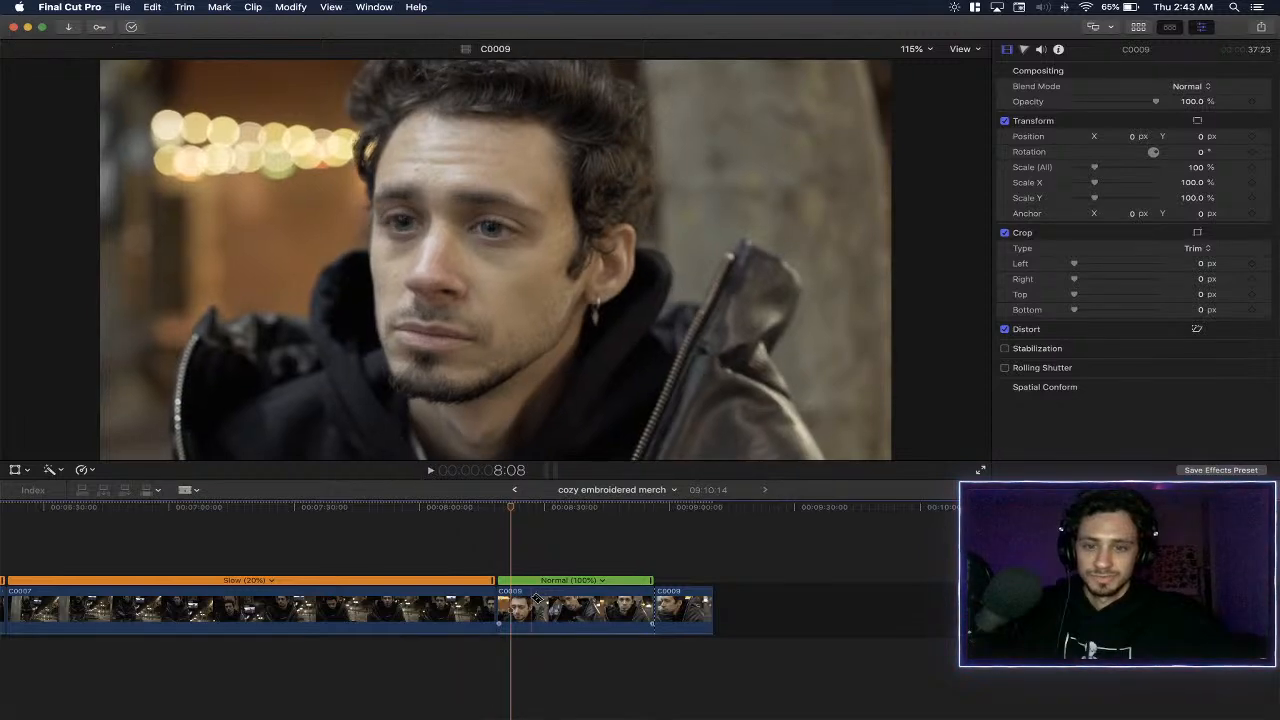
click(523, 607)
key(a)
- Play past the 8:24 cut, replay the first C0009 segment from its start, and pause at about 8:20
key(space)
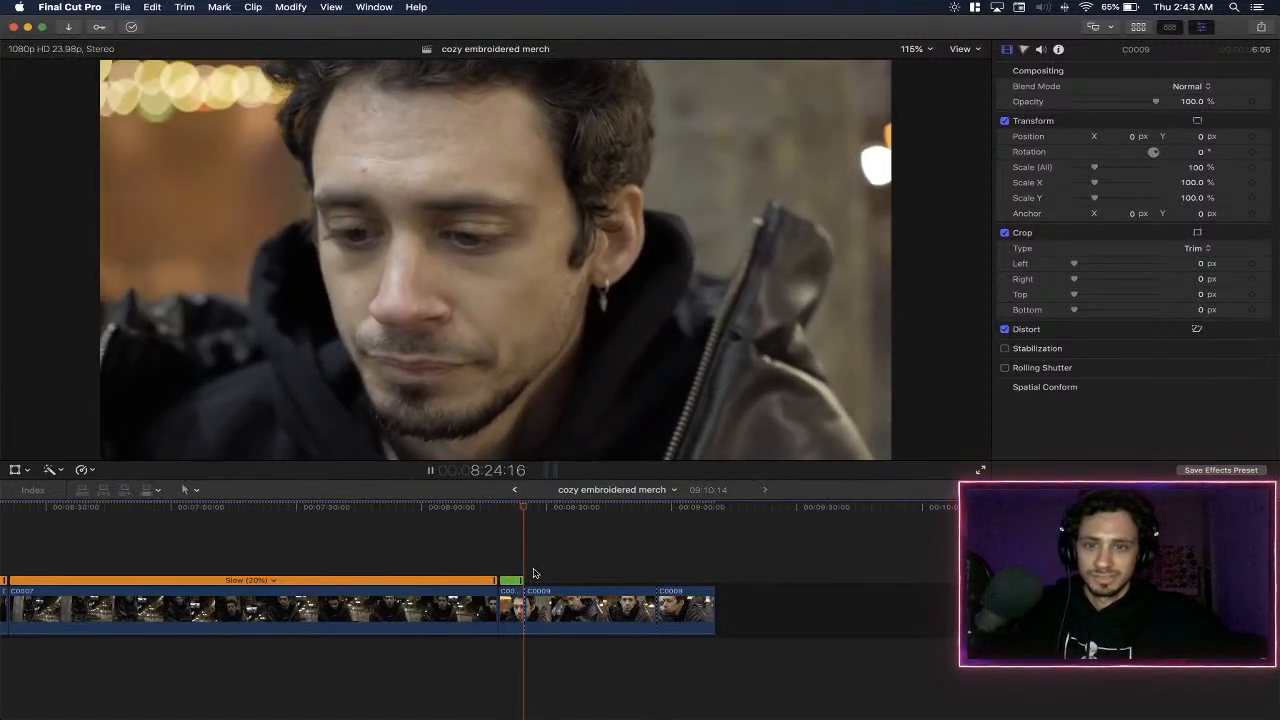
key(space)
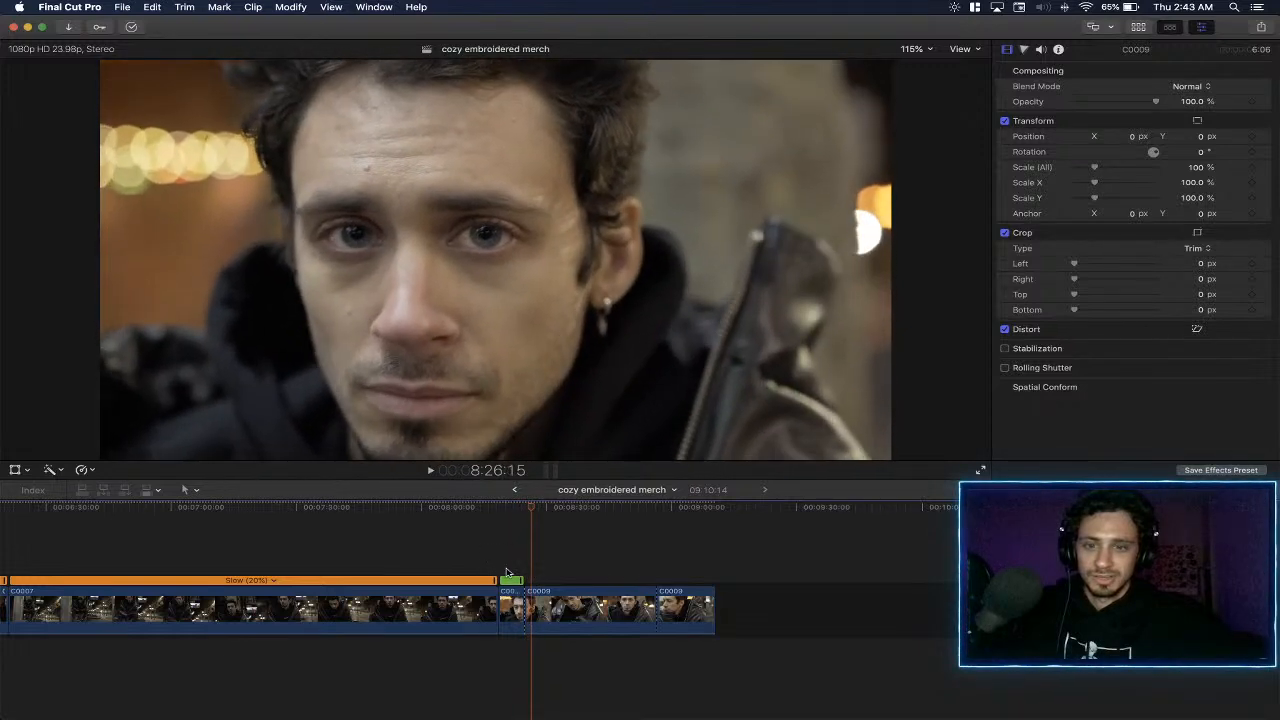
key(Up)
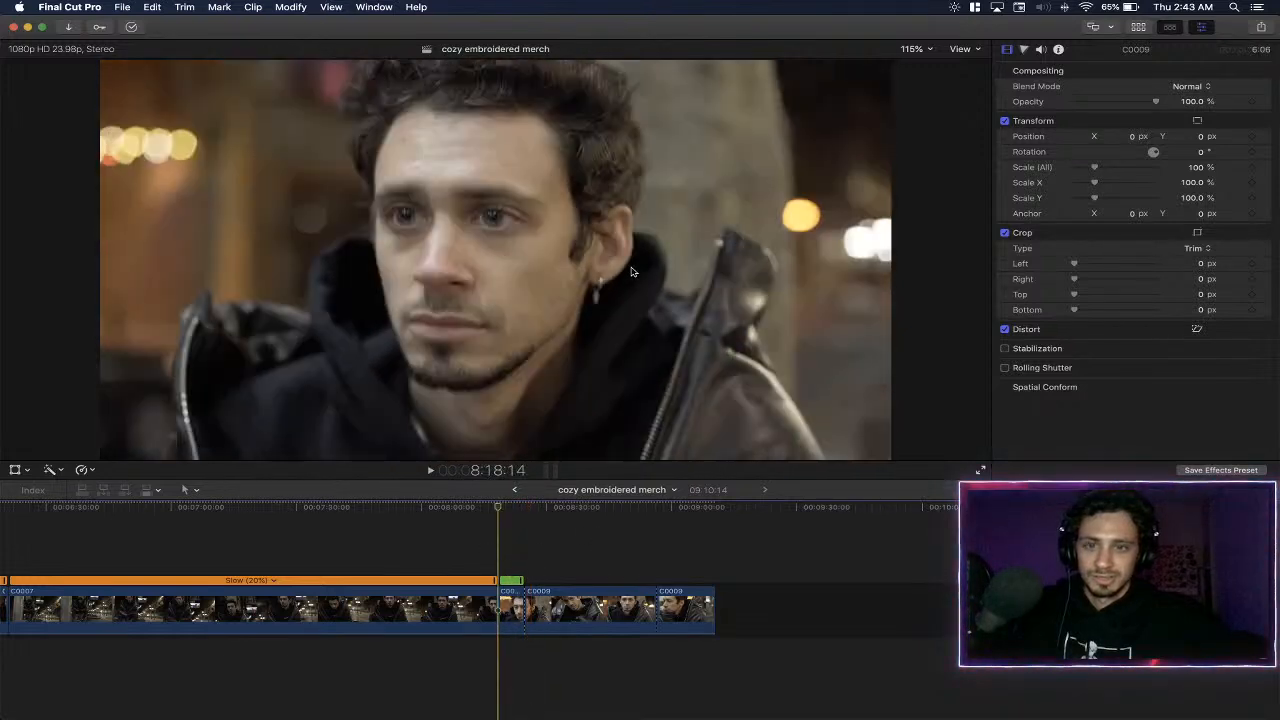
key(space)
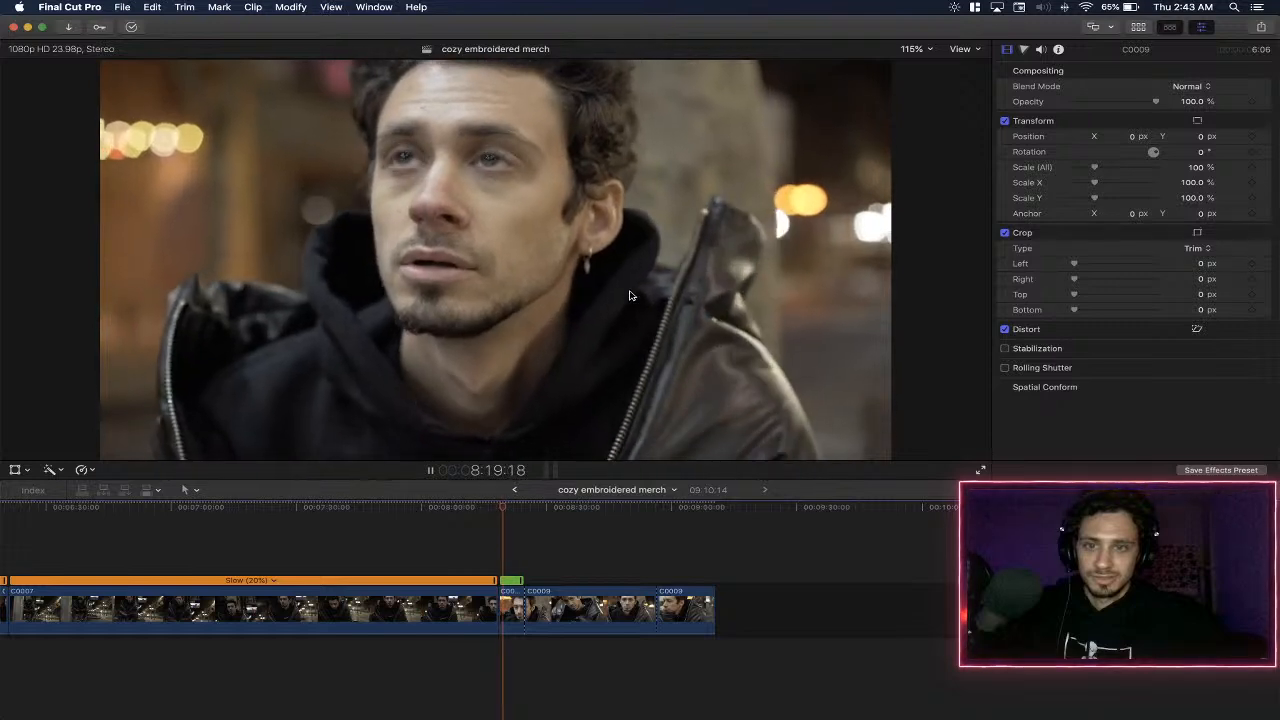
key(space)
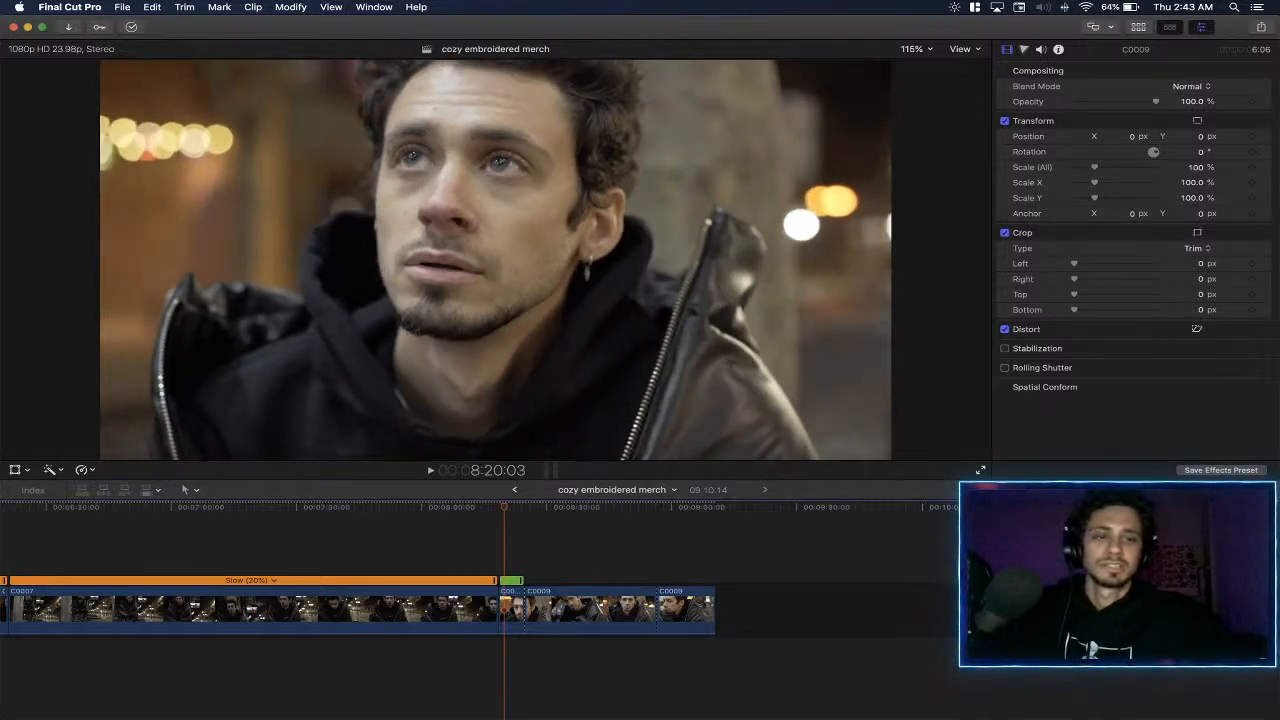
- Search the effects for "color" and apply ColorFinalePro to the first short C0009 segment, enlarging the viewer for grading
key(super+5)
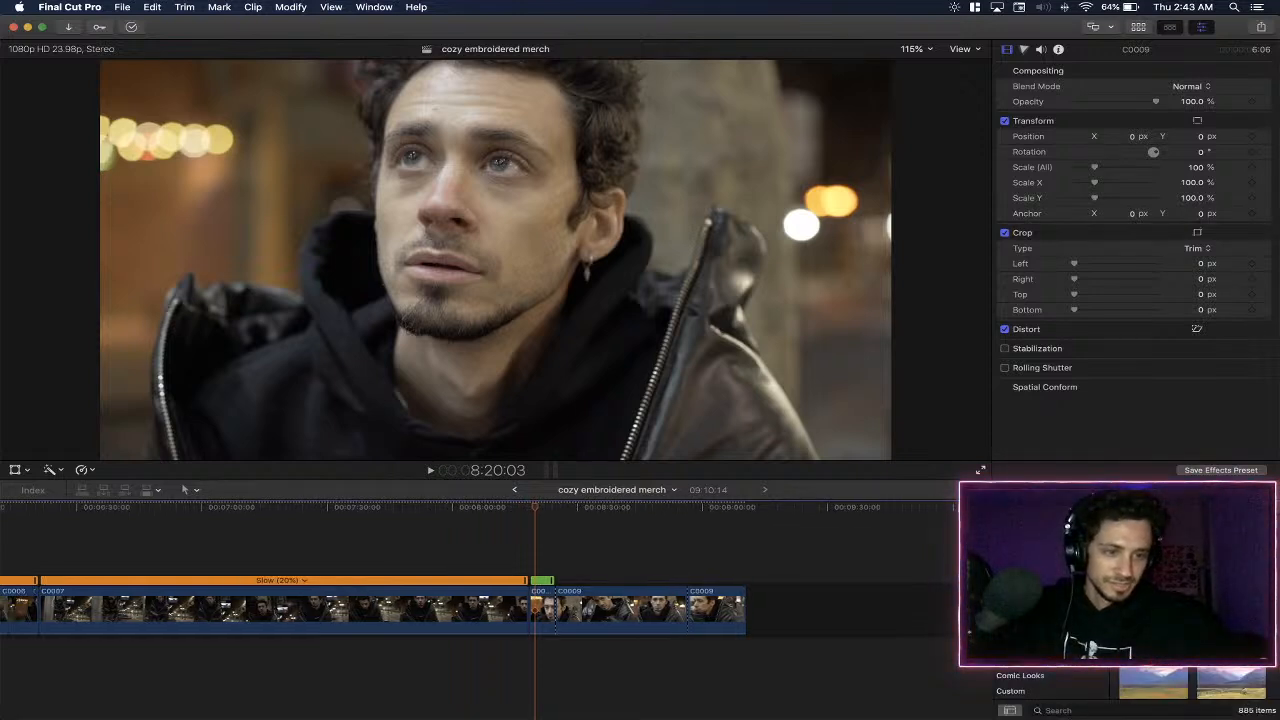
click(1091, 708)
text(color)
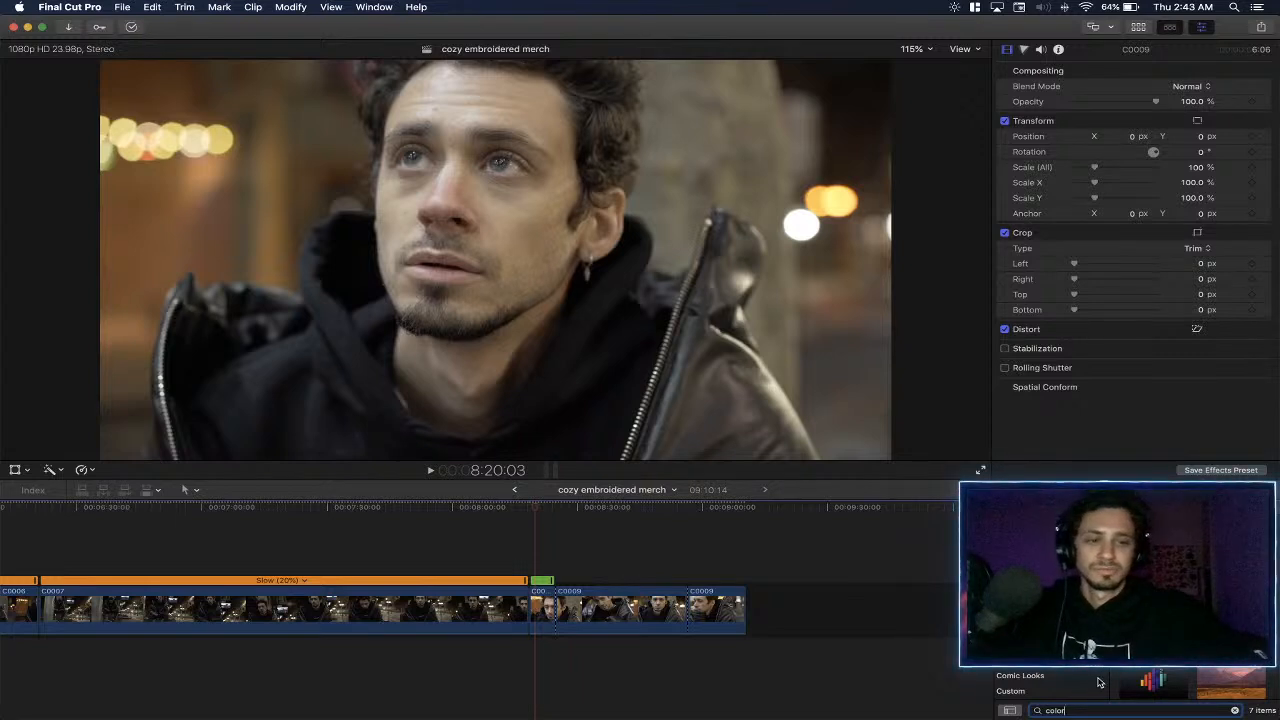
drag(1150, 656, 547, 604)
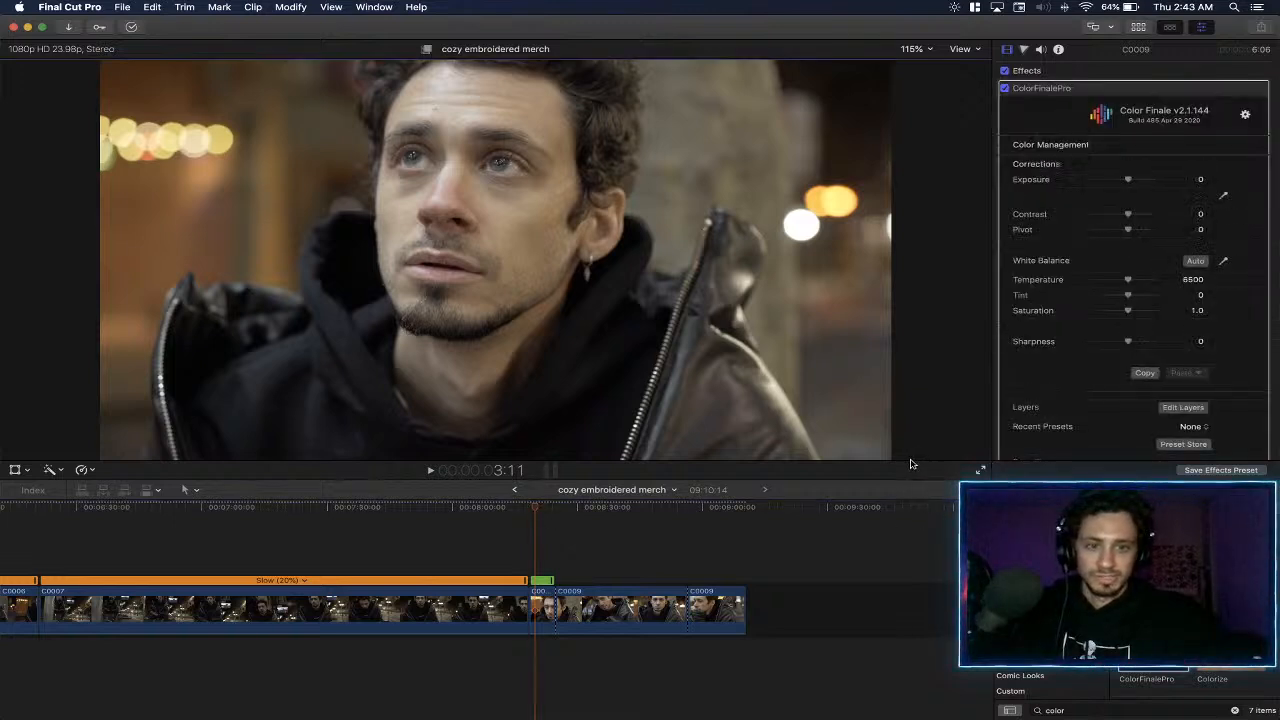
drag(831, 480, 831, 522)
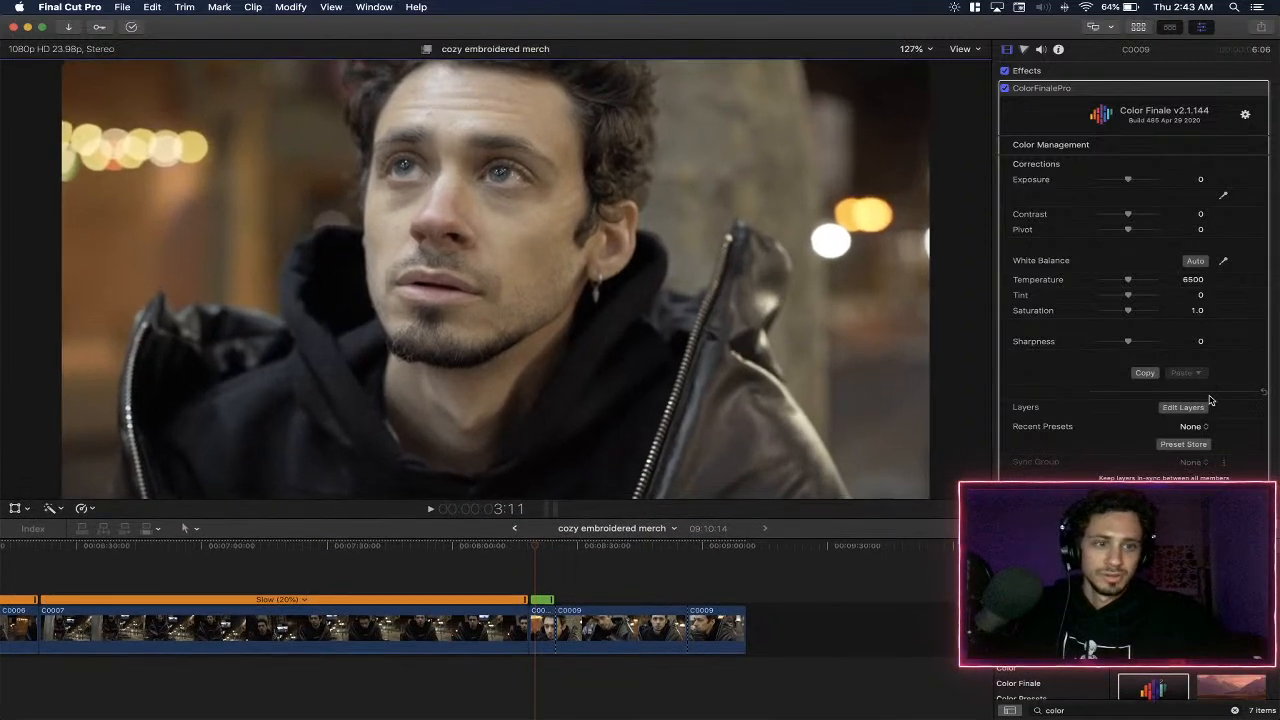
- Open the layer editor of the ColorFinalePro effect and show the RGB Parade video scope beside the viewer
scroll(1250, 440, down, 1)
scroll(1230, 324, up, 1)
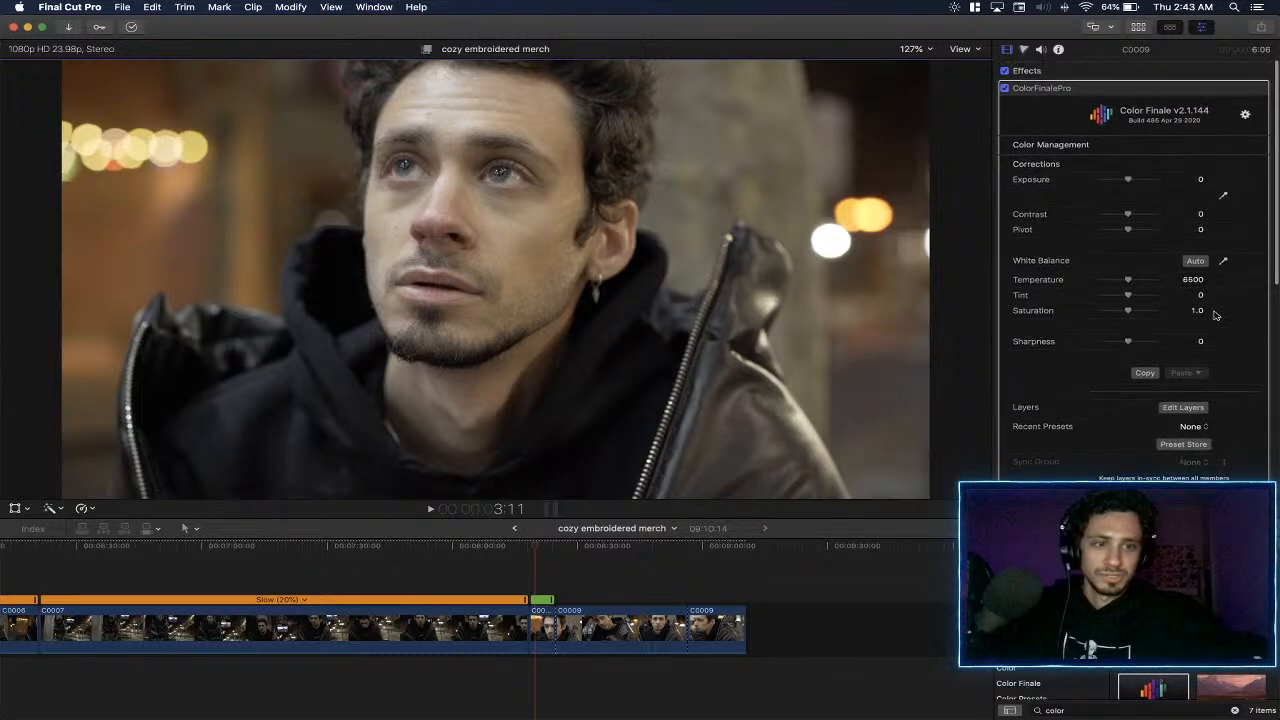
scroll(1241, 373, down, 2)
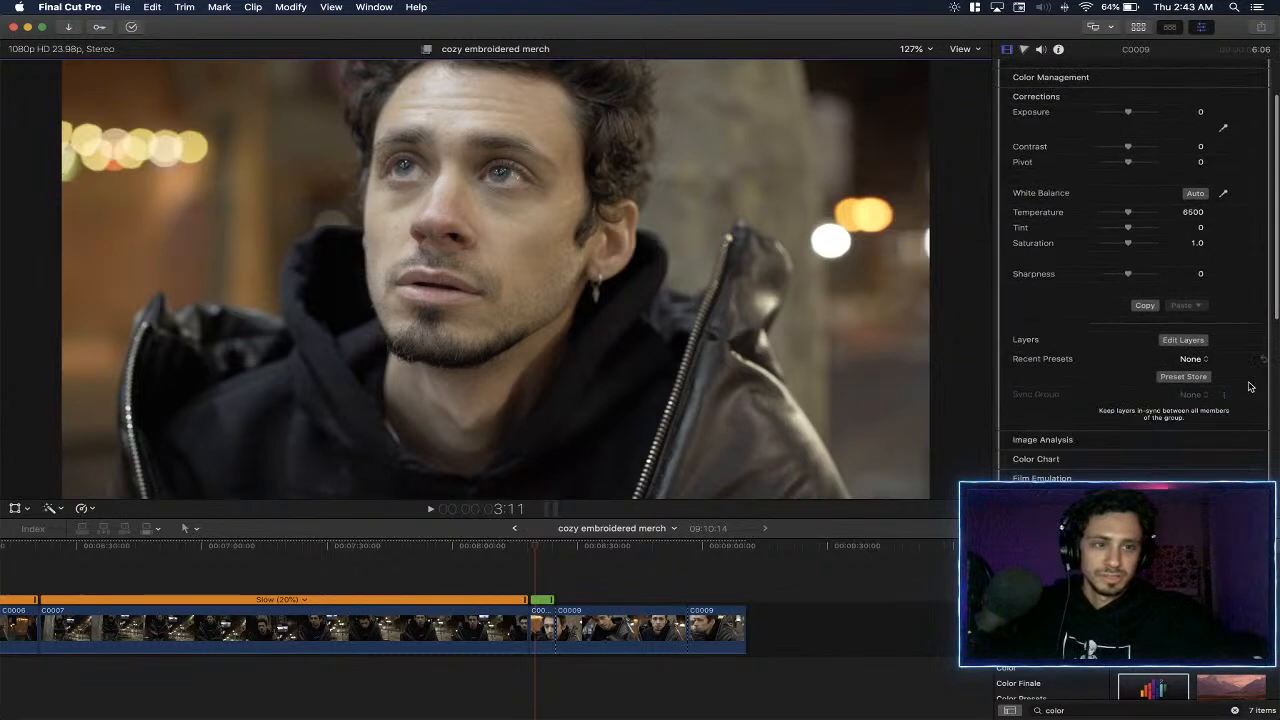
click(1187, 341)
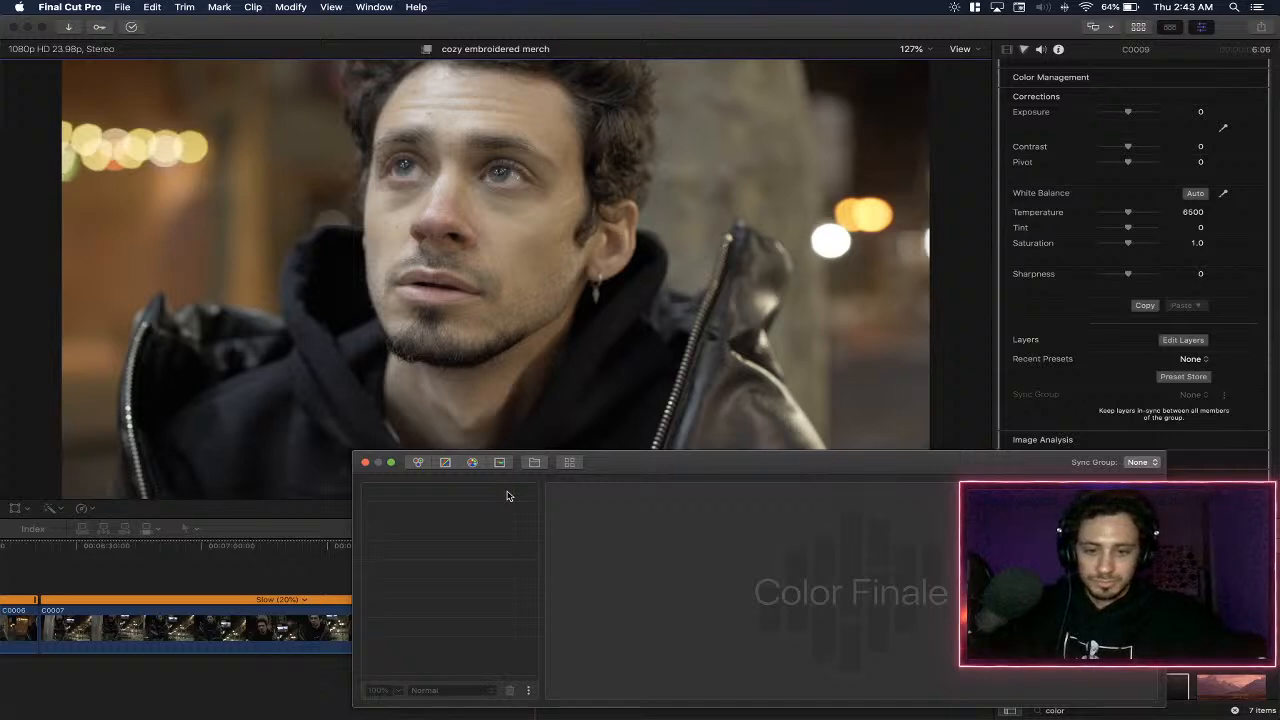
key(super+7)
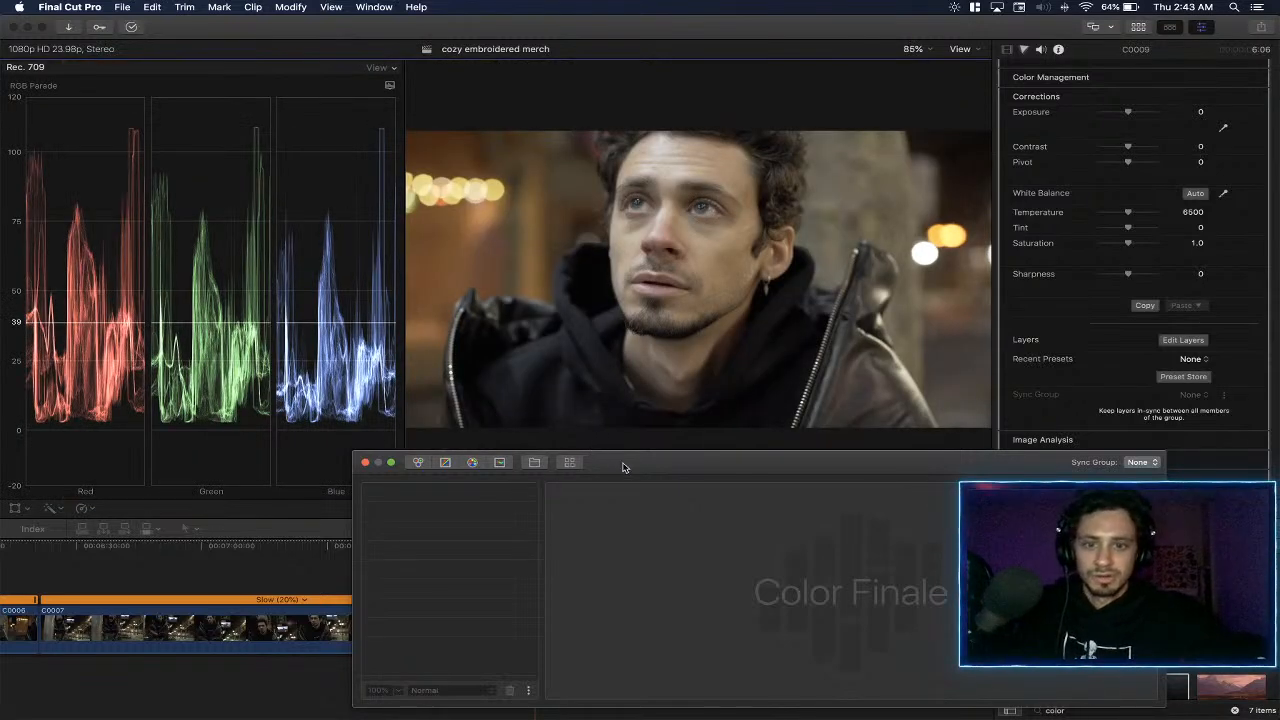
- Insert a Color Wheels layer with lift master at -0.01, gamma master at 0.06 and the gain master lowered slightly
click(420, 463)
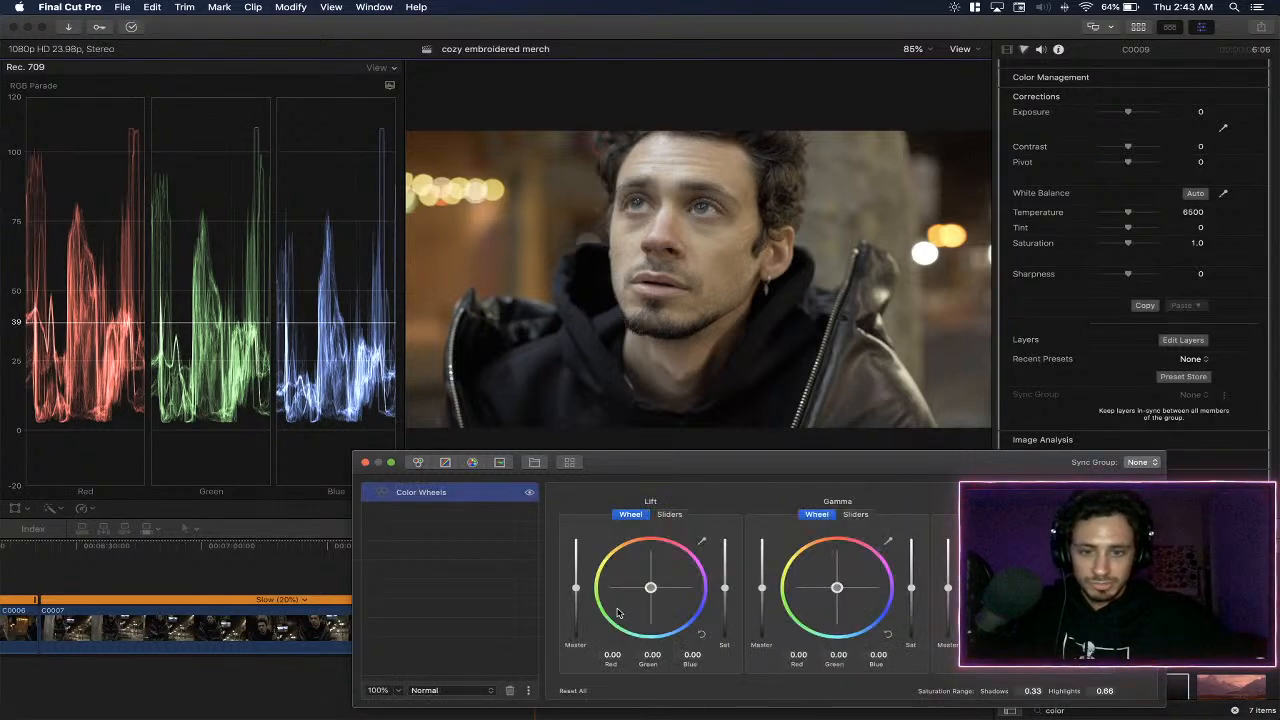
drag(576, 593, 577, 593)
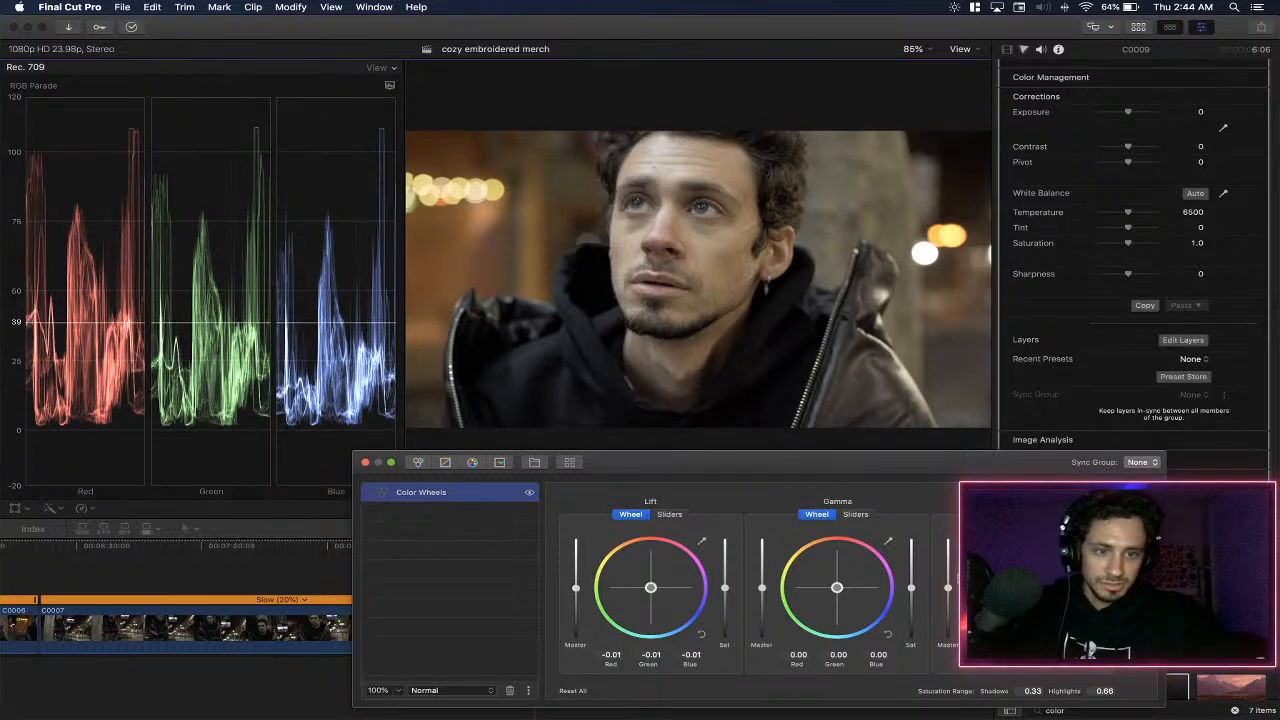
drag(949, 591, 950, 595)
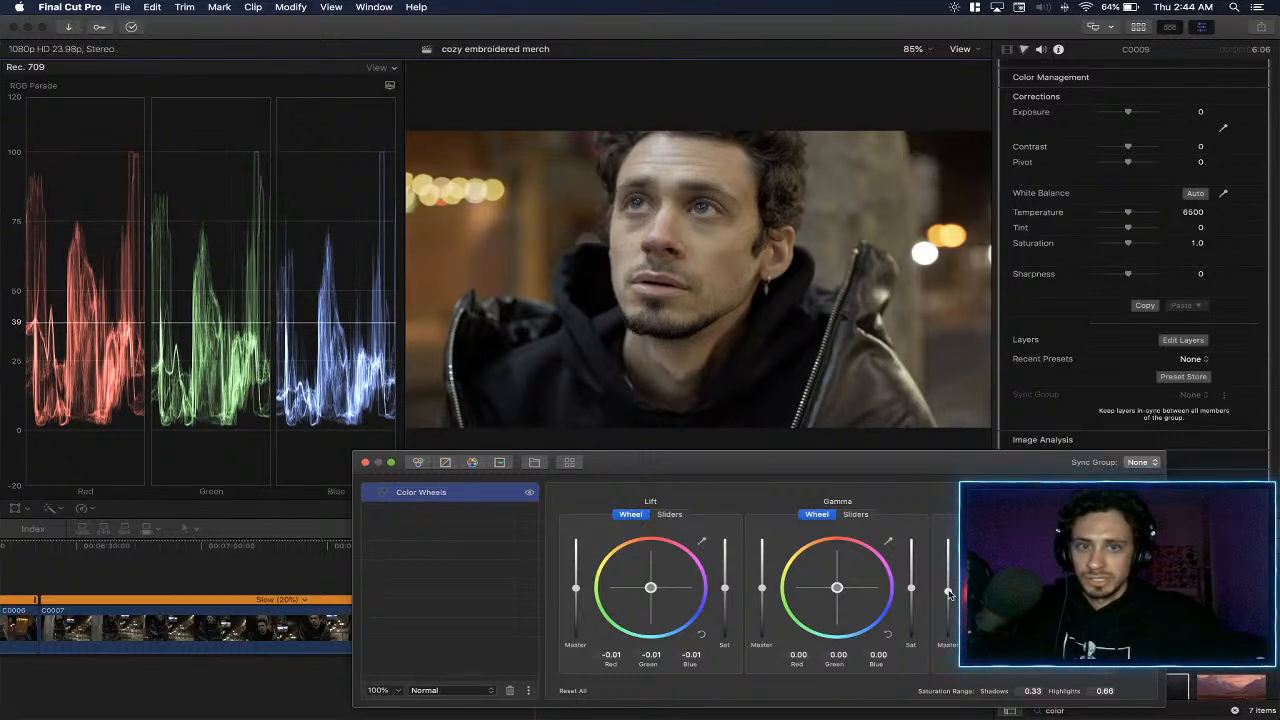
drag(764, 591, 765, 588)
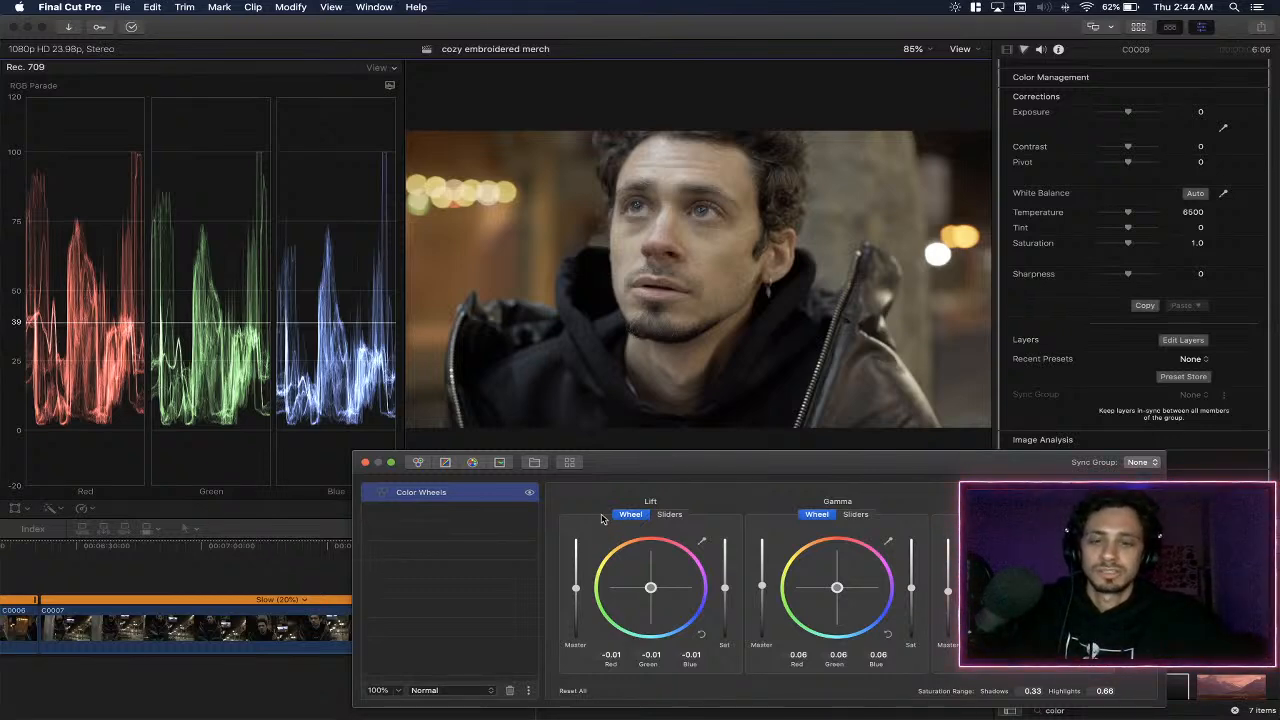
- Insert a Curves layer and bend the master curve slightly downward with a single control point at its middle
click(446, 467)
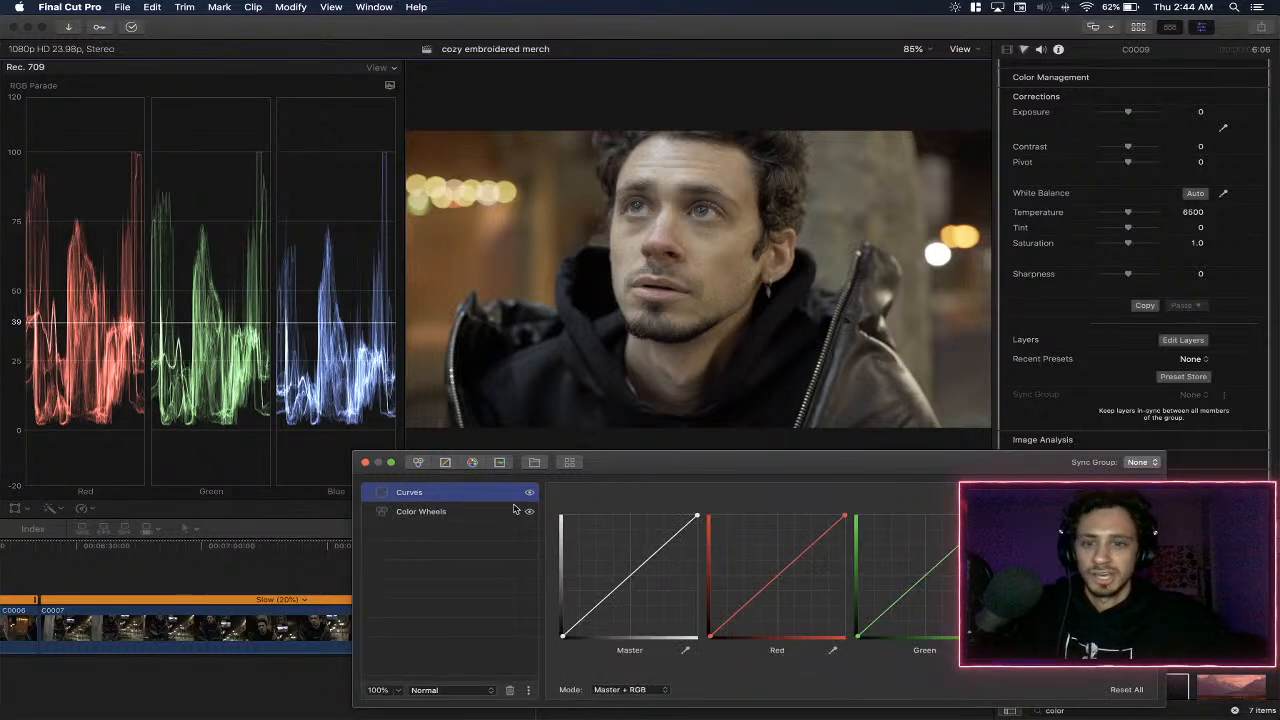
click(667, 543)
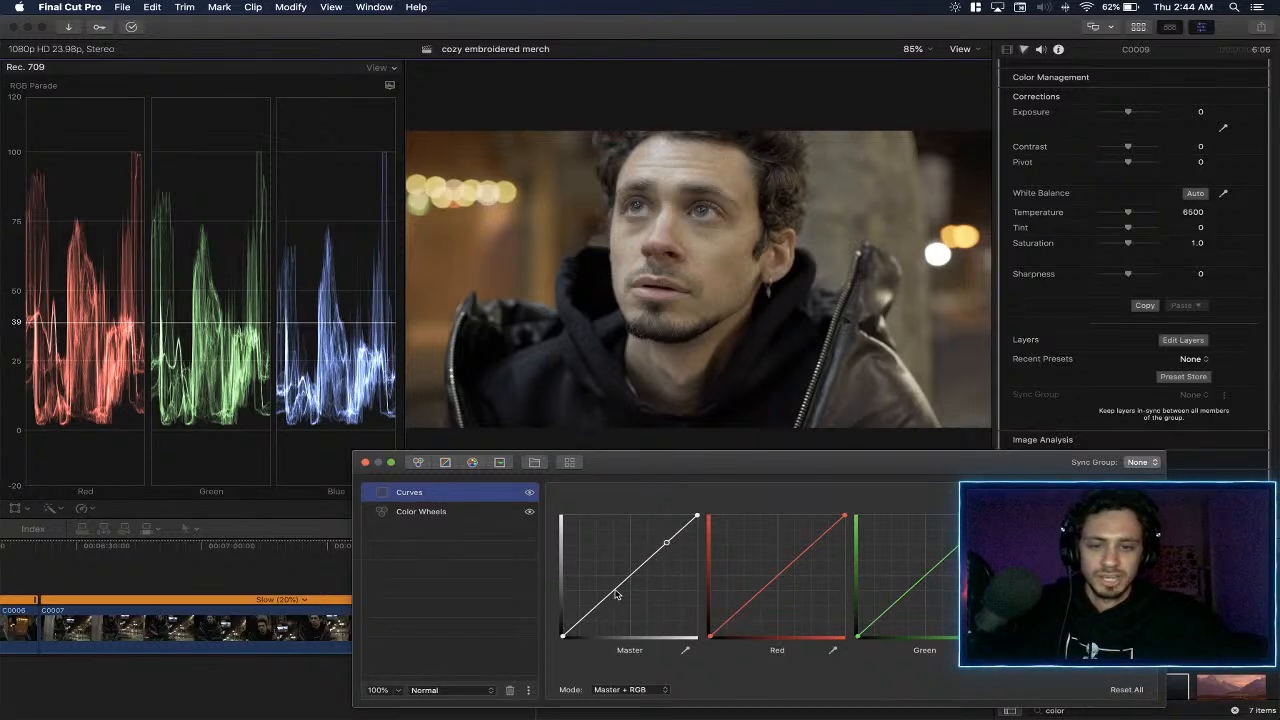
drag(594, 611, 597, 617)
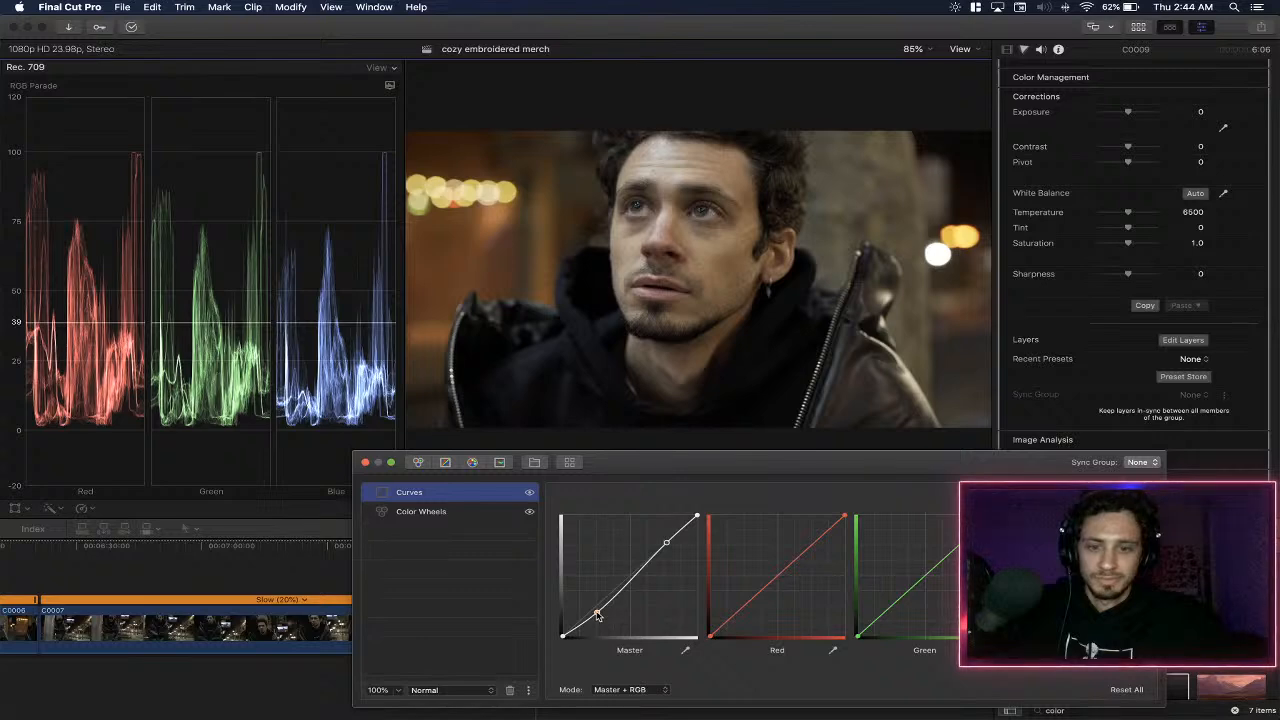
drag(667, 543, 666, 546)
double_click(667, 545)
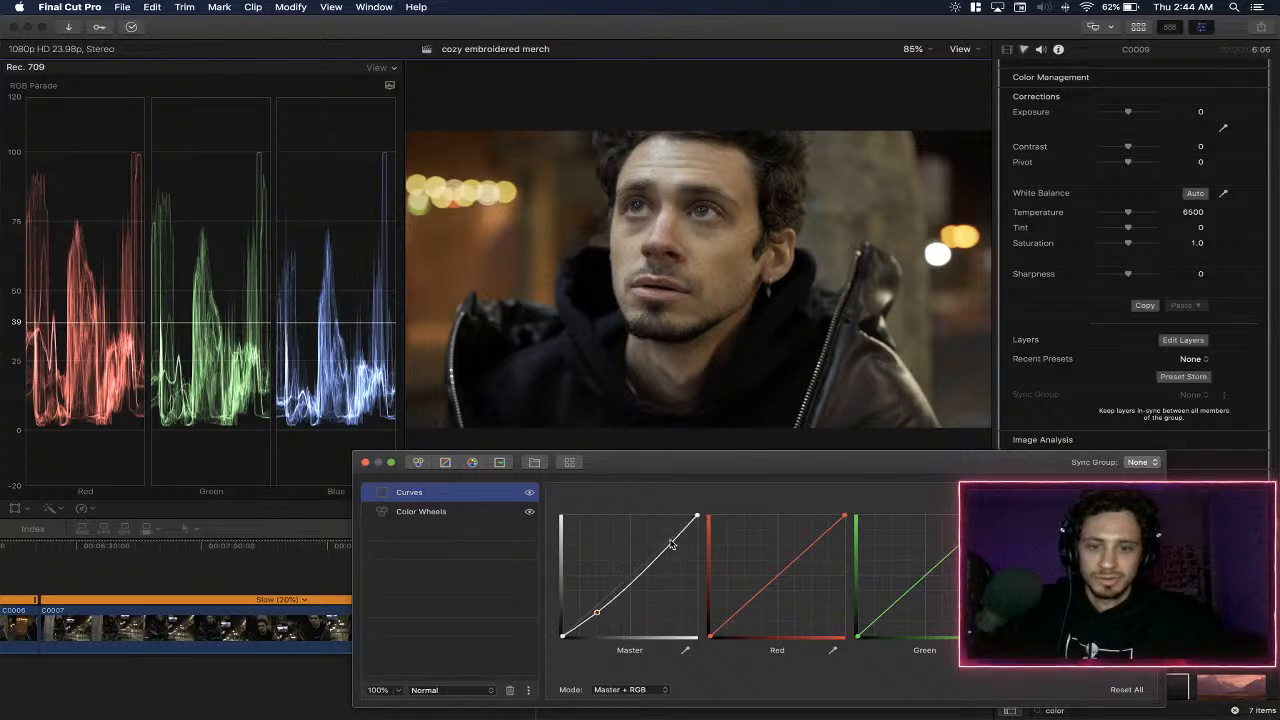
drag(599, 614, 630, 583)
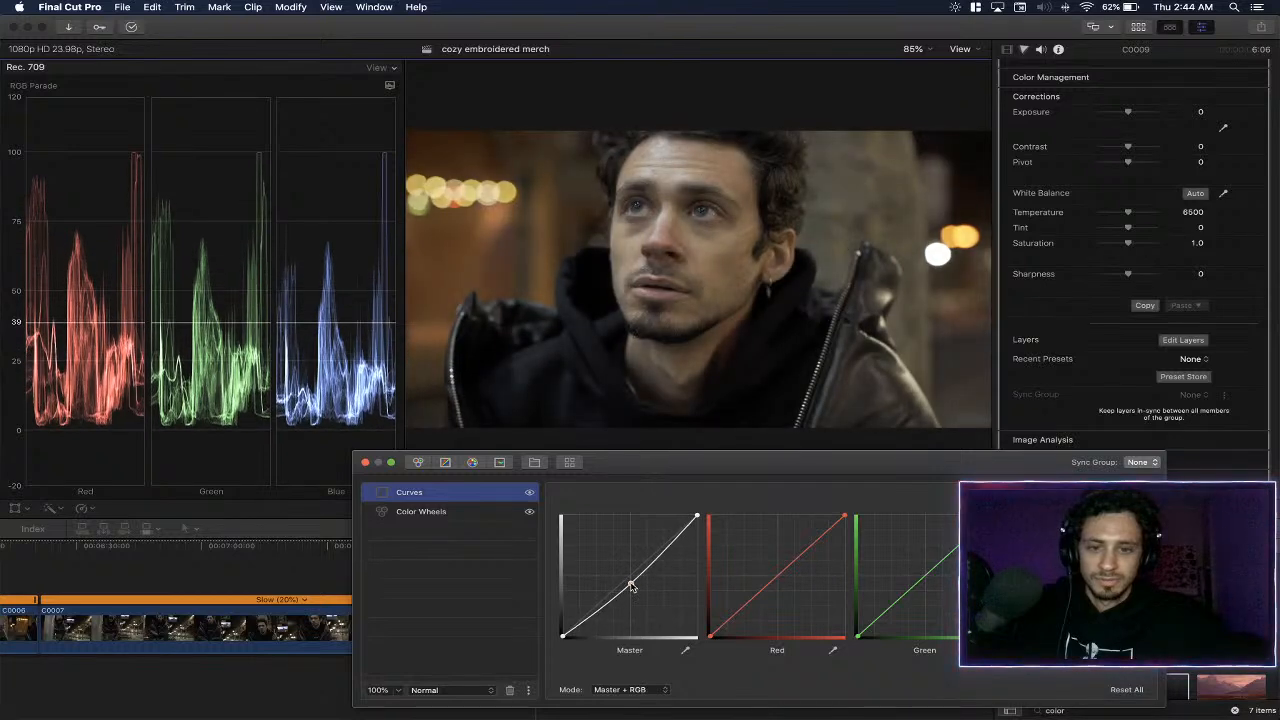
- Raise the master curve's black point and pull its white point inward, lowering the midpoint slightly to balance the contrast
drag(563, 637, 562, 630)
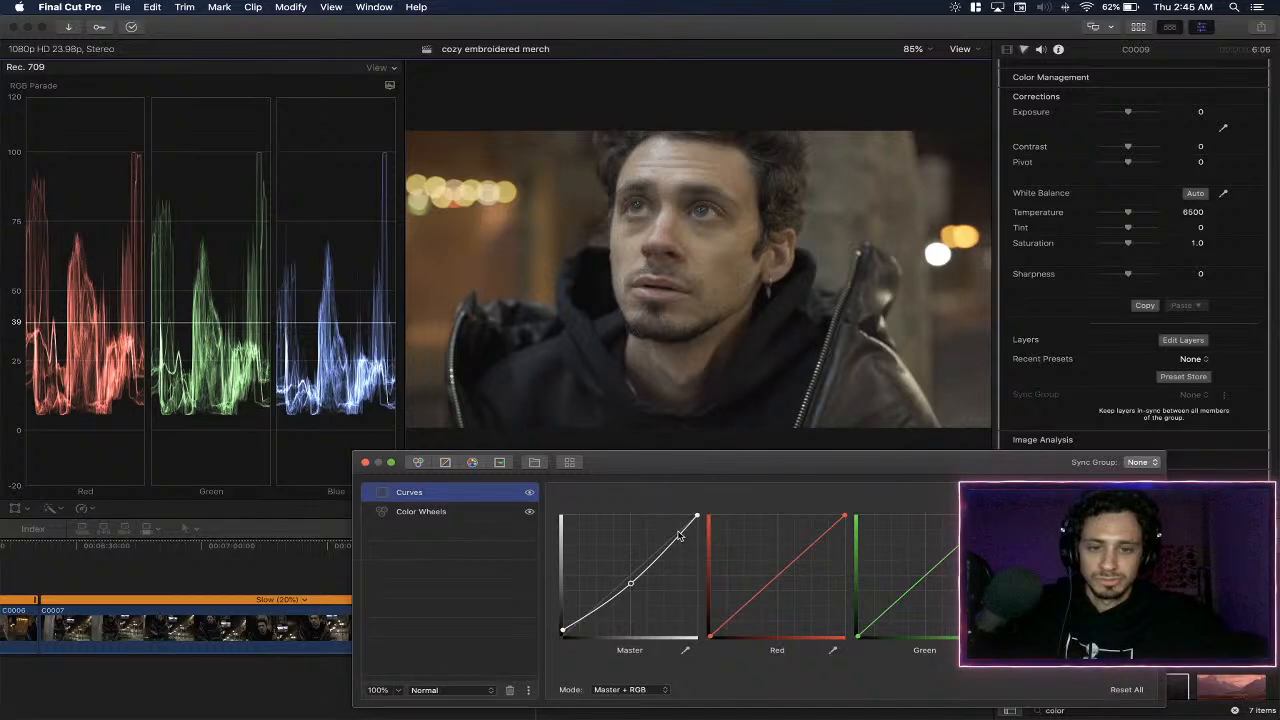
drag(697, 518, 687, 514)
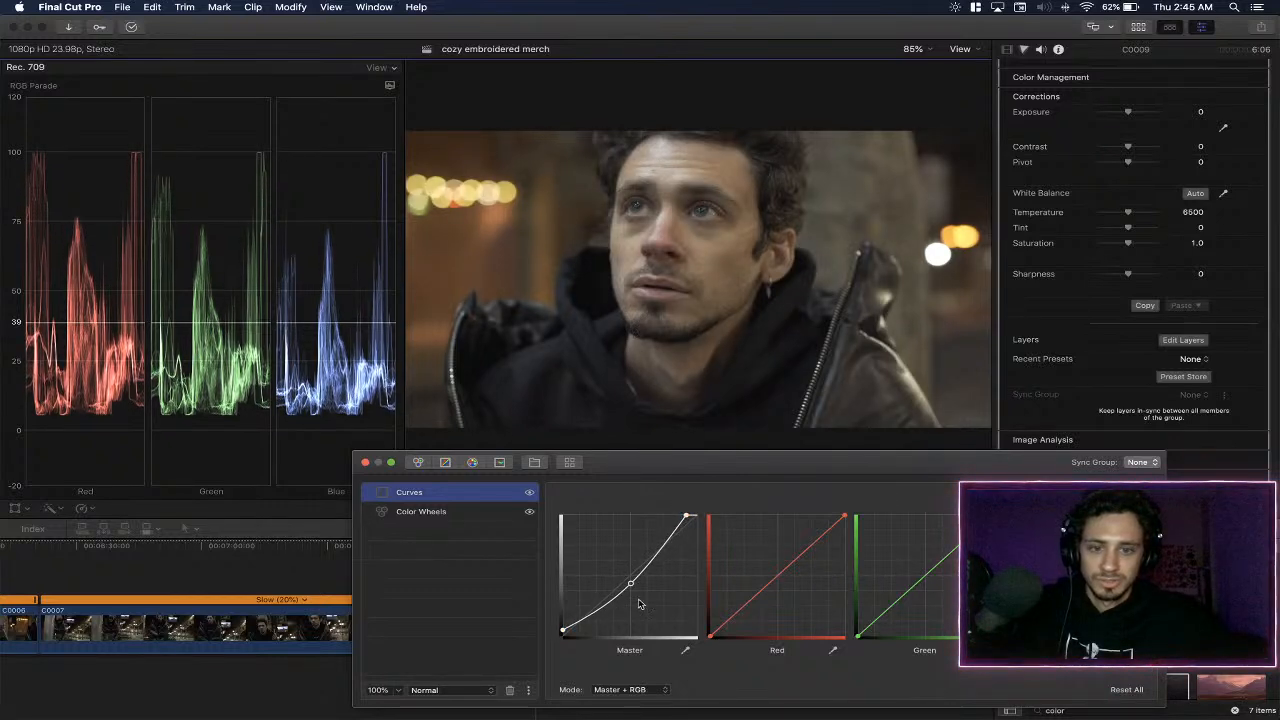
drag(630, 584, 631, 589)
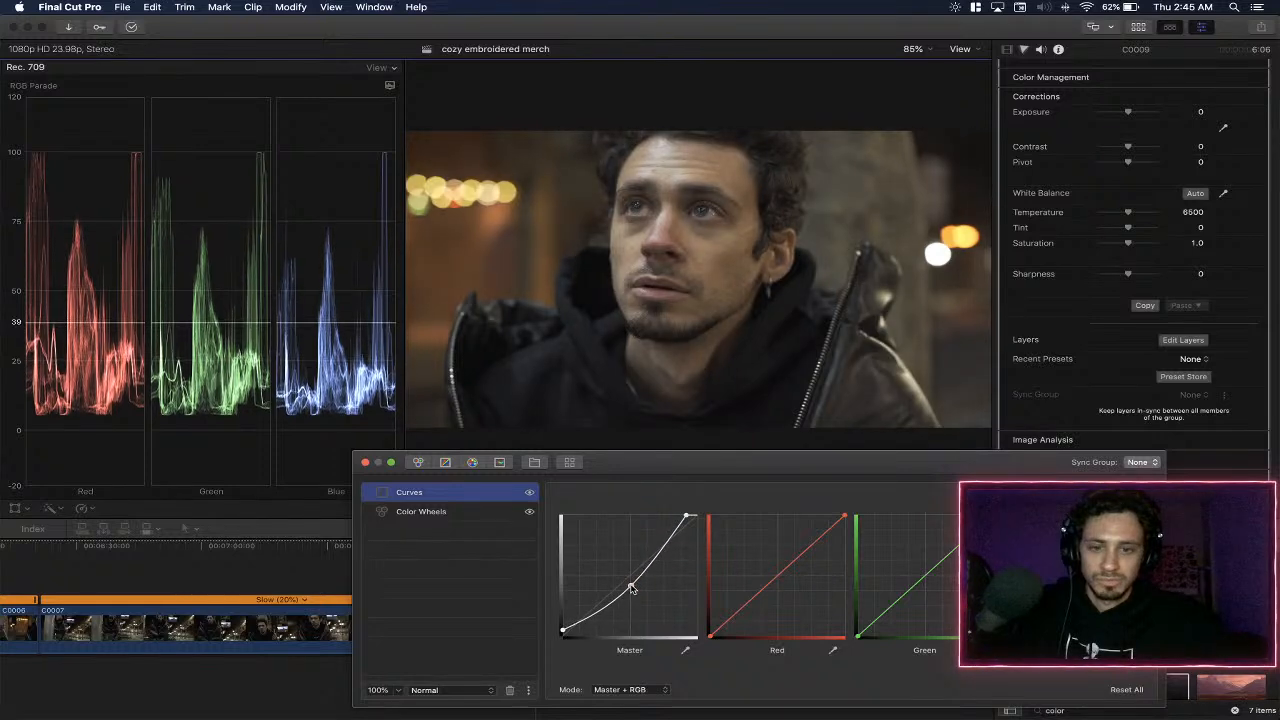
- Toggle the Curves layer off and on twice to compare the image with and without the curve
click(530, 492)
click(530, 492)
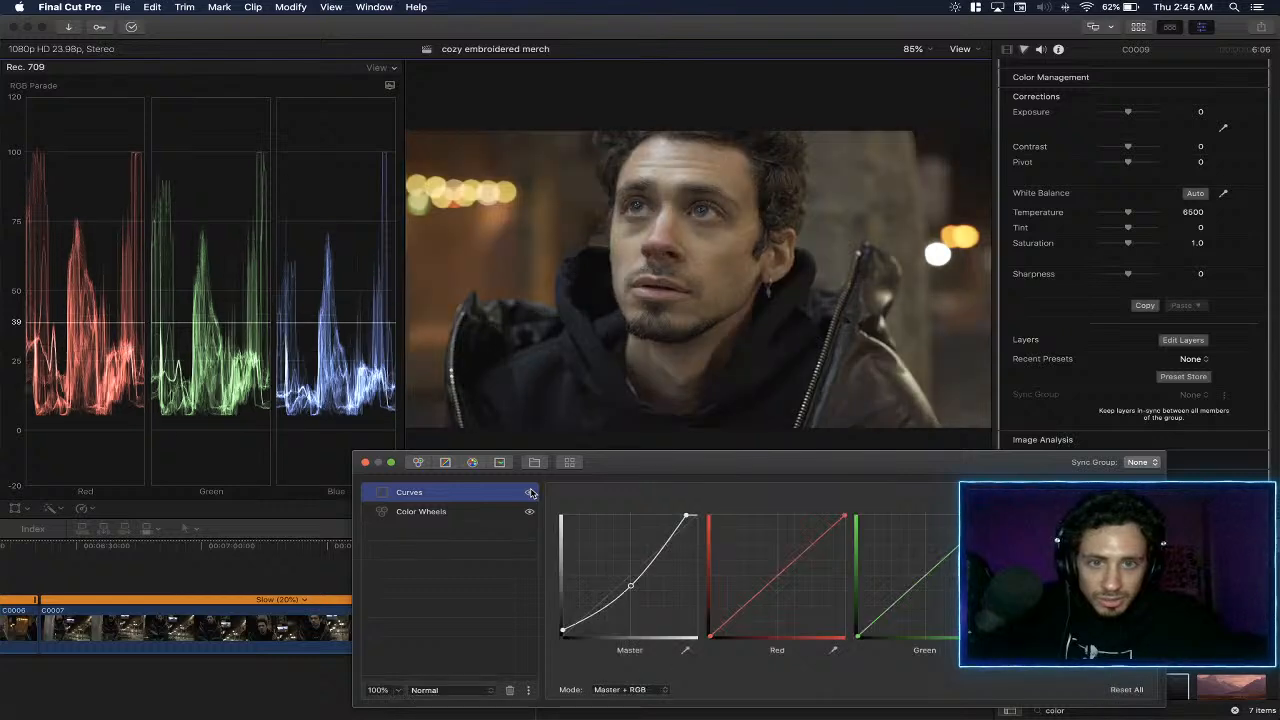
click(530, 492)
click(530, 492)
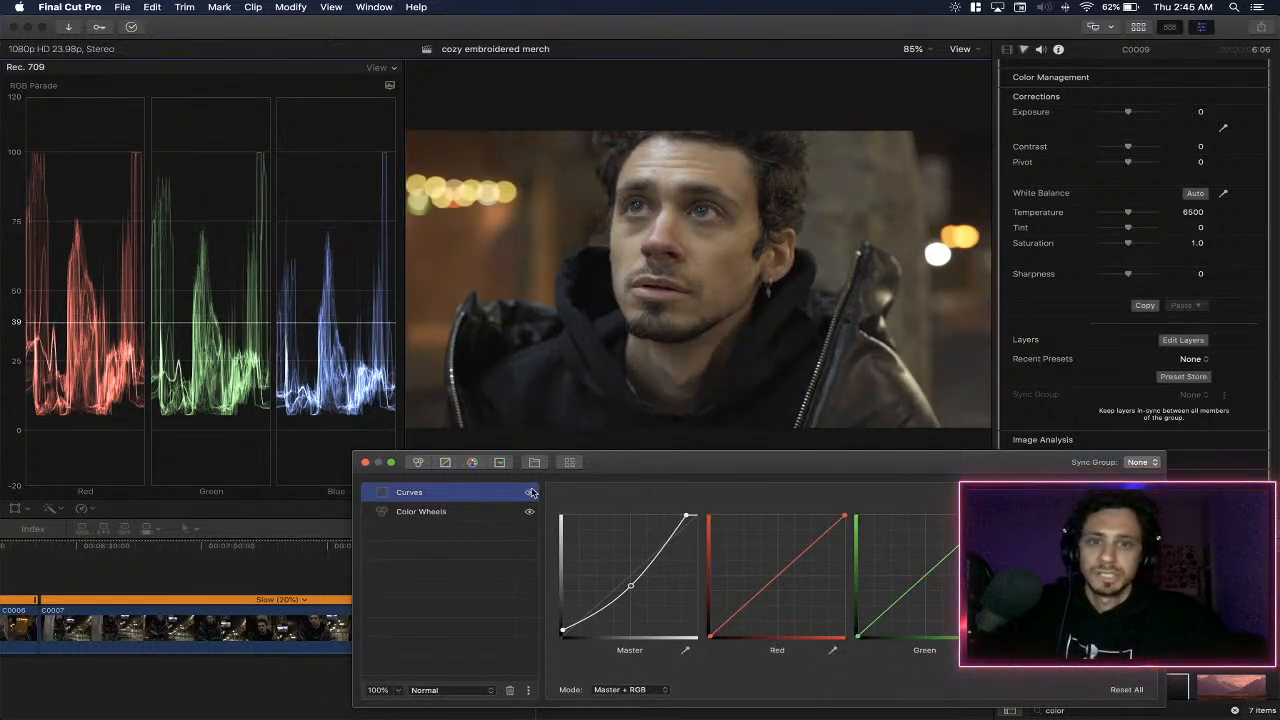
- Raise the black point of the master curve a little more to fade the shadows, without an extra highlight point
click(666, 542)
drag(666, 542, 667, 543)
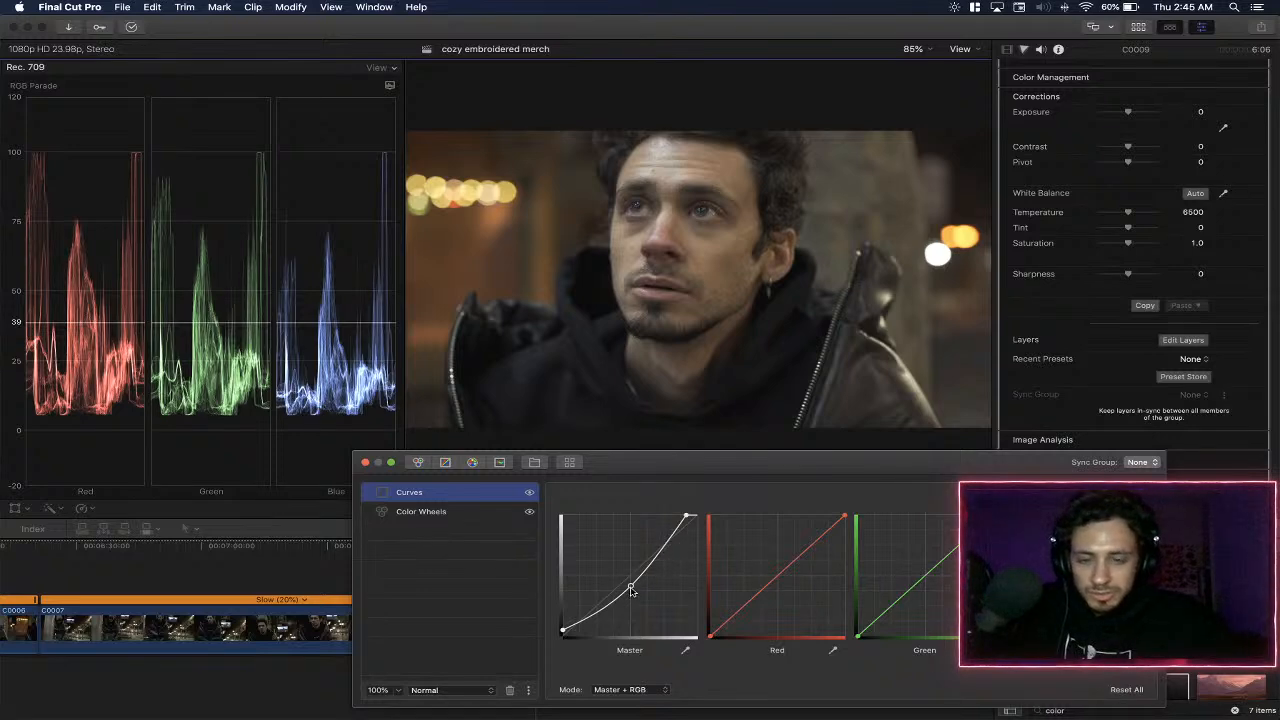
drag(562, 631, 560, 628)
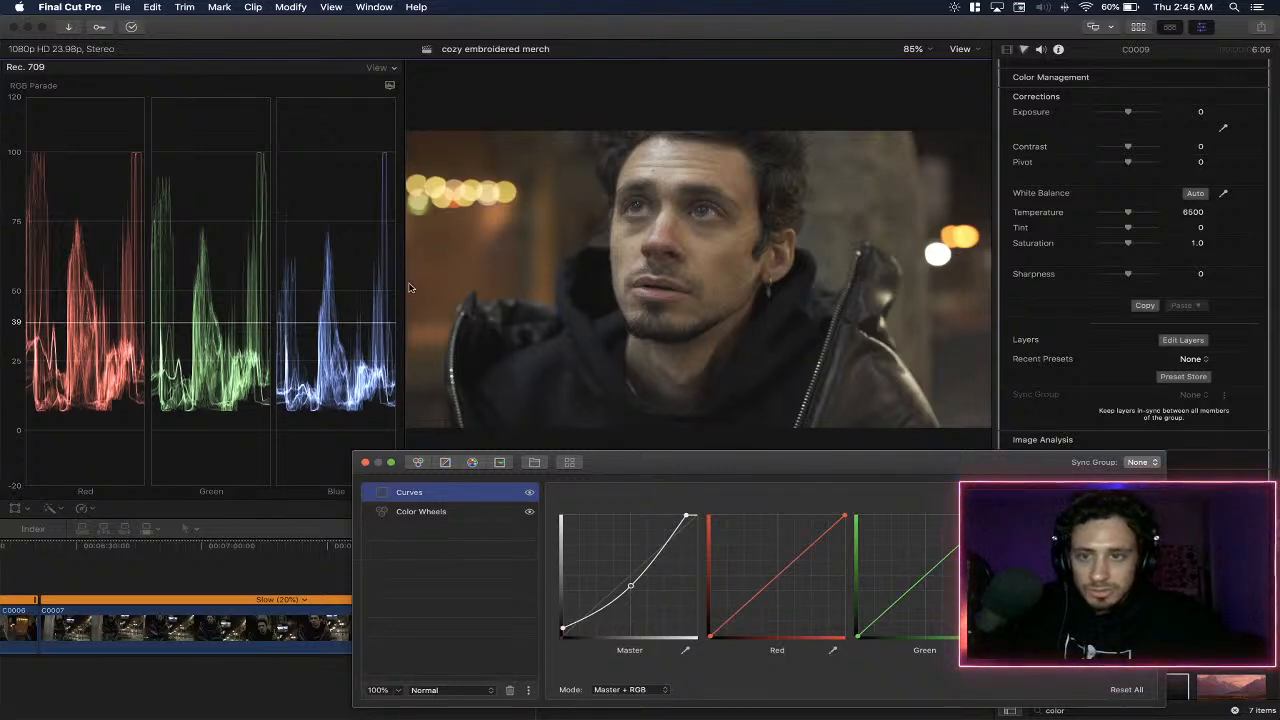
- Narrow the scopes area to enlarge the viewer and set the effect's sharpness to 4
click(405, 96)
drag(405, 96, 360, 106)
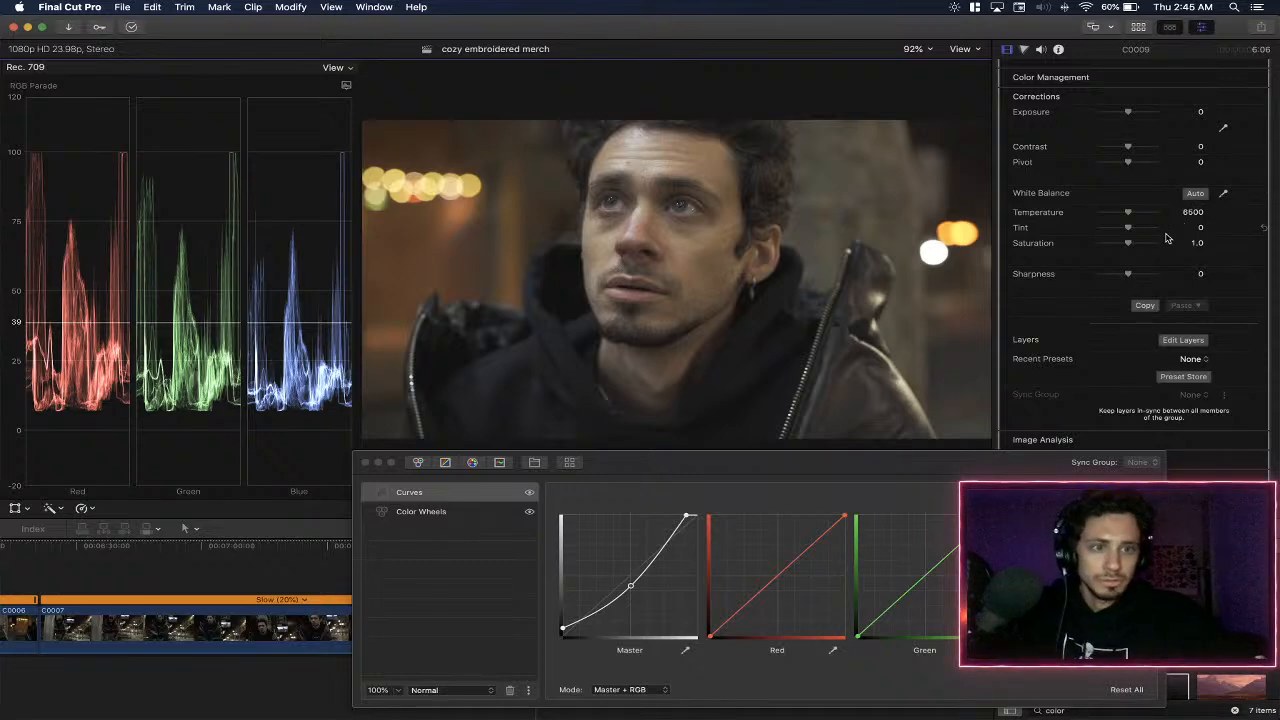
click(1190, 273)
text(4)
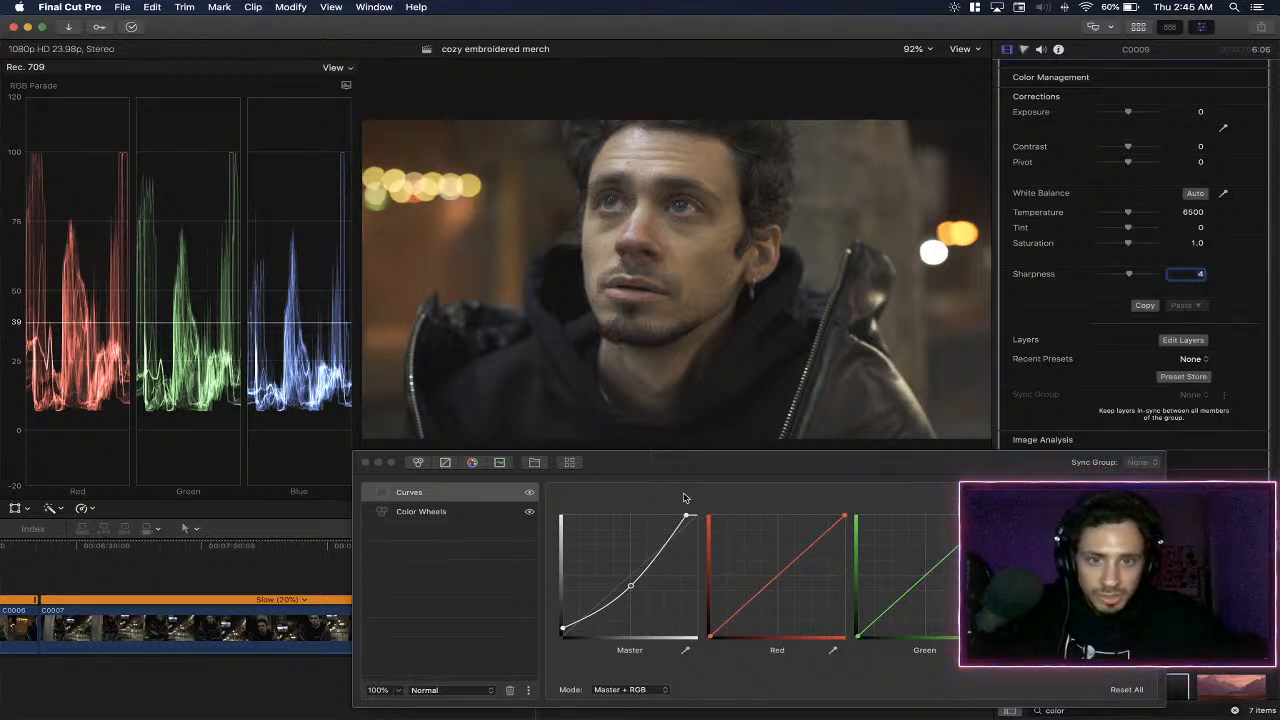
click(456, 497)
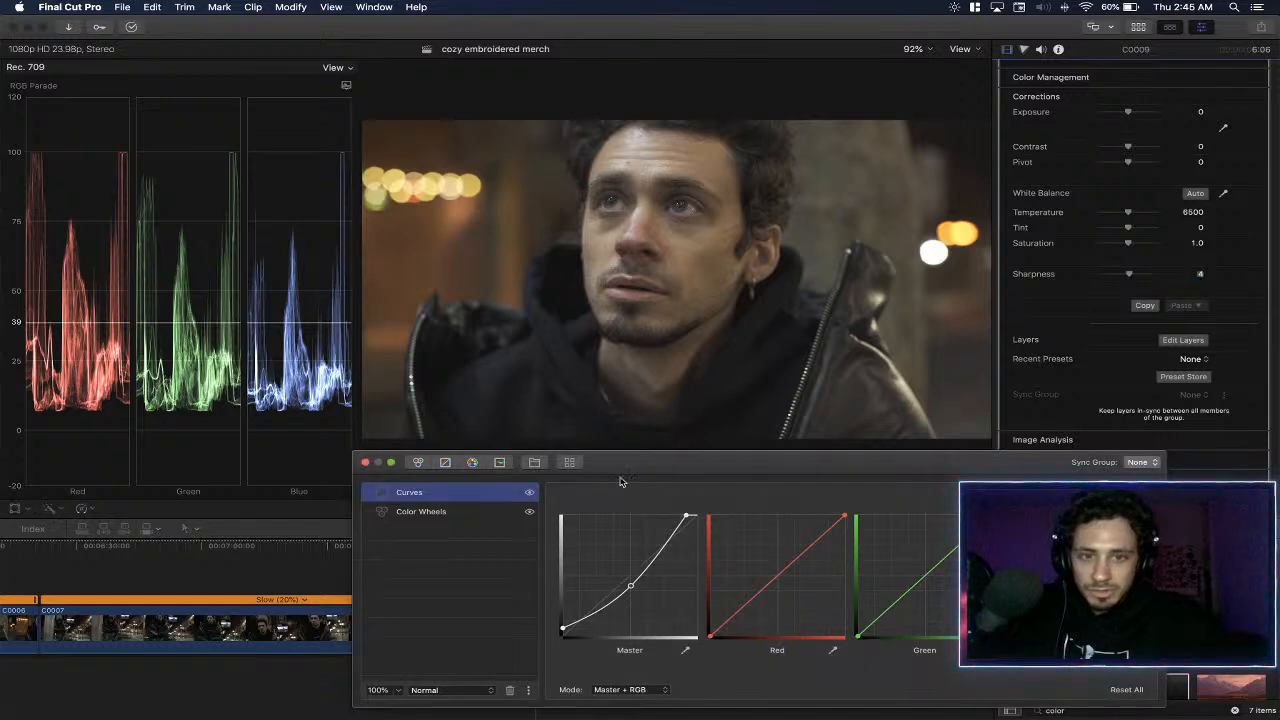
click(474, 463)
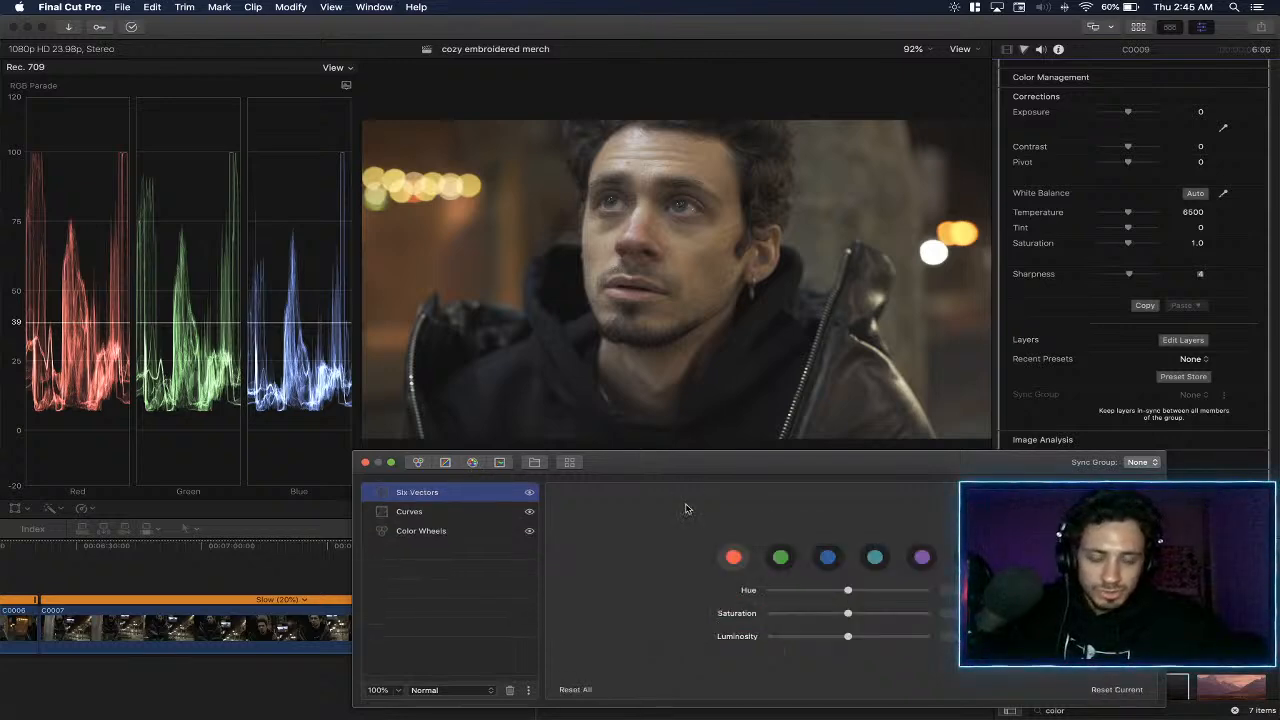
key(Delete)
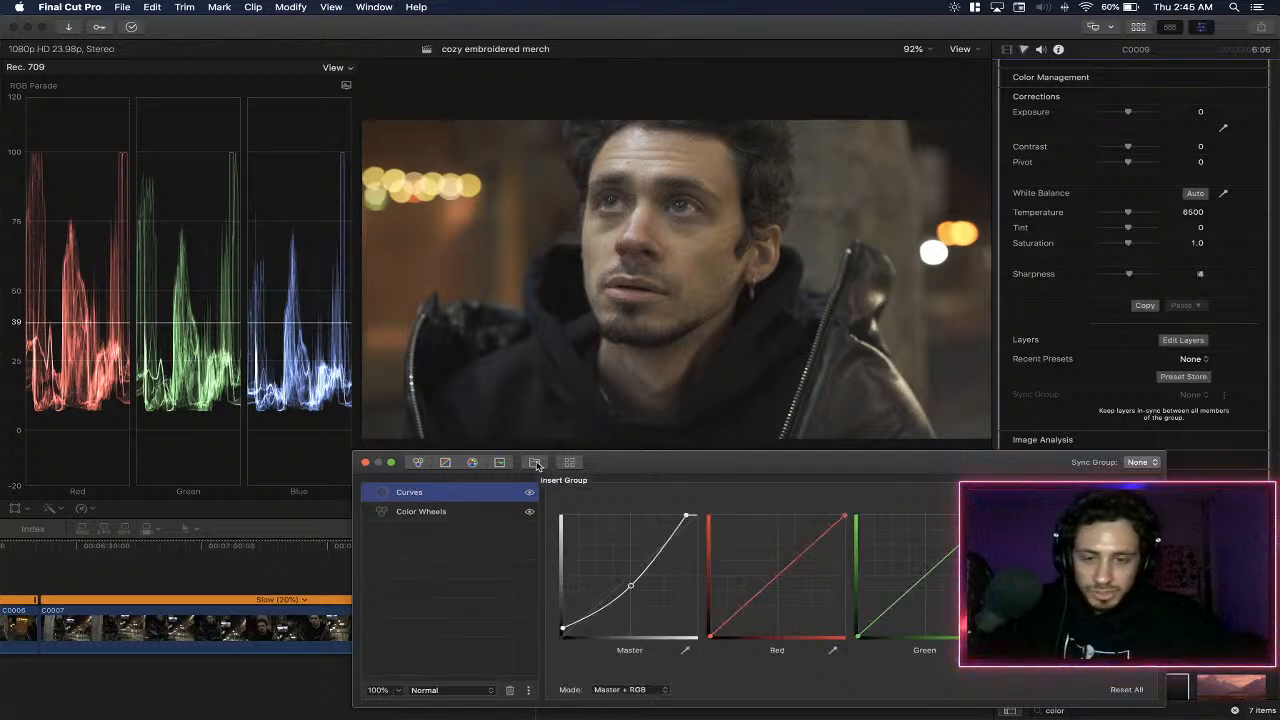
- Open the LUT and preset browser and compare the recent LUTs, selecting Casette and M31 - Rec.709 to inspect them
click(568, 462)
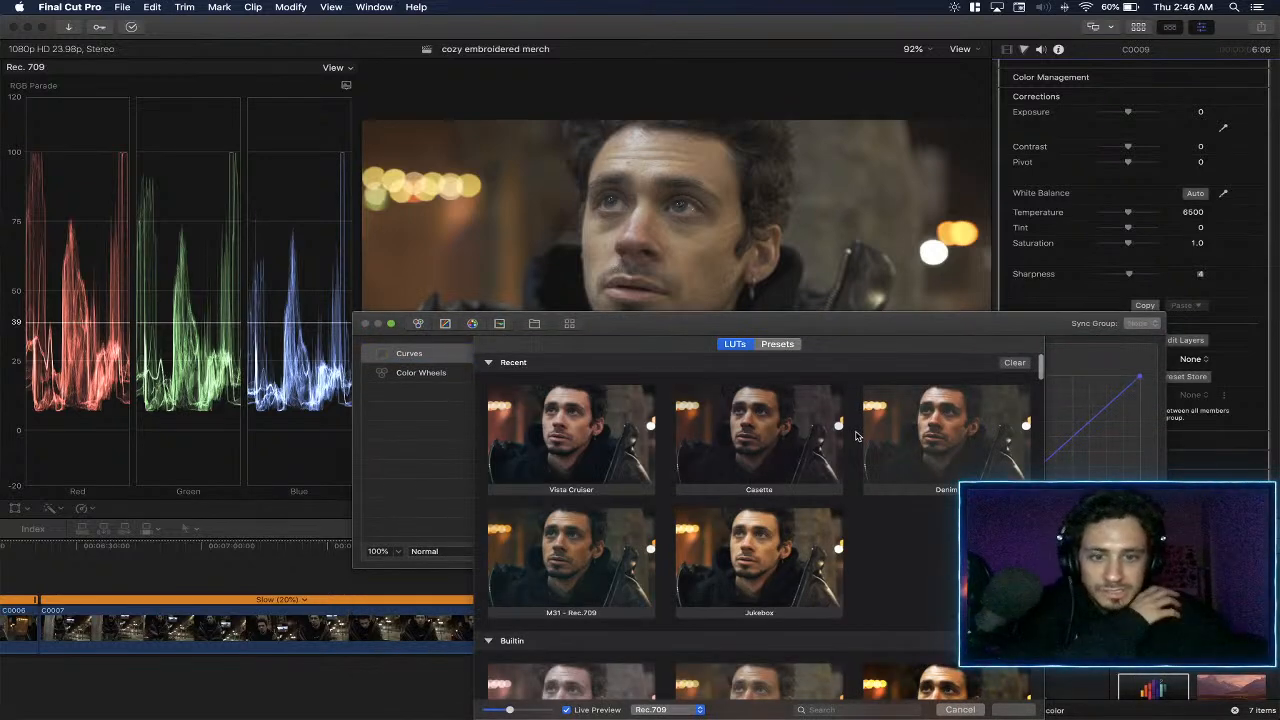
click(782, 453)
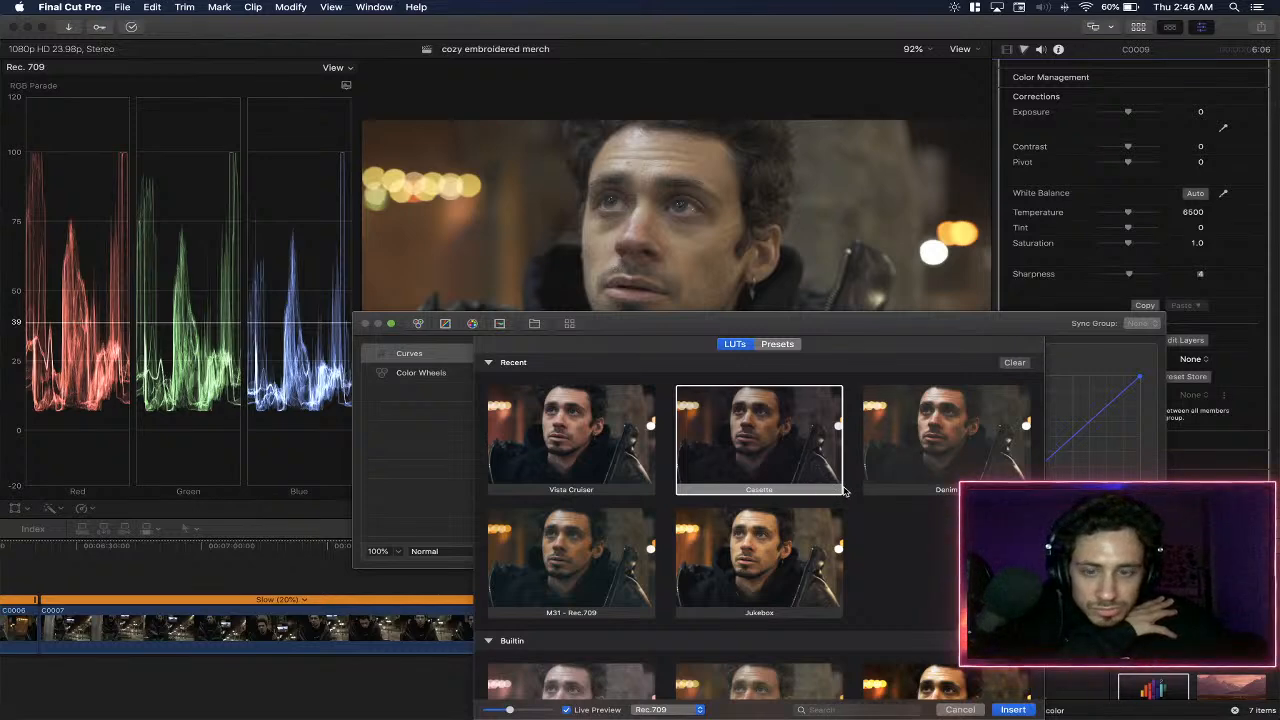
scroll(821, 491, down, 2)
click(556, 506)
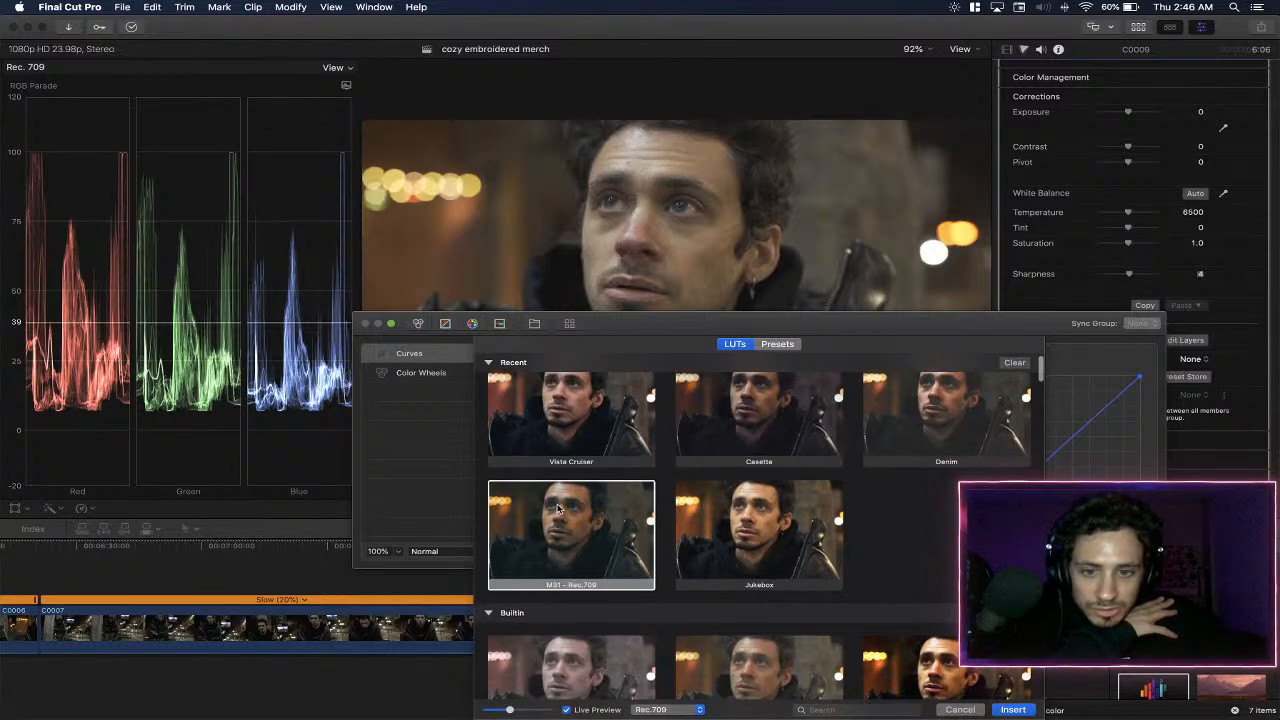
scroll(835, 493, down, 2)
scroll(835, 493, down, 5)
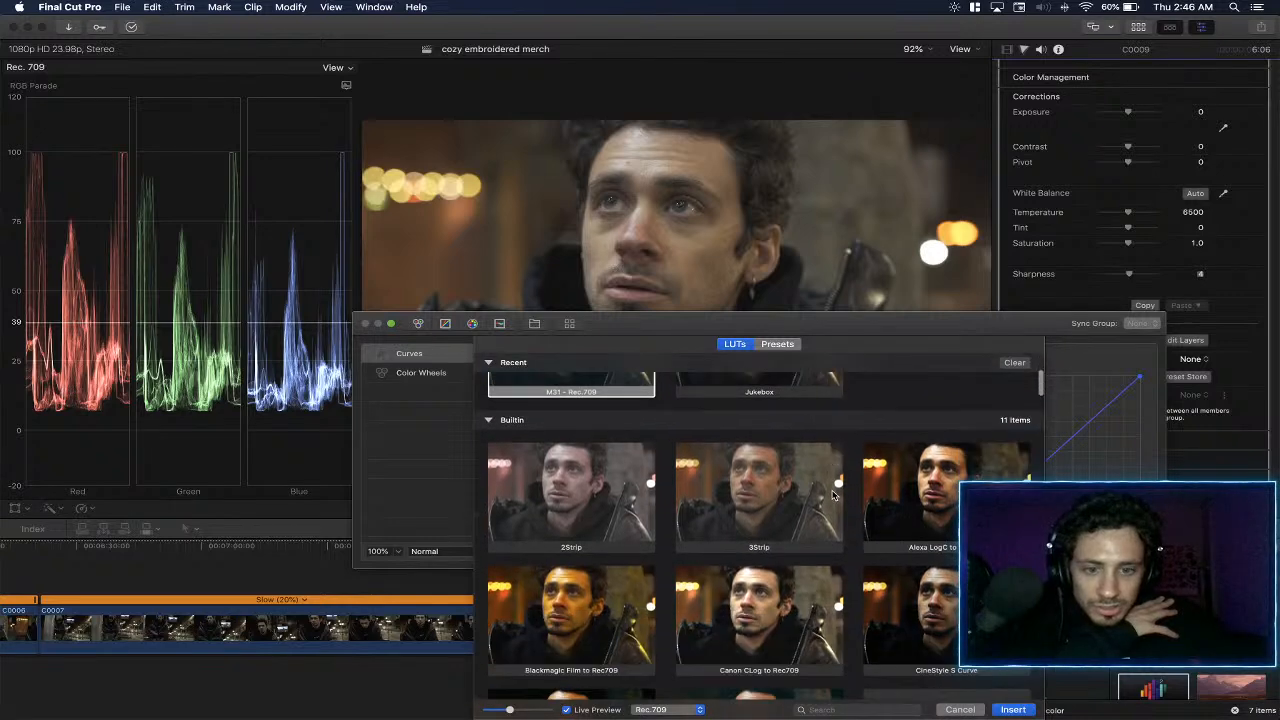
- Browse the LUT folders and insert the Chopper LUT from the Vintage Look collection as a new layer
scroll(849, 496, down, 5)
scroll(849, 496, down, 10)
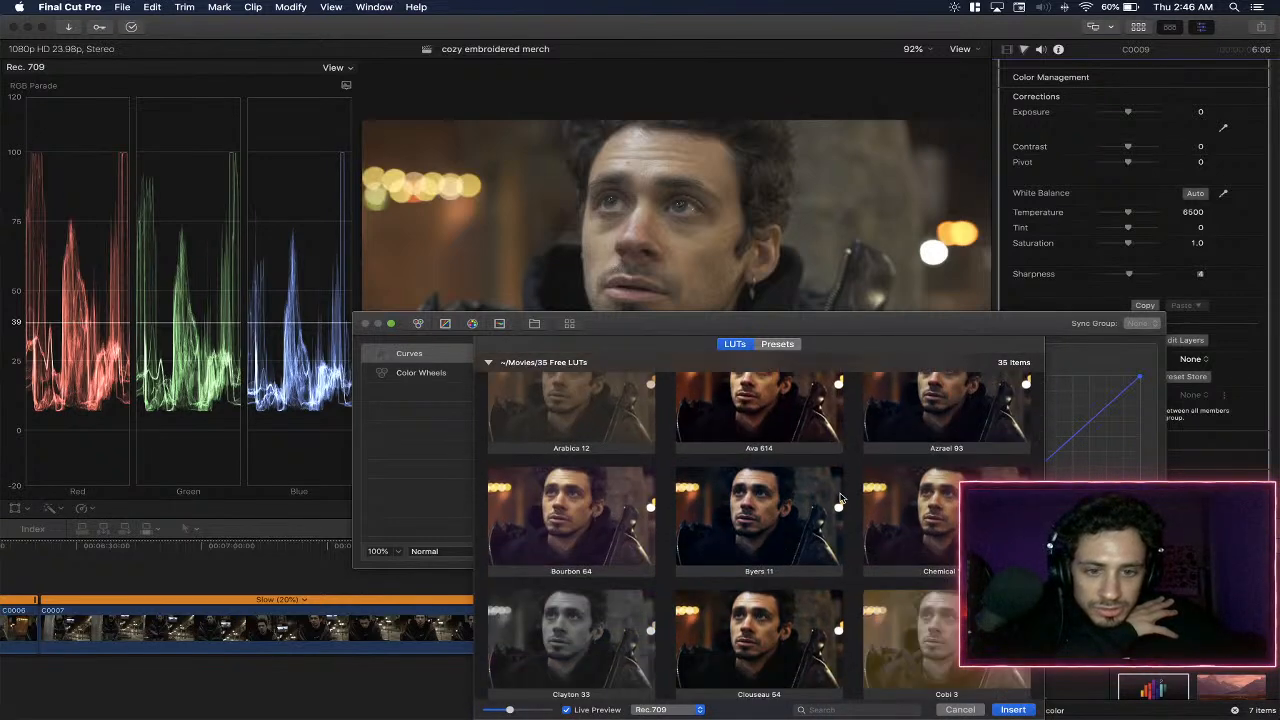
scroll(840, 497, down, 4)
scroll(840, 497, down, 15)
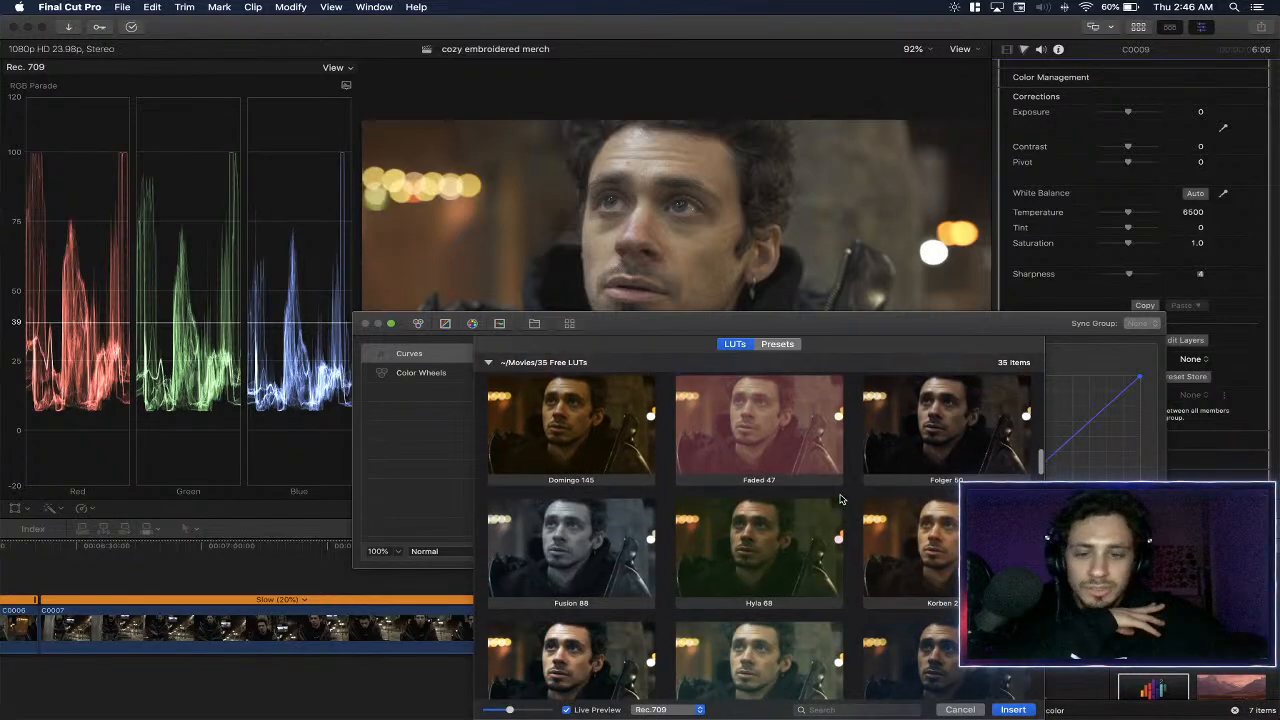
scroll(838, 537, down, 15)
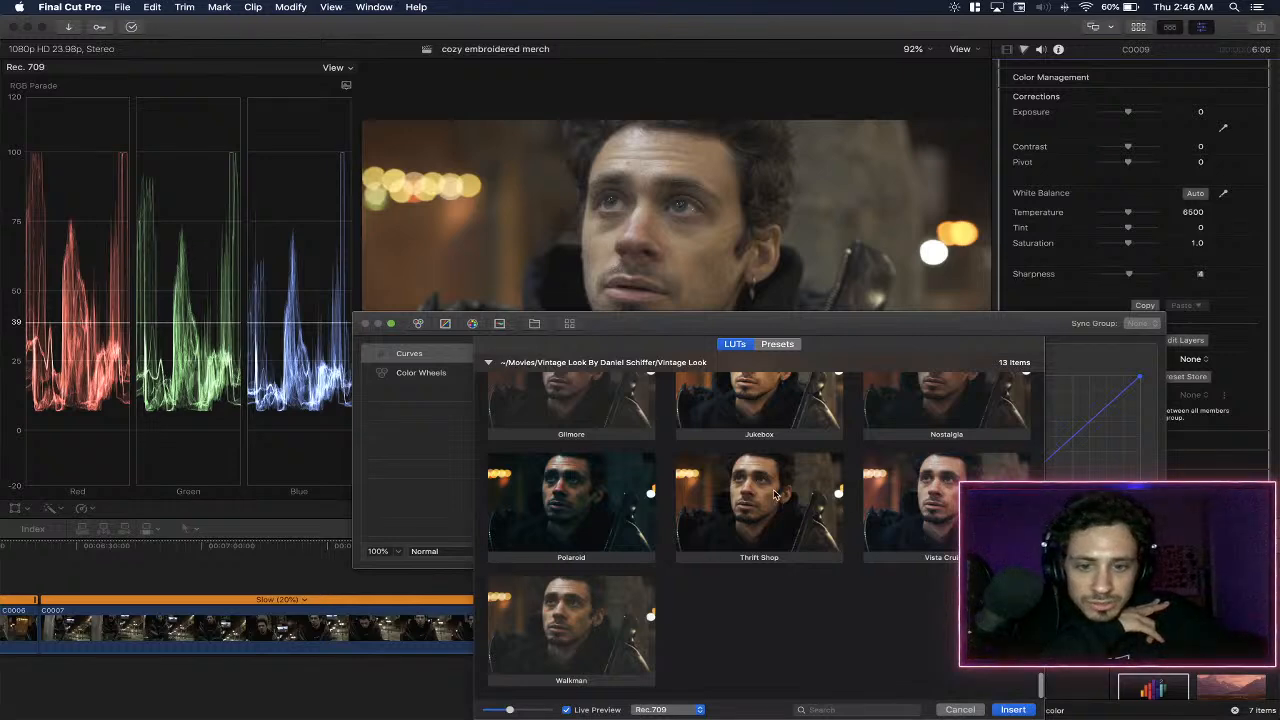
click(622, 519)
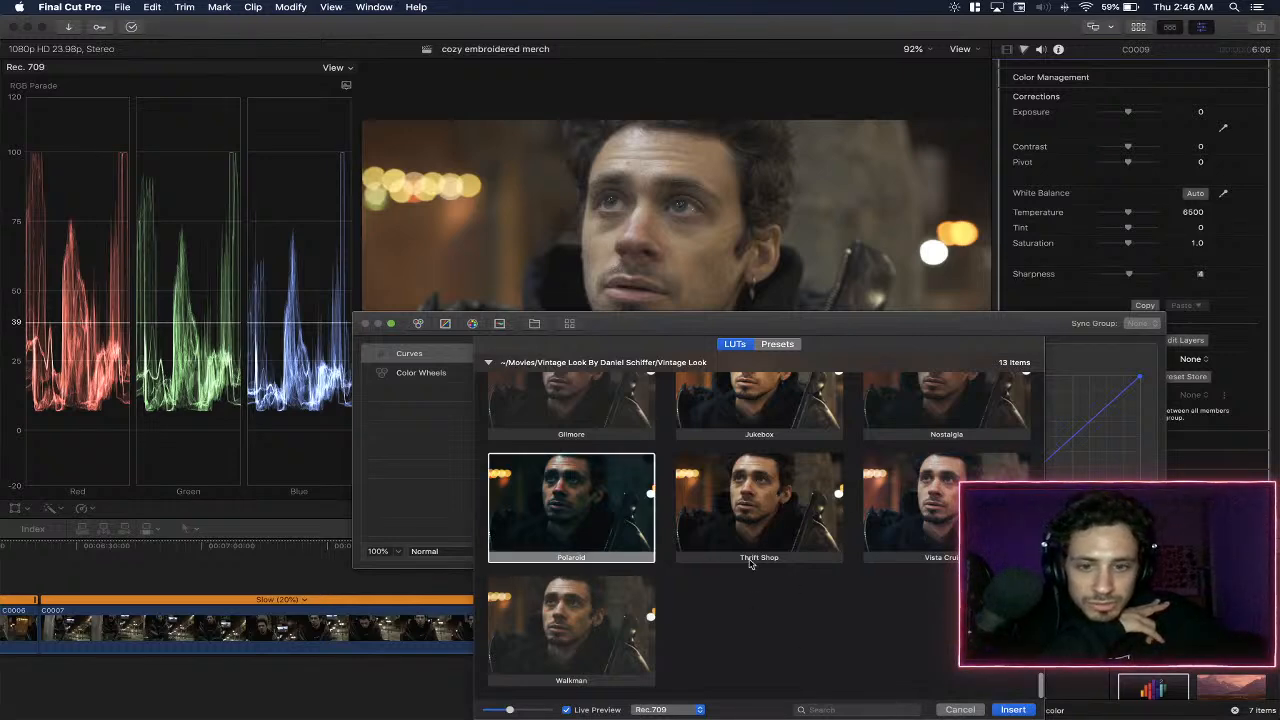
scroll(750, 560, up, 3)
scroll(752, 564, up, 2)
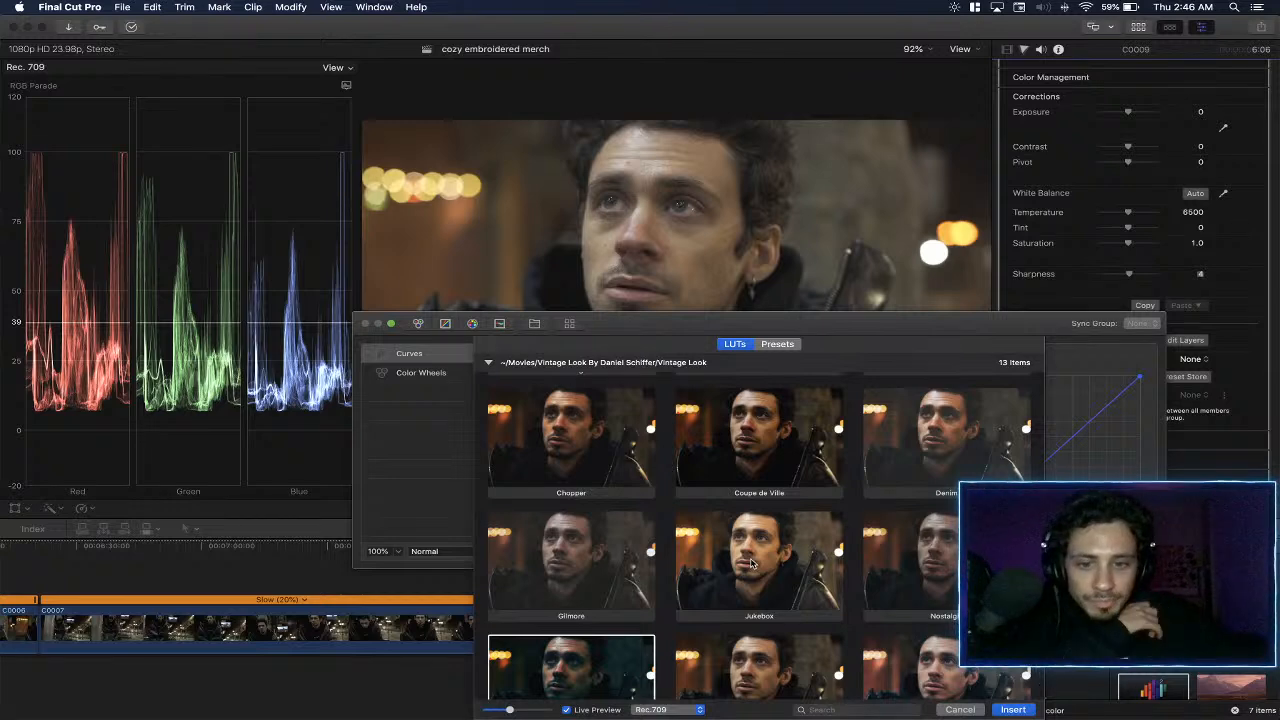
click(590, 442)
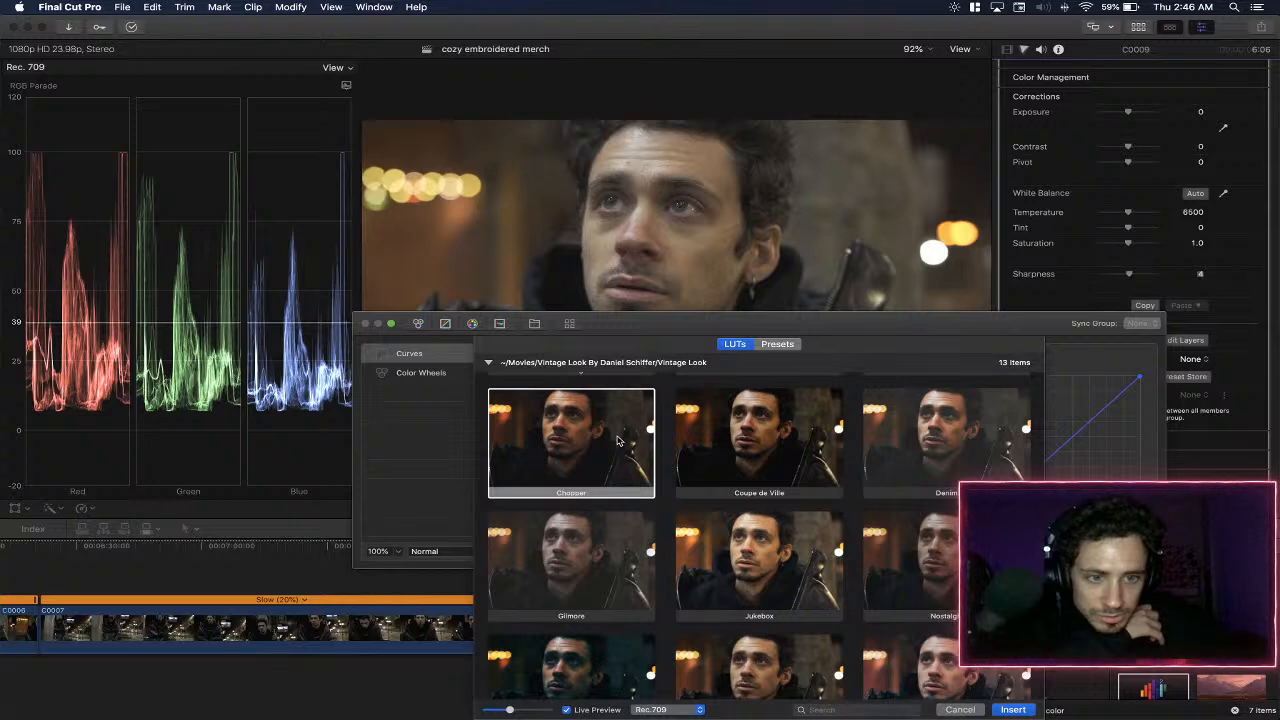
scroll(617, 441, down, 2)
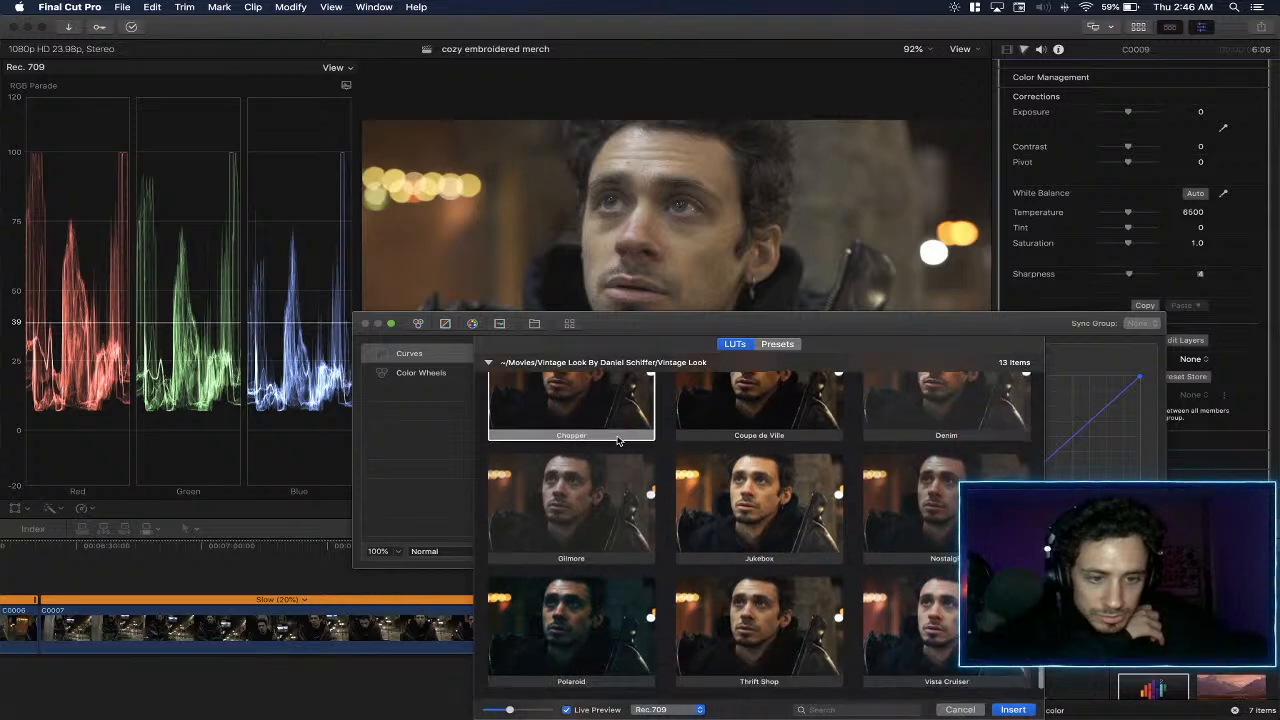
double_click(567, 423)
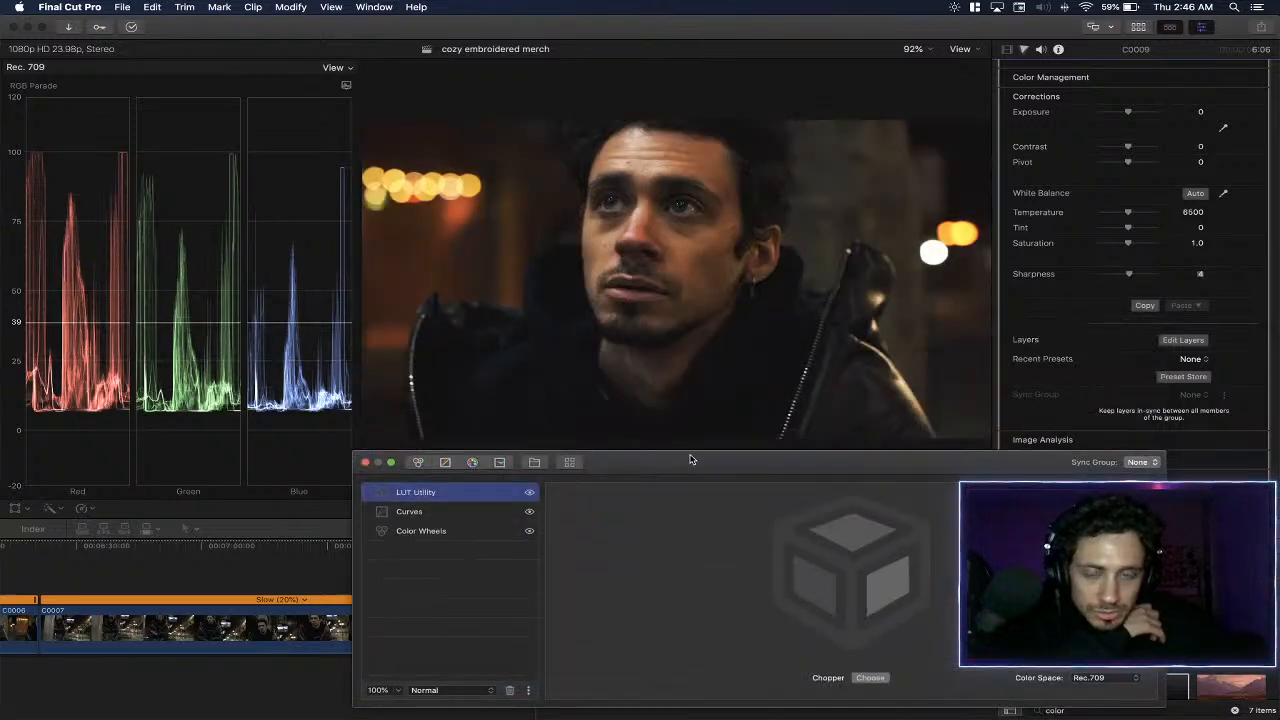
- Hide the Curves layer and move the Chopper LUT layer below it in the layer stack
click(474, 516)
click(530, 512)
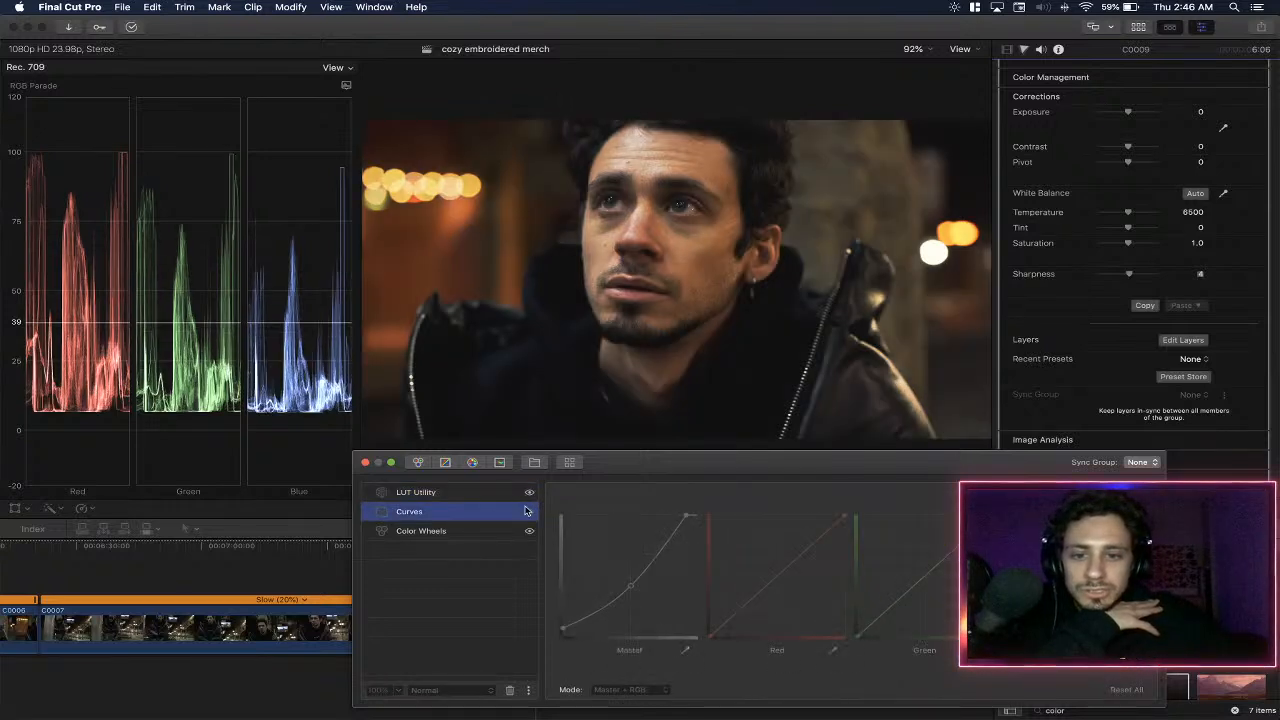
drag(502, 492, 500, 518)
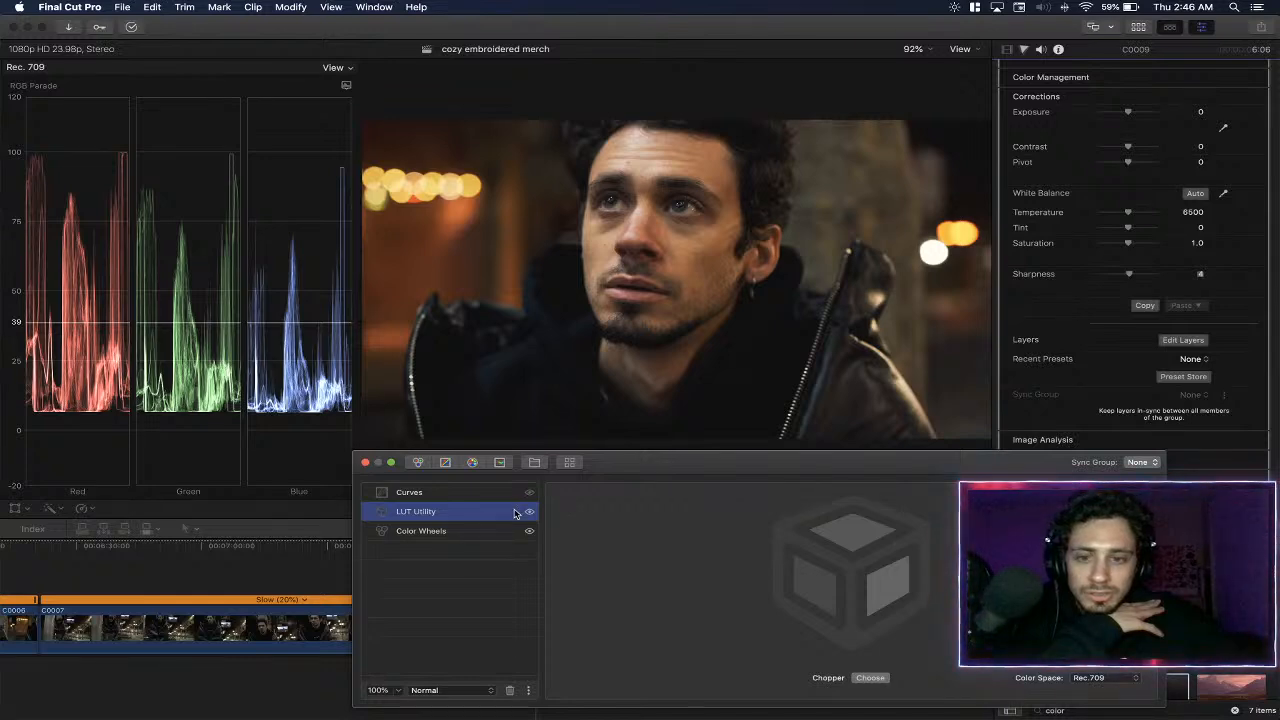
- Turn the Chopper LUT layer off and back on to compare the image with and without the LUT
click(530, 512)
click(490, 531)
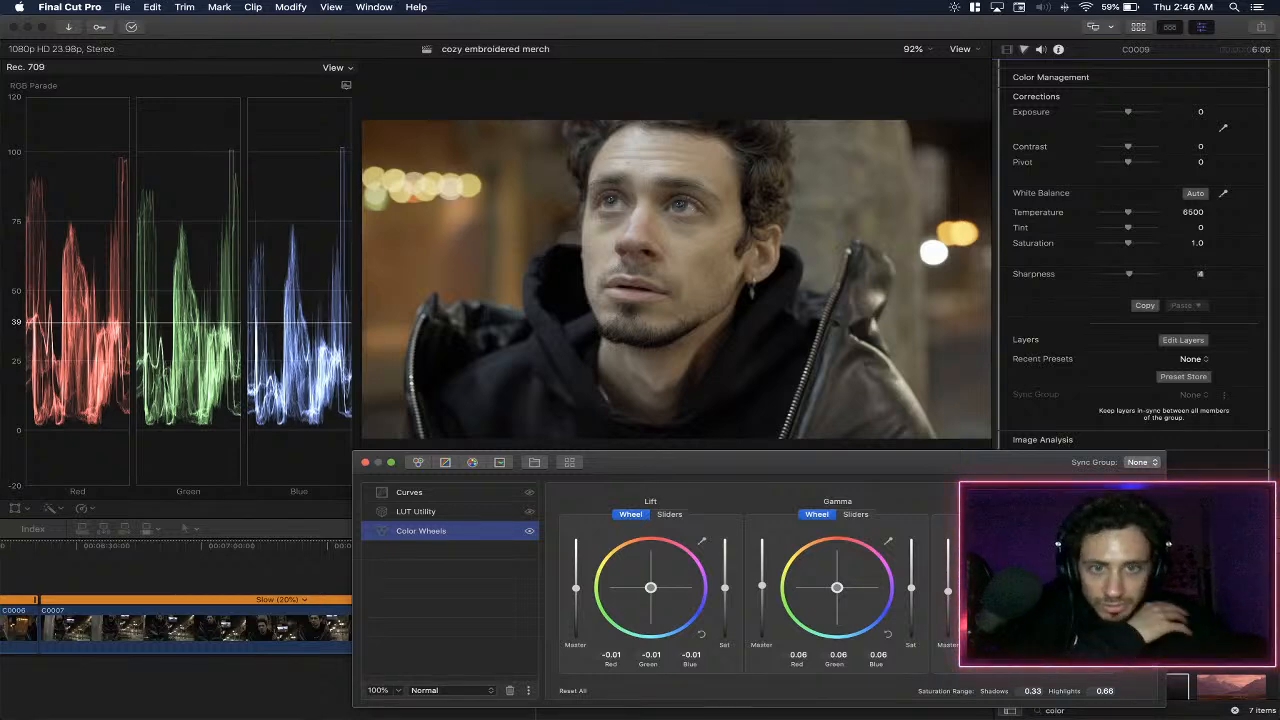
key(super+z)
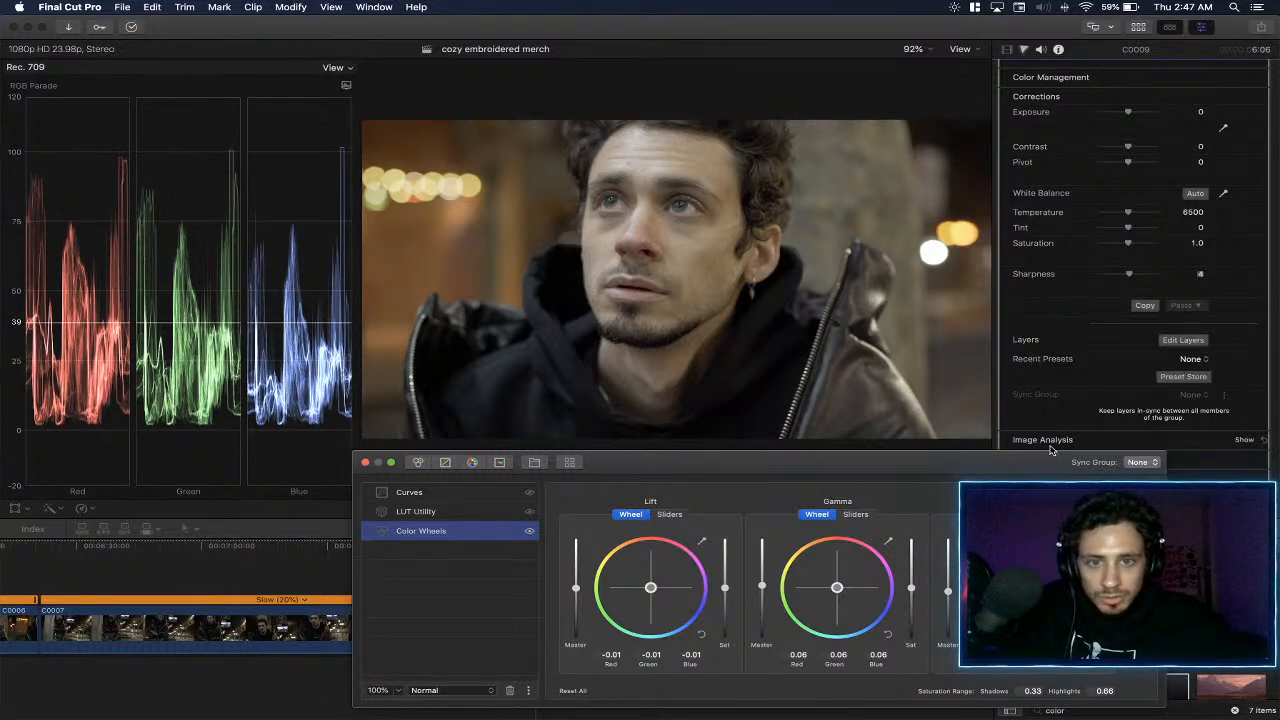
key(super+z)
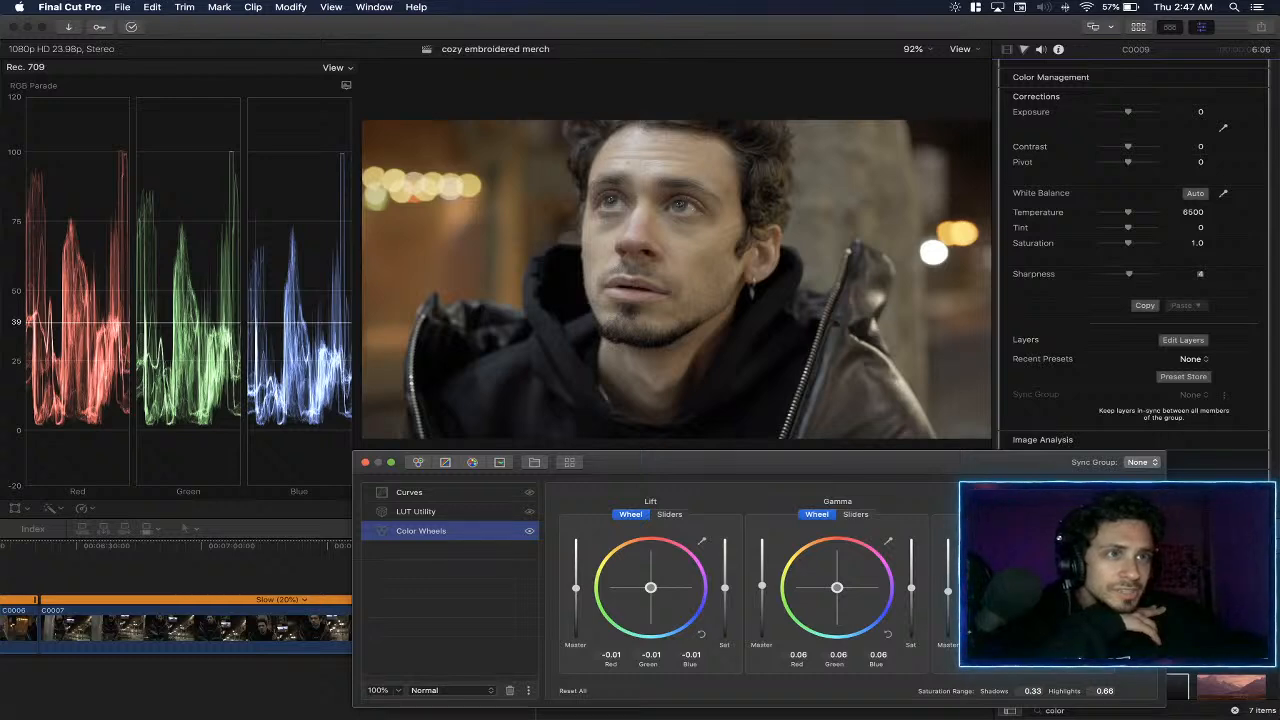
key(super+Tab)
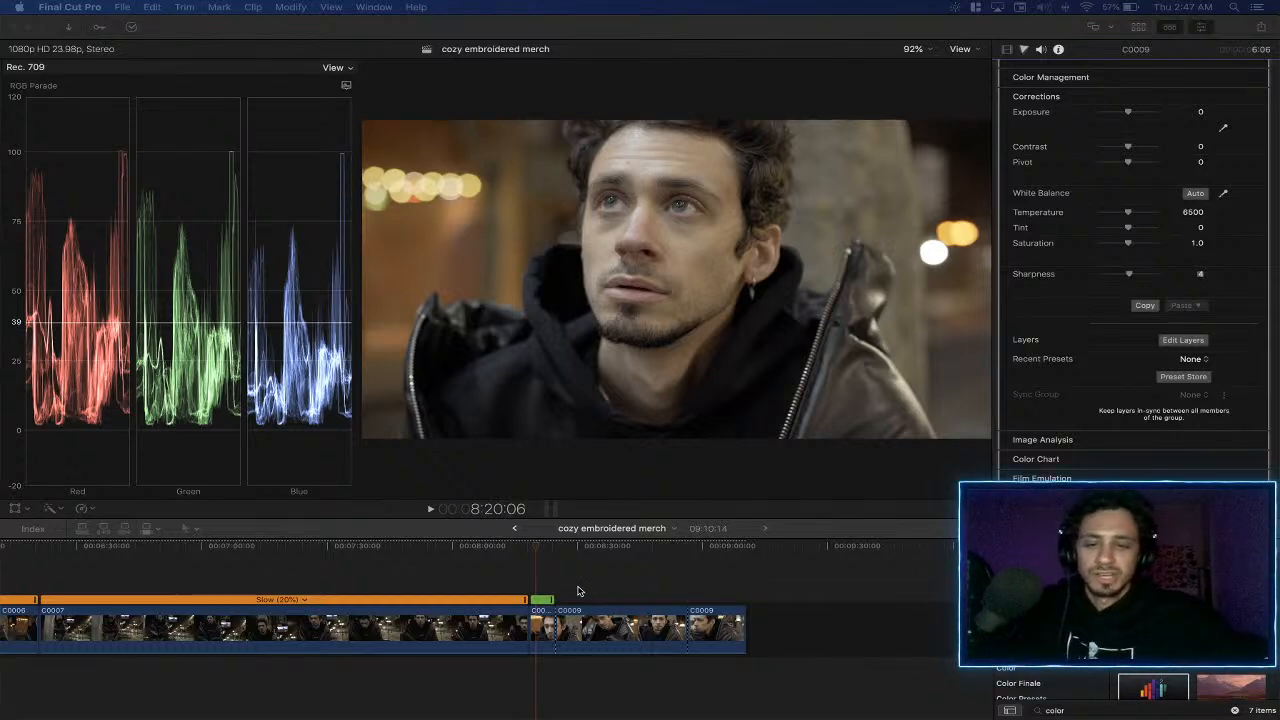
click(546, 628)
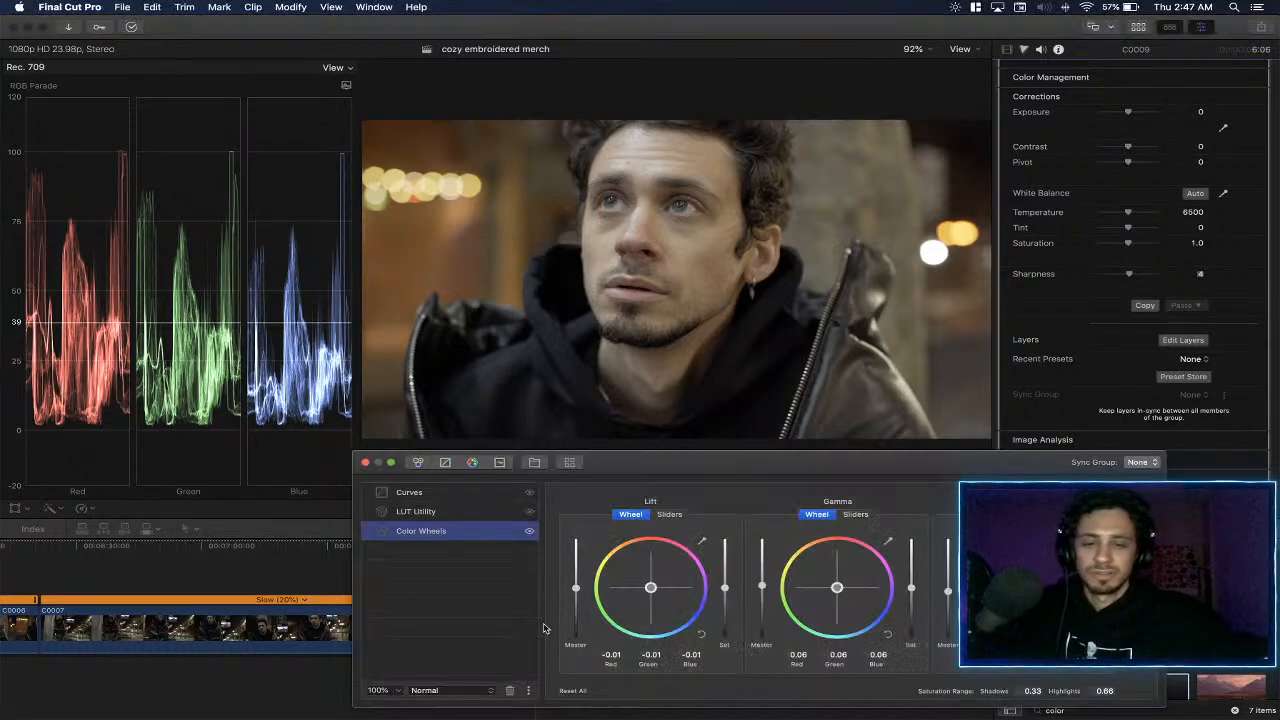
click(505, 514)
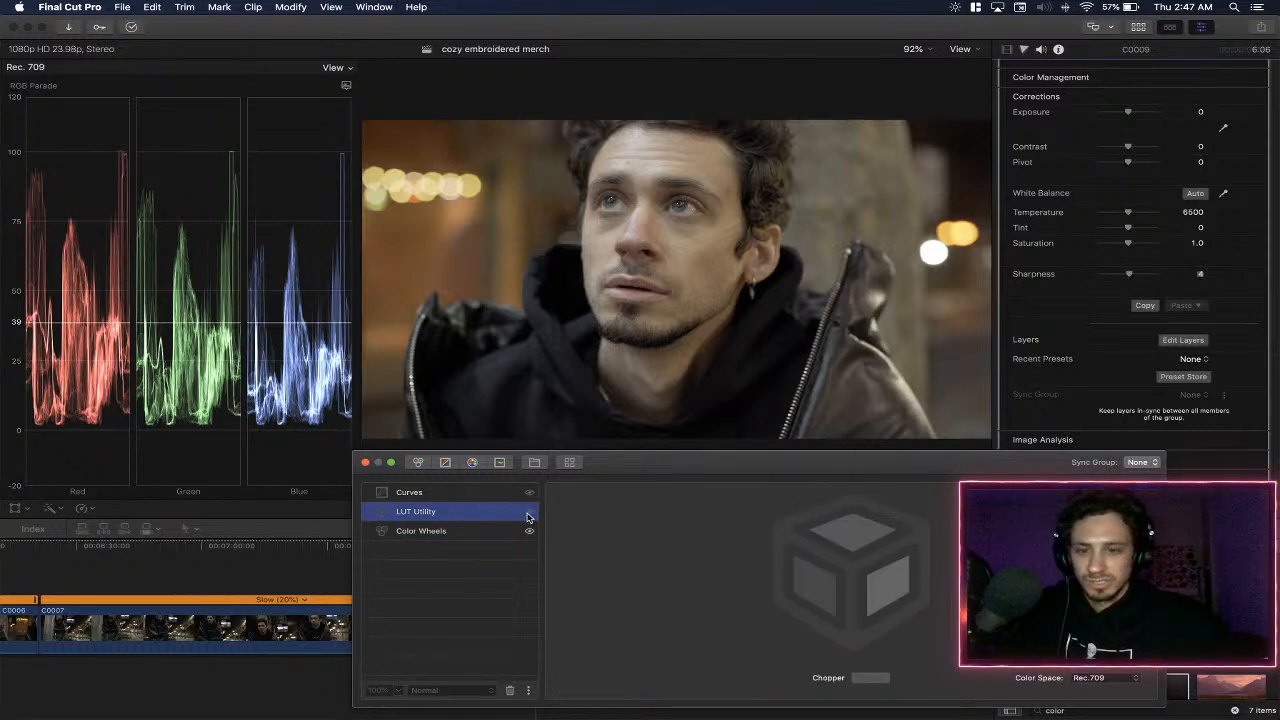
click(530, 512)
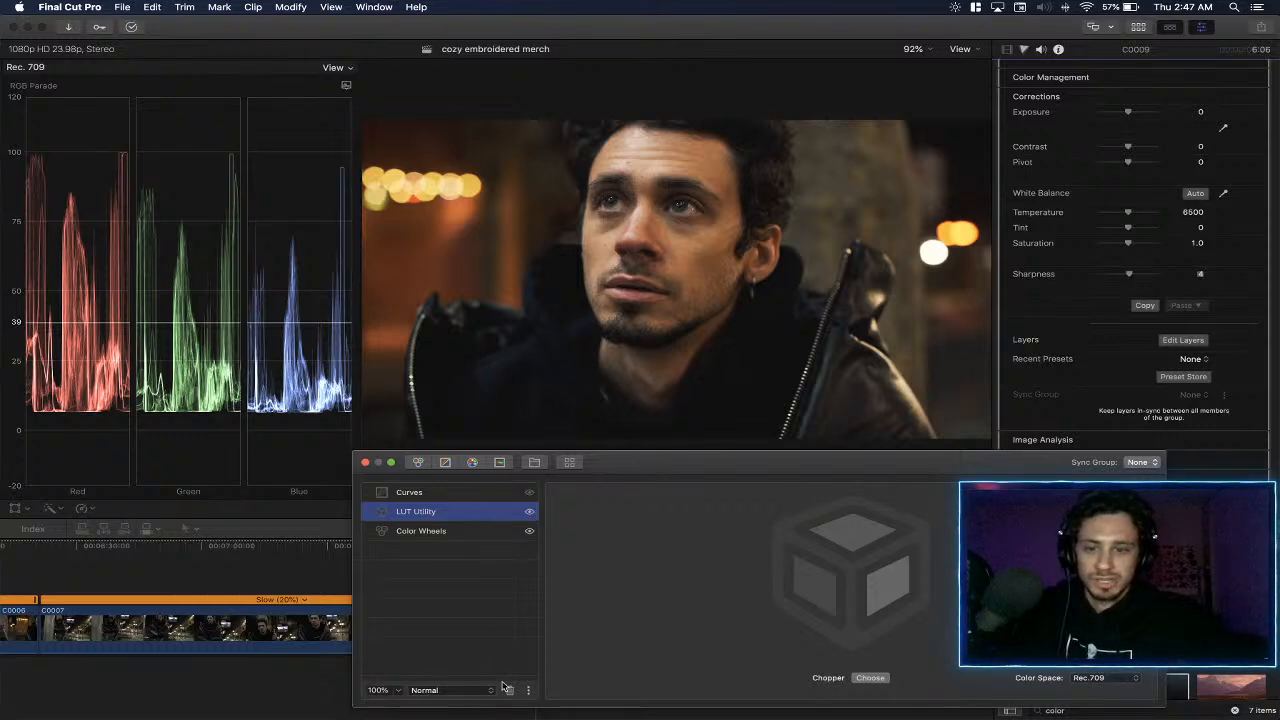
- Reduce the opacity of the Chopper LUT layer to 60%
click(398, 690)
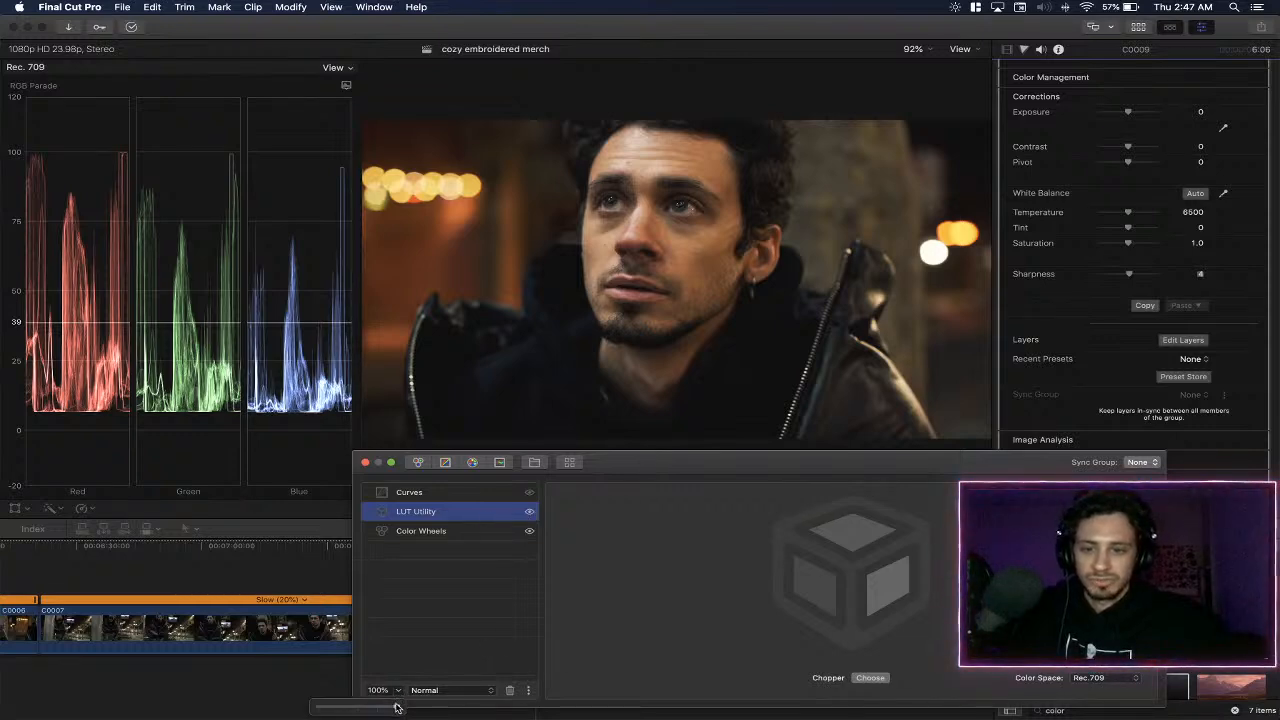
drag(396, 707, 365, 710)
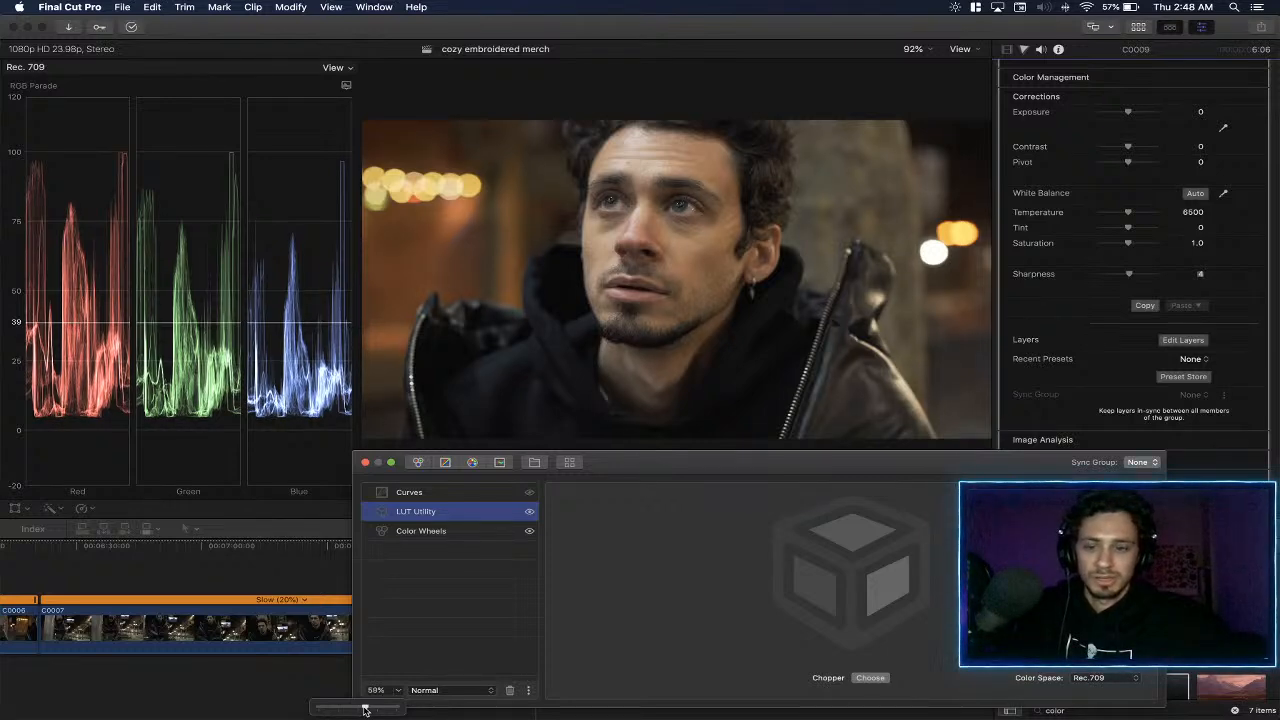
click(375, 690)
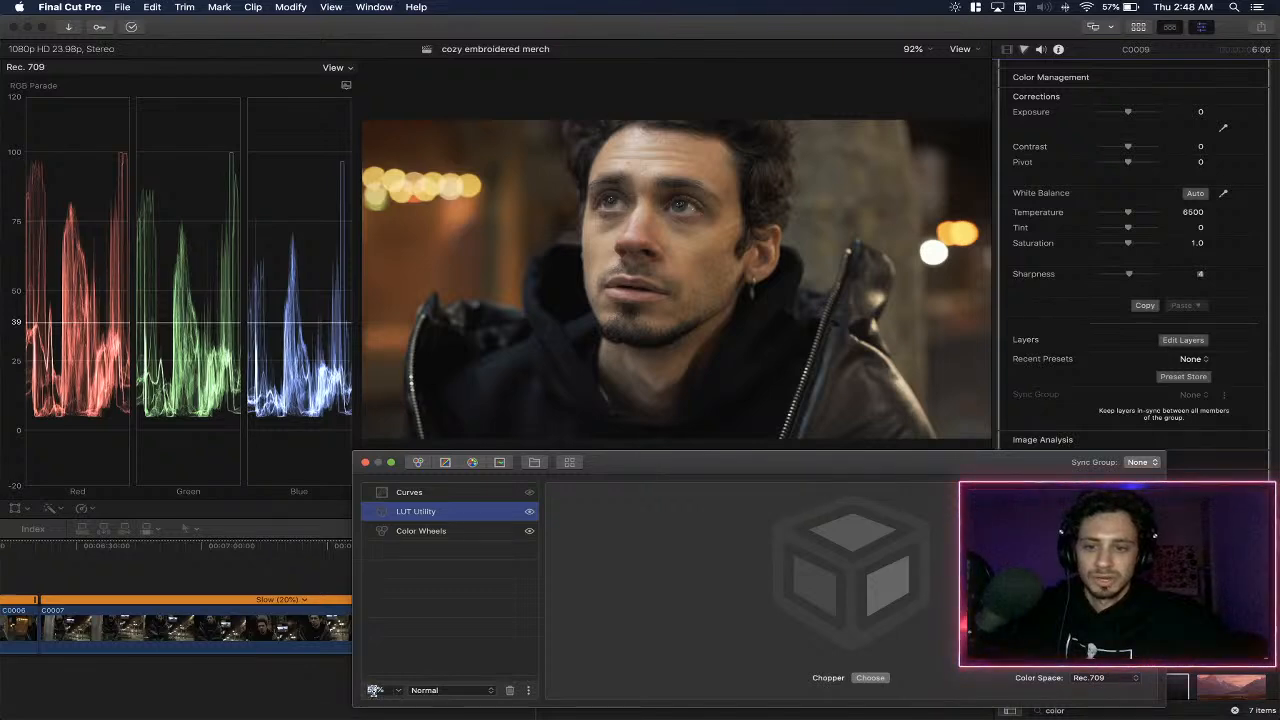
text(60)
key(Return)
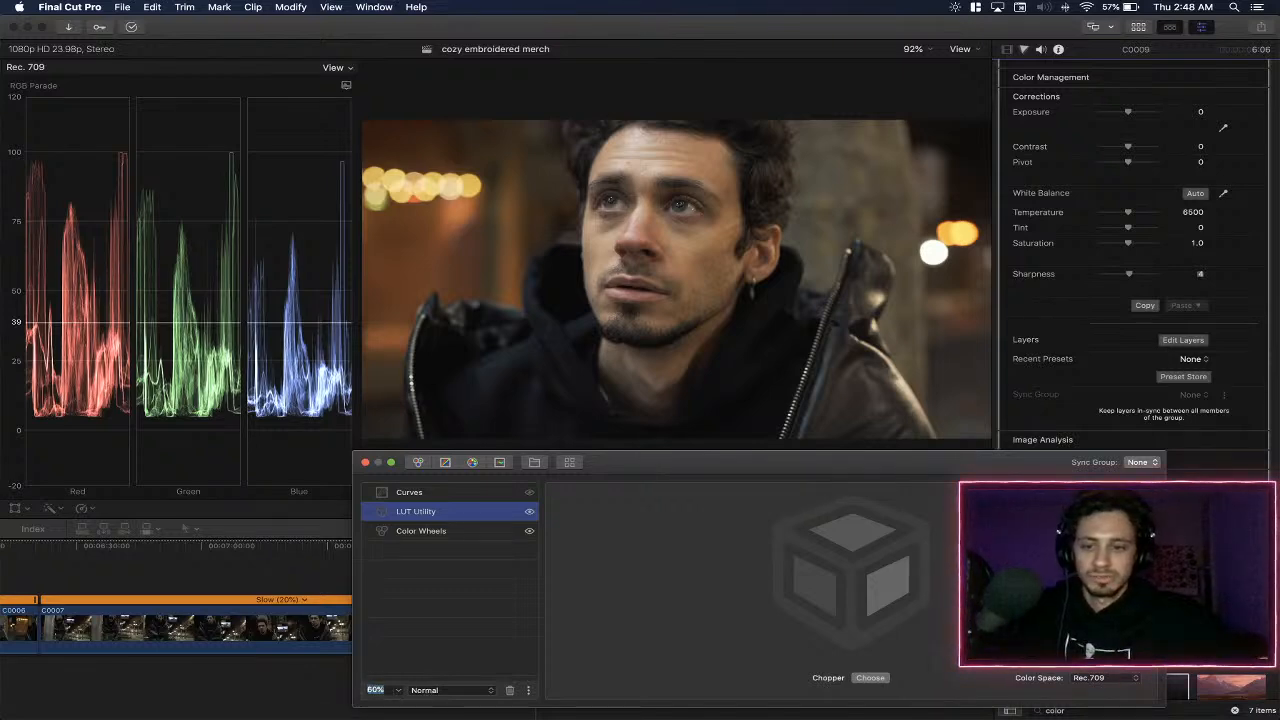
- Hide the Chopper LUT layer and insert the Denim LUT from the recent LUTs as a new layer
click(529, 511)
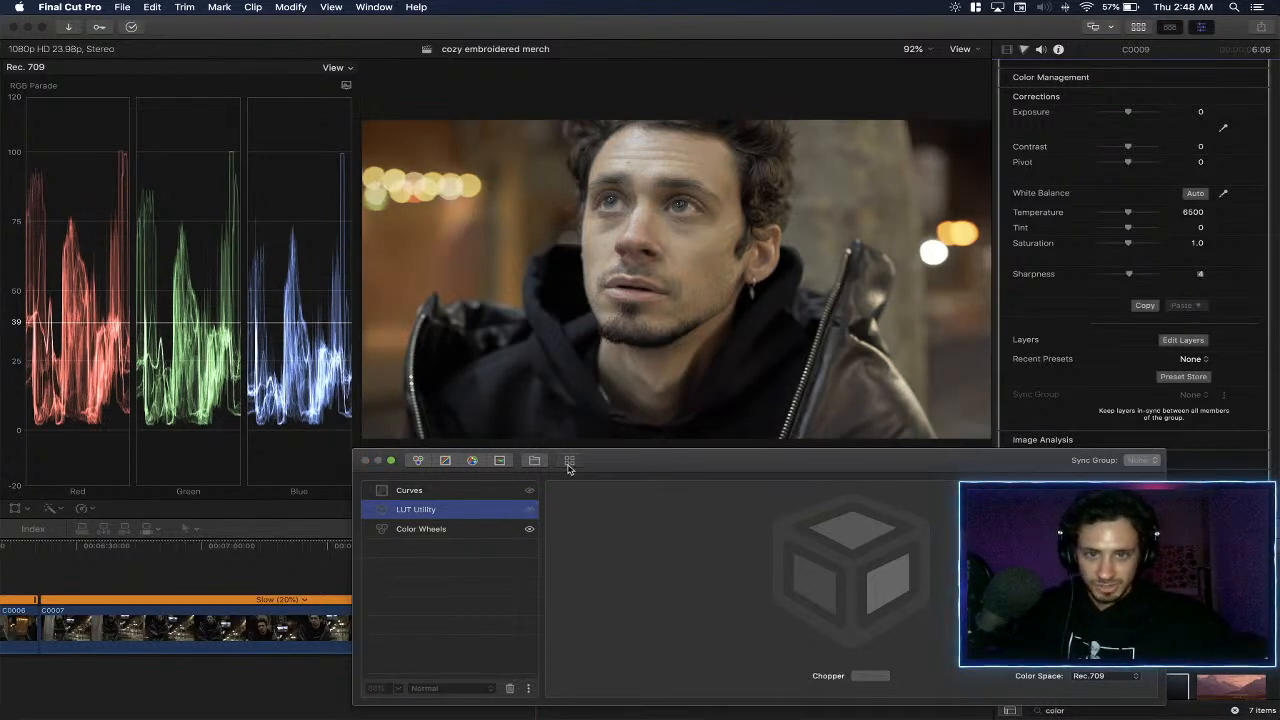
click(569, 462)
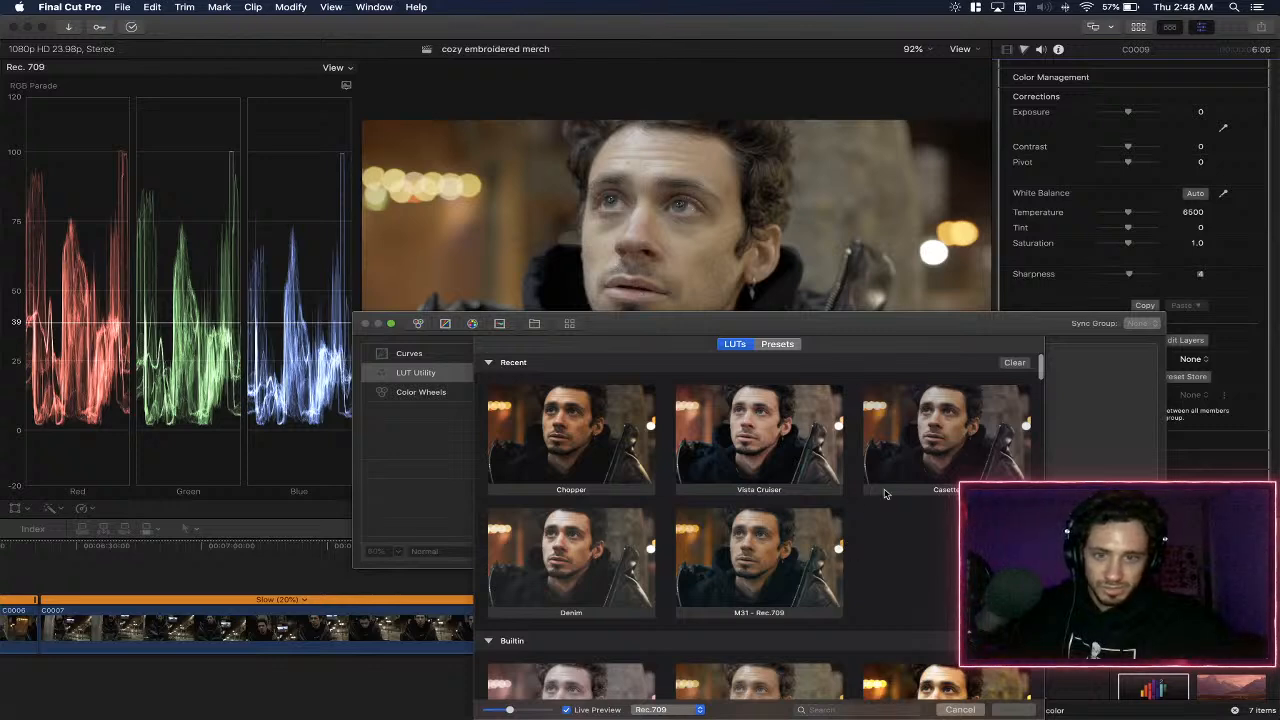
click(603, 549)
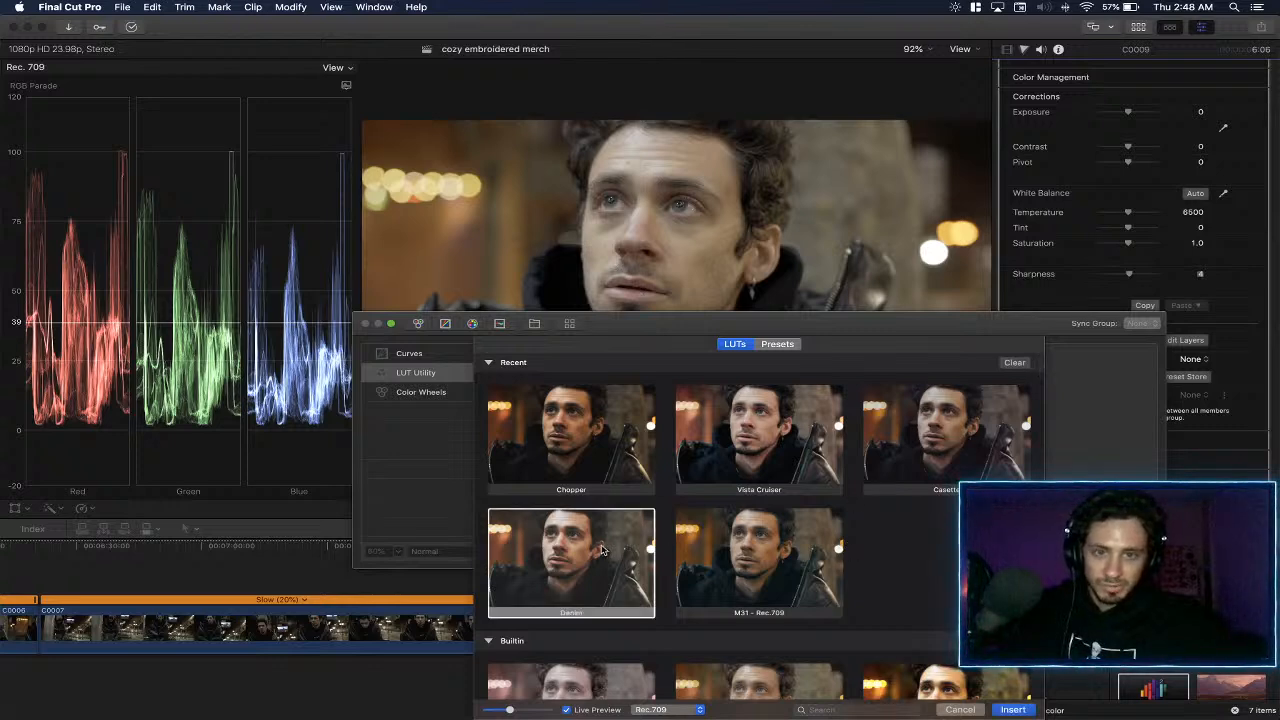
double_click(603, 549)
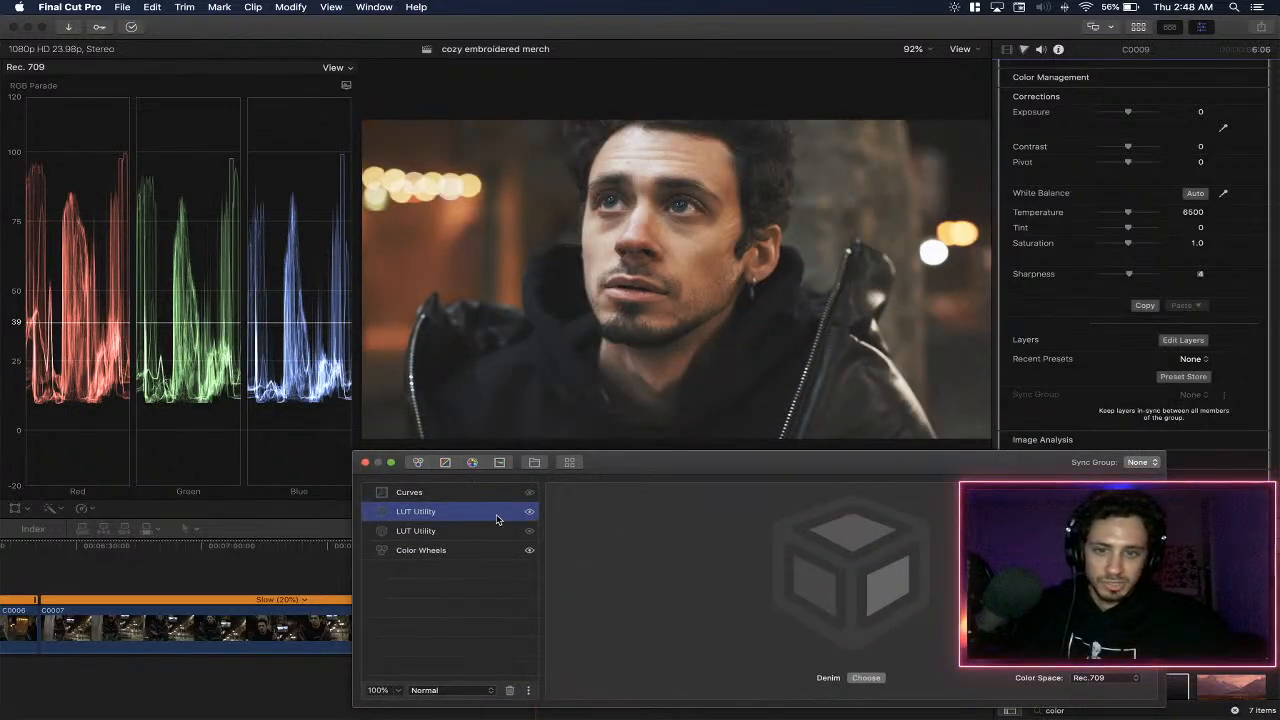
- Replace the Denim LUT in the new layer with Casette from the Vintage Look collection
click(866, 677)
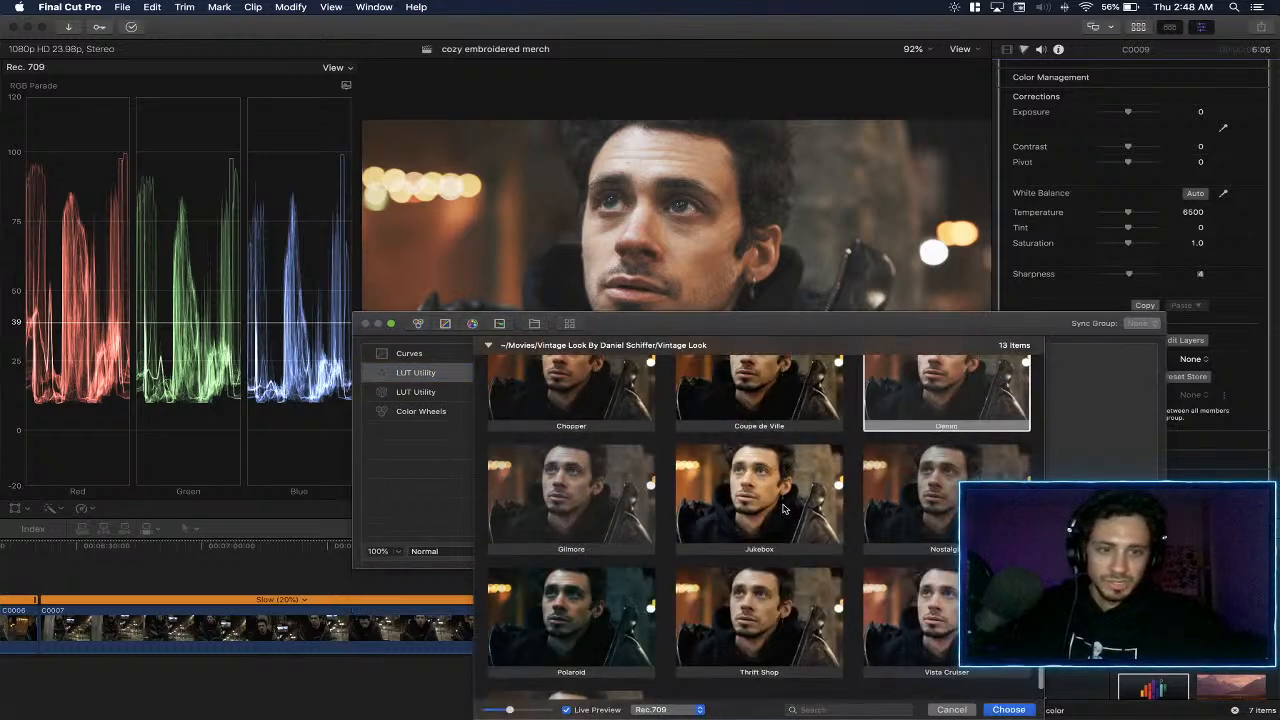
scroll(784, 510, up, 2)
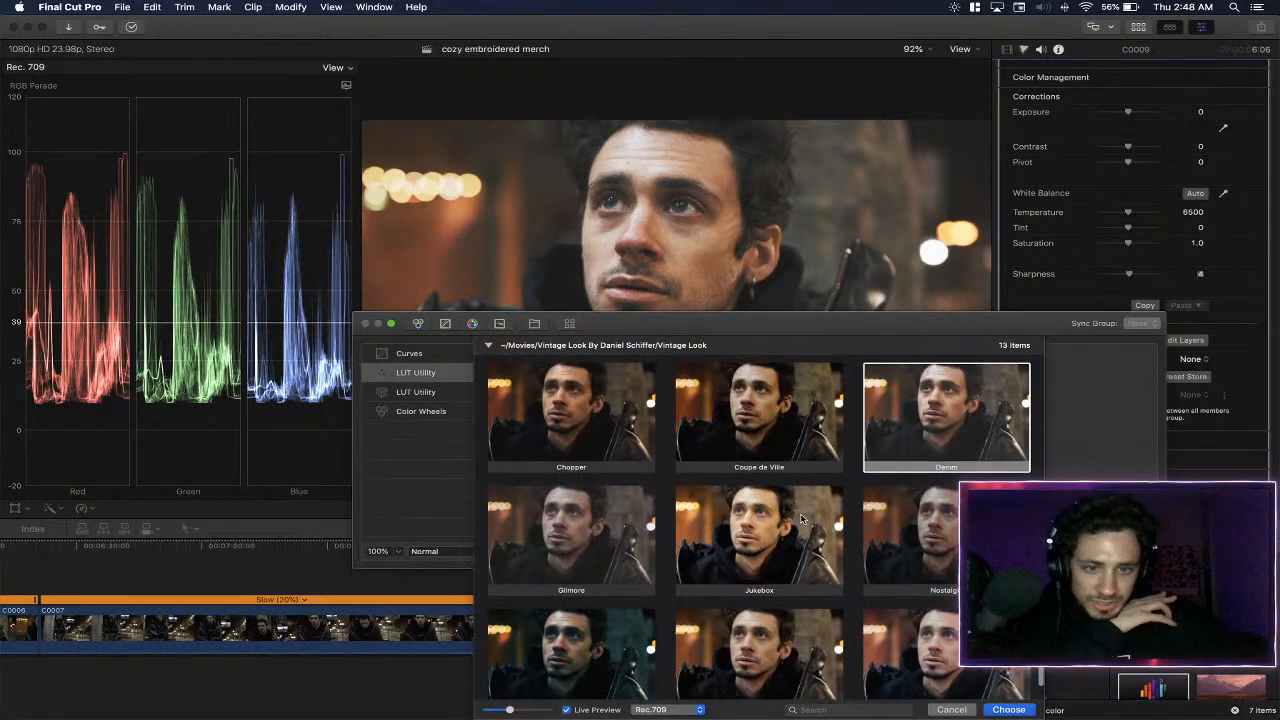
scroll(803, 521, up, 3)
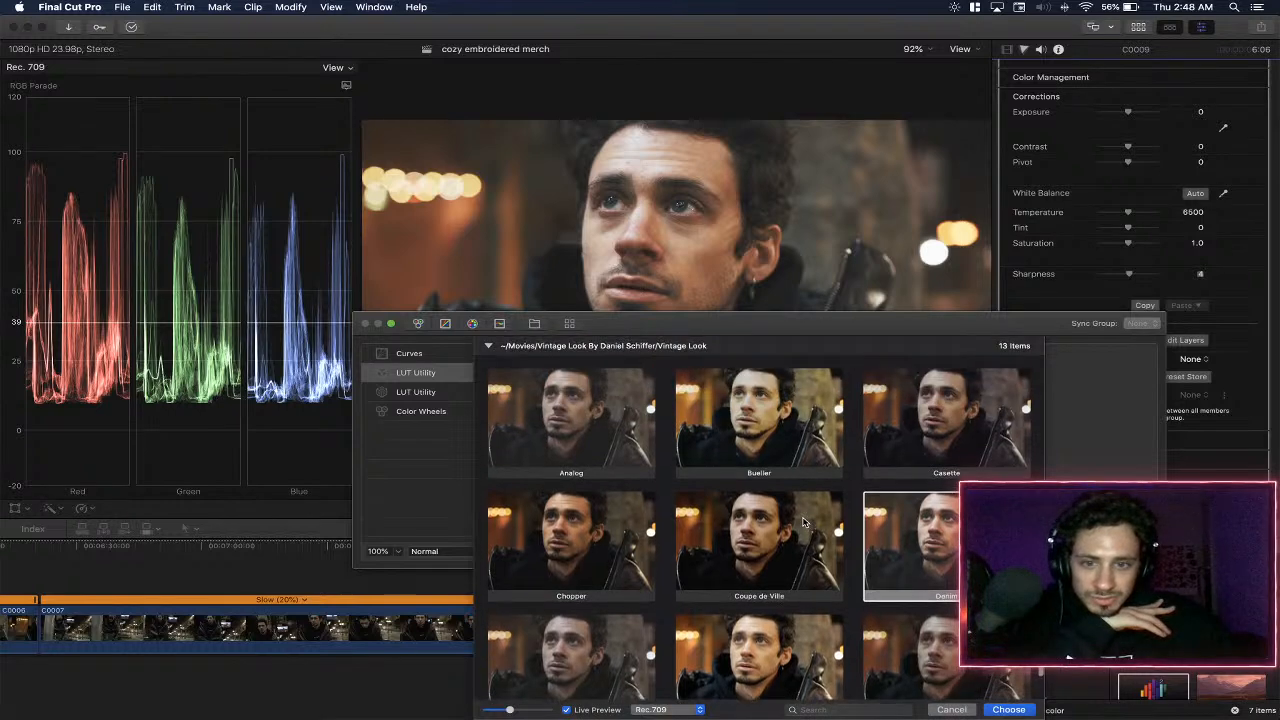
double_click(926, 452)
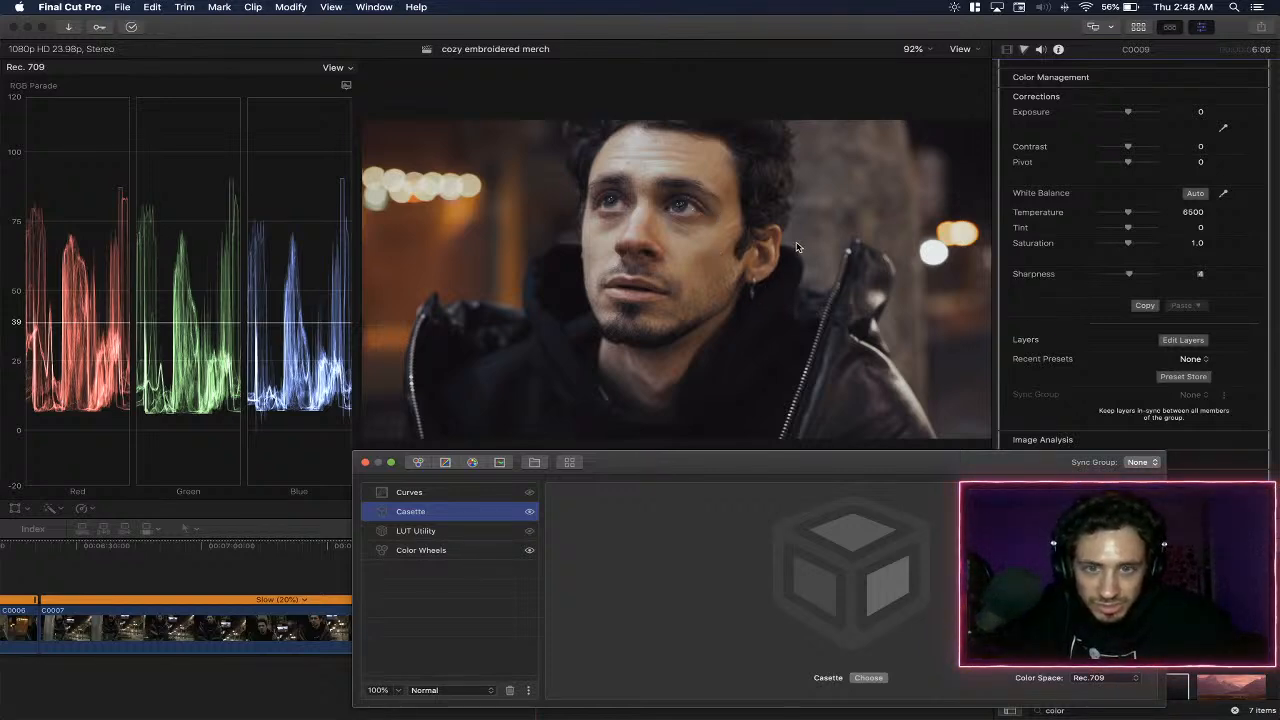
- Preview the clip, return to the first C0009 segment and lower the Casette layer's opacity to 78%
key(space)
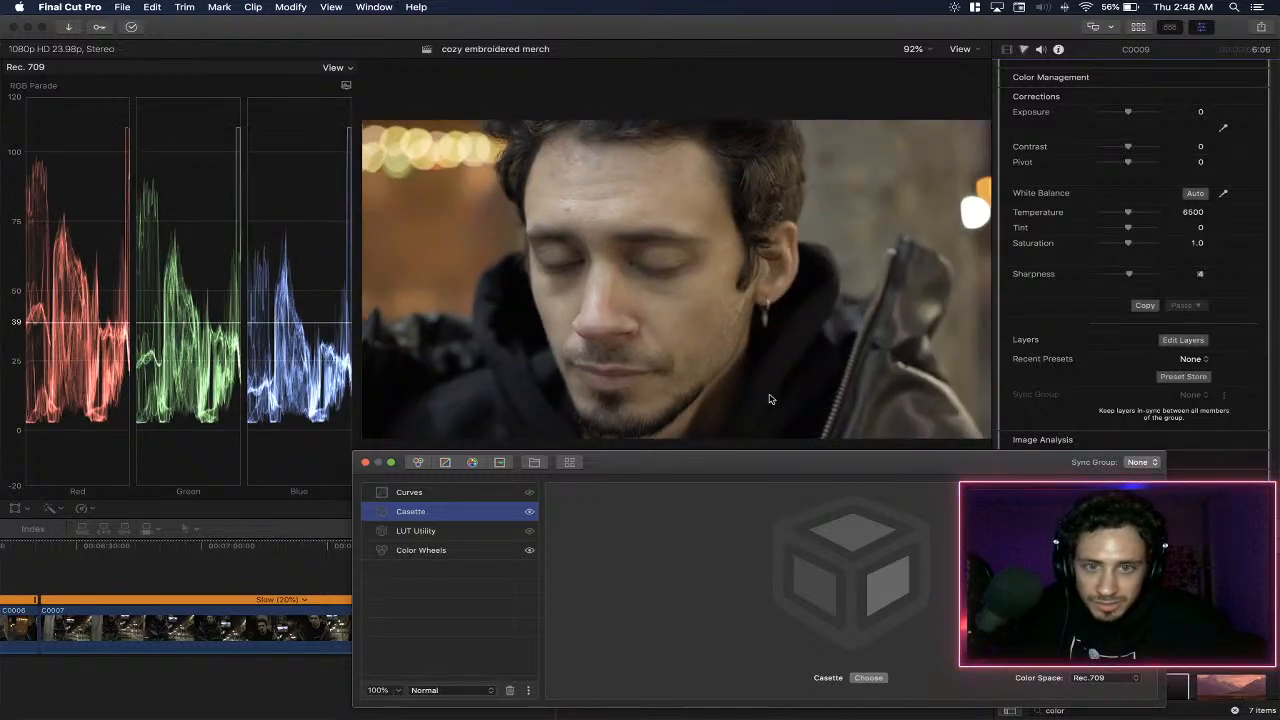
drag(555, 547, 543, 608)
click(543, 608)
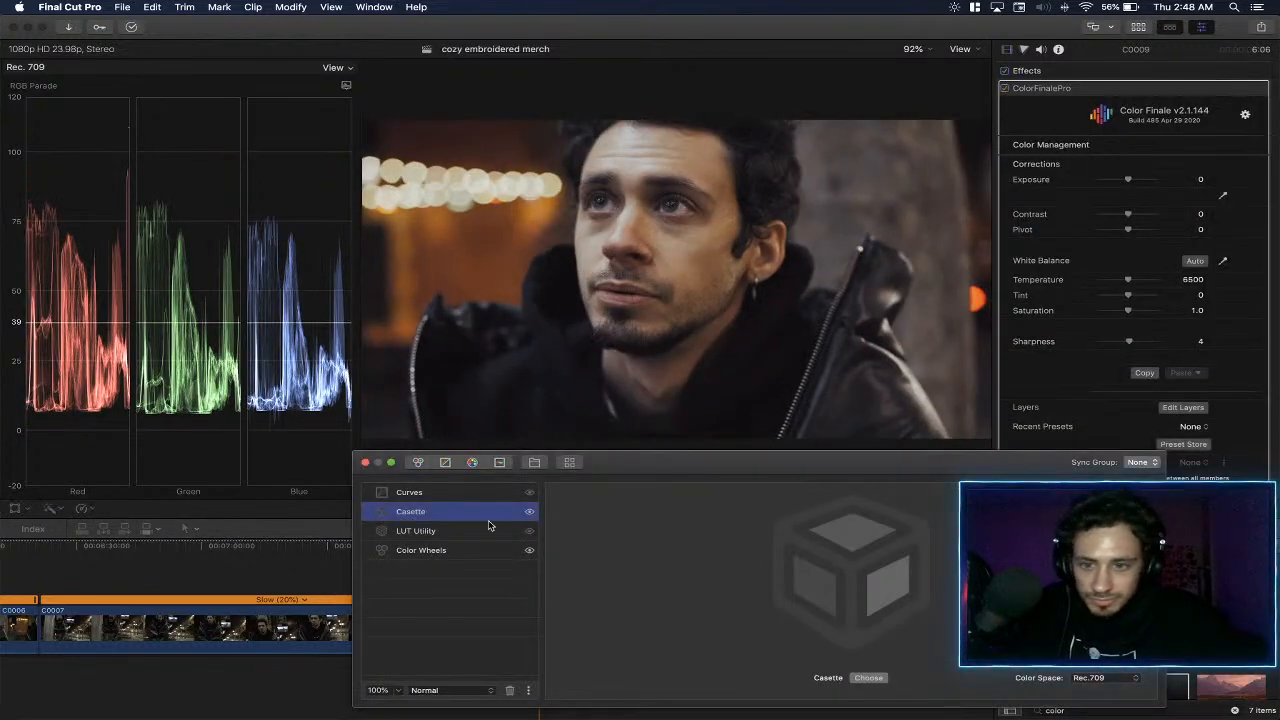
click(398, 690)
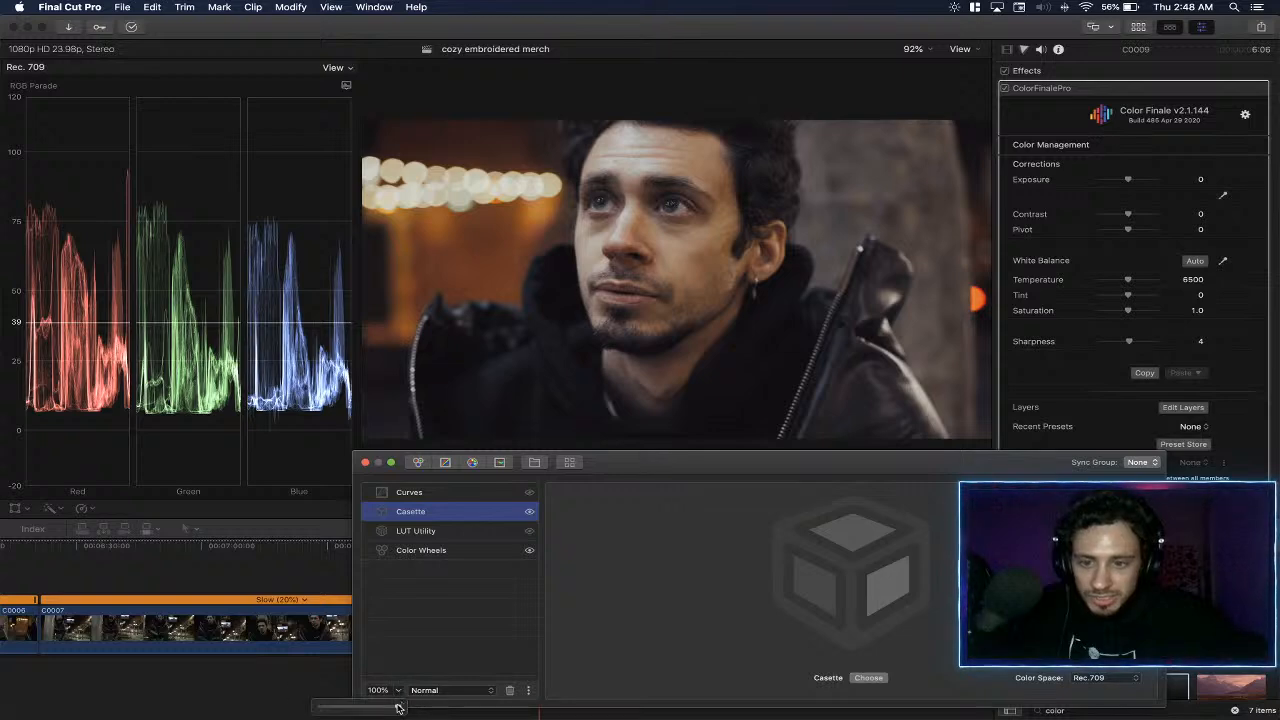
drag(397, 708, 381, 711)
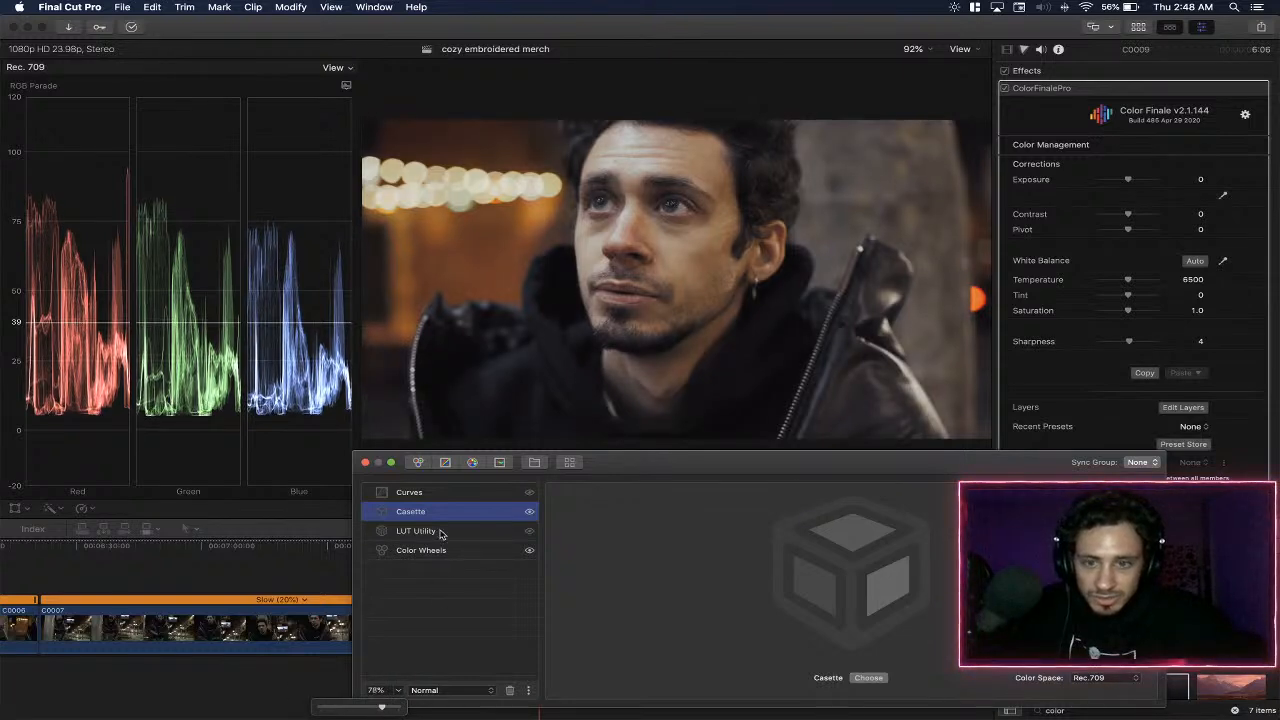
- Make the Curves layer above the Casette layer visible again
click(463, 498)
click(528, 495)
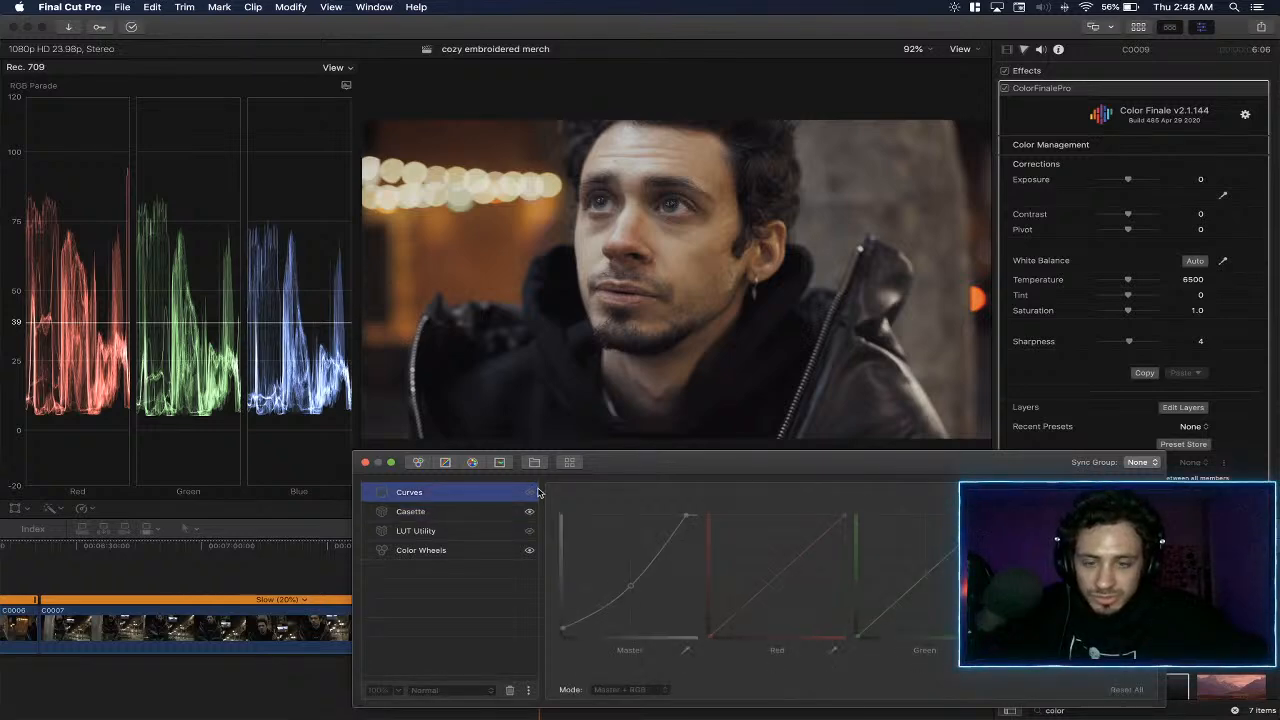
click(531, 496)
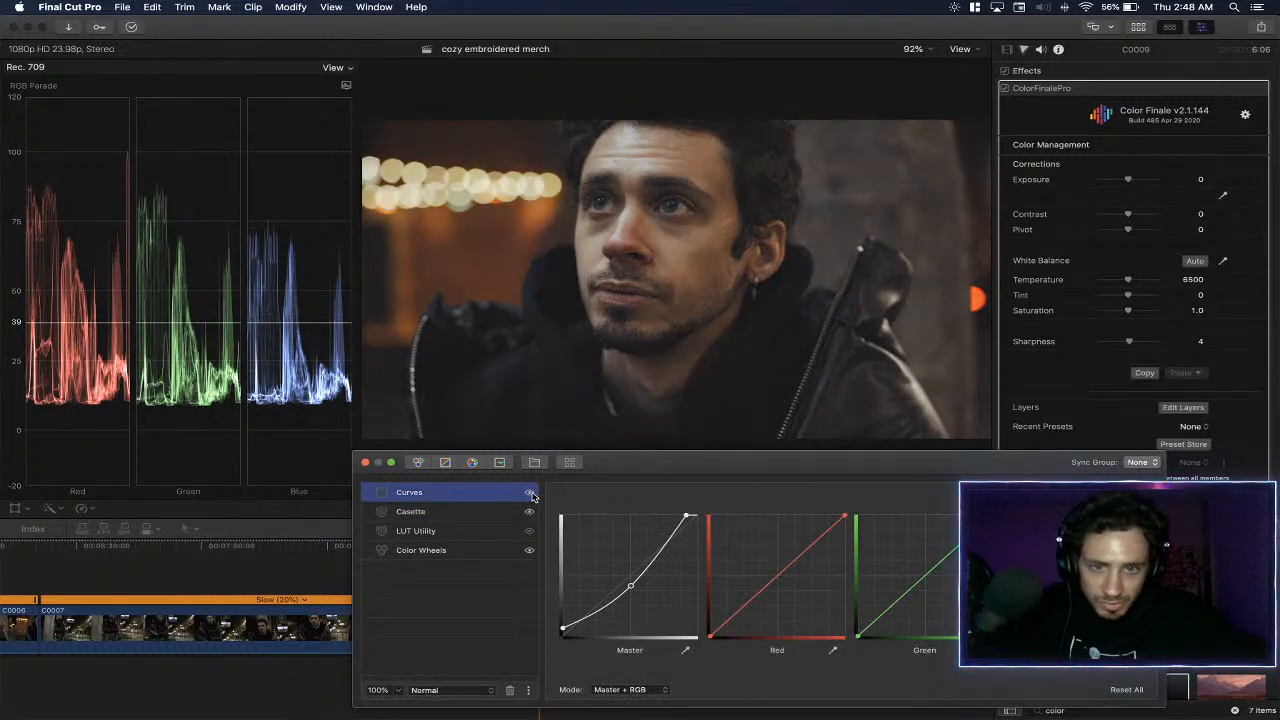
- Move the master curve's highlight point slightly inward and raise its midtone point slightly in the Curves layer
click(665, 545)
drag(665, 546, 667, 544)
key(super+z)
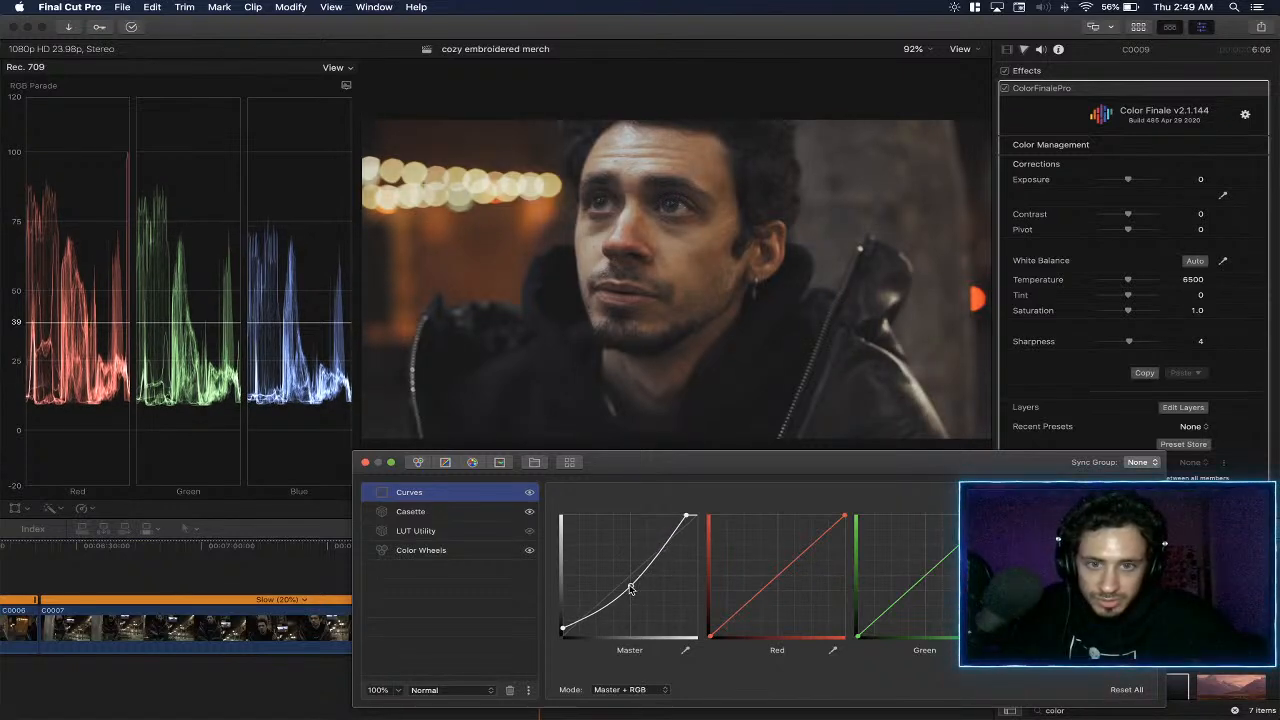
drag(688, 517, 683, 517)
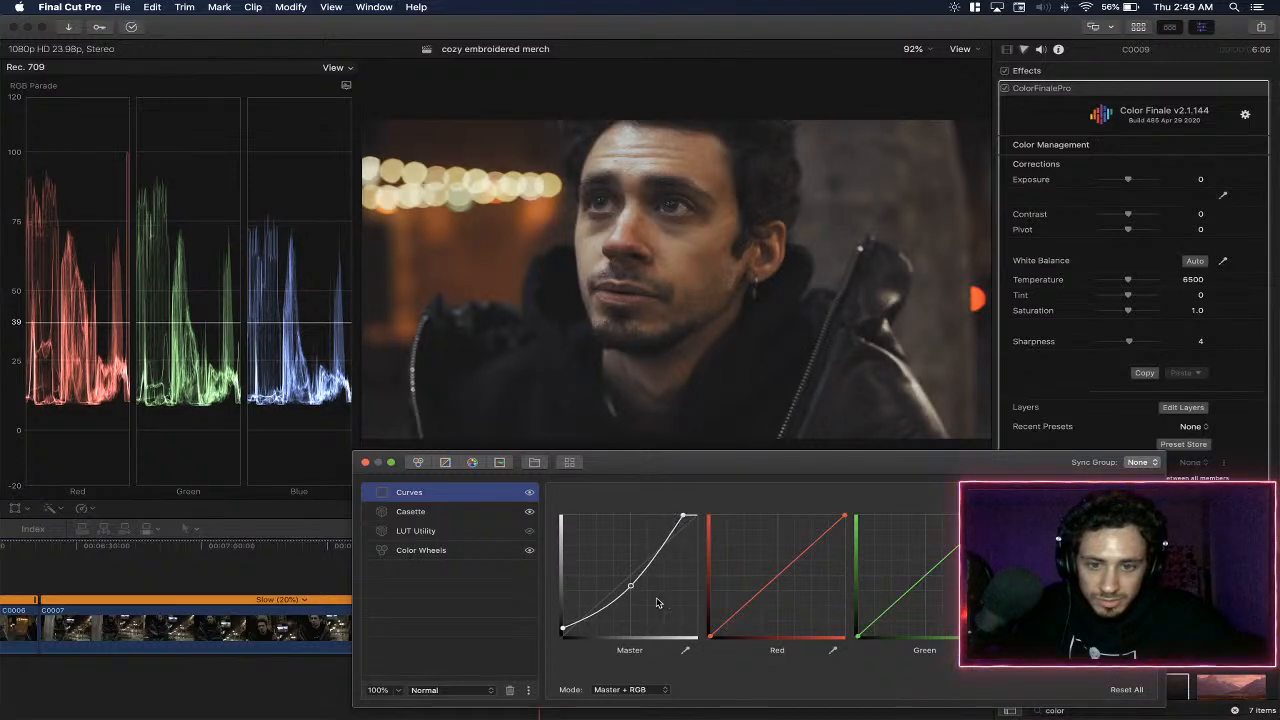
drag(631, 587, 631, 583)
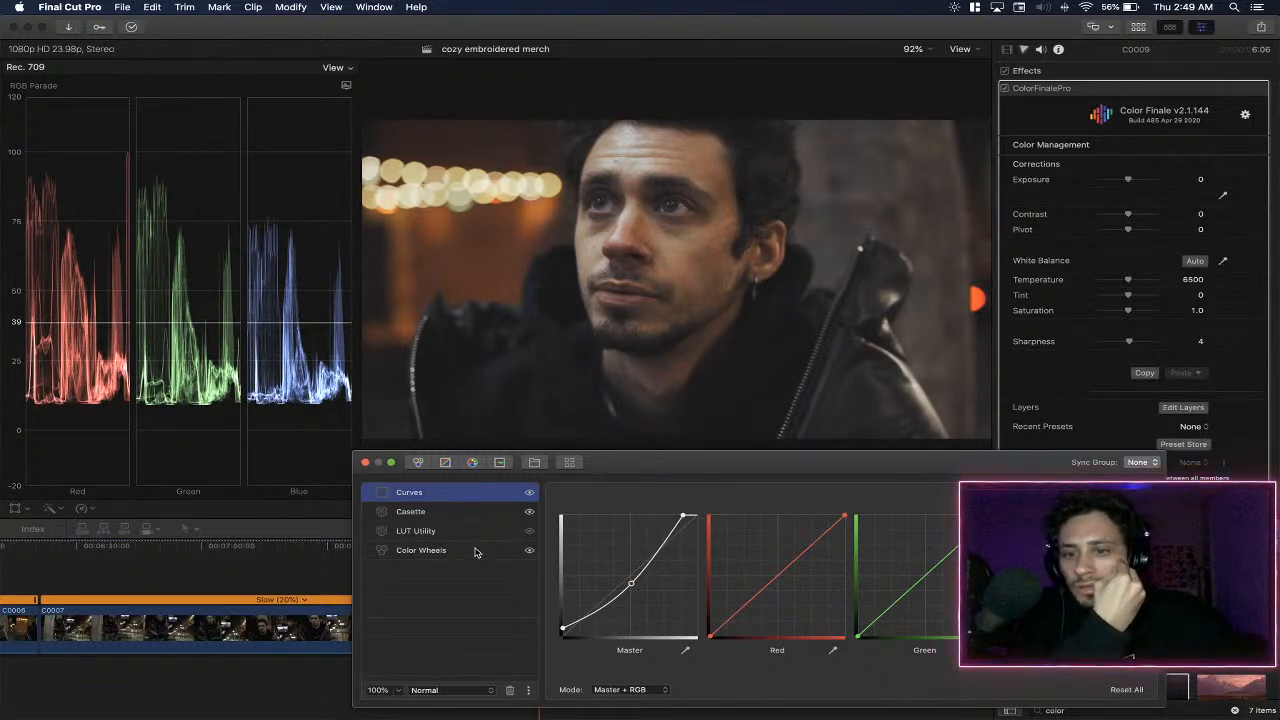
- Add a Color Wheels layer above Curves with Gamma master at 0.08 and Lift master at -0.05, and compare the image with and without it
click(418, 462)
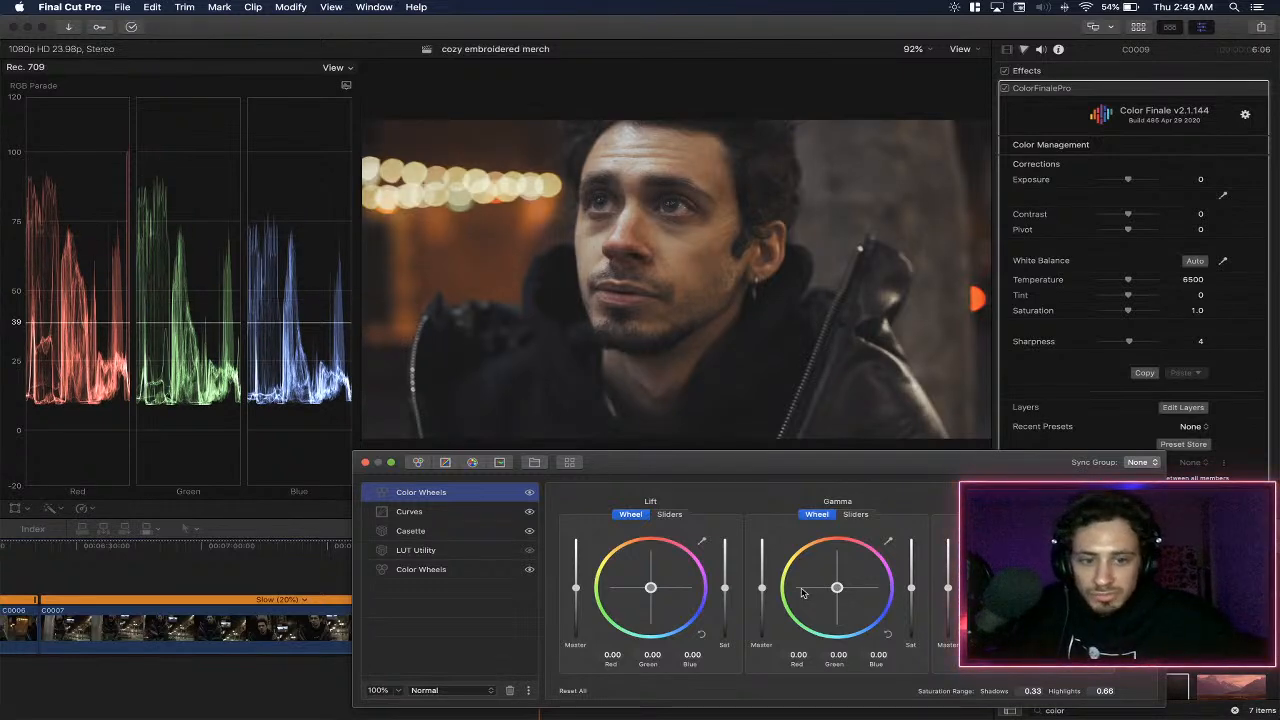
drag(762, 591, 762, 587)
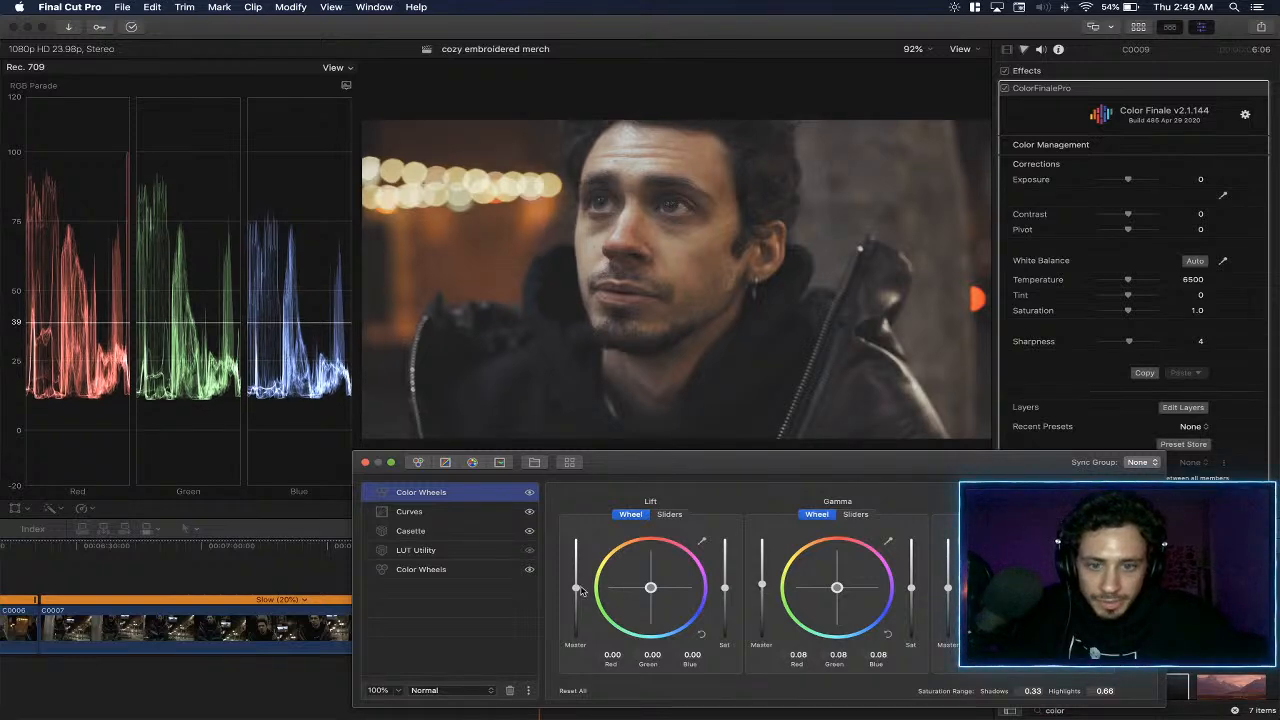
drag(575, 588, 576, 594)
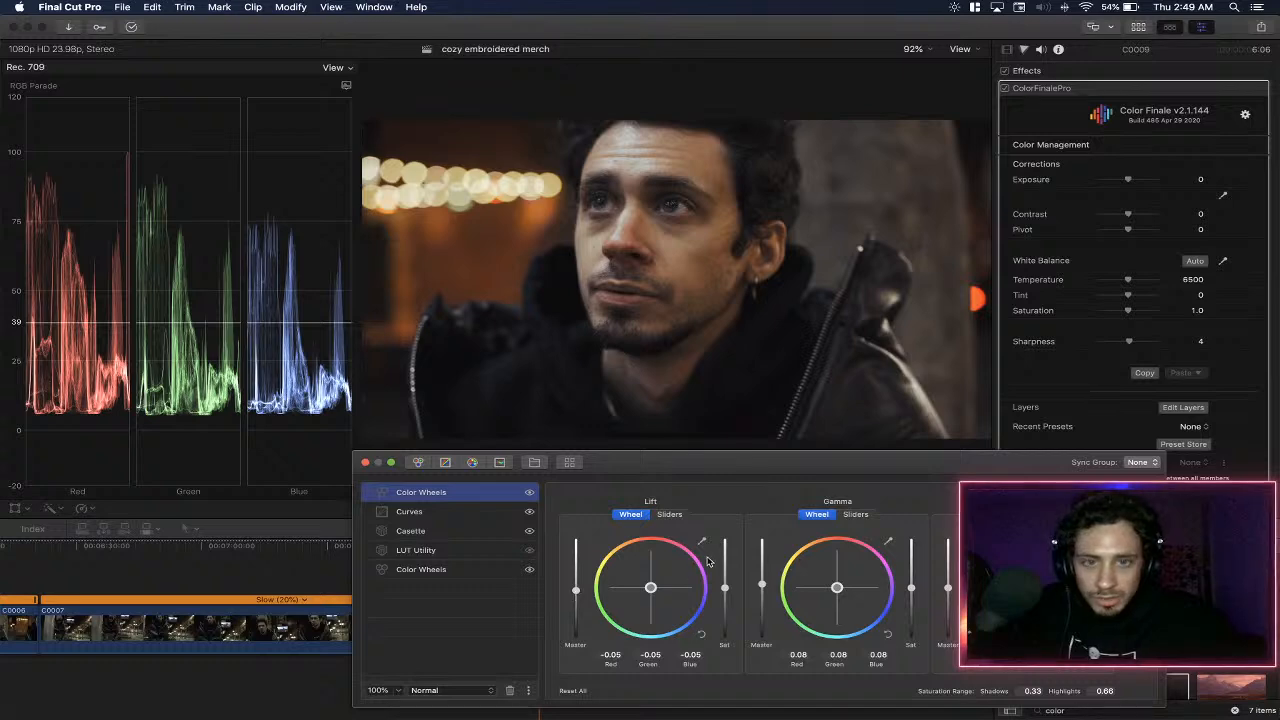
click(530, 494)
click(530, 495)
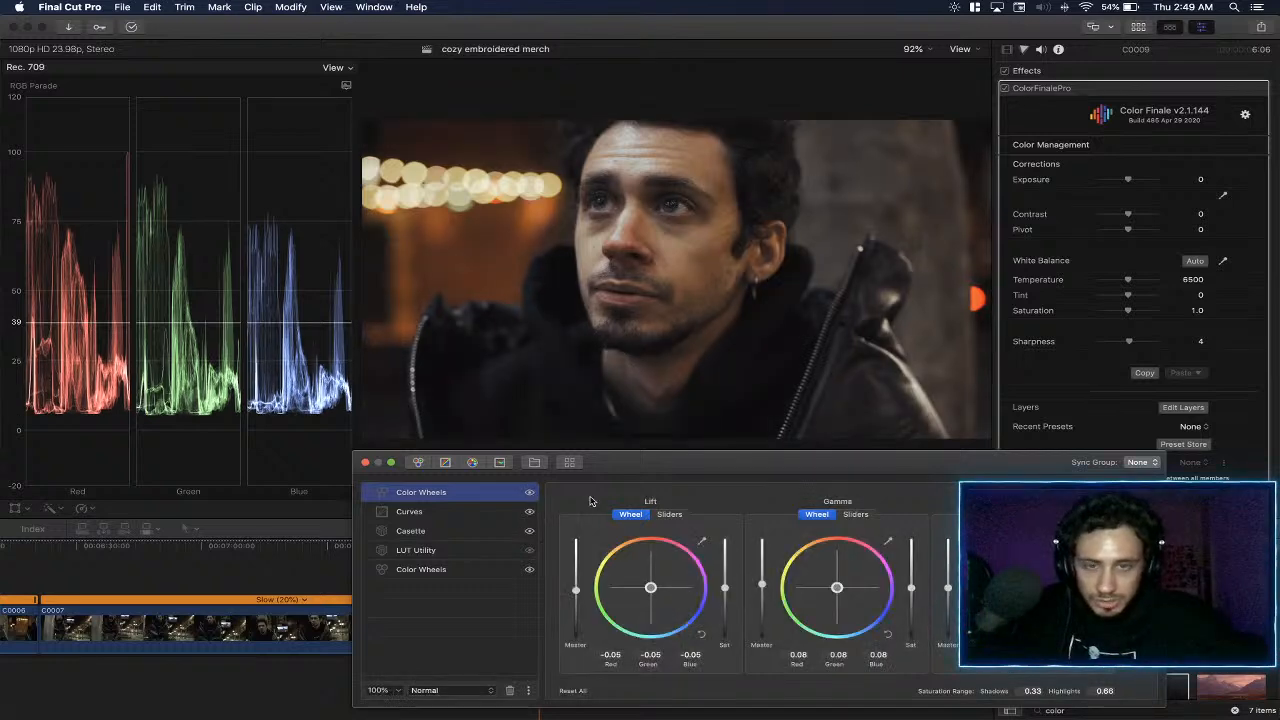
- Add an HSL Curves layer, sample the man's eye color for Hue vs Luma and raise the blue range
click(502, 462)
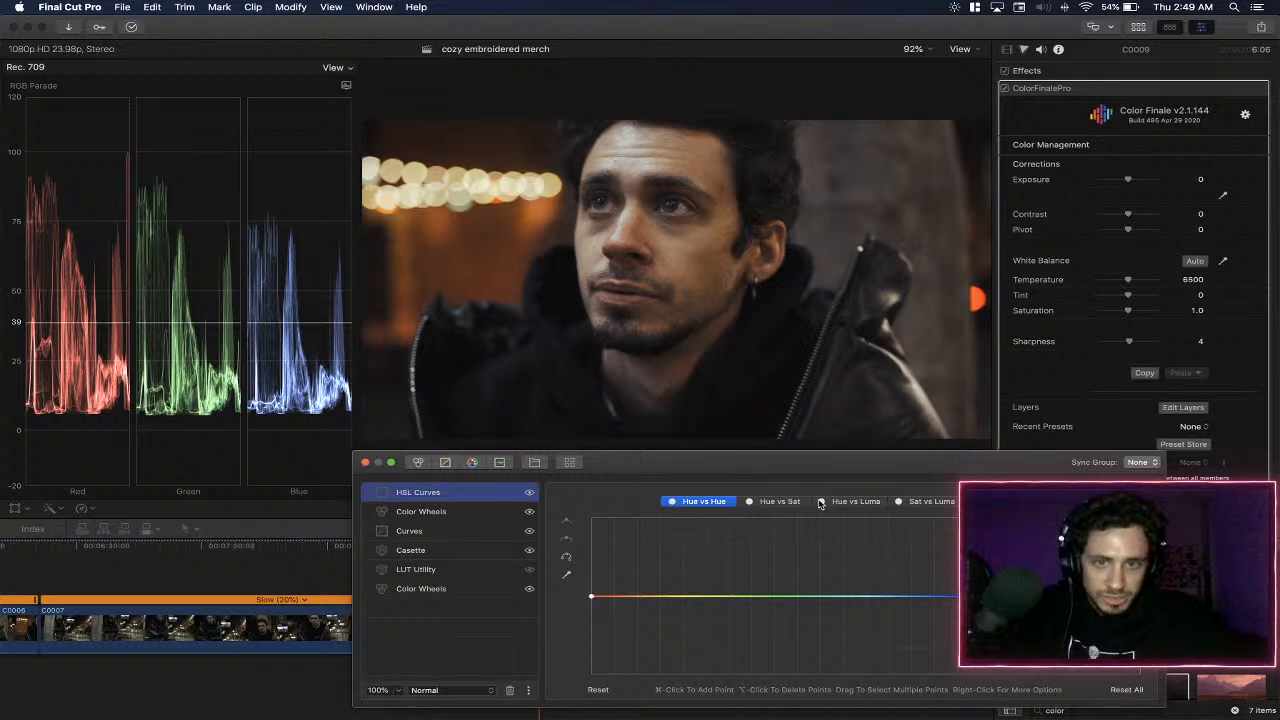
click(874, 506)
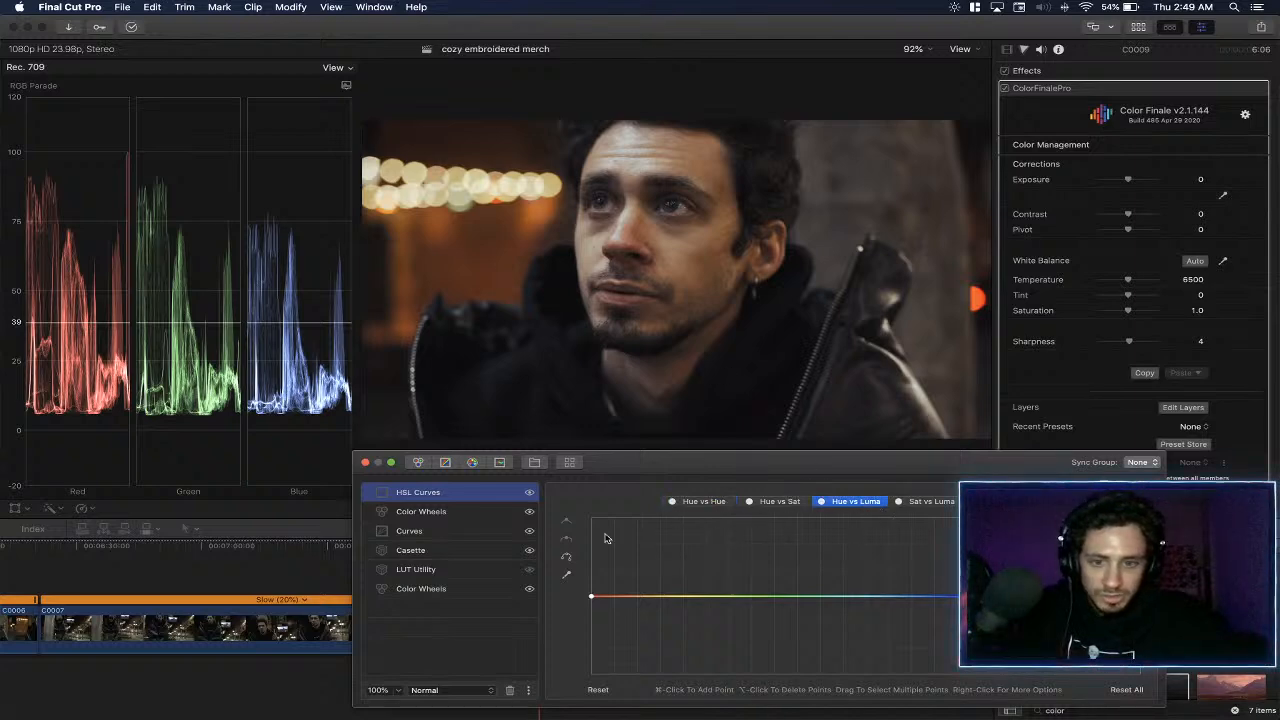
click(566, 574)
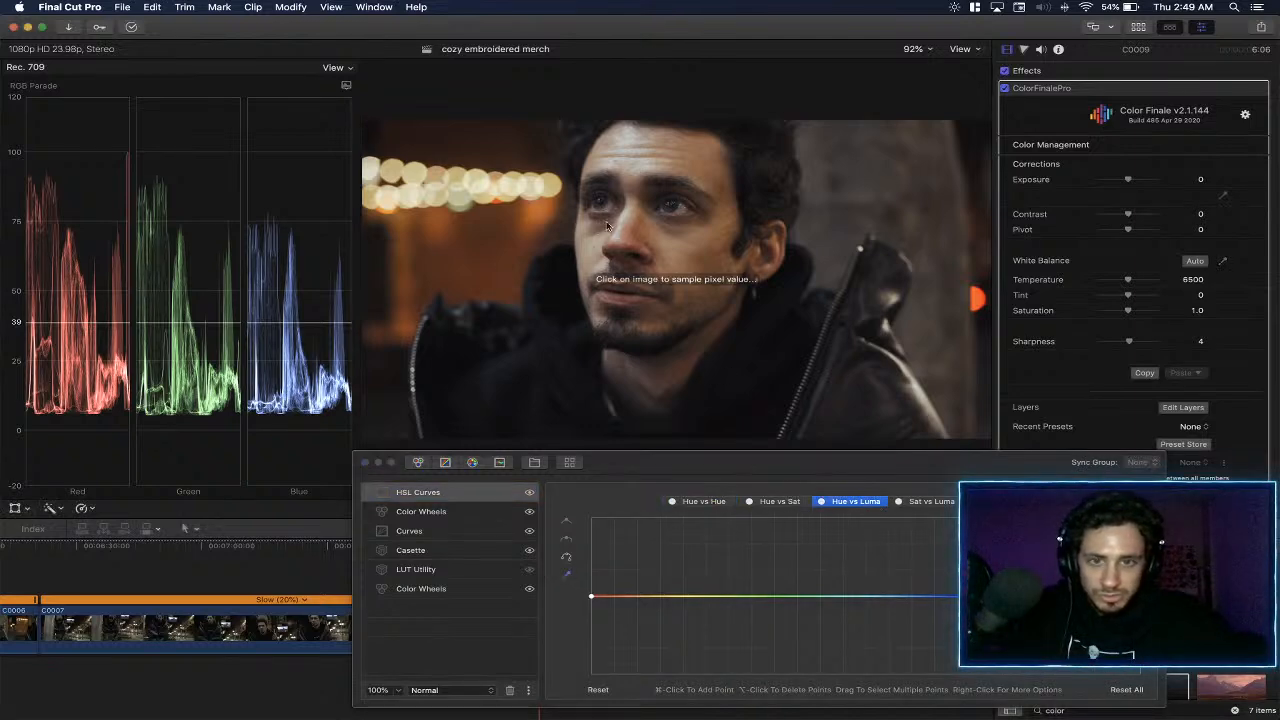
click(668, 210)
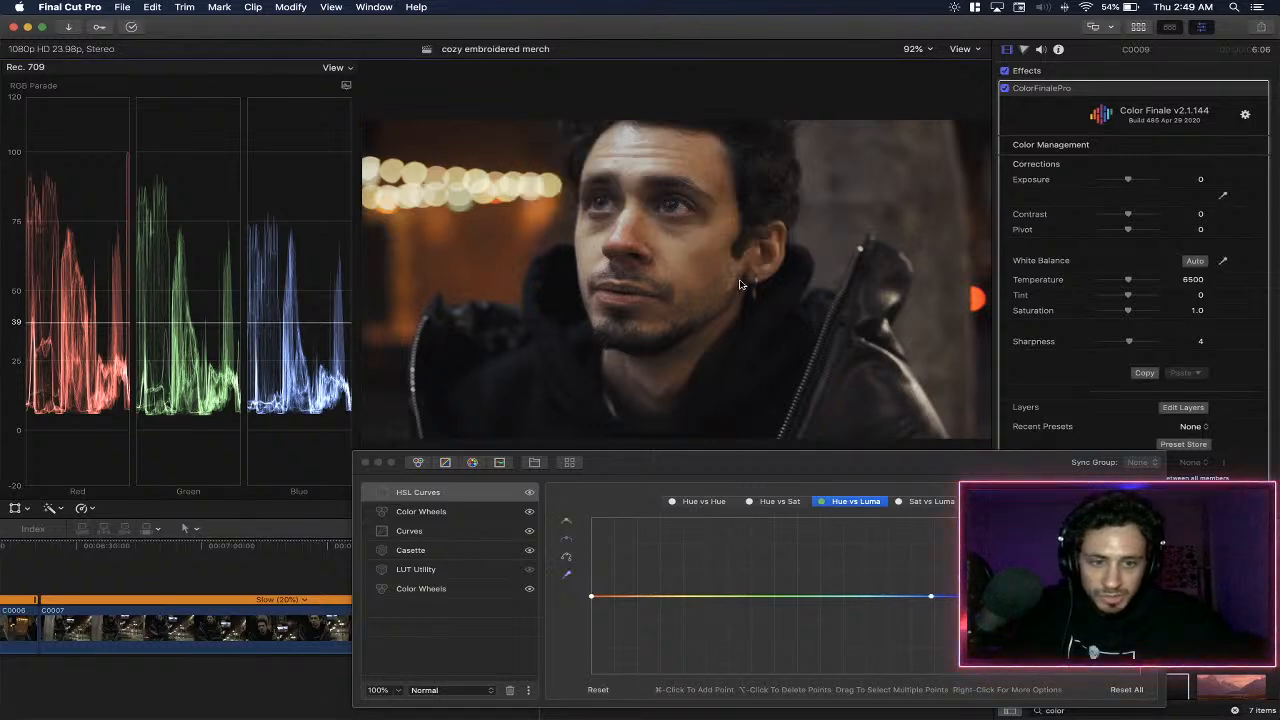
drag(976, 597, 976, 546)
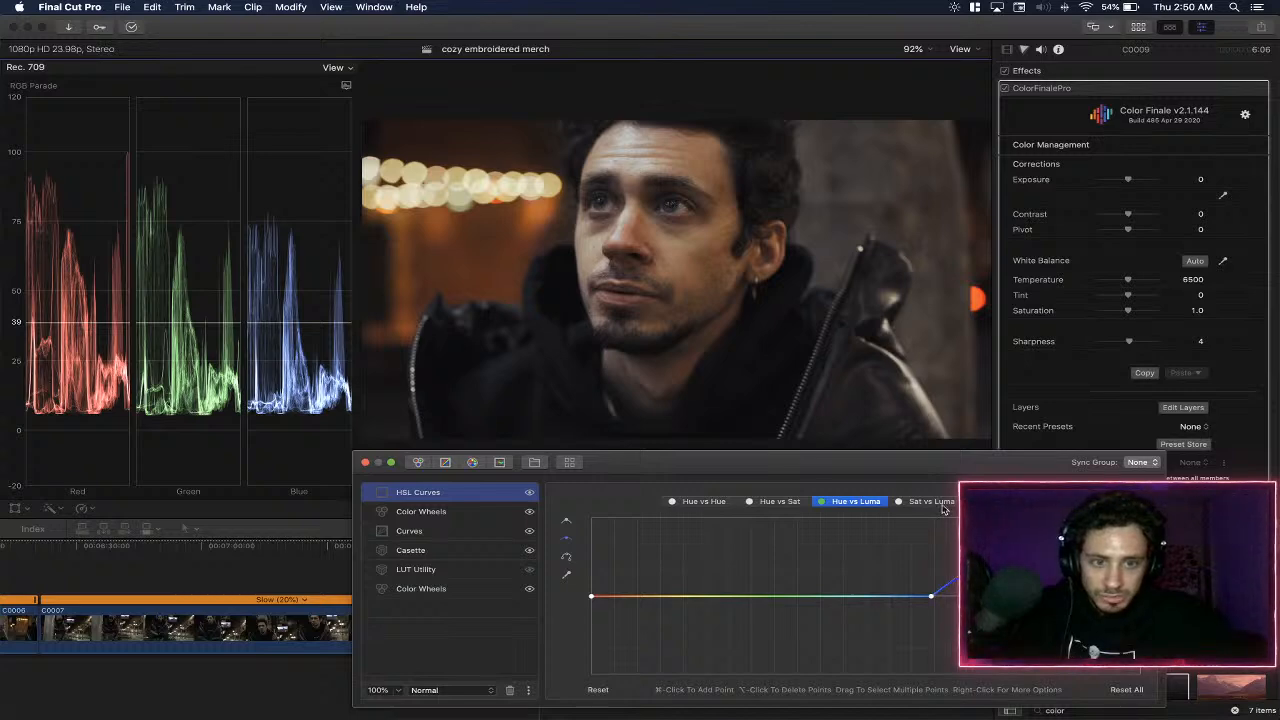
- Sample the man's eye color for the Hue vs Sat curve and strongly raise the blue range's saturation
click(930, 502)
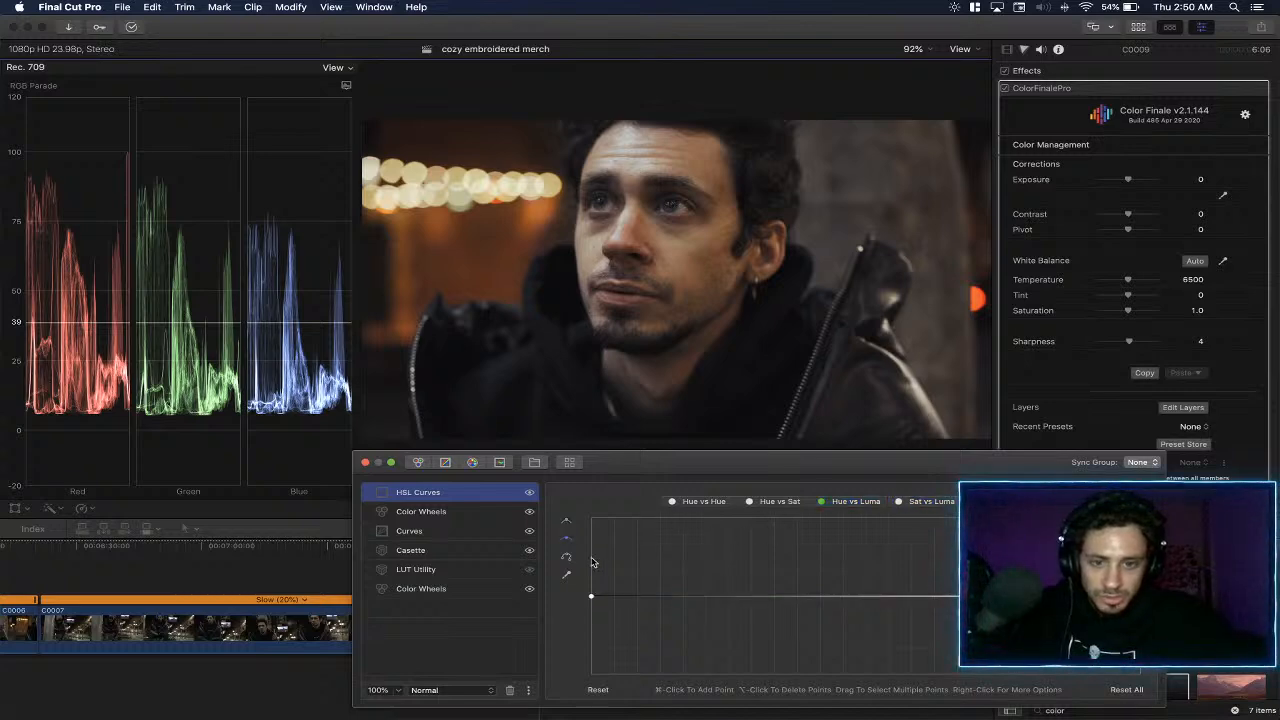
click(770, 502)
click(567, 574)
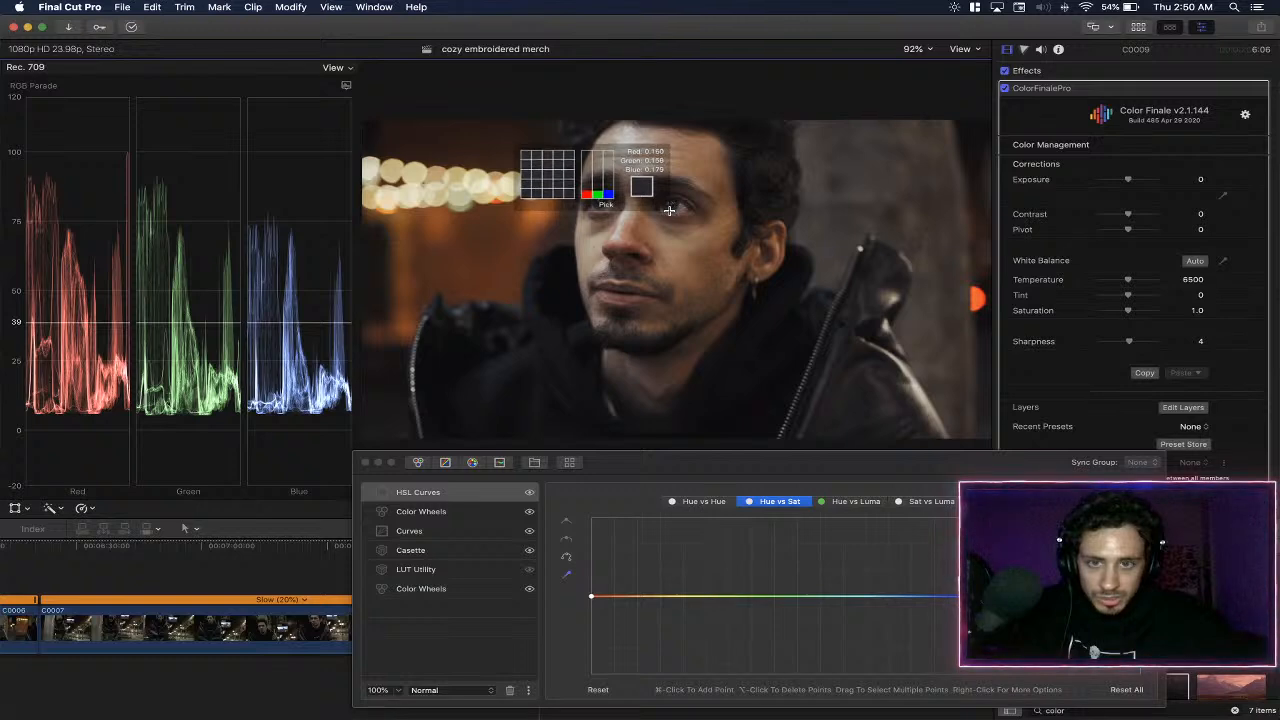
click(669, 209)
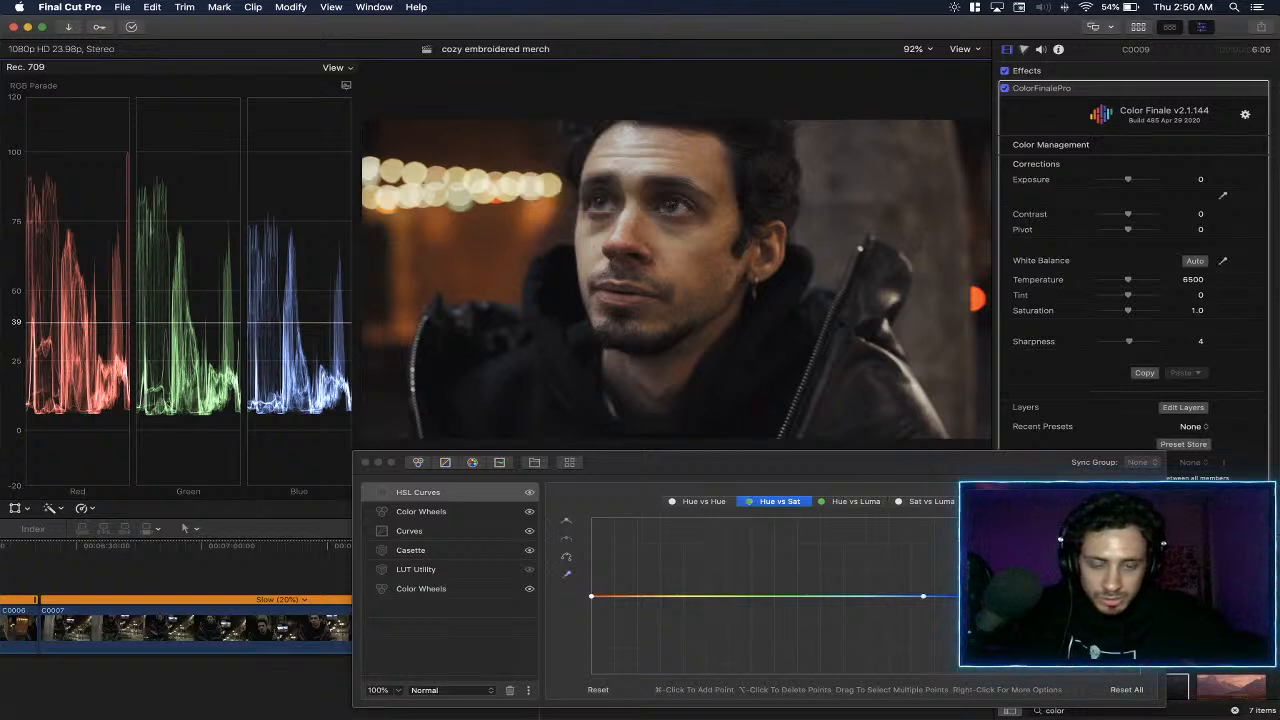
drag(953, 596, 953, 510)
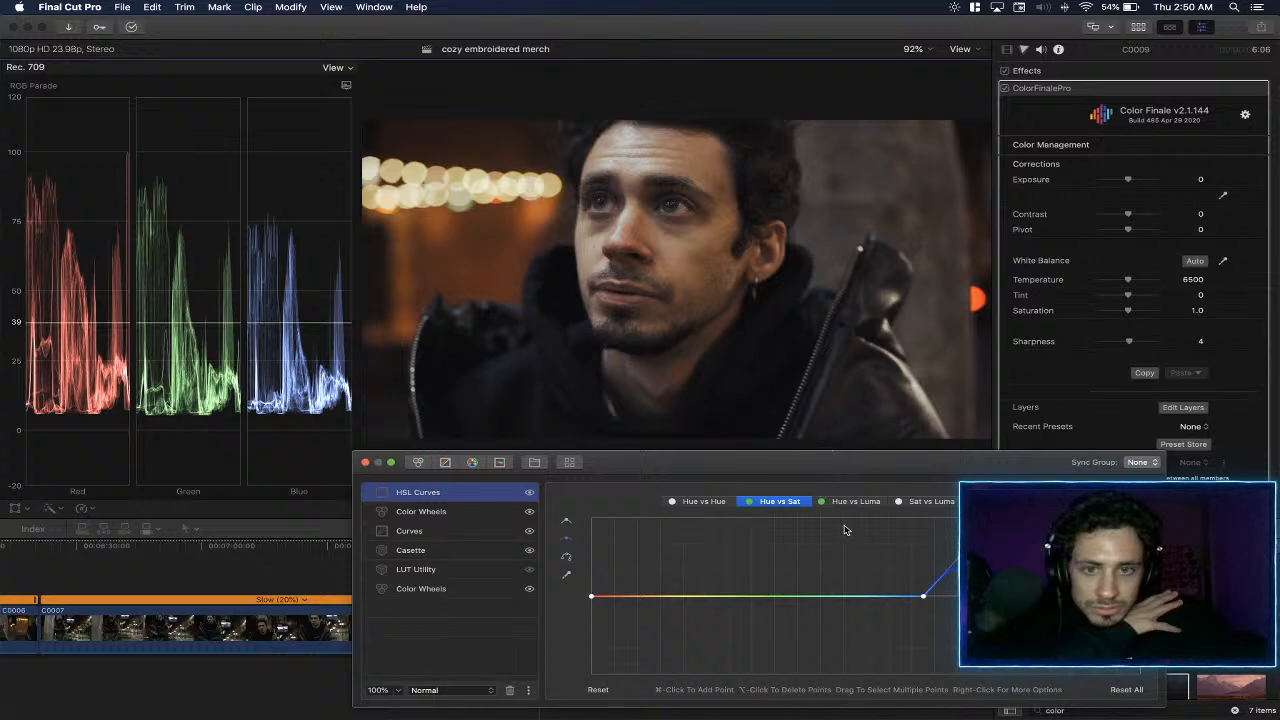
- Sample the skin tone on the man's nose for the Hue vs Hue curve and try lowering its orange point slightly
click(715, 501)
click(779, 501)
click(704, 501)
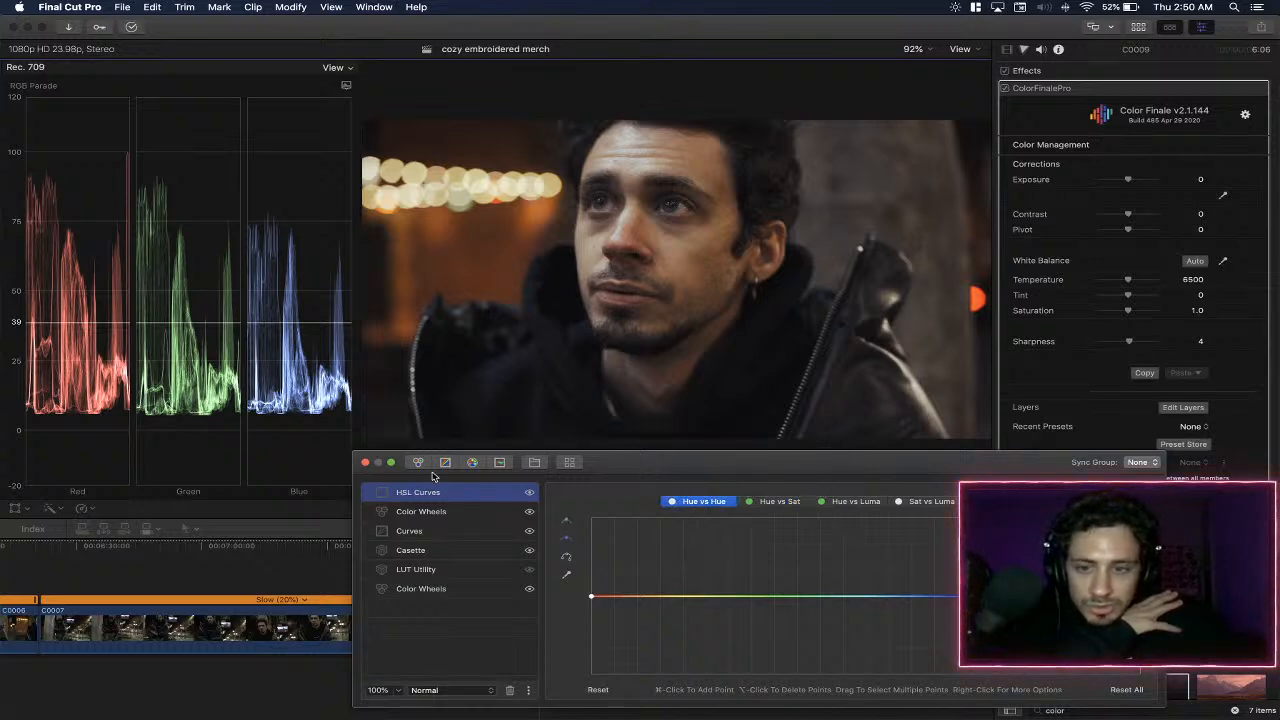
click(566, 574)
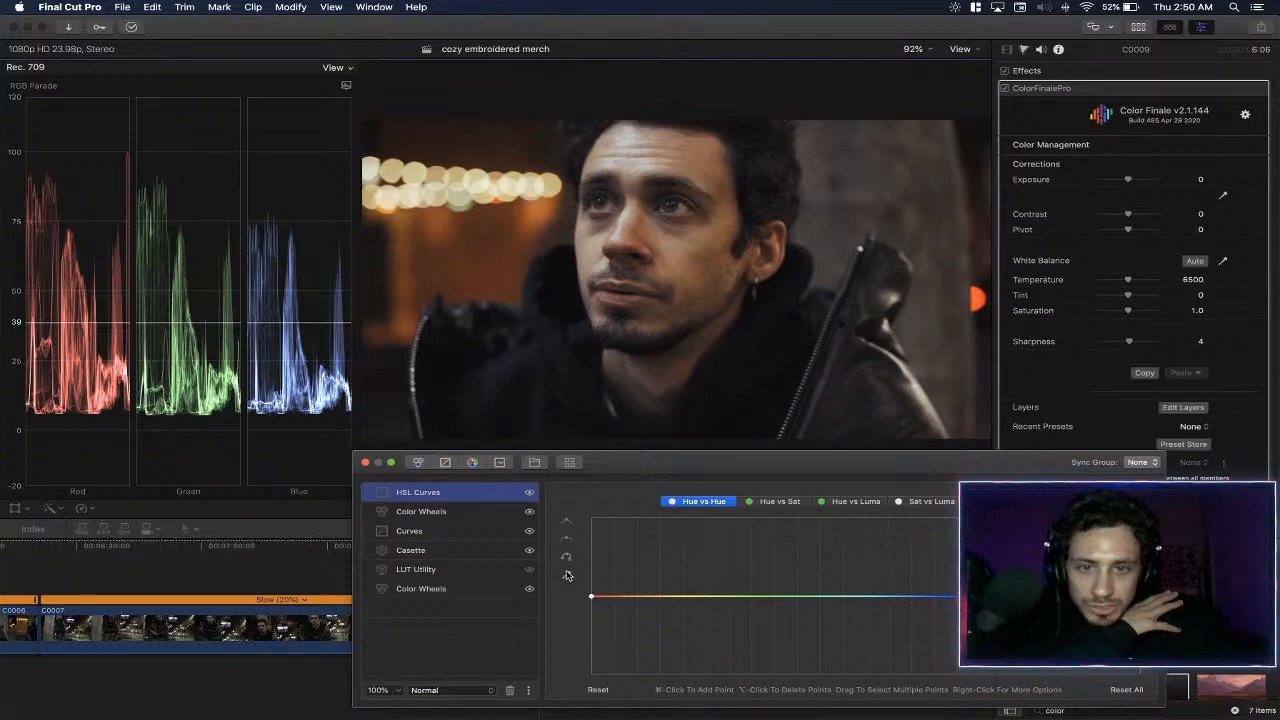
click(633, 240)
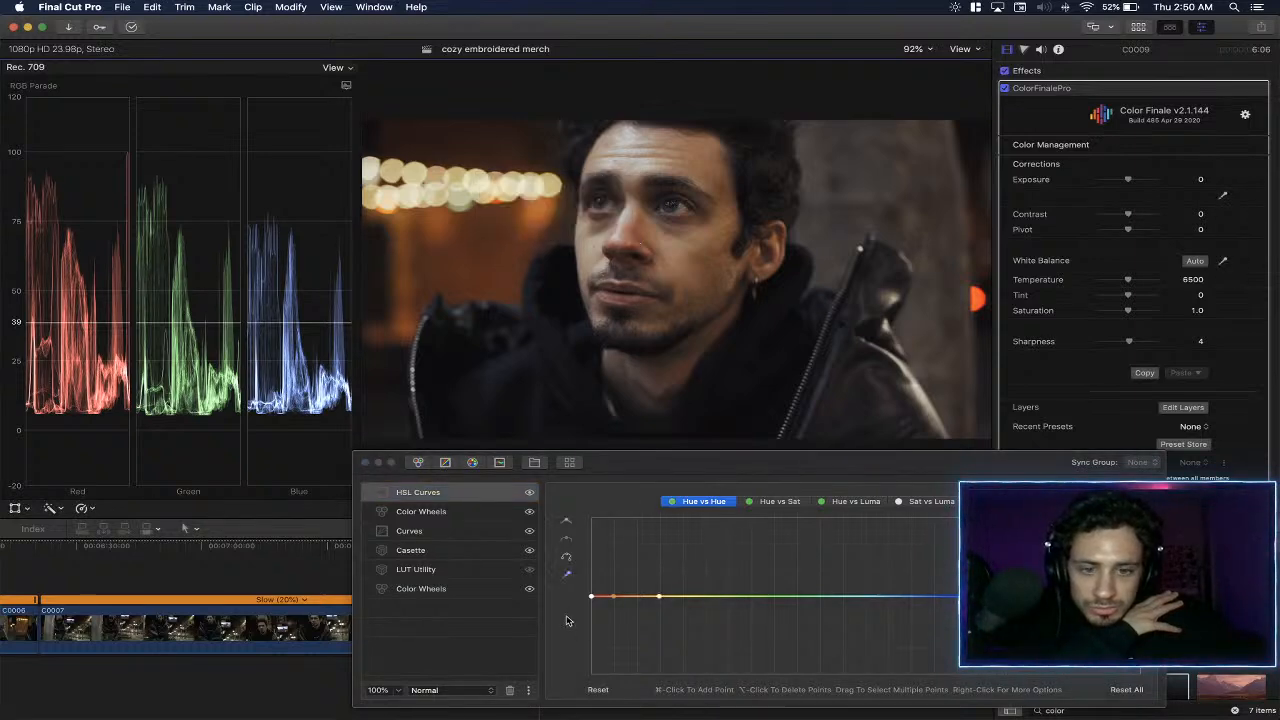
drag(613, 597, 613, 604)
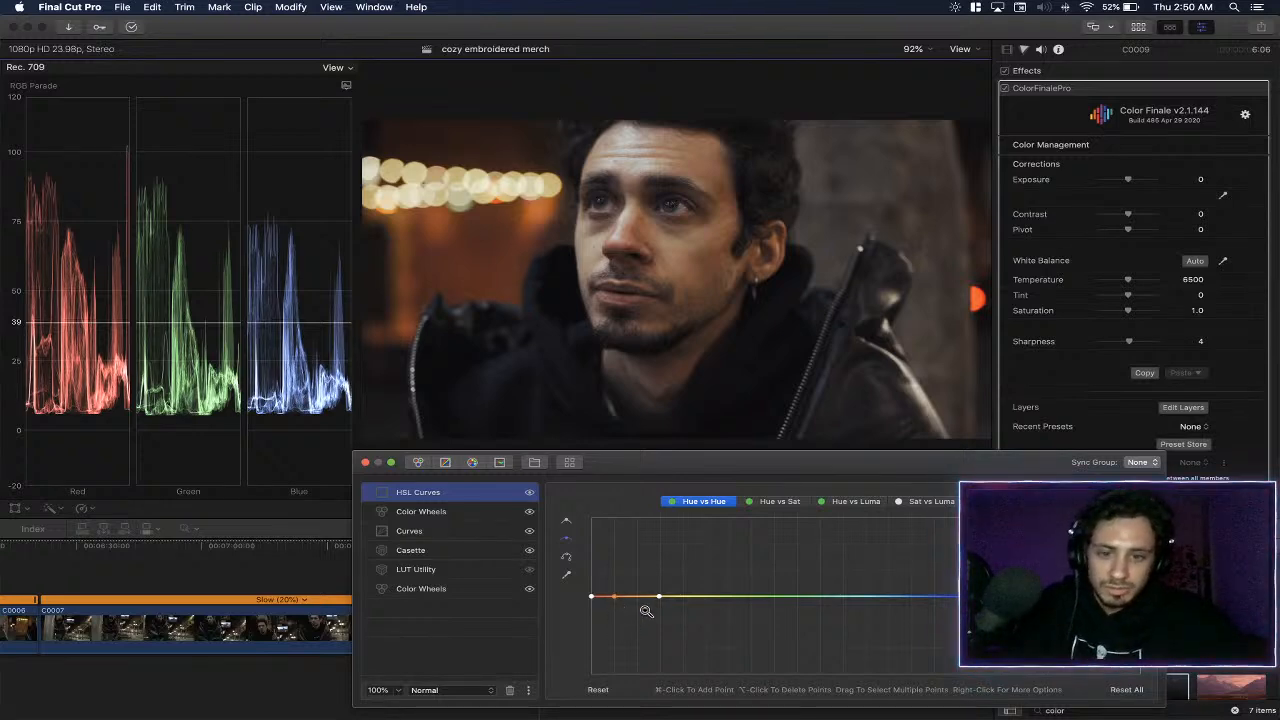
- Undo the hue shift and delete the sampled skin-tone points from the Hue vs Hue curve
key(super+z)
right_click(613, 597)
click(606, 580)
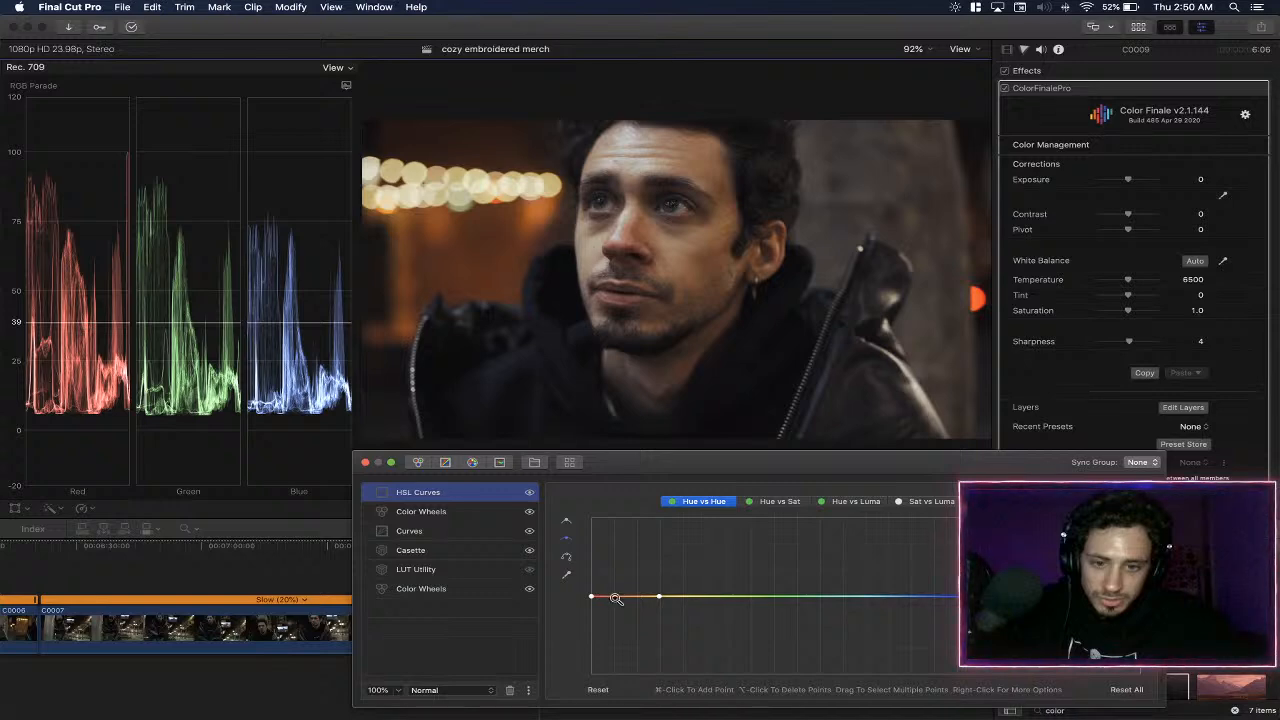
right_click(613, 597)
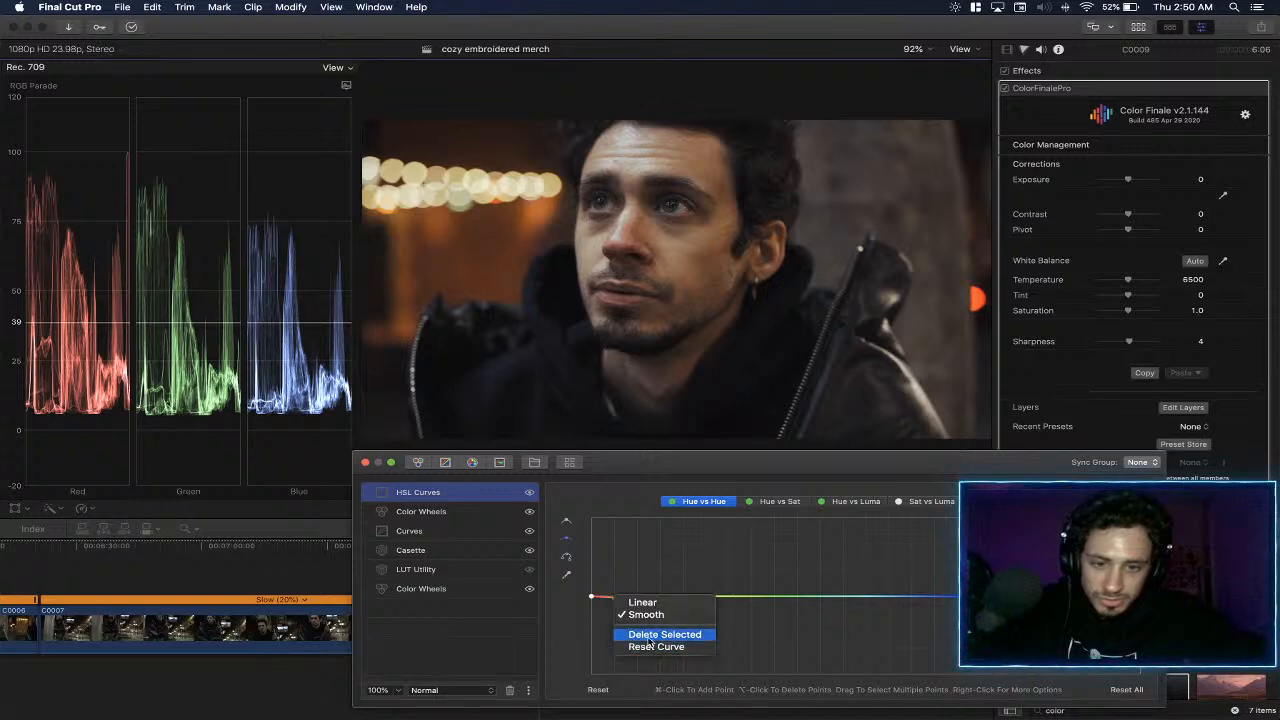
click(642, 602)
right_click(660, 598)
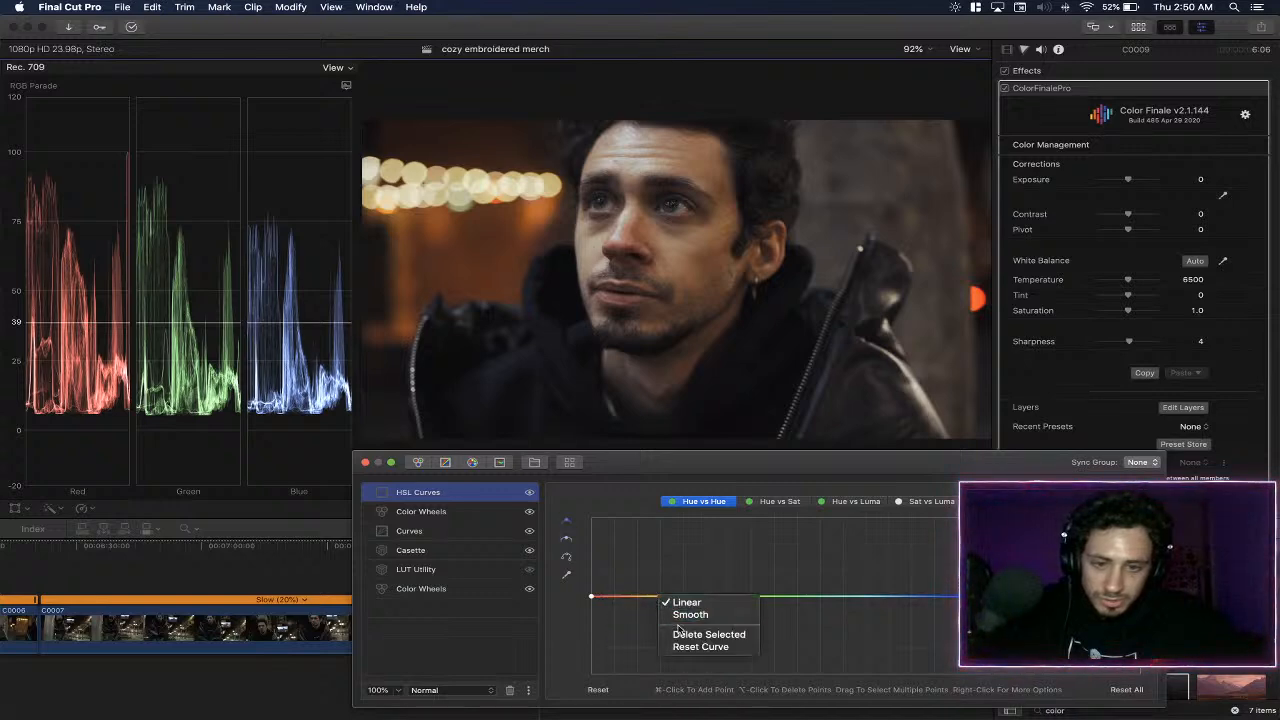
click(708, 634)
right_click(590, 598)
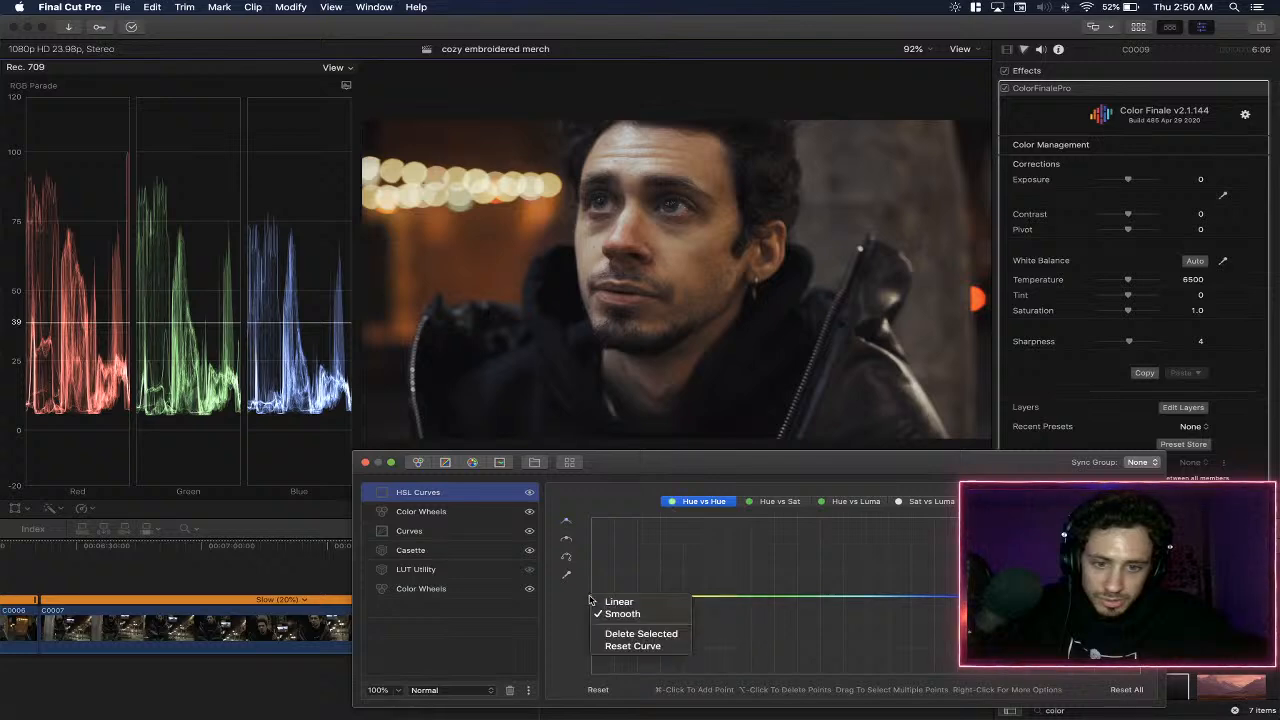
click(641, 634)
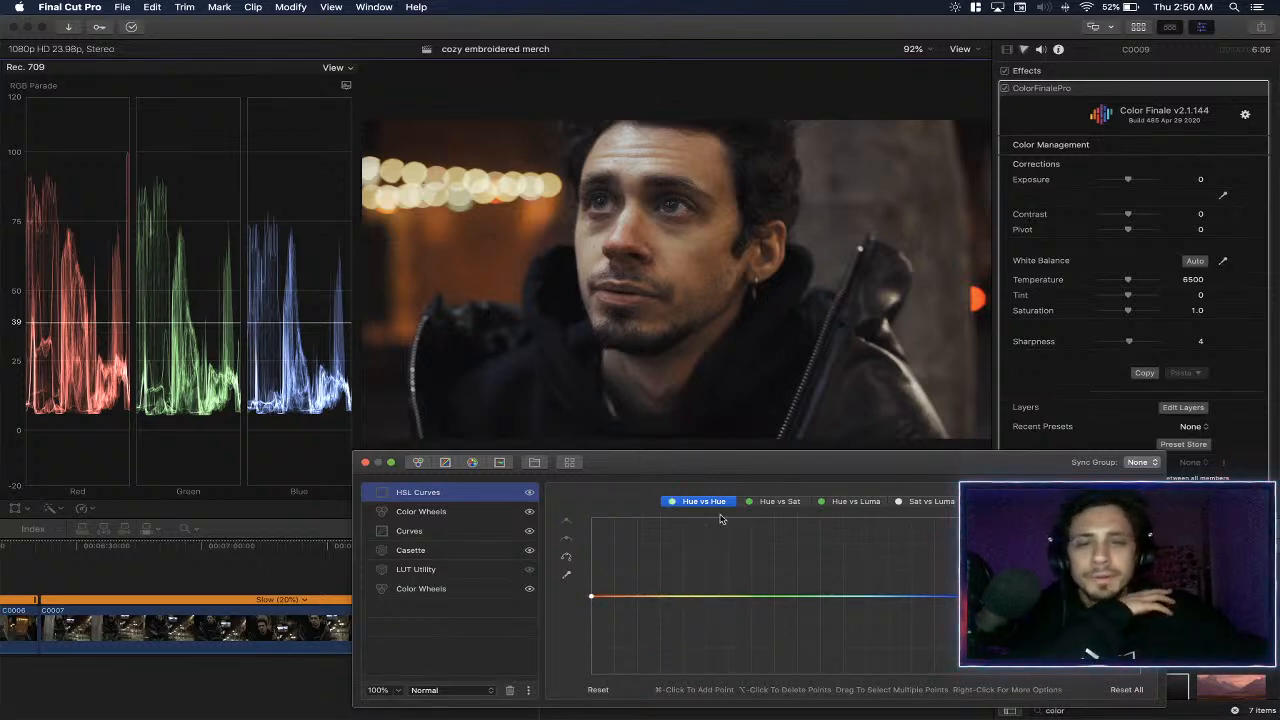
- Reshape the Curves layer's master curve by moving the highlight point to the far end, lowering it, and slightly lowering the midtone point
click(446, 514)
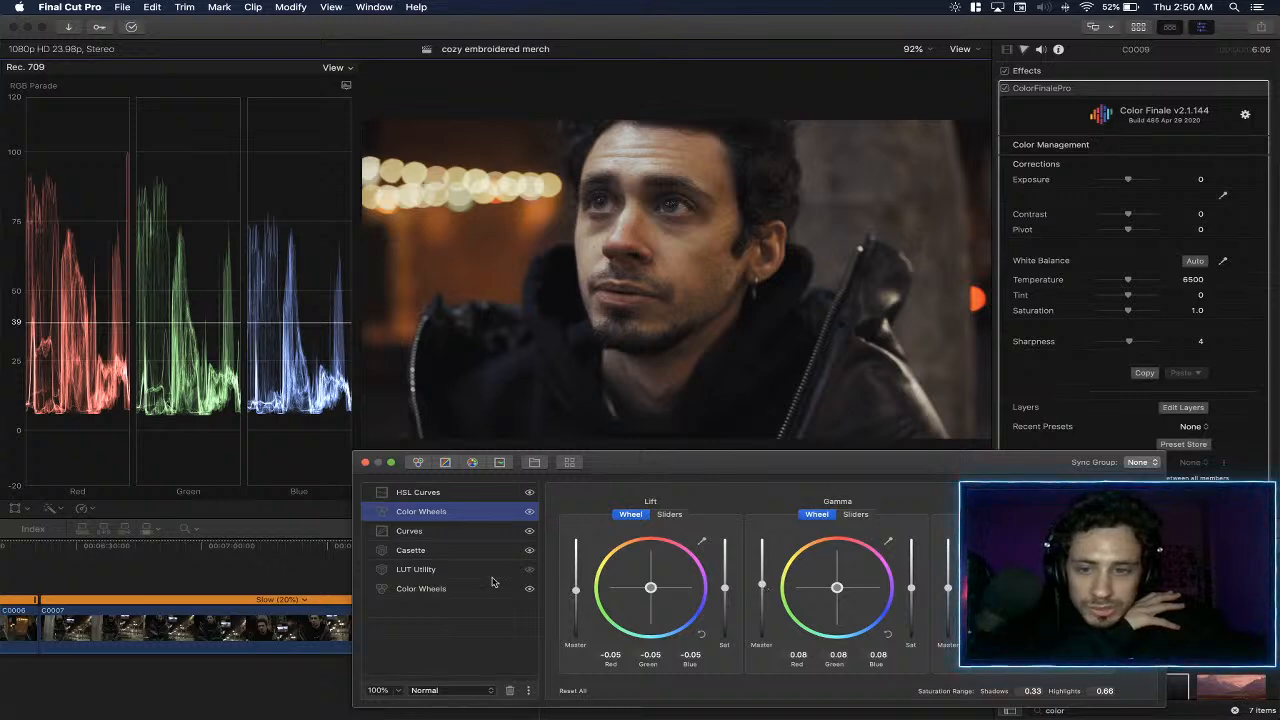
click(472, 533)
drag(682, 517, 755, 531)
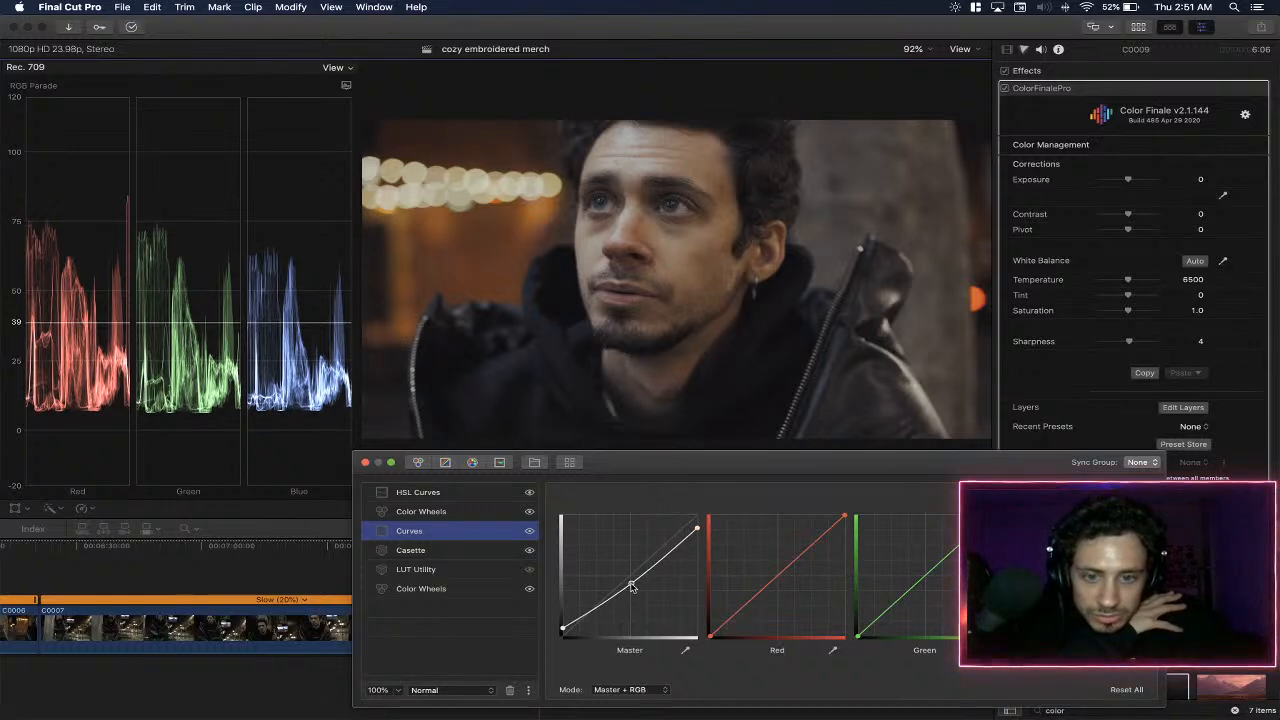
drag(631, 586, 630, 587)
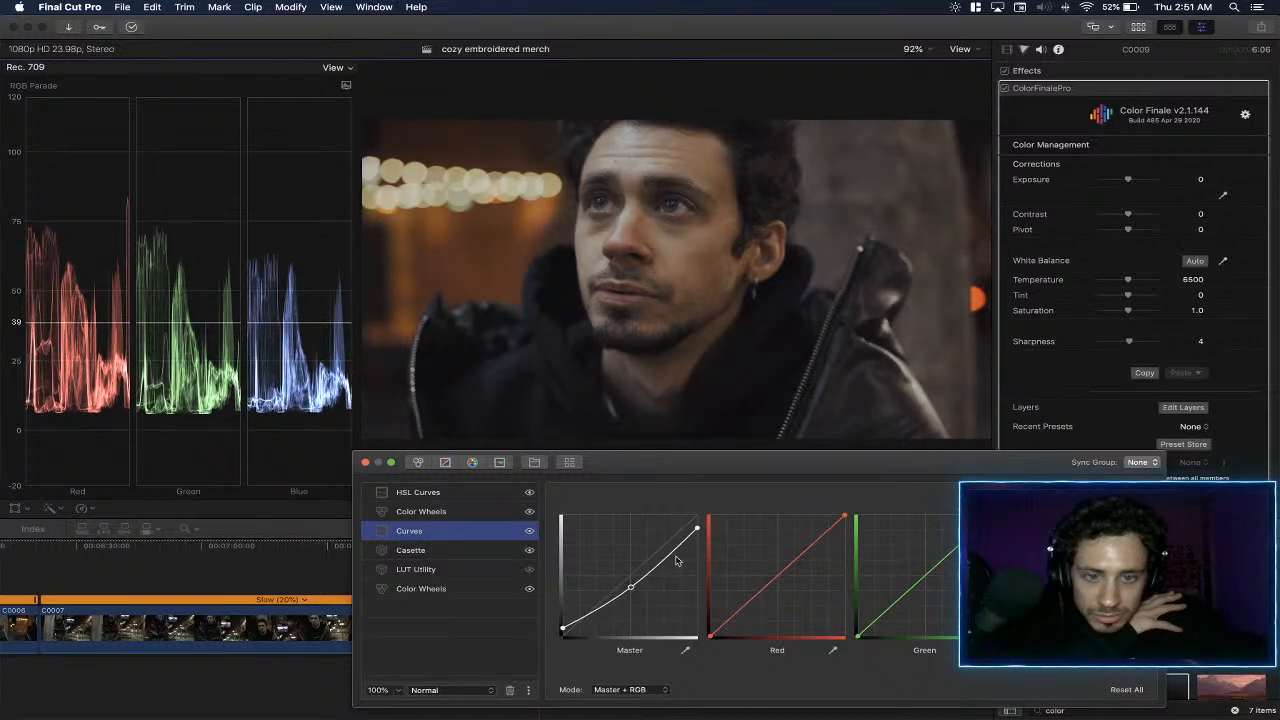
mouse_move(697, 527)
mouse_down()
mouse_move(711, 515)
mouse_move(721, 535)
mouse_up()
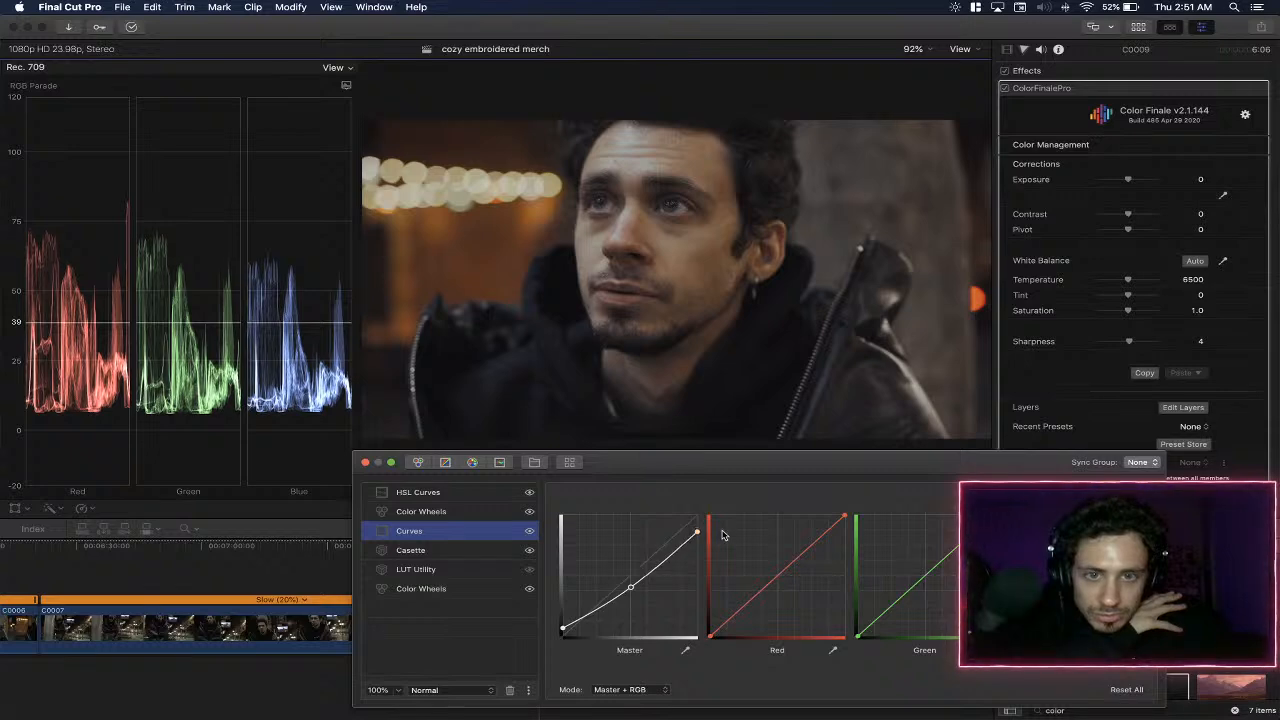
- Sample the skin just below the man's eye for the HSL Curves layer's Hue vs Hue curve and lower its orange point slightly
click(458, 517)
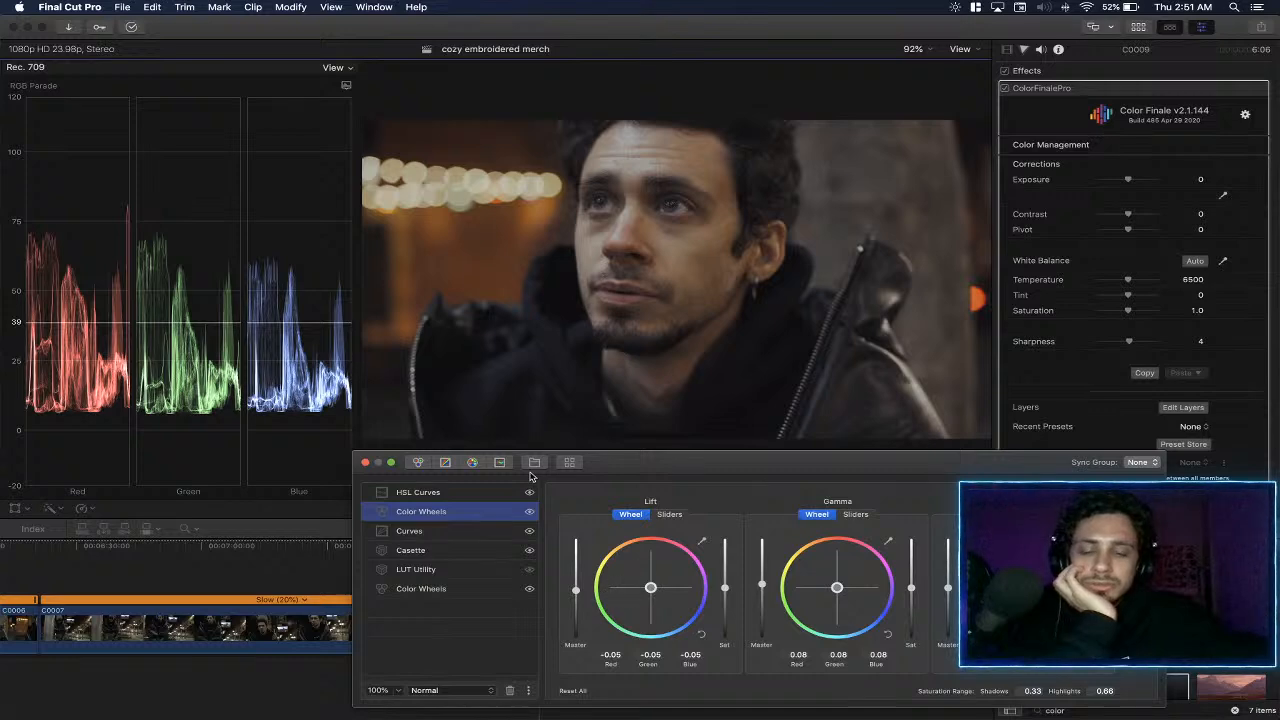
click(455, 497)
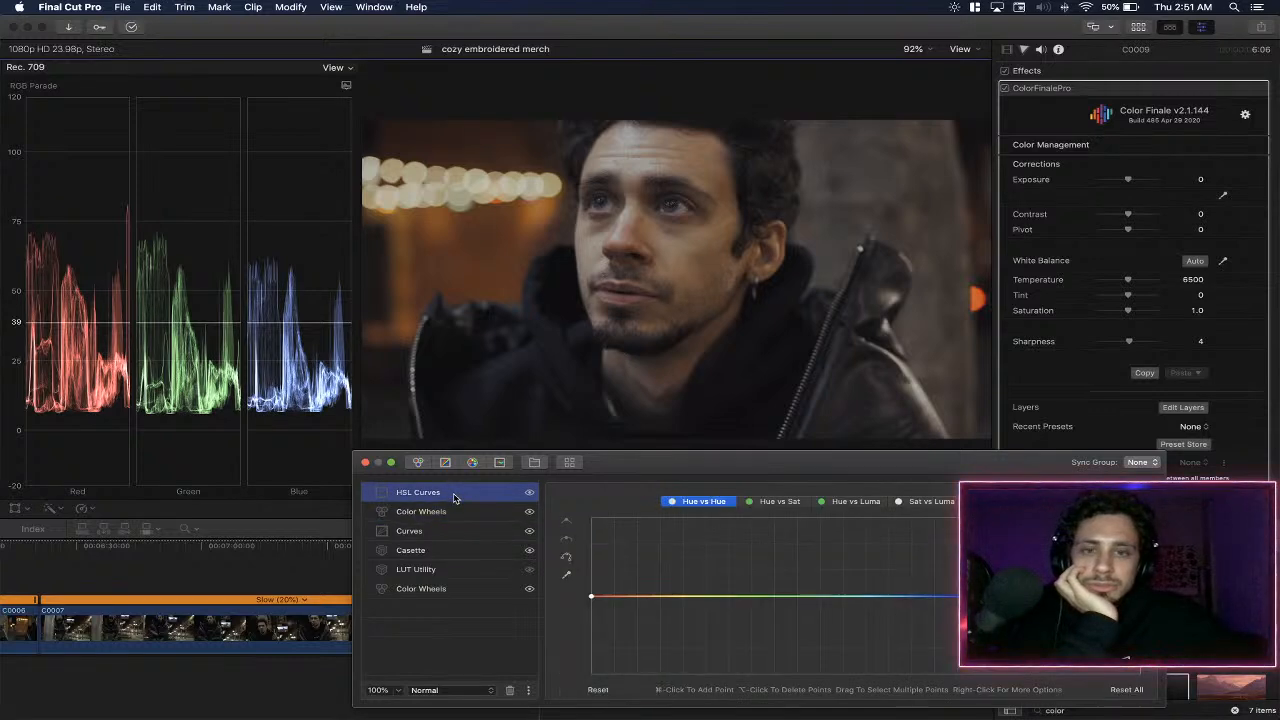
click(566, 574)
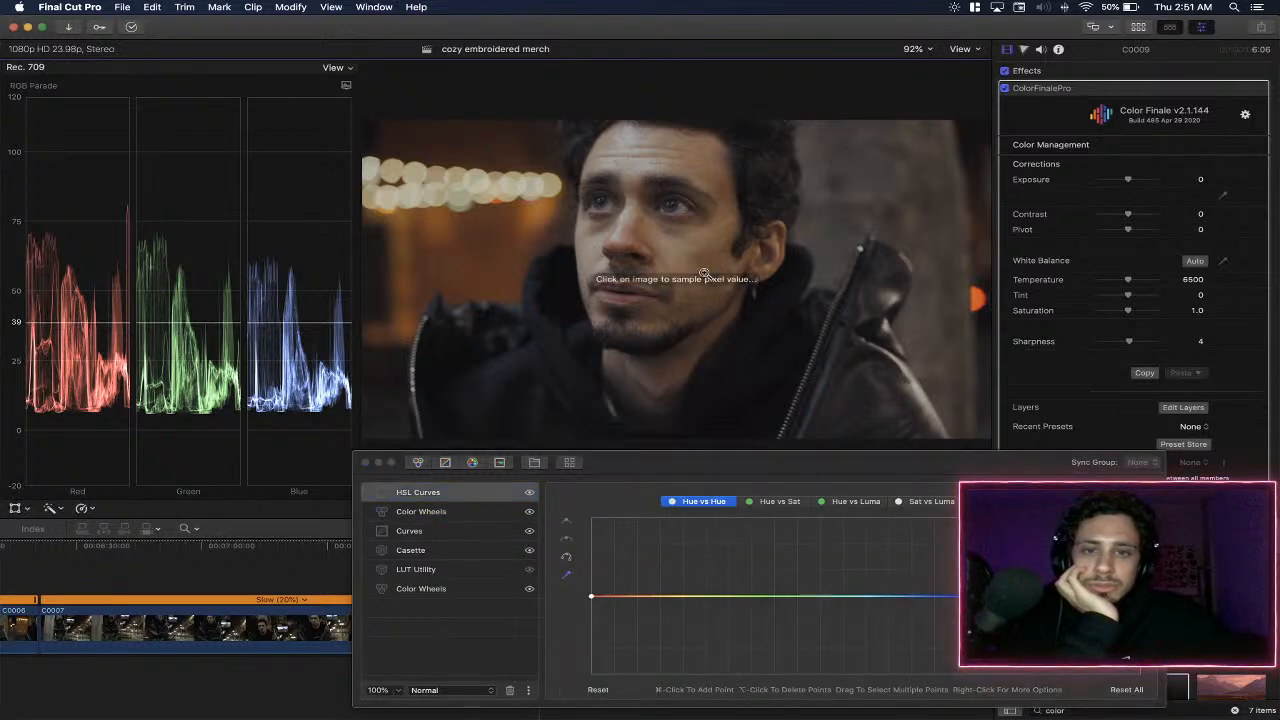
click(600, 212)
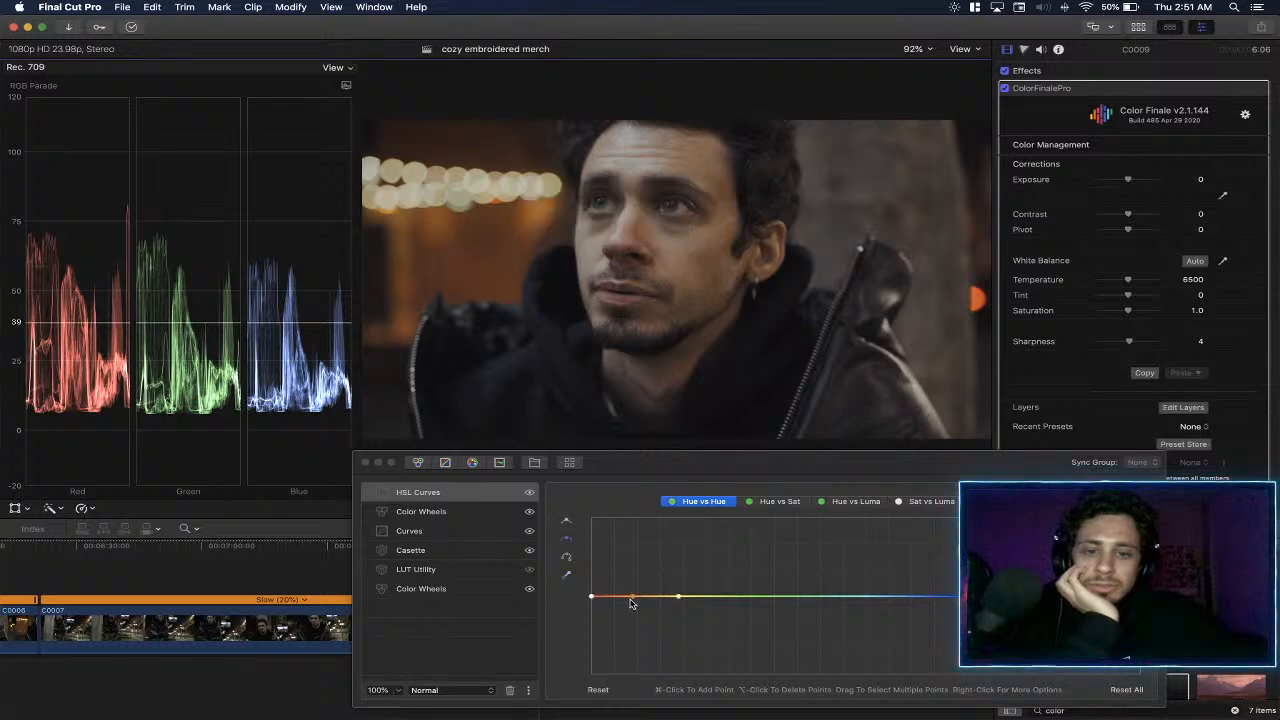
drag(632, 598, 632, 603)
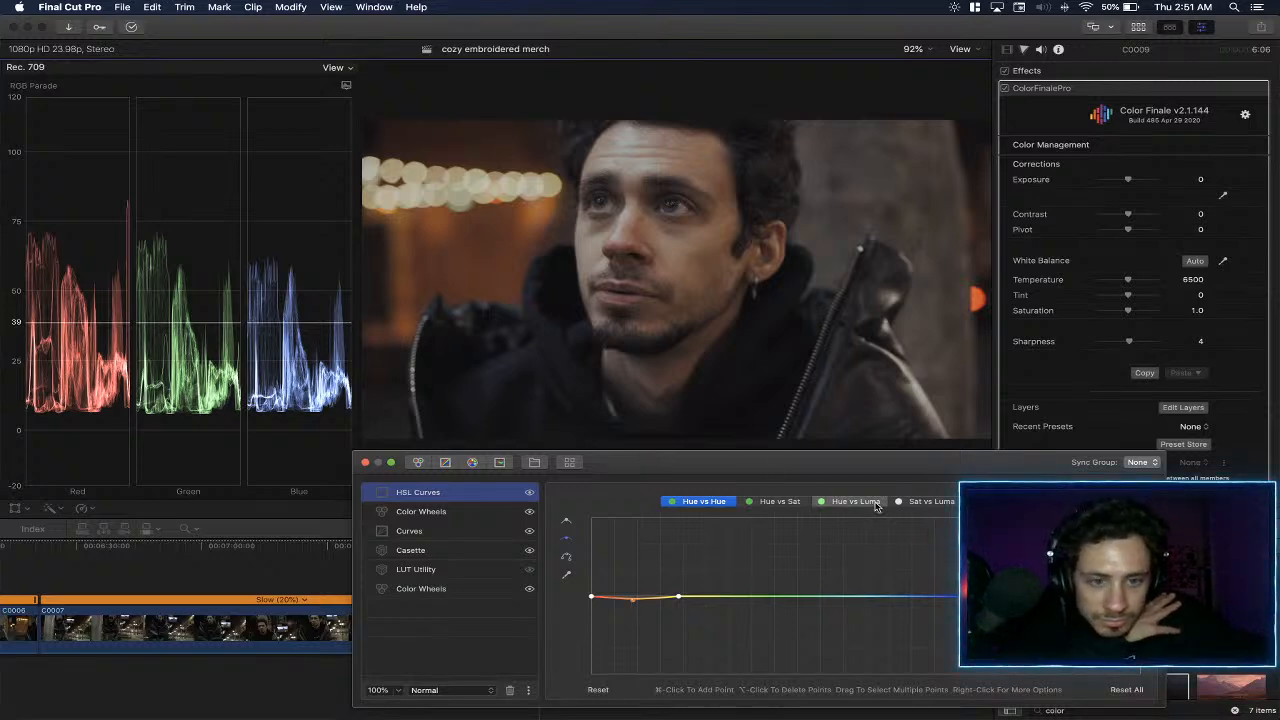
- Sample the man's eye for the HSL Curves layer's Hue vs Luma curve and raise its blue point
click(856, 501)
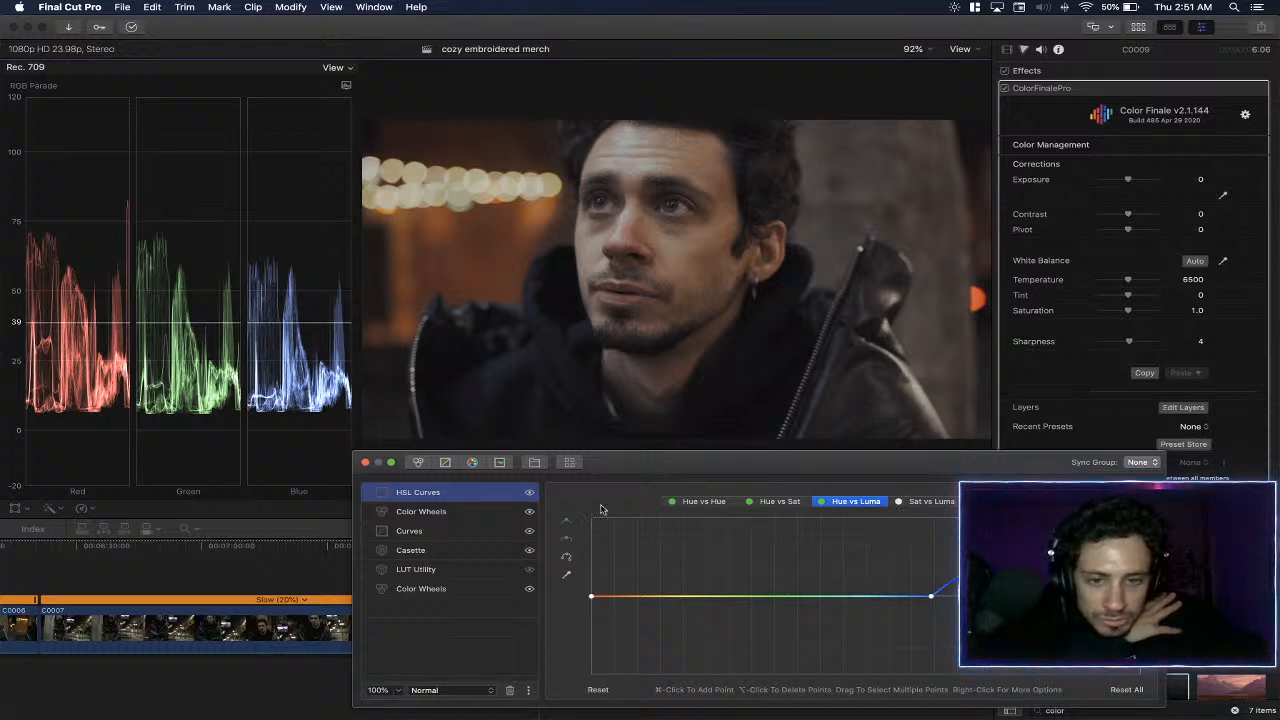
click(567, 574)
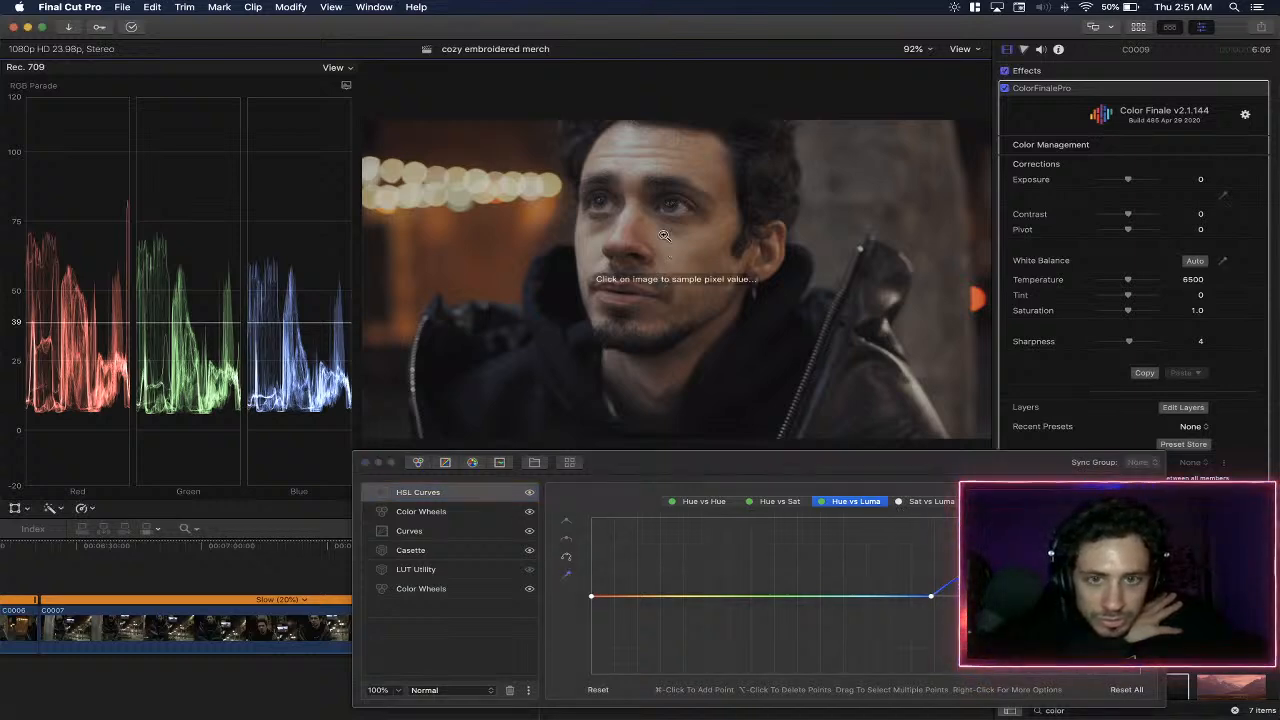
click(567, 577)
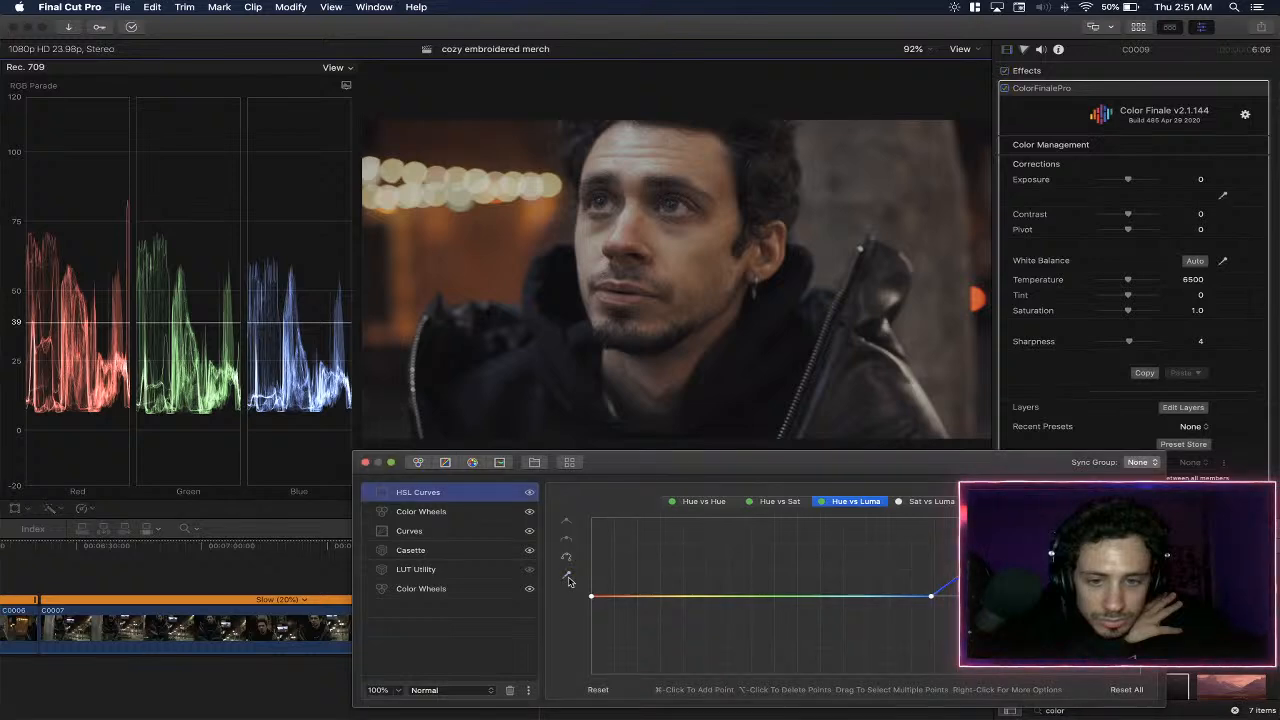
click(567, 577)
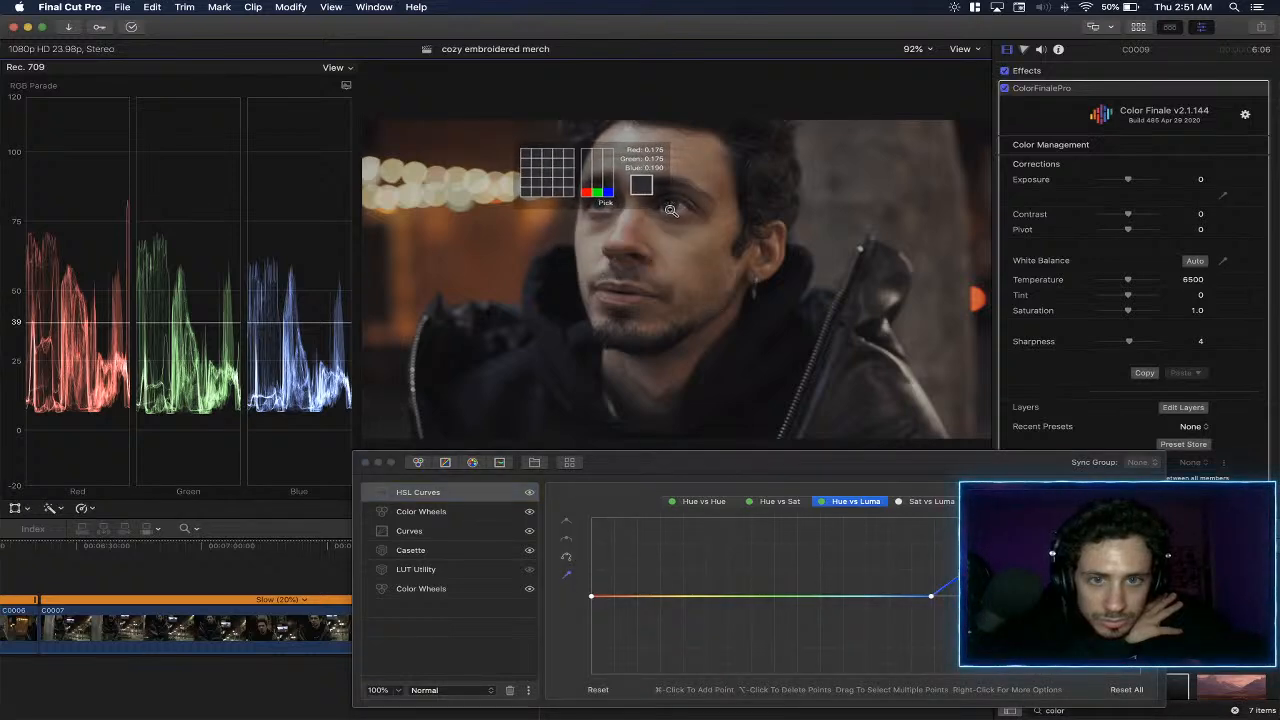
click(667, 209)
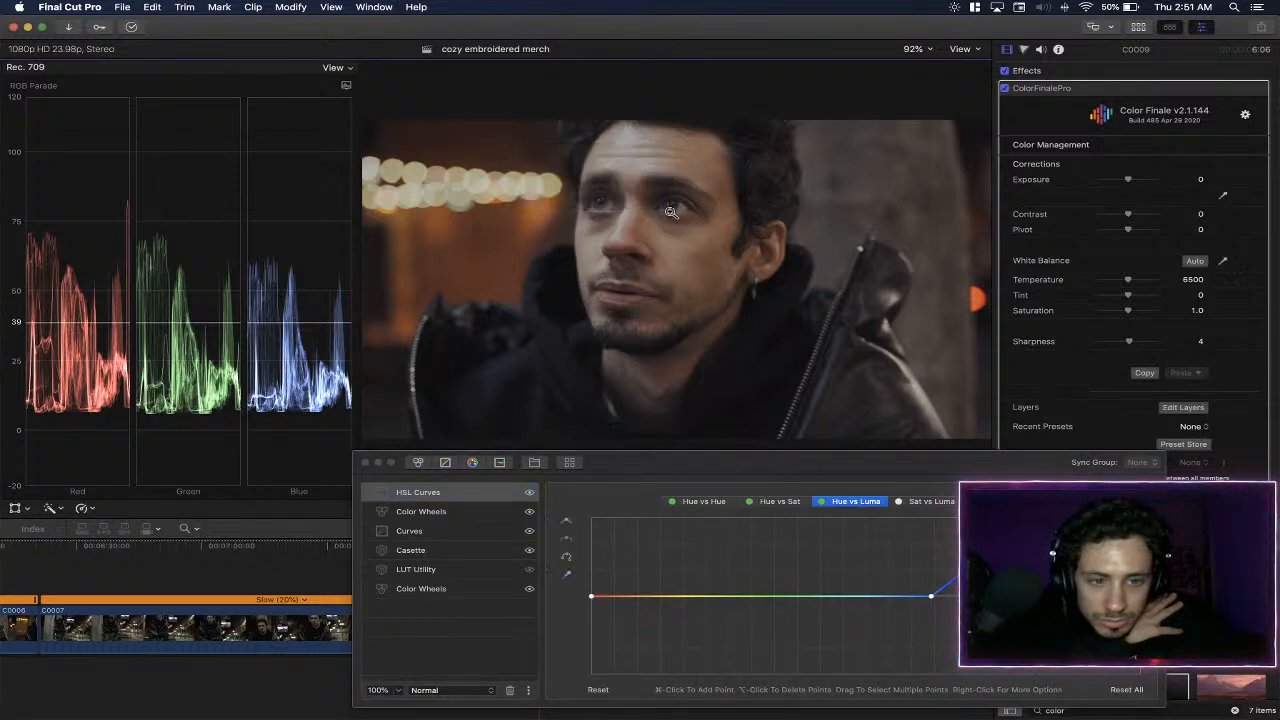
click(980, 562)
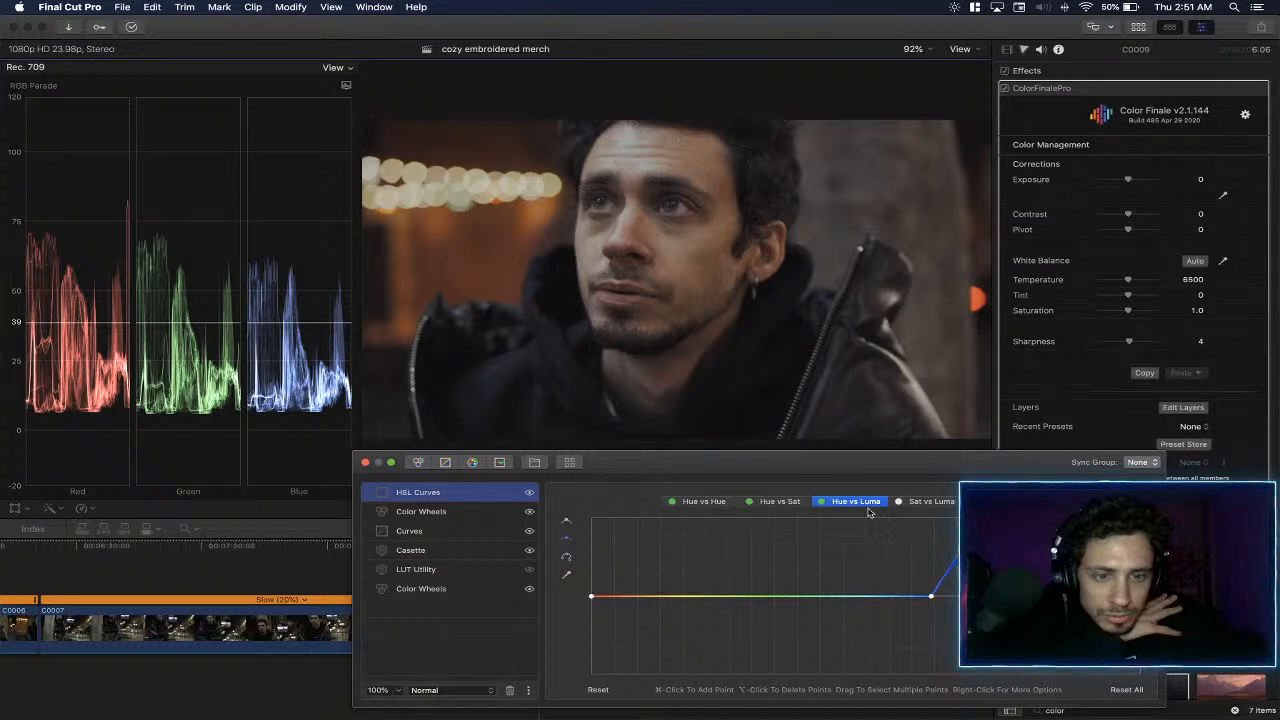
- Sample the man's eye for the Hue vs Hue curve, lower its blue point slightly, and bring up the Hue vs Sat curve
click(703, 501)
click(566, 574)
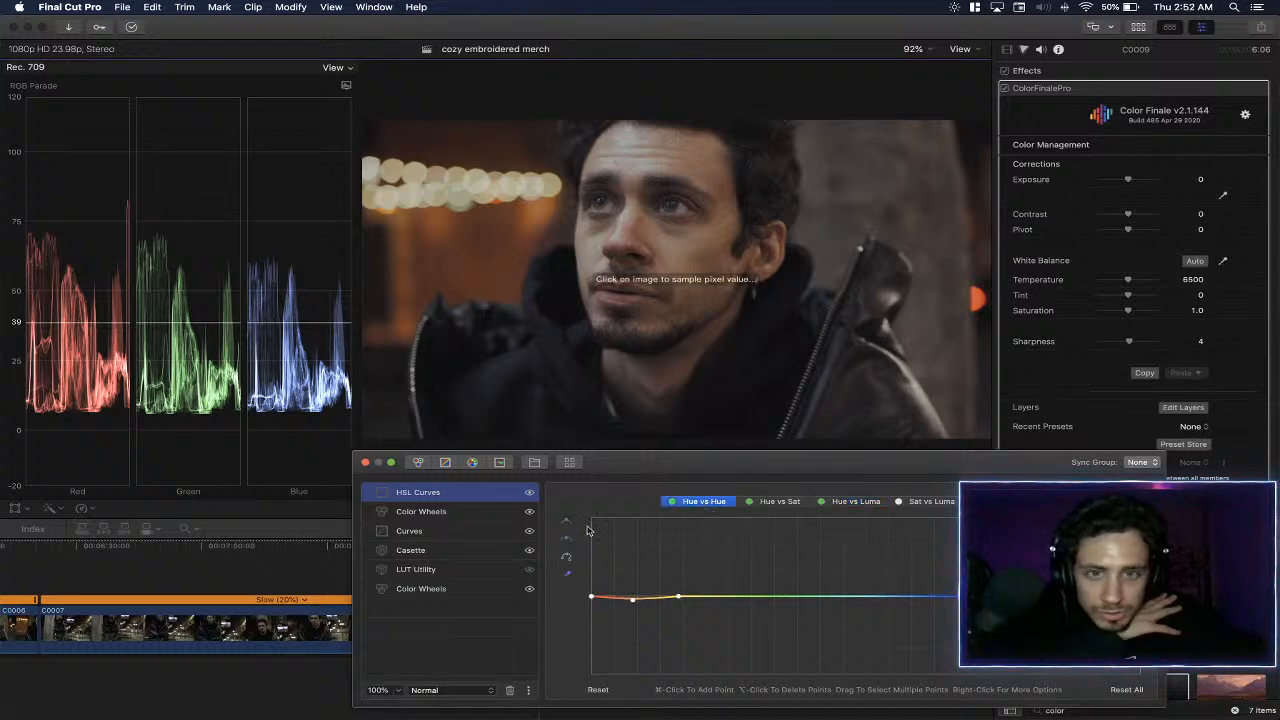
click(668, 209)
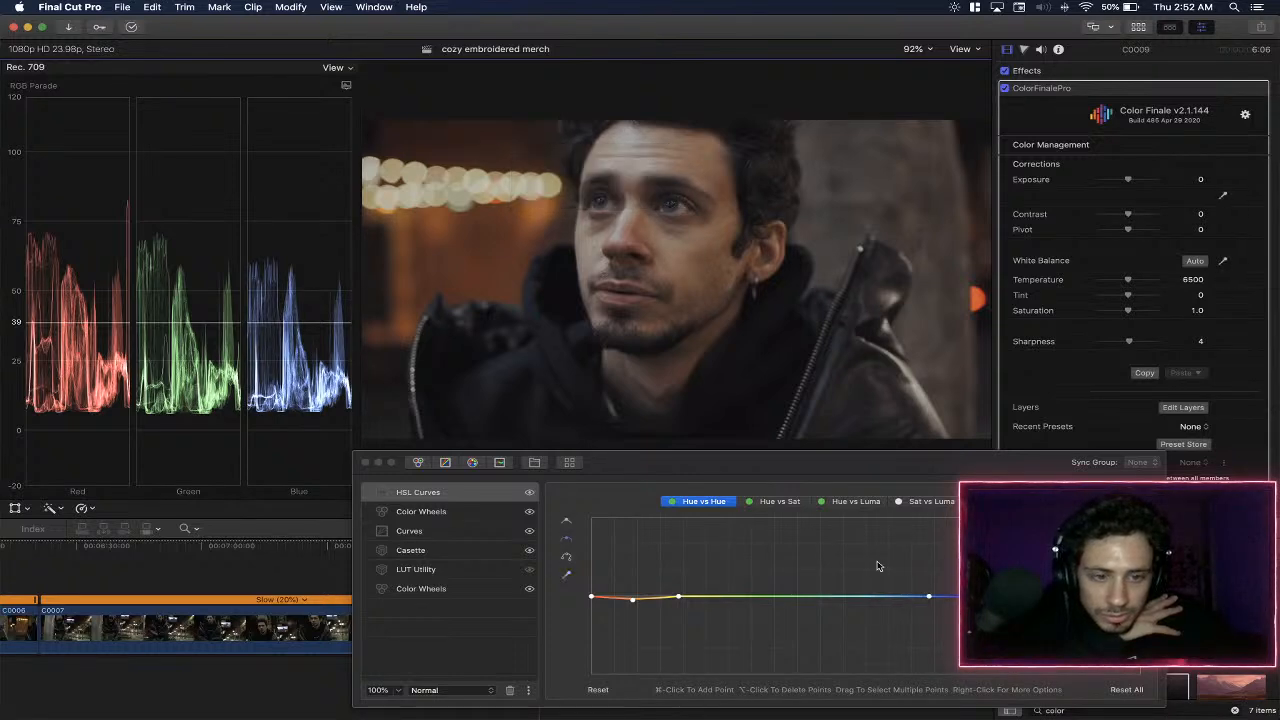
mouse_move(975, 596)
mouse_down()
mouse_move(975, 572)
mouse_move(975, 592)
mouse_up()
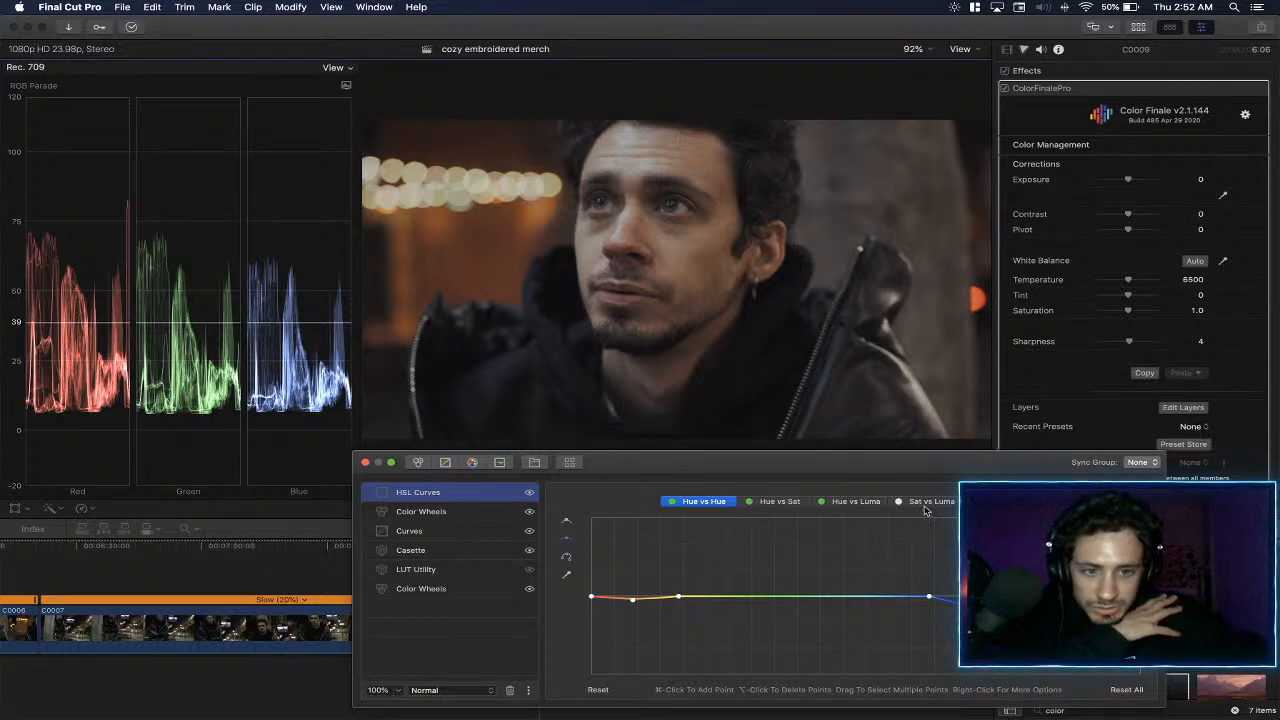
click(795, 503)
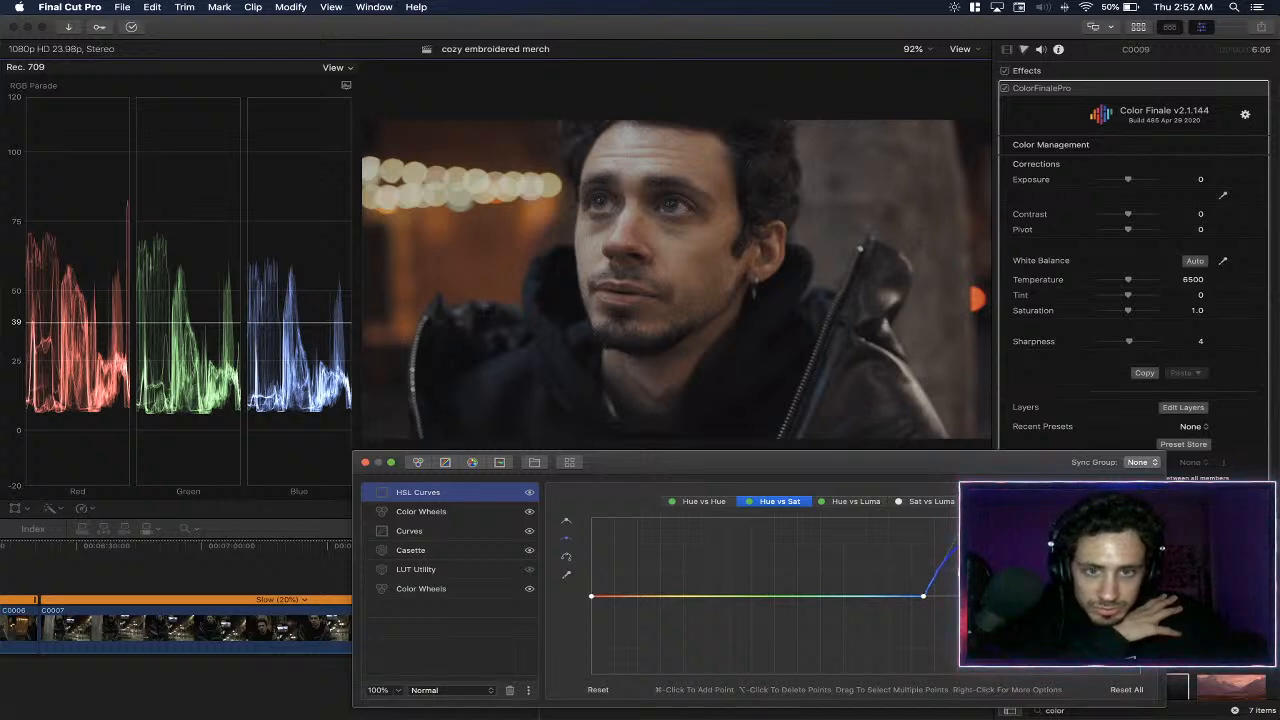
- Close the layer editor and compare the shot with the ColorFinalePro effect off and on
click(365, 462)
click(1005, 89)
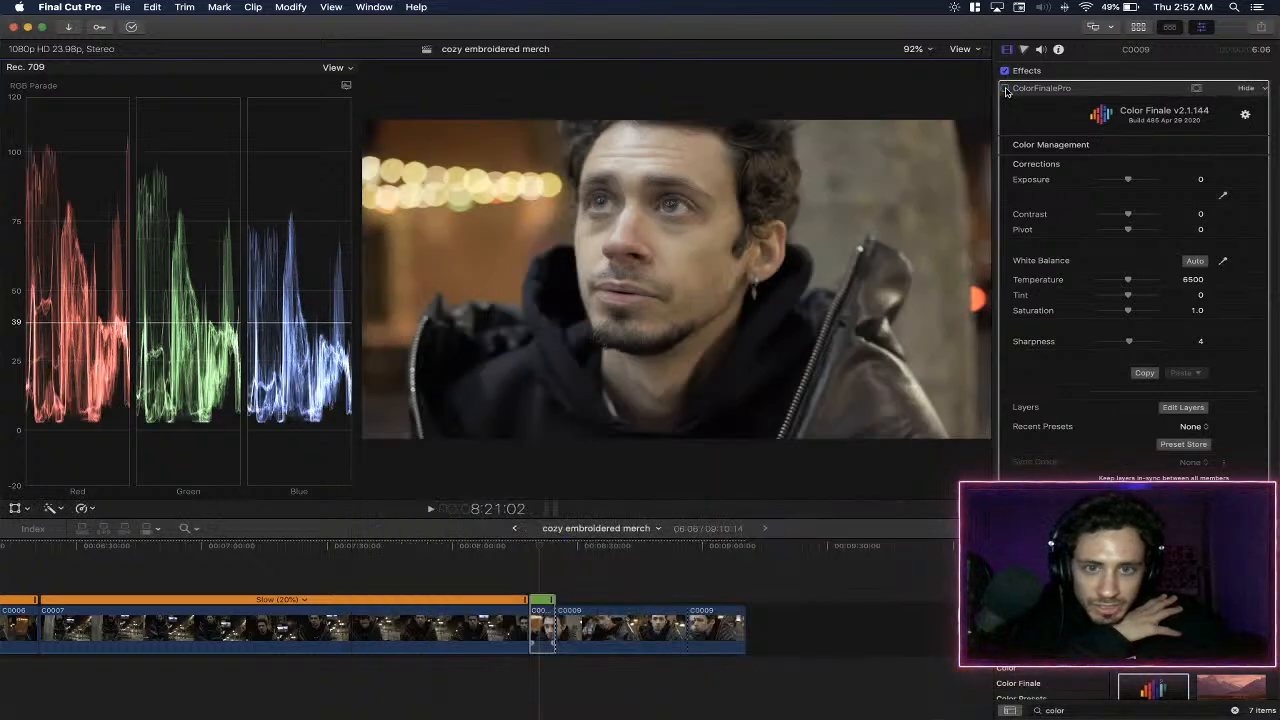
click(1005, 89)
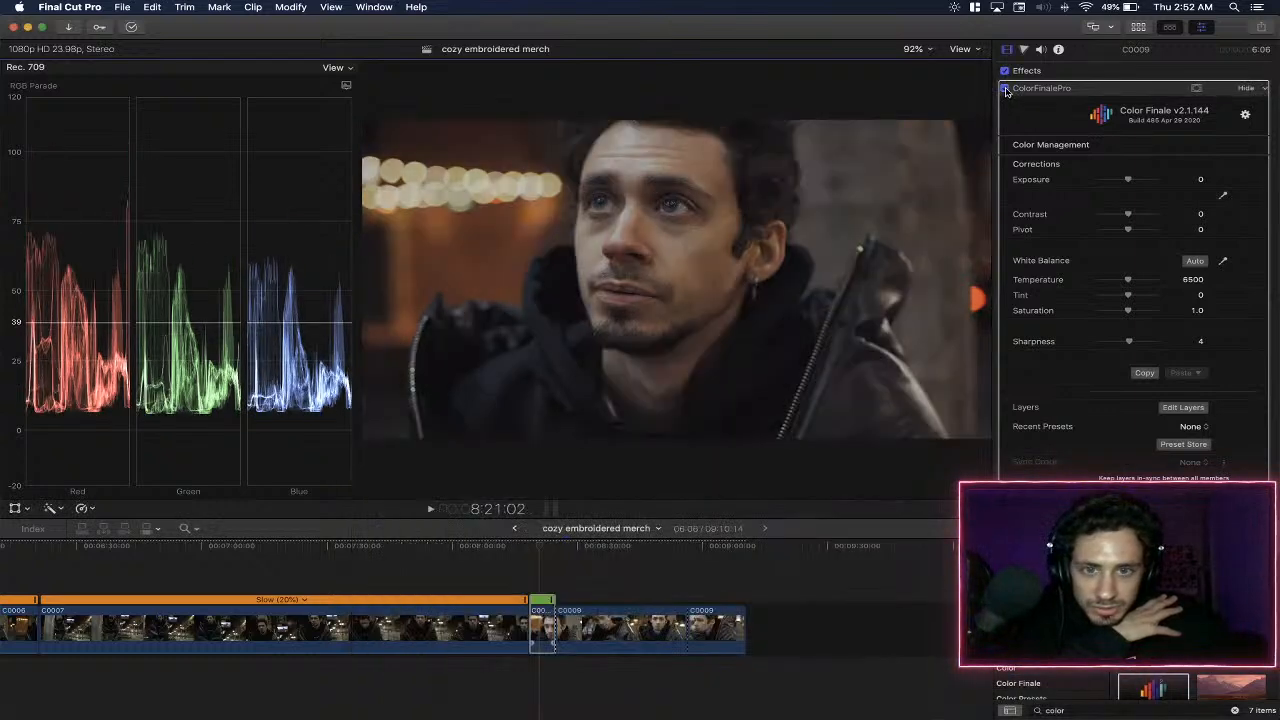
click(1005, 89)
click(1005, 89)
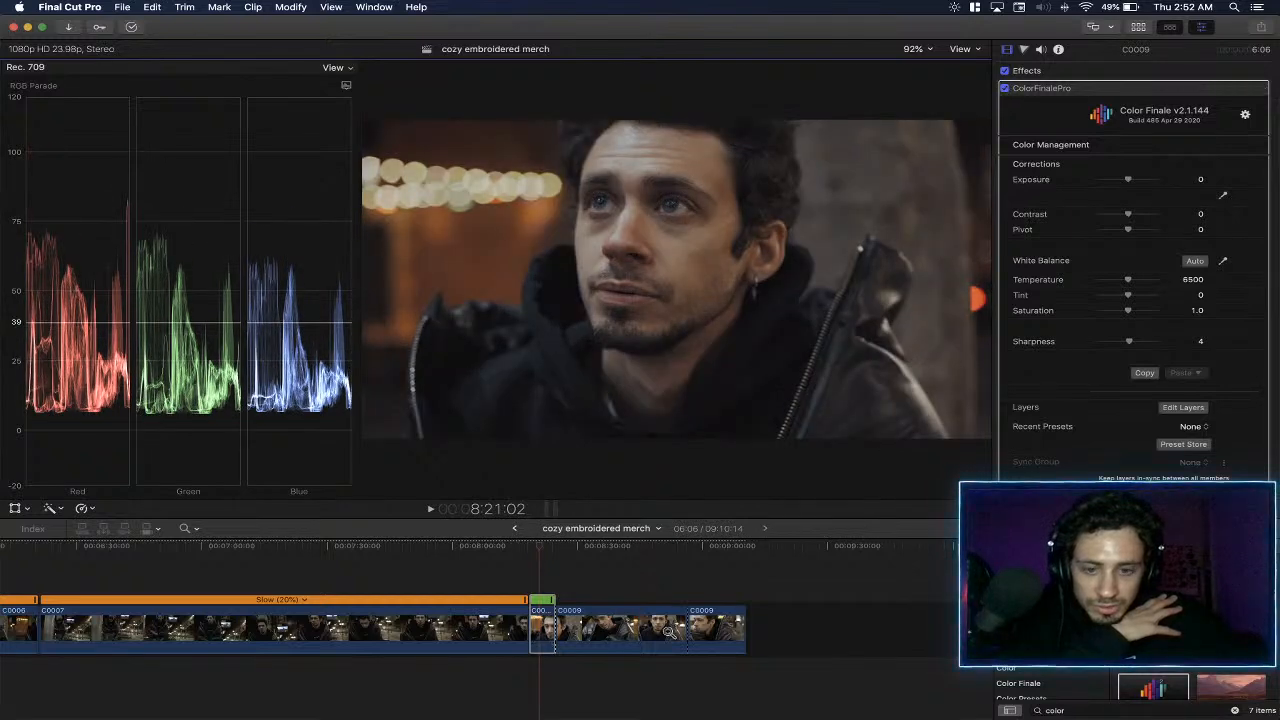
- In the first C0009 segment's Color Wheels layer beneath HSL Curves, set Gamma to 0.18 and Lift to -0.08, and raise the Gain slightly
click(533, 625)
key(super+equal)
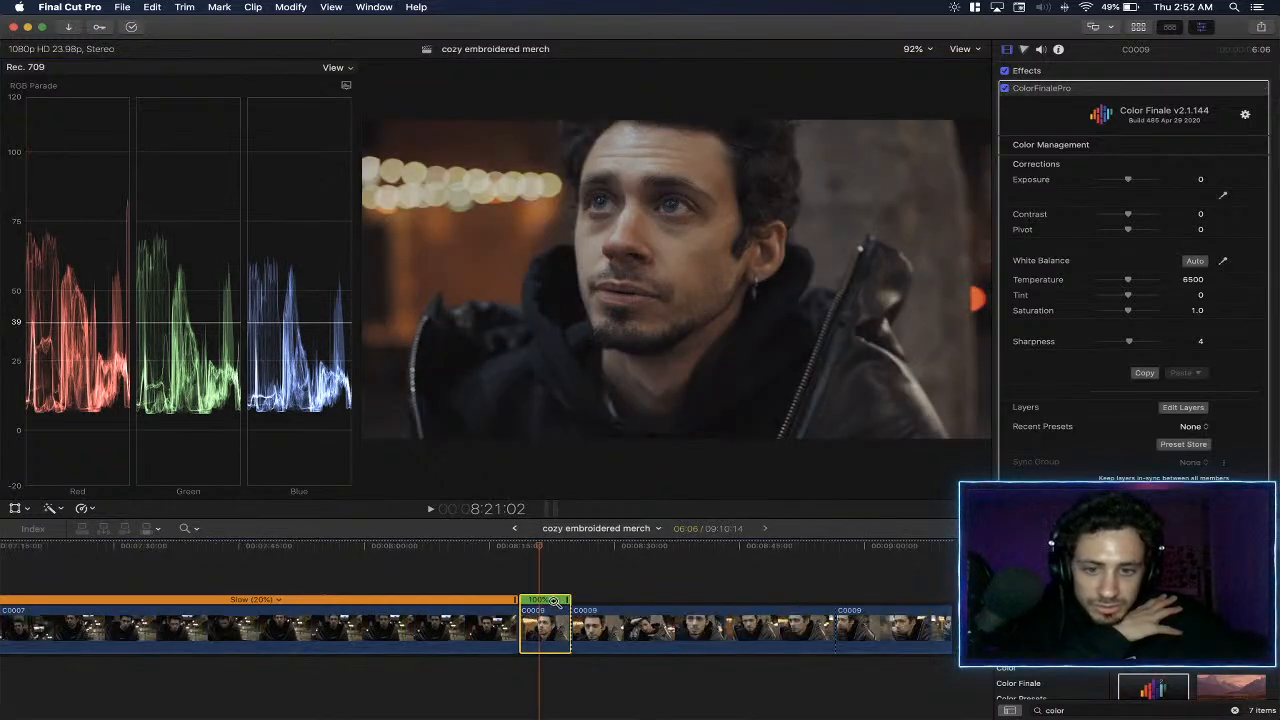
key(a)
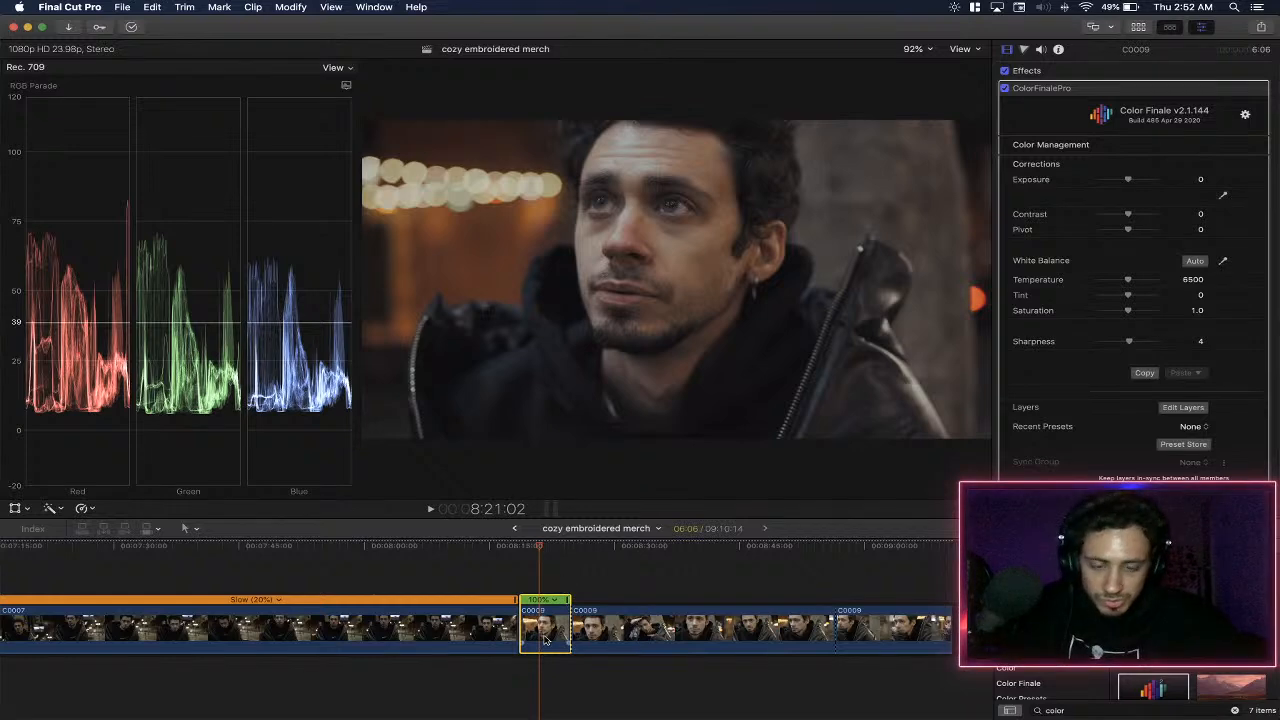
click(1178, 410)
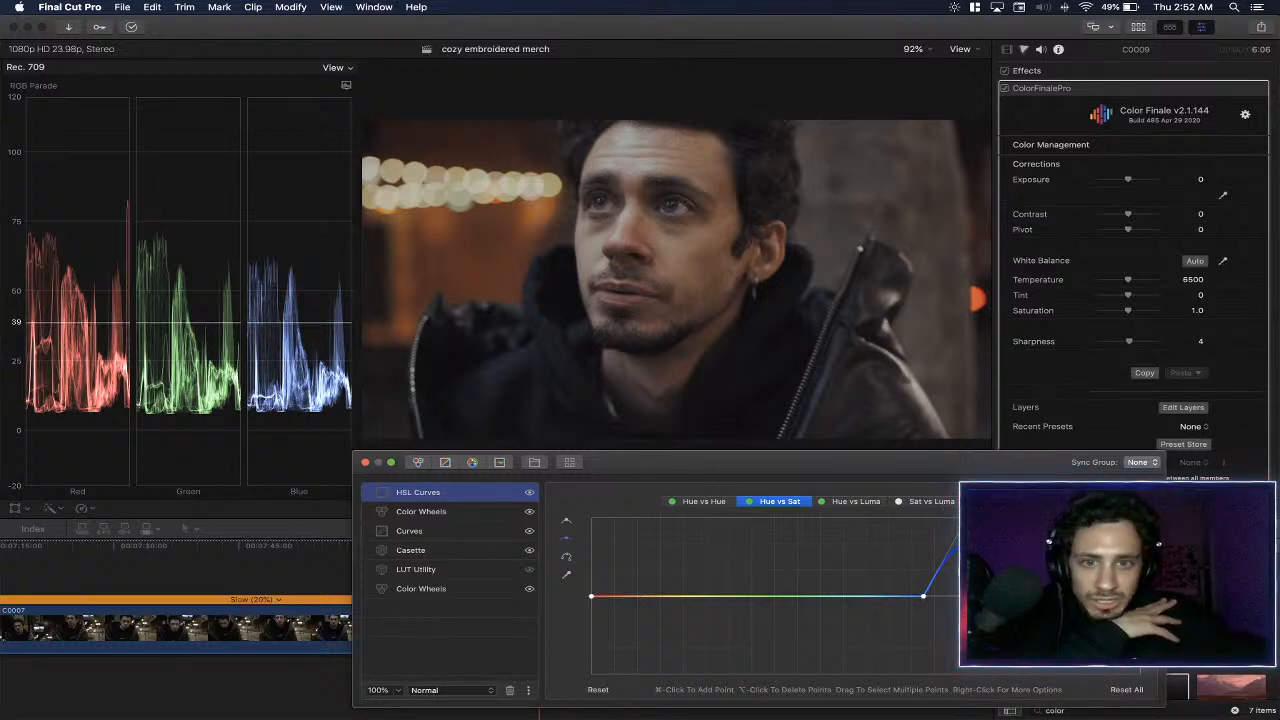
click(495, 513)
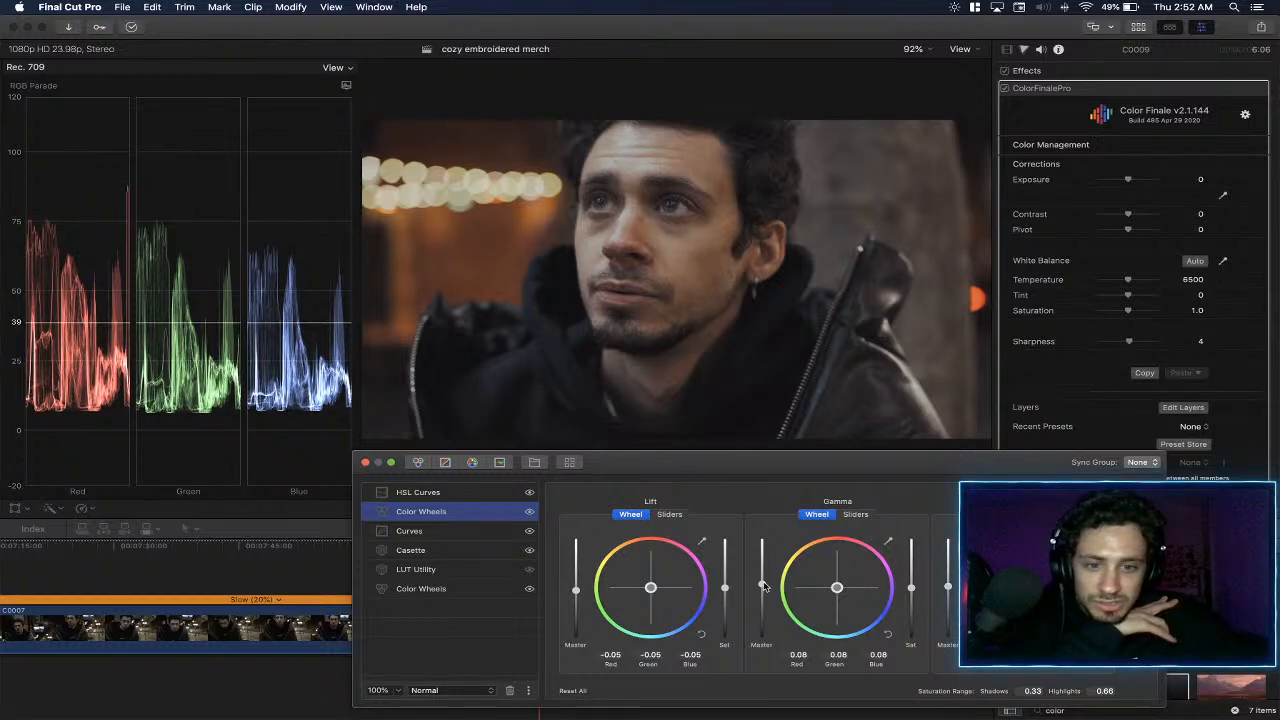
drag(764, 587, 764, 580)
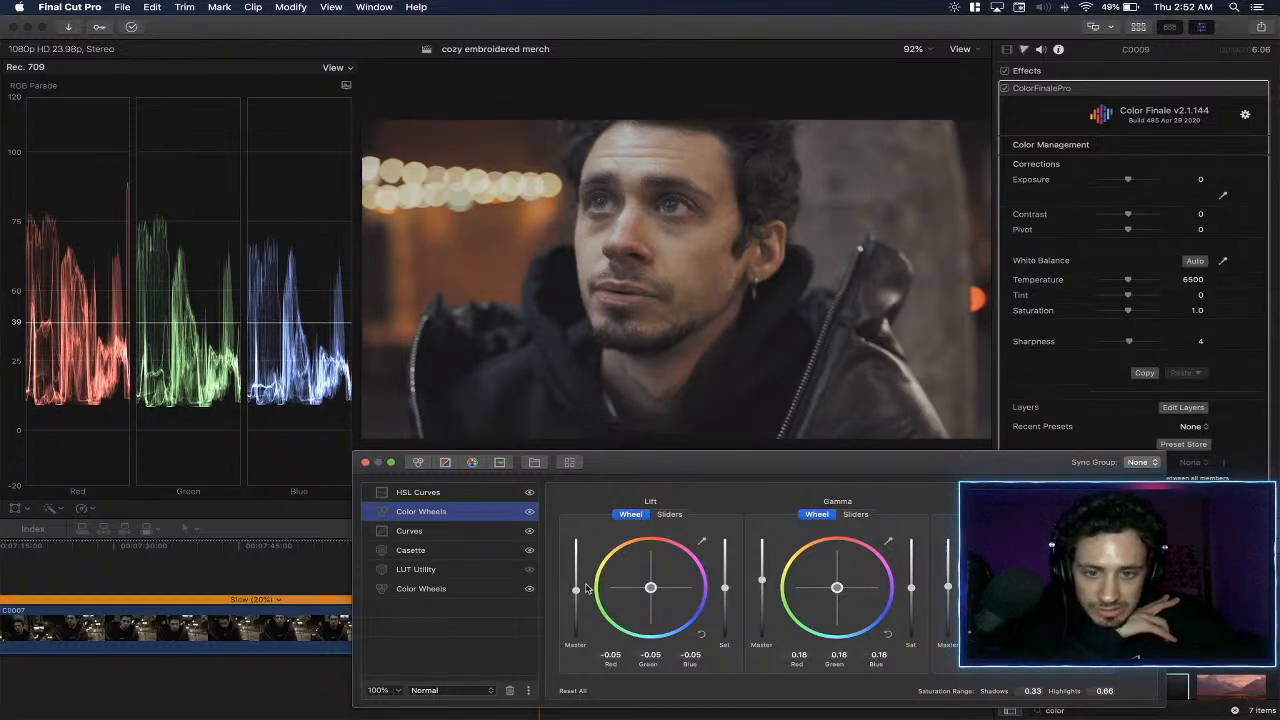
drag(576, 592, 577, 595)
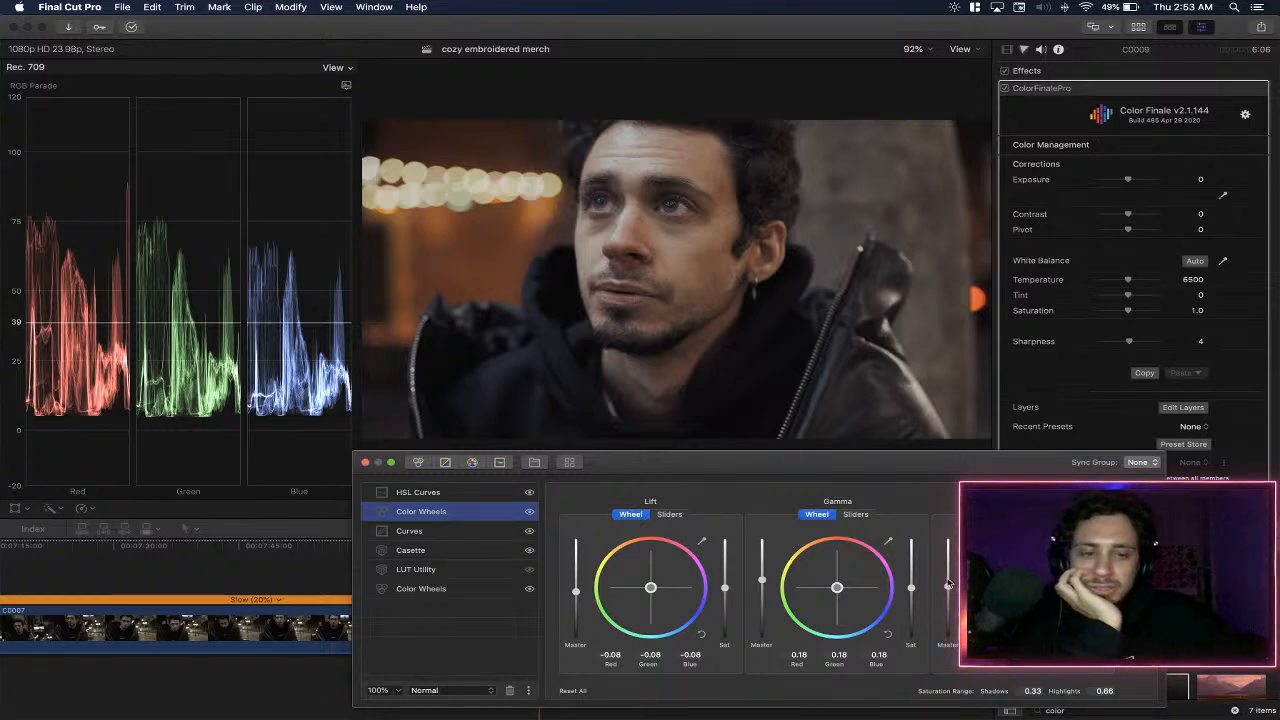
drag(948, 591, 948, 588)
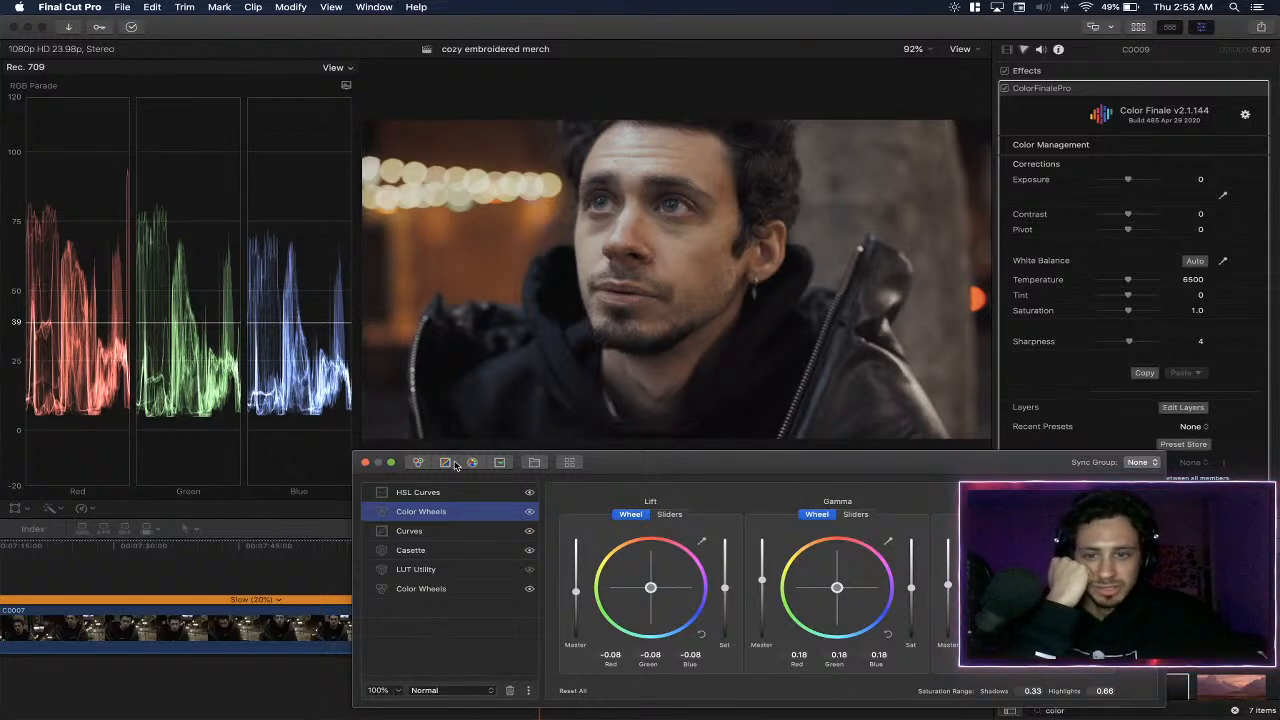
- Add a Six Vectors layer above HSL Curves and raise the blue vector's saturation almost to maximum
click(473, 491)
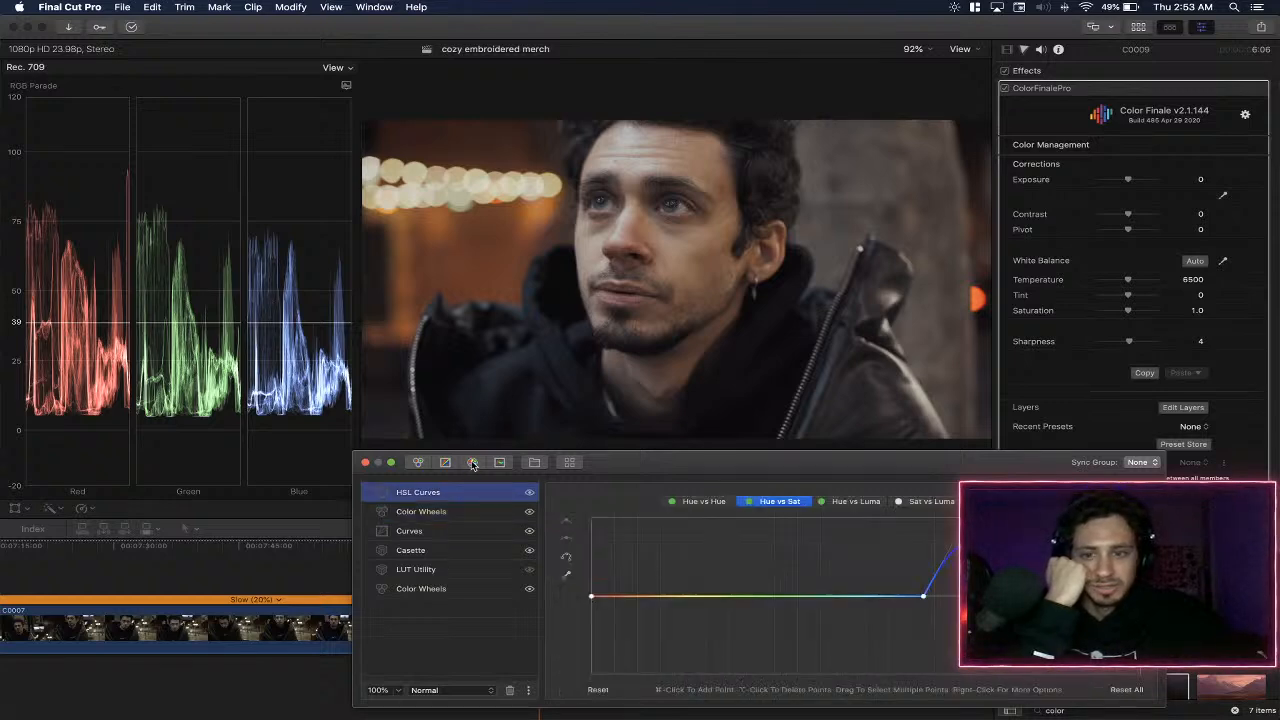
click(472, 462)
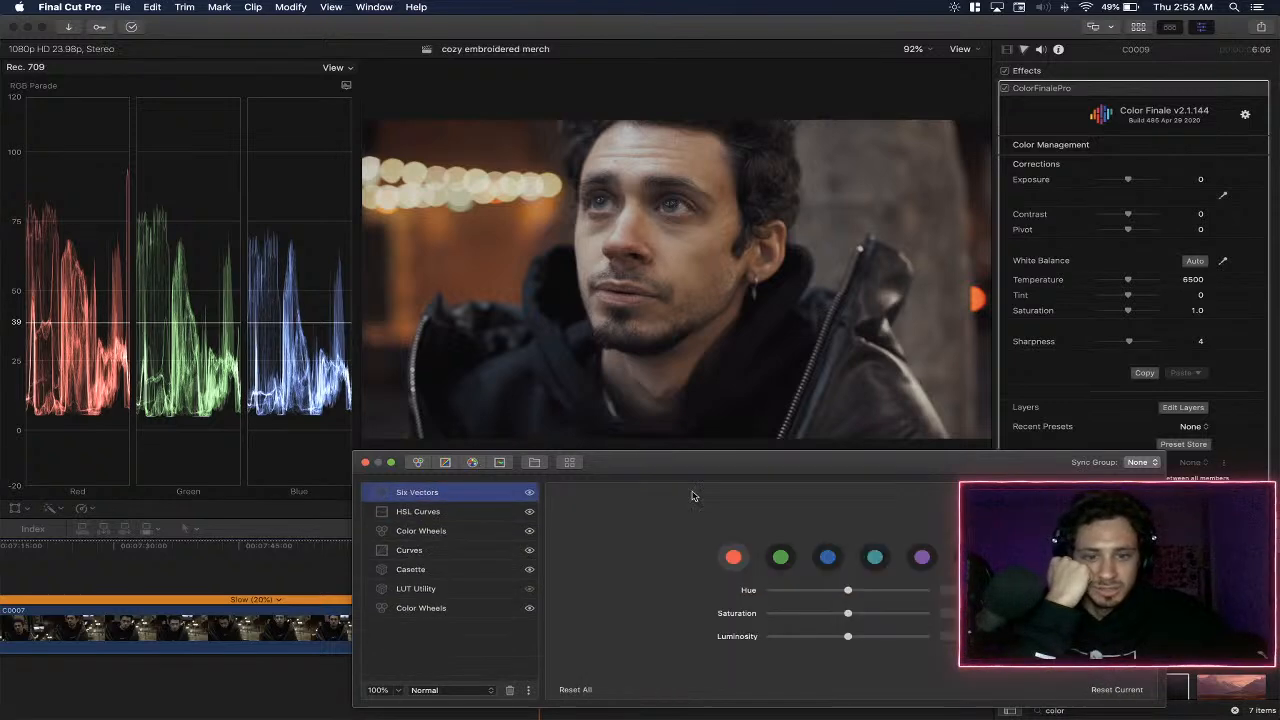
click(829, 559)
drag(848, 613, 910, 613)
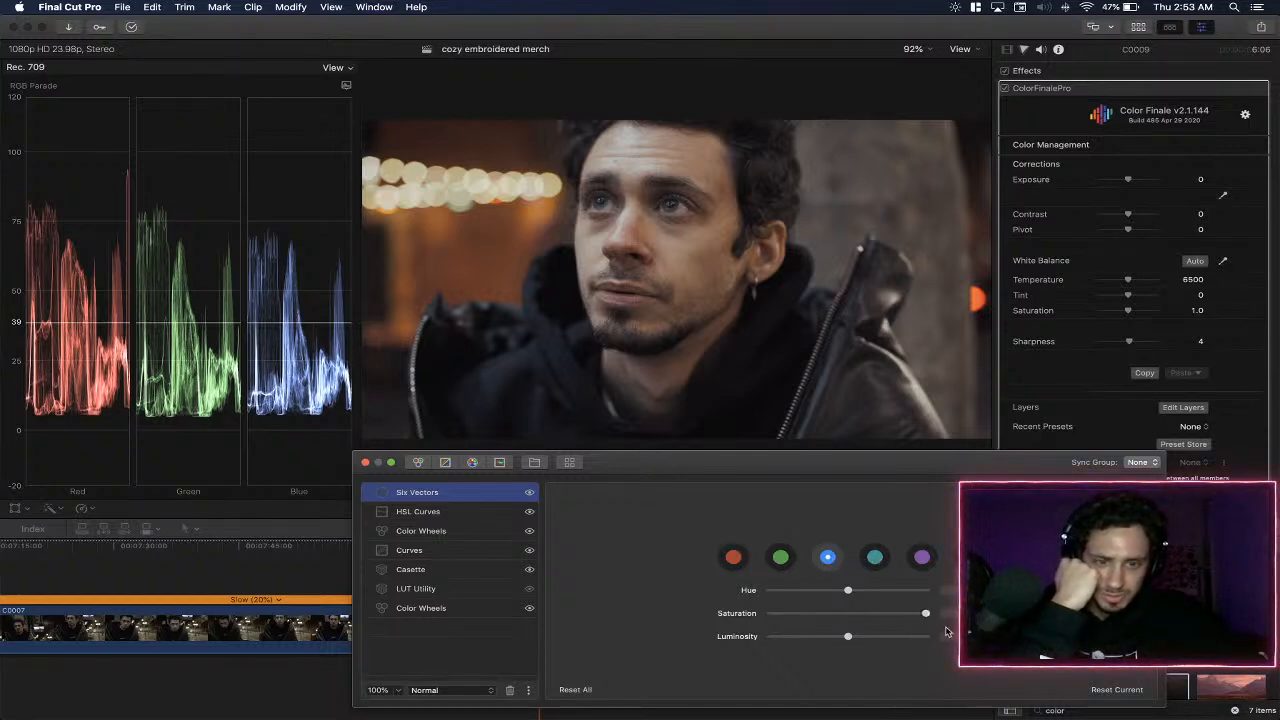
- Raise the cyan vector's saturation strongly, then try lowering its luminosity and reset the luminosity
click(875, 557)
drag(851, 613, 928, 615)
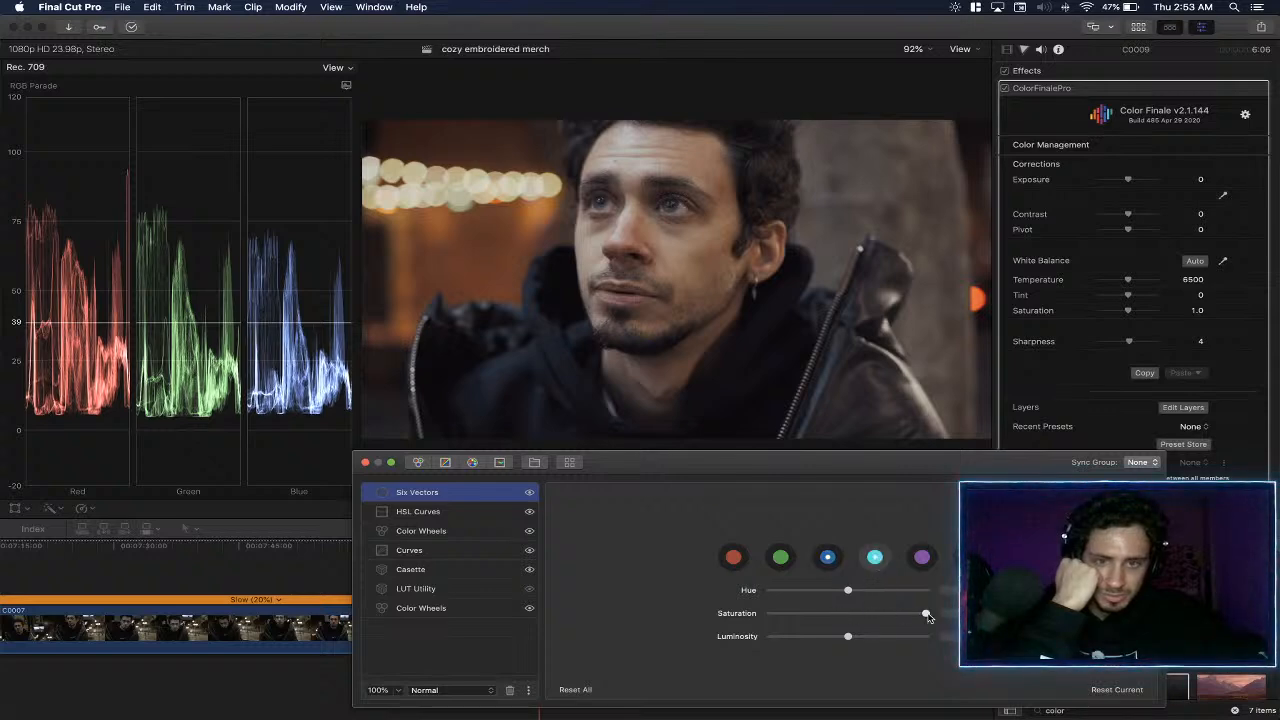
drag(920, 620, 903, 620)
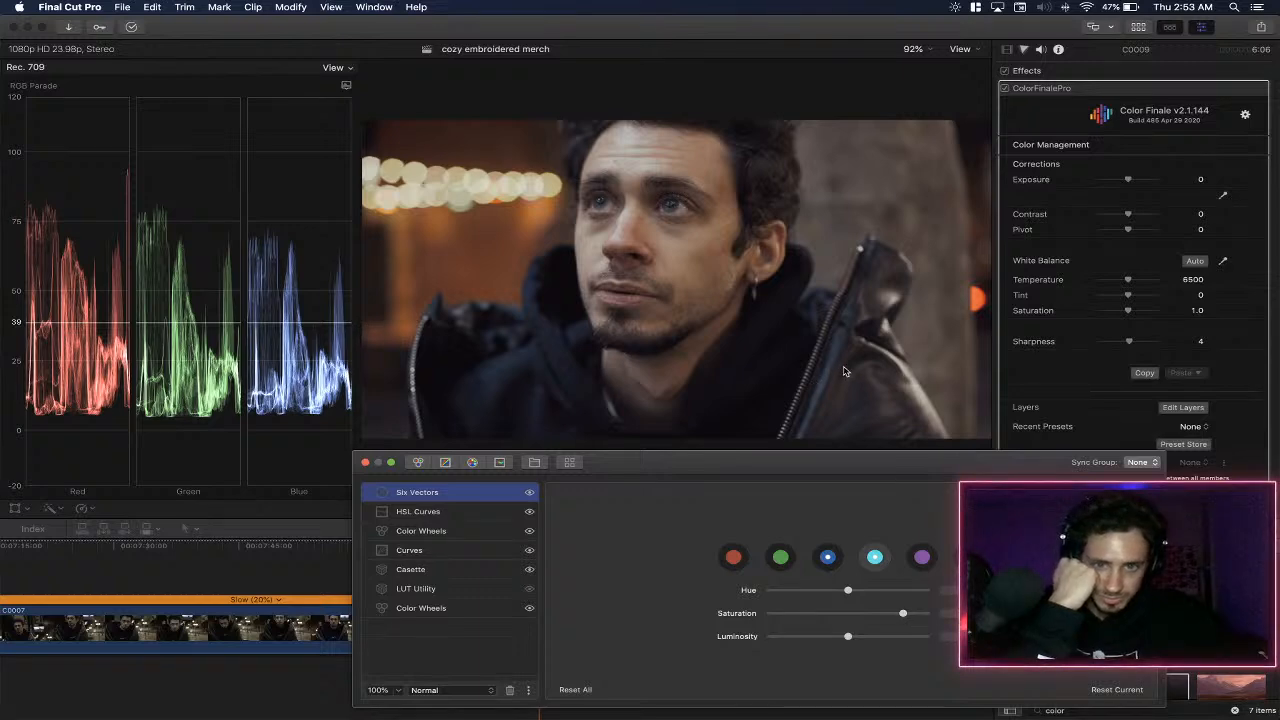
drag(846, 638, 806, 647)
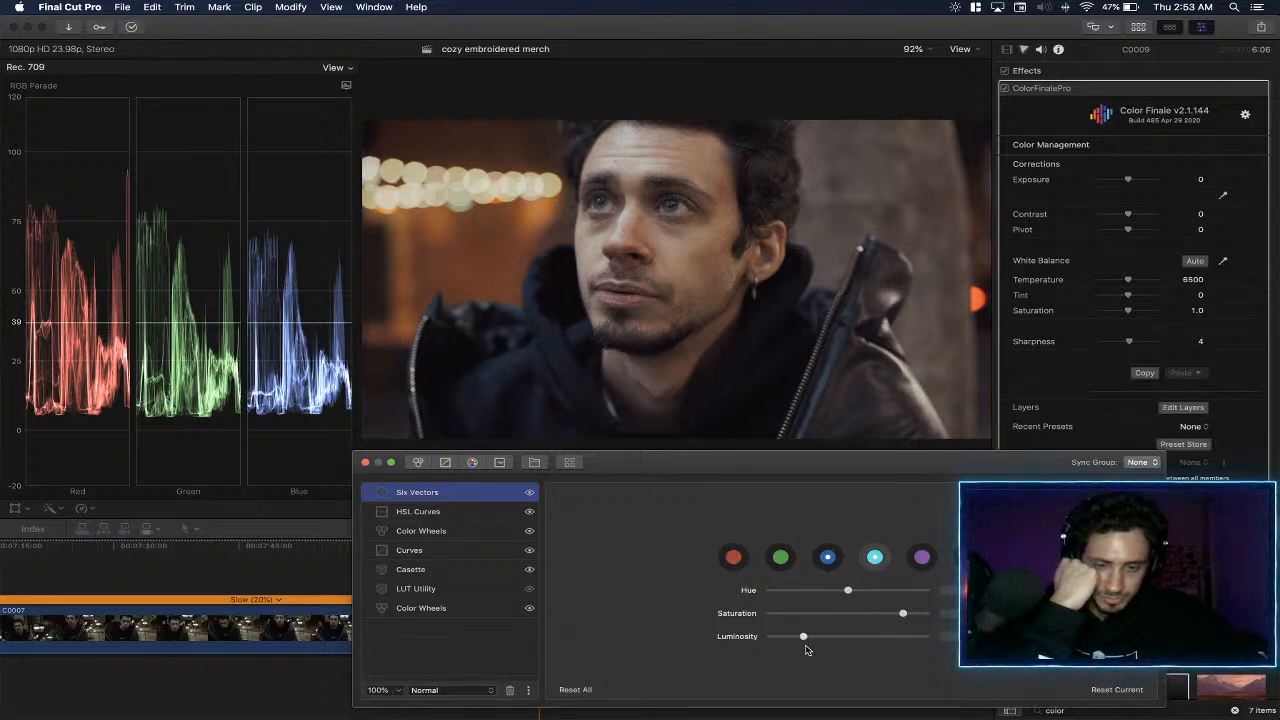
click(740, 637)
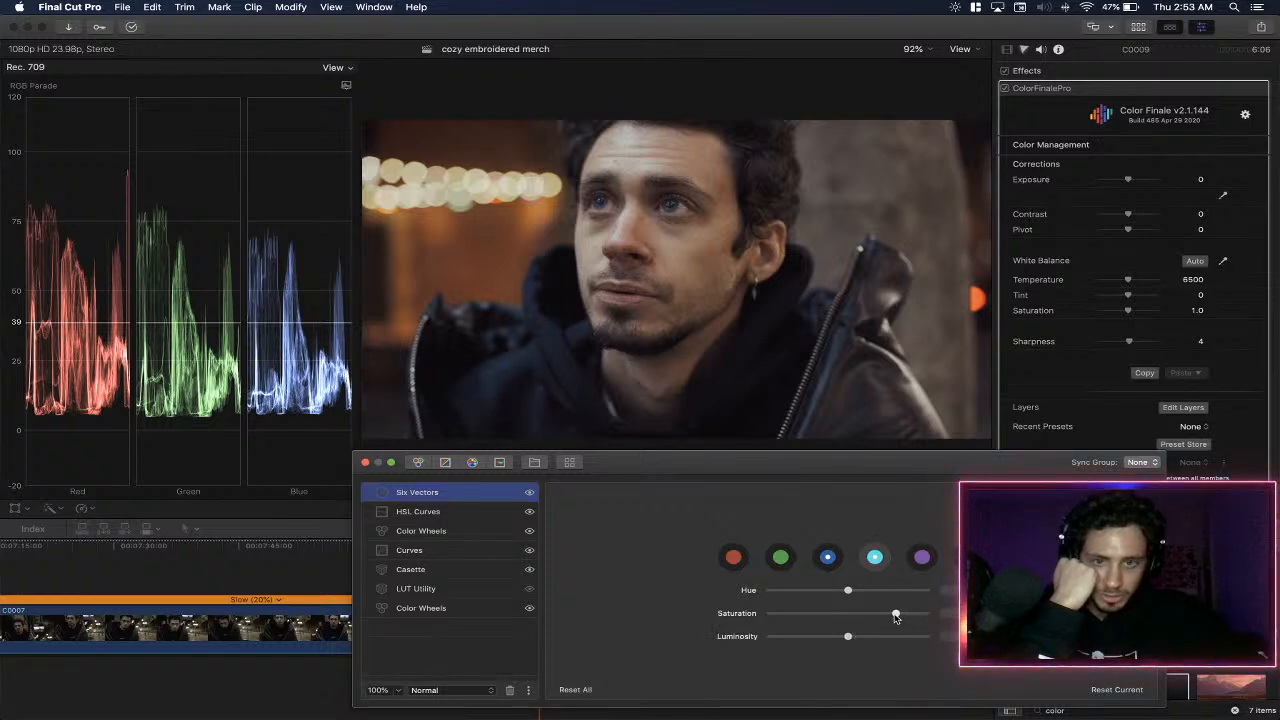
- Try shifting the red vector's hue slightly and reset it
click(925, 565)
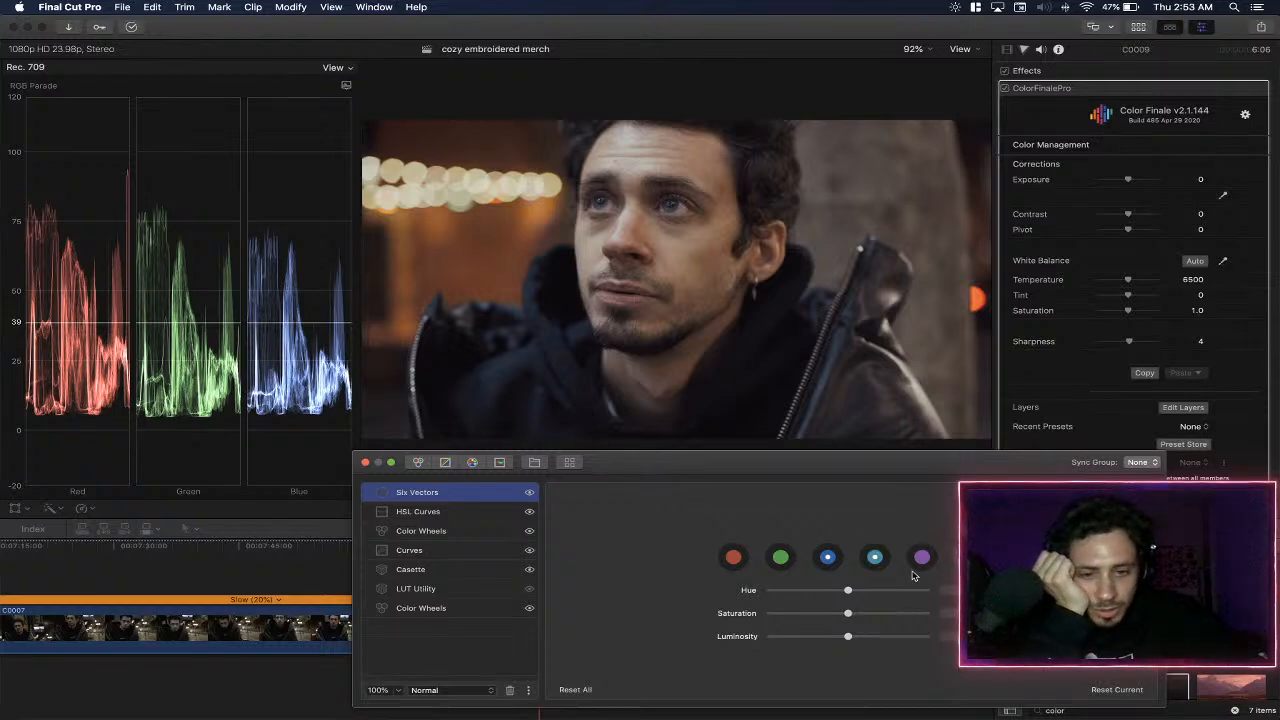
mouse_move(848, 592)
mouse_down()
mouse_move(892, 613)
mouse_move(841, 591)
mouse_move(853, 594)
mouse_up()
double_click(772, 610)
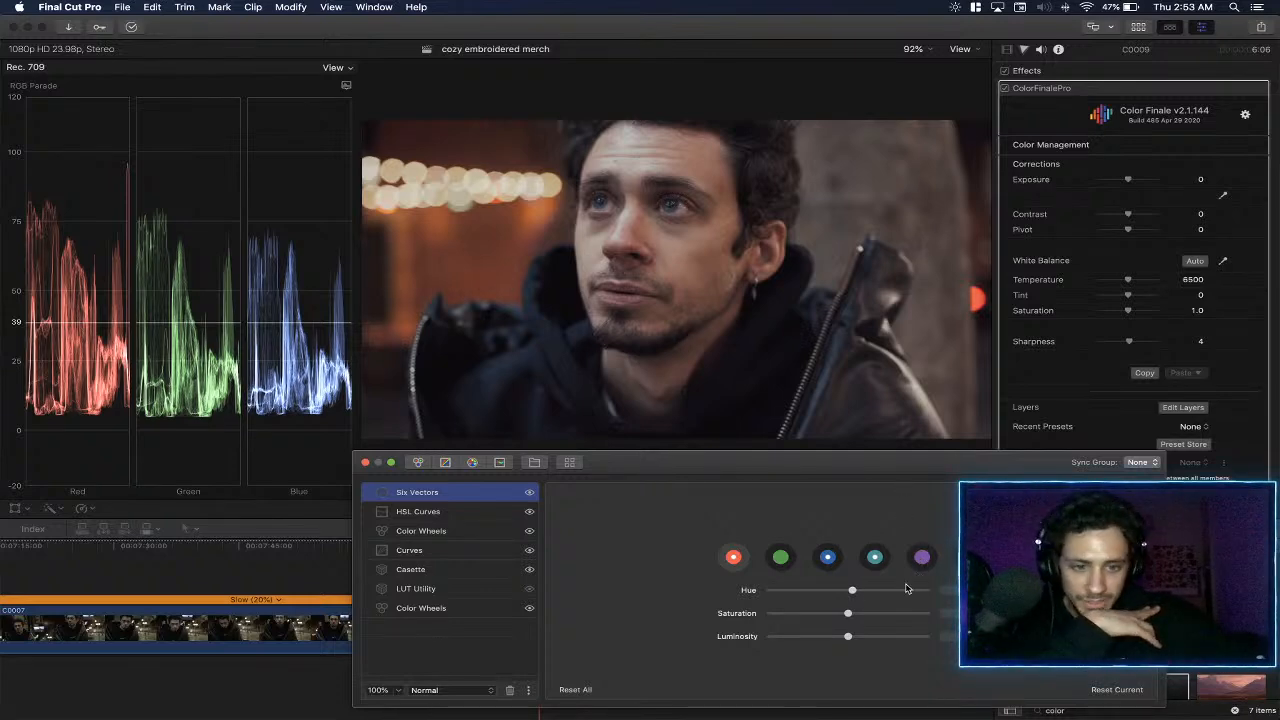
double_click(745, 592)
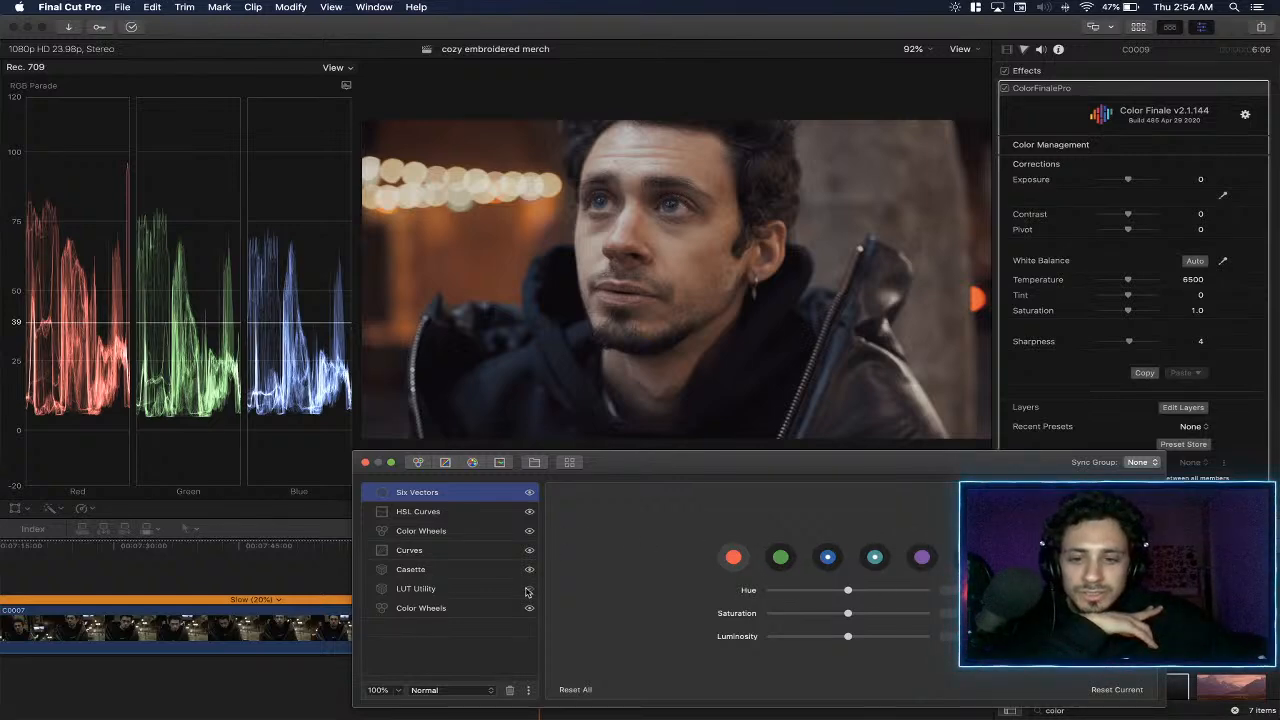
- Compare the image with the LUT Utility layer enabled and the Casette layer hidden, restore both layers' visibility, and close the layer editor
click(530, 590)
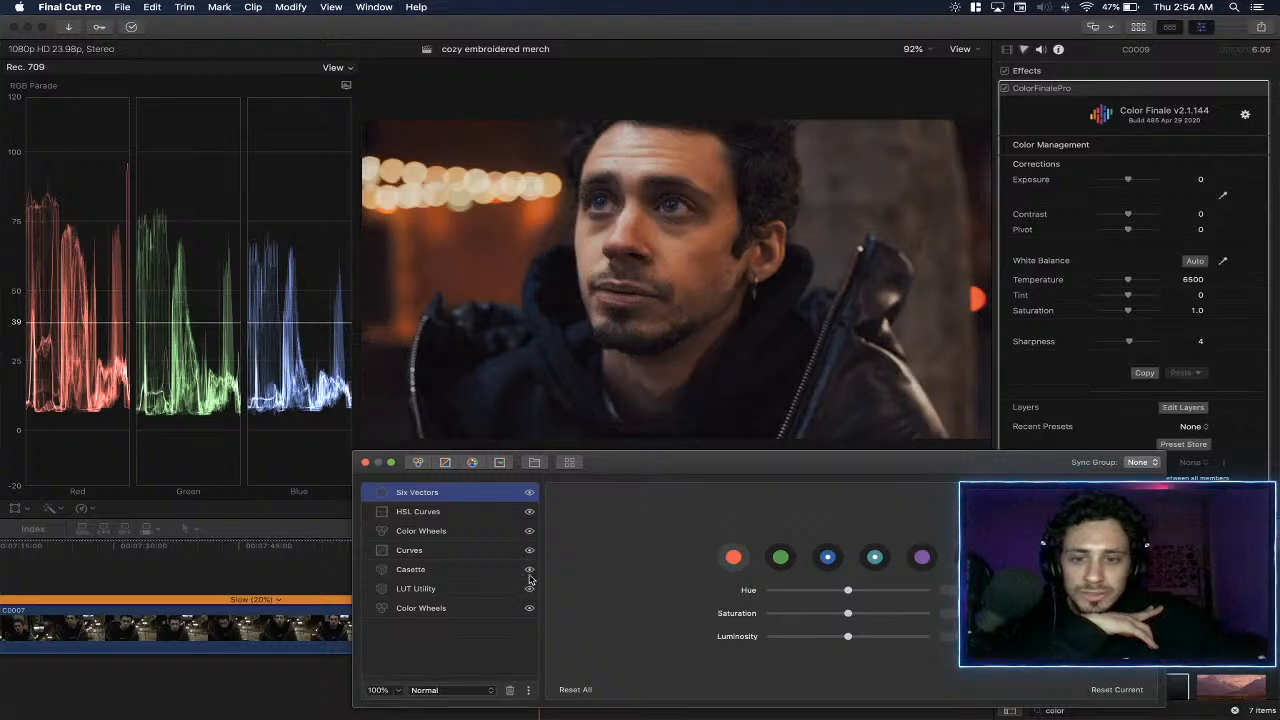
click(530, 570)
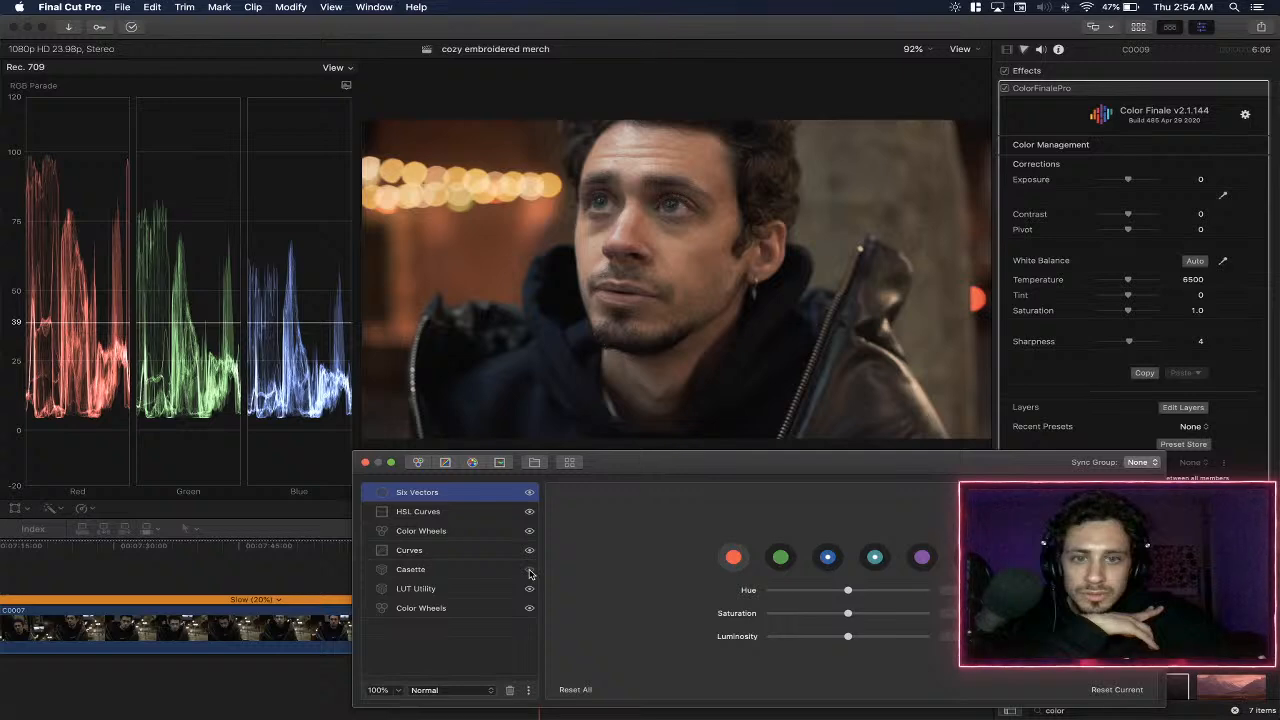
click(530, 571)
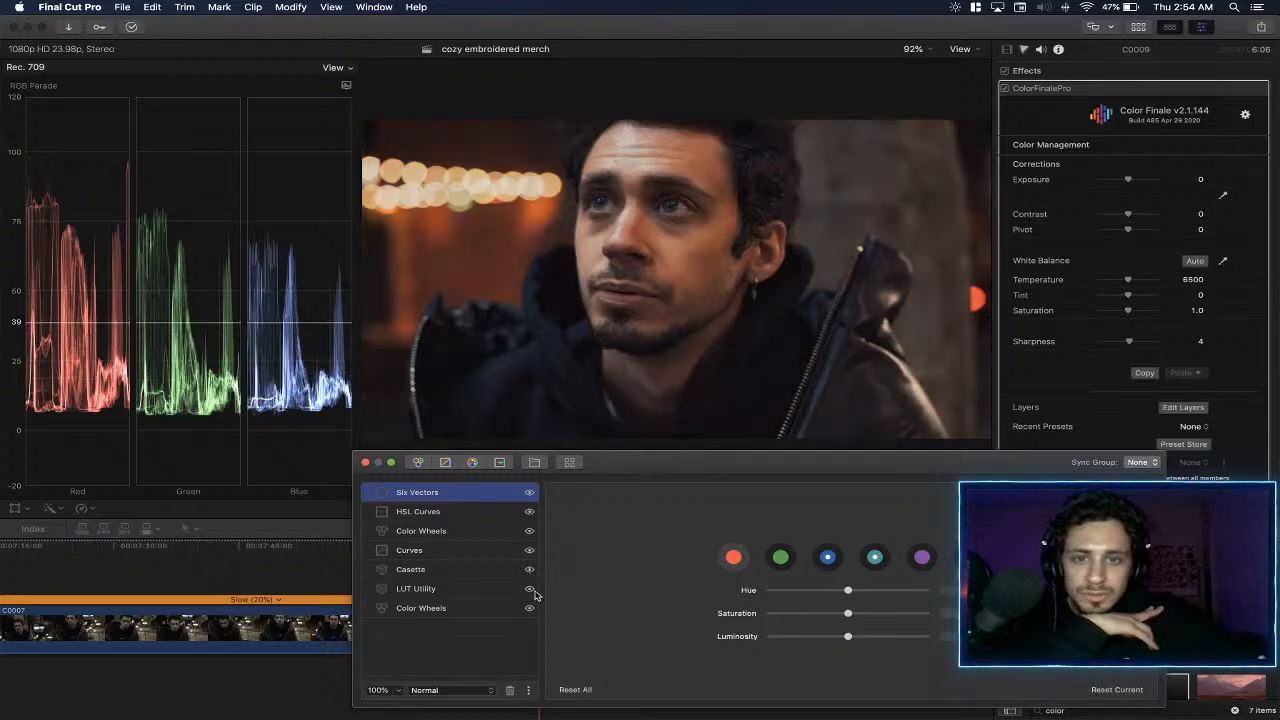
click(532, 590)
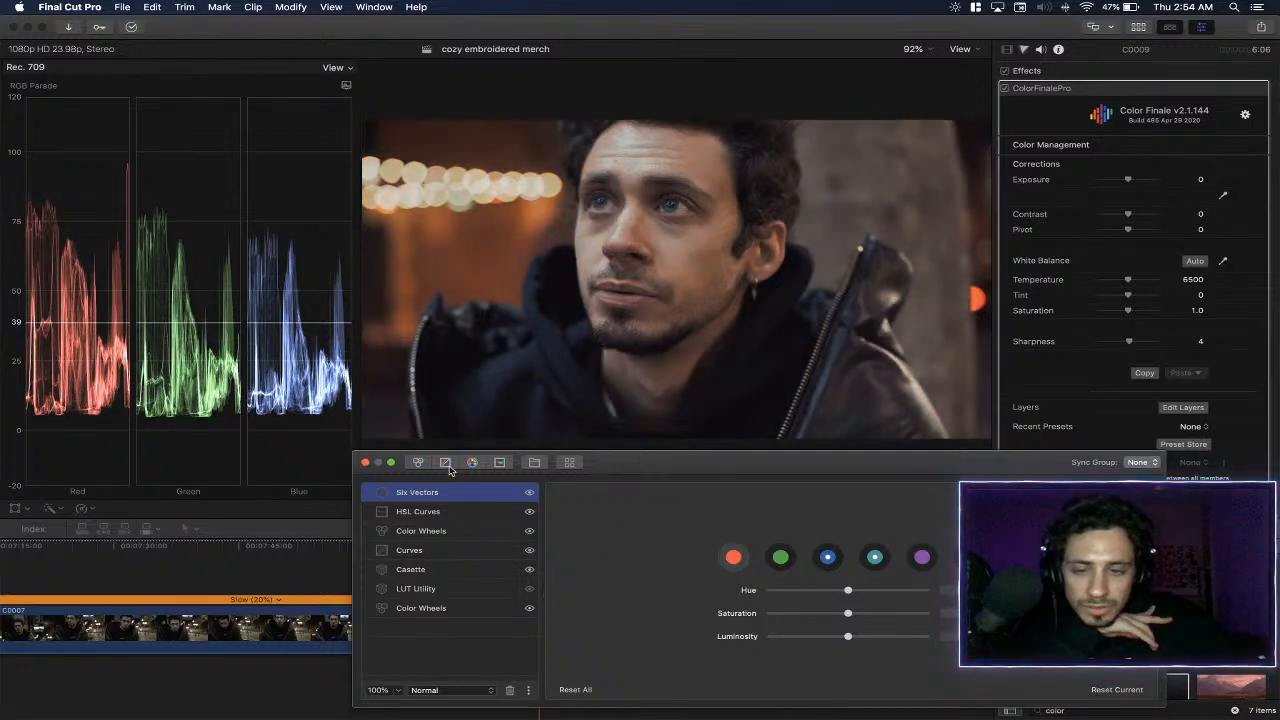
click(366, 462)
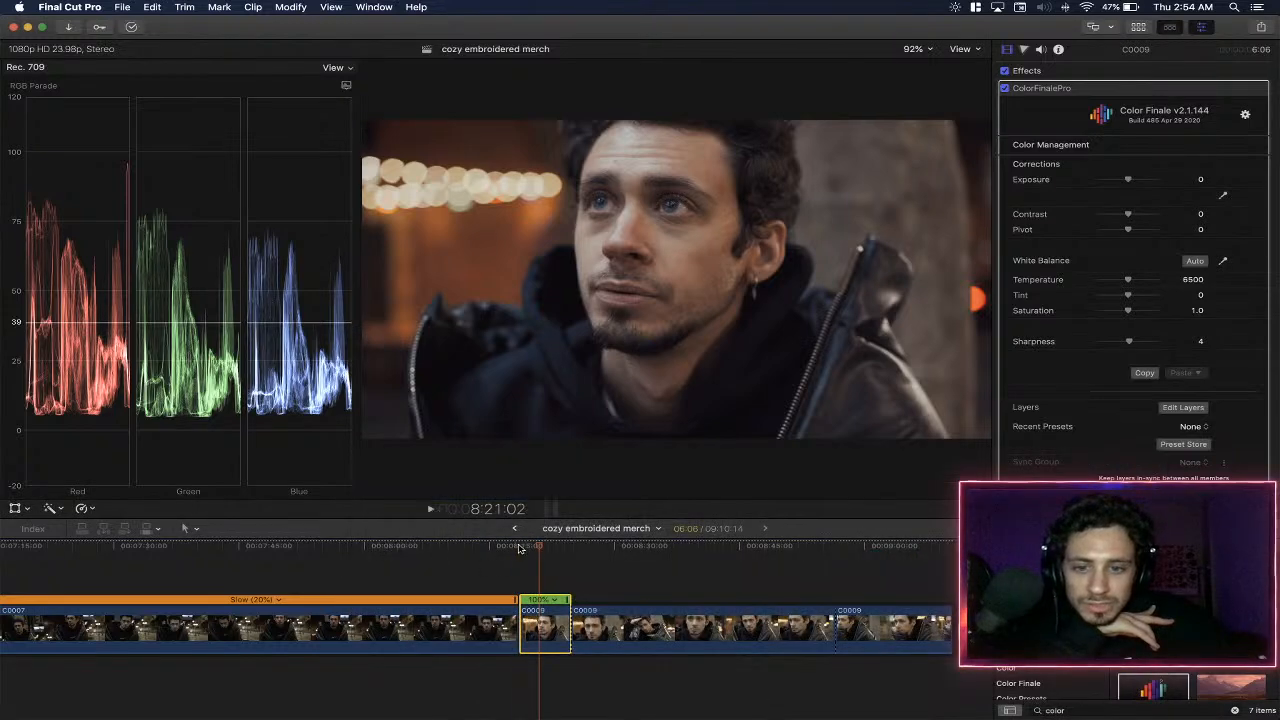
- Play back the graded C0009 segment and compare it with the ColorFinalePro effect disabled and enabled
click(519, 547)
key(space)
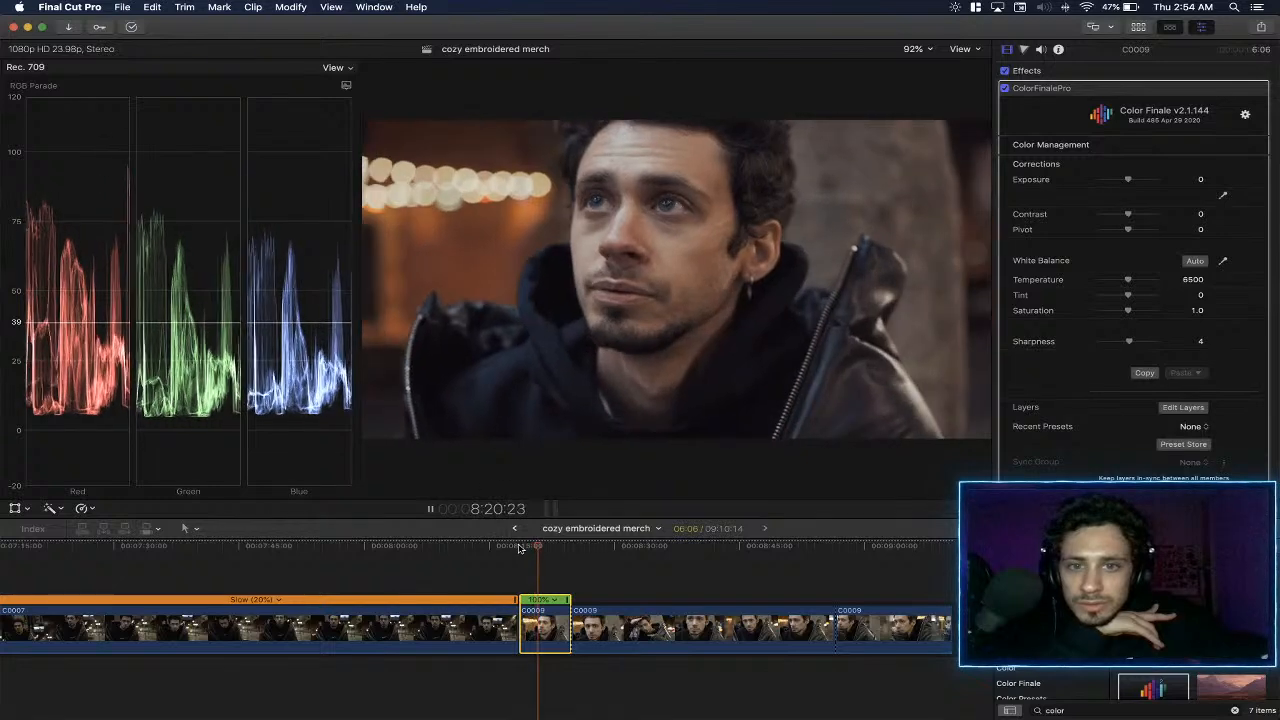
key(space)
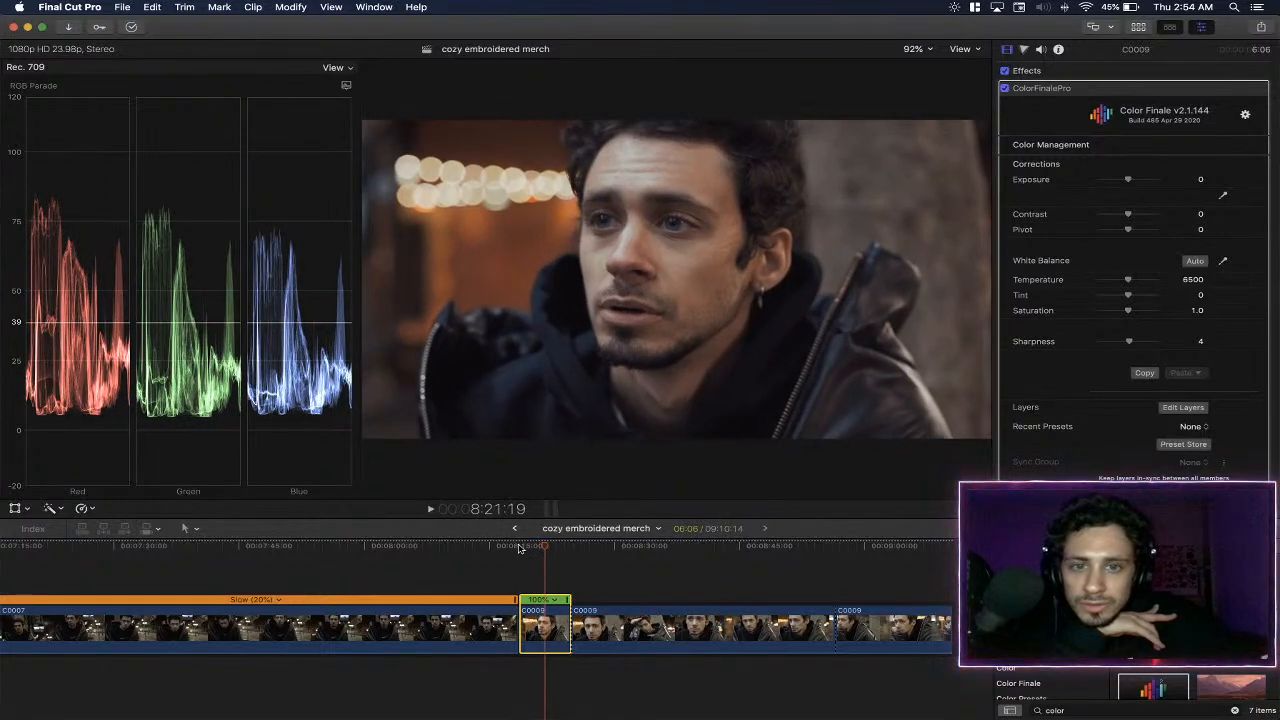
click(1005, 89)
click(1005, 89)
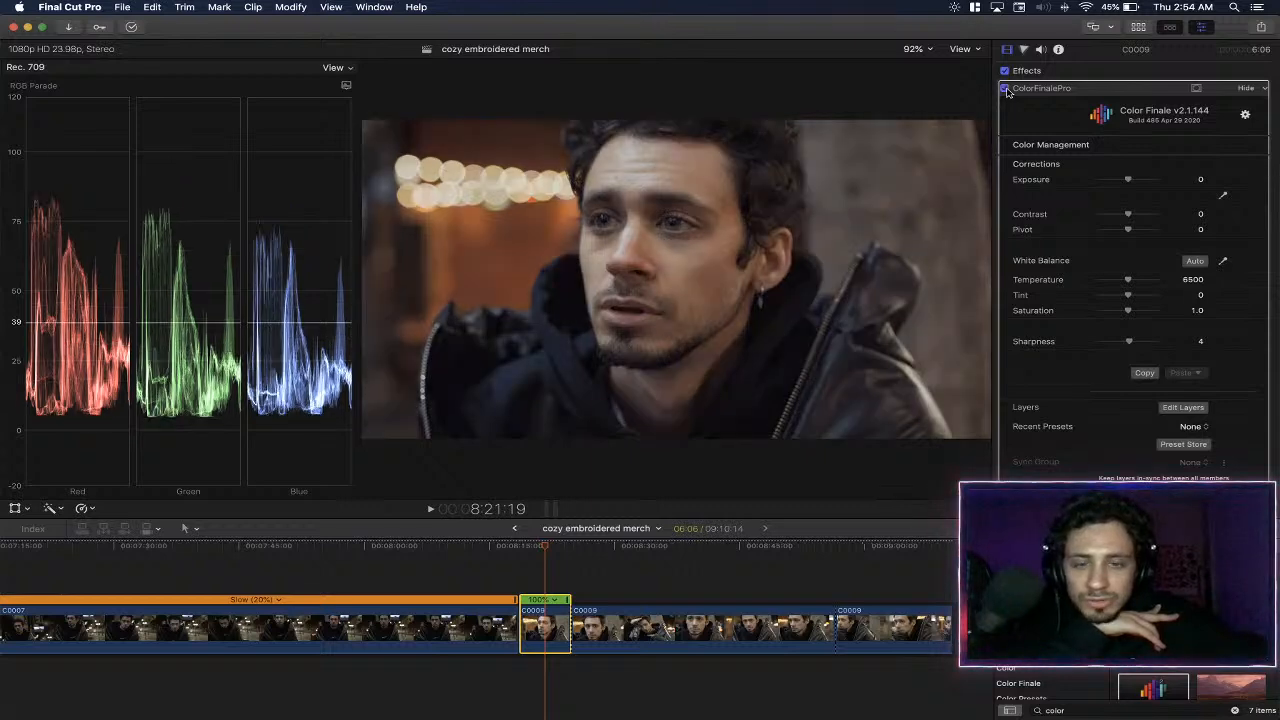
click(1005, 89)
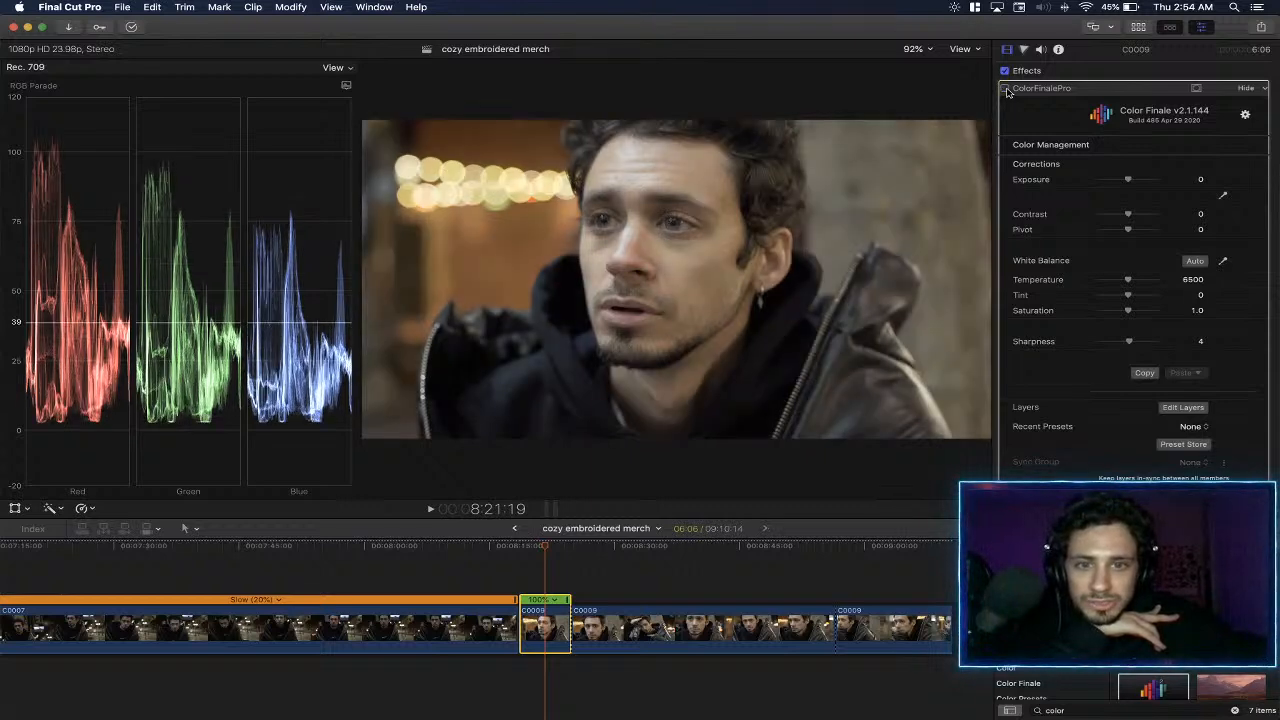
click(1005, 89)
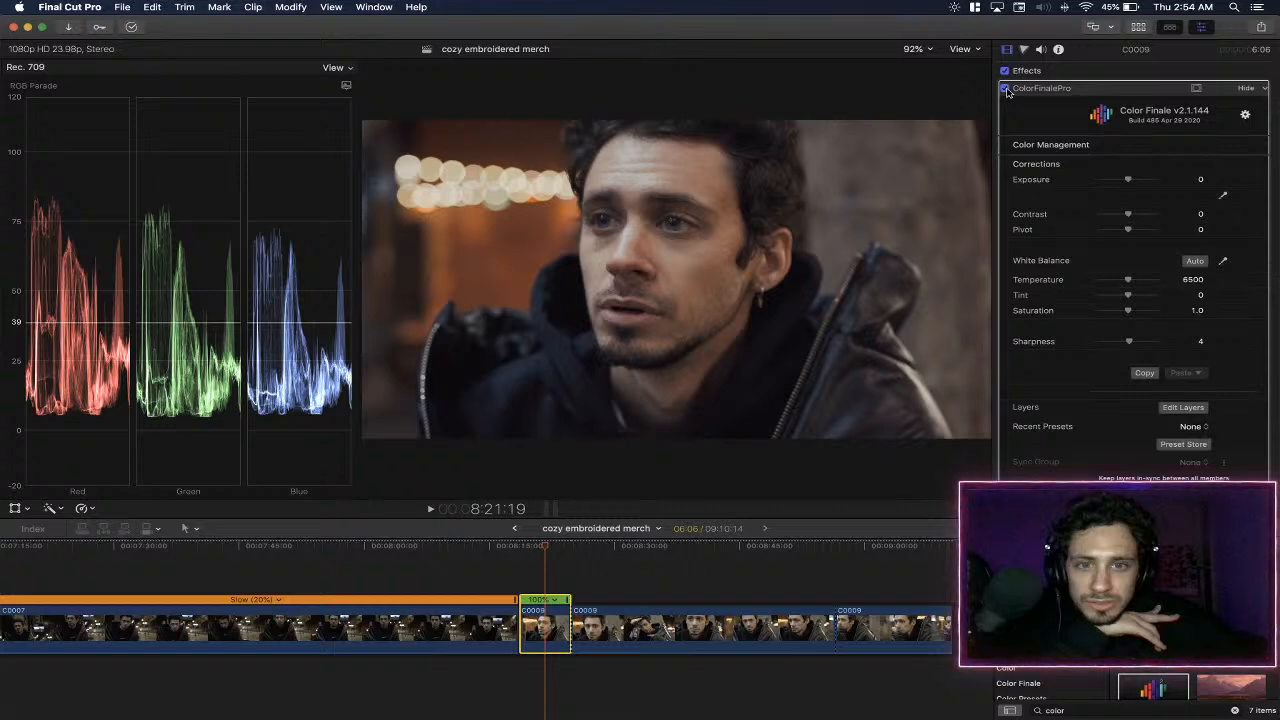
click(1005, 89)
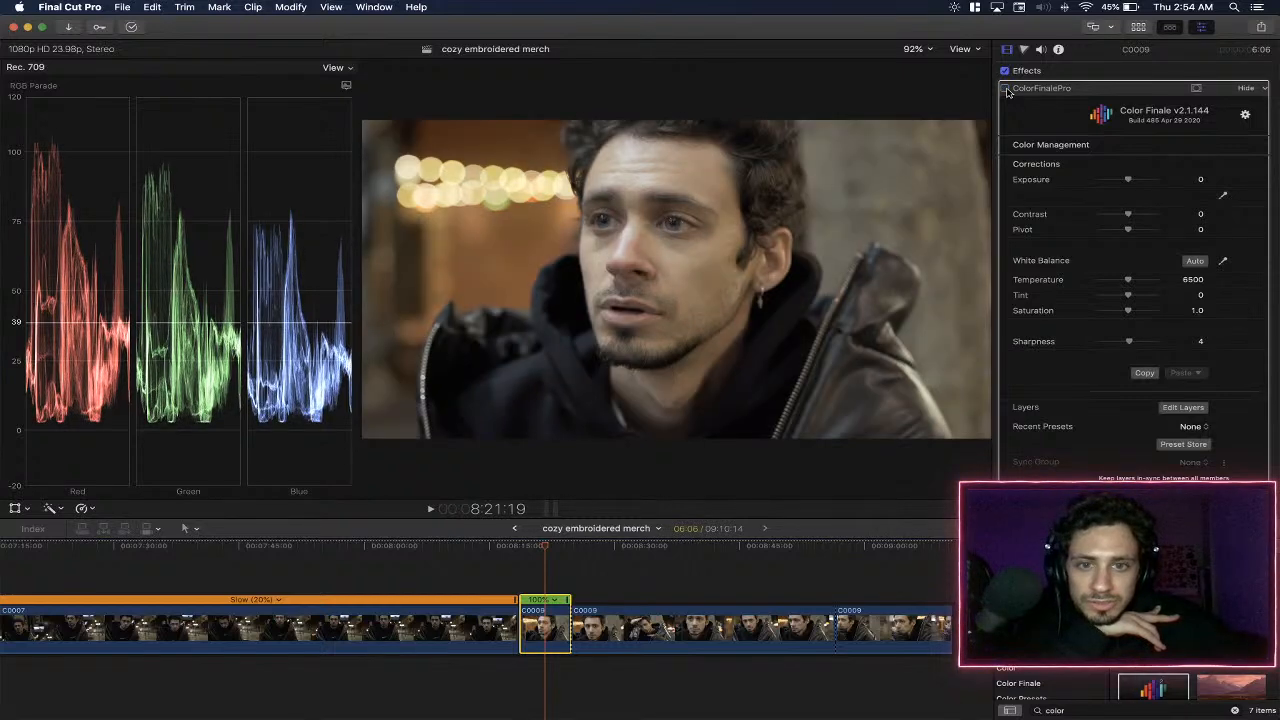
click(1005, 89)
- Collapse and disable the existing ColorFinalePro effect, and apply a second ColorFinalePro effect to the C0009 segment
click(1246, 88)
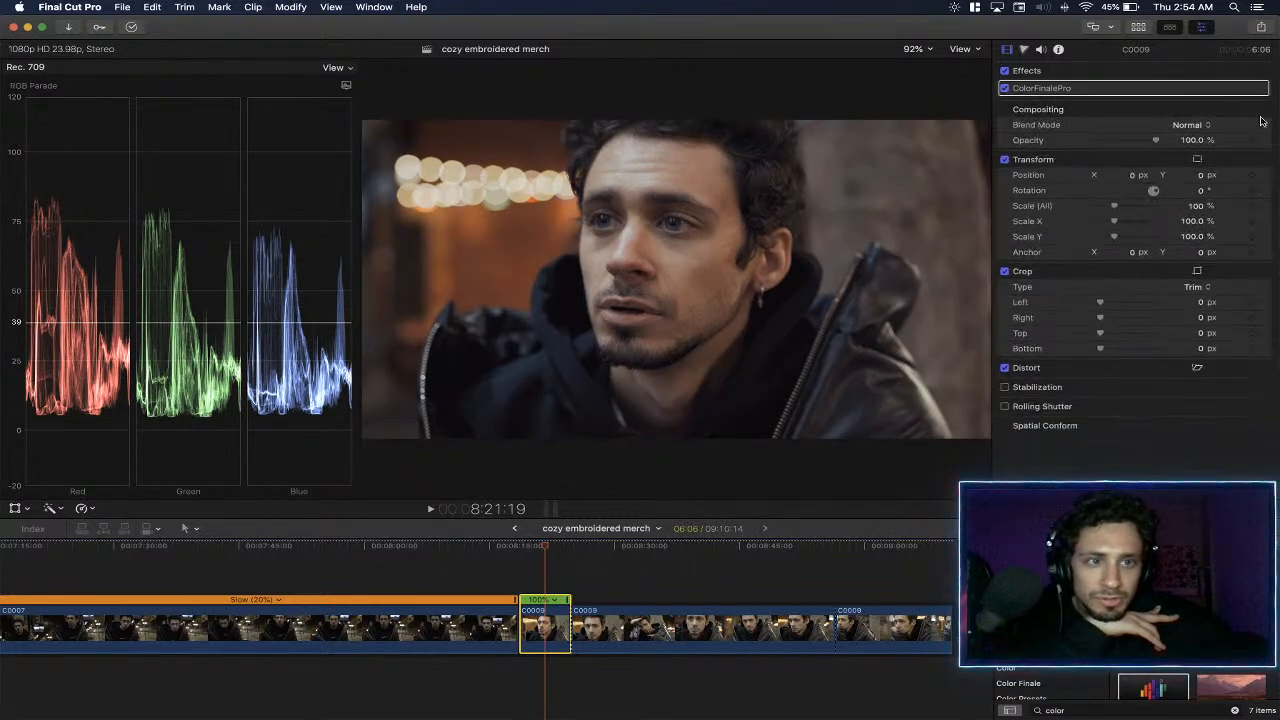
click(1005, 89)
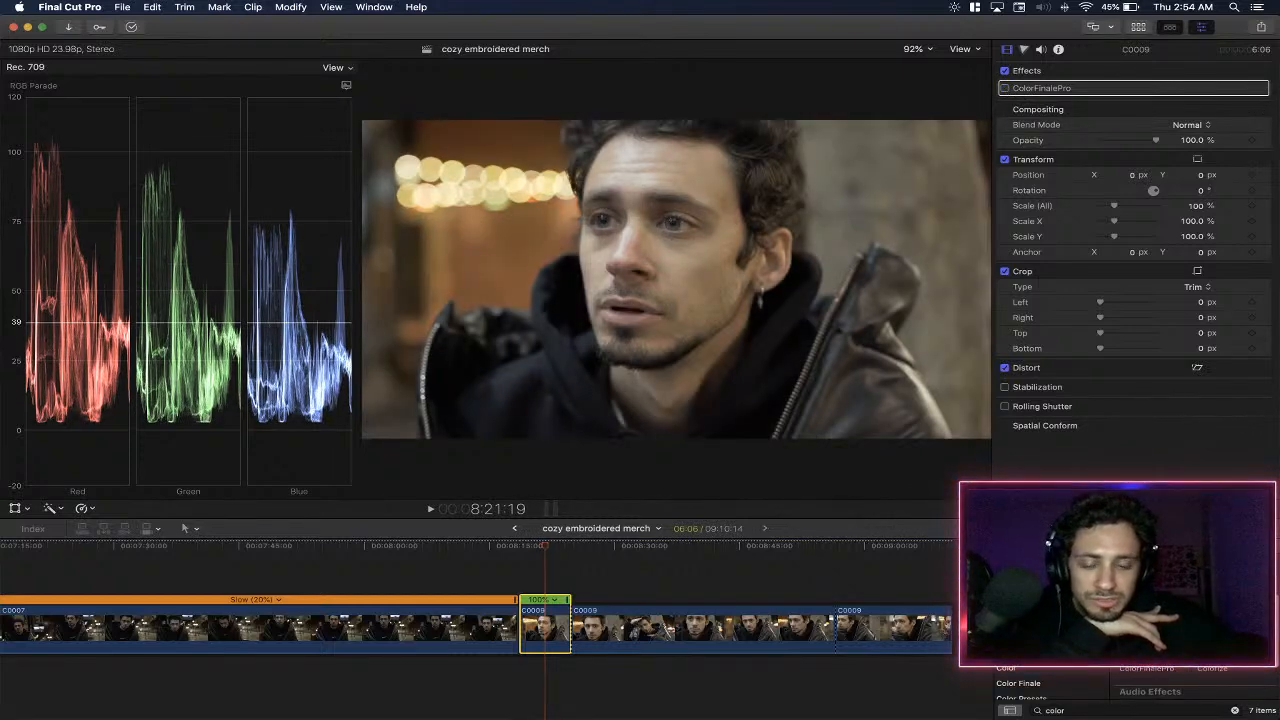
drag(540, 634, 541, 634)
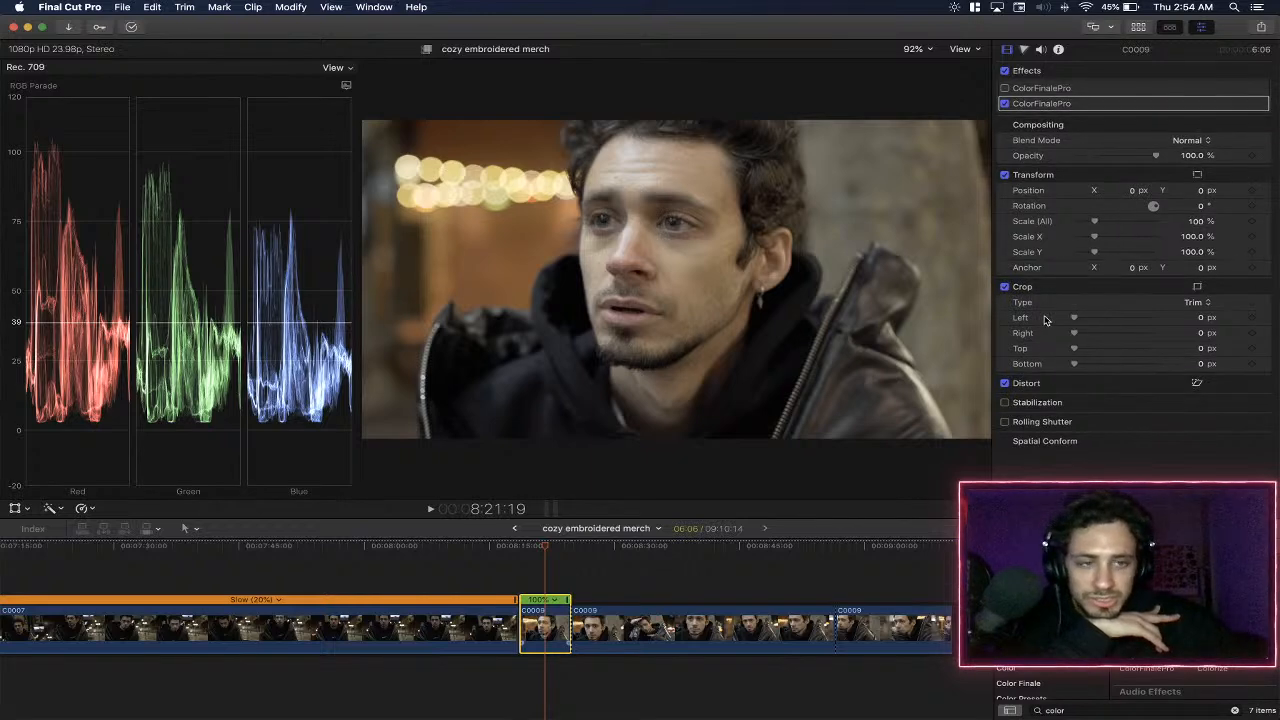
- Open the layer editor of the second ColorFinalePro effect and add a Color Wheels layer
click(1245, 104)
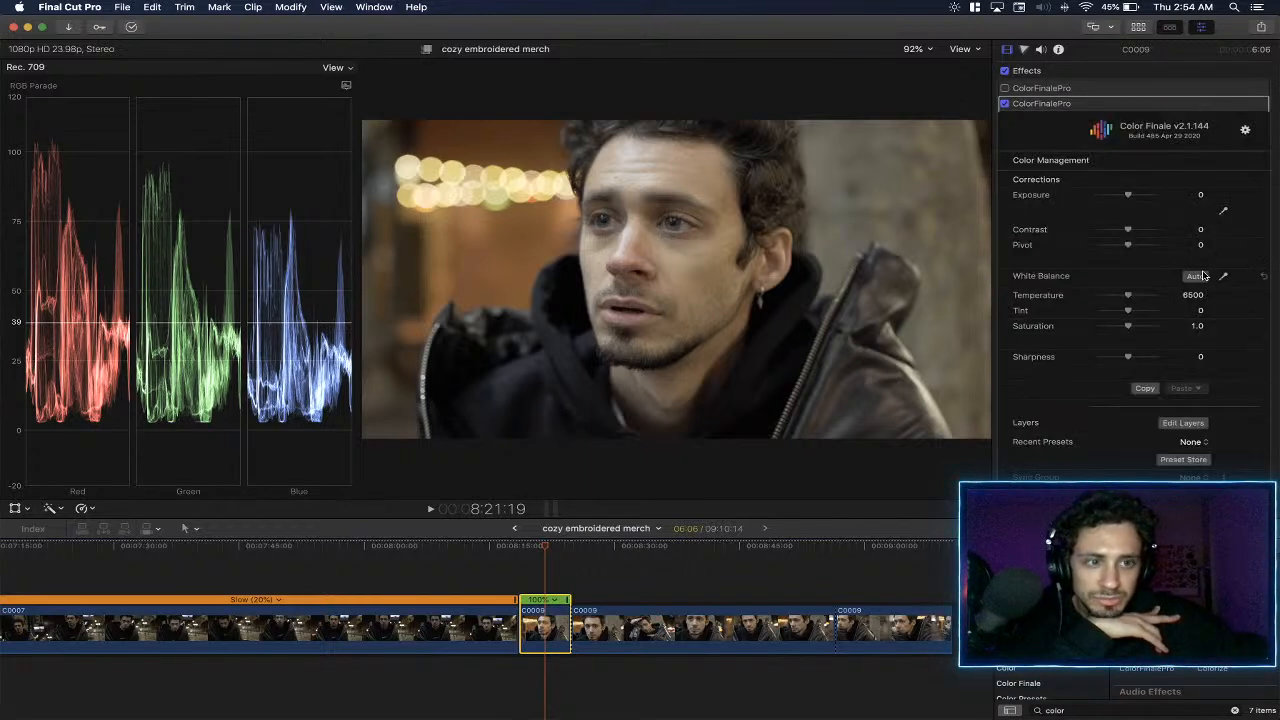
scroll(1205, 275, down, 3)
click(1184, 320)
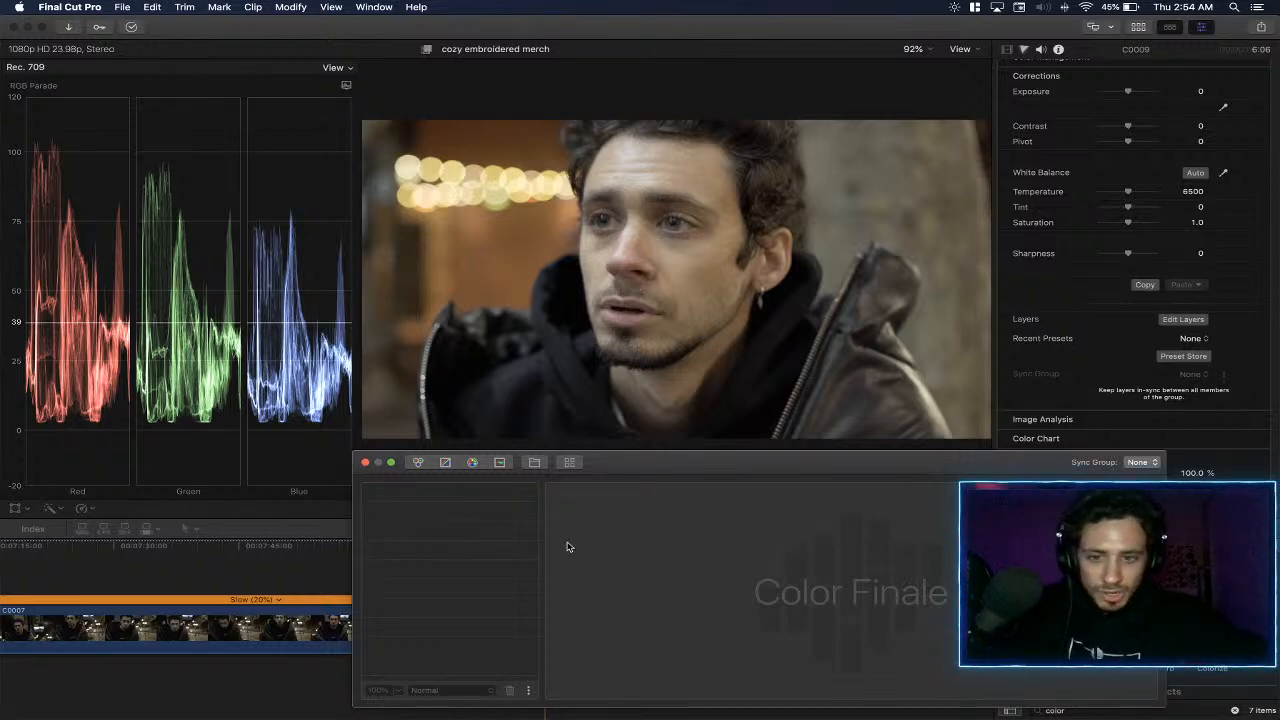
click(419, 463)
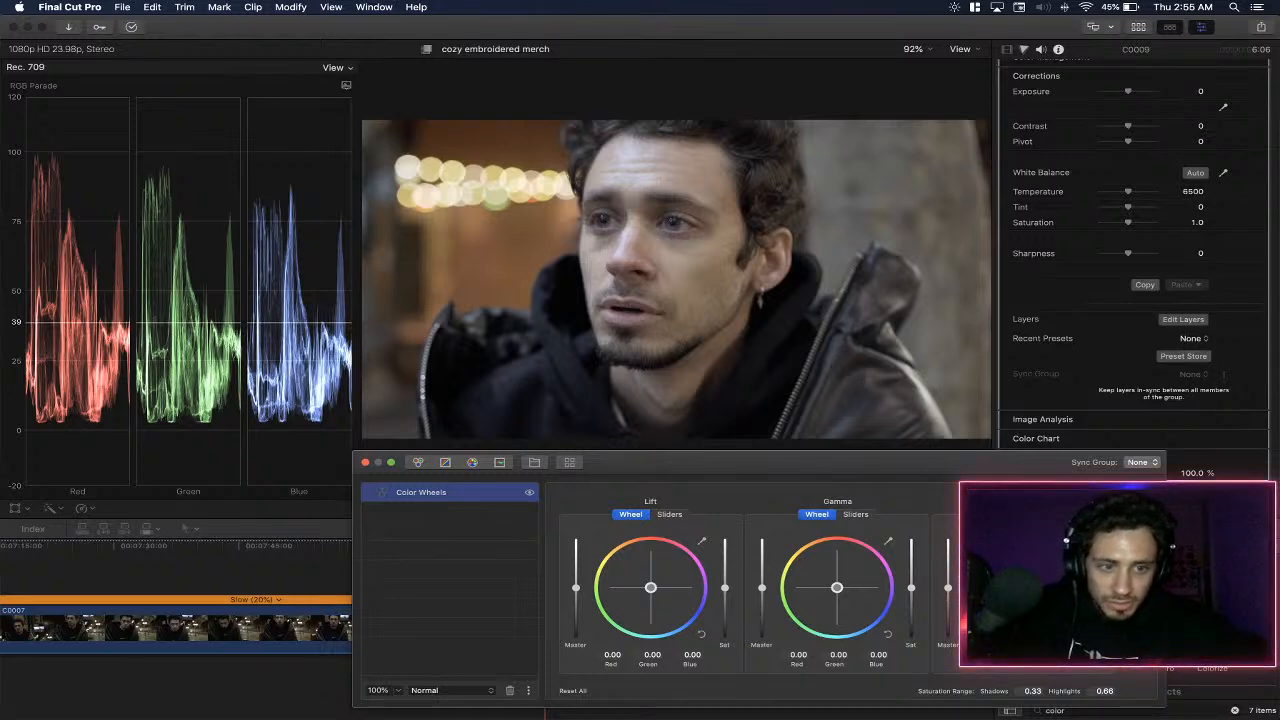
- Neutralise the warm cast by sampling the image, lower the gain master slightly, and compare with the Color Wheels layer hidden
click(798, 315)
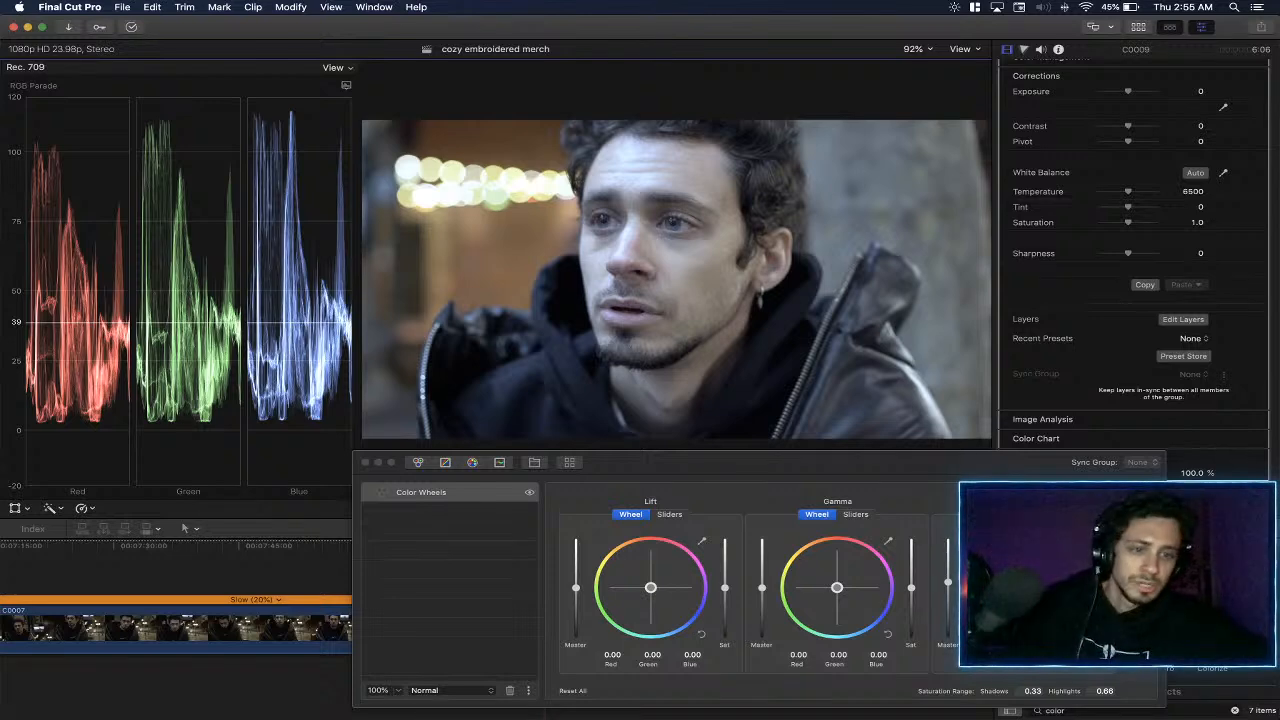
drag(948, 584, 952, 591)
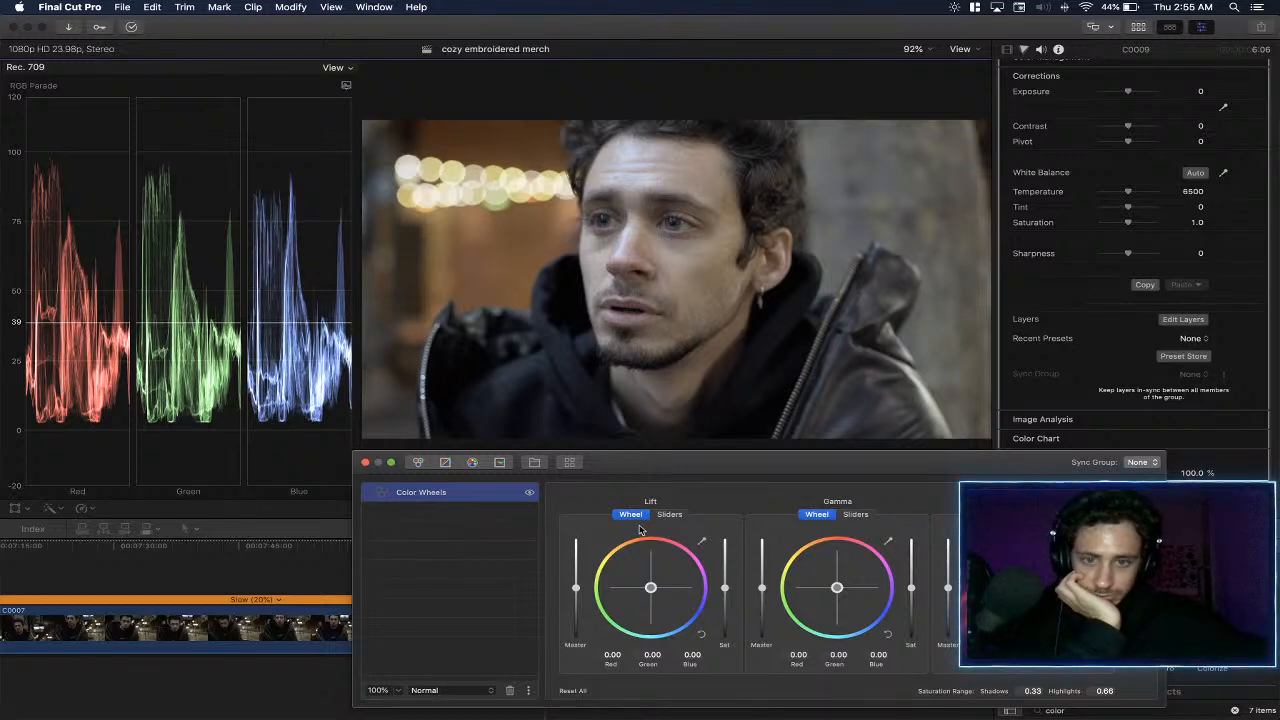
click(529, 493)
click(529, 493)
click(529, 493)
click(529, 493)
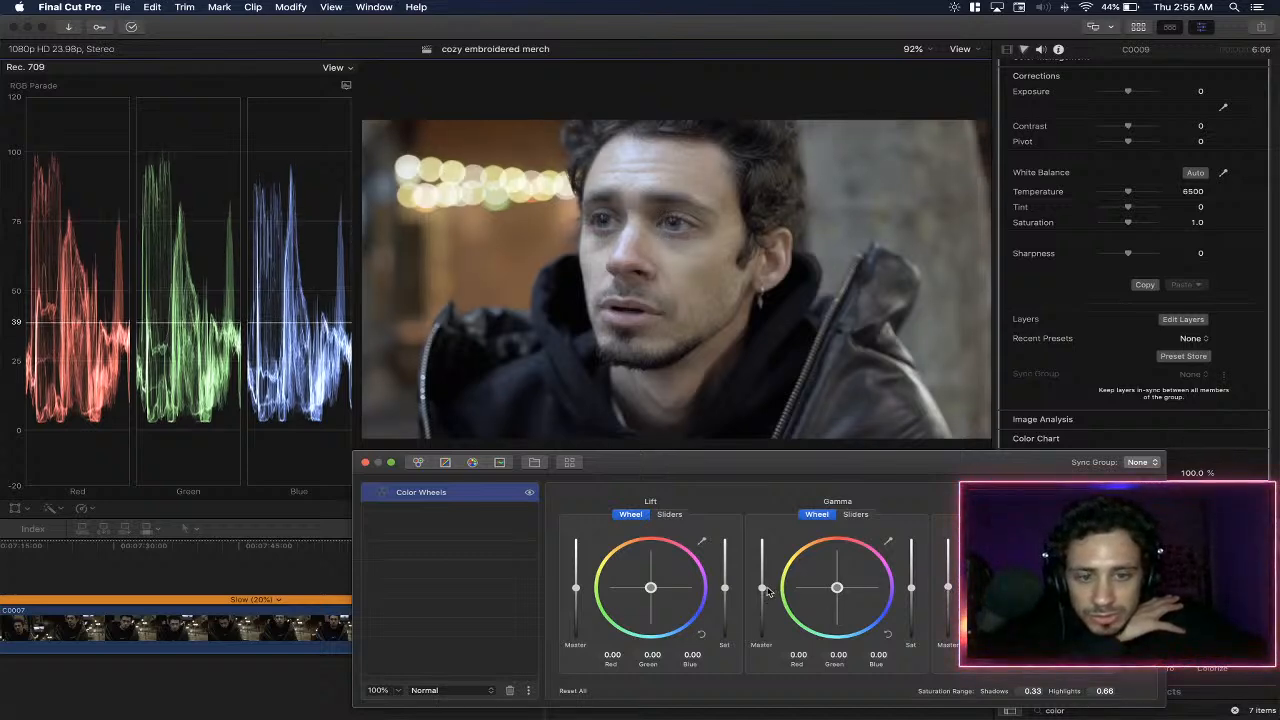
- Set the Color Wheels lift to -0.01 and the gamma to 0.07 in all channels with the master sliders
drag(579, 591, 583, 592)
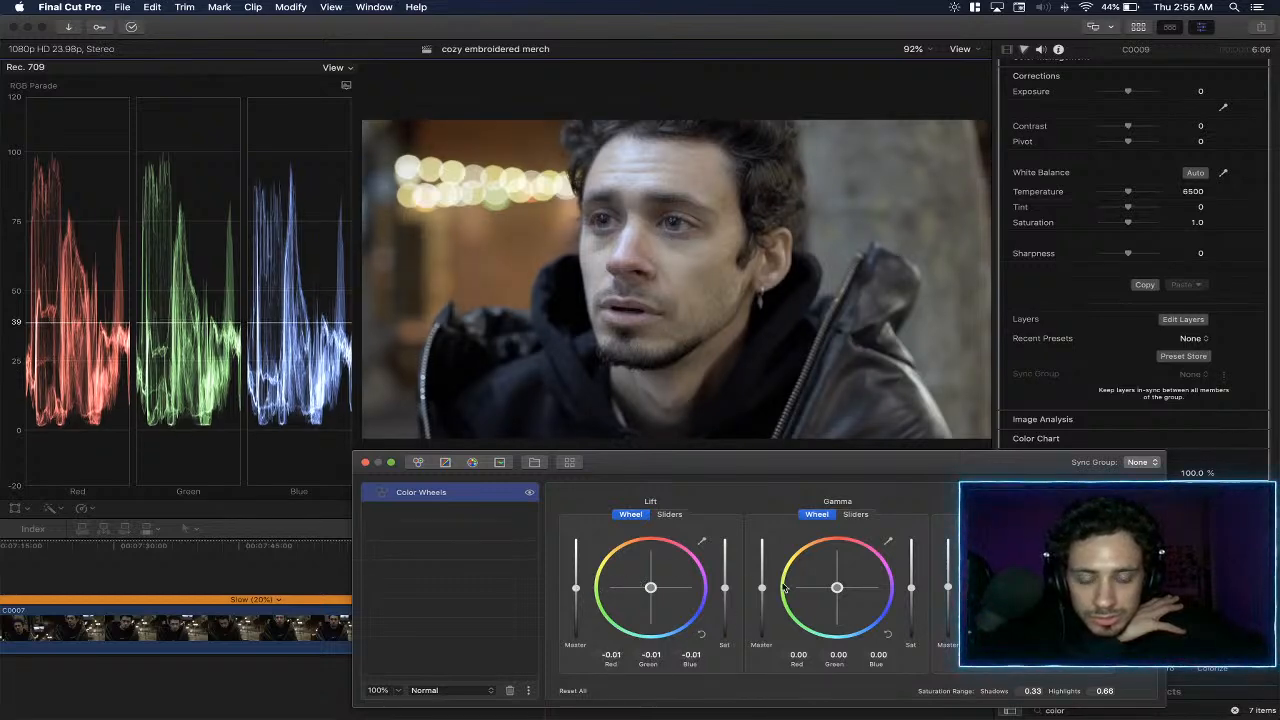
drag(762, 591, 763, 588)
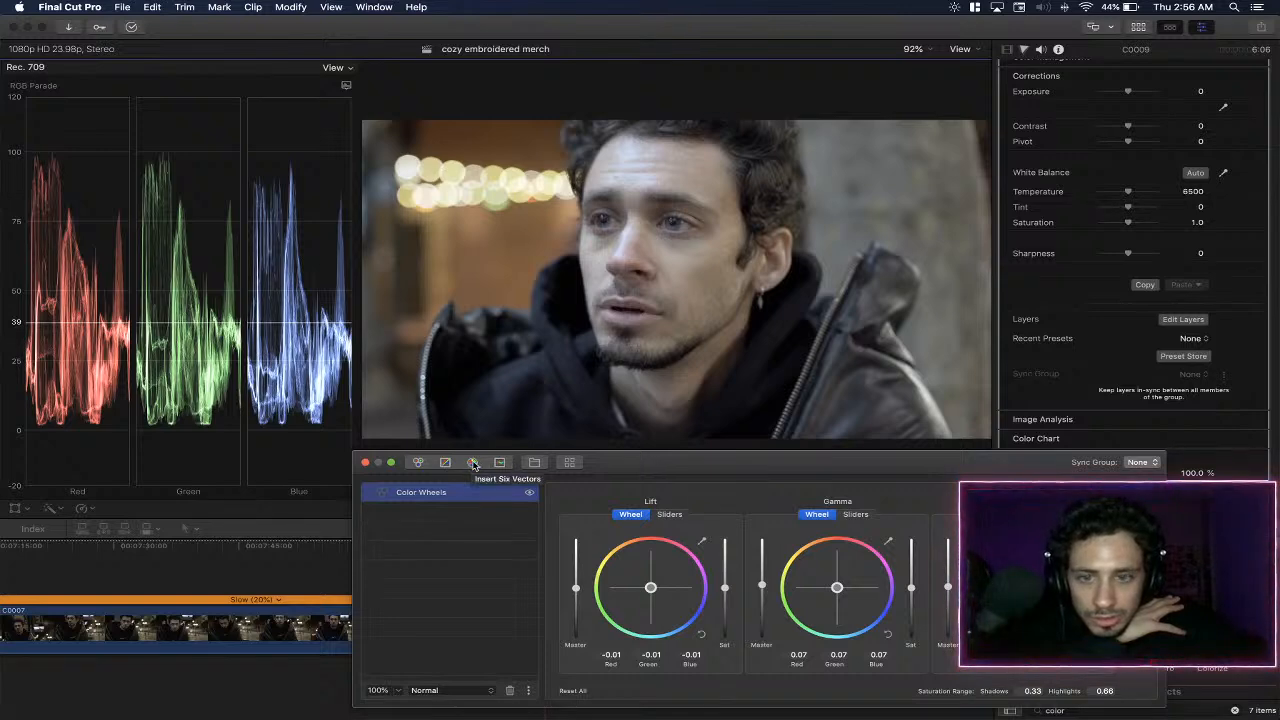
- Insert the Denim LUT above the Color Wheels layer and reduce its opacity to 67%
click(569, 462)
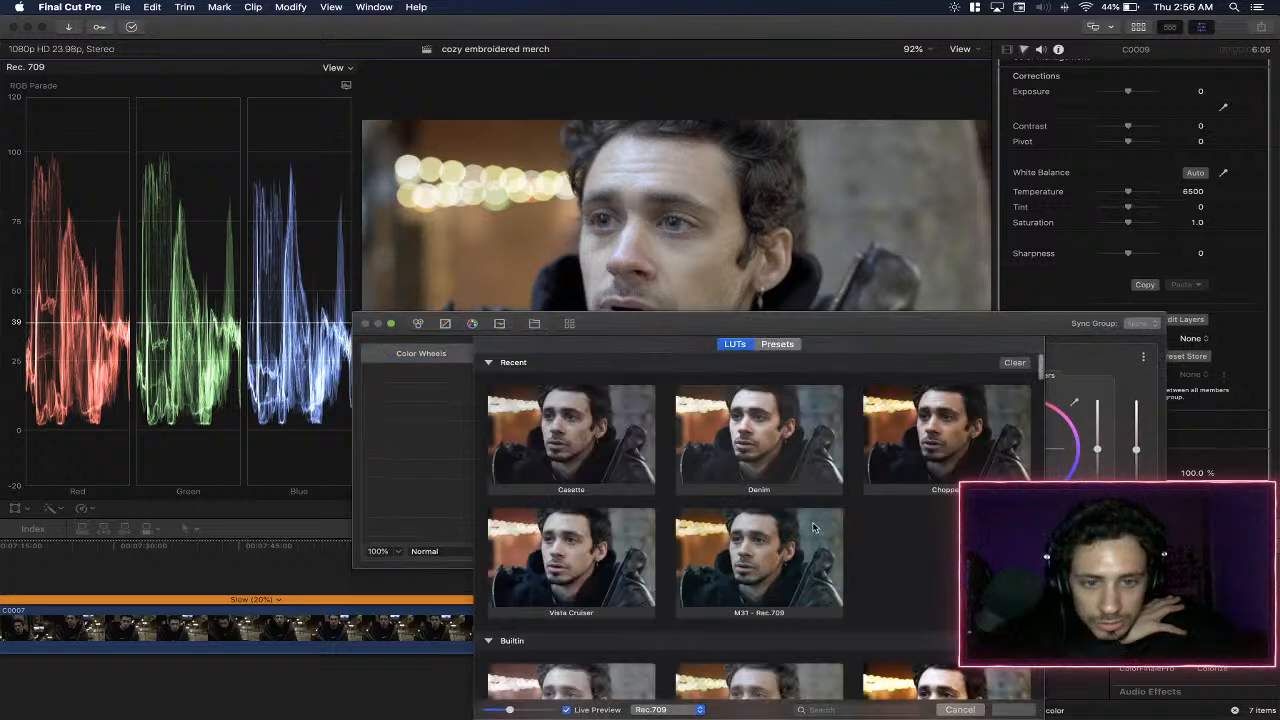
click(780, 437)
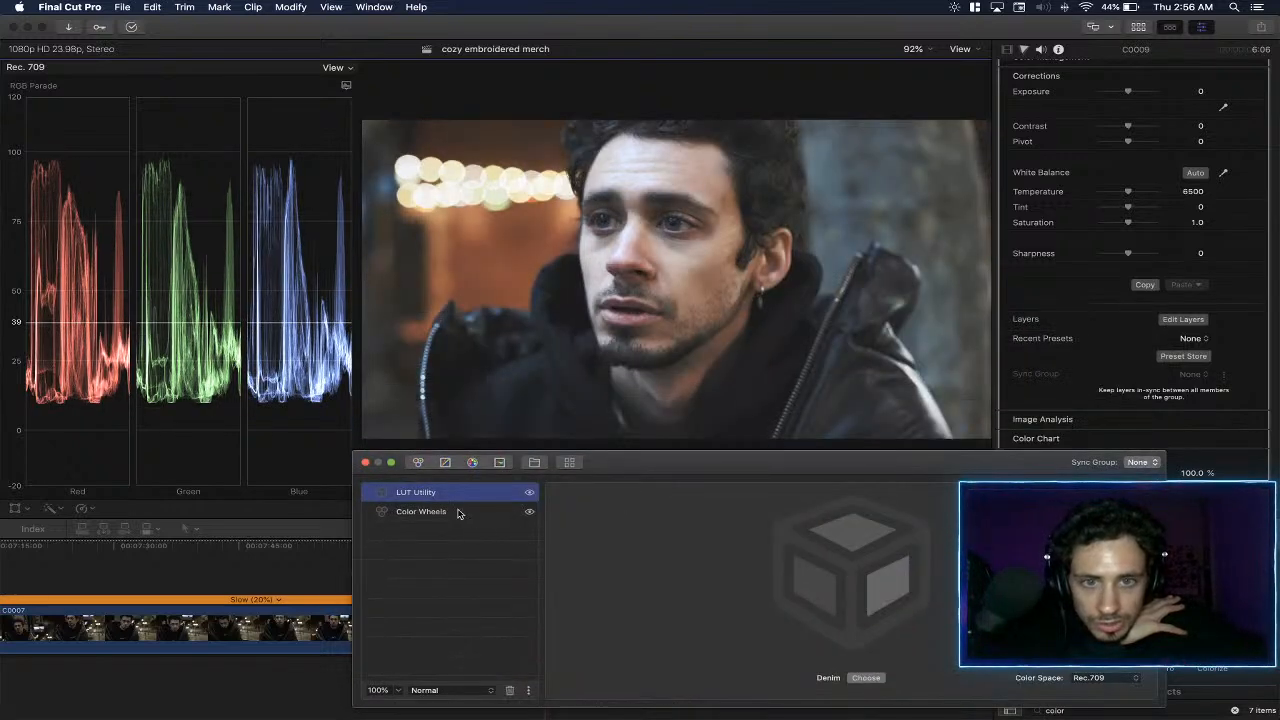
click(395, 690)
drag(402, 707, 374, 709)
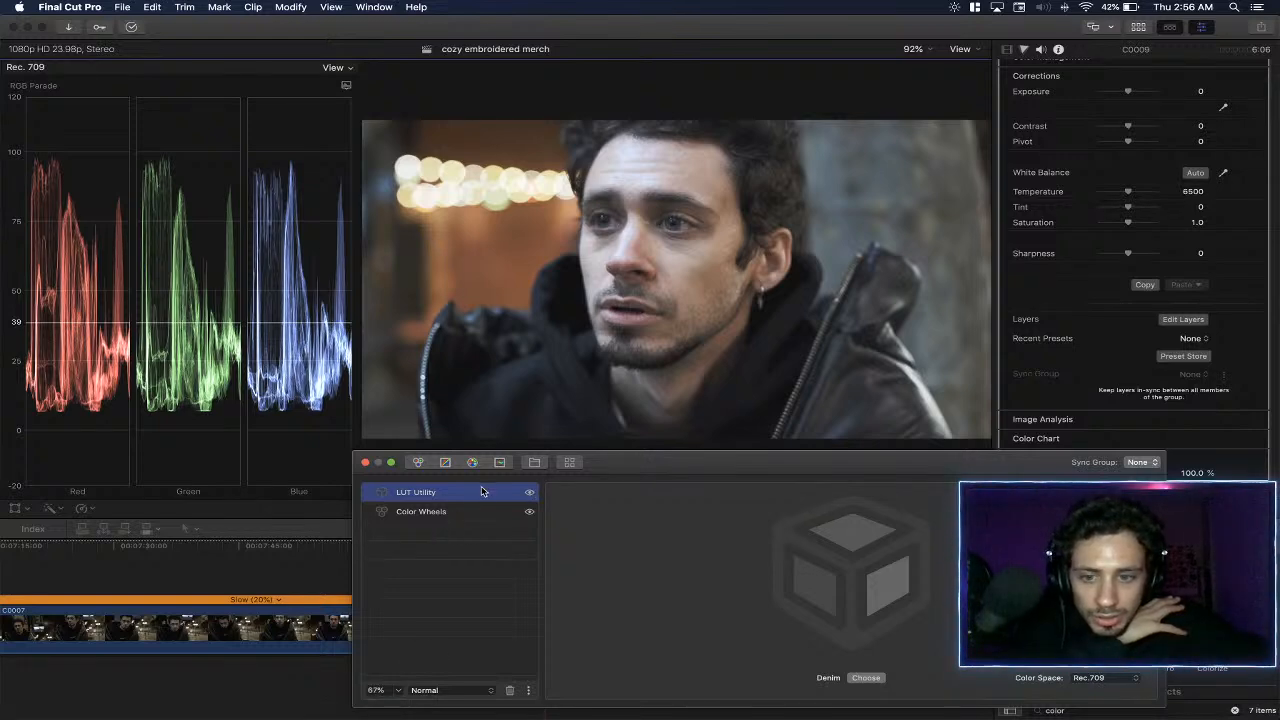
- Look through the available LUTs and replace Denim with Jukebox from the Vintage Look folder
click(866, 677)
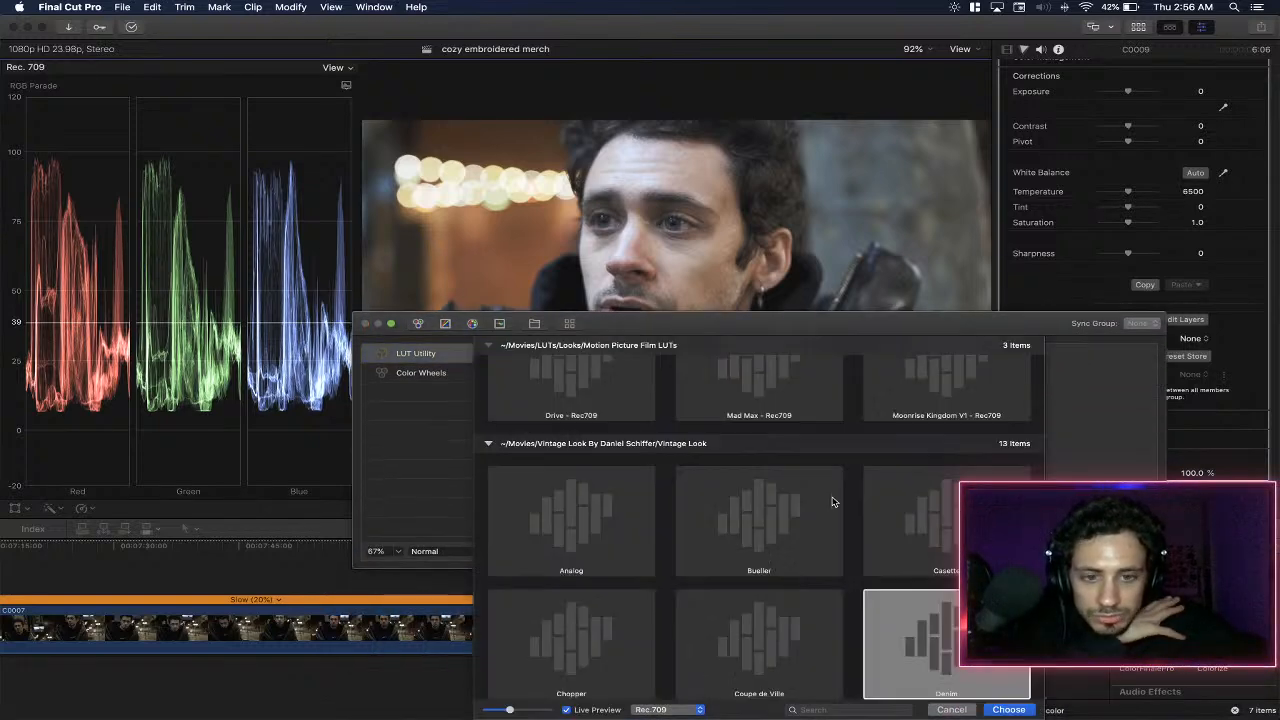
scroll(733, 450, up, 3)
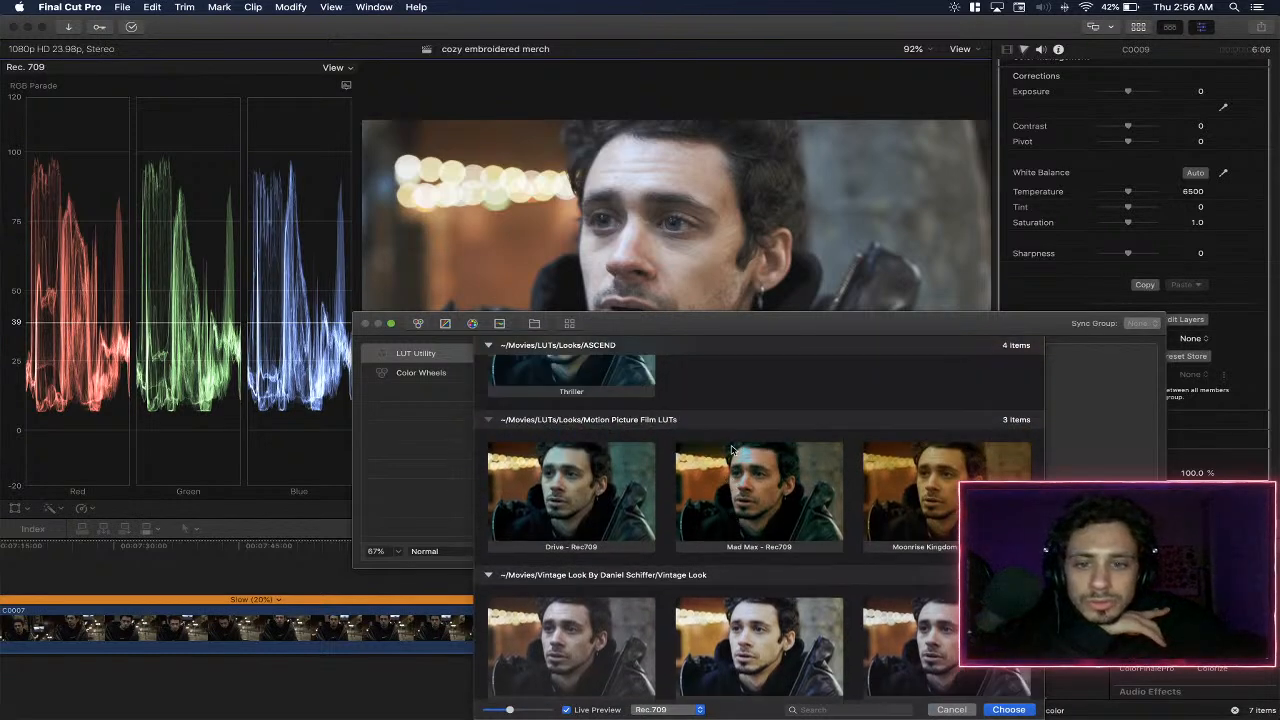
scroll(620, 500, up, 2)
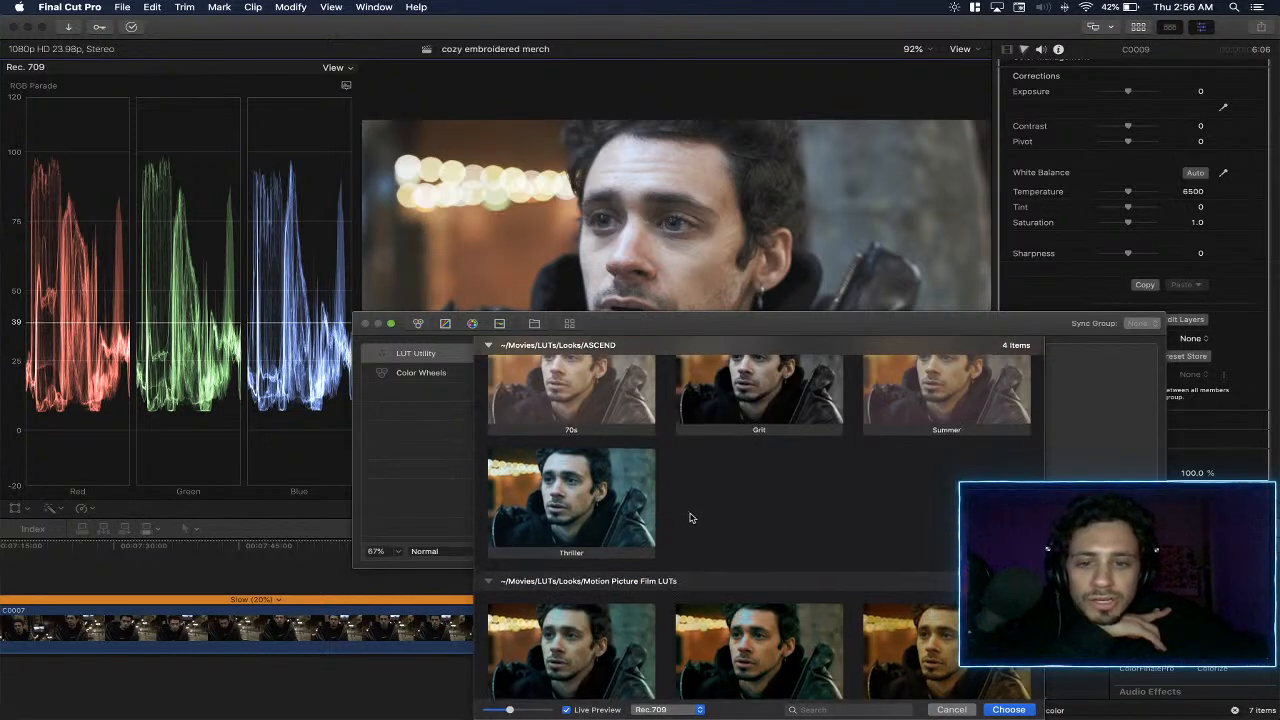
scroll(689, 517, down, 6)
scroll(729, 477, down, 2)
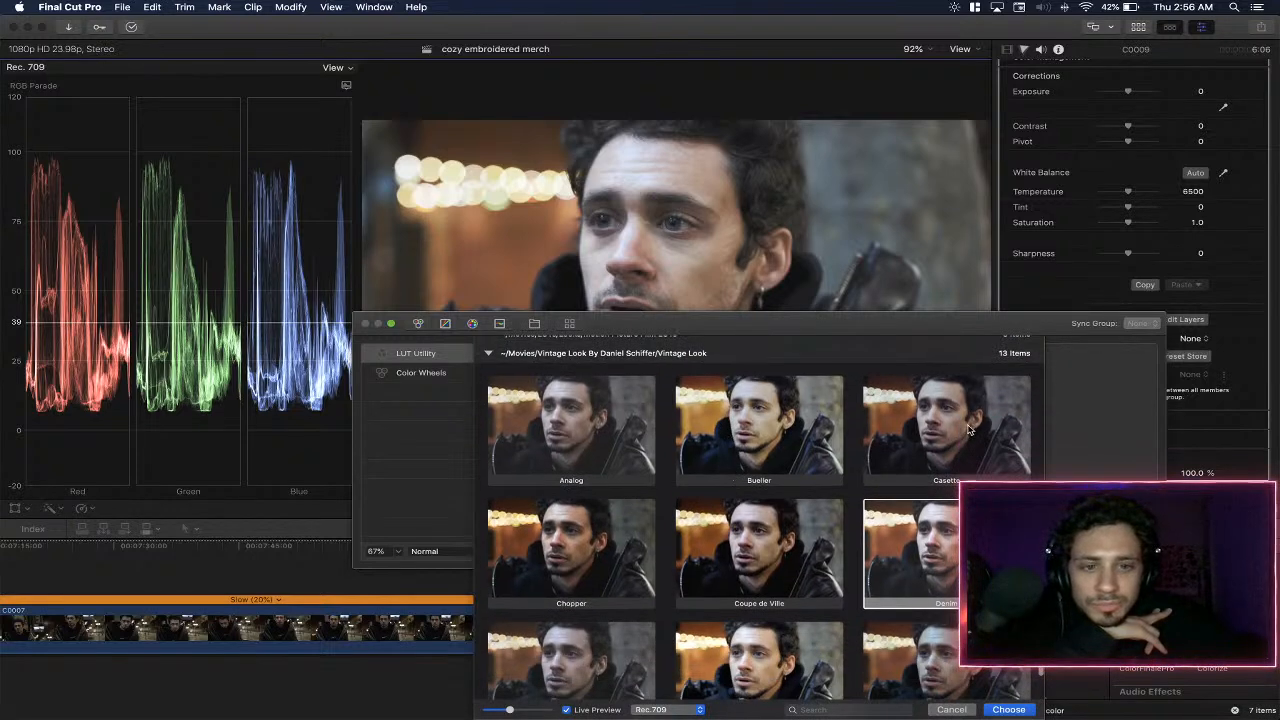
scroll(968, 430, down, 5)
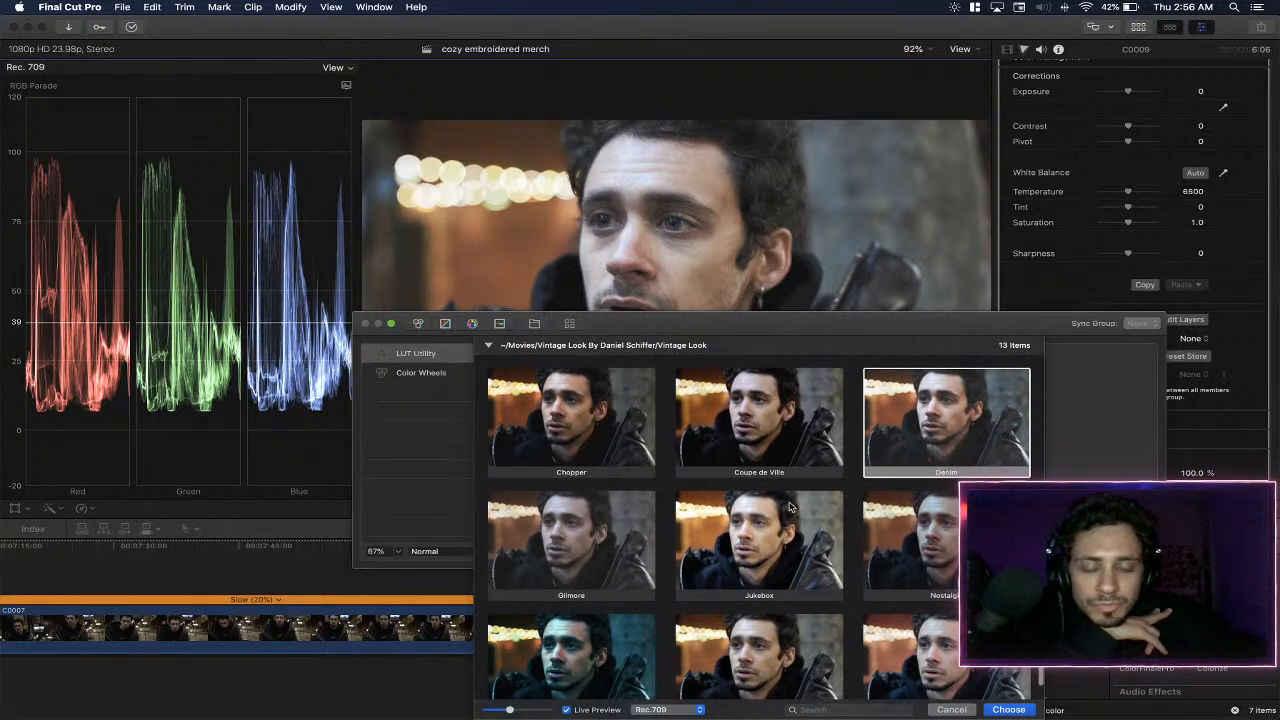
double_click(763, 557)
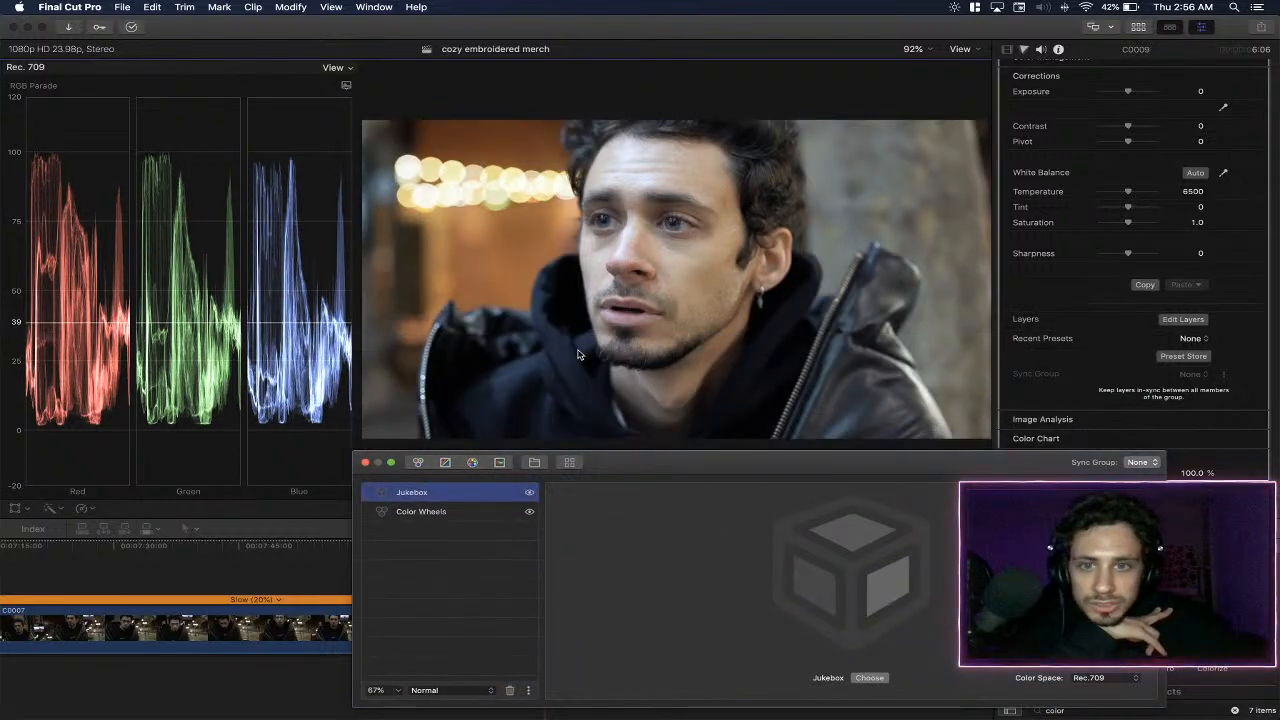
- Add a Curves layer above the Jukebox layer and set the effect's sharpness to 4
click(476, 511)
click(477, 496)
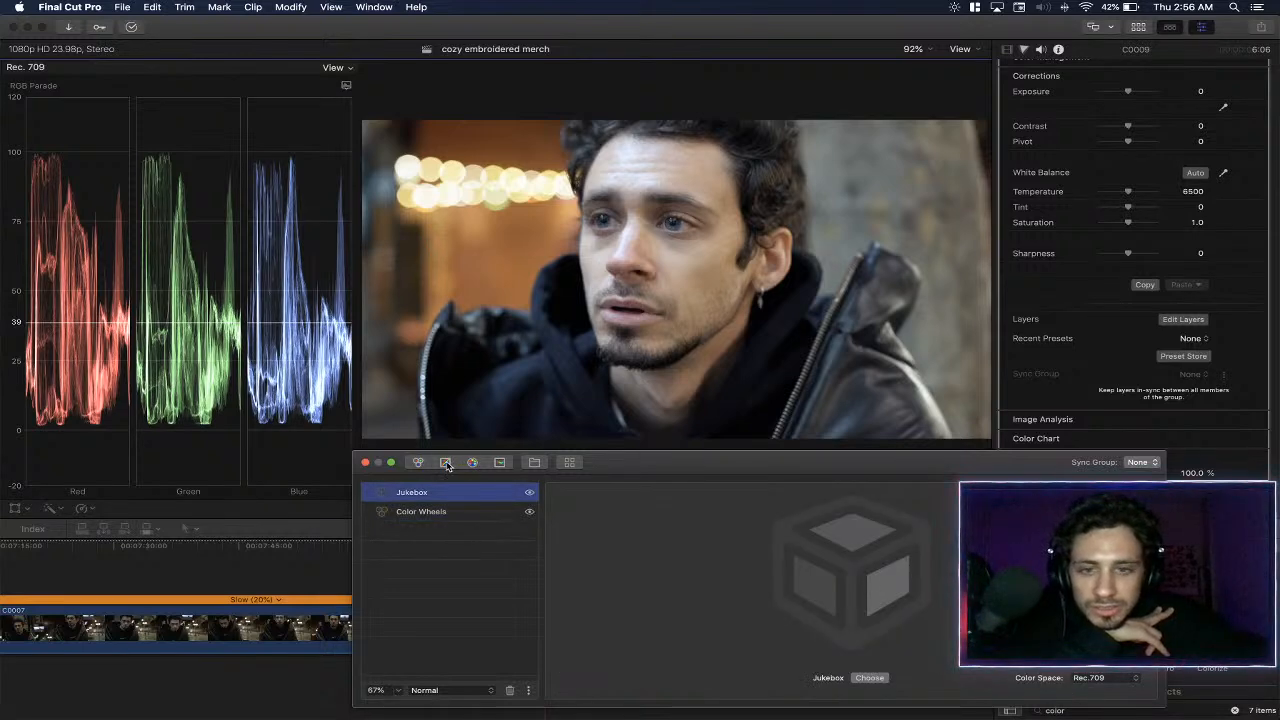
click(445, 462)
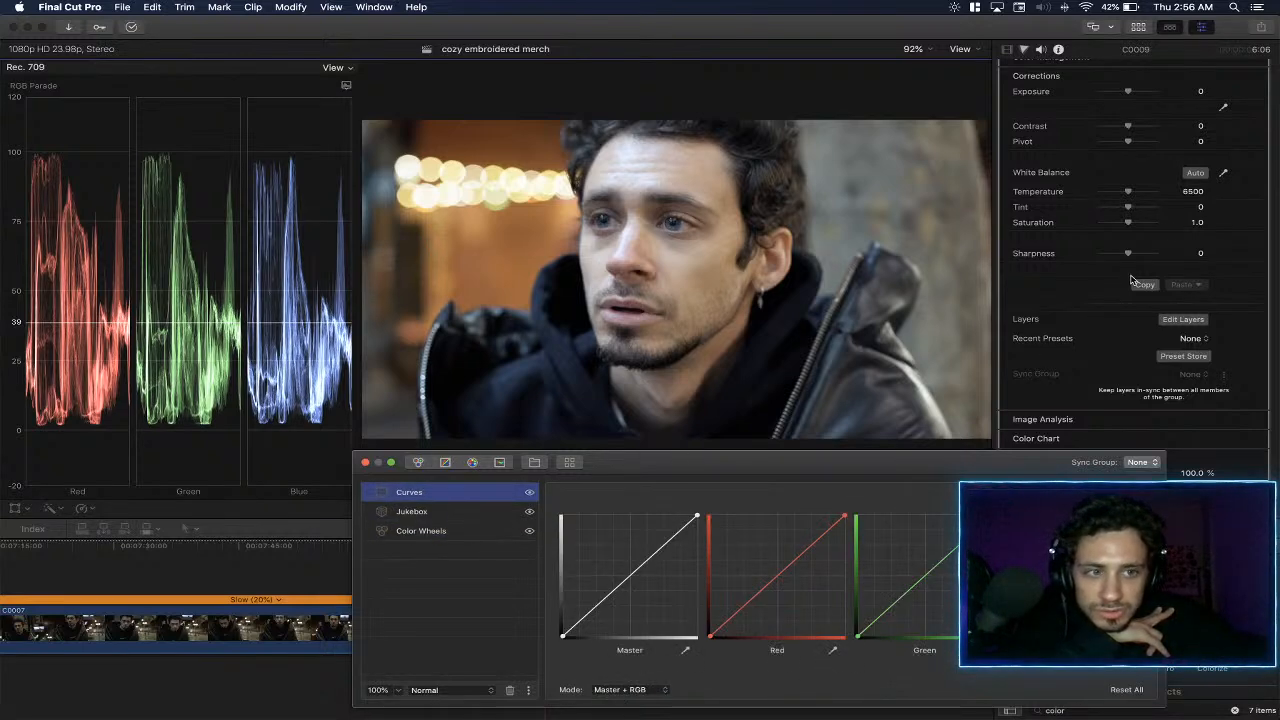
click(1197, 252)
text(4)
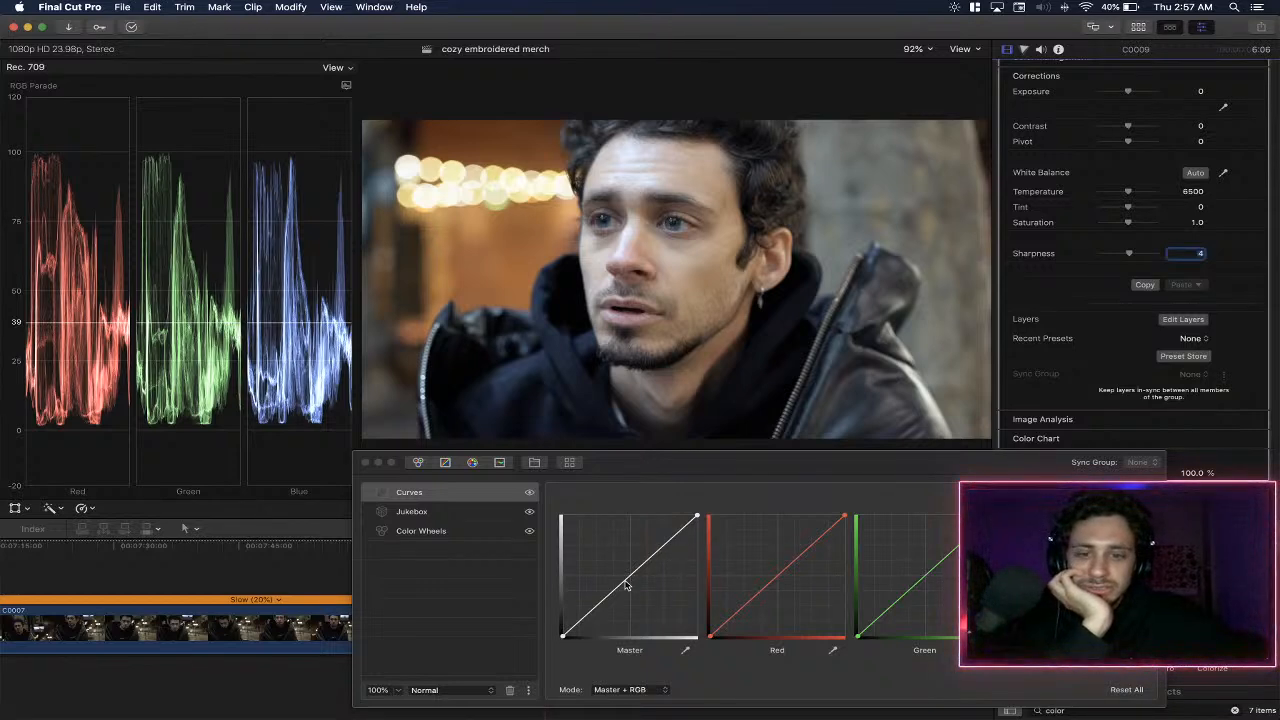
- Flatten the master curve by lifting the black point slightly and lowering the white point in stages, trying out a lowered midpoint
drag(565, 638, 562, 630)
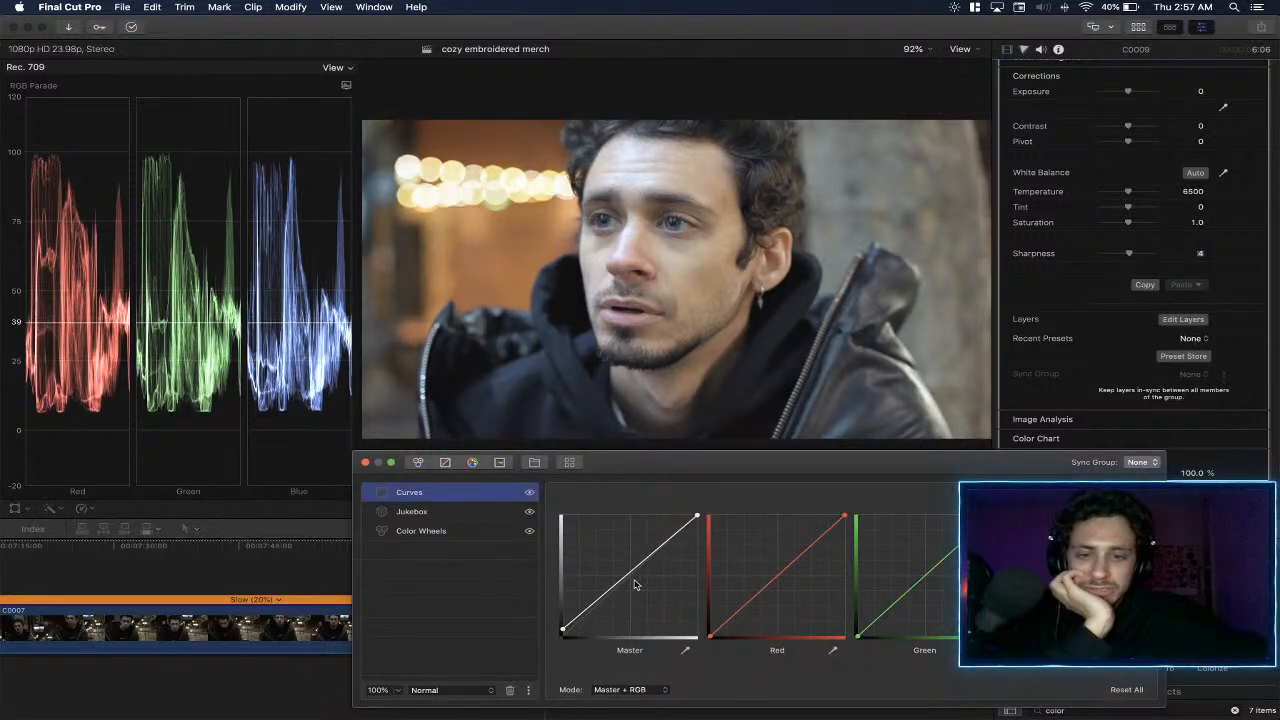
drag(630, 576, 631, 589)
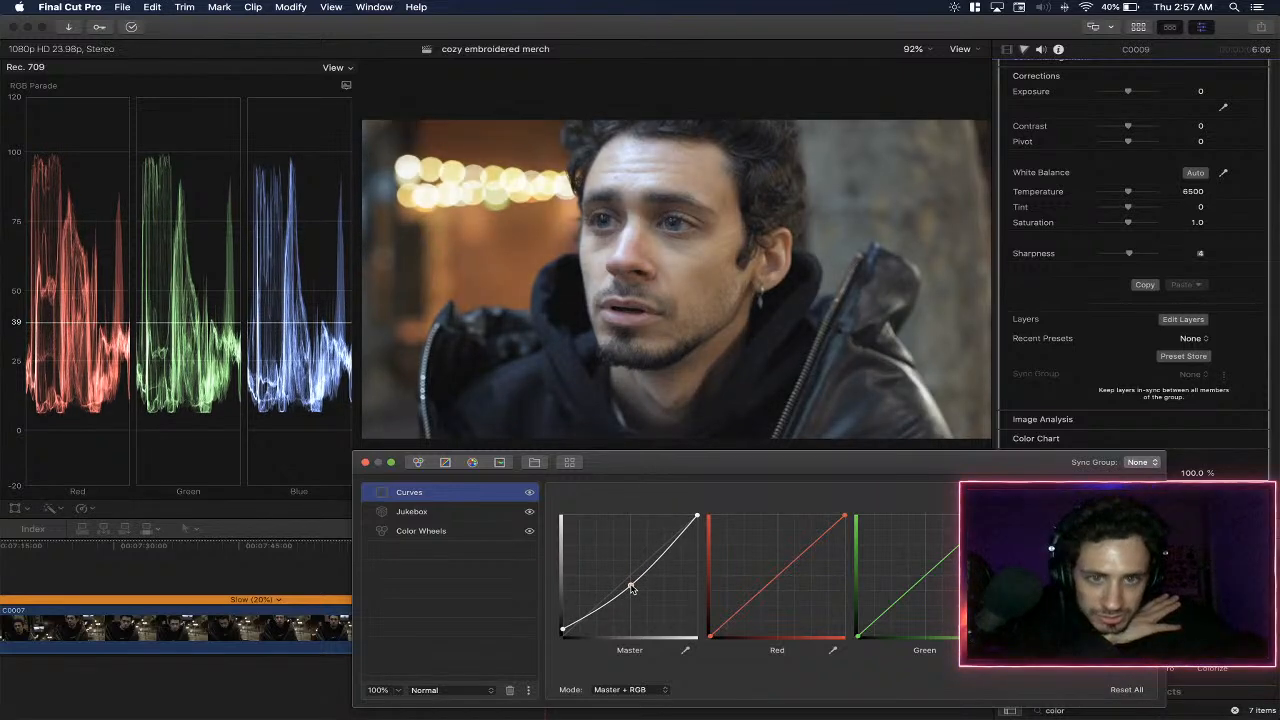
drag(697, 516, 708, 530)
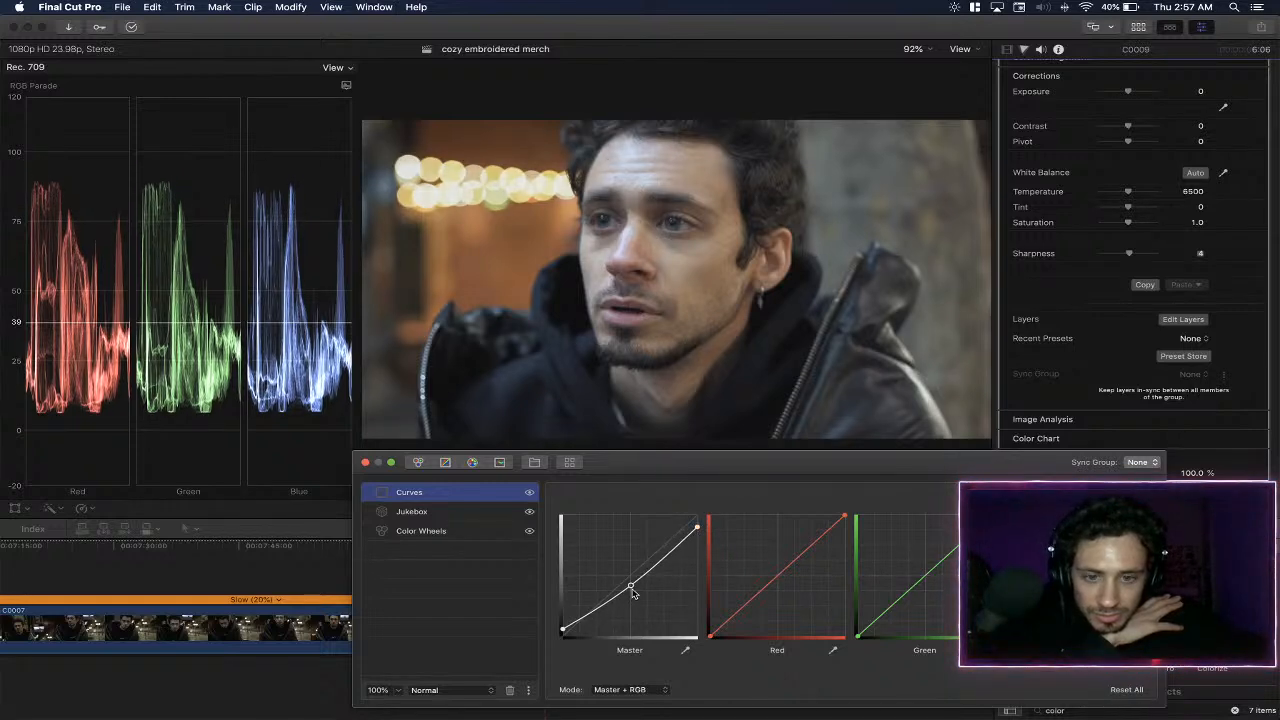
drag(562, 631, 551, 633)
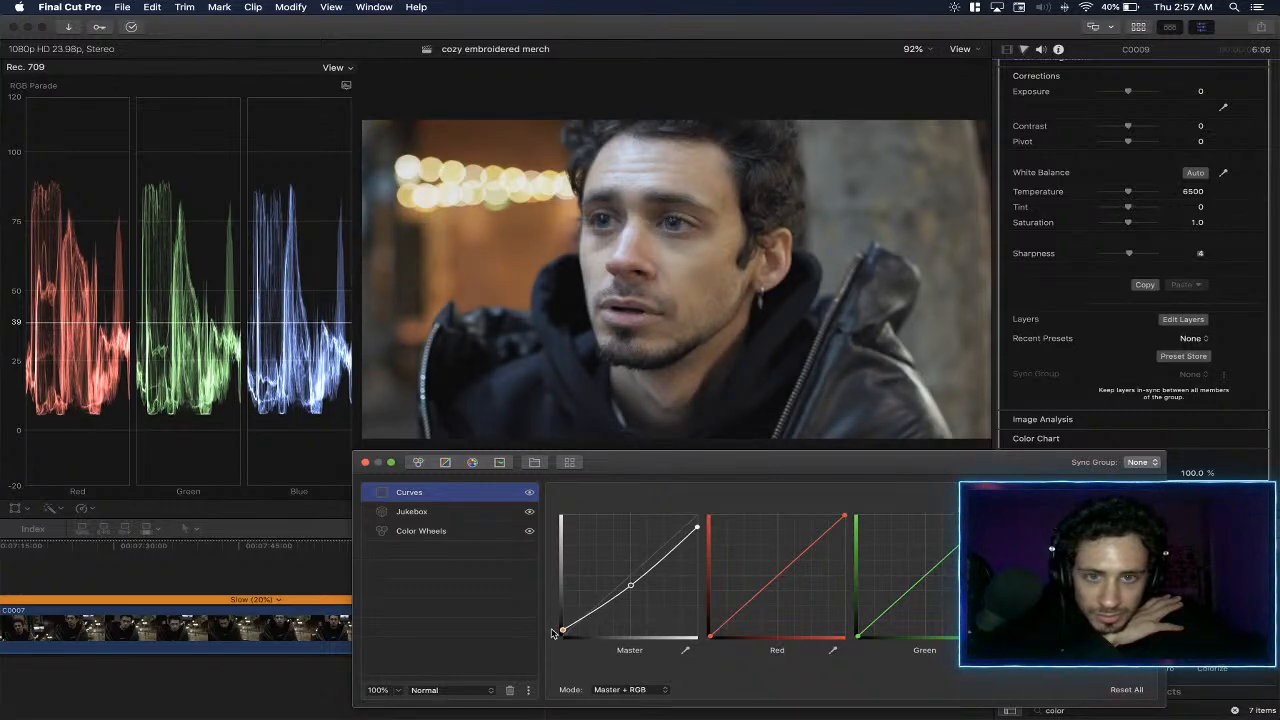
drag(698, 527, 740, 531)
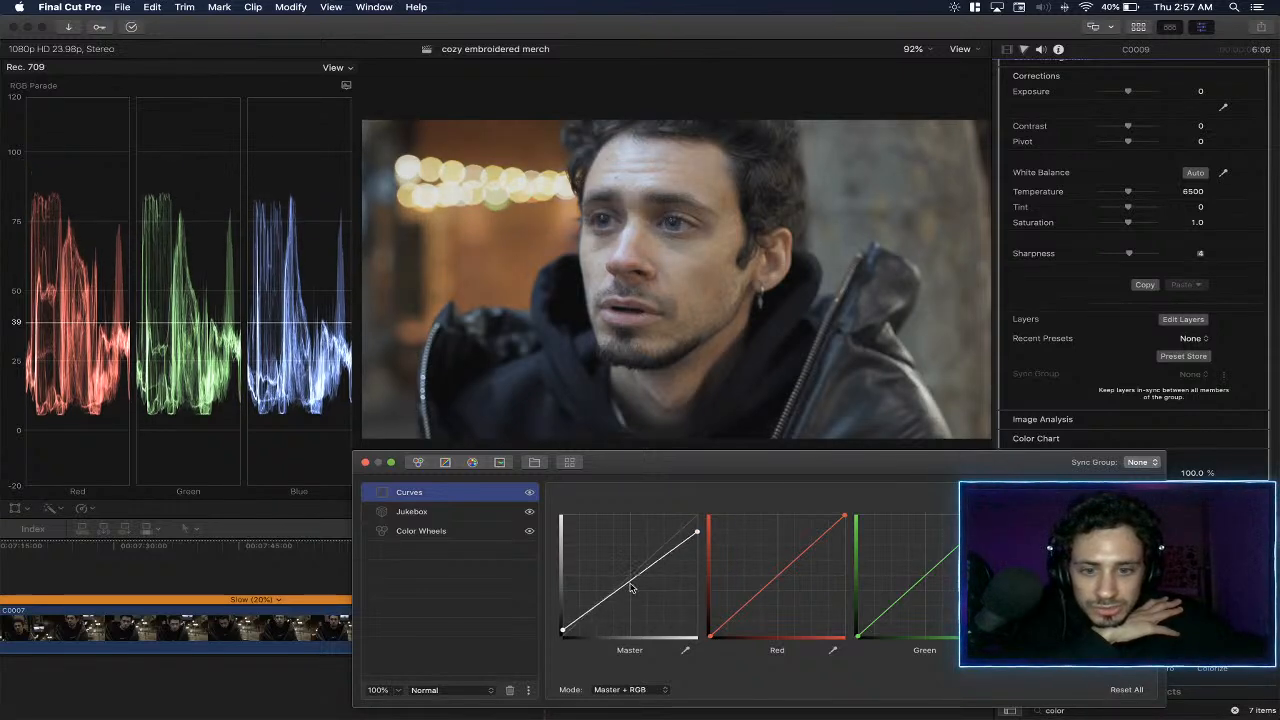
mouse_move(699, 532)
mouse_down()
mouse_move(712, 553)
mouse_move(714, 541)
mouse_up()
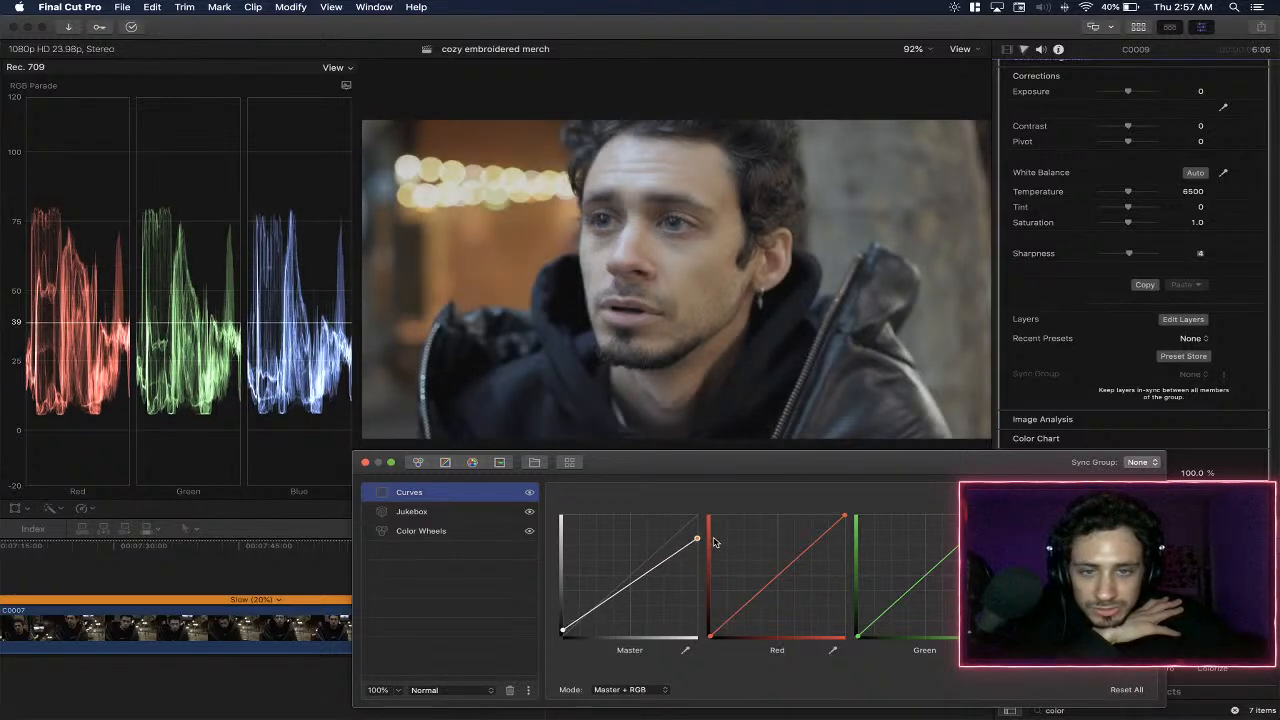
- Compare the shot with and without the Curves layer, and reshape the master curve with a higher white point and a slightly lowered midpoint
click(529, 492)
click(529, 492)
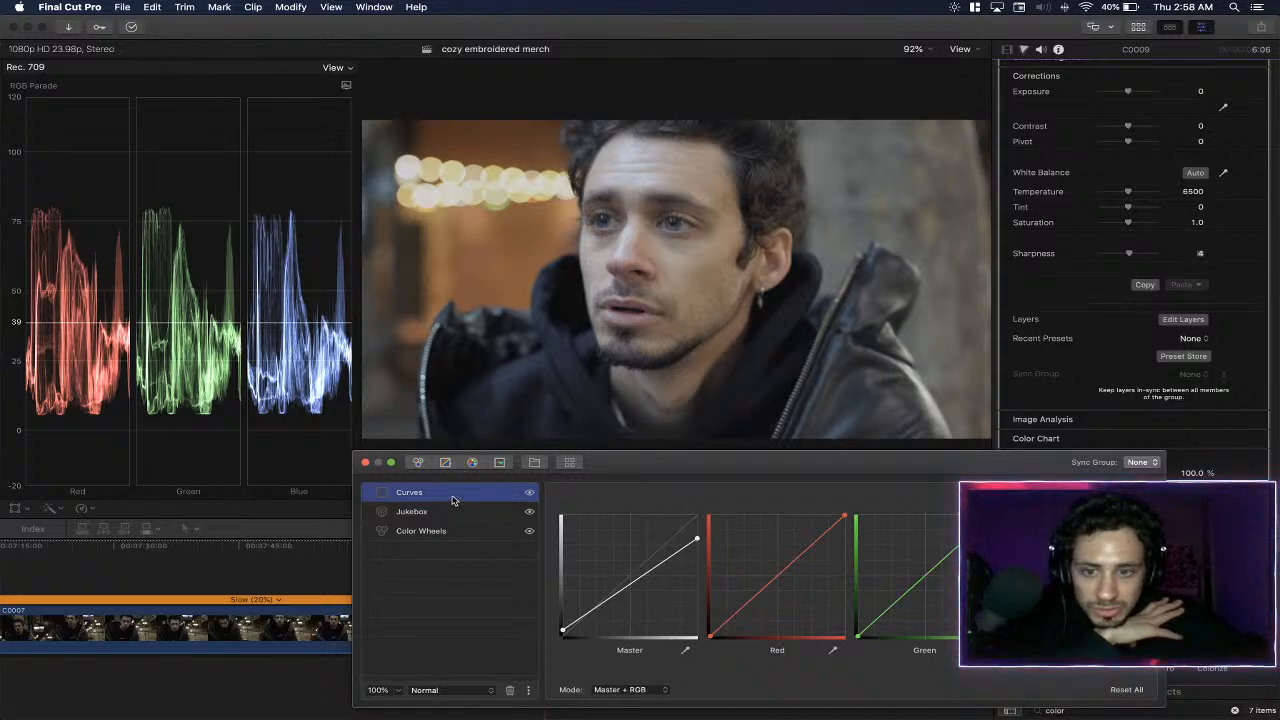
mouse_move(461, 494)
mouse_down()
mouse_move(458, 518)
mouse_move(440, 492)
mouse_up()
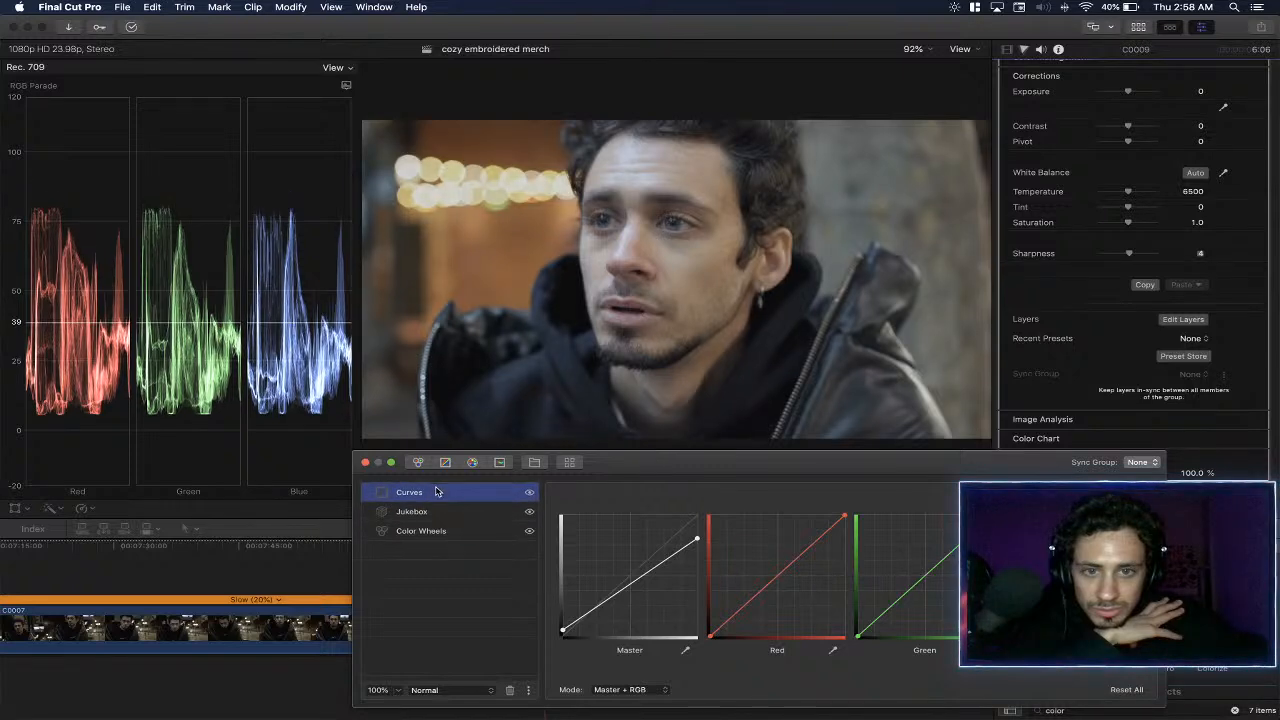
click(530, 493)
click(530, 494)
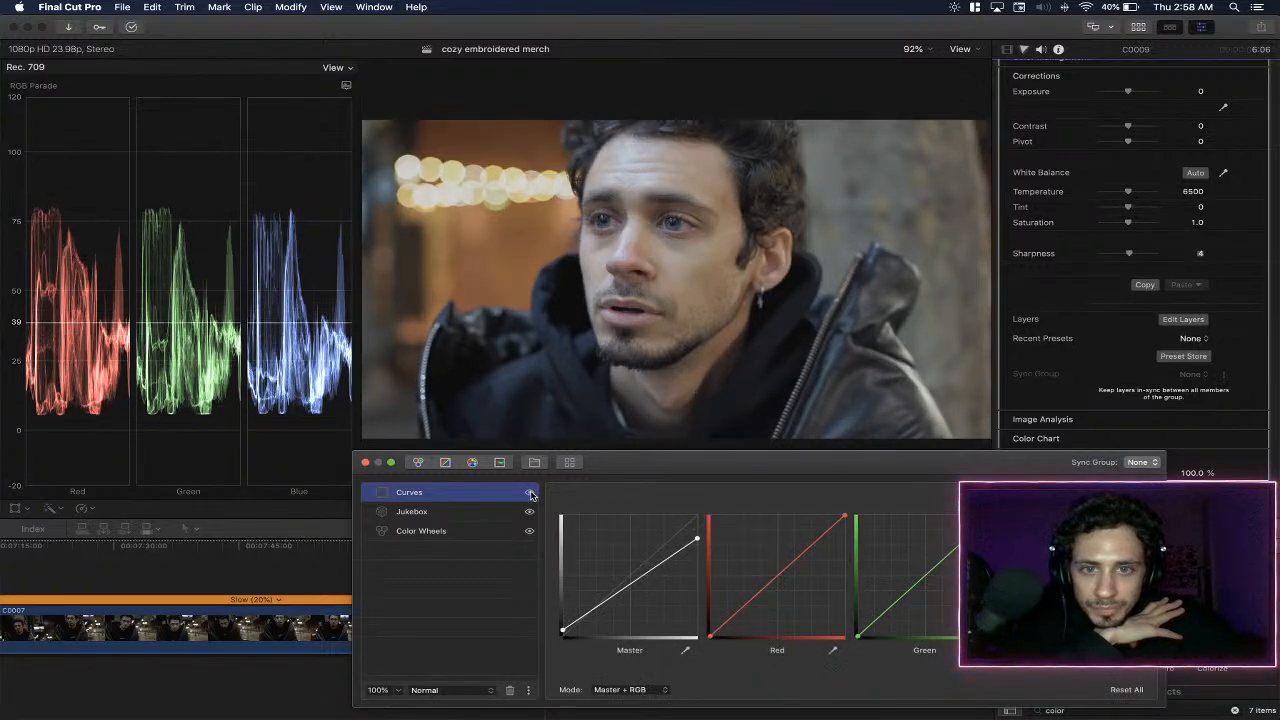
drag(697, 540, 697, 516)
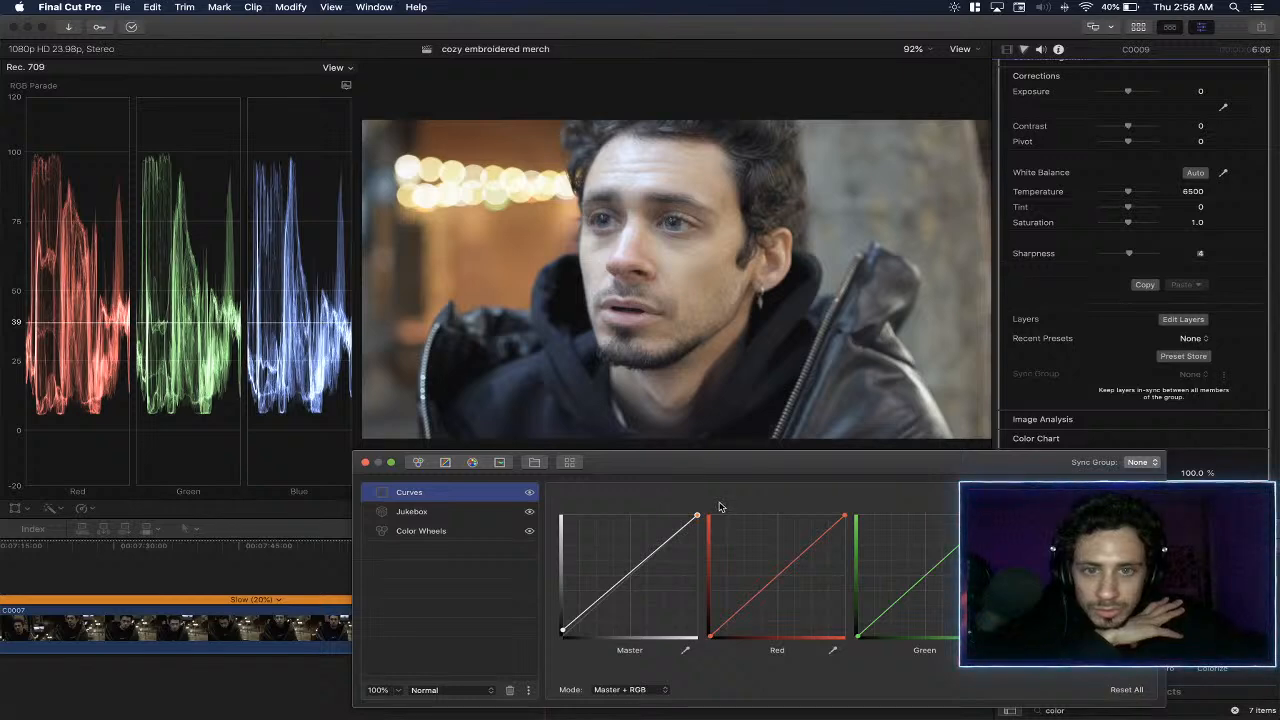
drag(563, 631, 559, 632)
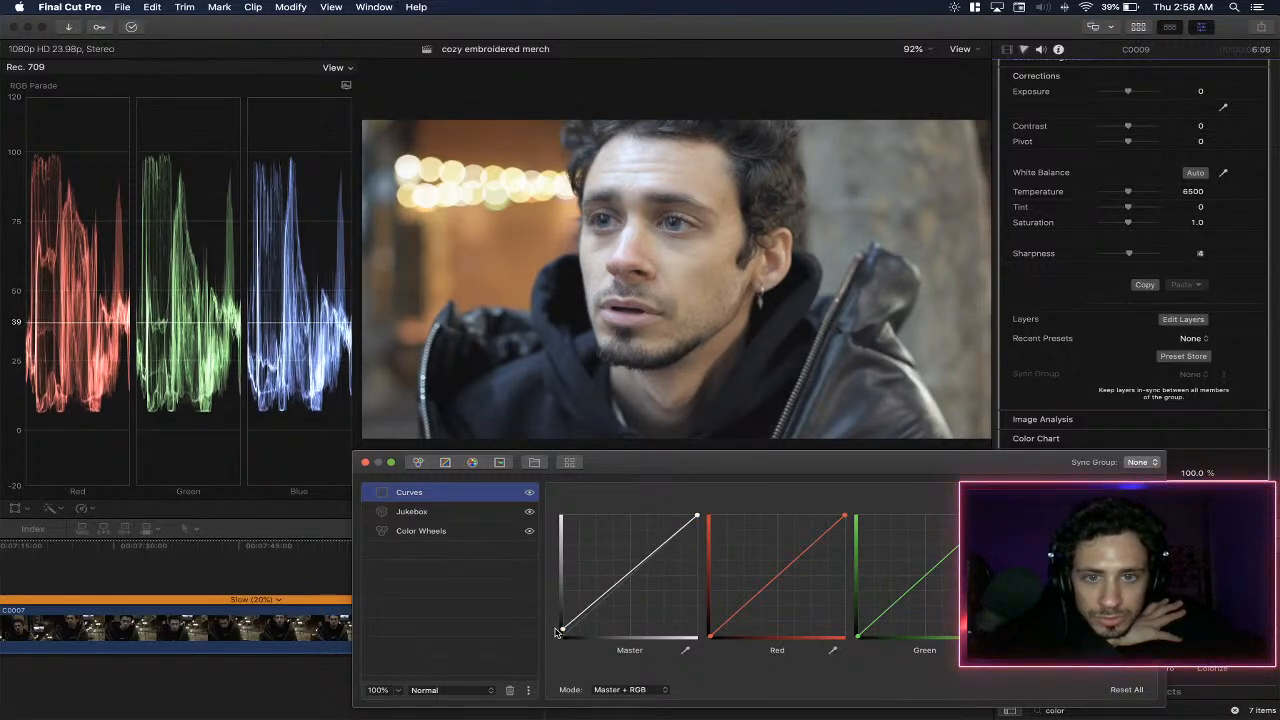
drag(704, 521, 704, 527)
drag(630, 578, 630, 588)
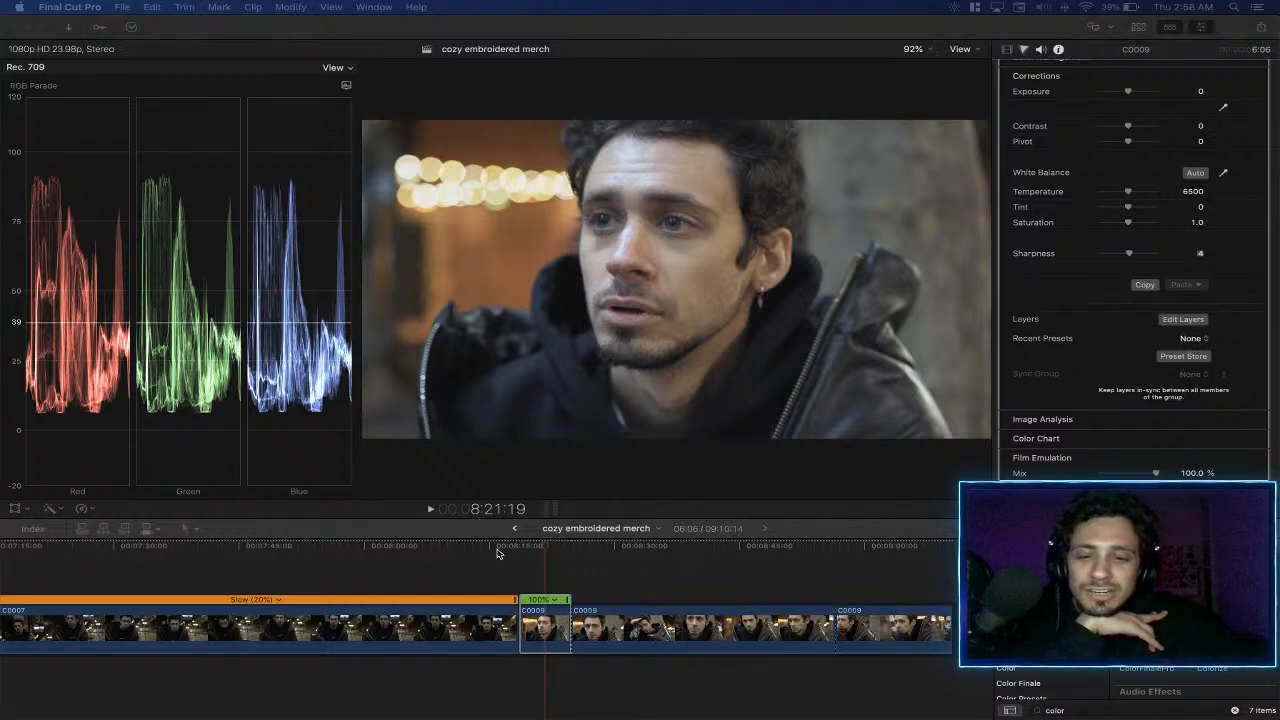
- Try raising the master curve's white point to the maximum, compare it with the previous setting, and undo the change
click(532, 558)
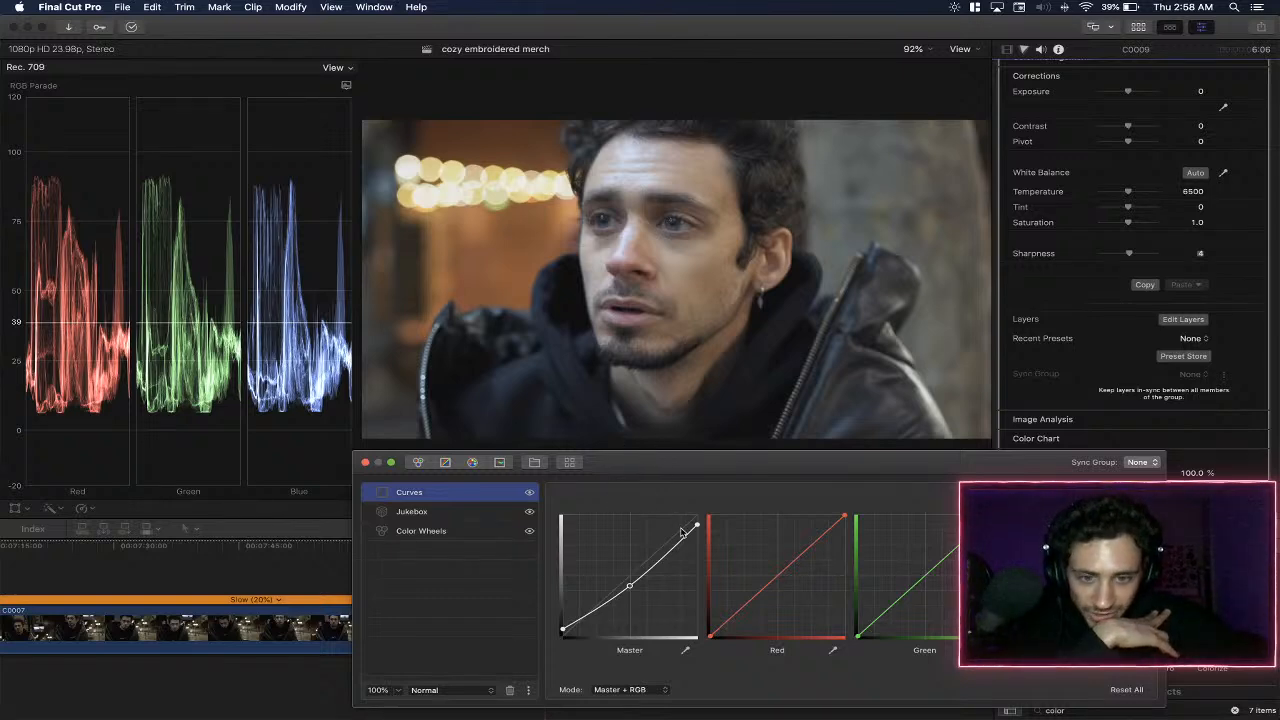
drag(697, 524, 700, 516)
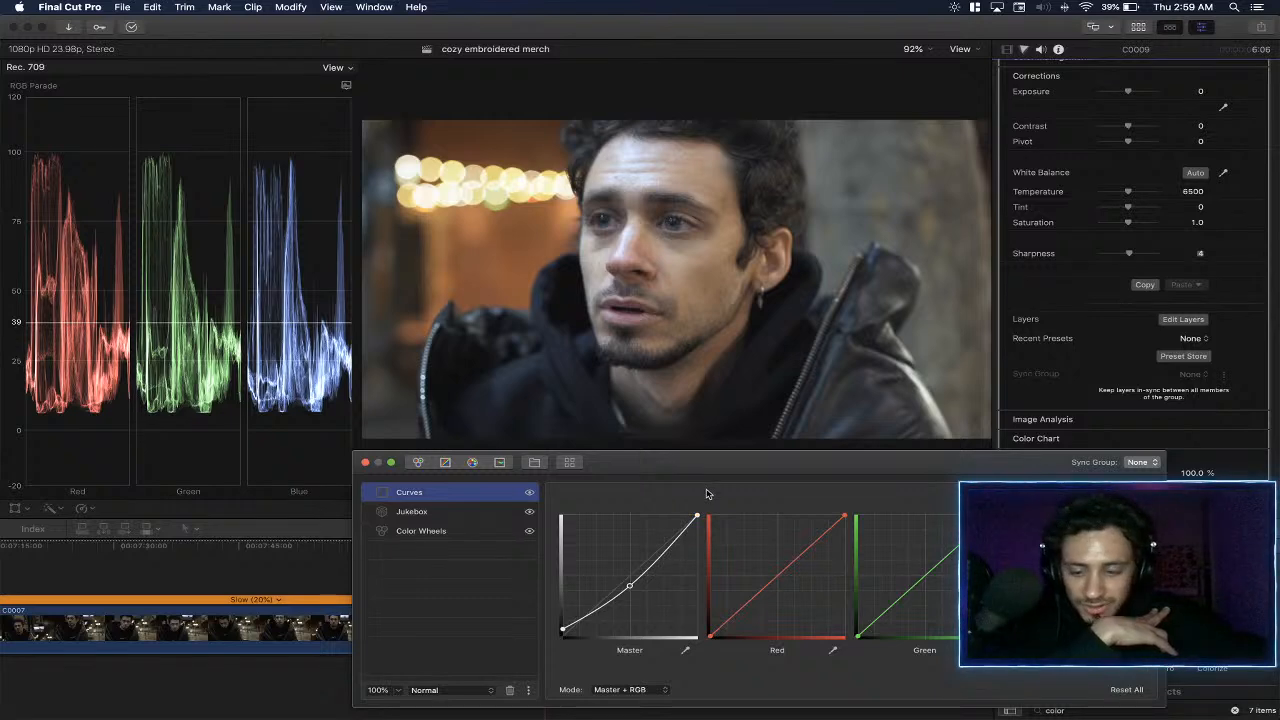
key(super+z)
key(super+shift+z)
key(super+z)
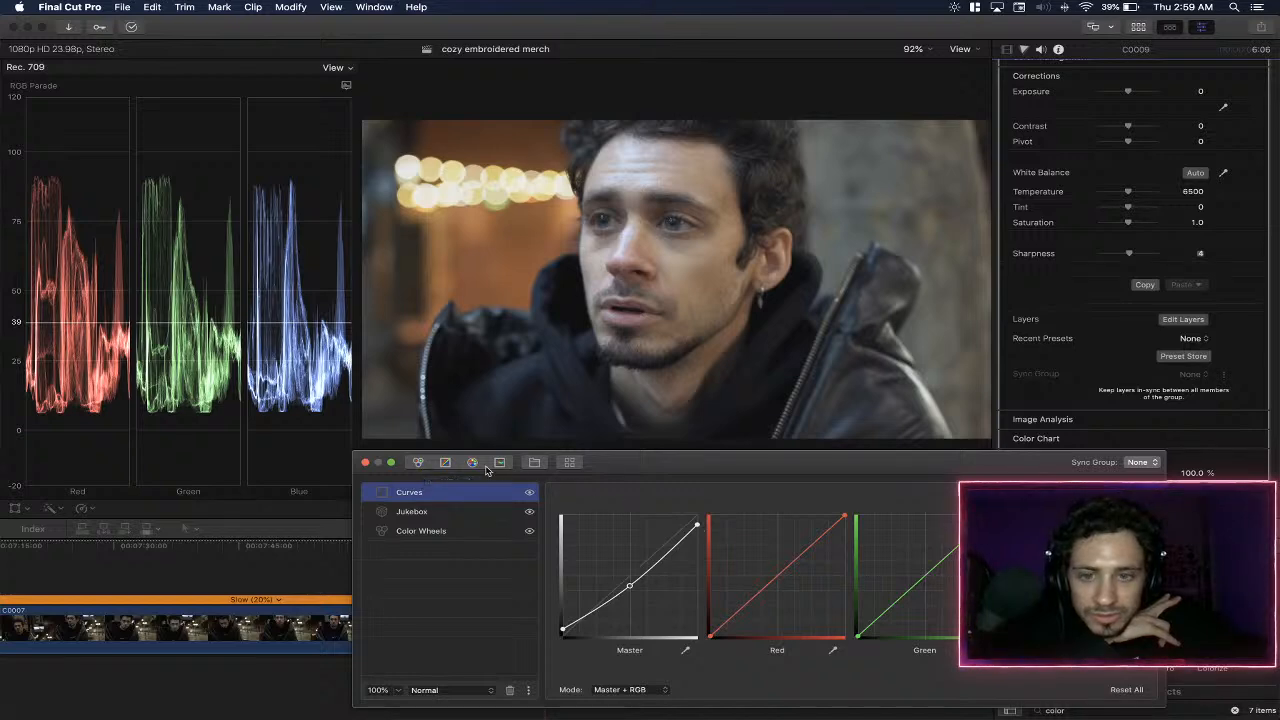
- Add an HSL Curves layer, sample the blue of the eye, and moderately raise that hue's saturation on the Hue vs Sat curve
click(445, 462)
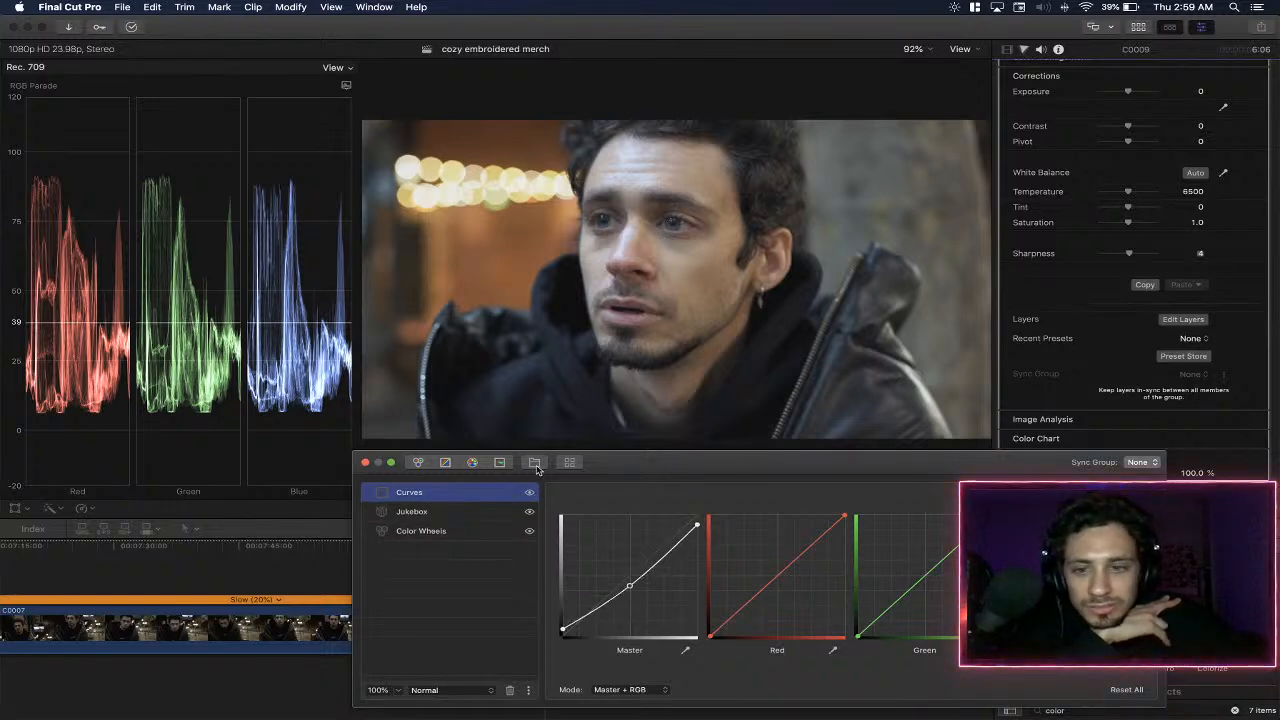
click(499, 462)
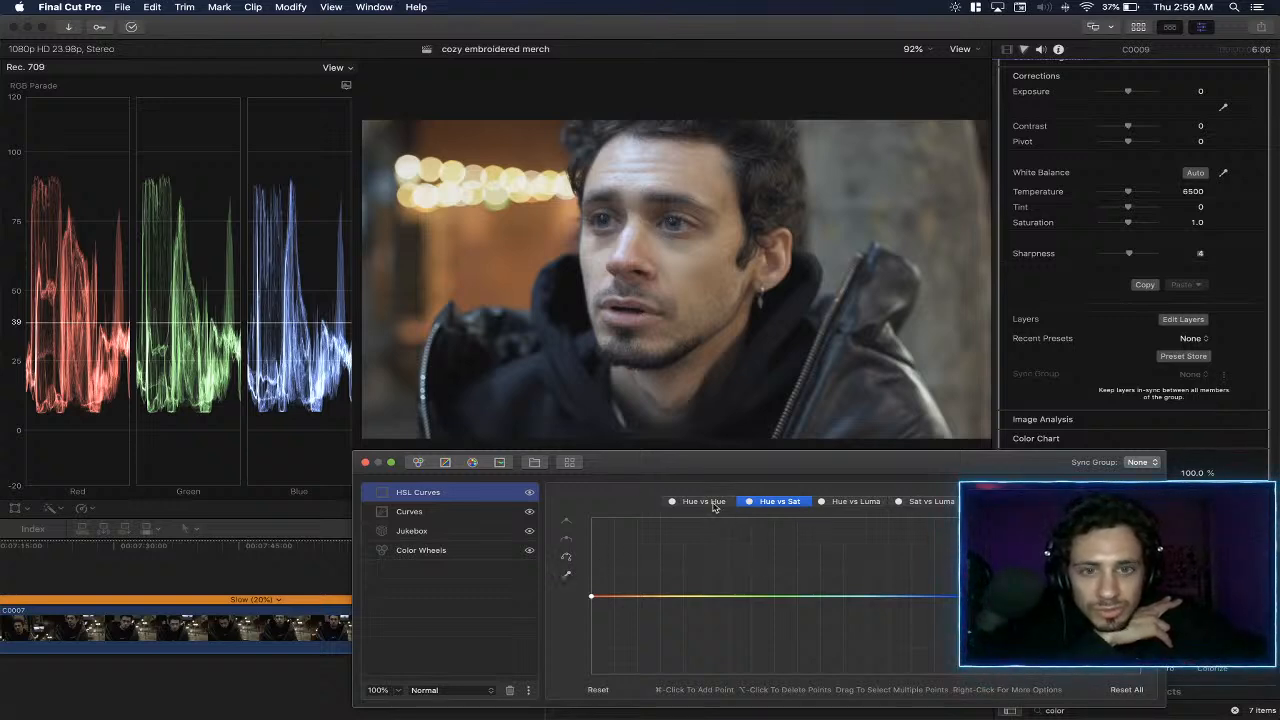
click(568, 575)
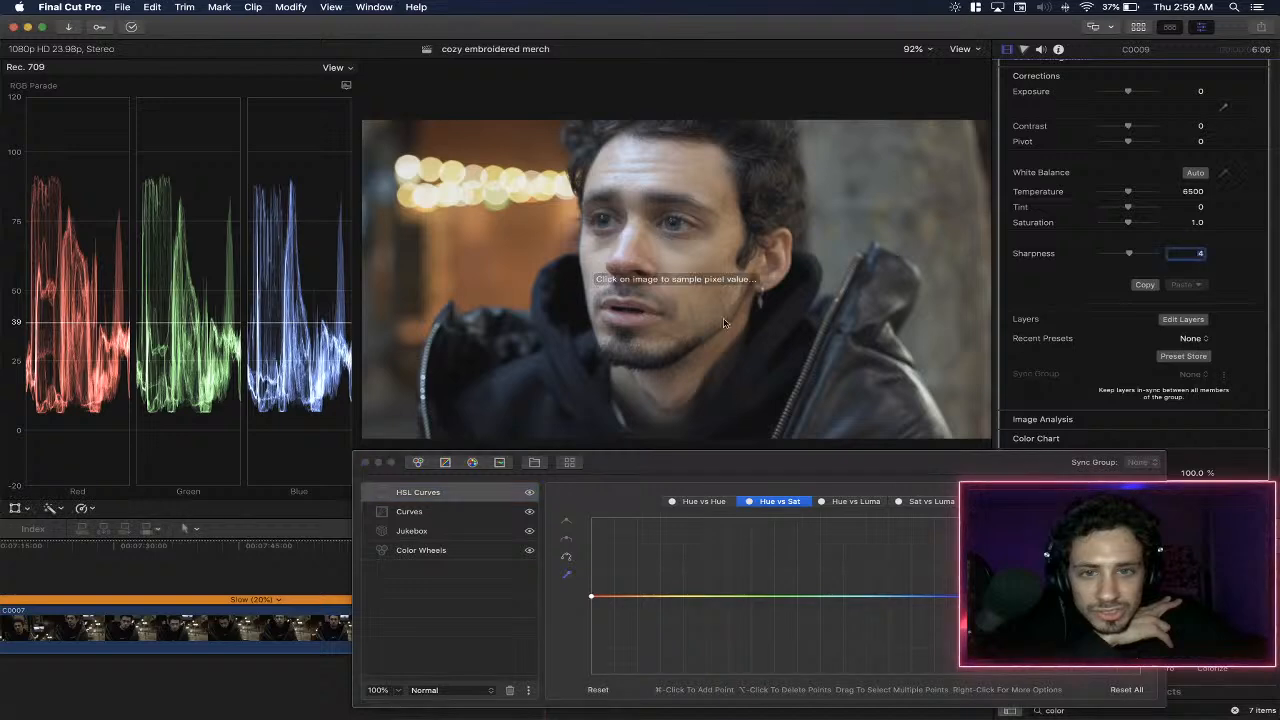
click(674, 233)
drag(916, 598, 923, 515)
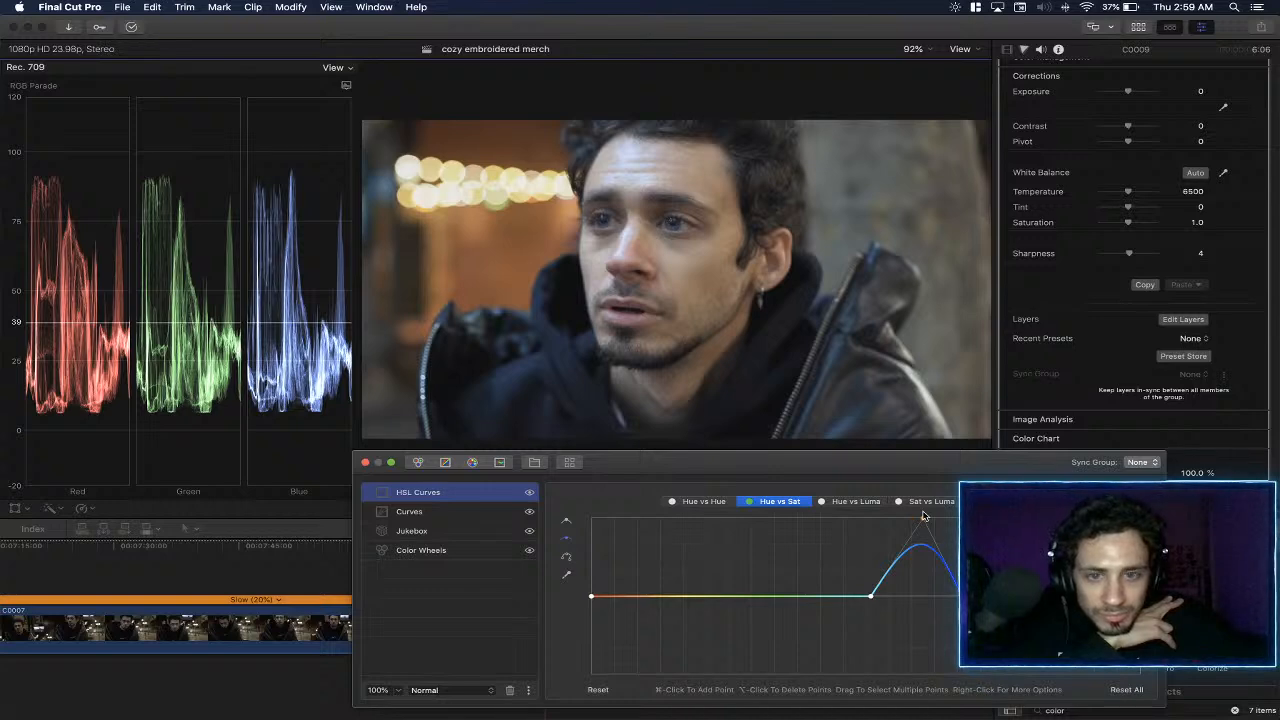
drag(923, 515, 921, 548)
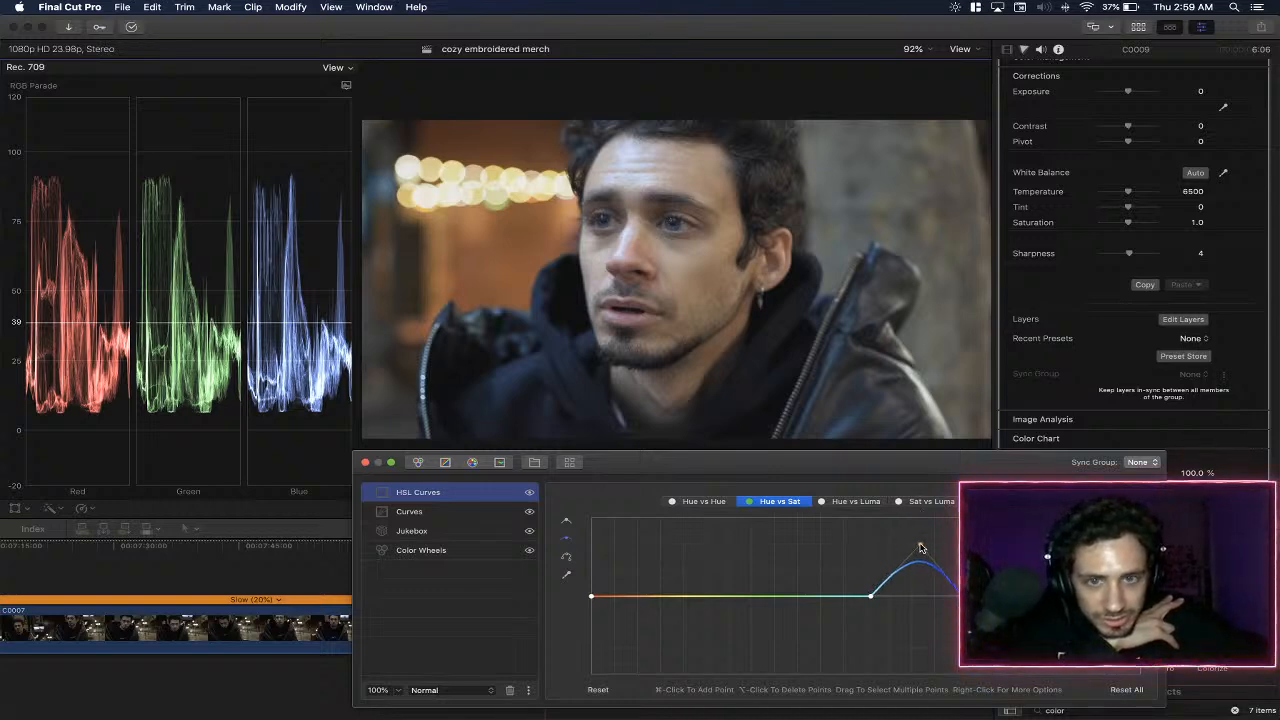
- Sample the skin on the Hue vs Hue and Hue vs Sat curves and slightly lower the orange saturation, trying out a raised red end
click(704, 501)
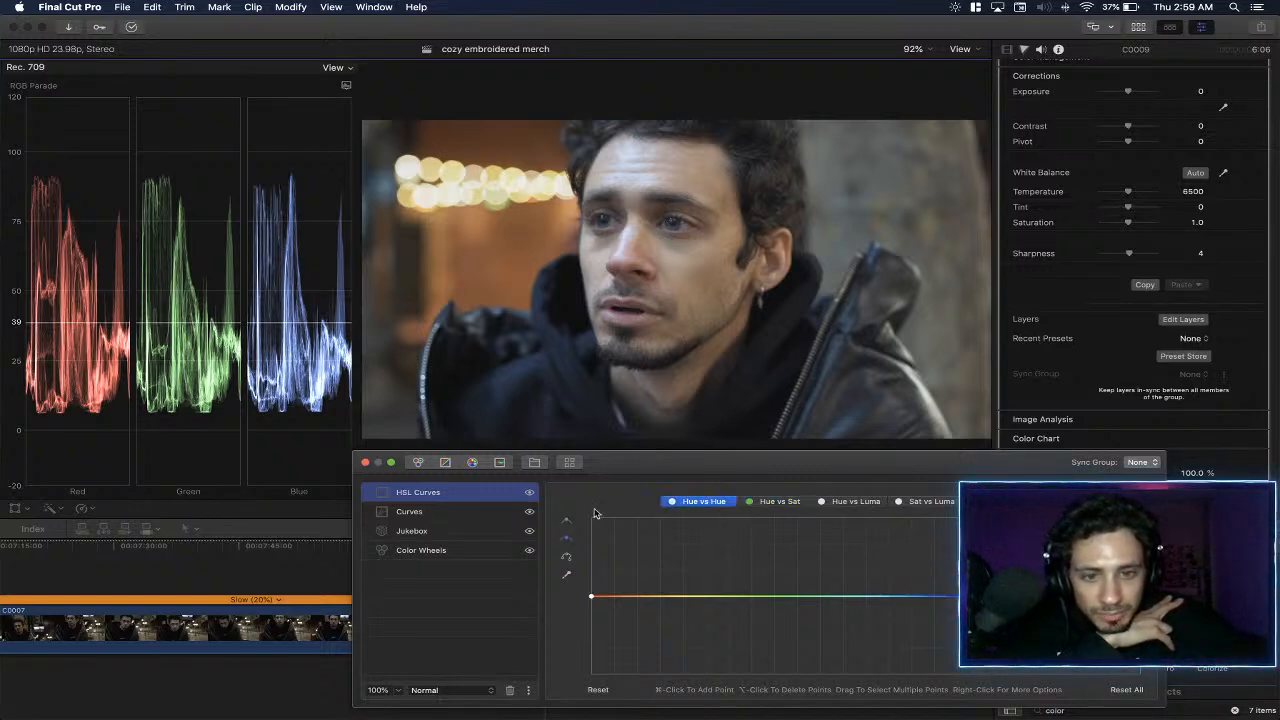
click(567, 575)
click(690, 262)
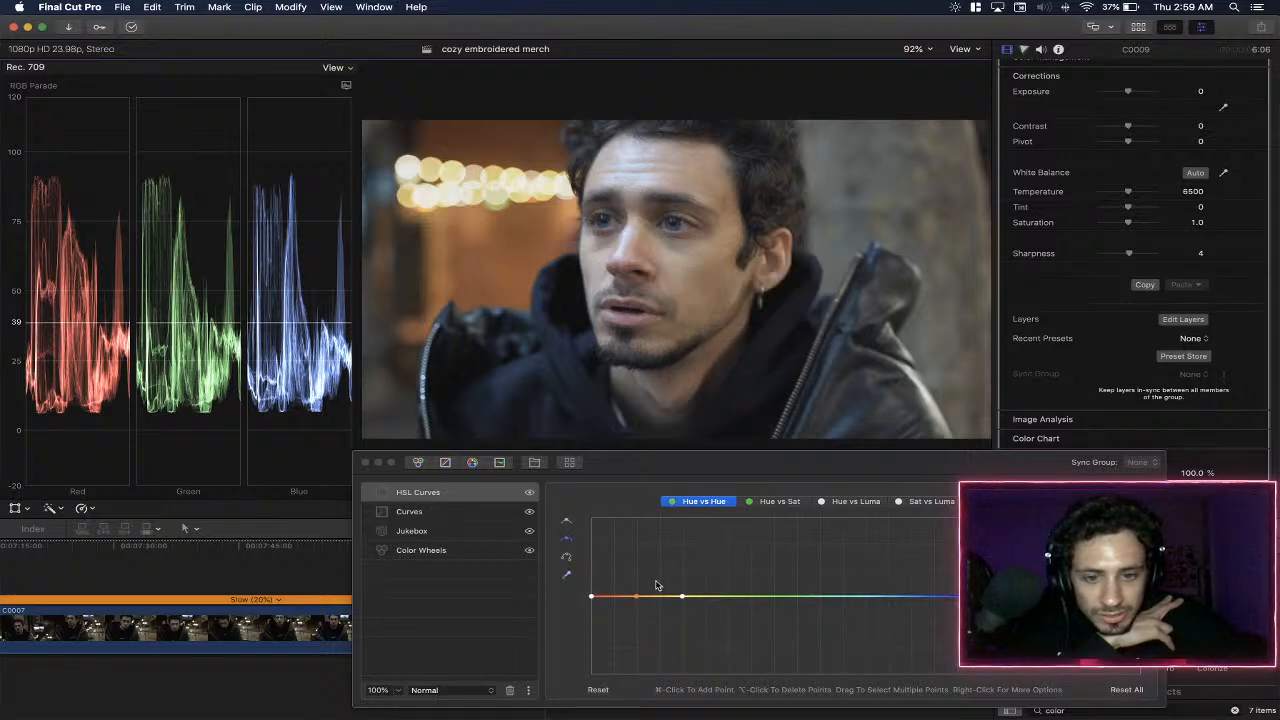
click(796, 502)
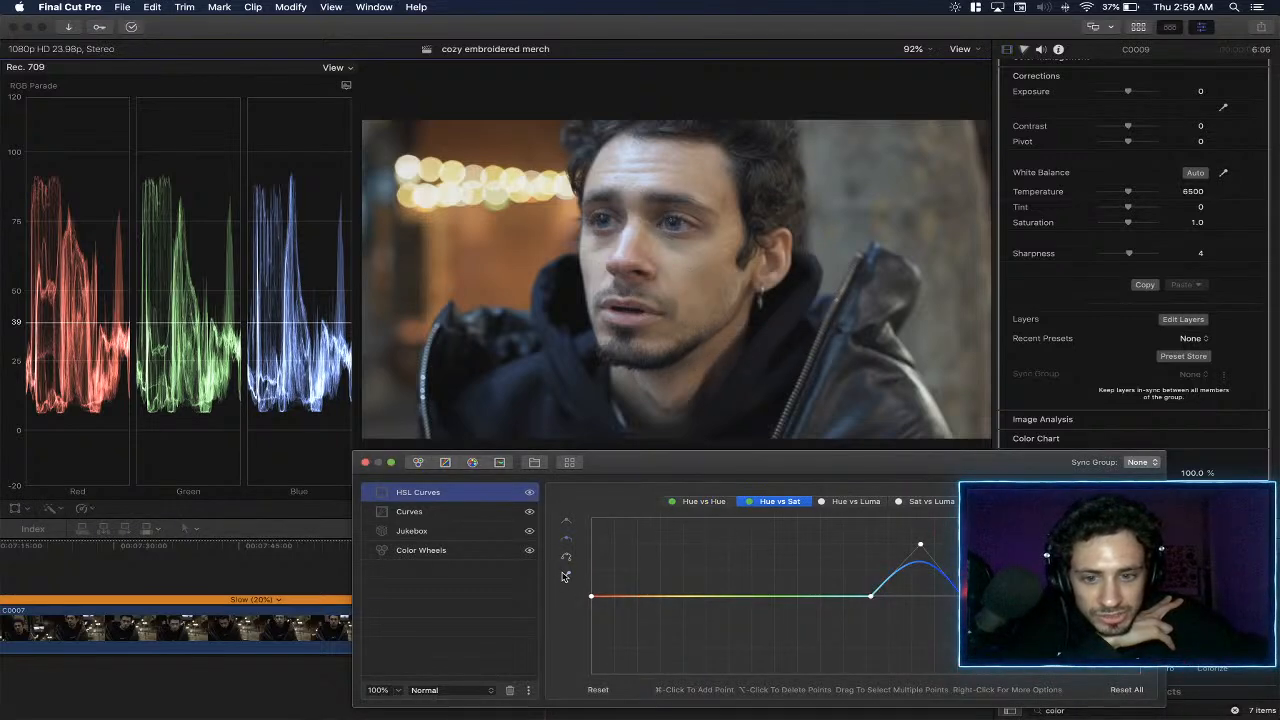
click(564, 577)
click(762, 300)
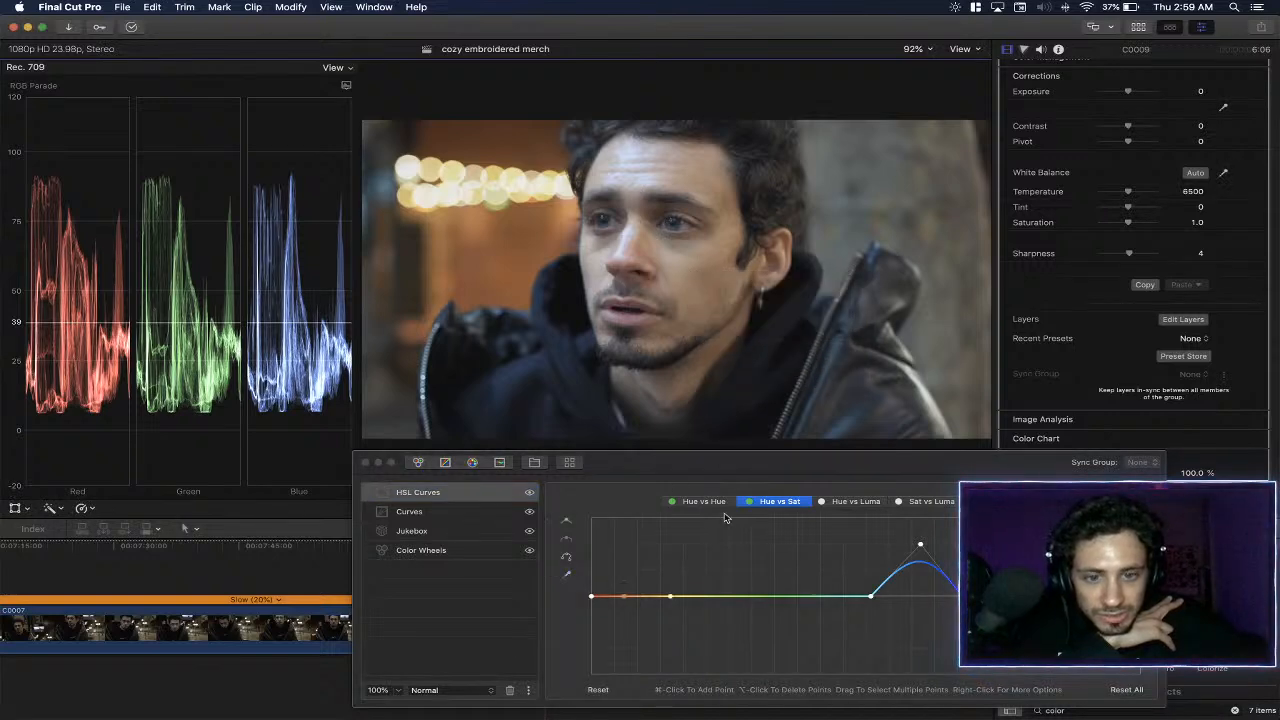
drag(623, 599, 627, 607)
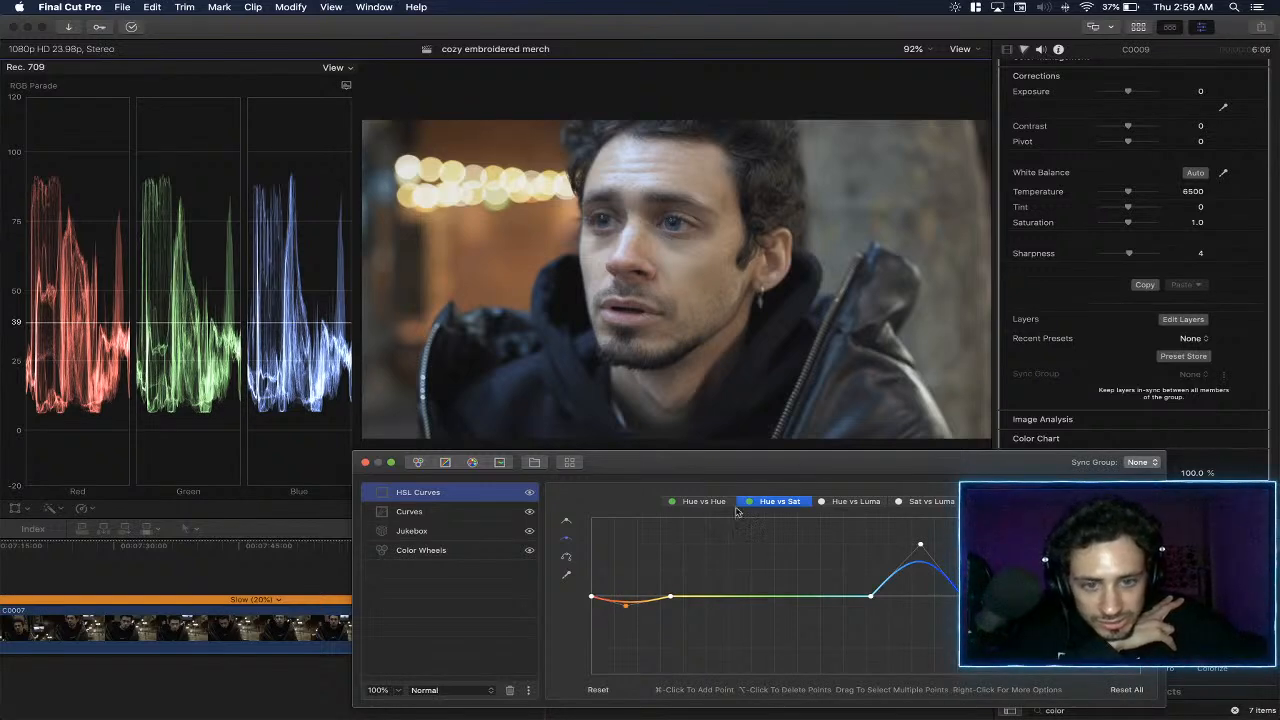
drag(593, 597, 576, 552)
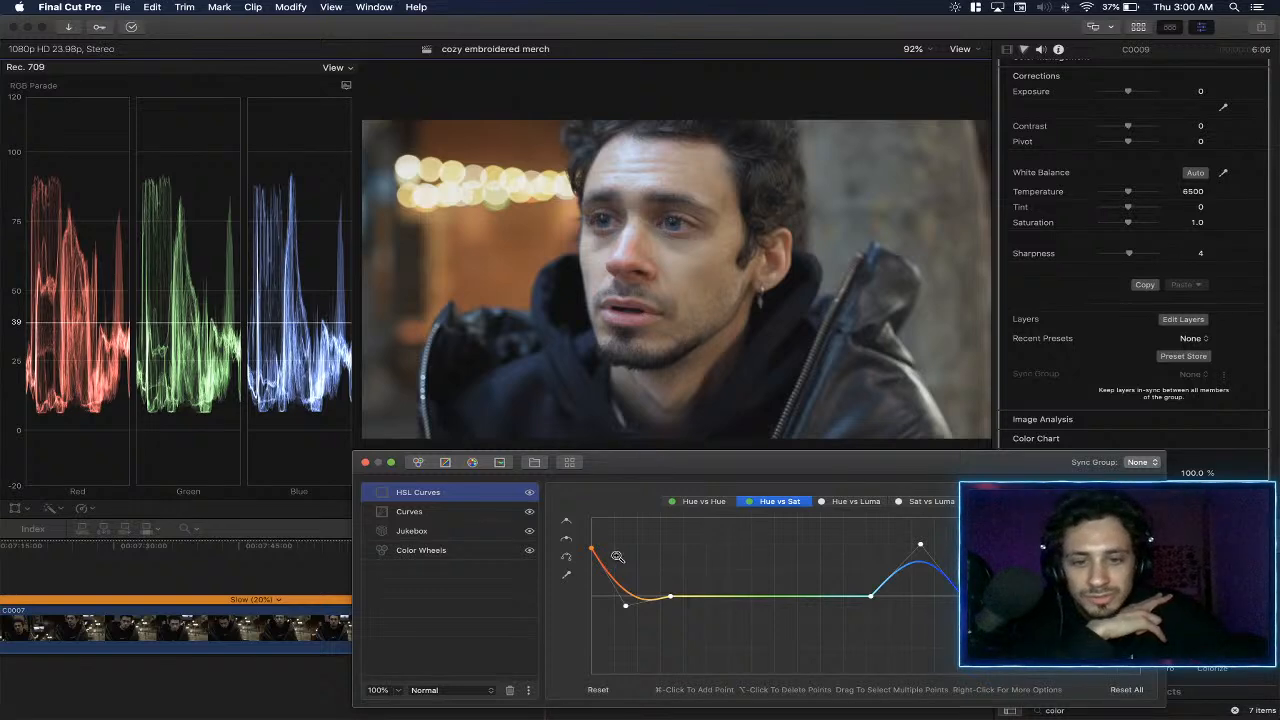
key(super+z)
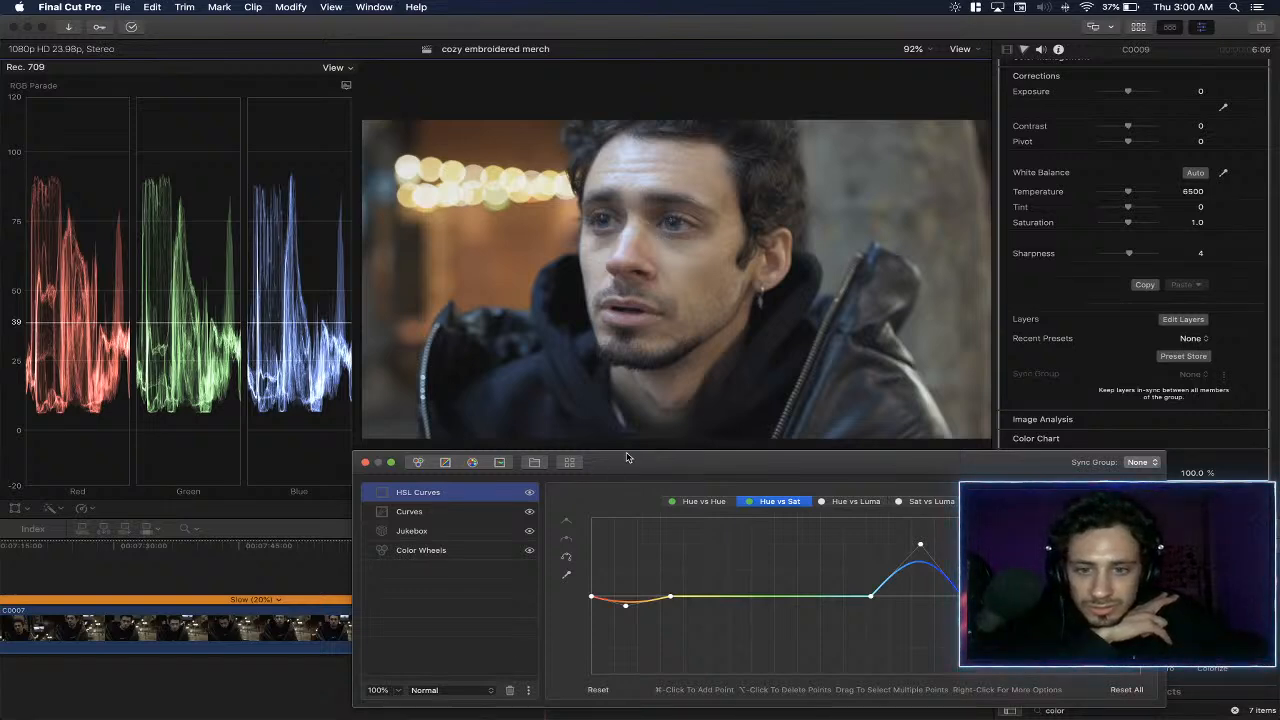
- Switch the timeline back to the Select tool and compare the shot with and without the HSL Curves layer
drag(618, 466, 619, 481)
drag(646, 696, 617, 590)
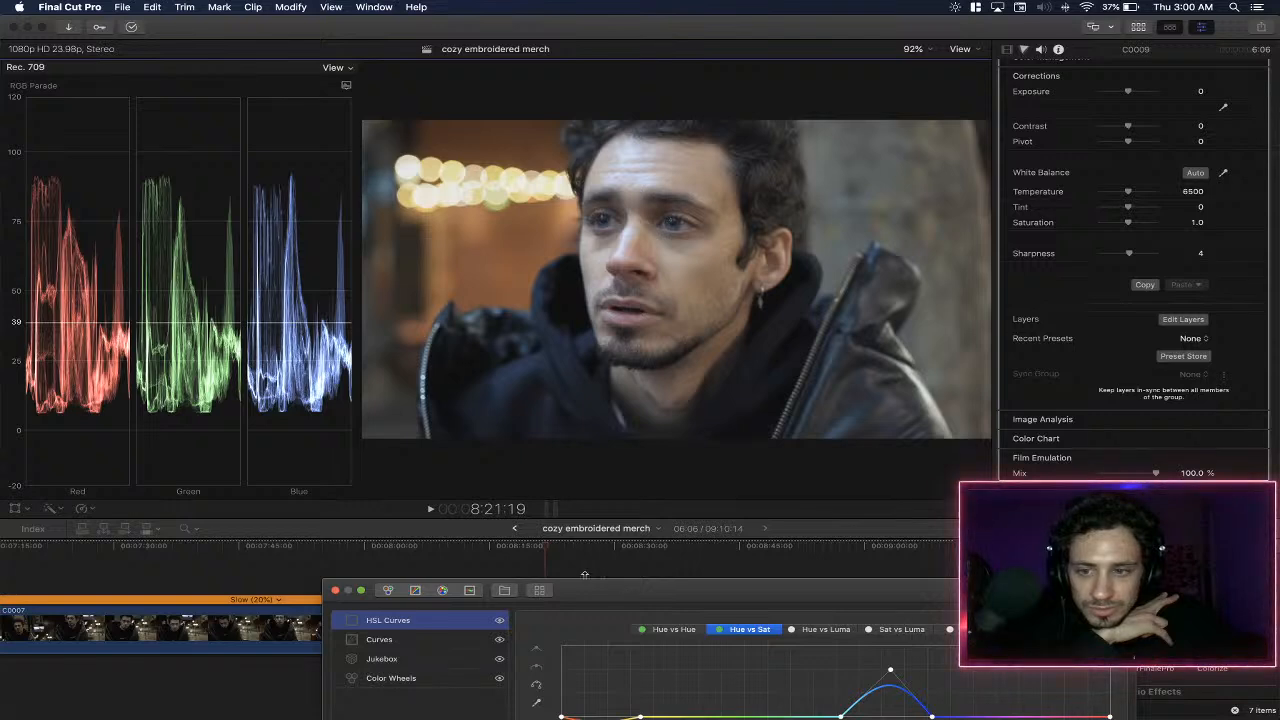
click(195, 532)
click(204, 543)
drag(696, 597, 679, 471)
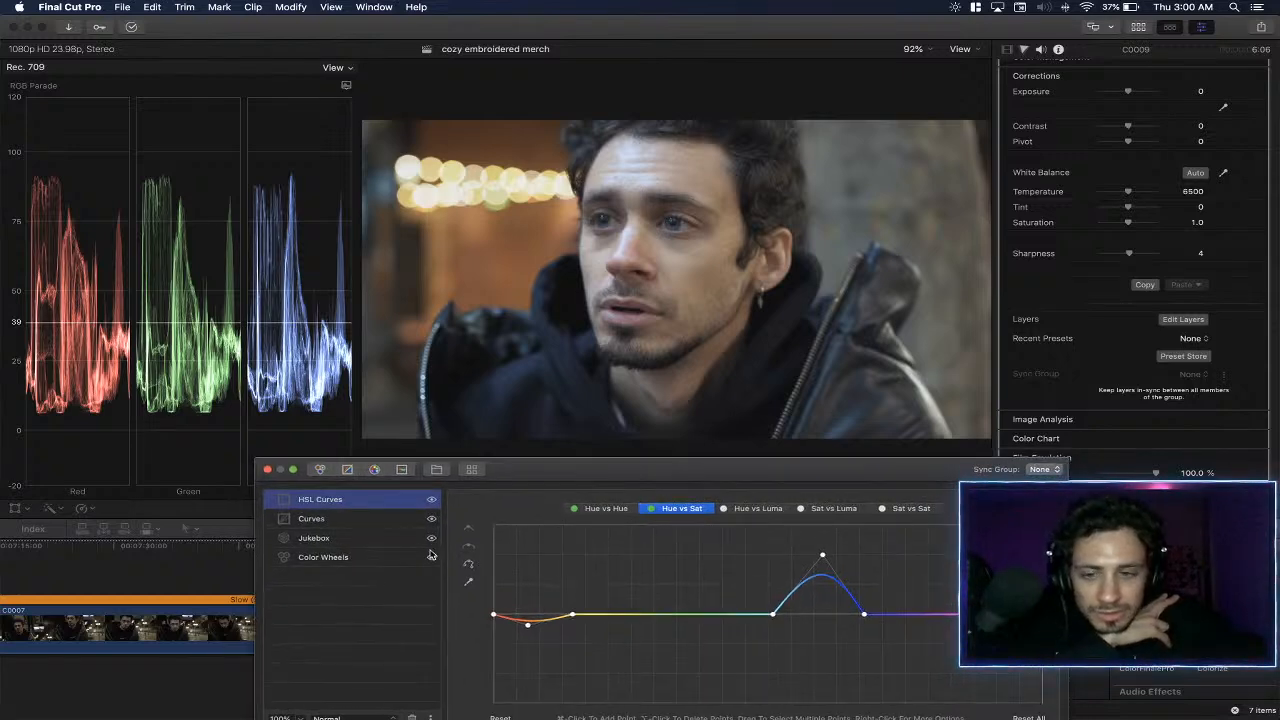
click(433, 499)
click(433, 499)
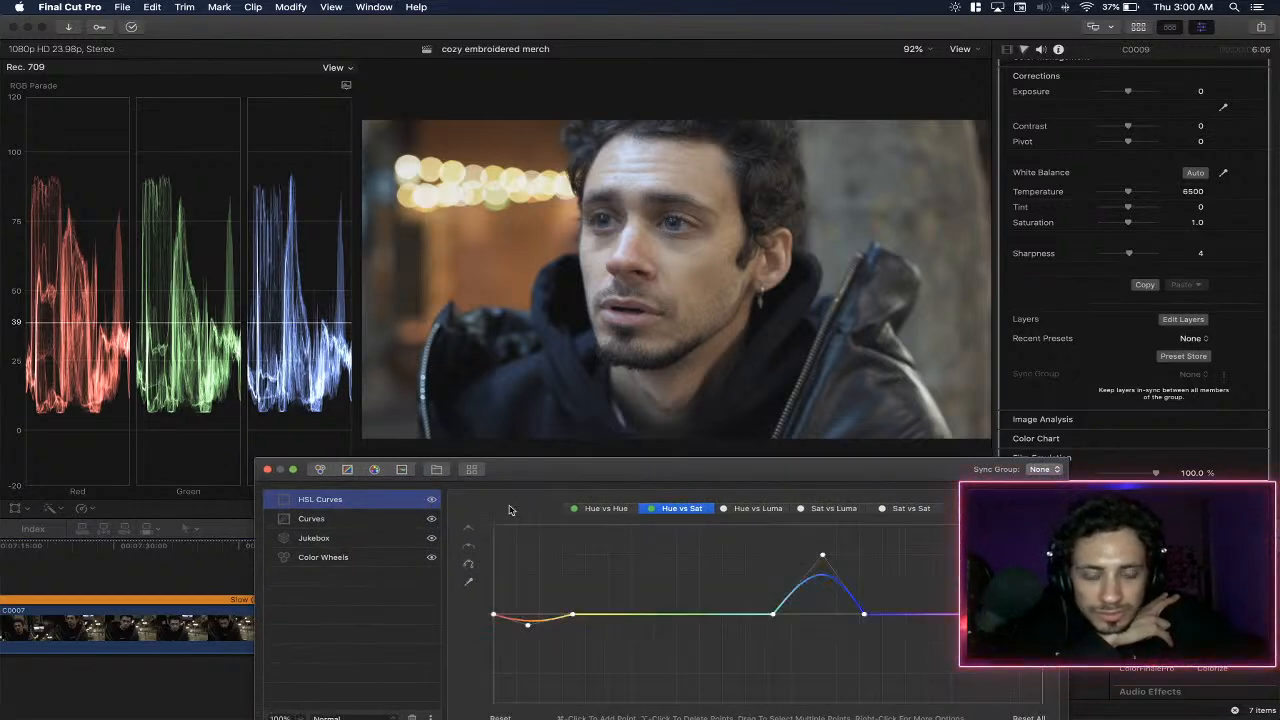
- Sample the blue of the eye on the Hue vs Hue curve and raise its point very slightly
click(835, 510)
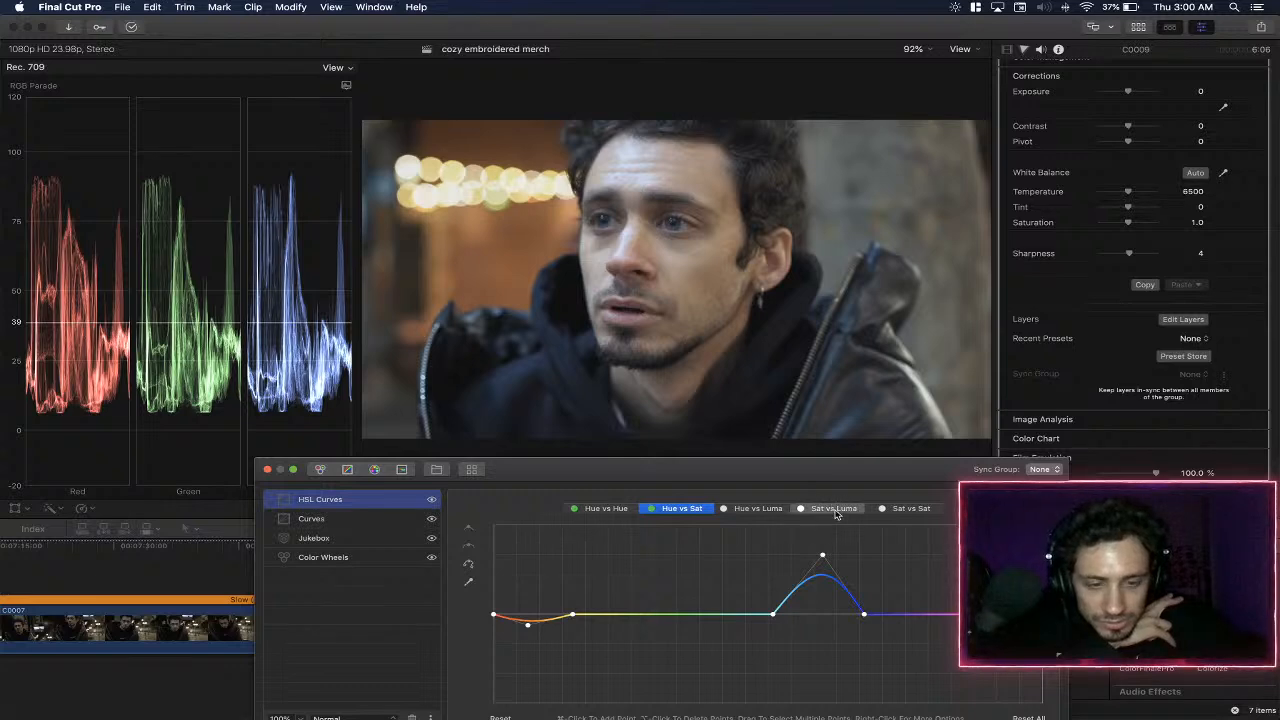
click(758, 509)
click(590, 510)
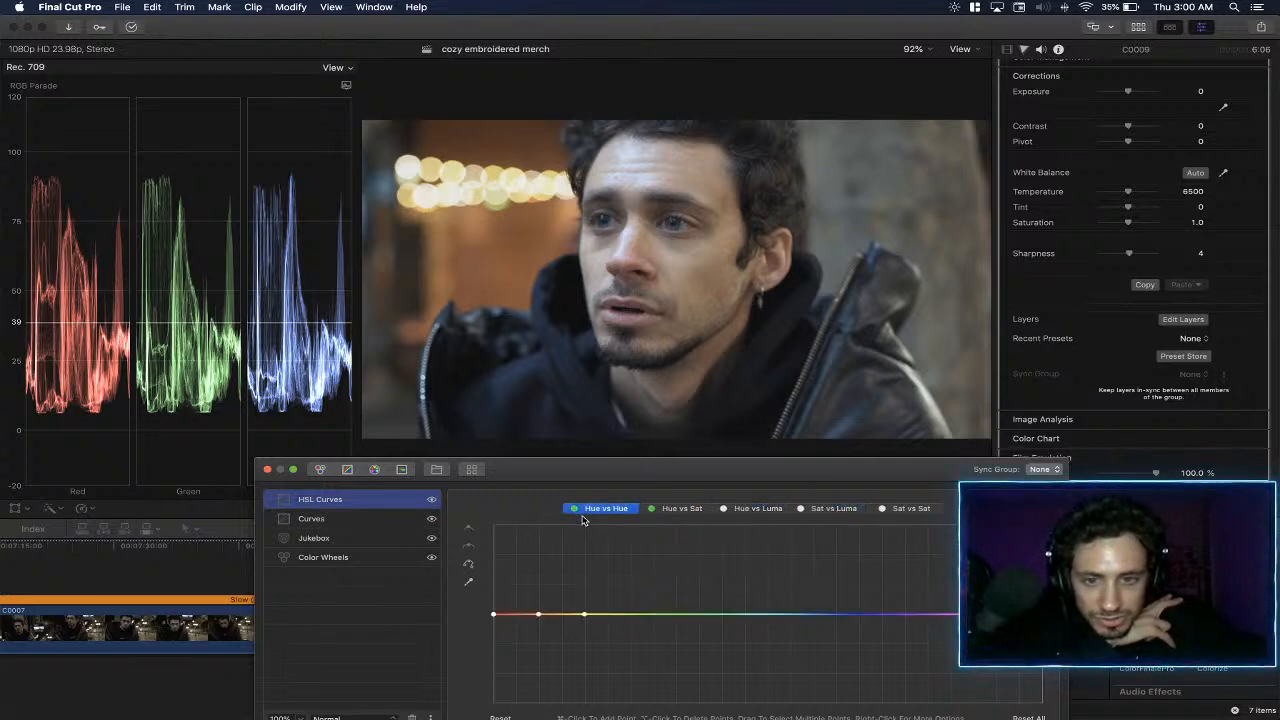
click(469, 583)
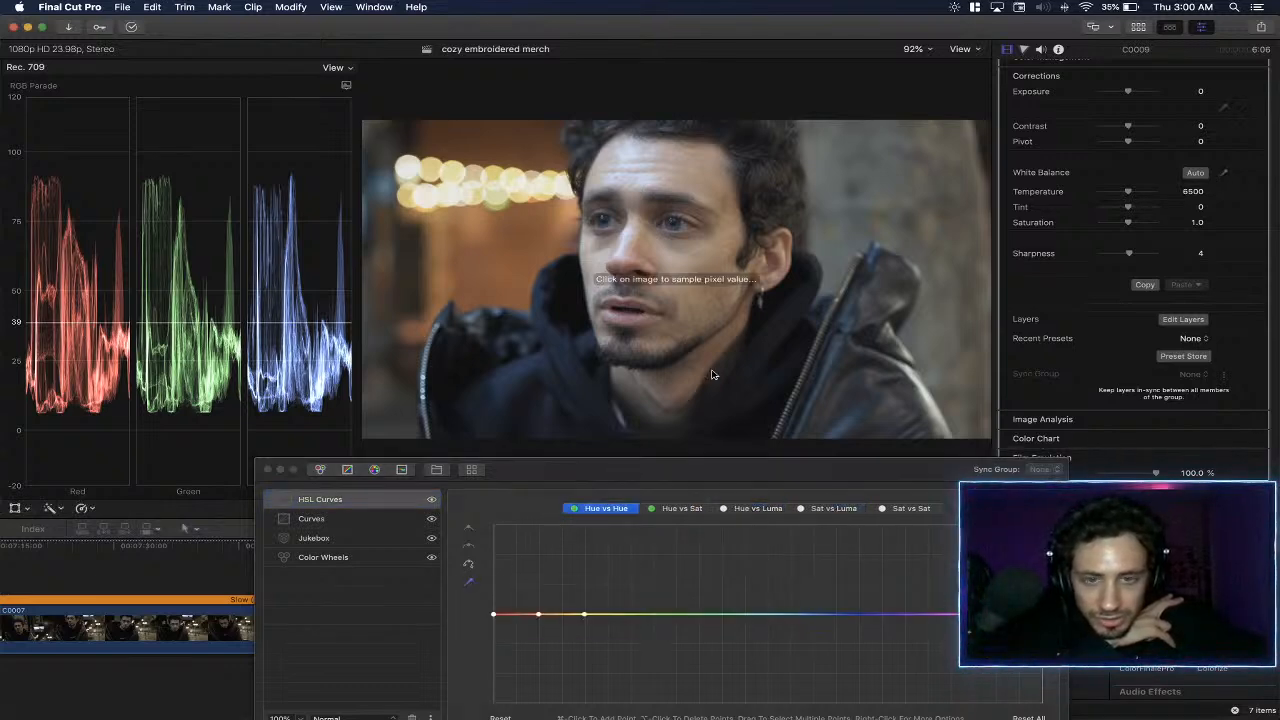
click(673, 235)
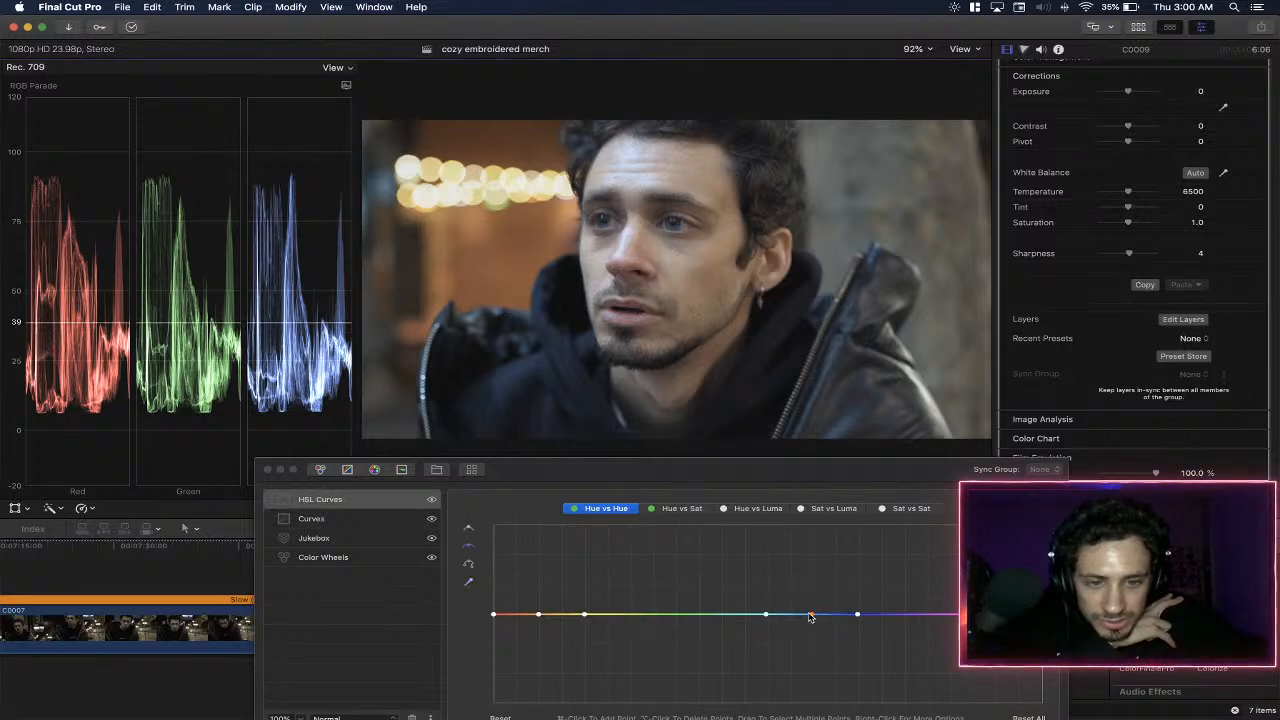
mouse_move(812, 617)
mouse_down()
mouse_move(812, 636)
mouse_move(811, 614)
mouse_up()
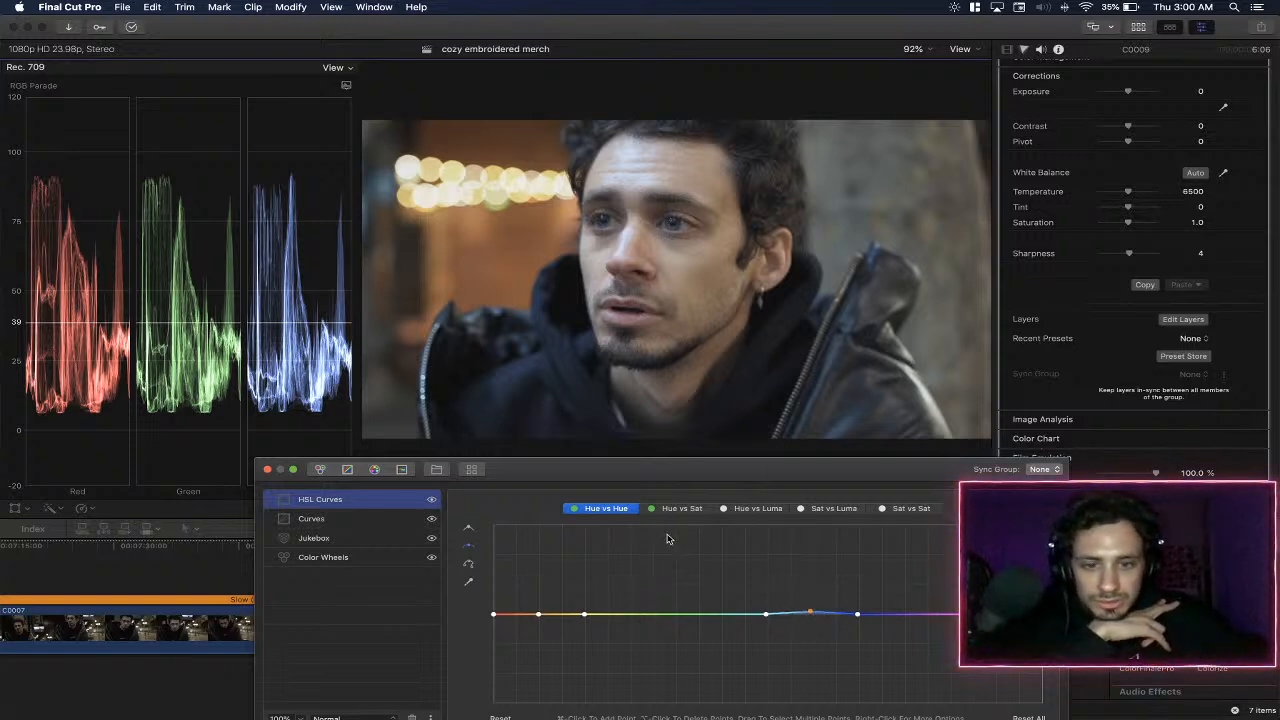
- Sample the blue of the eye on the Hue vs Luma curve and slightly lower its point
click(758, 508)
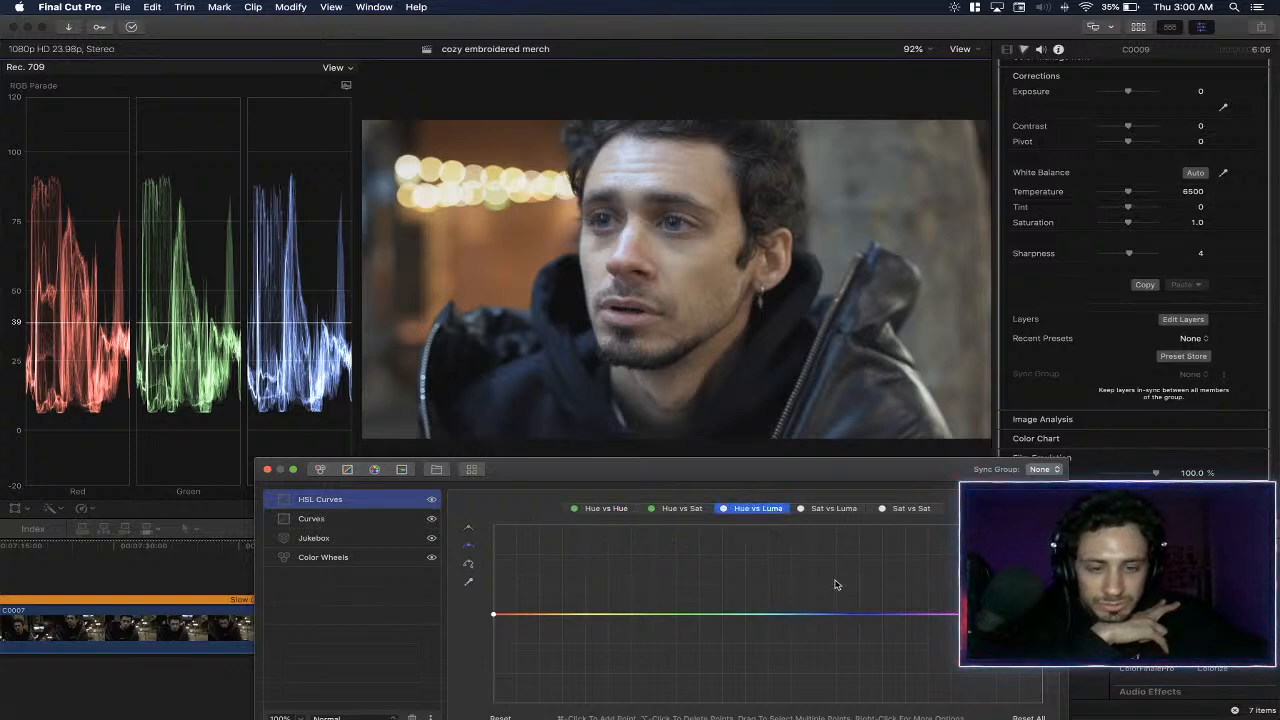
click(468, 581)
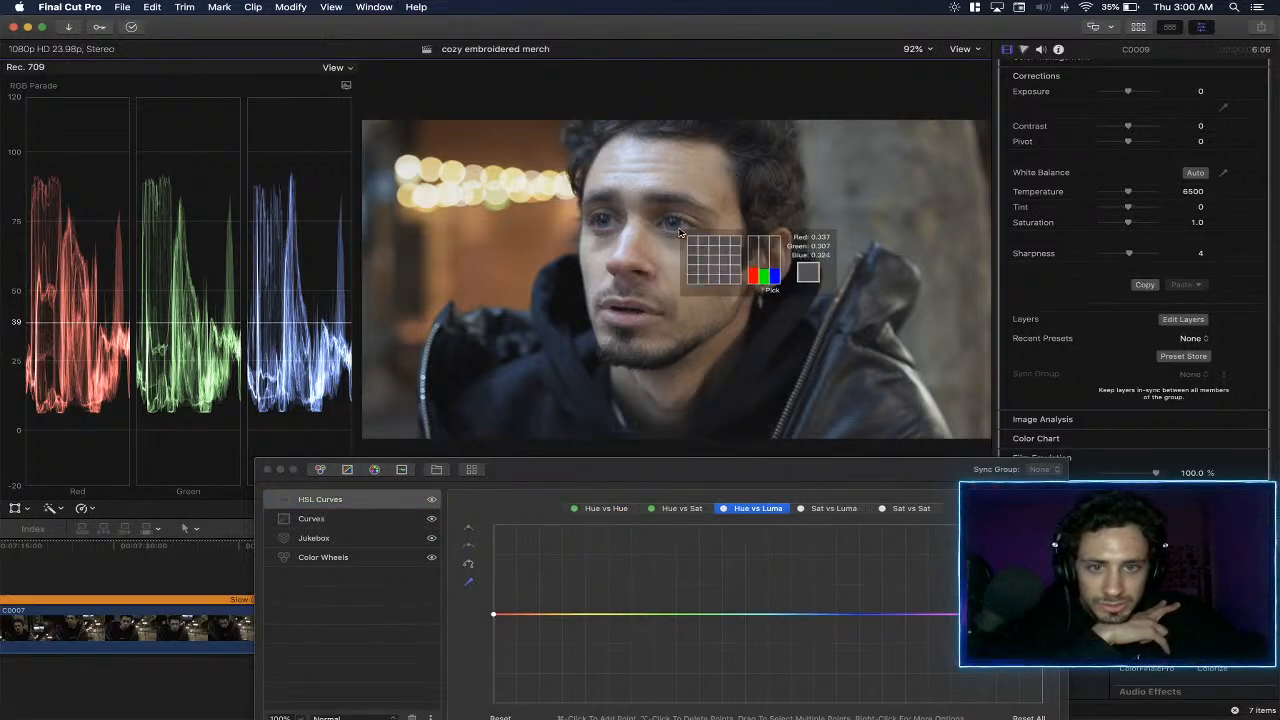
click(675, 232)
mouse_move(811, 617)
mouse_down()
mouse_move(815, 515)
mouse_move(814, 665)
mouse_move(808, 620)
mouse_up()
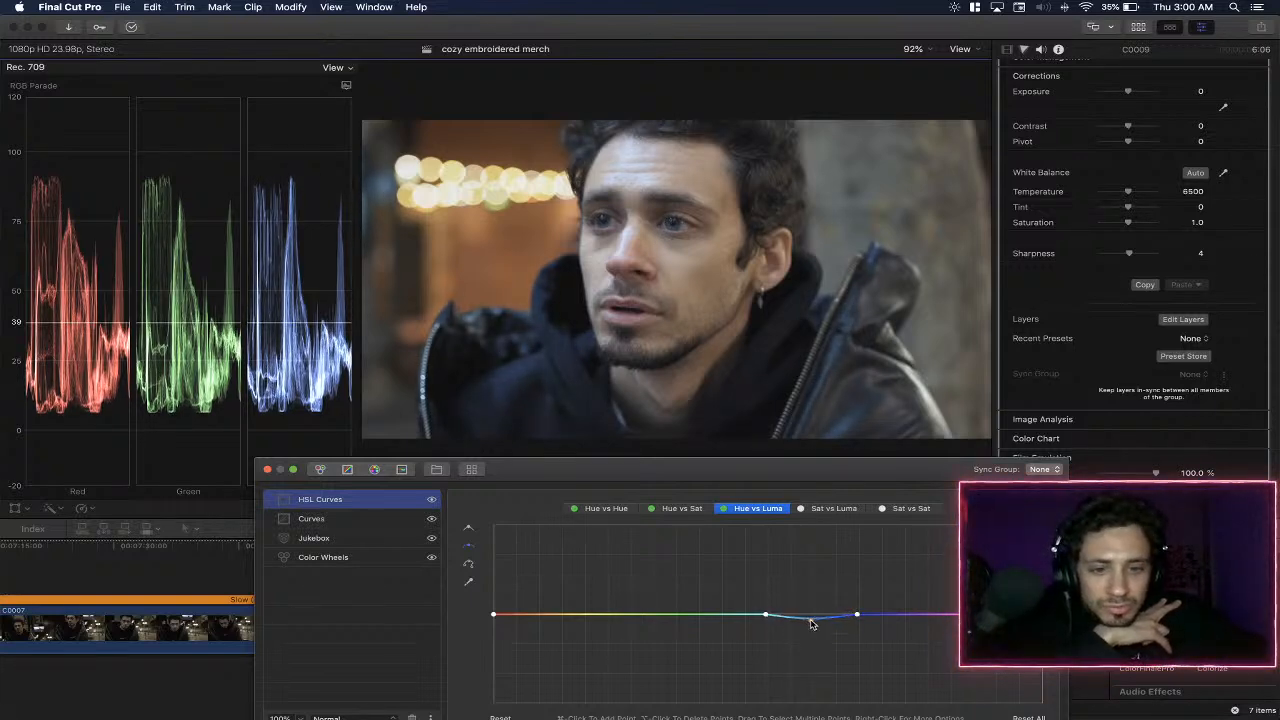
- Add two points near the low-saturation end of the Sat vs Luma curve and raise the curve's starting point to the maximum
click(905, 508)
click(838, 509)
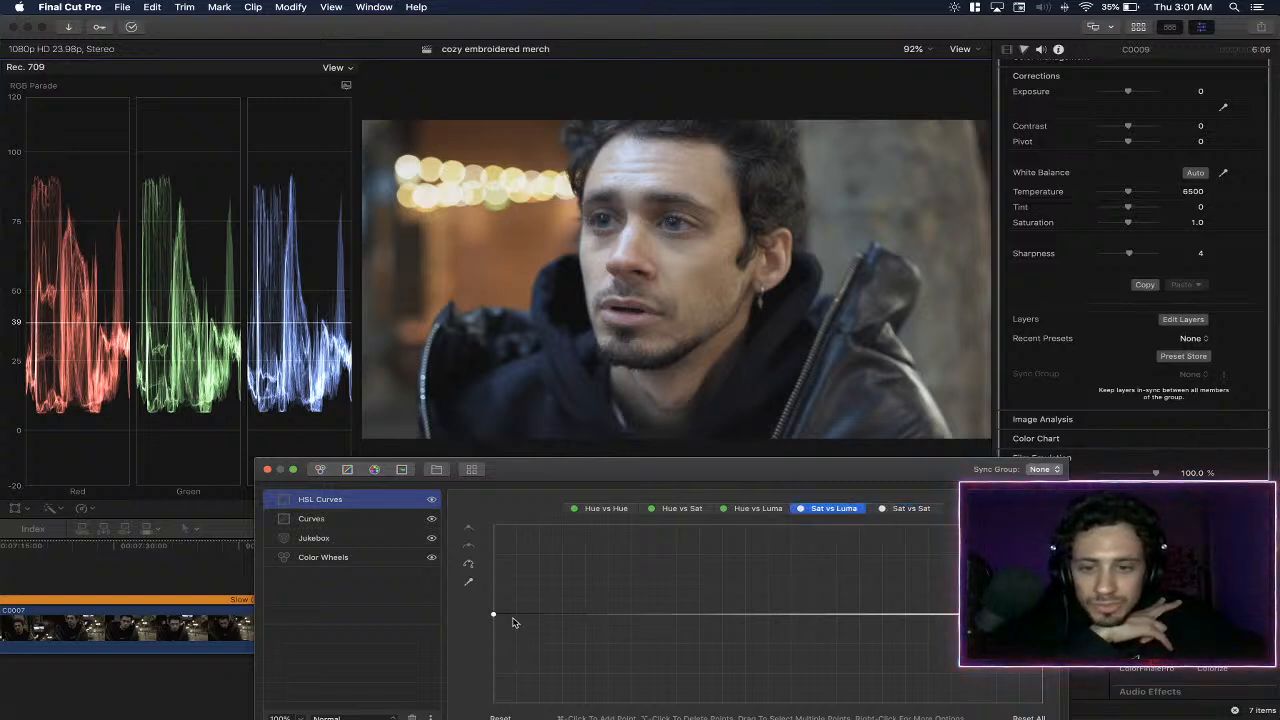
click(518, 614)
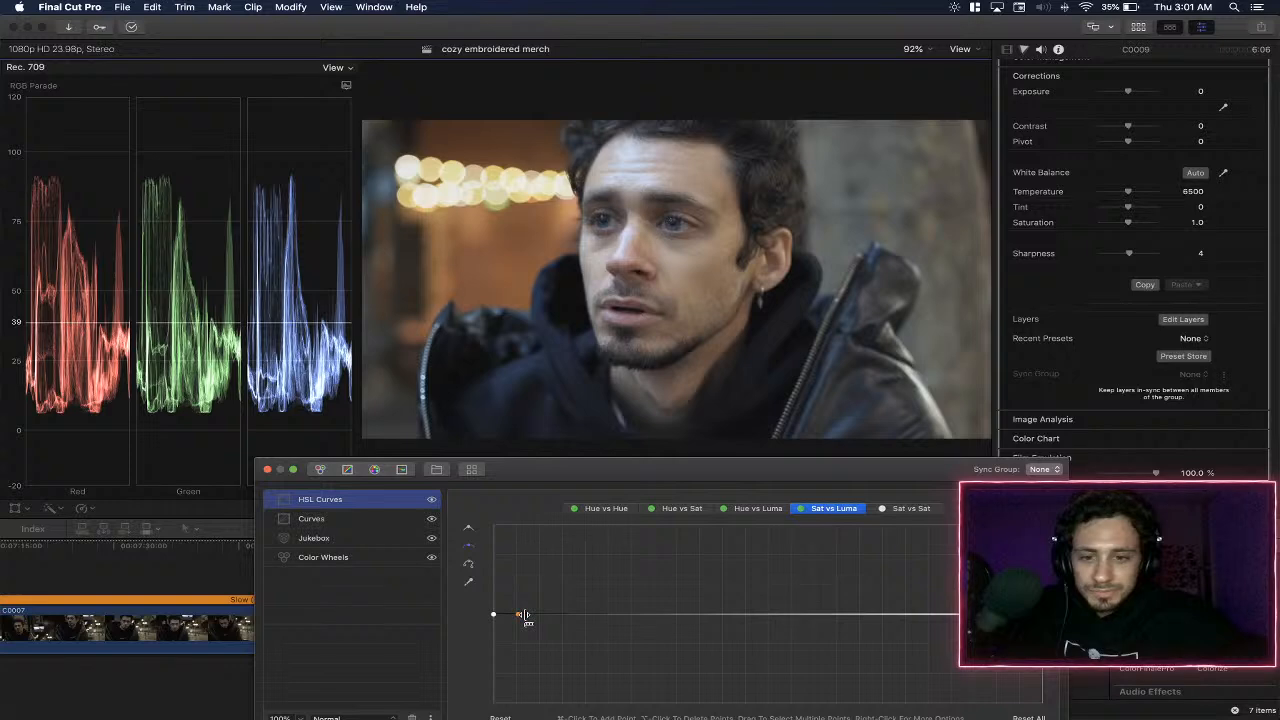
click(540, 616)
drag(493, 614, 433, 416)
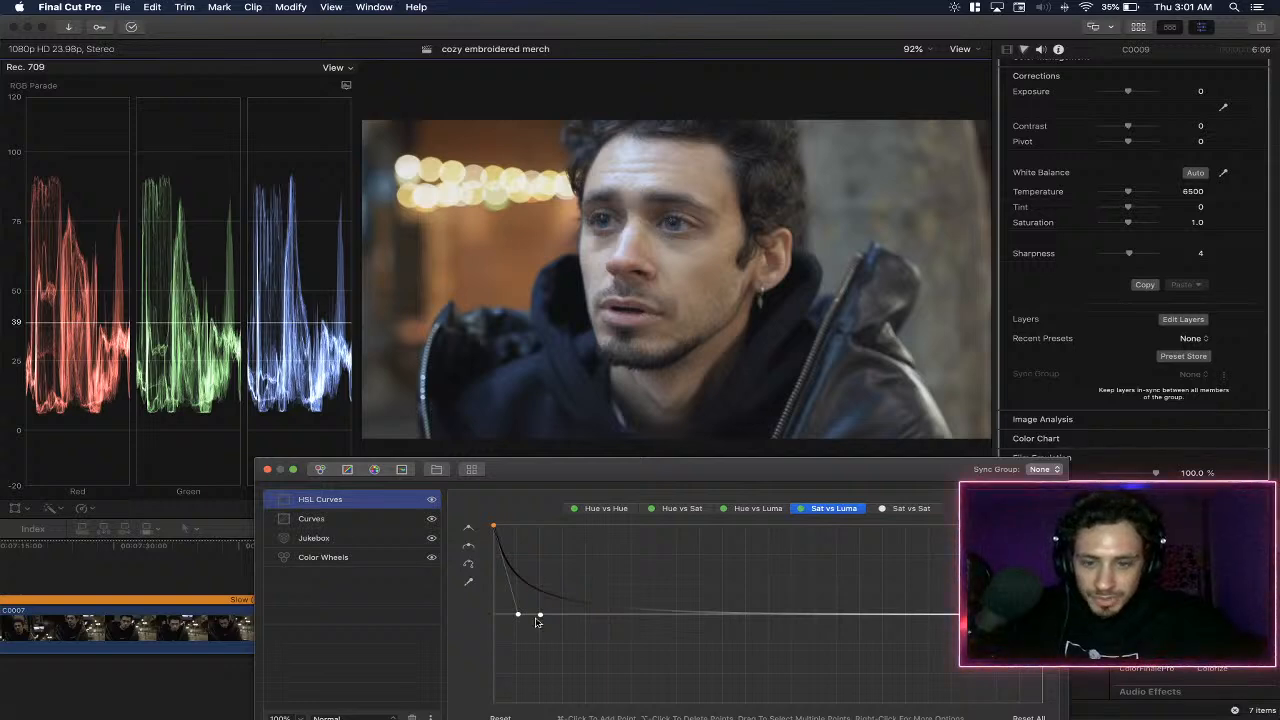
- Move the second low-saturation point on the Sat vs Luma curve outward and lower the white point of the Curves layer's Master curve
drag(540, 616, 560, 616)
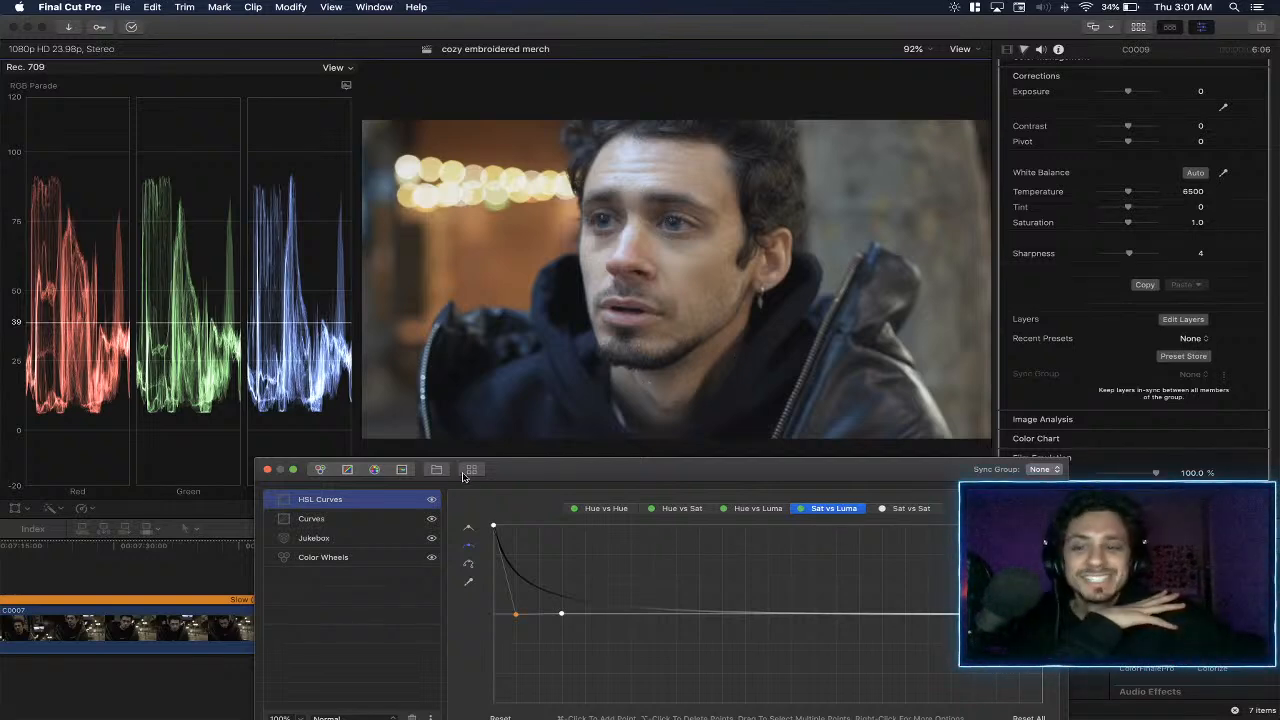
click(394, 518)
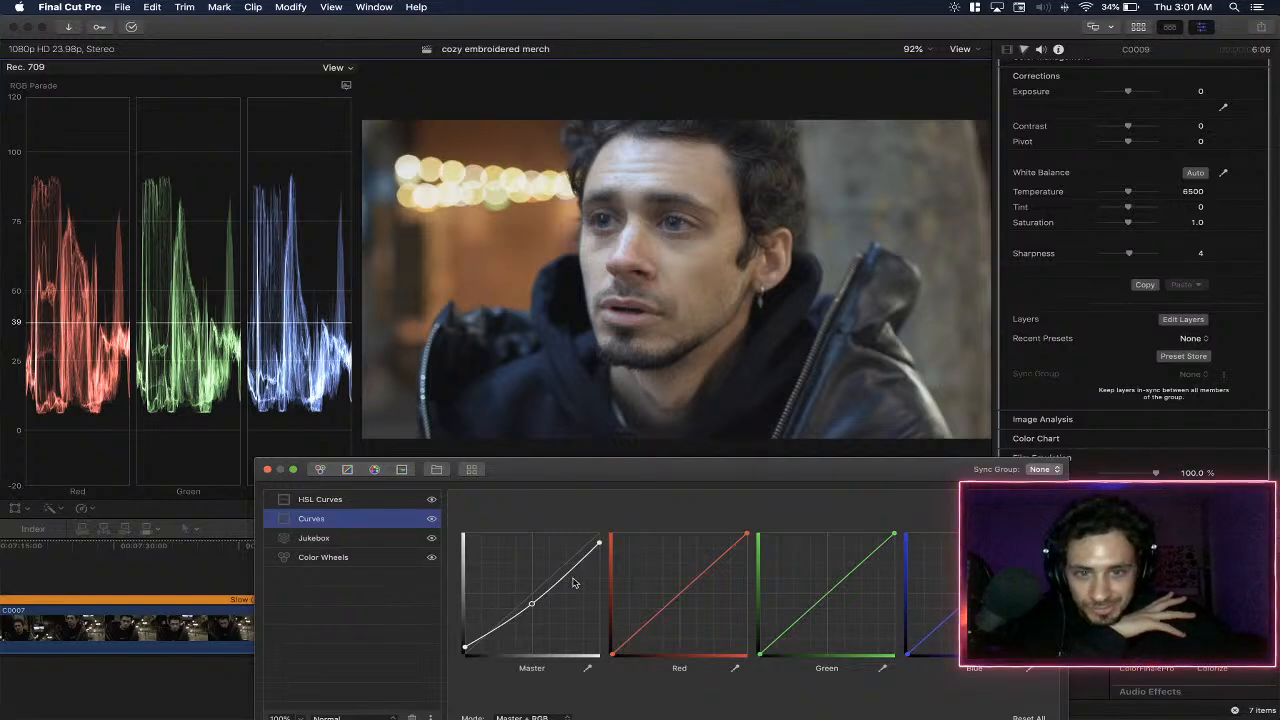
drag(603, 550, 611, 561)
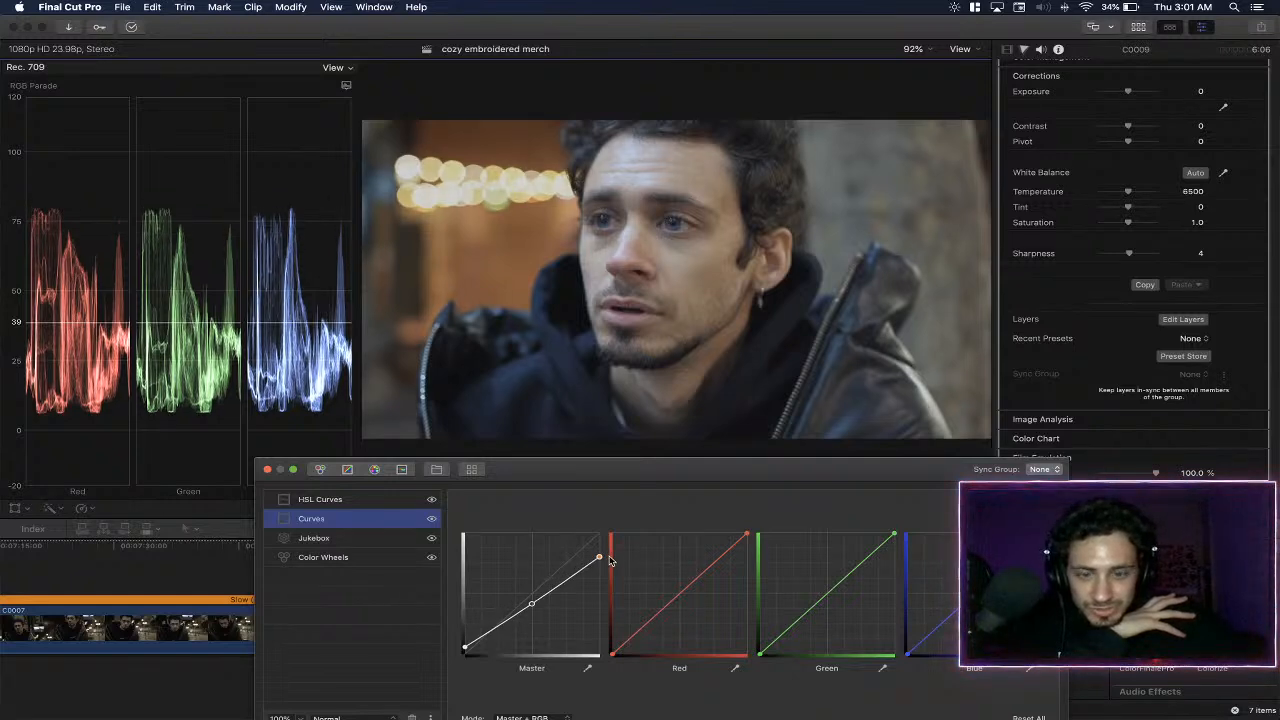
click(364, 500)
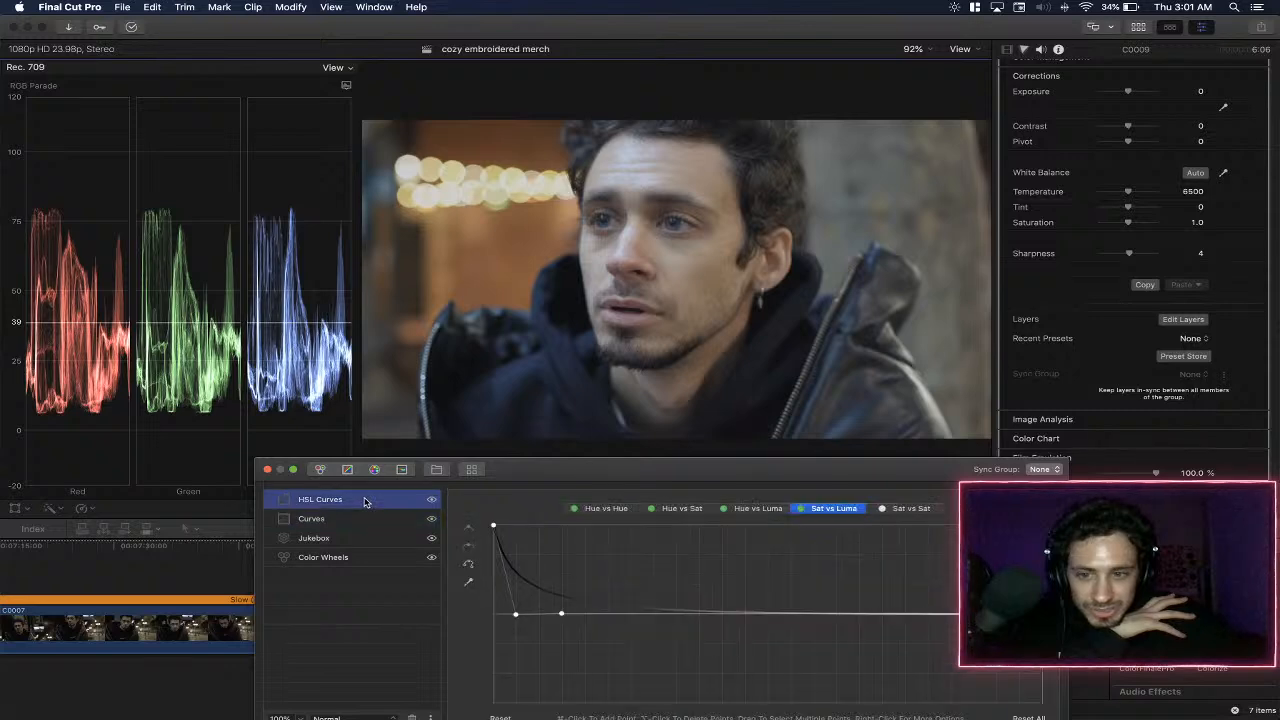
click(408, 522)
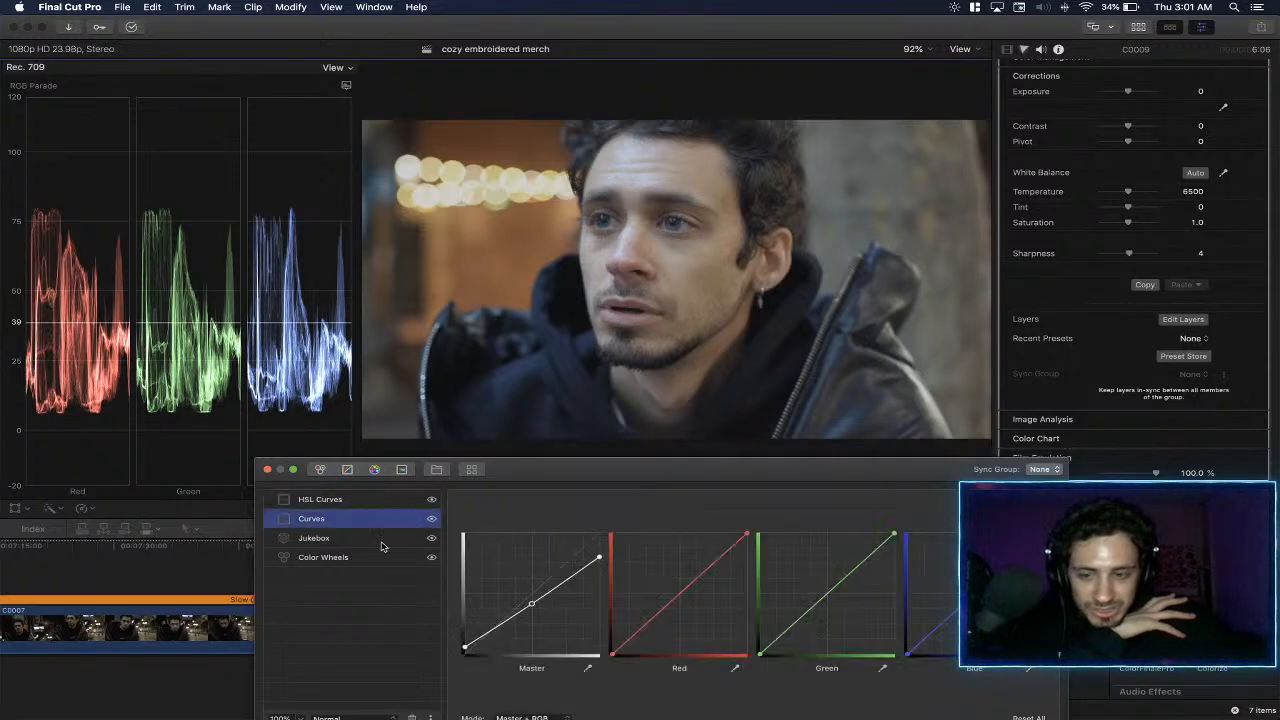
- Add a second Curves layer above HSL Curves and shape its Master curve into a gentle S with slightly raised blacks
click(359, 501)
click(350, 469)
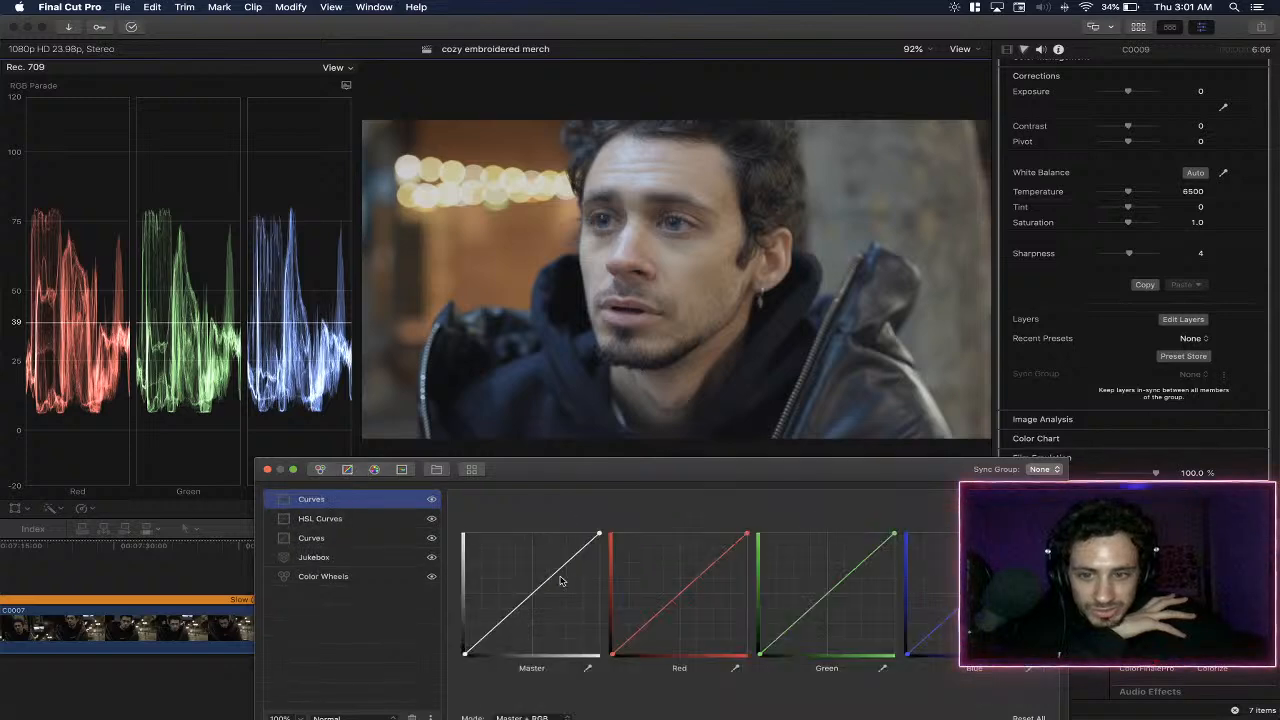
drag(570, 562, 565, 558)
drag(494, 630, 461, 649)
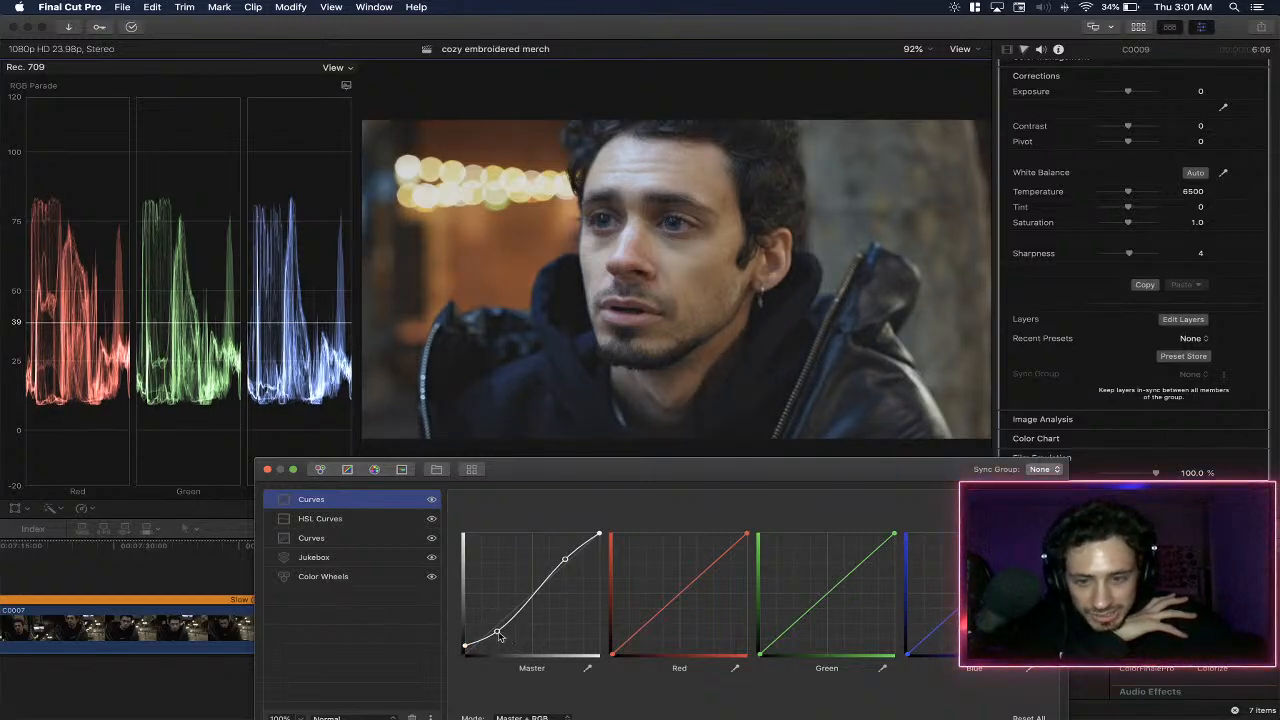
drag(497, 634, 500, 629)
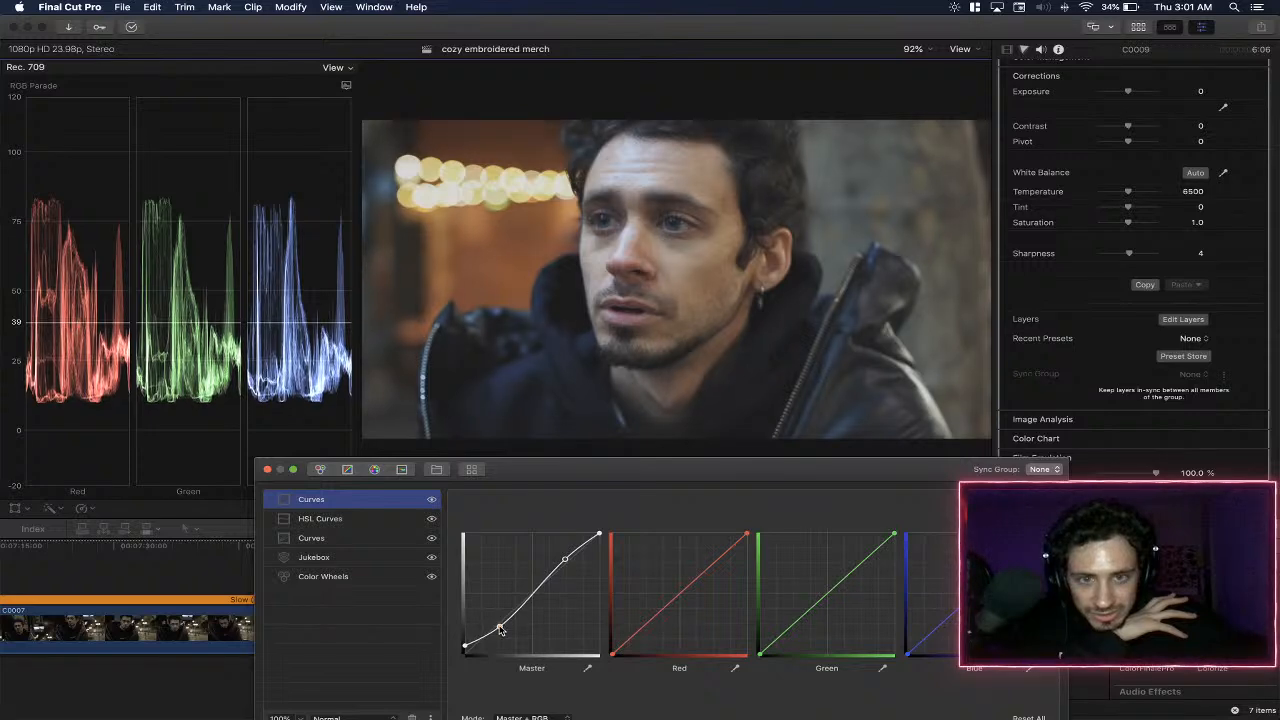
drag(566, 562, 566, 561)
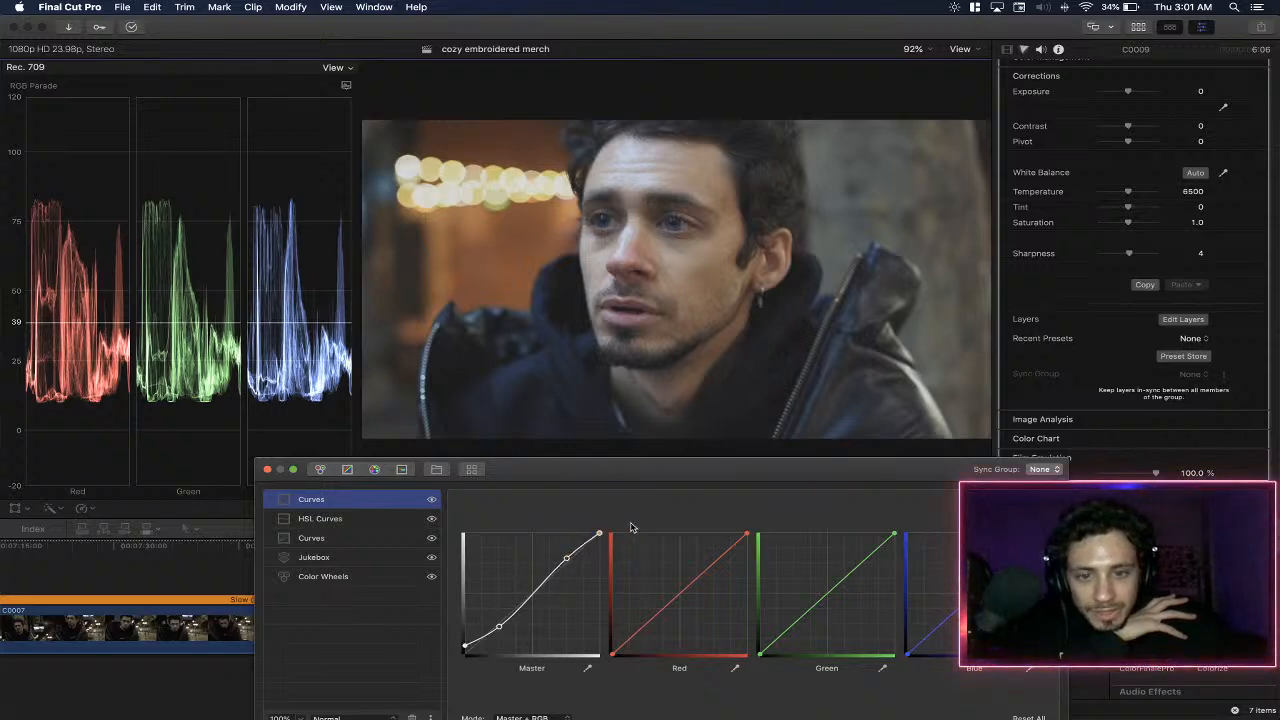
- Add a Six Vectors layer and set the blue vector's saturation to 0.24 and luminosity to 0.196
click(374, 469)
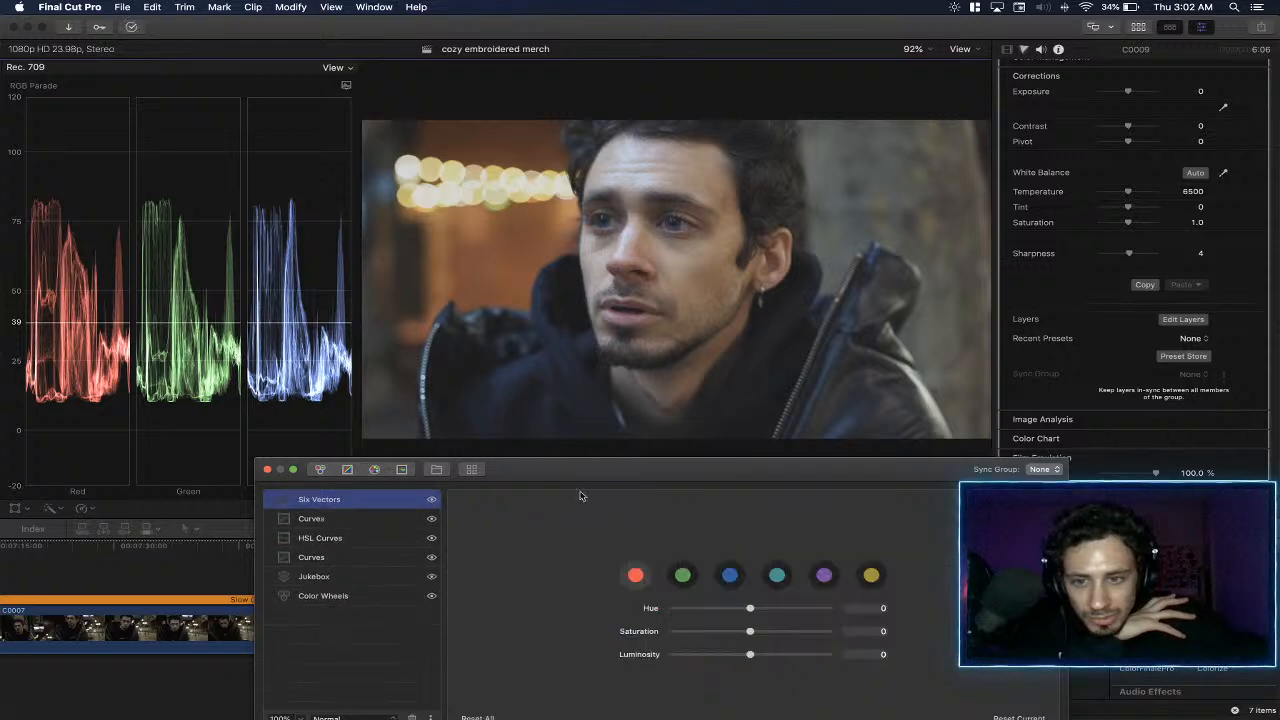
click(733, 578)
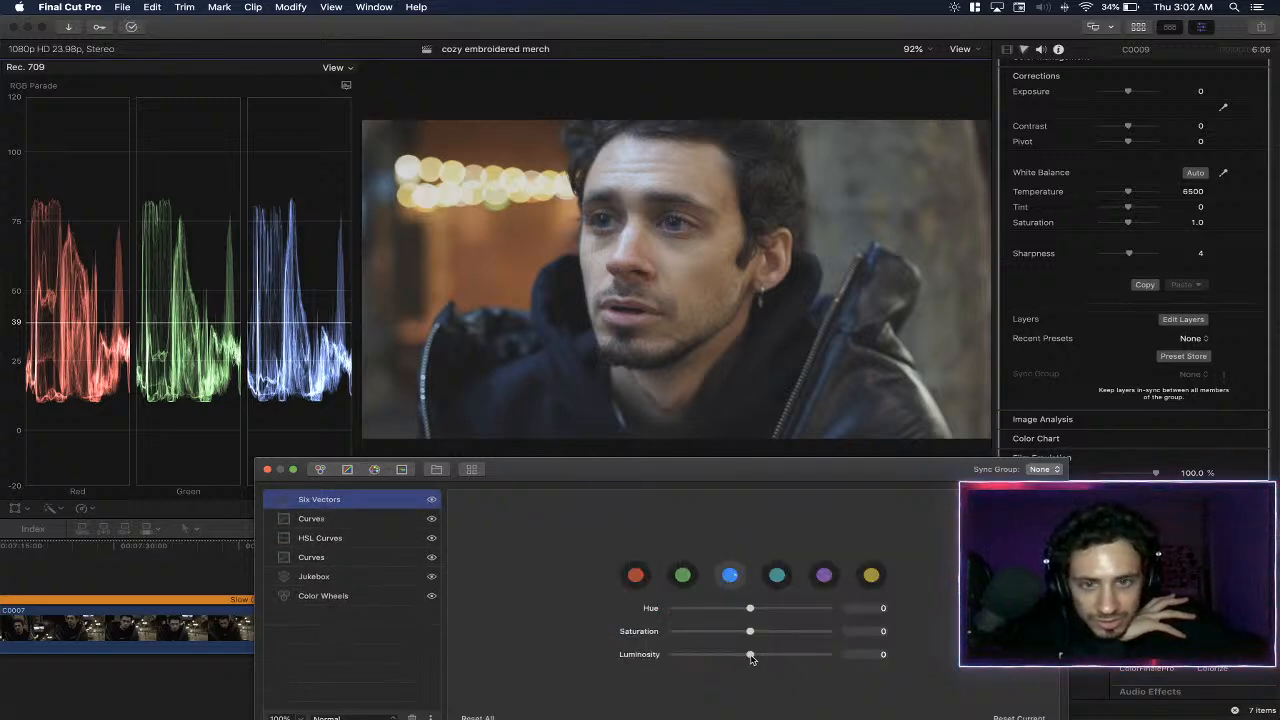
mouse_move(751, 657)
mouse_down()
mouse_move(785, 657)
mouse_move(762, 659)
mouse_up()
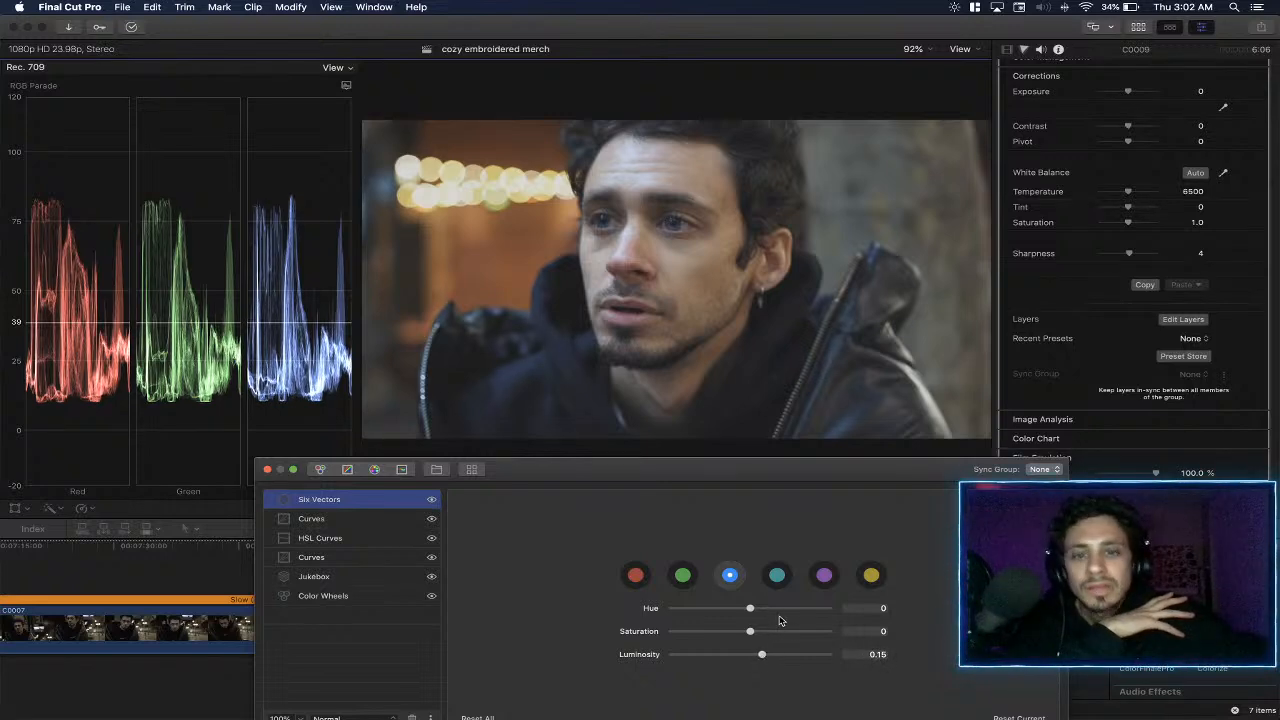
mouse_move(762, 656)
mouse_down()
mouse_move(778, 657)
mouse_move(757, 638)
mouse_move(772, 635)
mouse_up()
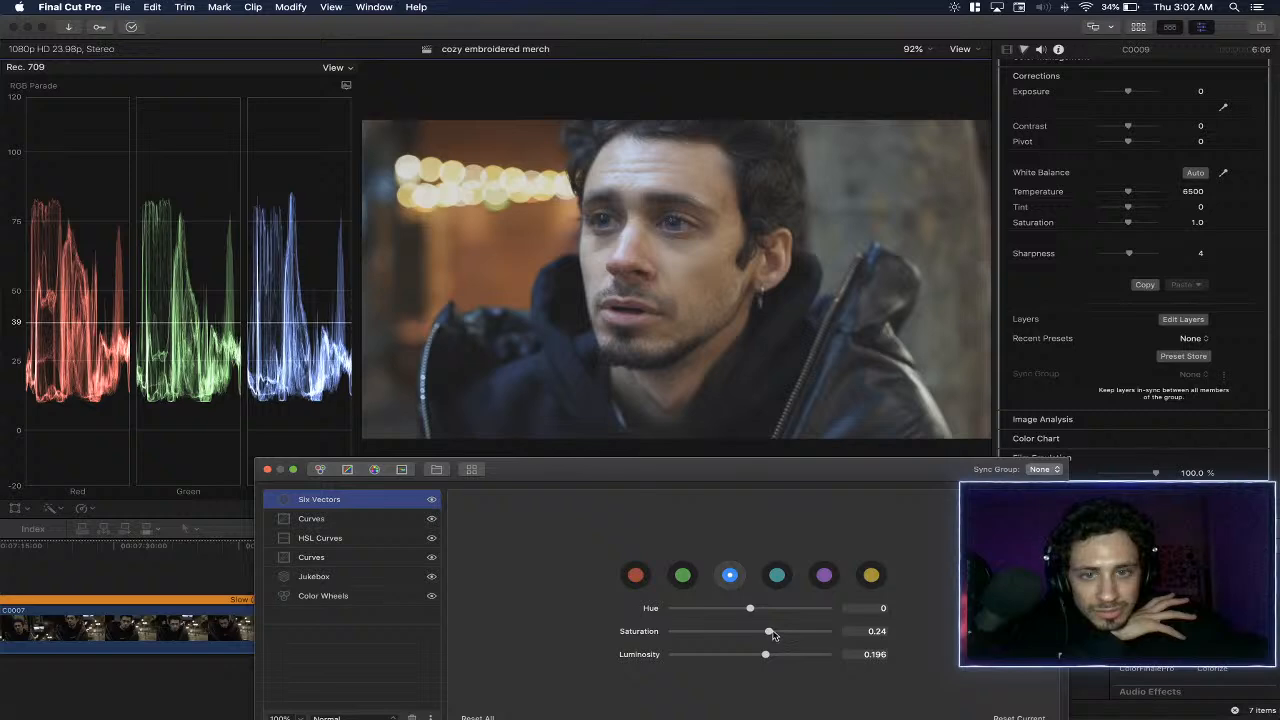
- Set the red vector's saturation to 0.045 and luminosity to 0.147
click(636, 575)
drag(756, 638, 756, 638)
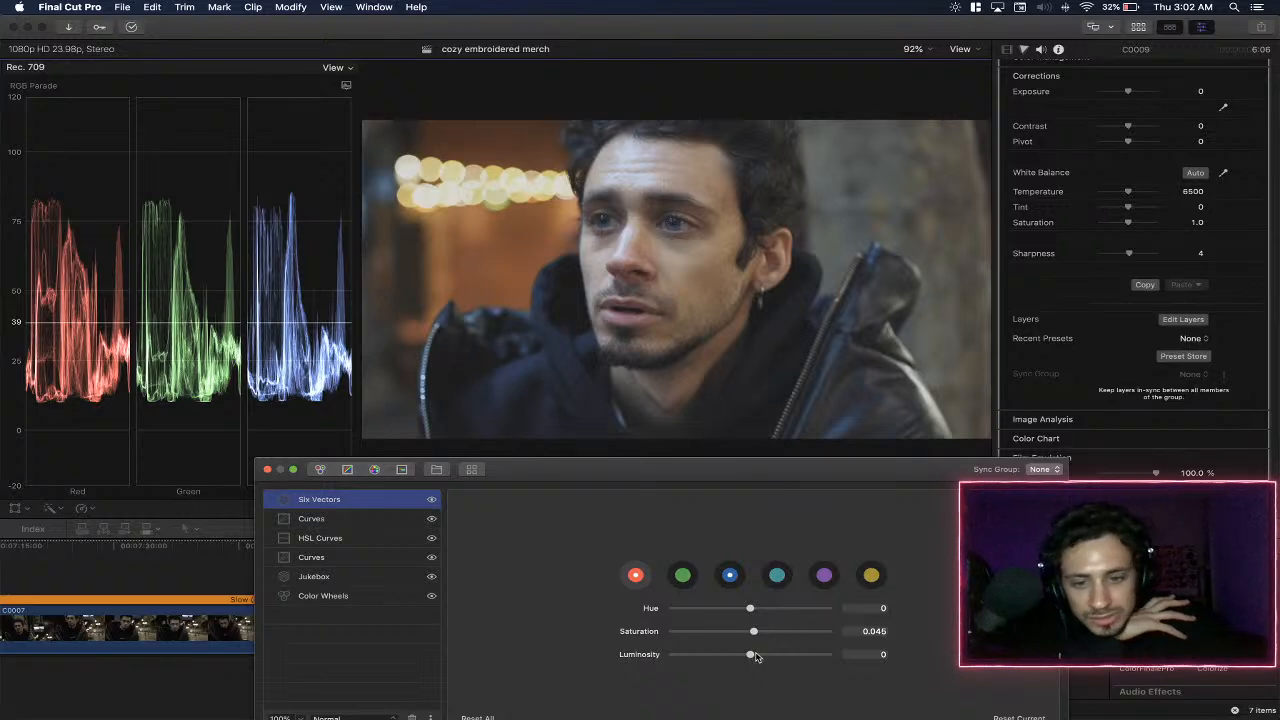
drag(751, 656, 763, 656)
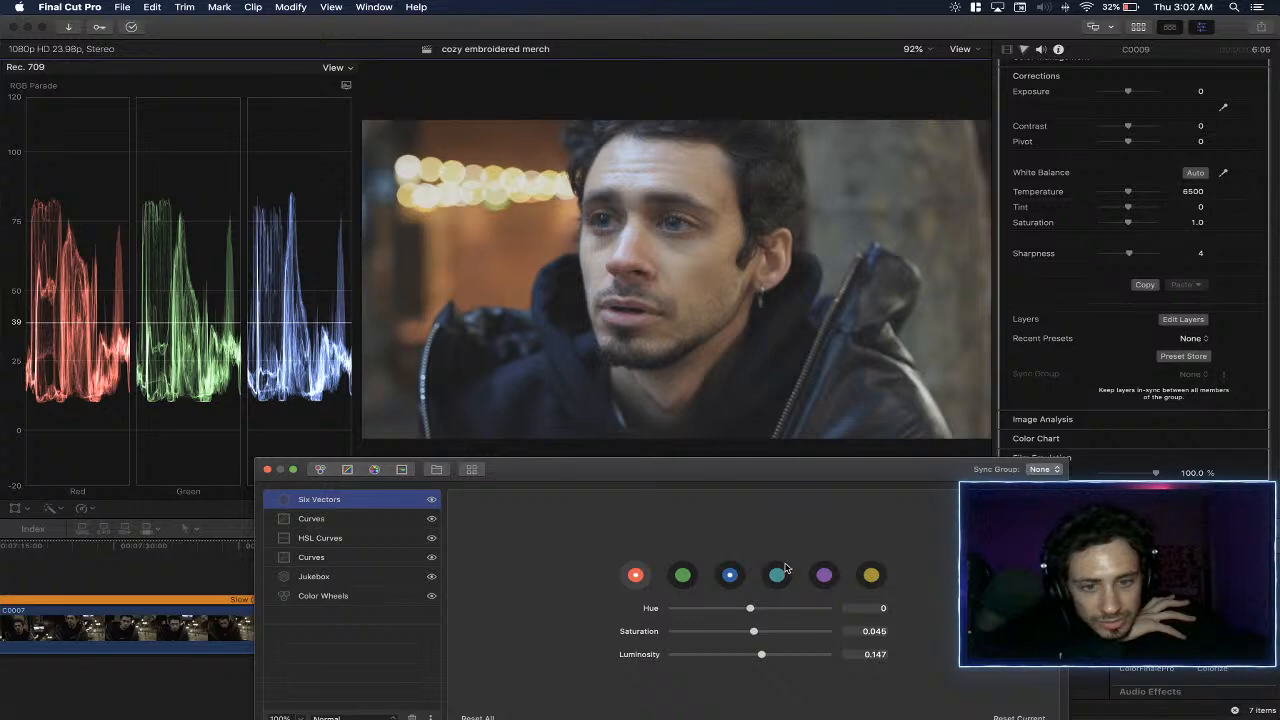
- Try shifting the yellow vector's hue to 0.343 and reset it
click(869, 576)
drag(751, 610, 776, 612)
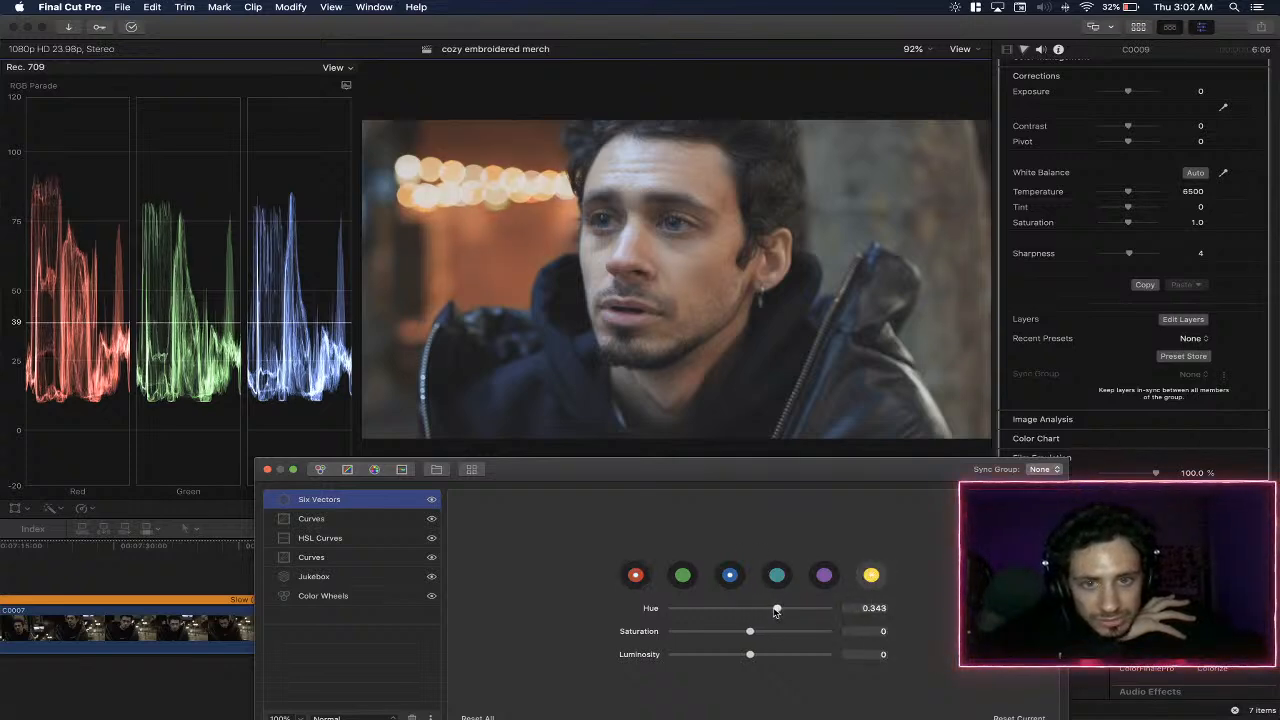
double_click(655, 612)
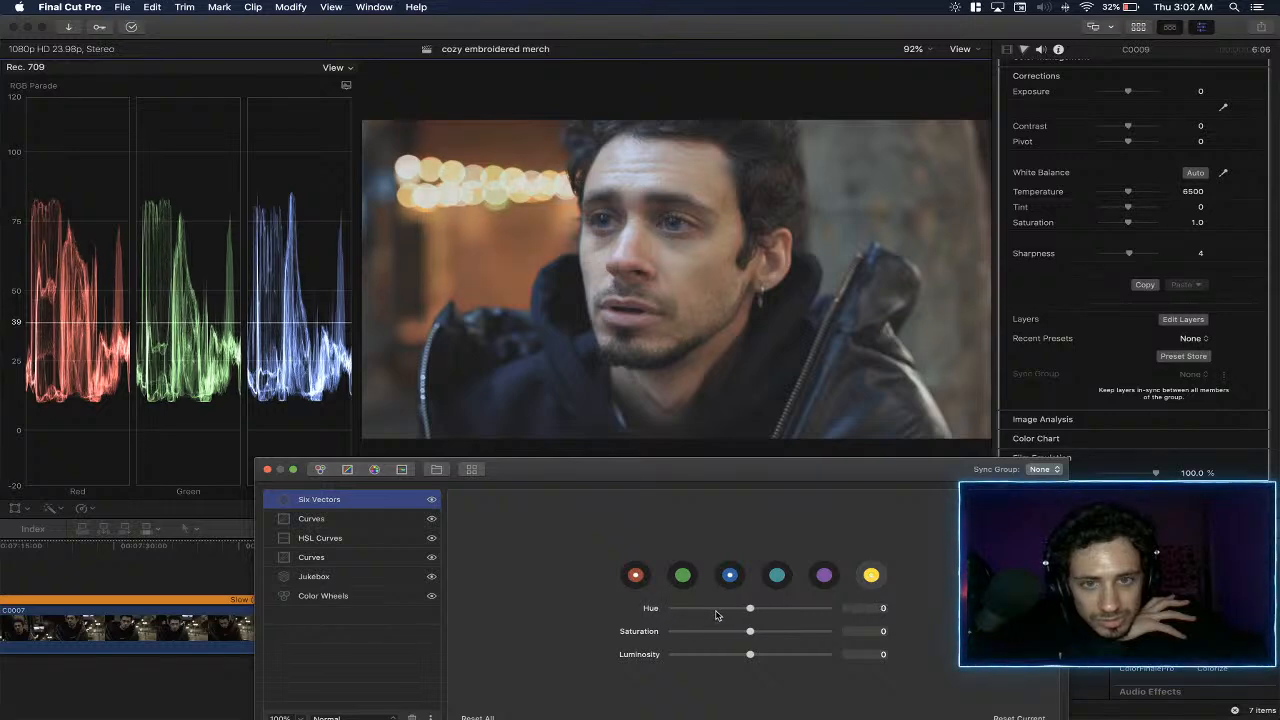
- Set the cyan vector's hue to -0.027, saturation to 0.129 and luminosity to 0.086, and close the layer editor
click(777, 577)
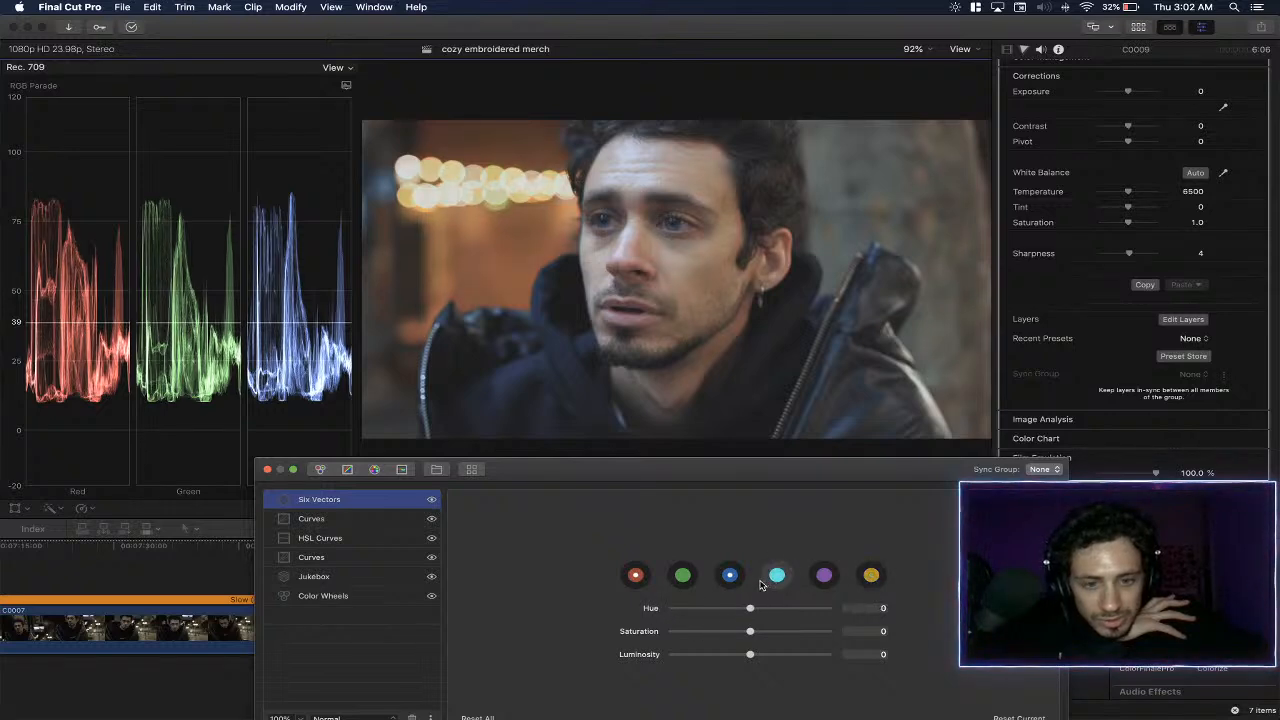
mouse_move(752, 612)
mouse_down()
mouse_move(828, 612)
mouse_move(710, 626)
mouse_move(755, 614)
mouse_up()
double_click(650, 610)
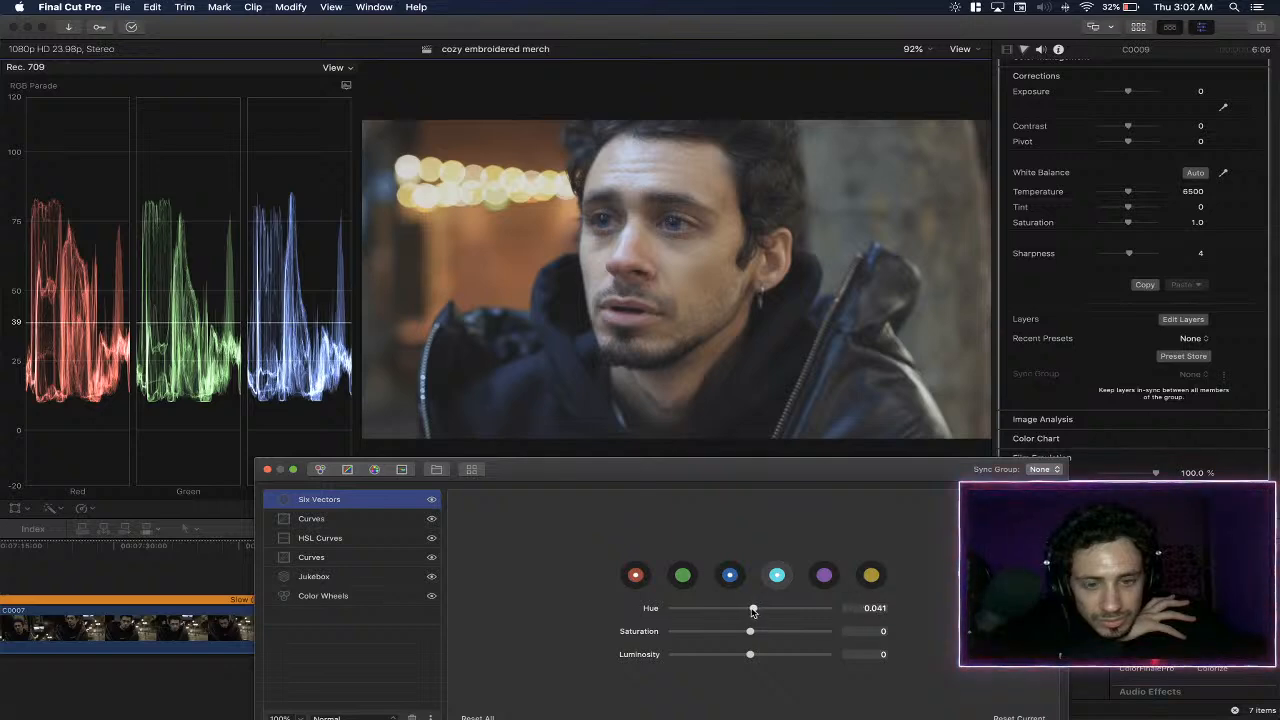
double_click(650, 610)
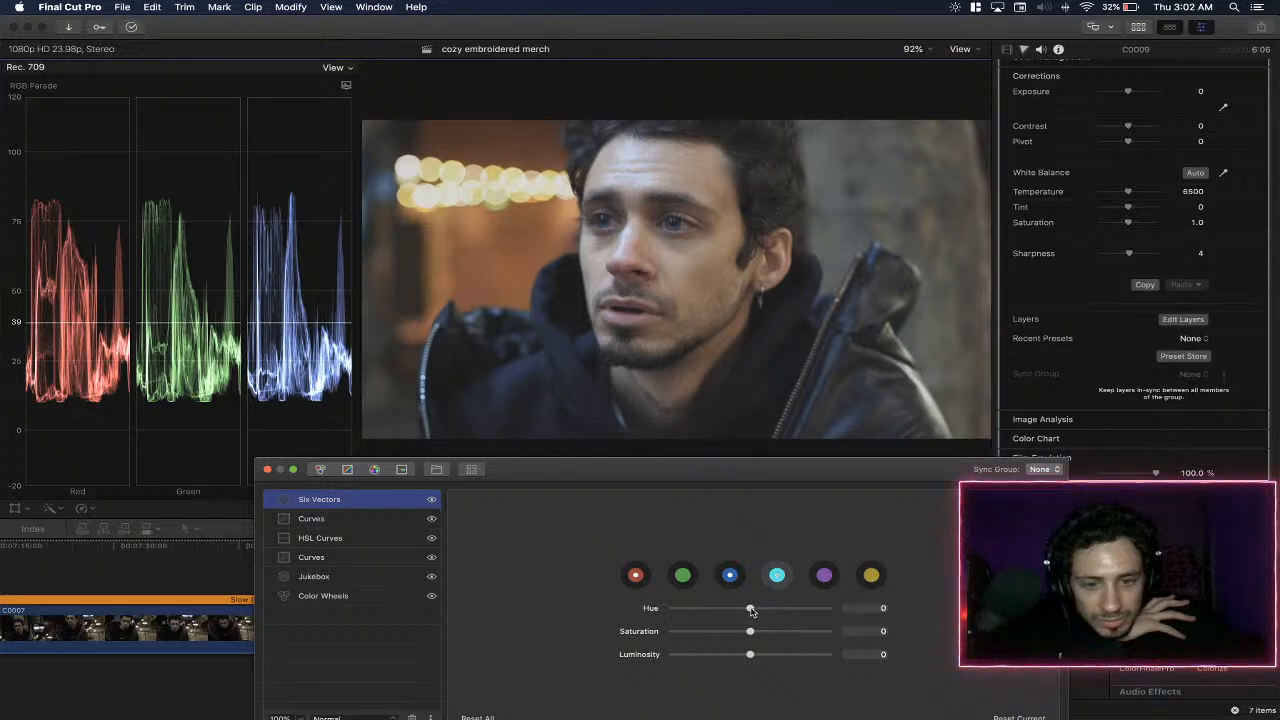
drag(751, 612, 758, 659)
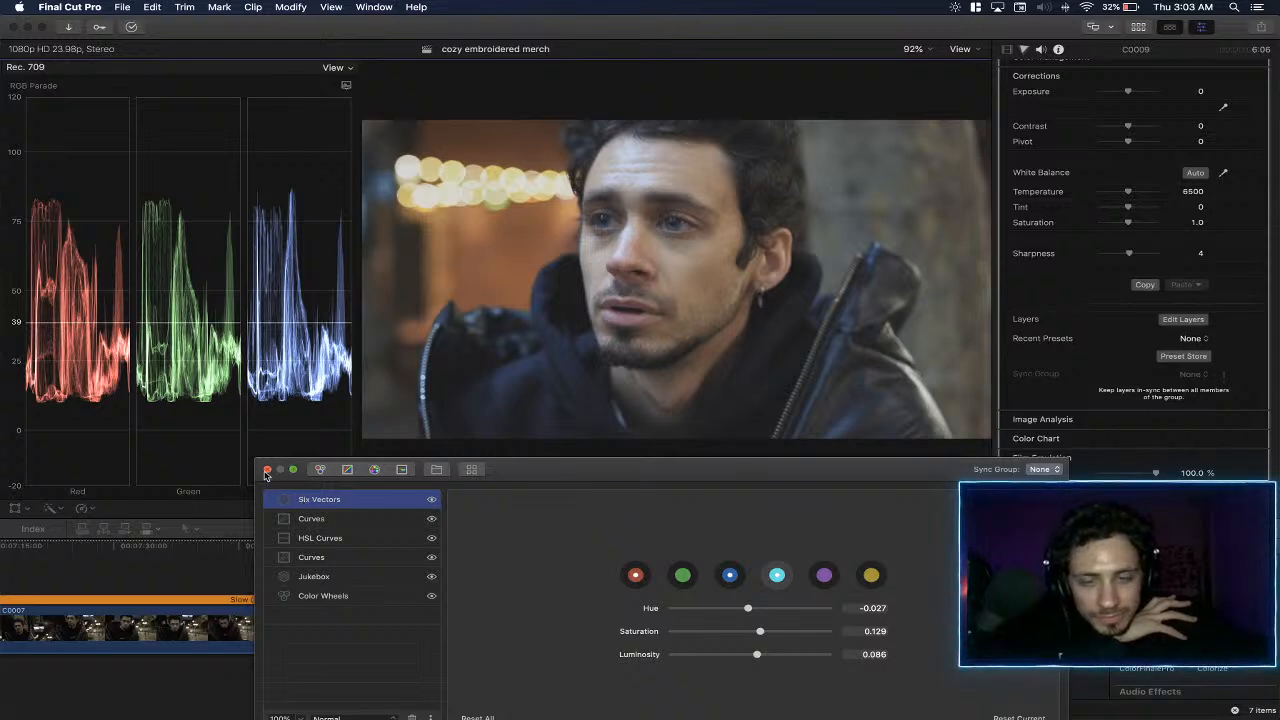
click(267, 470)
- Collapse the second ColorFinalePro effect and compare the shot ungraded, with the first effect only, and with the second effect only
scroll(1035, 172, up, 3)
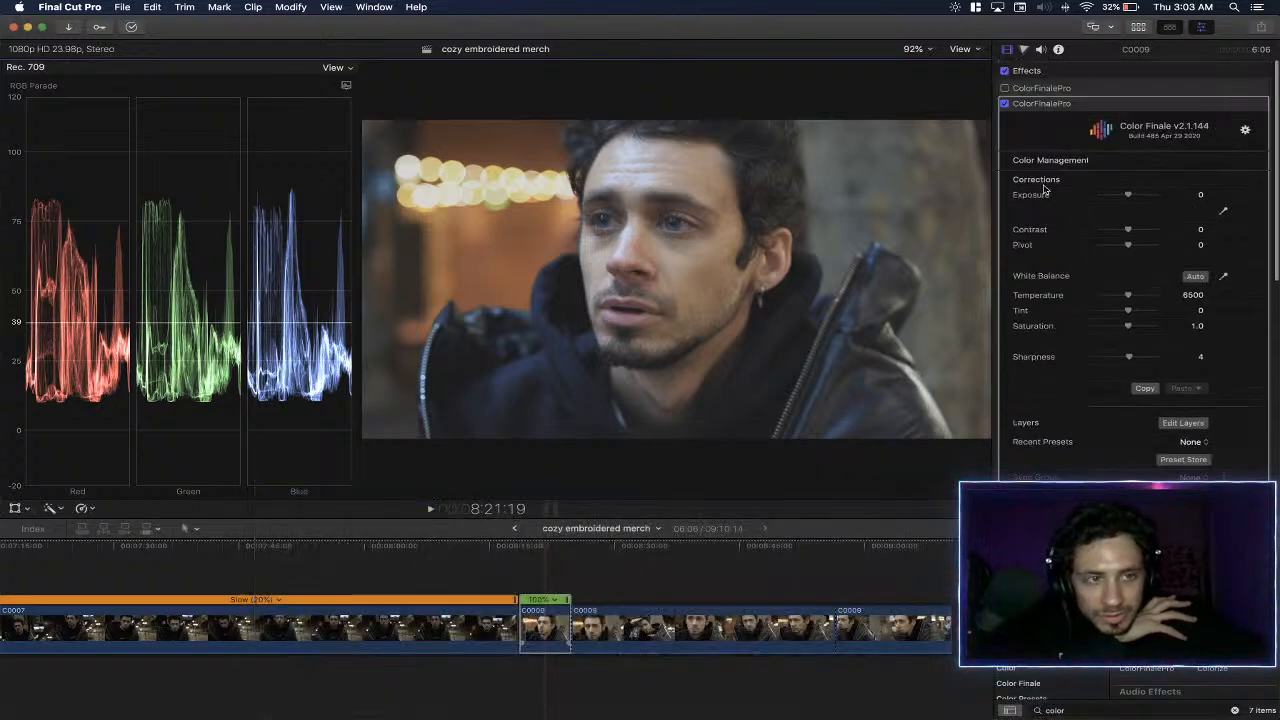
click(1244, 104)
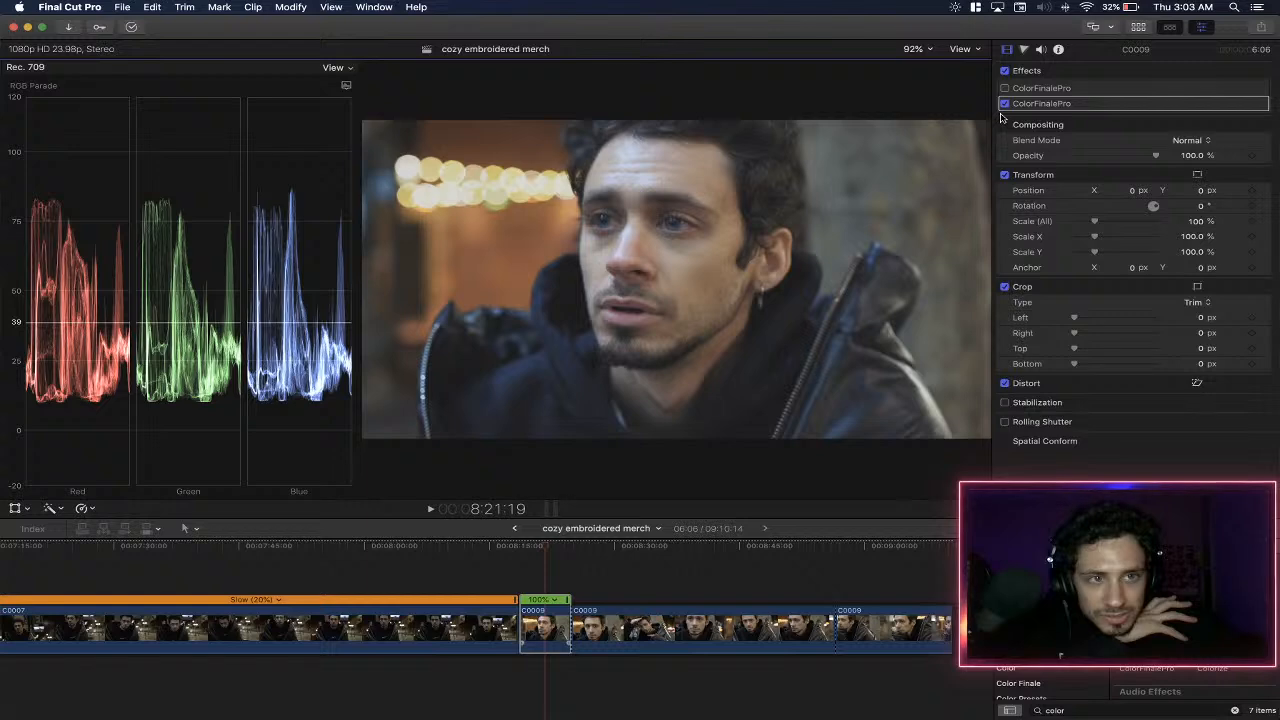
click(1005, 104)
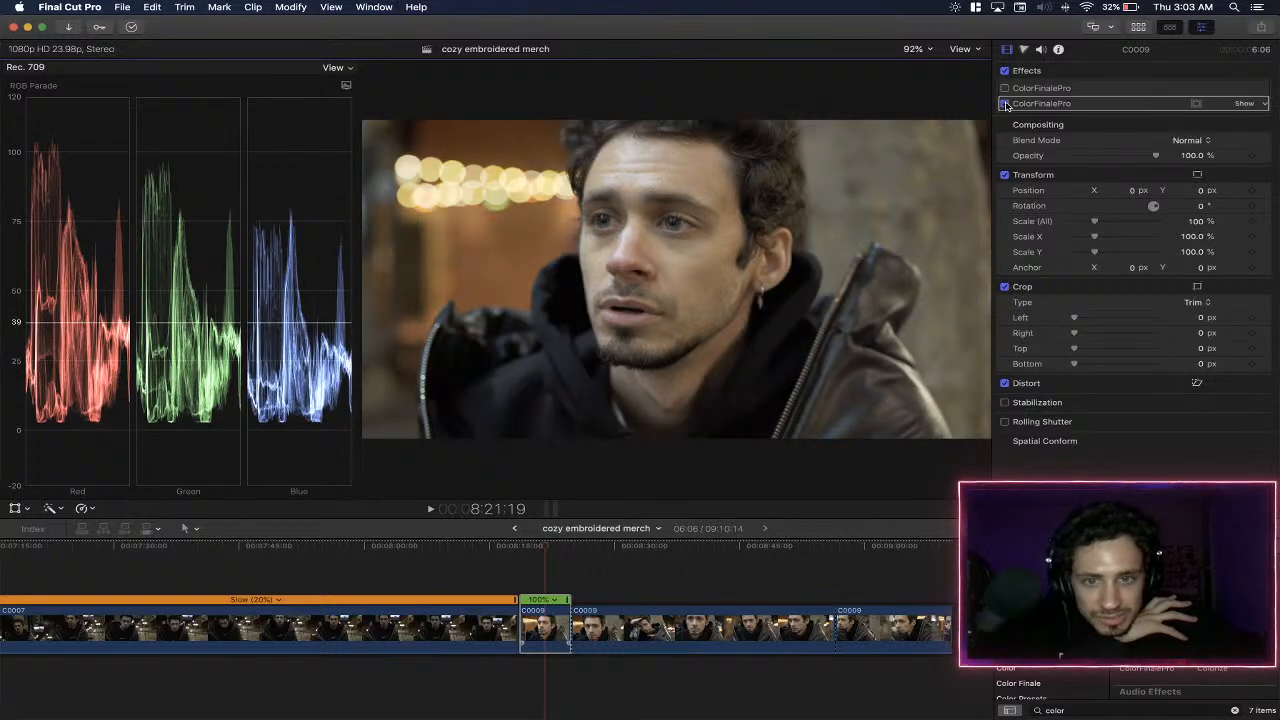
click(1005, 88)
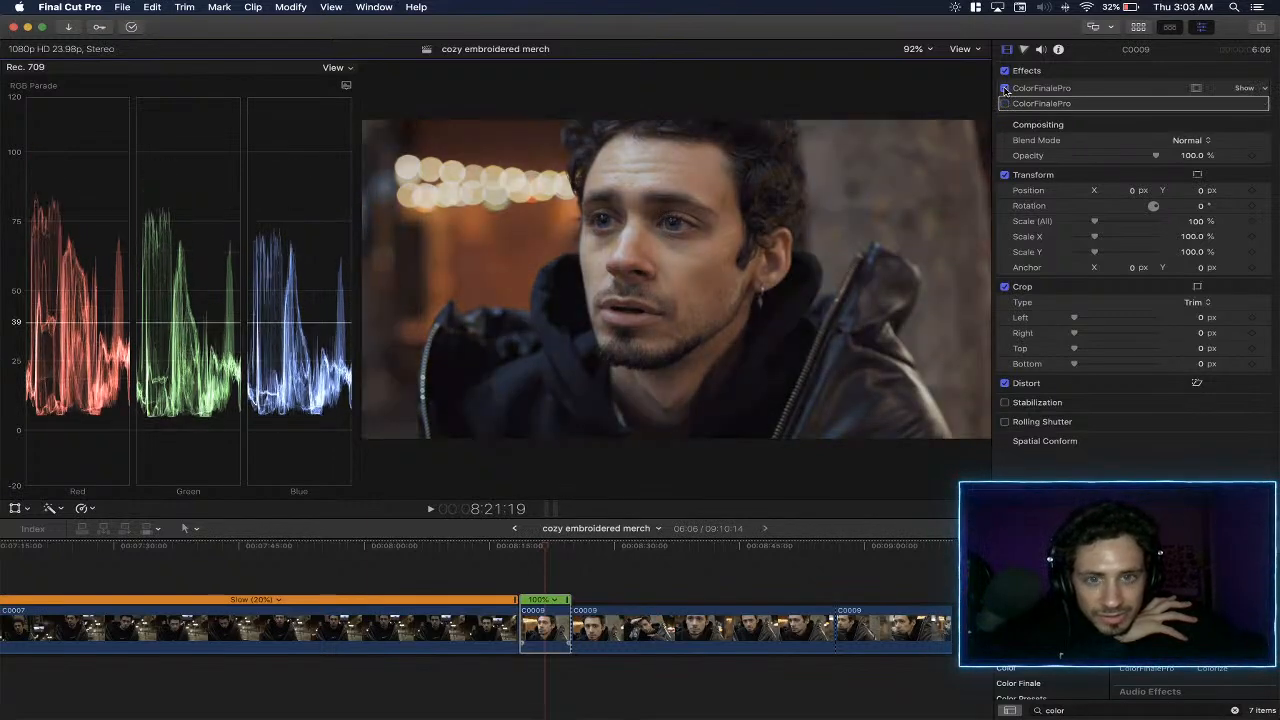
click(1005, 88)
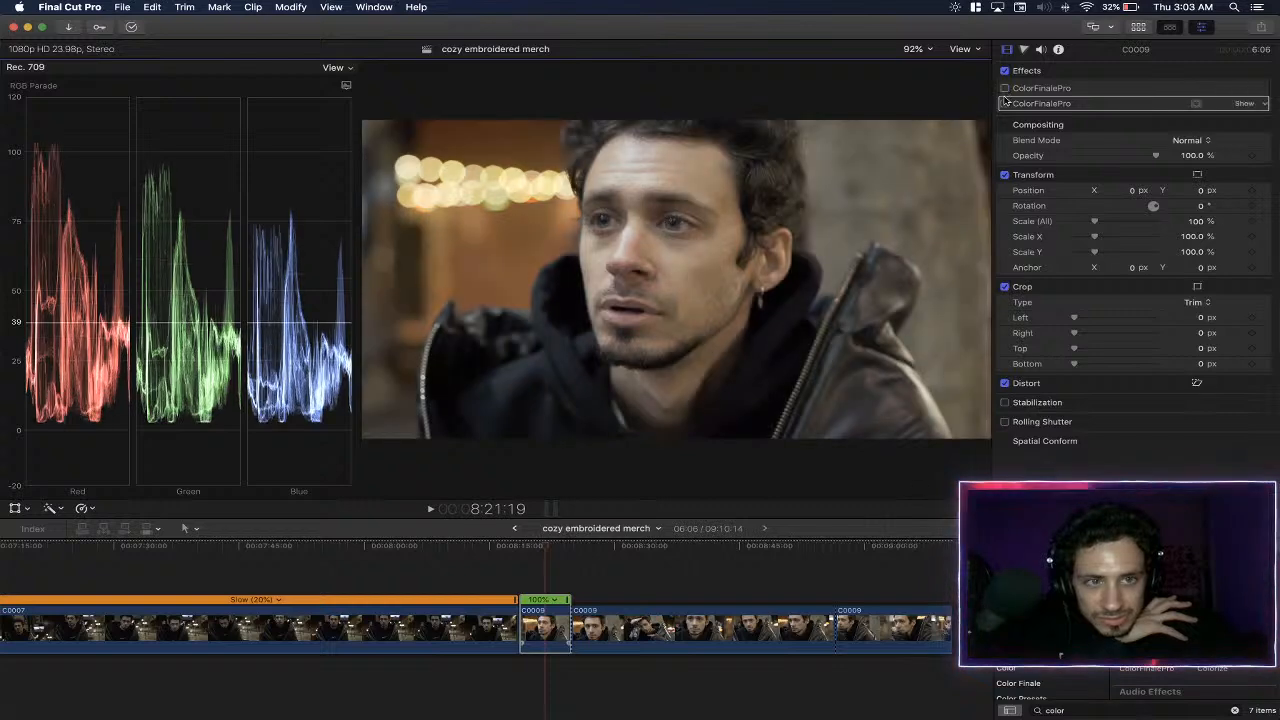
click(1005, 104)
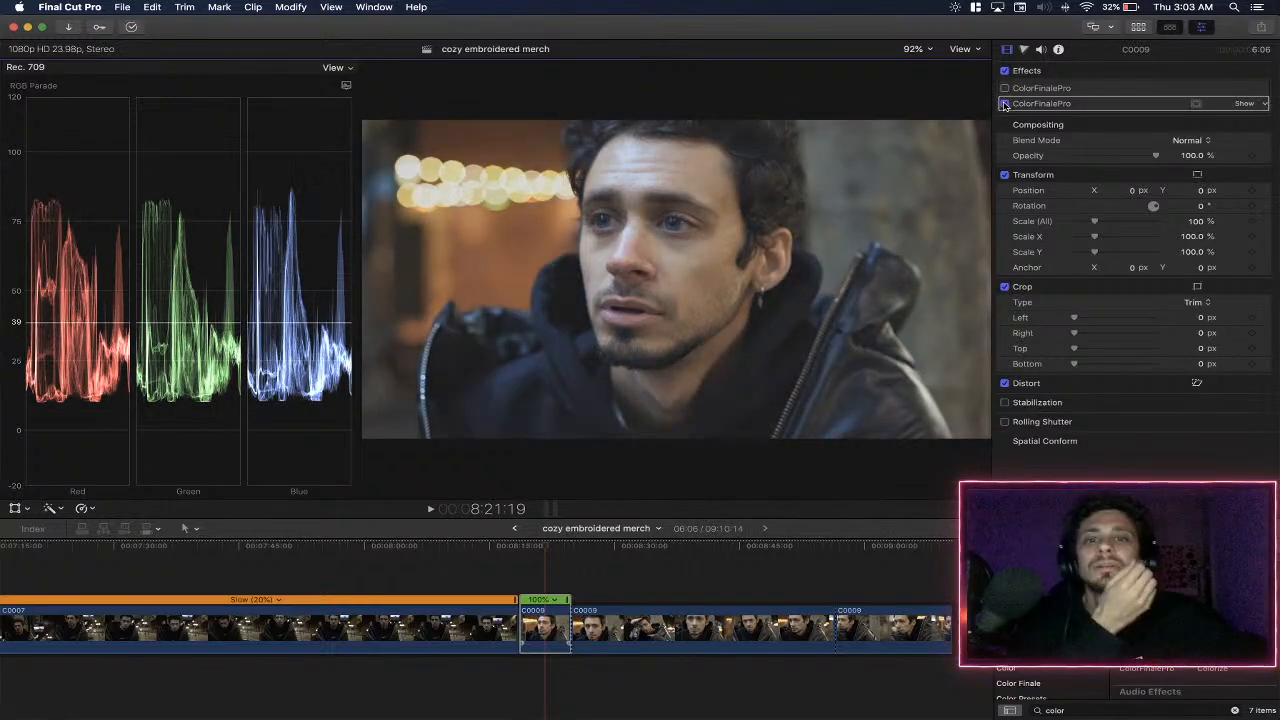
- Play the short C0009 clip from its start to review the second grade in motion
click(516, 547)
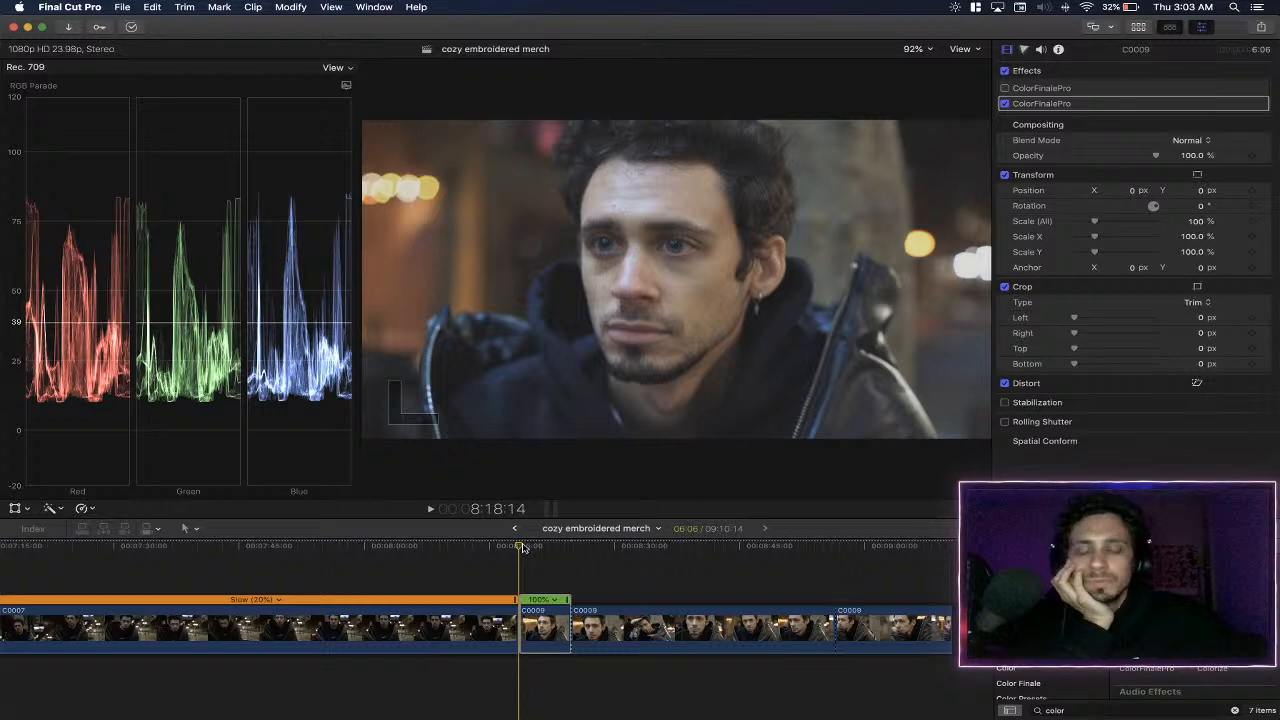
key(space)
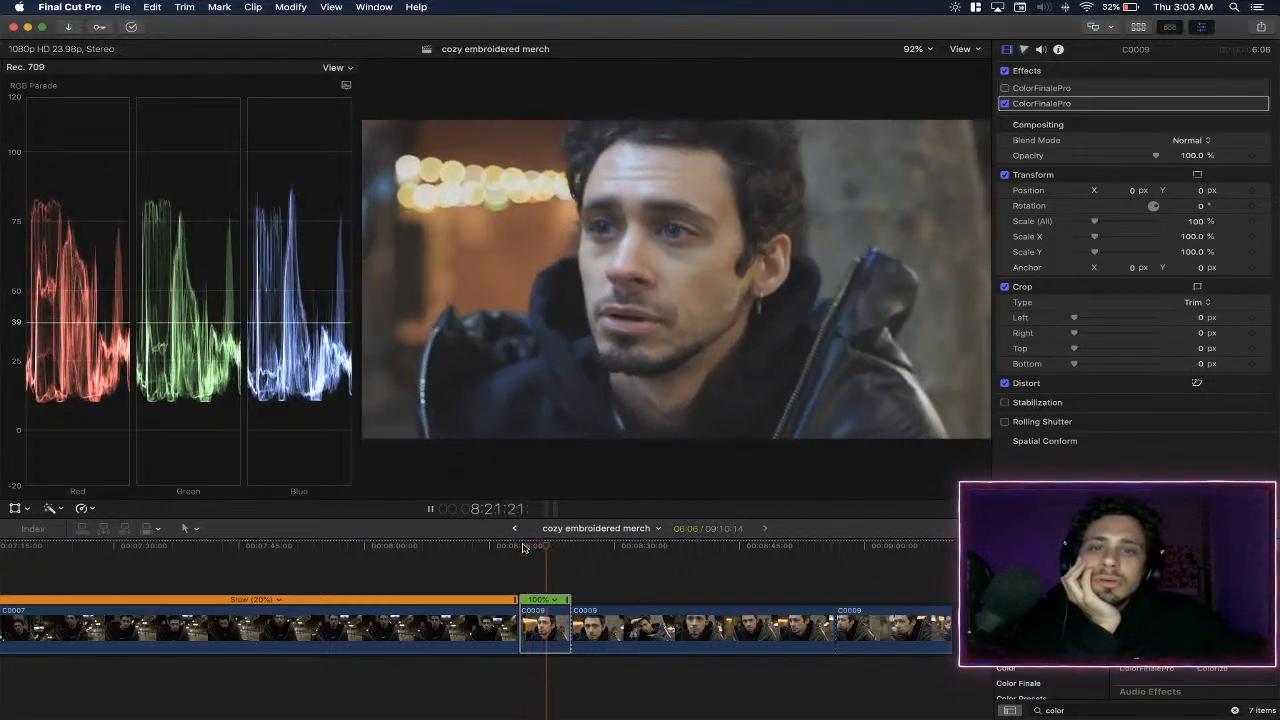
key(space)
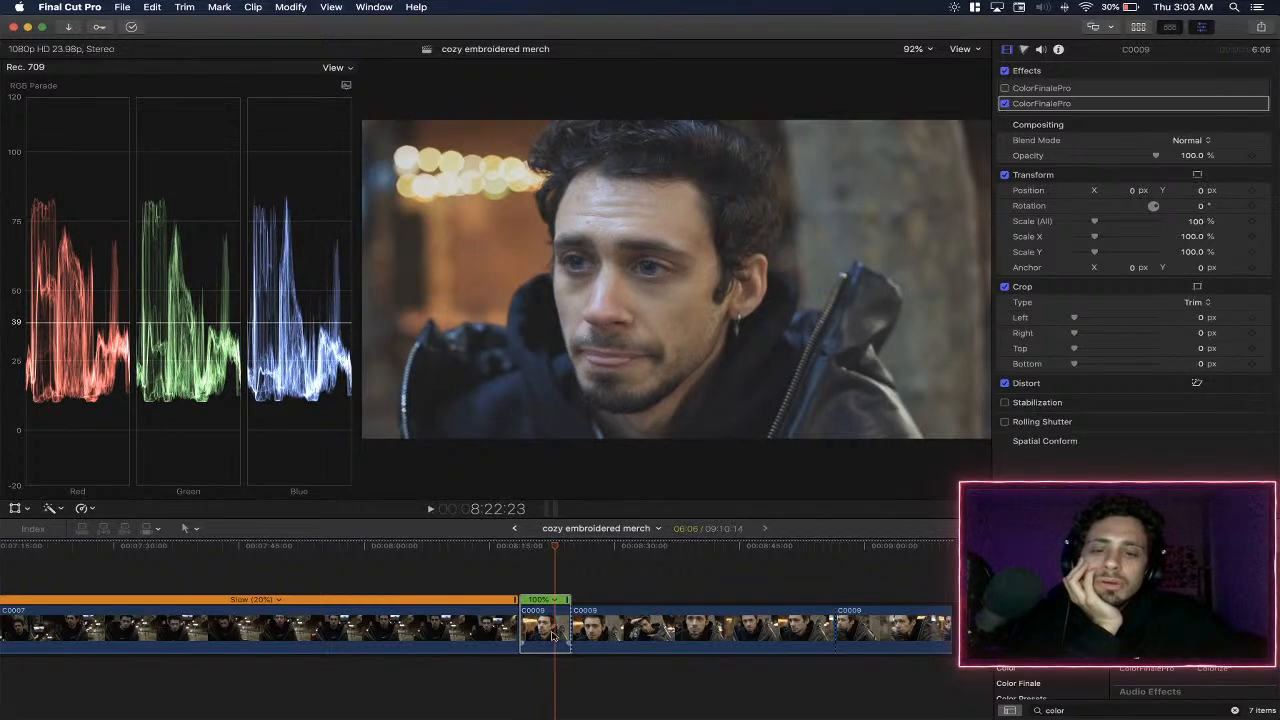
- Try a contrast of -10 in the second ColorFinalePro effect's corrections and set it back to 0
click(1242, 103)
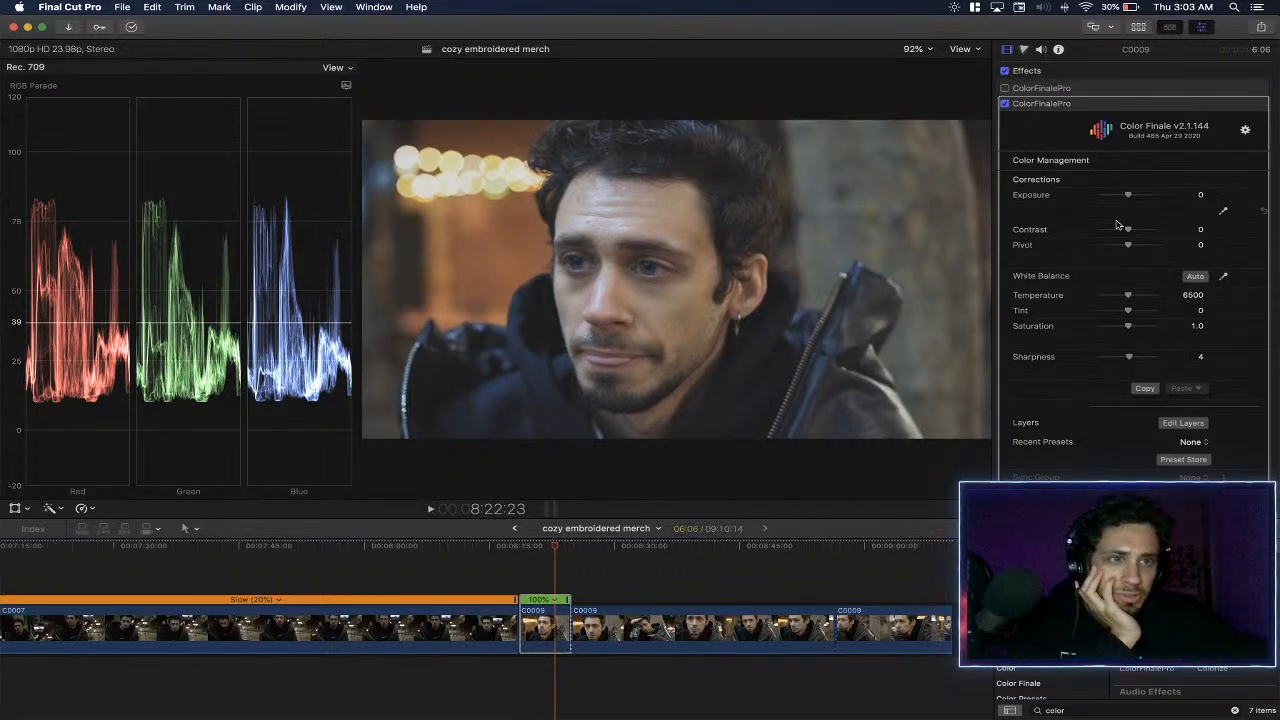
drag(1128, 230, 1125, 233)
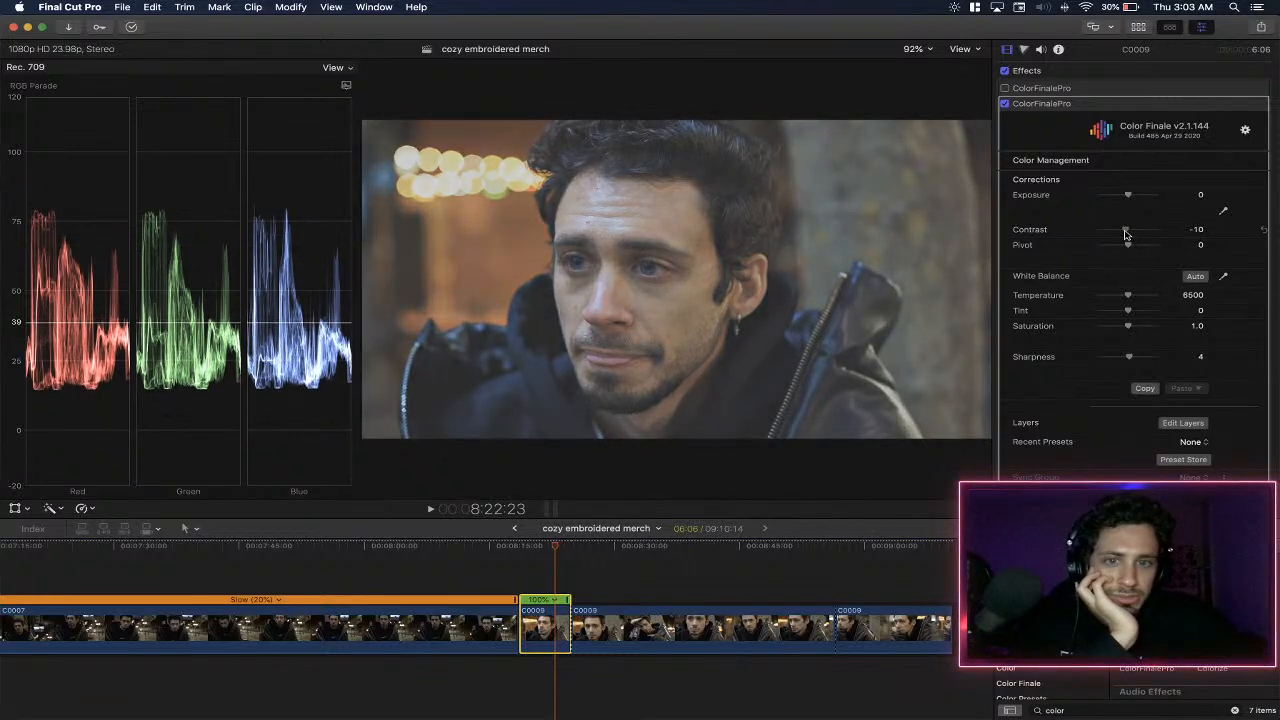
click(518, 548)
key(space)
key(space)
key(super+z)
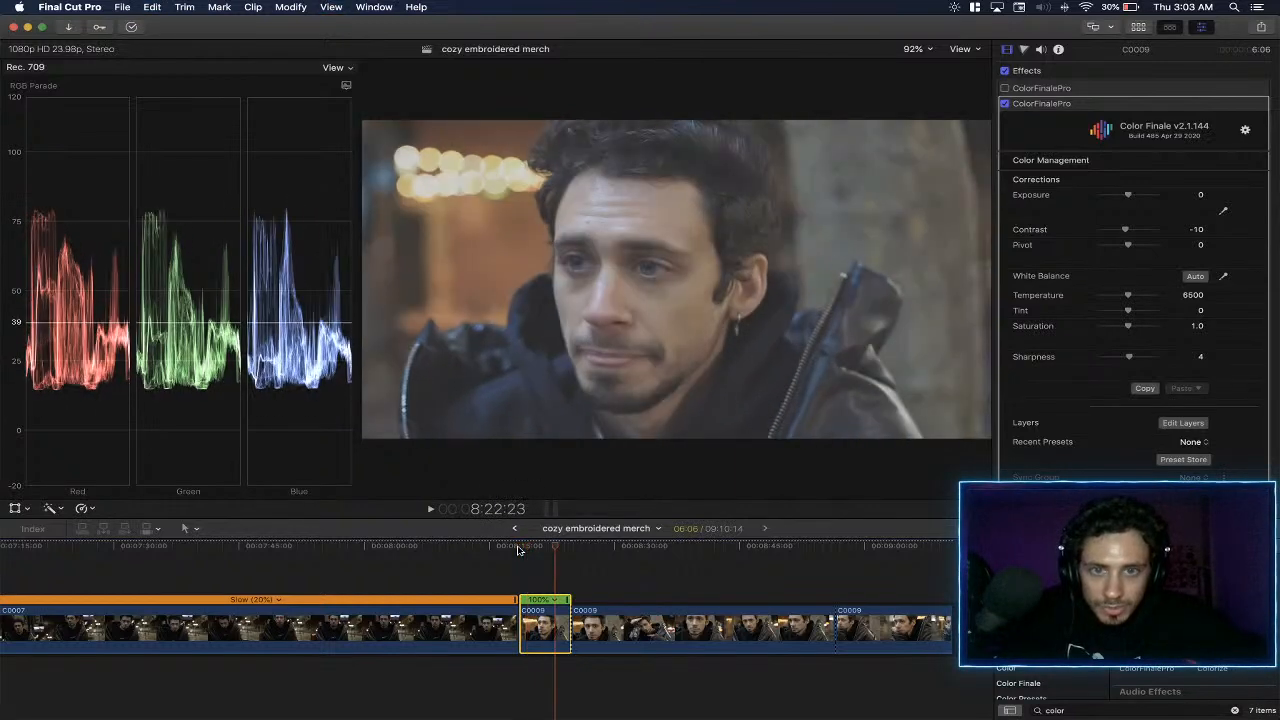
click(1197, 229)
text(0)
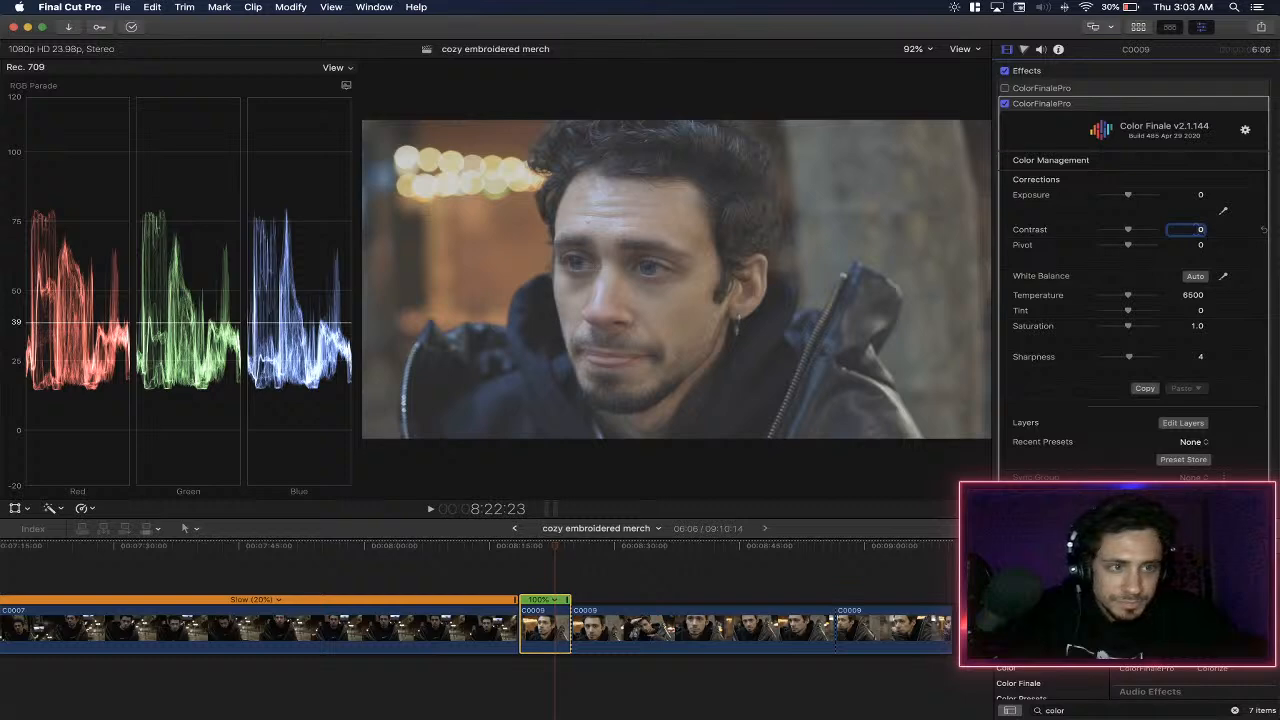
key(Return)
- Try pivot values of -100 and 85 in the second ColorFinalePro effect's corrections and reset the pivot to 0
drag(1134, 246, 1098, 244)
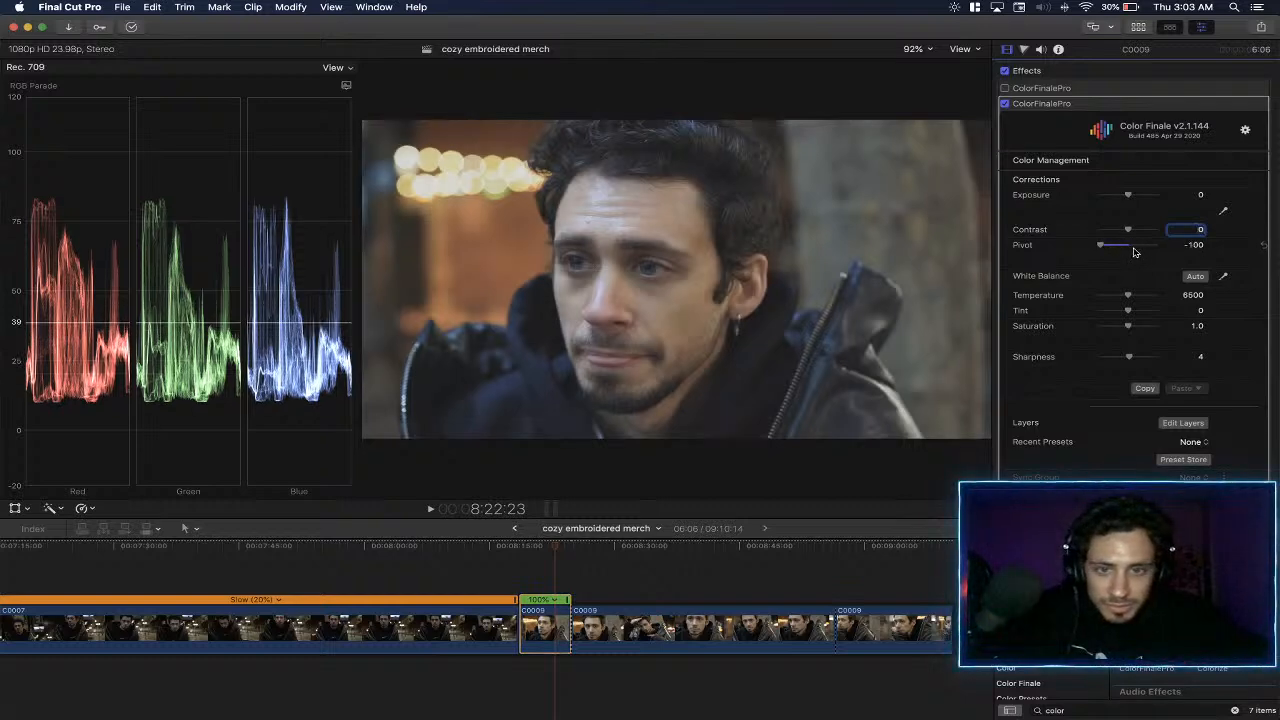
drag(1100, 245, 1150, 245)
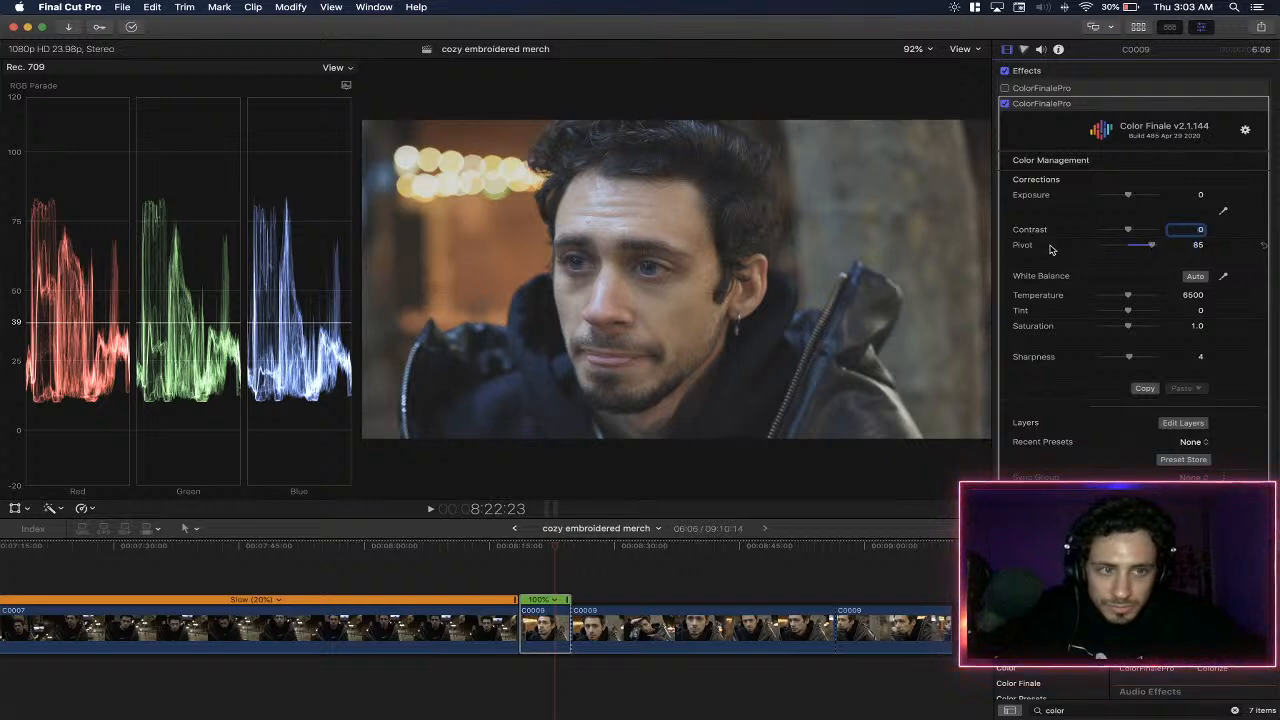
click(1262, 246)
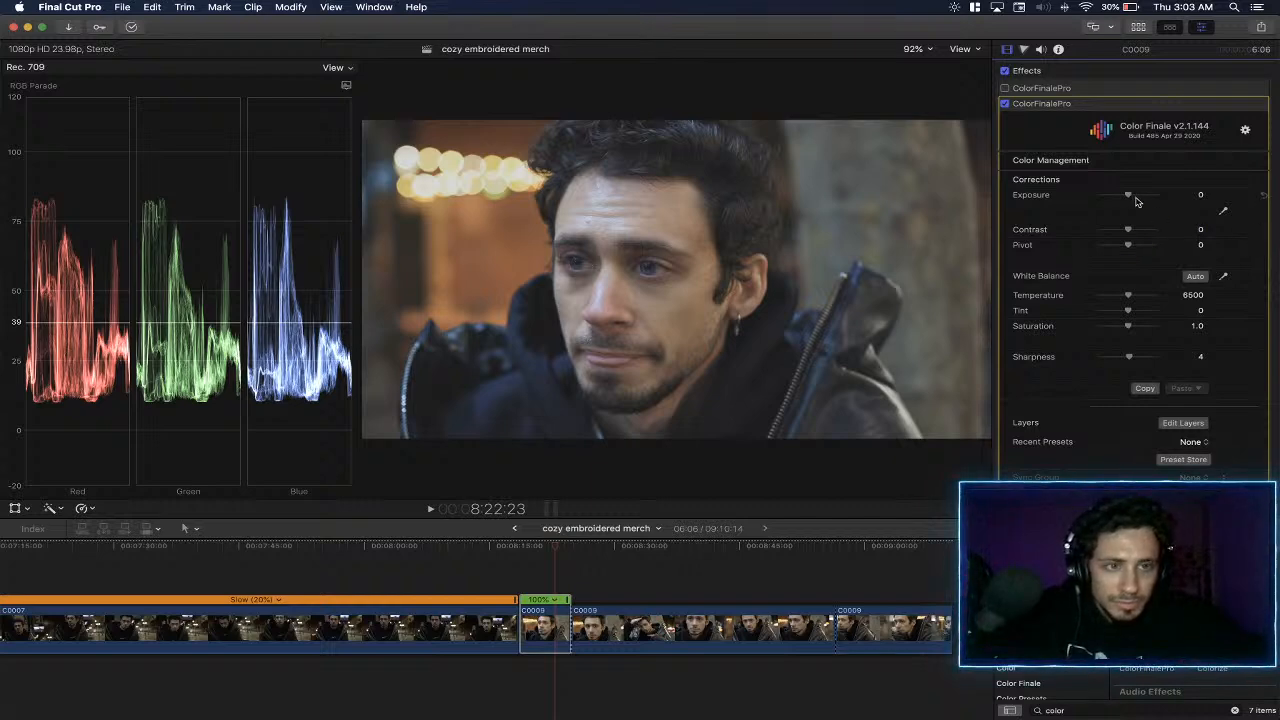
- Set the exposure to 0.36 in the second ColorFinalePro effect's corrections
drag(1128, 196, 1132, 196)
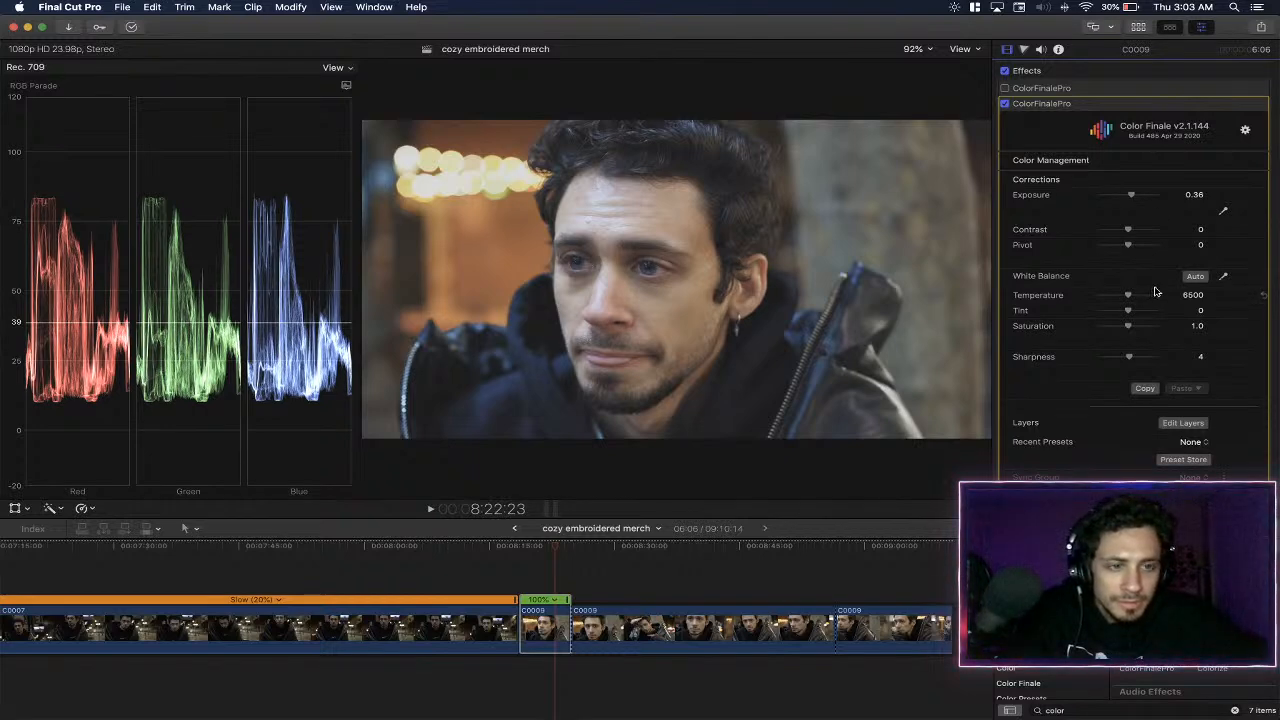
- Try automatic white balance and a saturation of 1.32 in the second ColorFinalePro effect, reverting each one
click(1197, 278)
key(super+z)
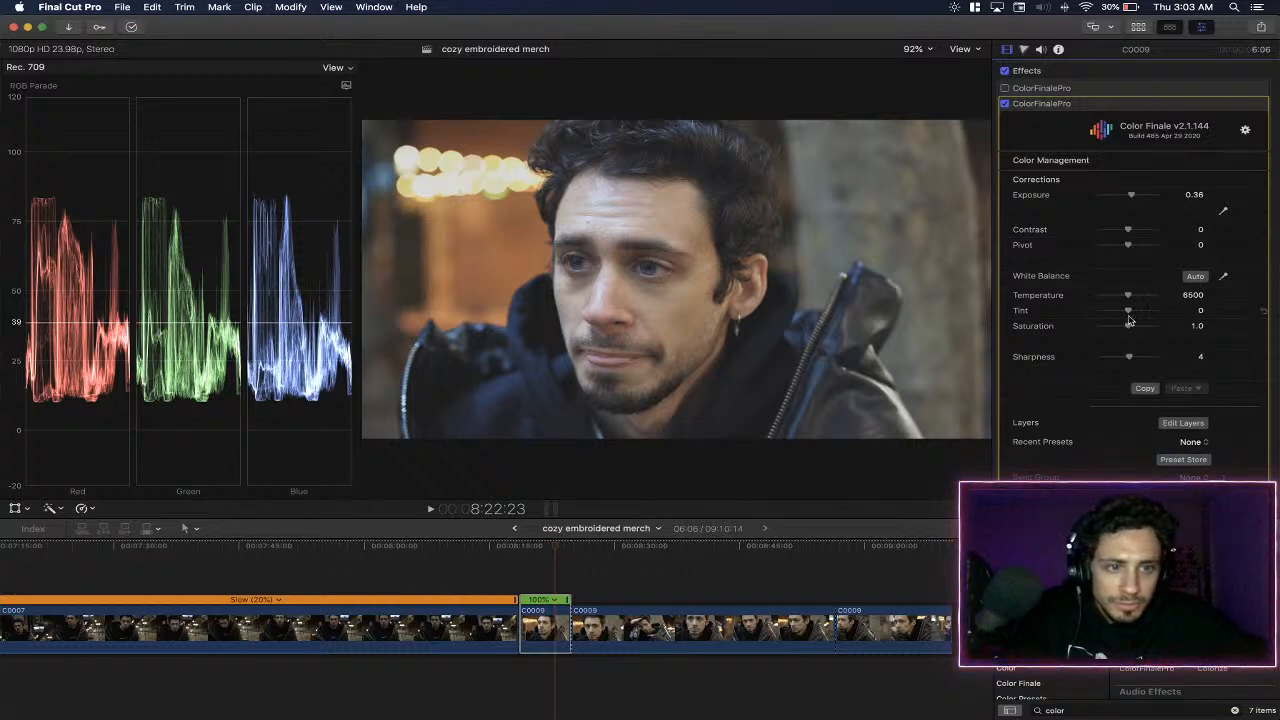
drag(1128, 326, 1136, 326)
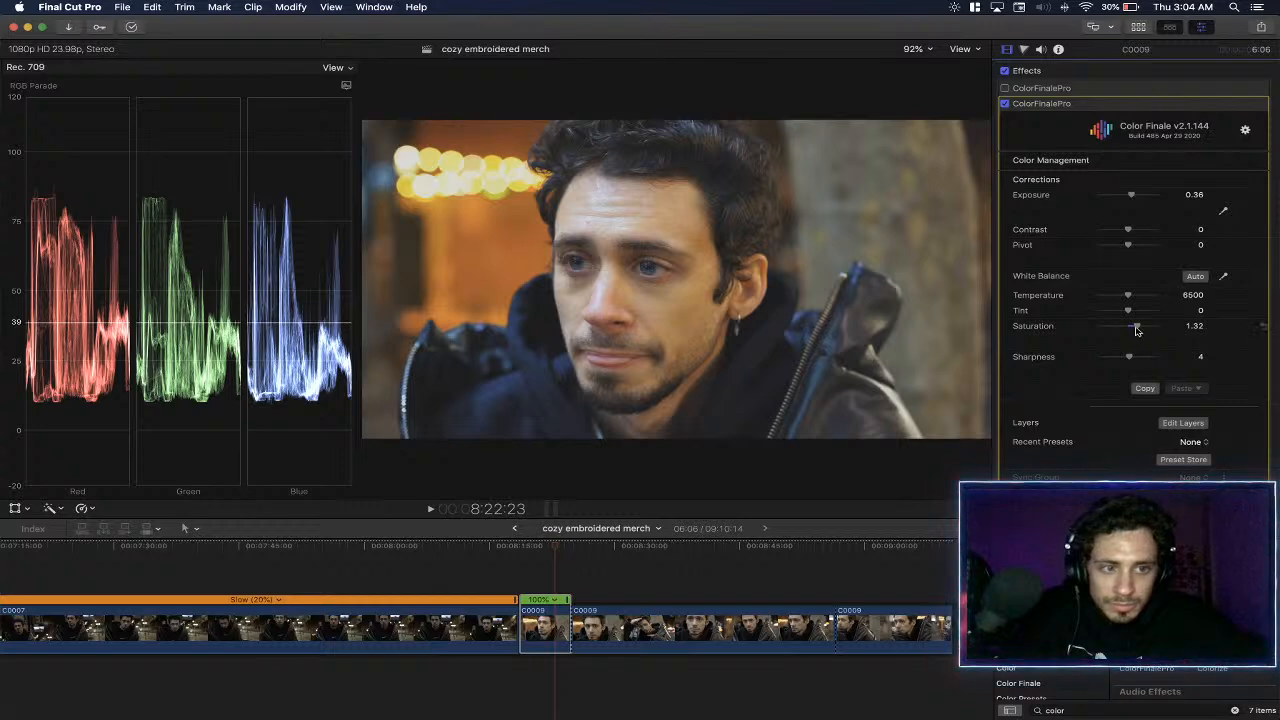
click(1260, 328)
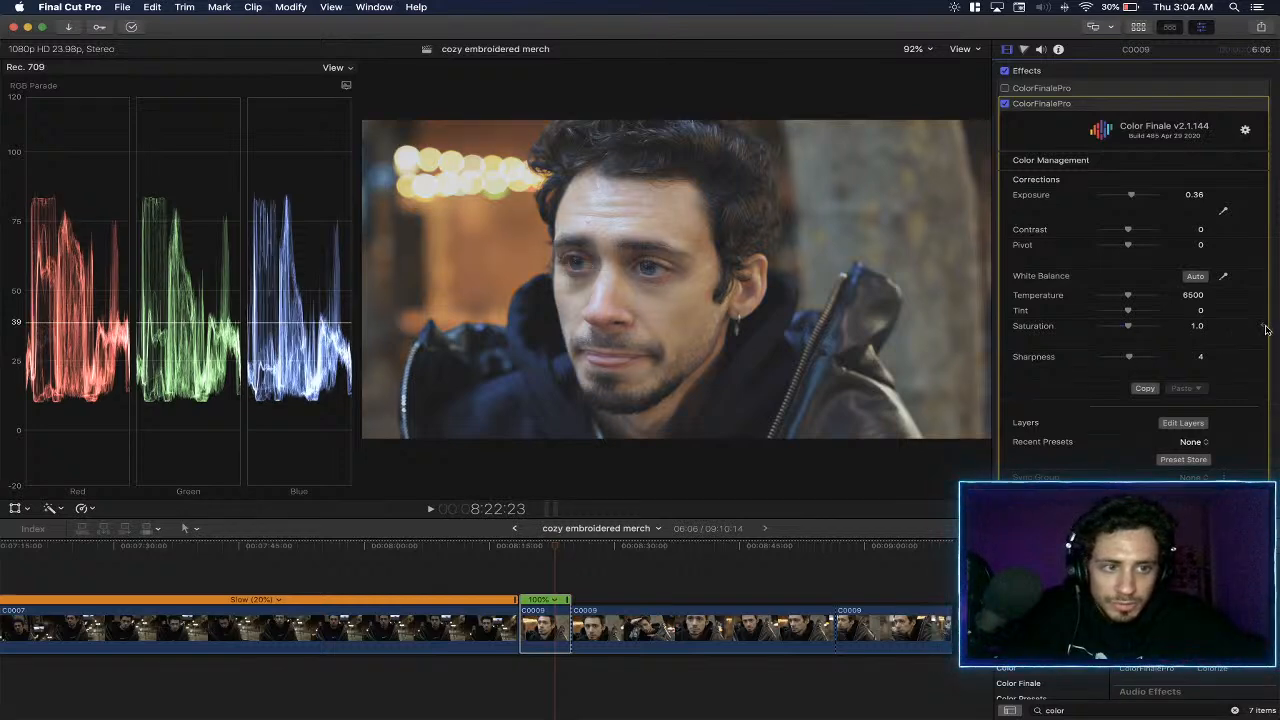
- Play the short C0009 clip from its start to review the grade with the adjusted exposure
scroll(1225, 369, down, 5)
mouse_move(1215, 372)
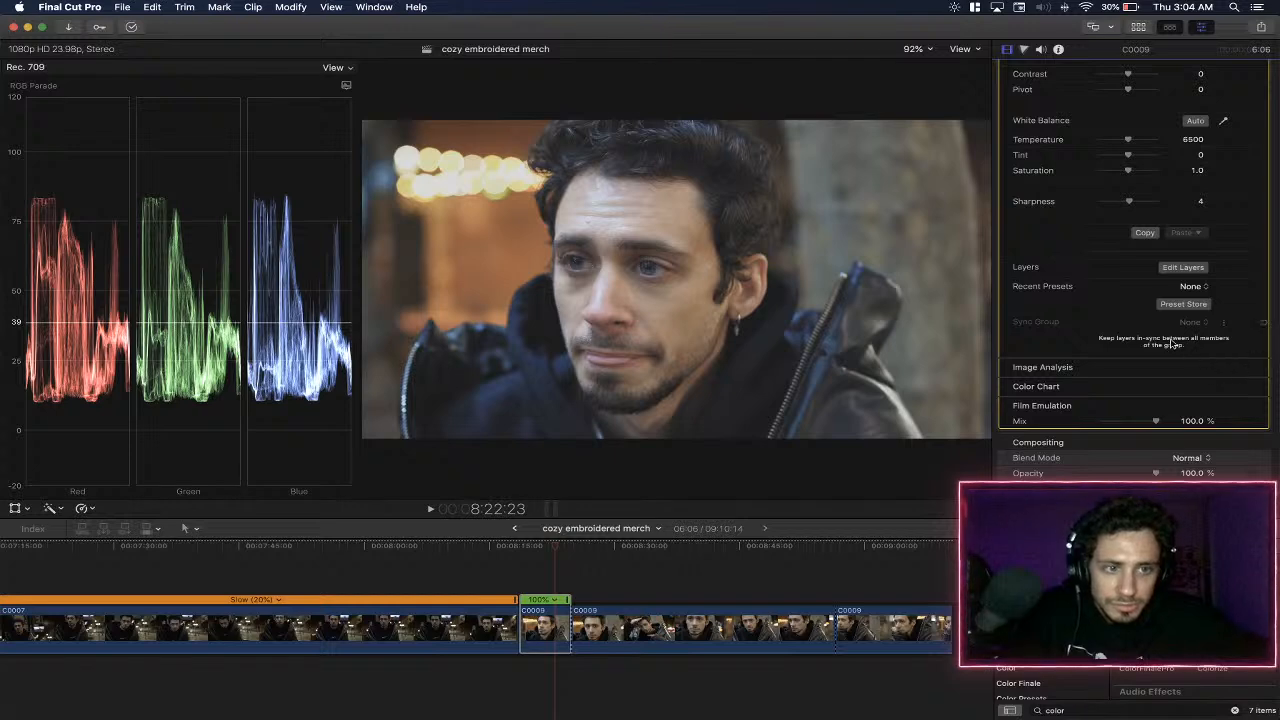
click(520, 551)
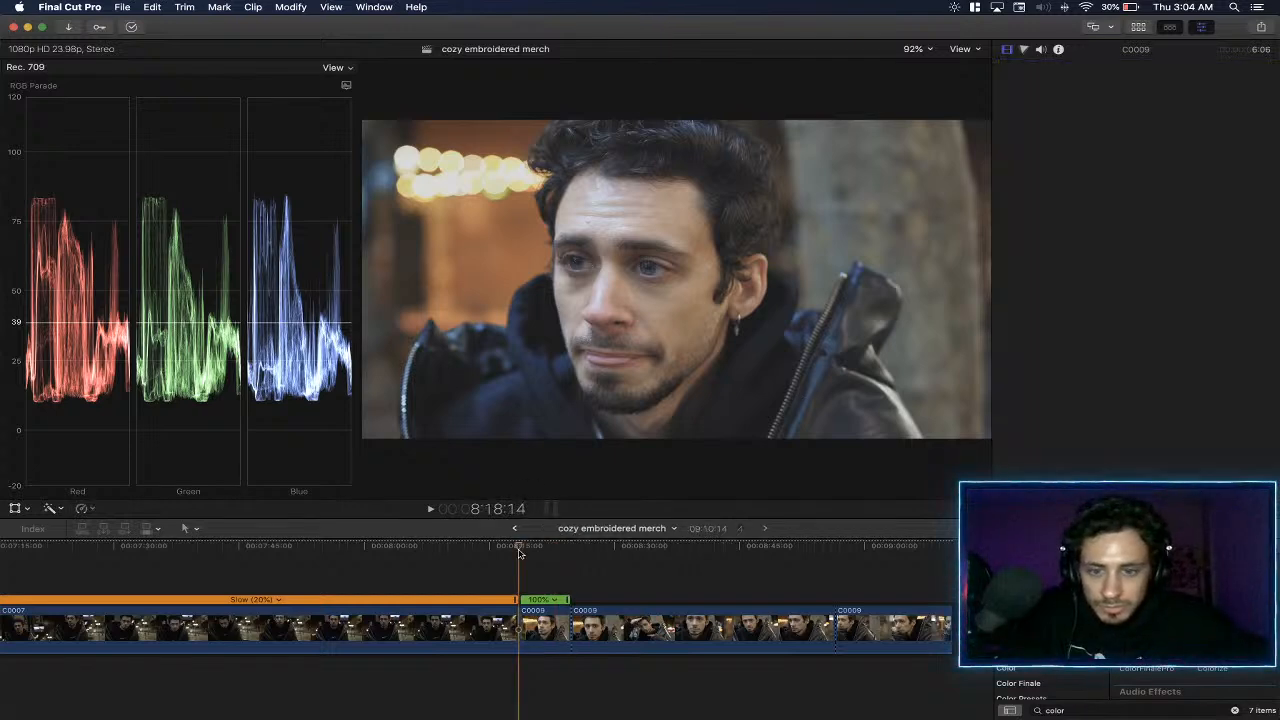
key(space)
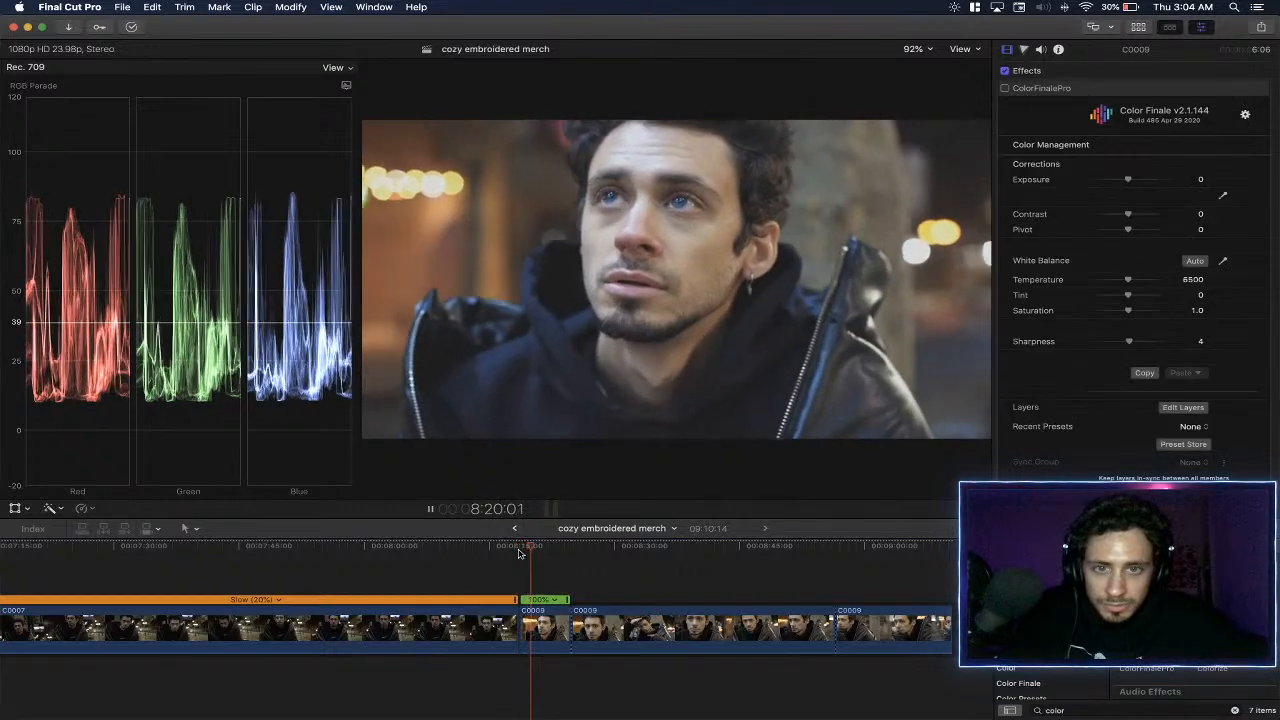
key(space)
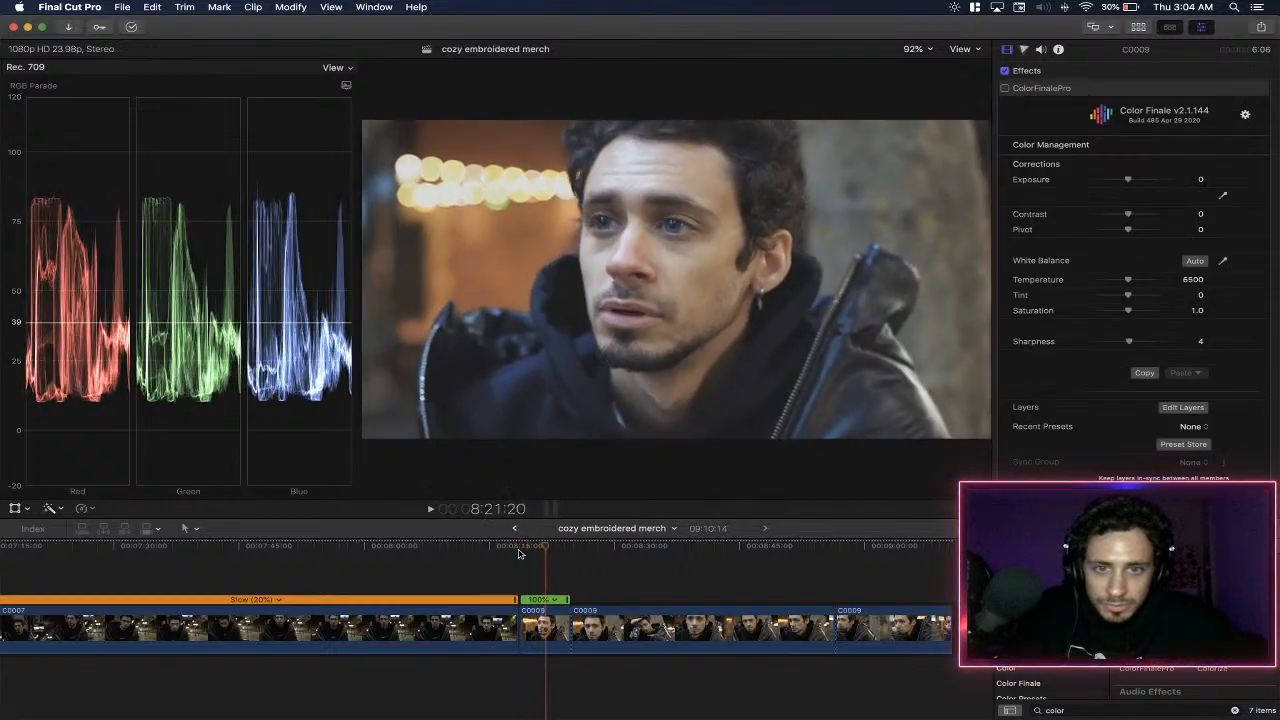
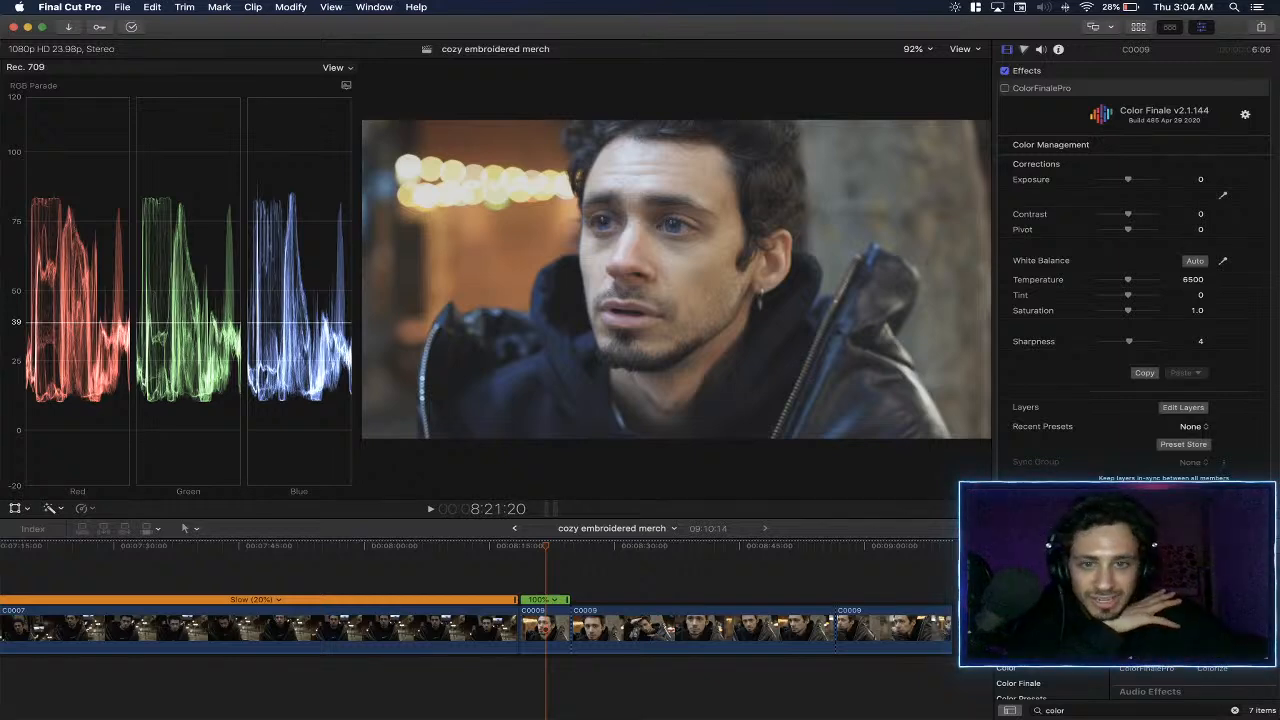
- Try a master gamma of 0.84 on the upper Color Wheels layer of the short C0009 clip's first ColorFinalePro effect, then undo it
click(546, 625)
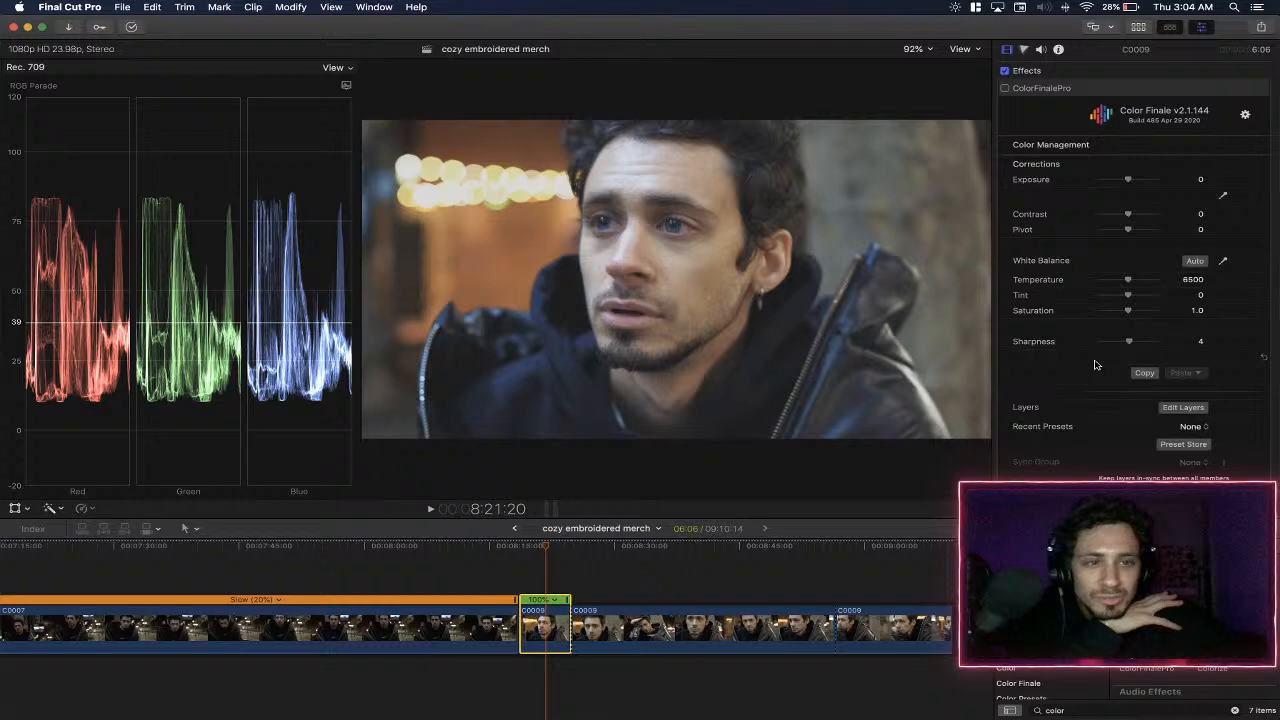
click(1185, 407)
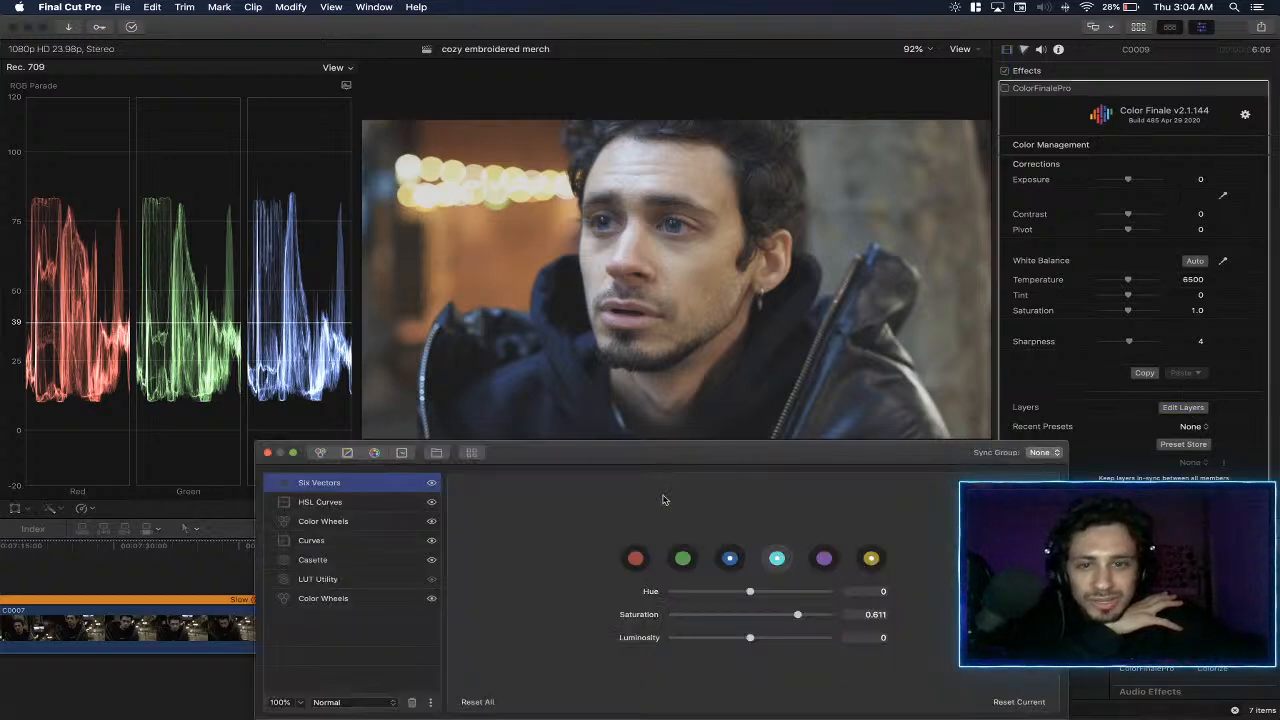
click(366, 522)
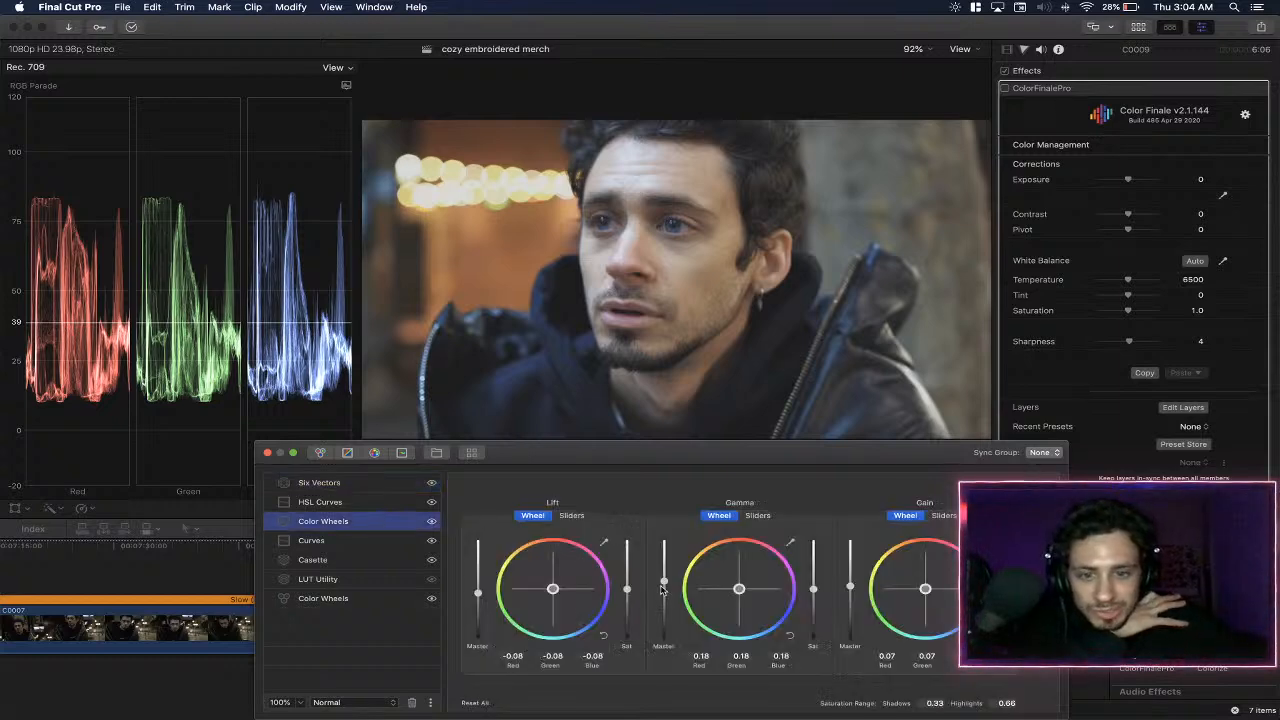
drag(665, 586, 663, 551)
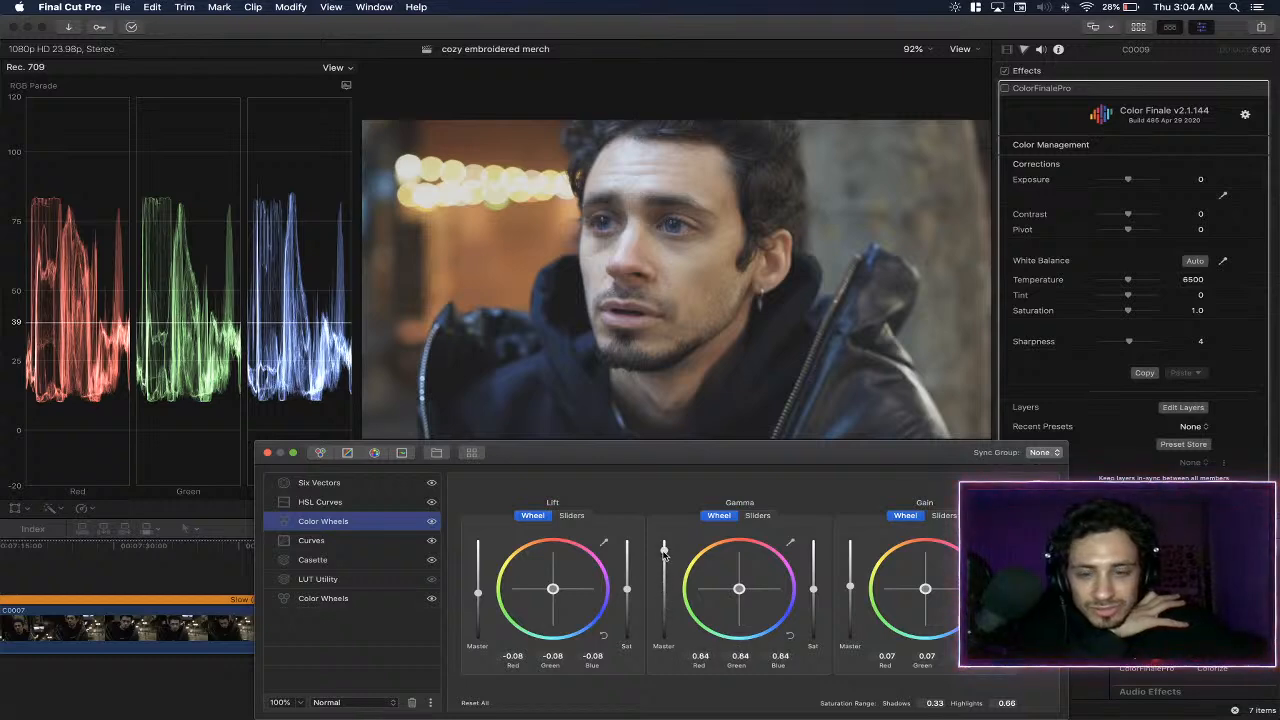
key(super+z)
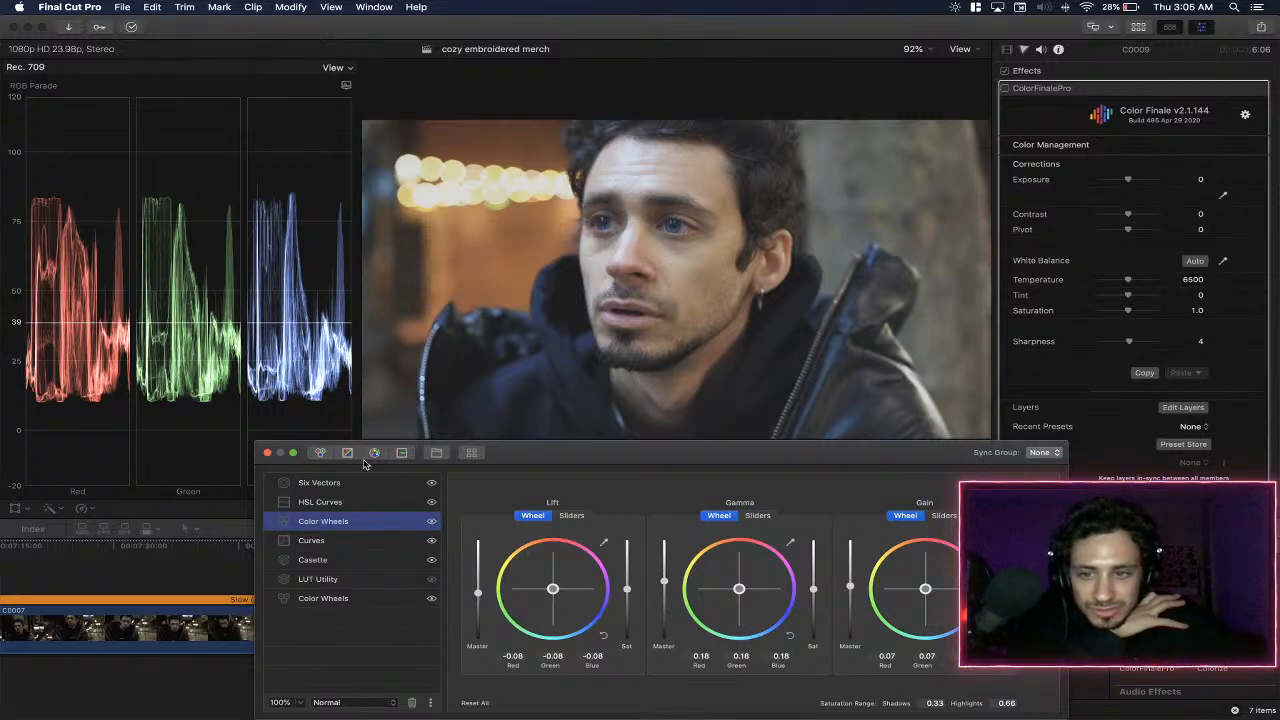
click(267, 452)
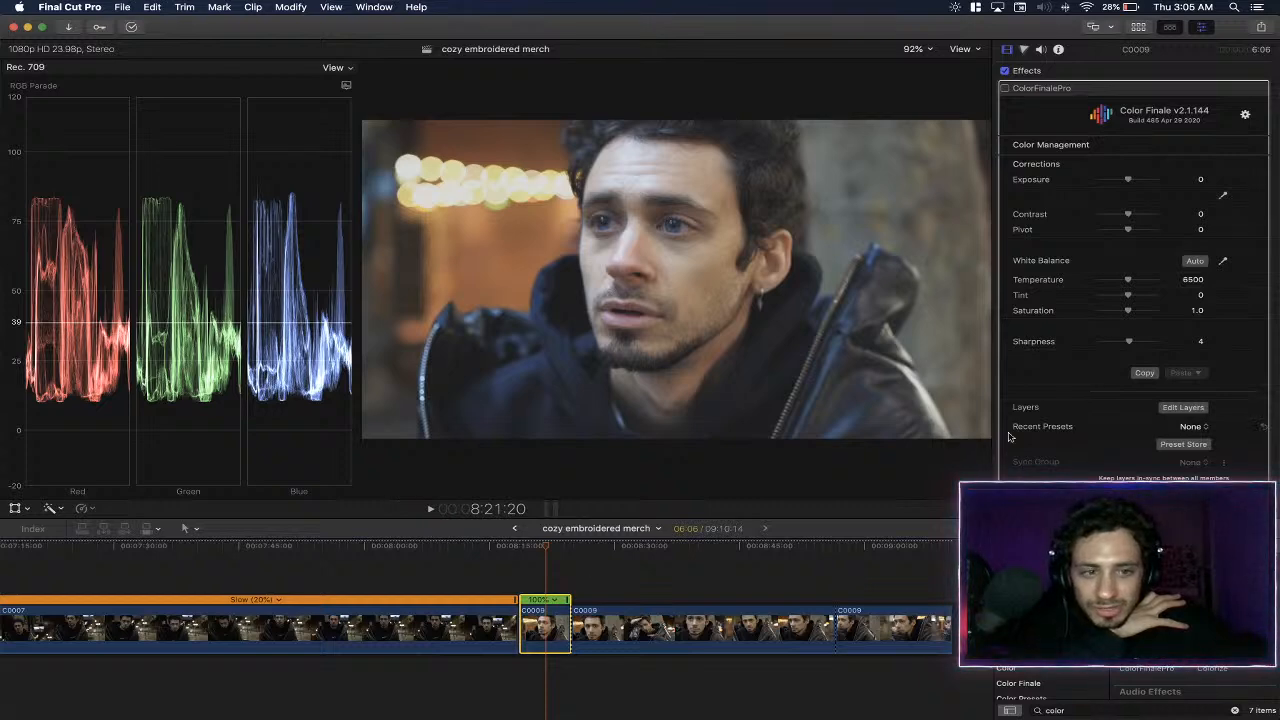
- Compare the image with the first ColorFinalePro effect's upper Color Wheels layer hidden and shown
click(1183, 408)
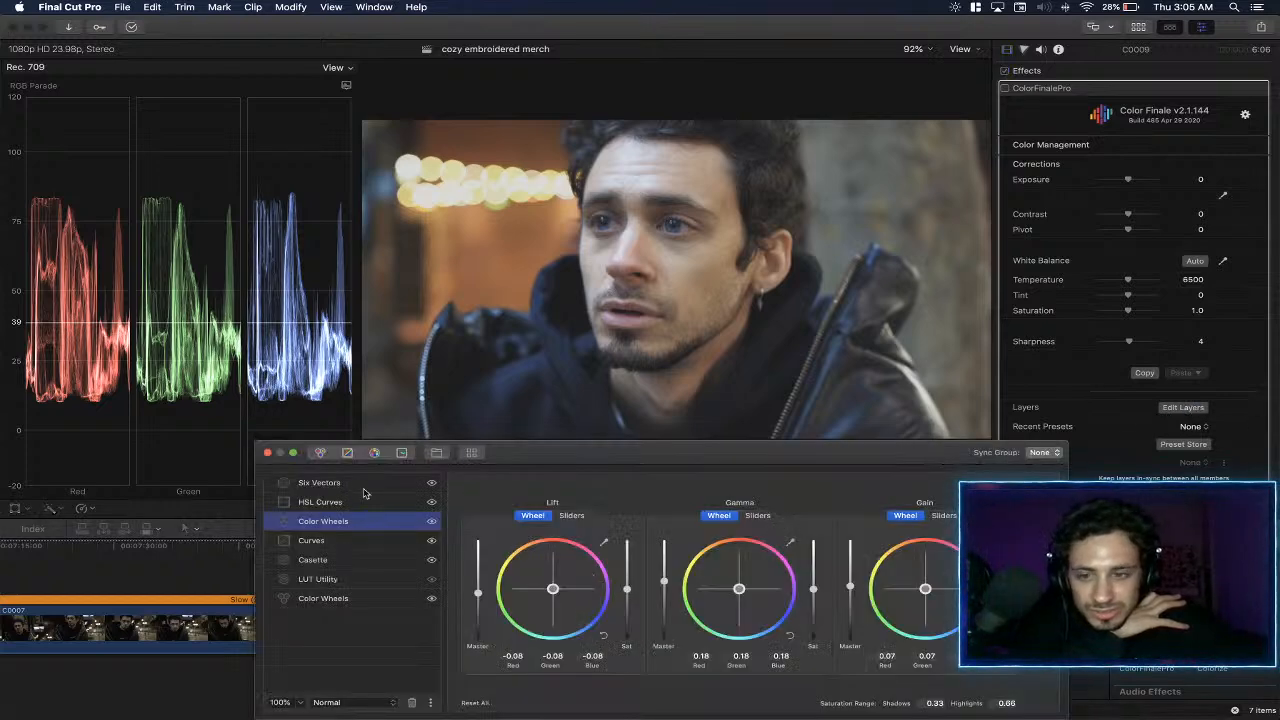
click(432, 521)
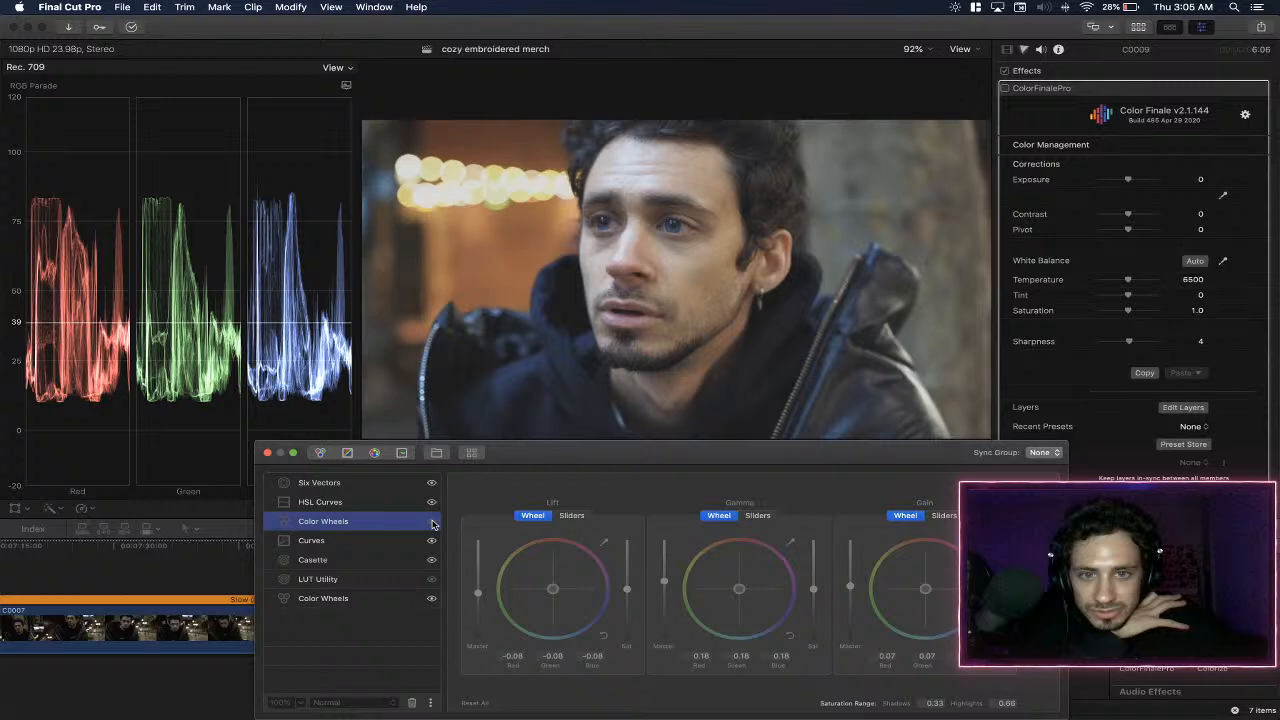
click(432, 522)
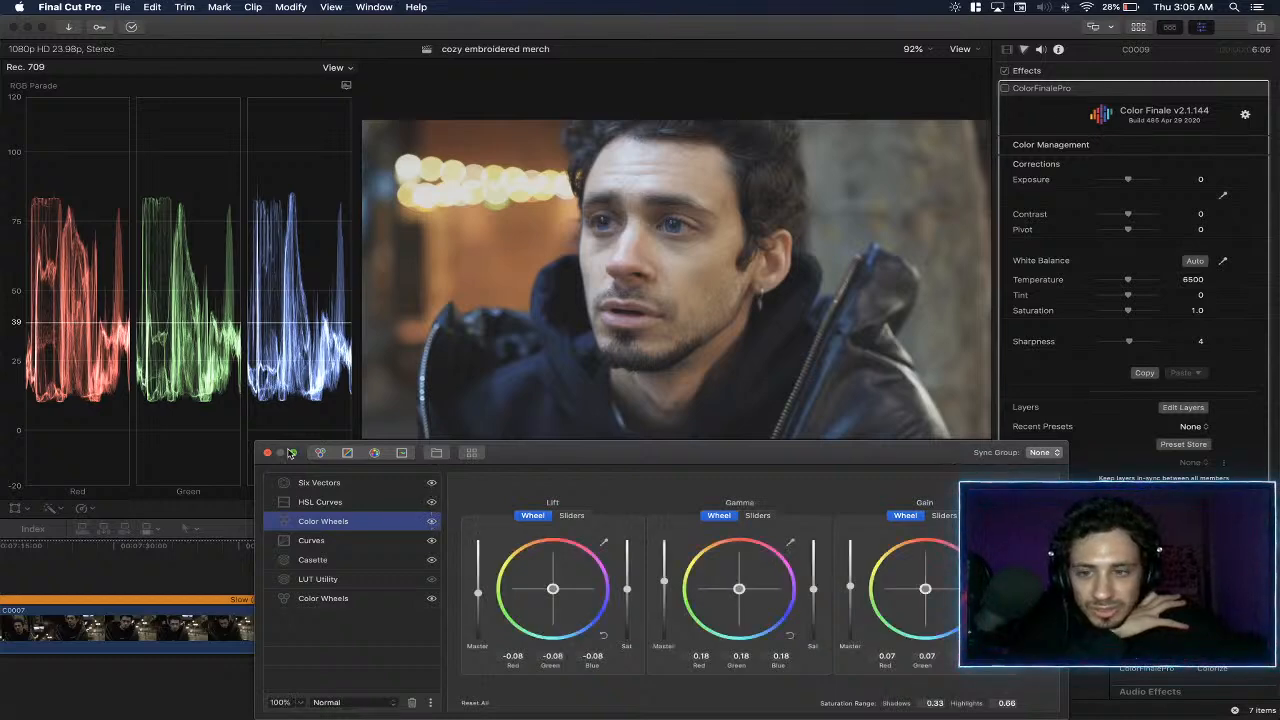
click(267, 454)
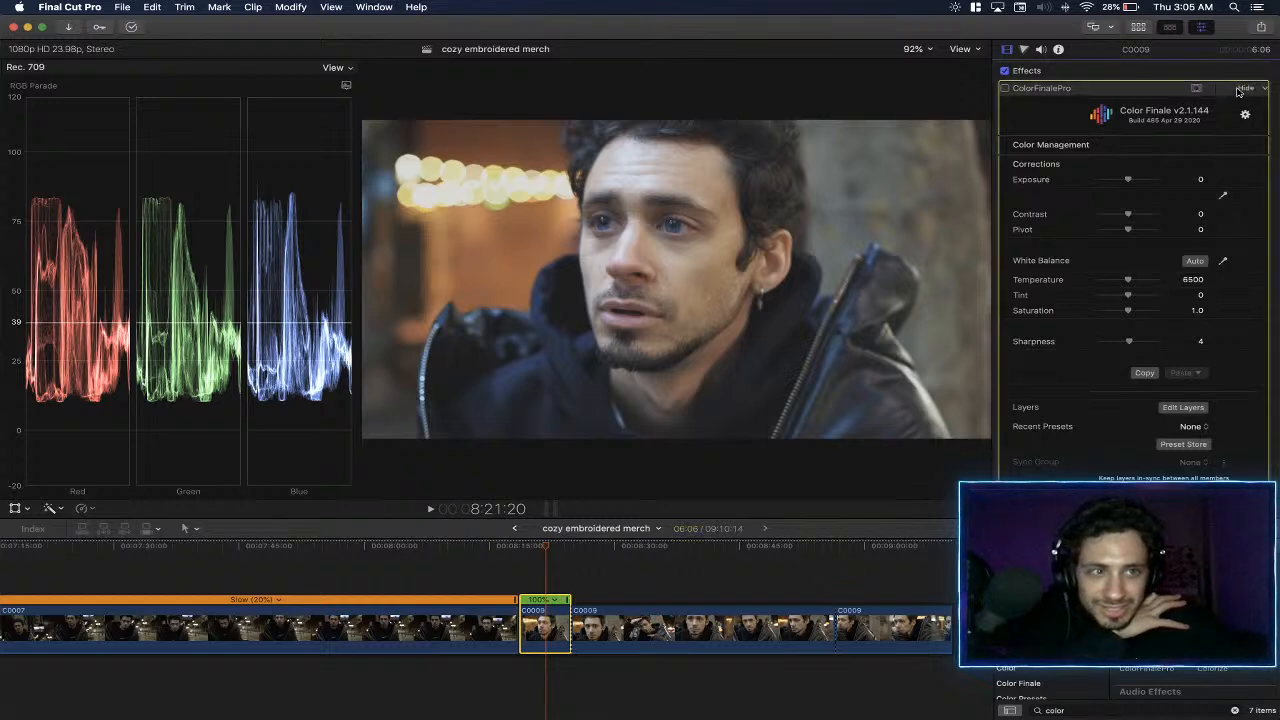
- Check the Curves and Six Vectors layers of the second ColorFinalePro effect and add a Color Wheels layer above them
scroll(1155, 242, down, 3)
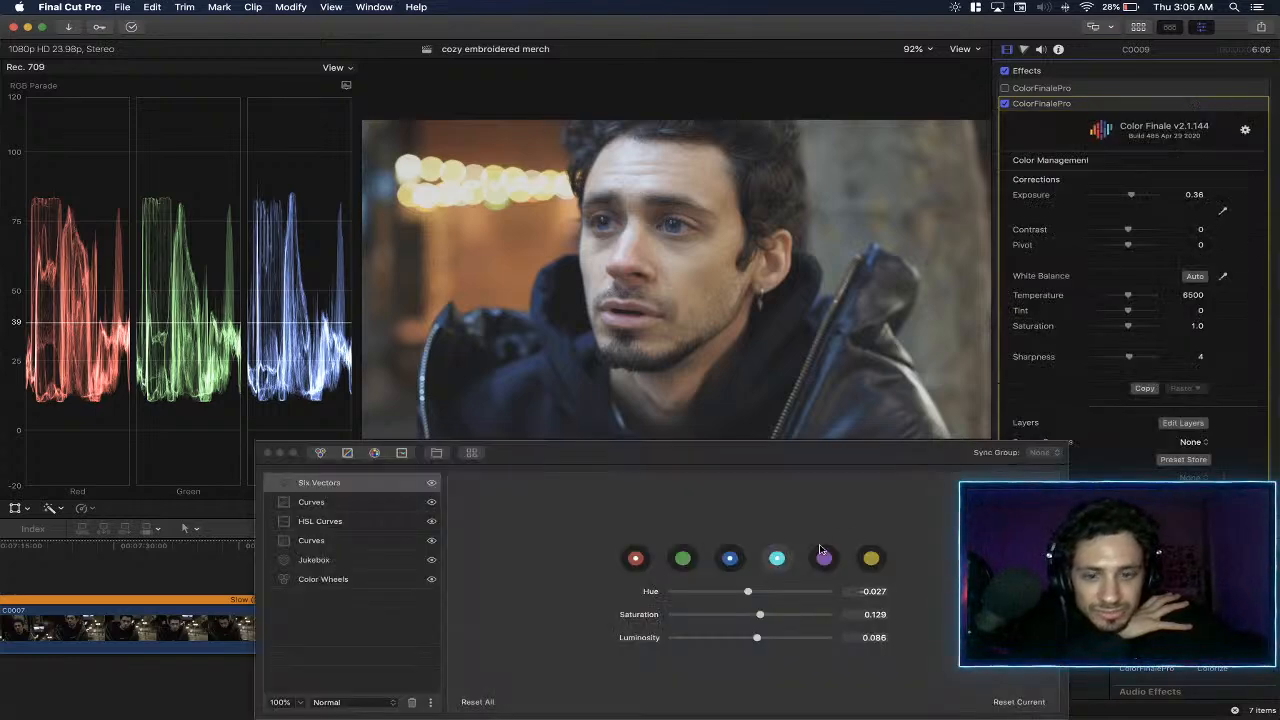
click(336, 508)
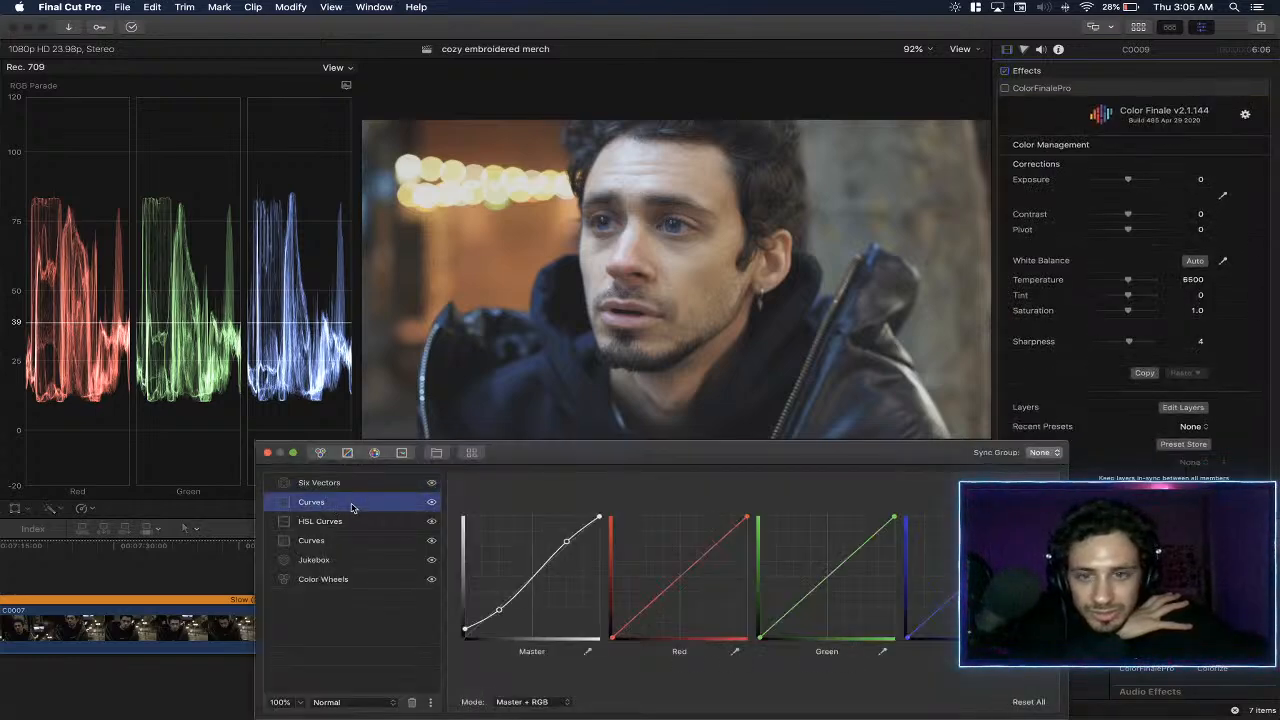
click(352, 508)
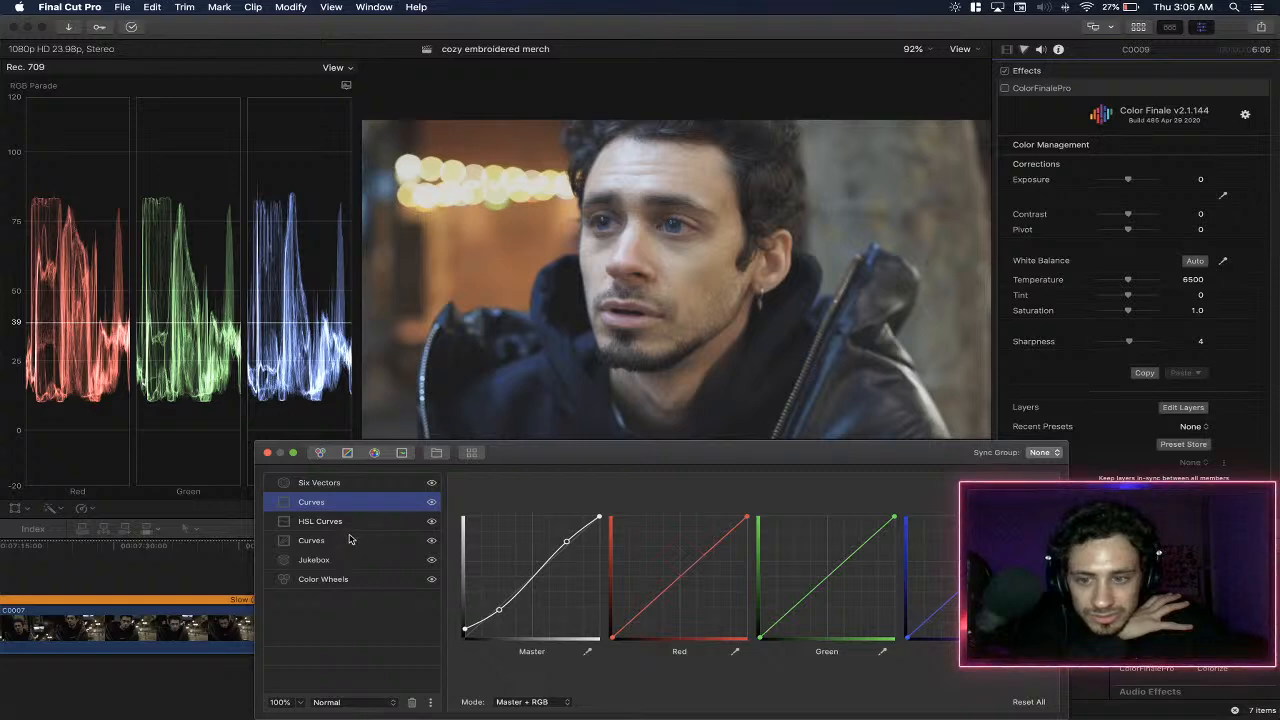
click(351, 486)
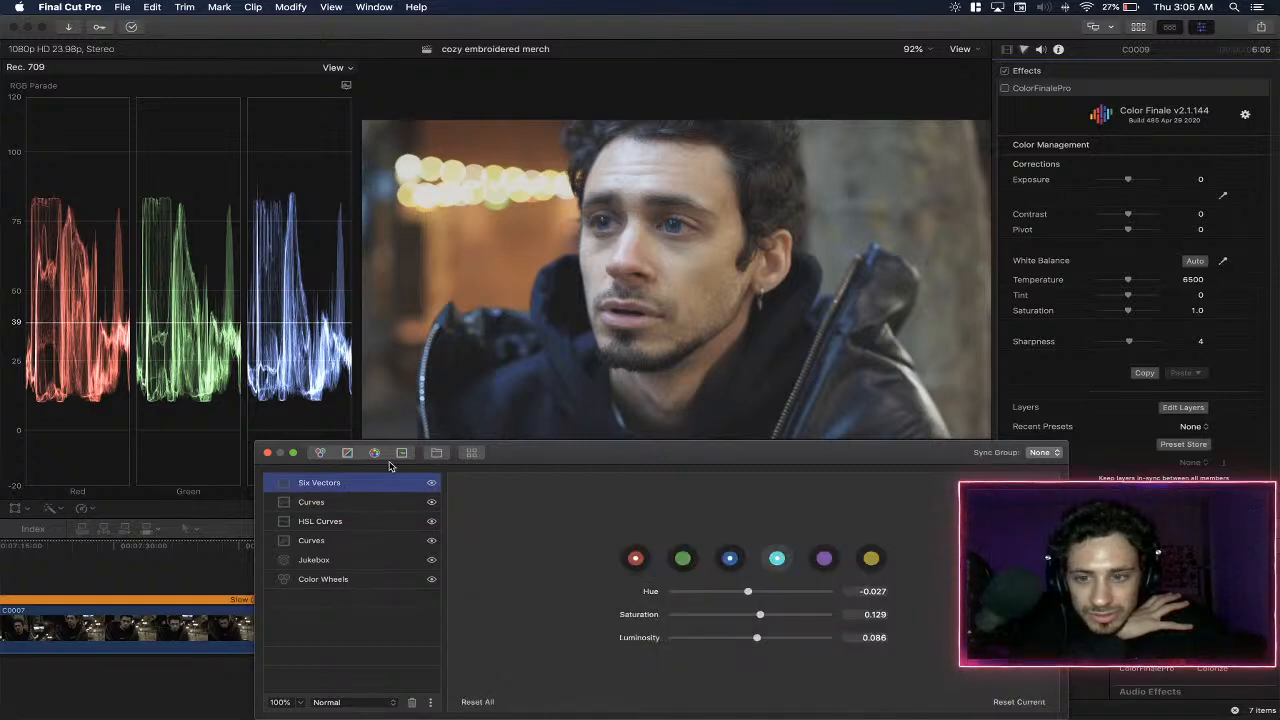
click(375, 453)
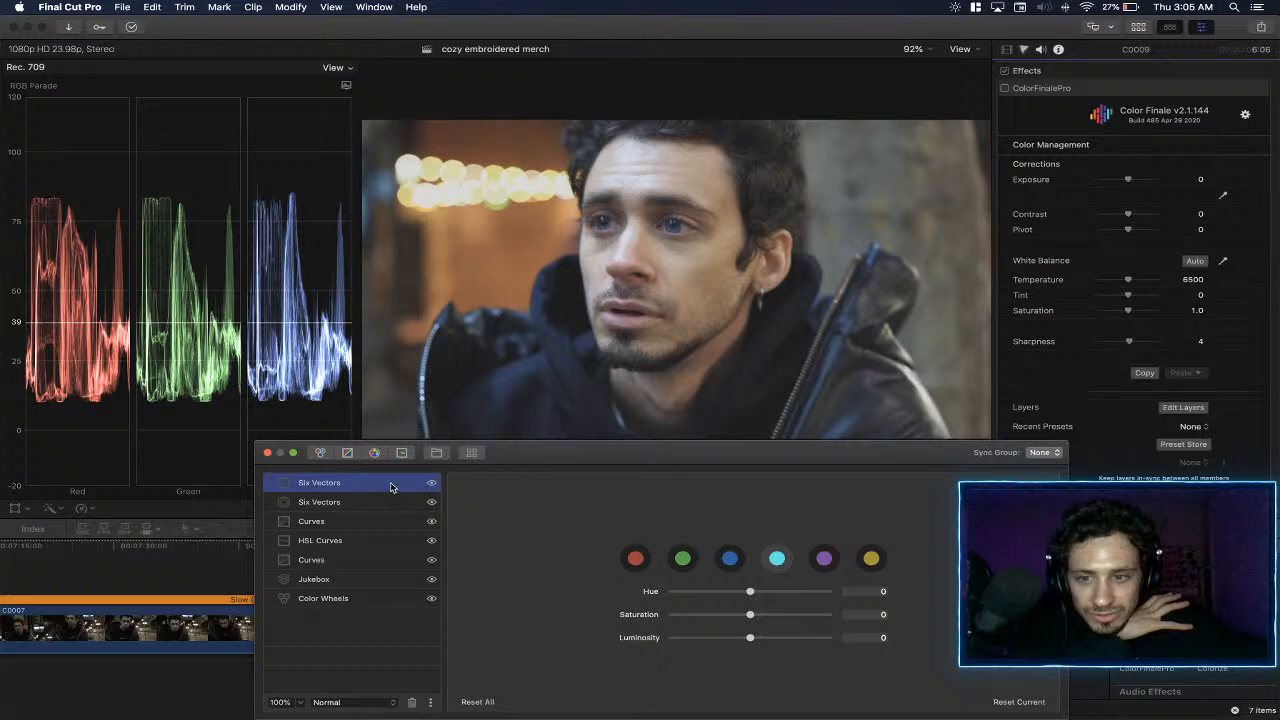
click(320, 453)
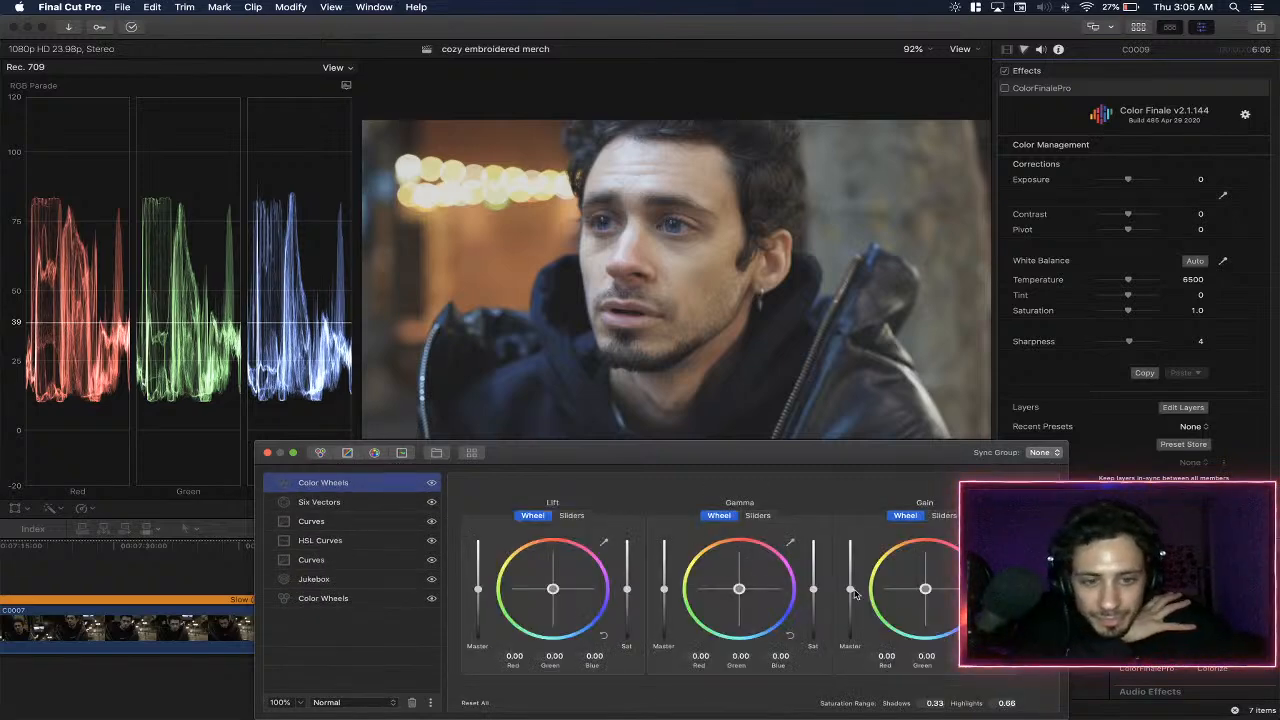
- Set the new Color Wheels layer's master gain to 0.04 and gamma to -0.04 with lift at 0, and compare it hidden and shown
drag(850, 591, 851, 591)
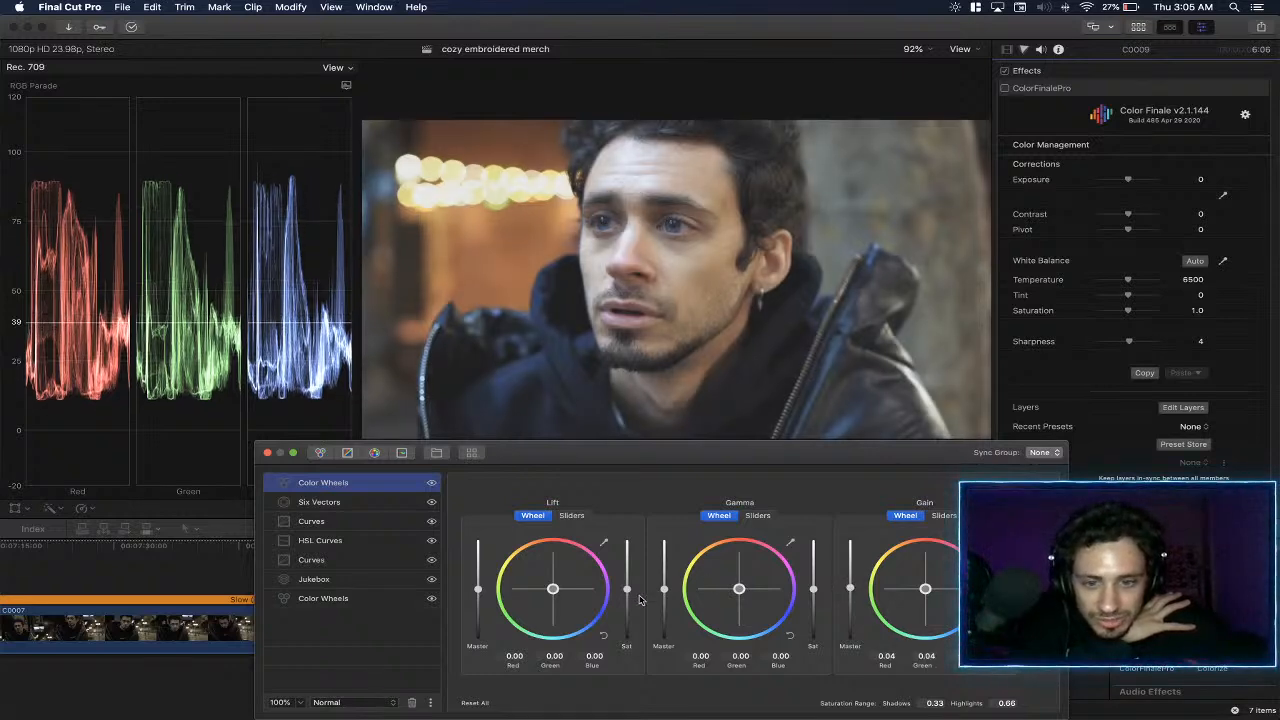
drag(665, 593, 665, 591)
drag(479, 590, 480, 588)
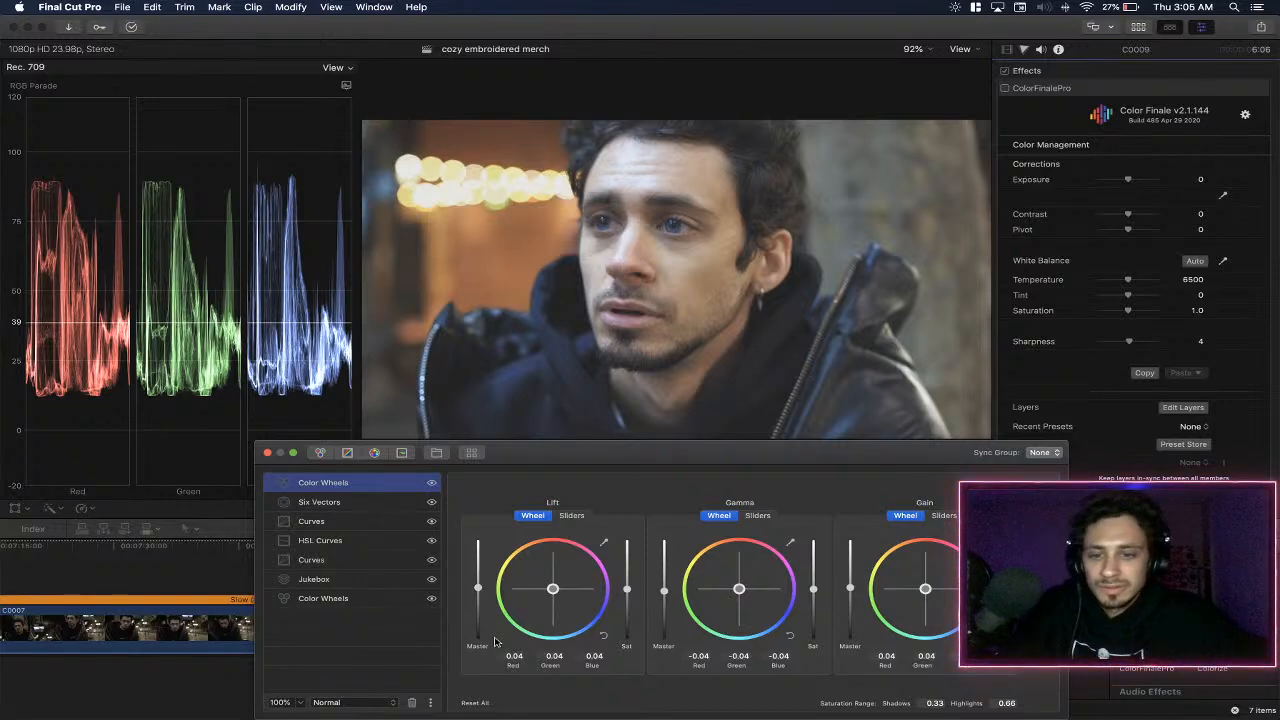
click(606, 633)
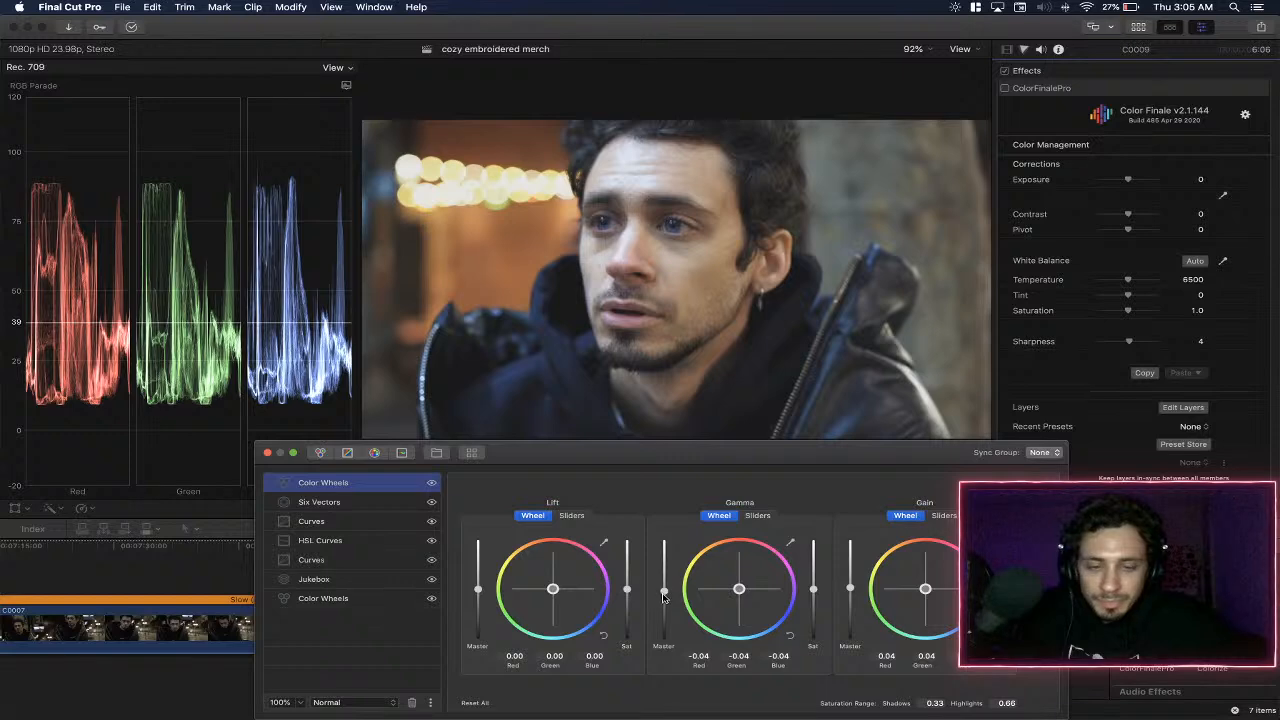
click(432, 484)
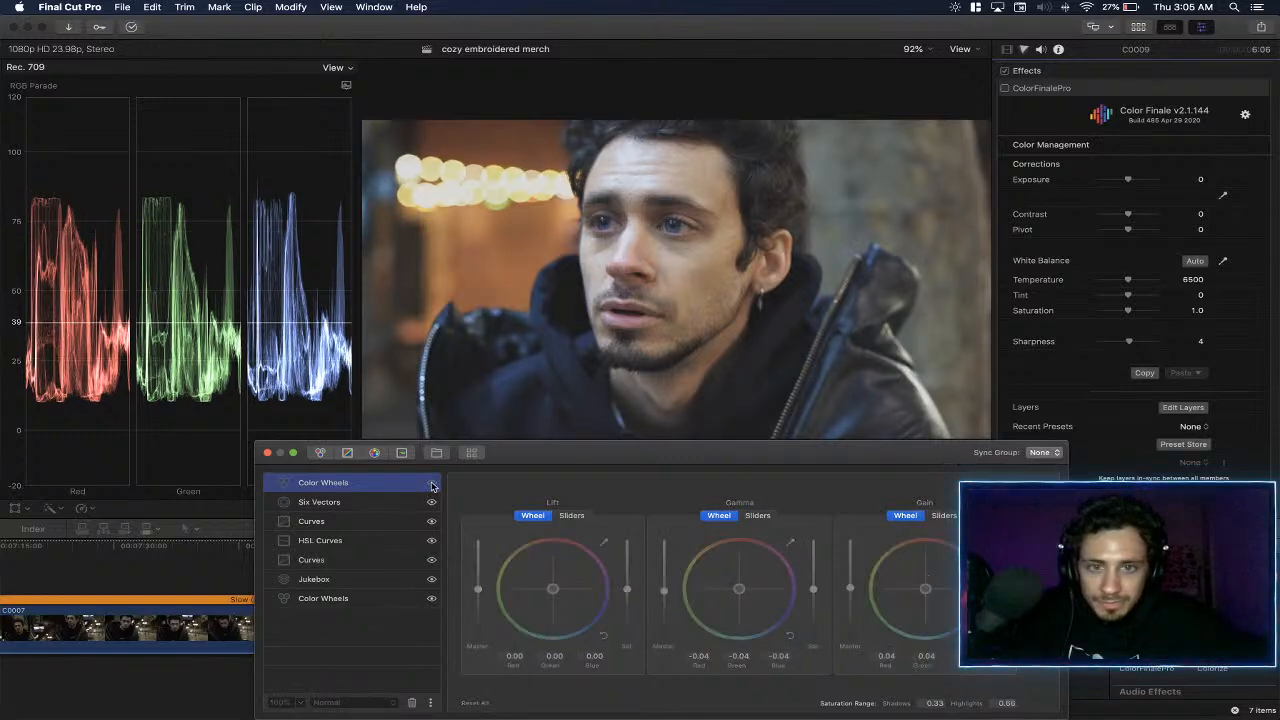
click(432, 484)
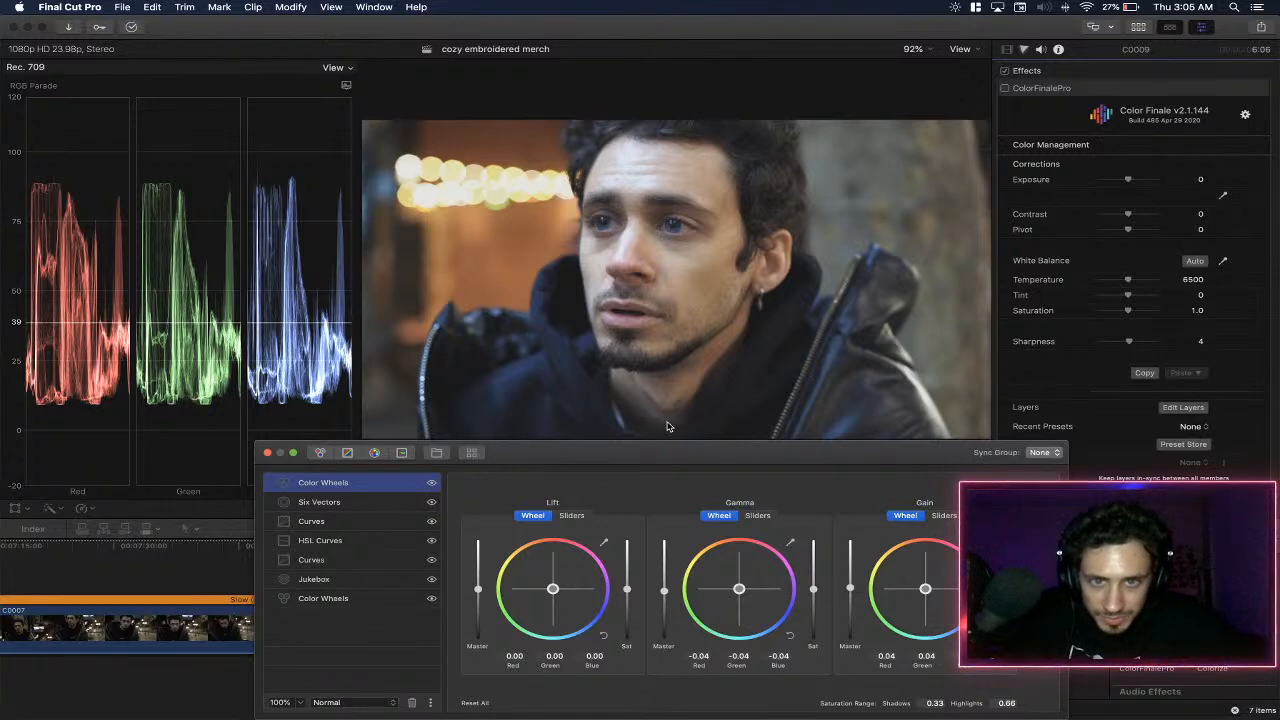
- Reset the blue vector's saturation to 0 in the second ColorFinalePro effect's Six Vectors layer and close the layer editor
click(375, 505)
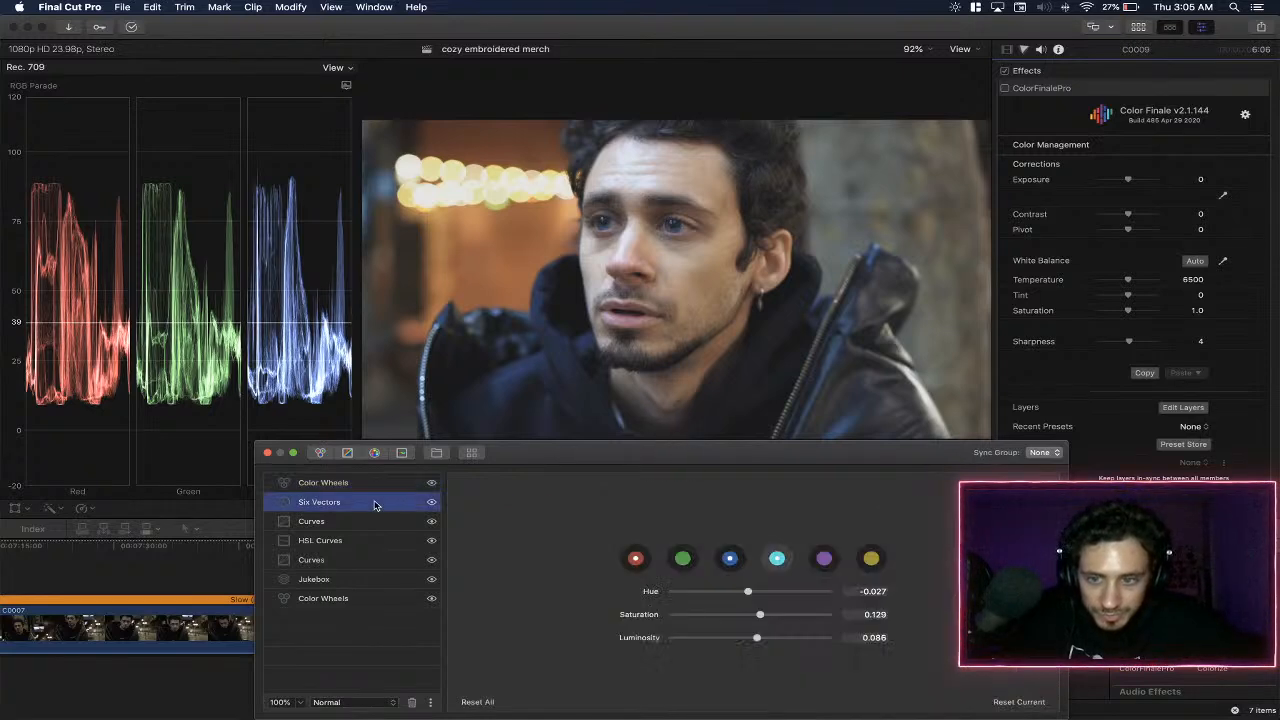
click(731, 560)
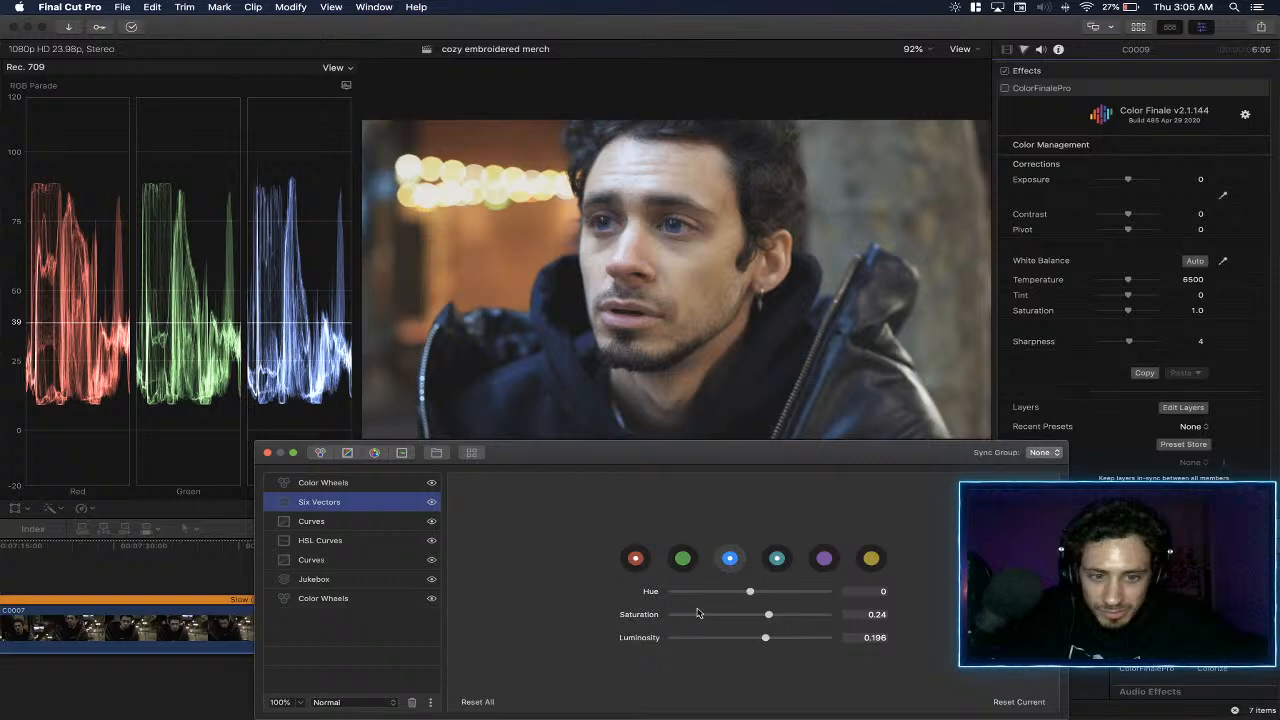
double_click(633, 617)
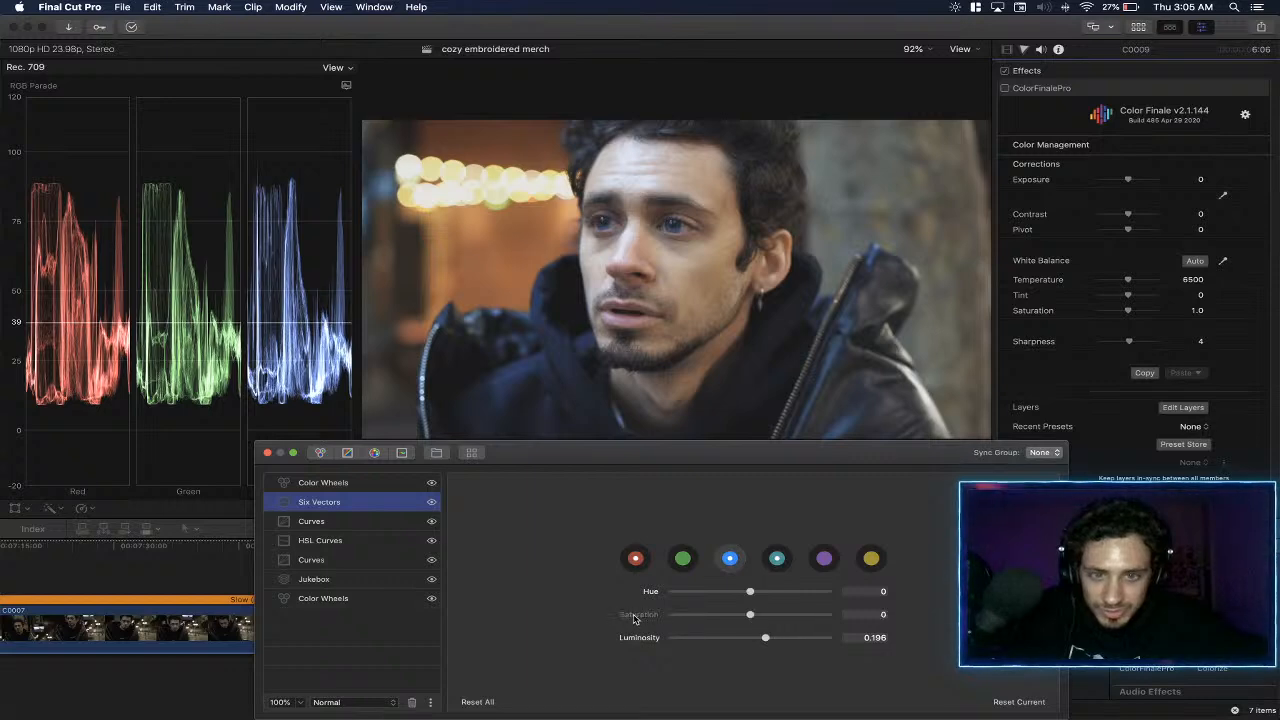
click(267, 453)
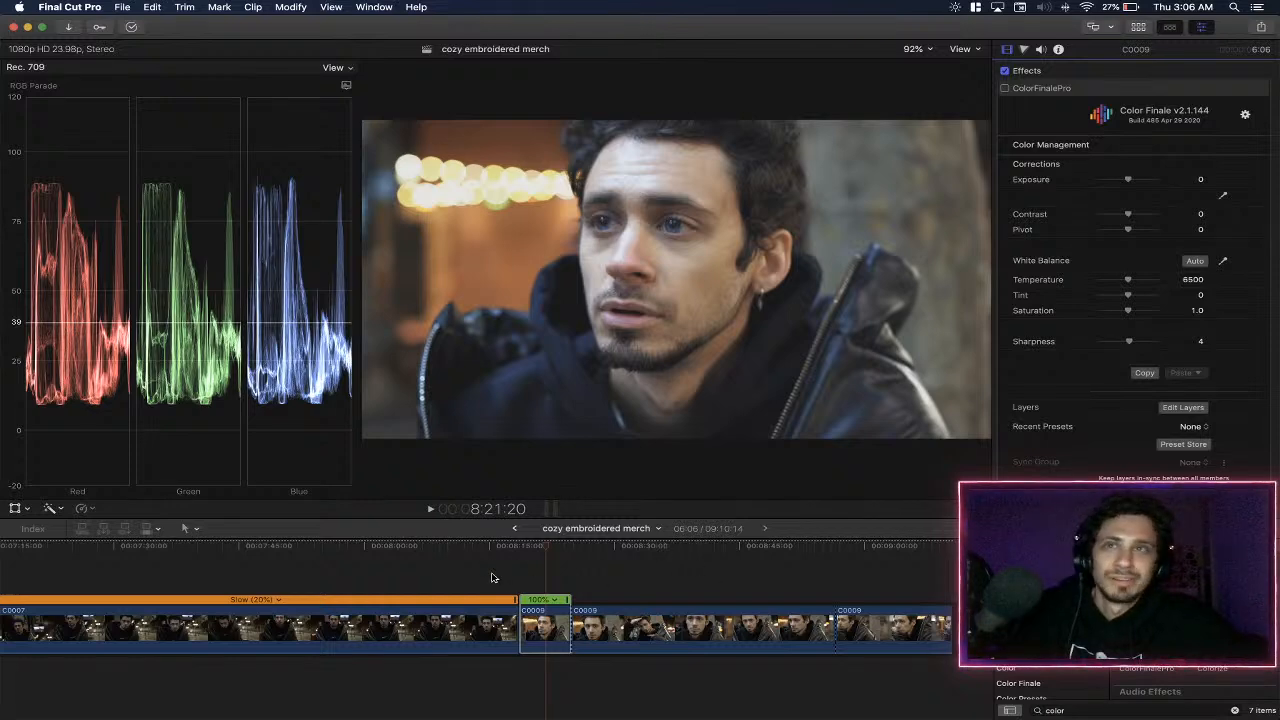
- Return to the start of the timeline and look through the C0003 and C0004 clips
scroll(666, 570, left, 15)
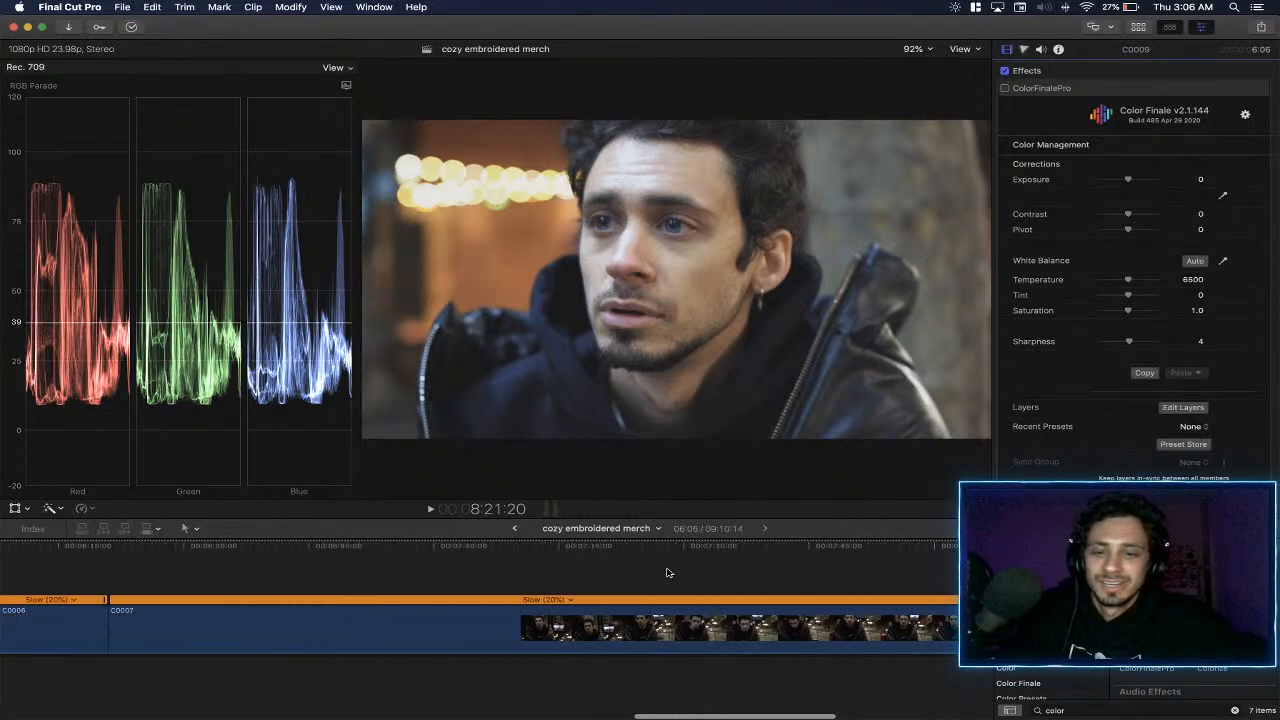
scroll(669, 573, left, 10)
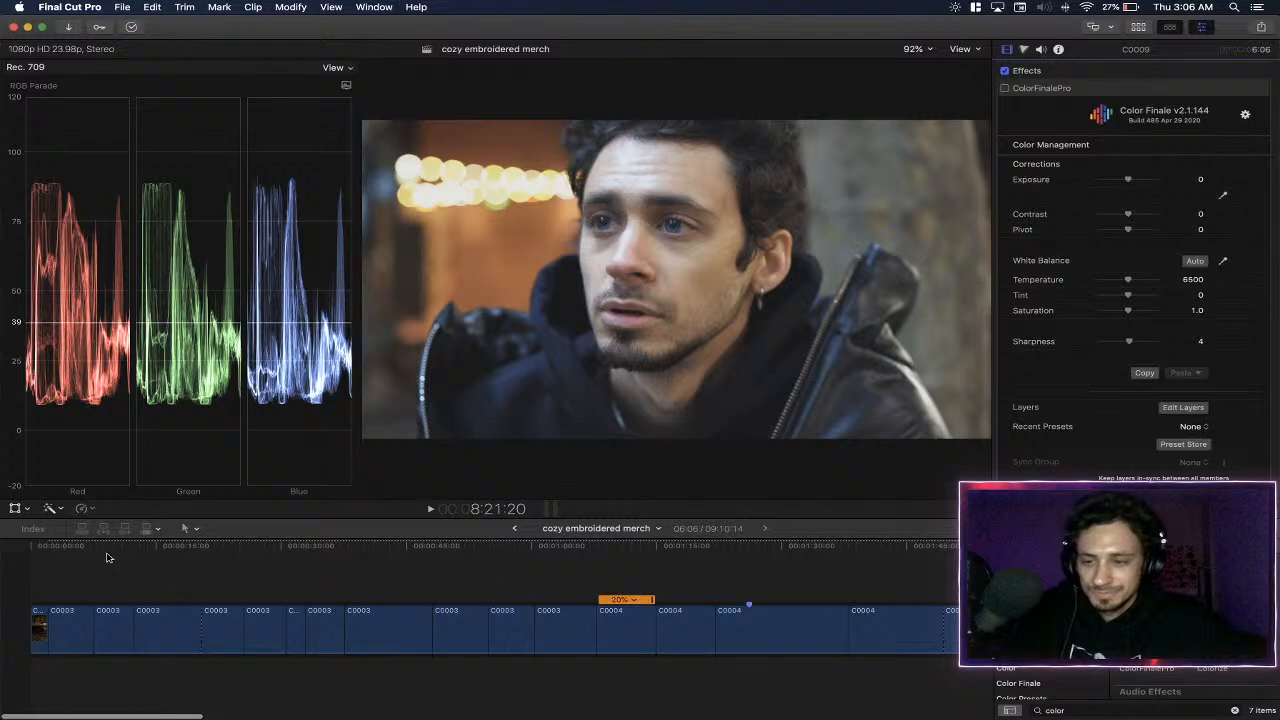
click(64, 552)
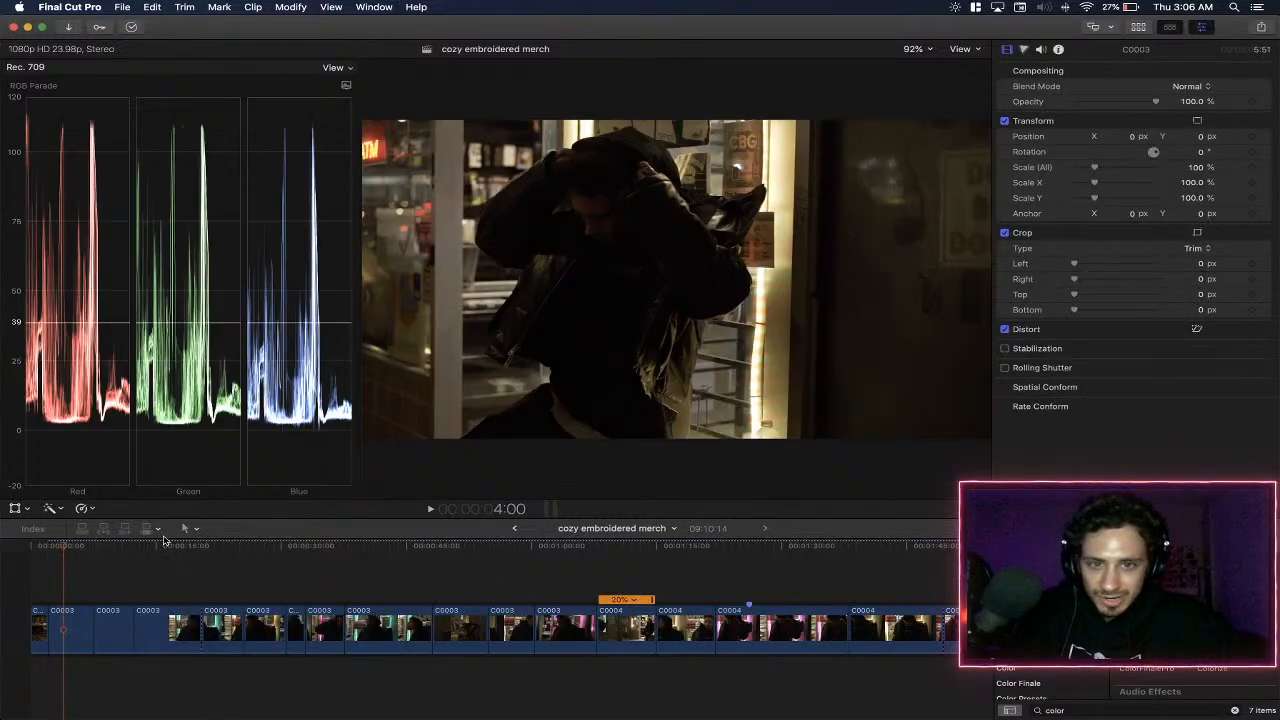
scroll(475, 558, right, 15)
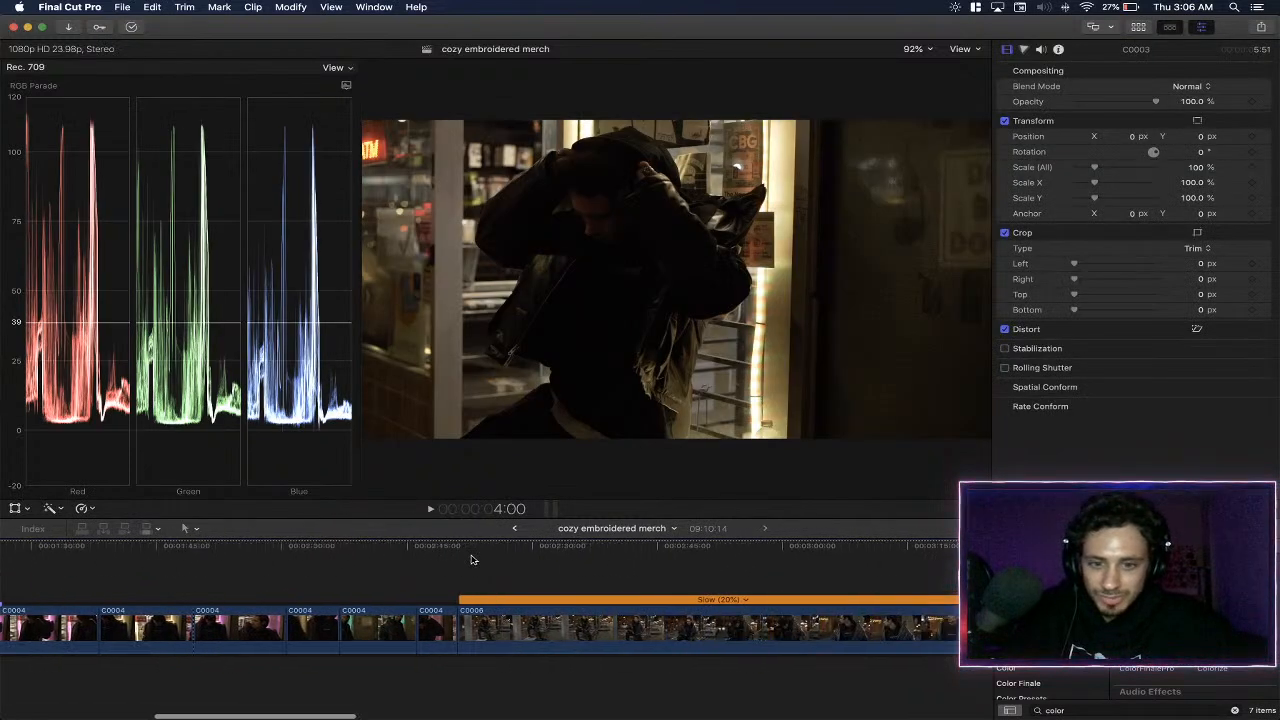
click(381, 545)
click(297, 546)
scroll(421, 555, right, 1)
click(421, 554)
- Play through the first part of the slowed C0006 clip, sampling its shots up to about 4:26
key(space)
scroll(425, 555, right, 4)
click(398, 557)
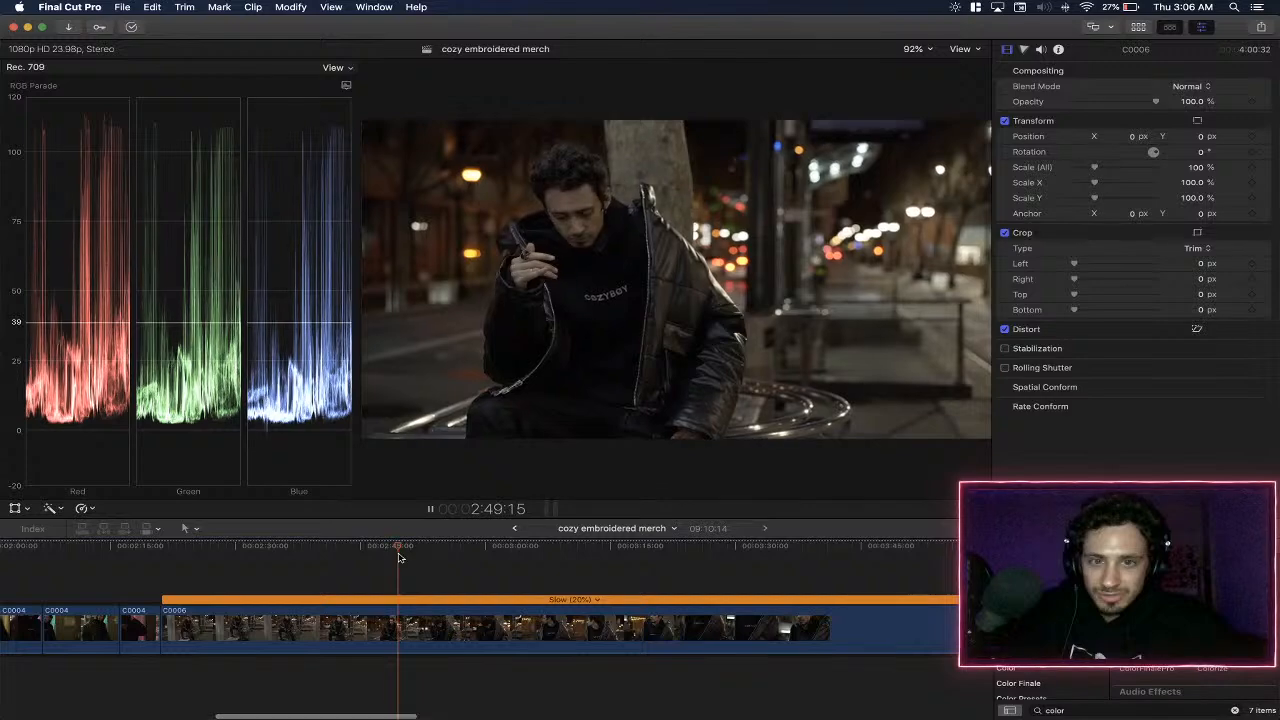
scroll(440, 565, right, 1)
click(506, 572)
scroll(506, 572, right, 2)
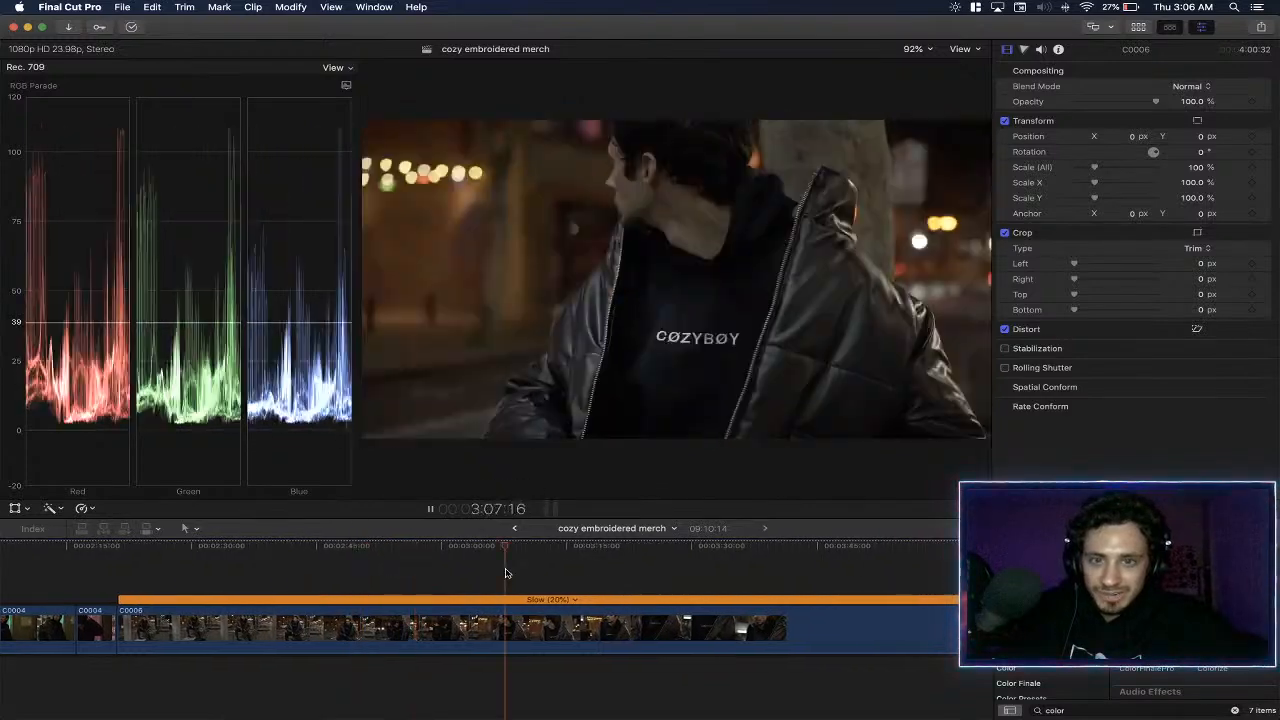
click(505, 572)
scroll(508, 572, right, 2)
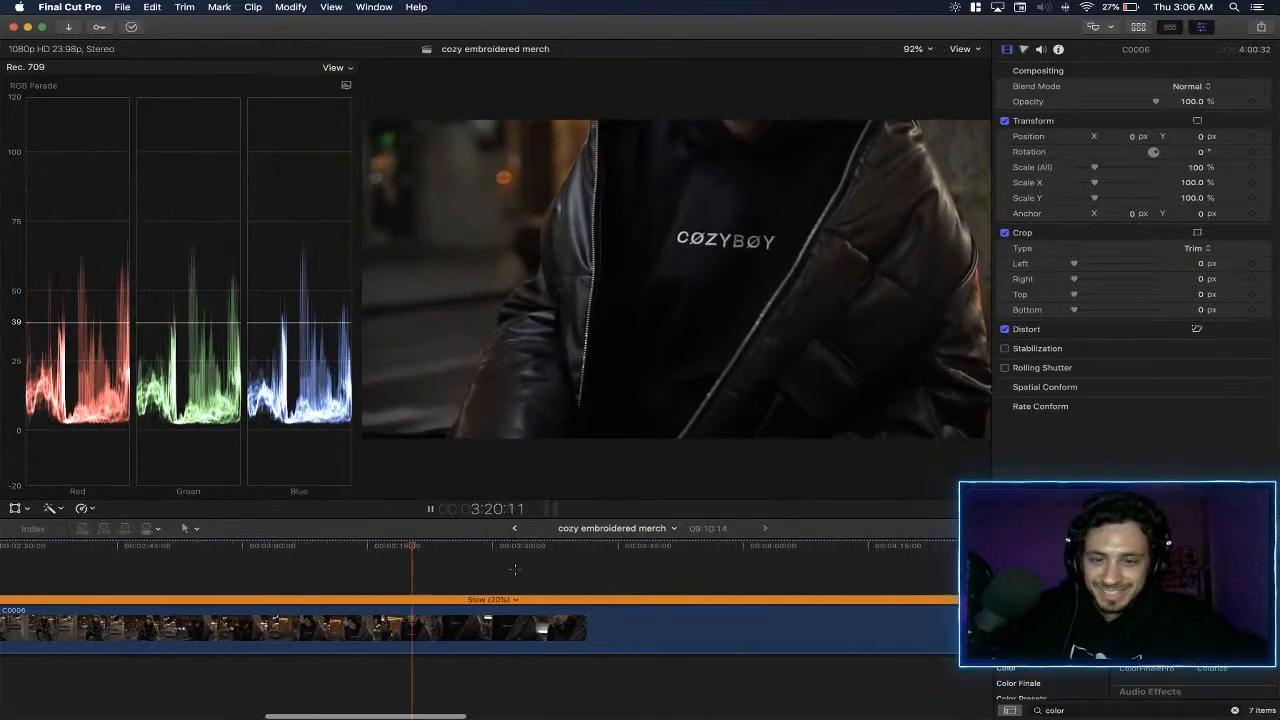
click(517, 571)
scroll(522, 571, right, 3)
click(522, 572)
scroll(522, 572, right, 3)
click(522, 572)
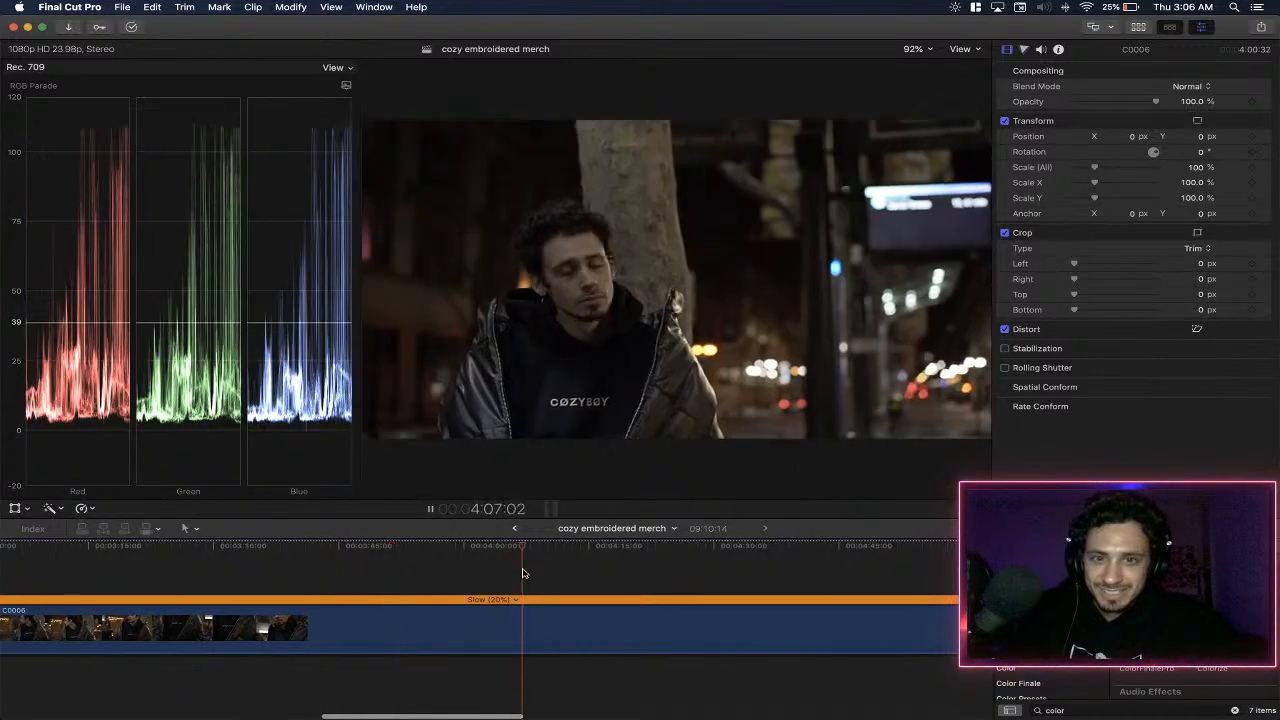
scroll(522, 572, right, 3)
click(522, 572)
scroll(522, 572, right, 3)
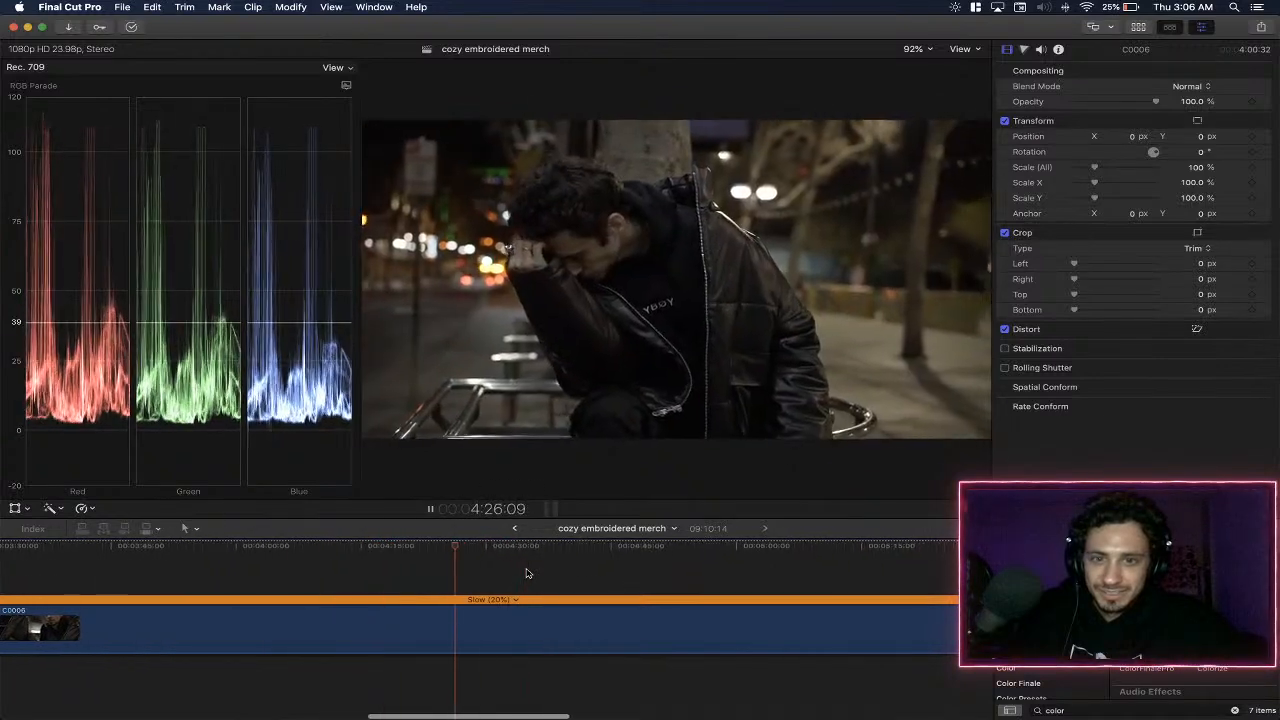
- Sample the middle of the C0006 clip between about 4:21 and 5:47, and stop near 5:05
click(411, 574)
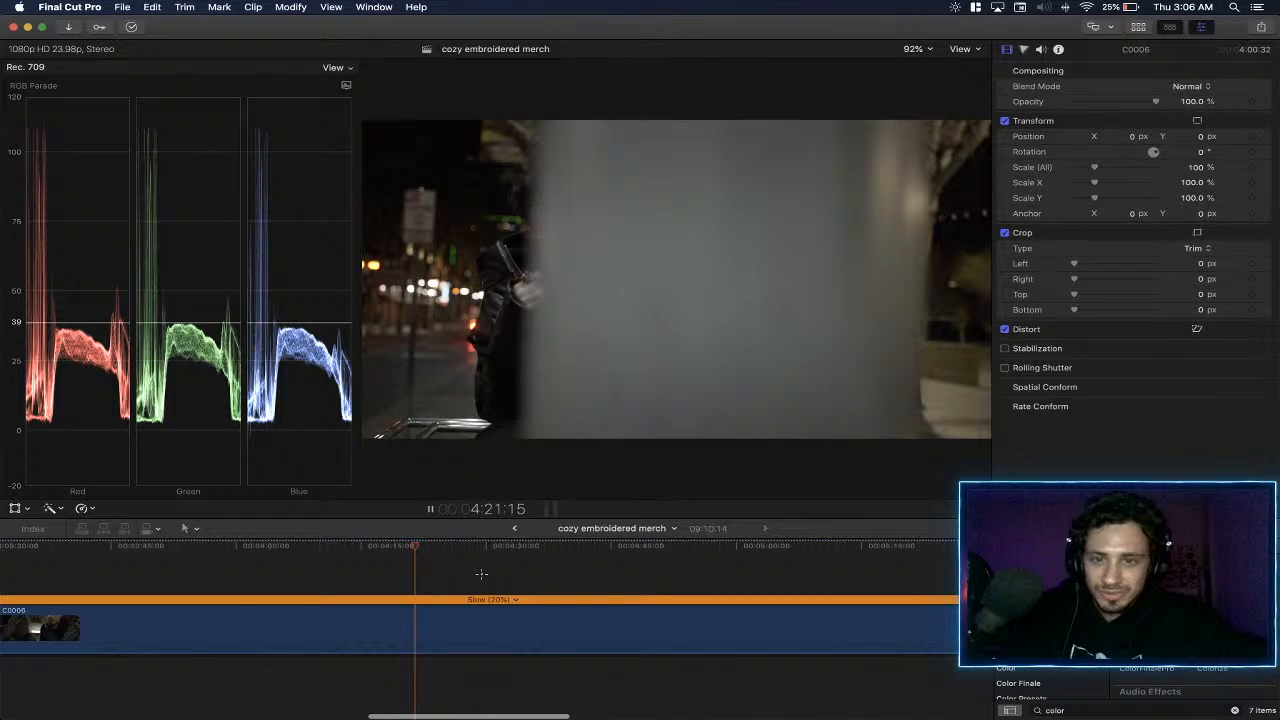
click(482, 576)
click(516, 580)
click(546, 580)
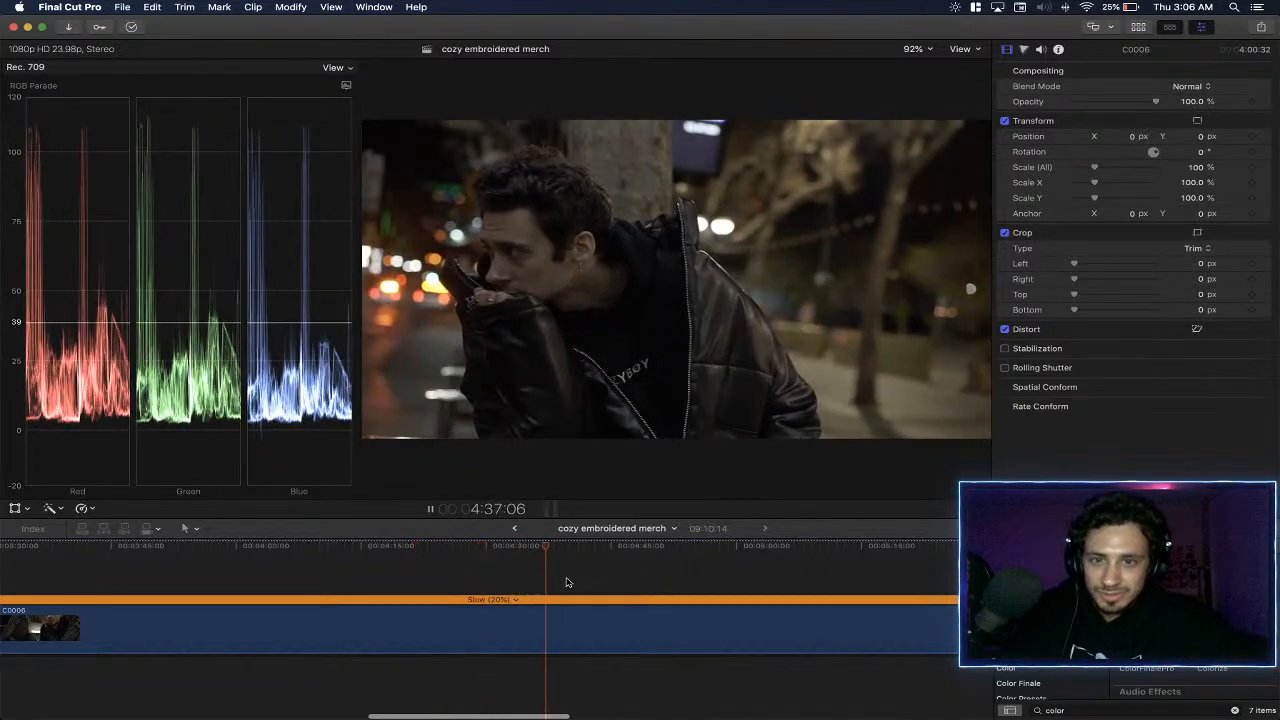
click(590, 578)
click(748, 575)
scroll(644, 573, right, 5)
key(space)
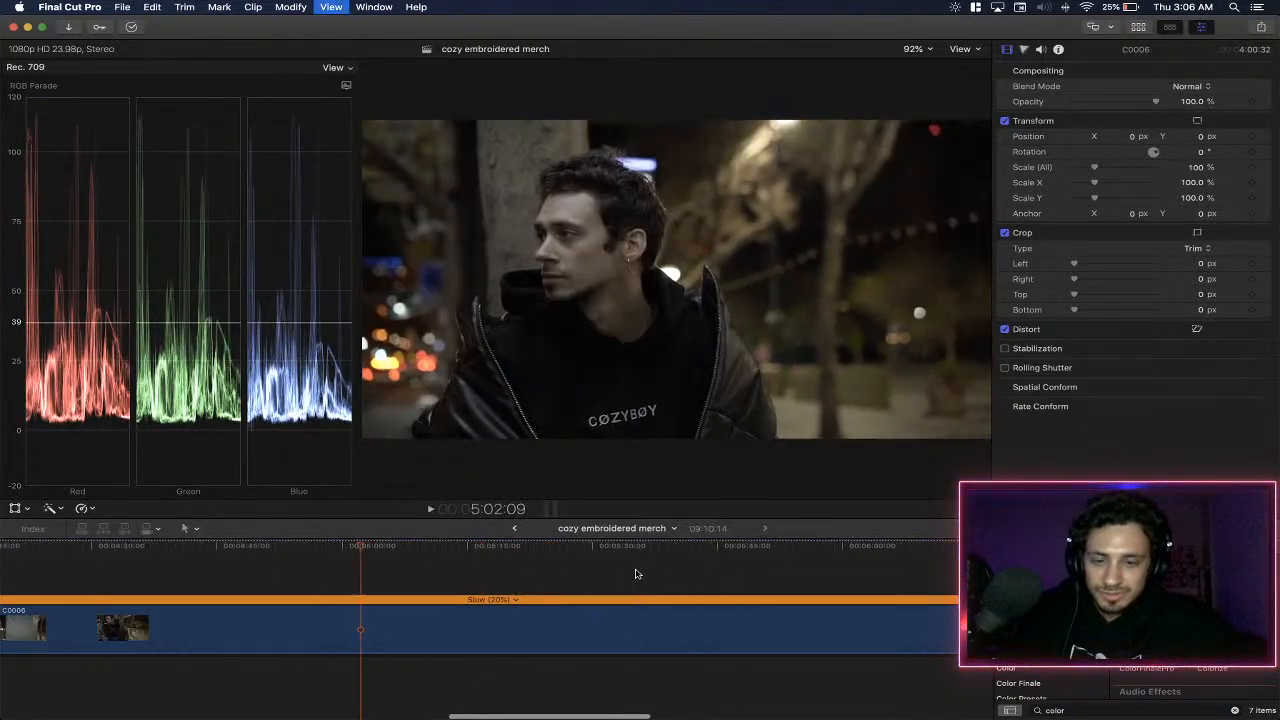
scroll(606, 569, right, 4)
click(470, 563)
click(646, 564)
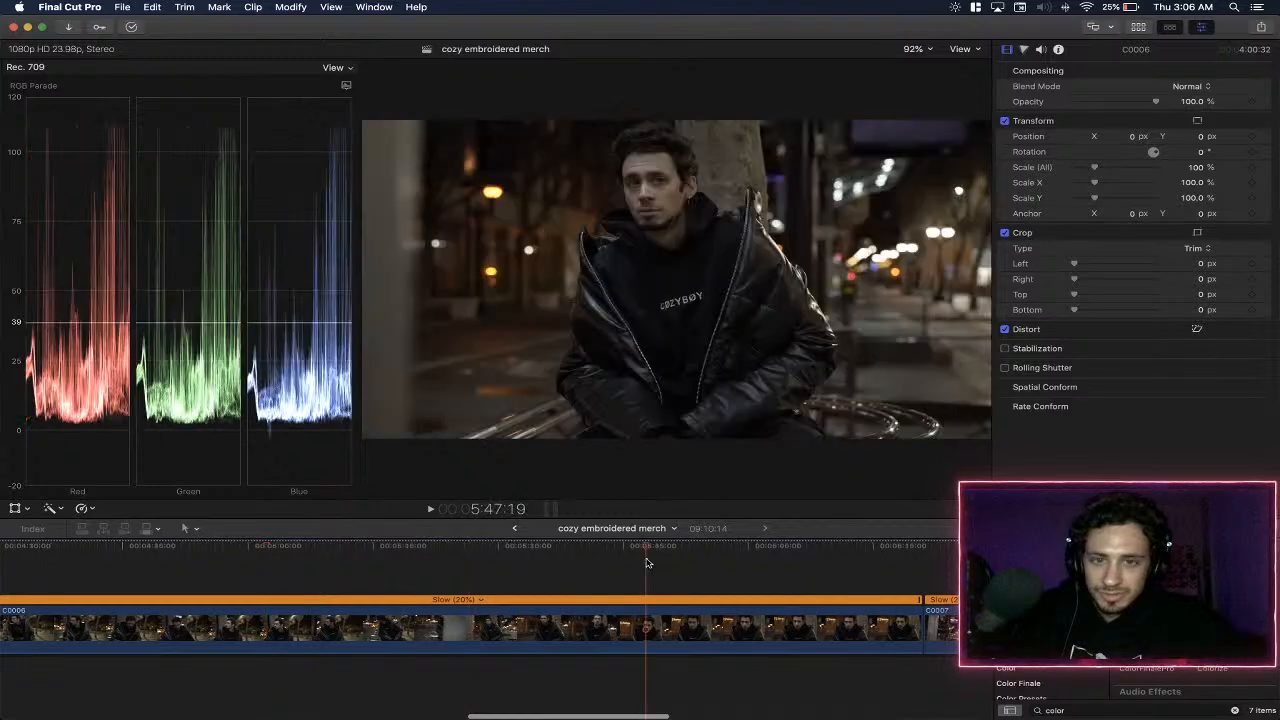
click(437, 563)
click(373, 565)
click(295, 563)
key(space)
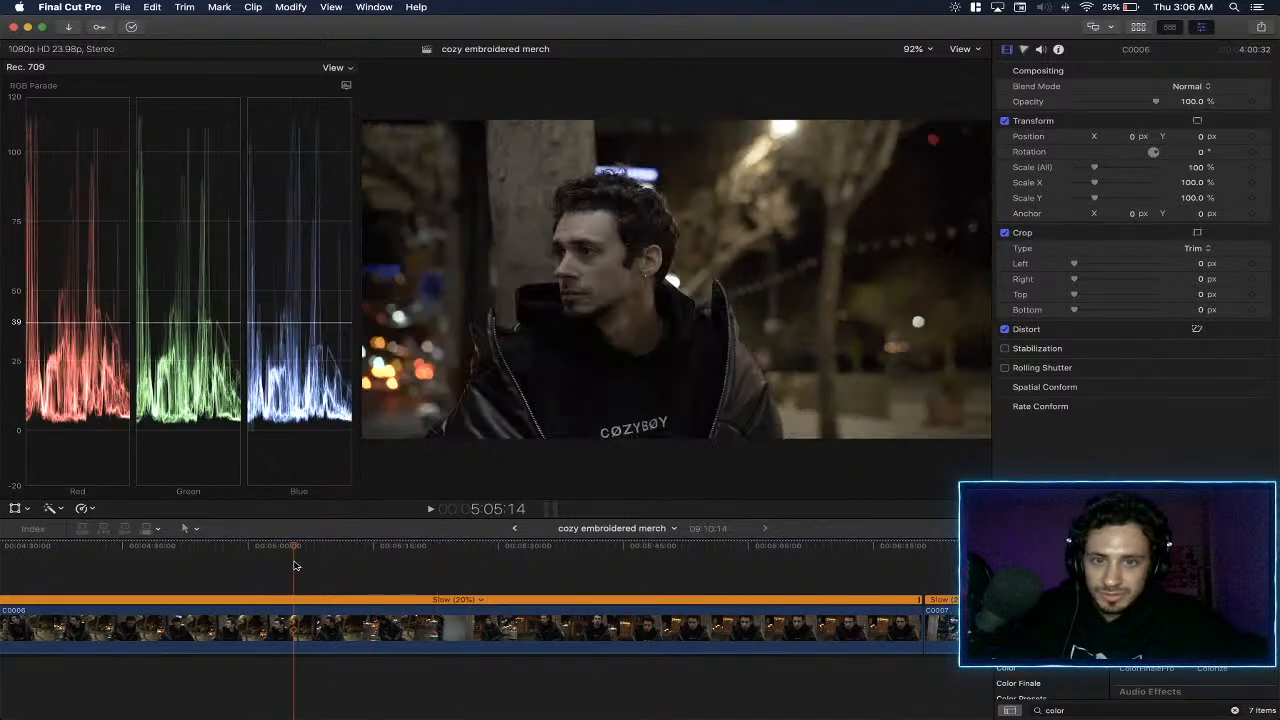
- Play through the remaining shots of the C0006 clip and on into the start of C0007
click(333, 563)
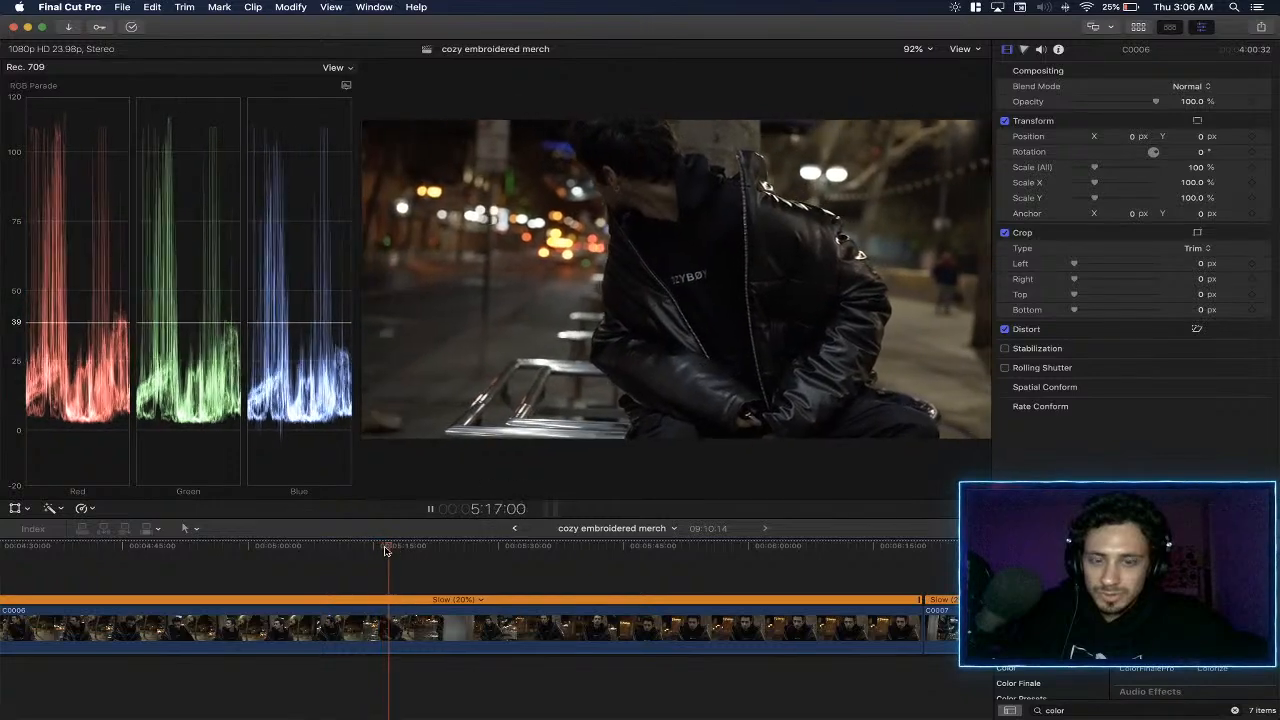
click(486, 548)
click(550, 556)
click(636, 555)
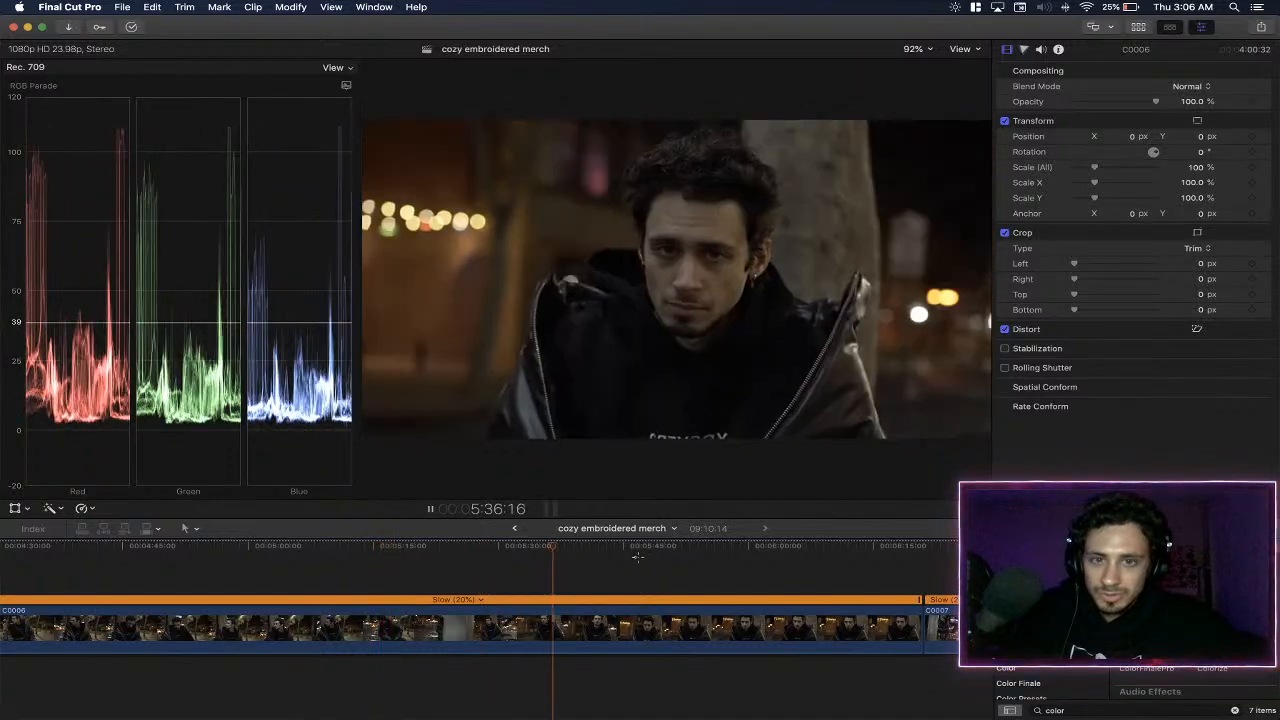
click(681, 555)
click(759, 556)
scroll(840, 559, right, 5)
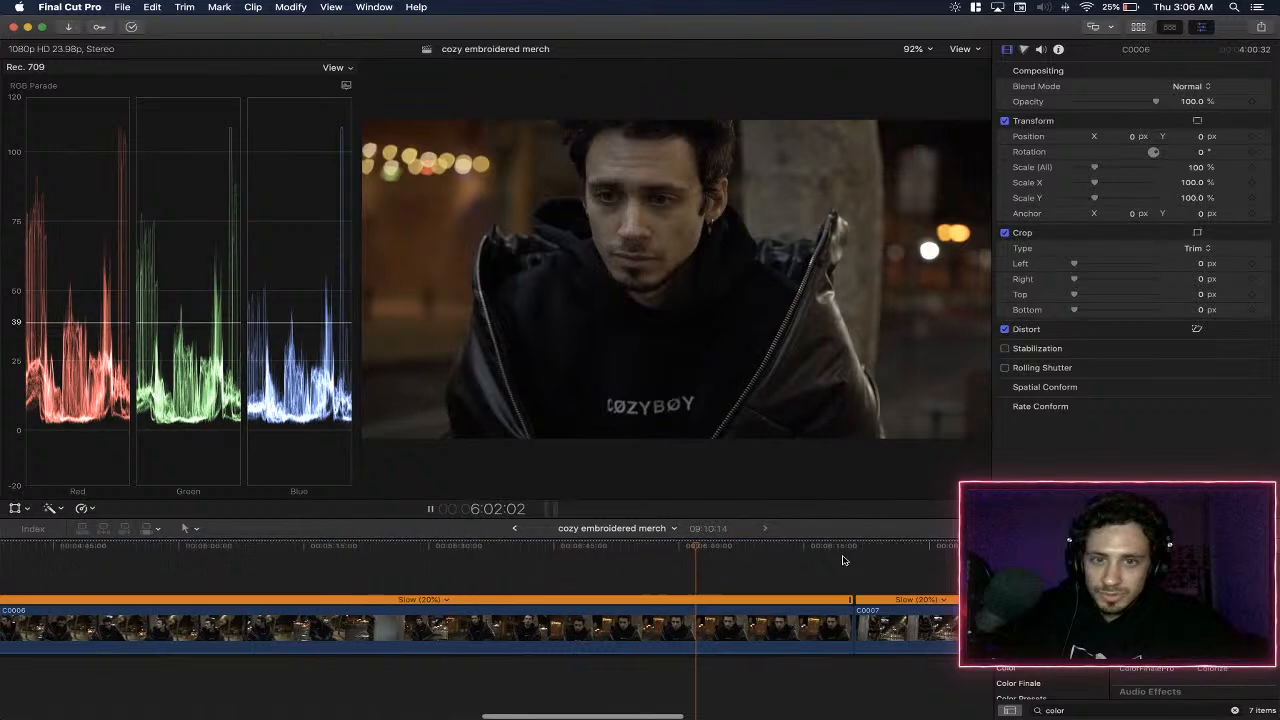
click(561, 556)
click(614, 556)
scroll(614, 555, right, 3)
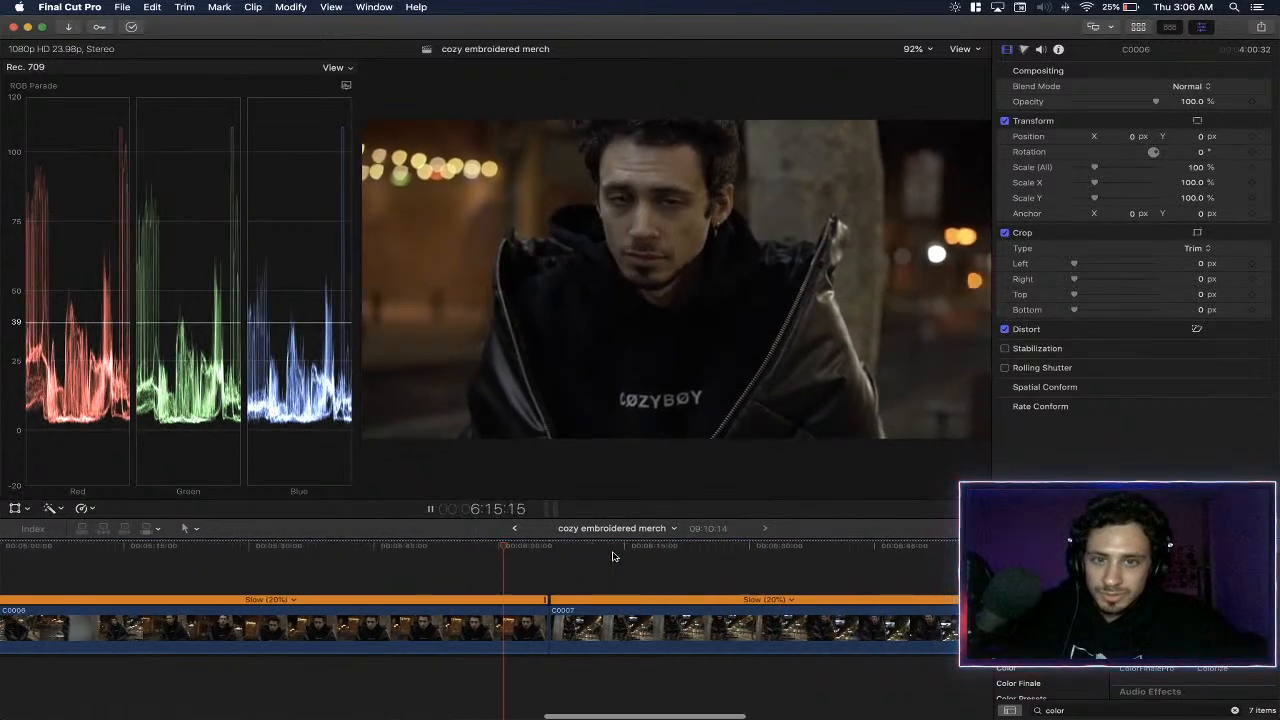
click(524, 557)
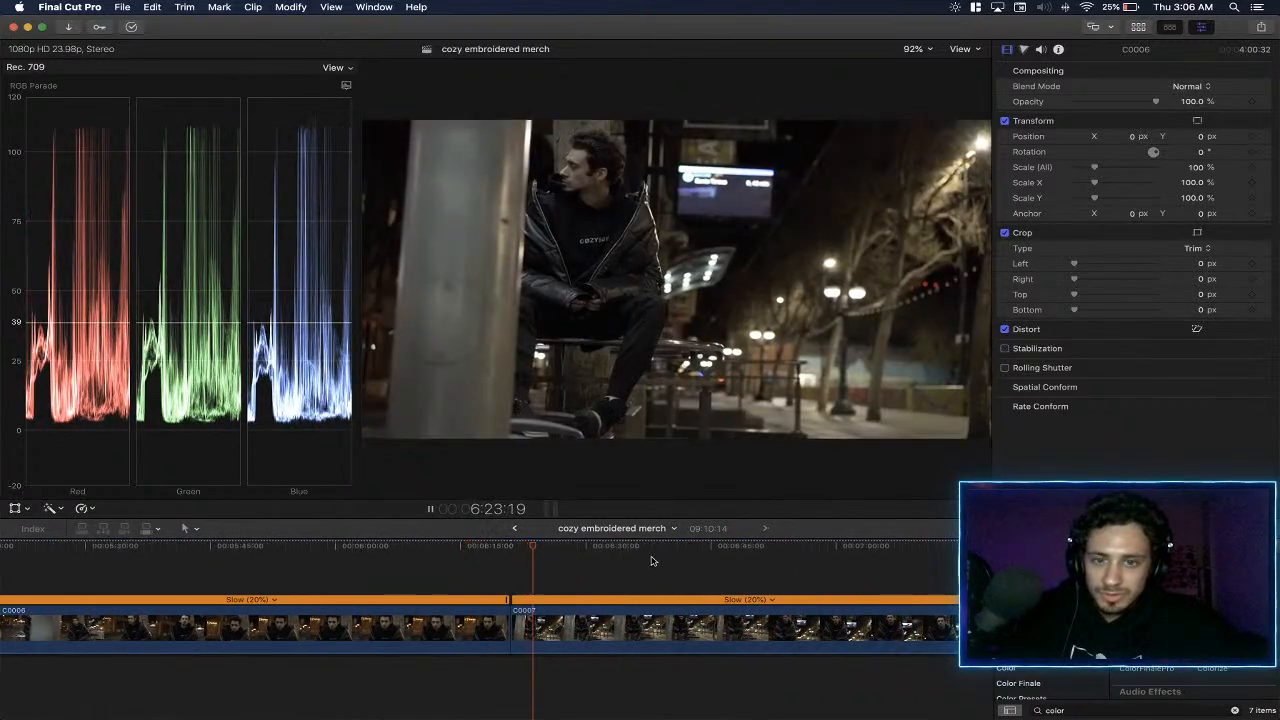
- Split the C0007 clip about 10 seconds after its start and select the short first piece
scroll(650, 558, right, 3)
drag(364, 557, 352, 557)
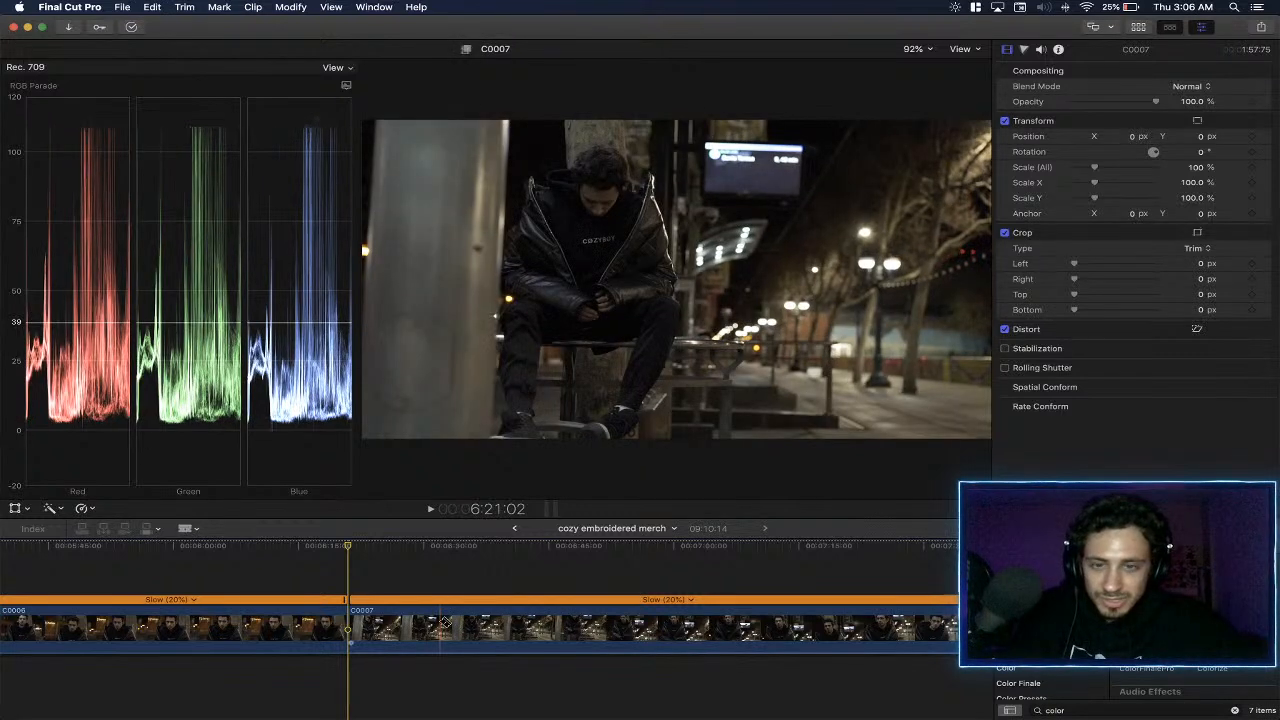
click(440, 624)
key(a)
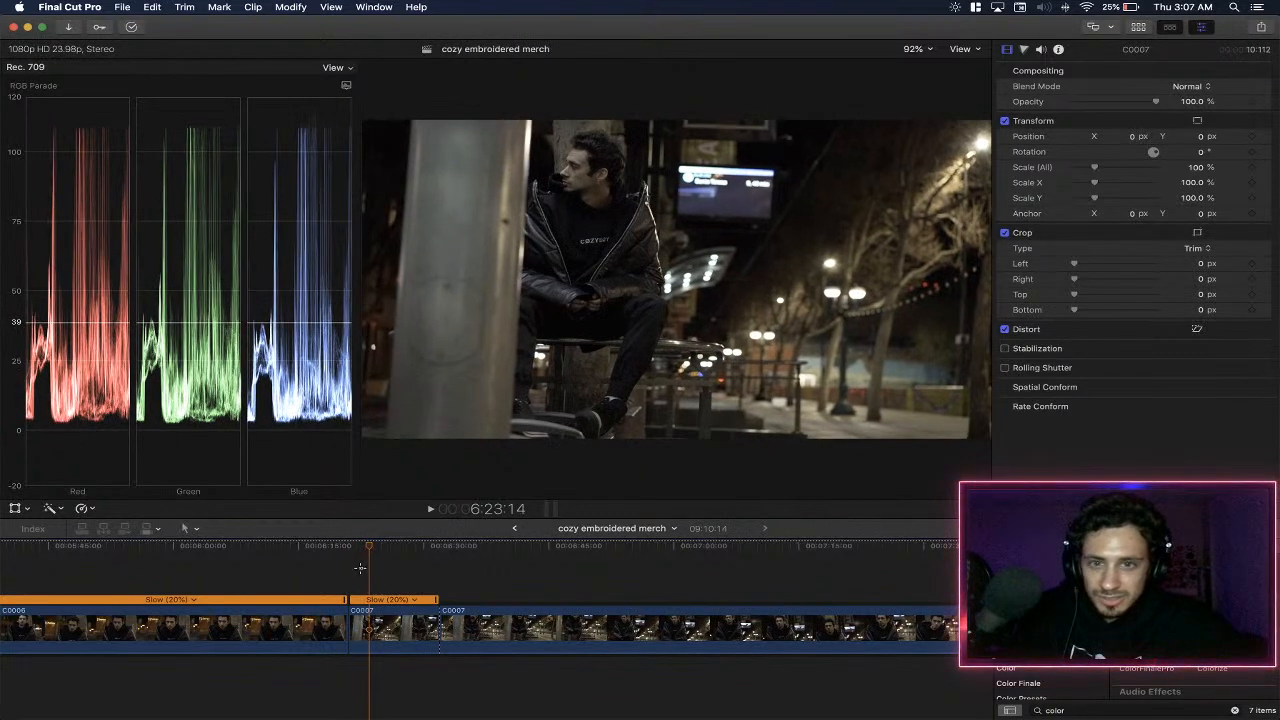
drag(365, 547, 367, 580)
click(391, 629)
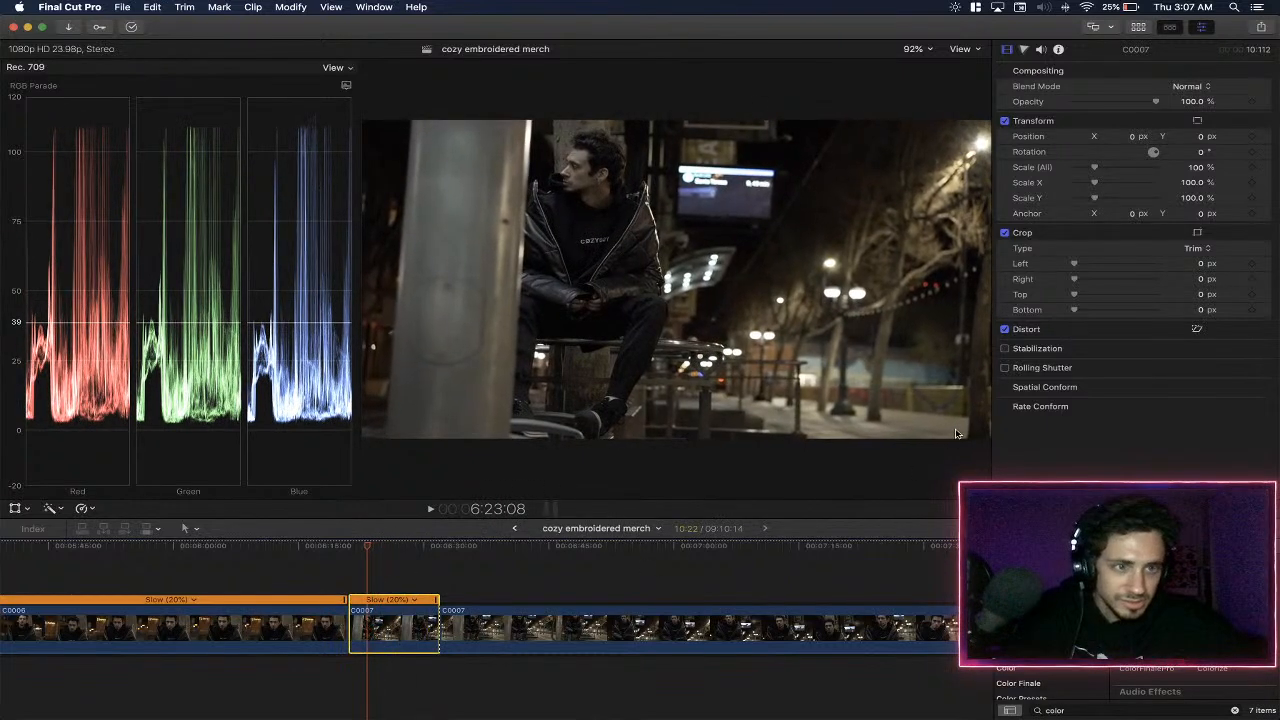
- Apply the ColorFinalePro effect to the short C0007 piece and add a Color Wheels layer in its layer editor
drag(1147, 642, 398, 623)
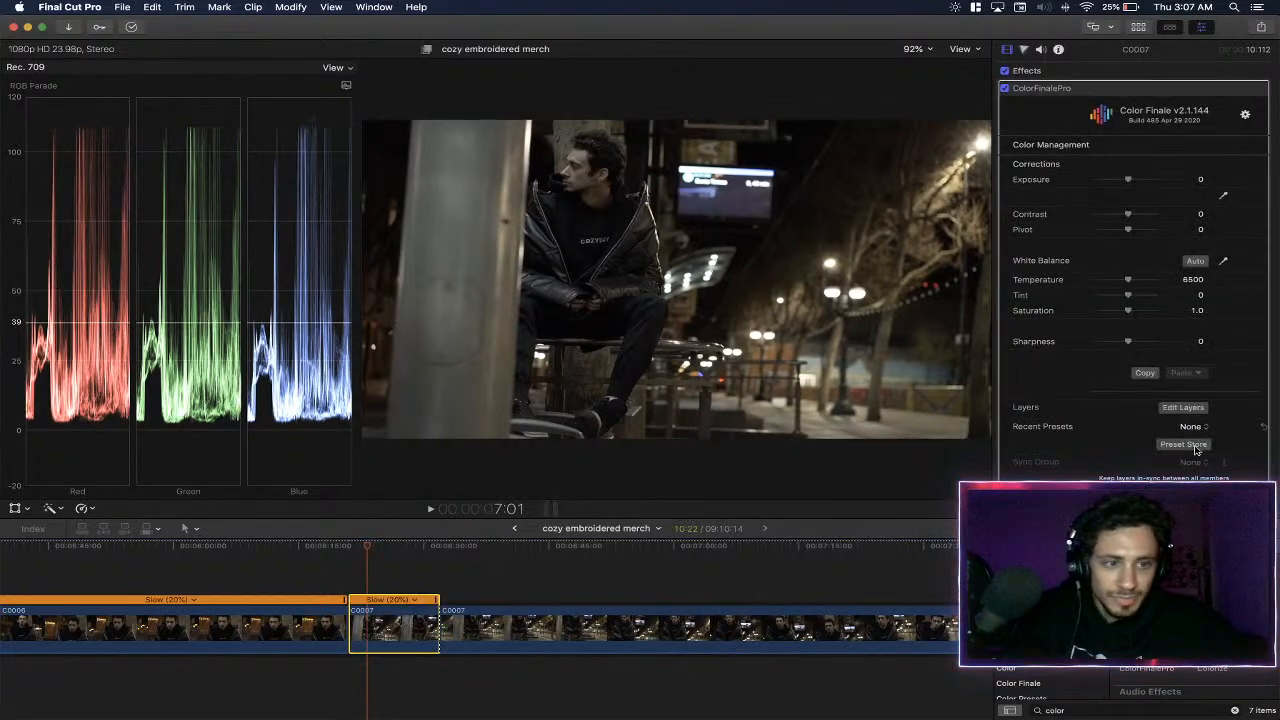
click(1181, 407)
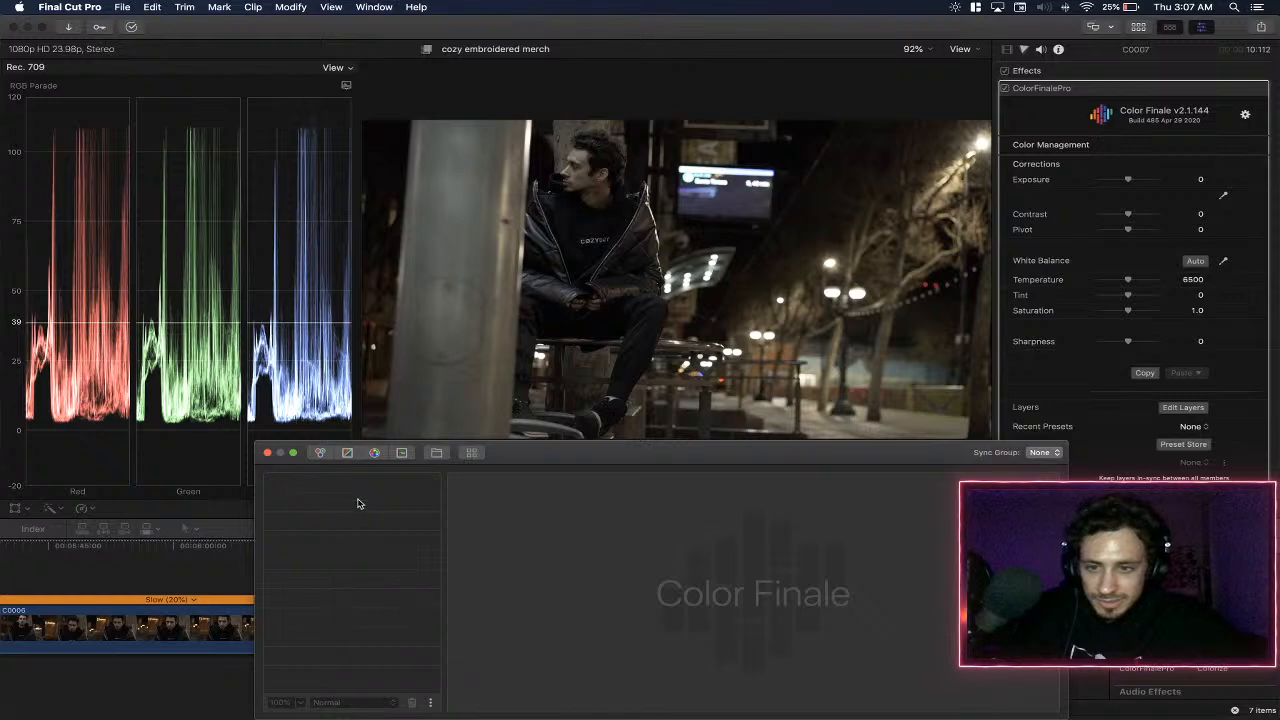
click(322, 453)
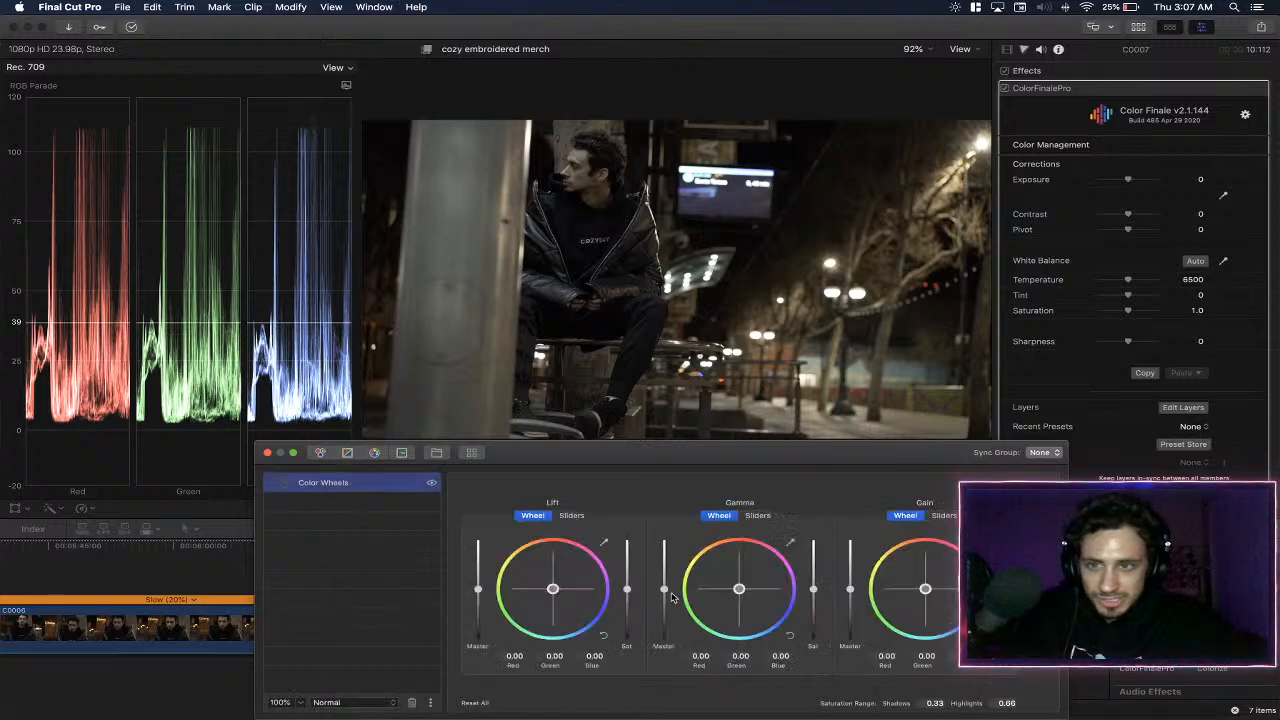
- Set the Color Wheels layer's master gain to -0.08 and gamma to 0.14, trying auto white balance in between and undoing it
drag(852, 593, 856, 596)
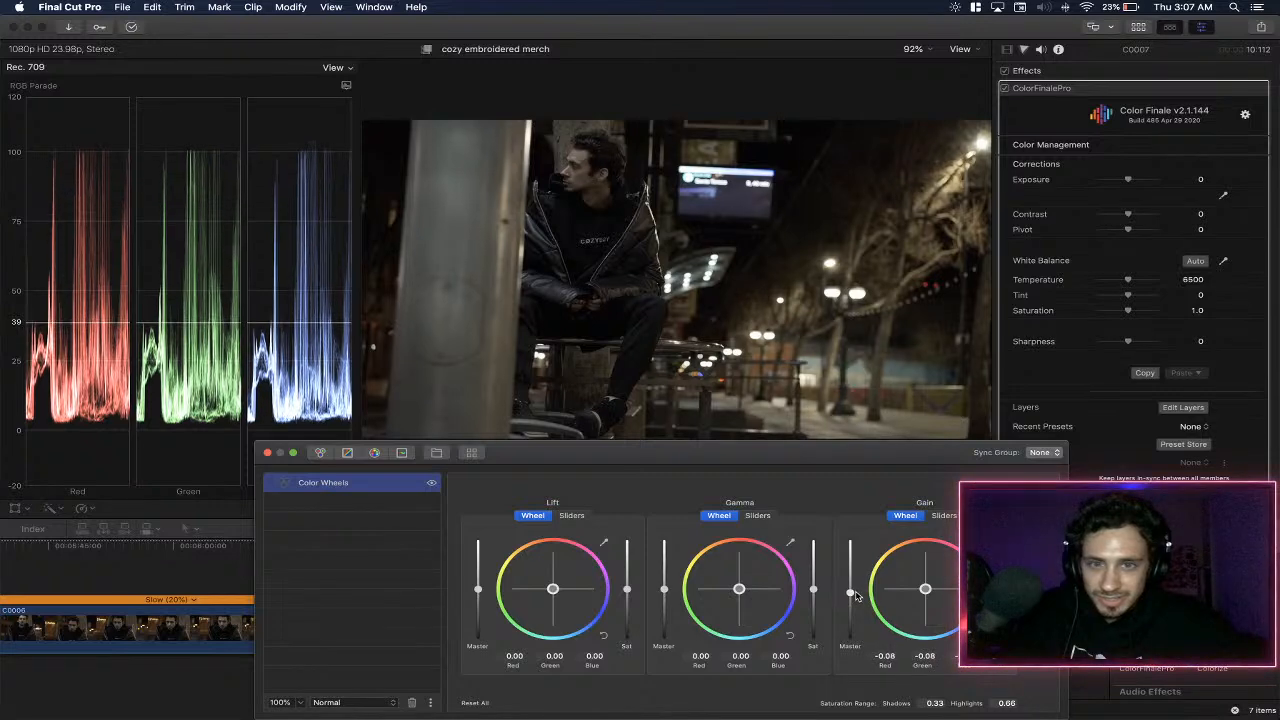
click(1188, 263)
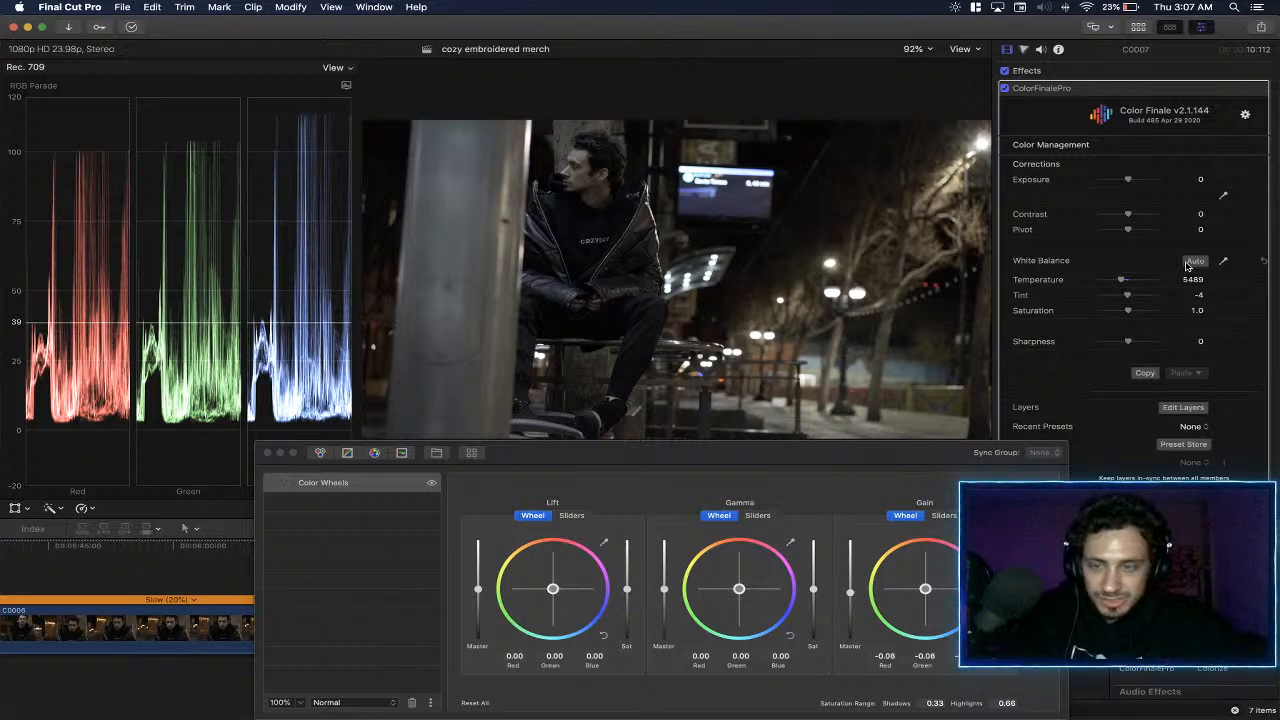
key(super+z)
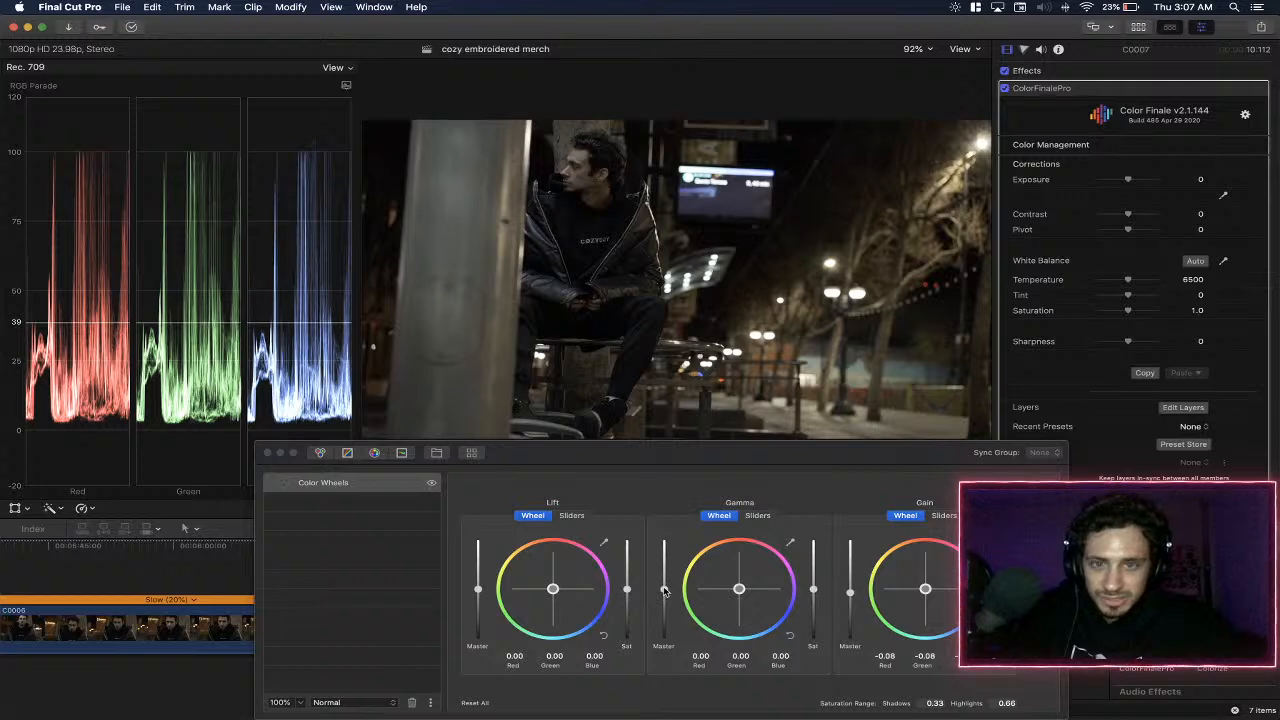
drag(665, 592, 667, 588)
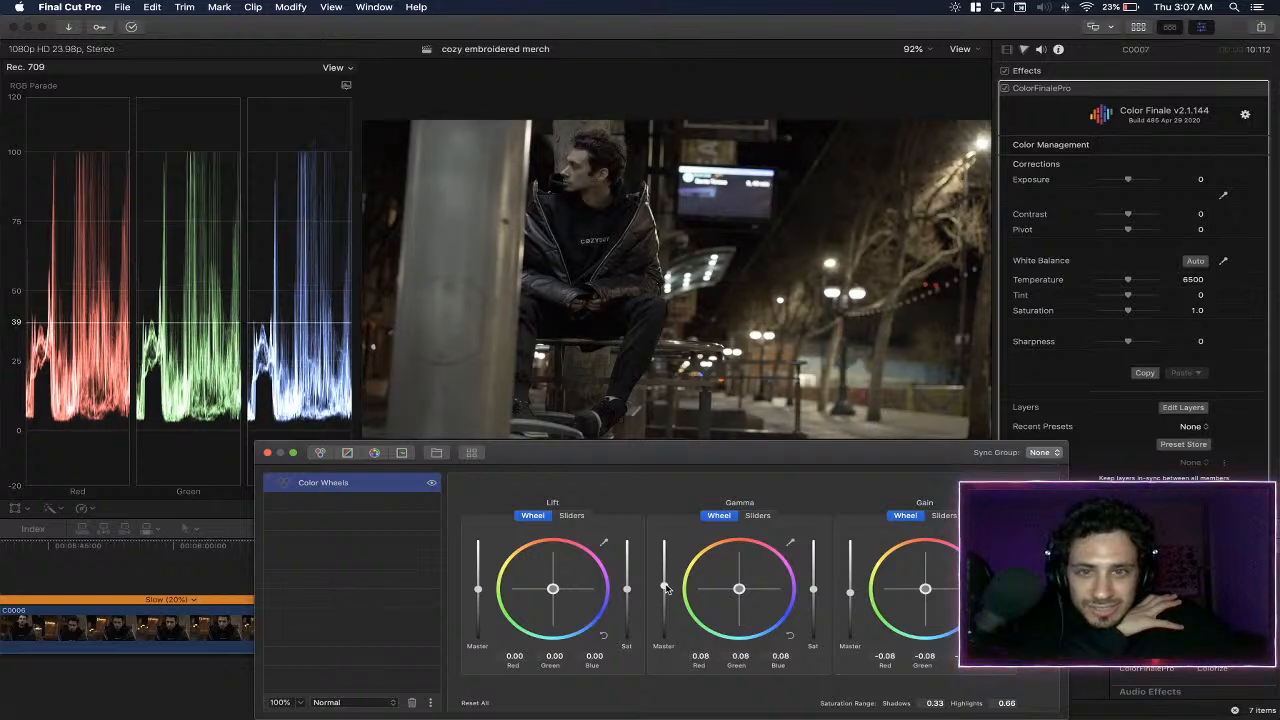
drag(665, 585, 665, 583)
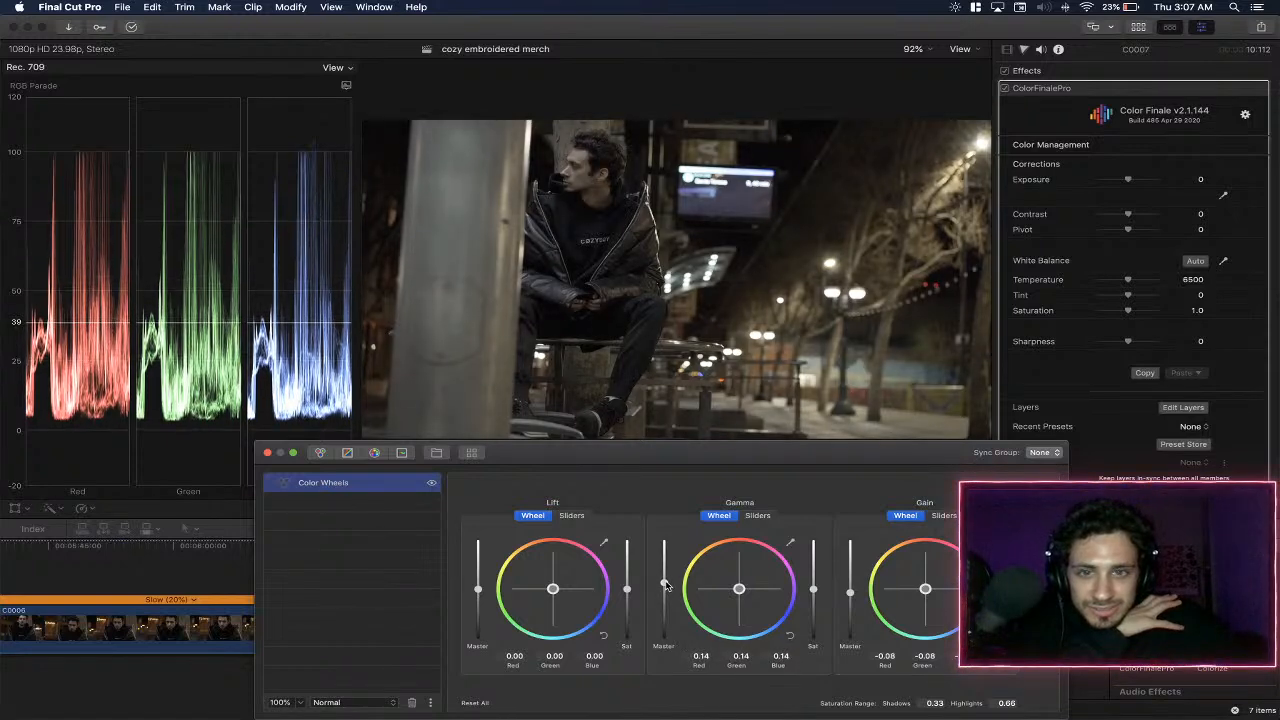
- Remove a trial Six Vectors layer, insert the Jukebox LUT above the Color Wheels layer, and hide the LUT layer
click(375, 453)
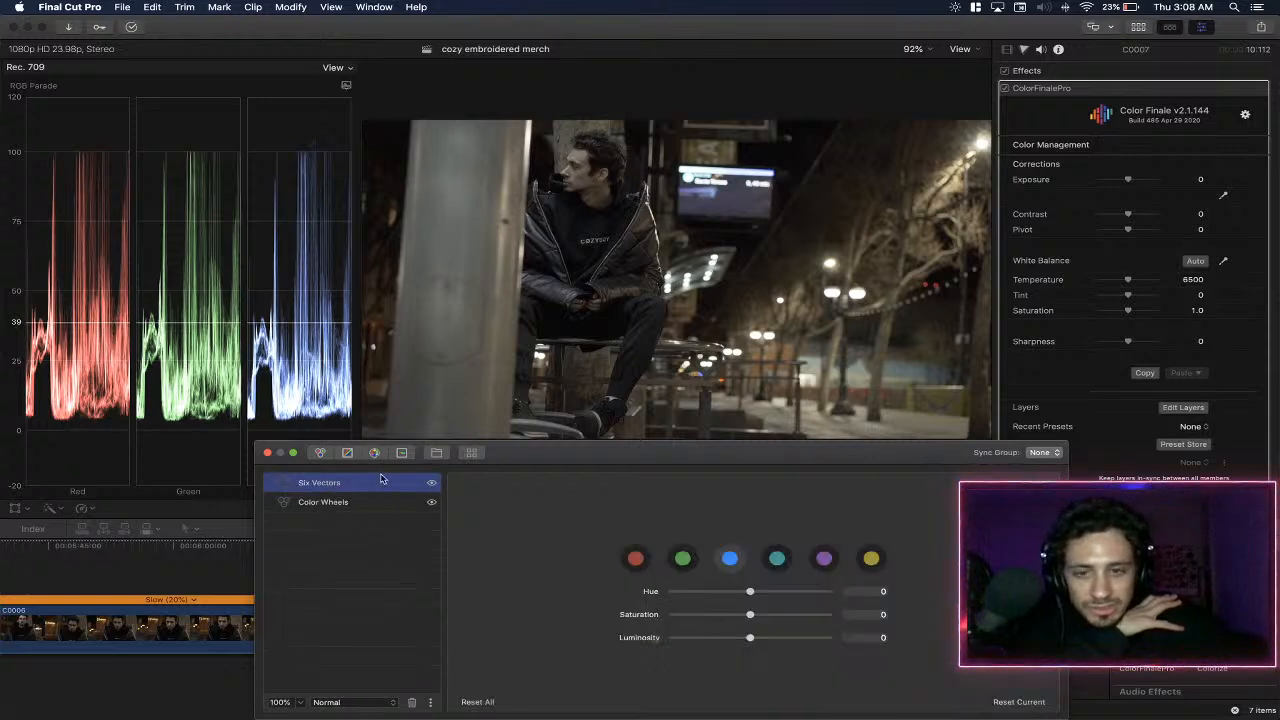
key(Delete)
click(471, 452)
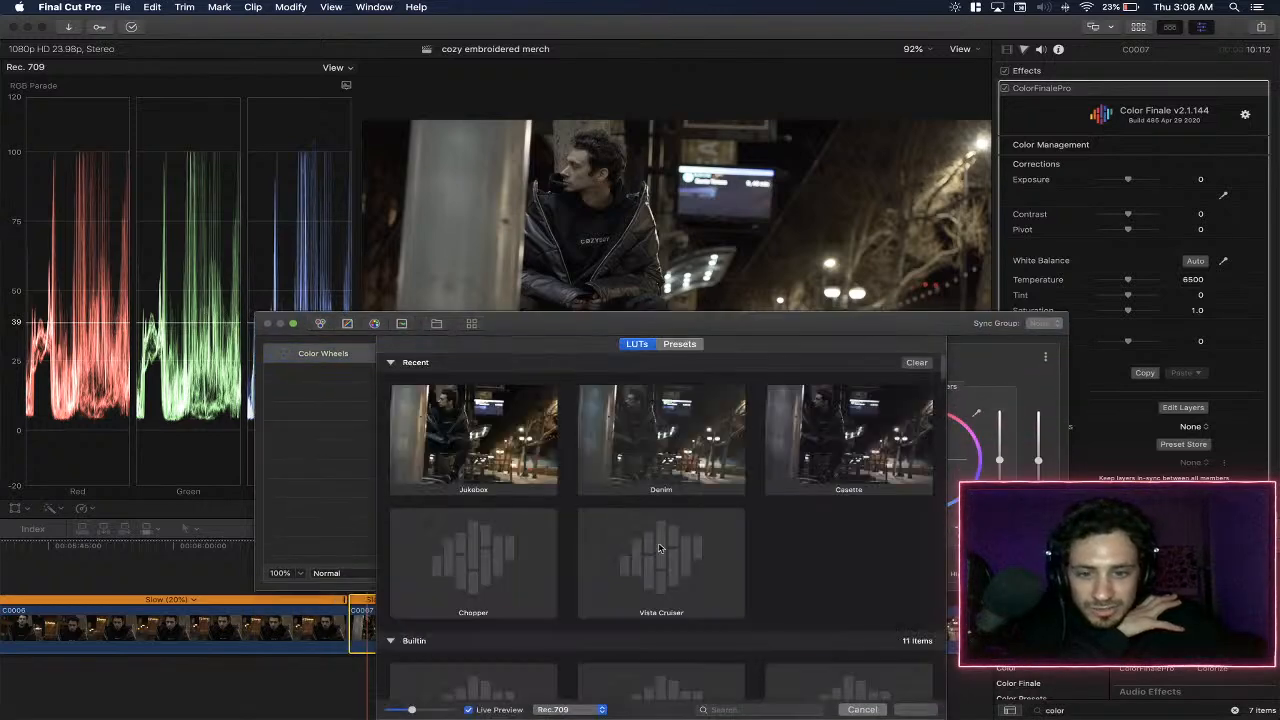
double_click(507, 438)
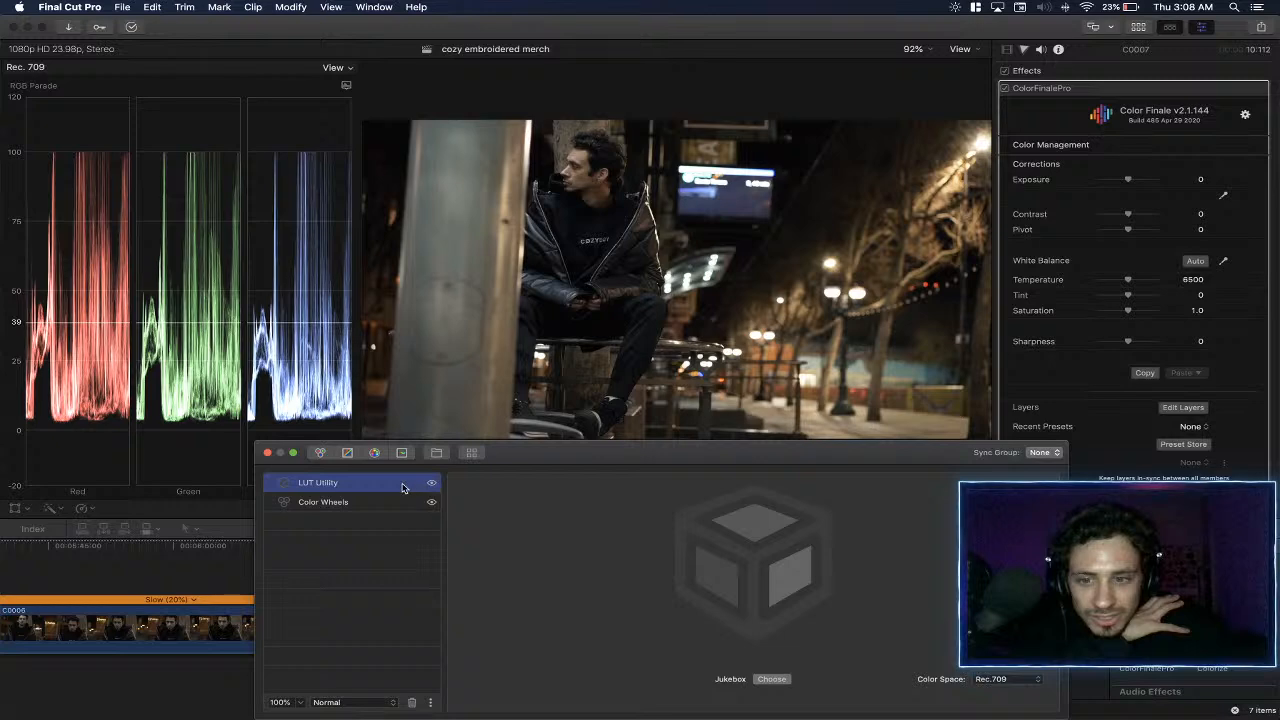
click(433, 484)
- Insert the Denim LUT as a second LUT Utility layer above the hidden Jukebox layer
click(471, 453)
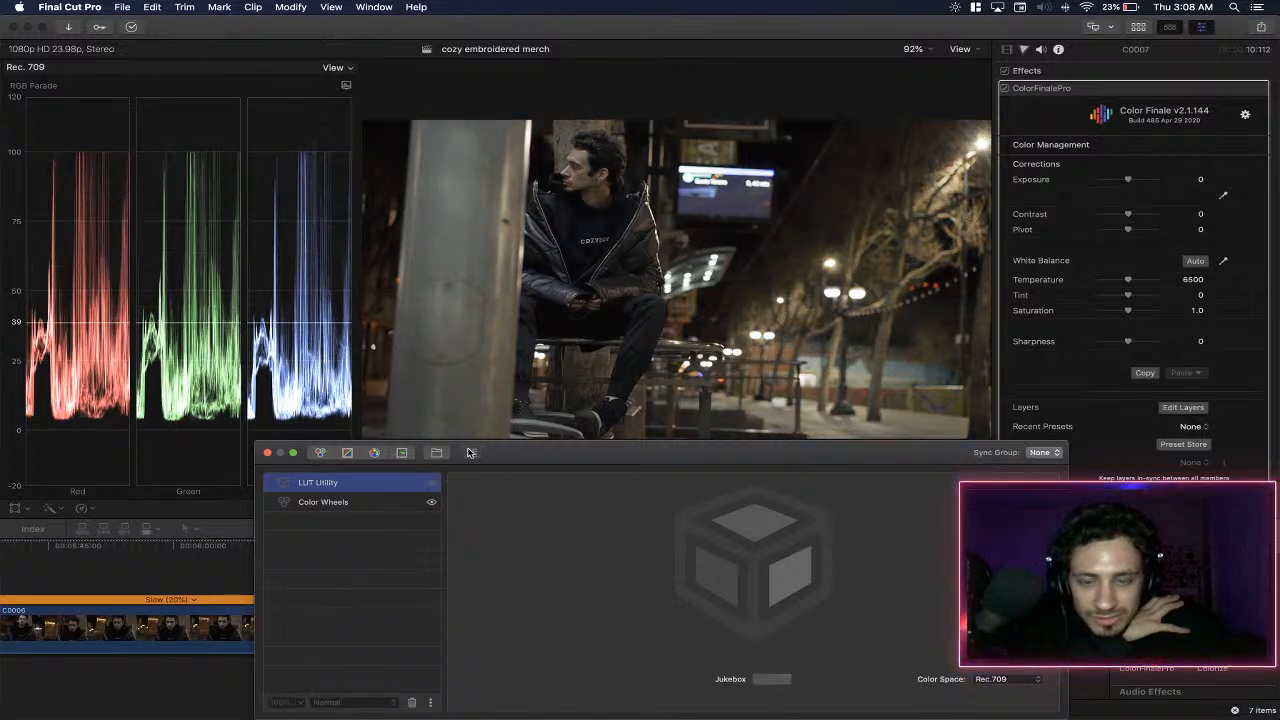
click(674, 432)
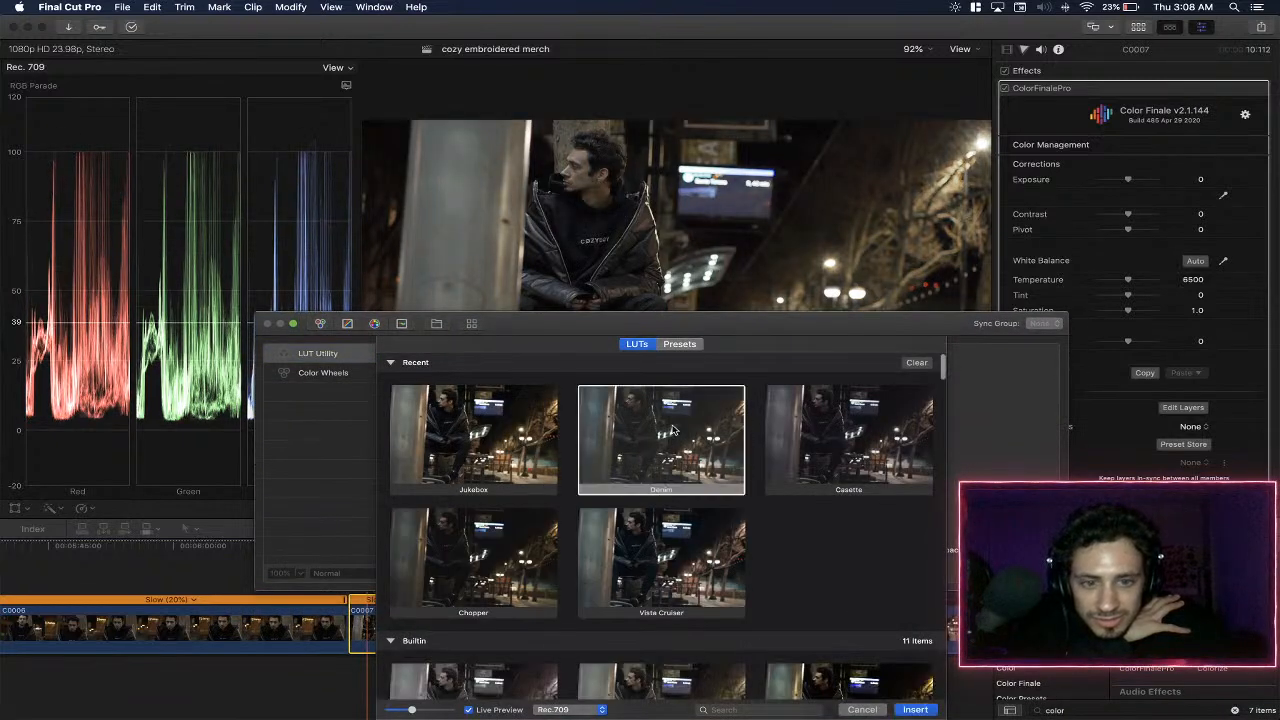
double_click(662, 432)
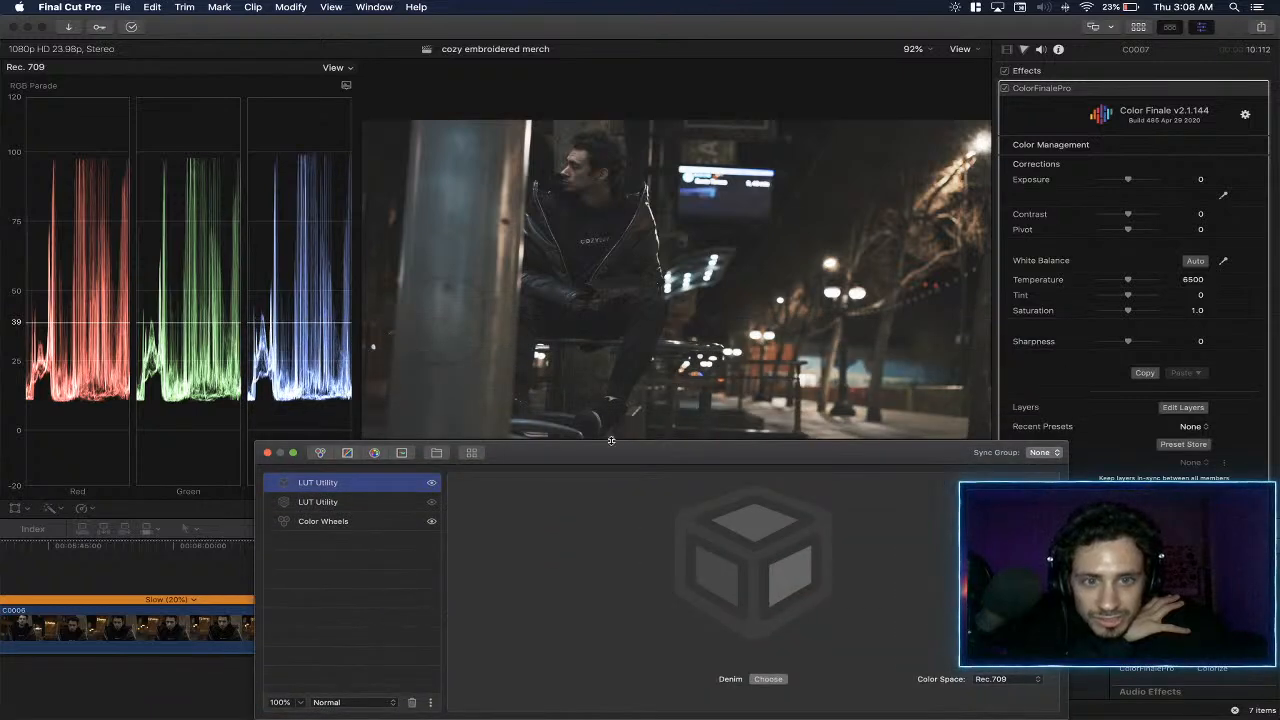
- Compare the Denim and Jukebox LUT layers by toggling their visibility, leaving only the Denim layer shown
click(432, 485)
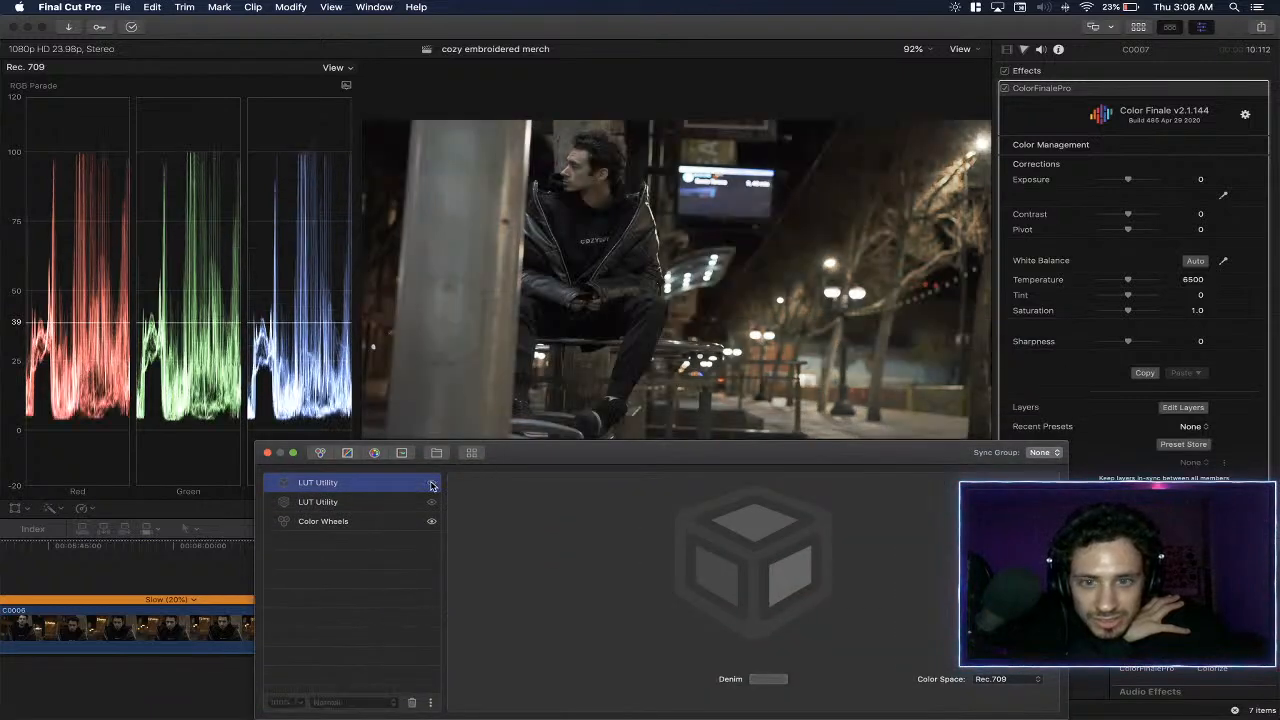
click(432, 503)
click(432, 503)
click(432, 485)
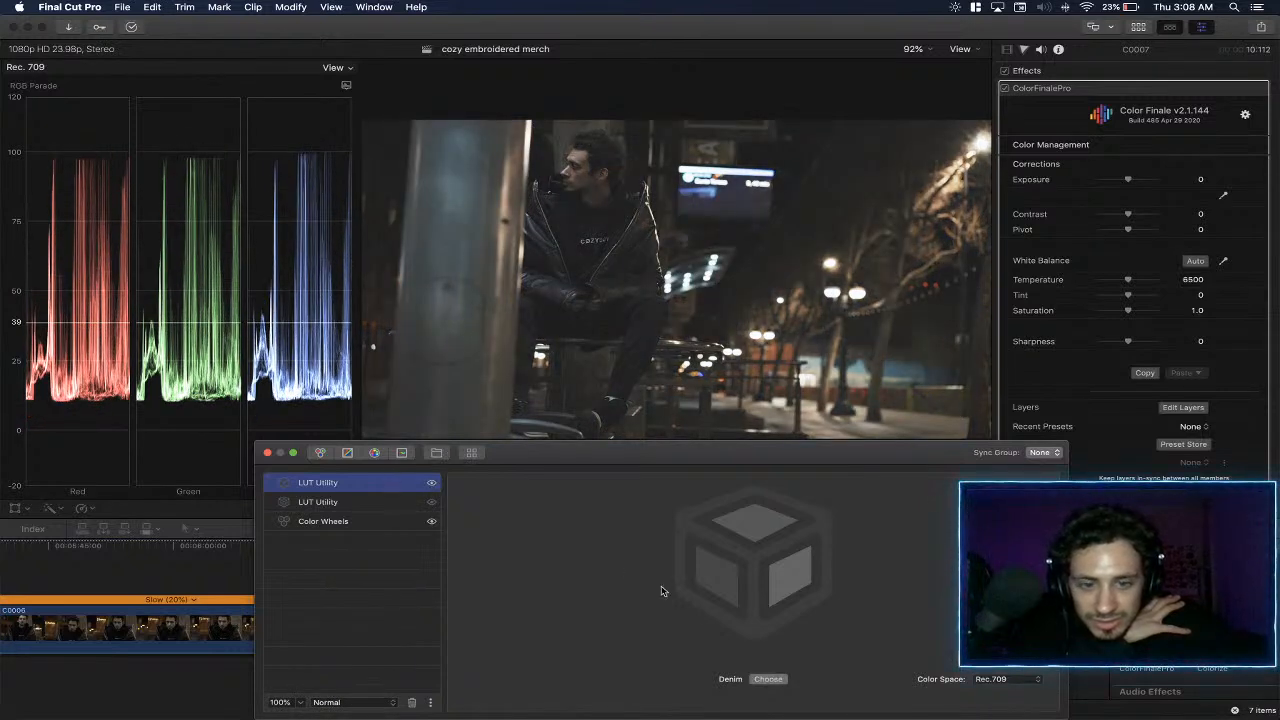
- Try the Polaroid LUT in place of Denim in the top layer and test that layer's opacity
click(764, 679)
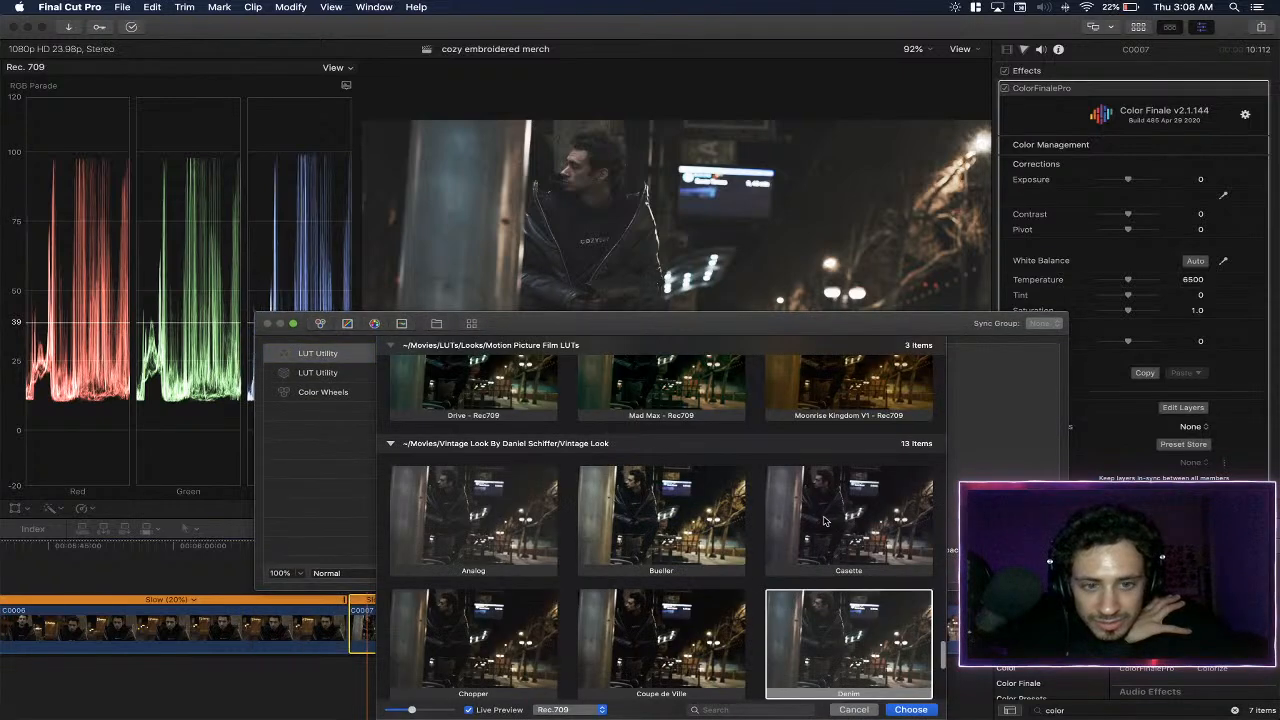
scroll(827, 521, down, 8)
scroll(812, 541, up, 3)
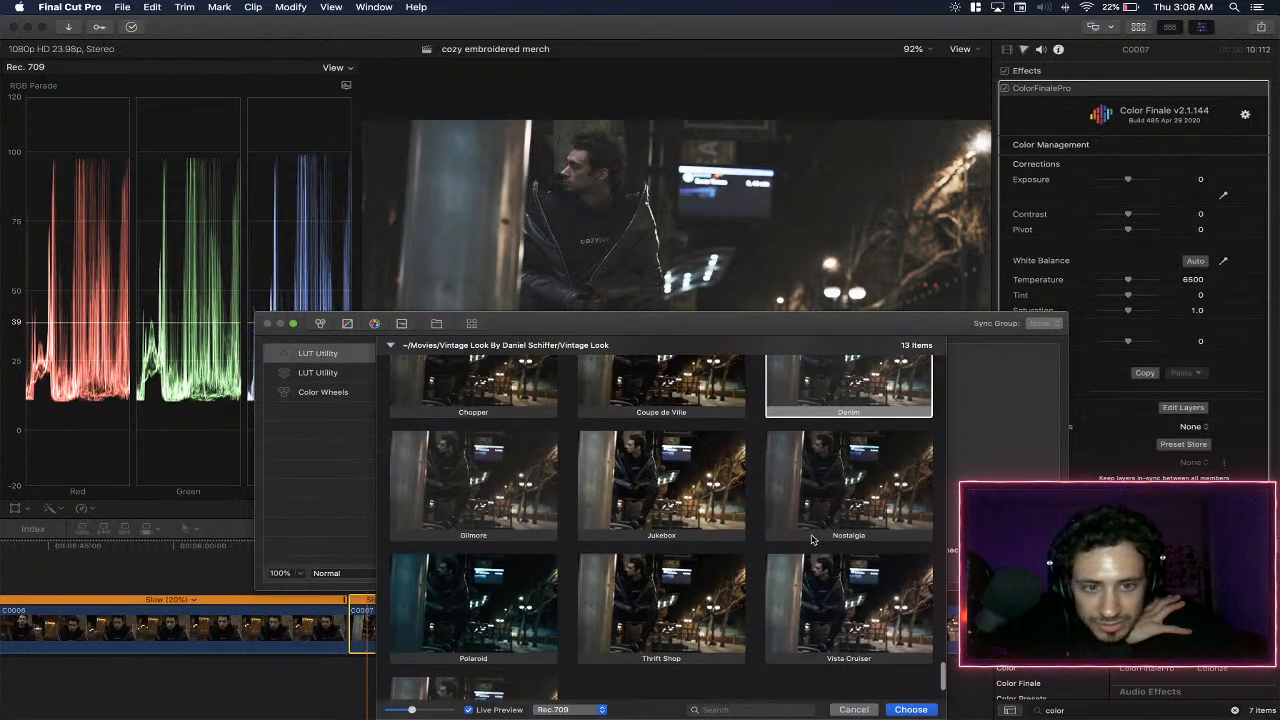
double_click(491, 584)
mouse_move(300, 706)
mouse_down()
mouse_move(238, 709)
mouse_move(325, 708)
mouse_up()
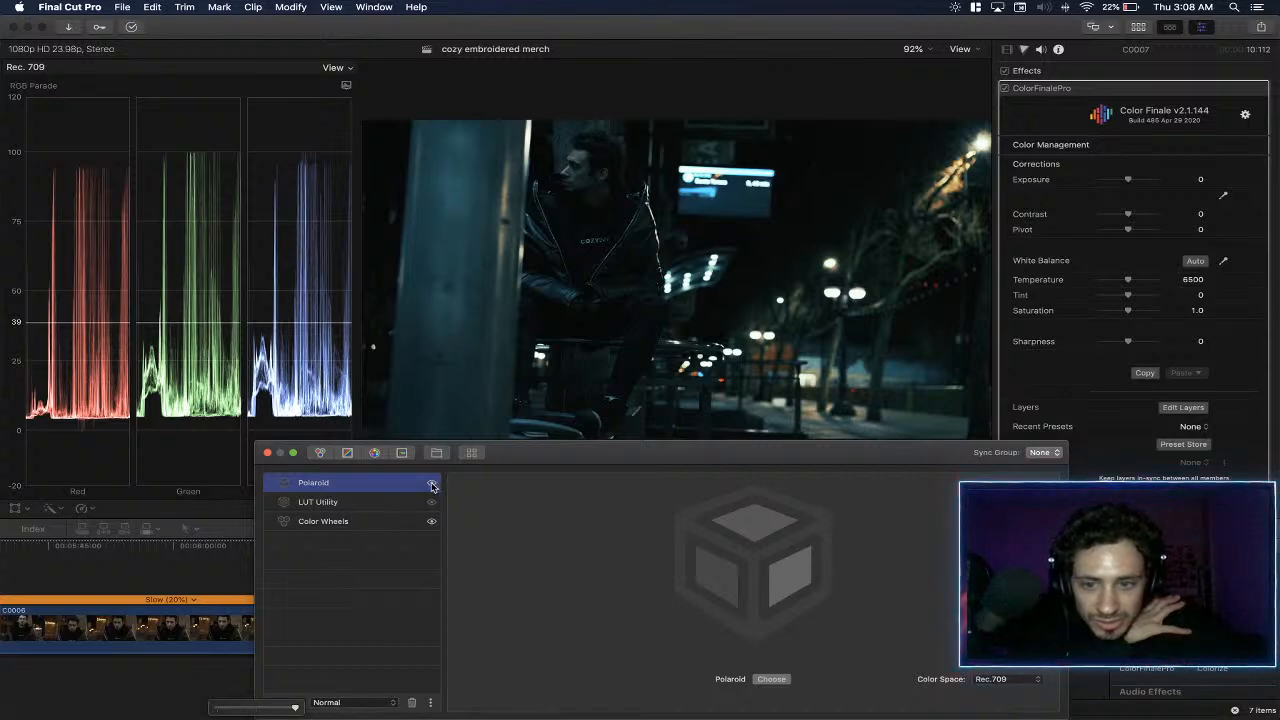
- Browse the Vintage Look LUTs and set the top LUT layer to Thrift Shop
click(772, 679)
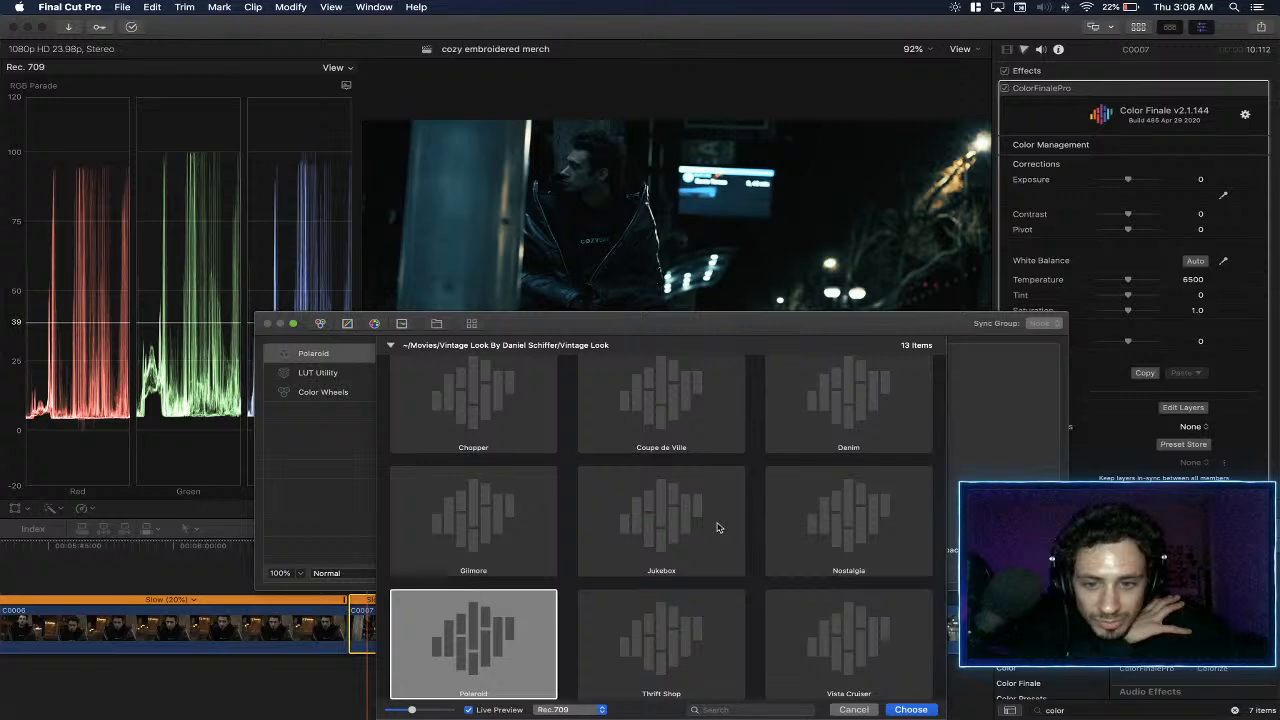
scroll(705, 550, down, 1)
scroll(705, 550, up, 4)
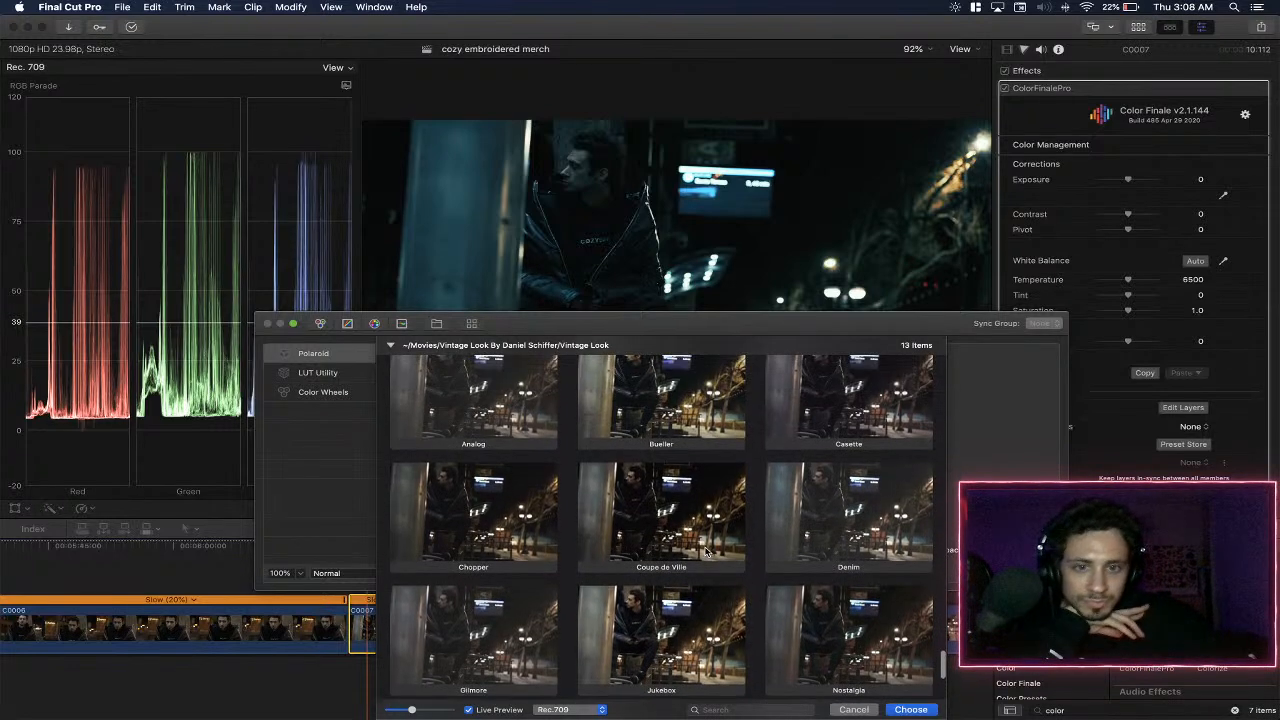
scroll(705, 550, up, 2)
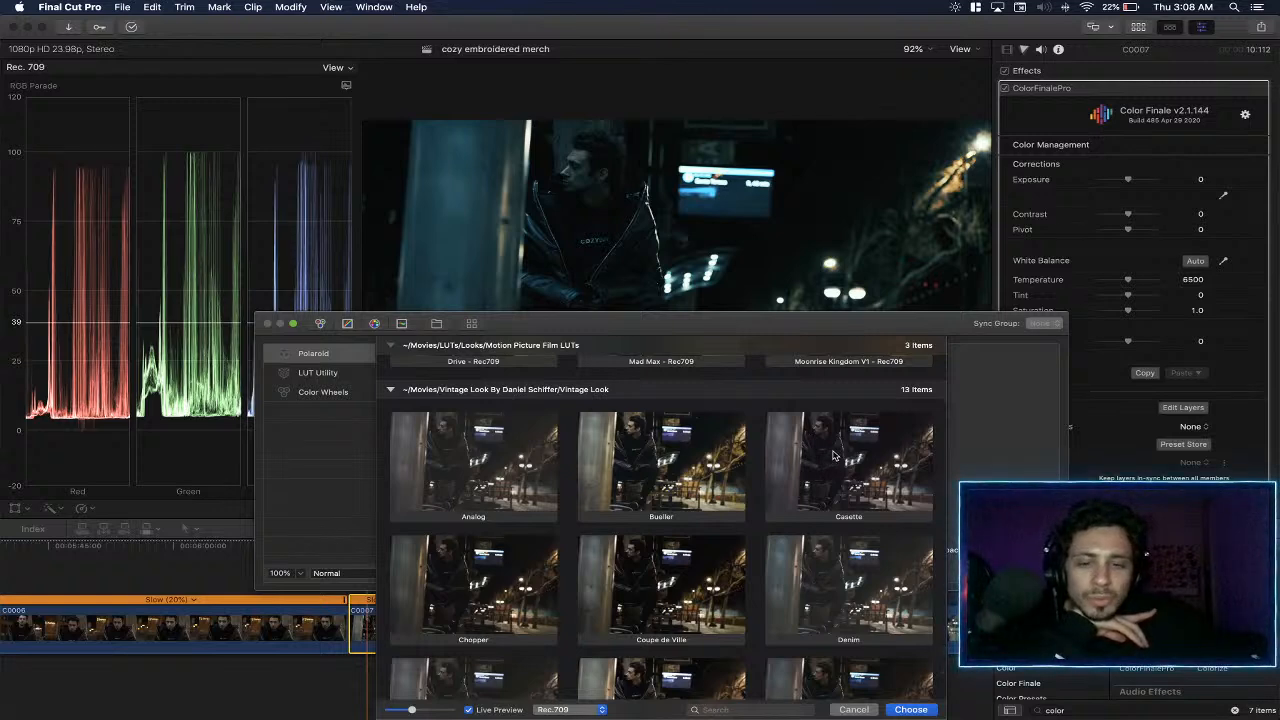
scroll(772, 468, down, 4)
scroll(765, 468, down, 4)
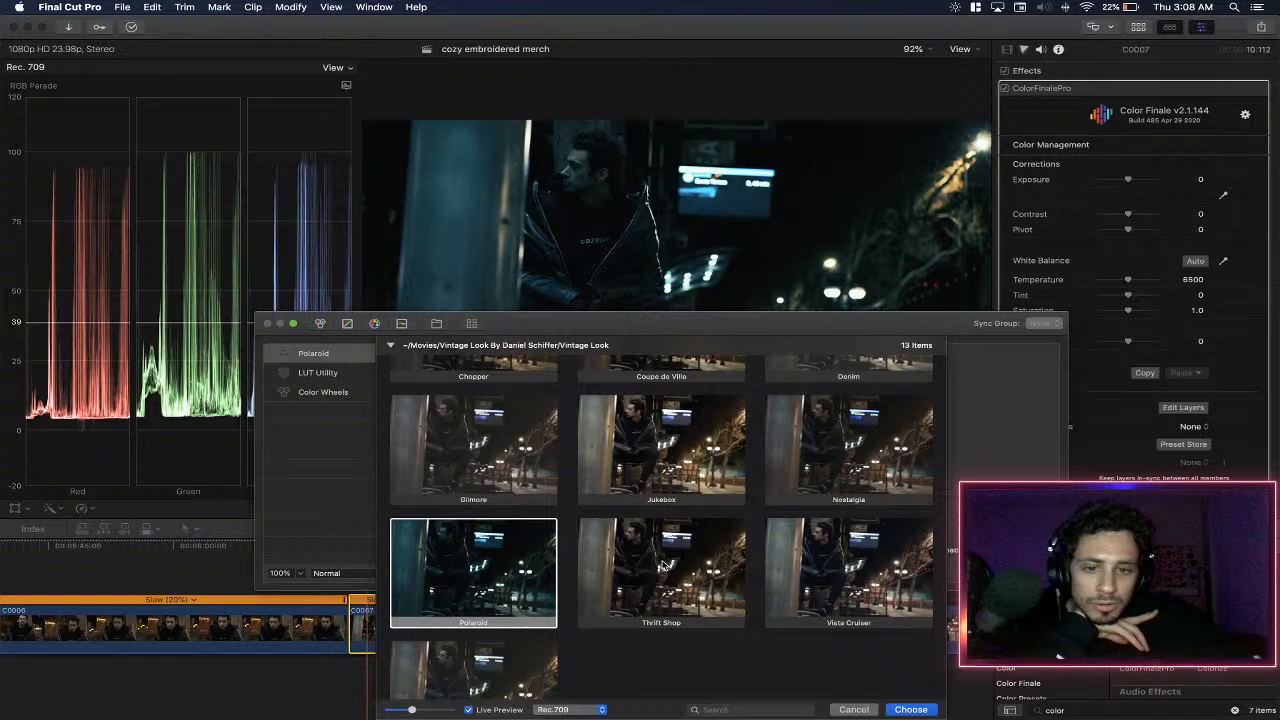
double_click(666, 520)
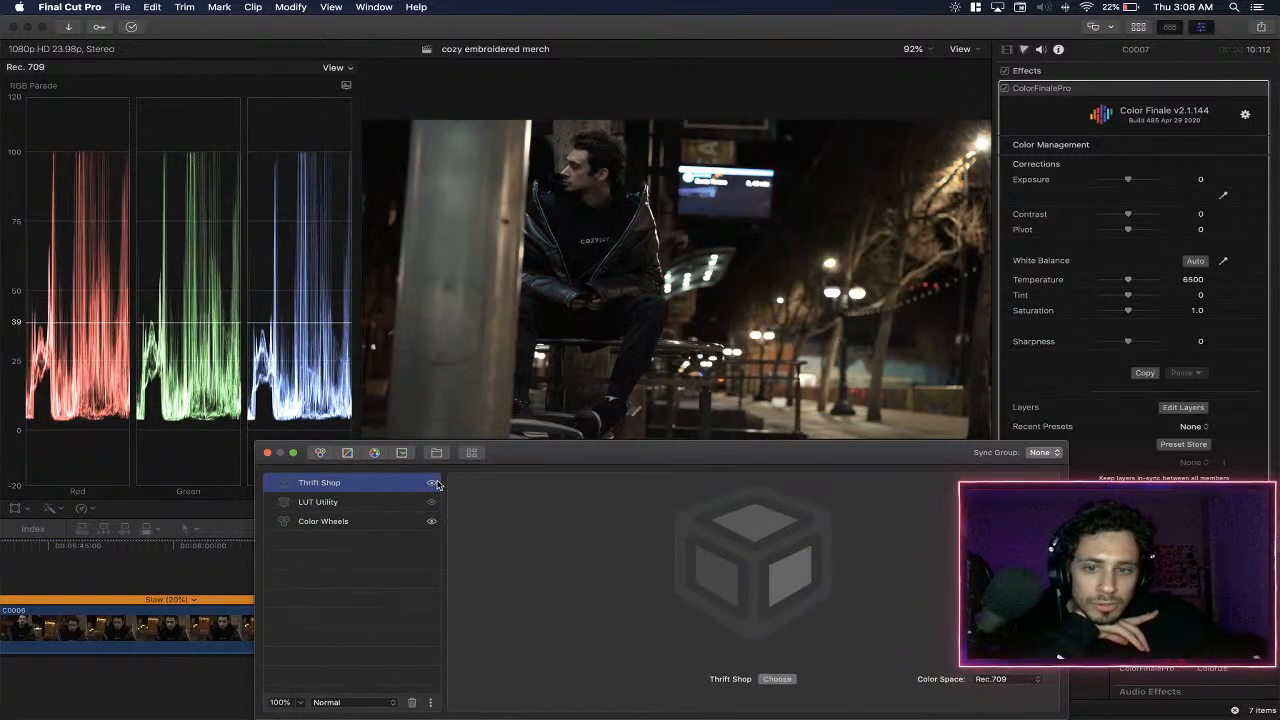
- Compare the Thrift Shop and Jukebox layers by toggling their visibility, and leave both hidden
click(433, 484)
click(433, 484)
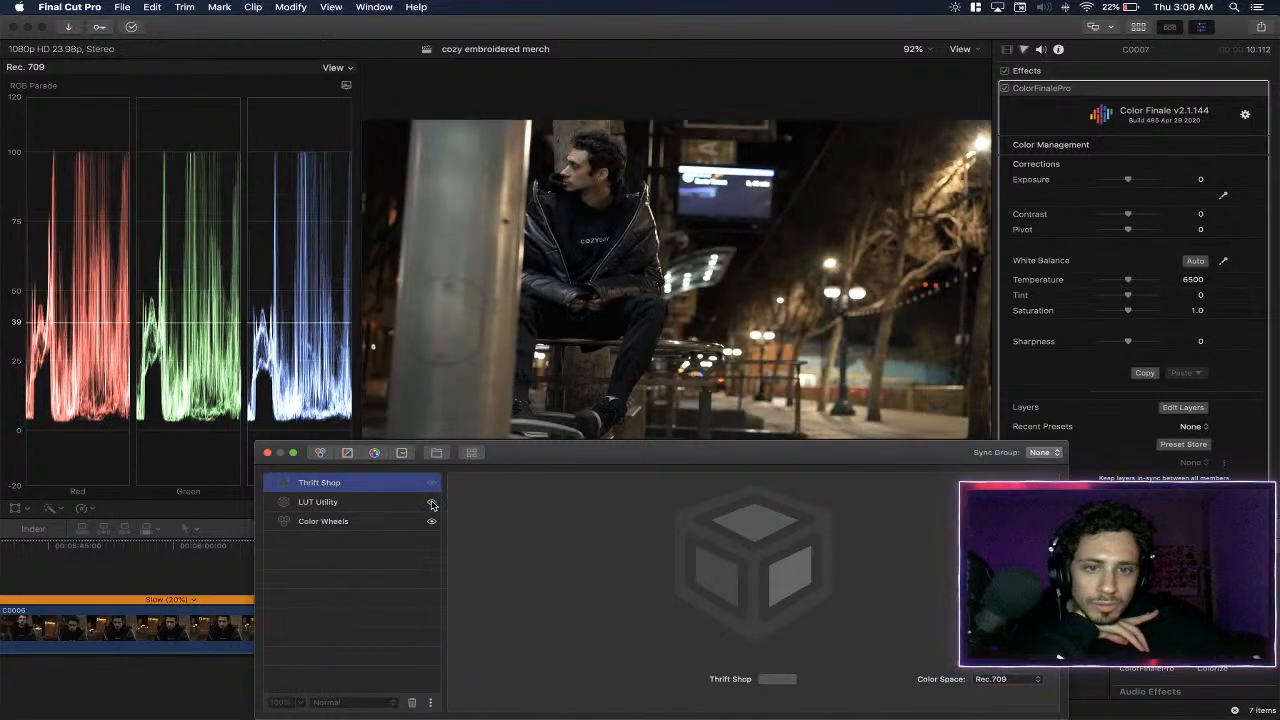
click(432, 503)
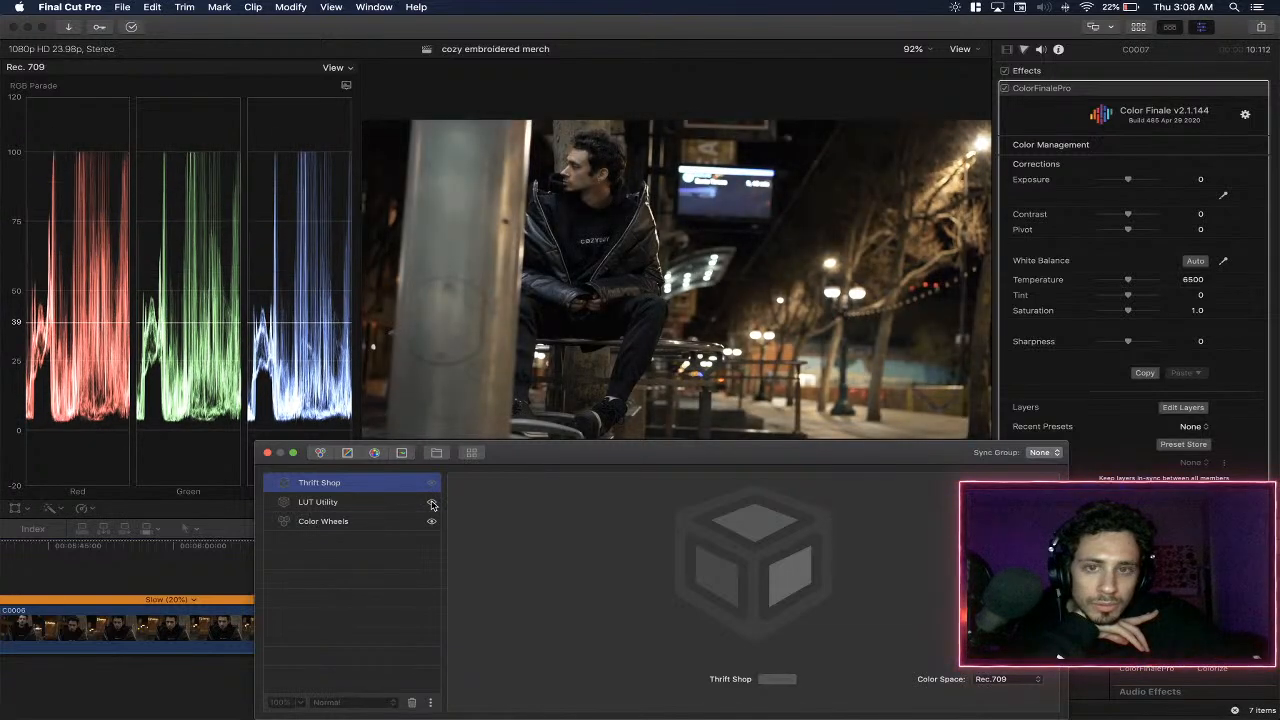
click(432, 484)
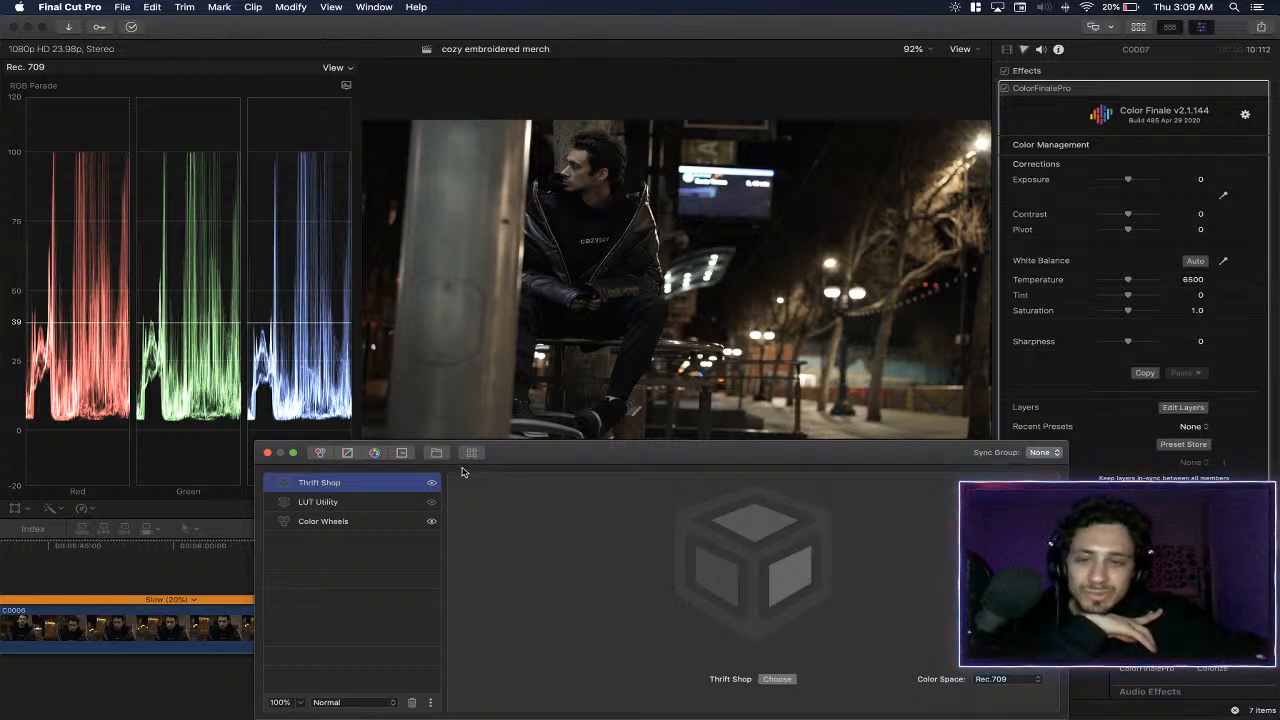
click(431, 484)
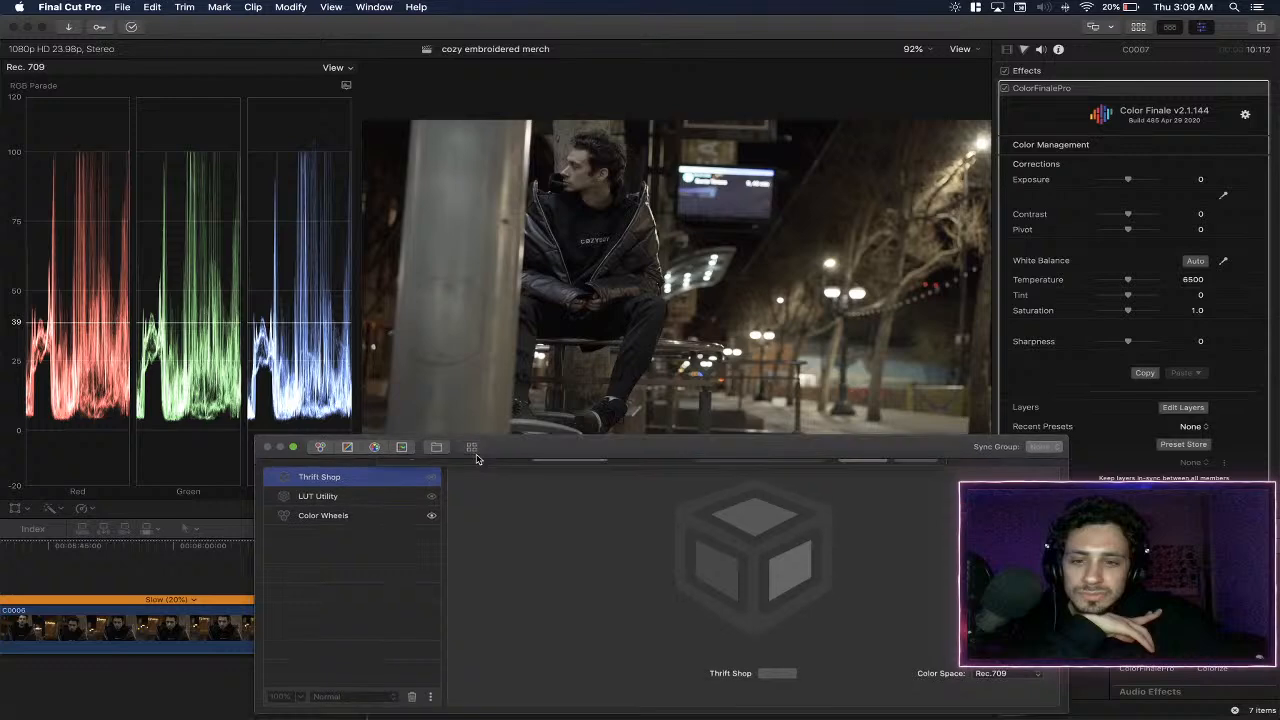
- Insert a Casette LUT layer above Thrift Shop and switch its LUT to Drive - Rec709
click(471, 452)
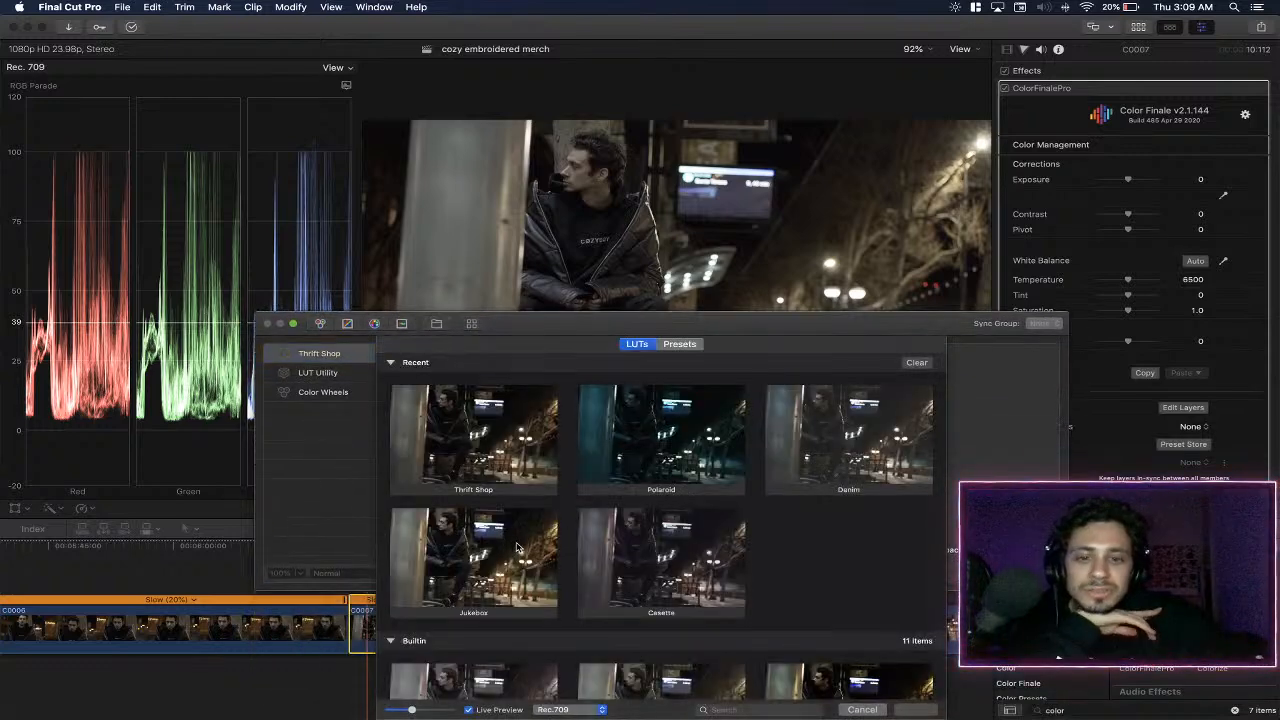
double_click(661, 570)
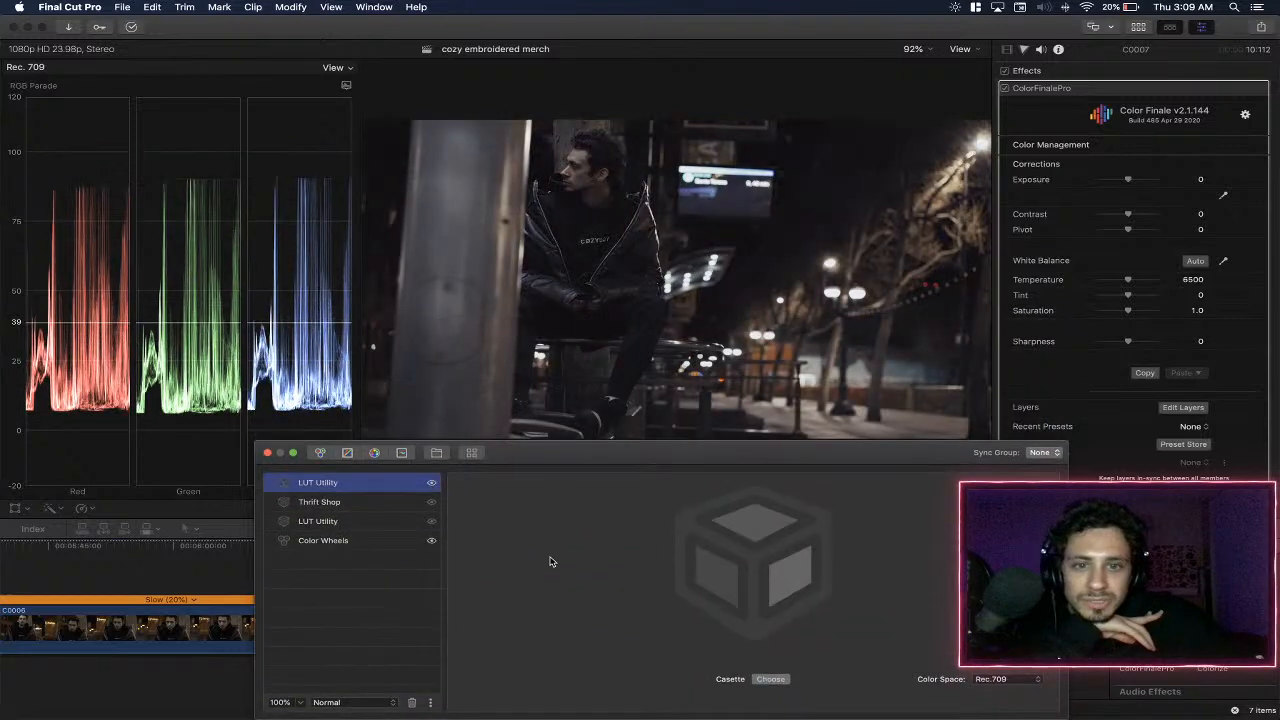
click(771, 679)
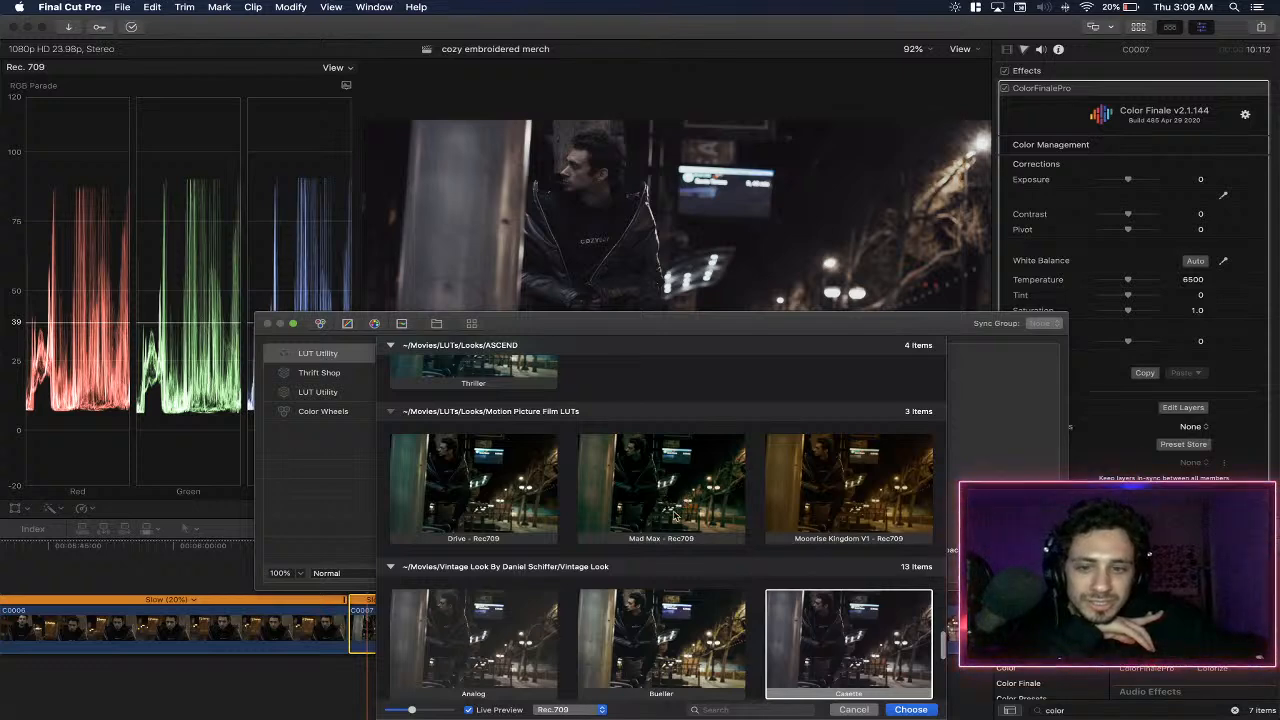
double_click(495, 479)
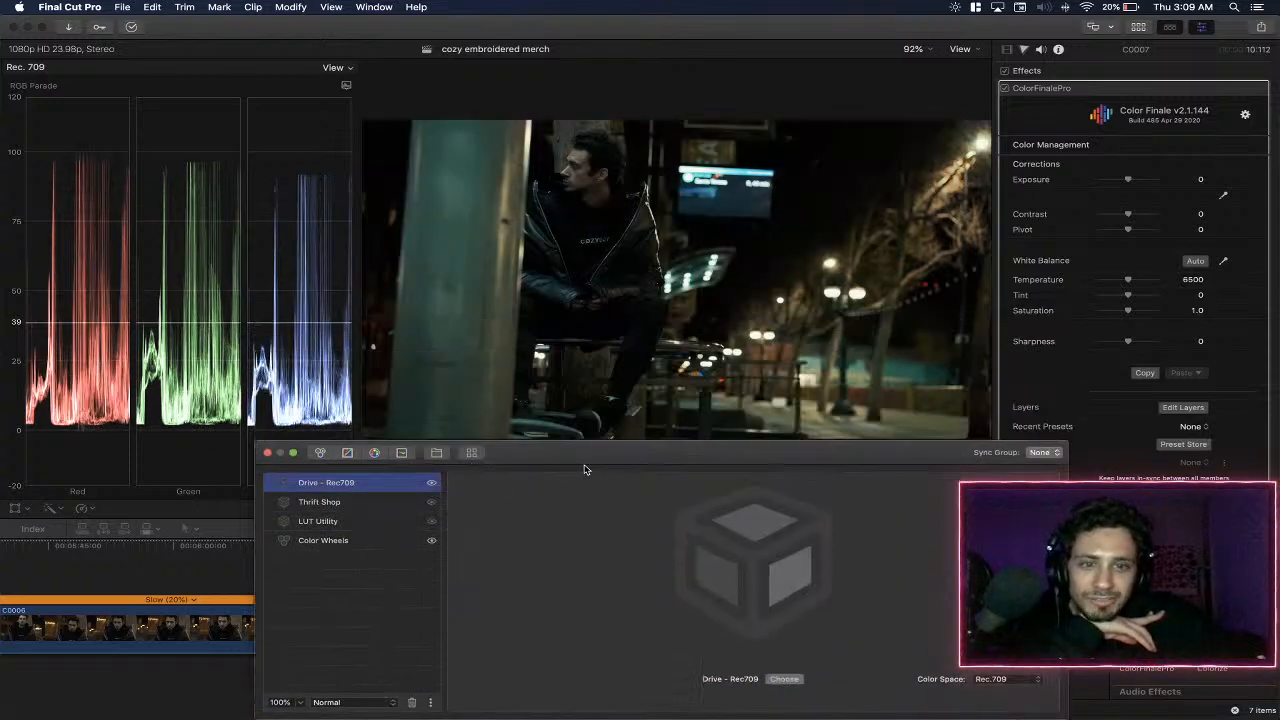
click(370, 502)
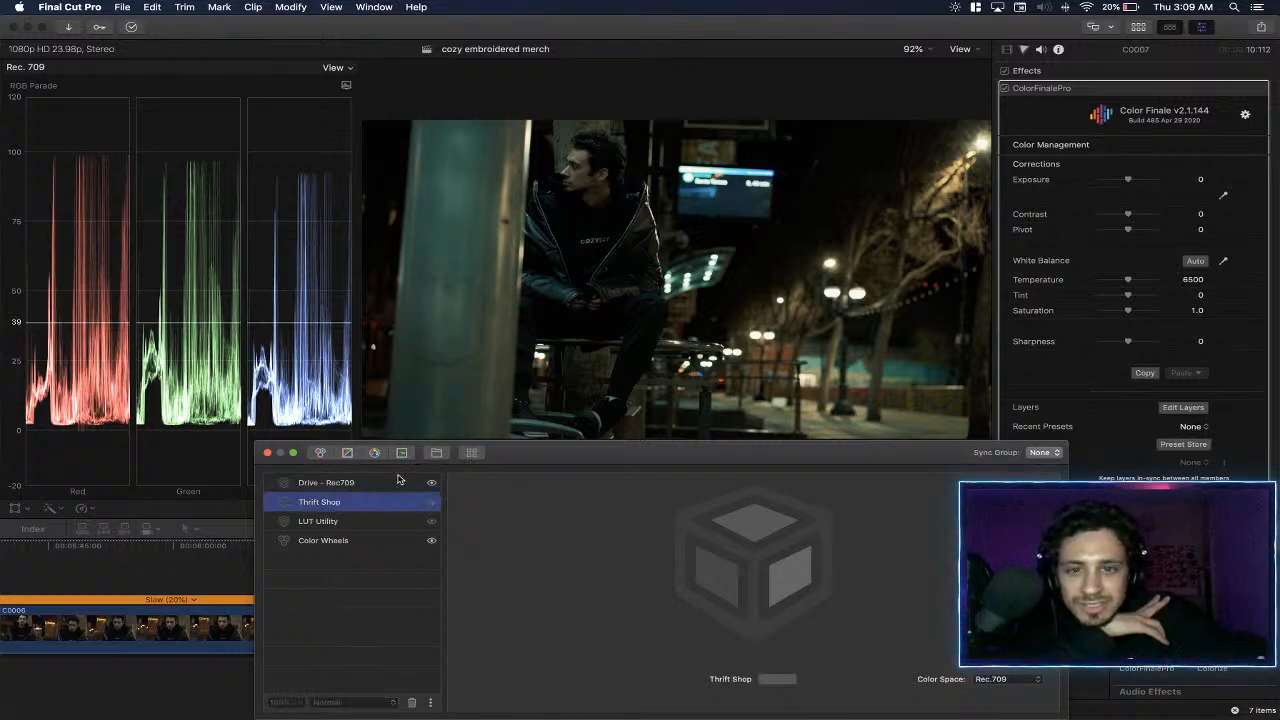
click(403, 481)
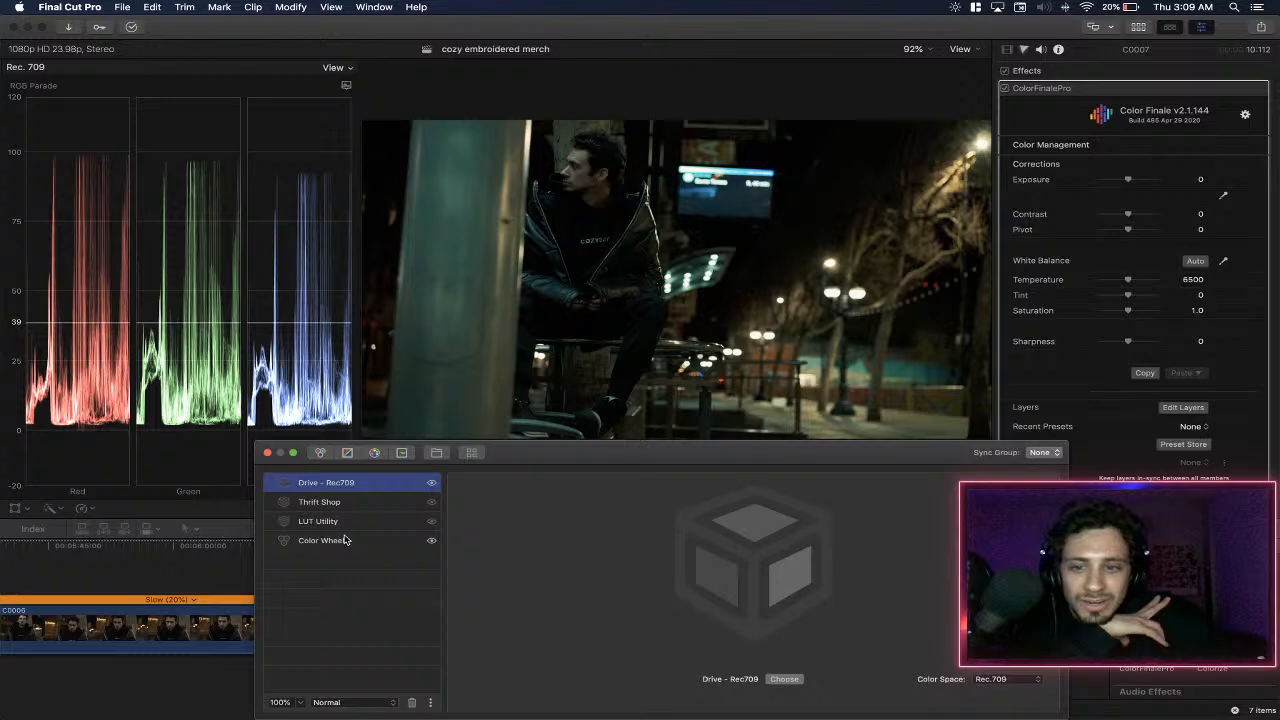
- Add a second Color Wheels layer directly beneath Drive - Rec709 and set its master gain to 0.21 and gamma to 0.02
click(320, 452)
drag(380, 487, 393, 512)
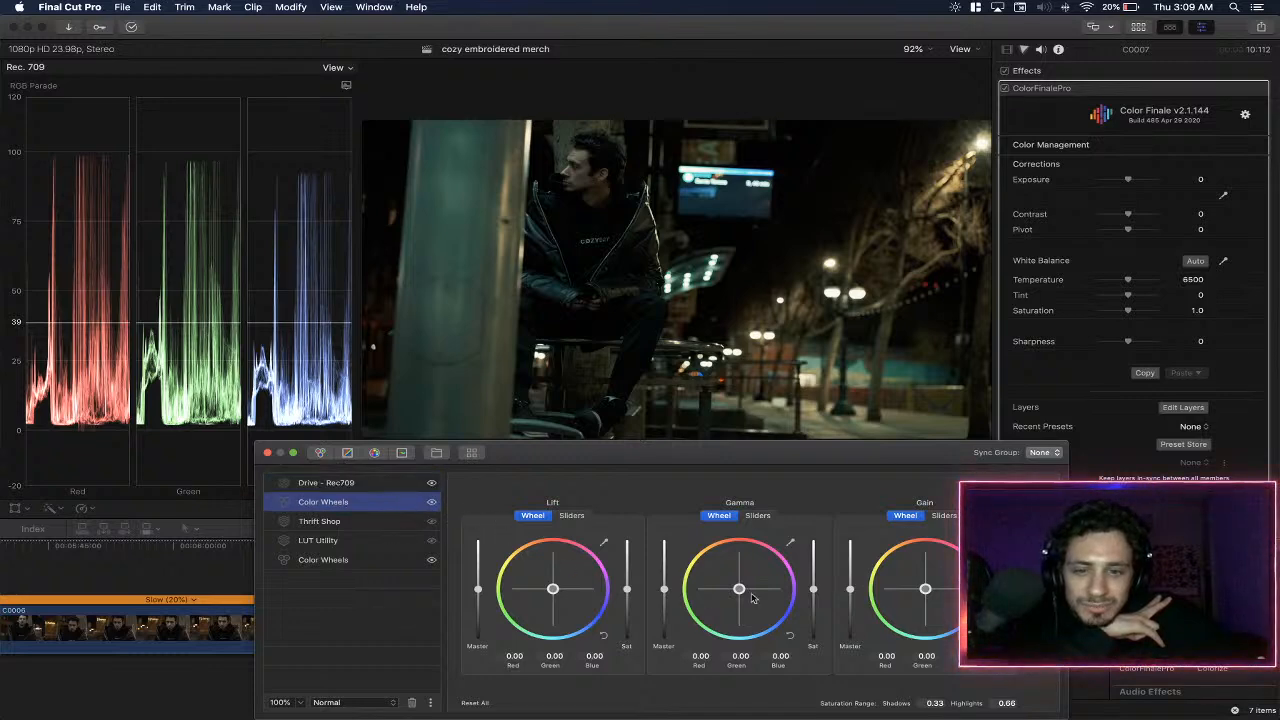
drag(851, 593, 851, 585)
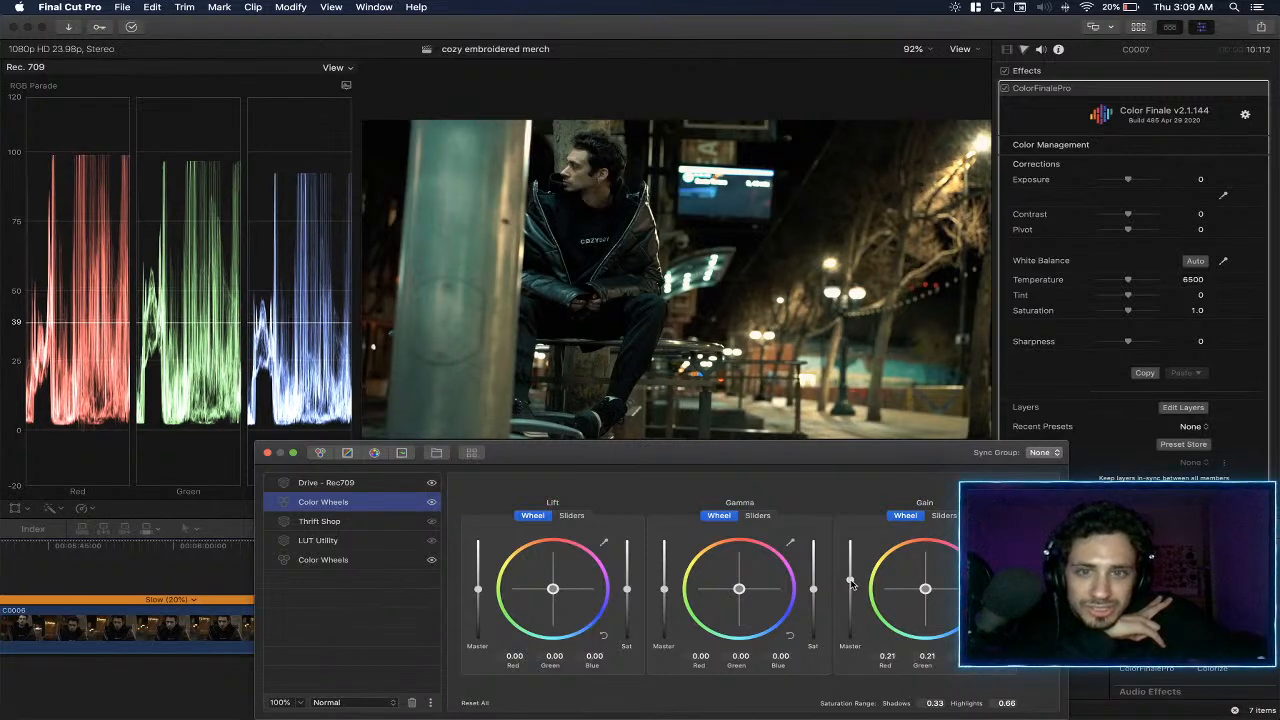
drag(665, 591, 668, 591)
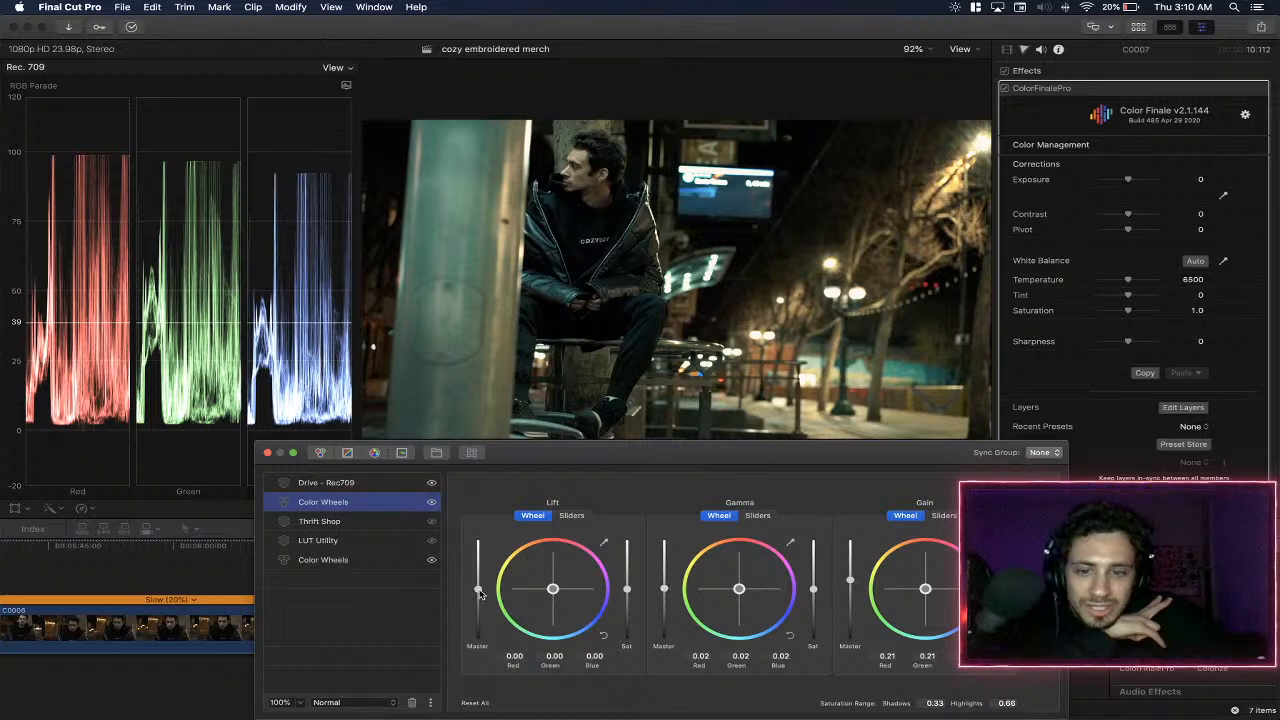
drag(478, 590, 478, 591)
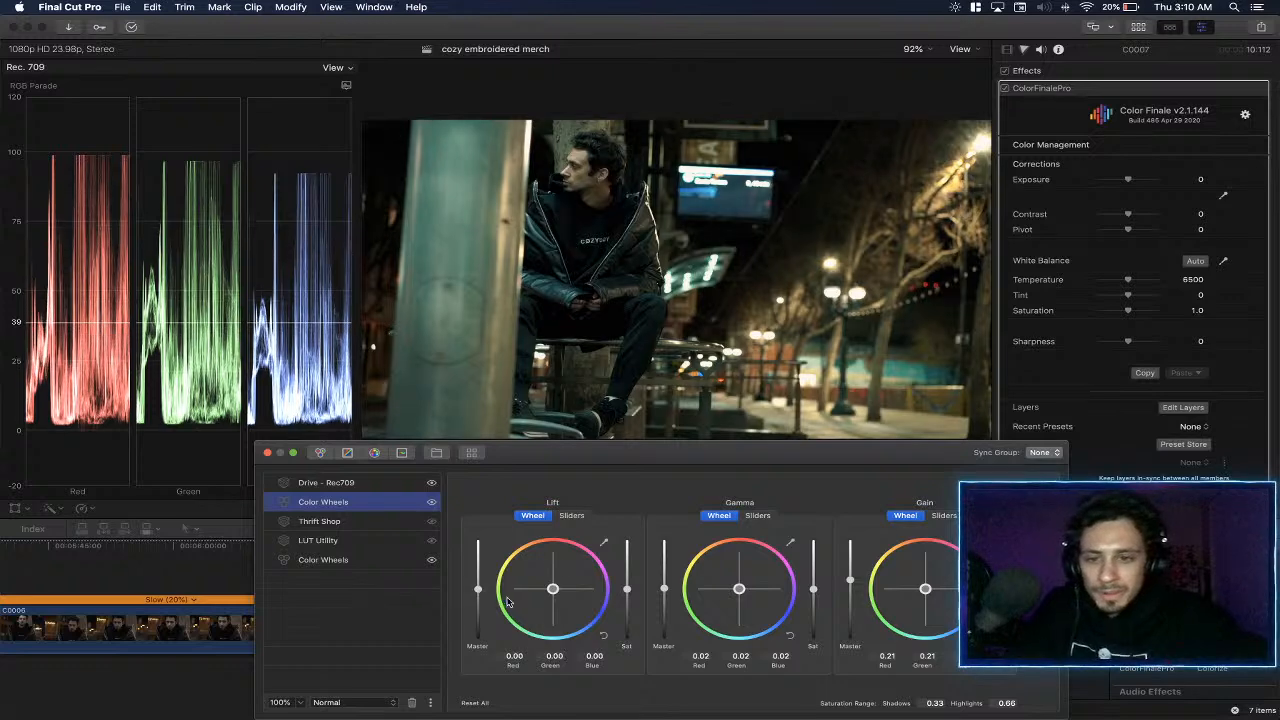
click(431, 484)
click(431, 484)
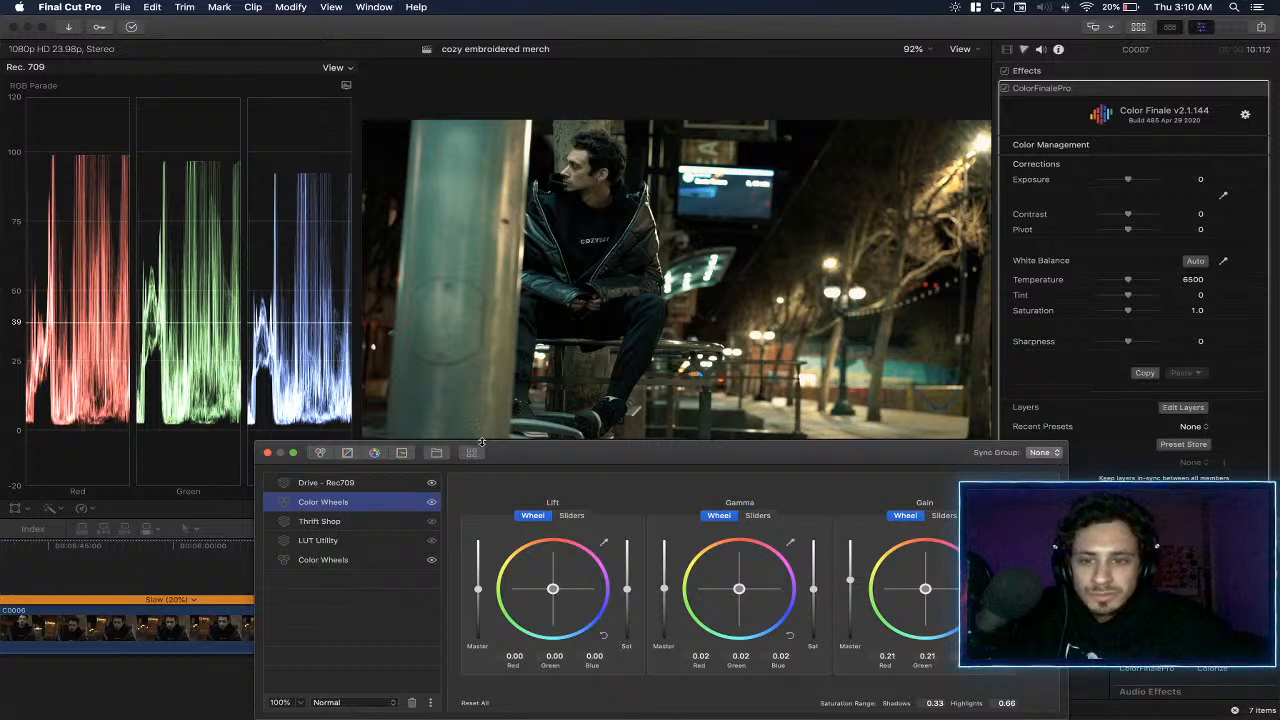
- Move the layer editor clear of the timeline and play back the graded C0007 piece from near its start
drag(458, 450, 690, 533)
click(354, 548)
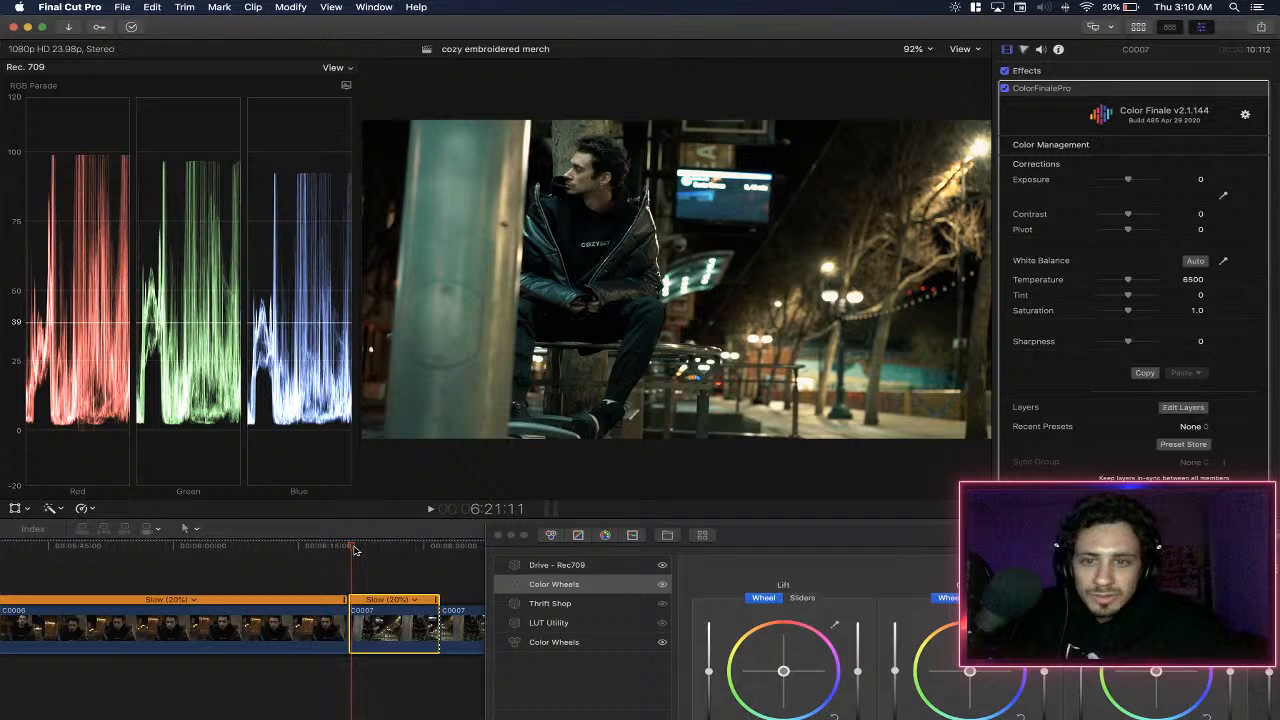
key(space)
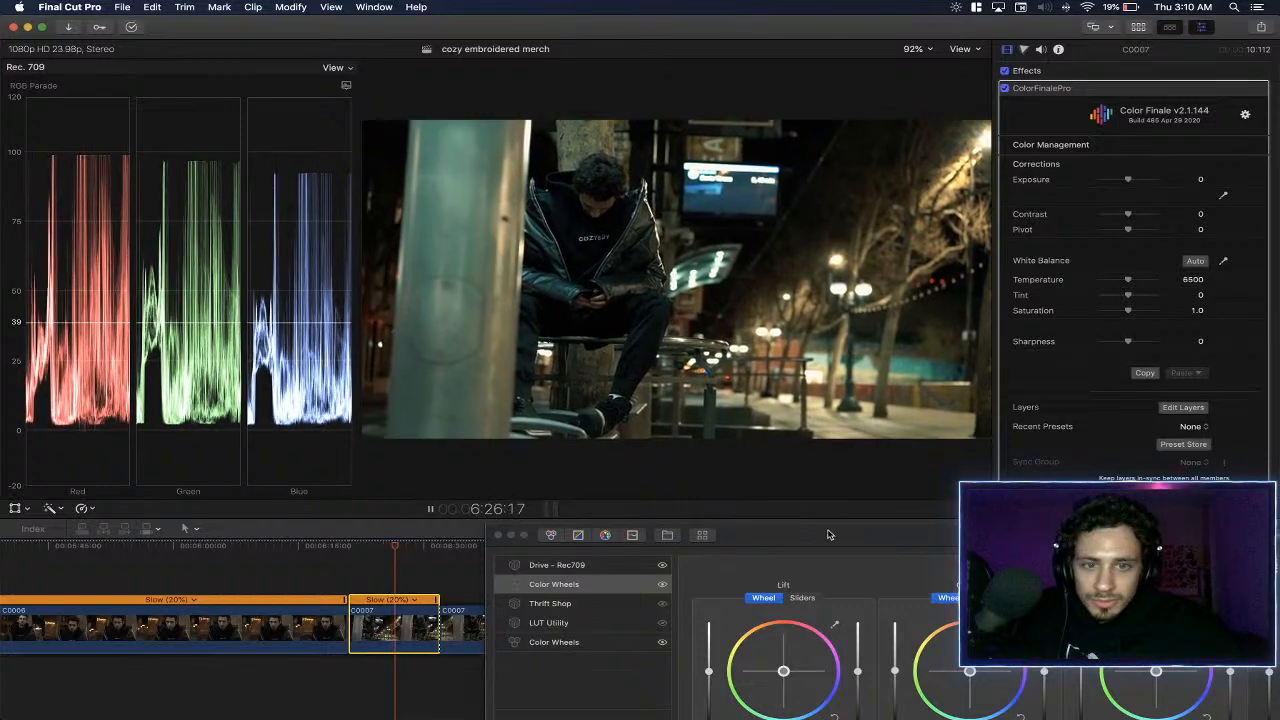
drag(837, 543, 983, 478)
click(366, 546)
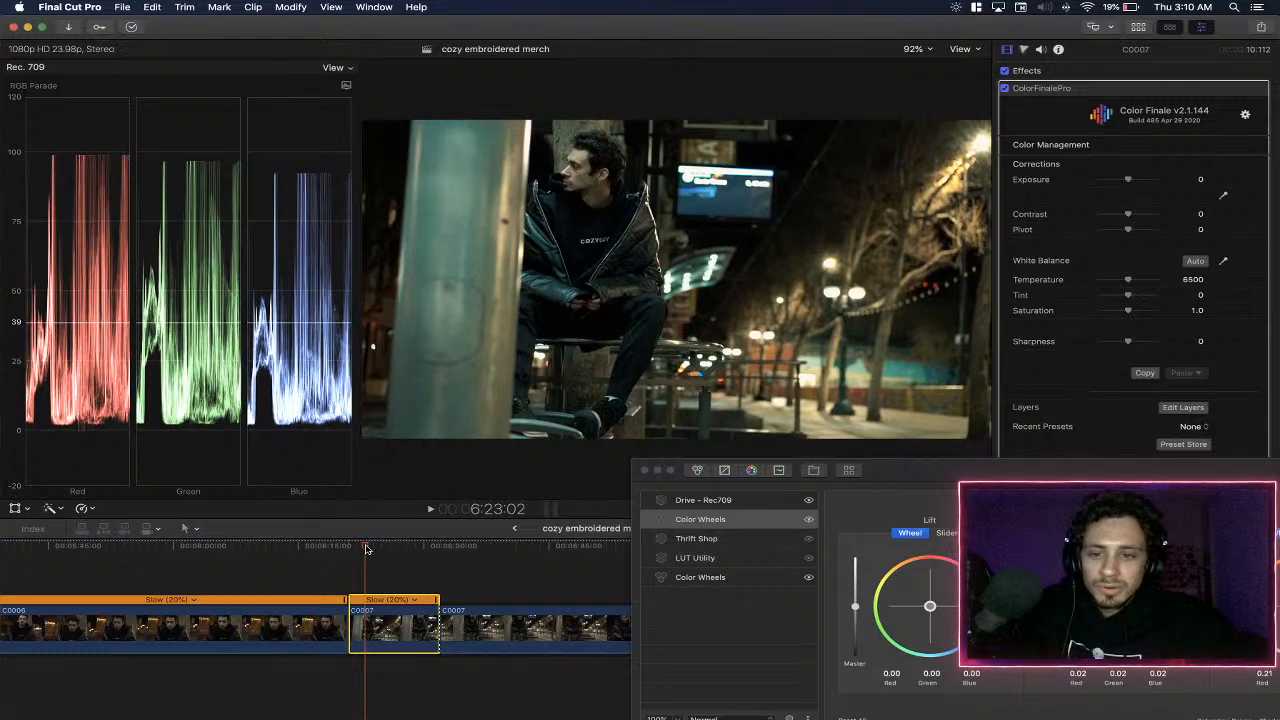
click(358, 546)
drag(946, 485, 609, 442)
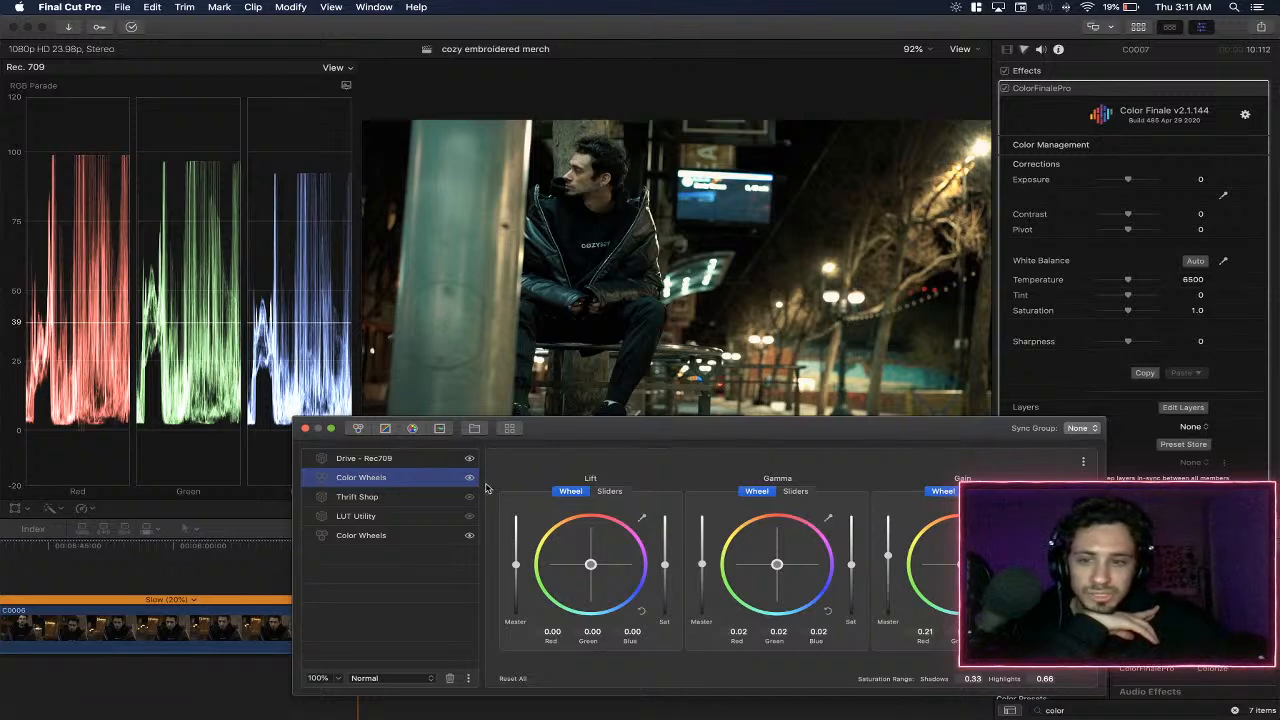
- Insert HSL Curves and Six Vectors layers above Drive - Rec709, and set the cyan vector's hue to -0.17 and saturation to 0.364
click(427, 460)
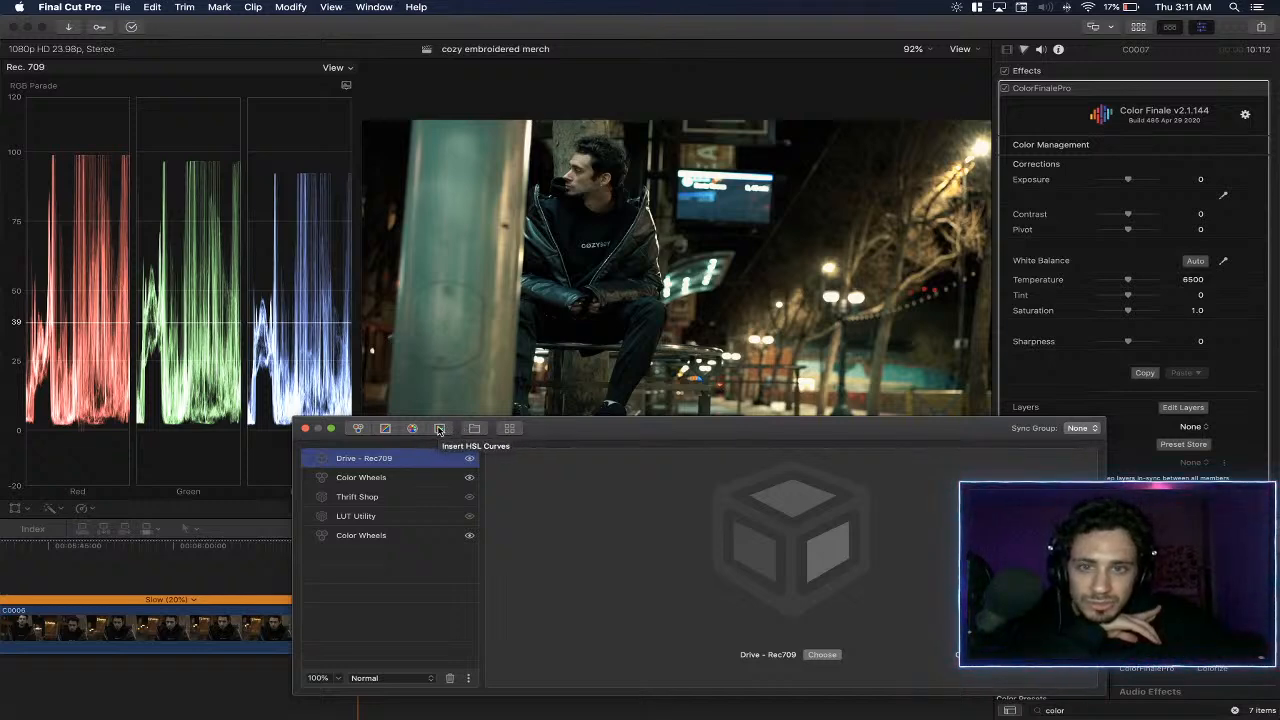
click(439, 429)
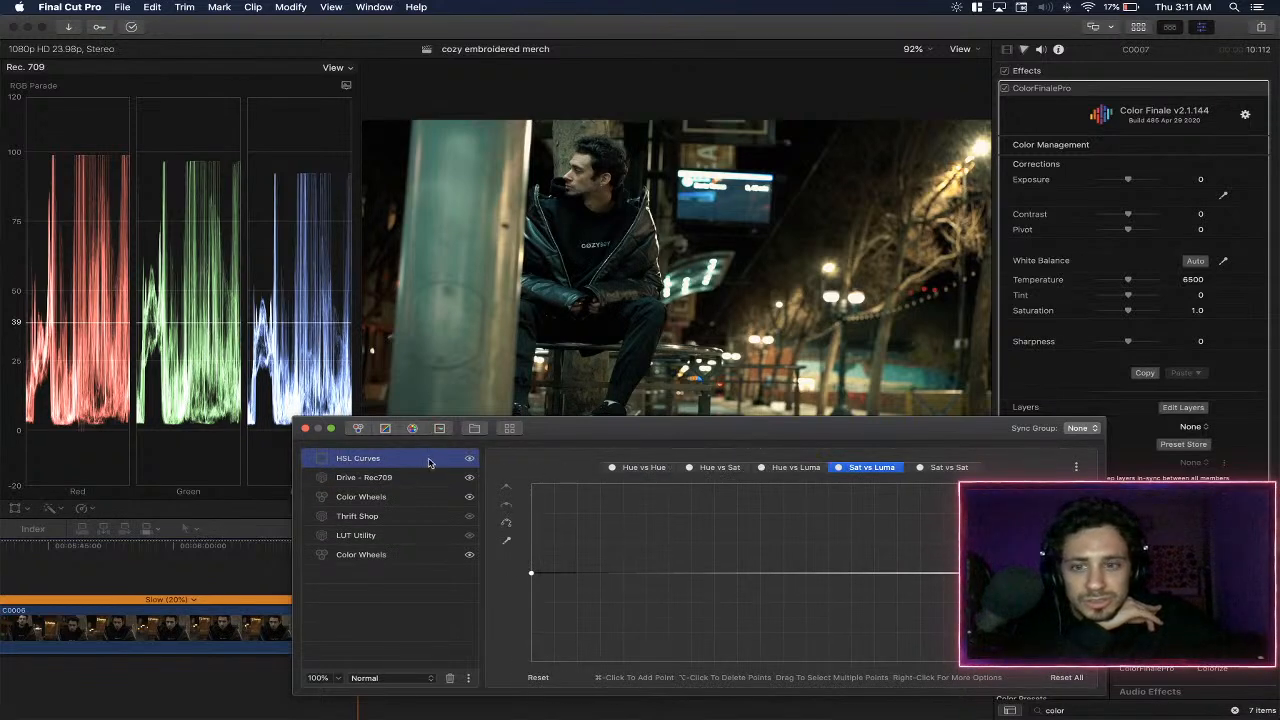
click(414, 430)
click(816, 540)
mouse_move(787, 592)
mouse_down()
mouse_move(826, 590)
mouse_move(777, 567)
mouse_move(807, 568)
mouse_move(778, 572)
mouse_up()
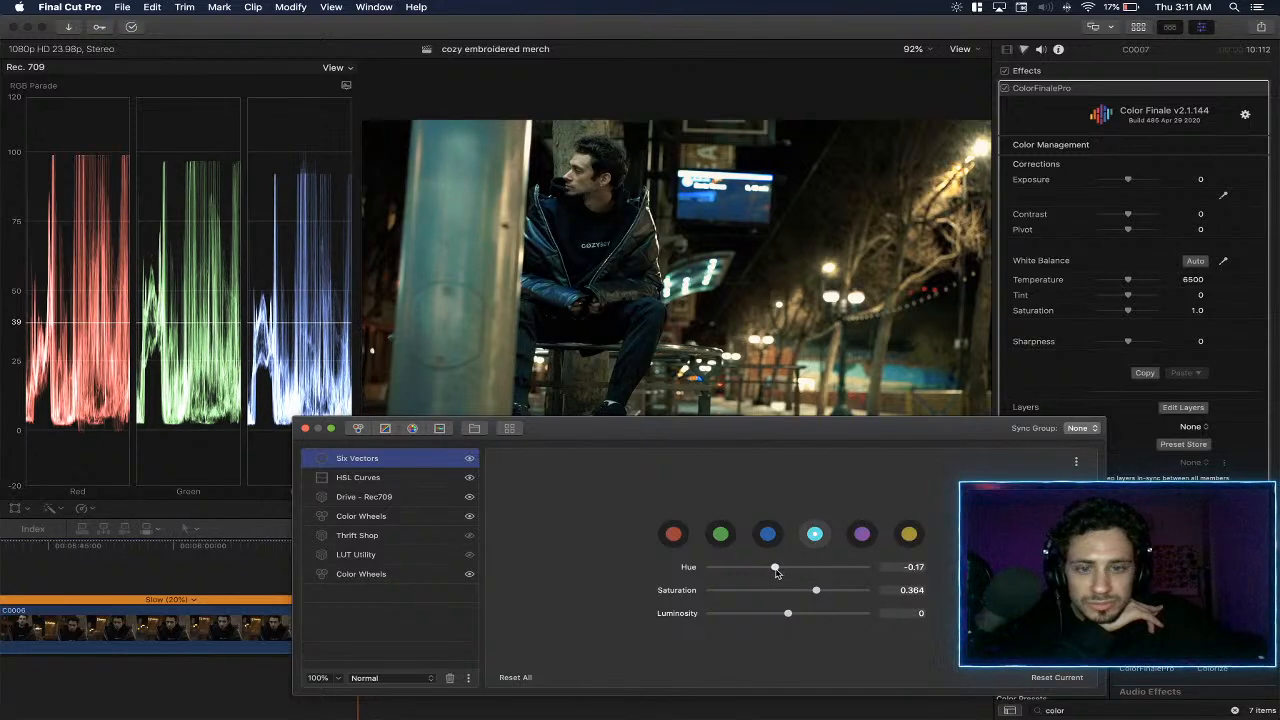
- Try a hue shift on the blue vector and reset it to 0
click(769, 537)
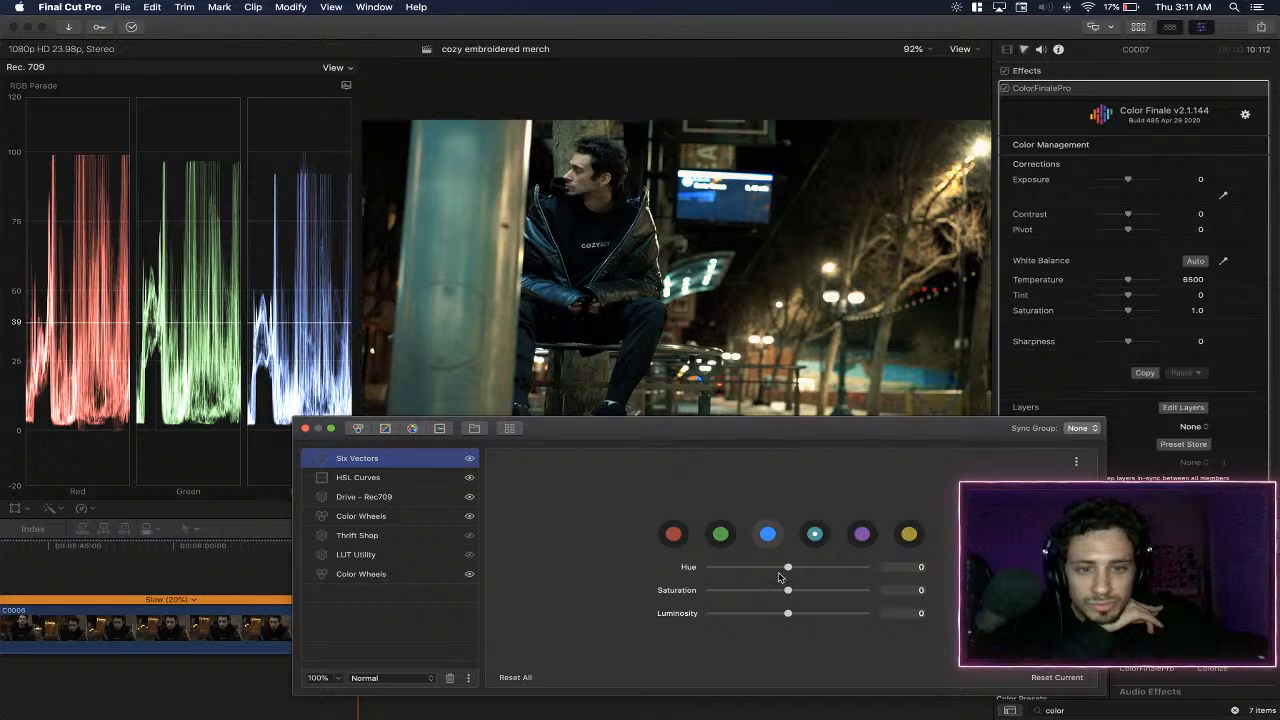
mouse_move(789, 569)
mouse_down()
mouse_move(775, 569)
mouse_move(823, 568)
mouse_move(803, 578)
mouse_up()
double_click(689, 569)
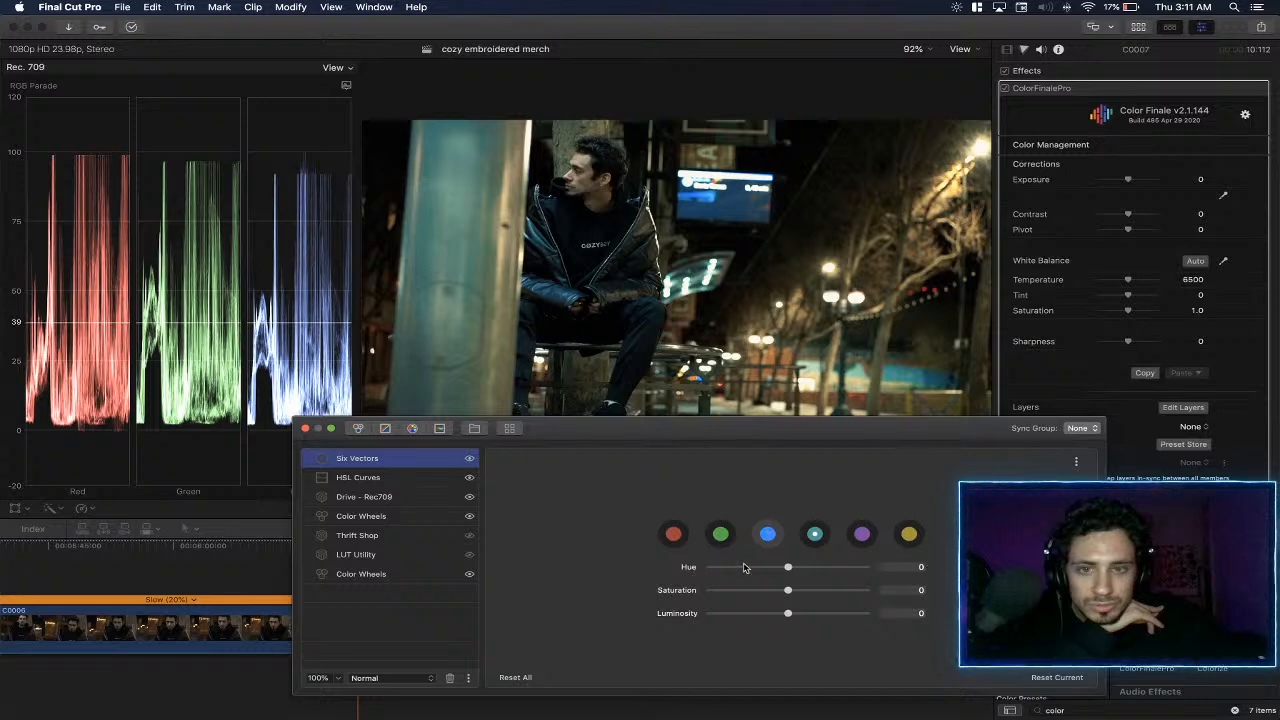
- Hide the Six Vectors layer and, in HSL Curves, sample the teal pillar and raise its Hue vs Hue point slightly
click(396, 480)
click(460, 461)
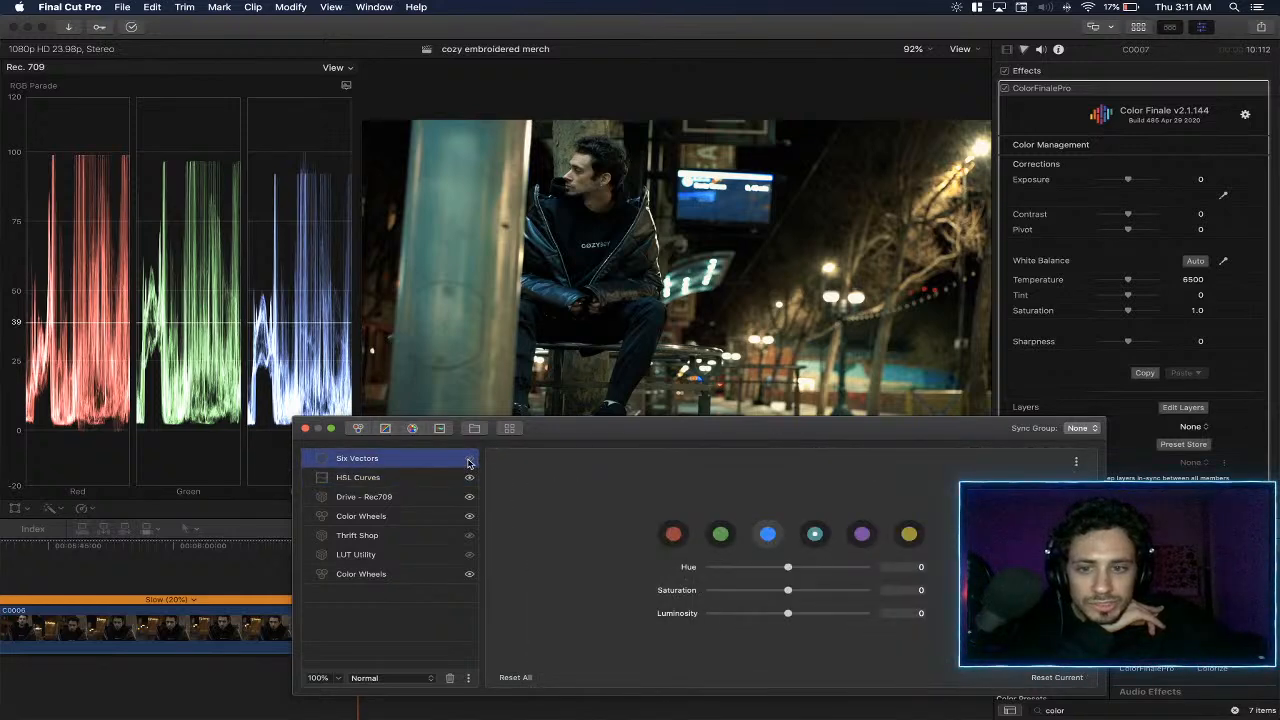
click(434, 478)
click(636, 467)
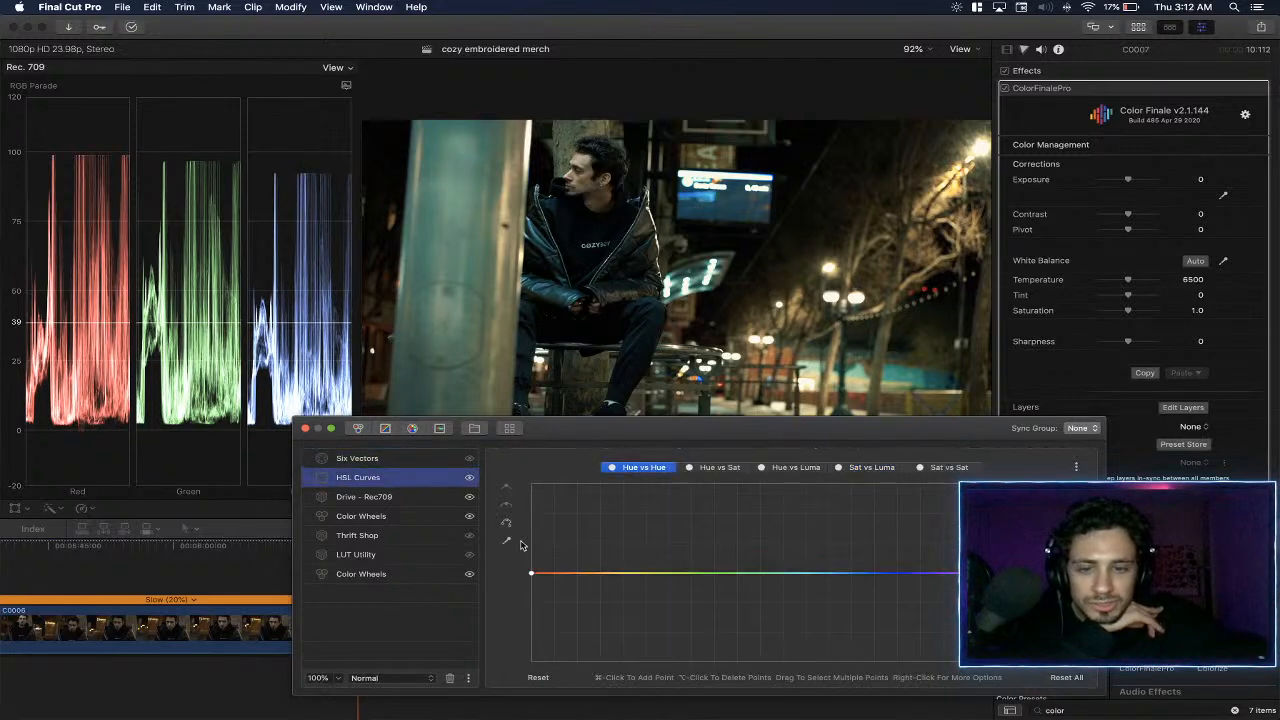
click(505, 543)
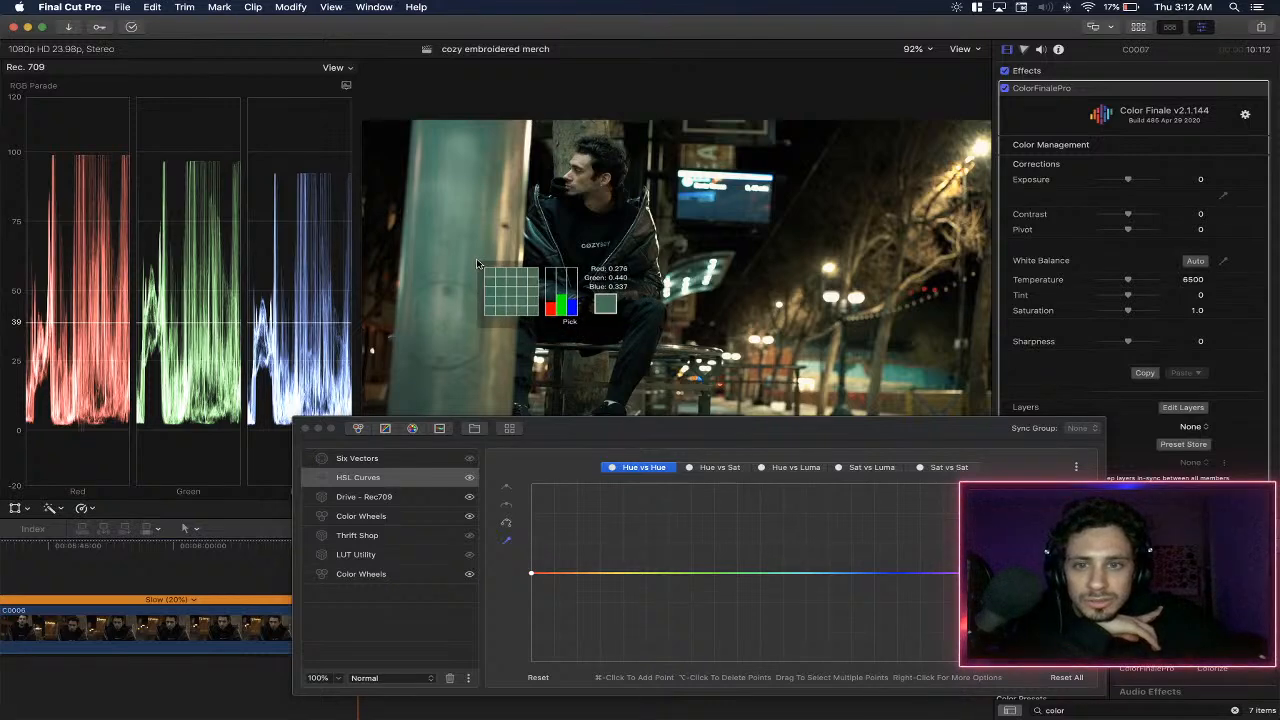
click(477, 264)
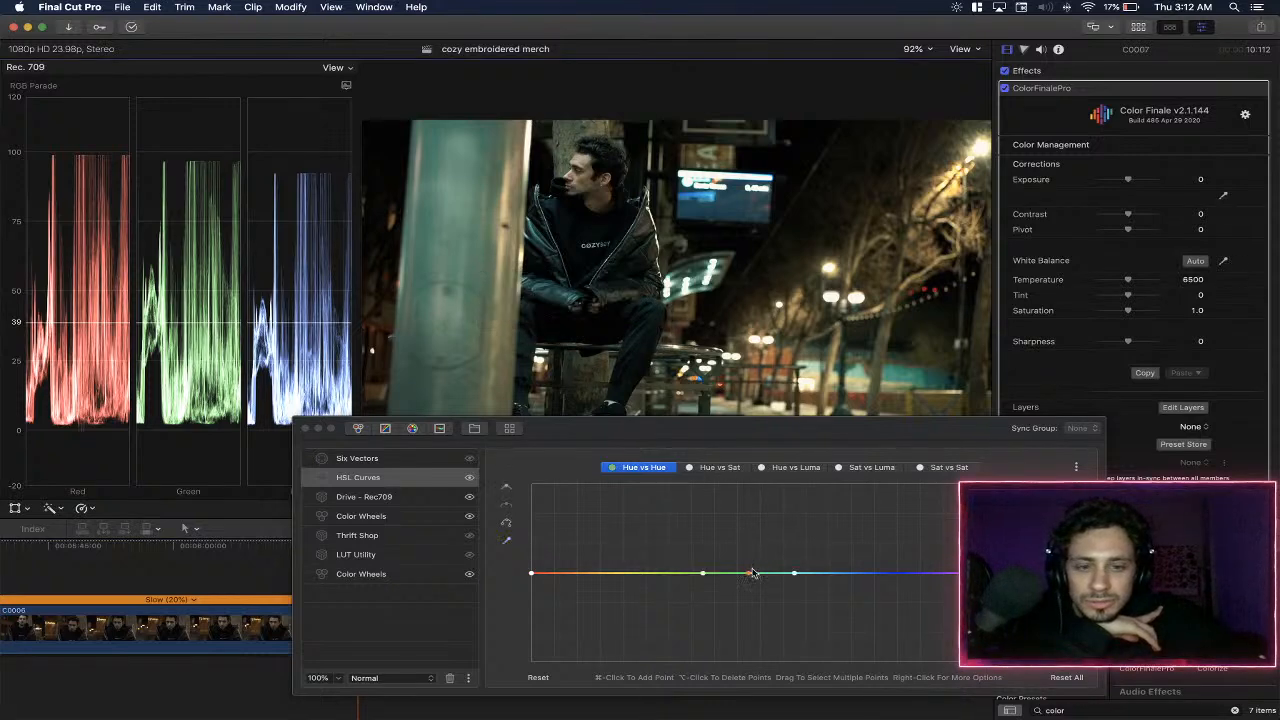
mouse_move(749, 578)
mouse_down()
mouse_move(749, 591)
mouse_move(745, 563)
mouse_up()
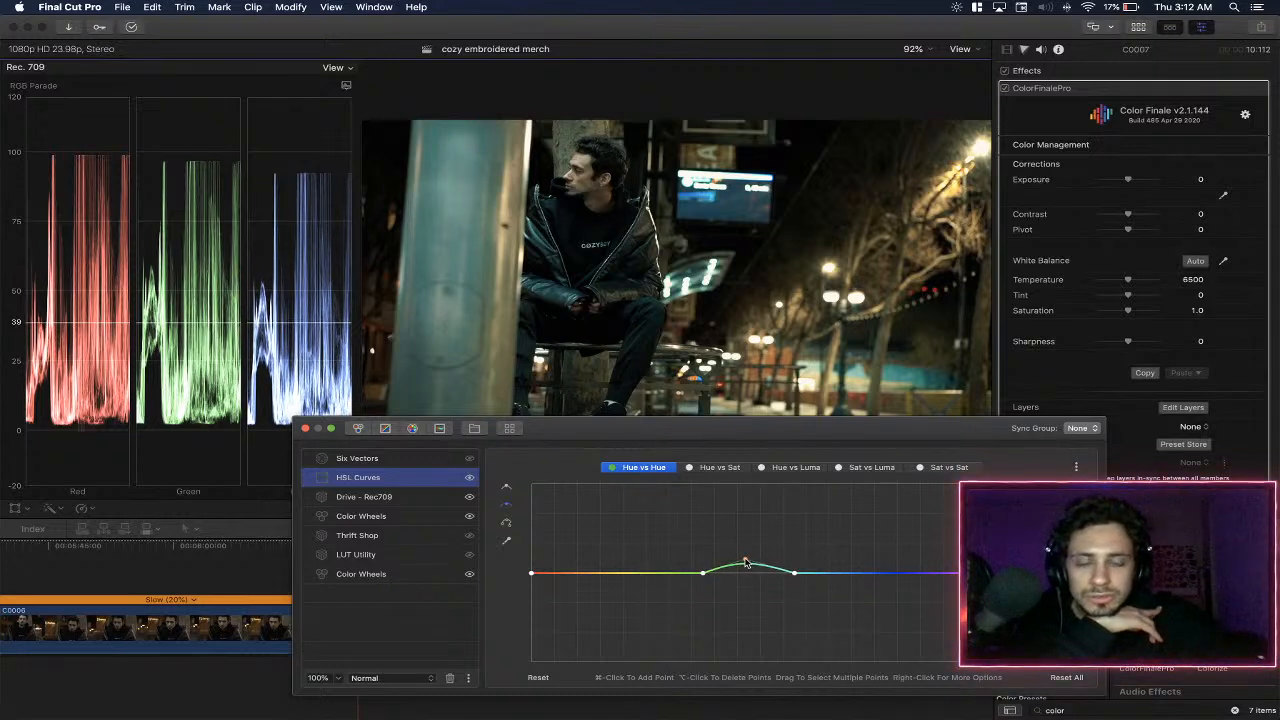
- Try a slight Hue vs Hue shift on the man's sampled skin tone and delete the curve points added for it
click(505, 541)
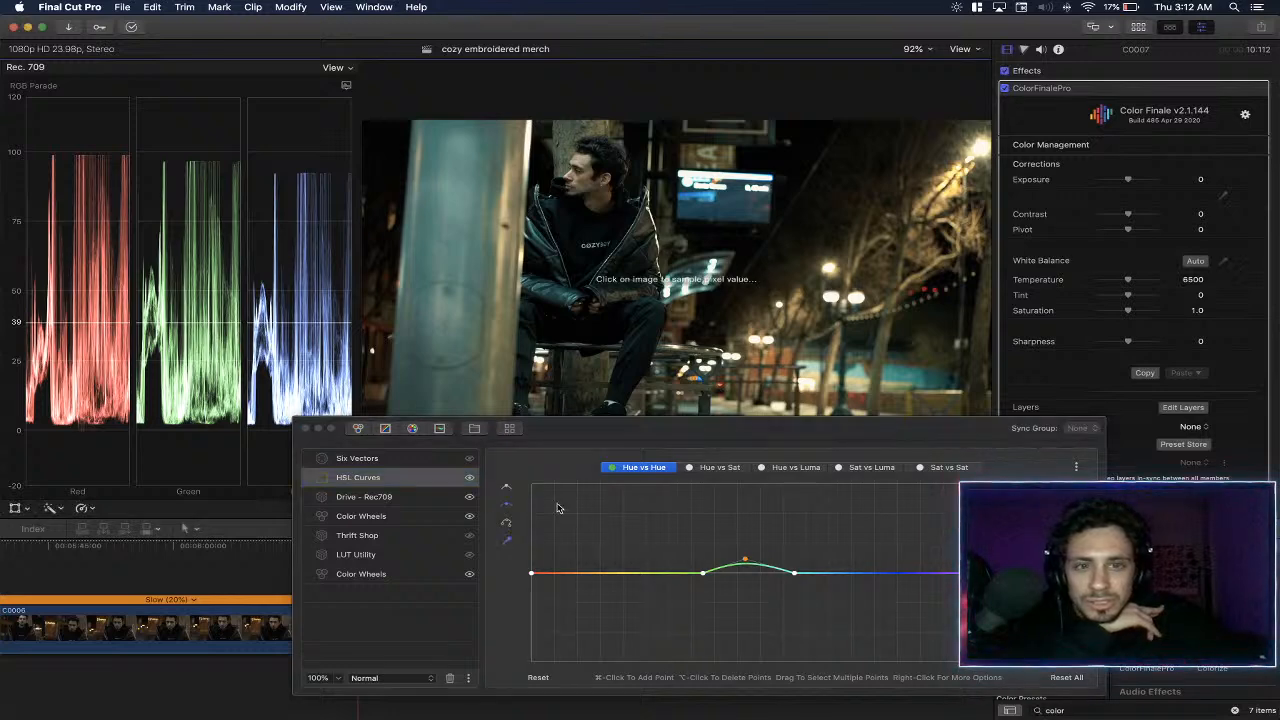
click(581, 180)
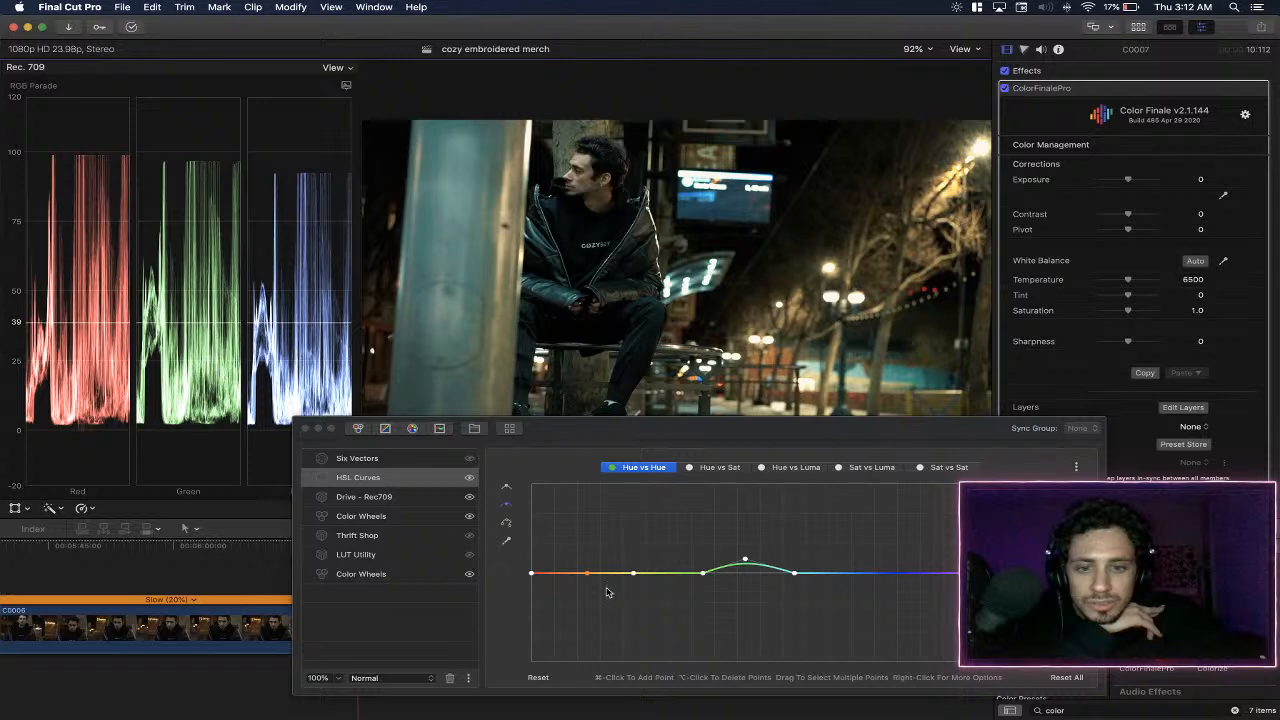
drag(588, 577, 588, 572)
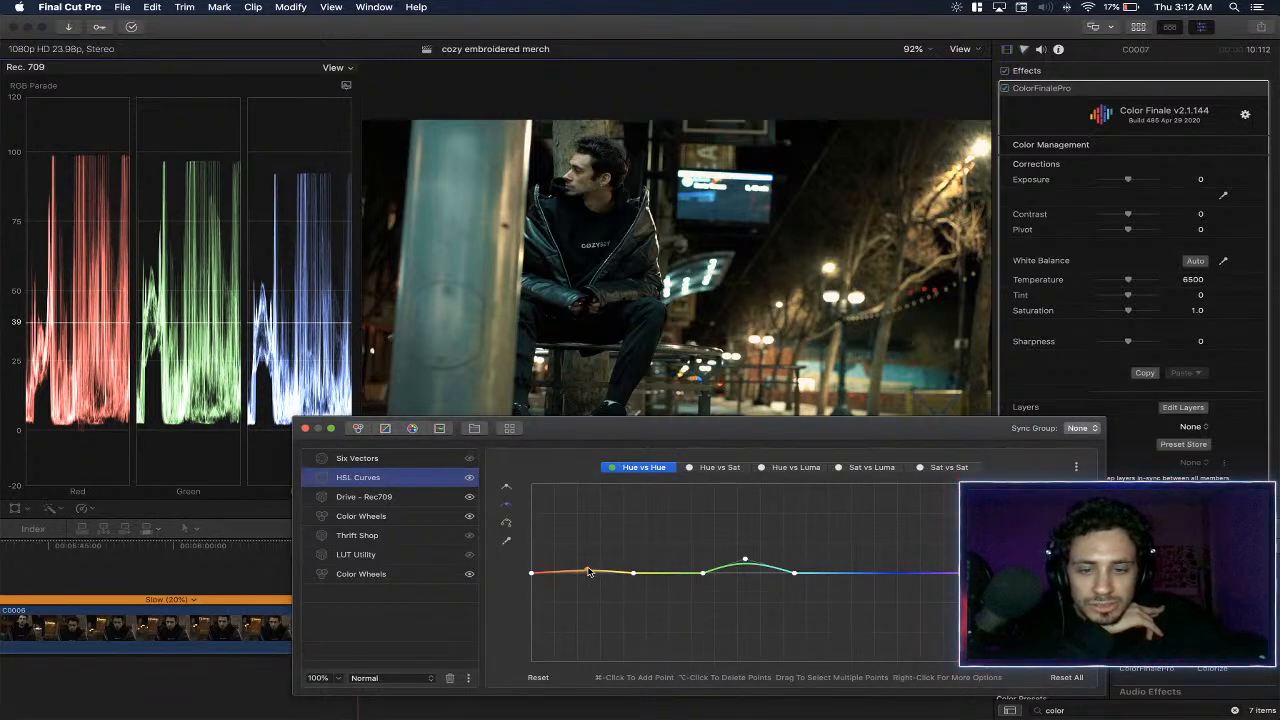
right_click(588, 572)
click(640, 606)
right_click(633, 577)
click(640, 608)
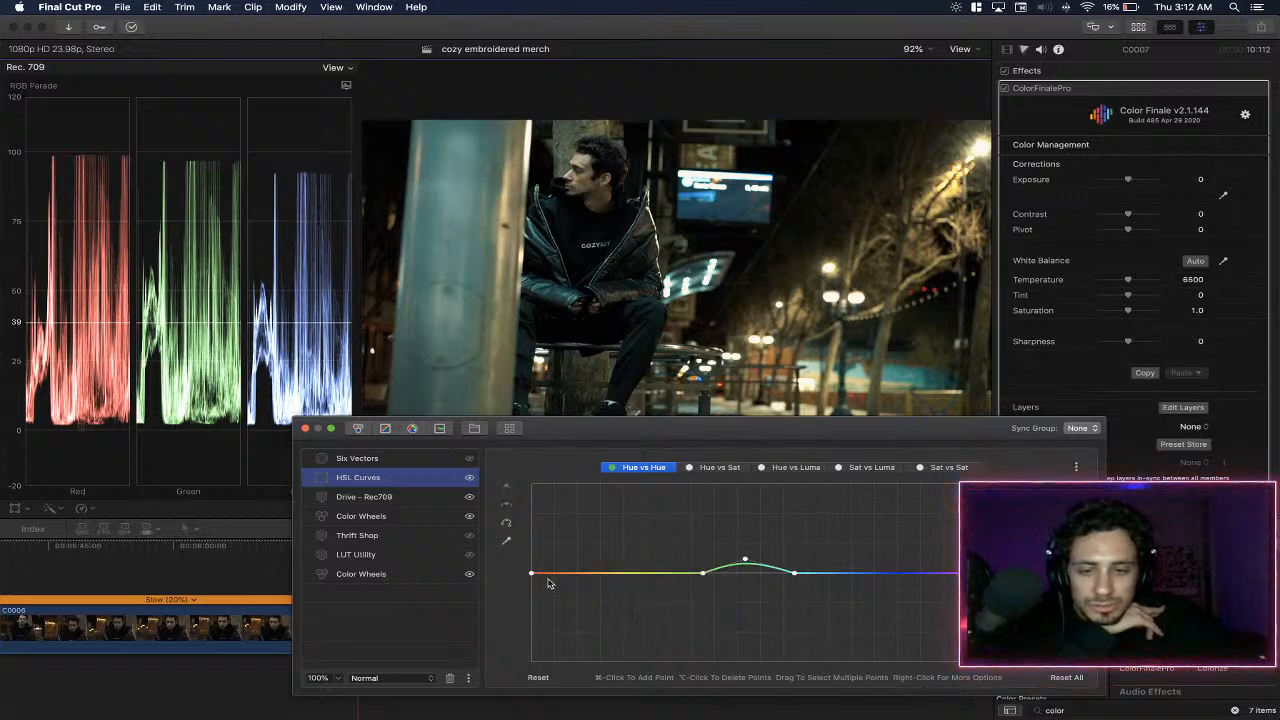
- Sample the pillar's teal edge for the Hue vs Sat curve and raise its point to boost that colour's saturation
click(720, 467)
click(506, 540)
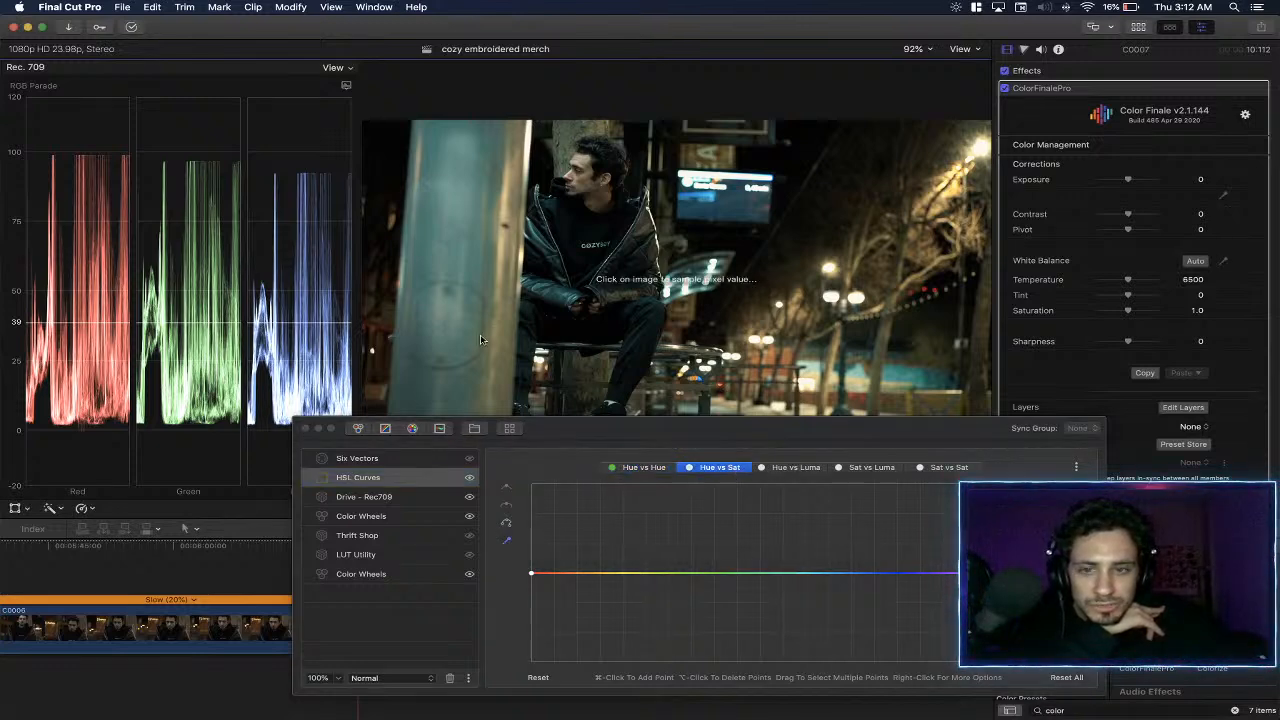
click(531, 318)
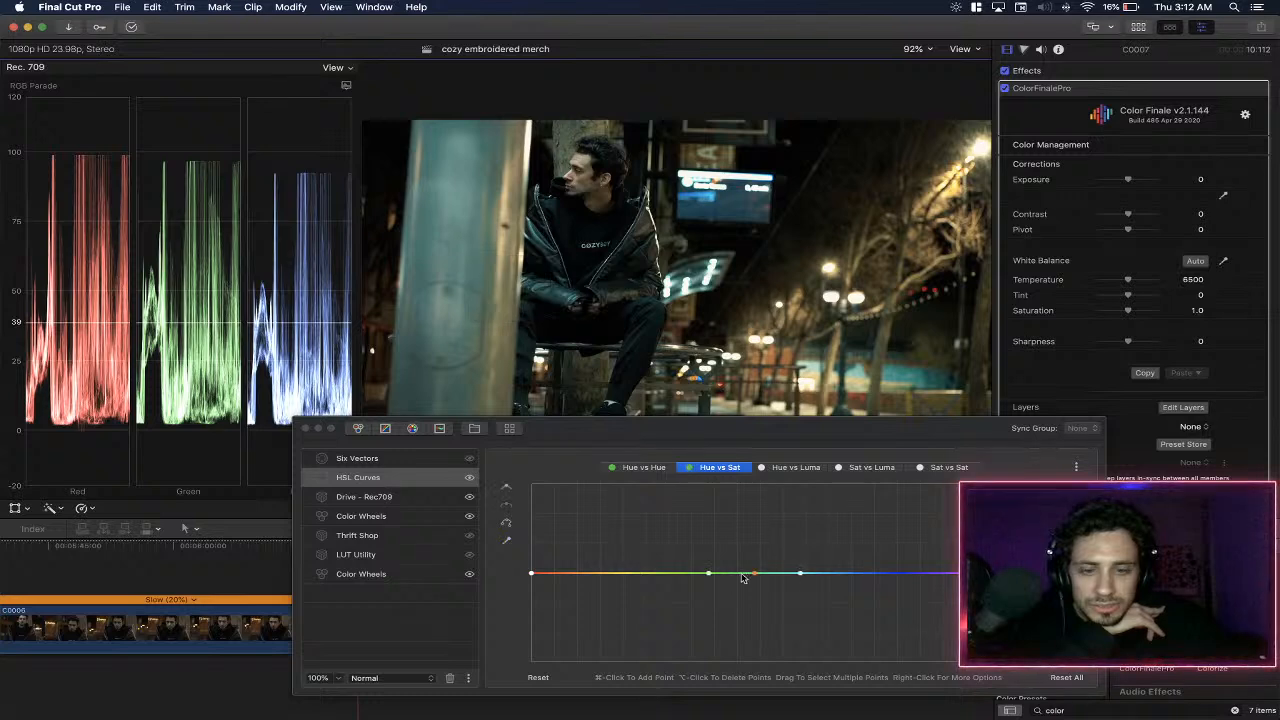
drag(754, 573, 757, 552)
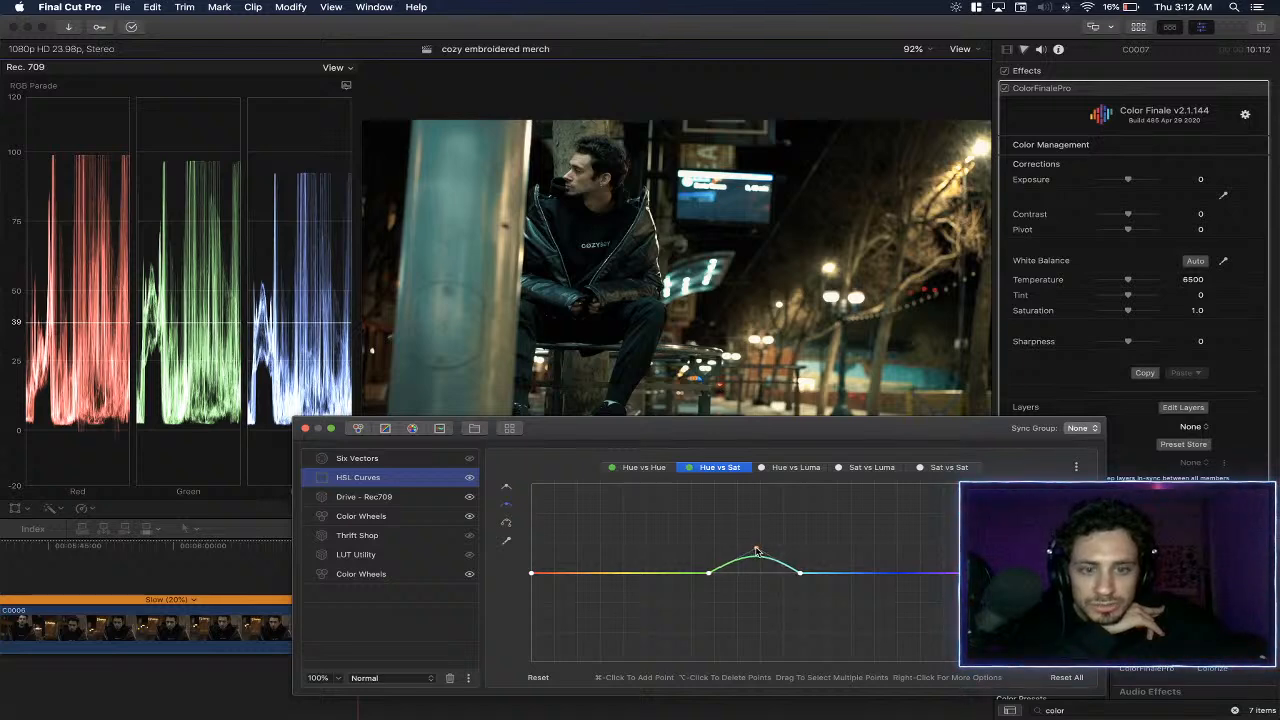
- Try darkening a sampled teal tone on the Hue vs Luma curve and reset that curve
click(790, 467)
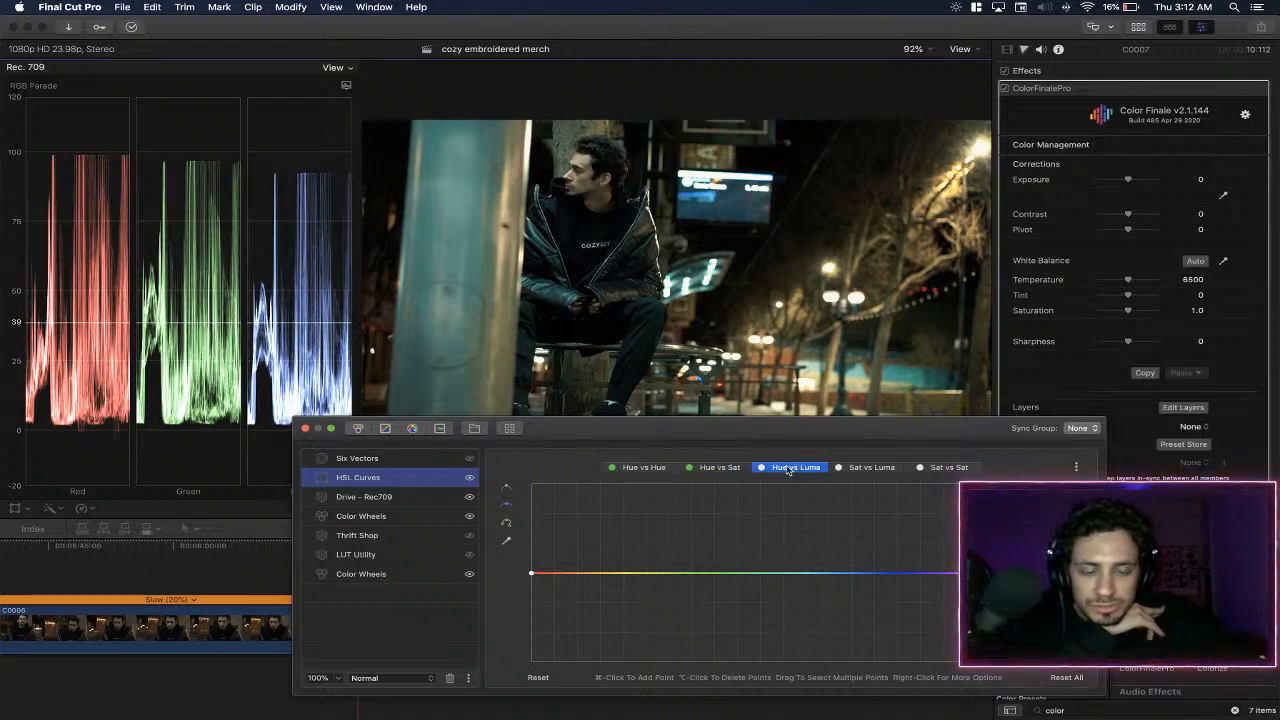
click(506, 541)
click(550, 300)
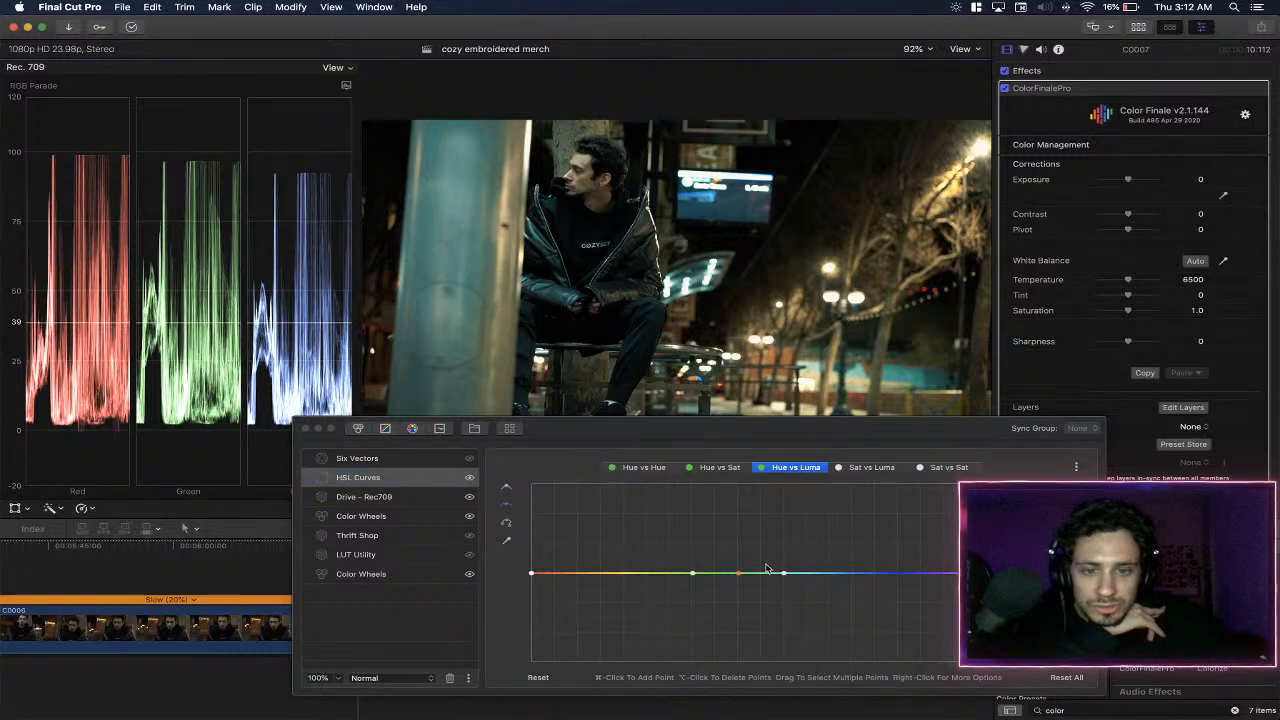
drag(740, 577, 764, 586)
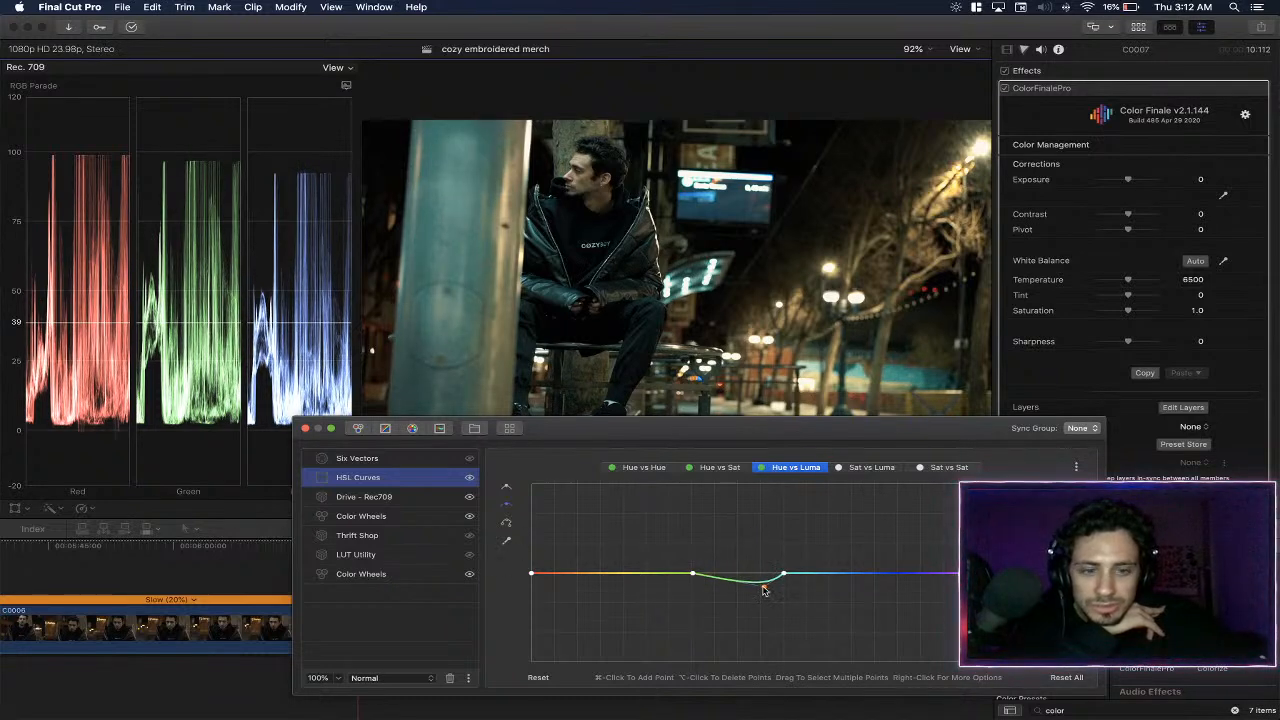
click(539, 678)
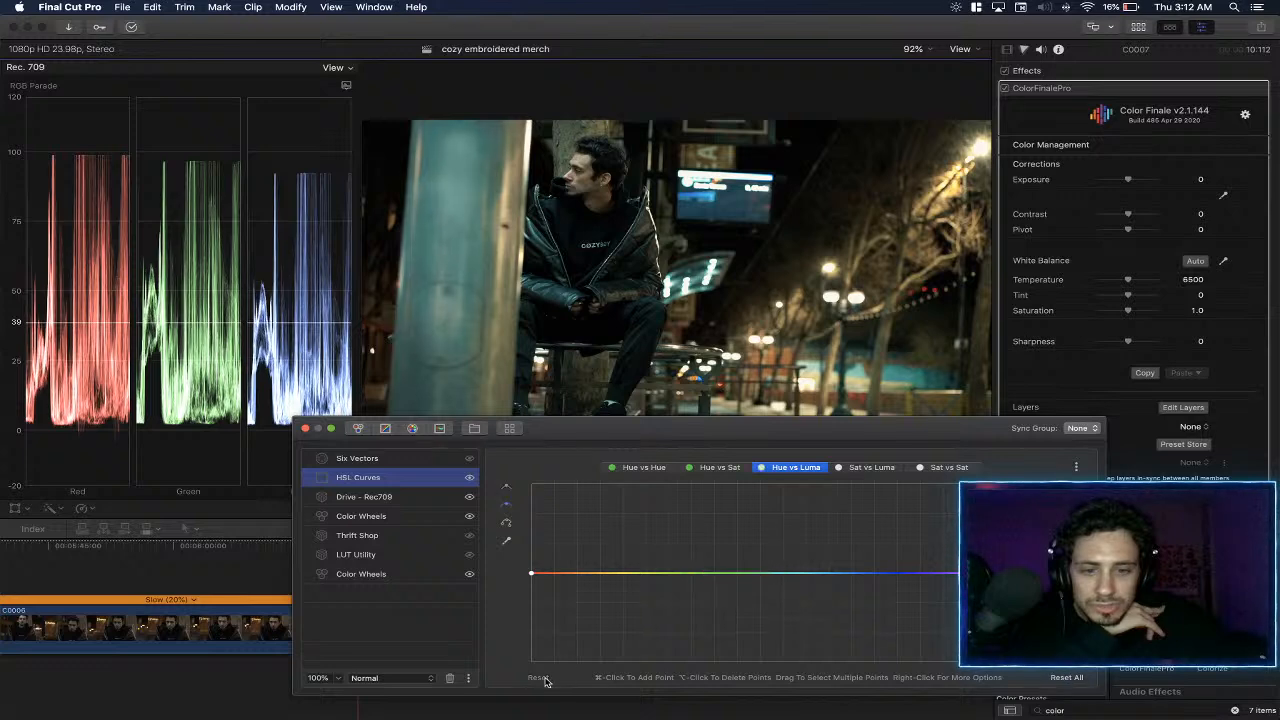
- Raise the zero-saturation end of the Sat vs Luma curve to the maximum, with nearby points bringing it quickly back to the neutral line
click(940, 467)
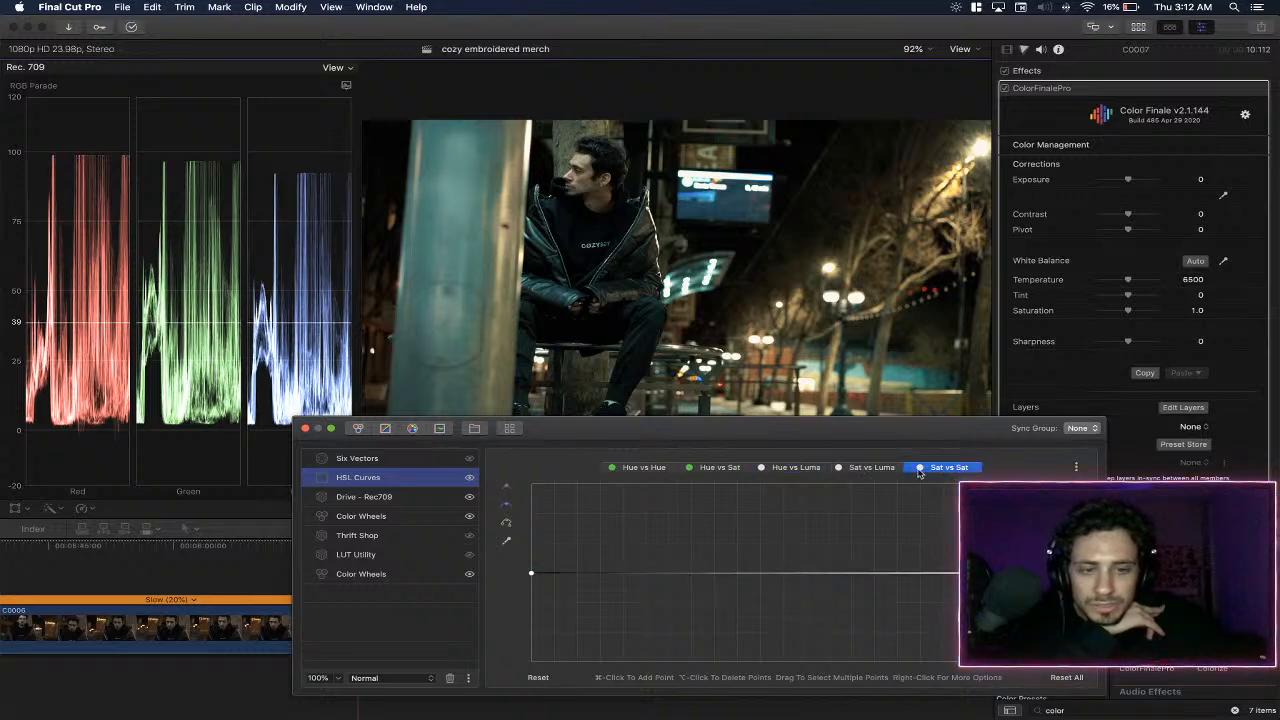
click(871, 467)
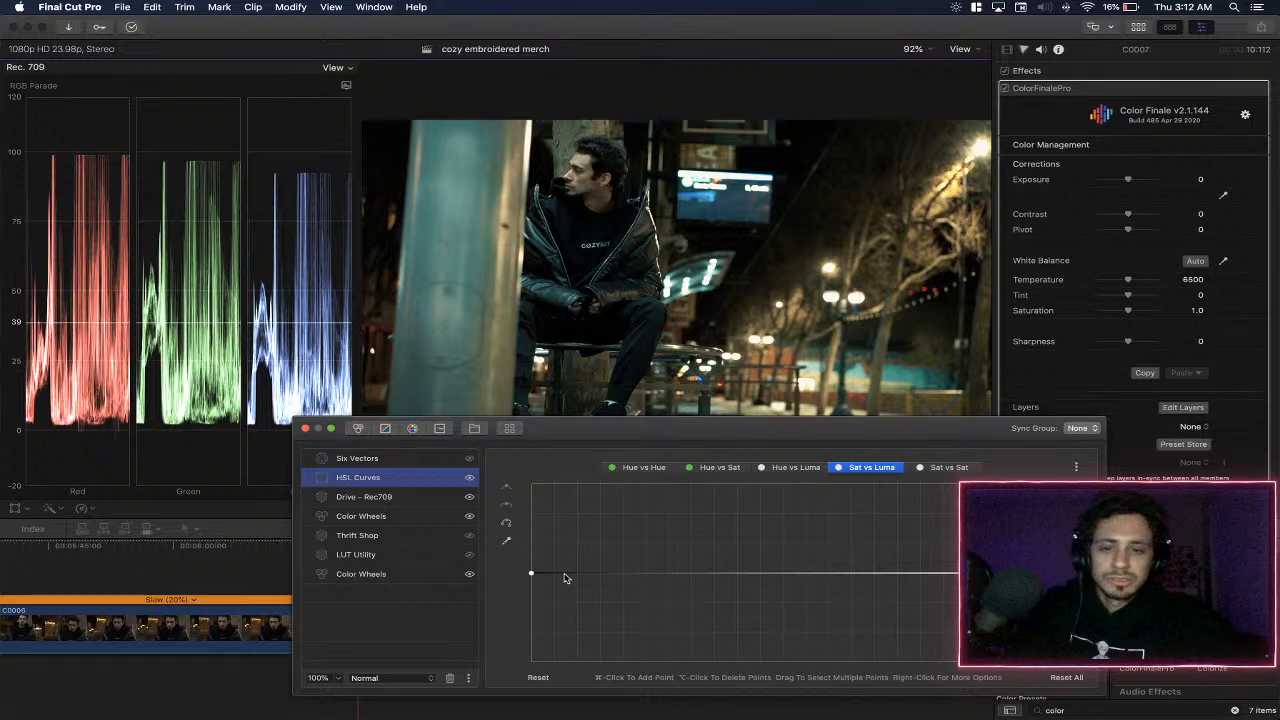
click(555, 573)
click(580, 575)
drag(531, 573, 531, 486)
mouse_move(581, 574)
mouse_down()
mouse_move(700, 577)
mouse_move(554, 574)
mouse_move(595, 575)
mouse_up()
right_click(576, 573)
click(598, 581)
click(555, 572)
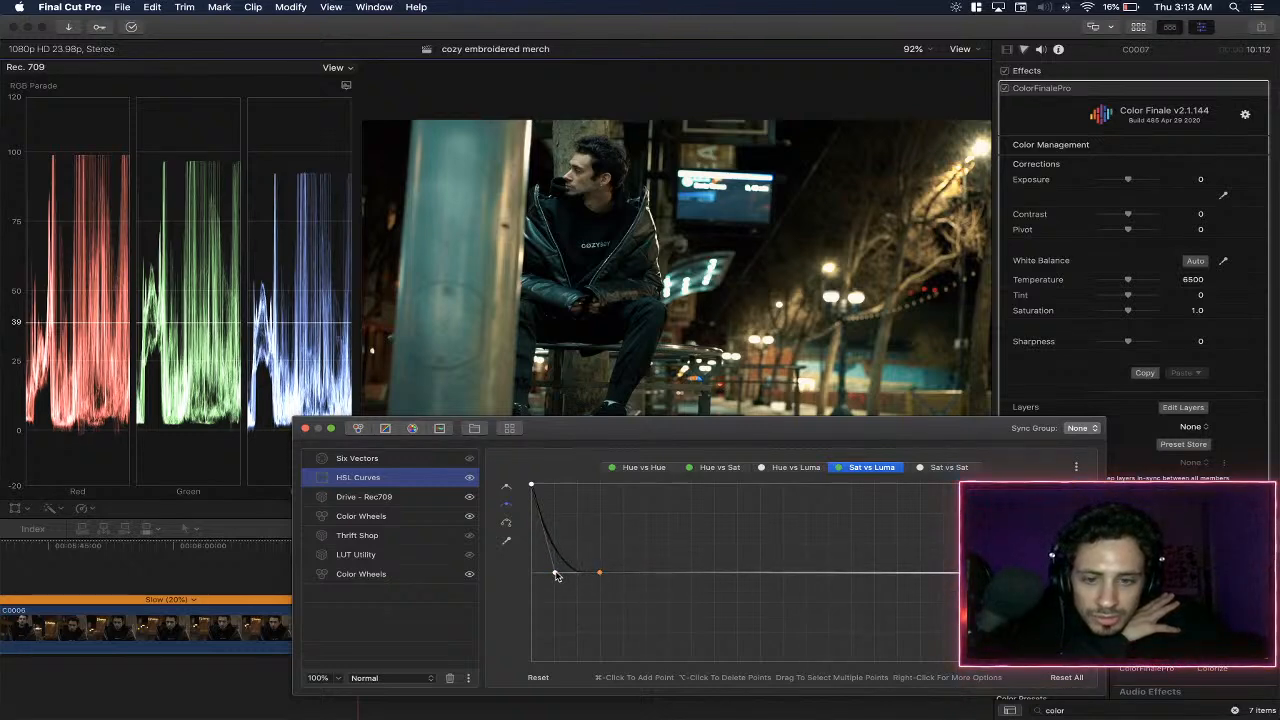
click(531, 486)
mouse_move(598, 574)
mouse_down()
mouse_move(624, 575)
mouse_move(578, 576)
mouse_up()
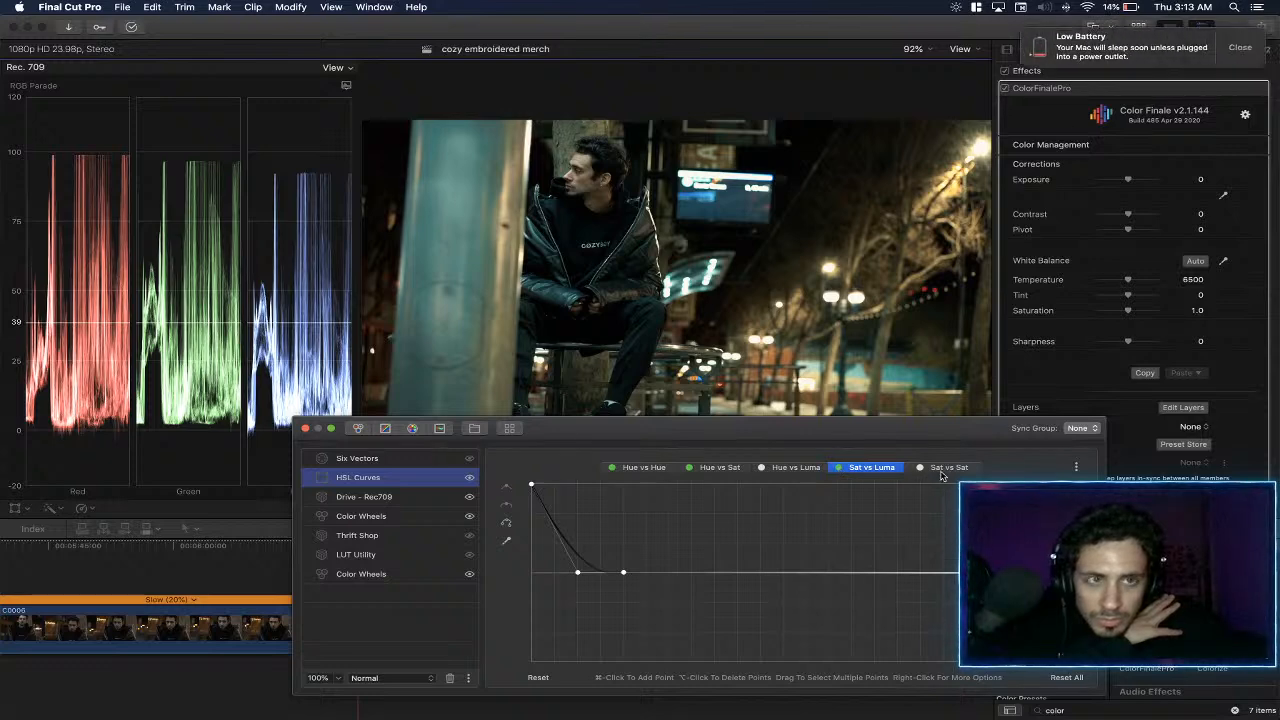
click(1240, 48)
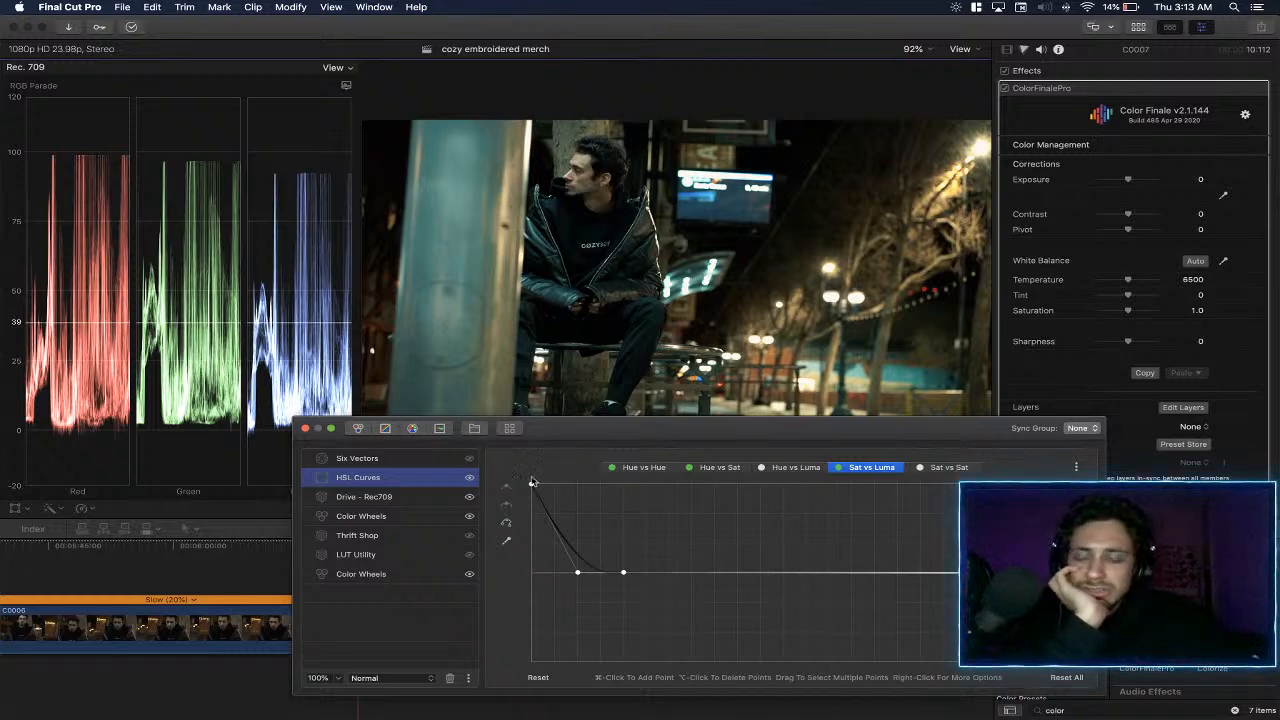
- Compare the image with the Six Vectors layer shown and hidden, and delete that layer
click(430, 459)
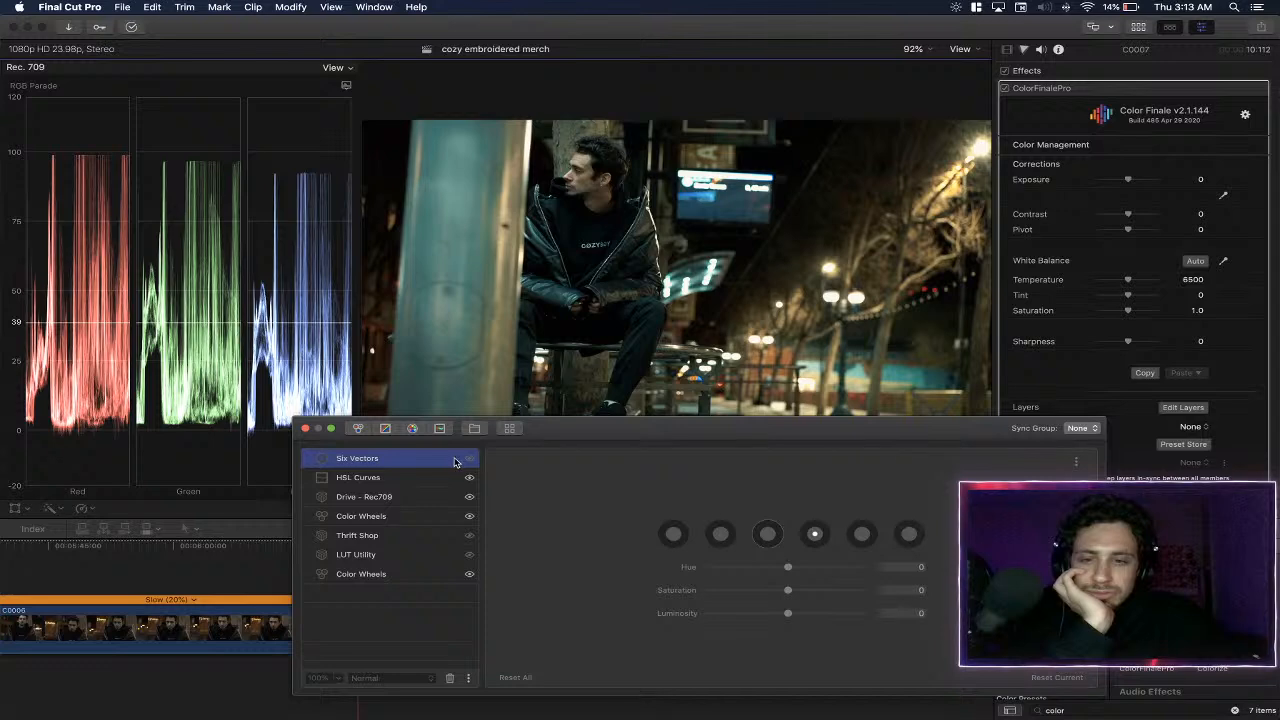
click(469, 461)
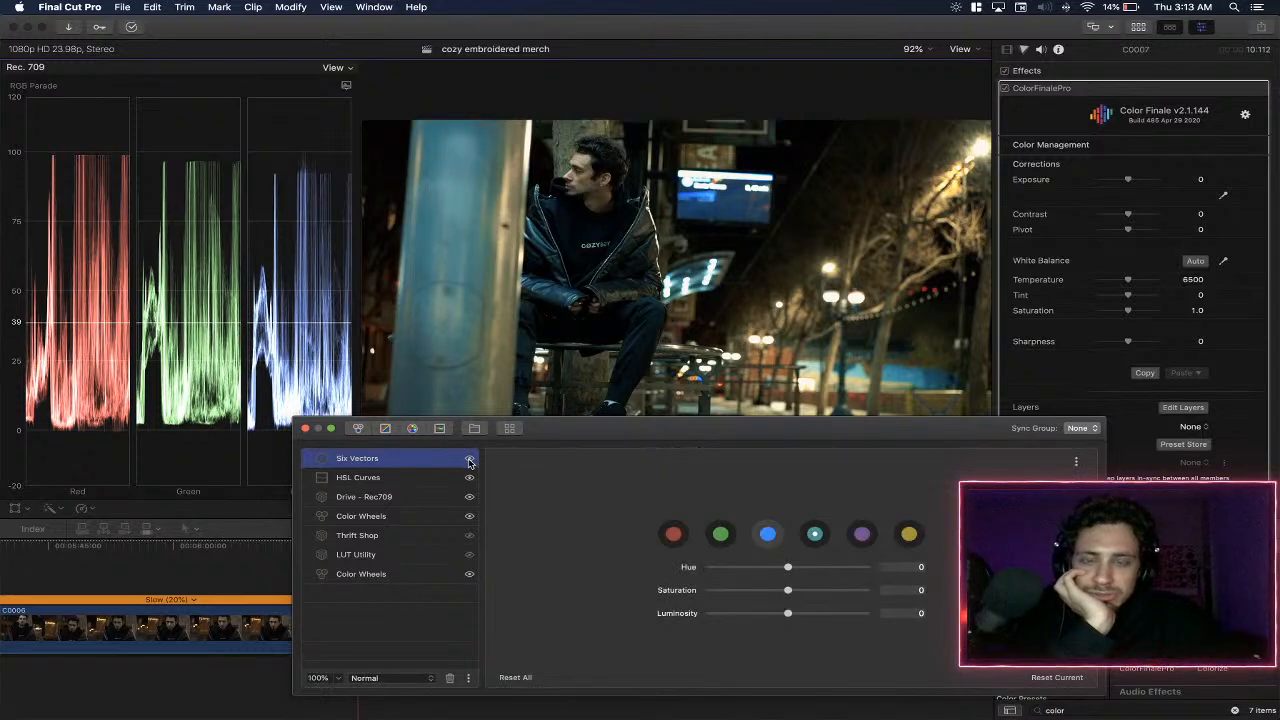
click(469, 461)
key(Delete)
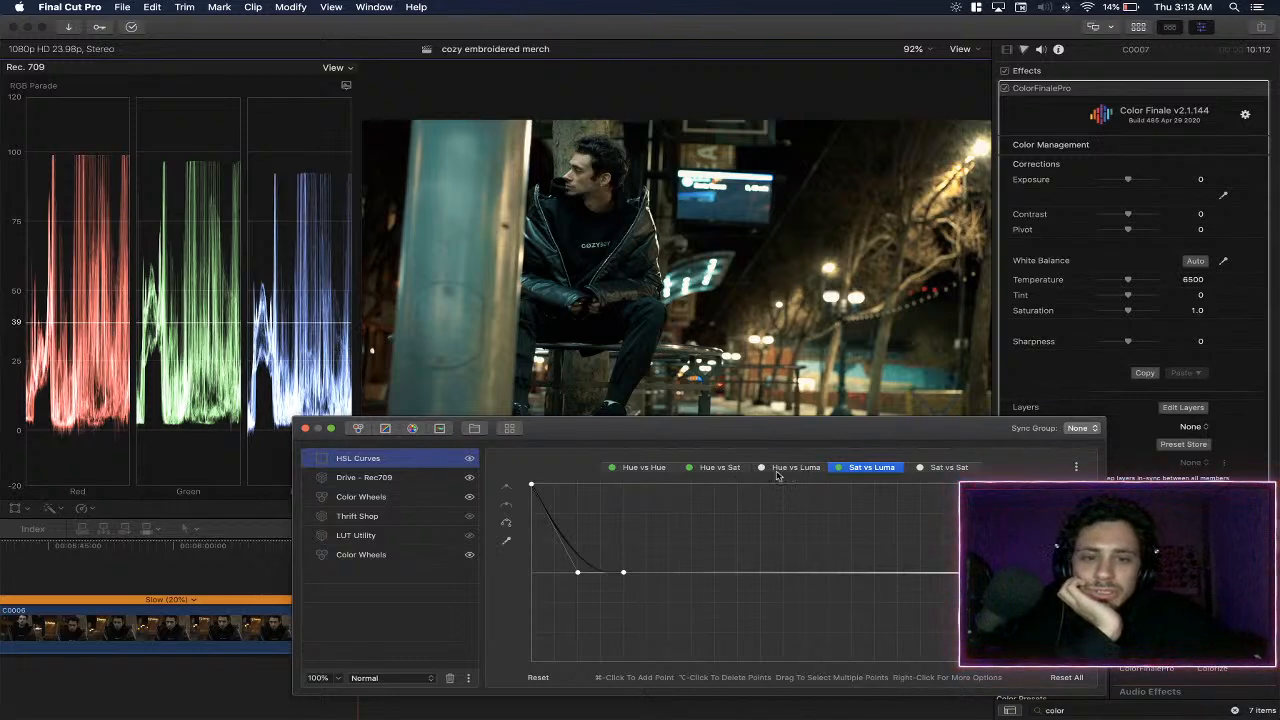
- Sample the warm orange background for the HSL Curves layer's Hue vs Sat curve and raise its point to boost saturation
click(720, 467)
click(506, 540)
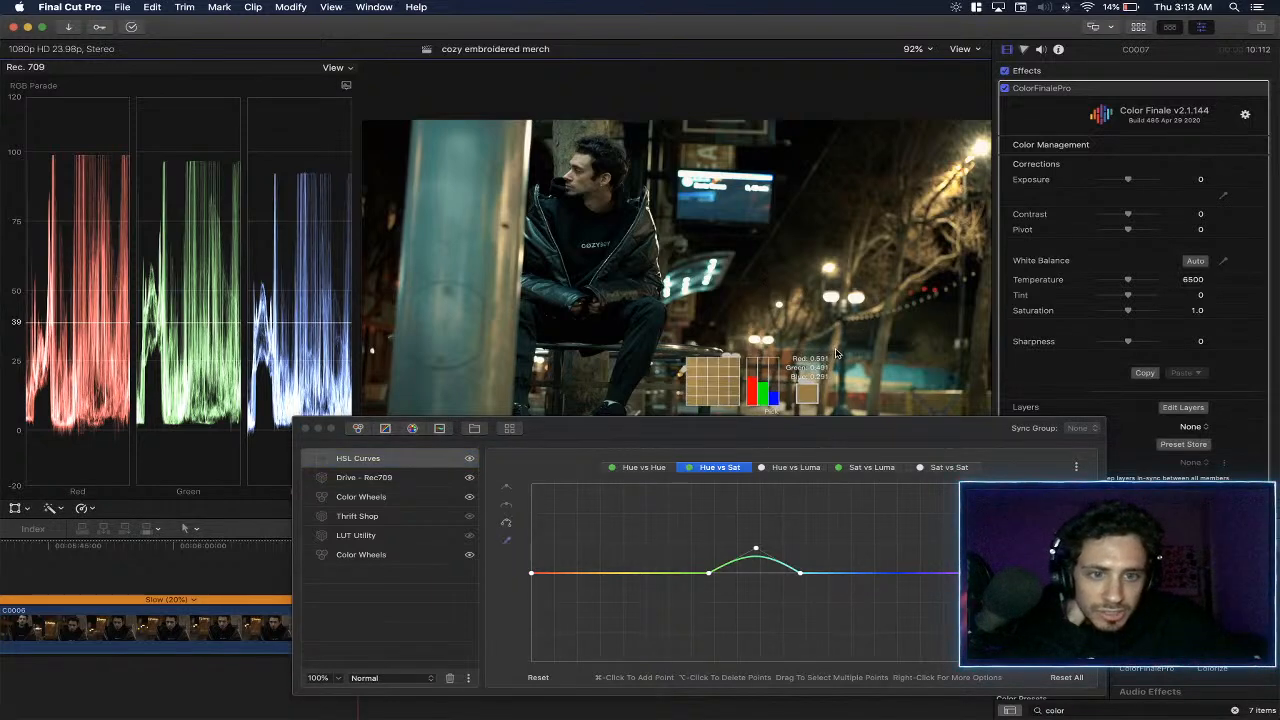
click(840, 346)
drag(593, 577, 590, 557)
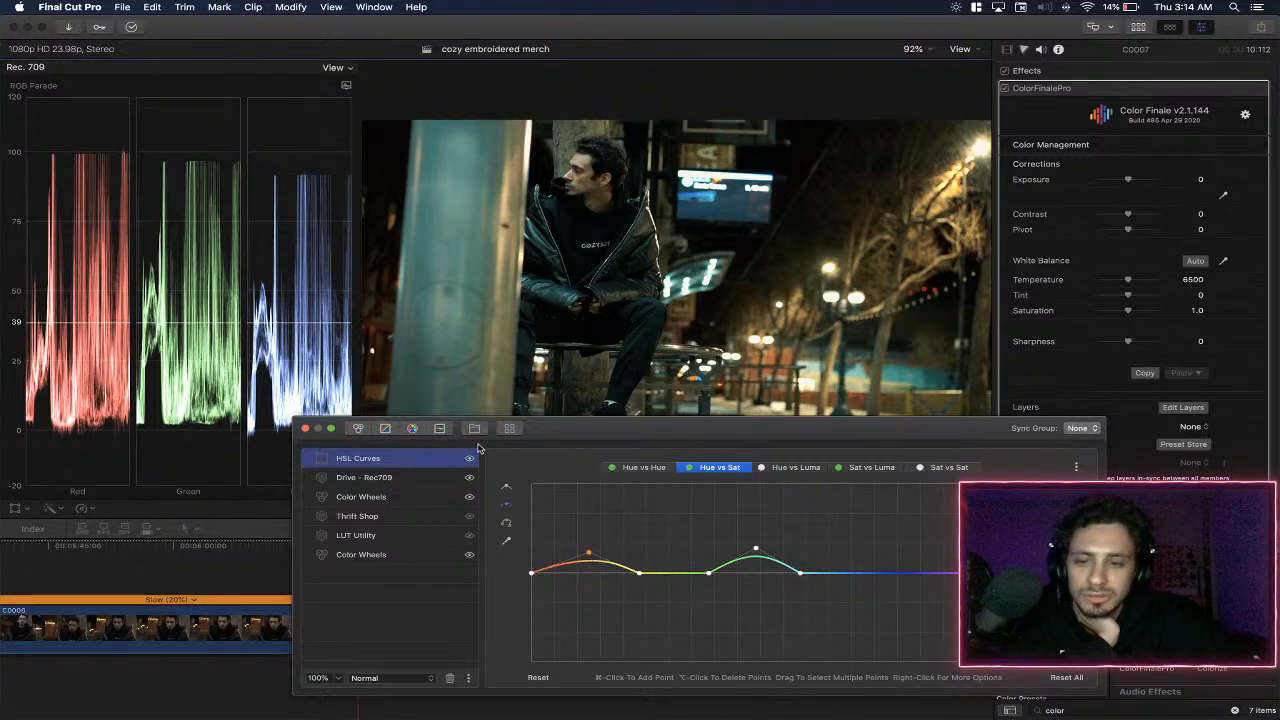
- Add a Curves layer on top, shape its master curve into a gentle S with lifted blacks, and close the layer editor
click(385, 428)
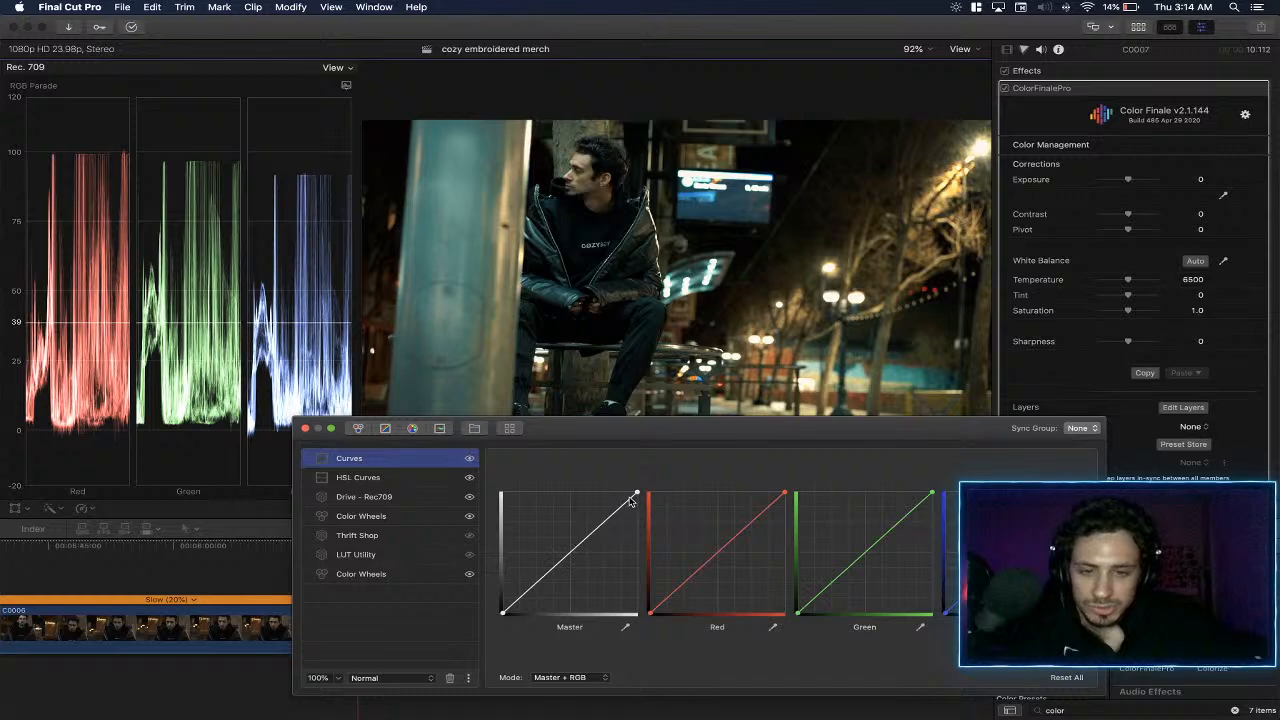
drag(605, 521, 603, 517)
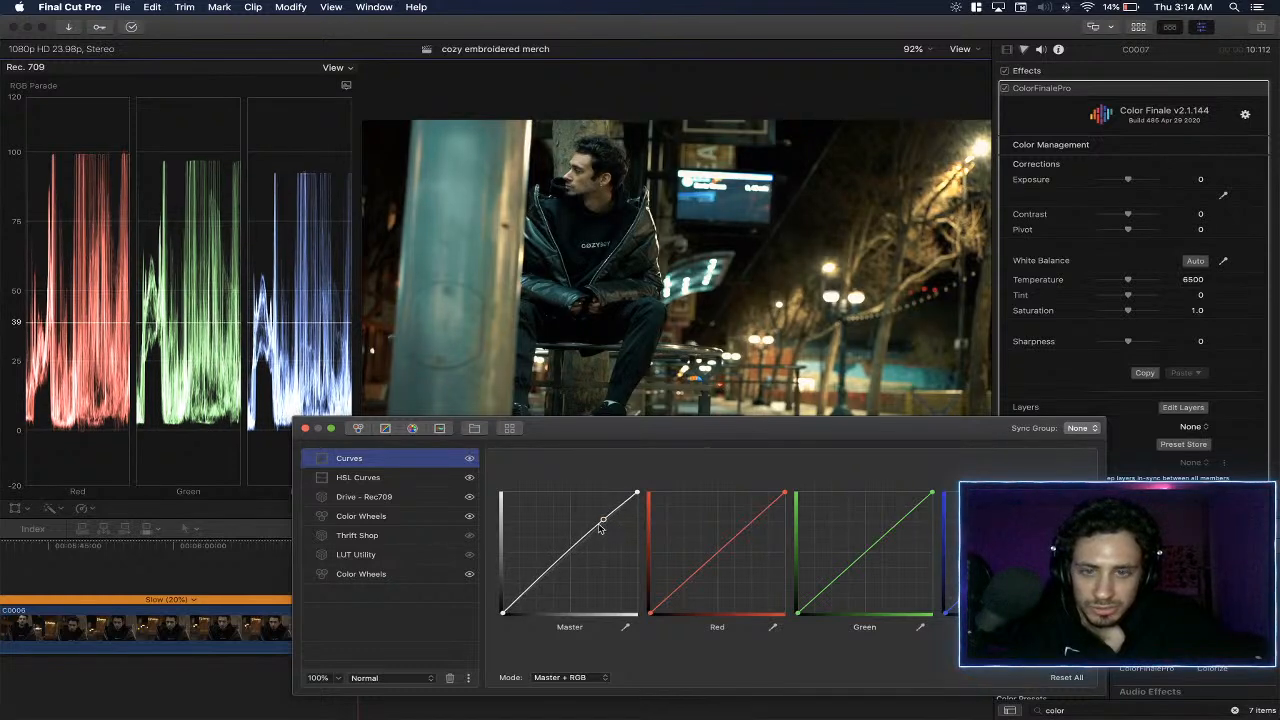
mouse_move(535, 572)
mouse_down()
mouse_move(538, 587)
mouse_move(496, 608)
mouse_up()
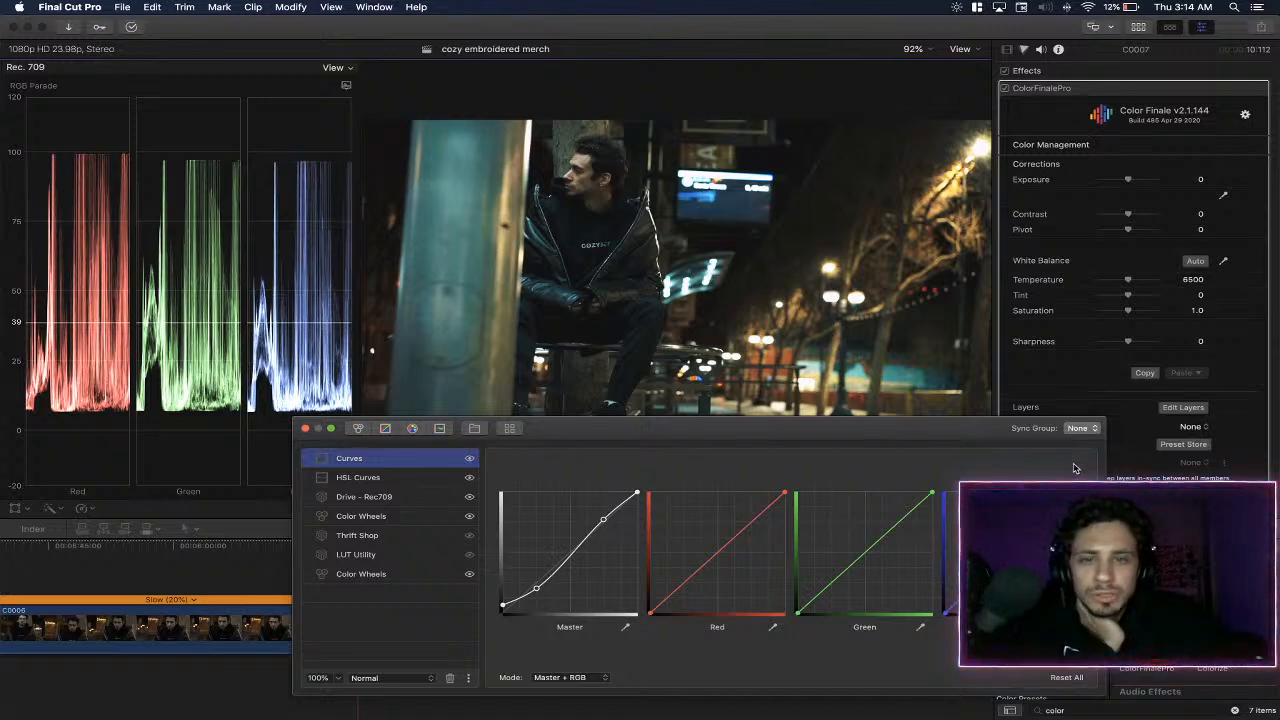
drag(932, 495, 975, 435)
mouse_move(785, 496)
mouse_down()
mouse_move(772, 461)
mouse_move(808, 457)
mouse_move(788, 498)
mouse_move(800, 488)
mouse_up()
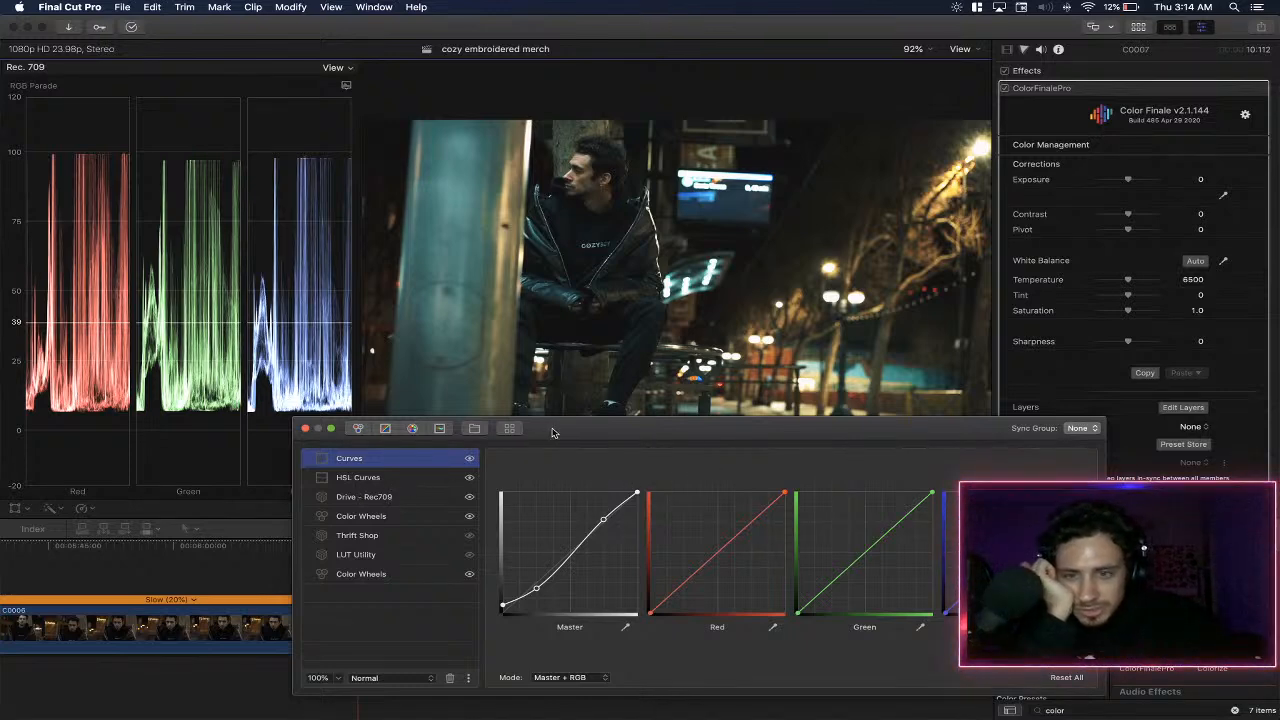
click(305, 430)
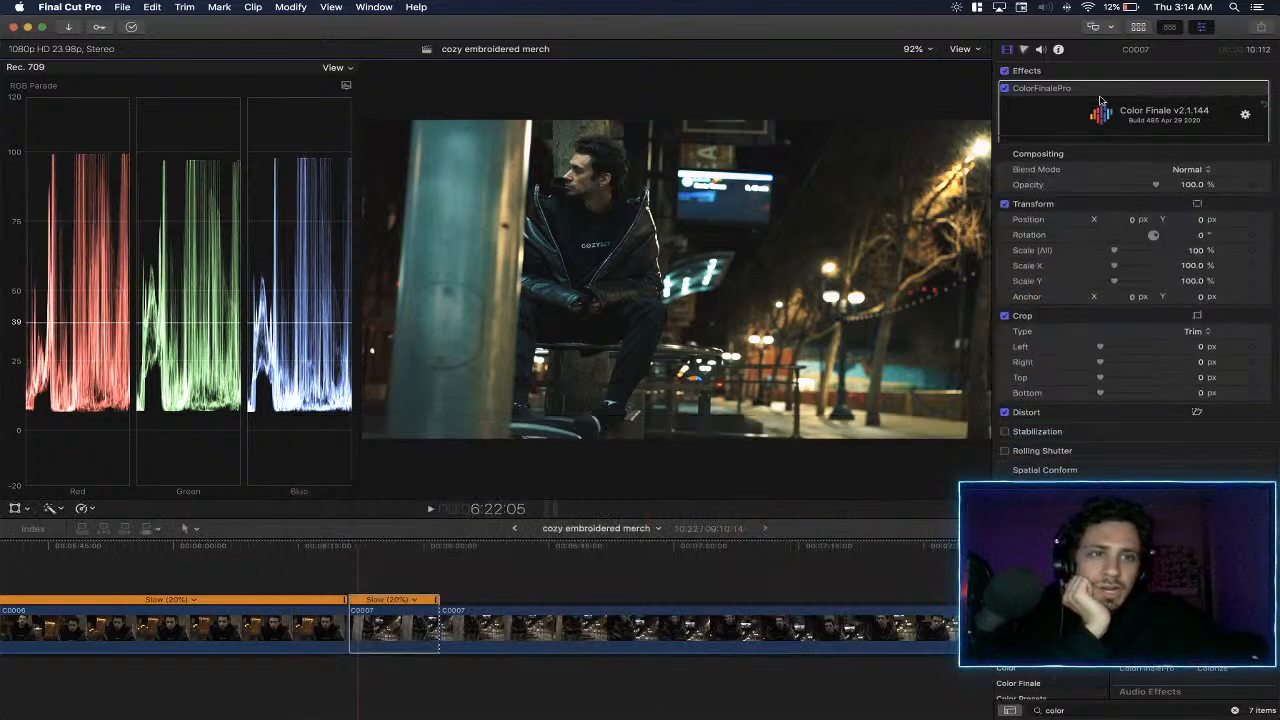
- Compare the C0007 piece with ColorFinalePro off and on, and play it back from its start
click(1004, 89)
click(1004, 89)
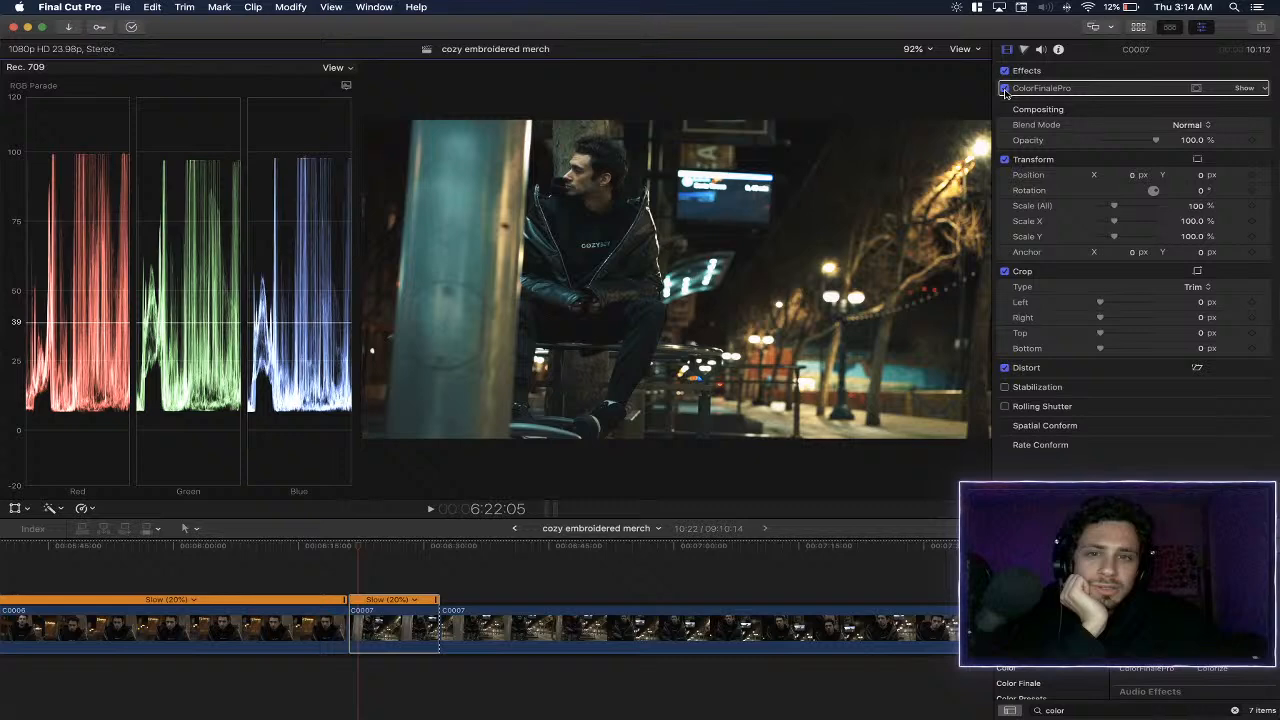
click(1006, 91)
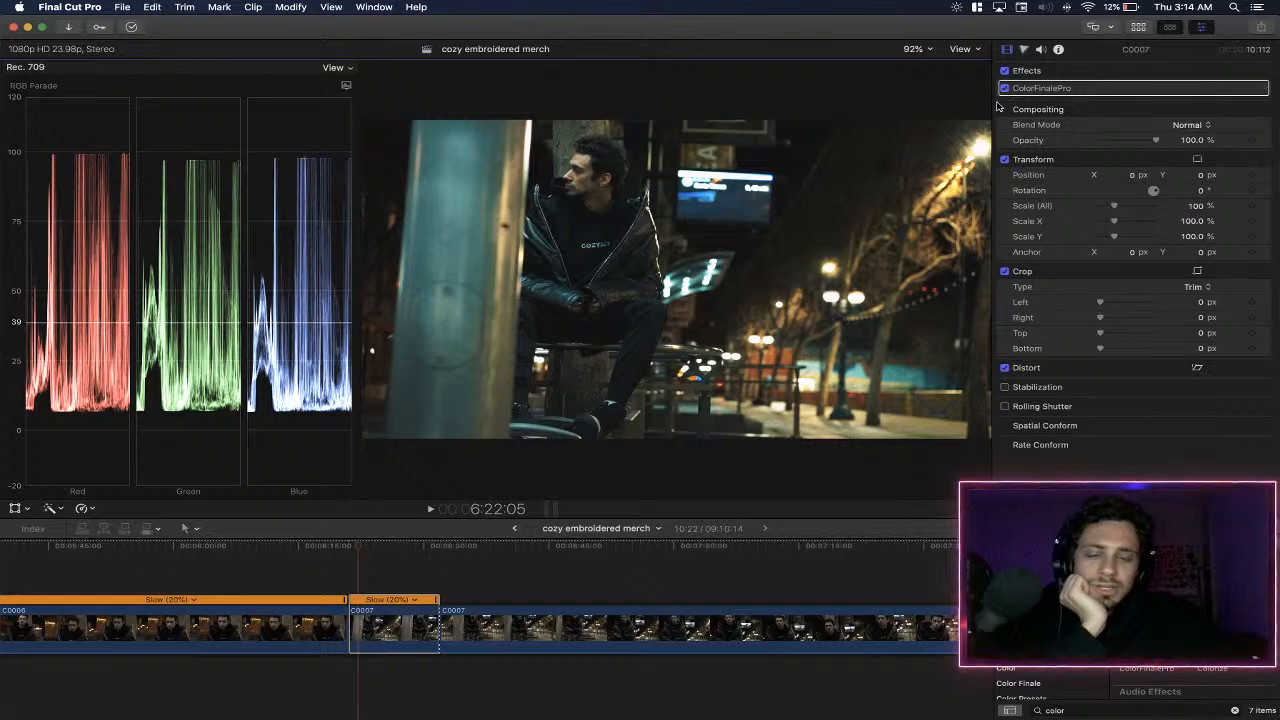
click(350, 551)
key(space)
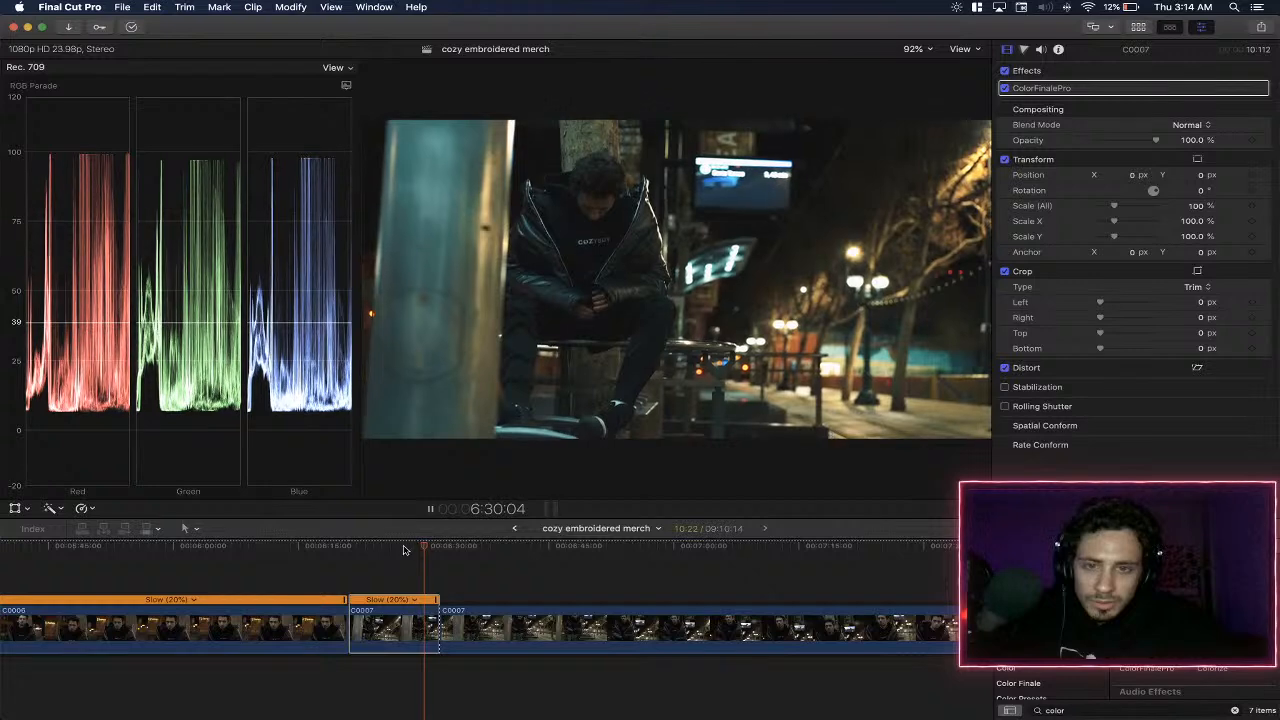
drag(383, 551, 370, 552)
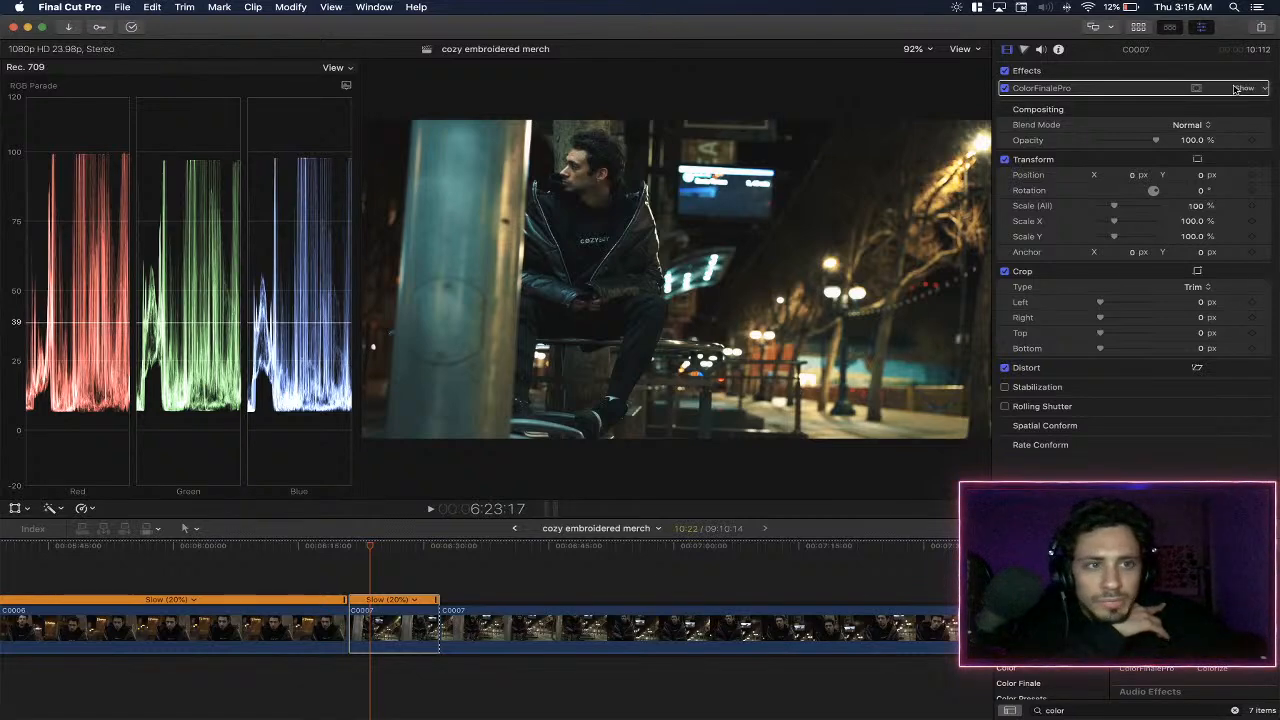
- Reopen the C0007 piece's ColorFinalePro layers, add a Six Vectors layer on top, and raise the cyan vector's saturation to 0.234
click(1243, 88)
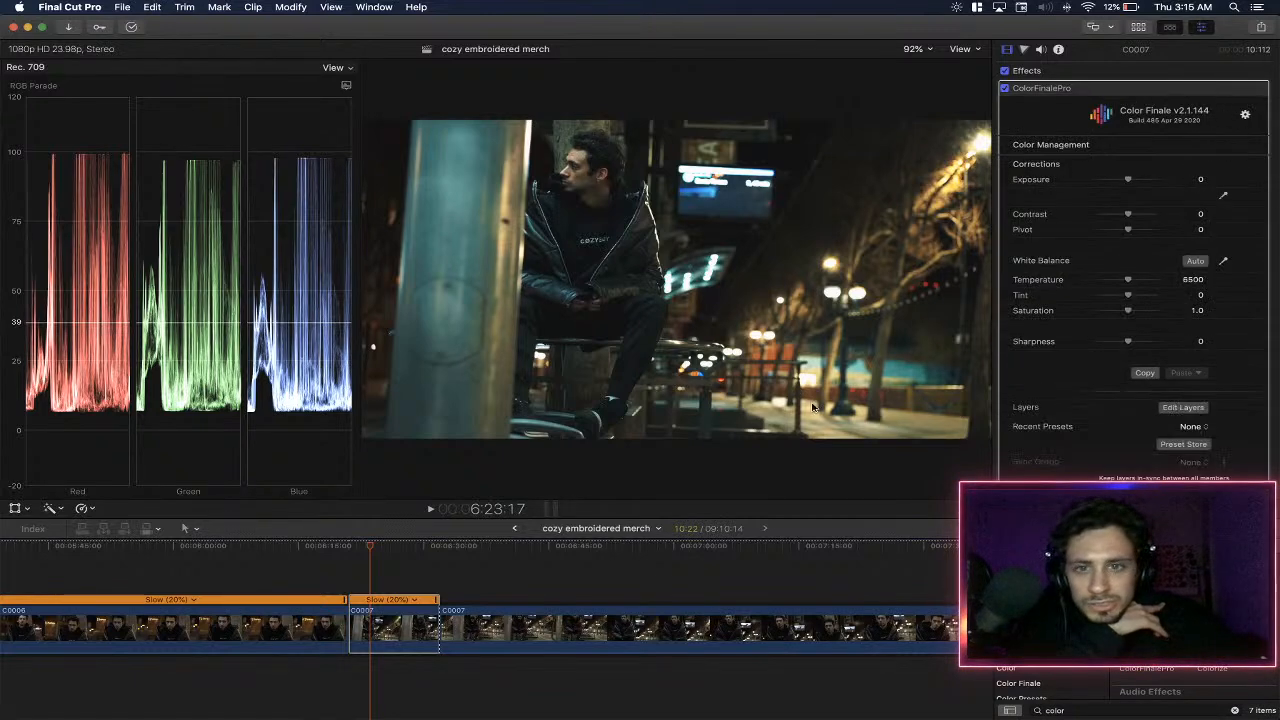
click(1183, 408)
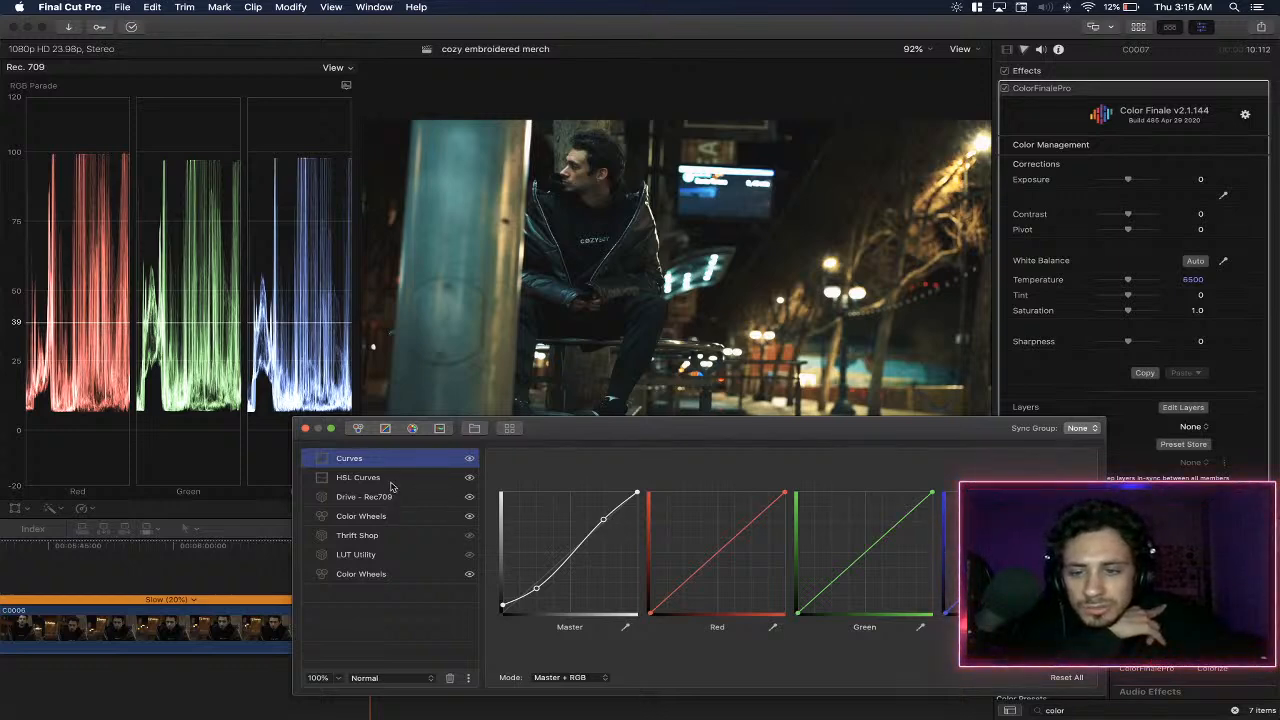
click(408, 430)
click(815, 535)
mouse_move(788, 590)
mouse_down()
mouse_move(835, 591)
mouse_move(810, 596)
mouse_up()
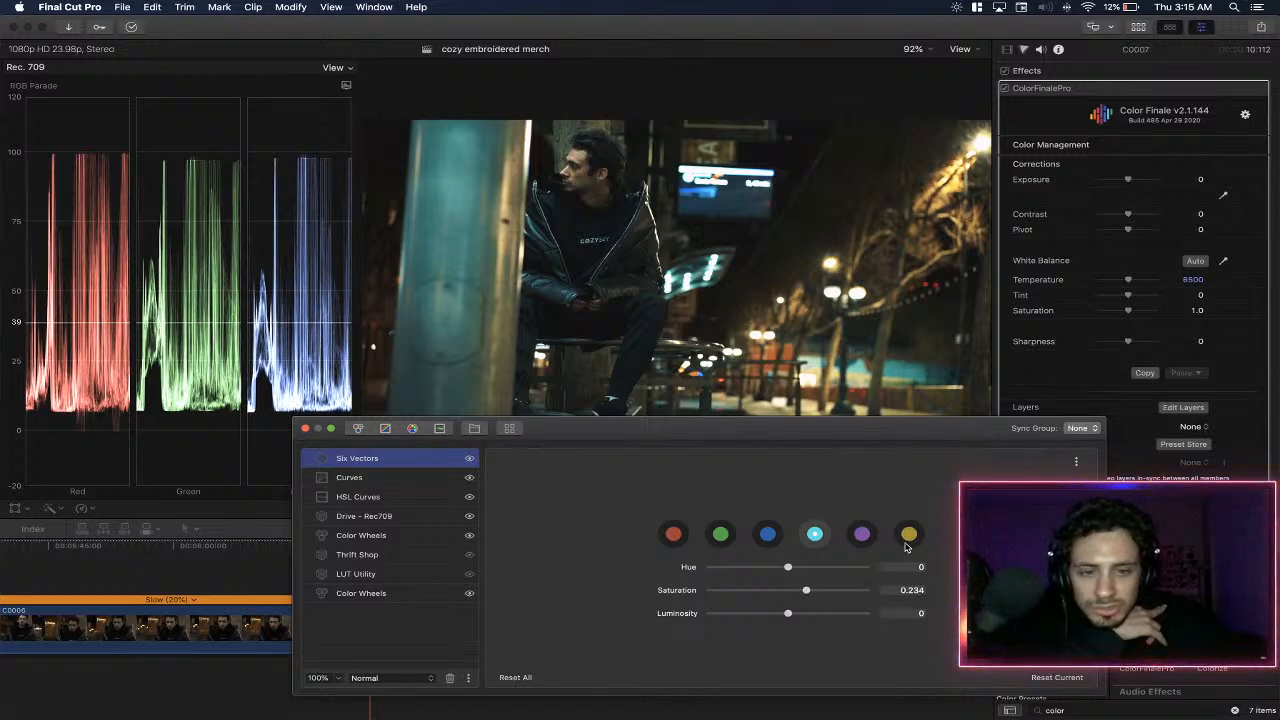
- Try hue and saturation changes on the yellow vector, reset both, and set its luminosity to 0.102
double_click(810, 594)
mouse_move(788, 592)
mouse_down()
mouse_move(818, 593)
mouse_move(785, 571)
mouse_up()
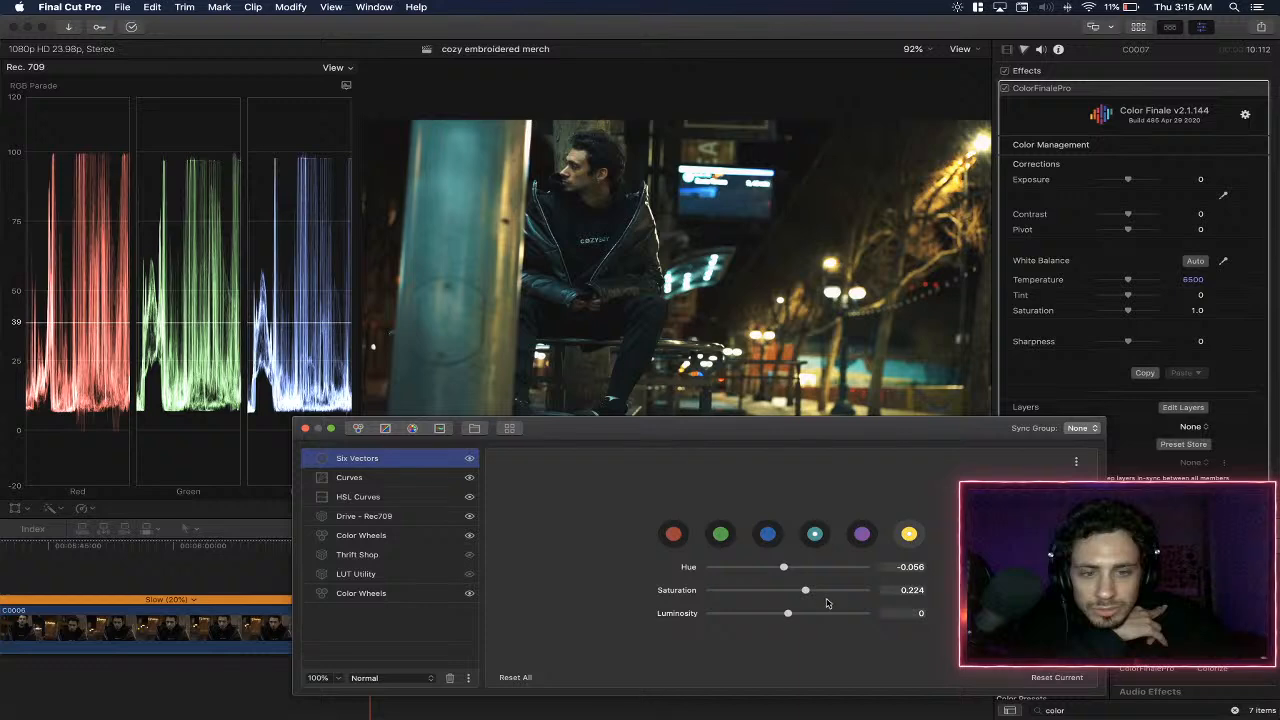
double_click(688, 592)
double_click(688, 568)
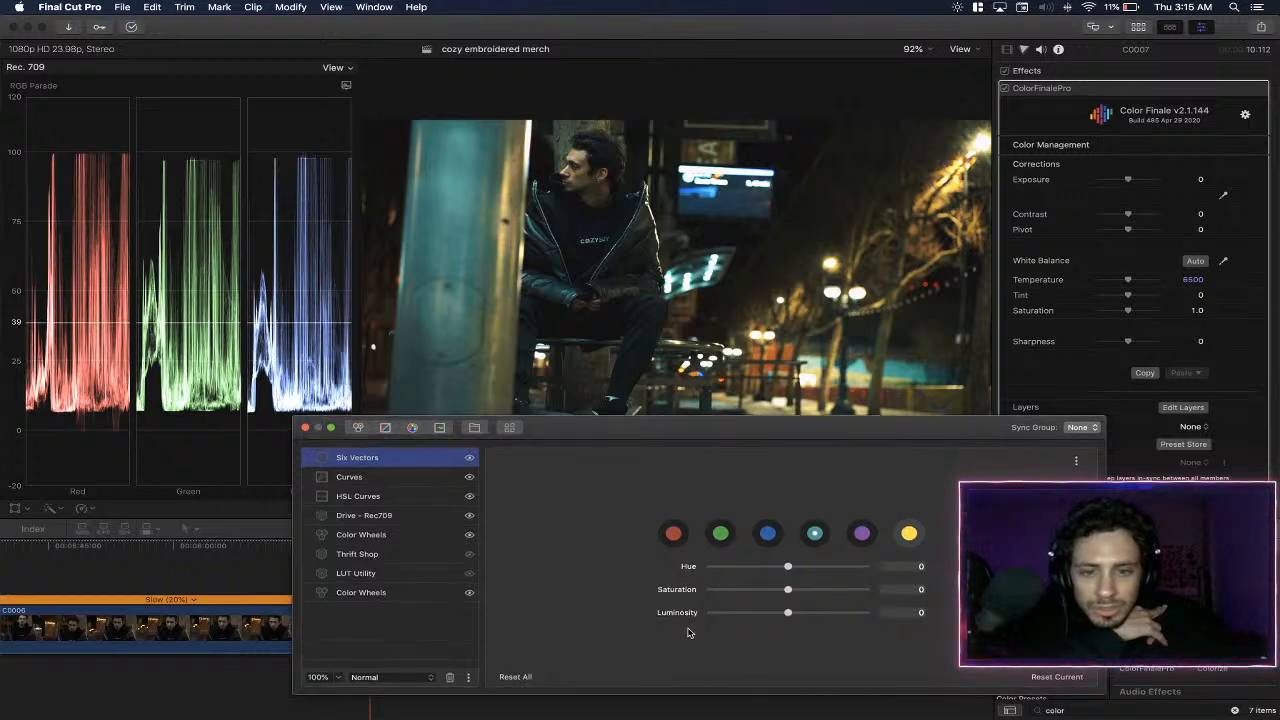
drag(797, 614, 796, 616)
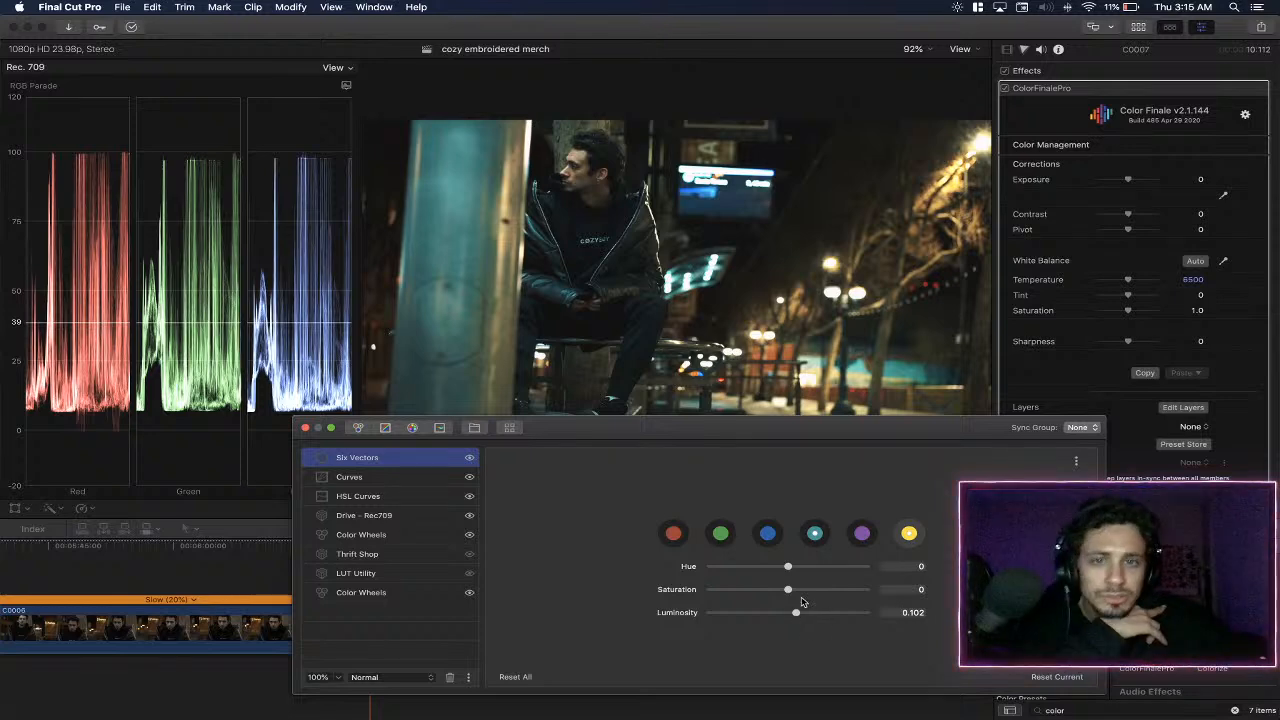
- Try a hue shift on the blue vector and reset it, and set the red vector's hue to 0.114
click(816, 536)
click(774, 536)
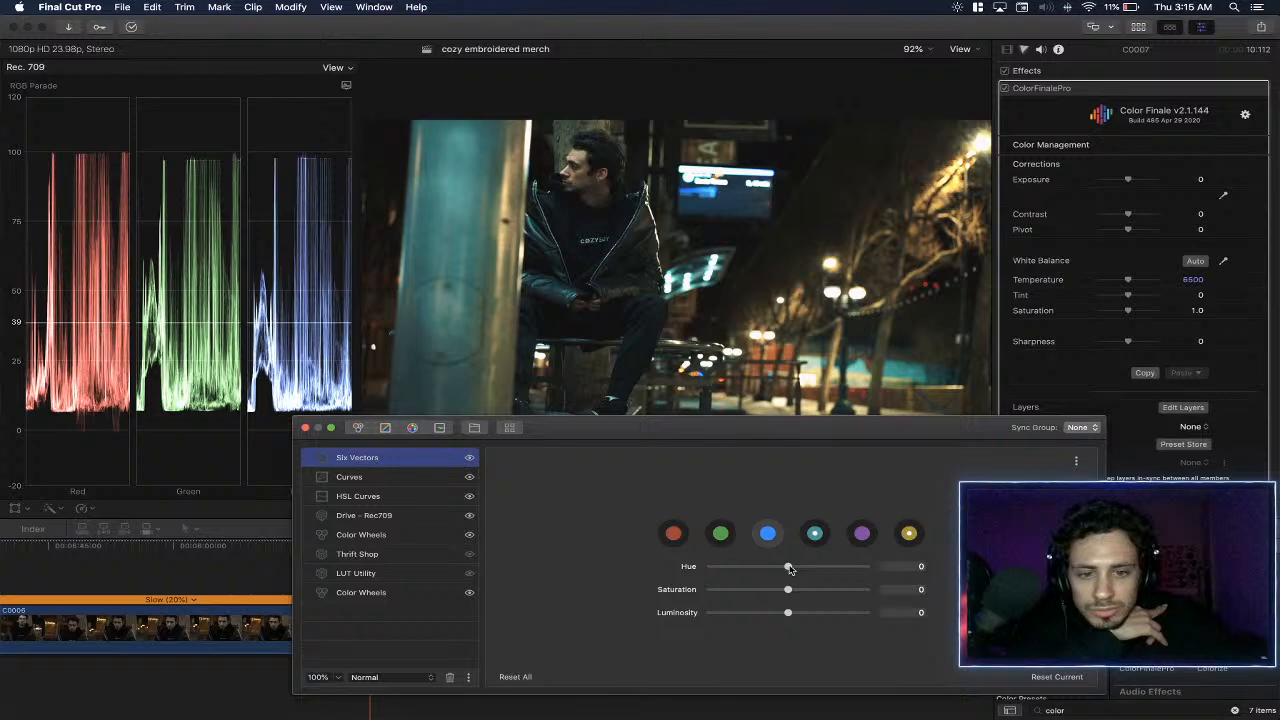
mouse_move(789, 568)
mouse_down()
mouse_move(840, 568)
mouse_move(690, 568)
mouse_move(797, 571)
mouse_up()
click(673, 533)
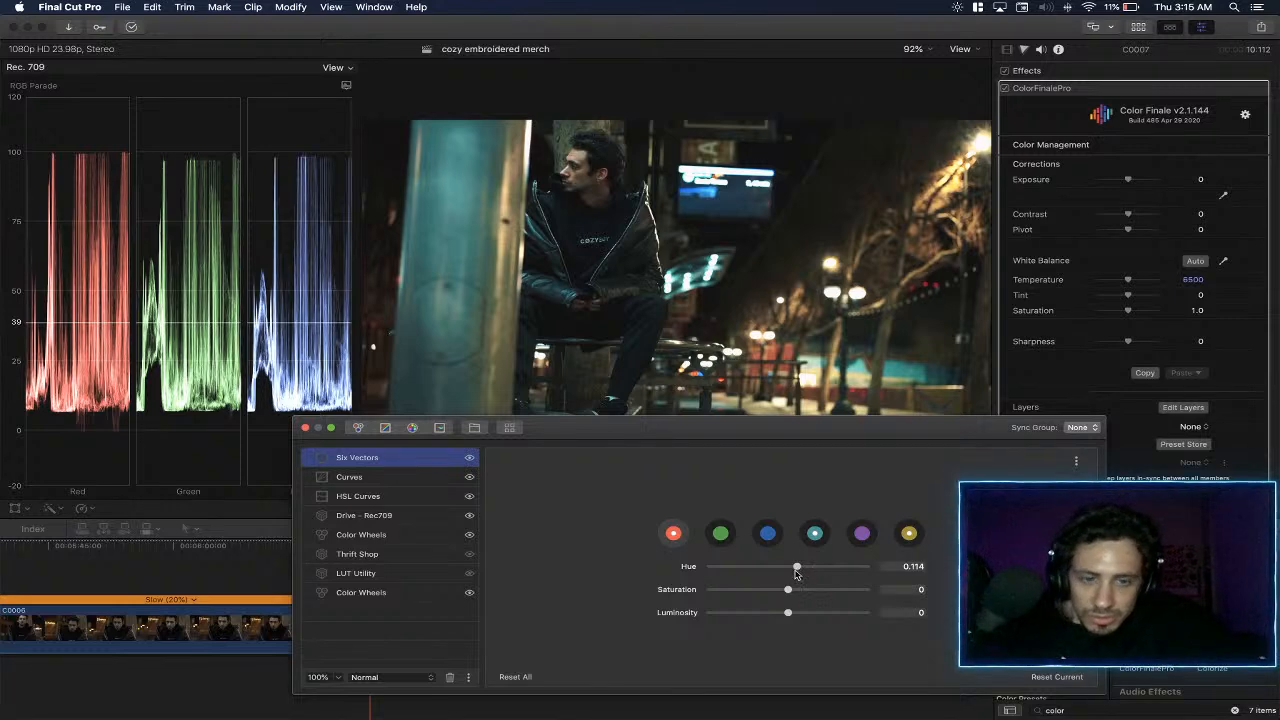
drag(788, 614, 790, 614)
click(679, 616)
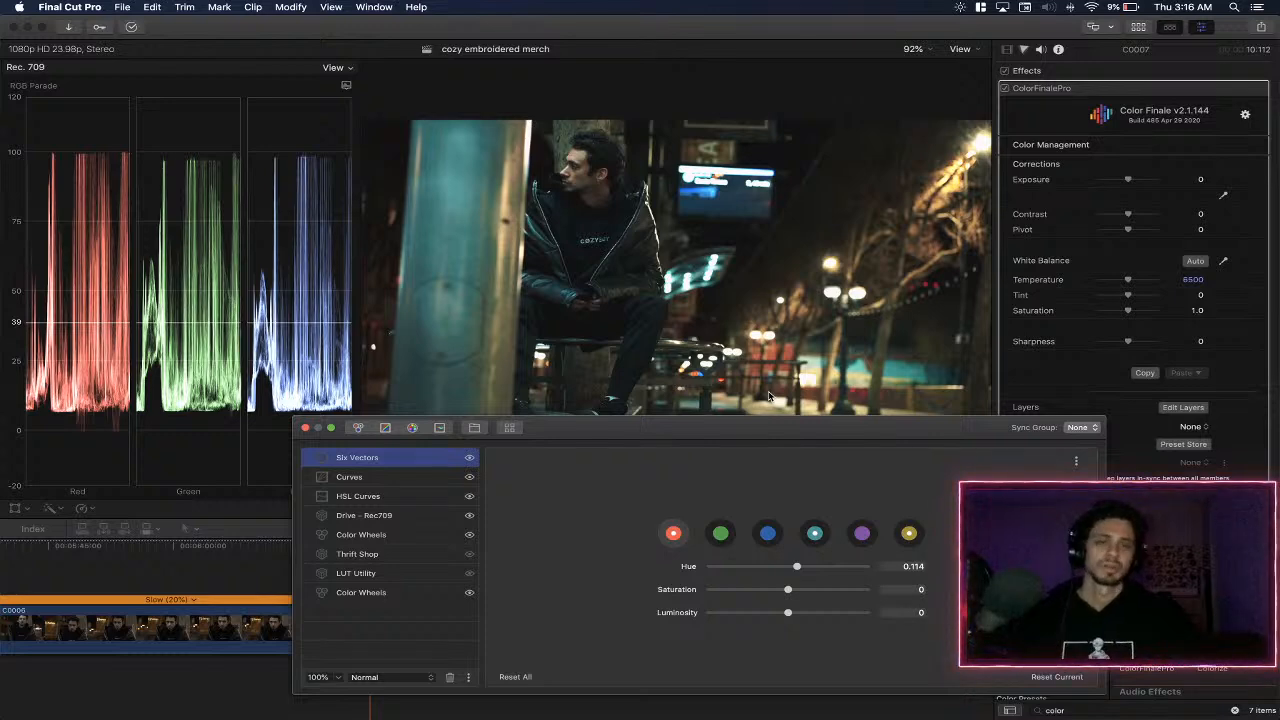
- Try a hue shift on the purple vector and reset it
click(863, 535)
drag(789, 567, 648, 563)
click(687, 569)
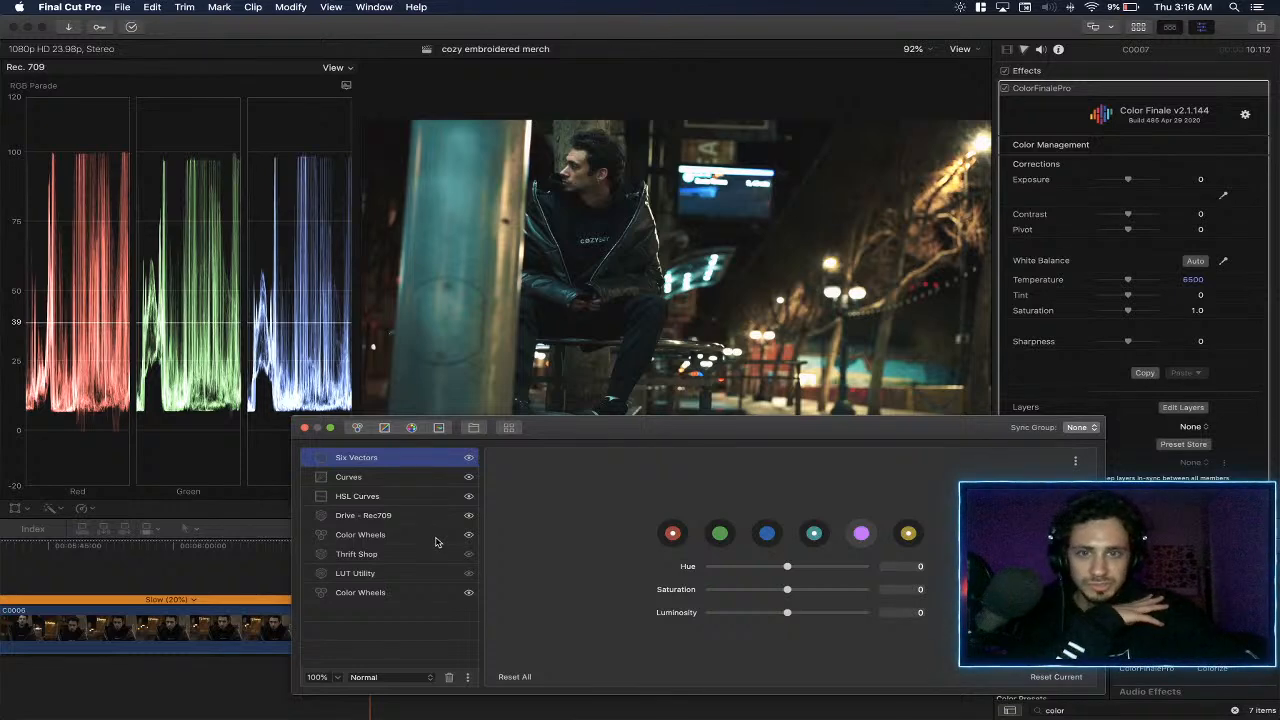
- Close the layer editor, set ColorFinalePro's overall Saturation to 1.09, and play back the C0007 piece
click(305, 428)
click(393, 549)
key(space)
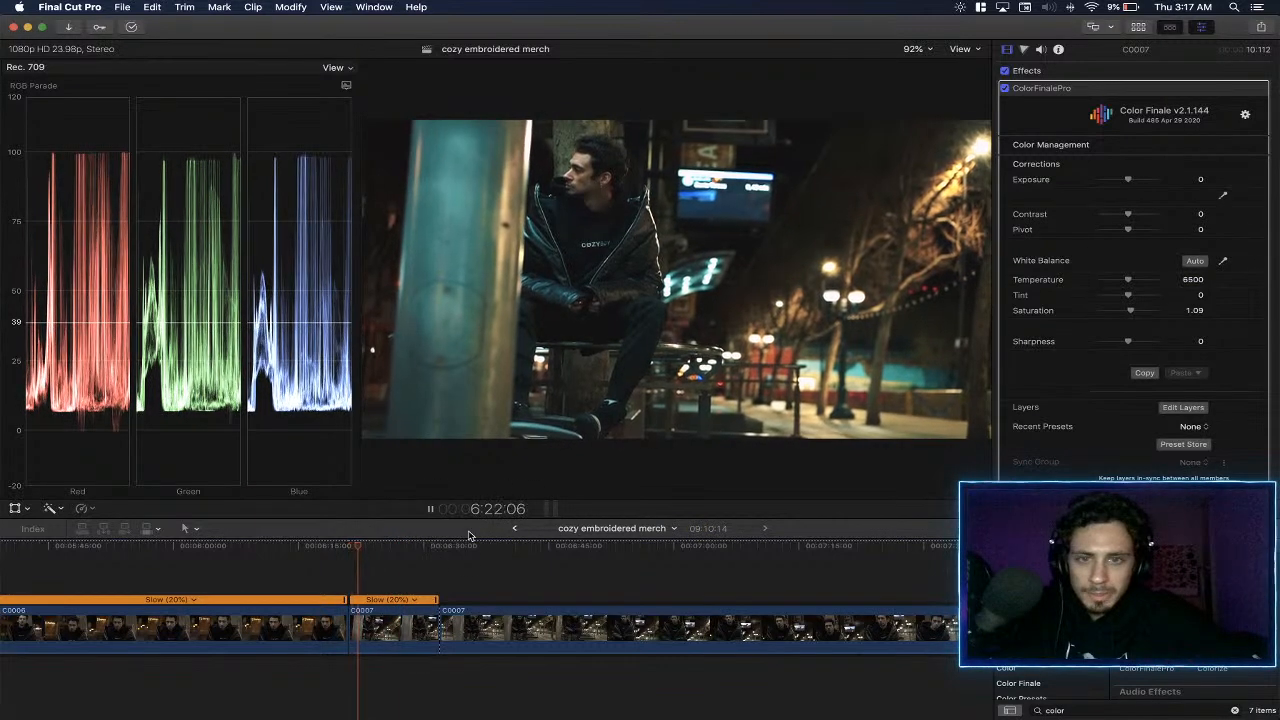
- Select the short C0007 piece and examine ColorFinalePro's Film Emulation grain settings and grain presets
click(395, 625)
scroll(1165, 340, down, 4)
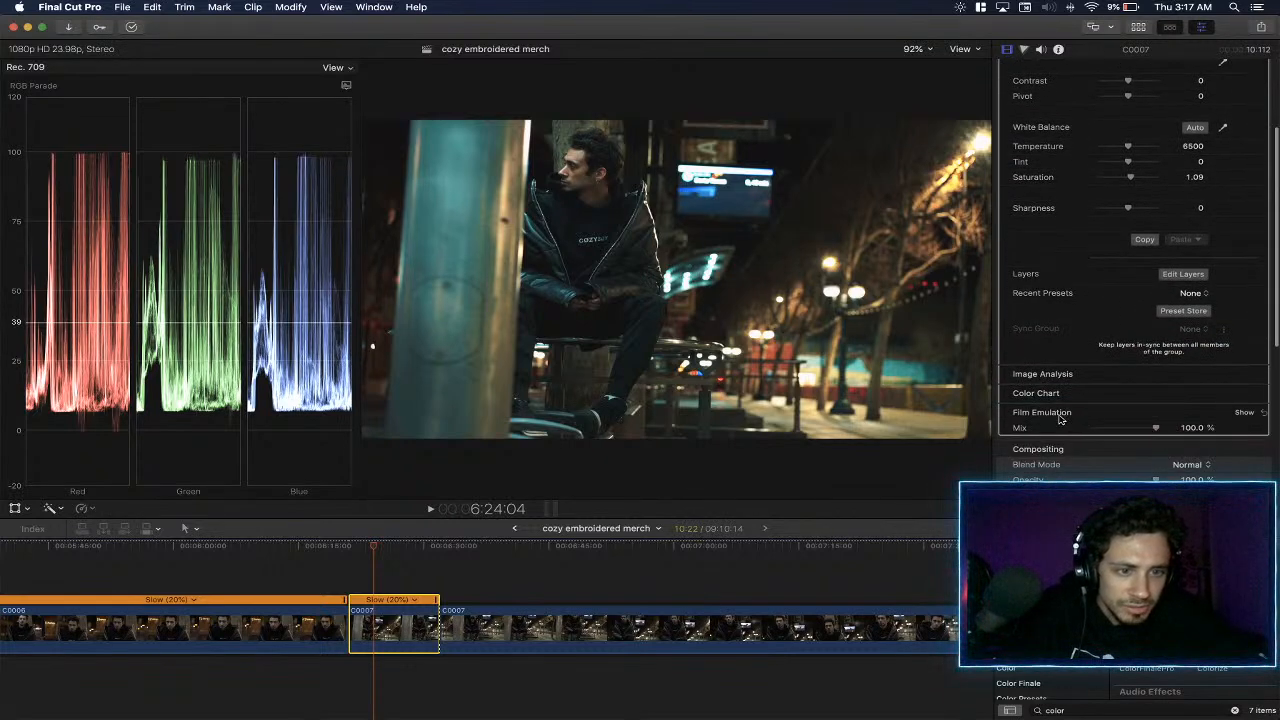
mouse_move(1155, 427)
mouse_down()
mouse_move(1005, 443)
mouse_move(1170, 433)
mouse_up()
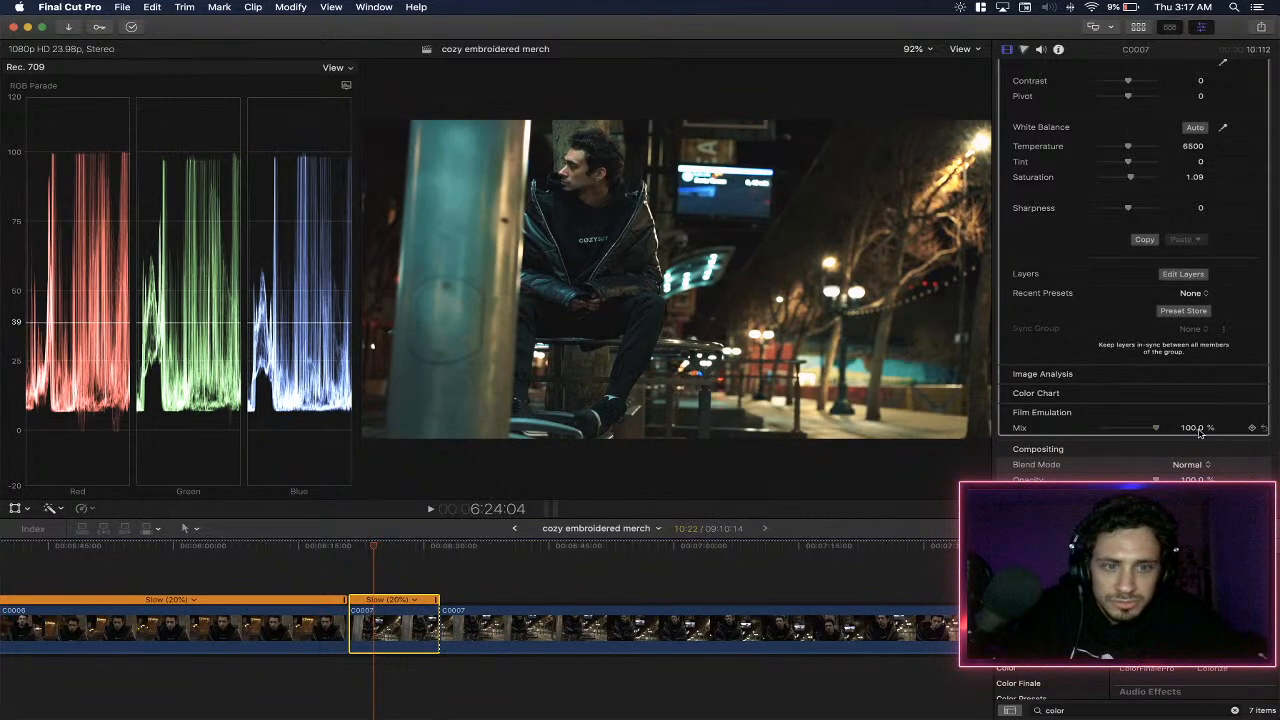
click(1249, 413)
scroll(1204, 415, down, 2)
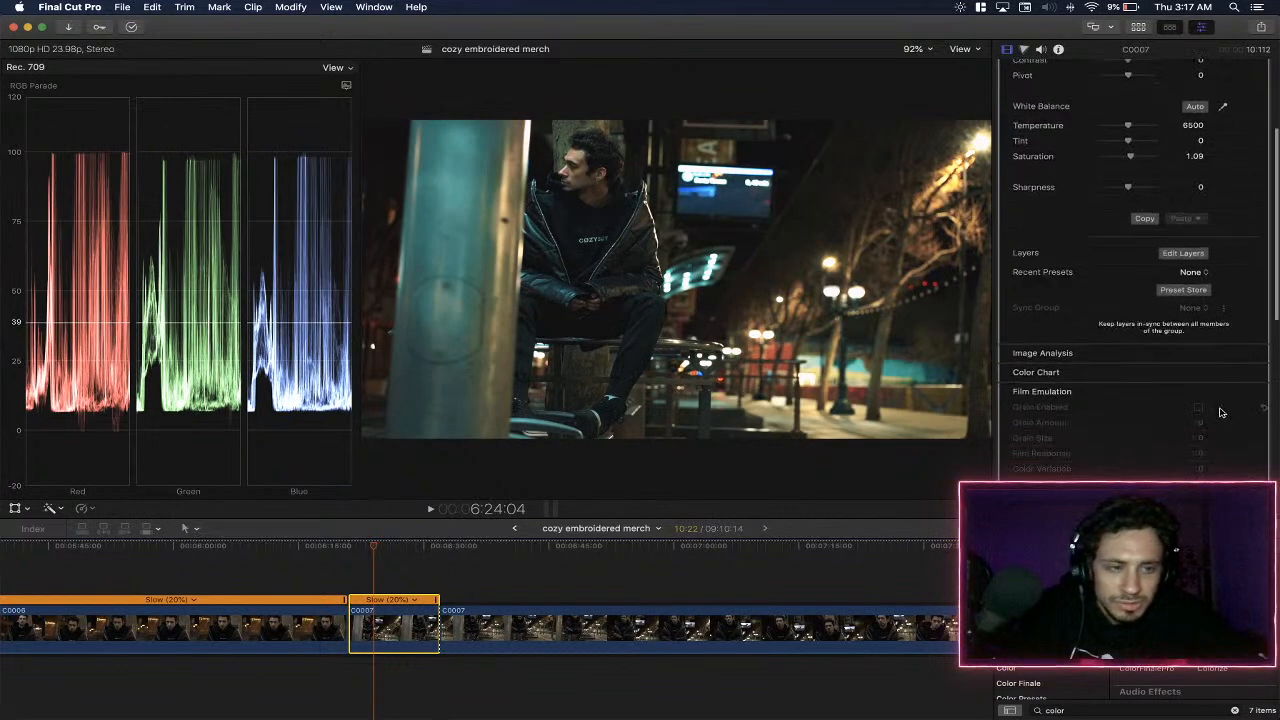
scroll(1204, 415, down, 2)
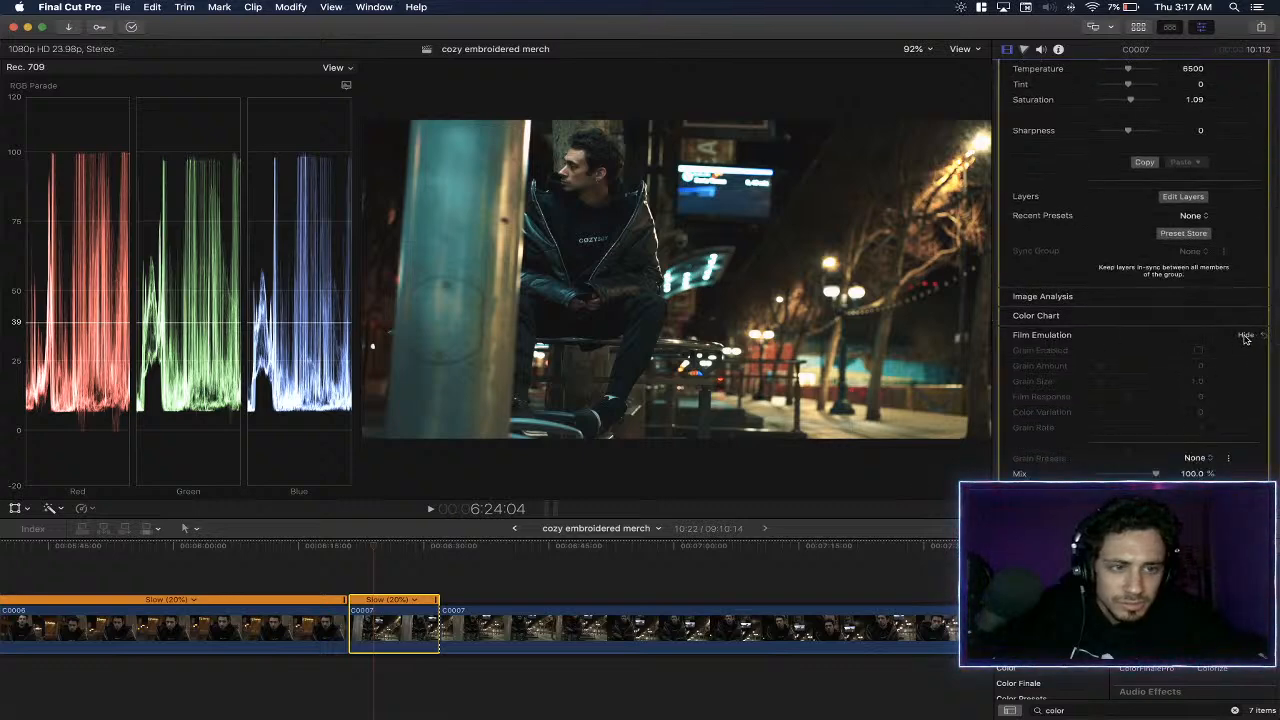
scroll(1204, 360, down, 1)
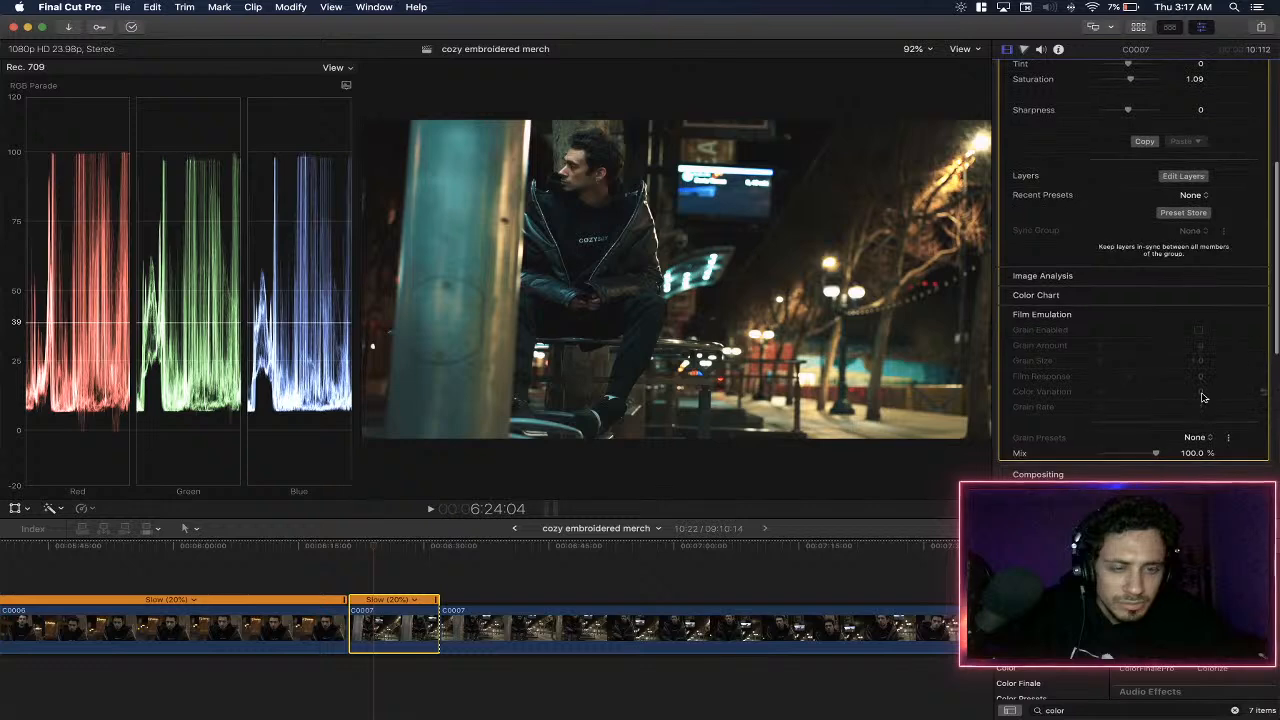
click(1199, 439)
click(1201, 440)
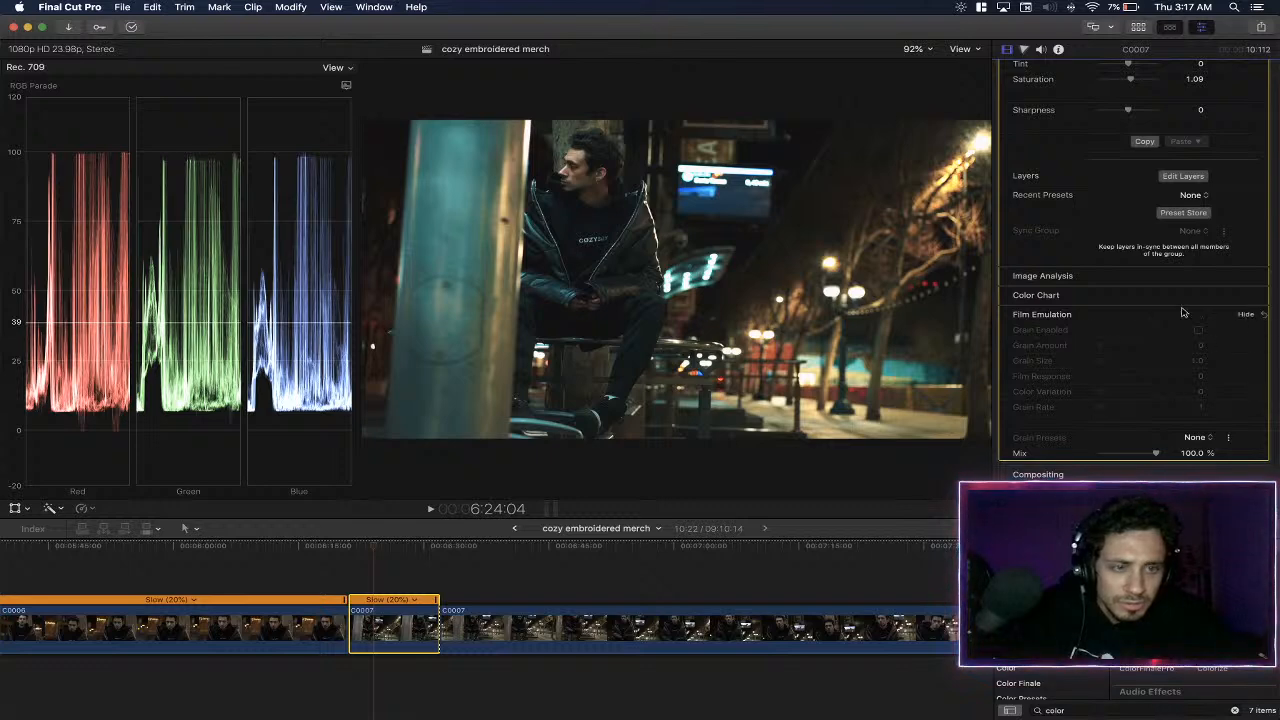
click(1242, 315)
scroll(1130, 308, up, 3)
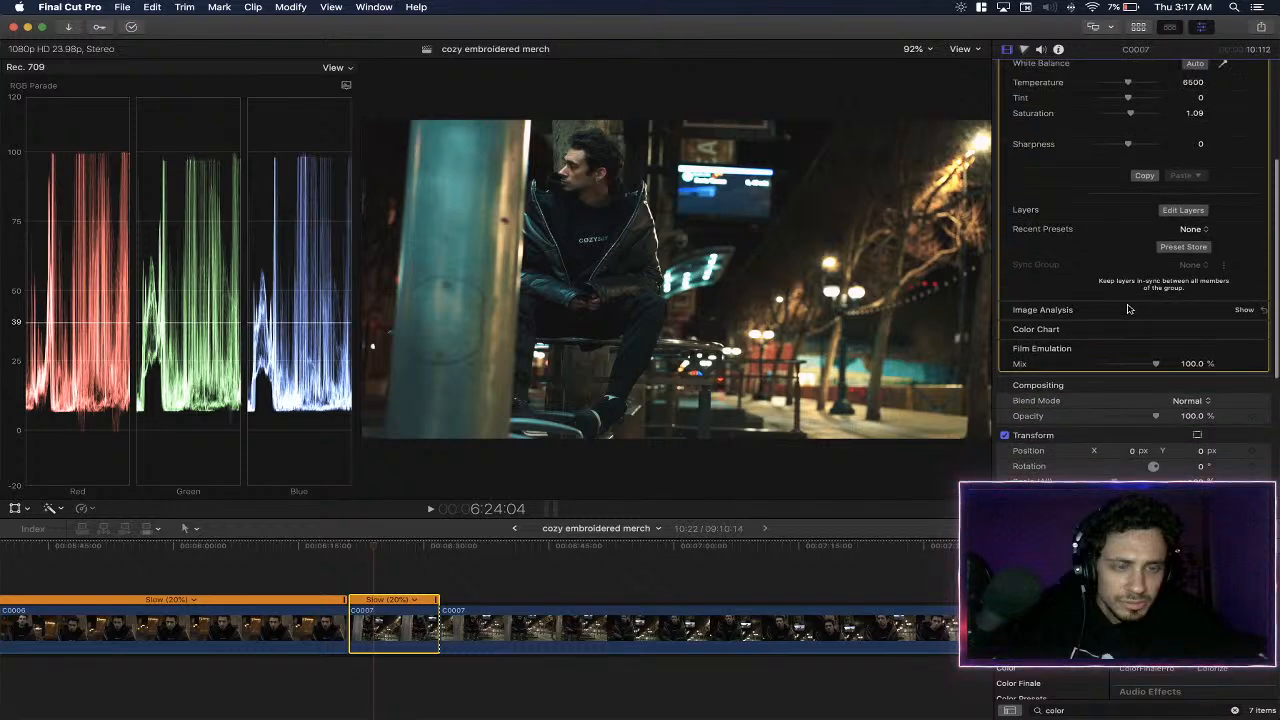
scroll(1112, 300, up, 4)
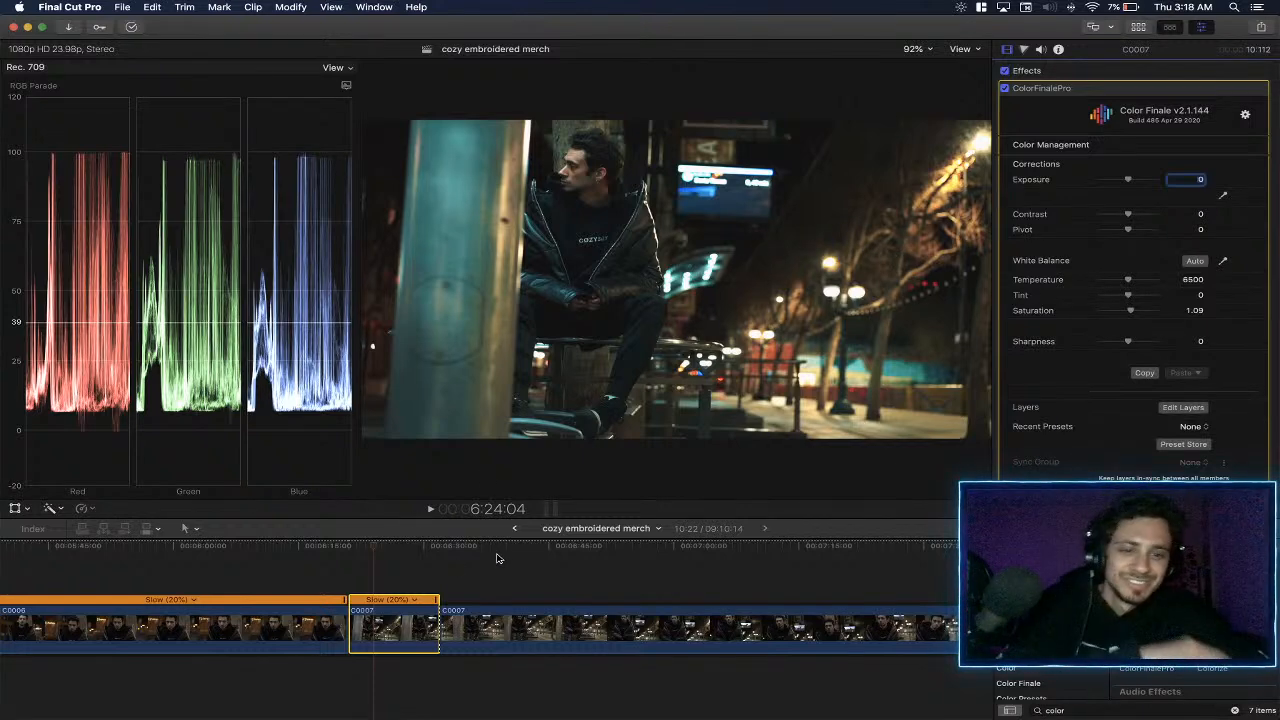
- Paste only the graded piece's ColorFinalePro effect onto the longer C0007 clip after it, leaving out Volume and Retiming
click(455, 550)
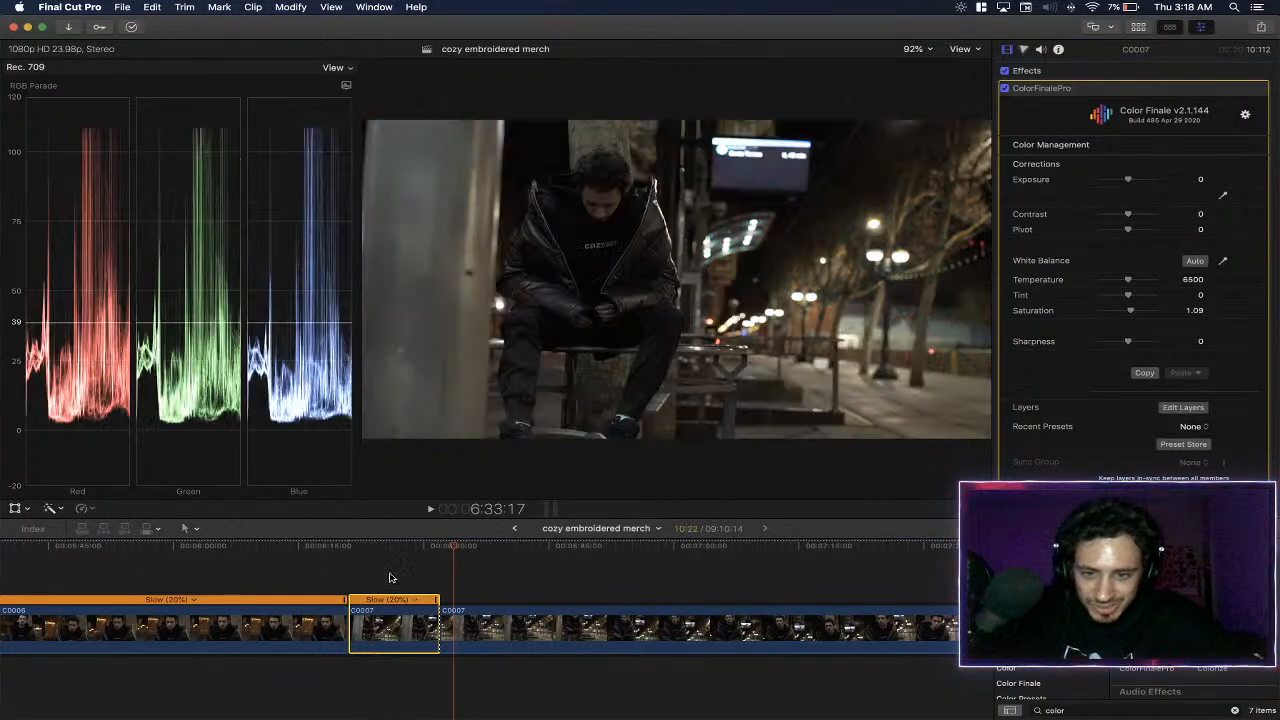
click(490, 620)
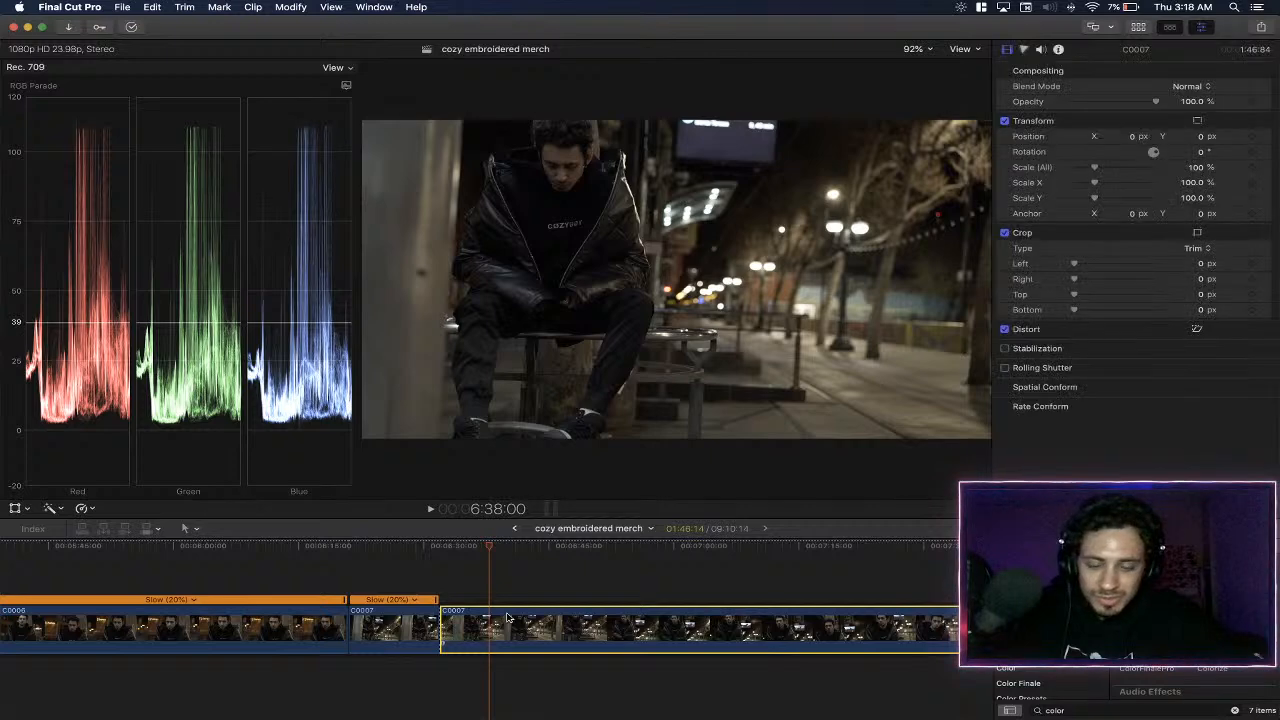
key(super+shift+v)
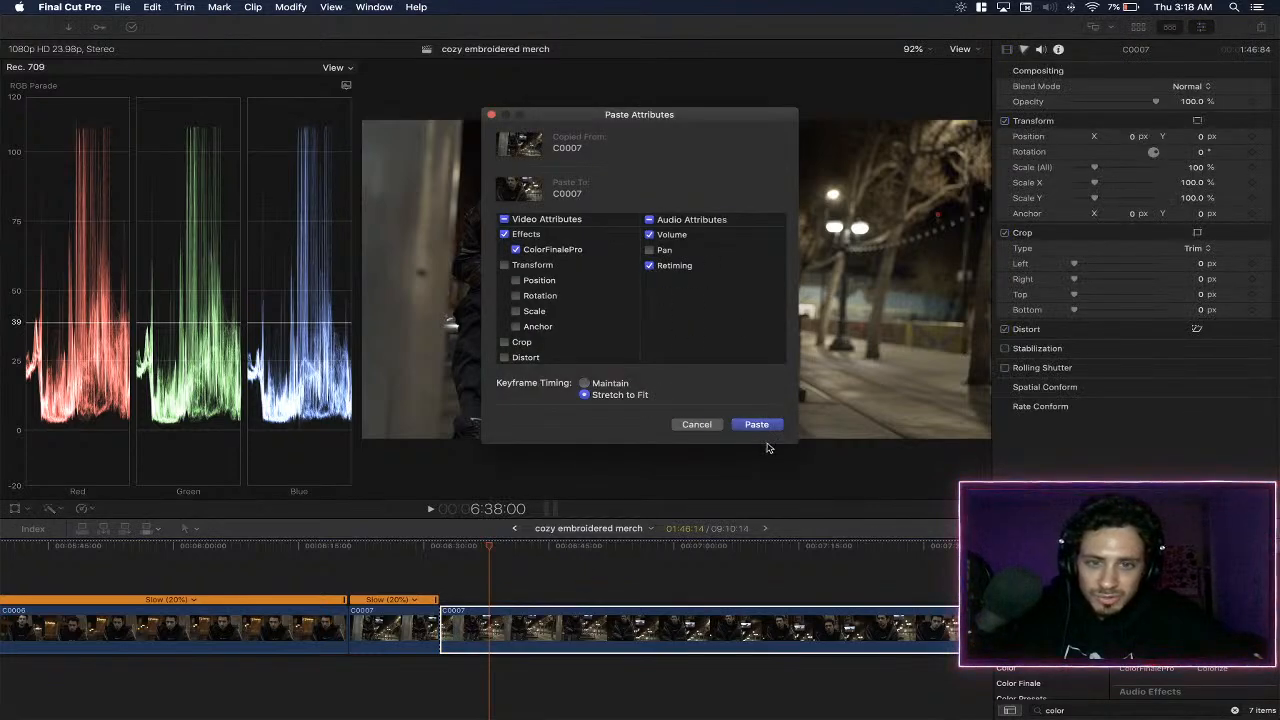
click(650, 266)
click(650, 235)
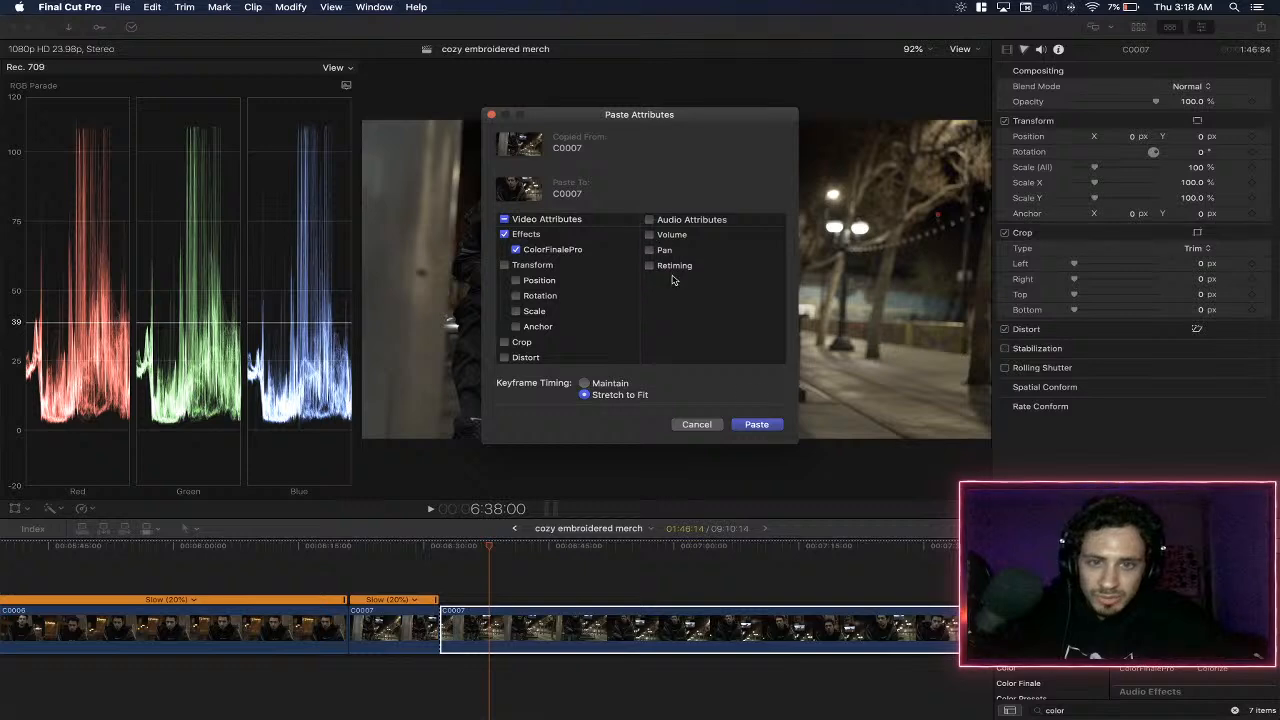
click(757, 424)
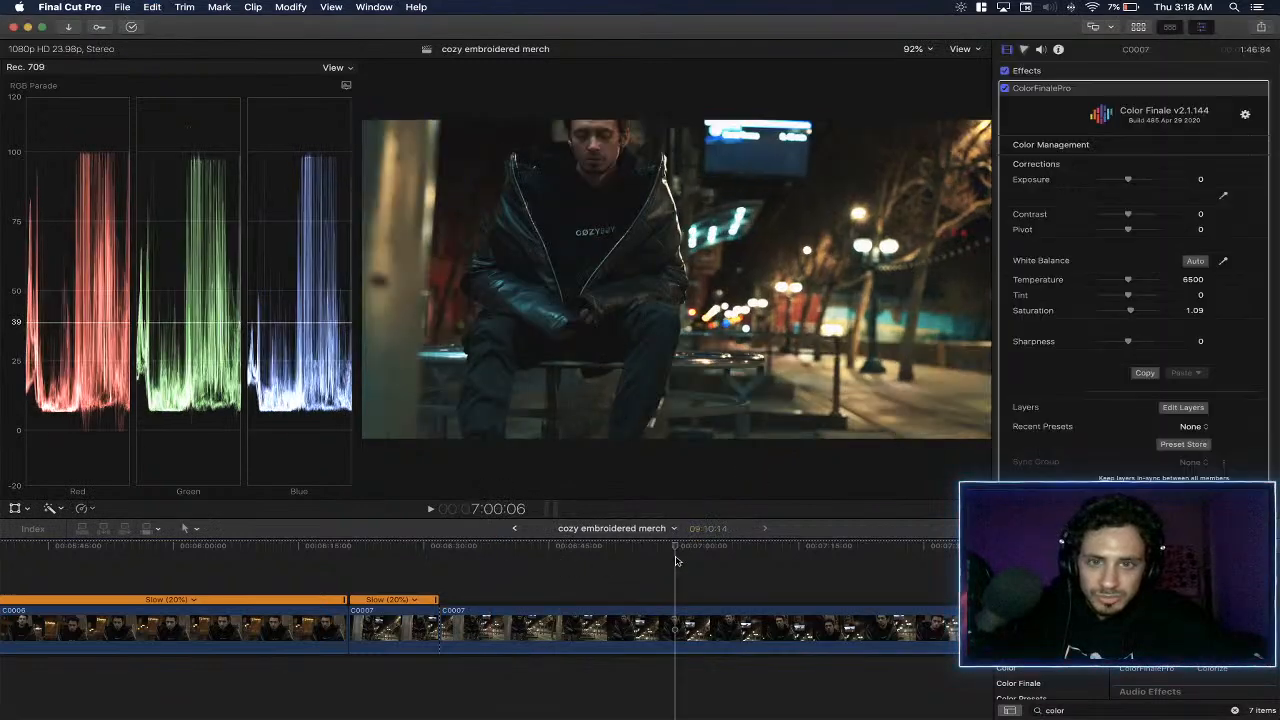
- Play and skim through the long C0007 clip up to the start of the first C0009 piece to check the pasted grade
key(space)
scroll(690, 561, right, 5)
scroll(680, 561, right, 1)
click(667, 561)
scroll(738, 564, right, 2)
click(736, 564)
scroll(737, 564, right, 1)
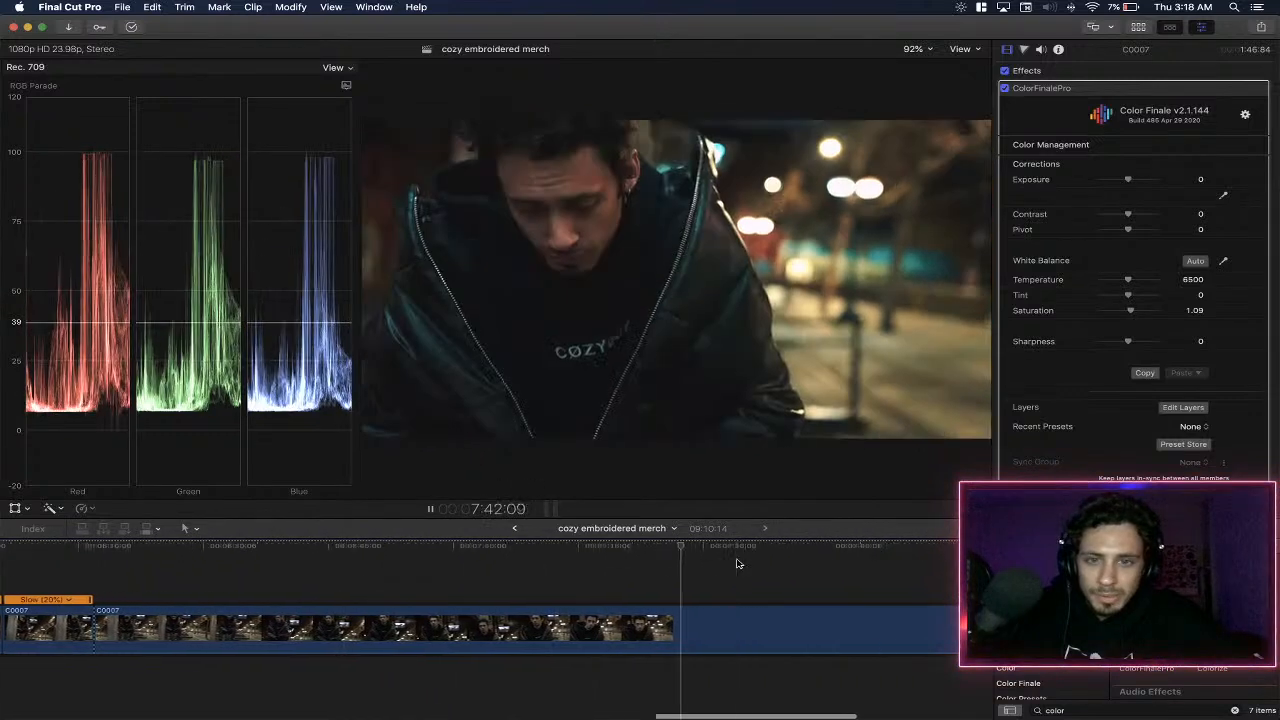
scroll(740, 563, right, 2)
click(752, 561)
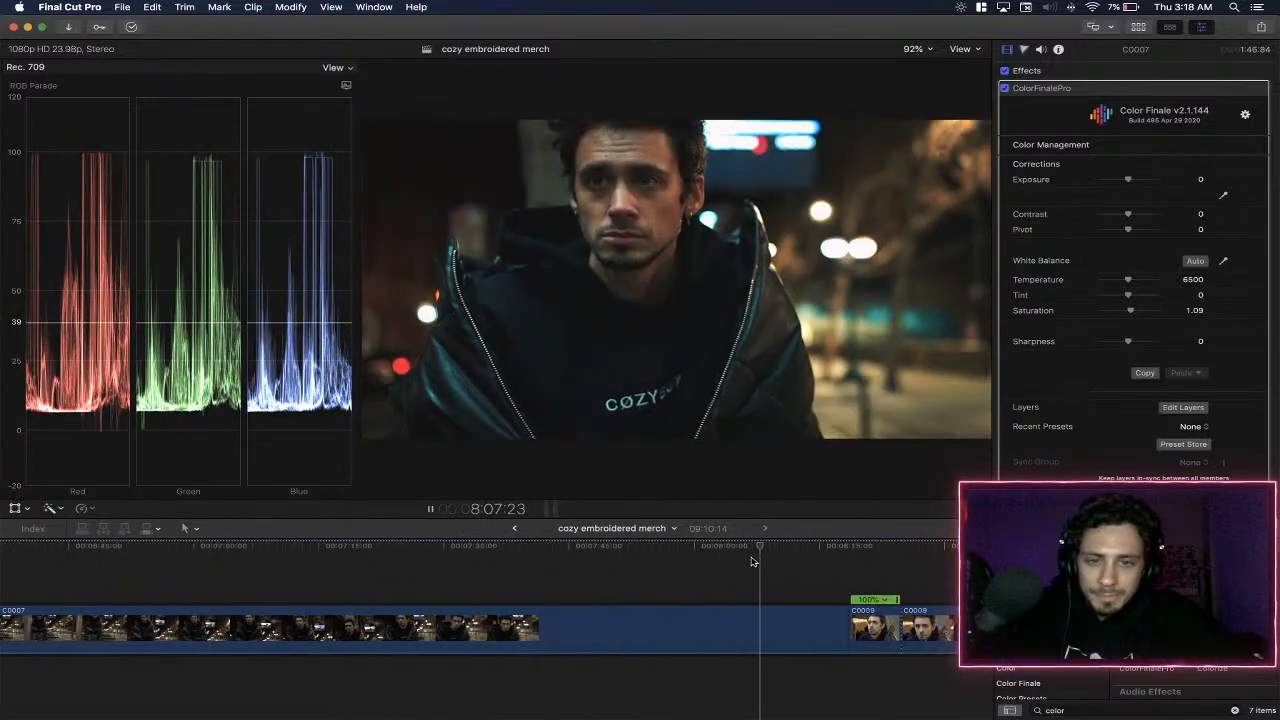
scroll(752, 561, right, 2)
click(686, 561)
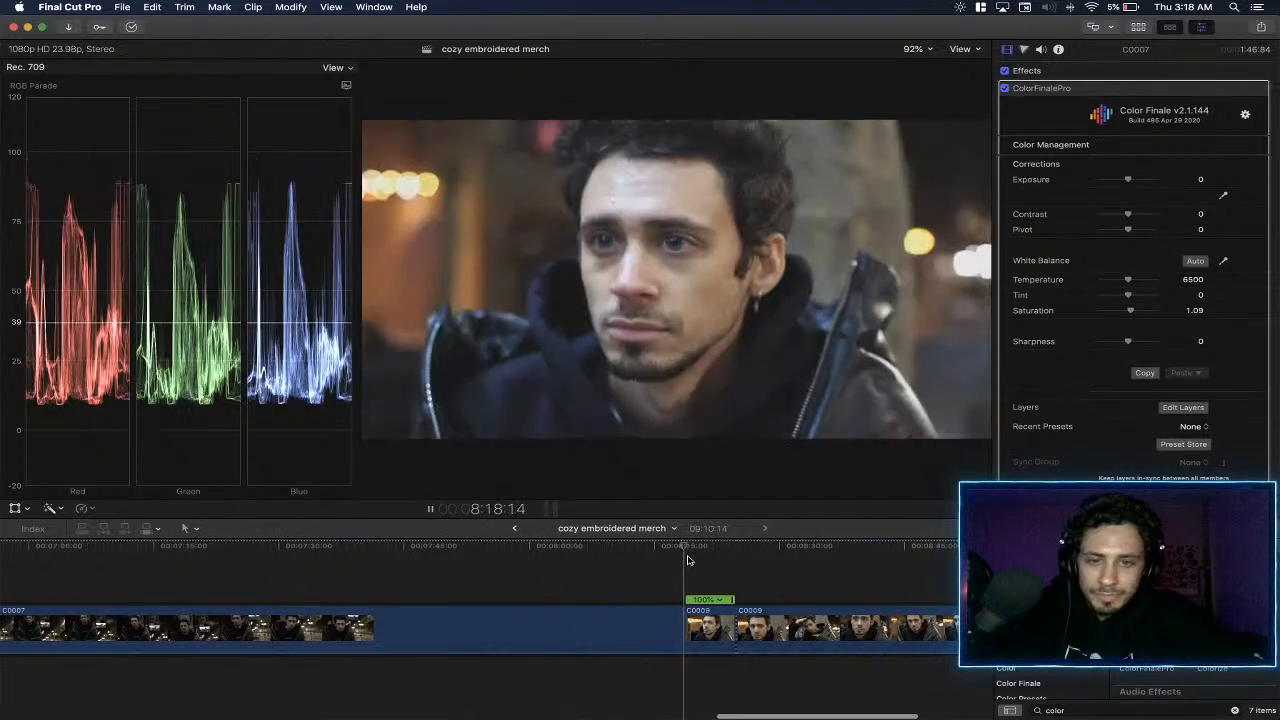
scroll(686, 570, right, 1)
key(space)
- Turn off the first C0009 piece's active ColorFinalePro effect and paste the C0007 ColorFinalePro, Volume and Retiming attributes onto it
click(680, 617)
click(1245, 89)
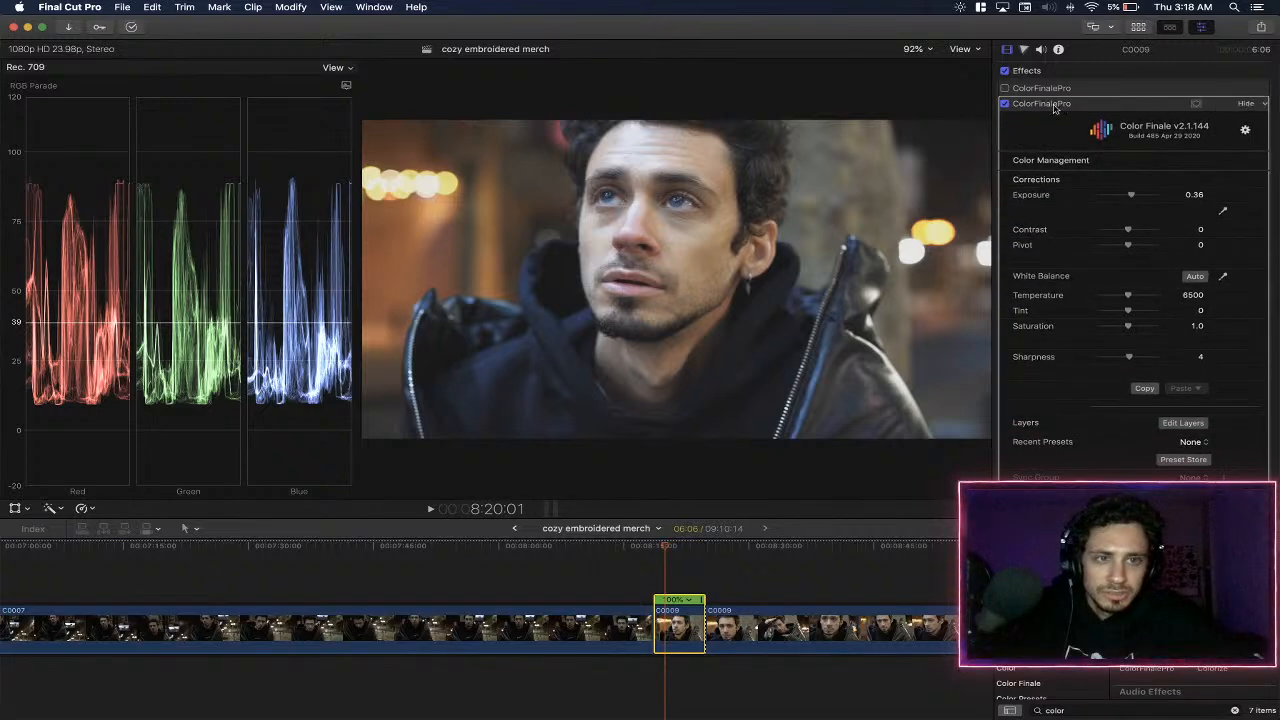
click(1242, 104)
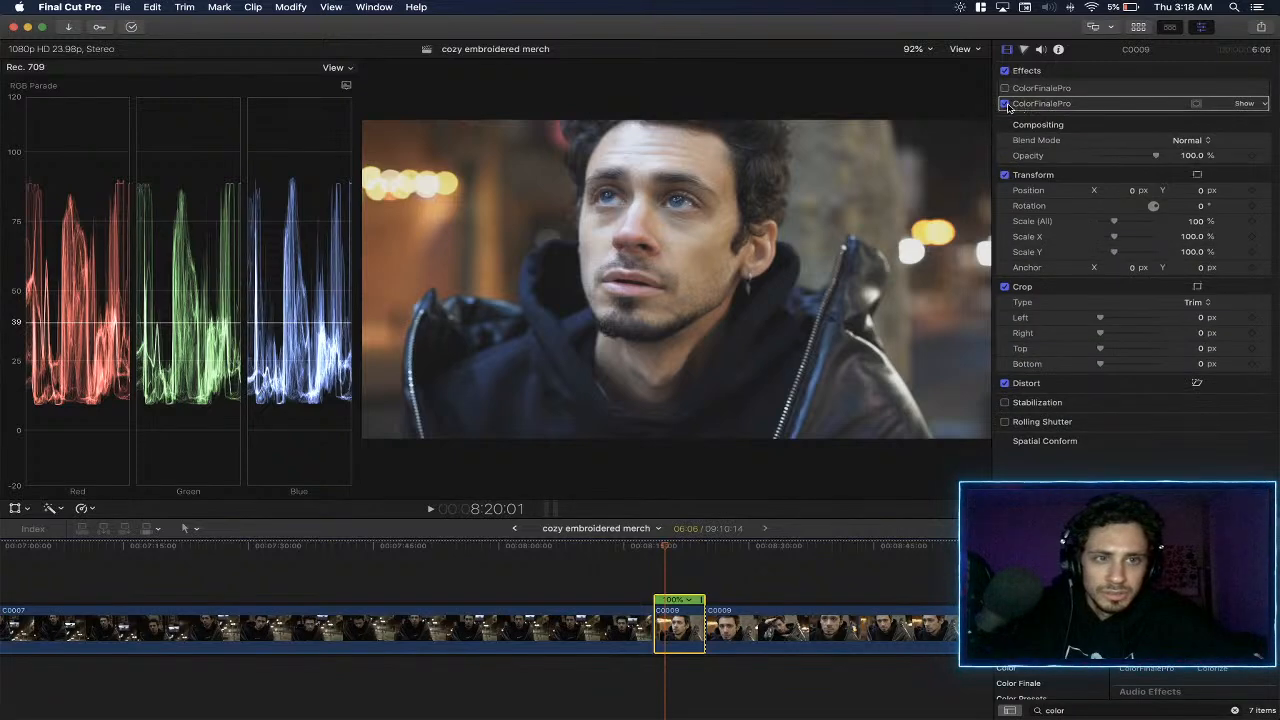
click(1006, 104)
key(shift+super+v)
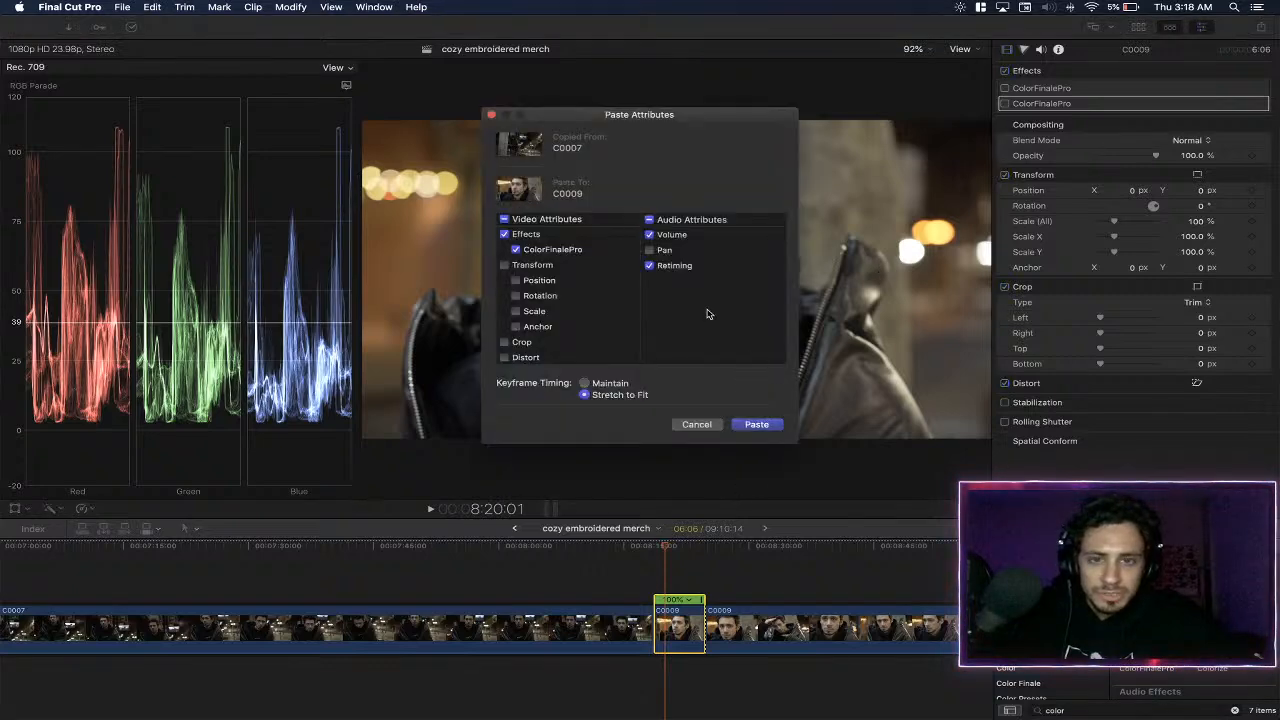
click(758, 426)
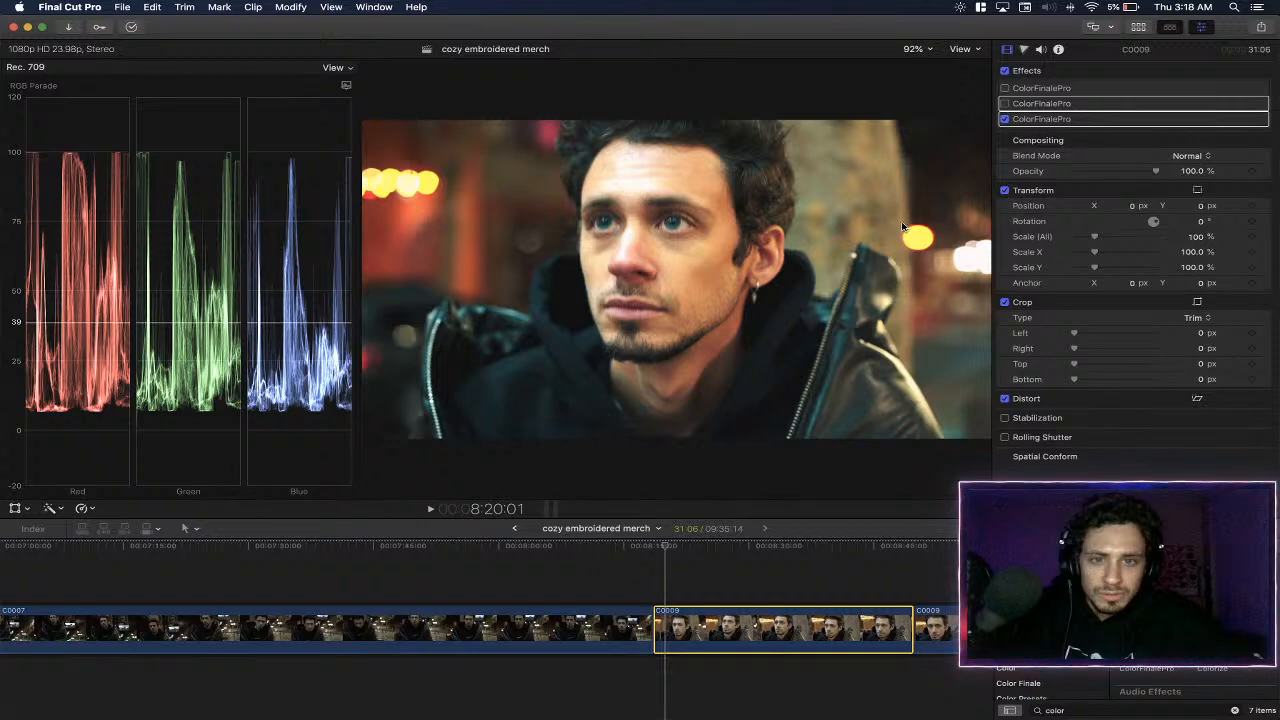
- Check the pasted grade at several points of the C0009 piece, play part of it, and select the piece
click(730, 567)
click(820, 582)
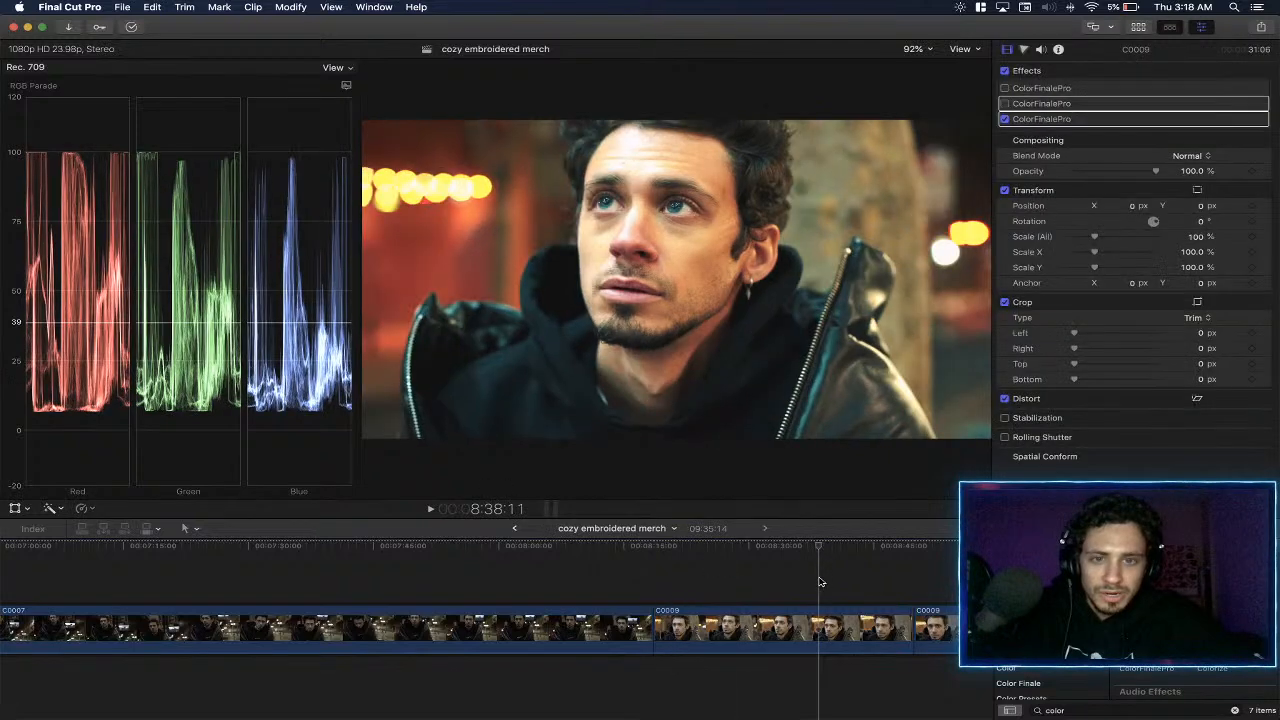
click(850, 586)
click(714, 578)
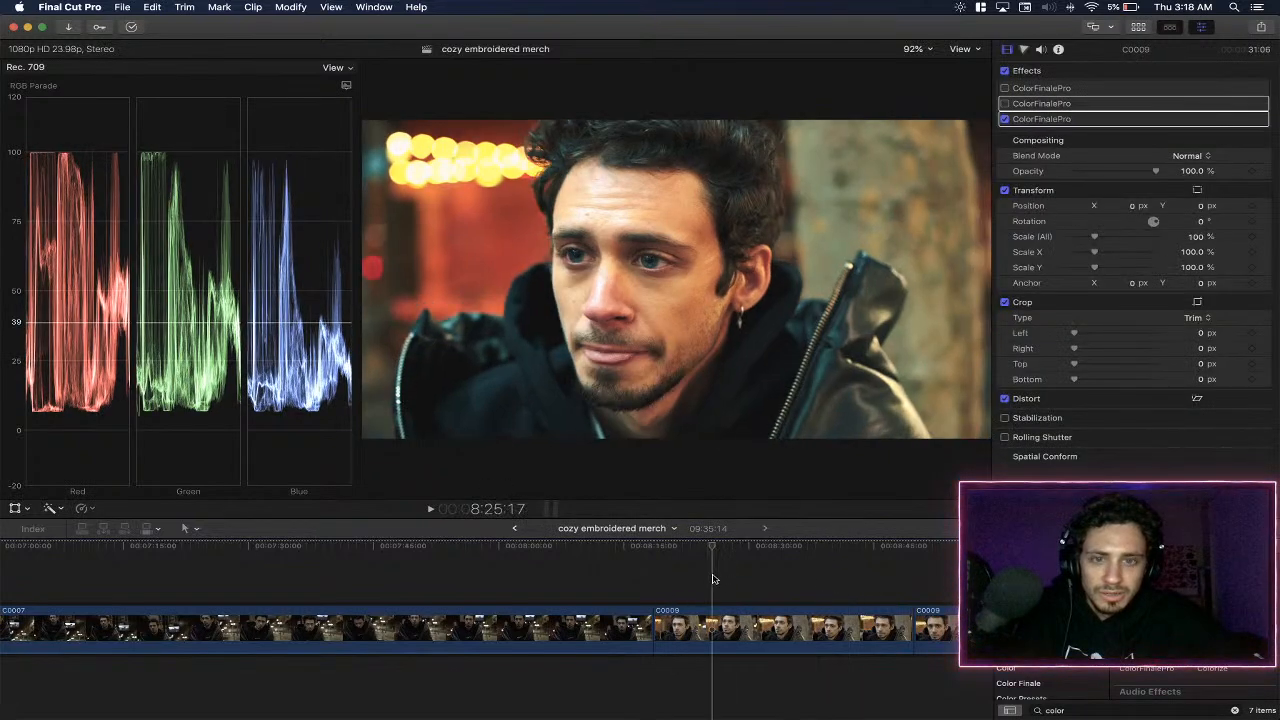
key(space)
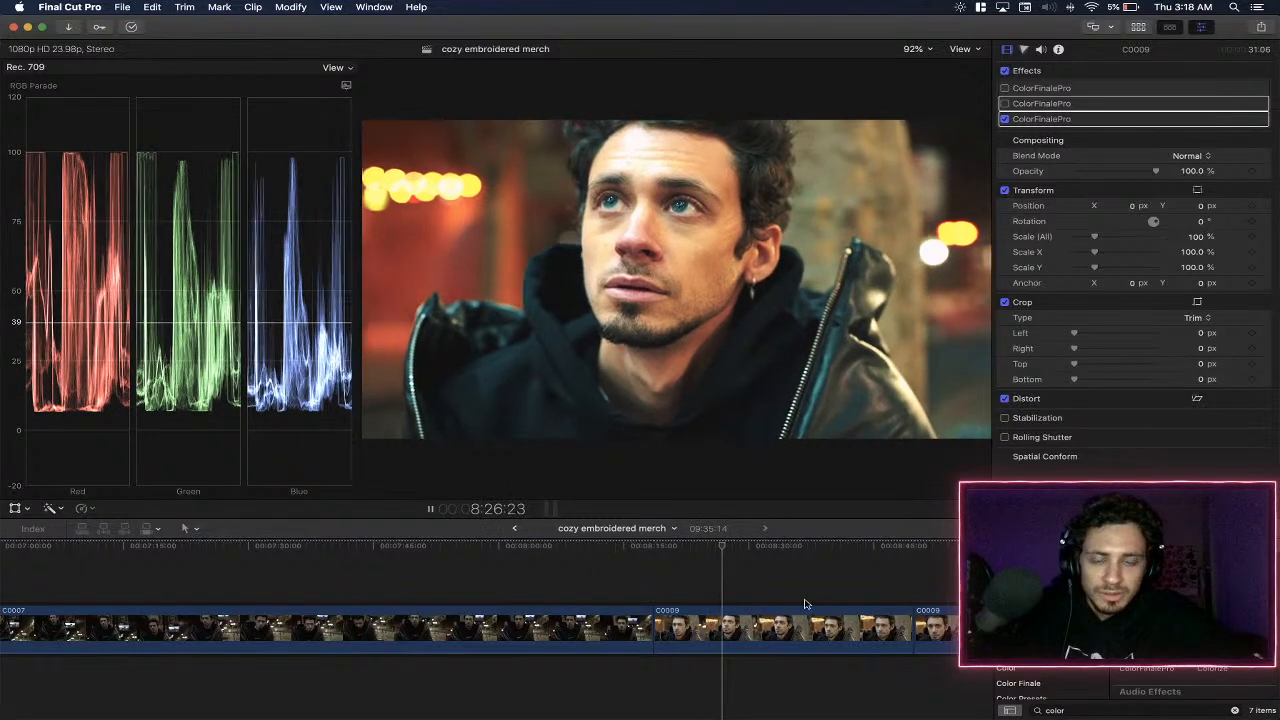
key(space)
click(798, 630)
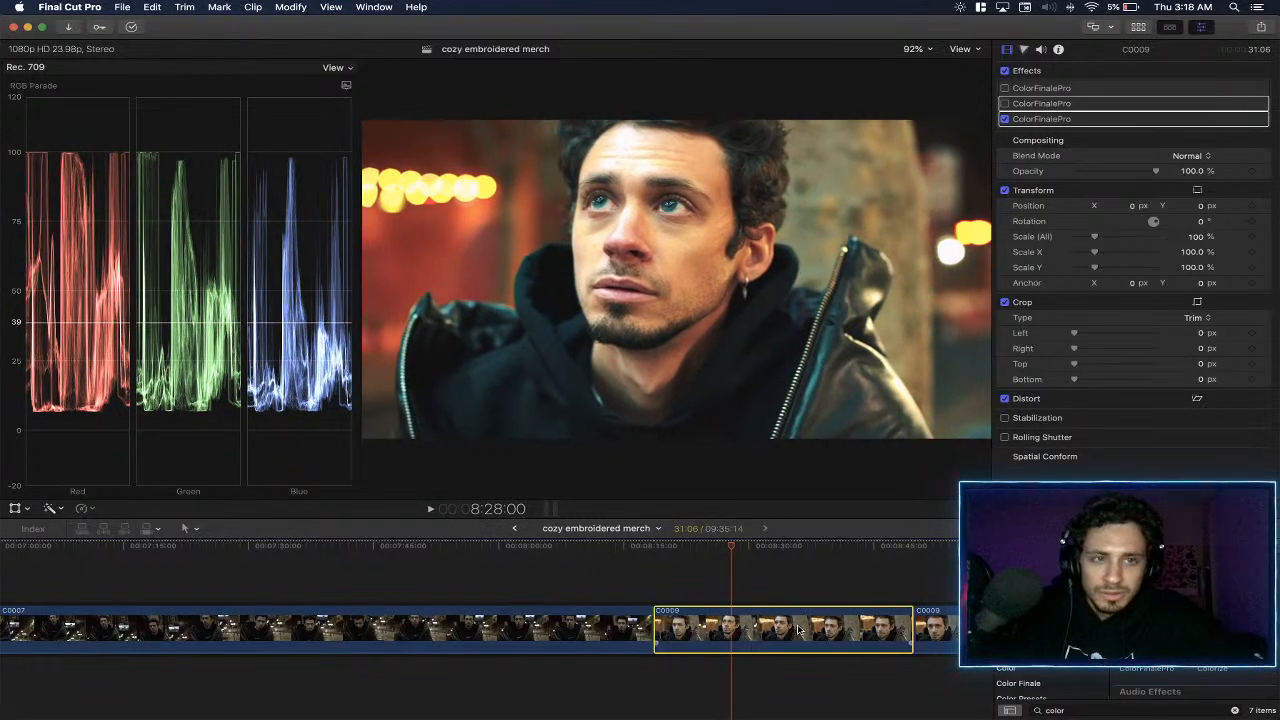
- Undo the last attribute paste on the first C0009 piece and paste only the ColorFinalePro effect from C0007, leaving out Volume and Retiming
key(Delete)
click(668, 626)
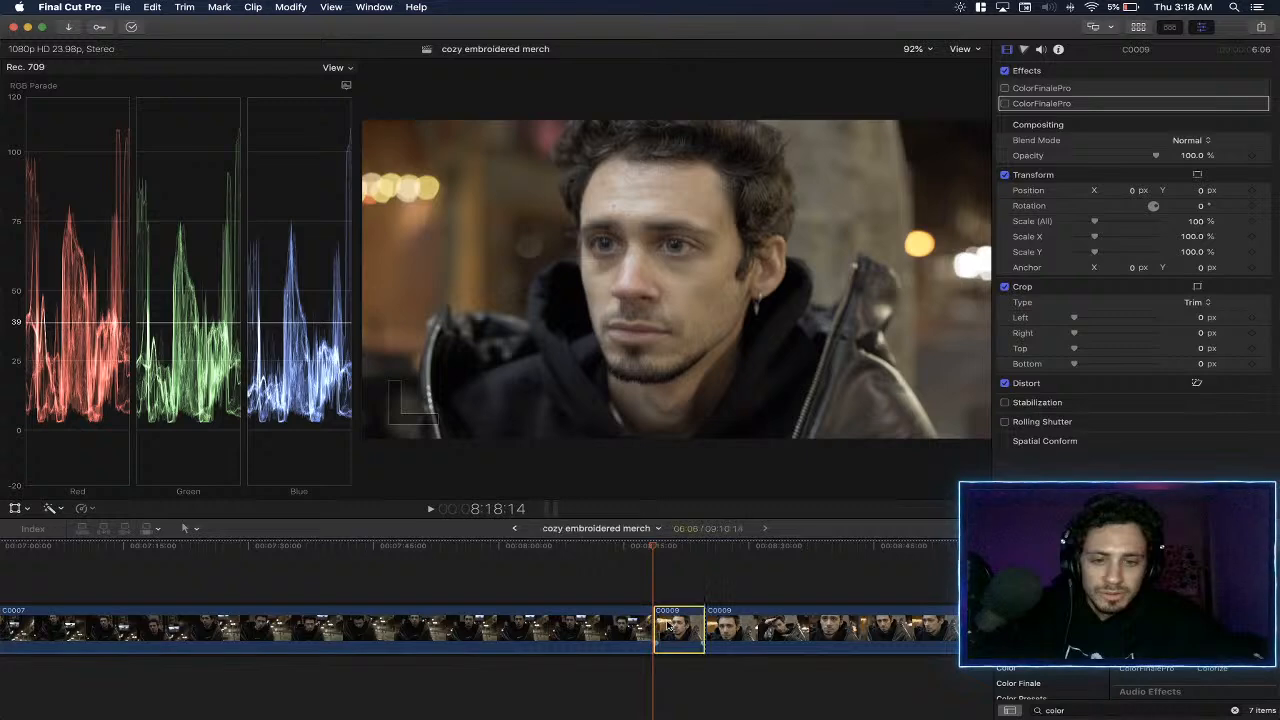
key(super+shift+v)
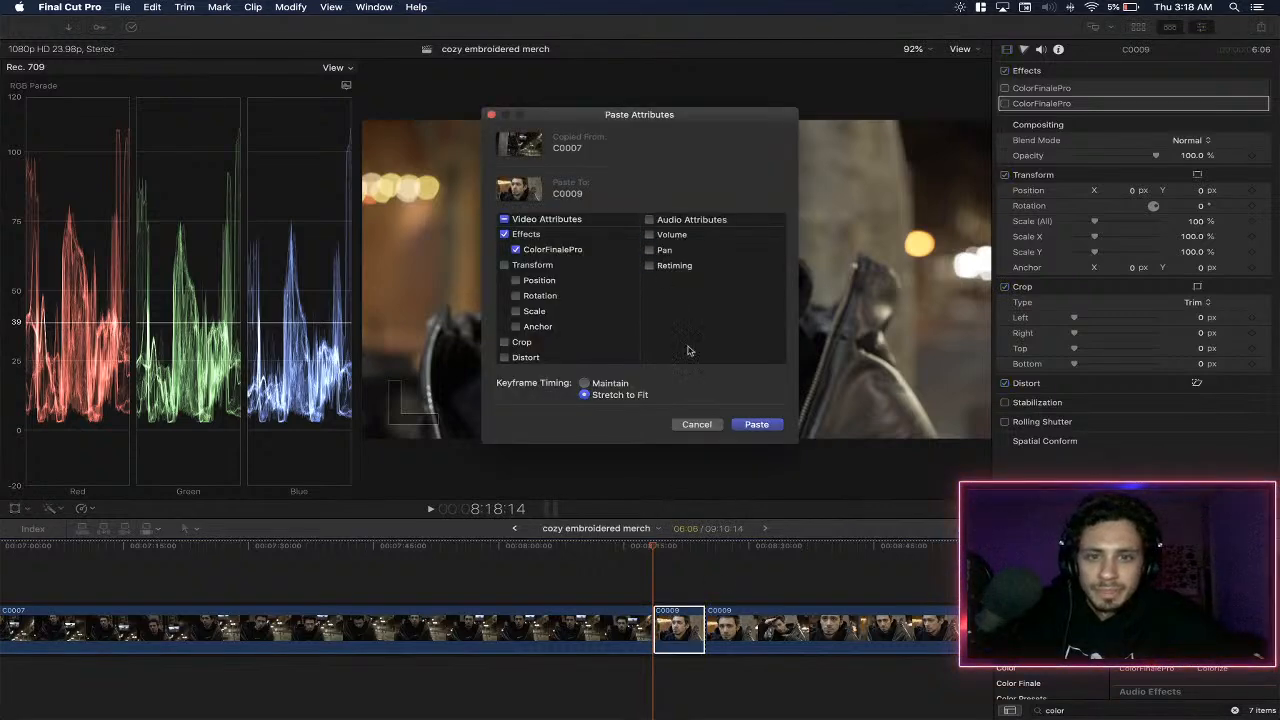
click(756, 424)
- Play part of the first C0009 piece, turn off its newly pasted ColorFinalePro effect and turn on the second one instead
key(space)
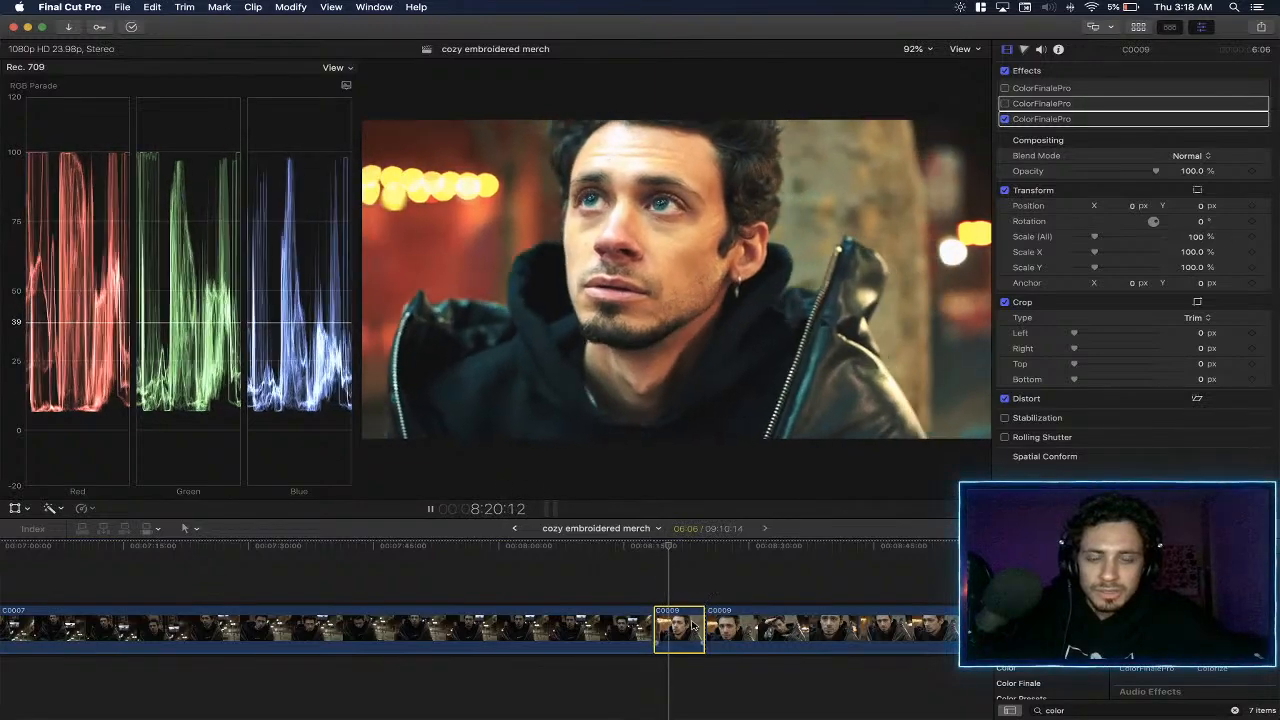
key(space)
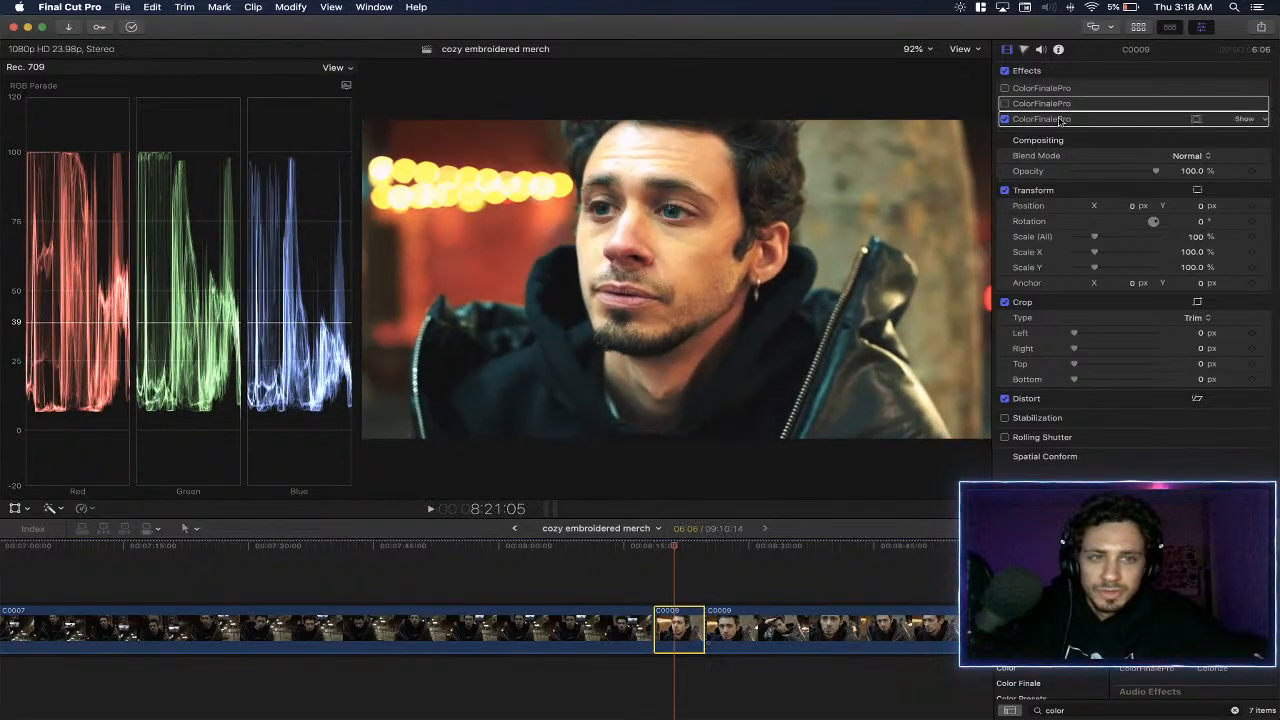
click(1005, 119)
click(1005, 103)
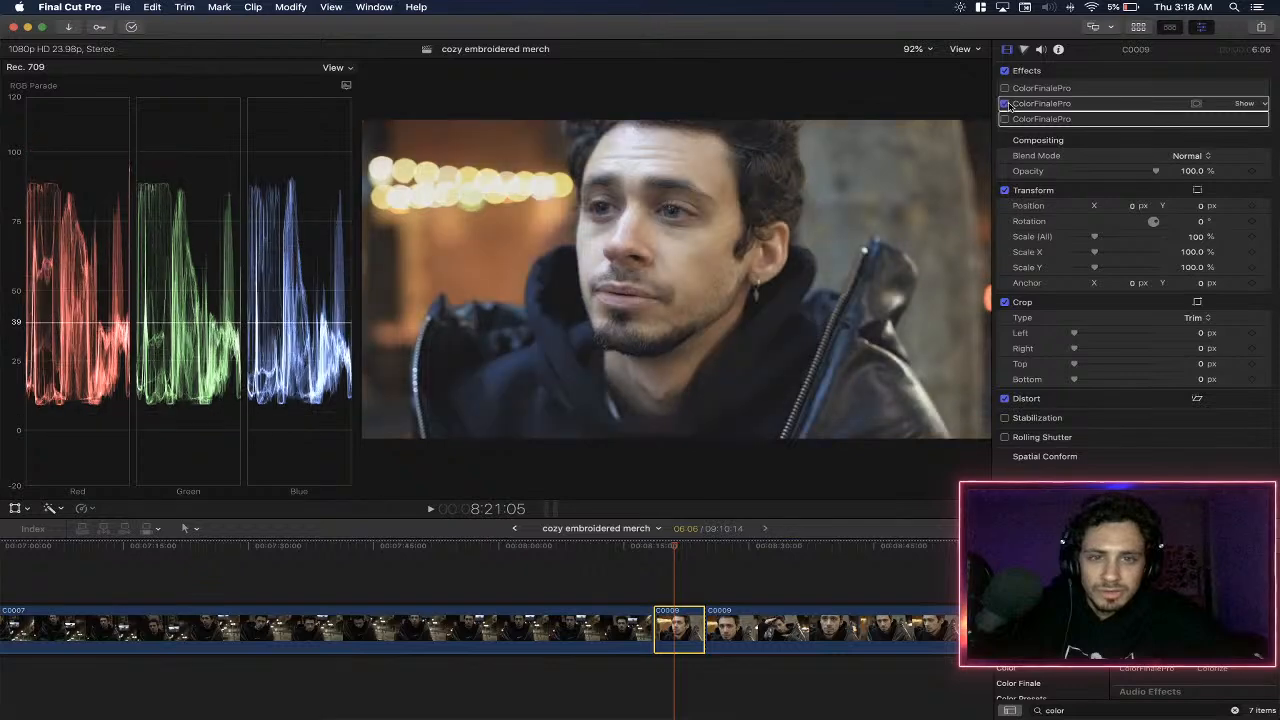
click(1005, 103)
click(1005, 103)
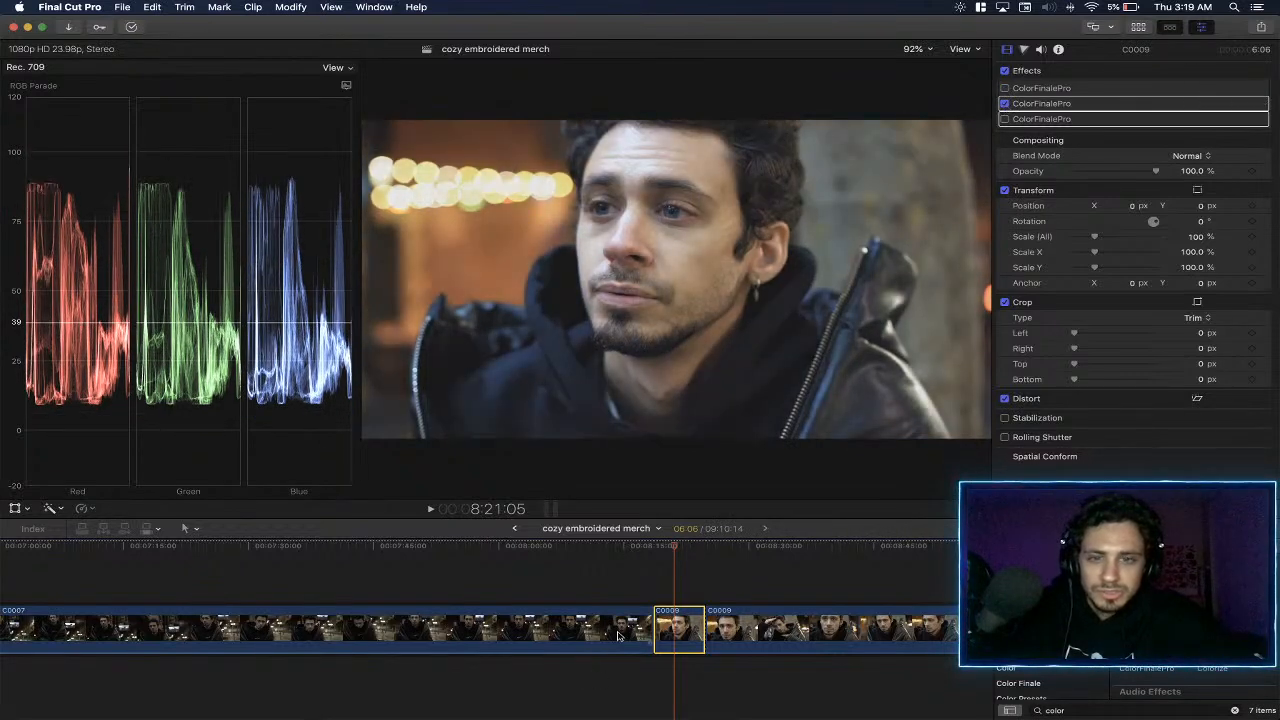
- Examine the long ungraded C0006 clip at several points and compare it with the graded short C0007 piece
scroll(646, 612, left, 5)
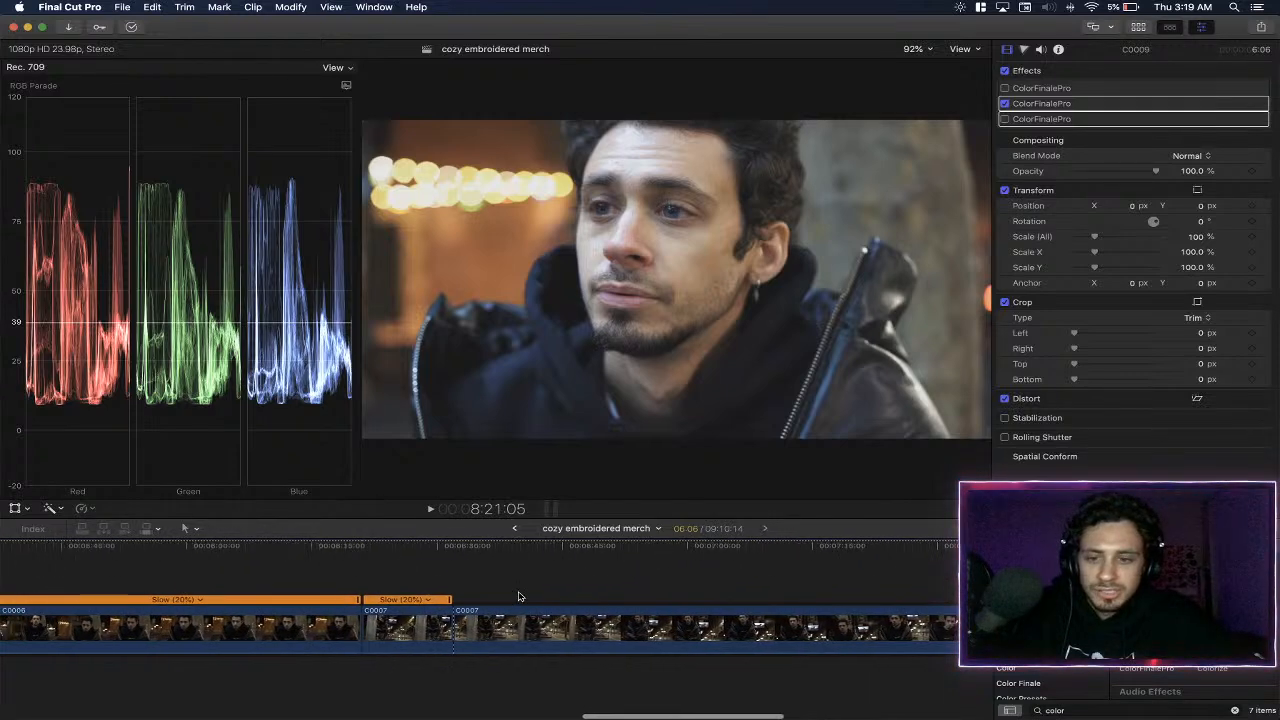
scroll(517, 597, right, 10)
scroll(419, 581, left, 10)
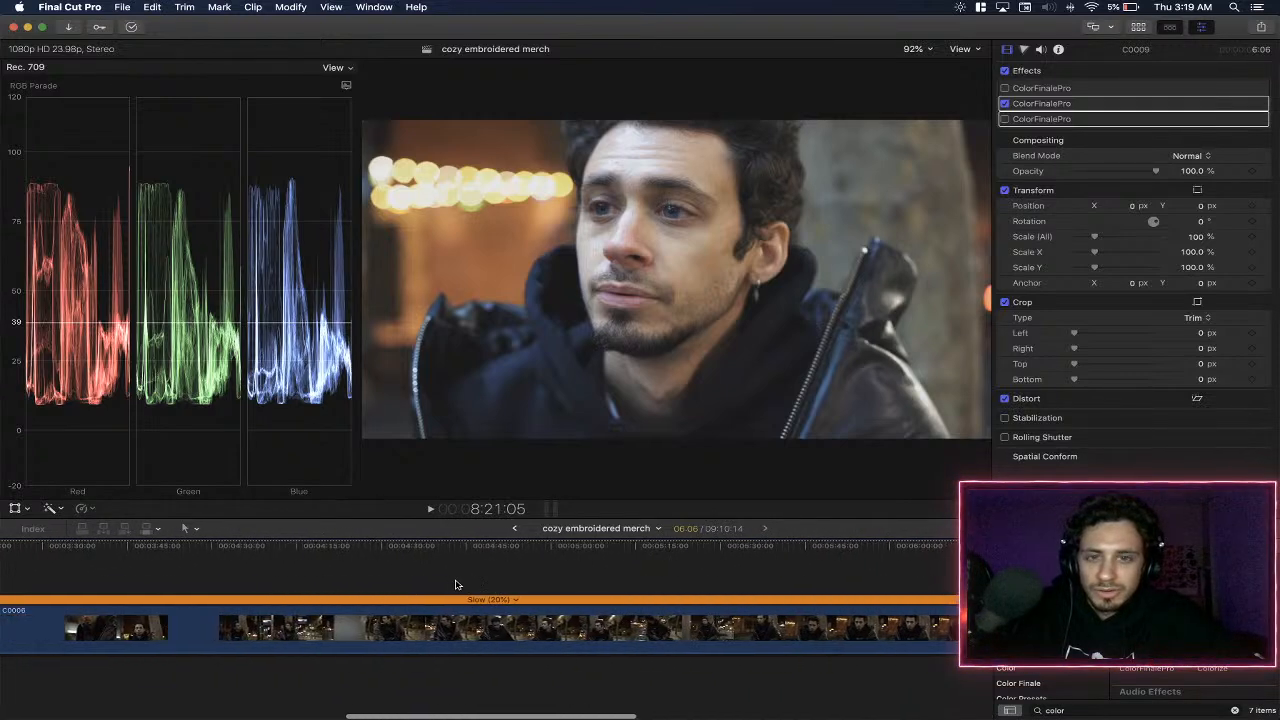
click(452, 560)
scroll(500, 563, right, 5)
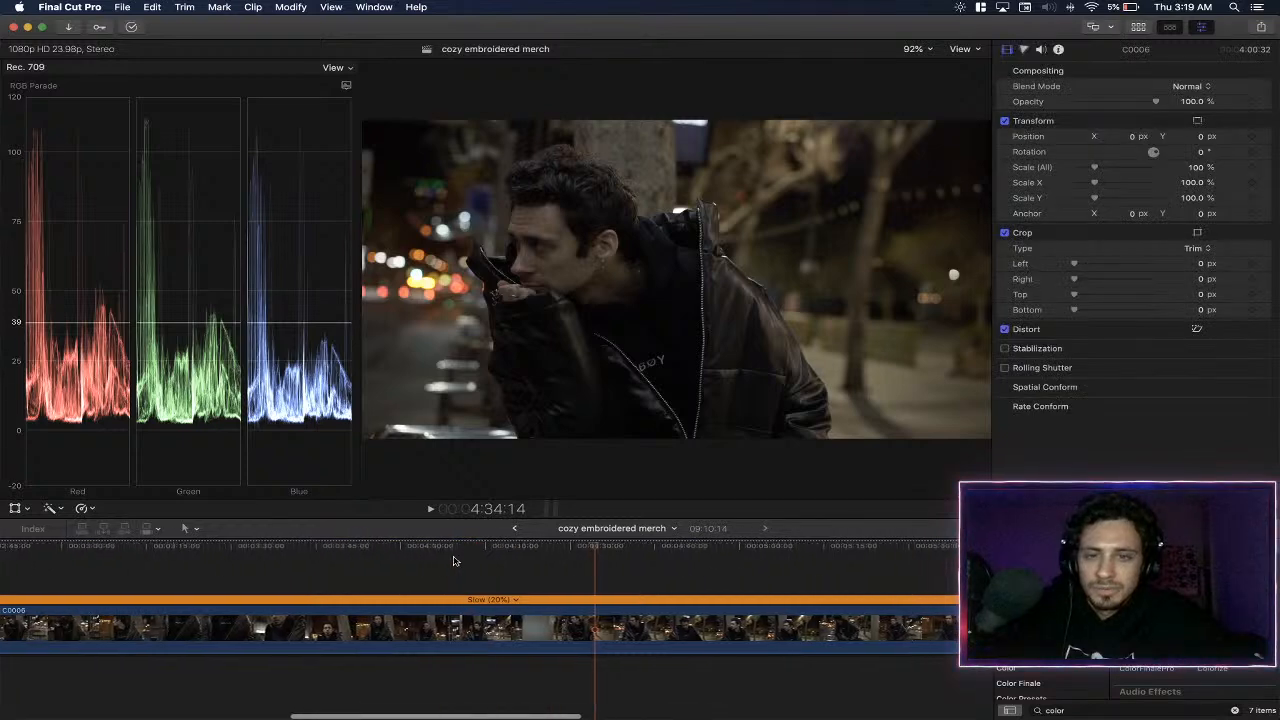
scroll(561, 566, right, 3)
click(597, 635)
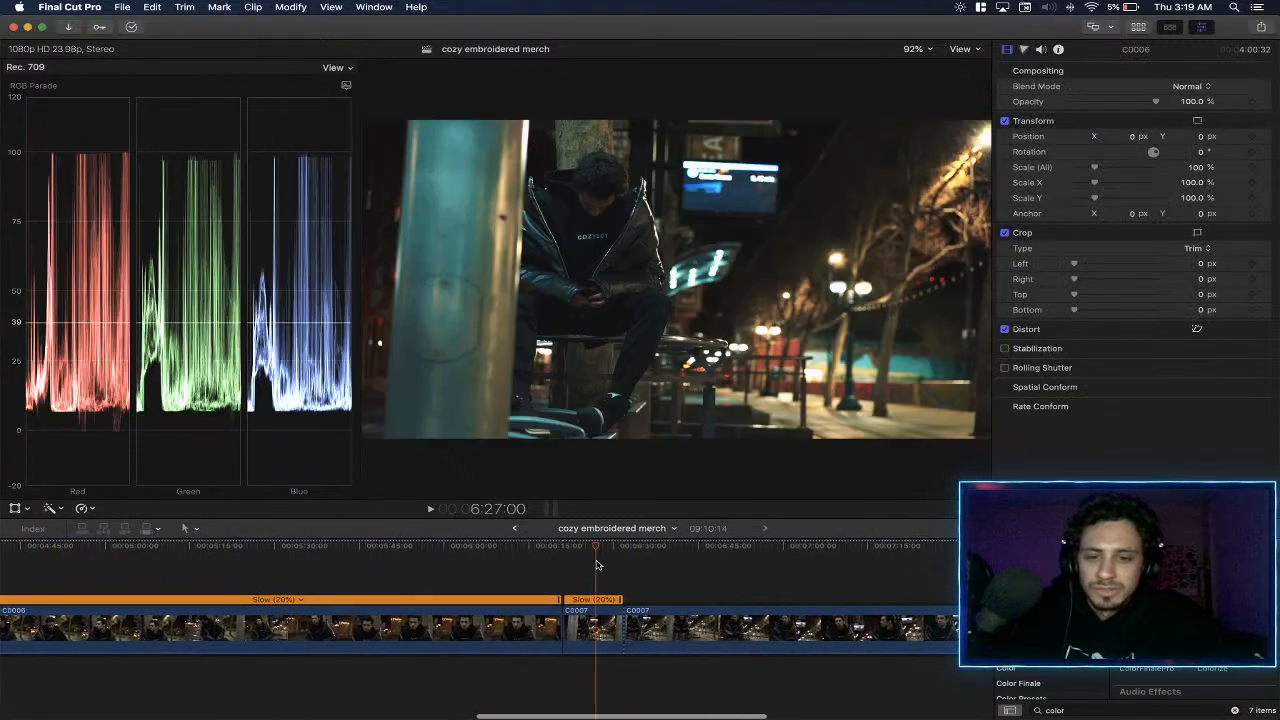
scroll(510, 585, left, 5)
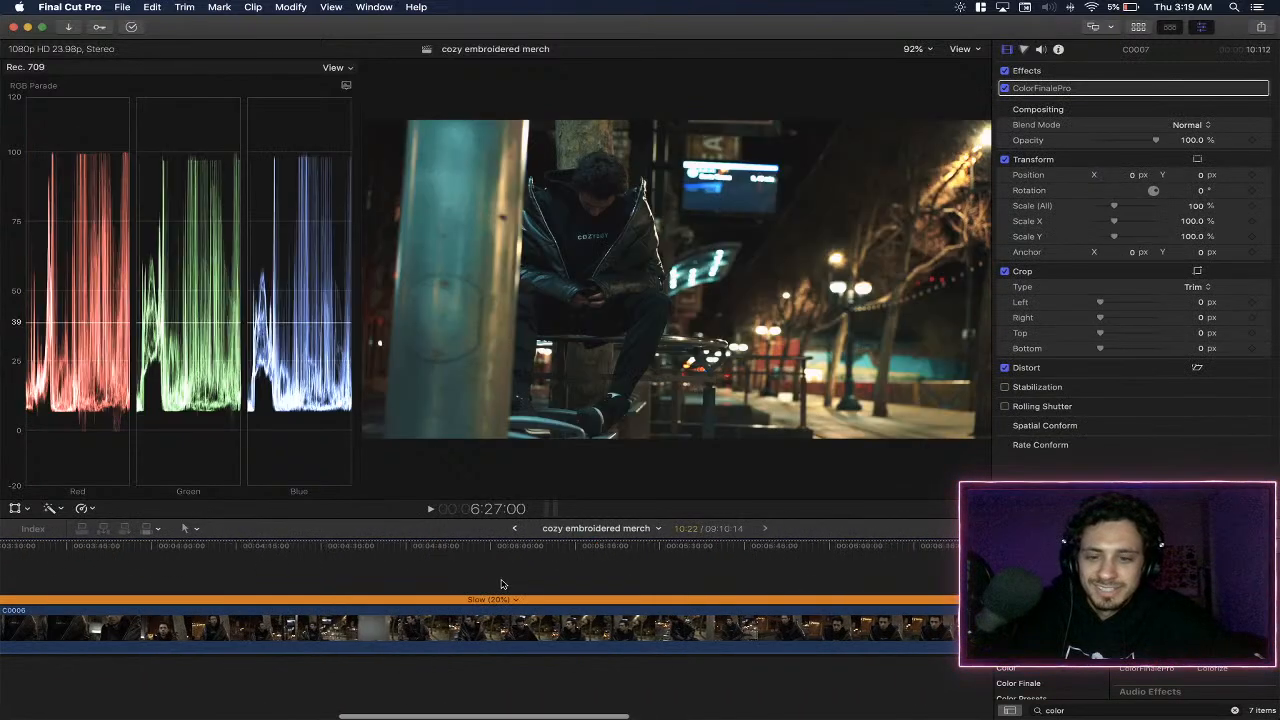
click(527, 561)
scroll(454, 583, left, 3)
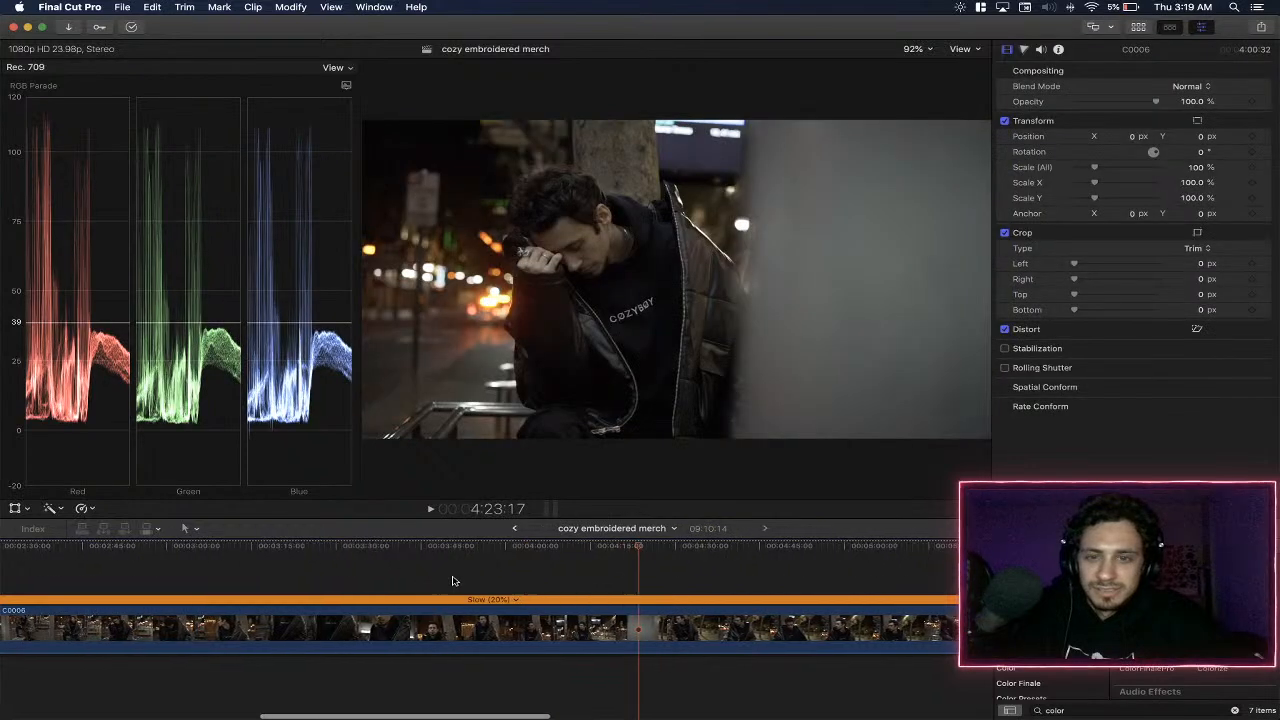
key(space)
key(space)
- Paste only the C0007 ColorFinalePro effect onto the long C0006 clip, leaving out Volume and Retiming
click(493, 631)
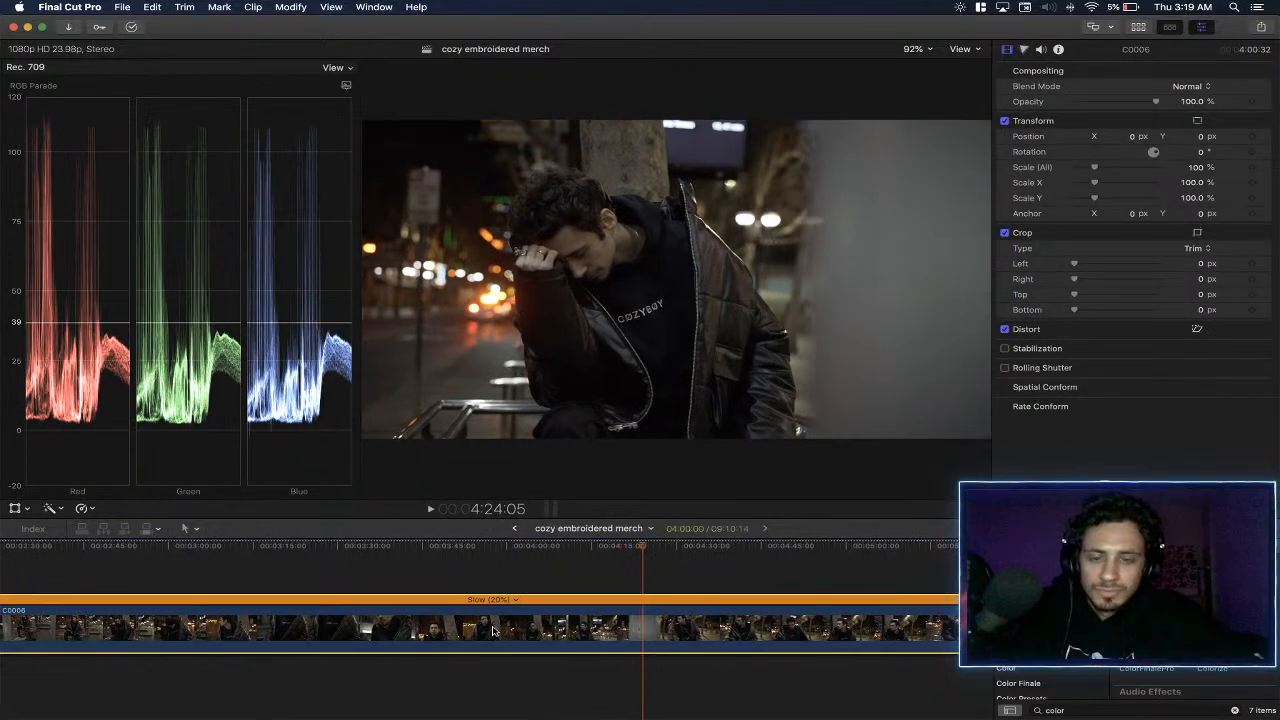
key(super+shift+v)
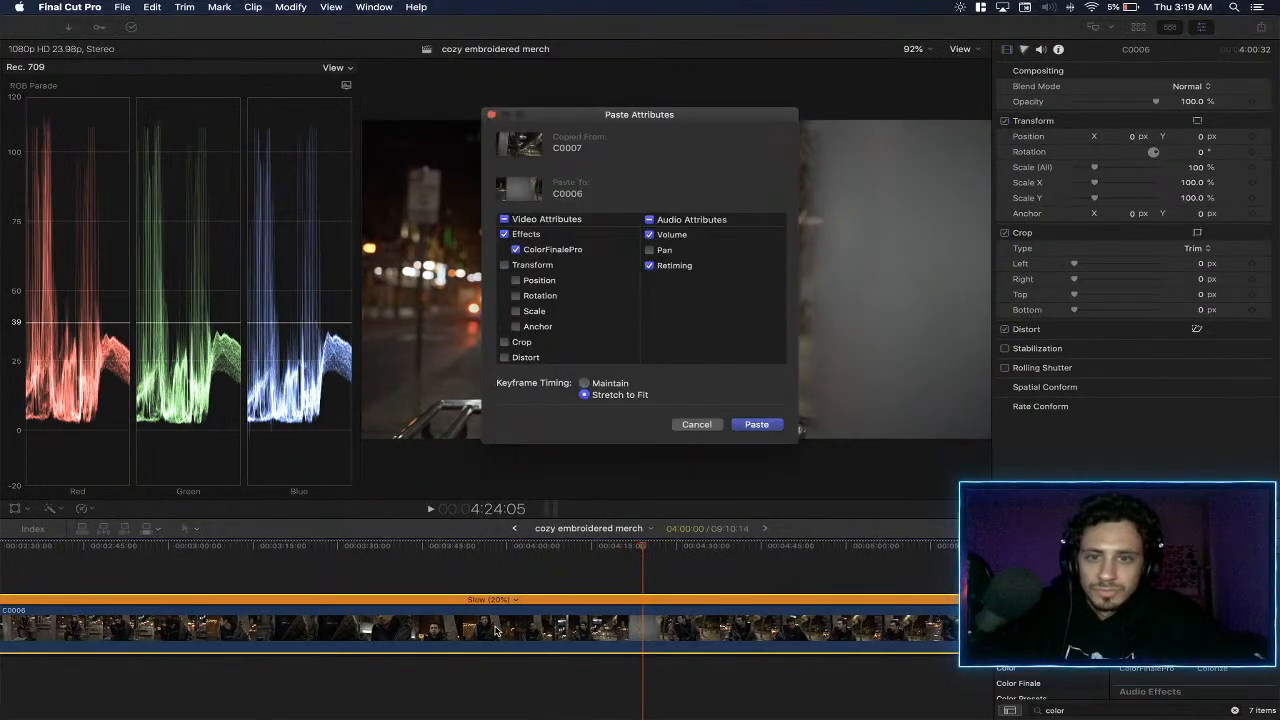
click(650, 236)
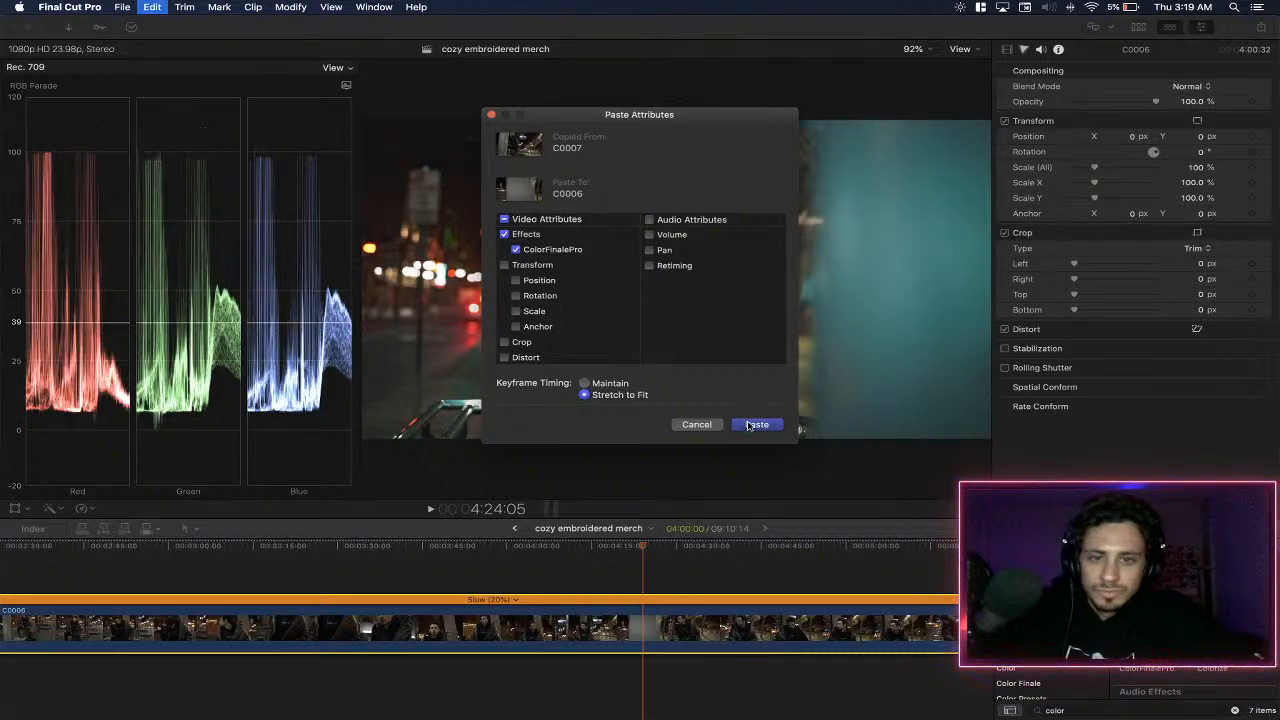
click(757, 424)
- Play and skim the C0006 clip at several points to check the pasted grade, and show its ColorFinalePro settings
key(space)
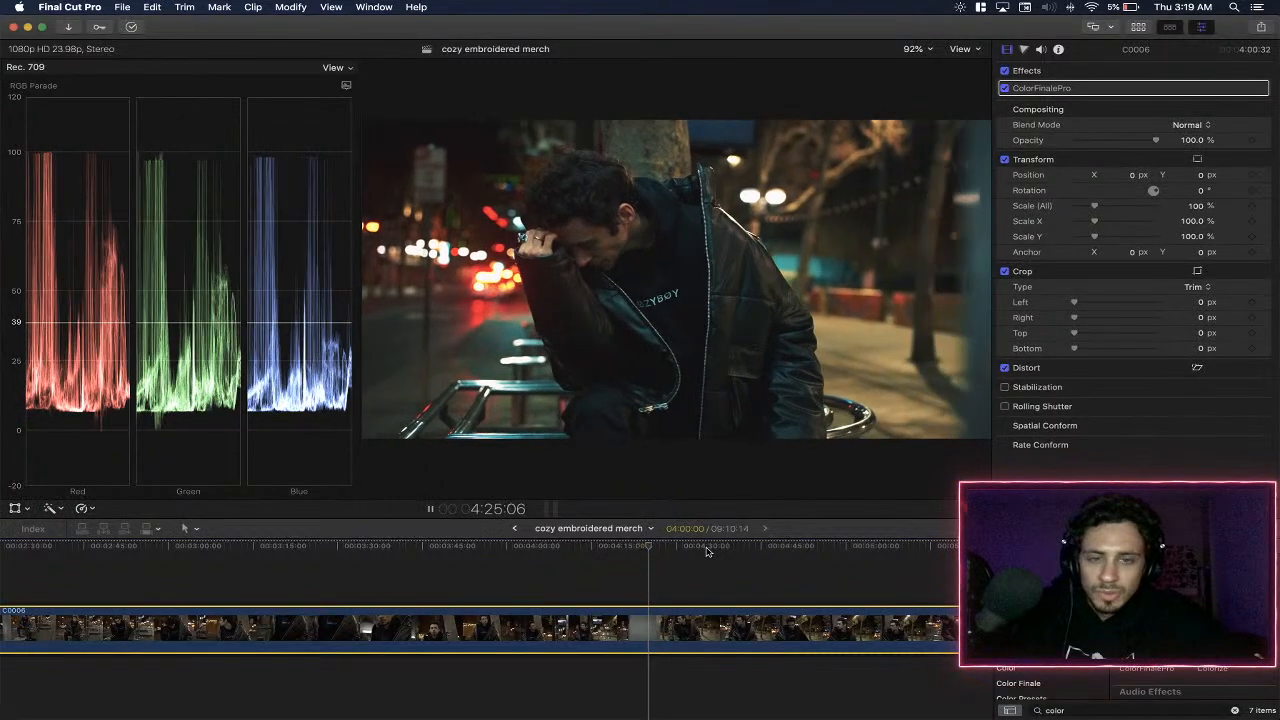
click(591, 563)
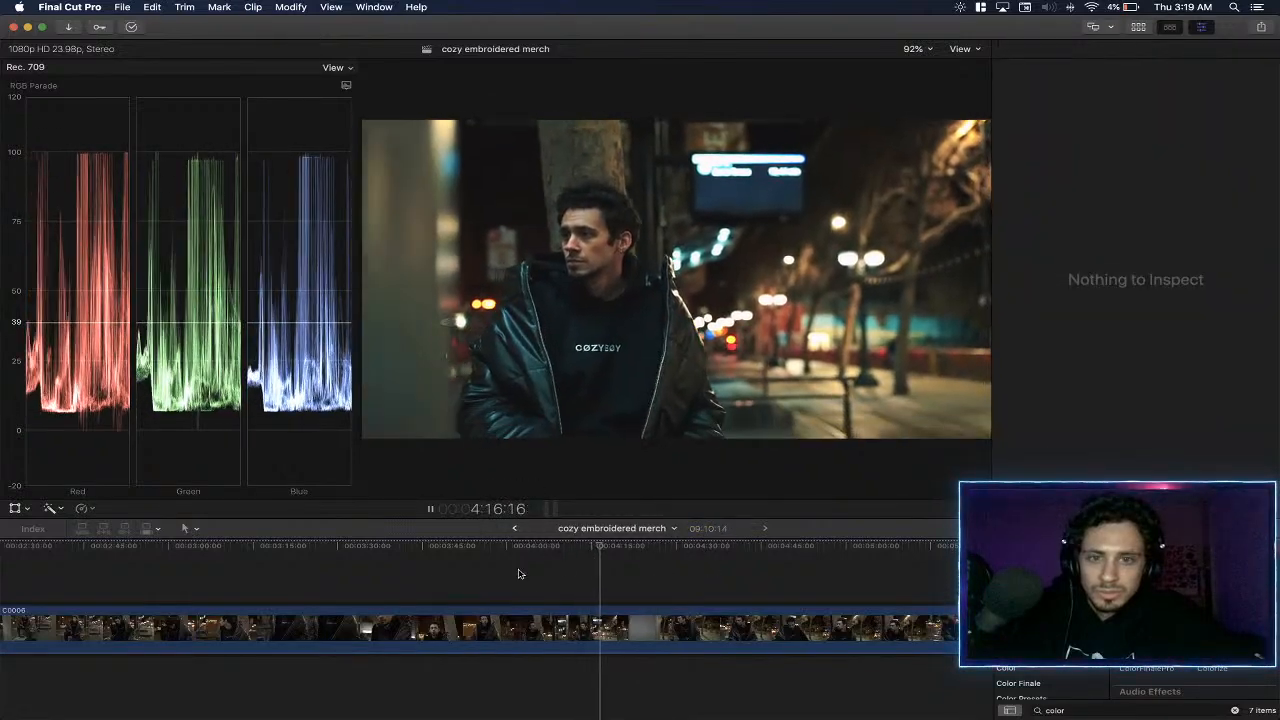
click(401, 569)
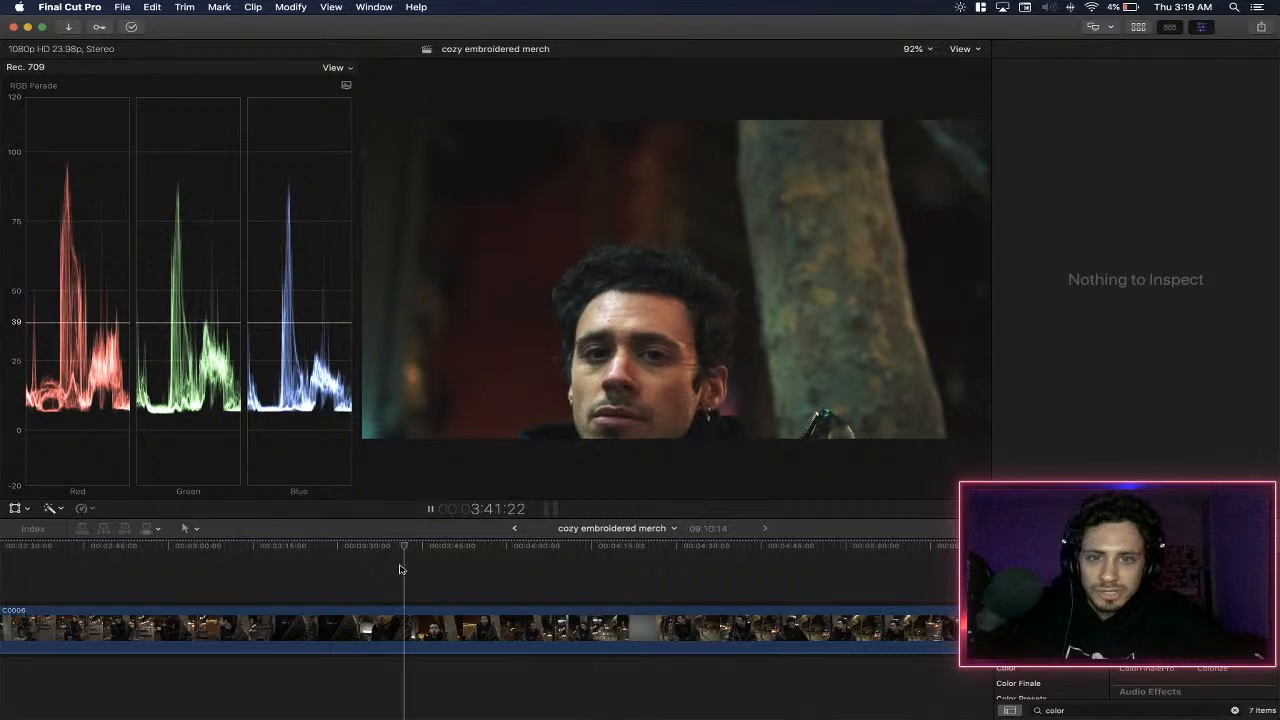
click(526, 568)
click(629, 568)
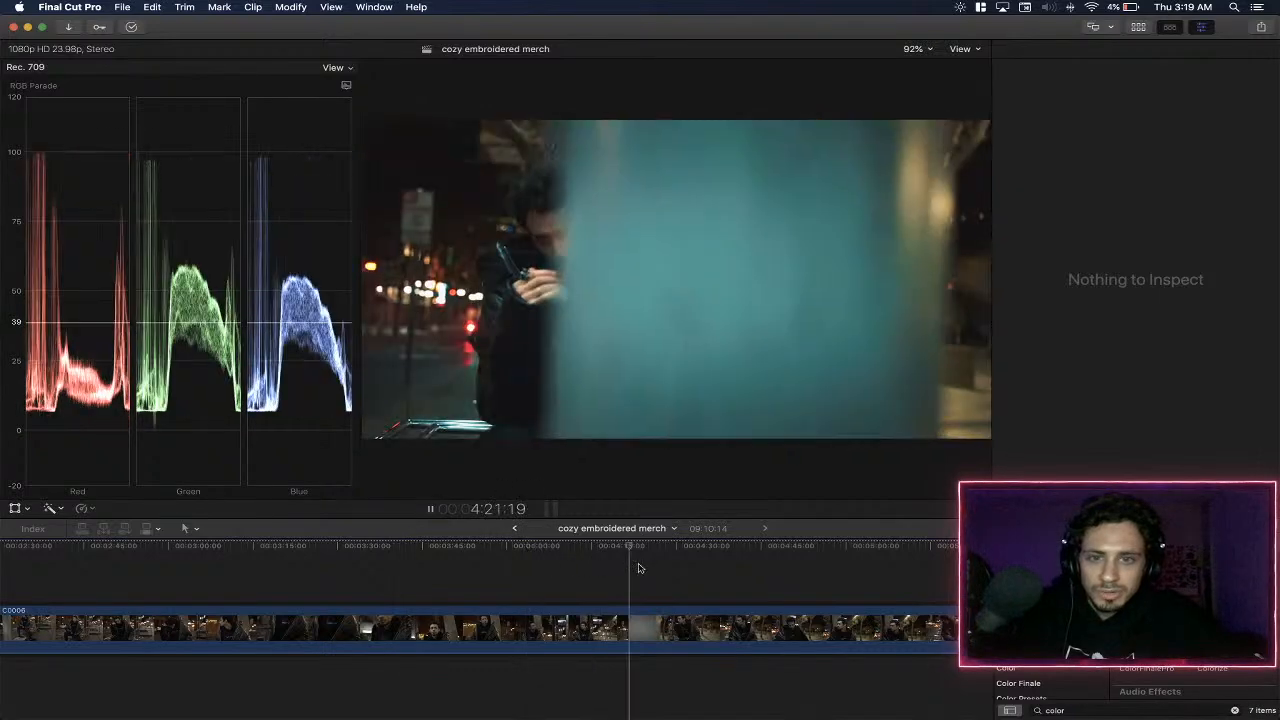
click(686, 565)
key(space)
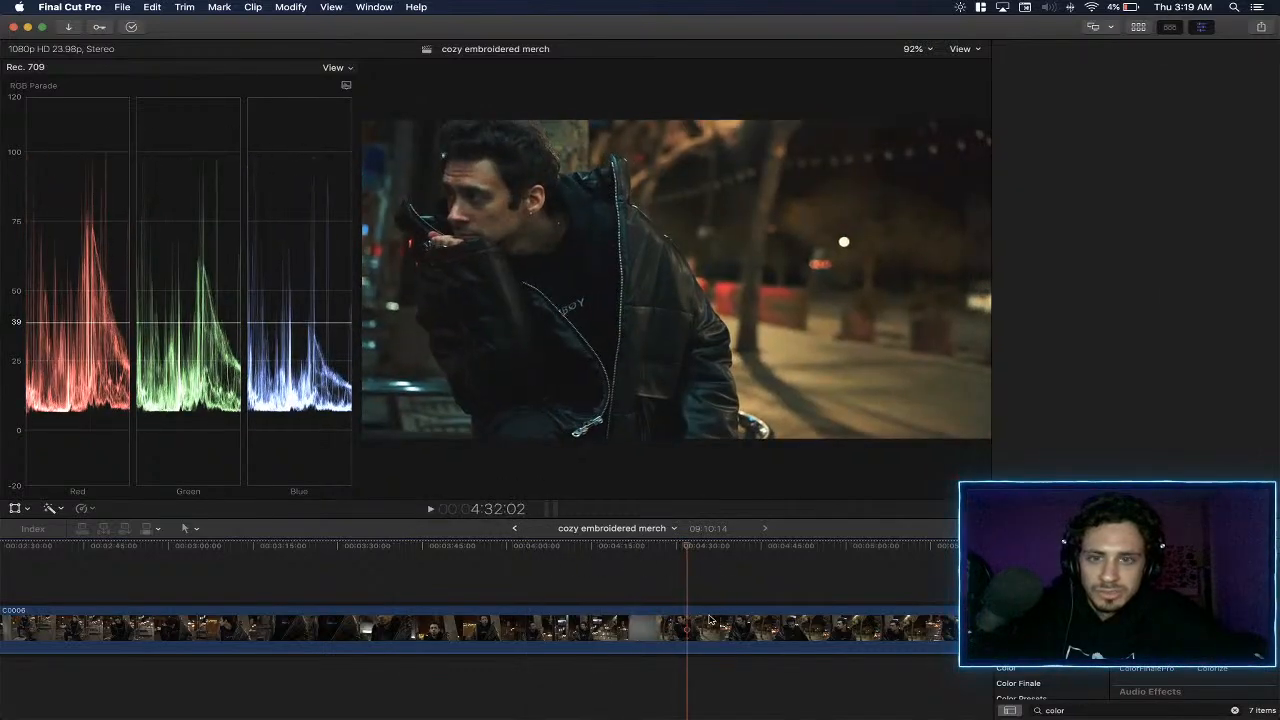
click(707, 625)
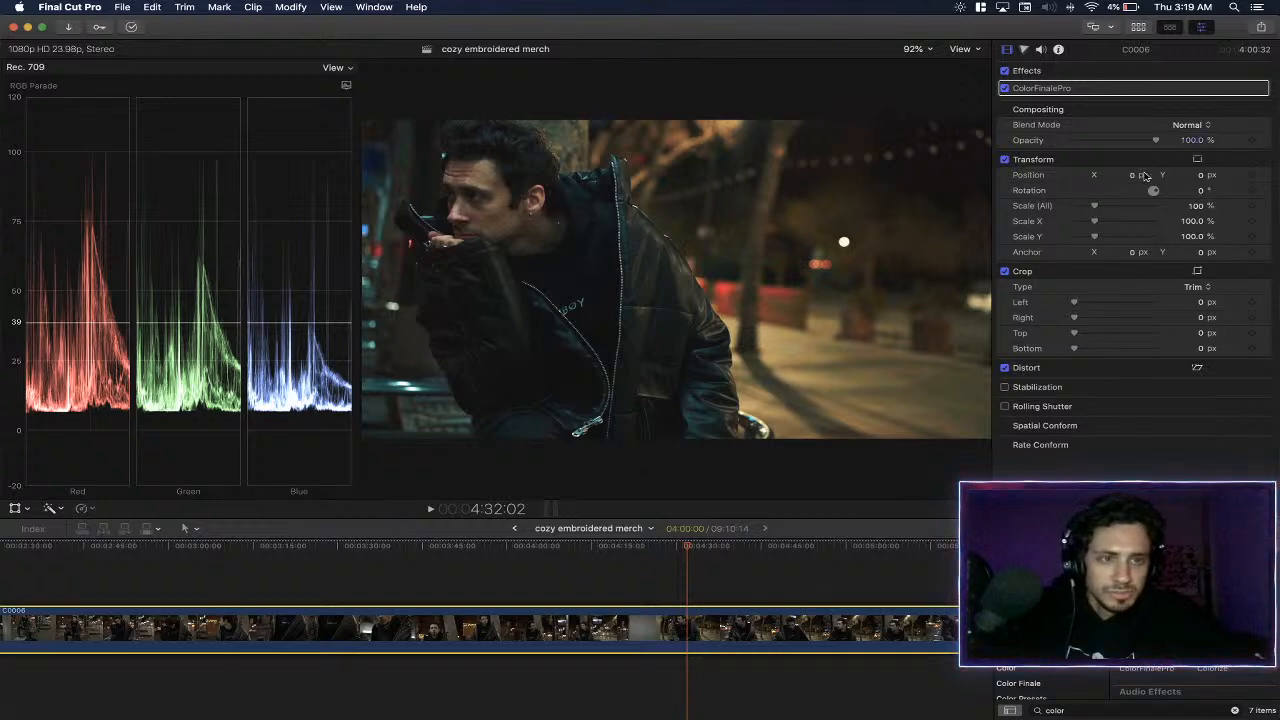
click(1245, 89)
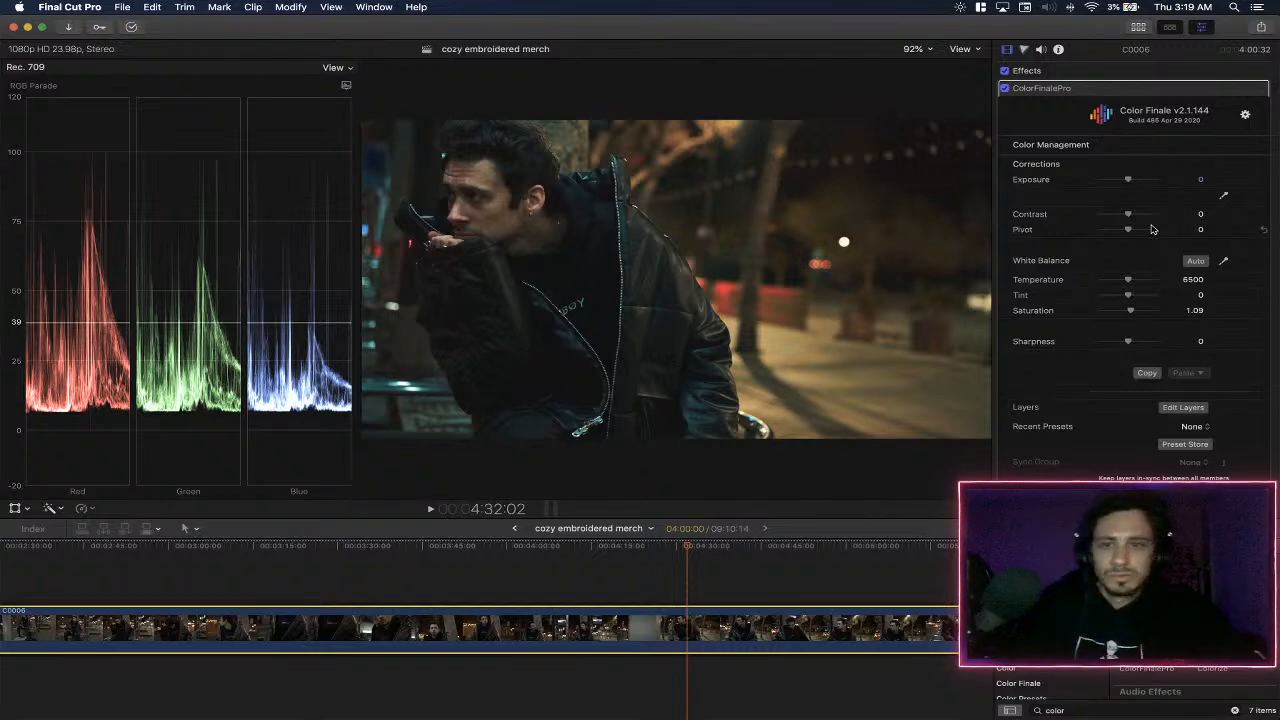
- Move the YouTube Chrome window from Desktop 1 to Desktop 2 and switch to Desktop 2
key(super+Tab)
key(ctrl+Up)
drag(1081, 188, 505, 63)
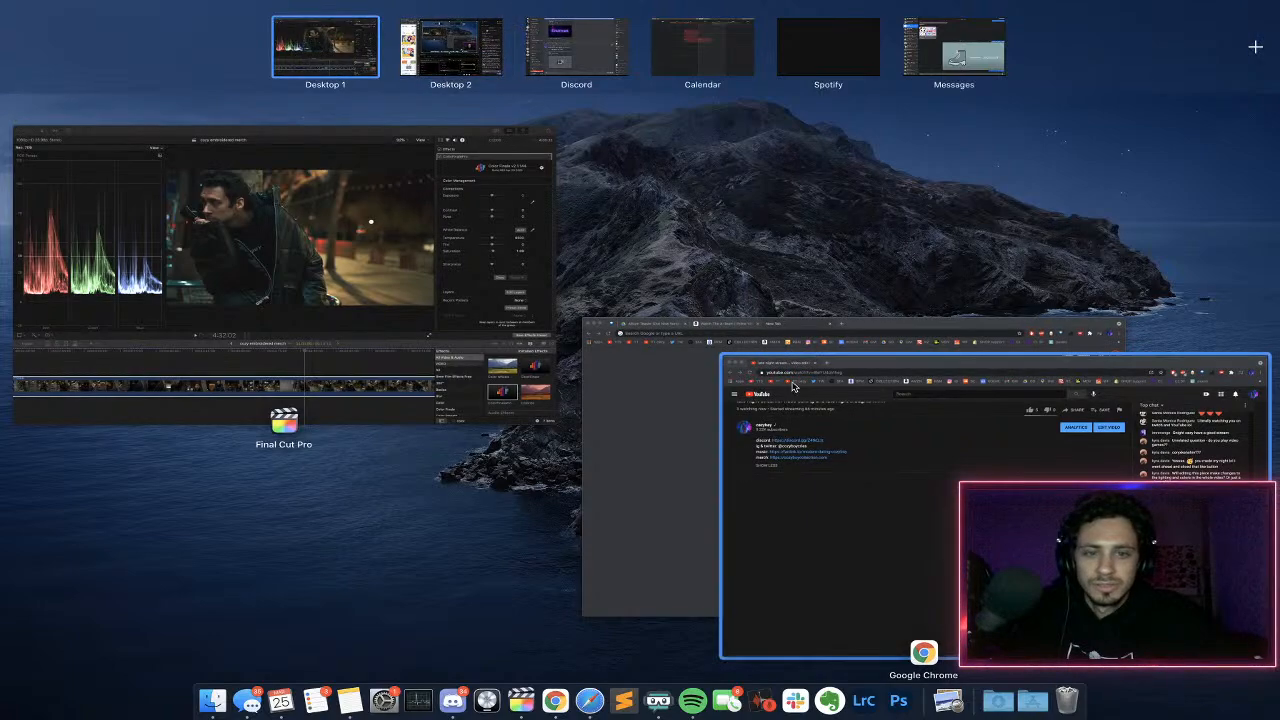
drag(953, 487, 455, 50)
click(462, 44)
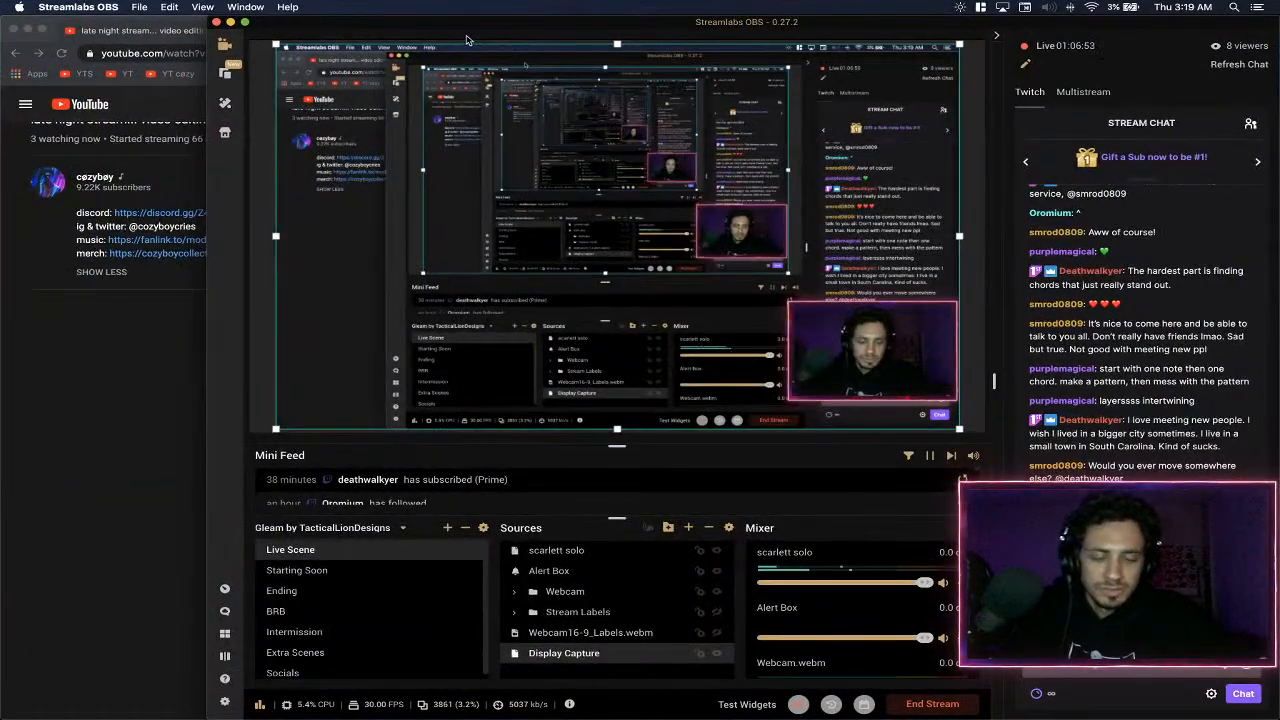
- Fit the YouTube window to the left half of the desktop and read the stream's live chat
click(86, 455)
key(ctrl+alt+Left)
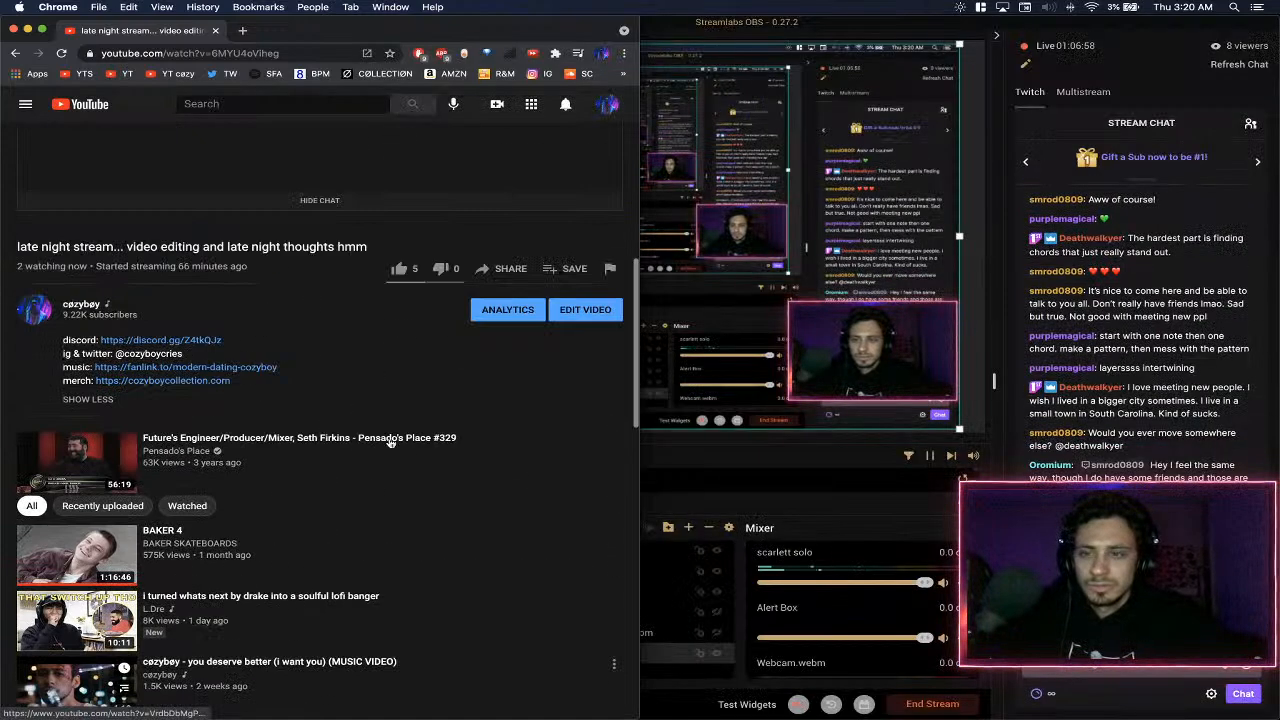
scroll(394, 440, up, 2)
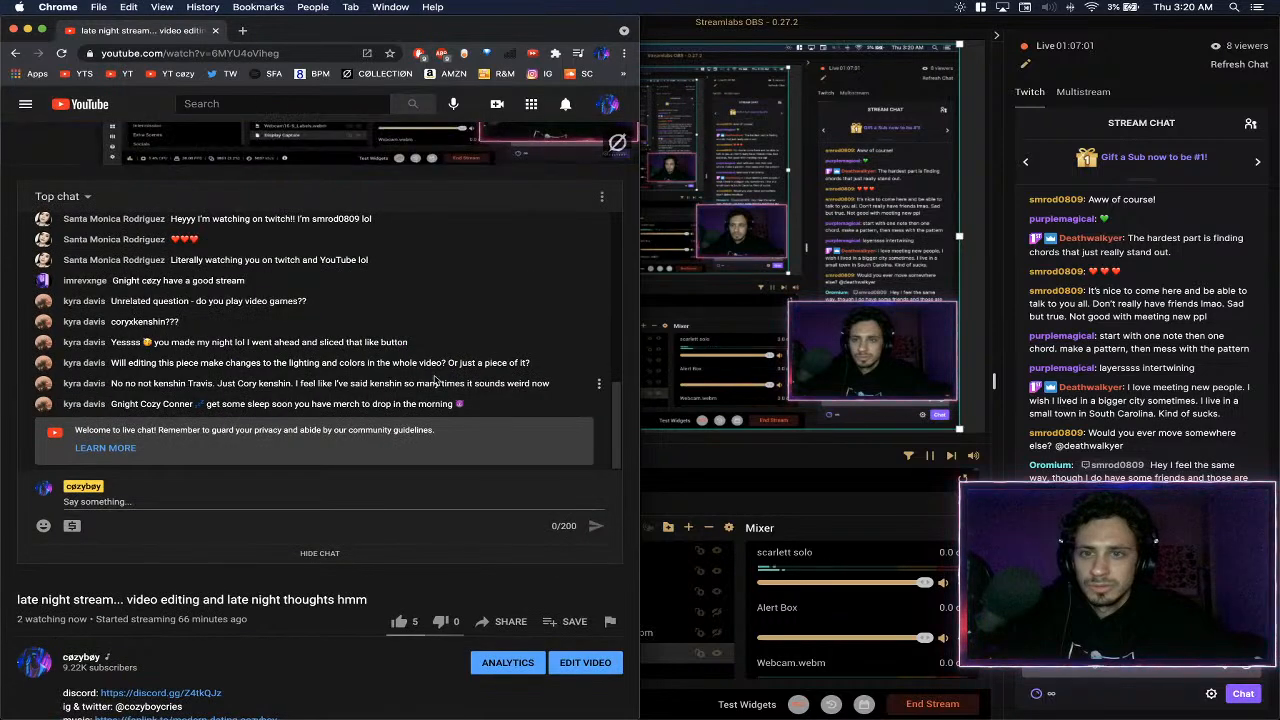
scroll(436, 378, down, 1)
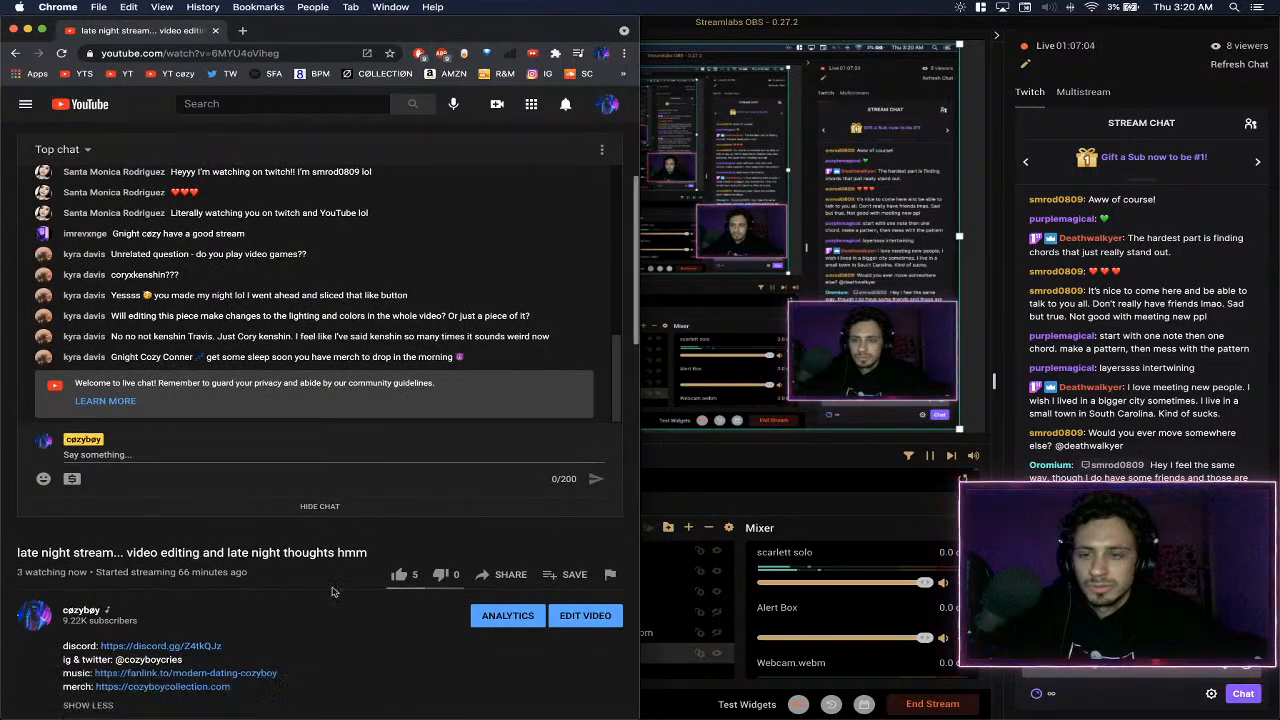
- Place the Streamlabs OBS window beside the YouTube window and widen it until its stream chat is shown
click(1125, 350)
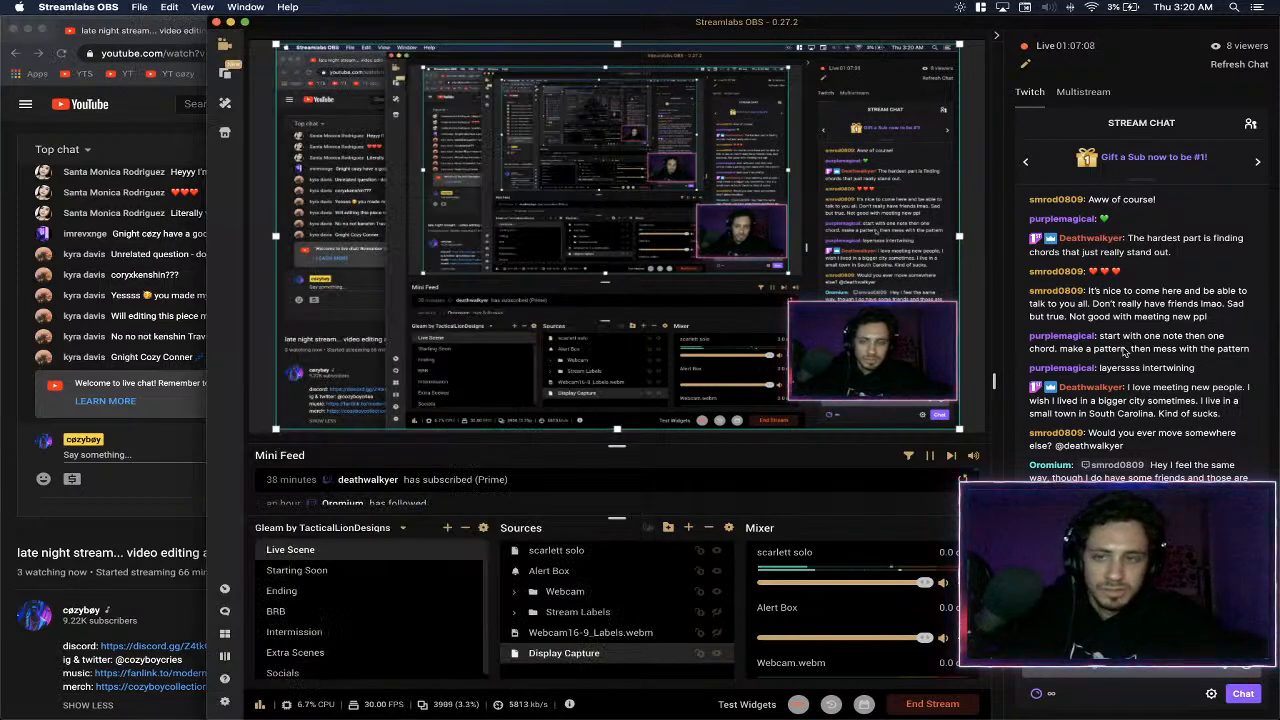
key(ctrl+alt+Right)
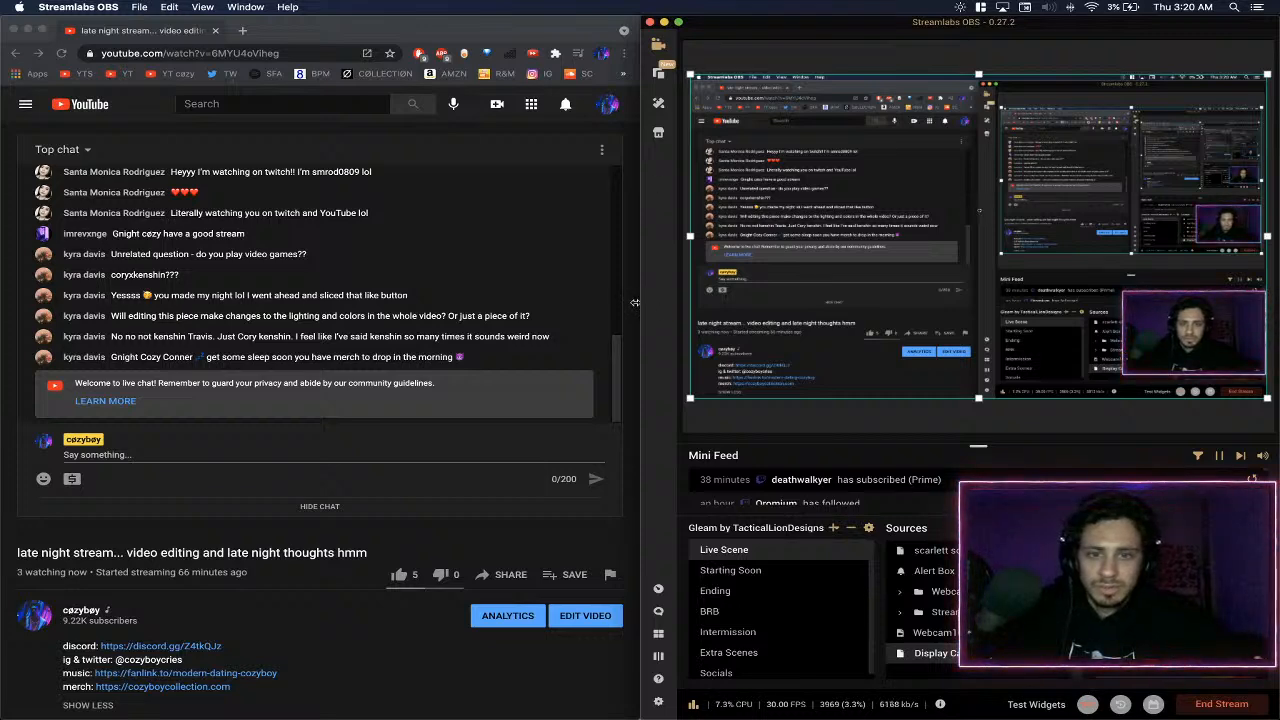
drag(641, 302, 360, 302)
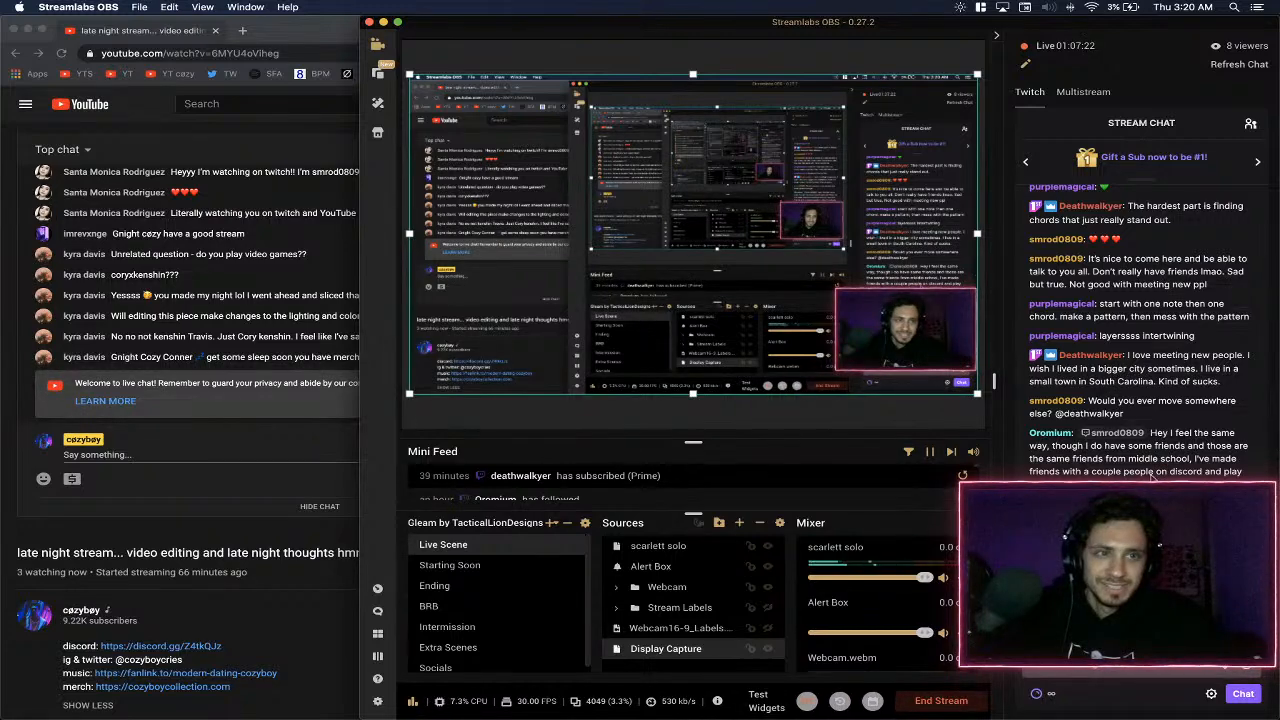
- Return to Final Cut Pro, park the playhead at 4:16:12 on C0006, and open its ColorFinalePro layers beneath the viewer
key(ctrl+Left)
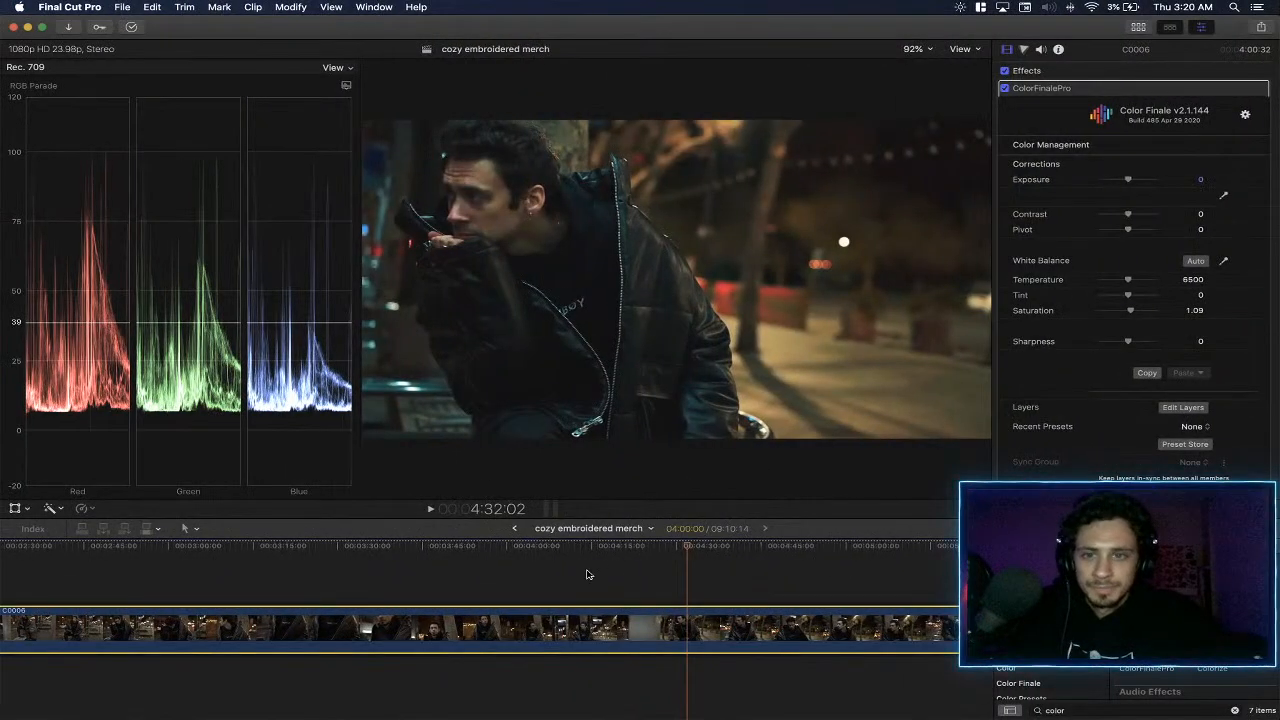
click(600, 557)
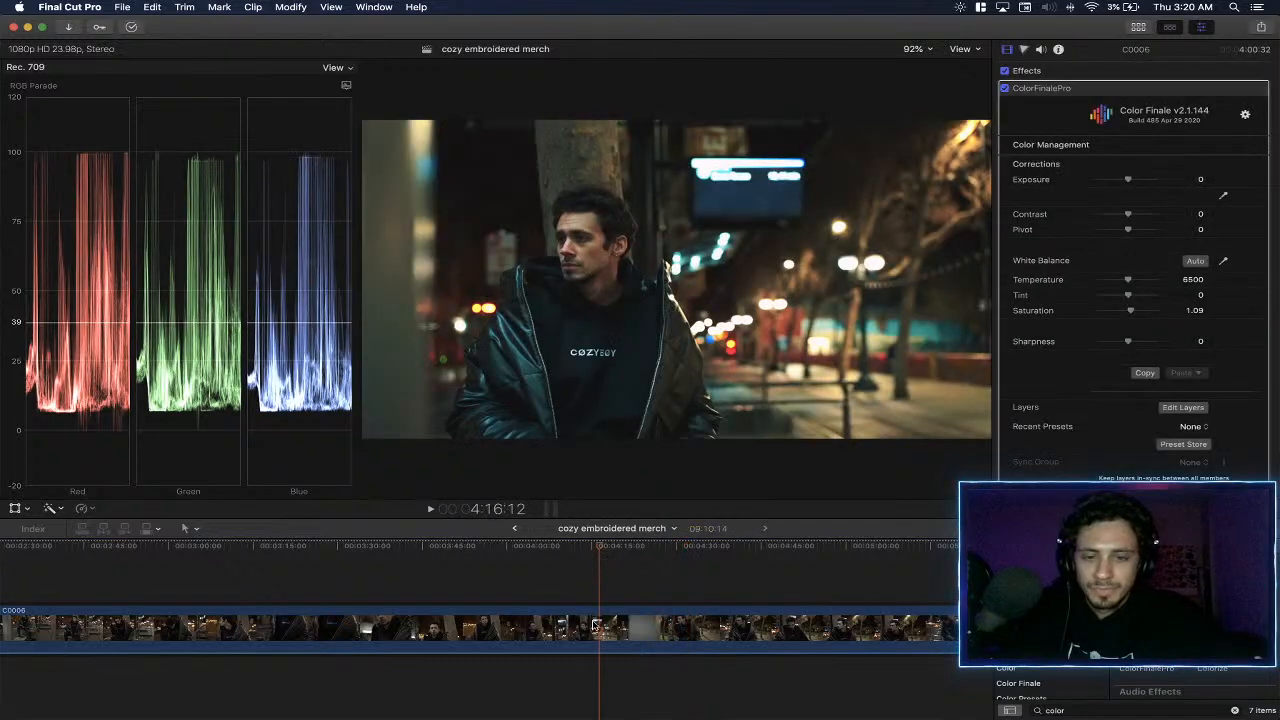
click(1184, 408)
mouse_move(629, 443)
mouse_down()
mouse_move(617, 474)
mouse_move(607, 453)
mouse_up()
mouse_move(616, 472)
mouse_down()
mouse_move(601, 458)
mouse_move(594, 469)
mouse_up()
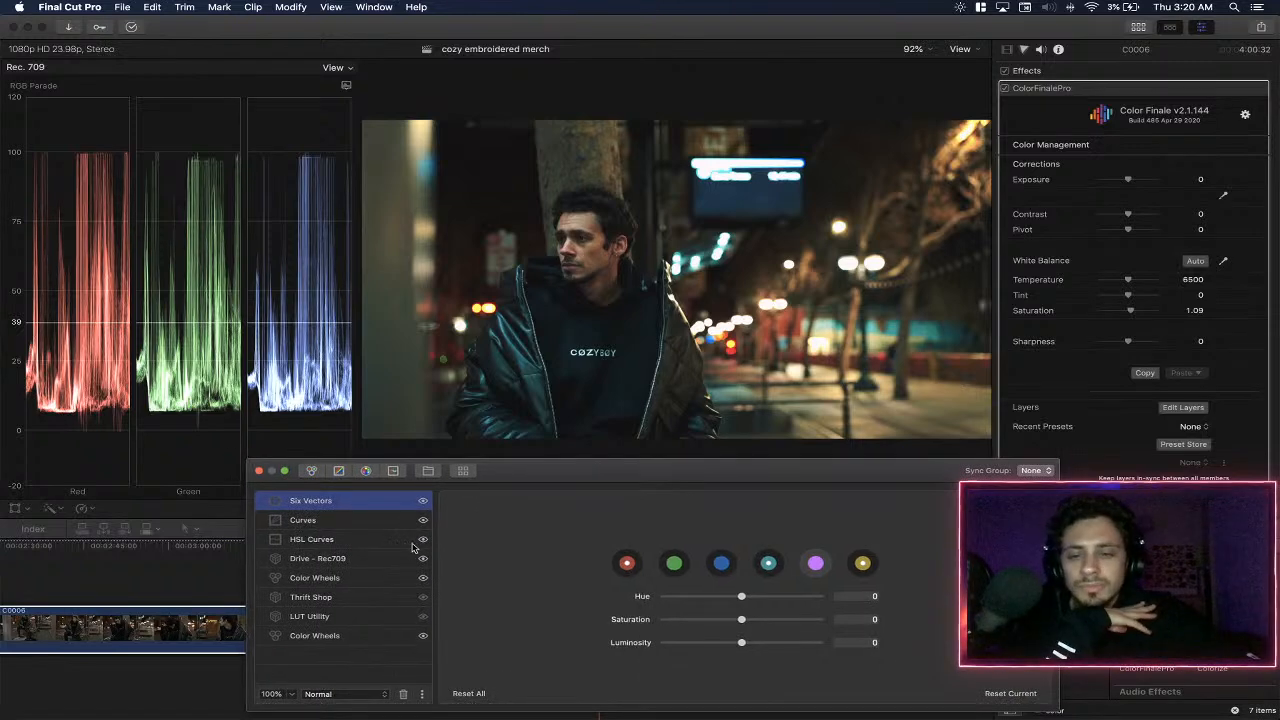
- Add a Color Wheels layer above Drive - Rec709 with gamma 0.05 and gain 0.02, and close the layer editor
click(361, 577)
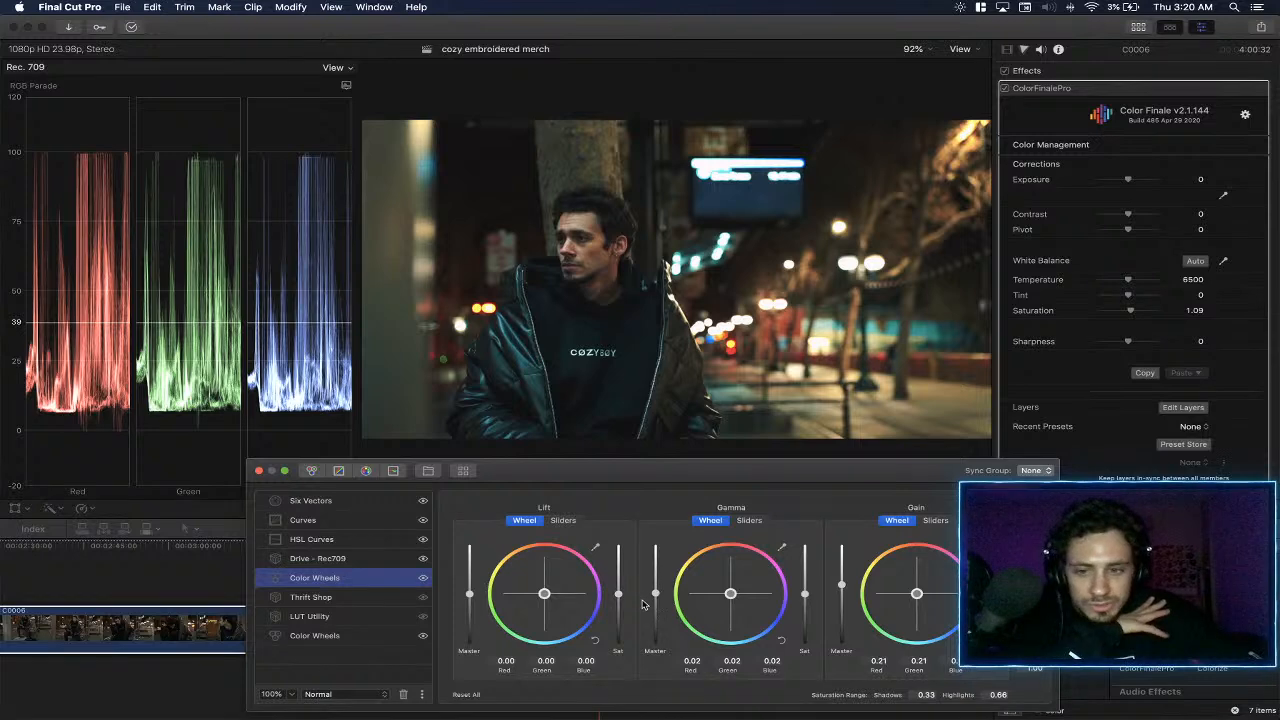
click(339, 562)
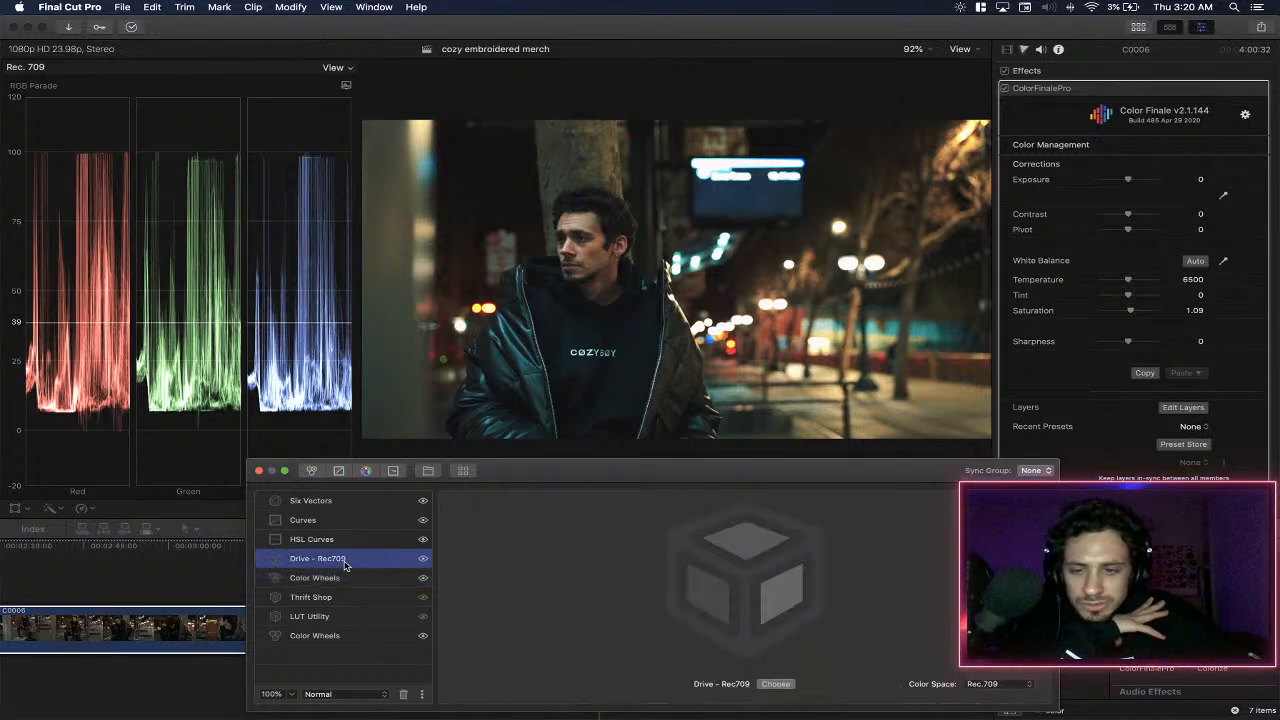
click(312, 471)
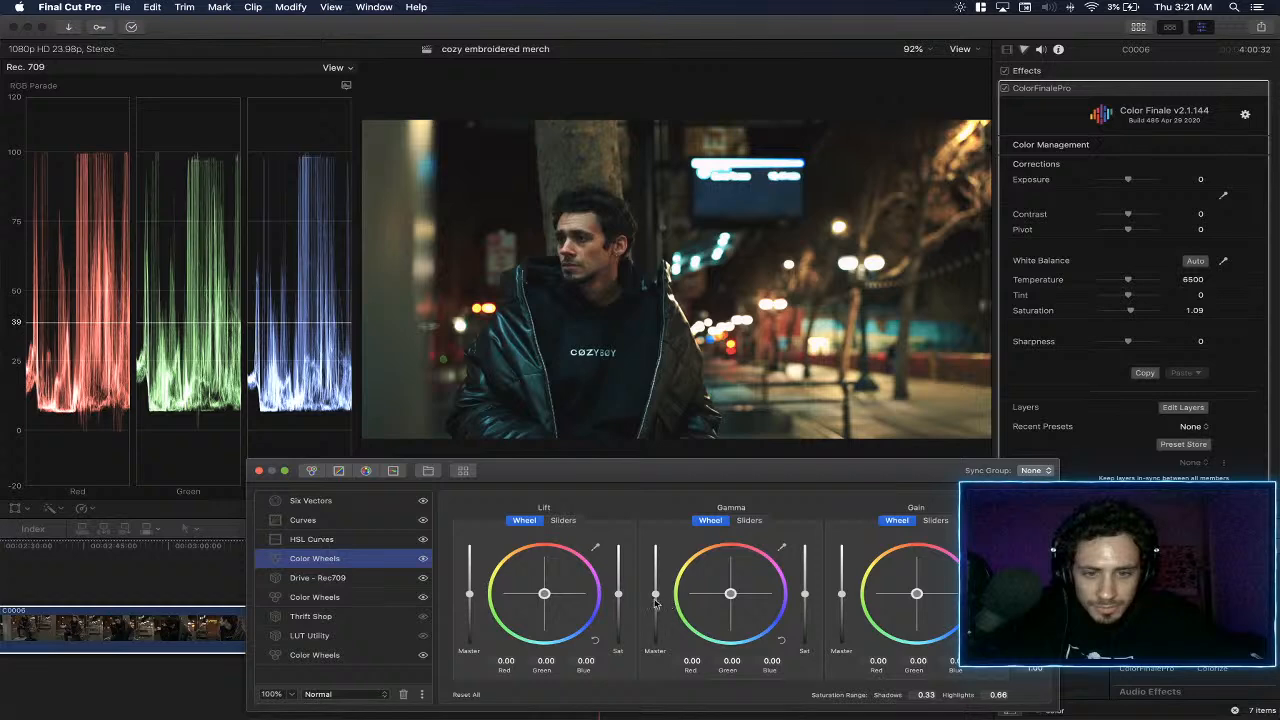
drag(655, 596, 655, 594)
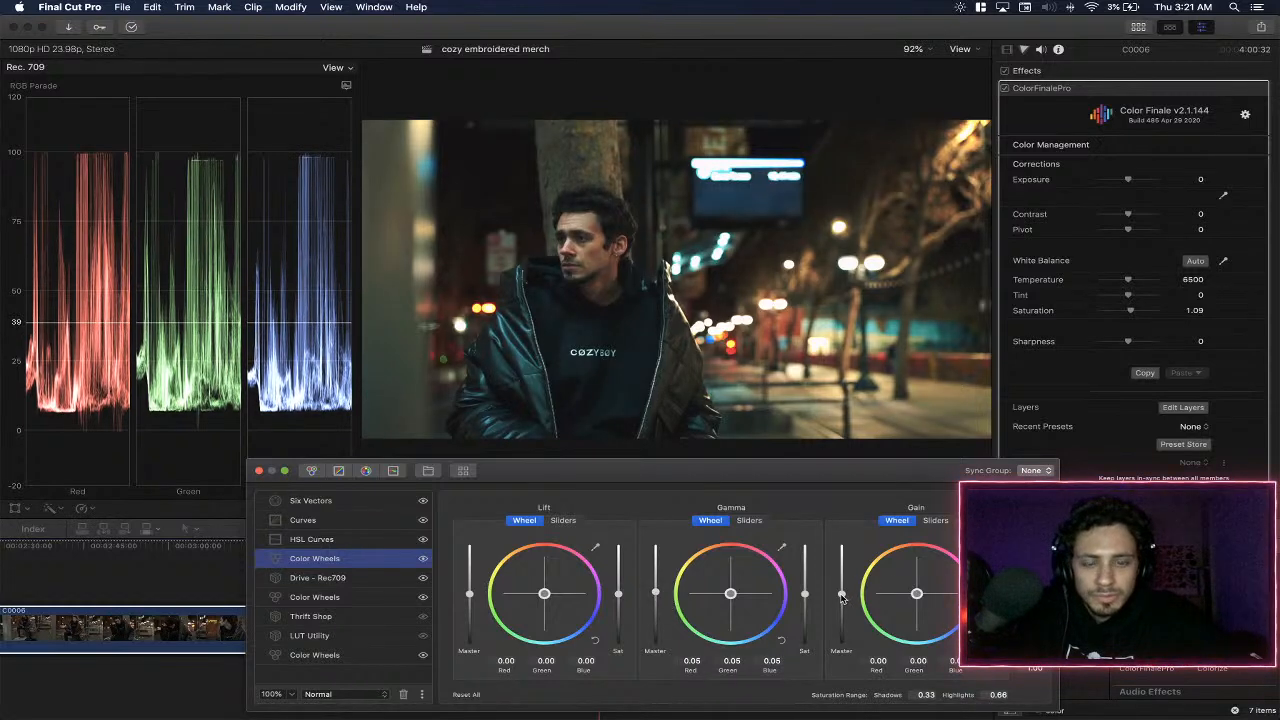
drag(842, 597, 843, 595)
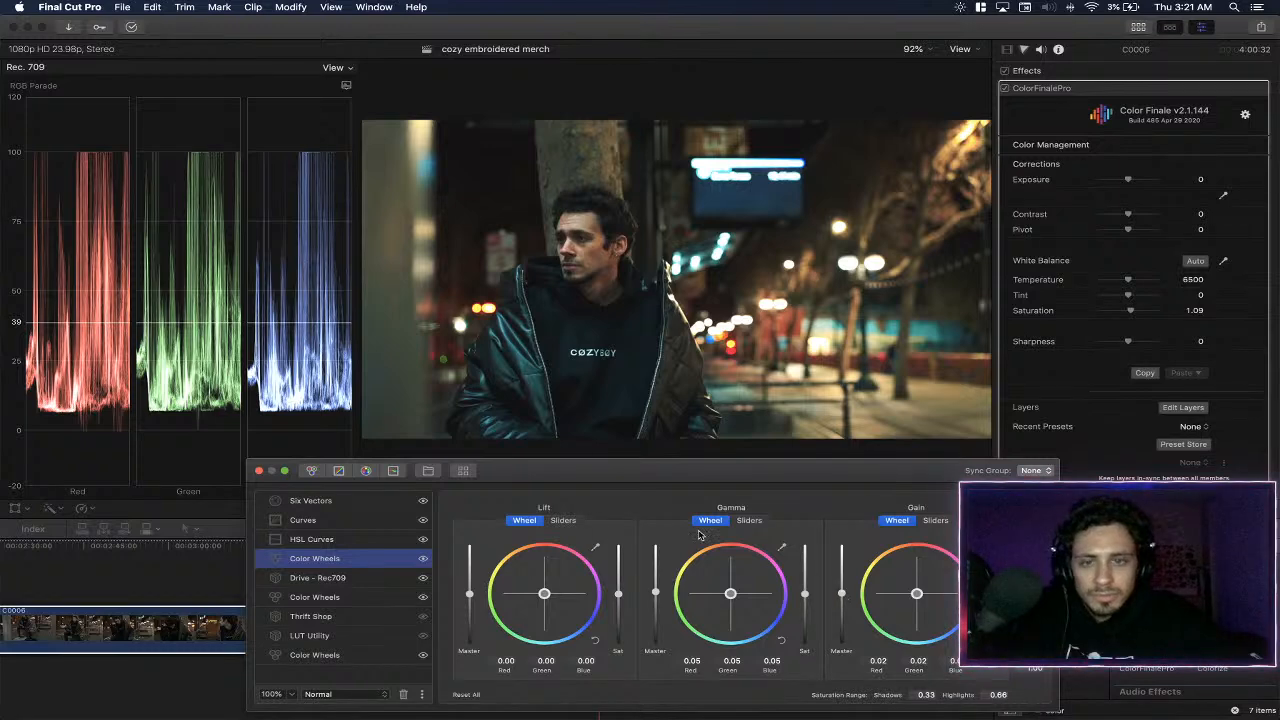
click(259, 470)
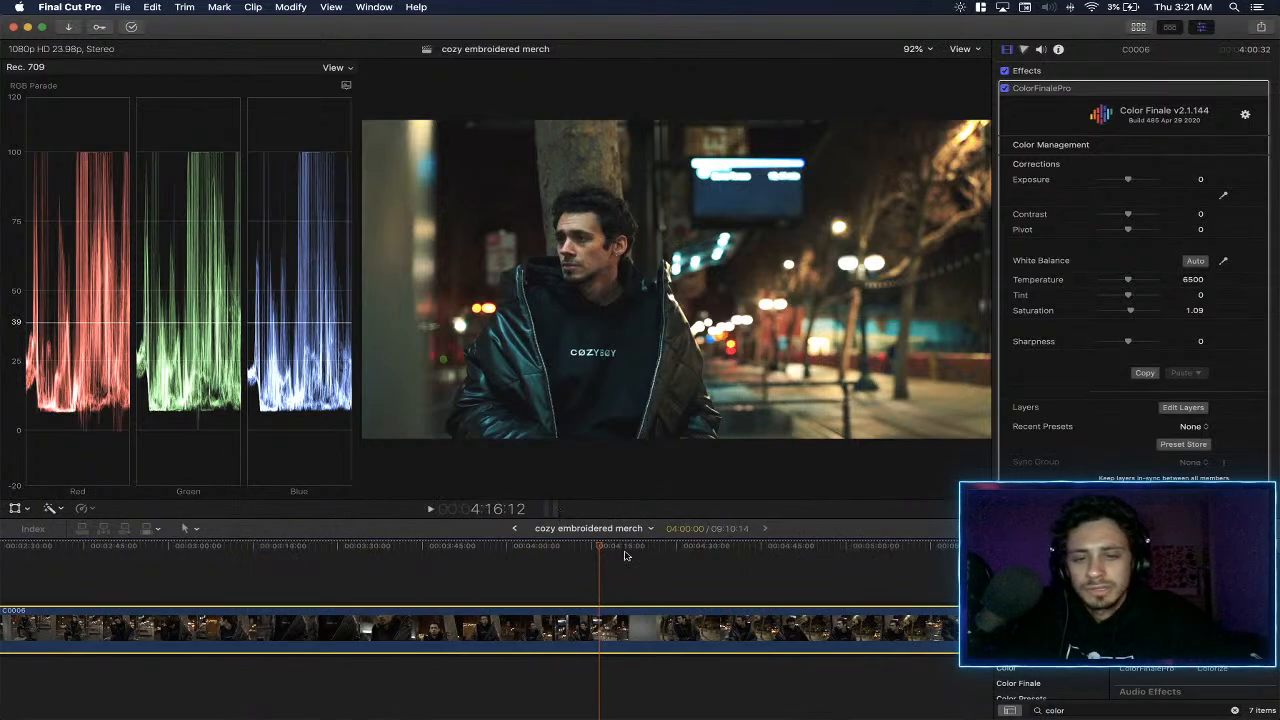
- Go back to the start of the timeline and play the opening C0003 clips to review the ungraded footage
click(745, 560)
click(795, 560)
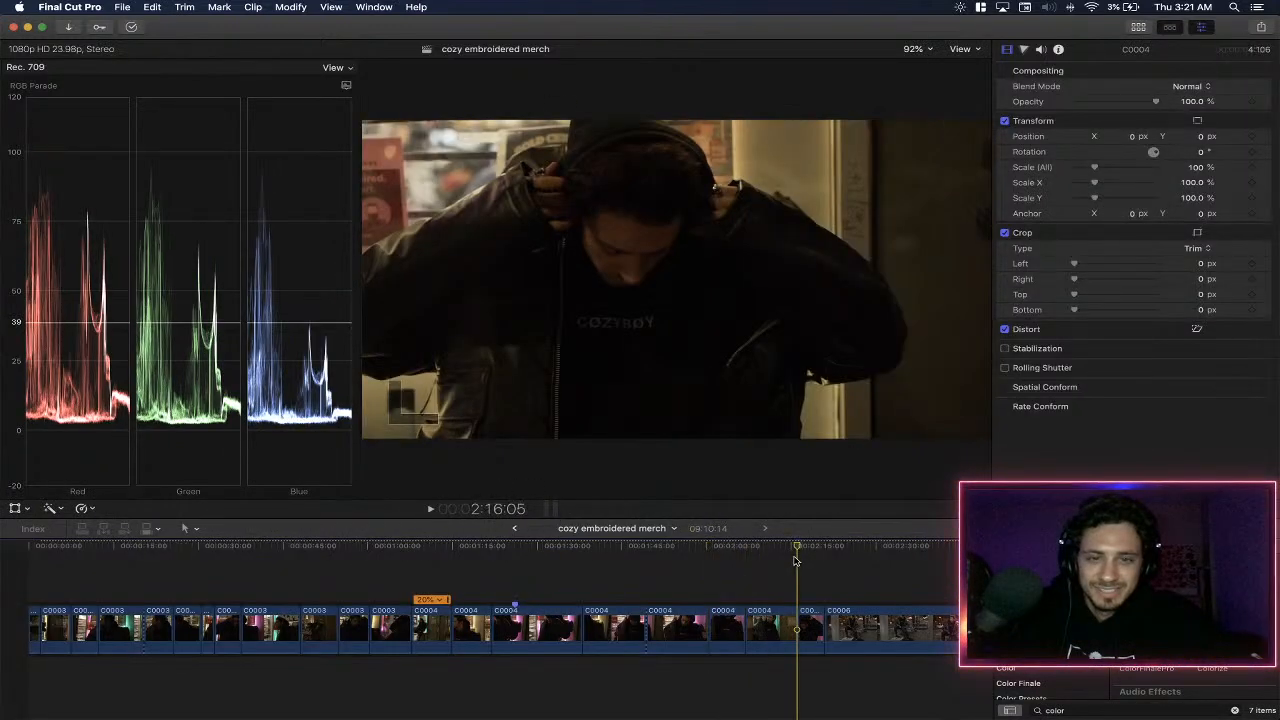
click(171, 577)
click(143, 578)
scroll(255, 576, right, 5)
scroll(255, 576, right, 10)
scroll(515, 576, left, 15)
click(91, 567)
key(space)
click(62, 567)
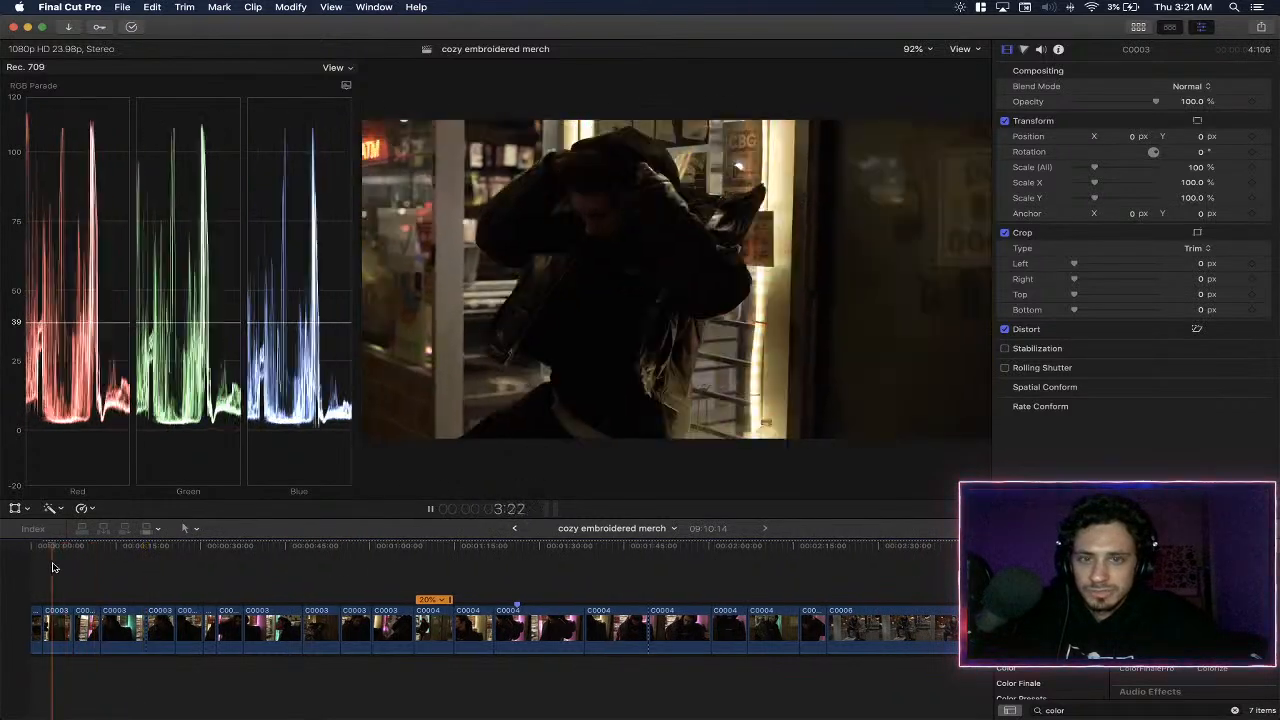
key(space)
- Apply the ColorFinalePro effect to the second clip on the timeline, C0003, and set its sharpness to 4
click(58, 622)
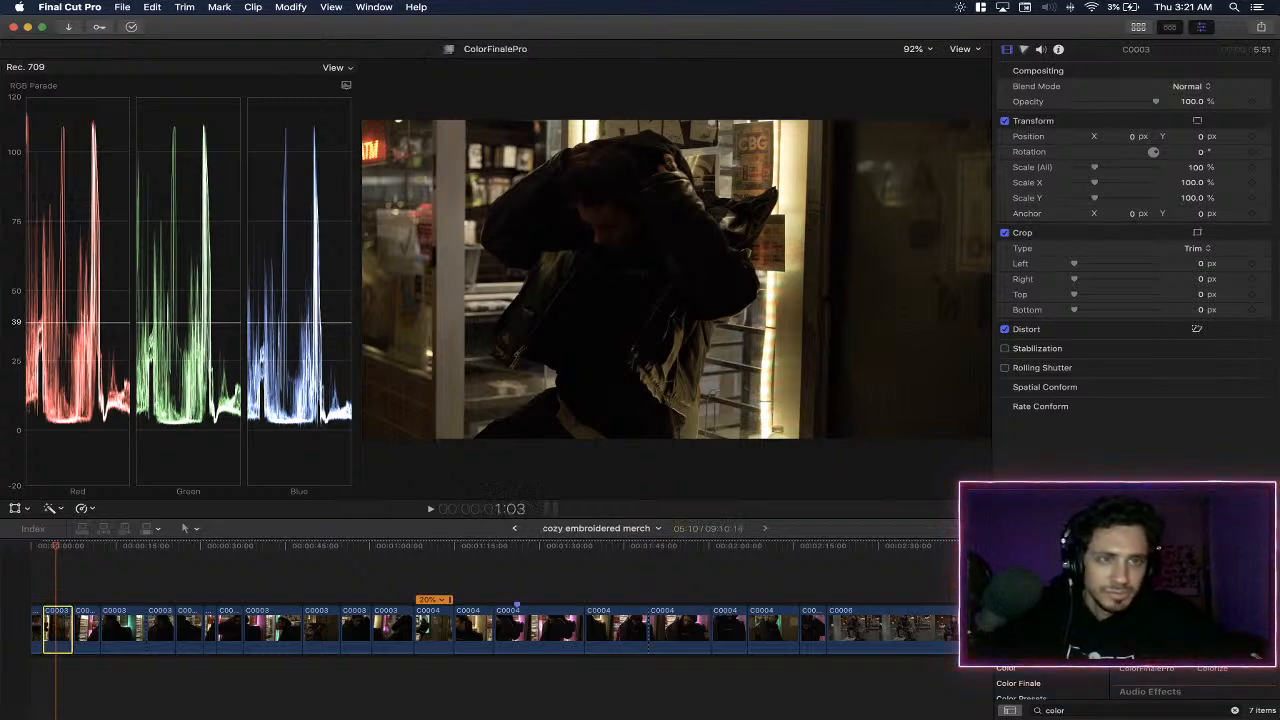
scroll(1150, 640, right, 3)
scroll(1150, 640, up, 2)
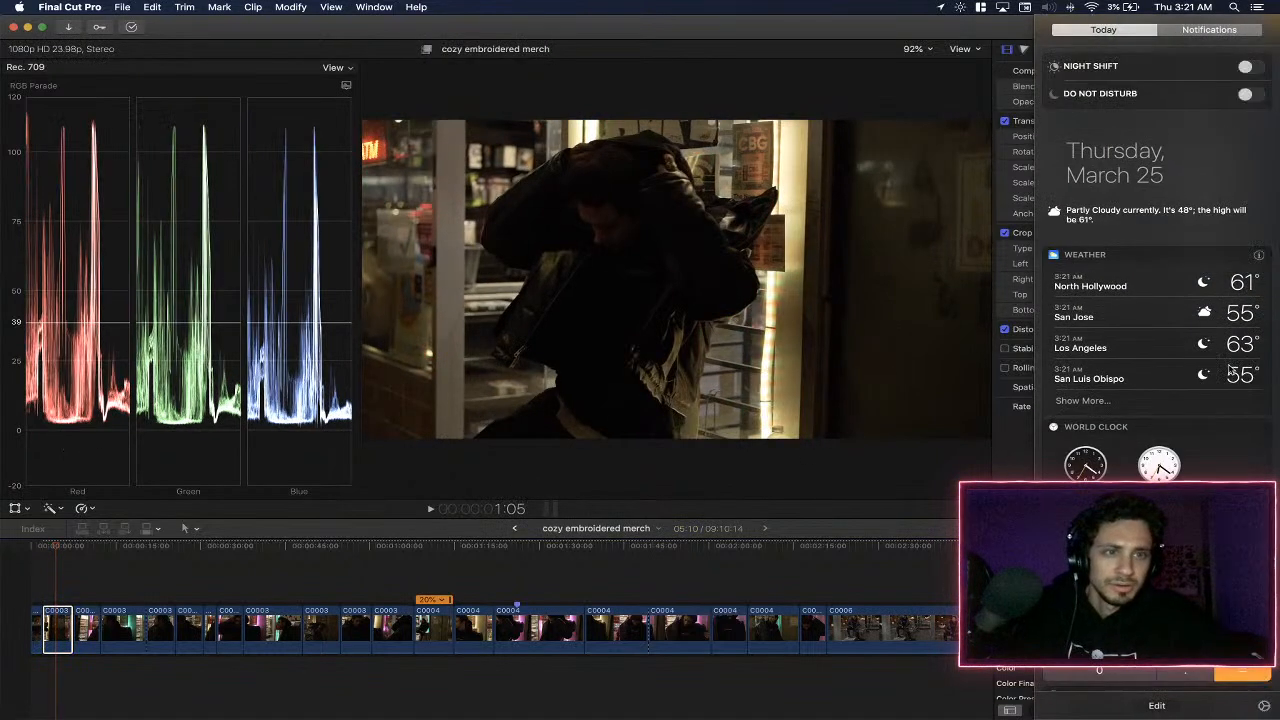
scroll(1230, 369, left, 3)
drag(1155, 635, 848, 649)
drag(848, 649, 58, 632)
click(1199, 274)
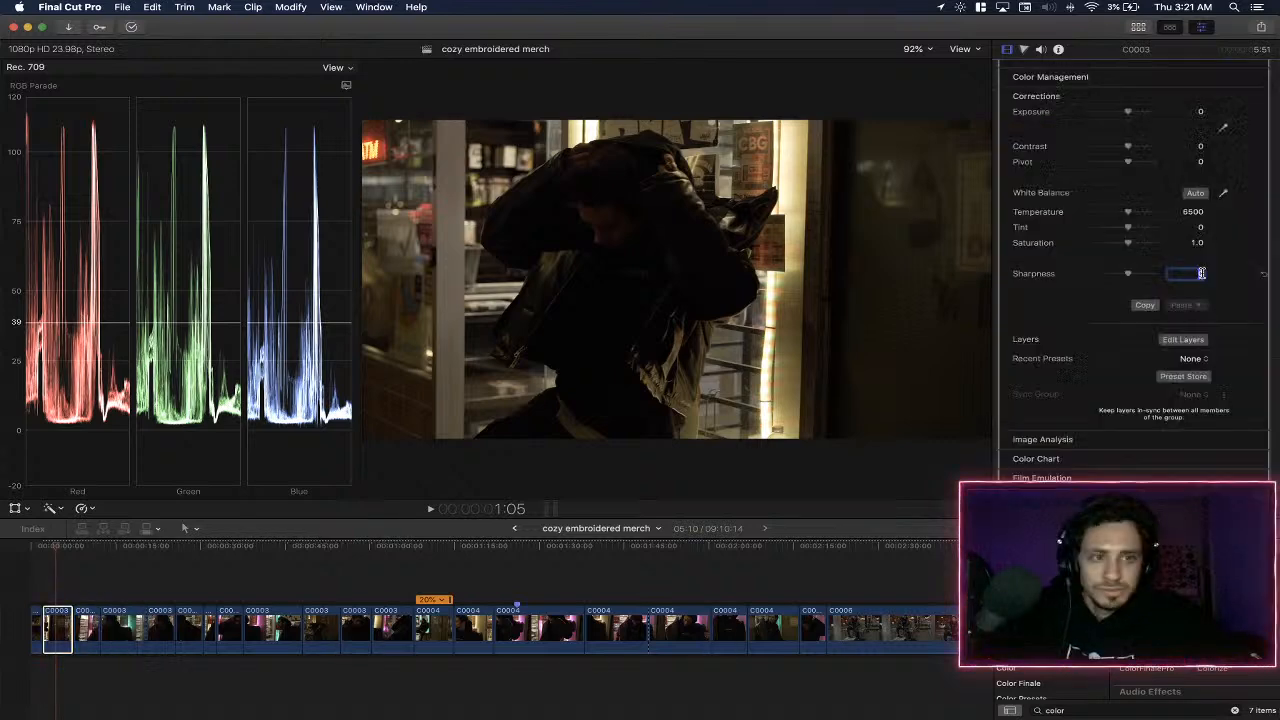
text(4)
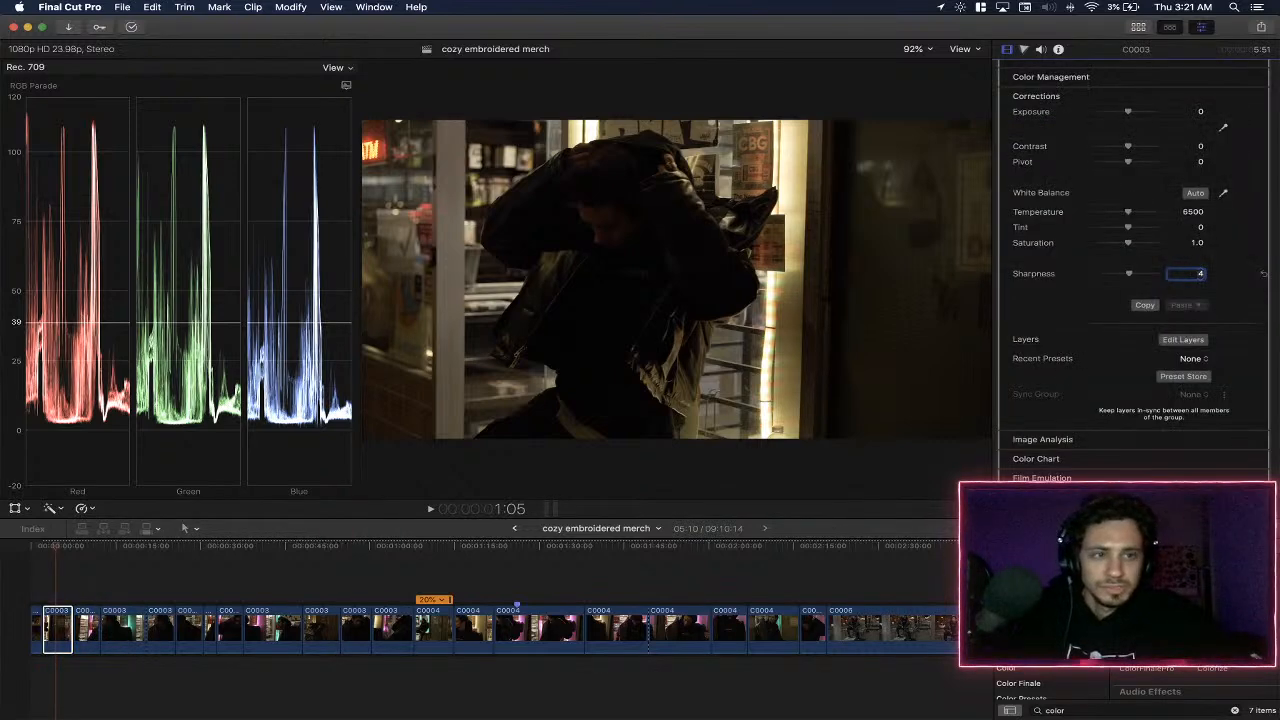
- Add a Color Wheels layer to the C0003 clip with gain -0.09 and gamma 0.15
click(1182, 339)
click(312, 470)
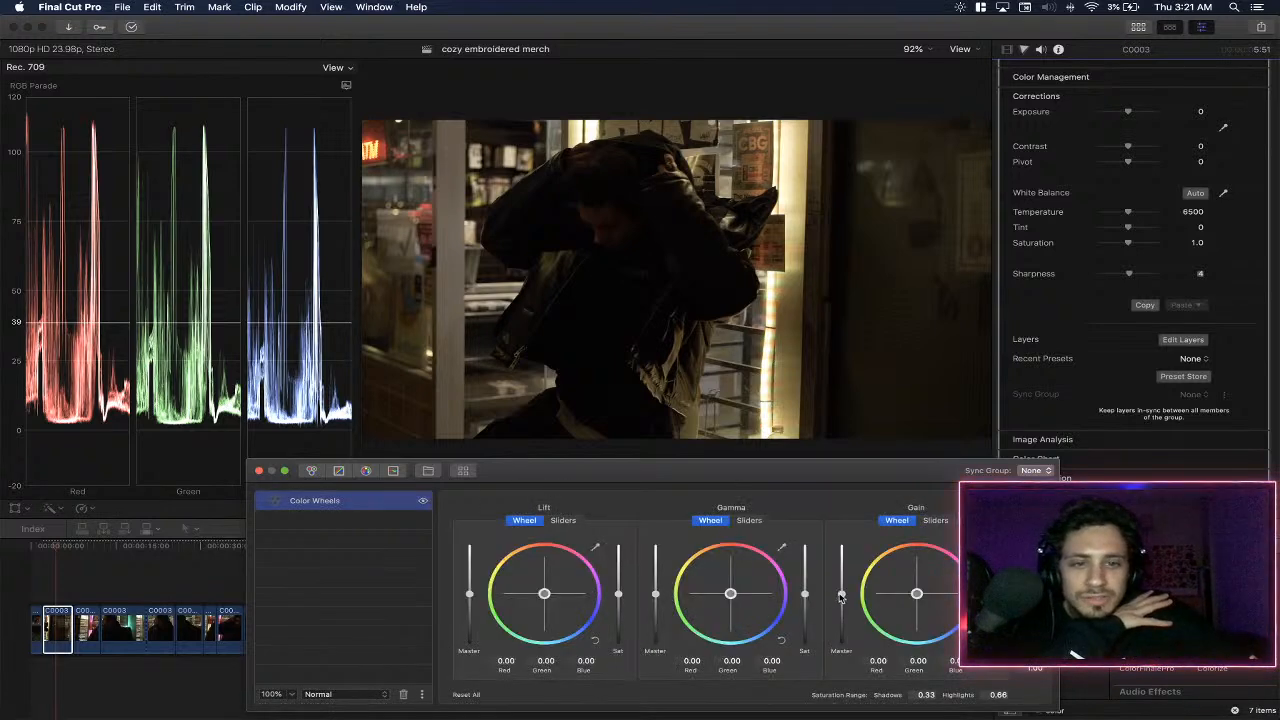
drag(843, 597, 842, 600)
drag(656, 594, 657, 592)
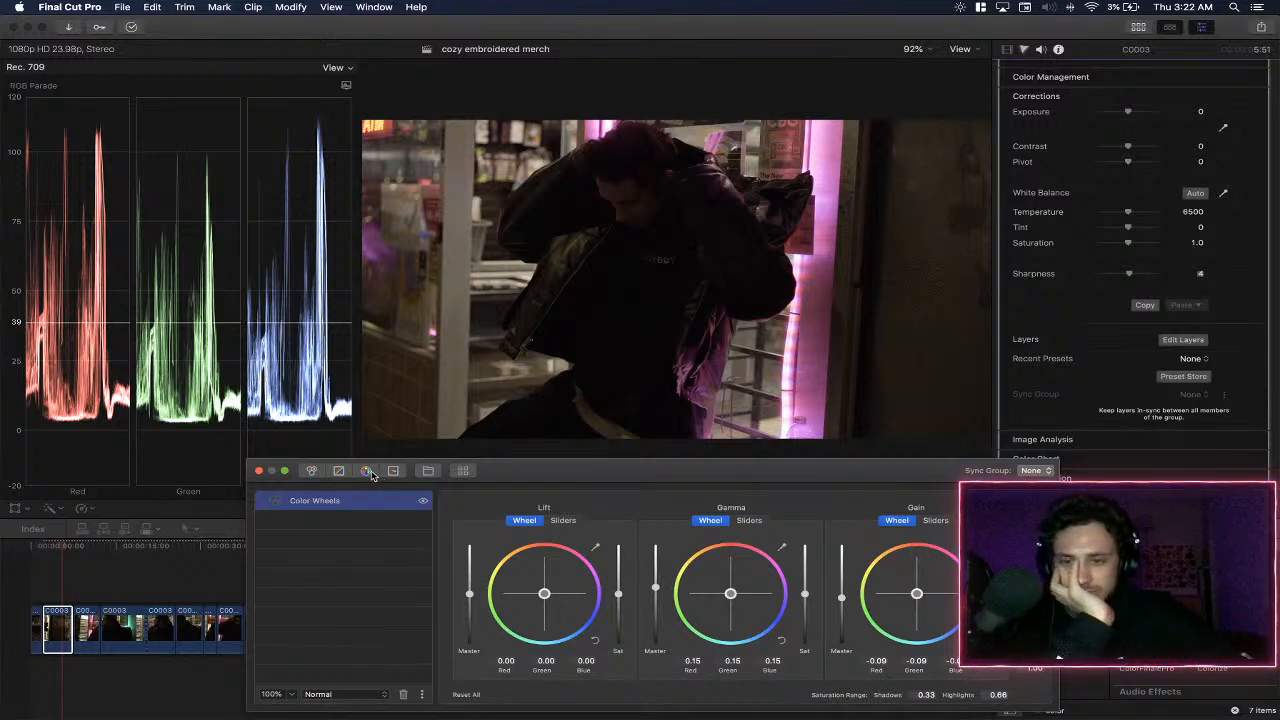
- Insert the Polaroid LUT above the Color Wheels layer and play the C0003 clip to check the look
click(464, 471)
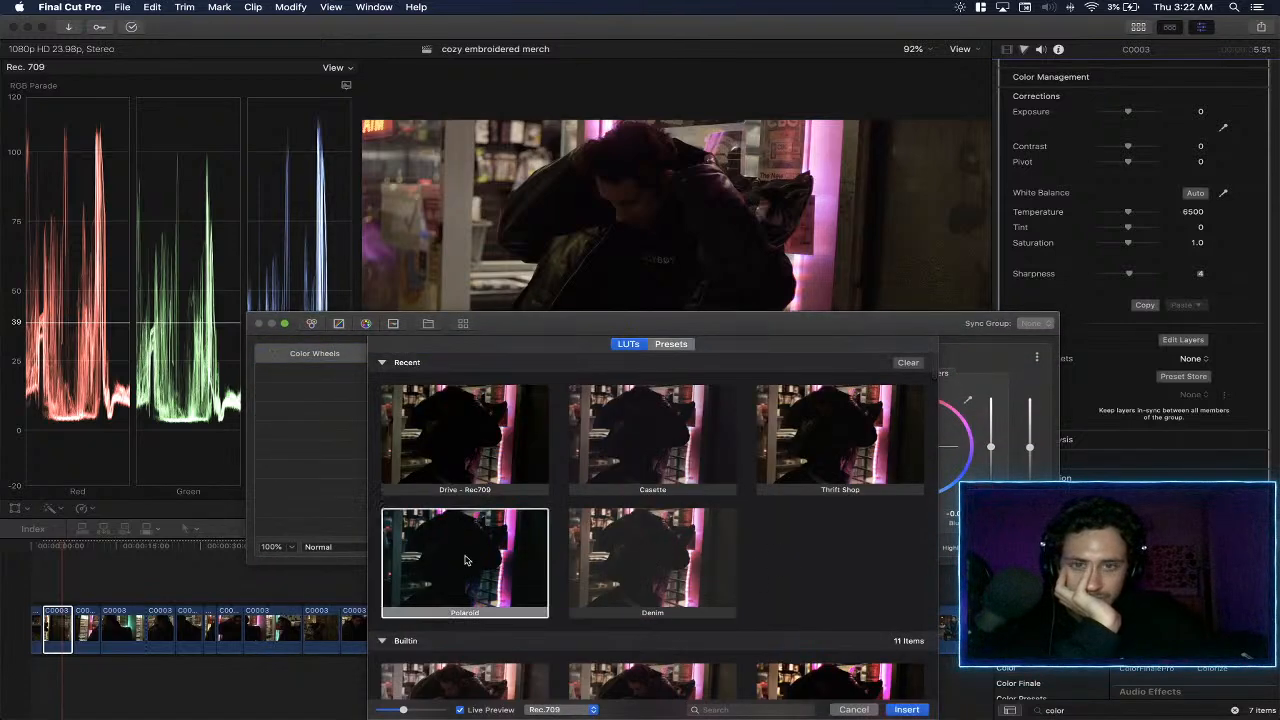
click(517, 558)
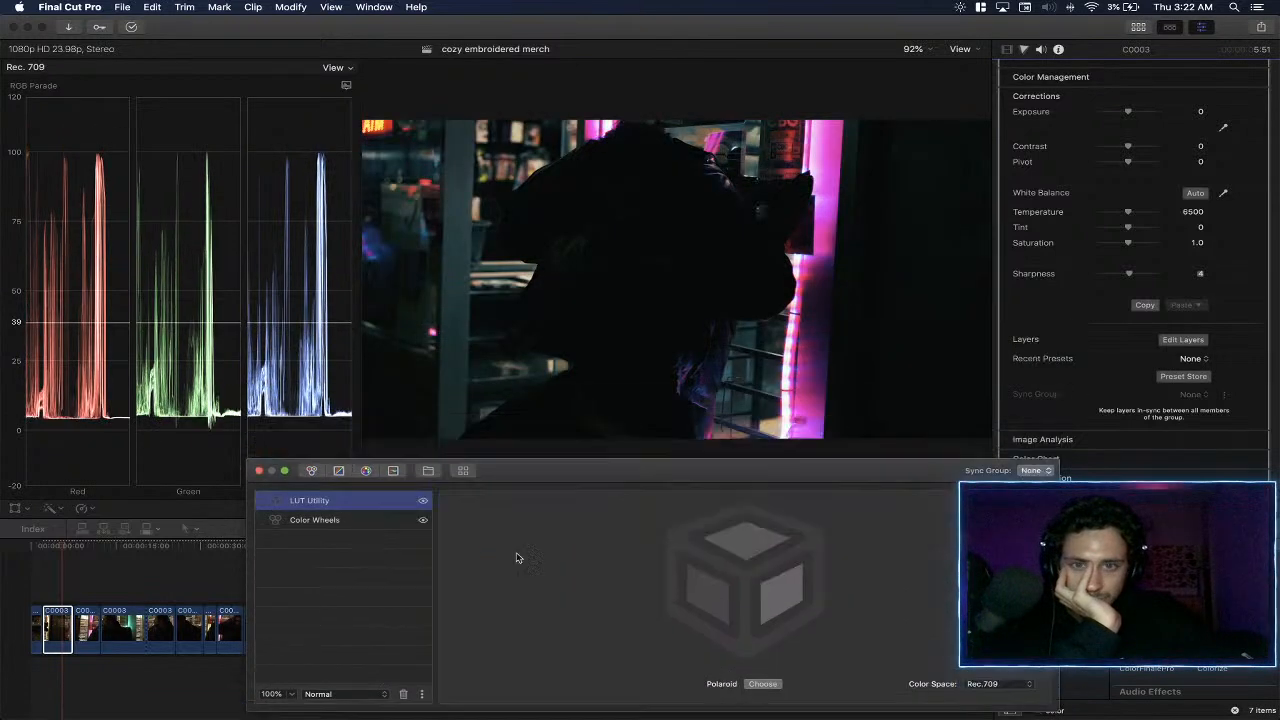
click(45, 548)
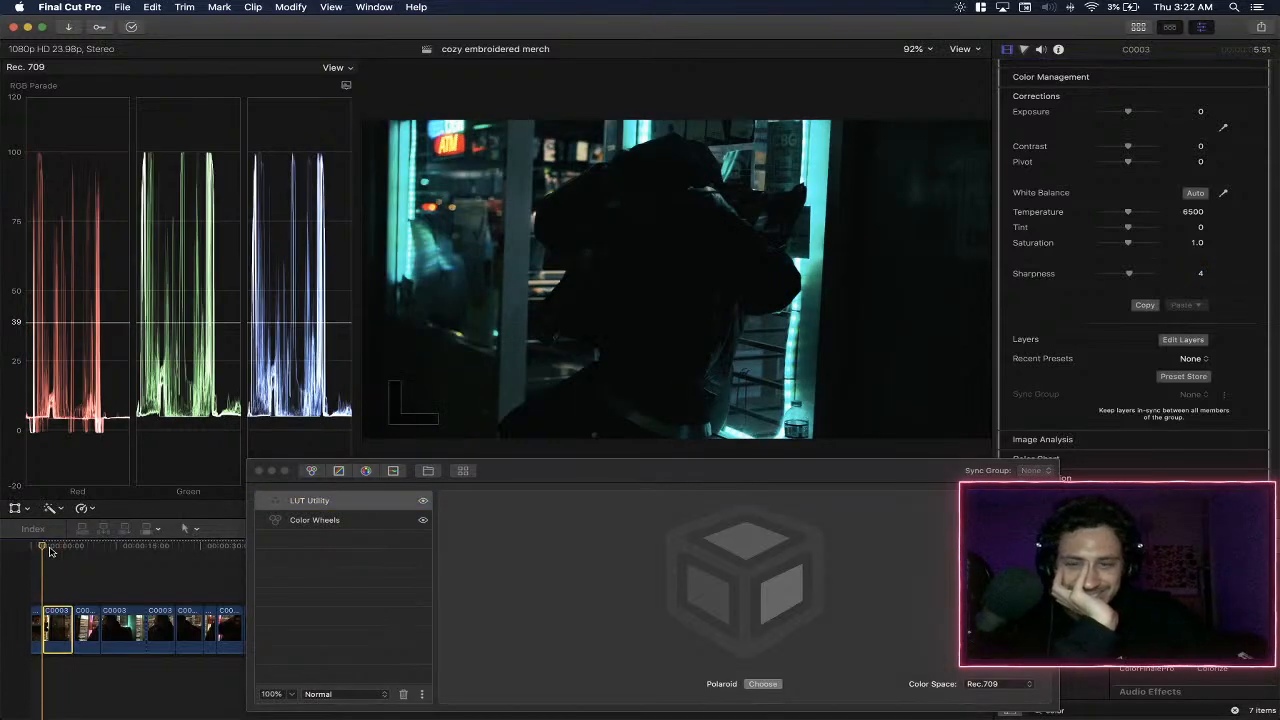
key(space)
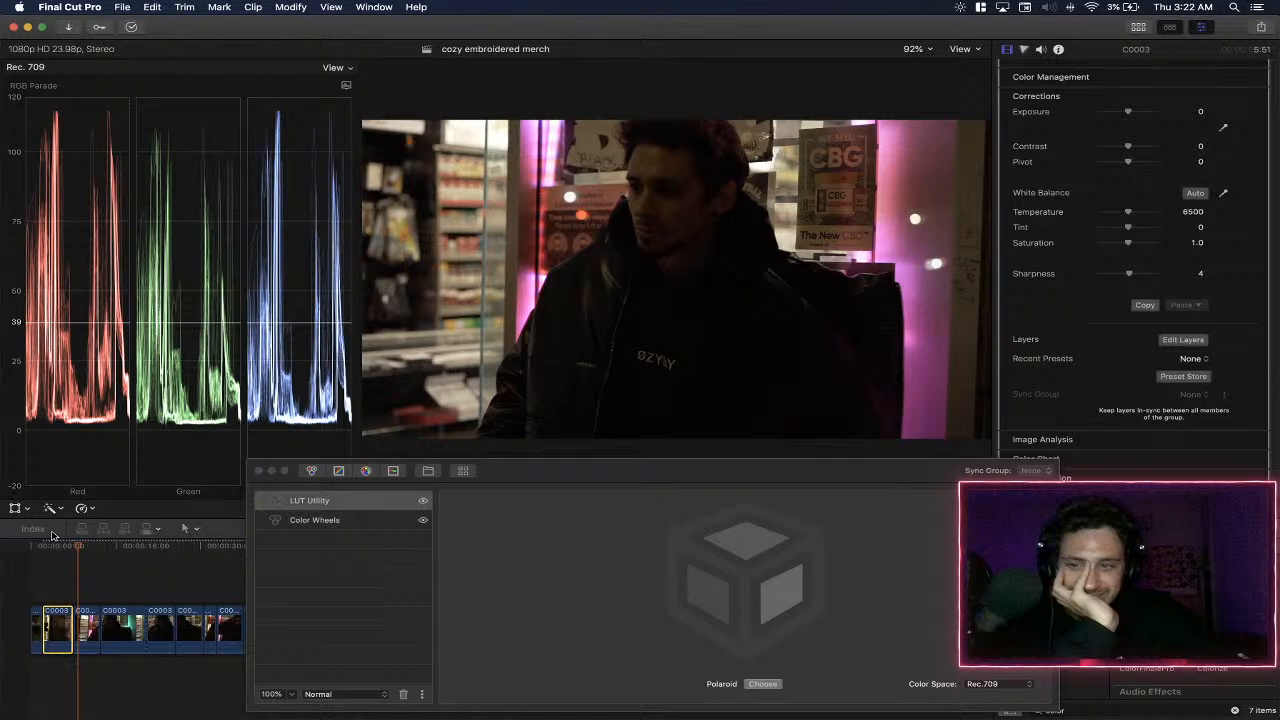
click(52, 547)
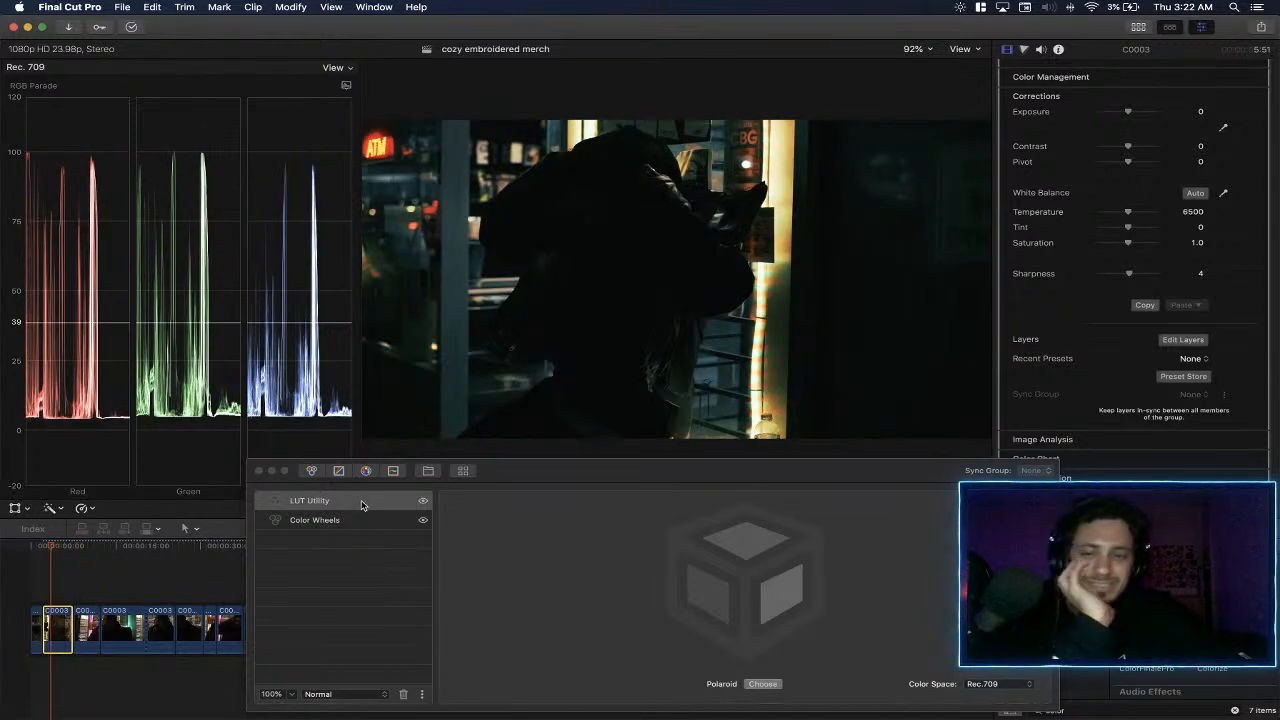
- Add a second Color Wheels layer above the LUT with gain 0.14 and gamma 0.07, and play the clip
click(361, 501)
click(311, 471)
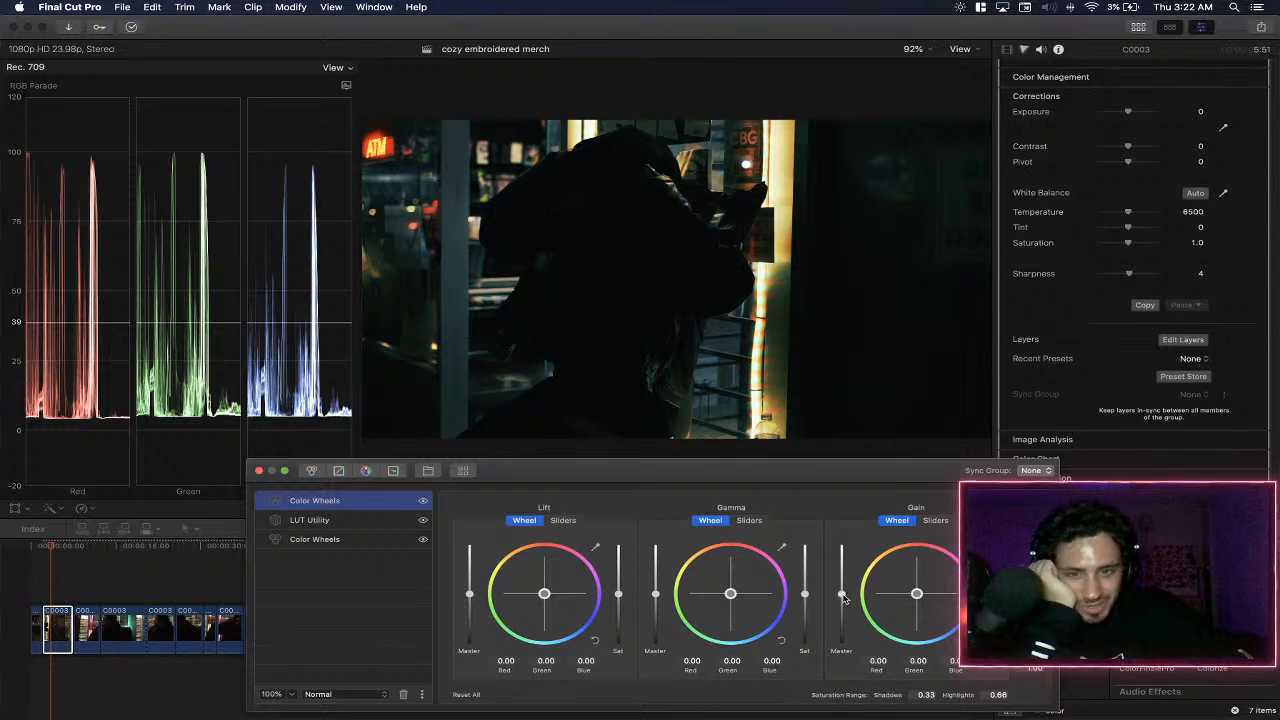
drag(843, 597, 843, 592)
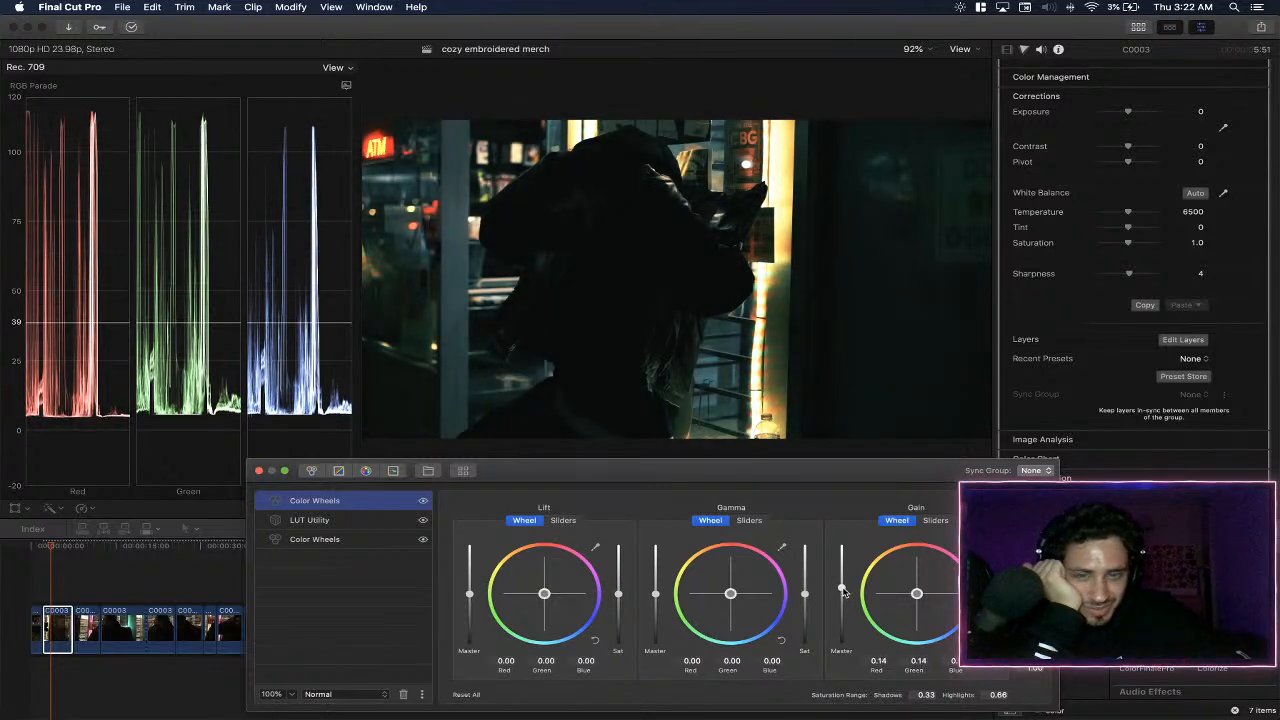
drag(657, 597, 655, 592)
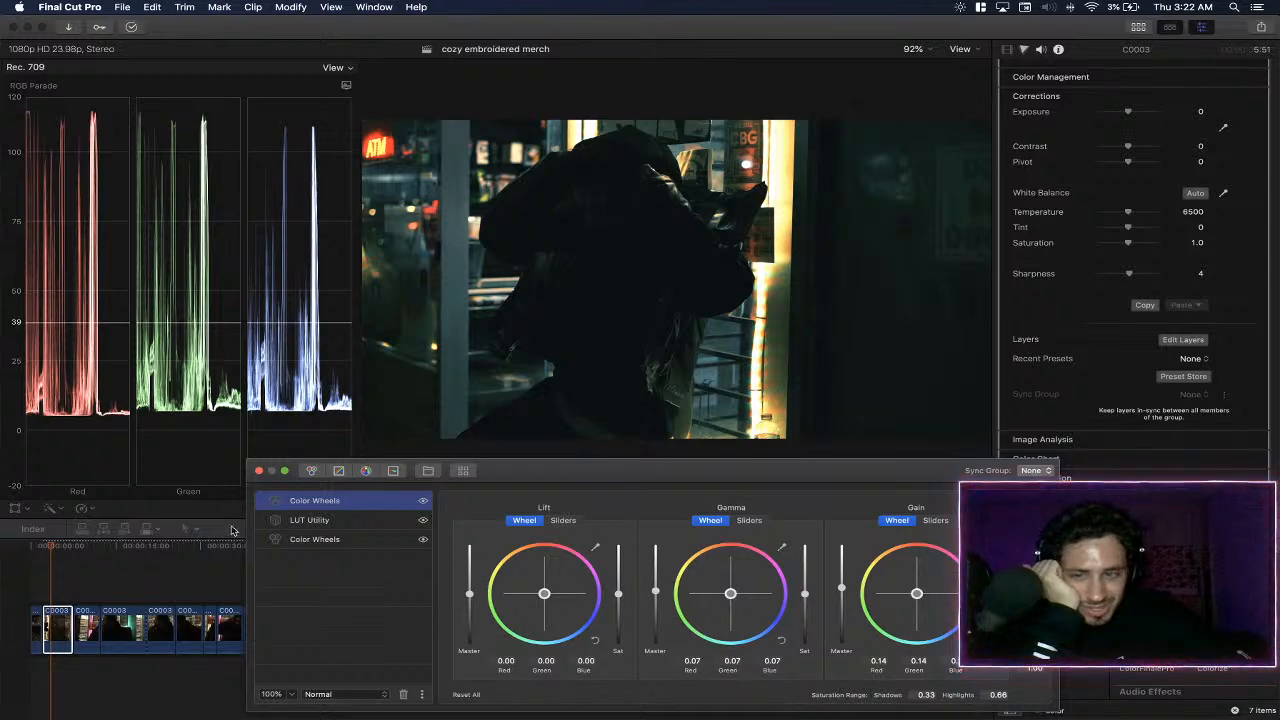
click(46, 547)
key(space)
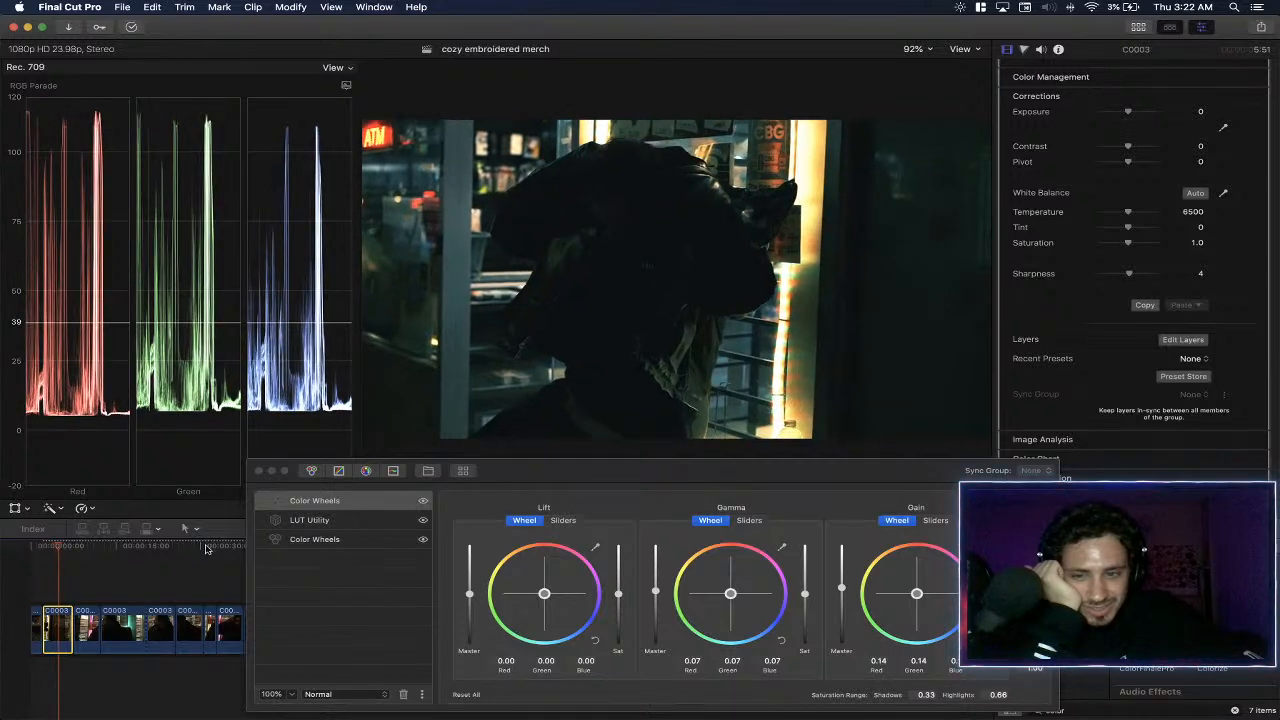
- Add a Curves layer, pull the master curve's white point inward to brighten the highlights, and replay the C0003 clip
click(339, 470)
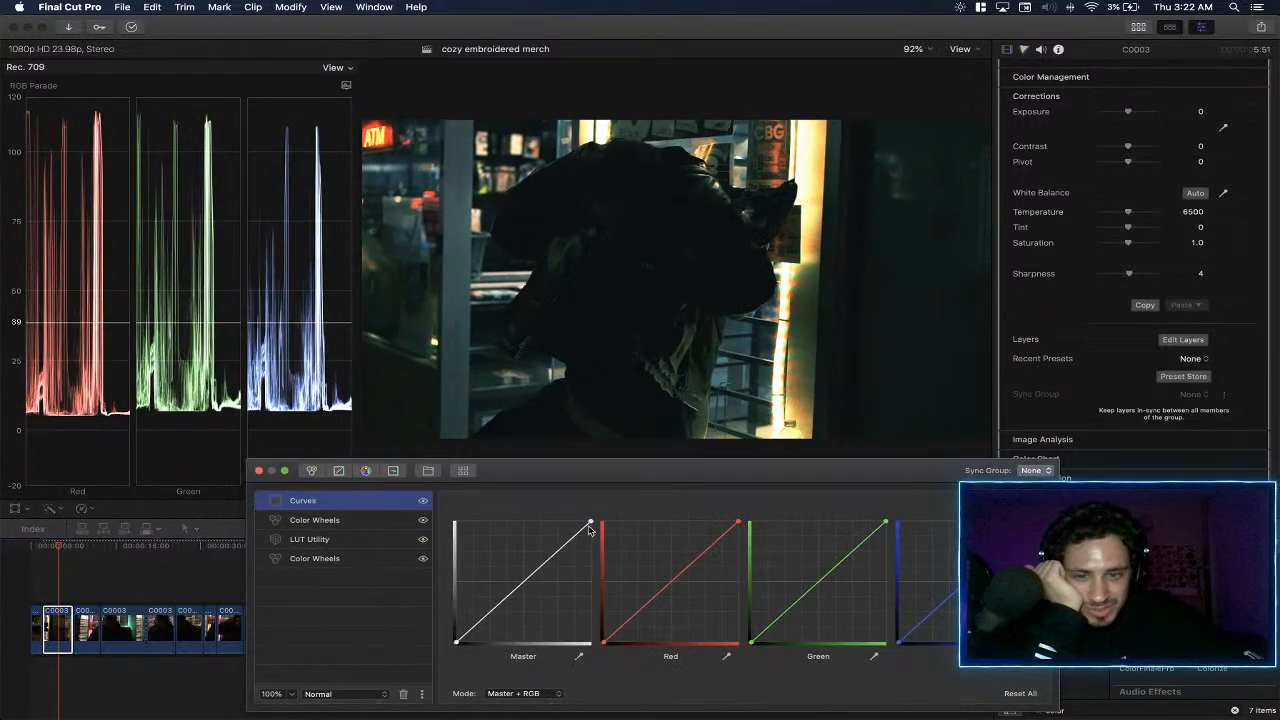
drag(590, 524, 574, 516)
click(52, 547)
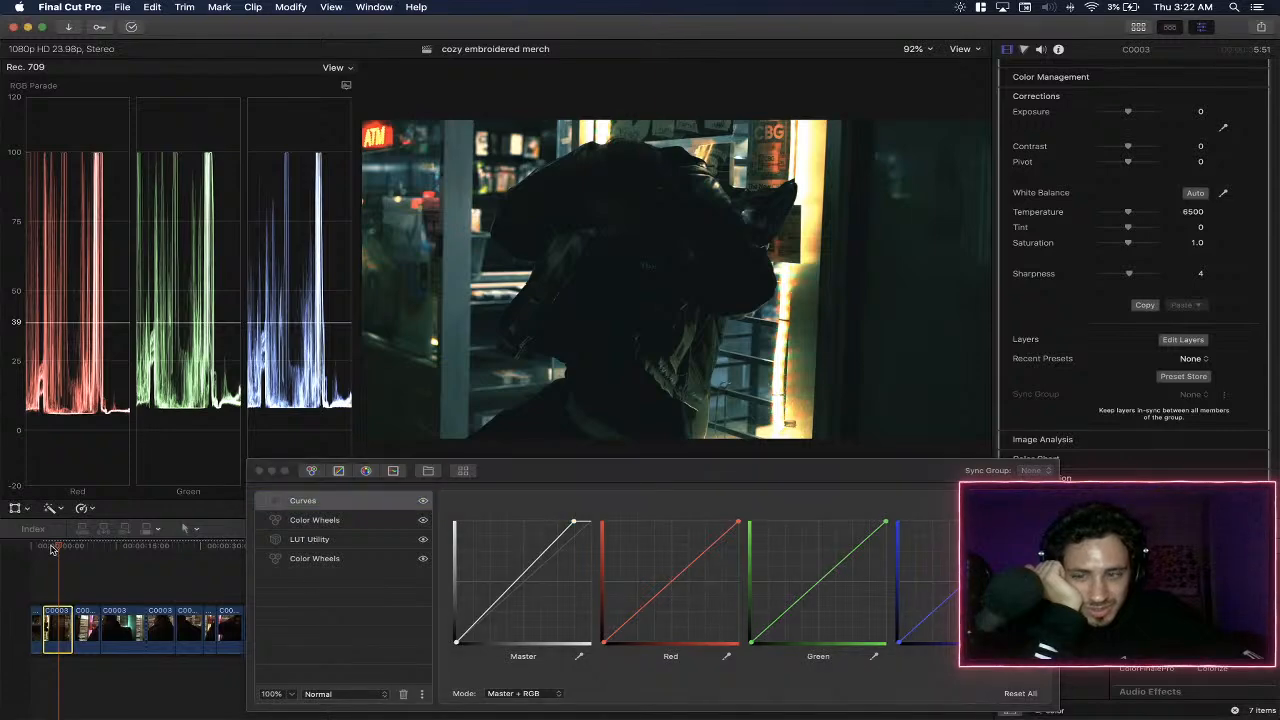
click(43, 549)
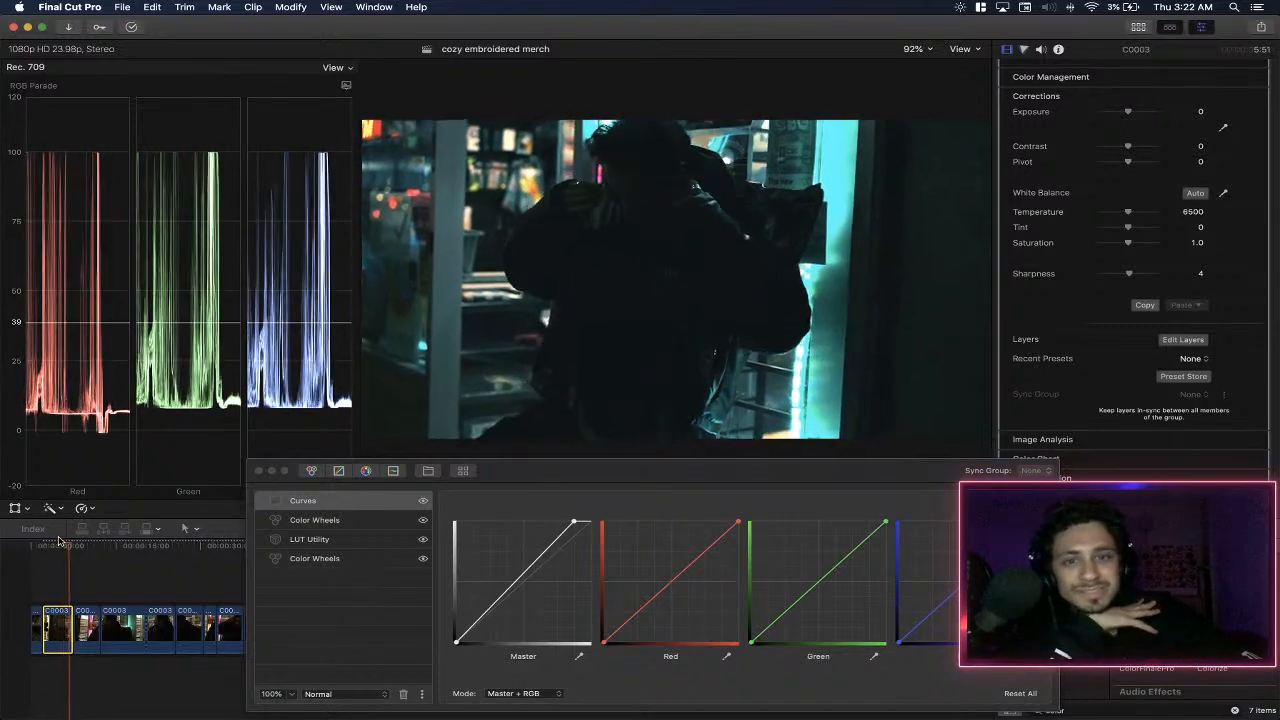
key(space)
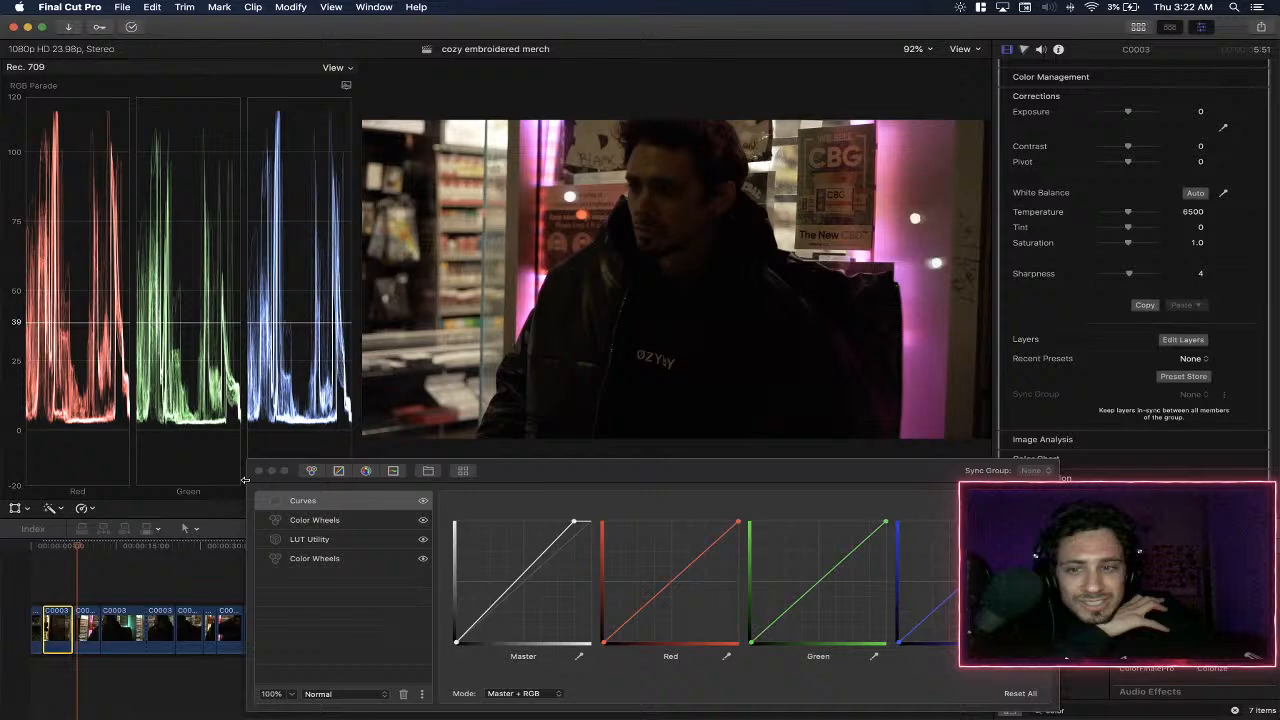
click(48, 548)
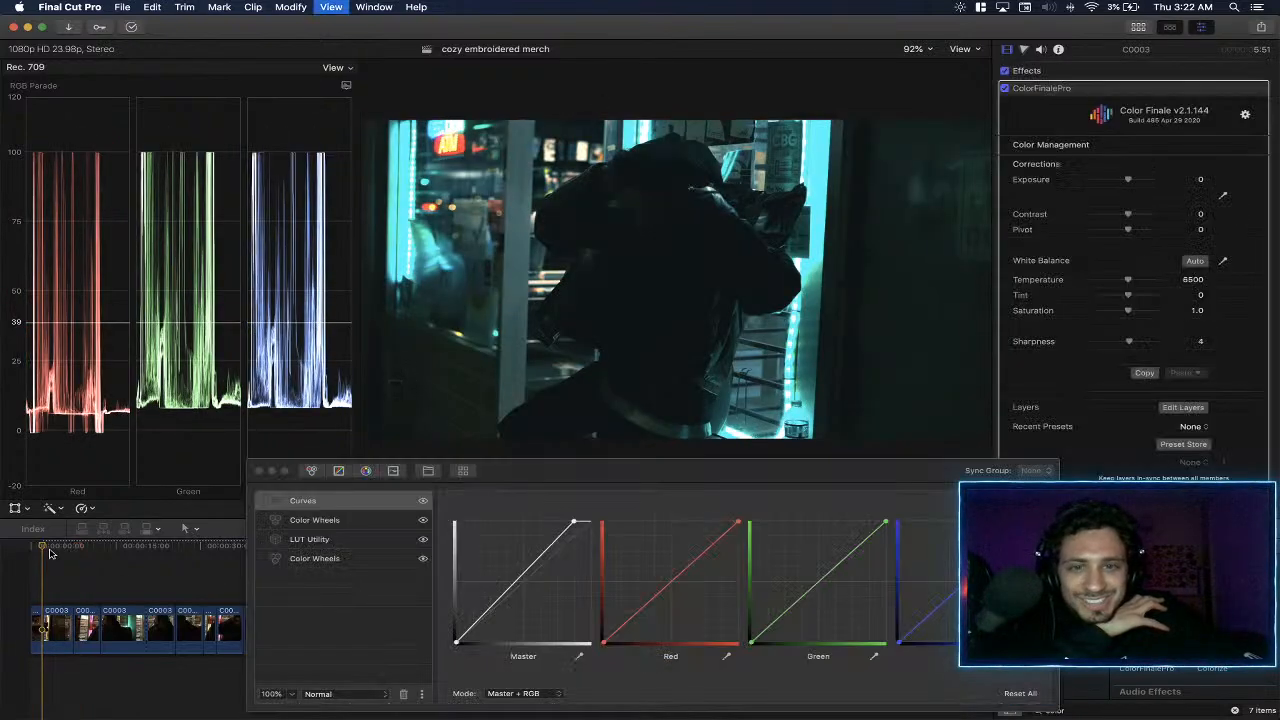
key(space)
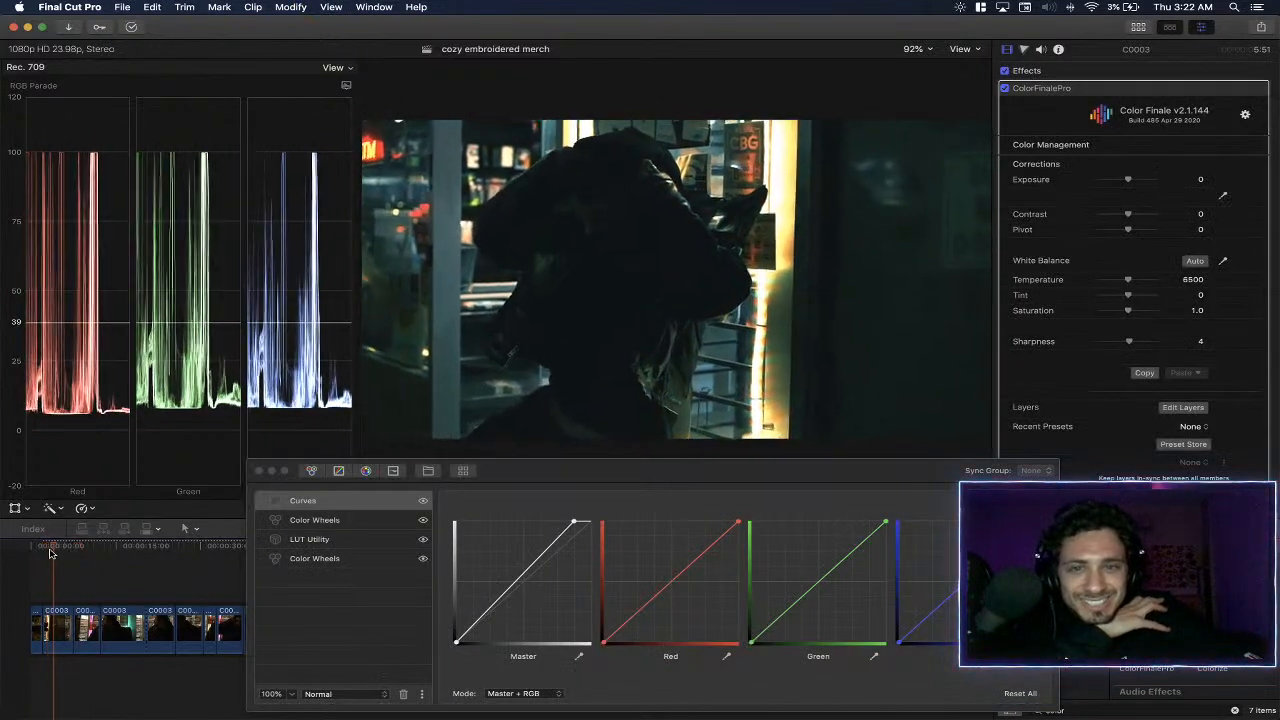
- Add an HSL Curves layer above the Curves layer in the C0003 clip's grade
click(64, 612)
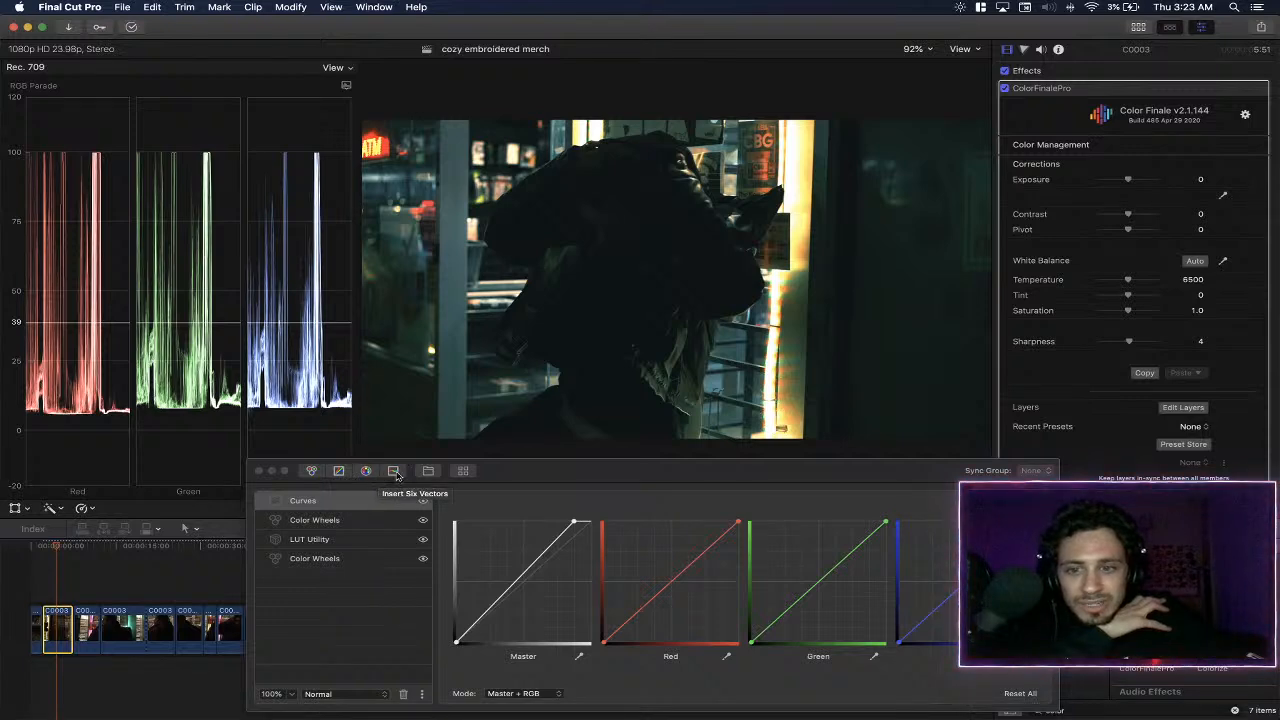
click(393, 470)
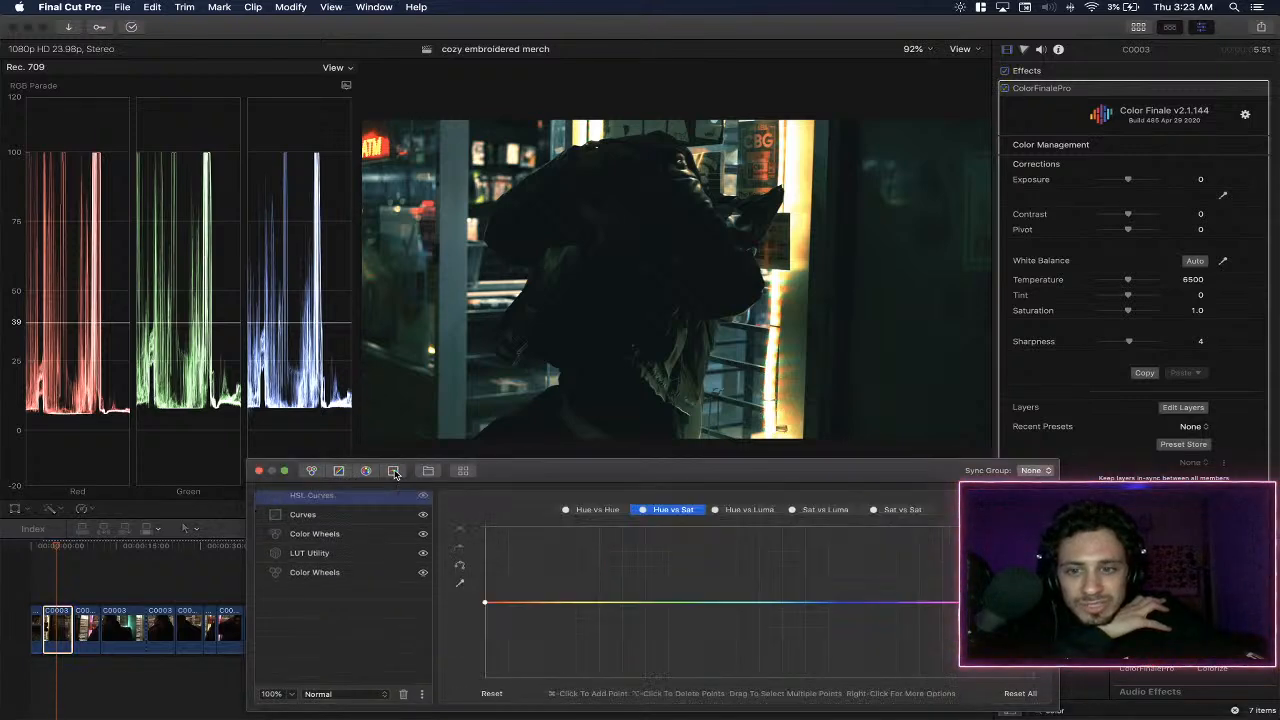
- Try raising the luma of the blue-teal hue sampled from the door frame on the Hue vs Luma curve, and reset the curve
click(763, 516)
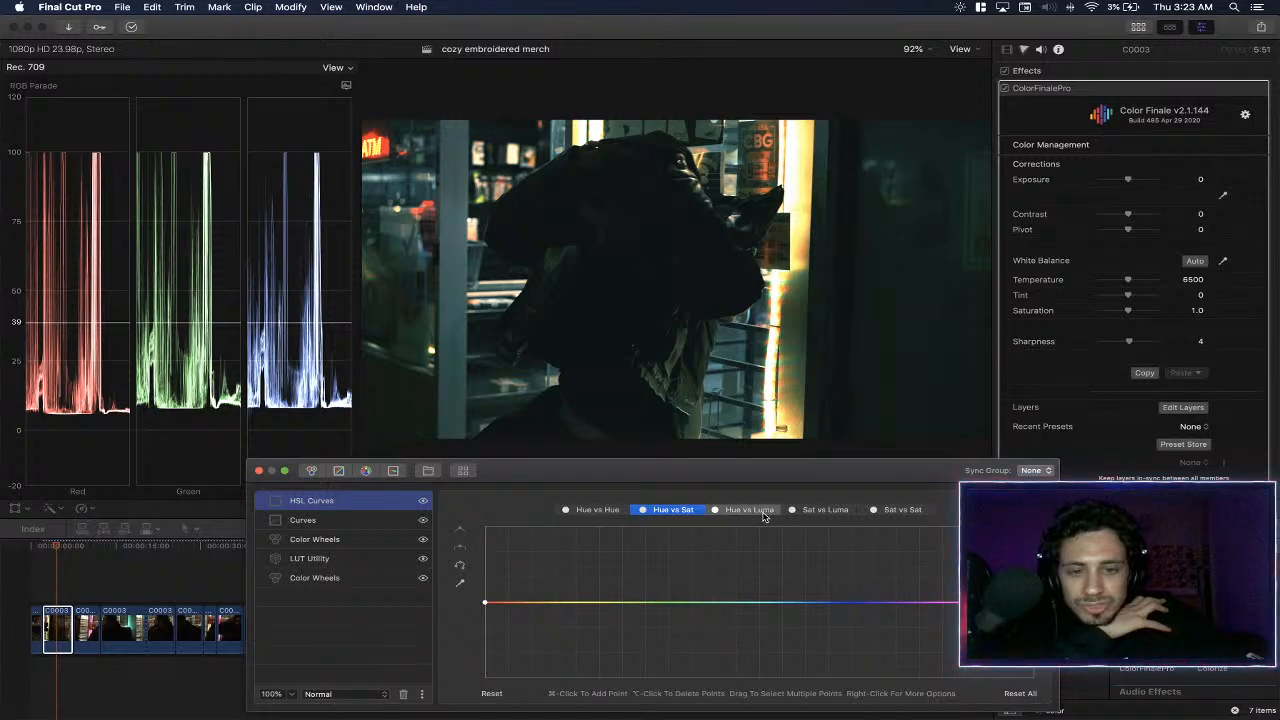
click(460, 582)
click(452, 293)
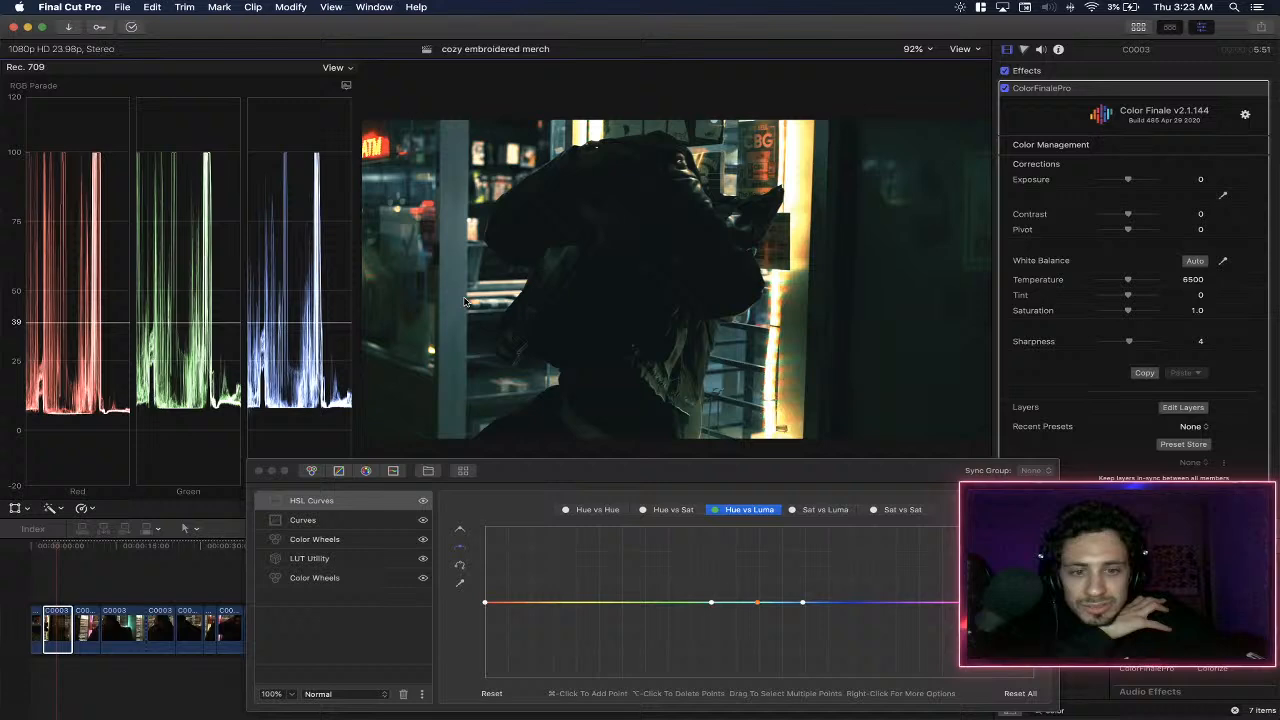
mouse_move(758, 602)
mouse_down()
mouse_move(757, 617)
mouse_move(752, 582)
mouse_up()
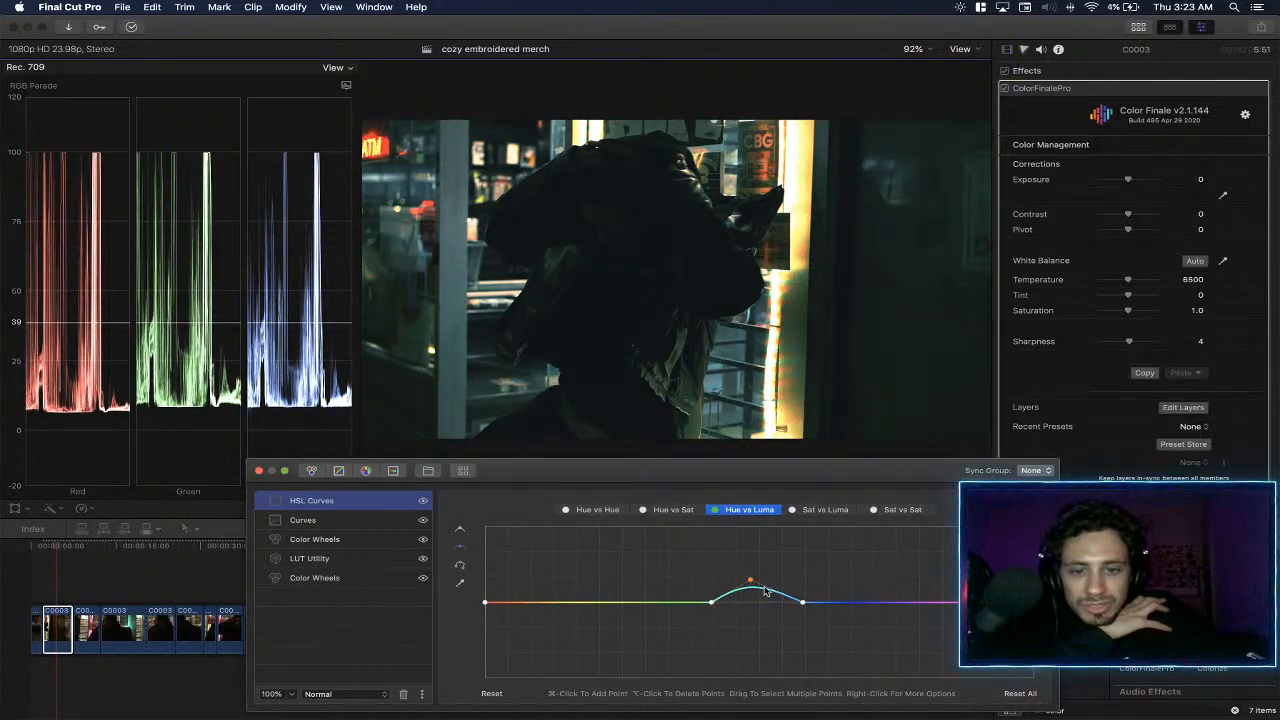
click(491, 693)
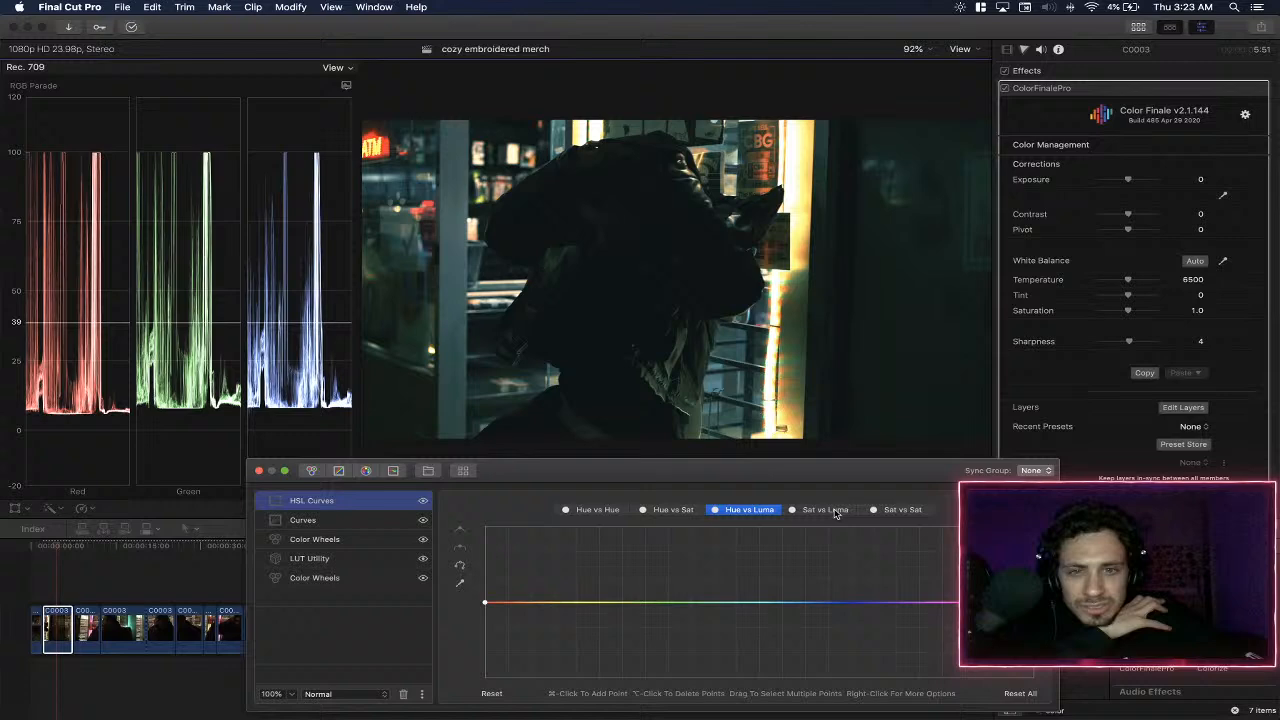
- Sample a point near the bright store window for the Sat vs Luma curve and lower the low-saturation point slightly
click(832, 510)
click(459, 588)
click(800, 392)
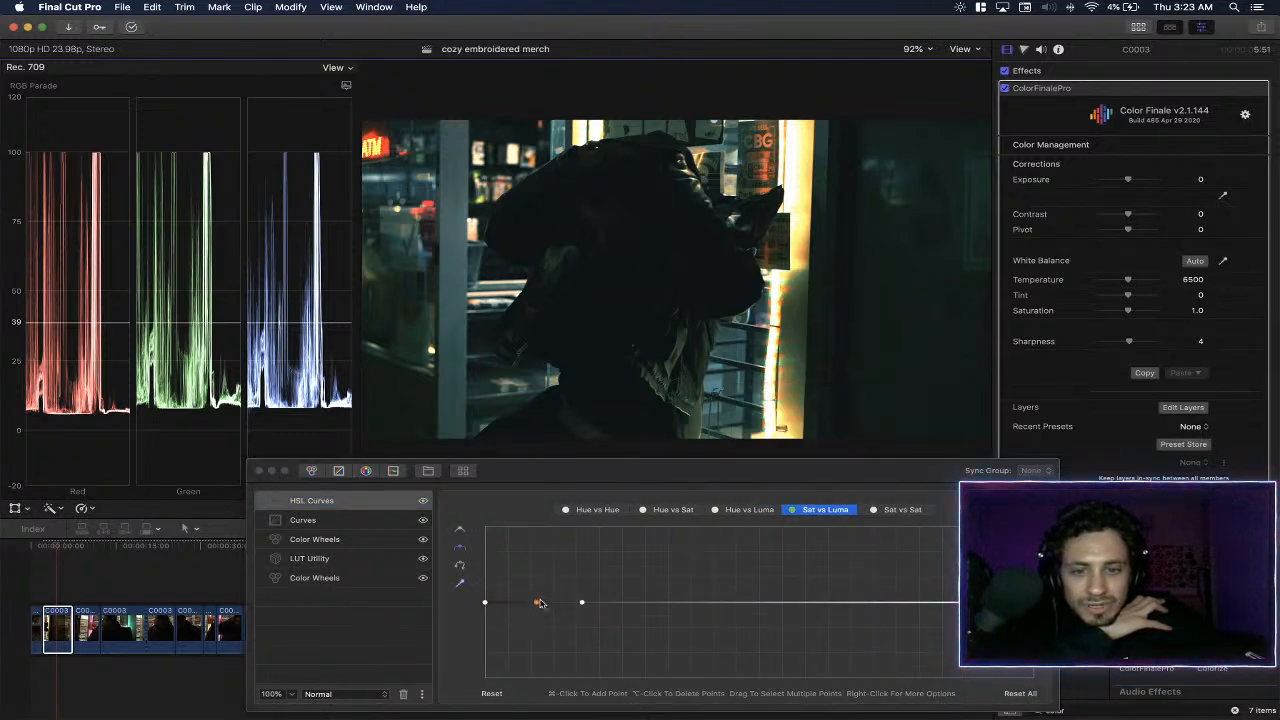
mouse_move(539, 602)
mouse_down()
mouse_move(537, 650)
mouse_move(530, 605)
mouse_move(531, 616)
mouse_up()
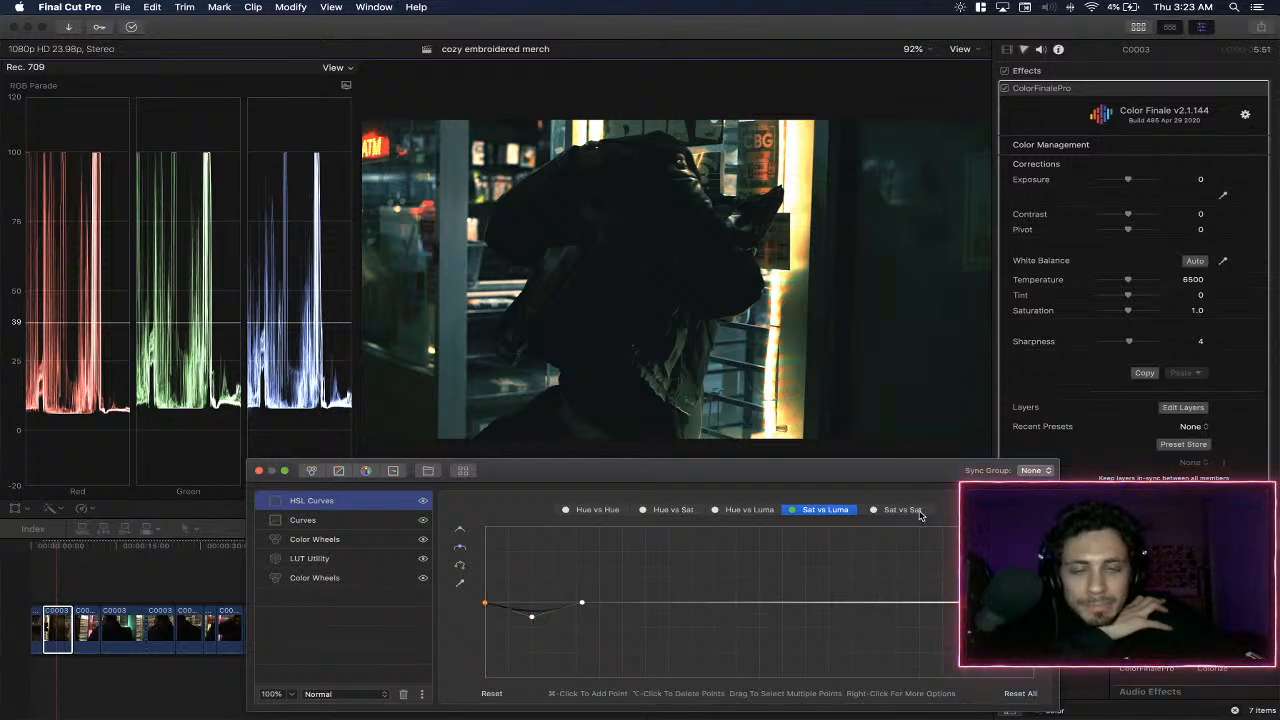
- Sample the dark green door for the Hue vs Hue curve and raise the green-cyan point slightly
click(598, 510)
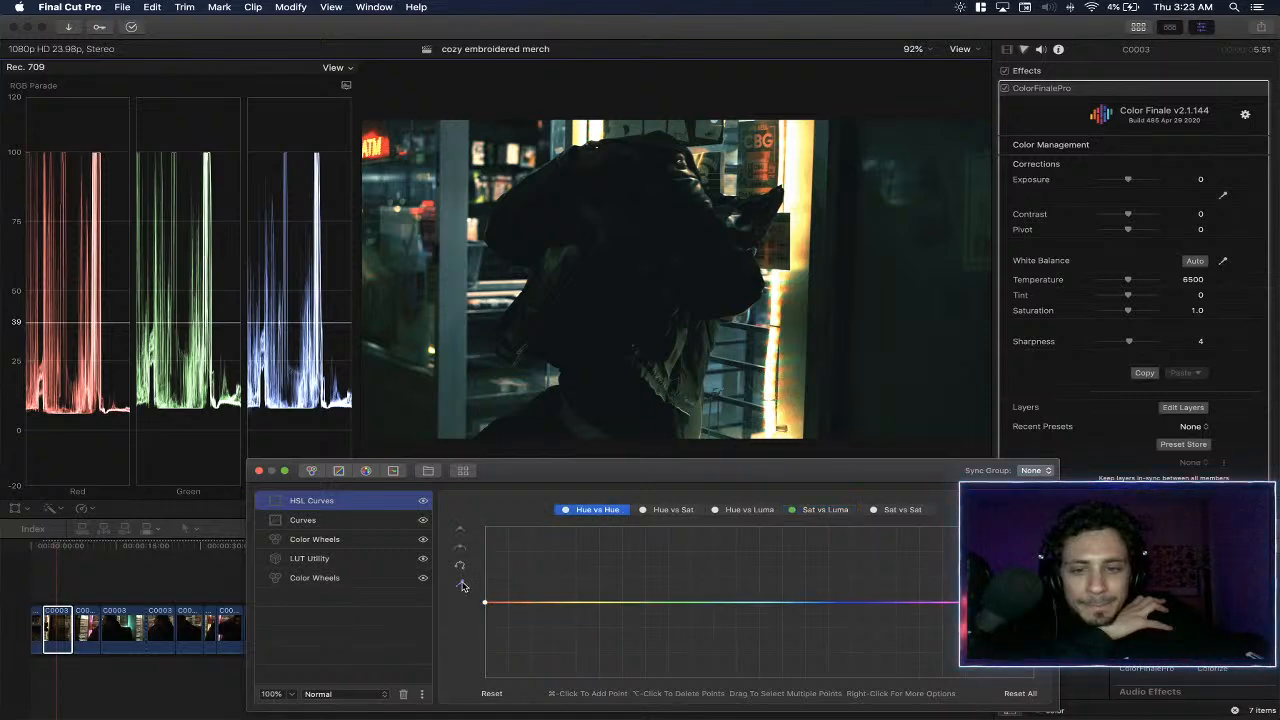
click(462, 586)
click(913, 360)
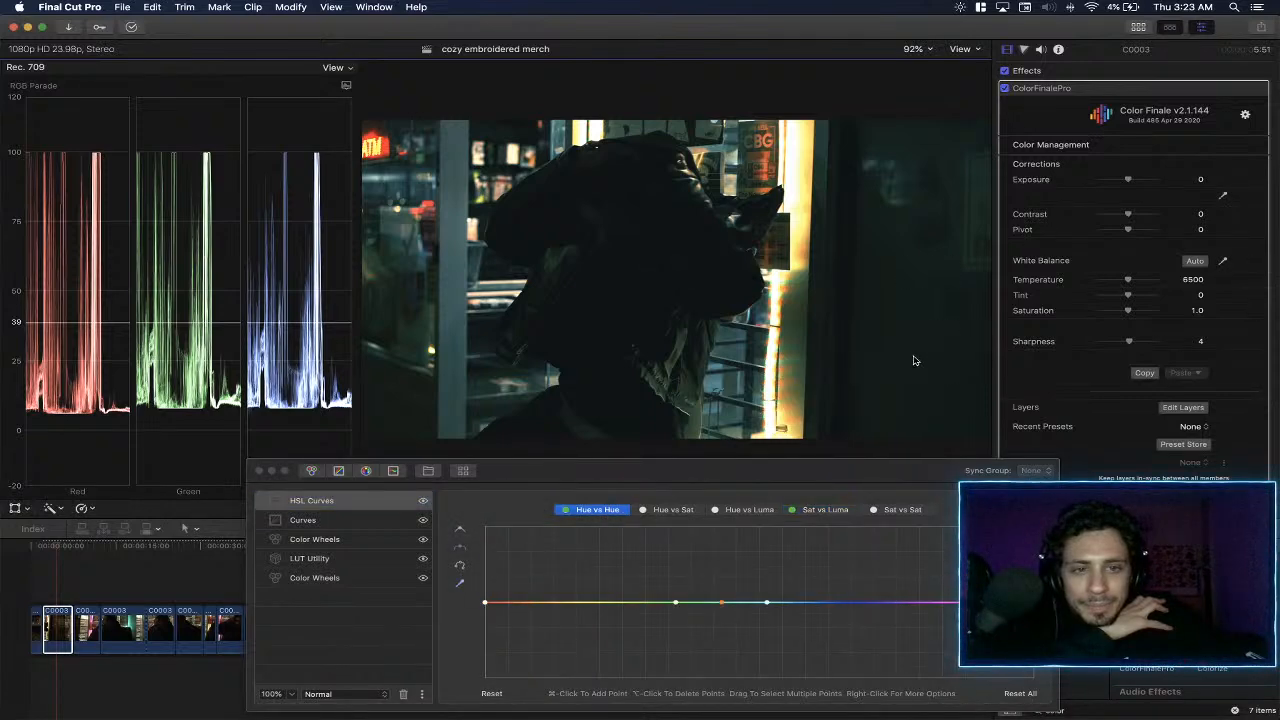
click(721, 603)
drag(721, 603, 723, 594)
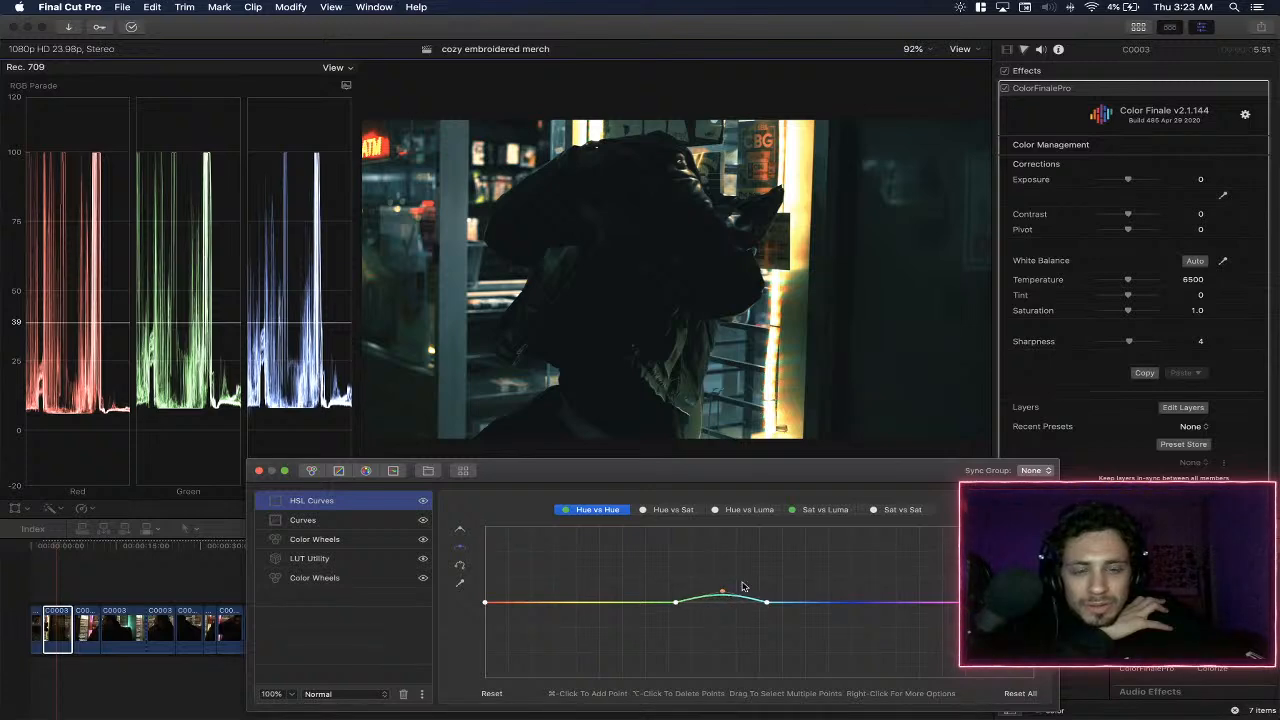
- Sample the dark door area for the Hue vs Sat curve, raise its green-cyan point slightly, and close the layer editor
click(686, 511)
click(822, 431)
mouse_move(723, 603)
mouse_down()
mouse_move(723, 580)
mouse_move(723, 591)
mouse_up()
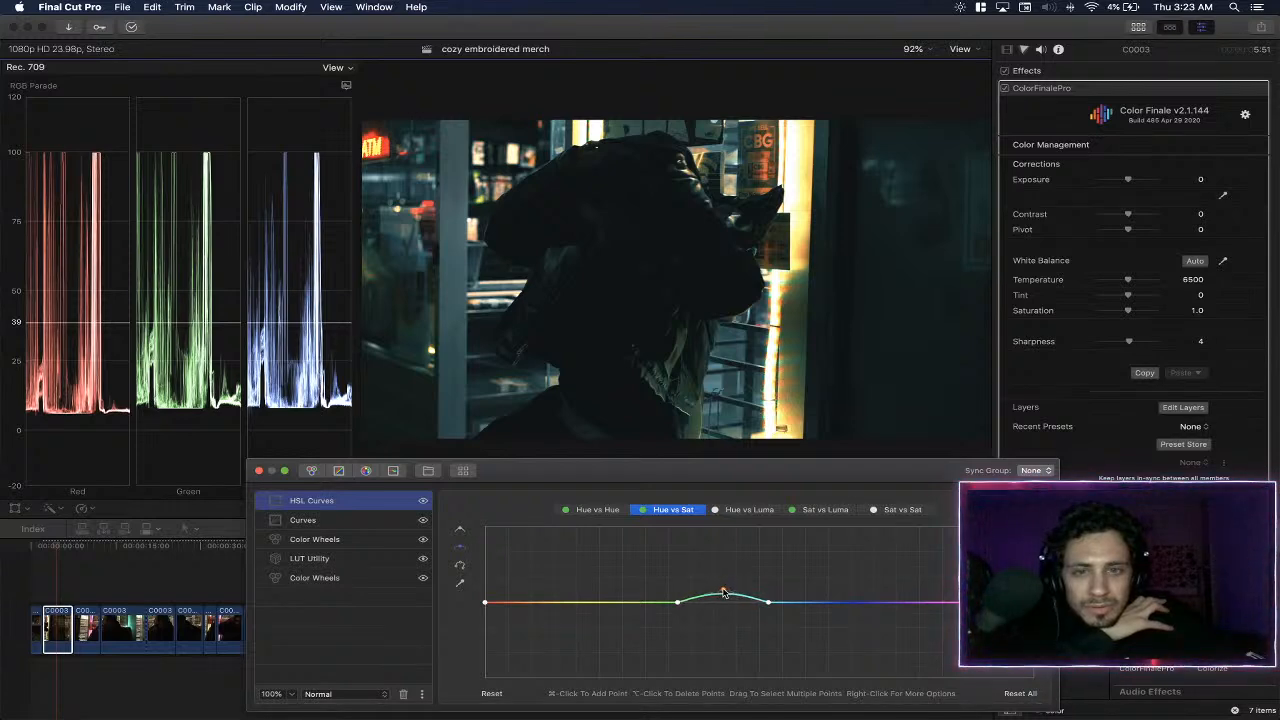
click(259, 471)
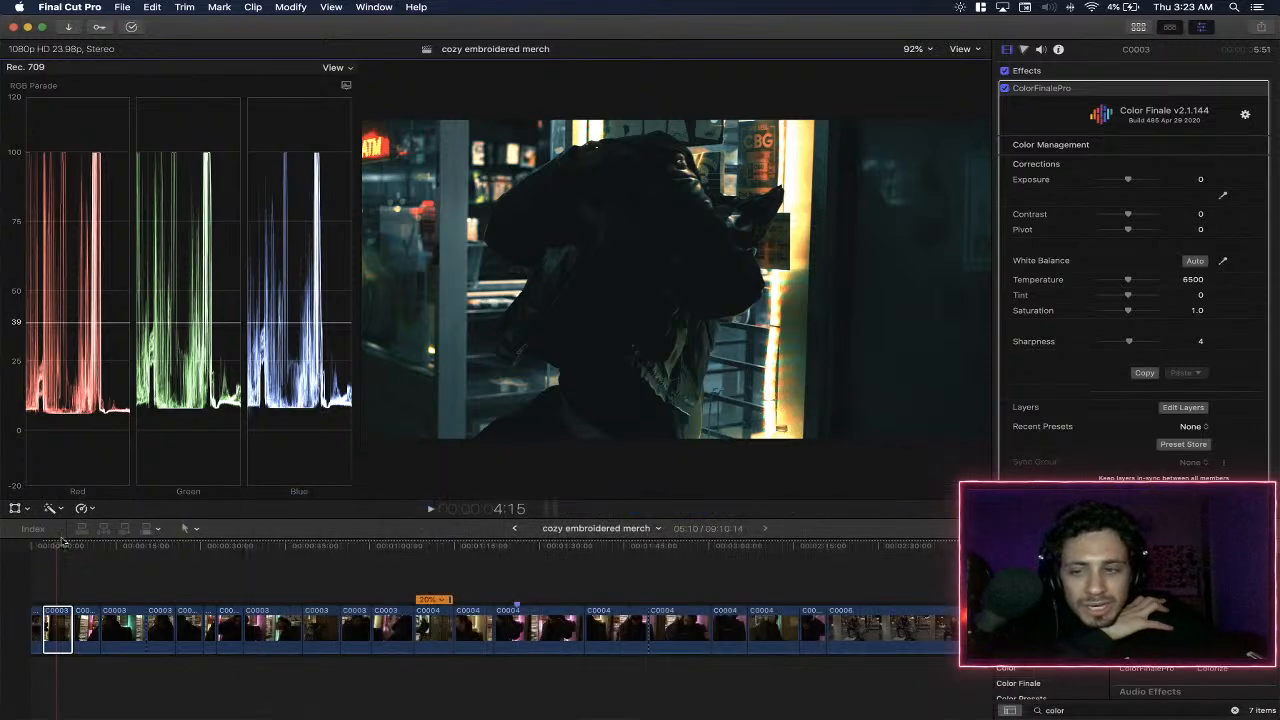
- Play the C0003 clip to check the finished grade
key(space)
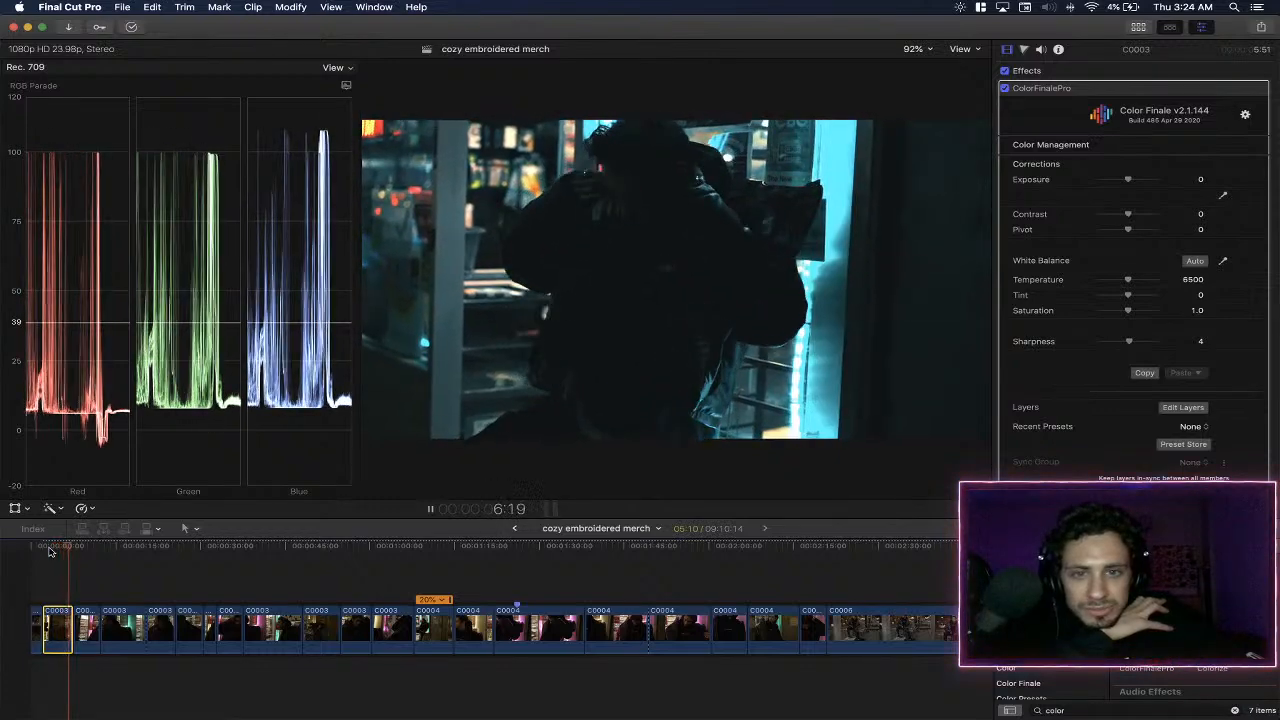
key(space)
click(49, 557)
- Copy the graded C0003 clip, paste its attributes onto the C0004 clip starting around 1:22, and play that clip
click(414, 560)
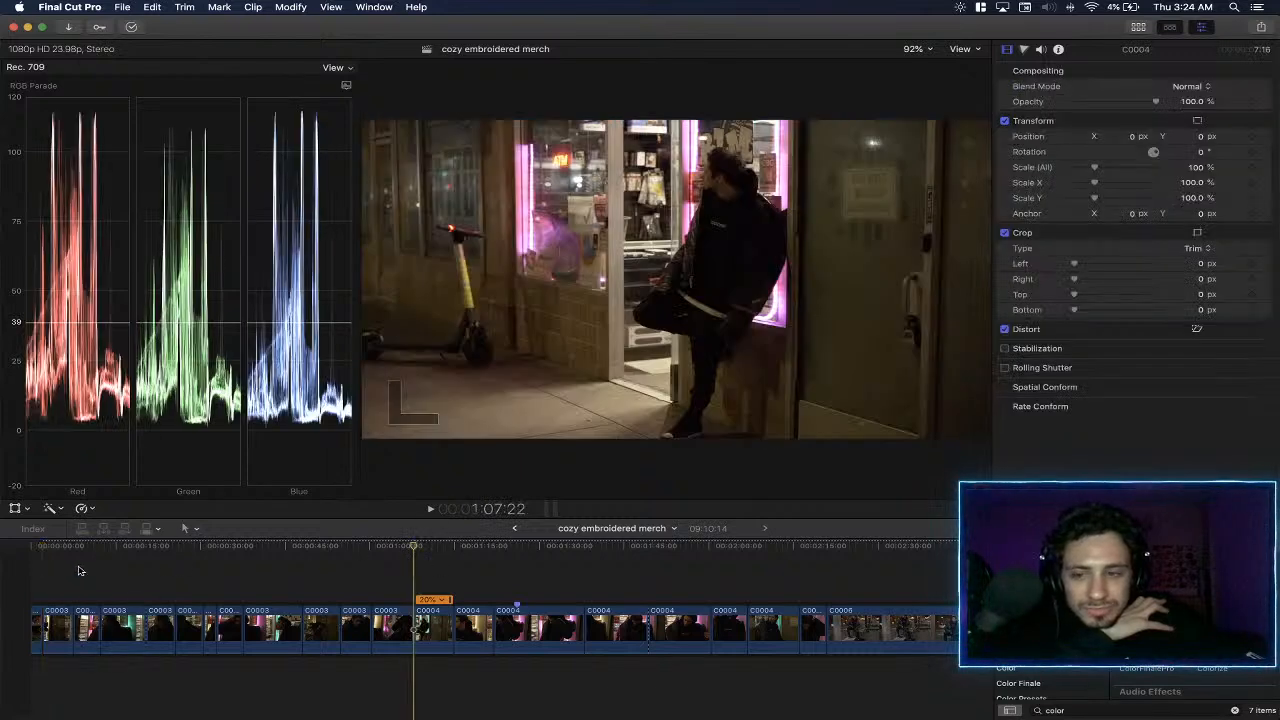
click(49, 557)
click(63, 625)
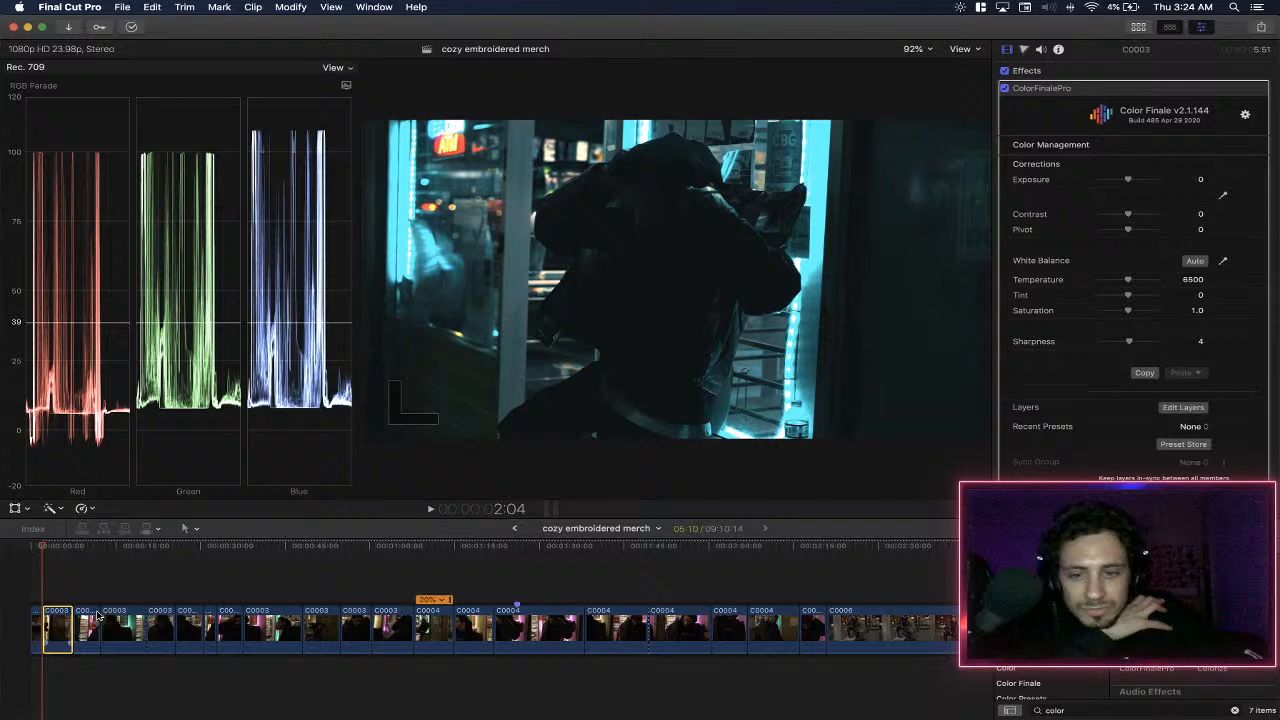
click(427, 557)
click(476, 557)
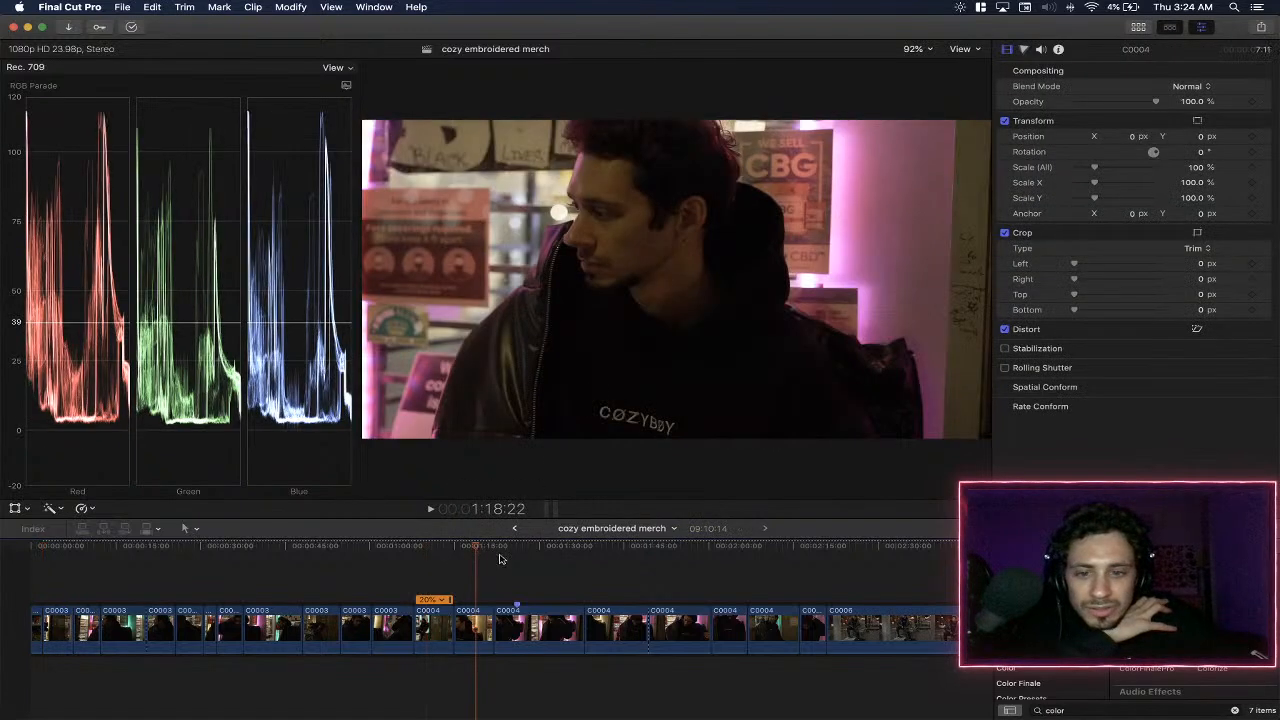
click(494, 558)
click(528, 630)
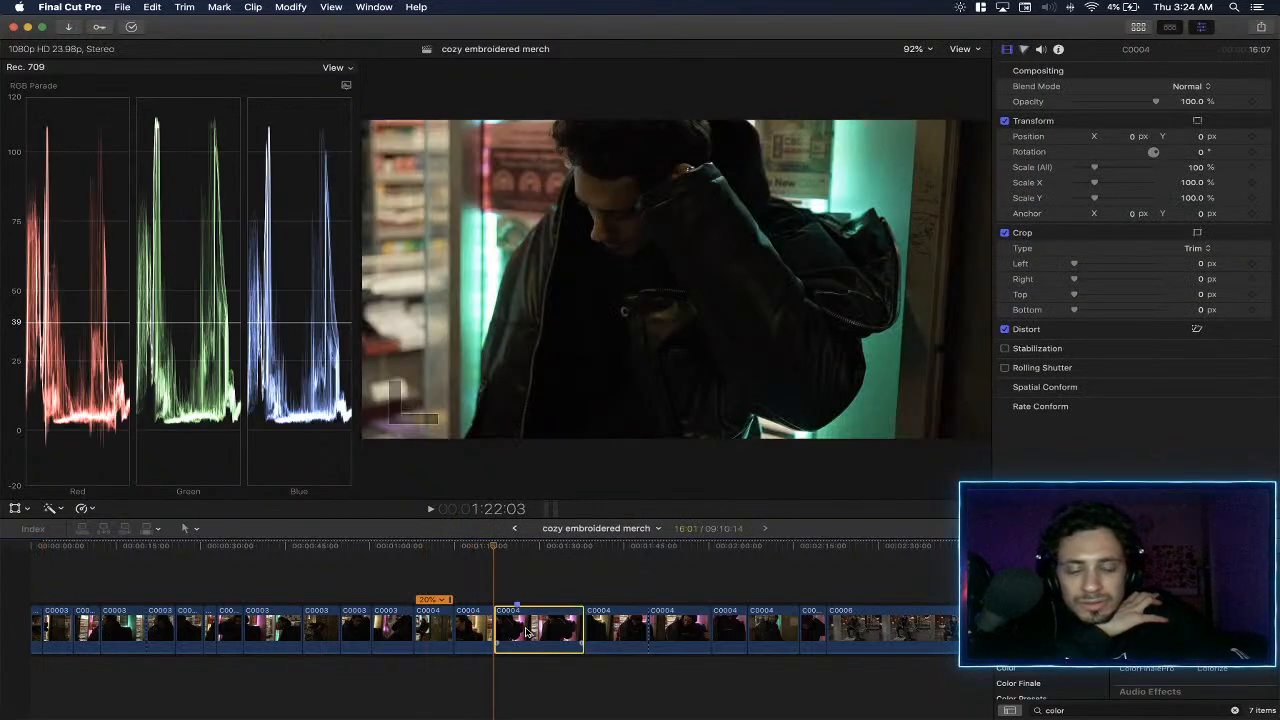
key(super+shift+v)
click(756, 424)
key(space)
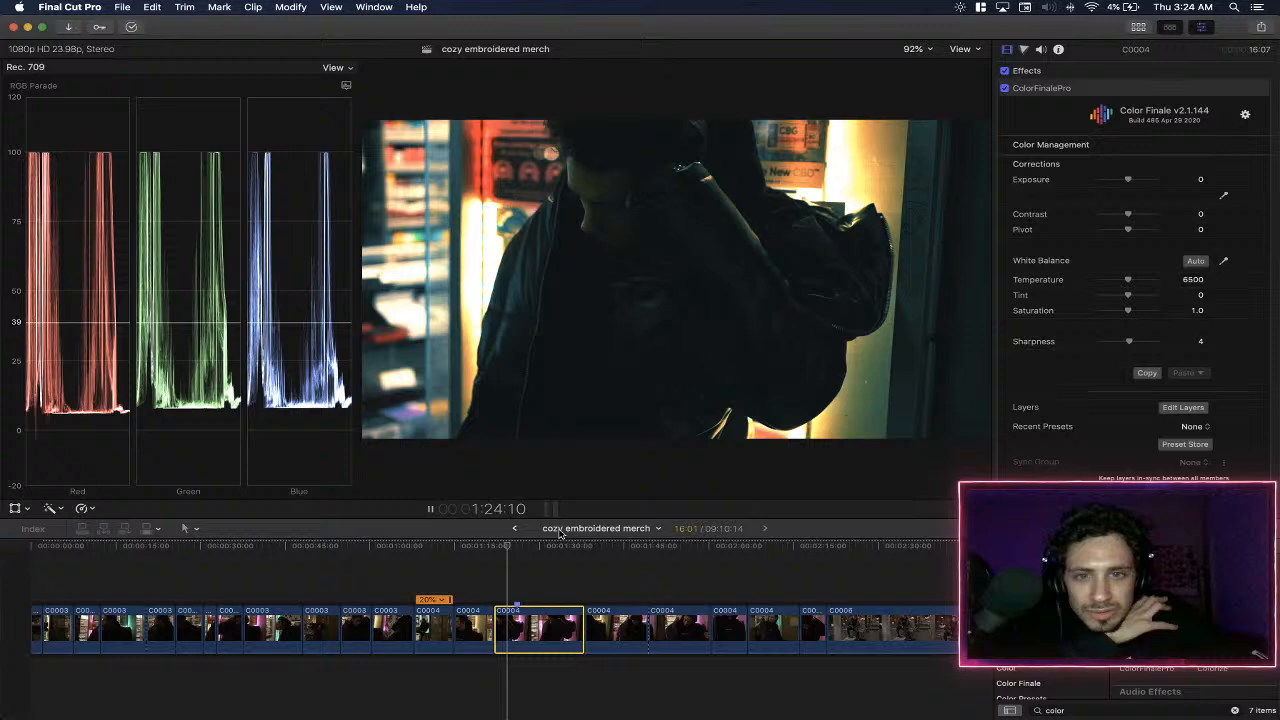
key(space)
- Paste the C0003 clip's ColorFinalePro, Volume and Retiming attributes onto the 20% speed C0004 clip and play it from its start
click(426, 552)
click(433, 622)
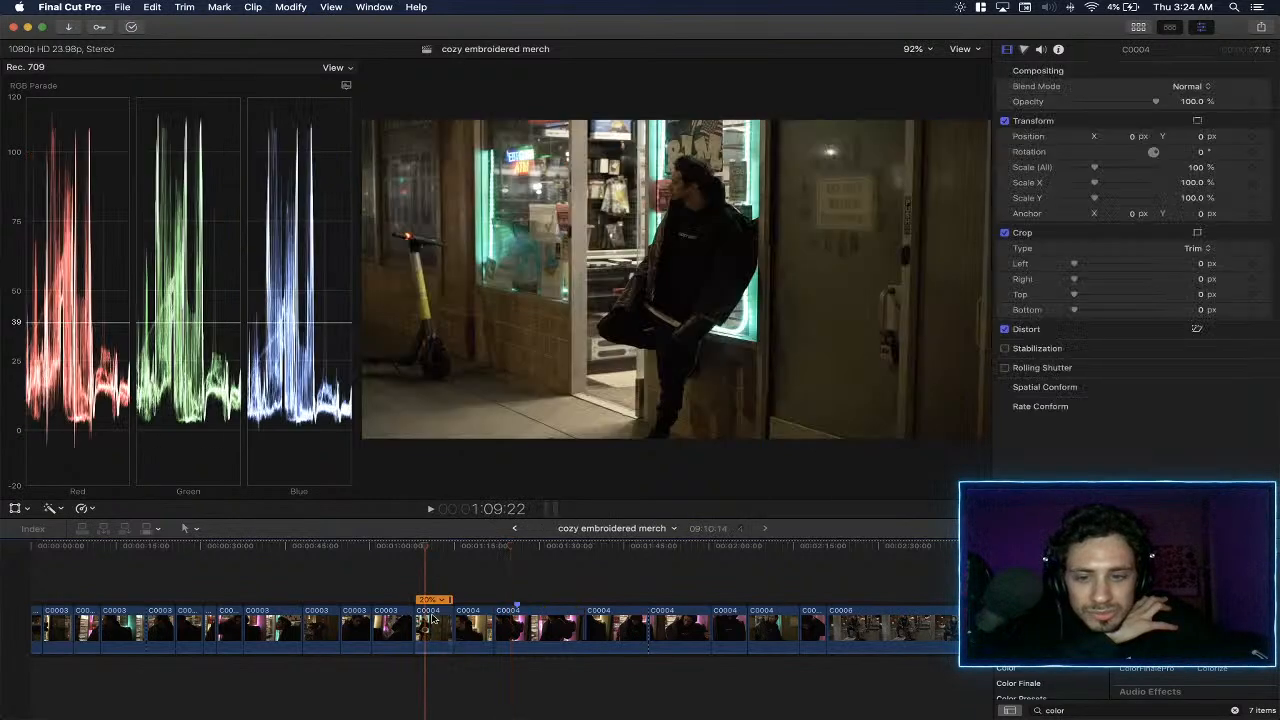
key(super+shift+v)
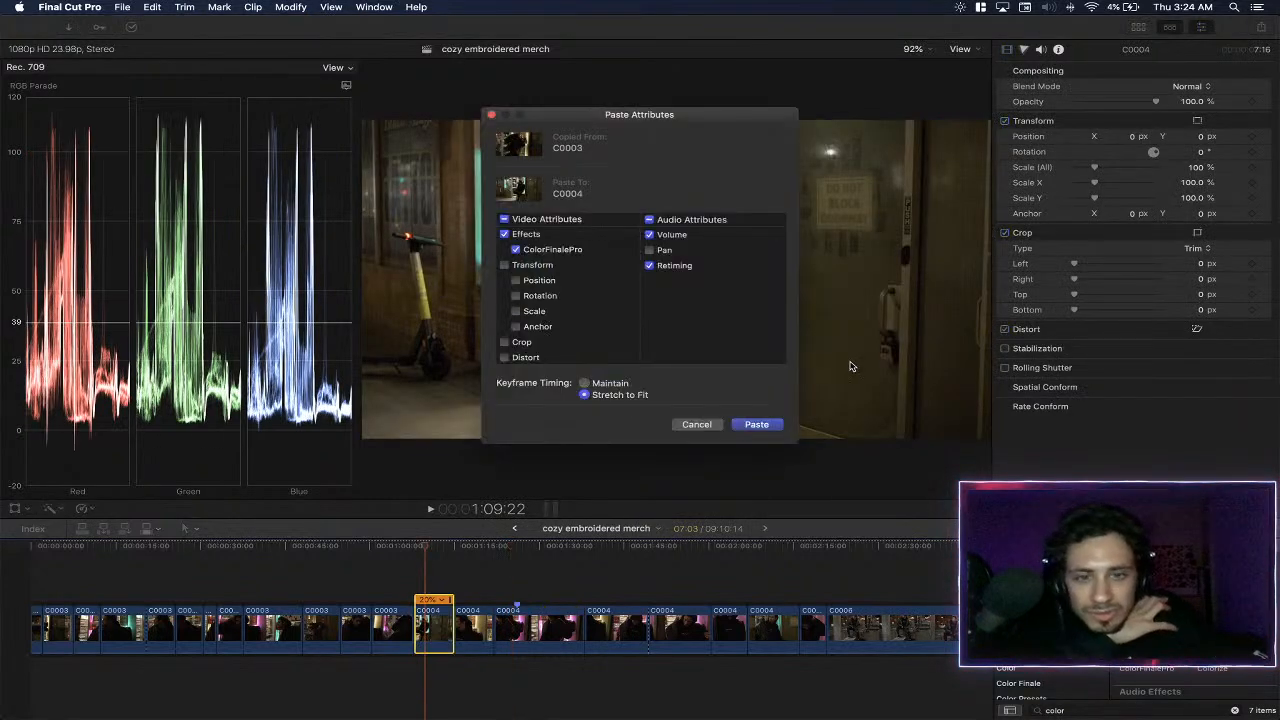
click(756, 424)
click(415, 549)
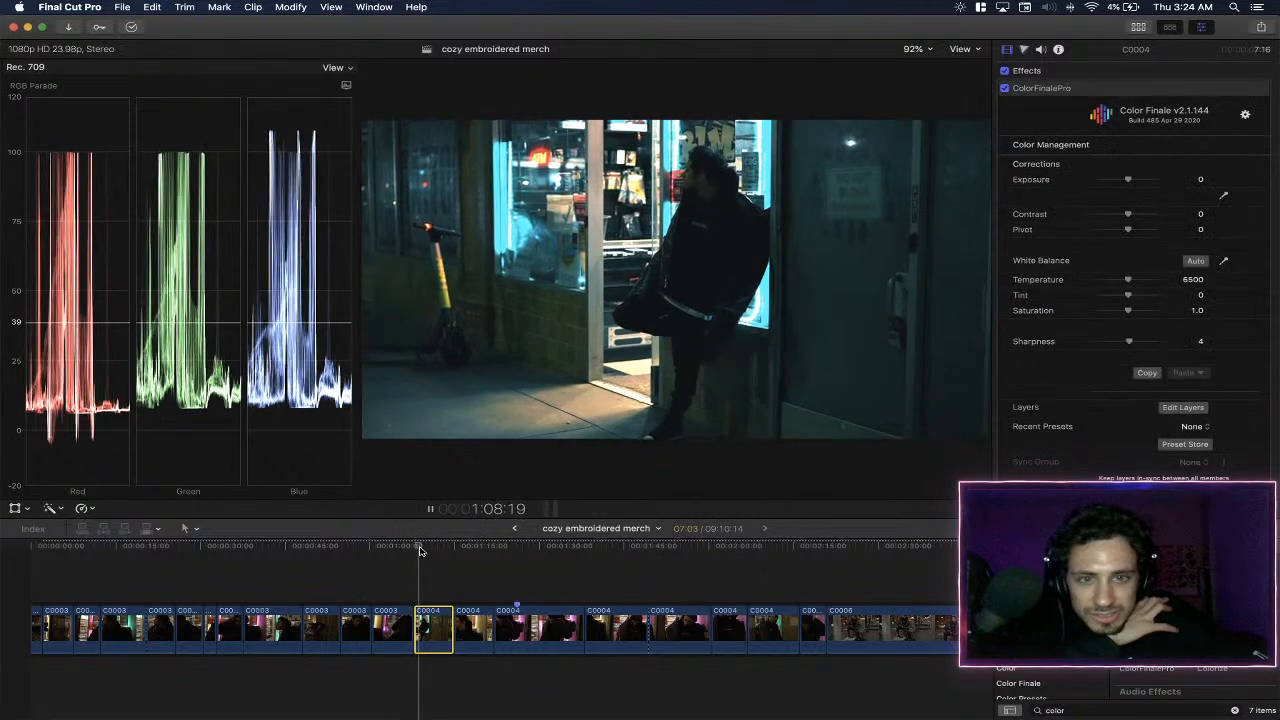
key(space)
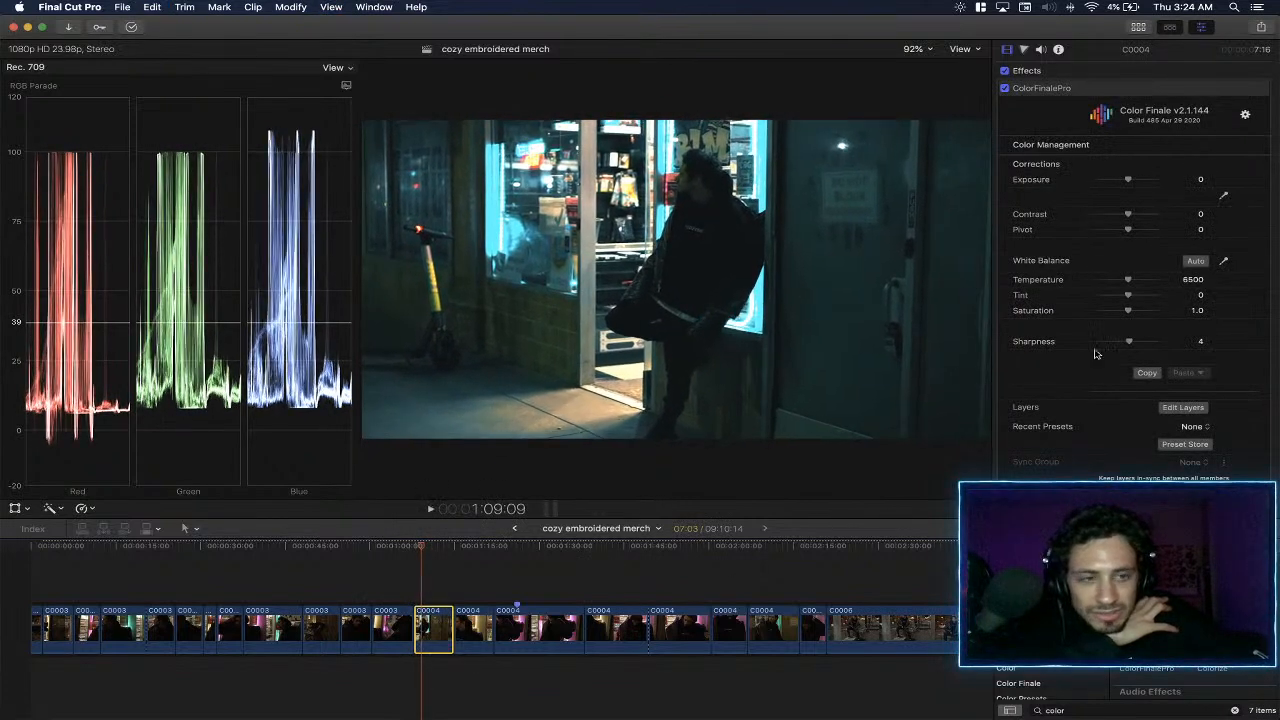
- Compare the C0004 clip's look with its HSL Curves, Curves and upper Color Wheels layers switched off and back on
click(1187, 407)
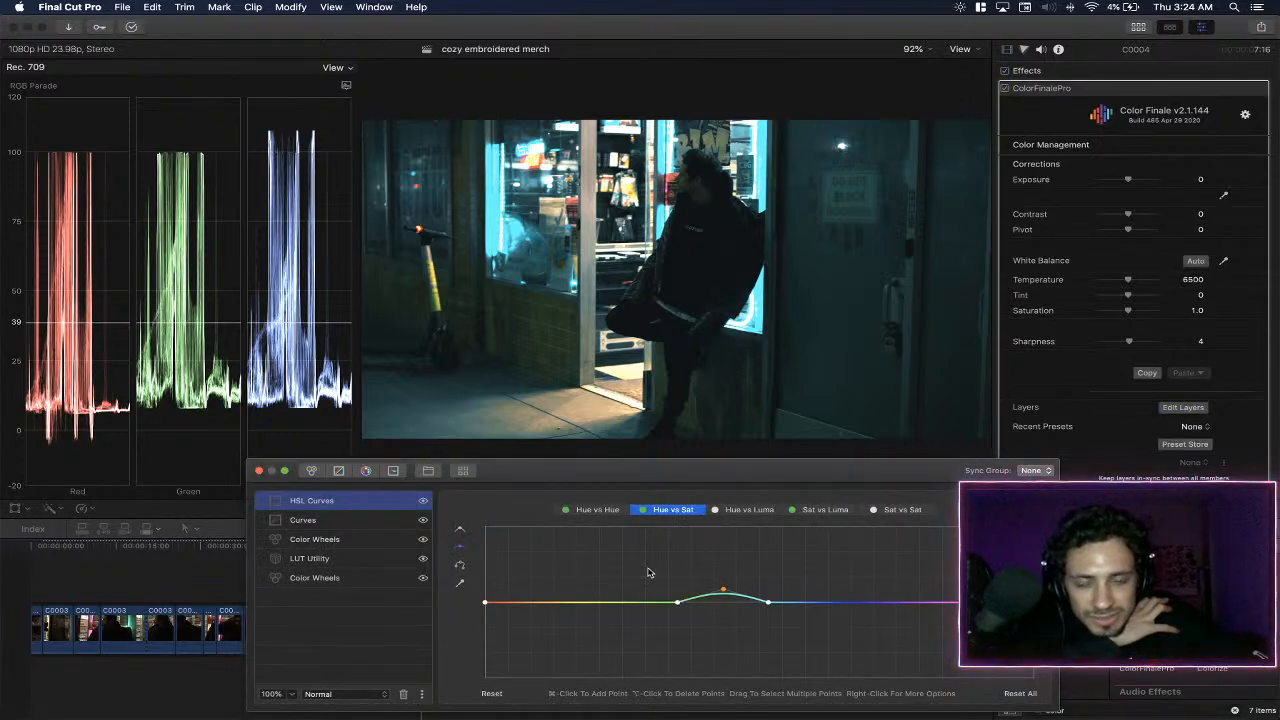
click(426, 502)
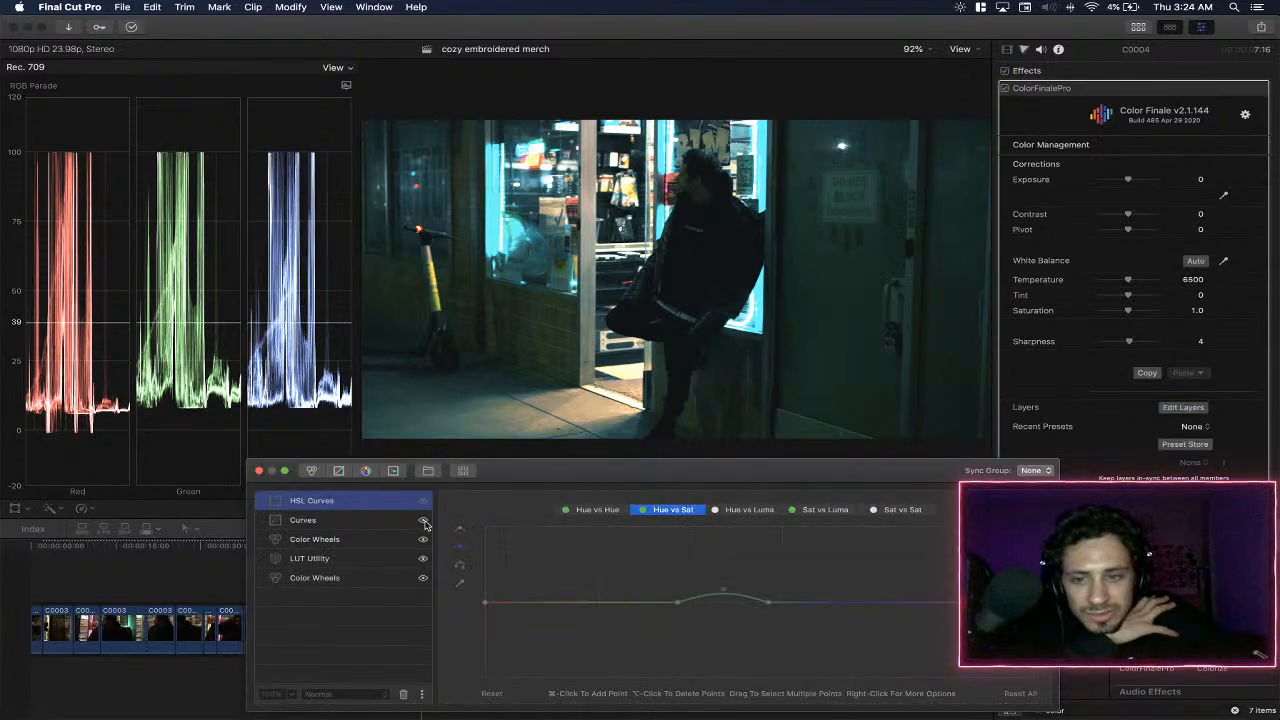
click(424, 521)
click(422, 541)
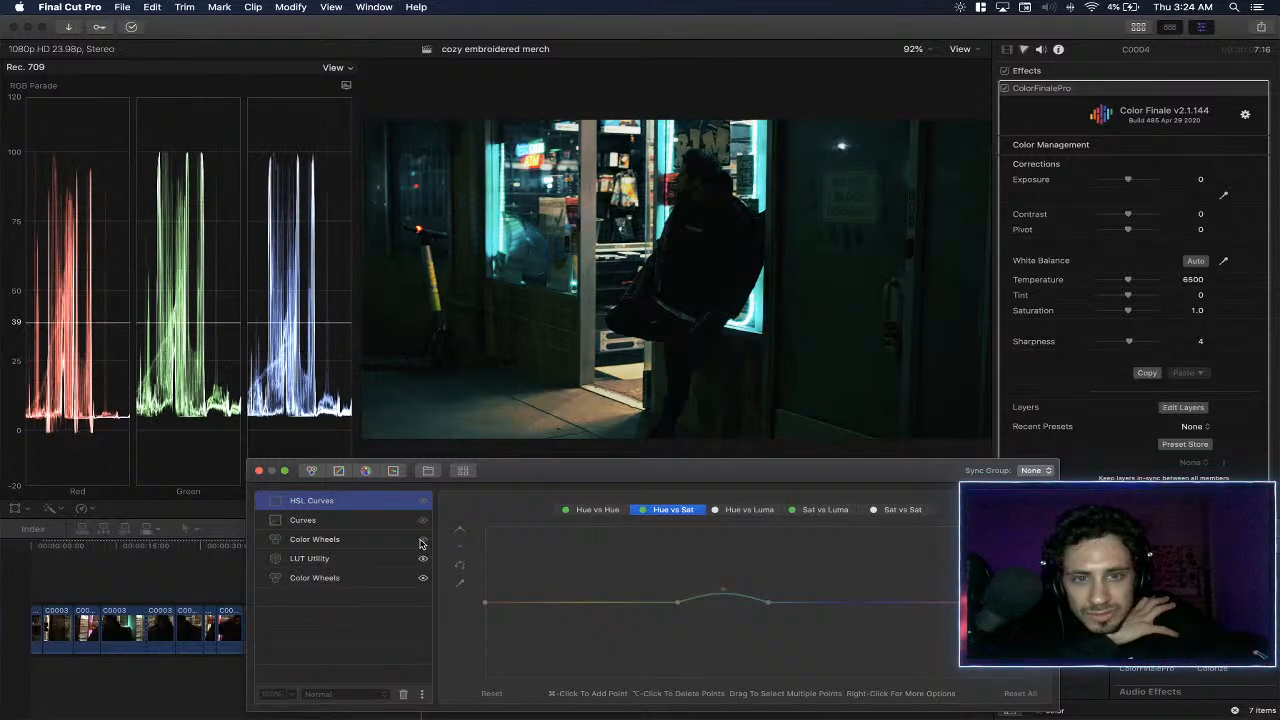
click(421, 541)
click(424, 521)
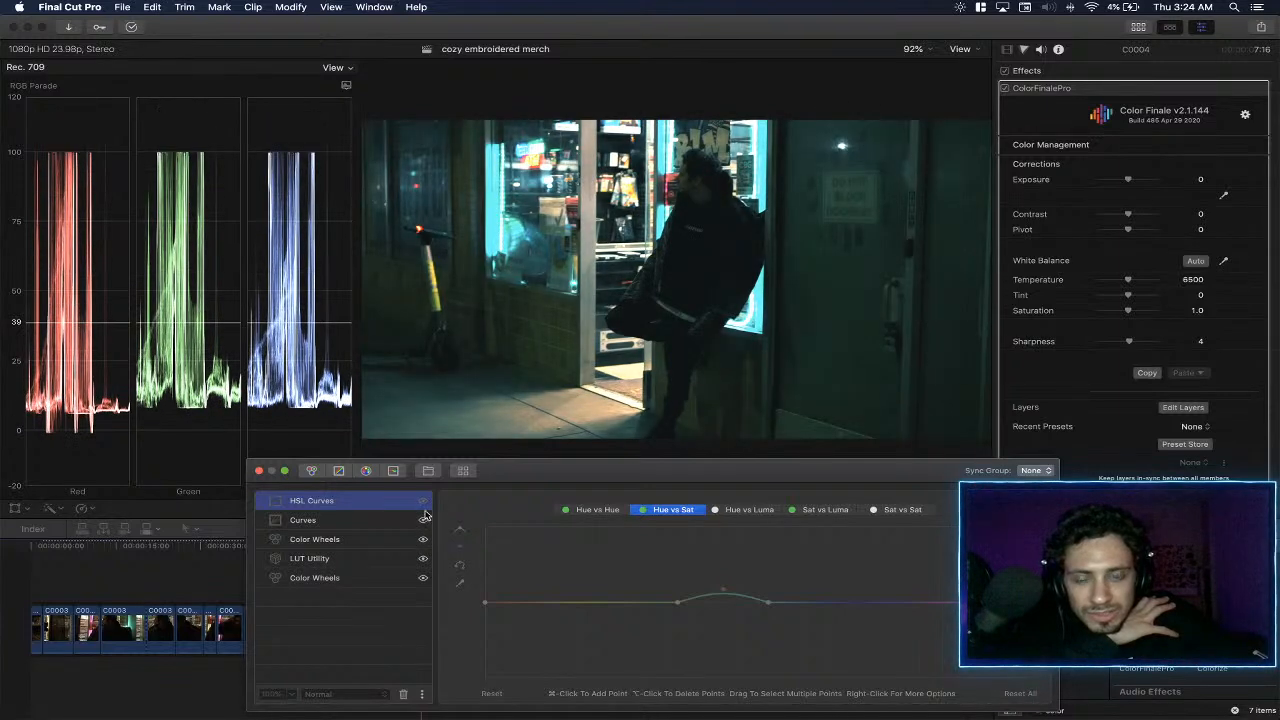
click(424, 502)
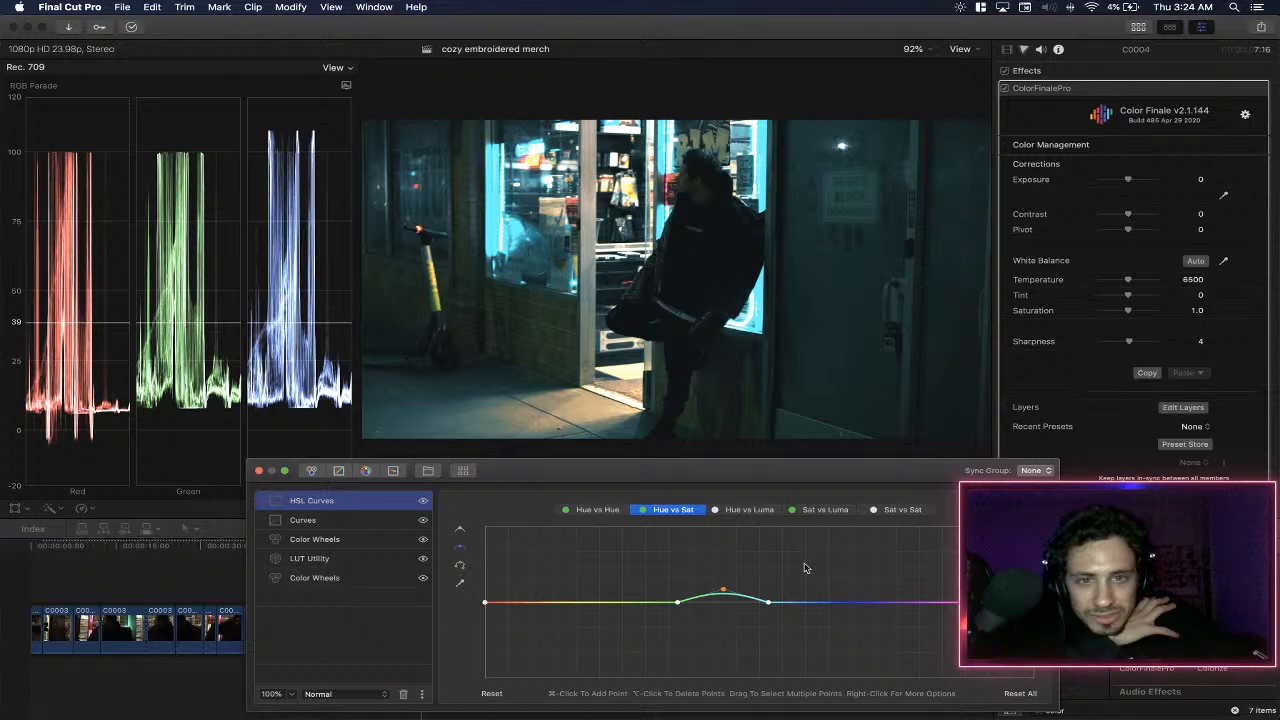
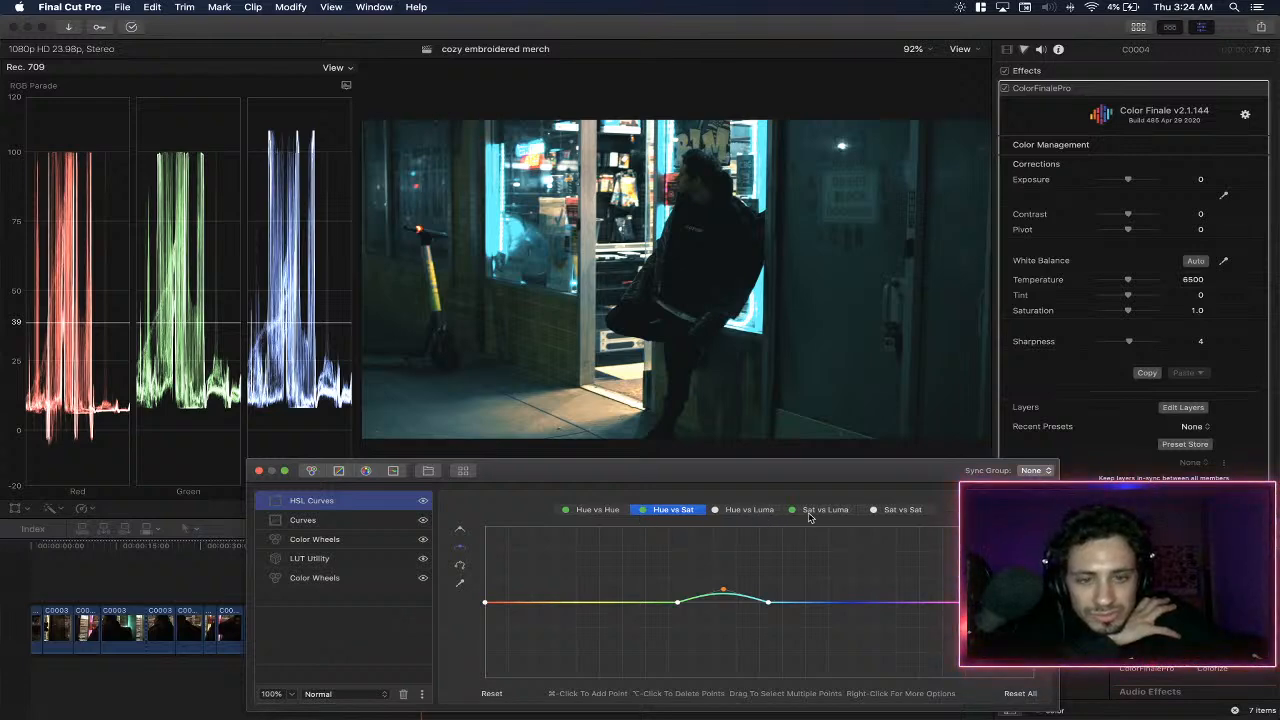
- Lower the gamma master to 0.05 in the upper Color Wheels layer
click(340, 542)
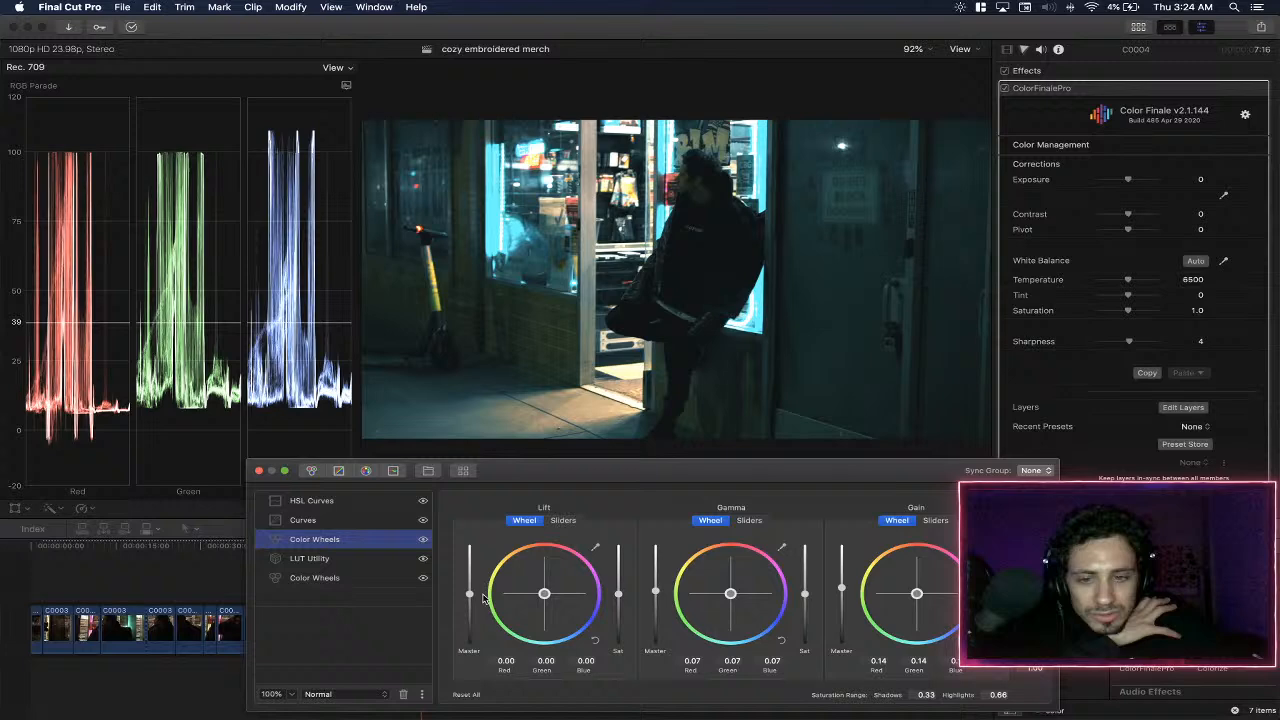
drag(655, 594, 656, 594)
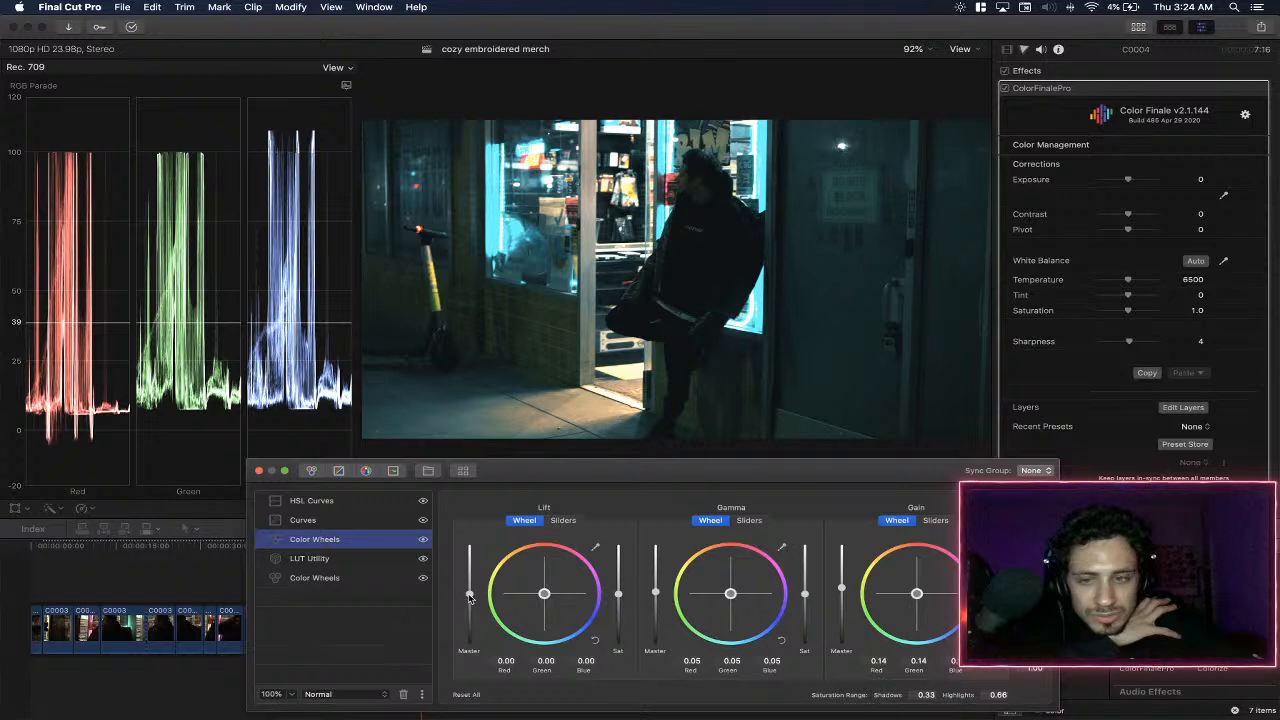
drag(471, 597, 473, 598)
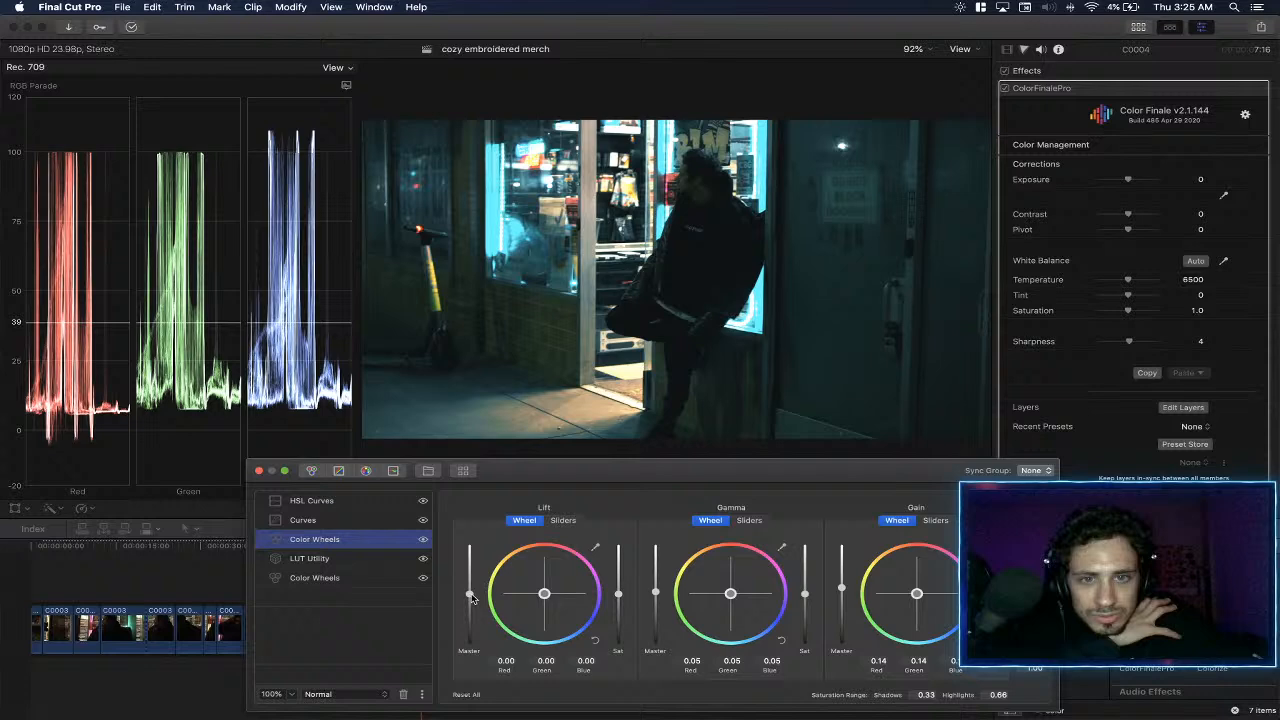
- Try lowering the highlight endpoints of the red and green curves in the Curves layer, compare with the layer off, and restore the green curve
click(372, 519)
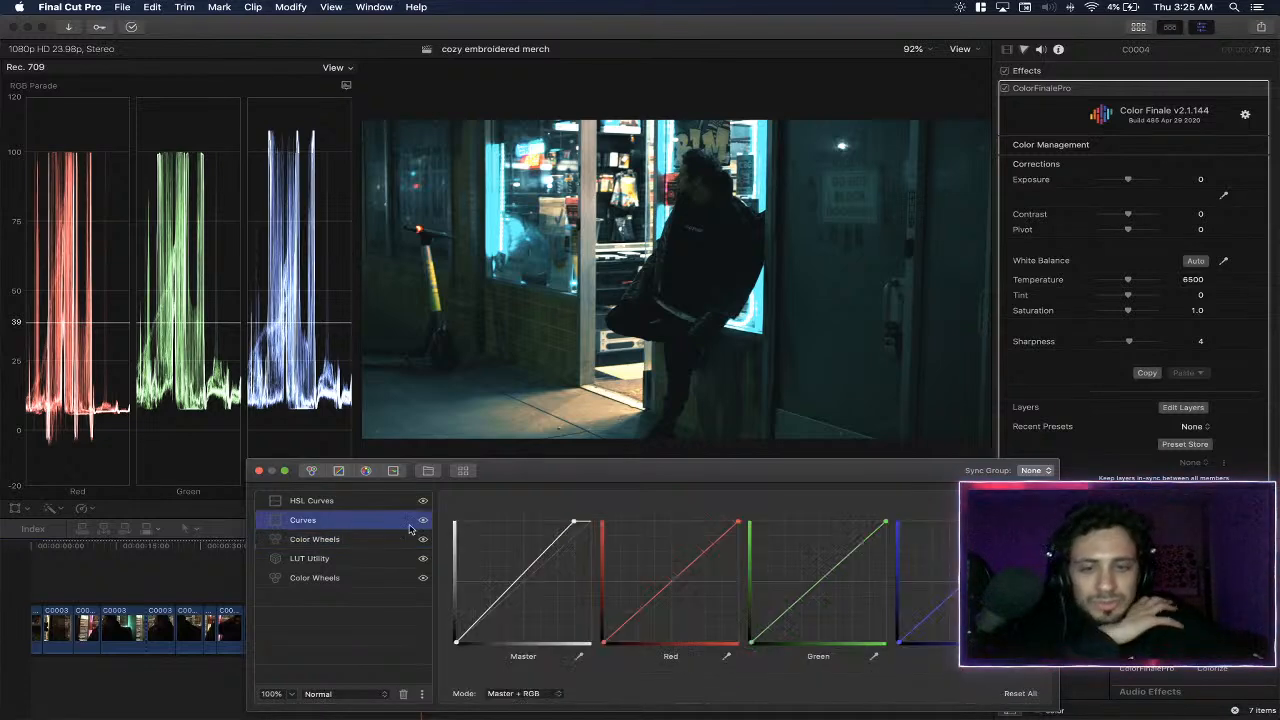
click(477, 621)
mouse_move(456, 642)
mouse_down()
mouse_move(447, 630)
mouse_move(446, 645)
mouse_up()
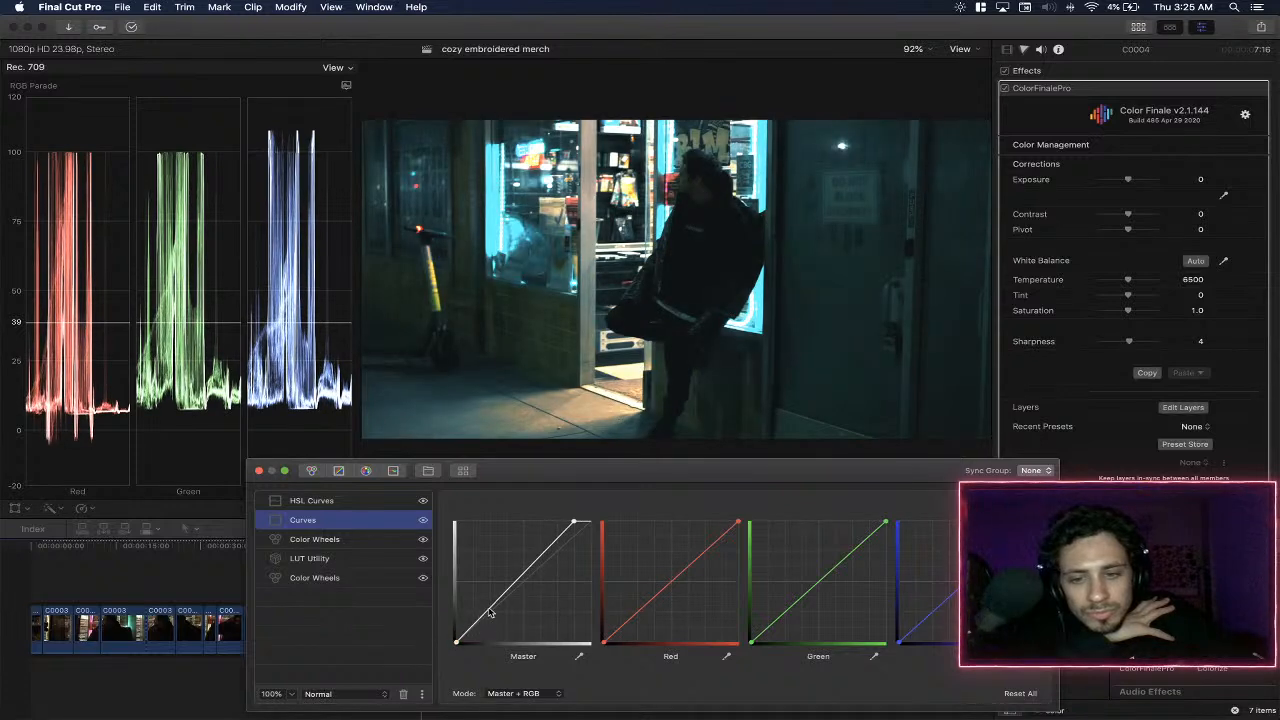
drag(739, 527, 762, 531)
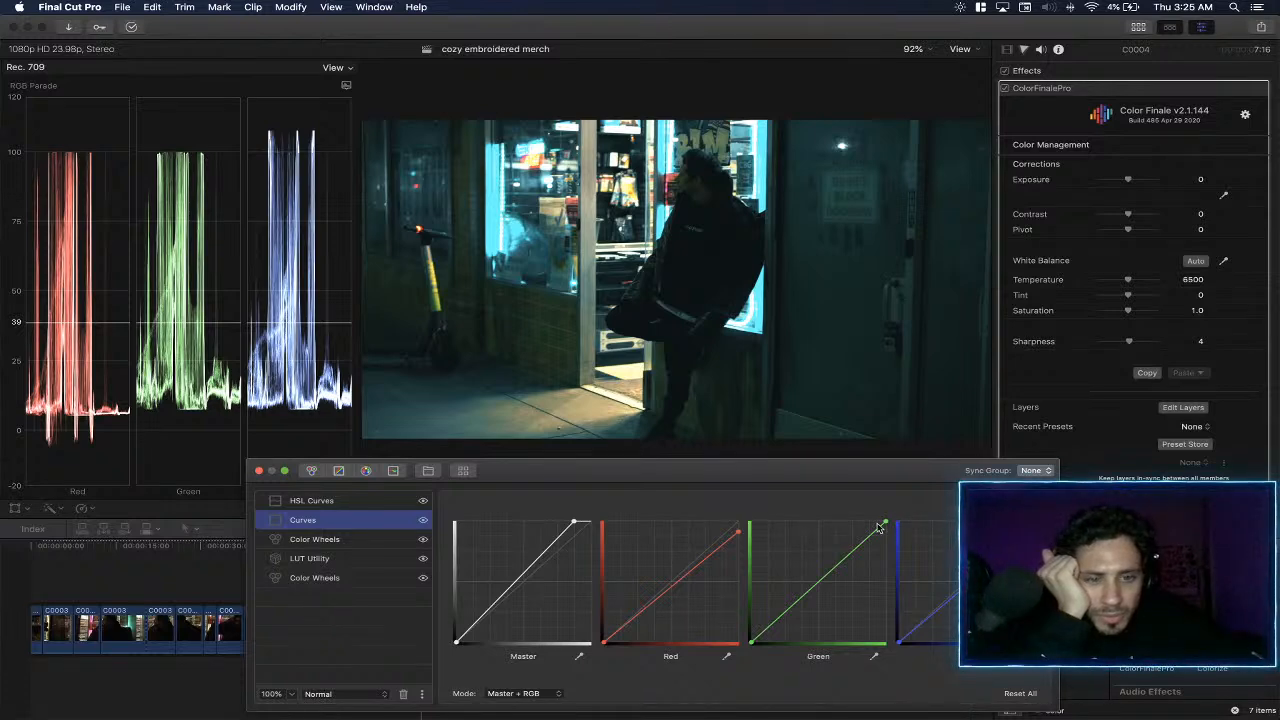
drag(885, 522, 921, 559)
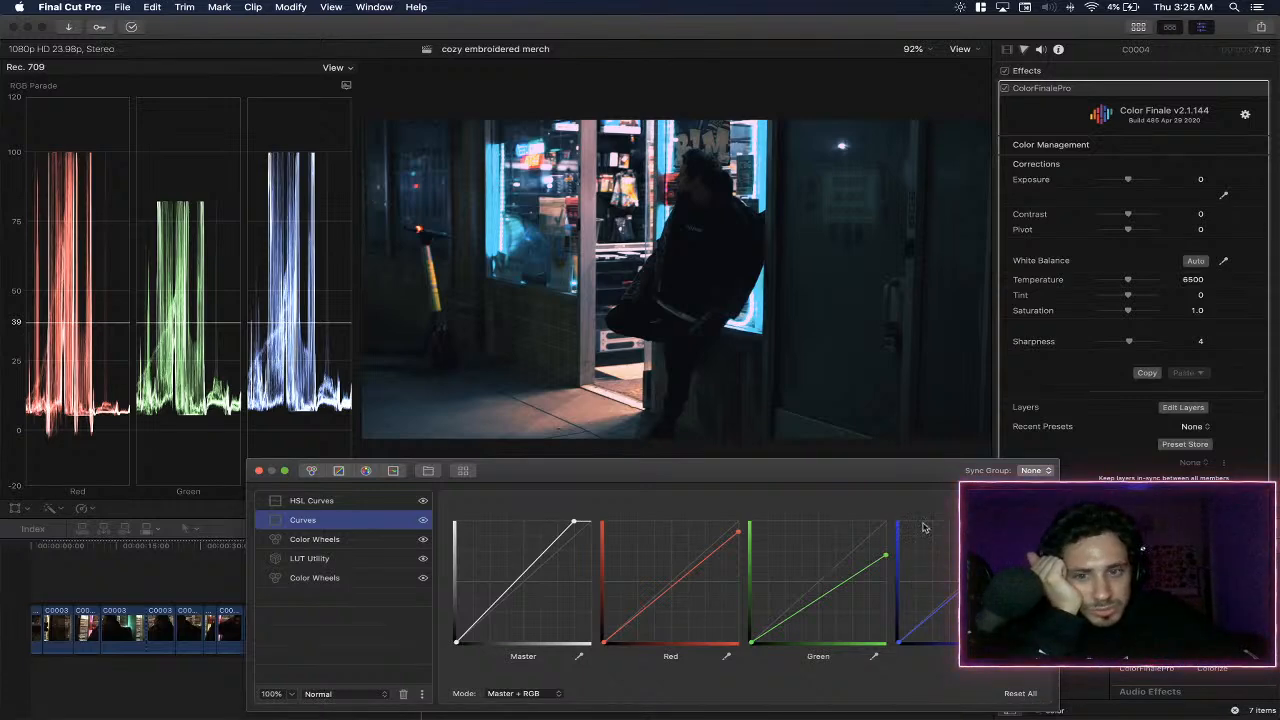
click(423, 520)
click(423, 520)
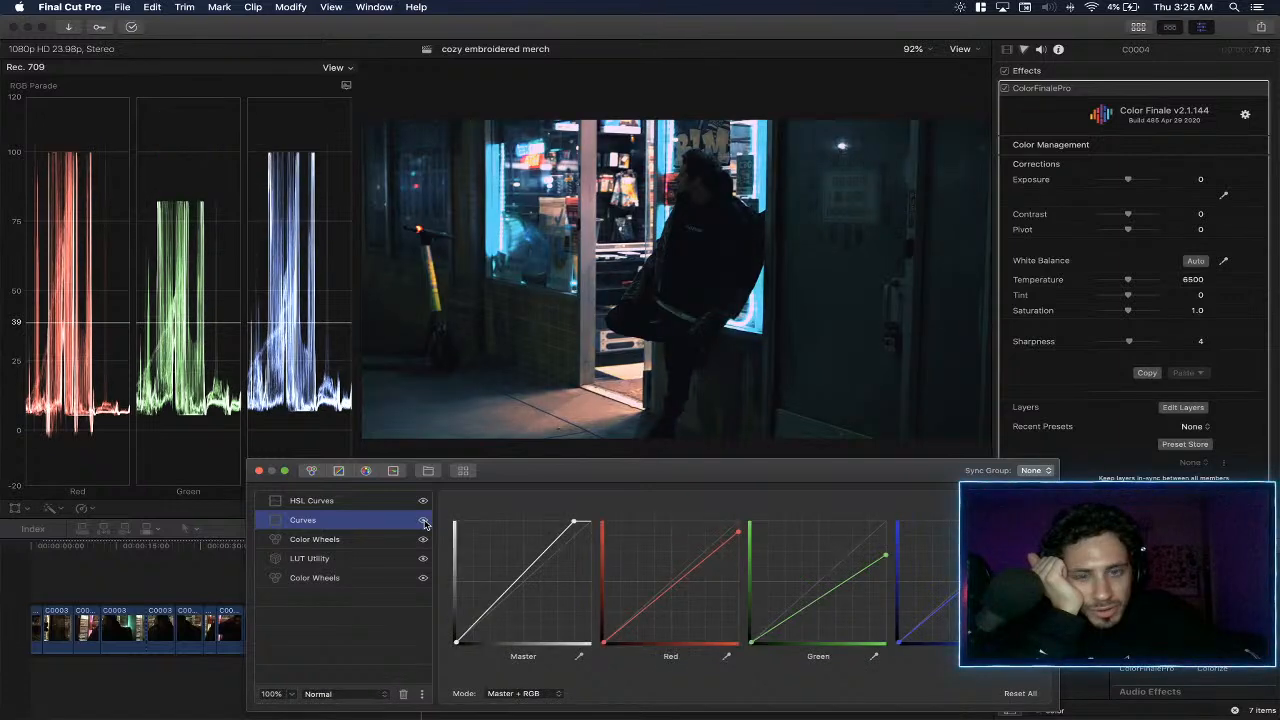
drag(885, 558, 978, 457)
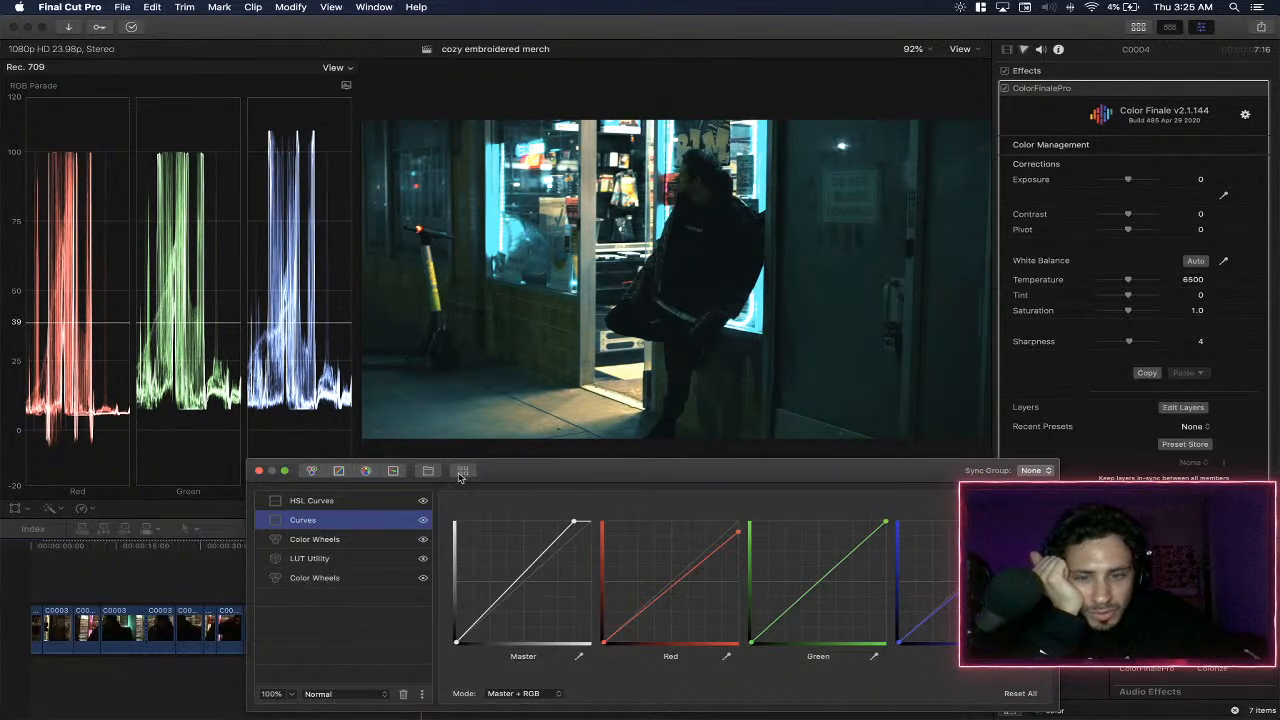
- Add a Six Vectors layer above the HSL Curves layer and select its green vector
click(371, 502)
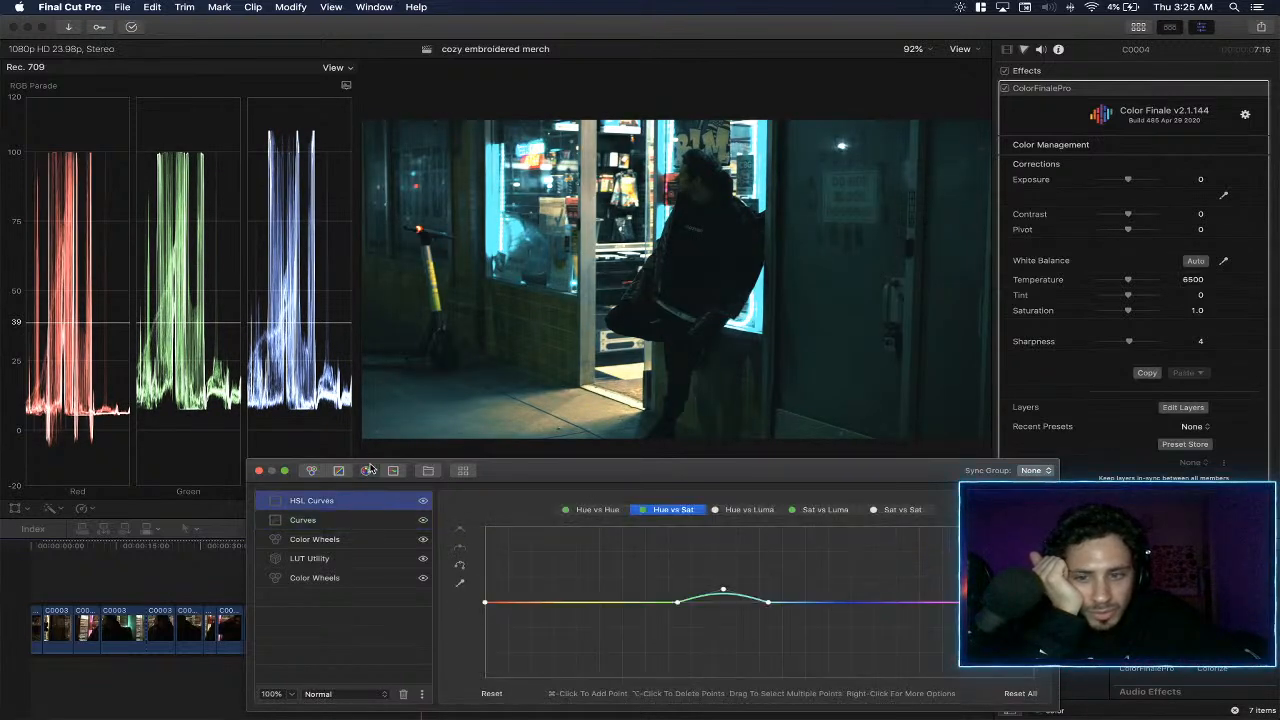
click(369, 470)
click(674, 563)
- Try a reduced saturation and a hue shift of 0.893 on the green vector, resetting each to 0
drag(742, 620, 700, 633)
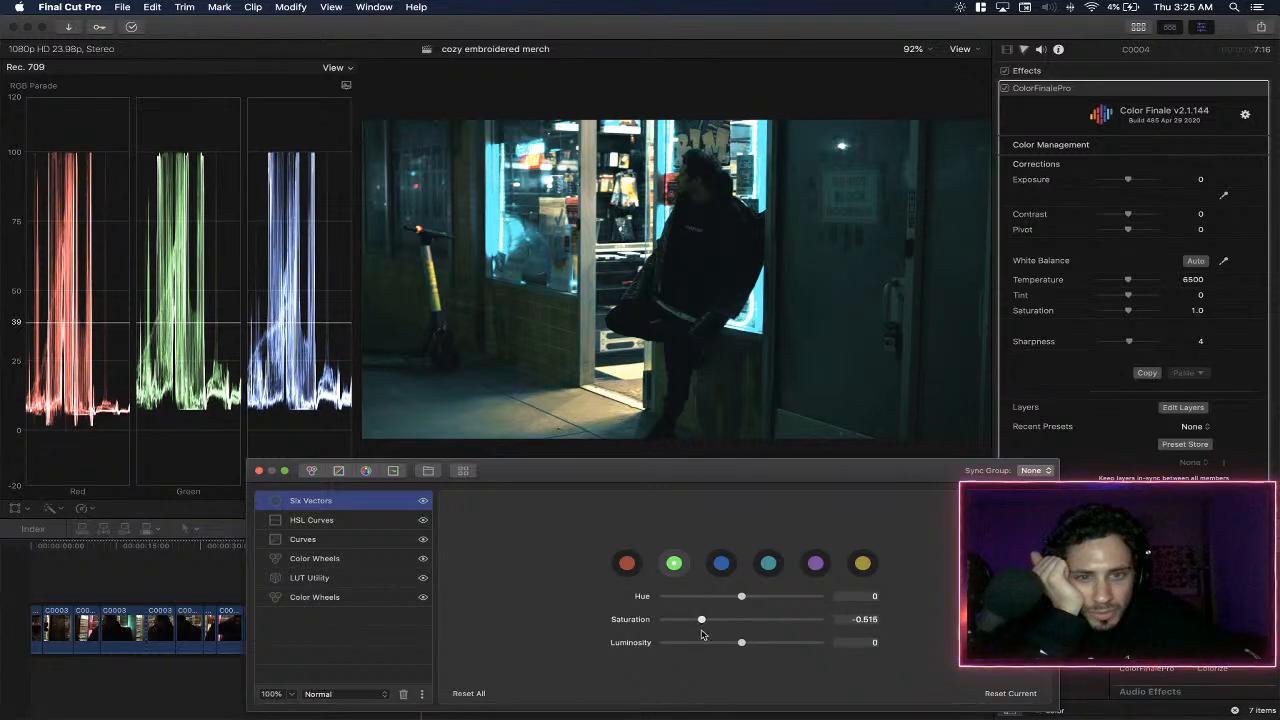
double_click(636, 621)
drag(743, 598, 814, 598)
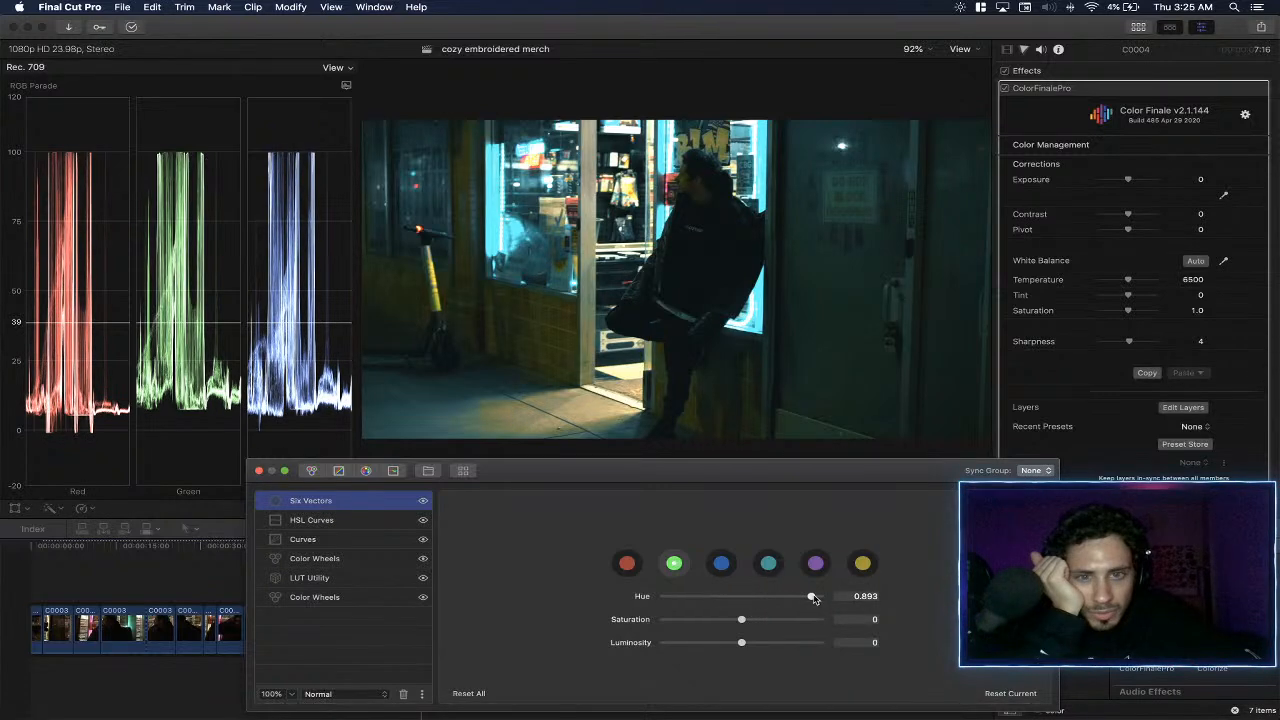
double_click(650, 598)
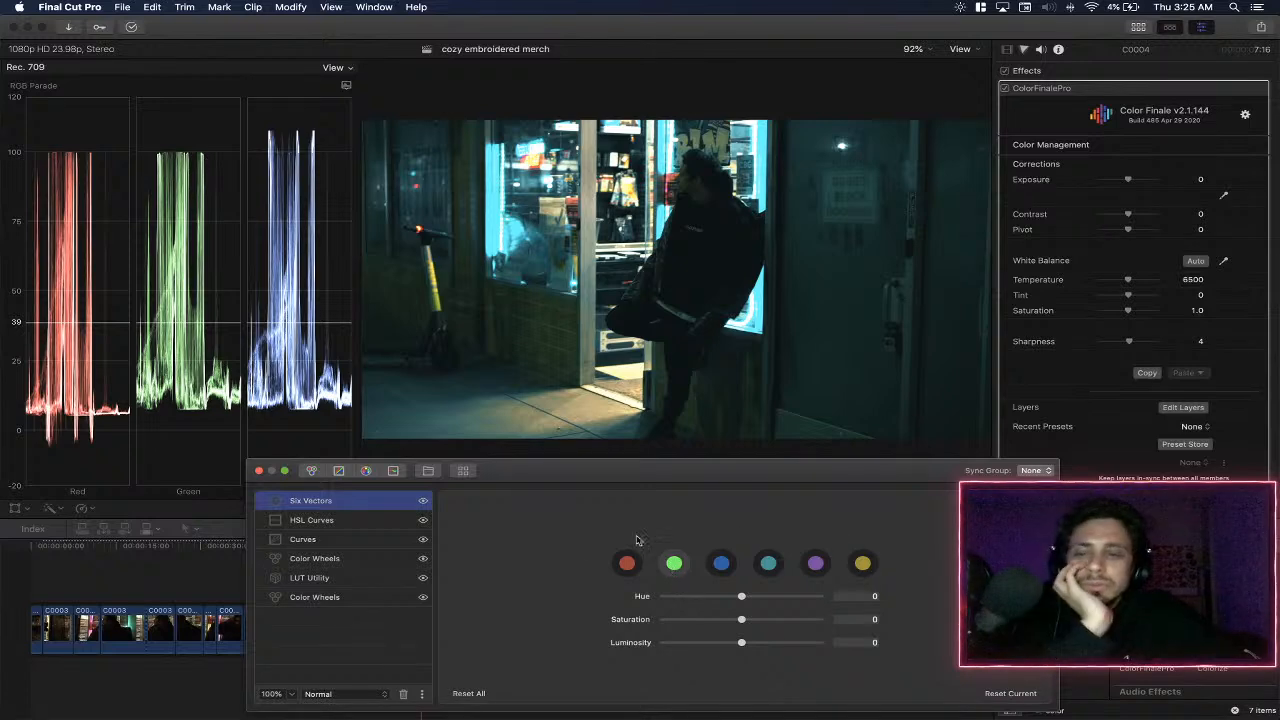
- Compare the shot with the HSL Curves layer switched off and on
click(406, 524)
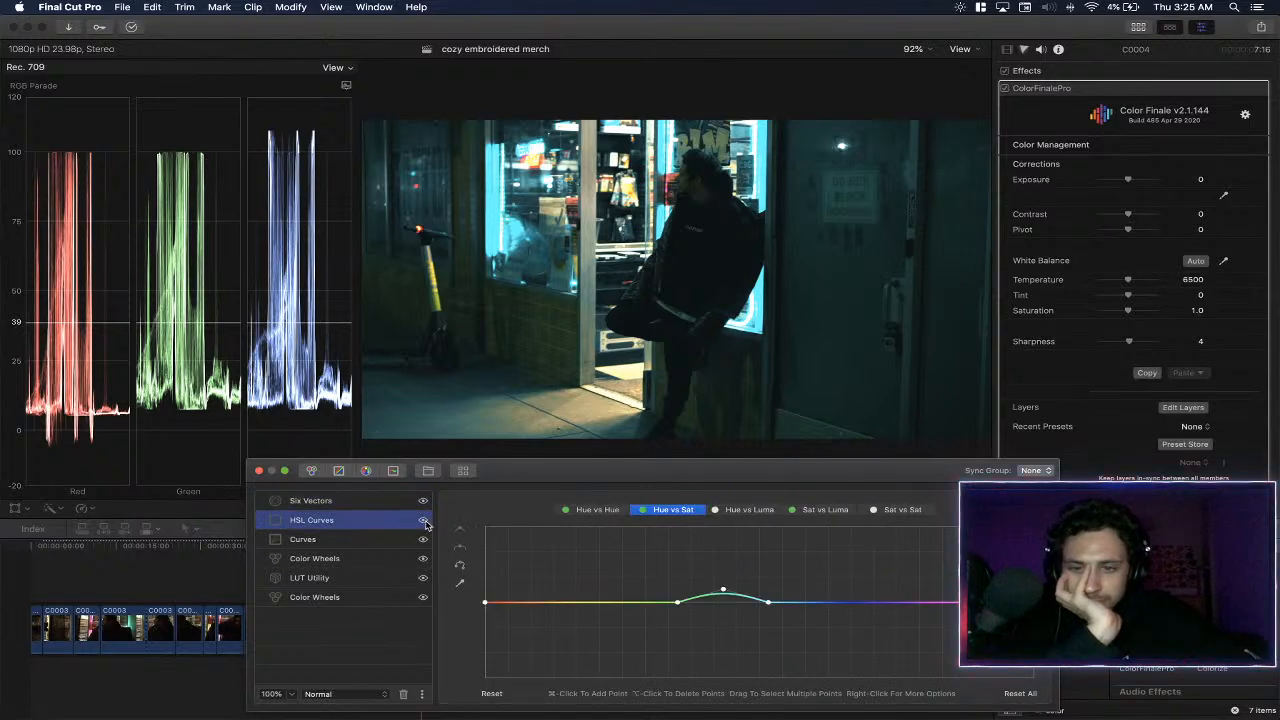
click(423, 521)
click(423, 520)
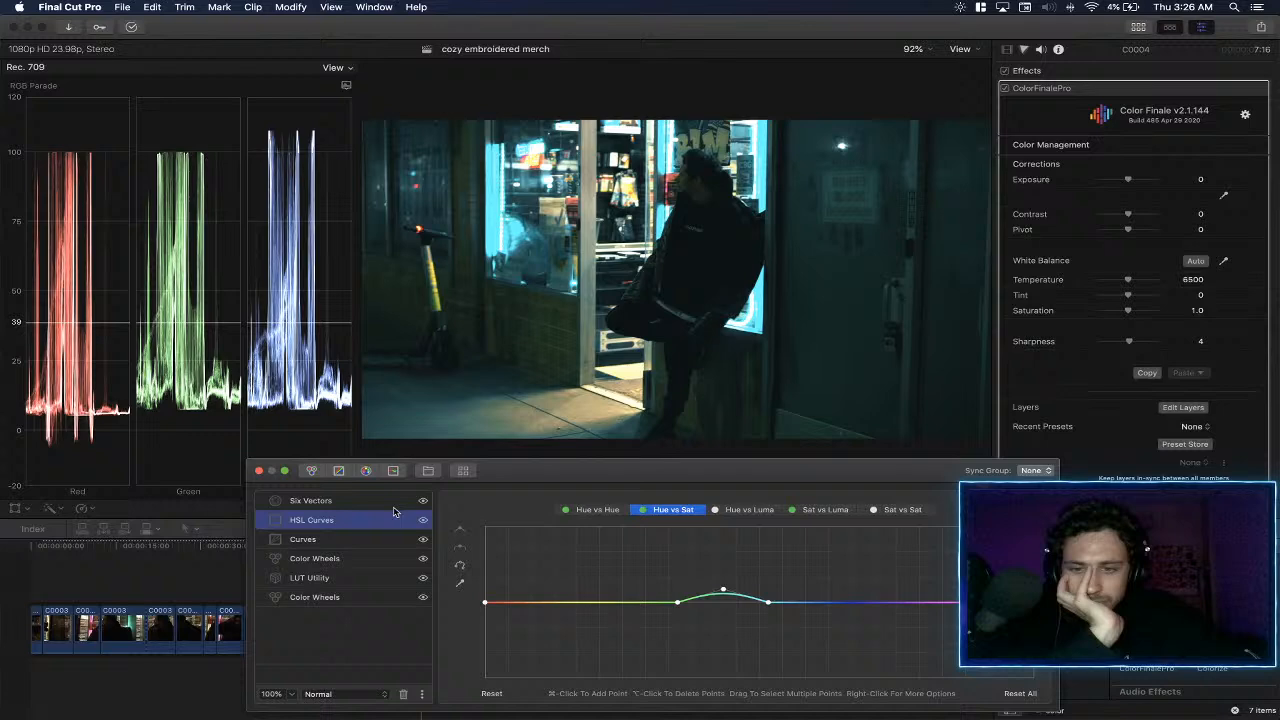
- Return the red curve's highlight endpoint in the Curves layer to full height
click(415, 505)
click(407, 541)
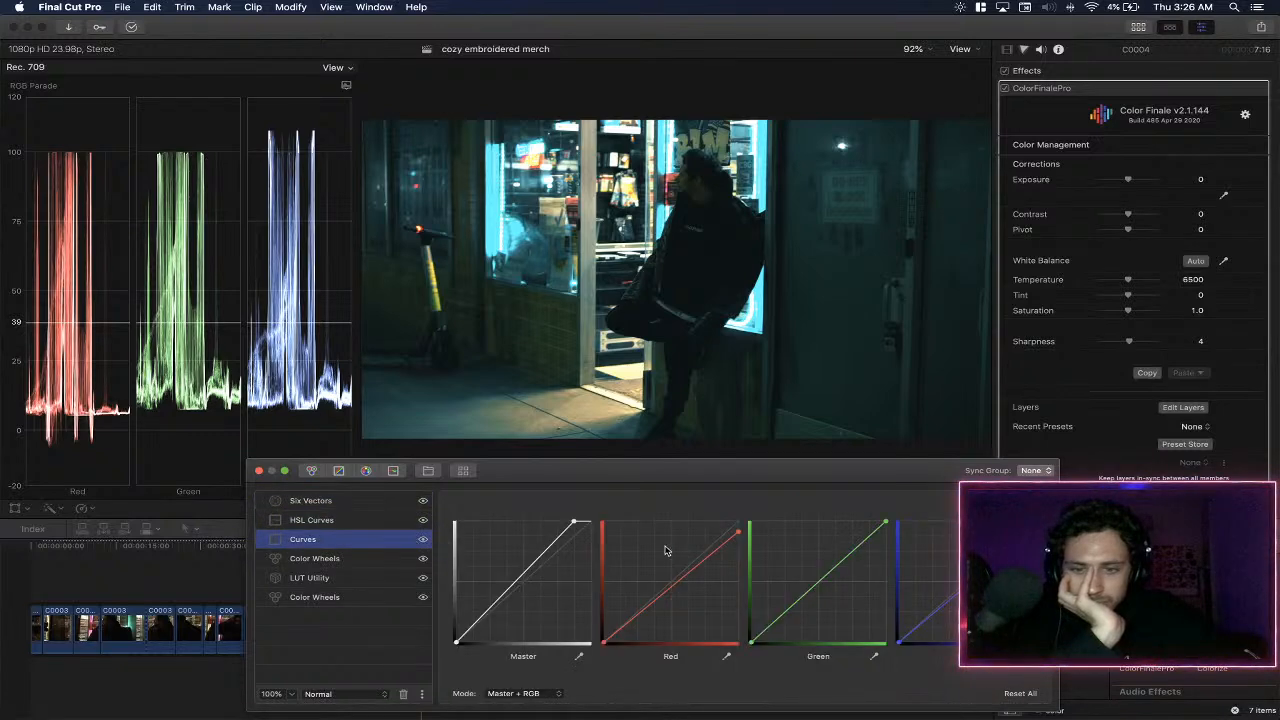
drag(738, 534, 786, 488)
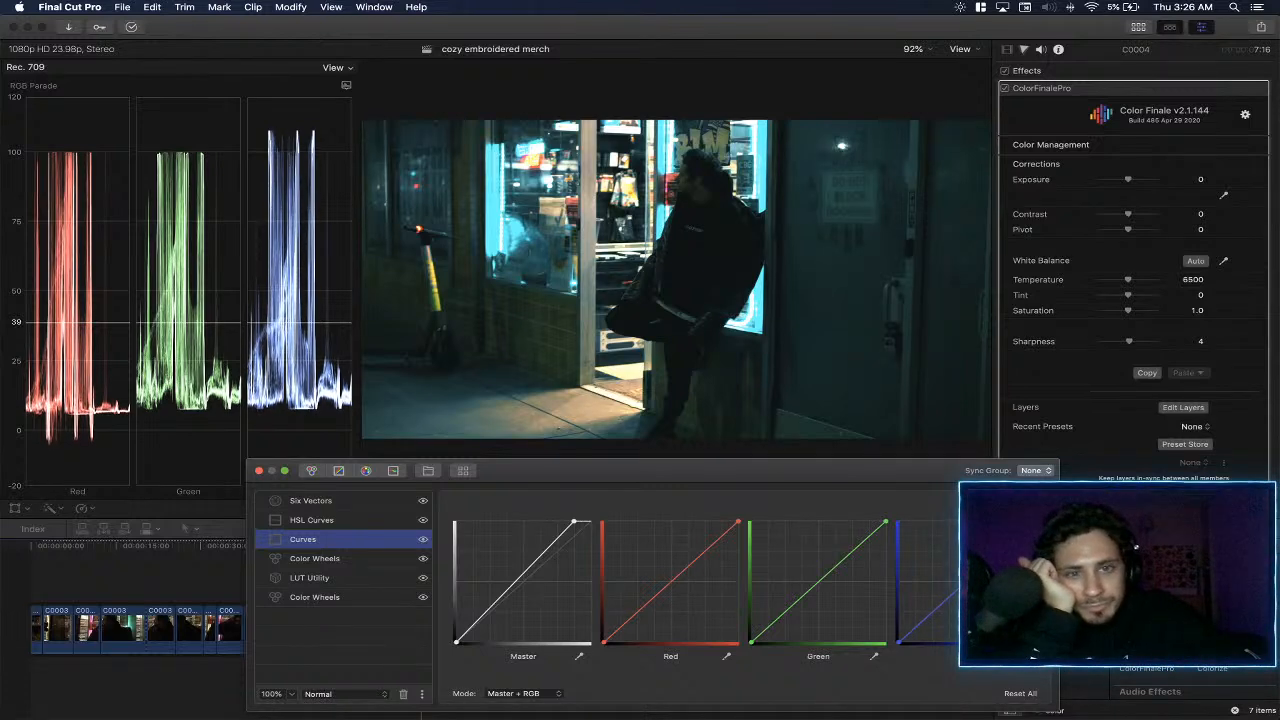
- Try pulling the green curve's highlight endpoint far down for a purple look, and play the clip to preview it
drag(886, 523, 957, 607)
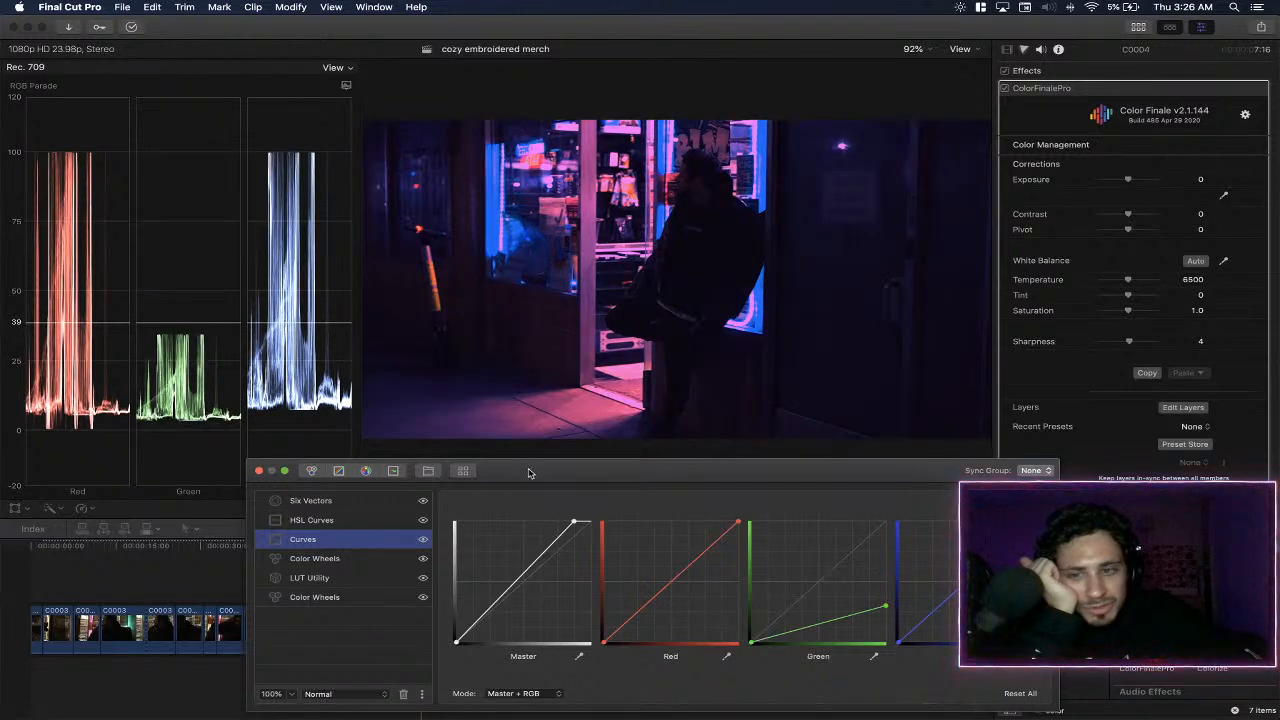
drag(528, 473, 723, 460)
click(420, 549)
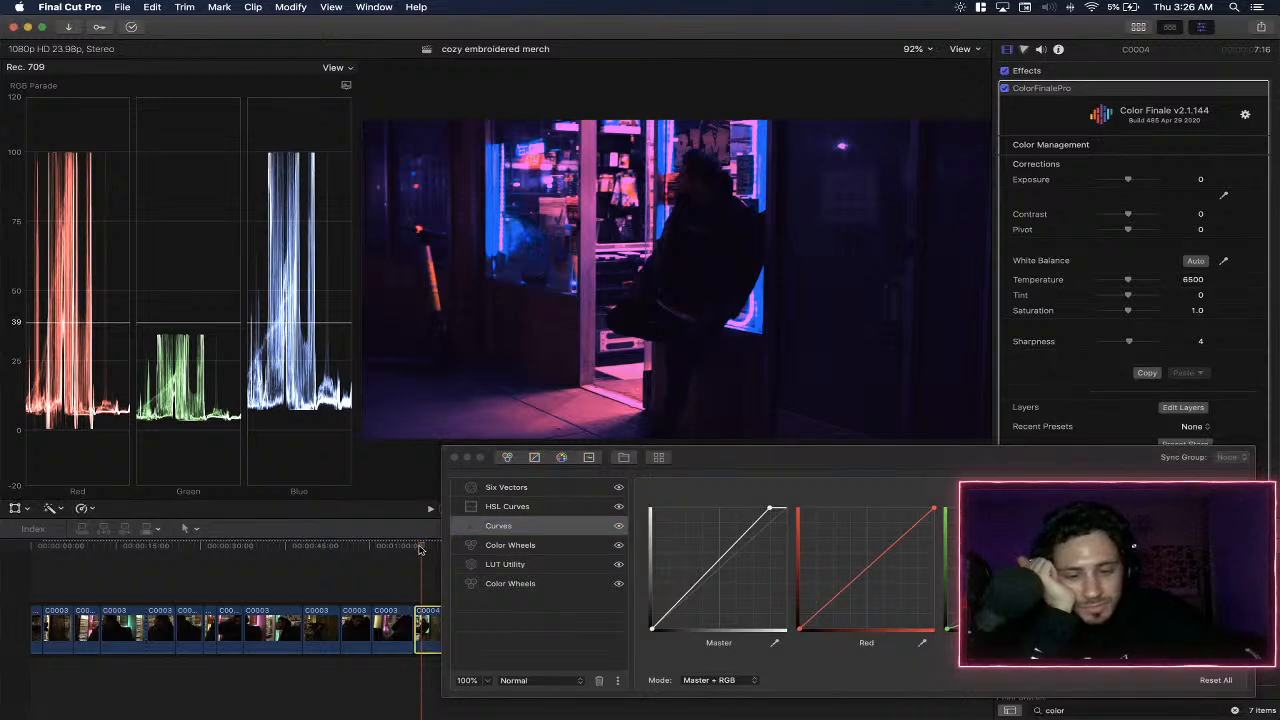
key(space)
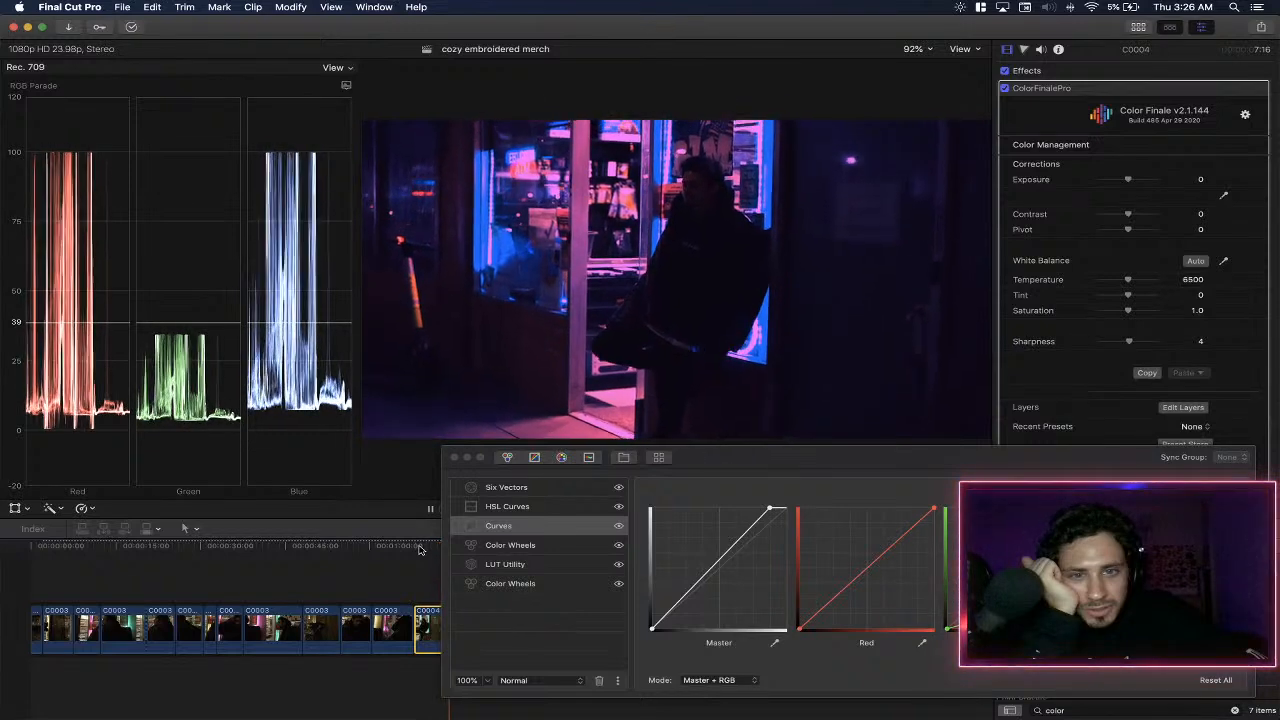
key(space)
click(416, 549)
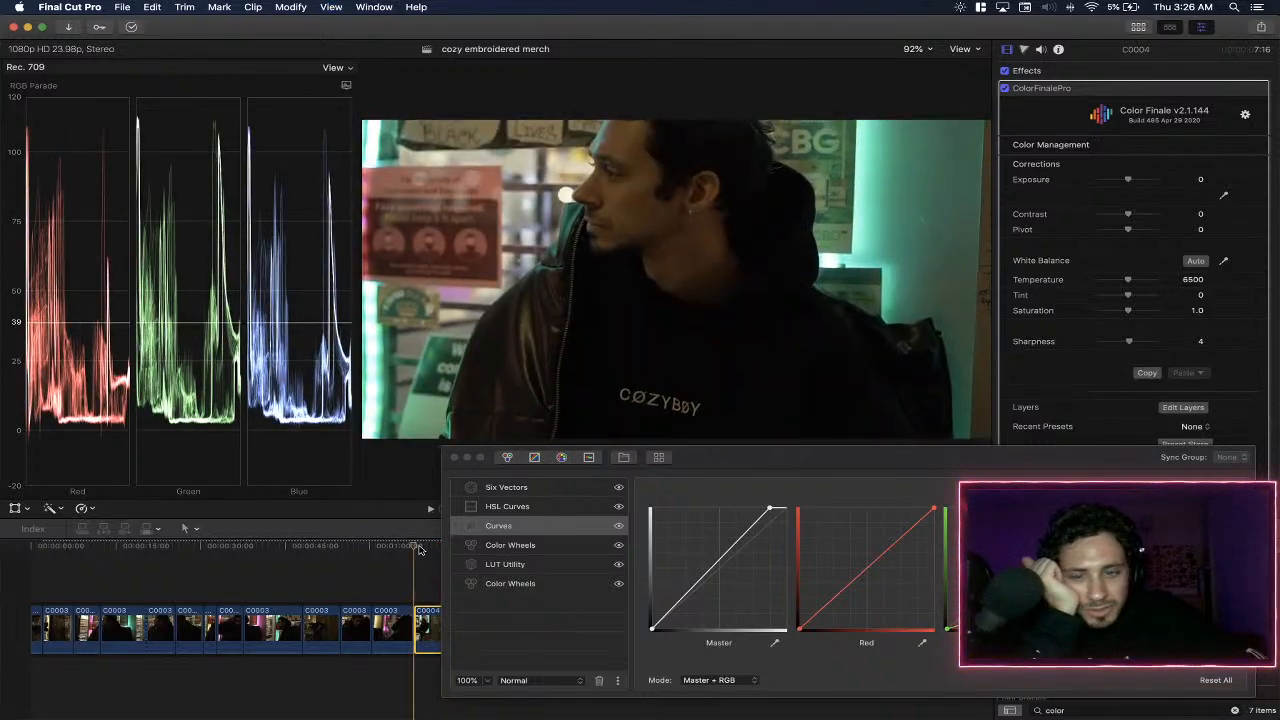
- Try lowering the red curve's highlight endpoint slightly, and return it to full height
click(1153, 457)
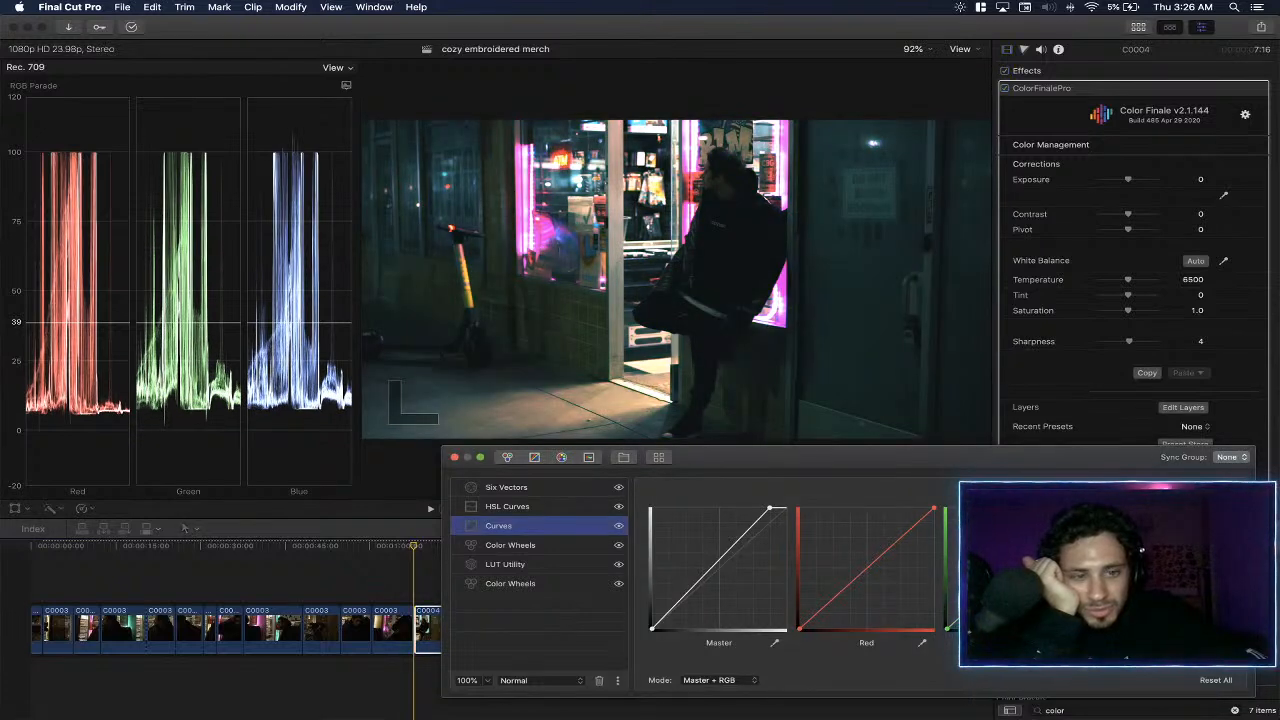
mouse_move(935, 511)
mouse_down()
mouse_move(933, 595)
mouse_move(934, 513)
mouse_up()
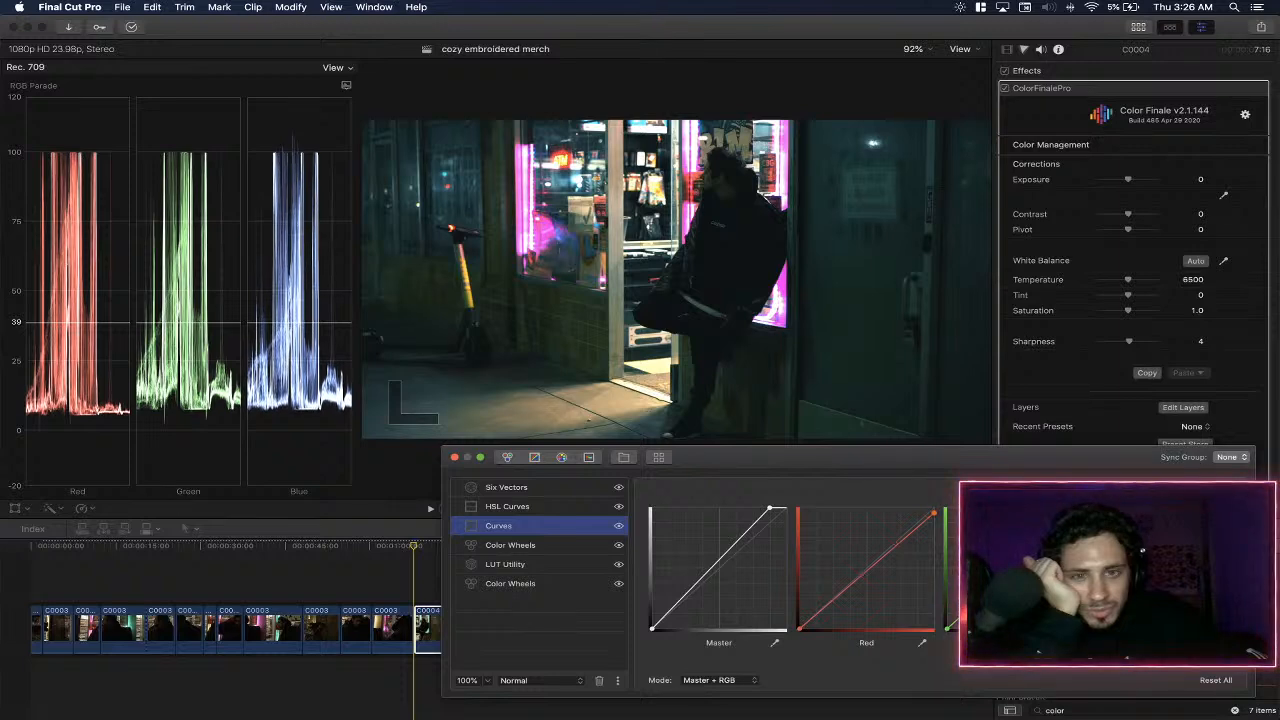
drag(936, 516, 950, 475)
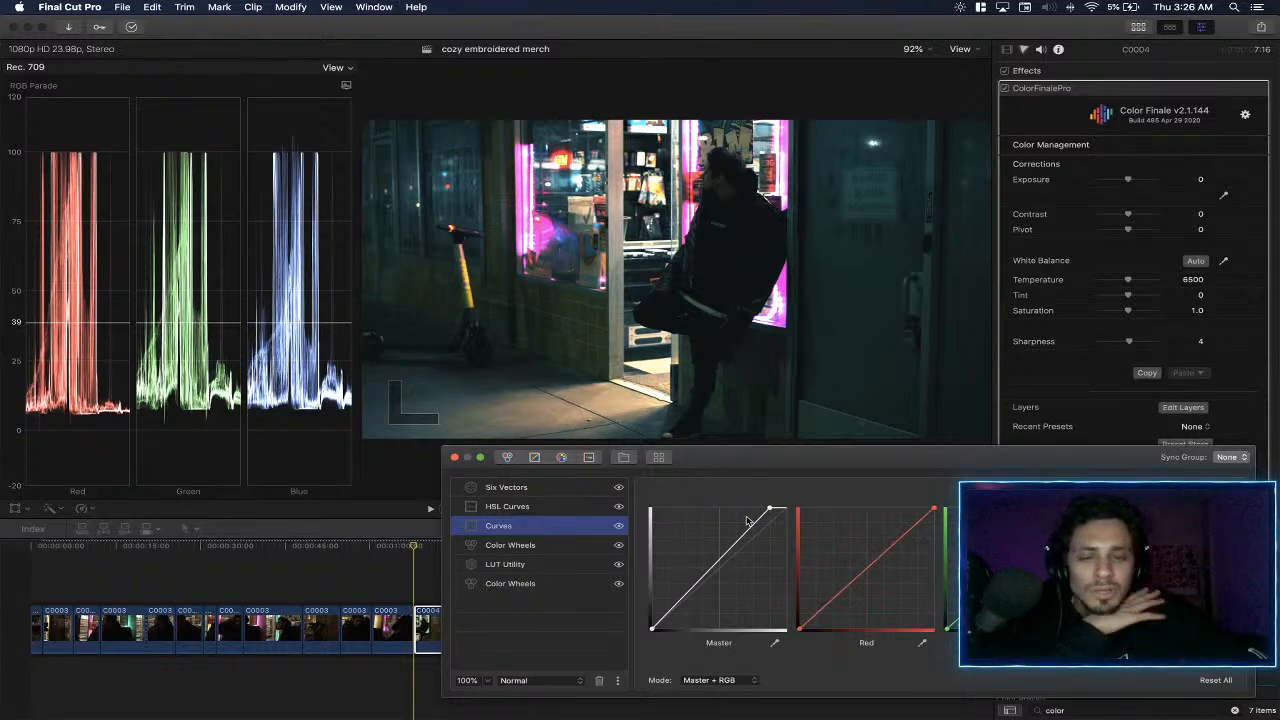
- Shape the master curve with a lowered highlight endpoint and a raised midtone point, and compare with the Curves layer switched off
drag(770, 513, 764, 488)
drag(705, 572, 703, 583)
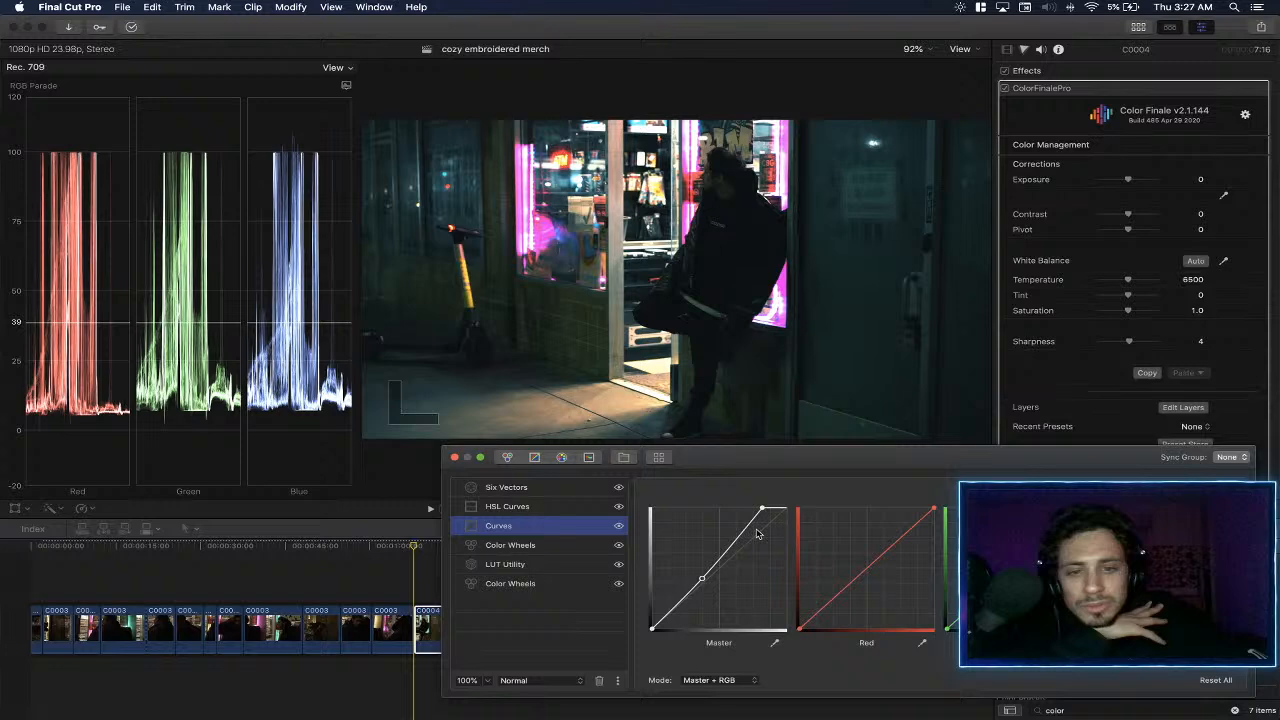
drag(762, 510, 846, 525)
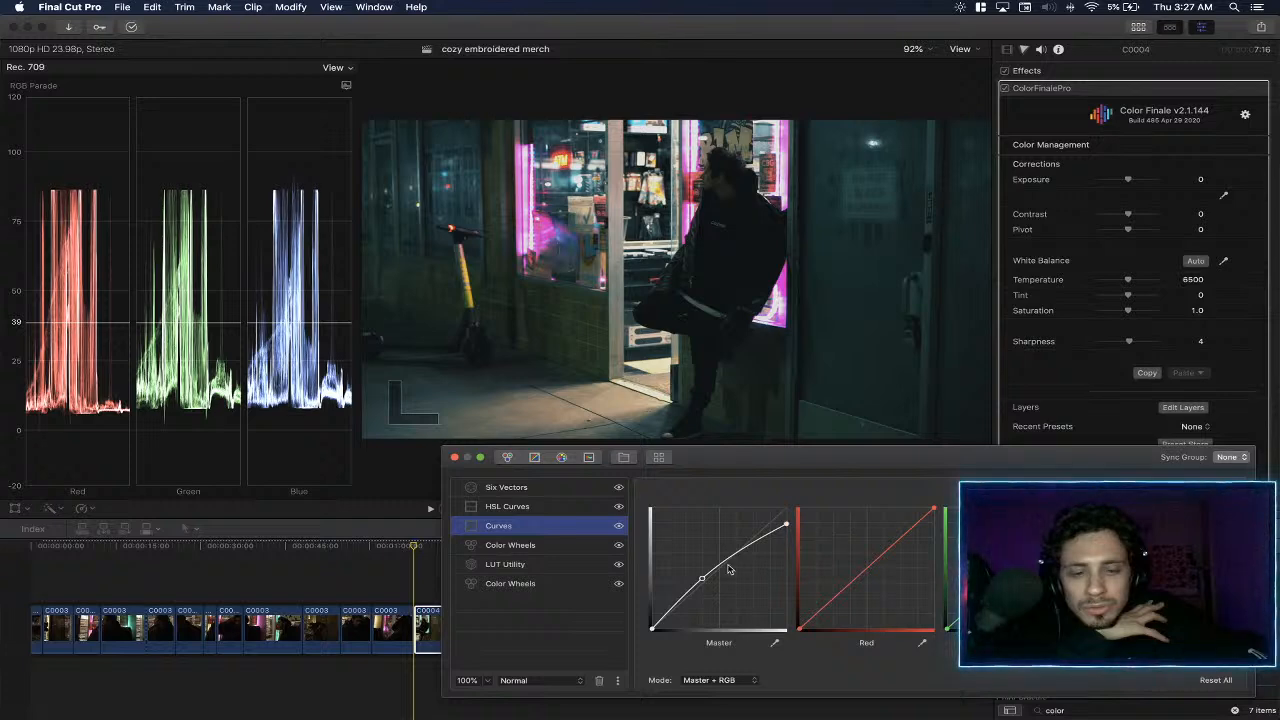
mouse_move(701, 580)
mouse_down()
mouse_move(701, 603)
mouse_move(708, 578)
mouse_up()
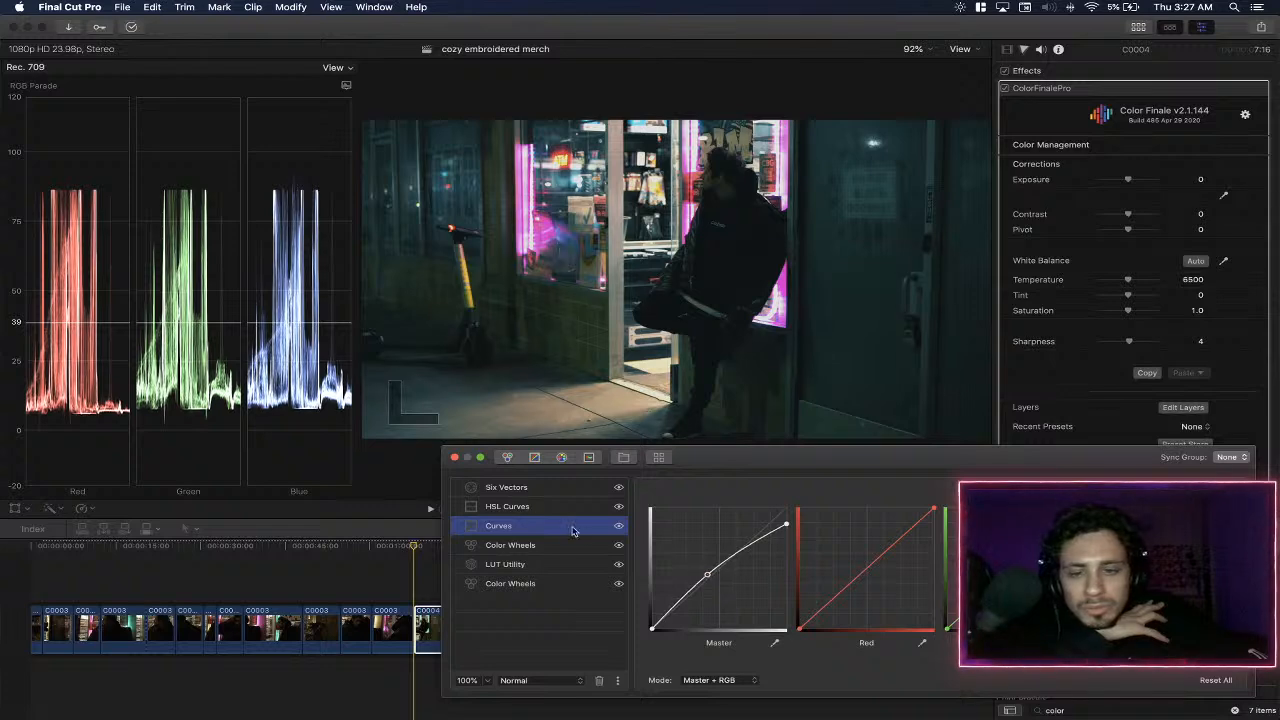
click(619, 527)
click(619, 527)
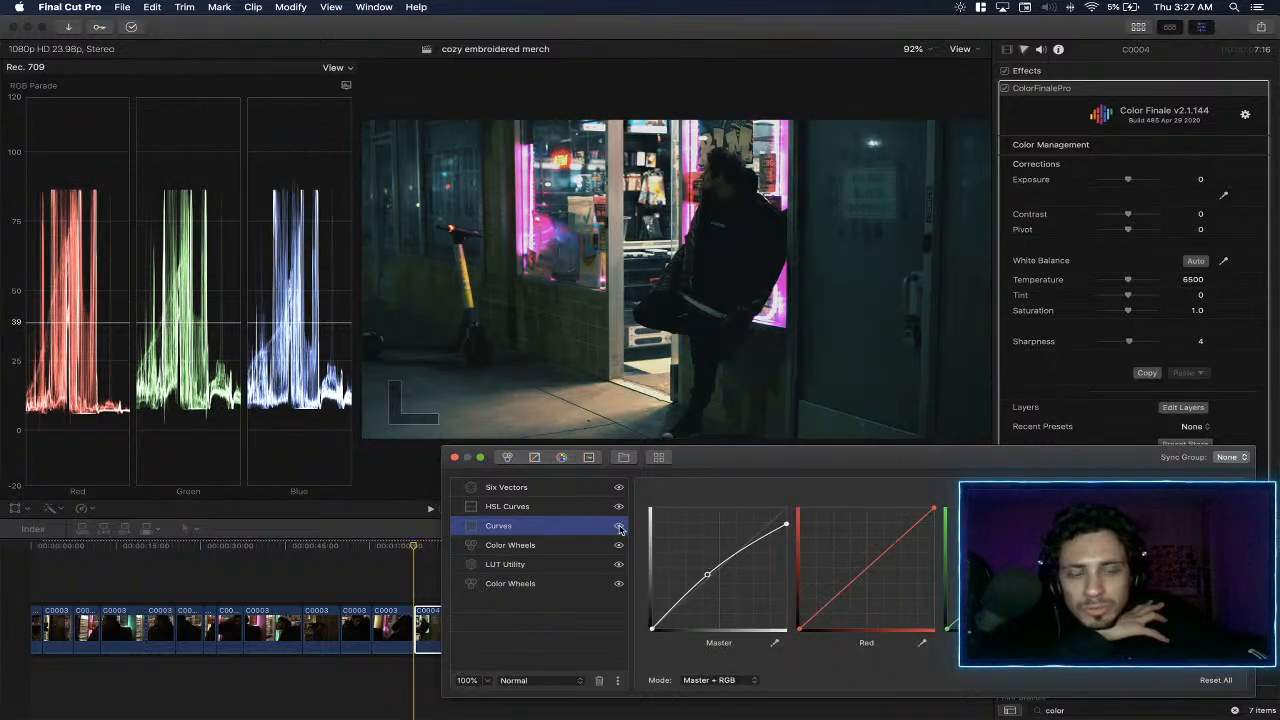
- Raise the cyan point slightly on the Hue vs Sat curve of the HSL Curves layer
click(569, 510)
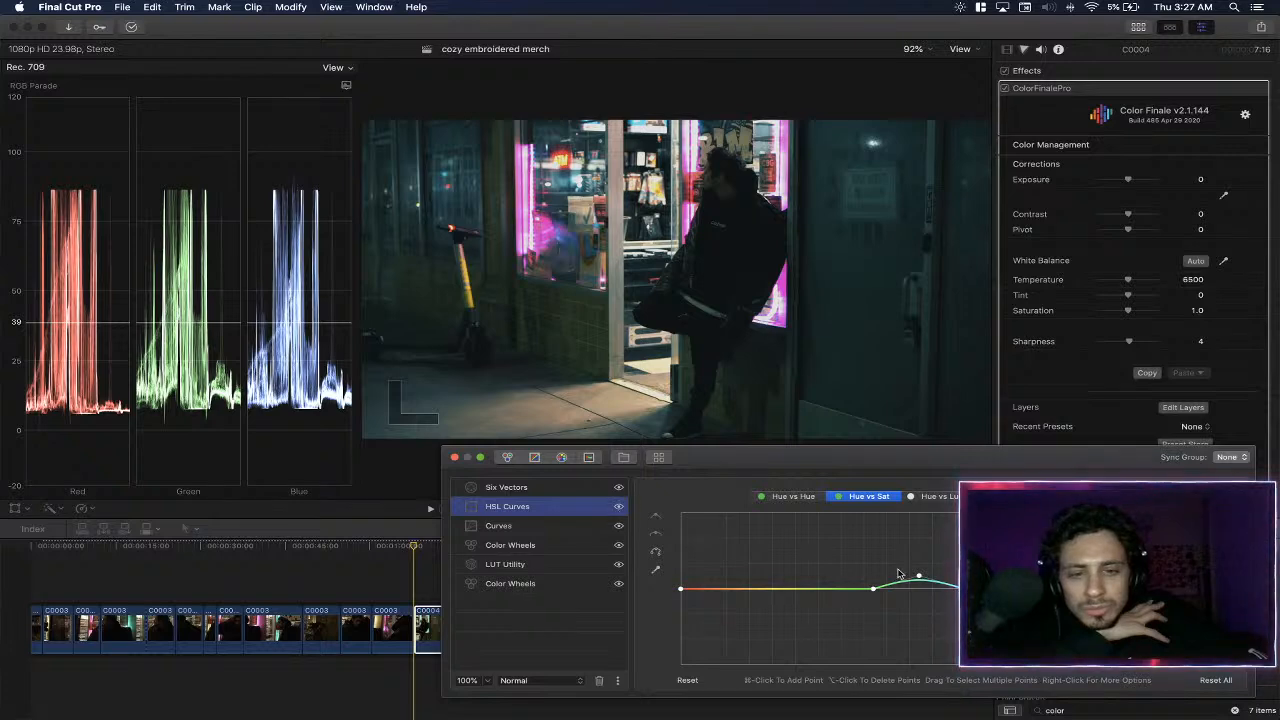
drag(920, 580, 917, 572)
- Sample the green brick wall below the shop window to add control points to the Hue vs Hue curve
click(655, 569)
click(791, 497)
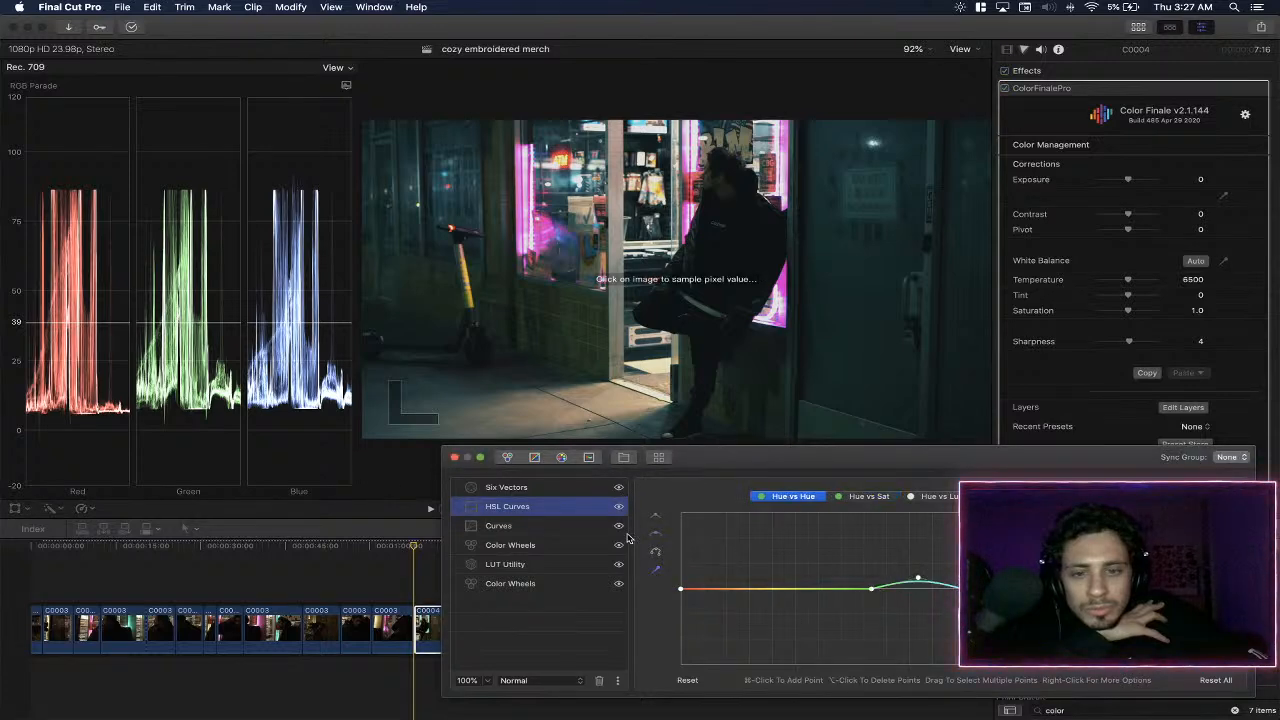
click(596, 341)
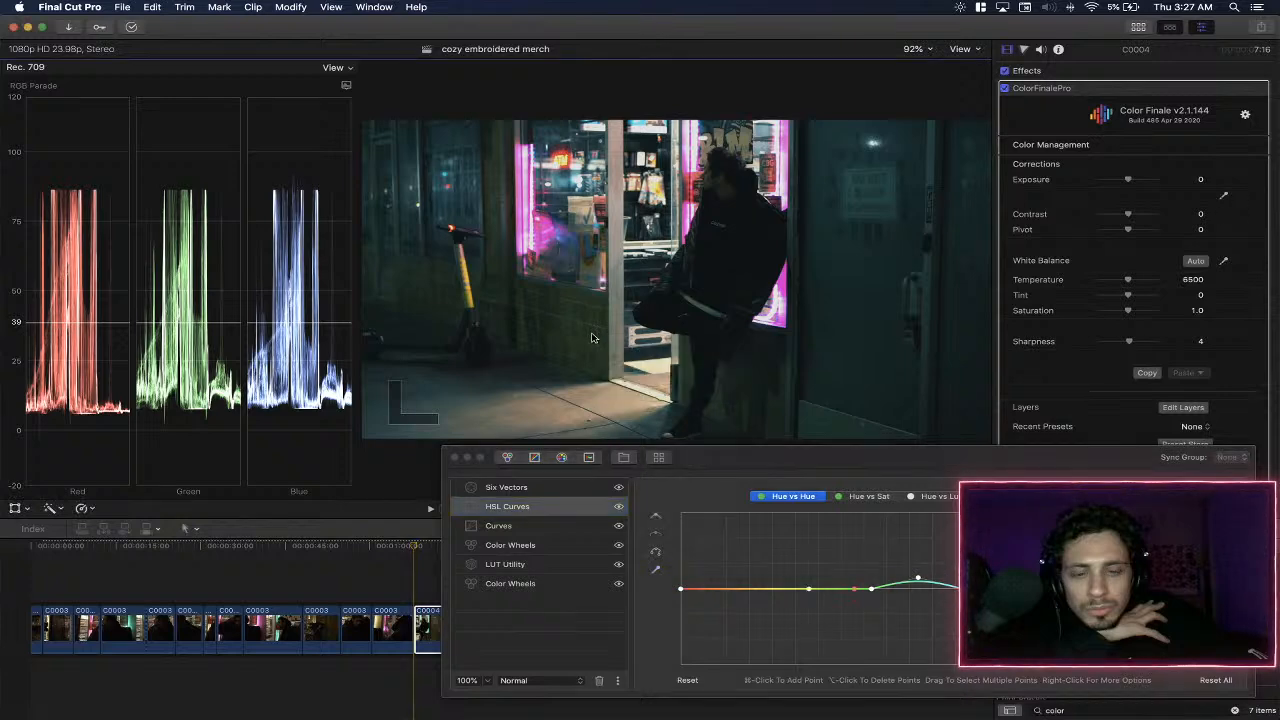
click(655, 570)
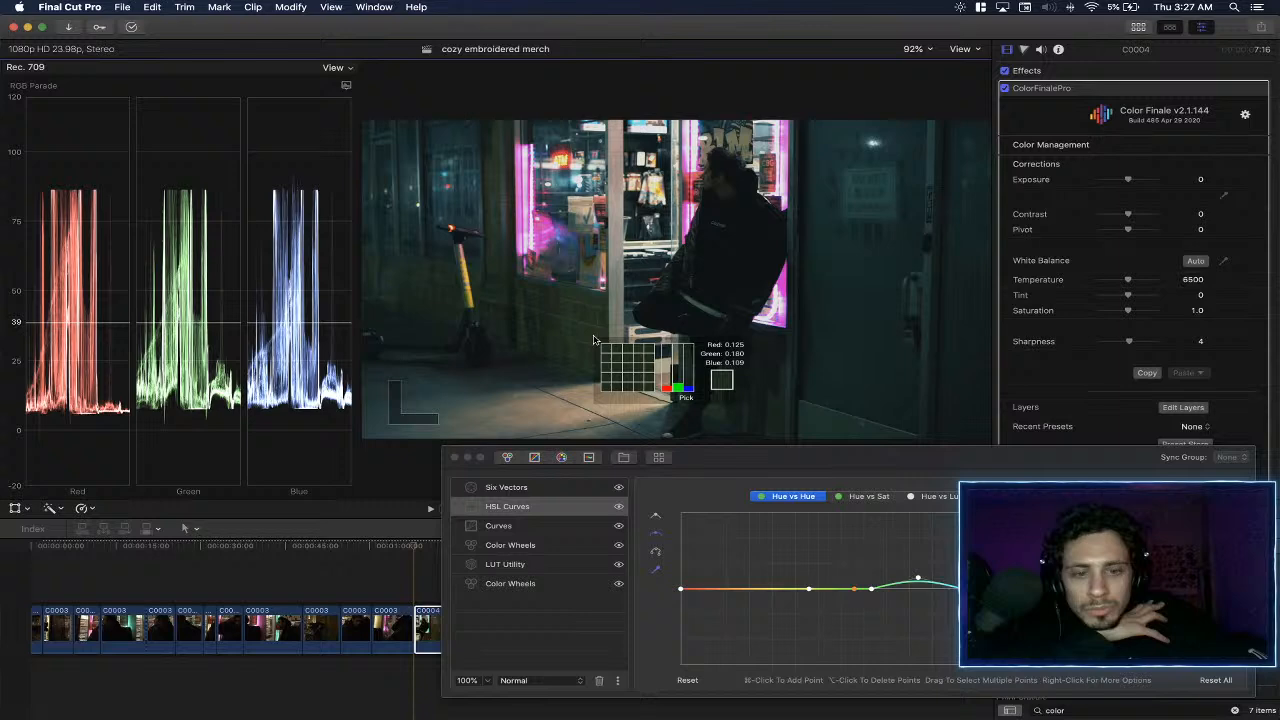
- Delete the extra sampled point on the Hue vs Hue curve and pull the remaining yellow-green point below the baseline
click(855, 591)
right_click(855, 592)
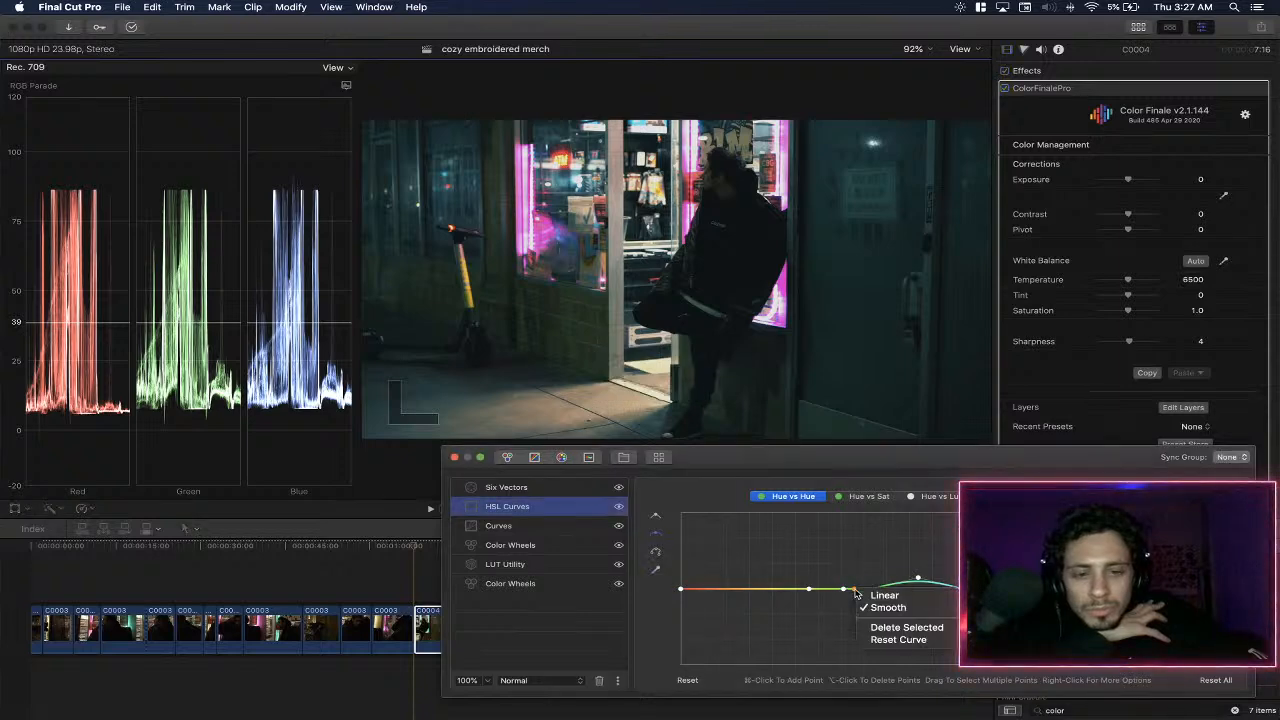
click(893, 628)
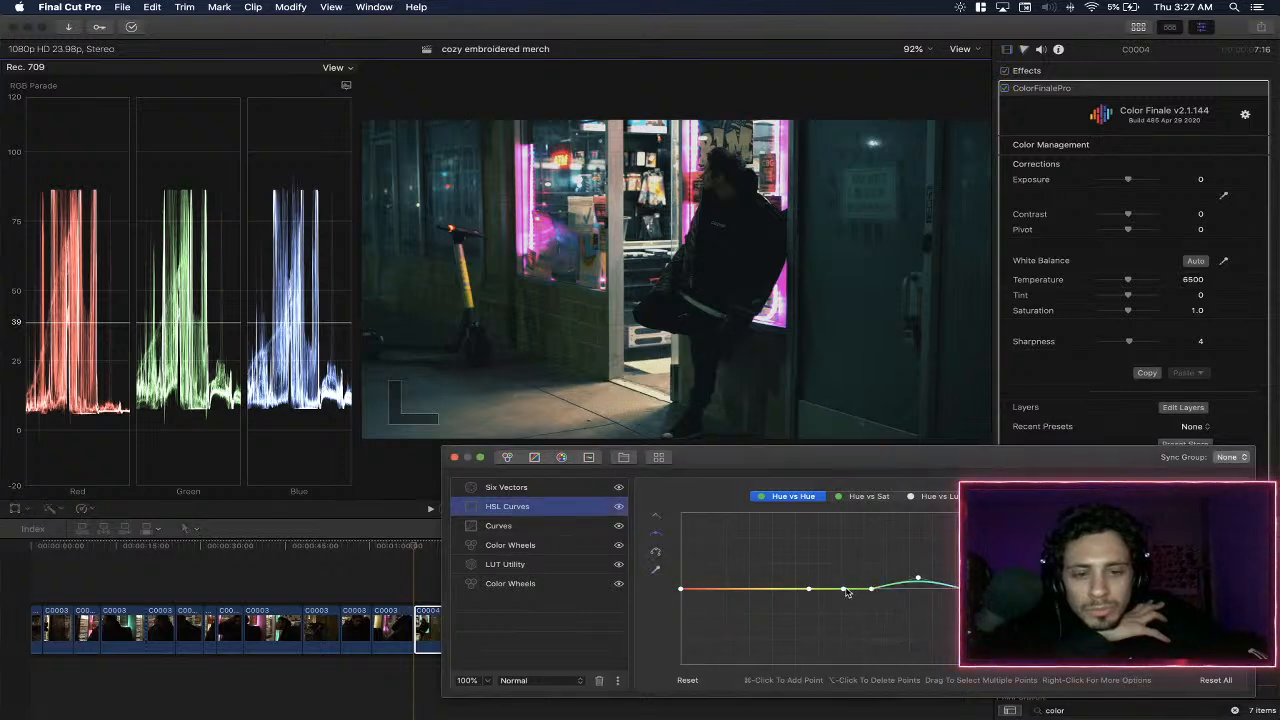
mouse_move(843, 591)
mouse_down()
mouse_move(843, 562)
mouse_move(843, 612)
mouse_up()
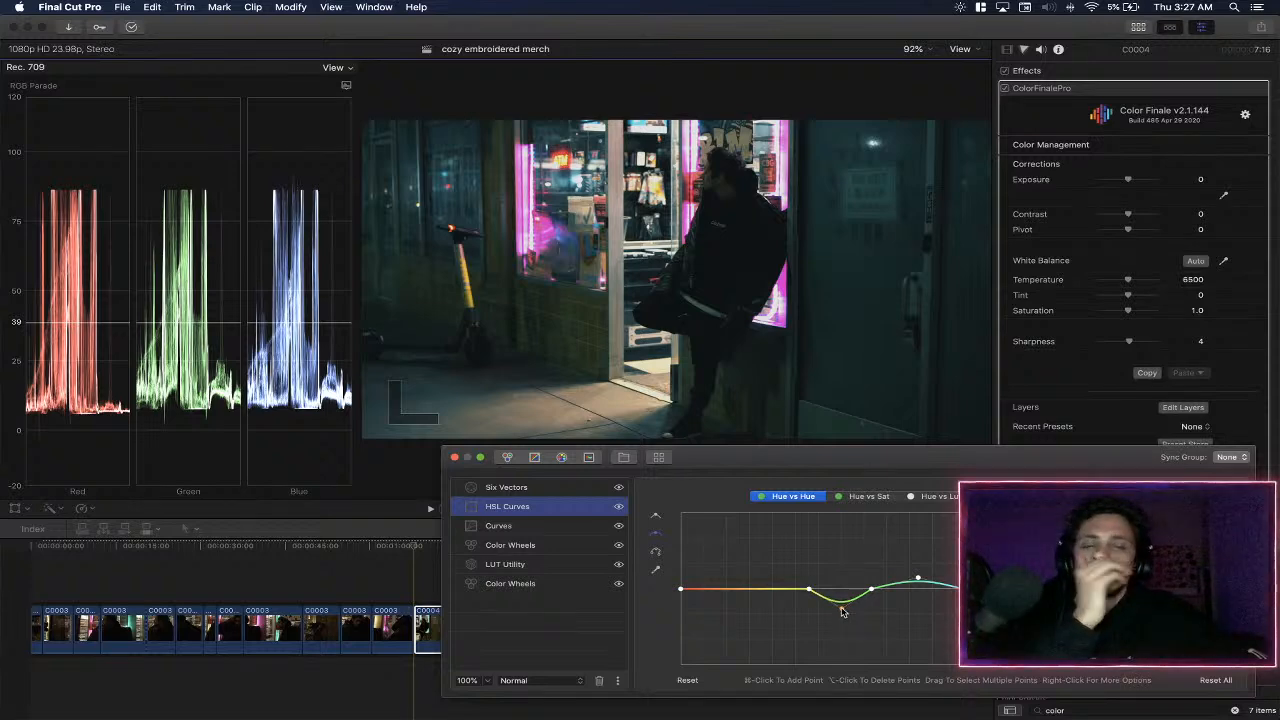
- Close the layers editor and play back part of the graded storefront clip
click(454, 458)
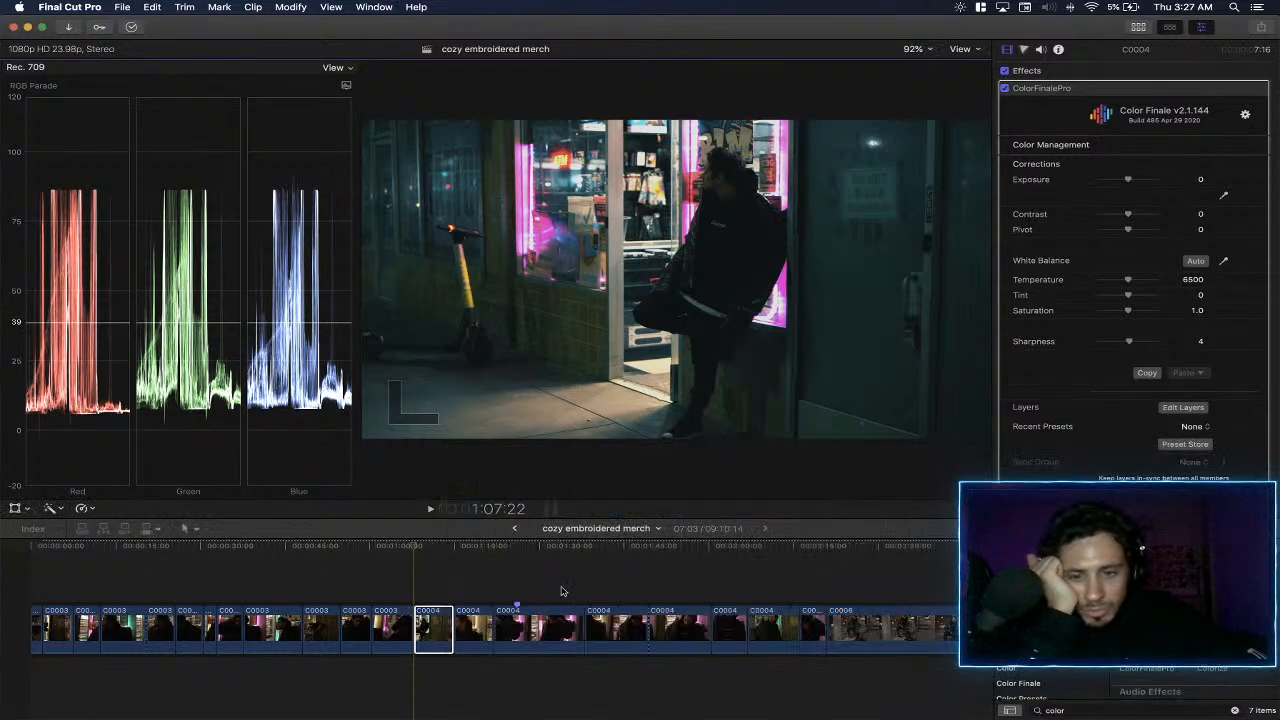
key(space)
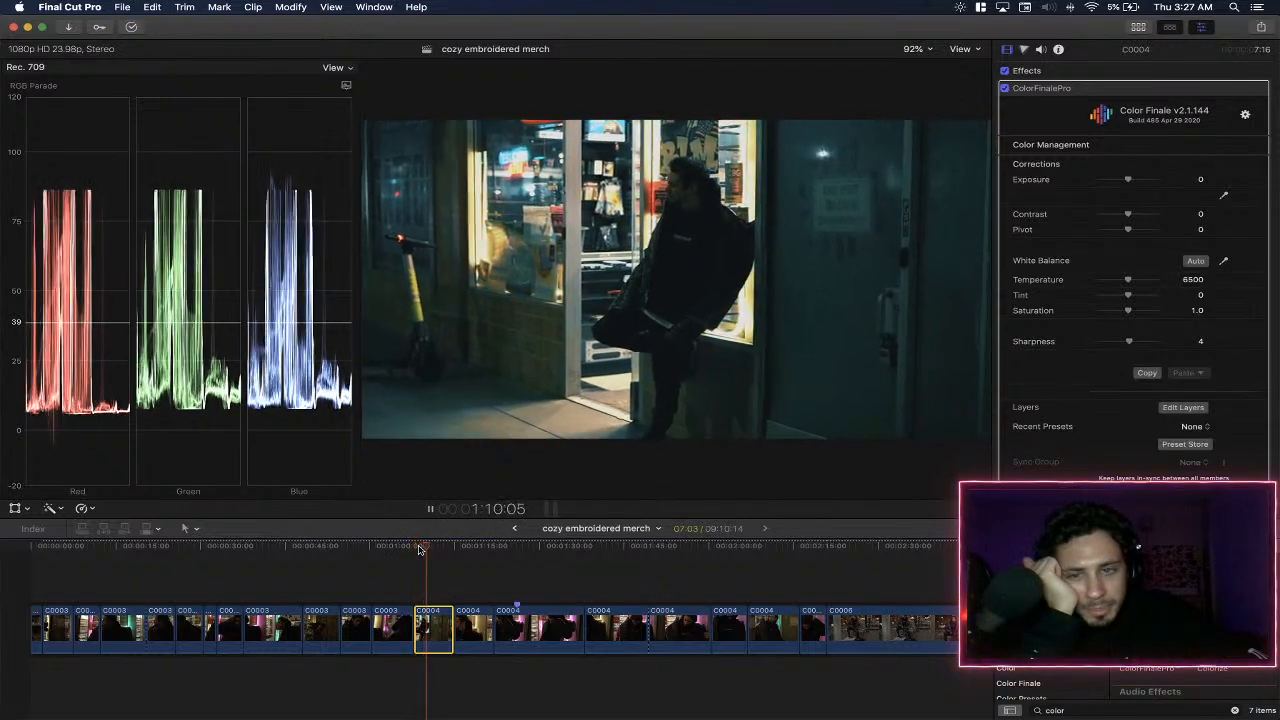
key(space)
- Compare the grade of the C0003 clip near the timeline's start with the C0004 clips following the storefront shot
click(58, 610)
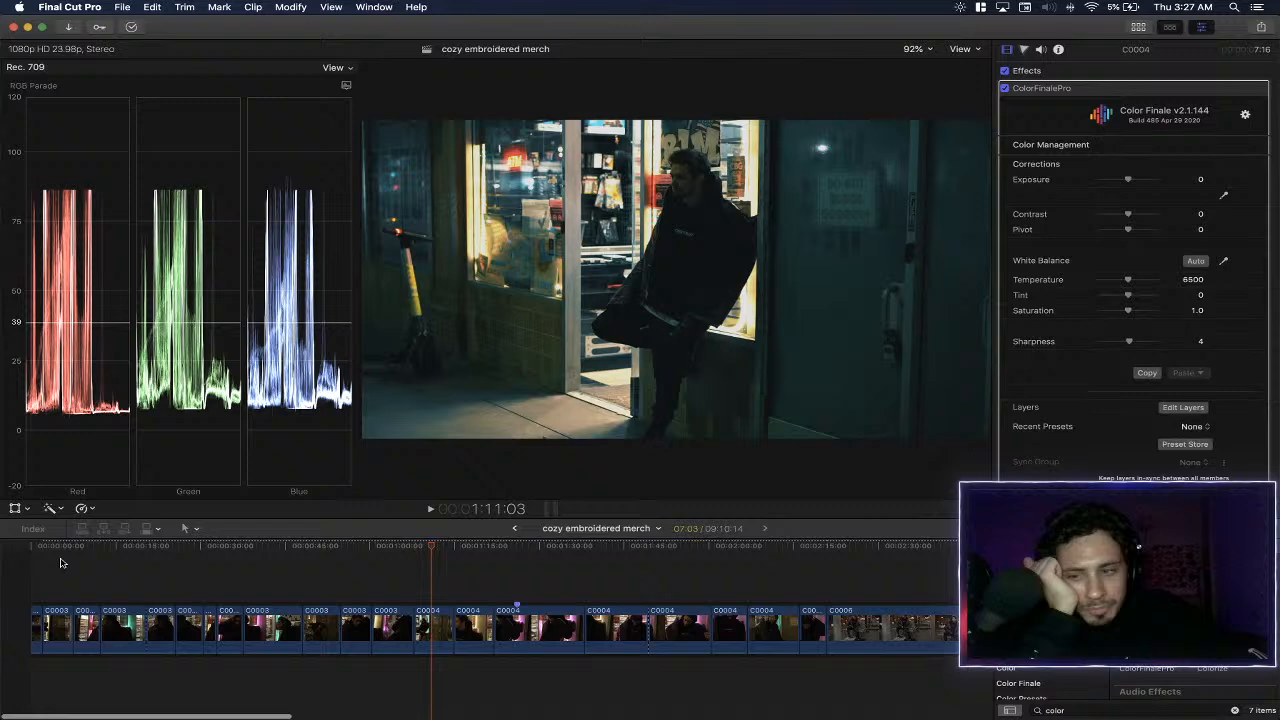
click(58, 610)
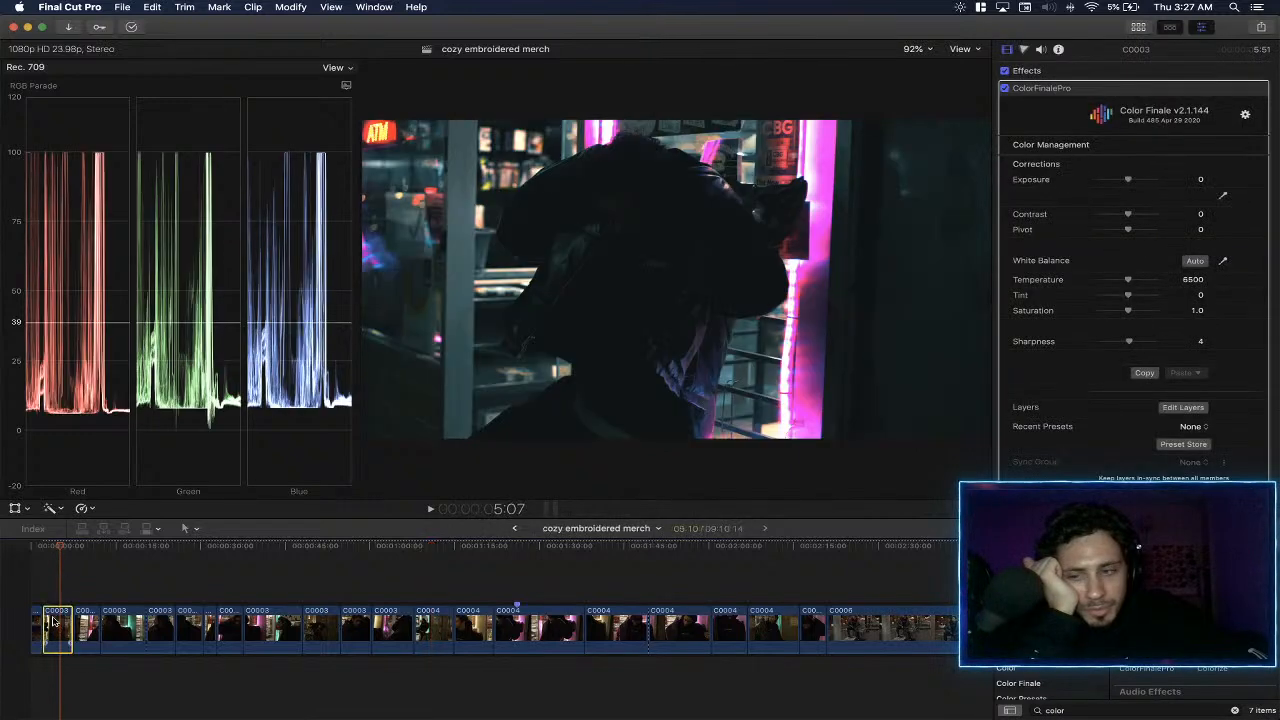
click(516, 560)
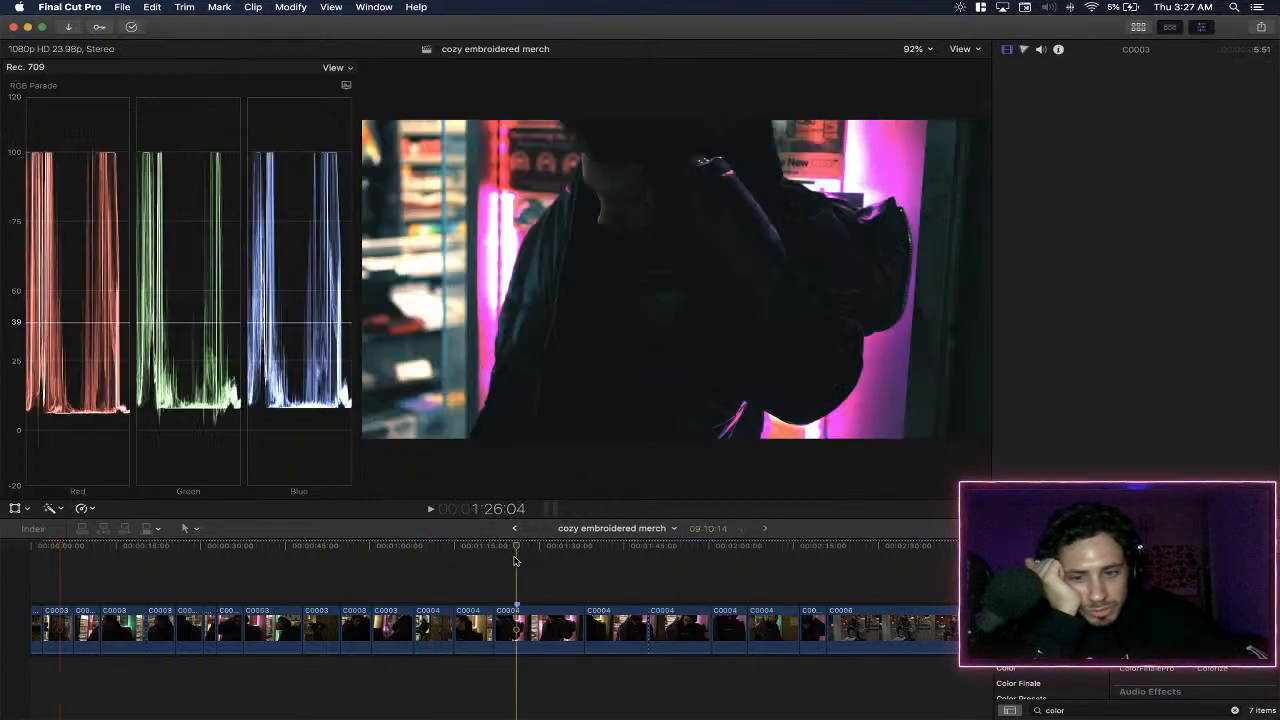
click(470, 565)
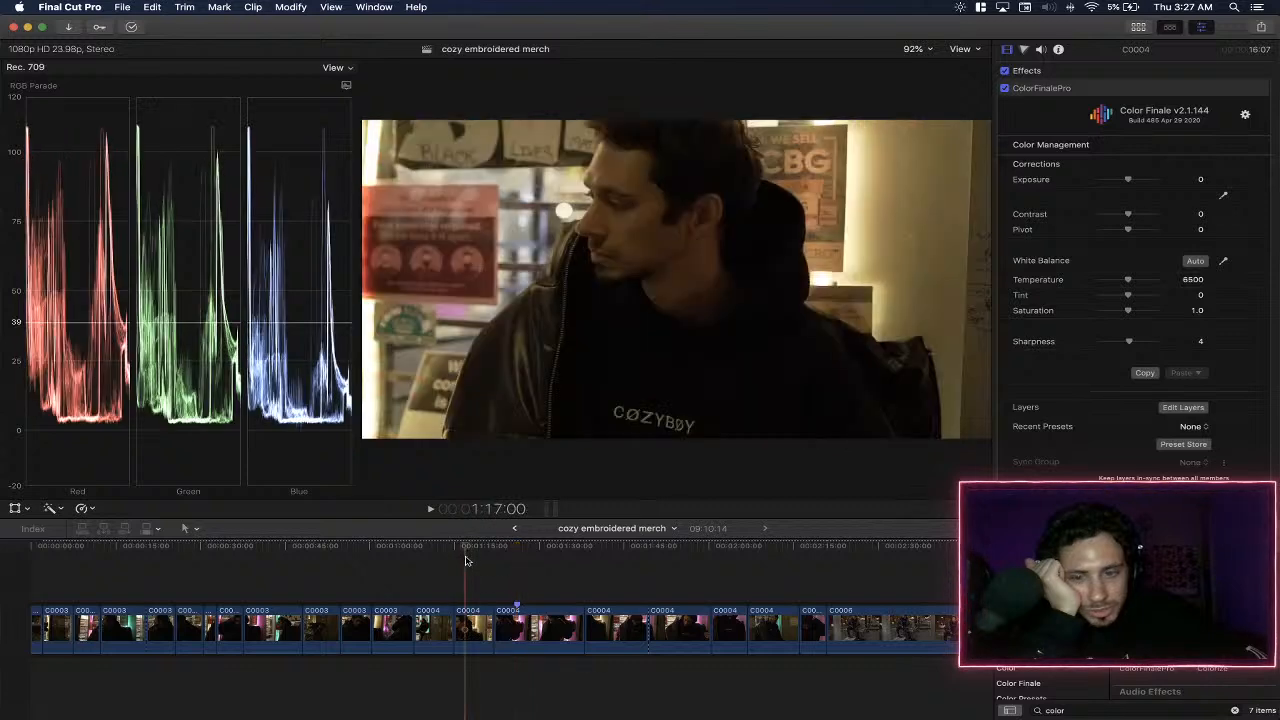
click(622, 574)
click(520, 572)
click(452, 585)
click(416, 585)
- Disable ColorFinalePro on the storefront C0004 clip and paste C0003's ColorFinalePro, Volume and Retiming attributes onto it with Stretch to Fit timing
click(426, 625)
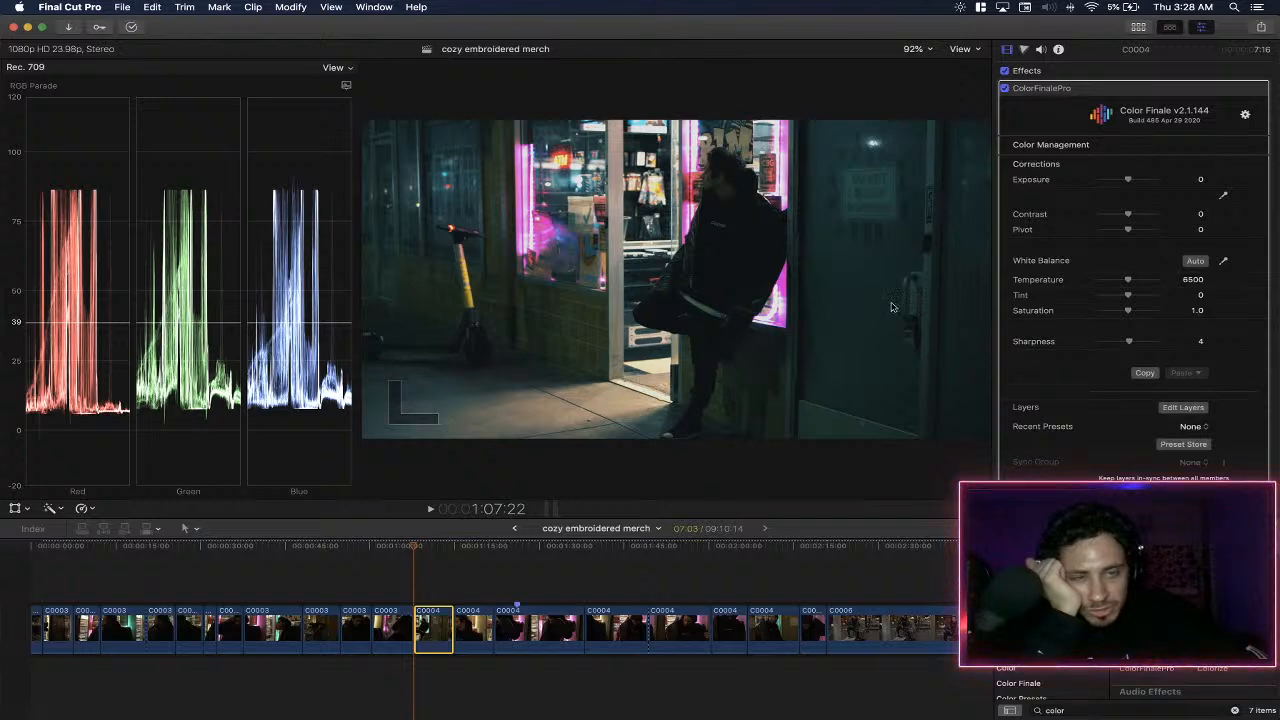
click(1244, 89)
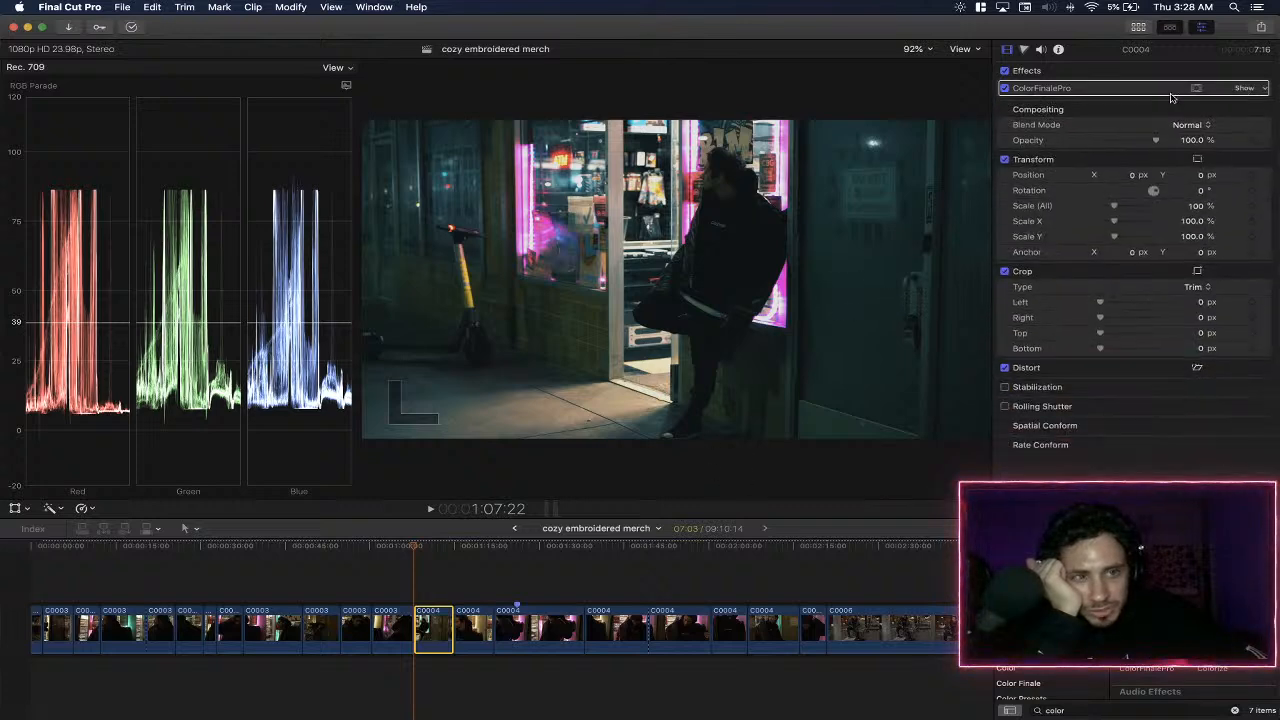
click(1004, 88)
click(422, 625)
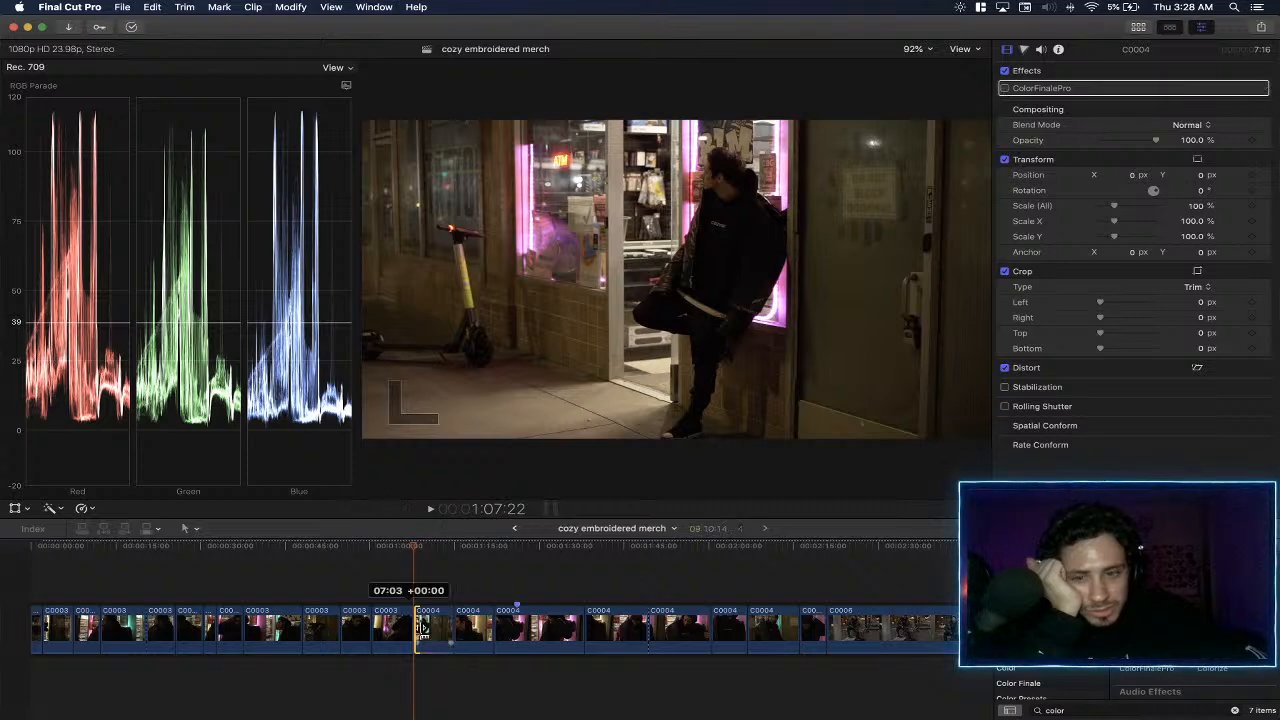
click(422, 626)
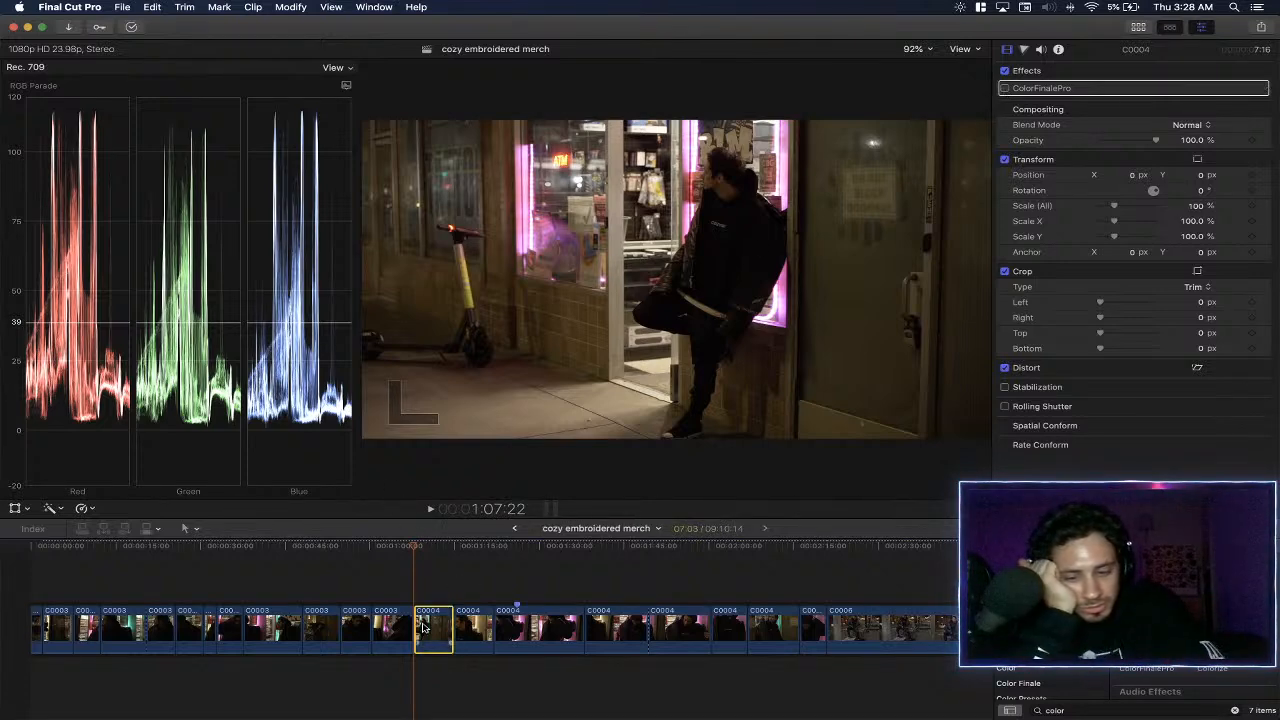
key(shift+super+v)
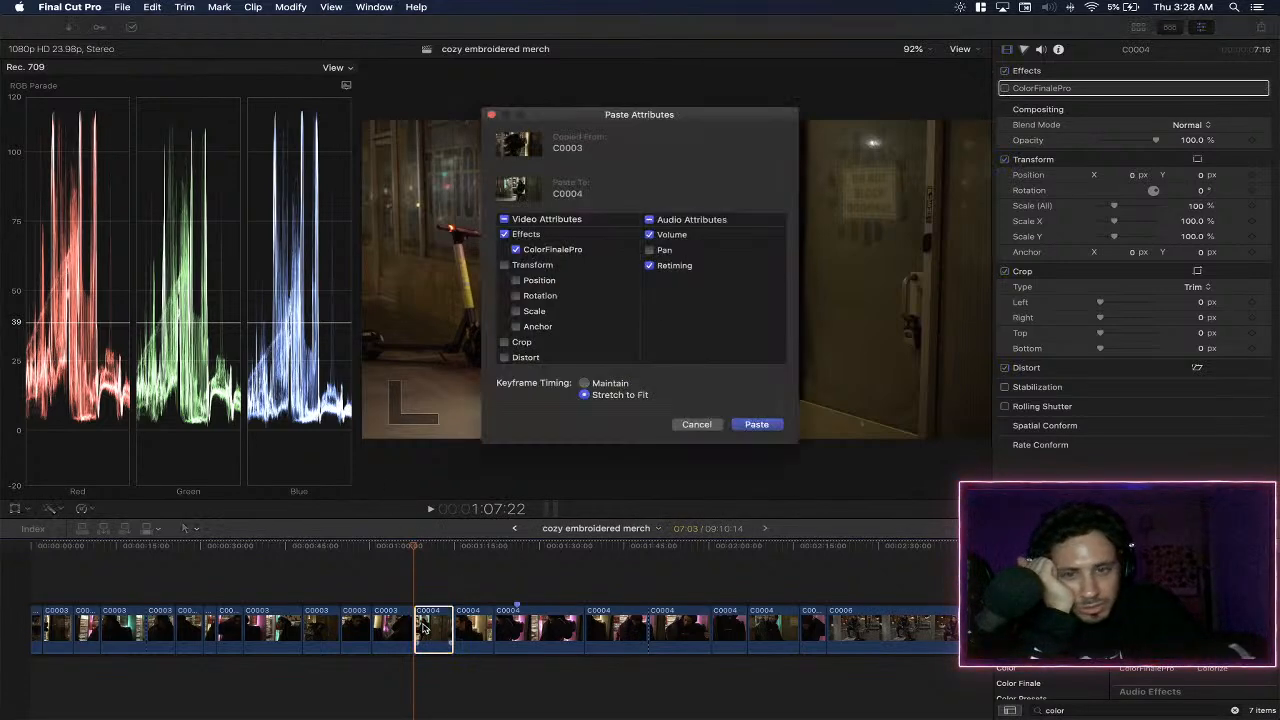
click(755, 427)
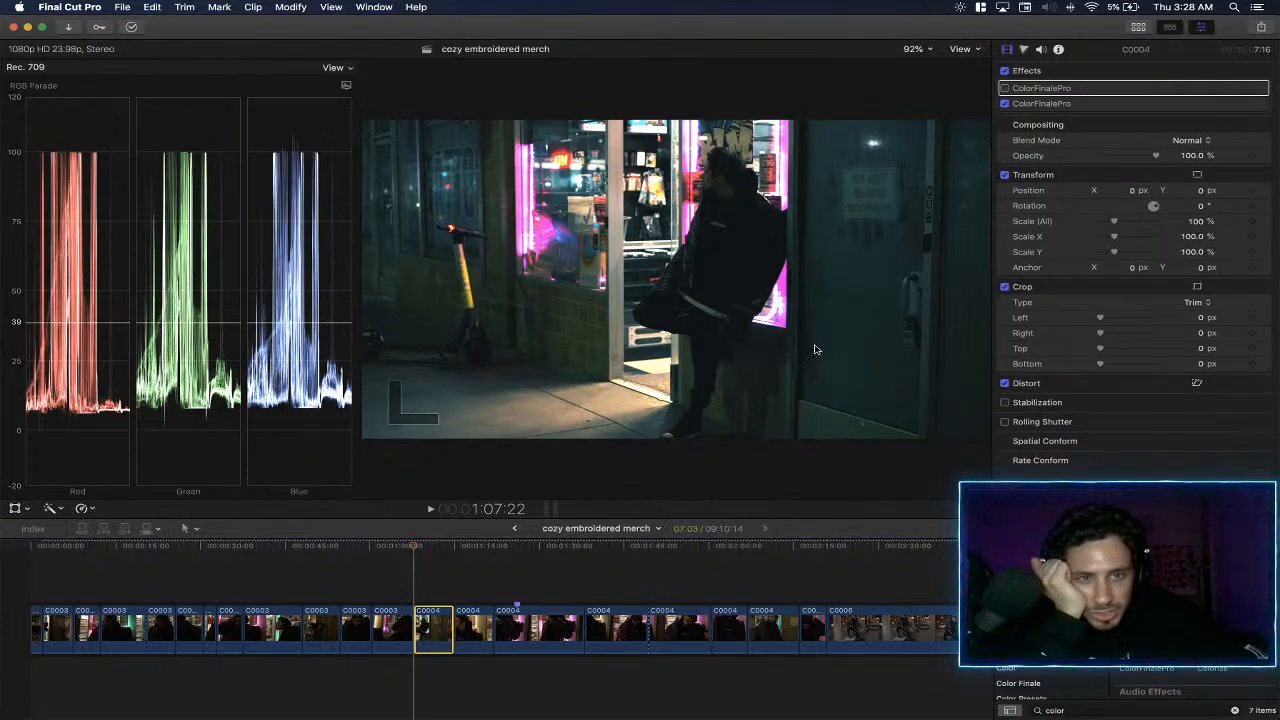
- Compare the original and pasted ColorFinalePro effects on the storefront clip, and delete the original, leaving the pasted one enabled
click(1105, 89)
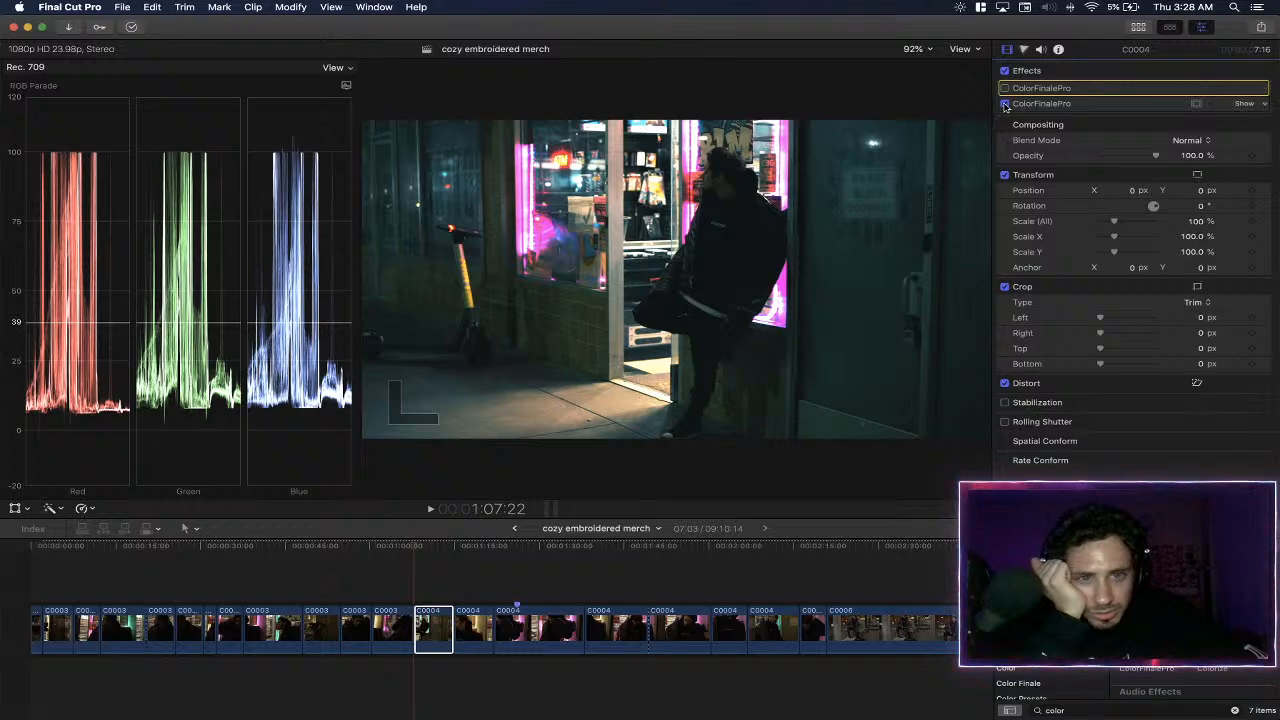
click(1004, 104)
click(1004, 88)
click(1004, 88)
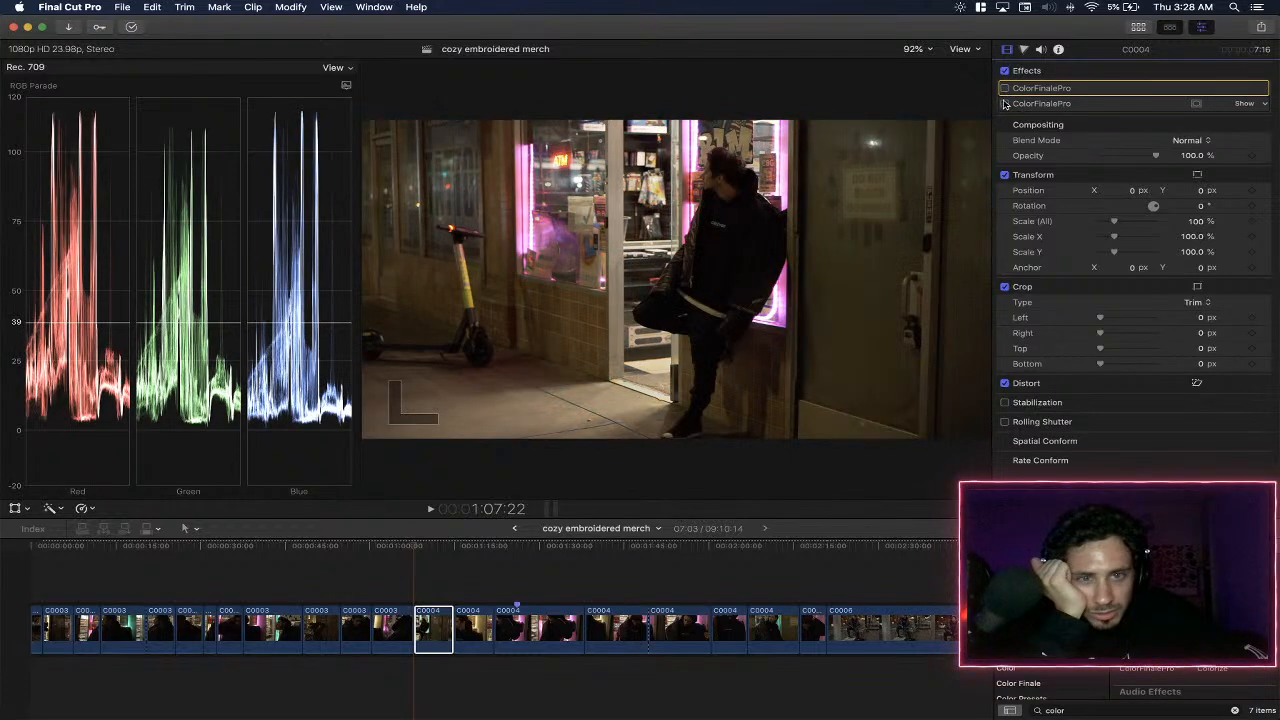
click(1004, 104)
click(1004, 104)
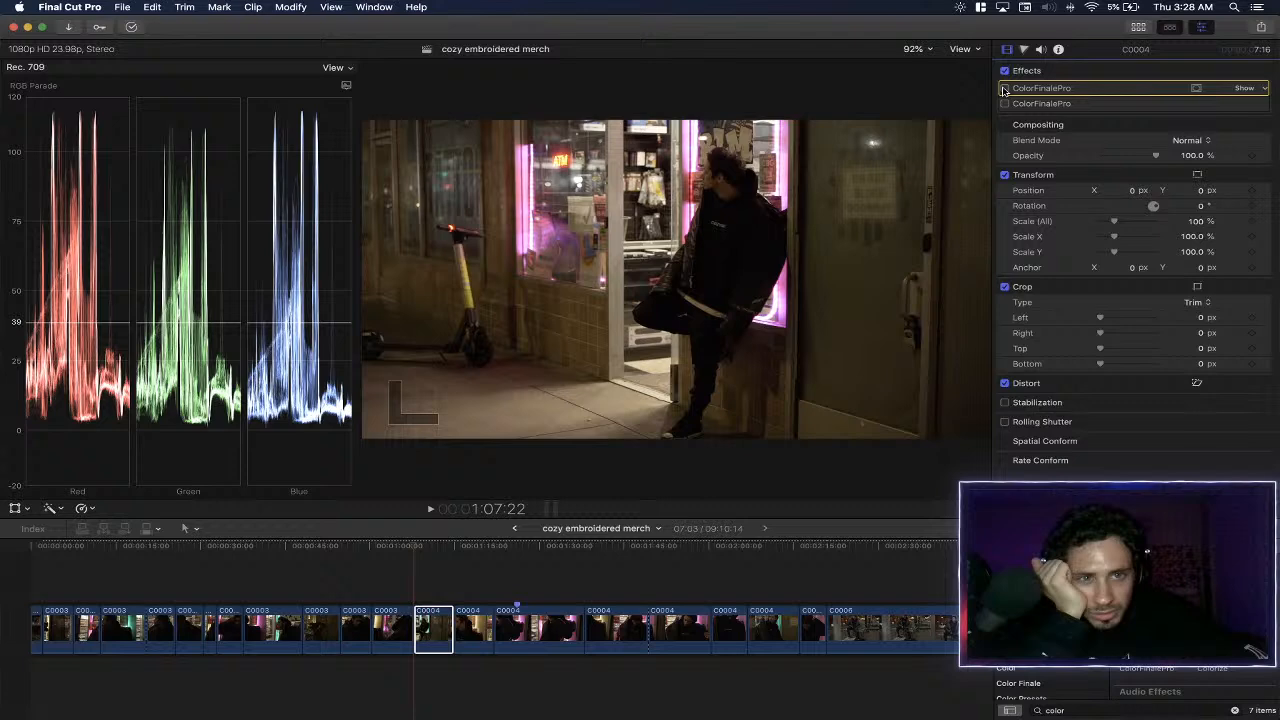
click(1004, 88)
click(1004, 88)
click(1004, 104)
key(Delete)
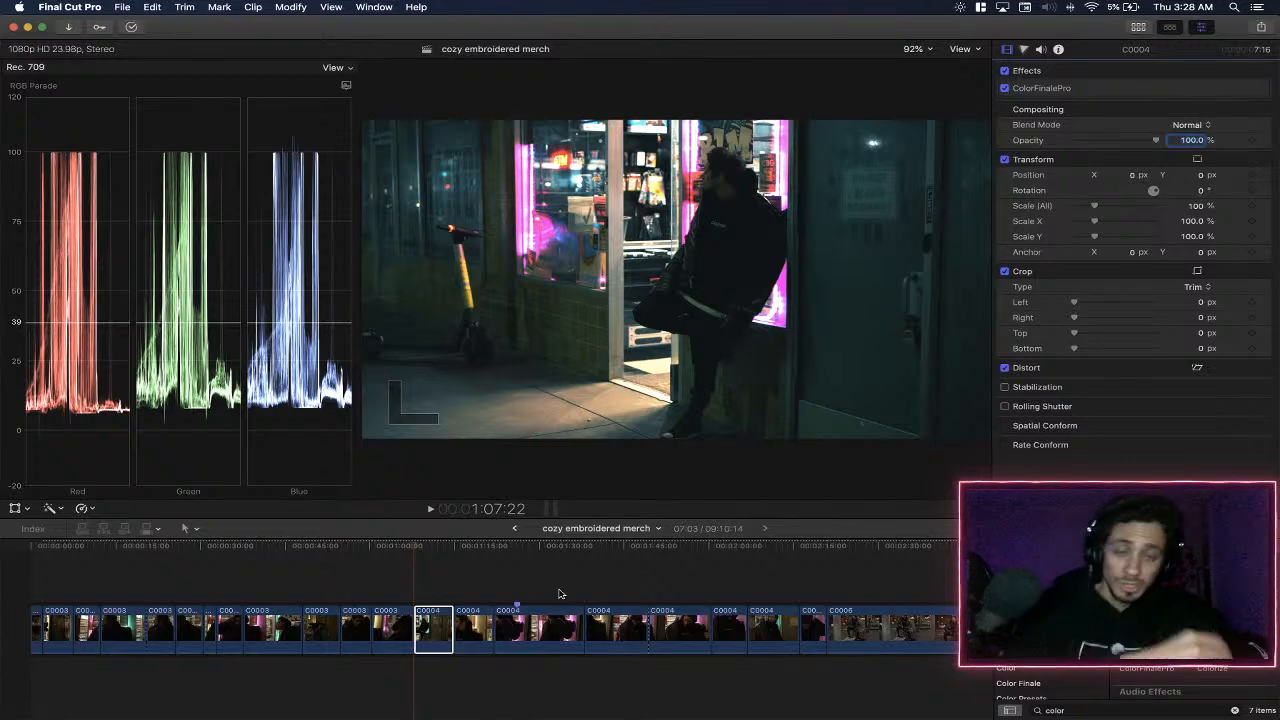
- Switch to the streaming desktop and read the viewer messages in the YouTube live chat and the Twitch stream chat
key(ctrl+Right)
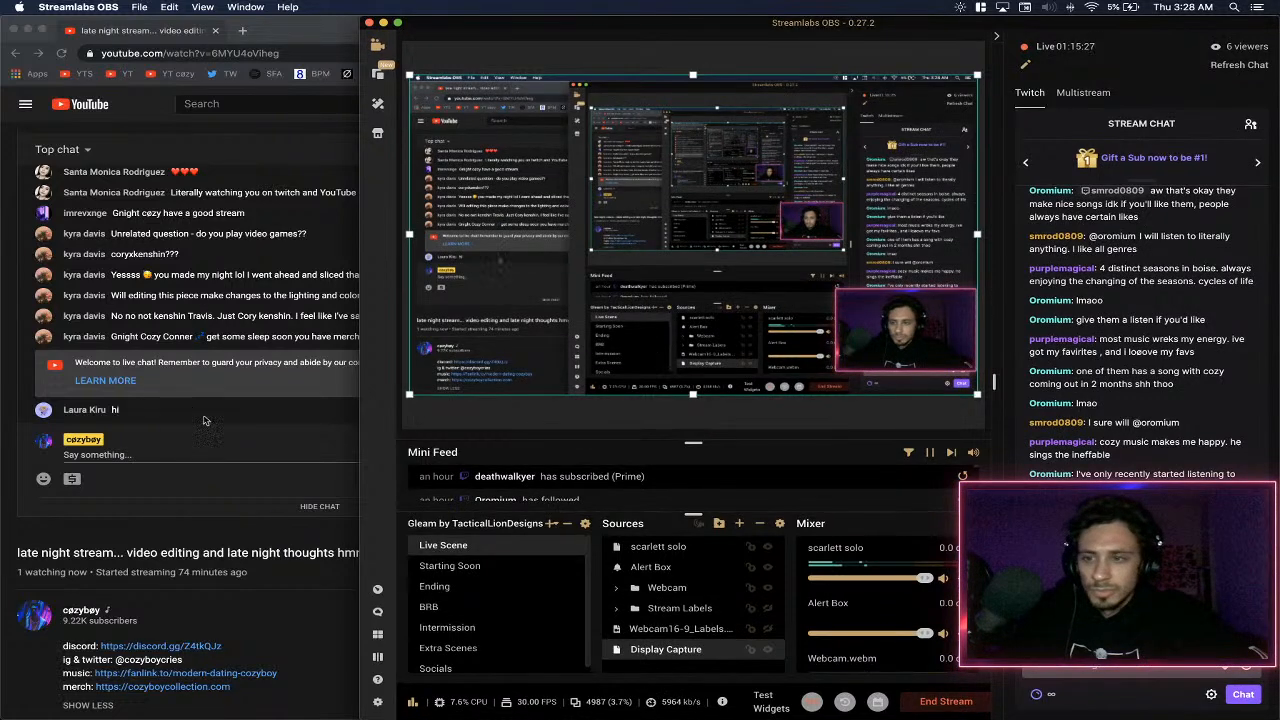
click(185, 472)
click(134, 452)
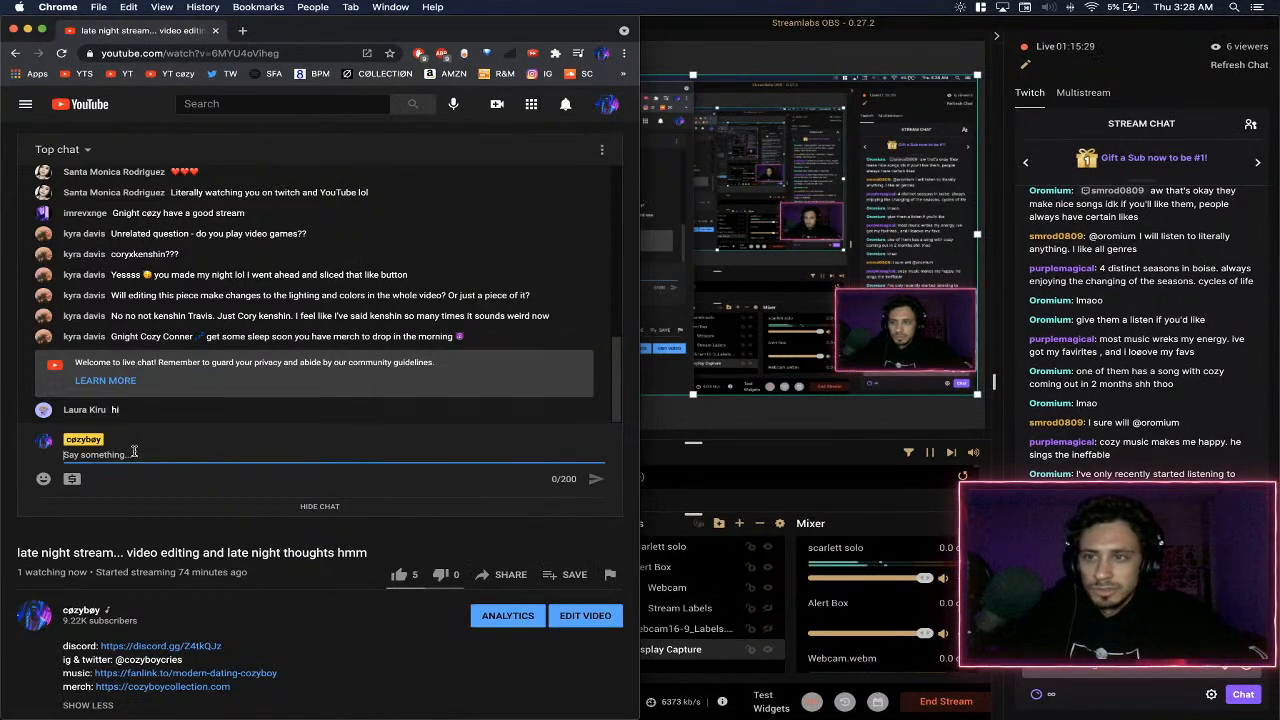
scroll(263, 538, down, 3)
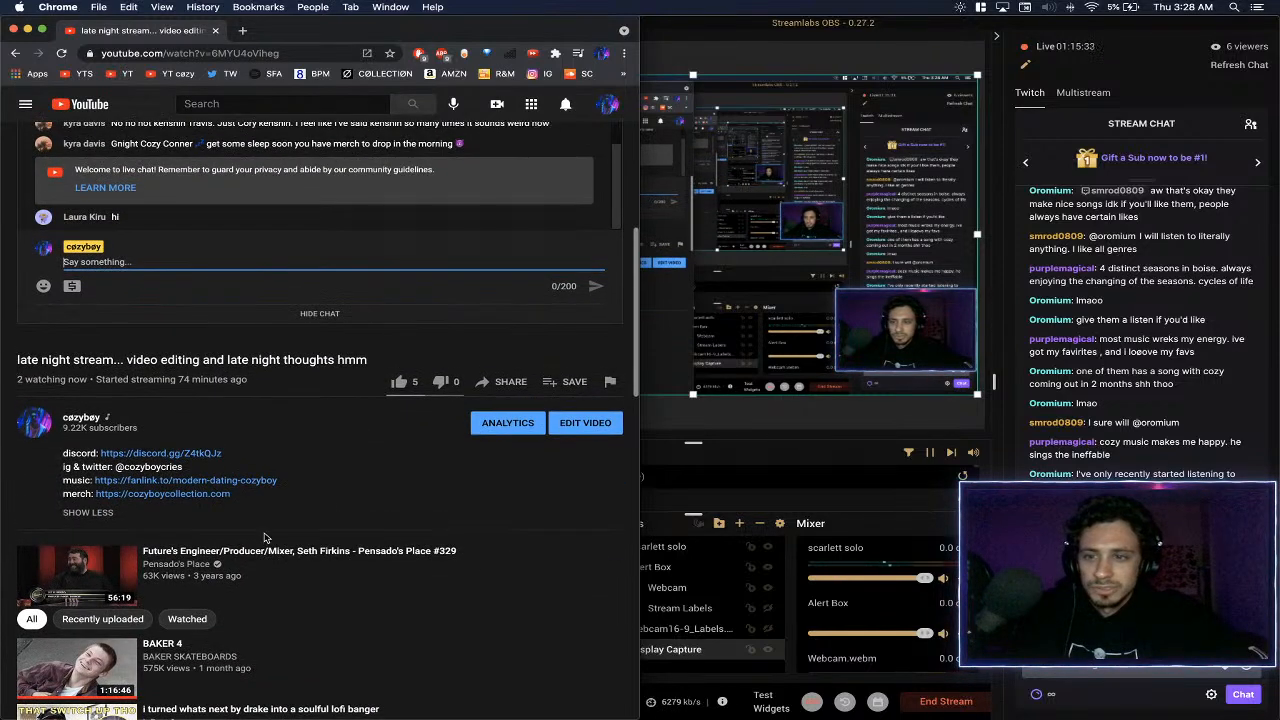
scroll(265, 537, up, 1)
scroll(265, 538, up, 2)
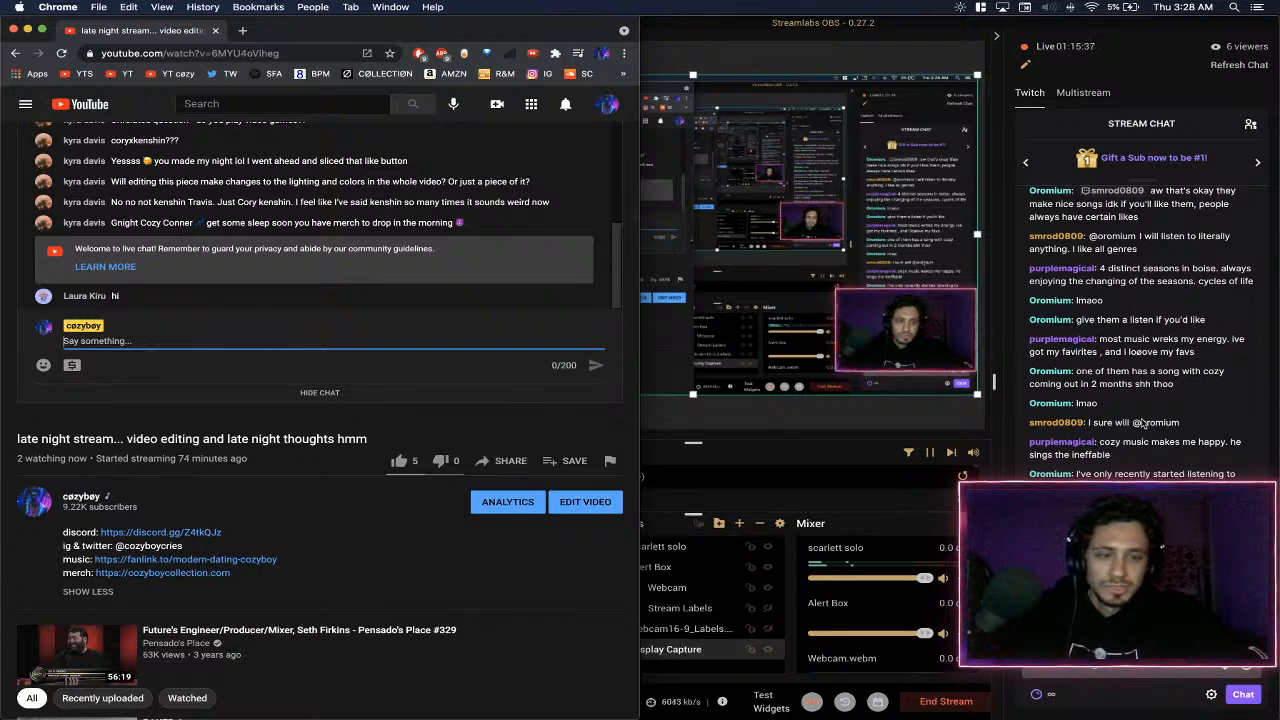
scroll(1143, 423, up, 3)
scroll(1143, 423, down, 3)
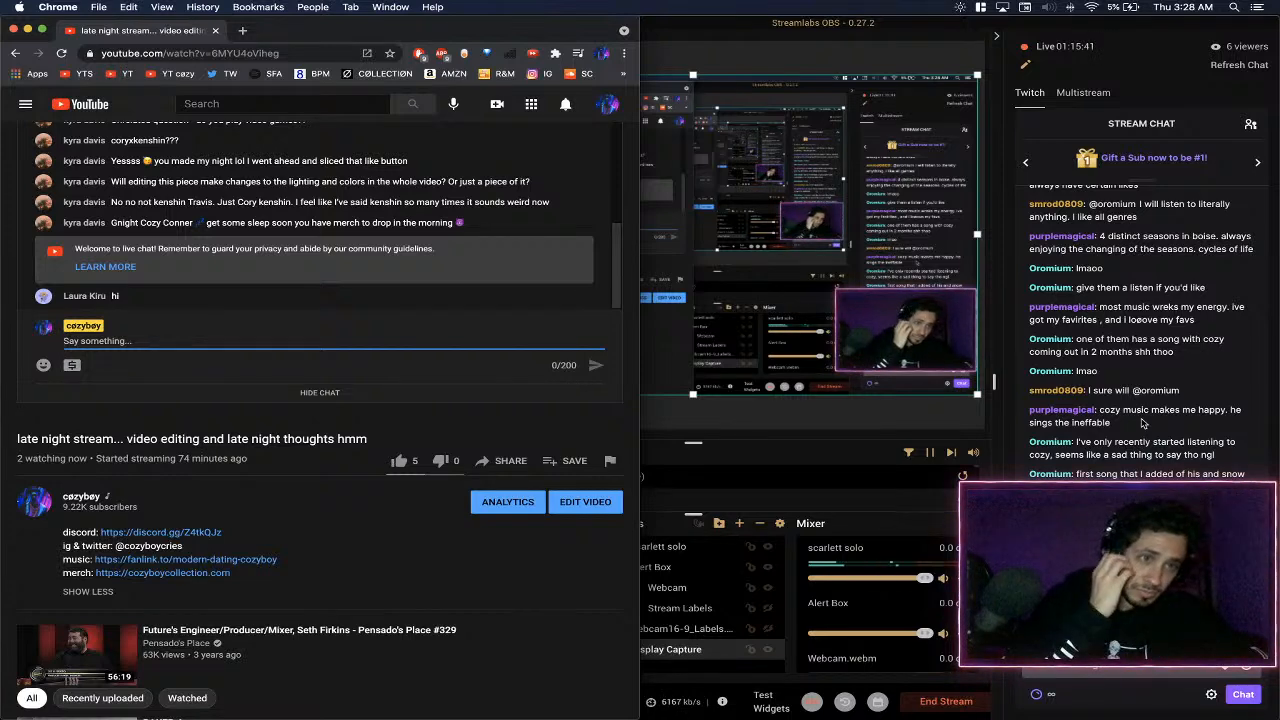
- Check the Multistream chat in Streamlabs OBS and return to the Twitch chat
click(1080, 95)
click(1080, 95)
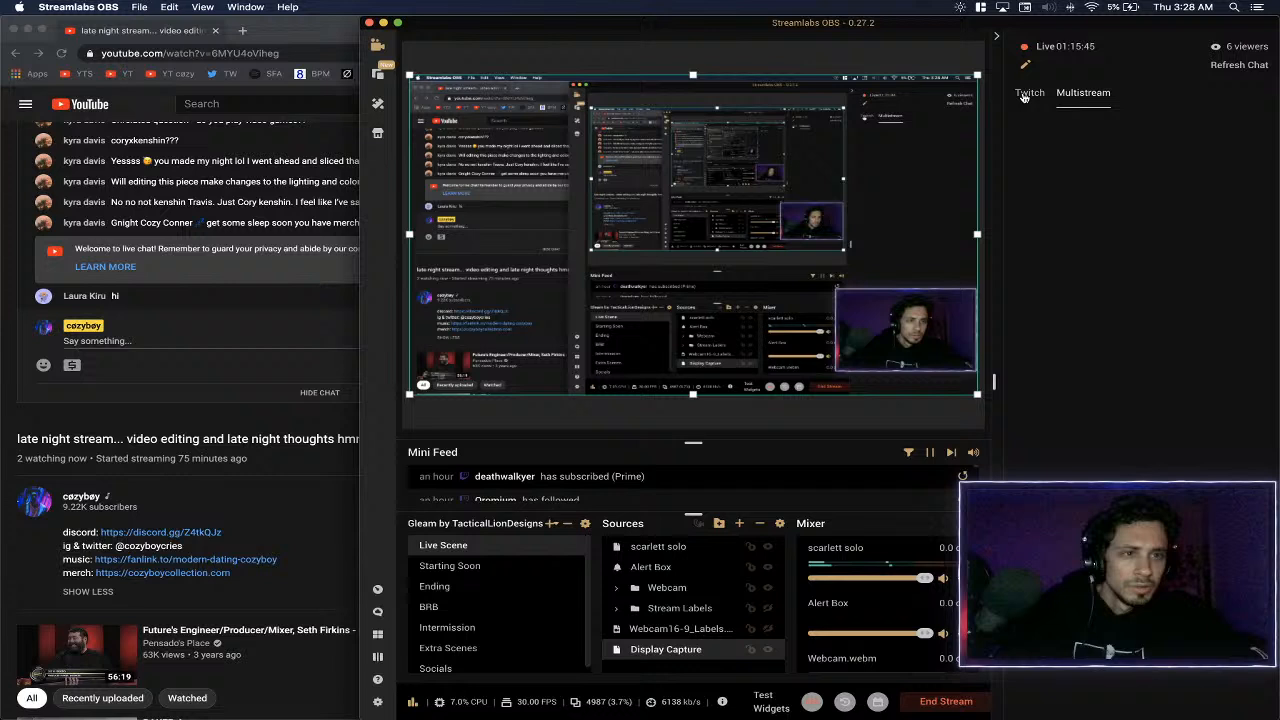
click(1027, 93)
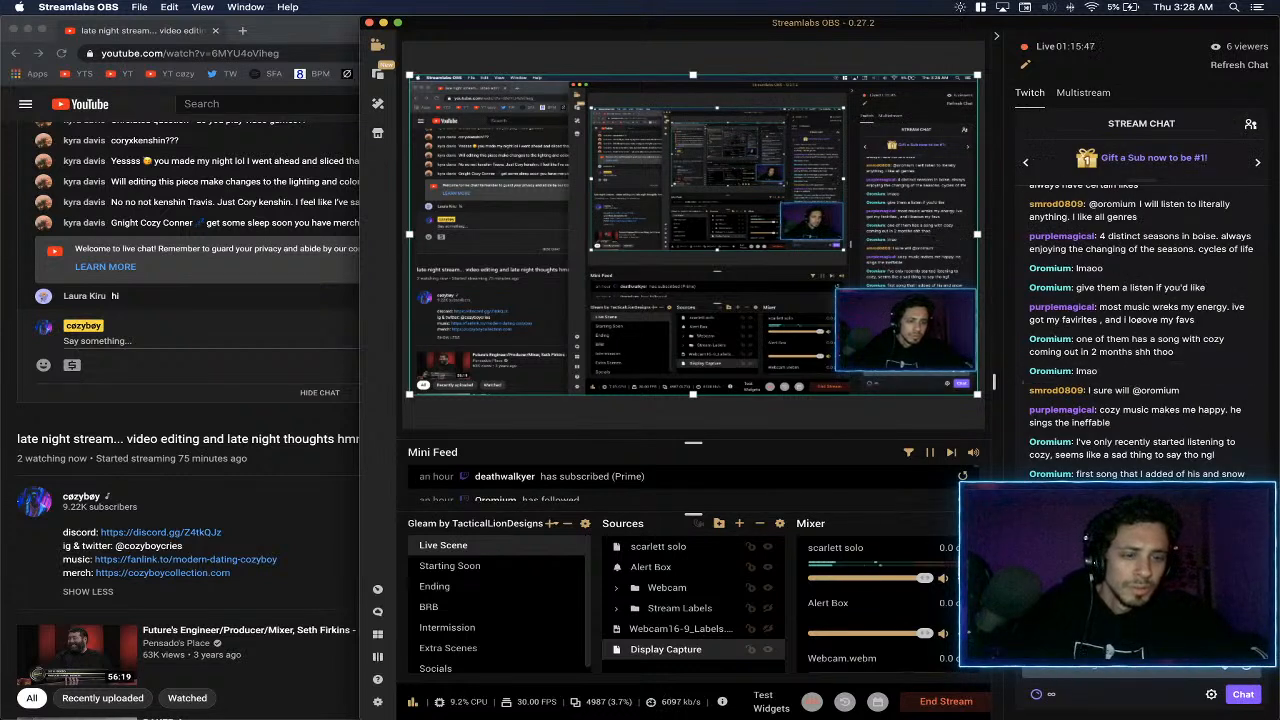